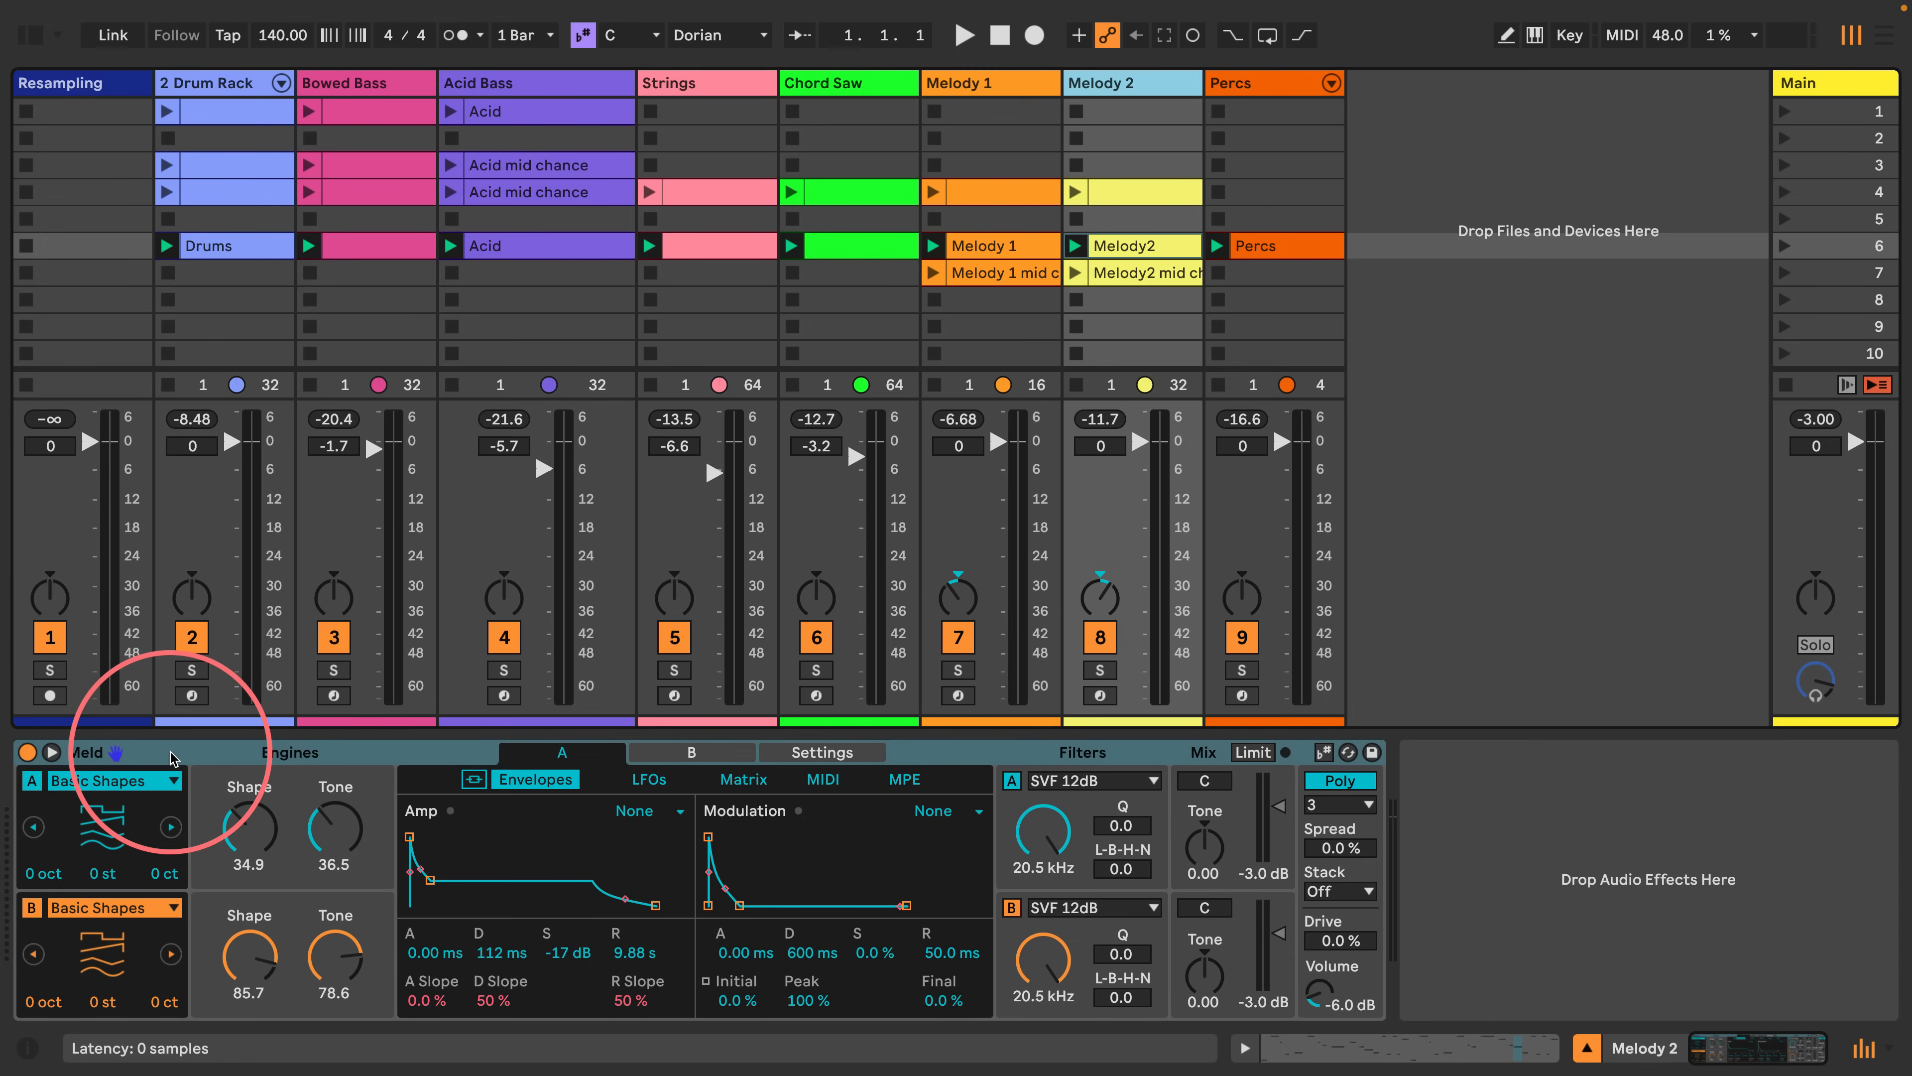
Look through the device chains of every track from 2 Drum Rack to Percs.
left_click(216, 89)
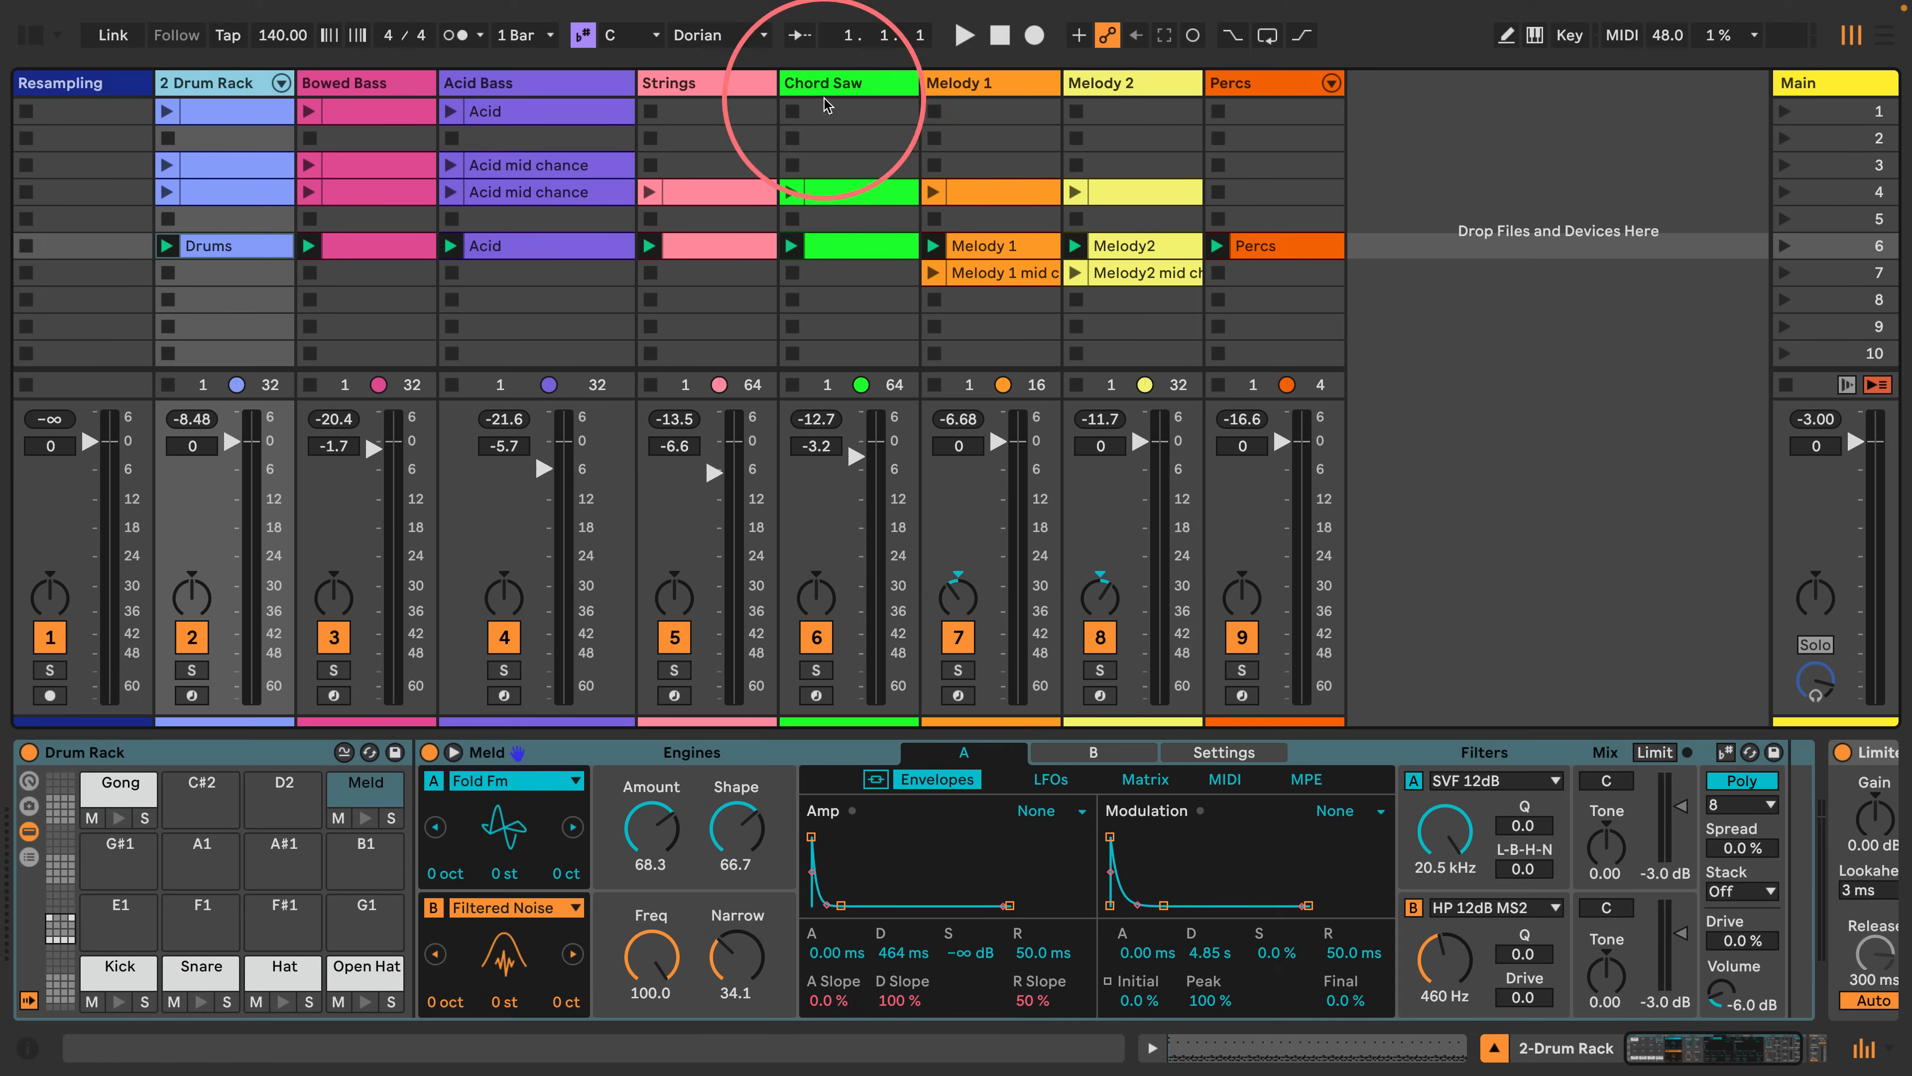
left_click(338, 83)
left_click(474, 83)
left_click(670, 83)
left_click(828, 84)
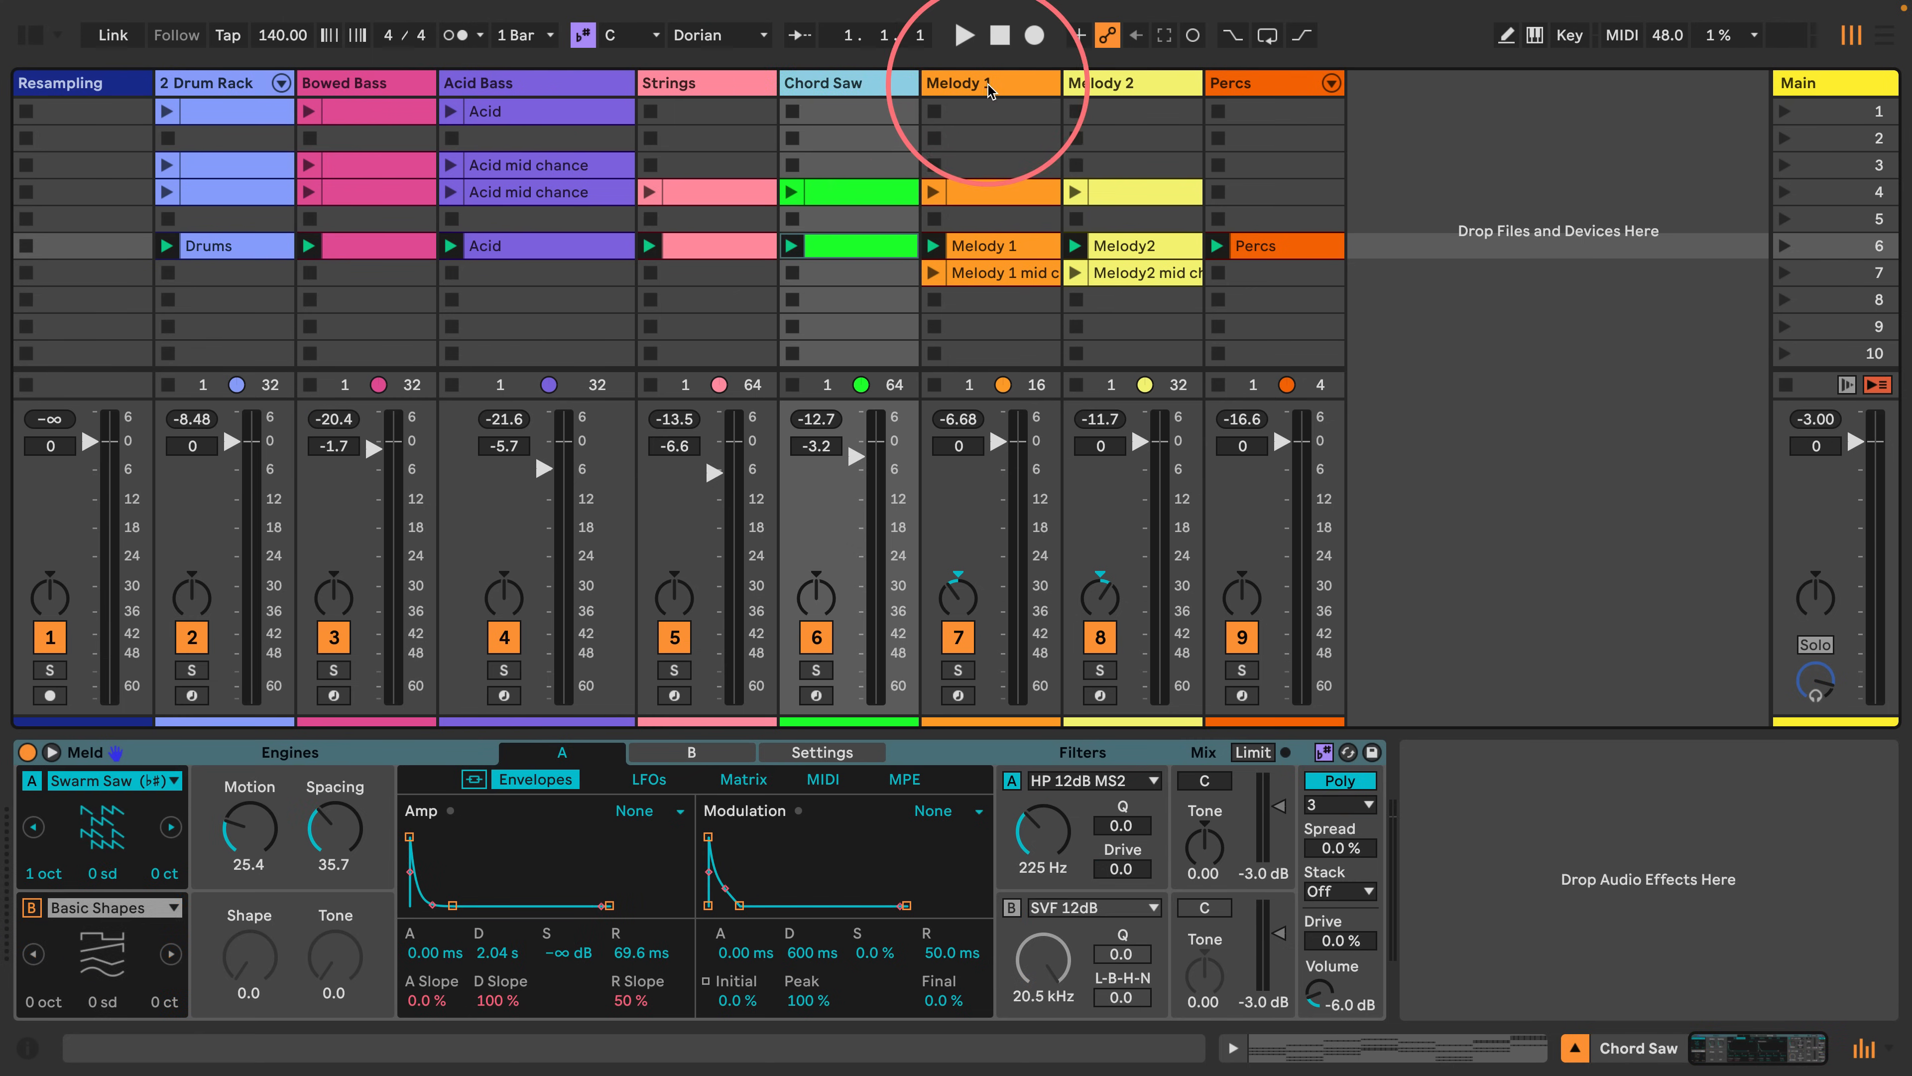
left_click(978, 83)
left_click(1152, 83)
left_click(1265, 83)
Inspect the Meld instruments on the Drum Rack's Snare, Hat and Open Hat pads, and collapse Meld's expanded matrix view.
left_click(197, 92)
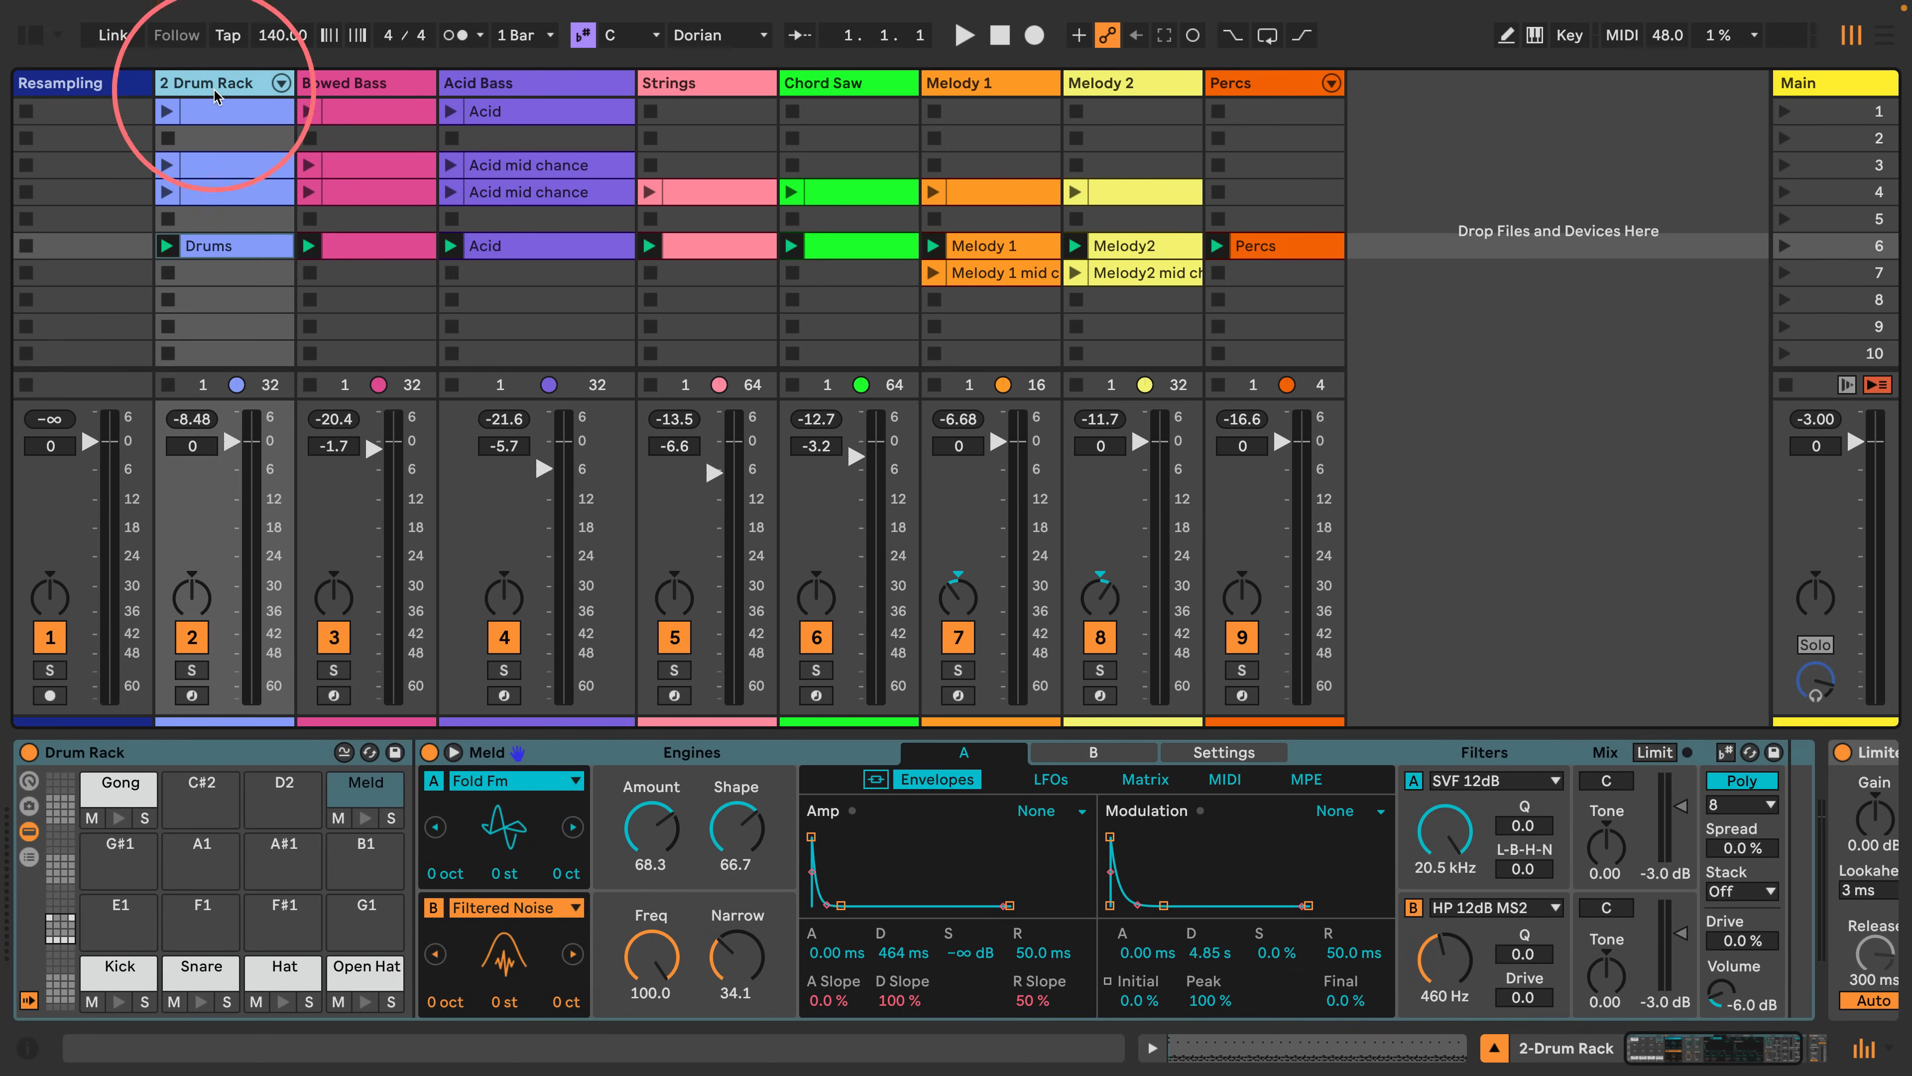
left_click(169, 978)
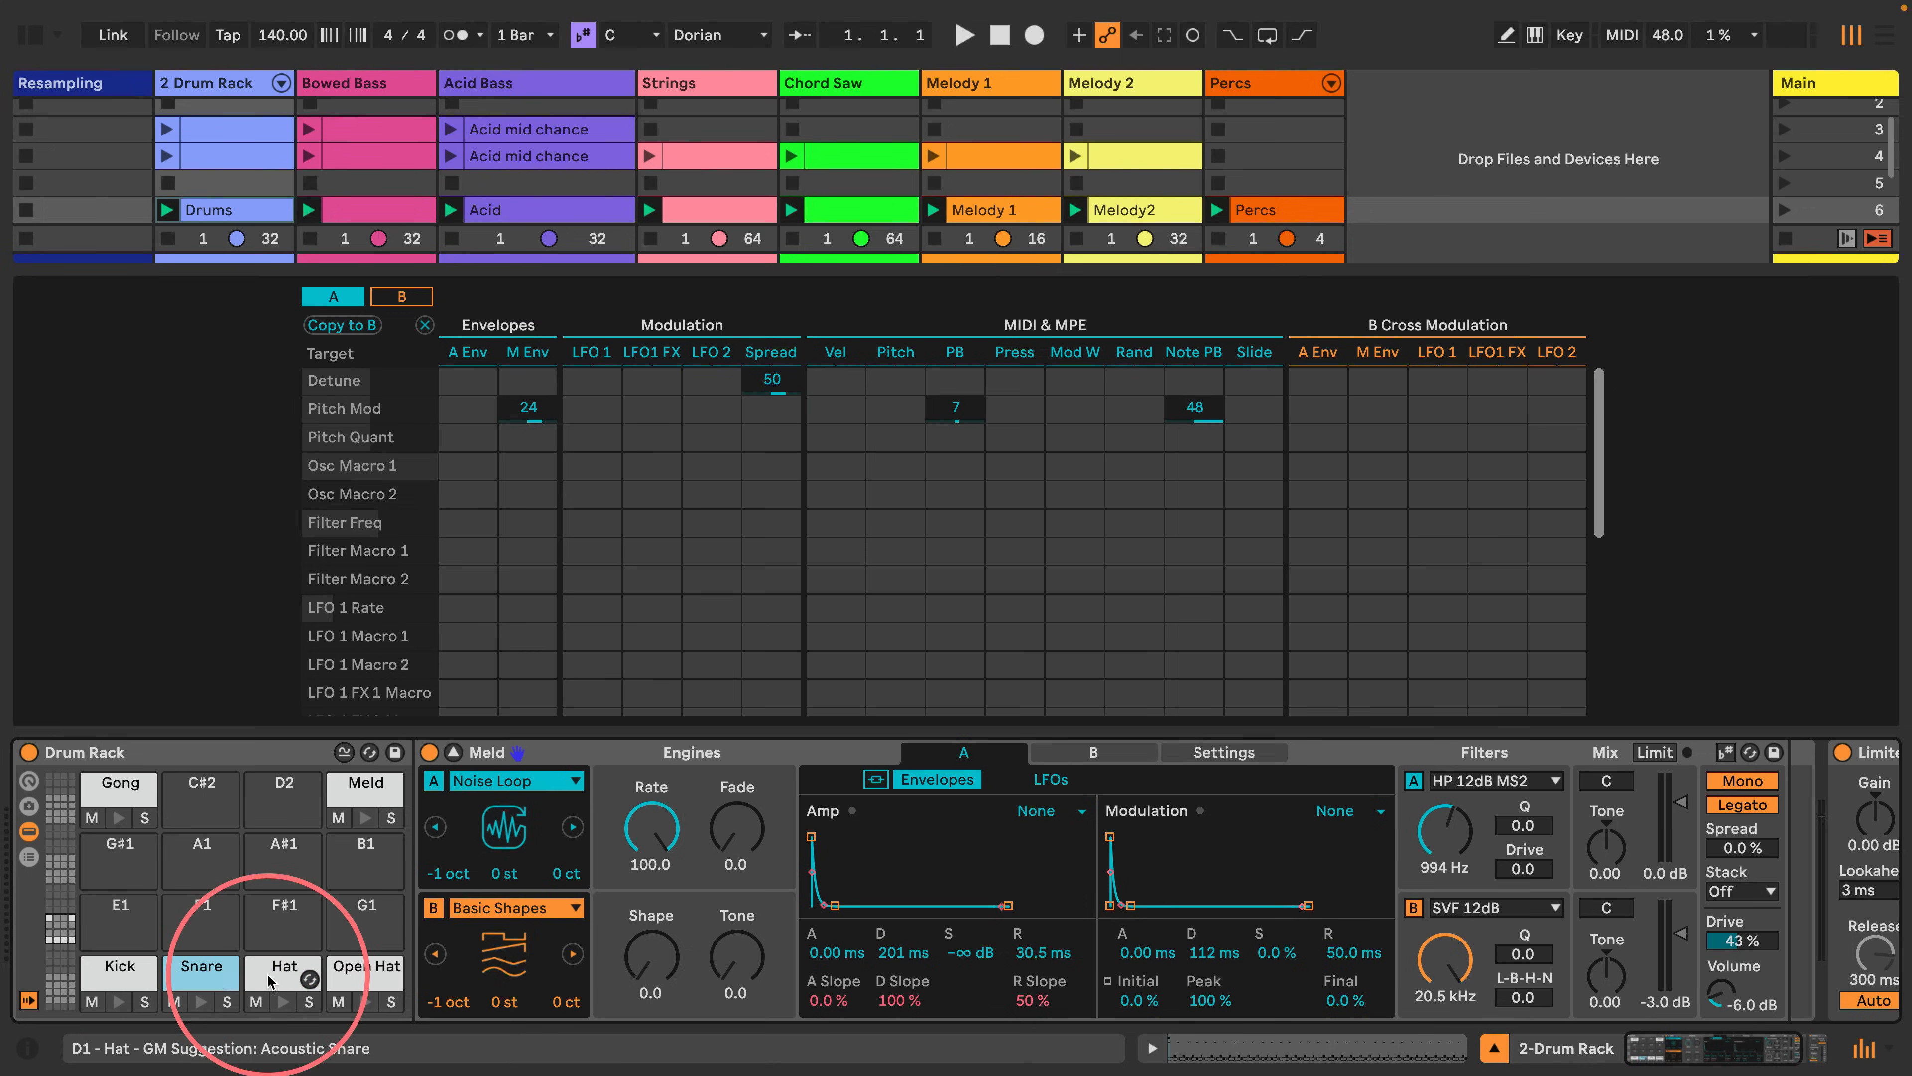
left_click(284, 971)
left_click(367, 971)
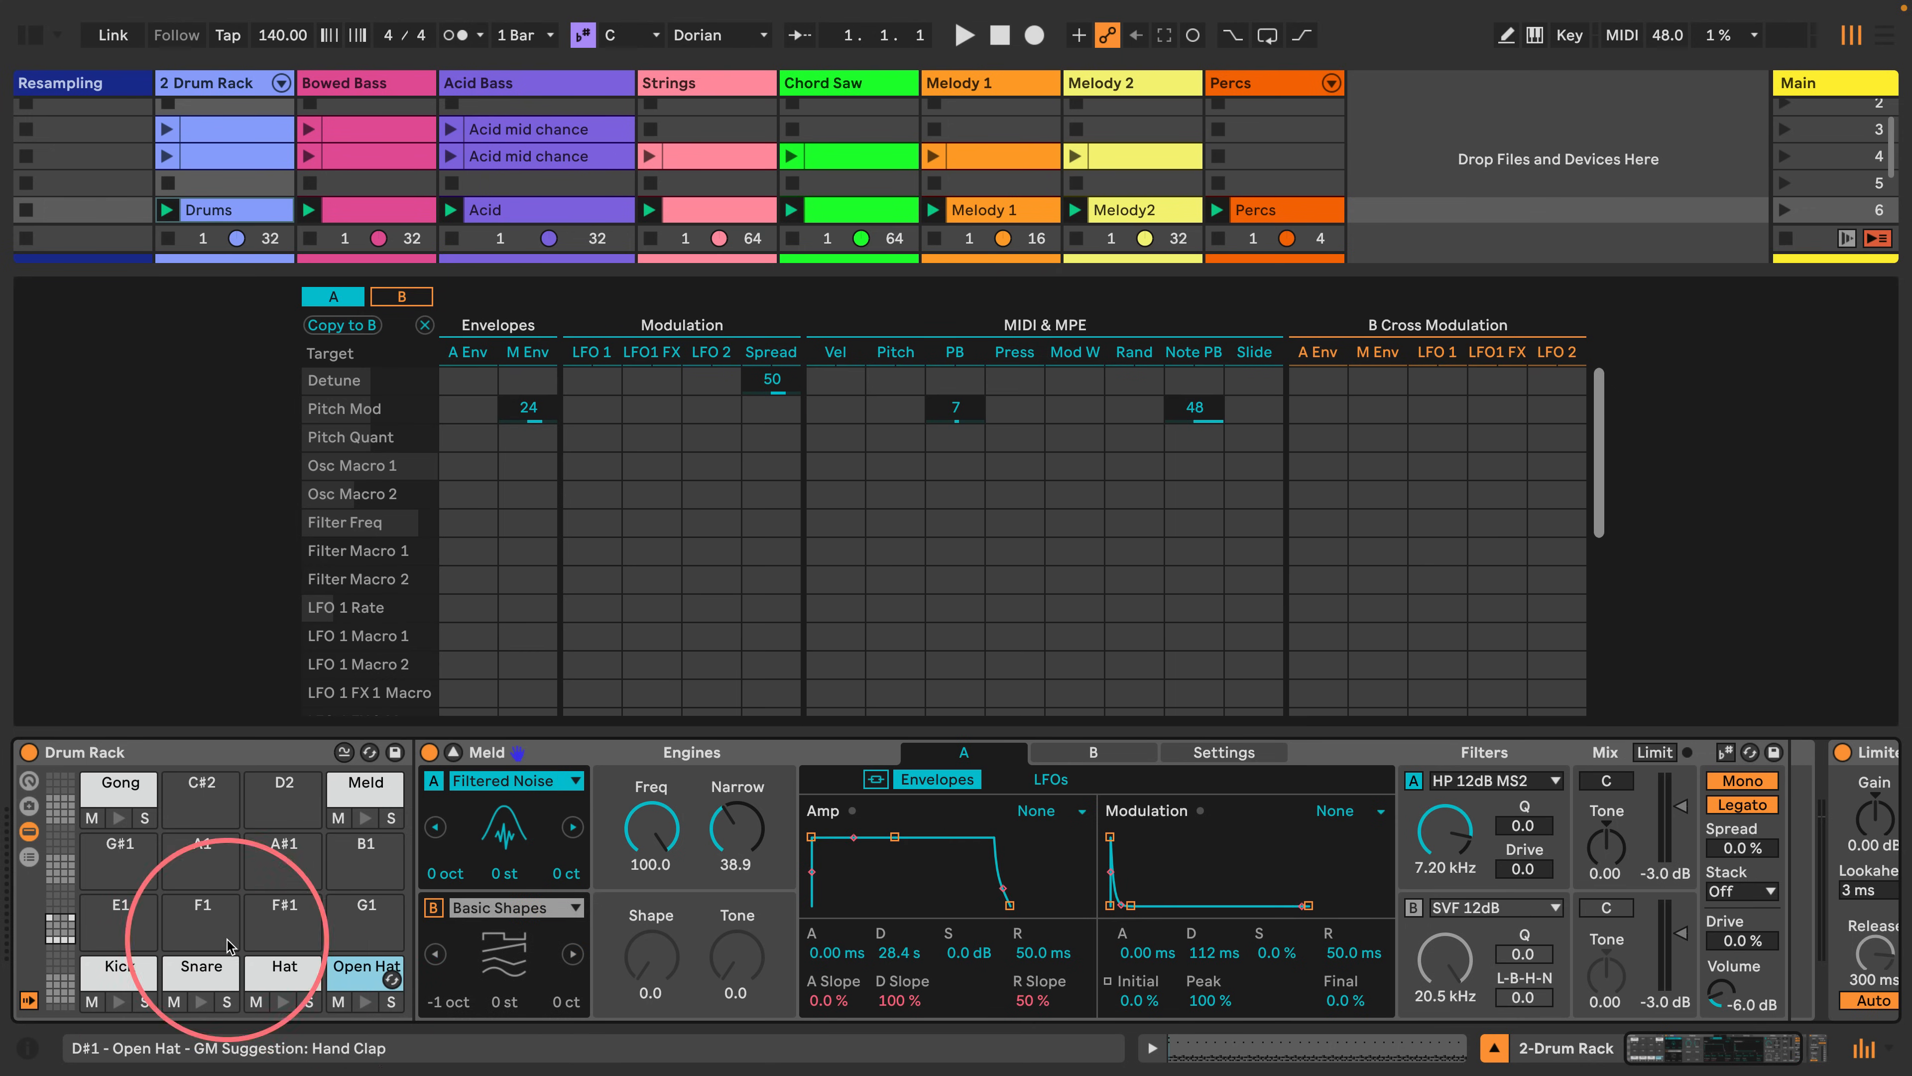
left_click(453, 751)
Examine the instruments behind the scene 6 clips from Bowed Bass to Percs and back to Bowed Bass.
left_click(463, 257)
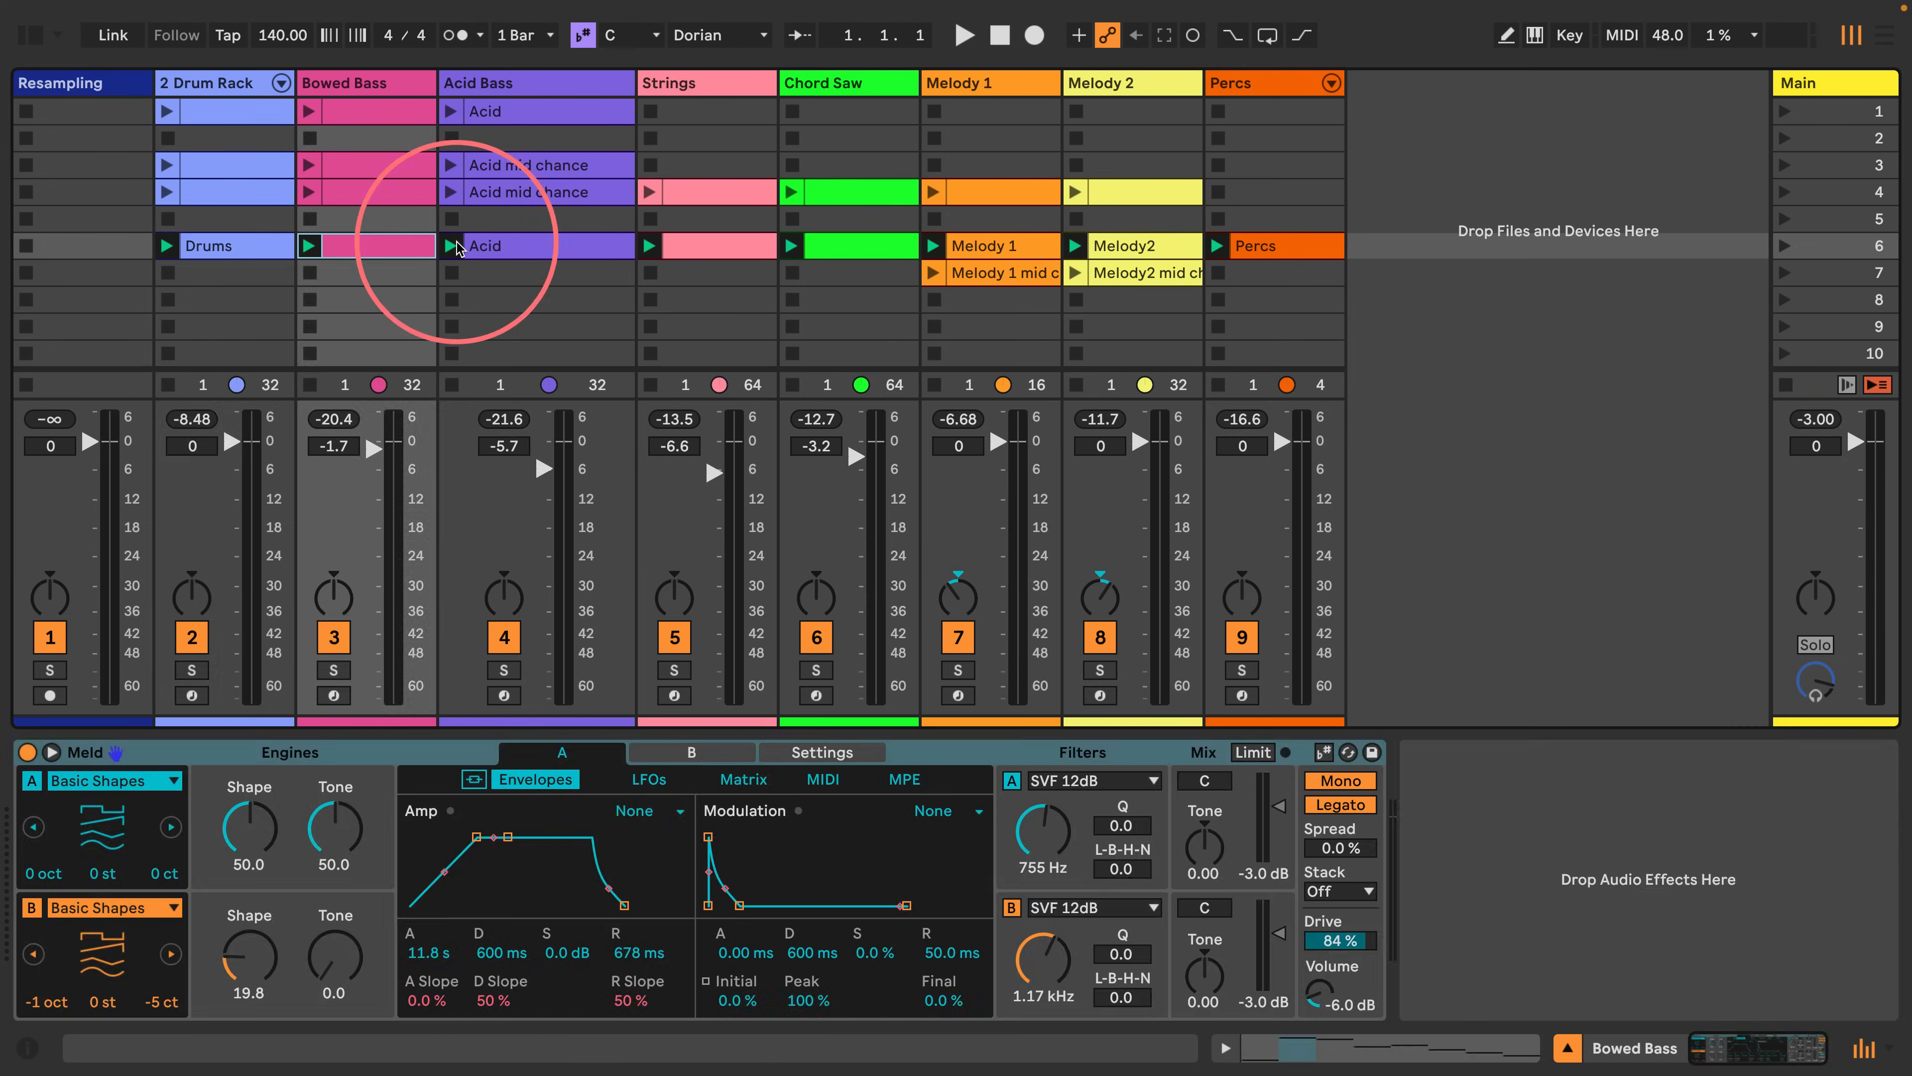
left_click(706, 248)
left_click(829, 242)
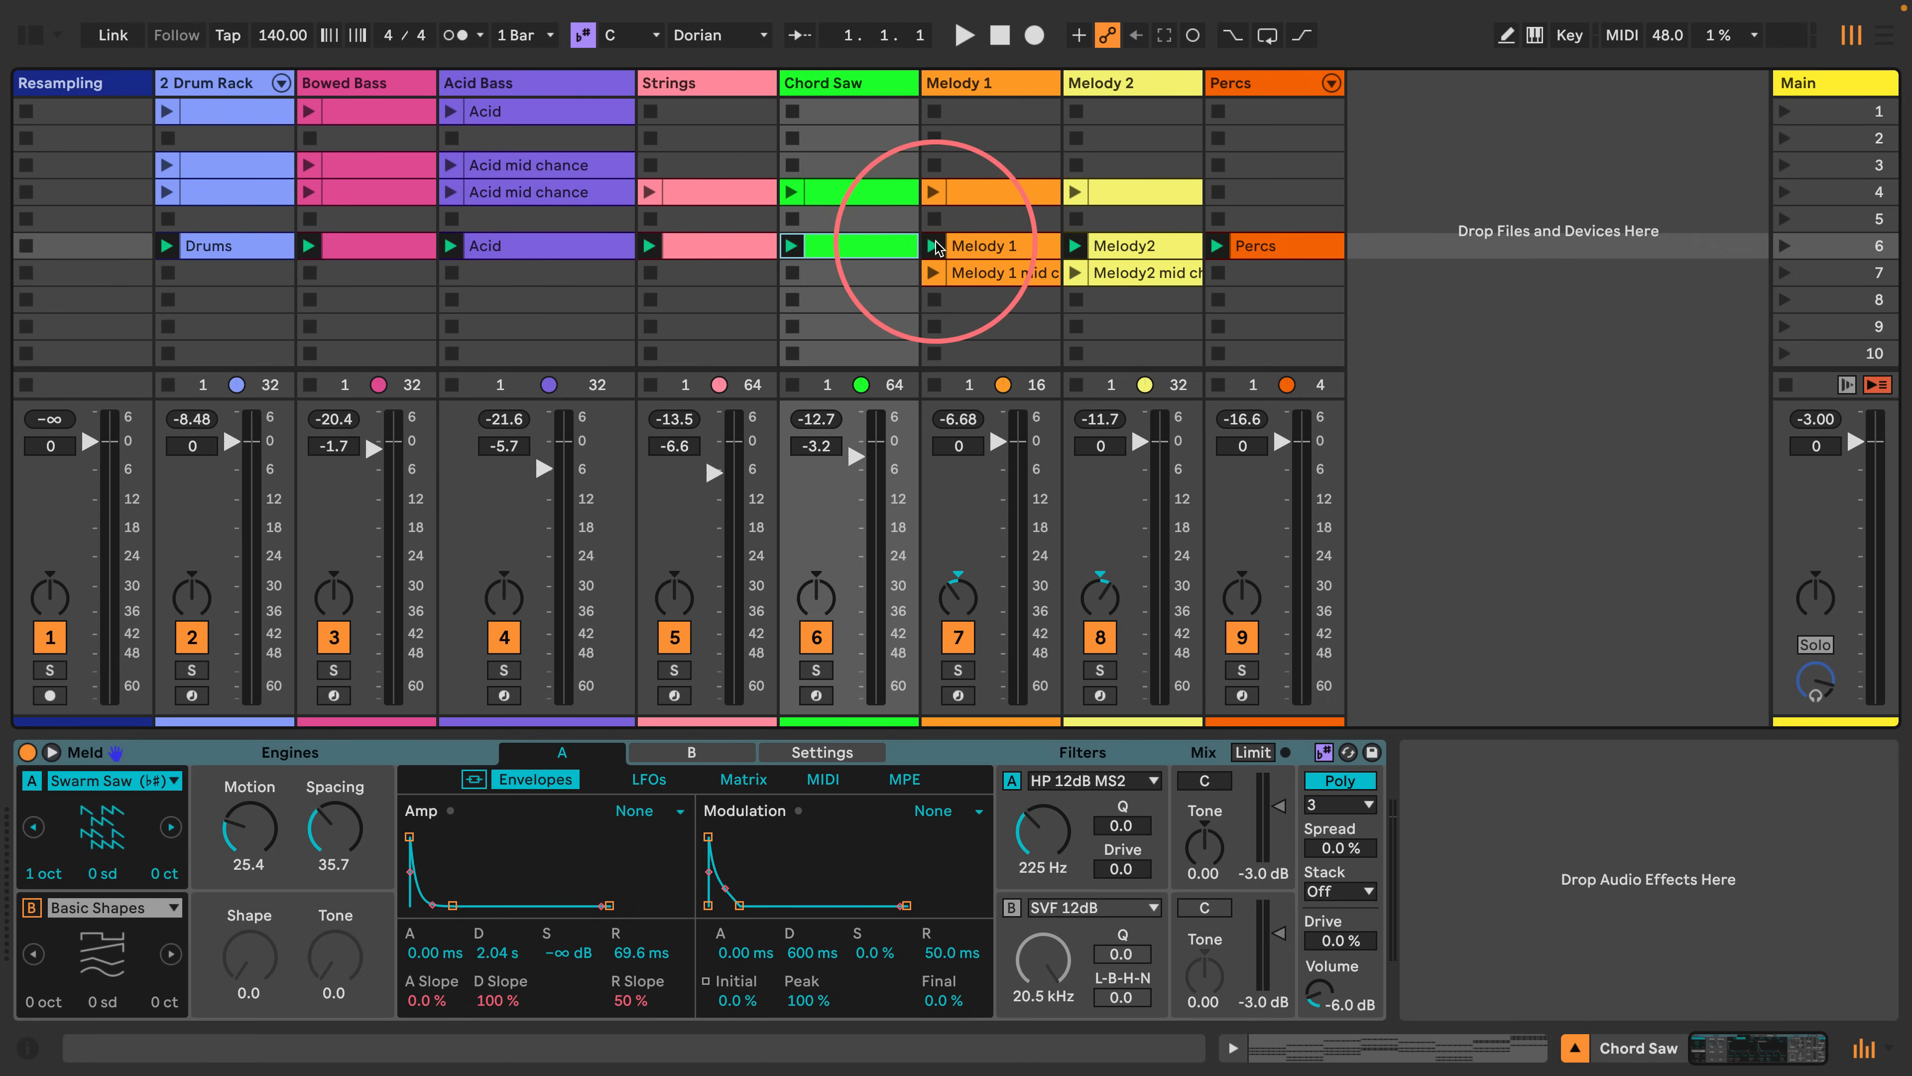
left_click(992, 248)
left_click(1085, 249)
left_click(1262, 250)
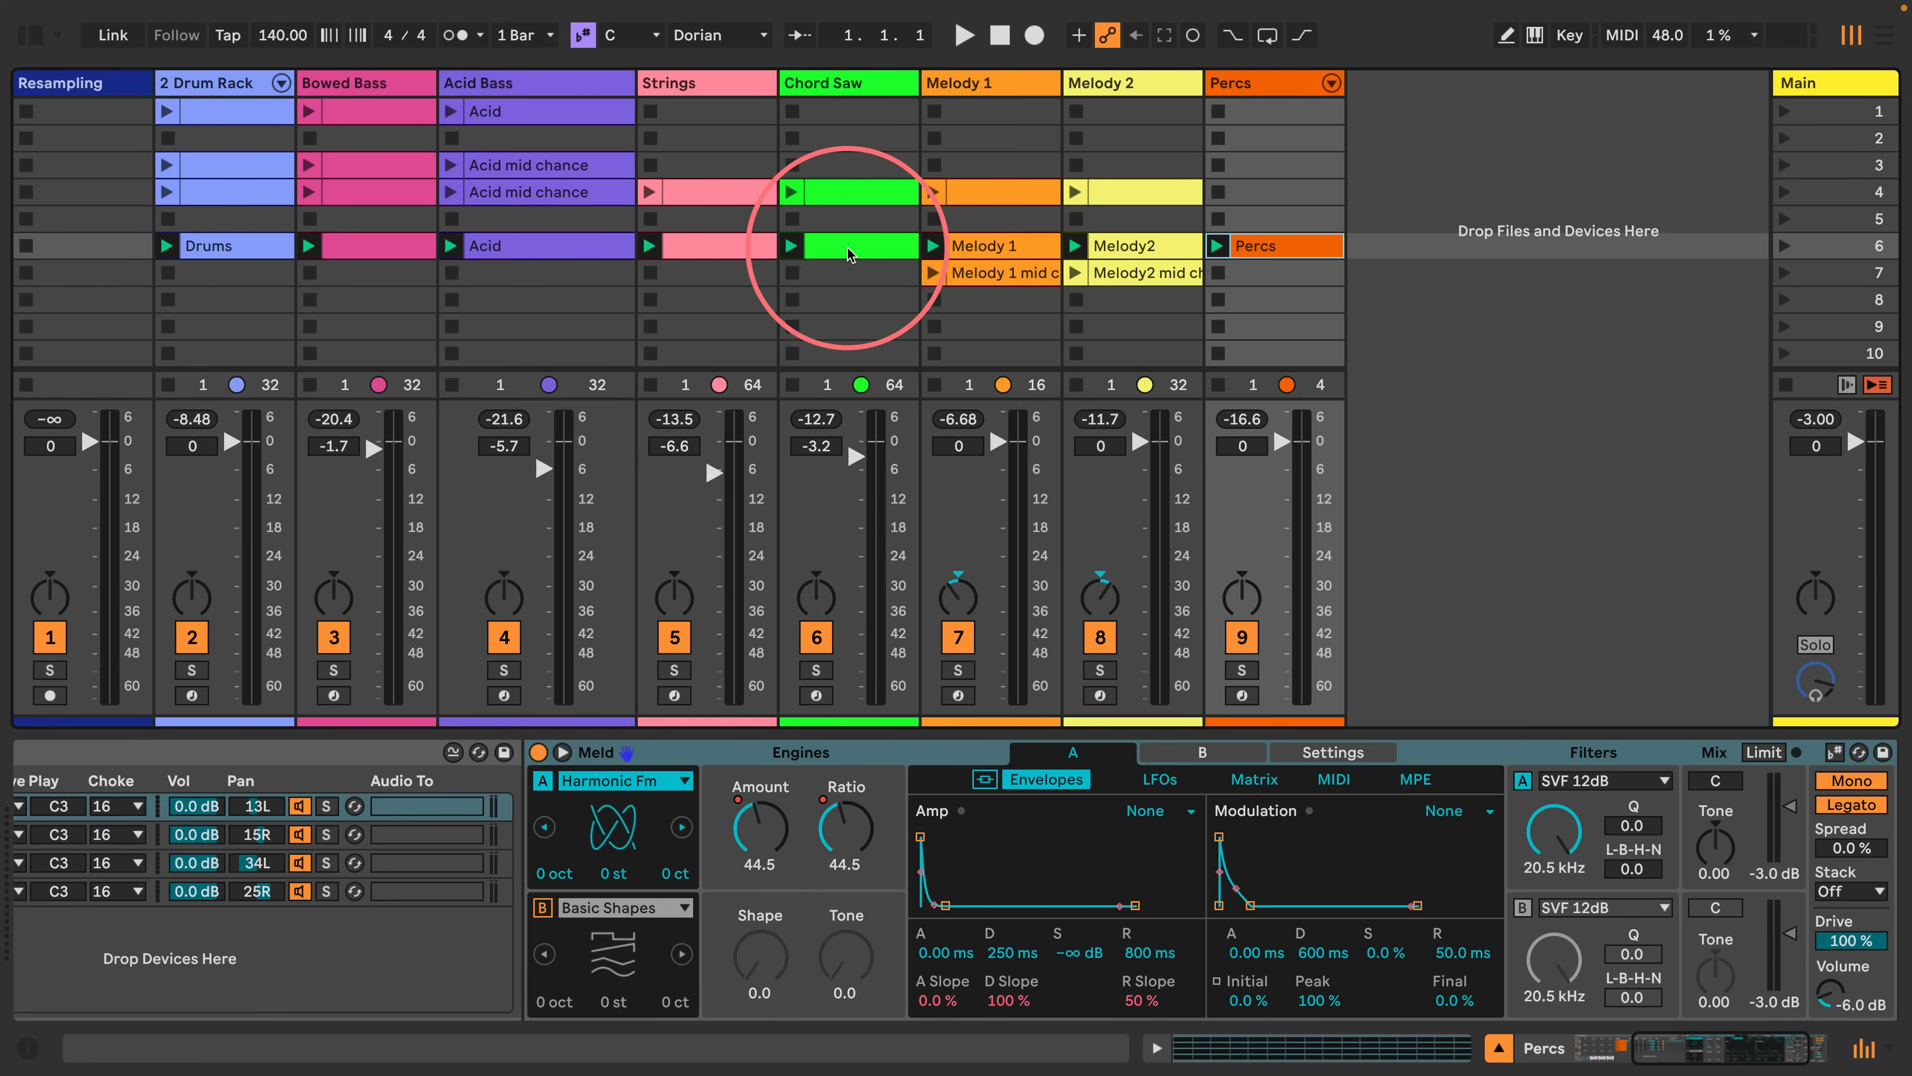
left_click(819, 245)
left_click(555, 246)
left_click(387, 252)
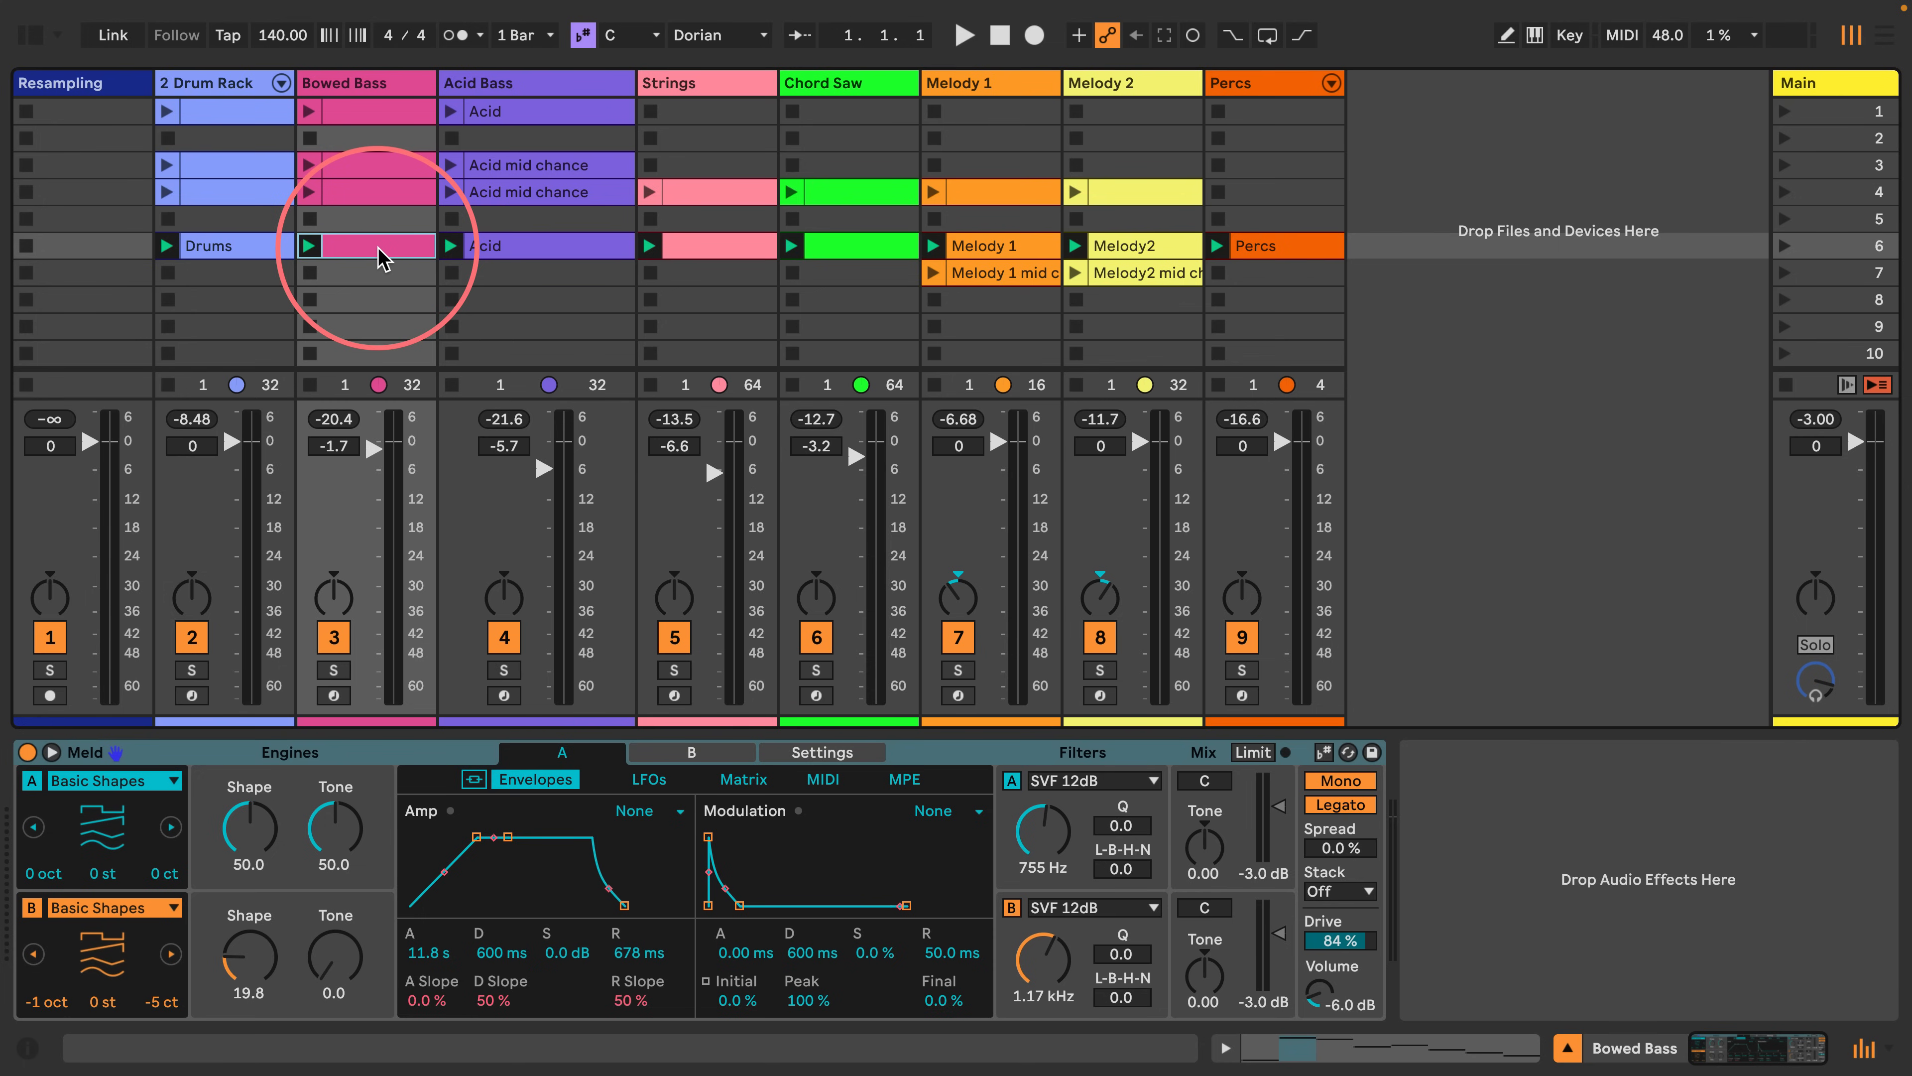
Compare the instrument settings for all scene 6 clips, from Drums through Percs.
left_click(226, 245)
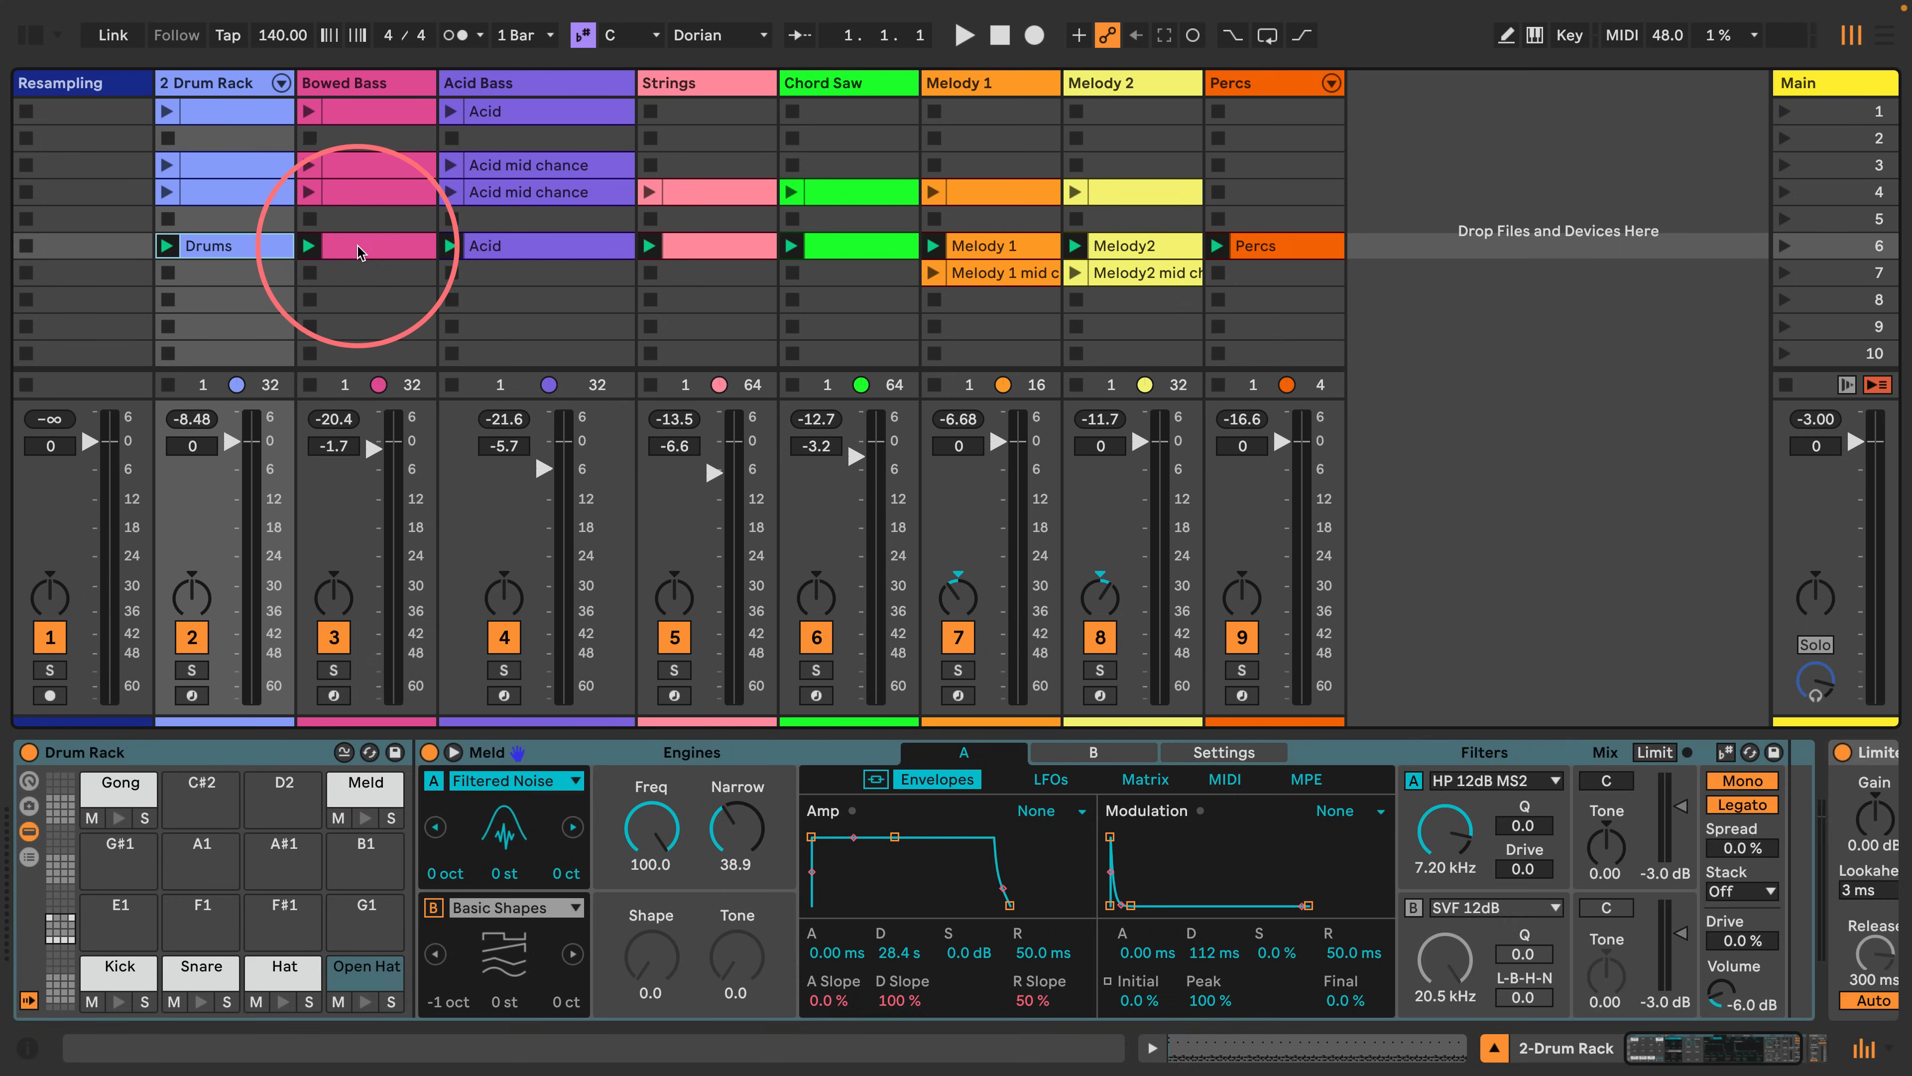
left_click(363, 247)
left_click(532, 250)
left_click(705, 246)
left_click(814, 247)
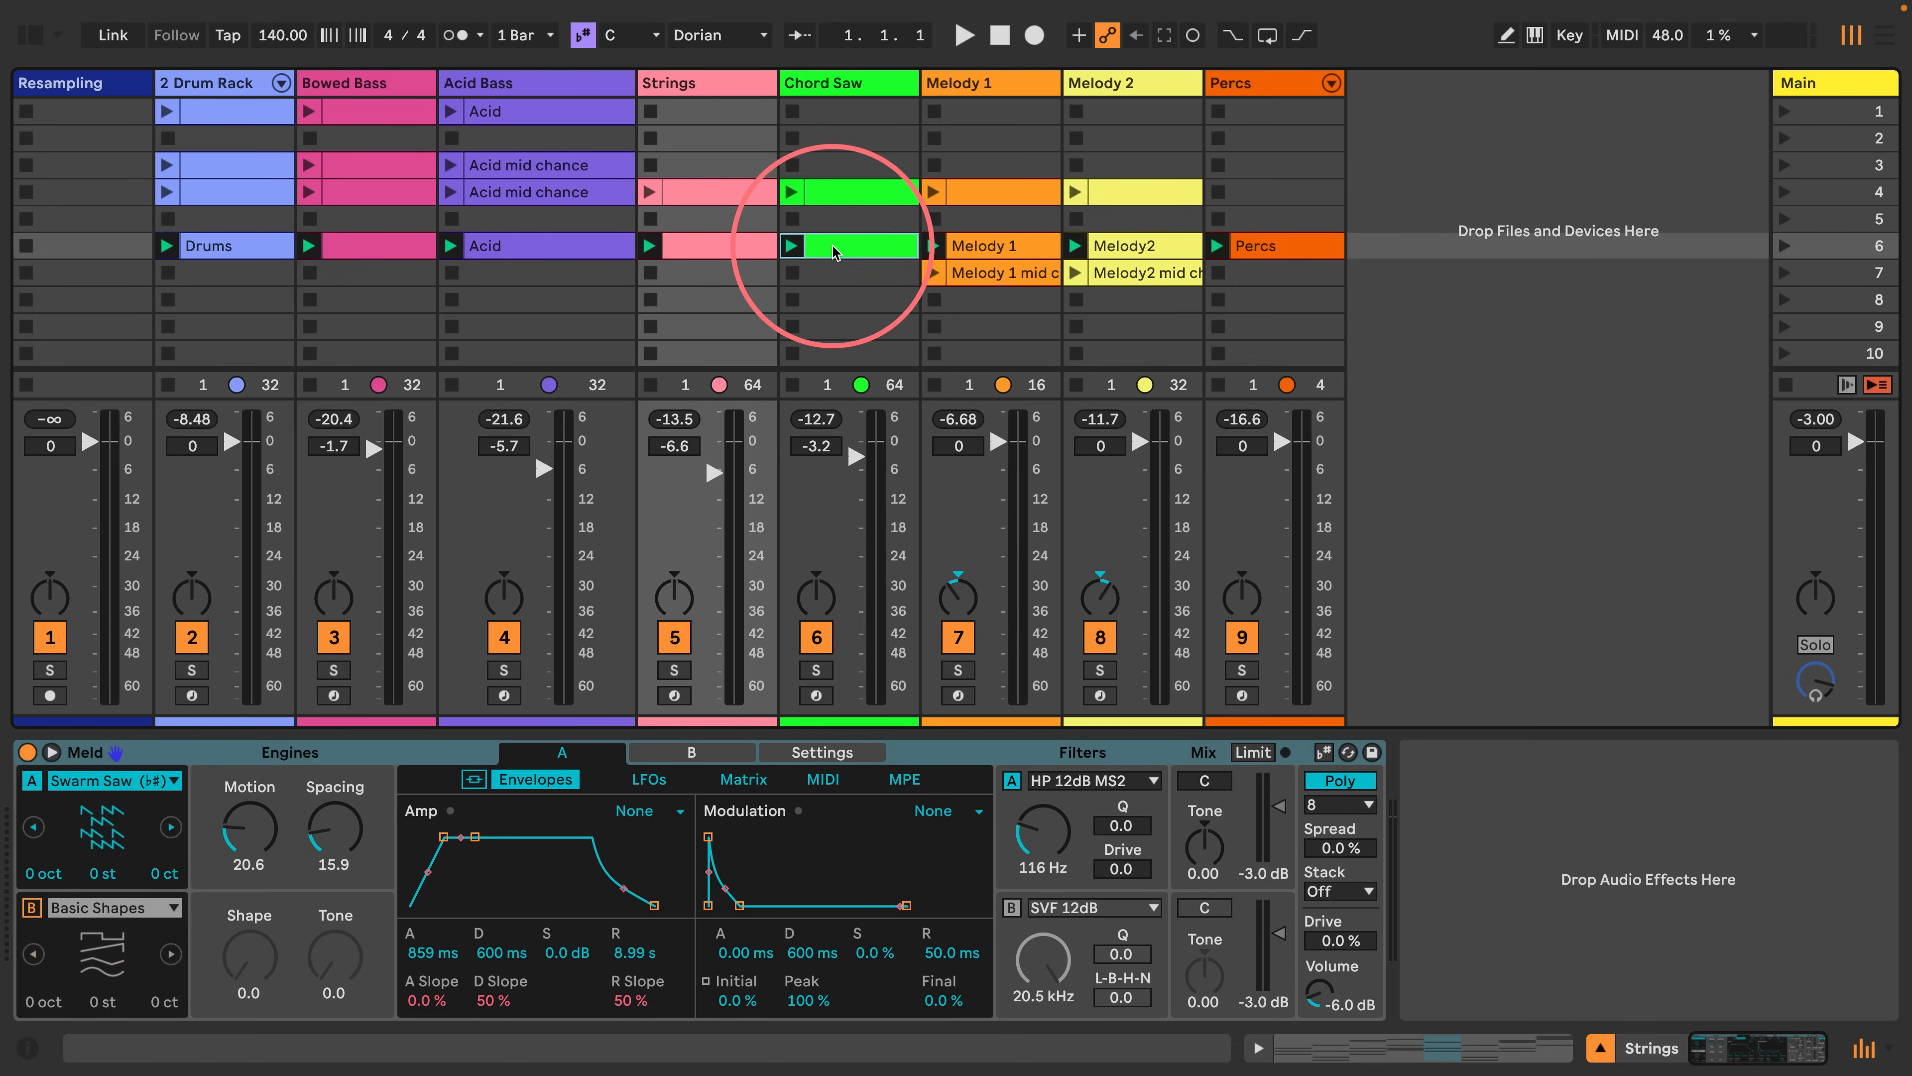
left_click(961, 248)
left_click(1133, 247)
left_click(1257, 248)
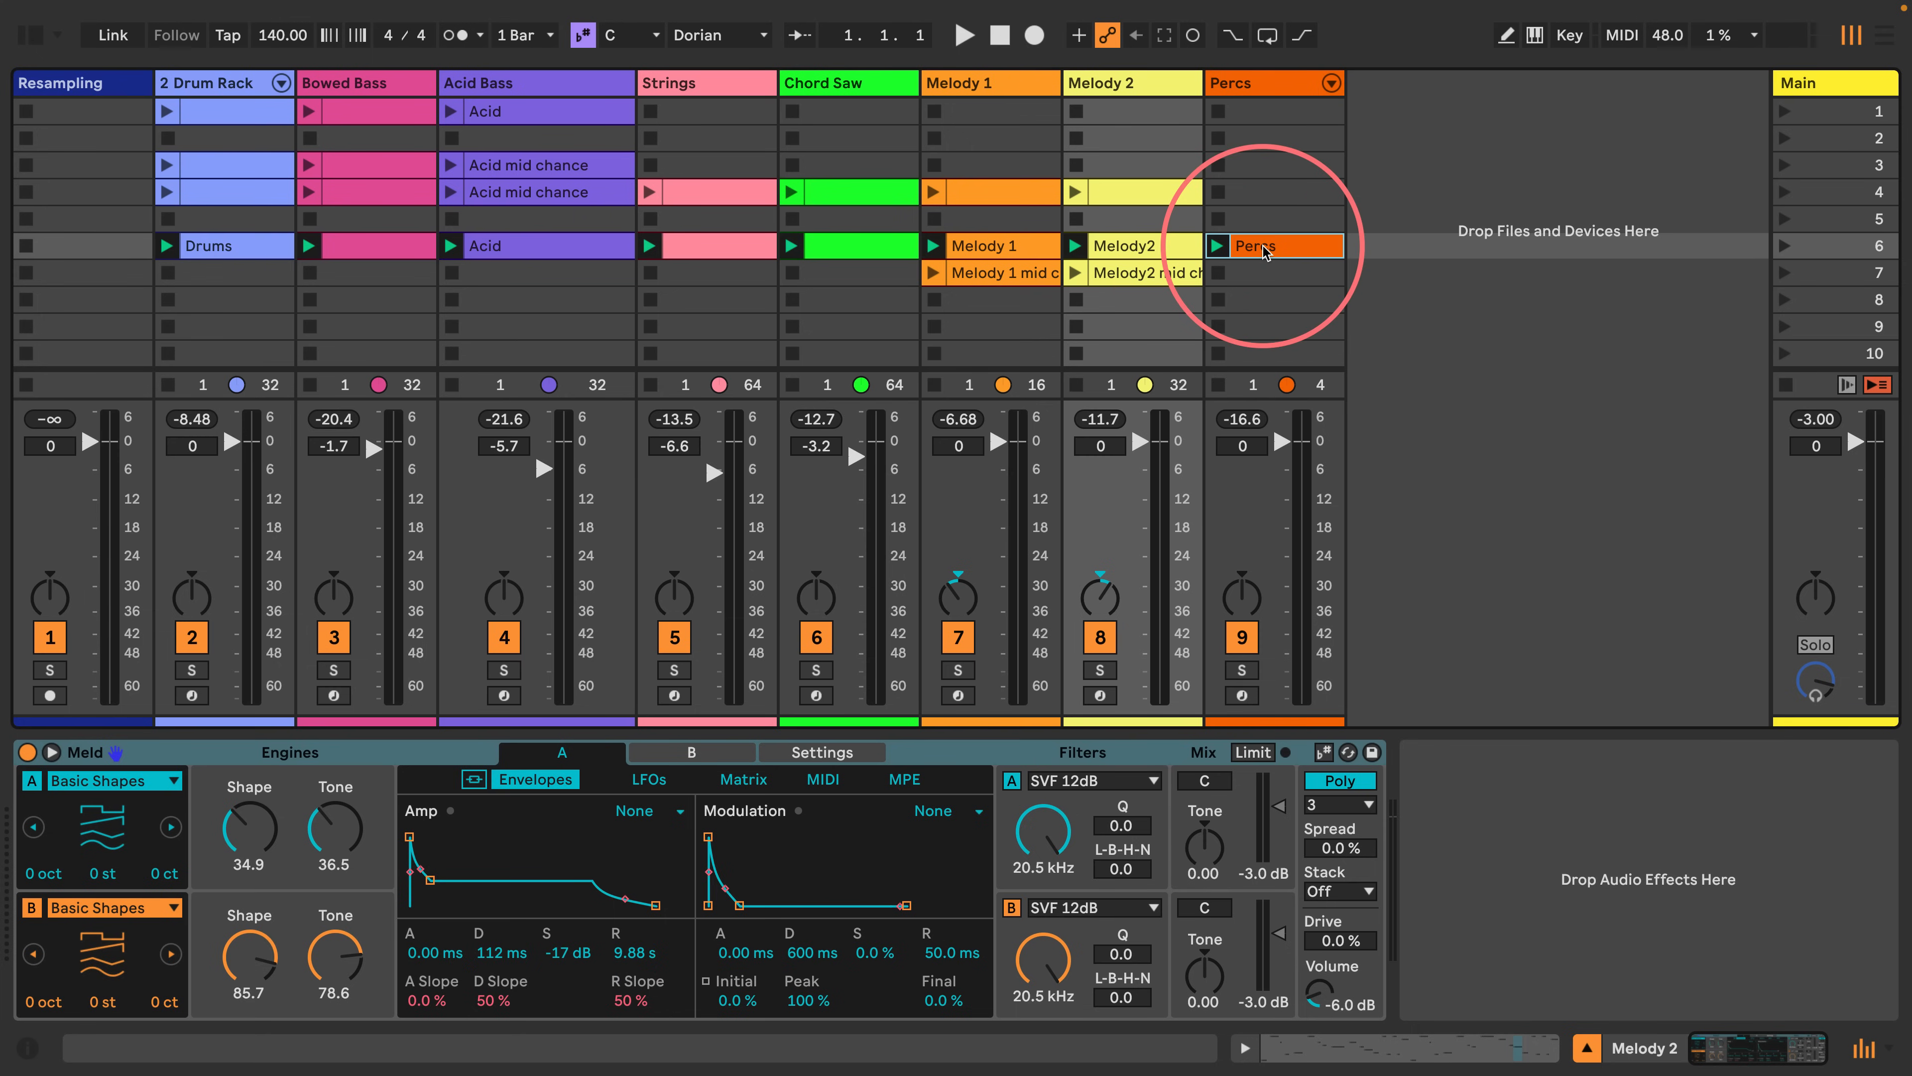
Review the scene 6 clips from Drums to Percs again, plus the Melody 1 and Melody2 mid chance clips in scene 7.
left_click(226, 245)
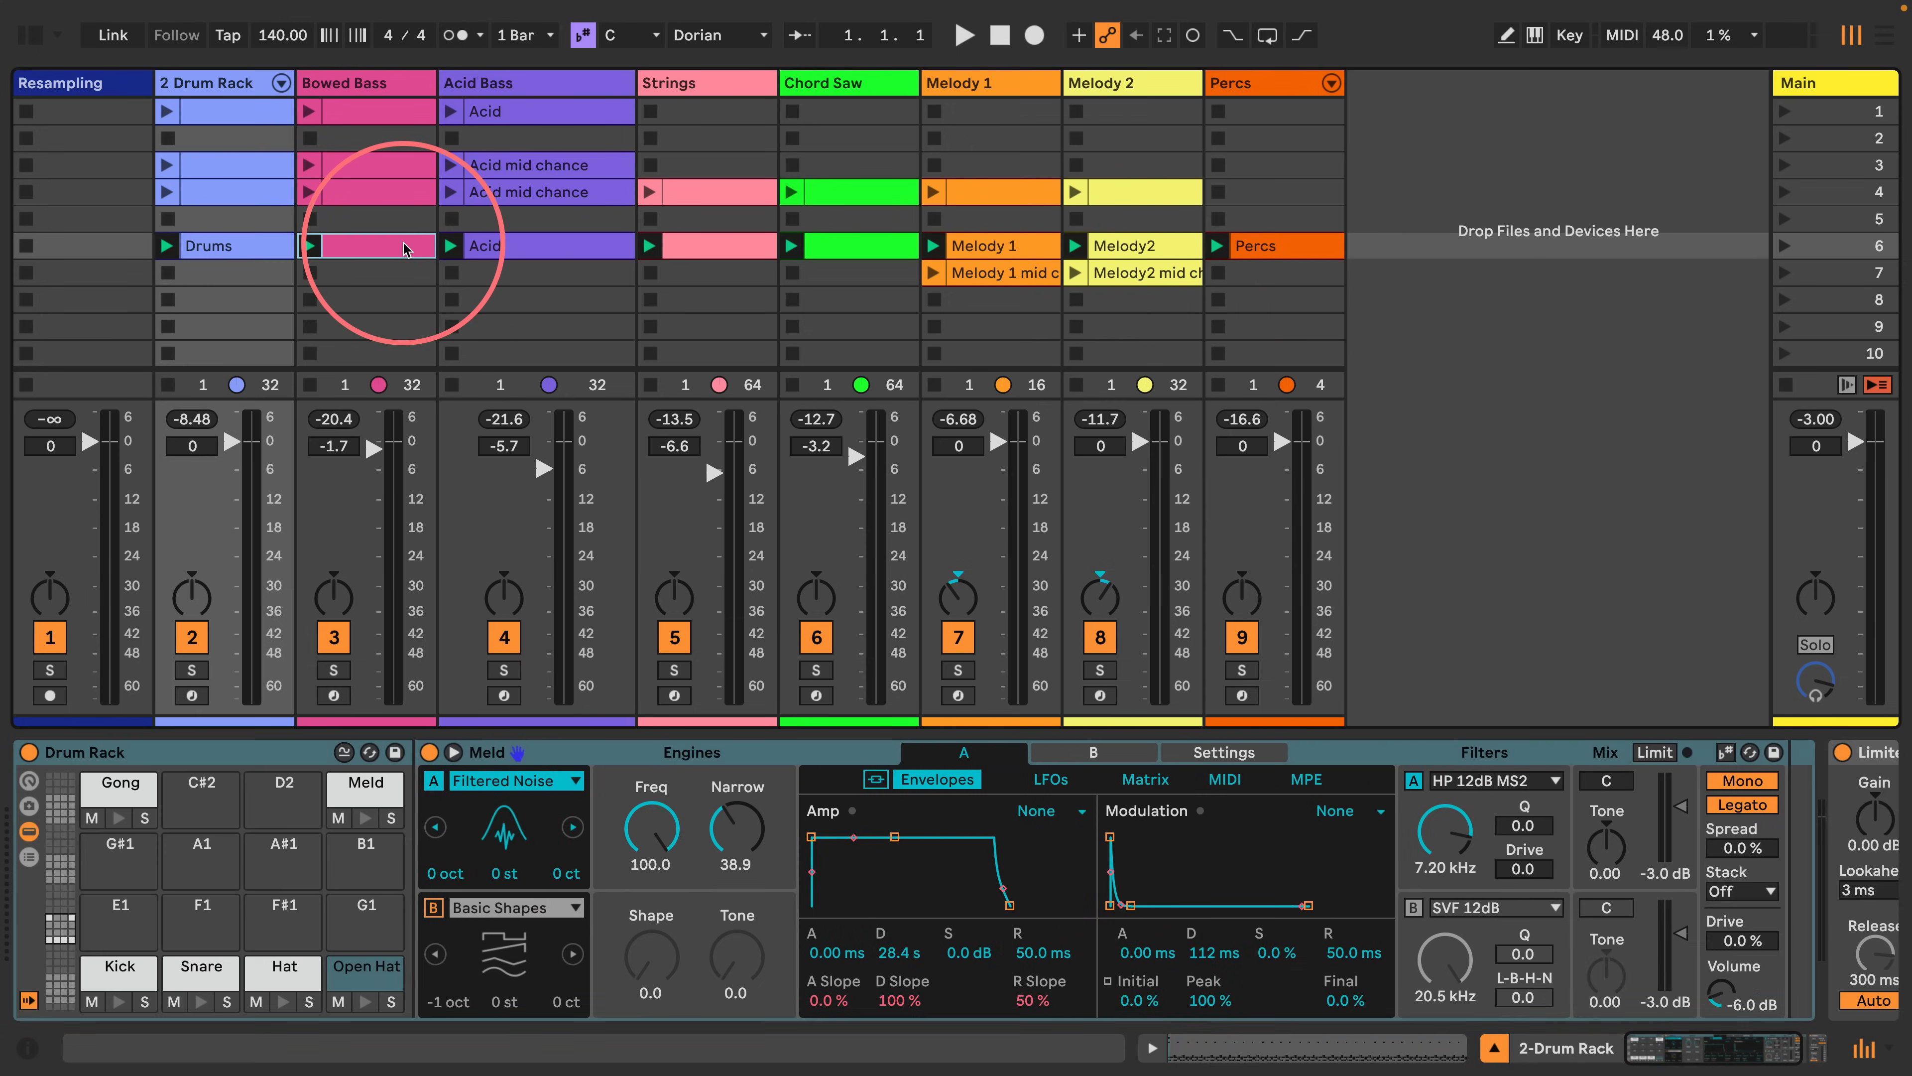
left_click(363, 247)
left_click(531, 250)
left_click(704, 245)
left_click(874, 246)
left_click(1012, 247)
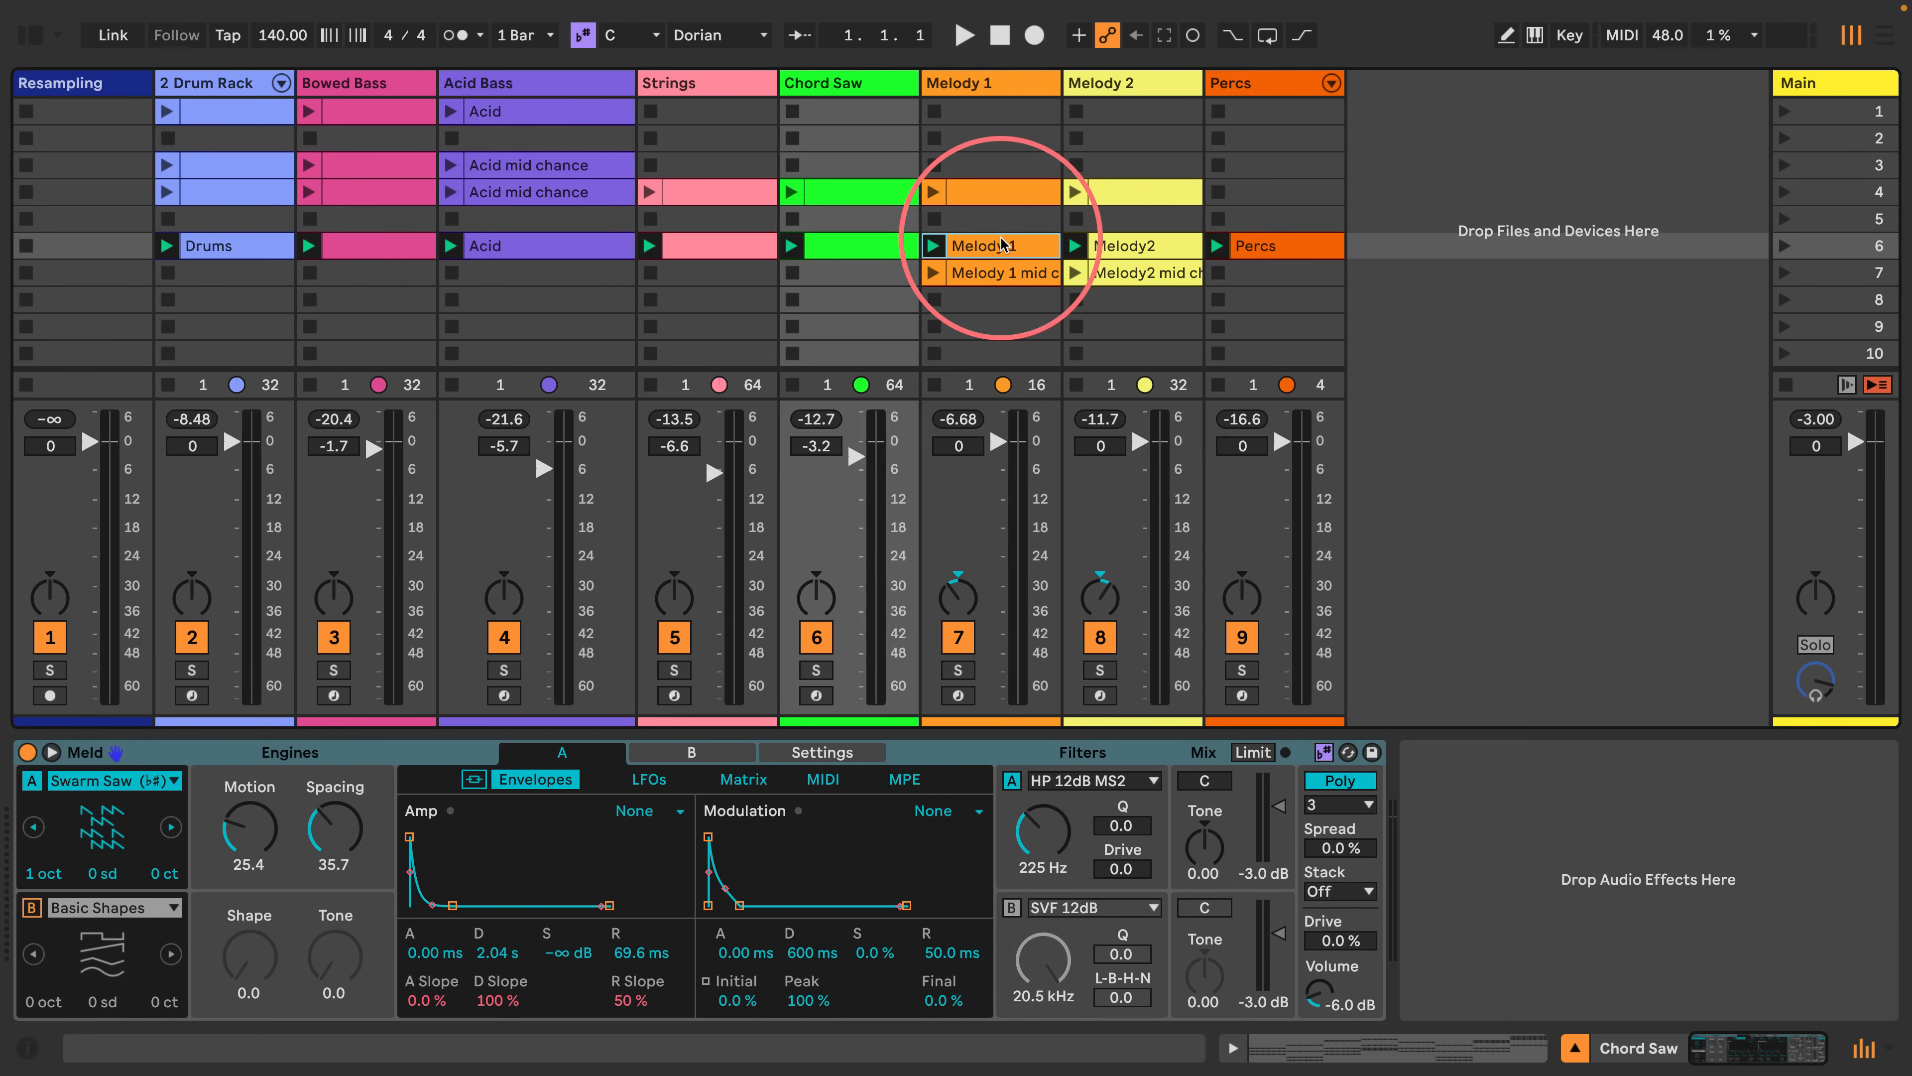
left_click(1142, 239)
left_click(1280, 247)
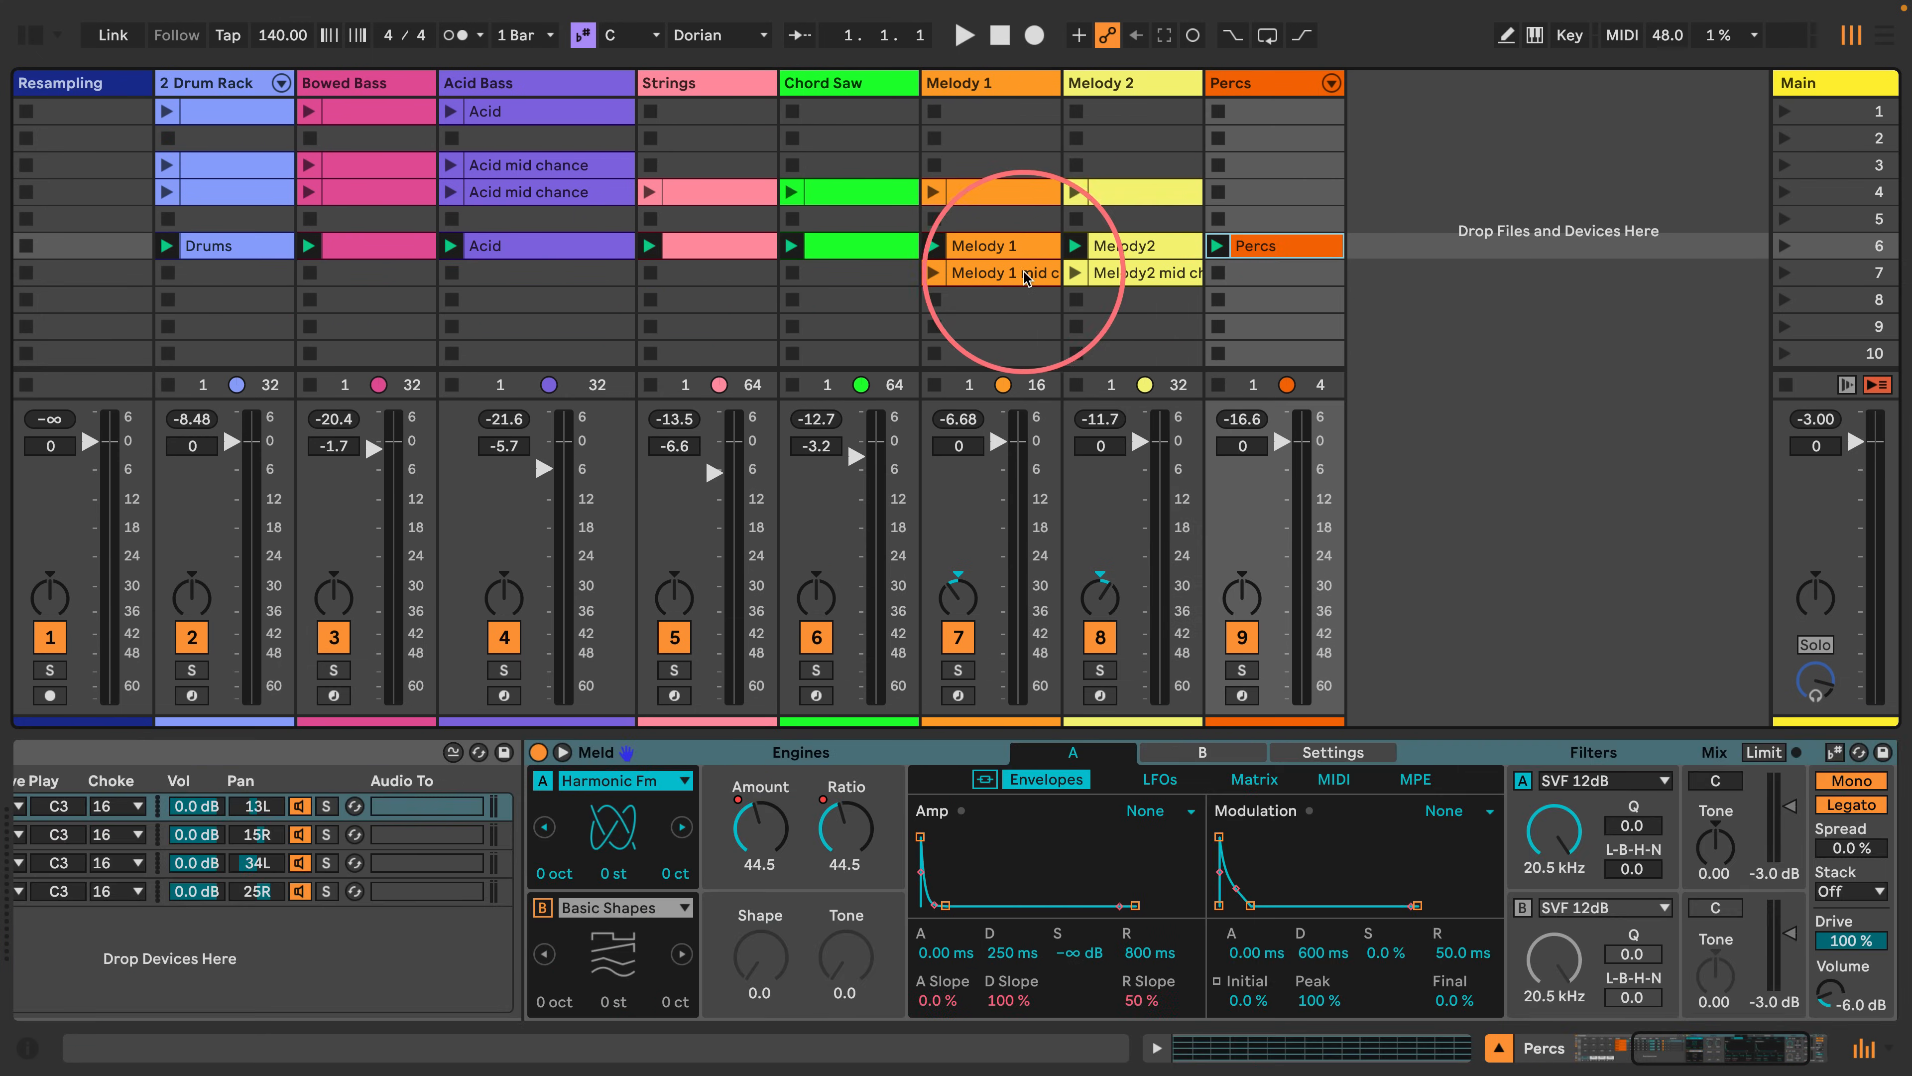
left_click(1012, 271)
left_click(1075, 280)
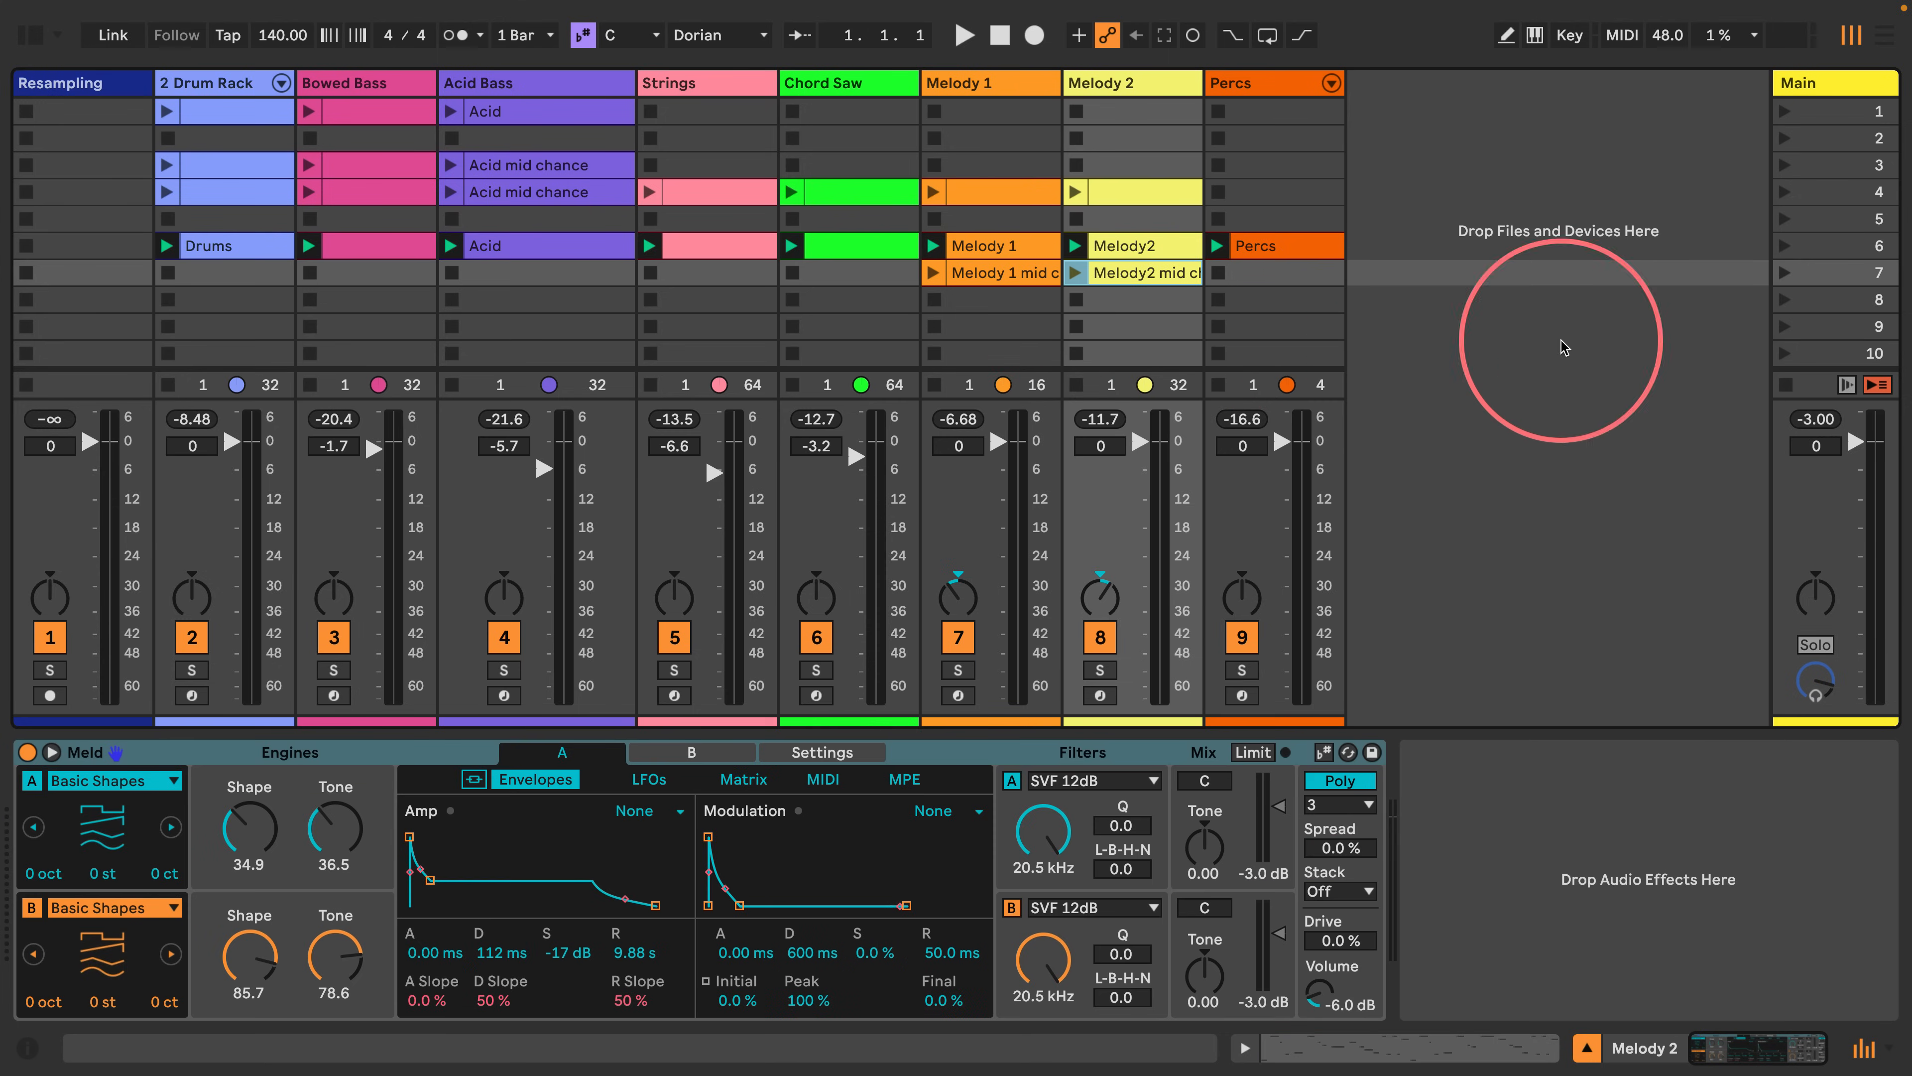
Stop all clips and select the Drums clip in scene 6.
left_click(1787, 385)
left_click(250, 323)
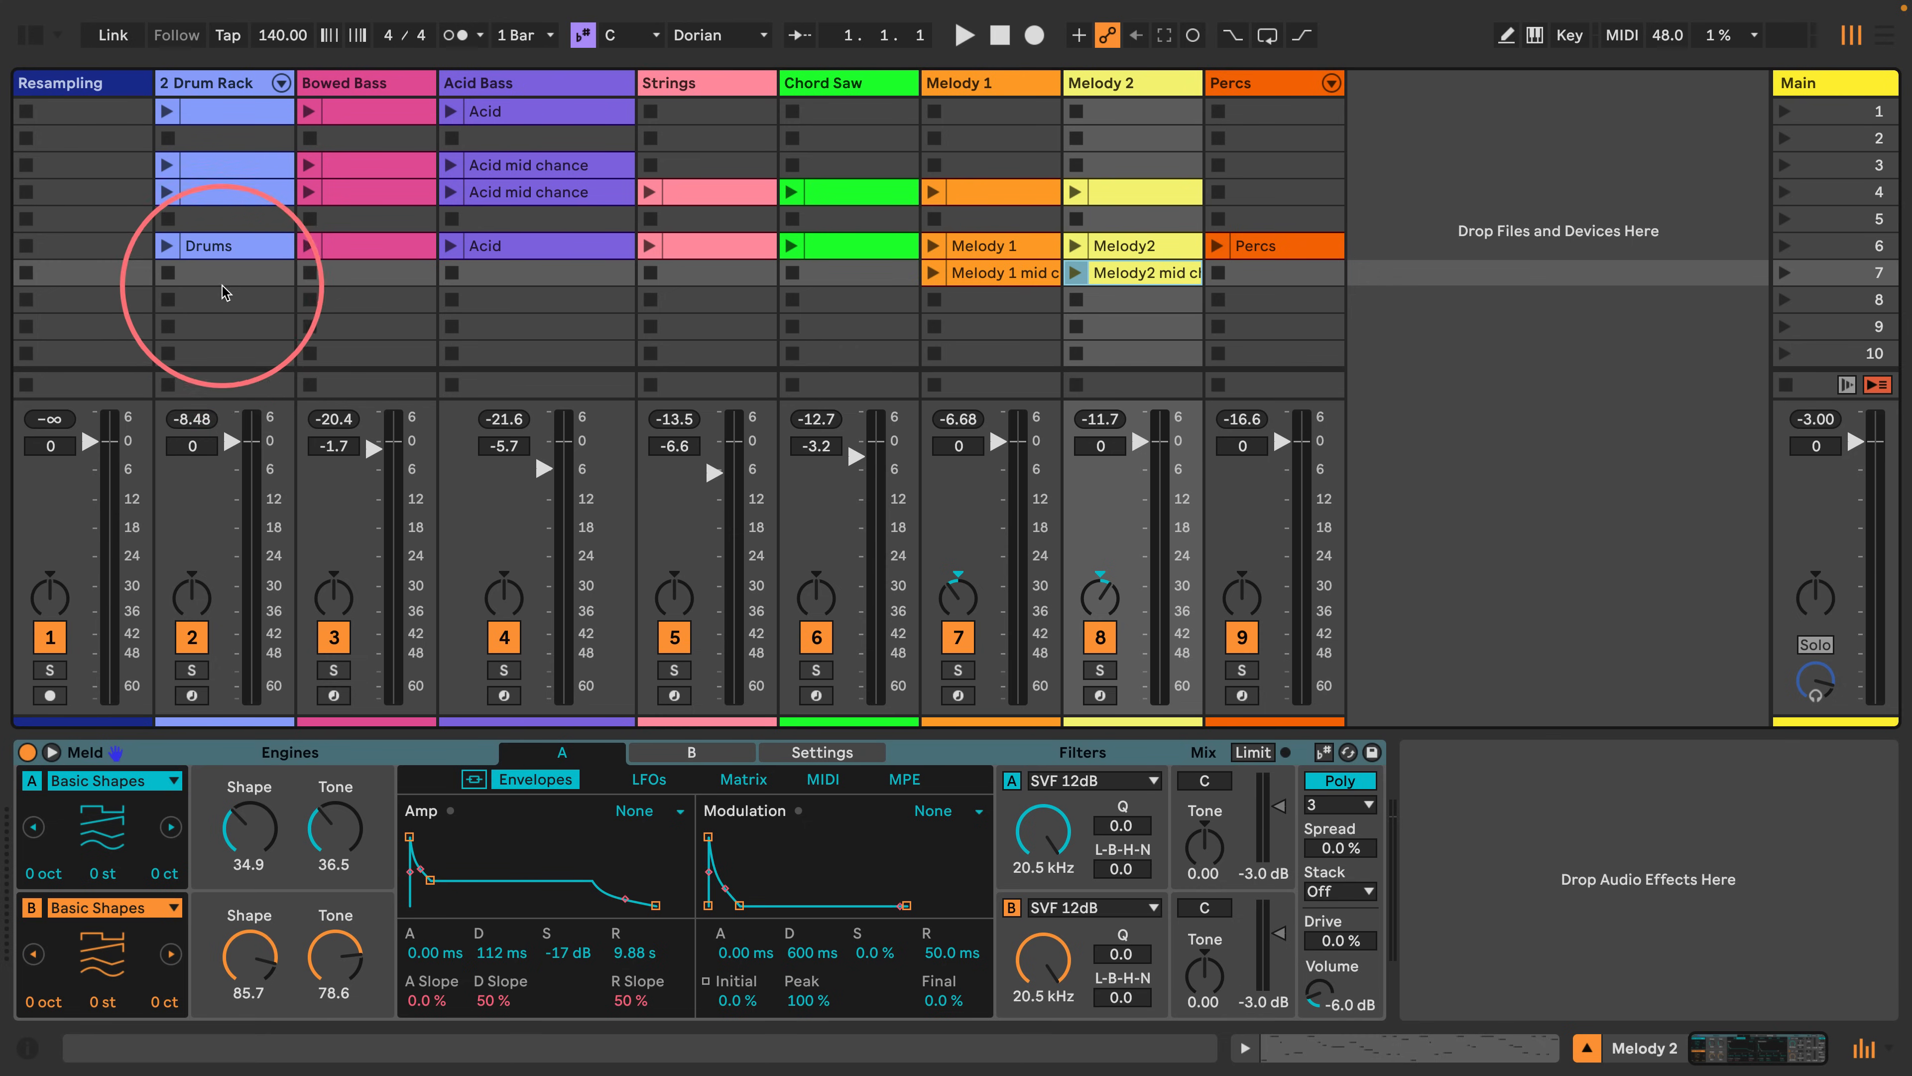
left_click(244, 243)
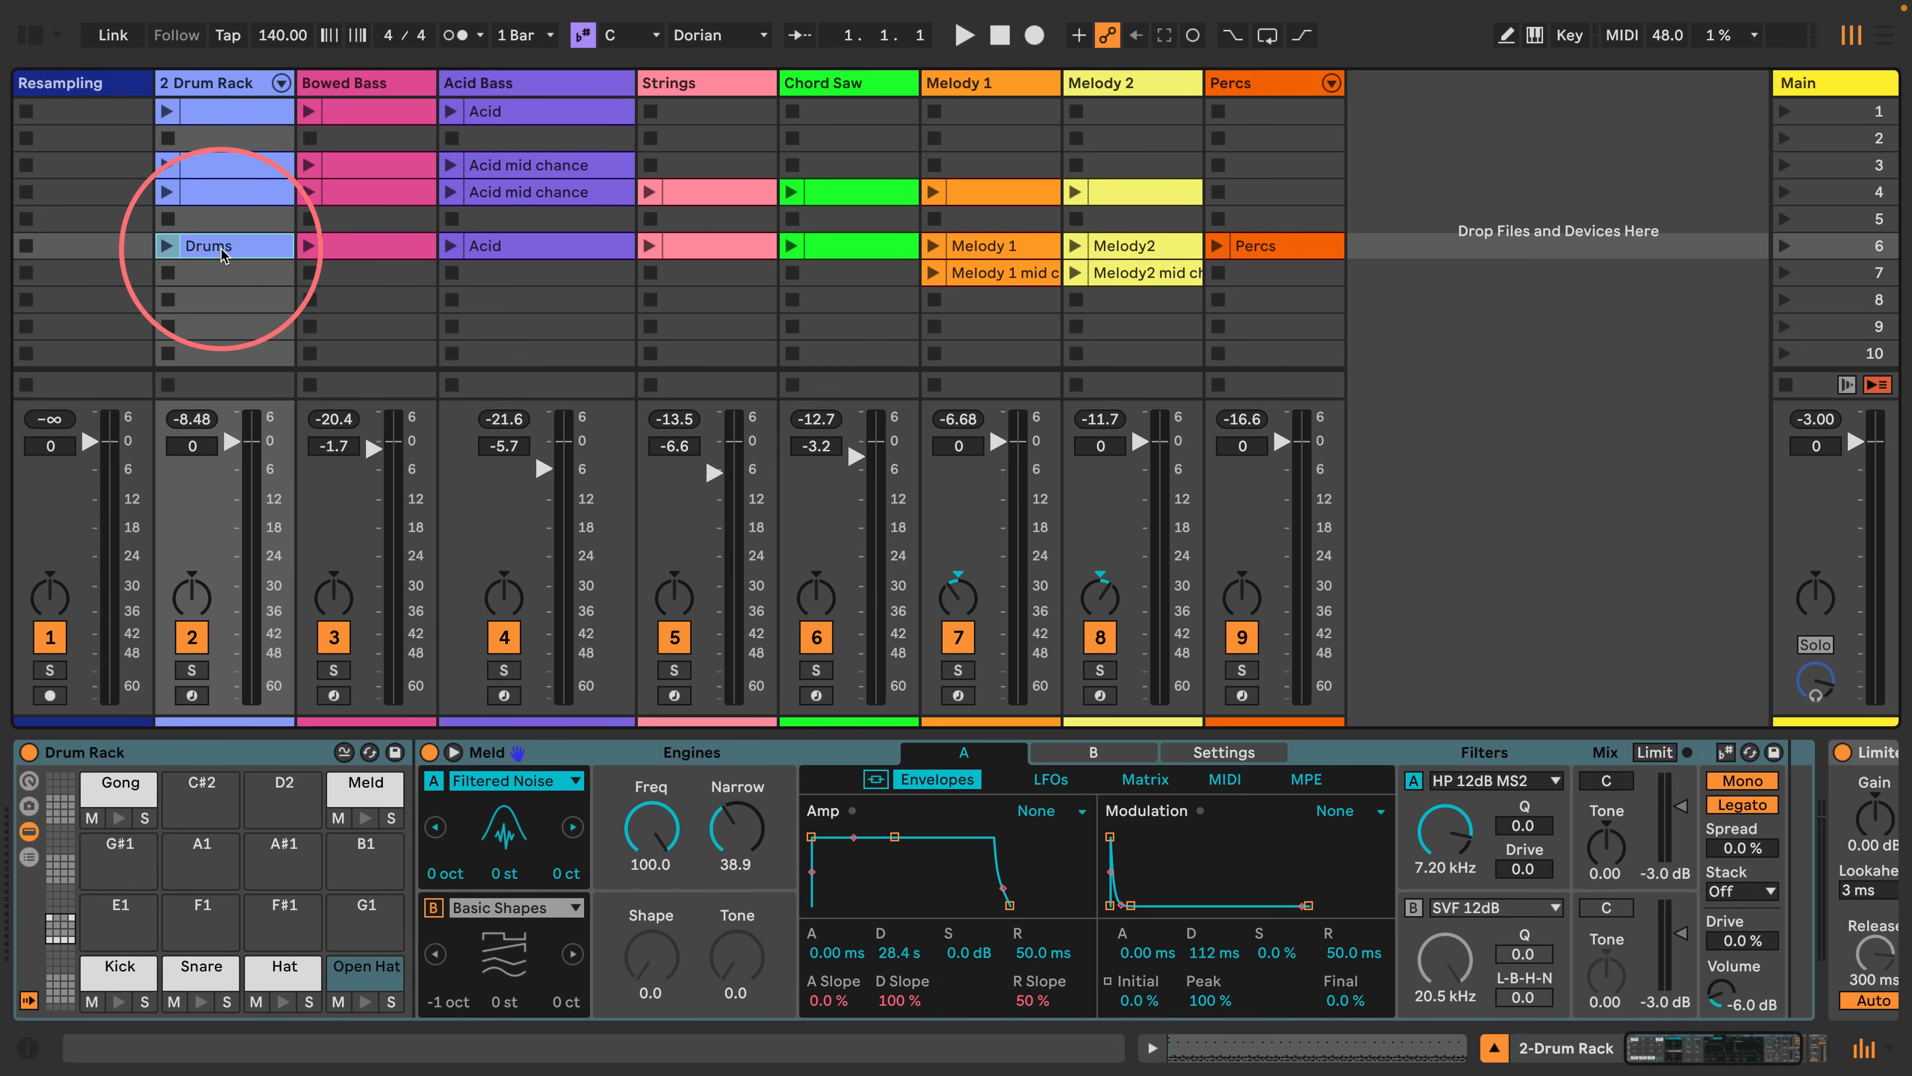
Check the instruments used by the Percs, Bowed Bass, Acid and Strings clips in scene 6.
left_click(1261, 247)
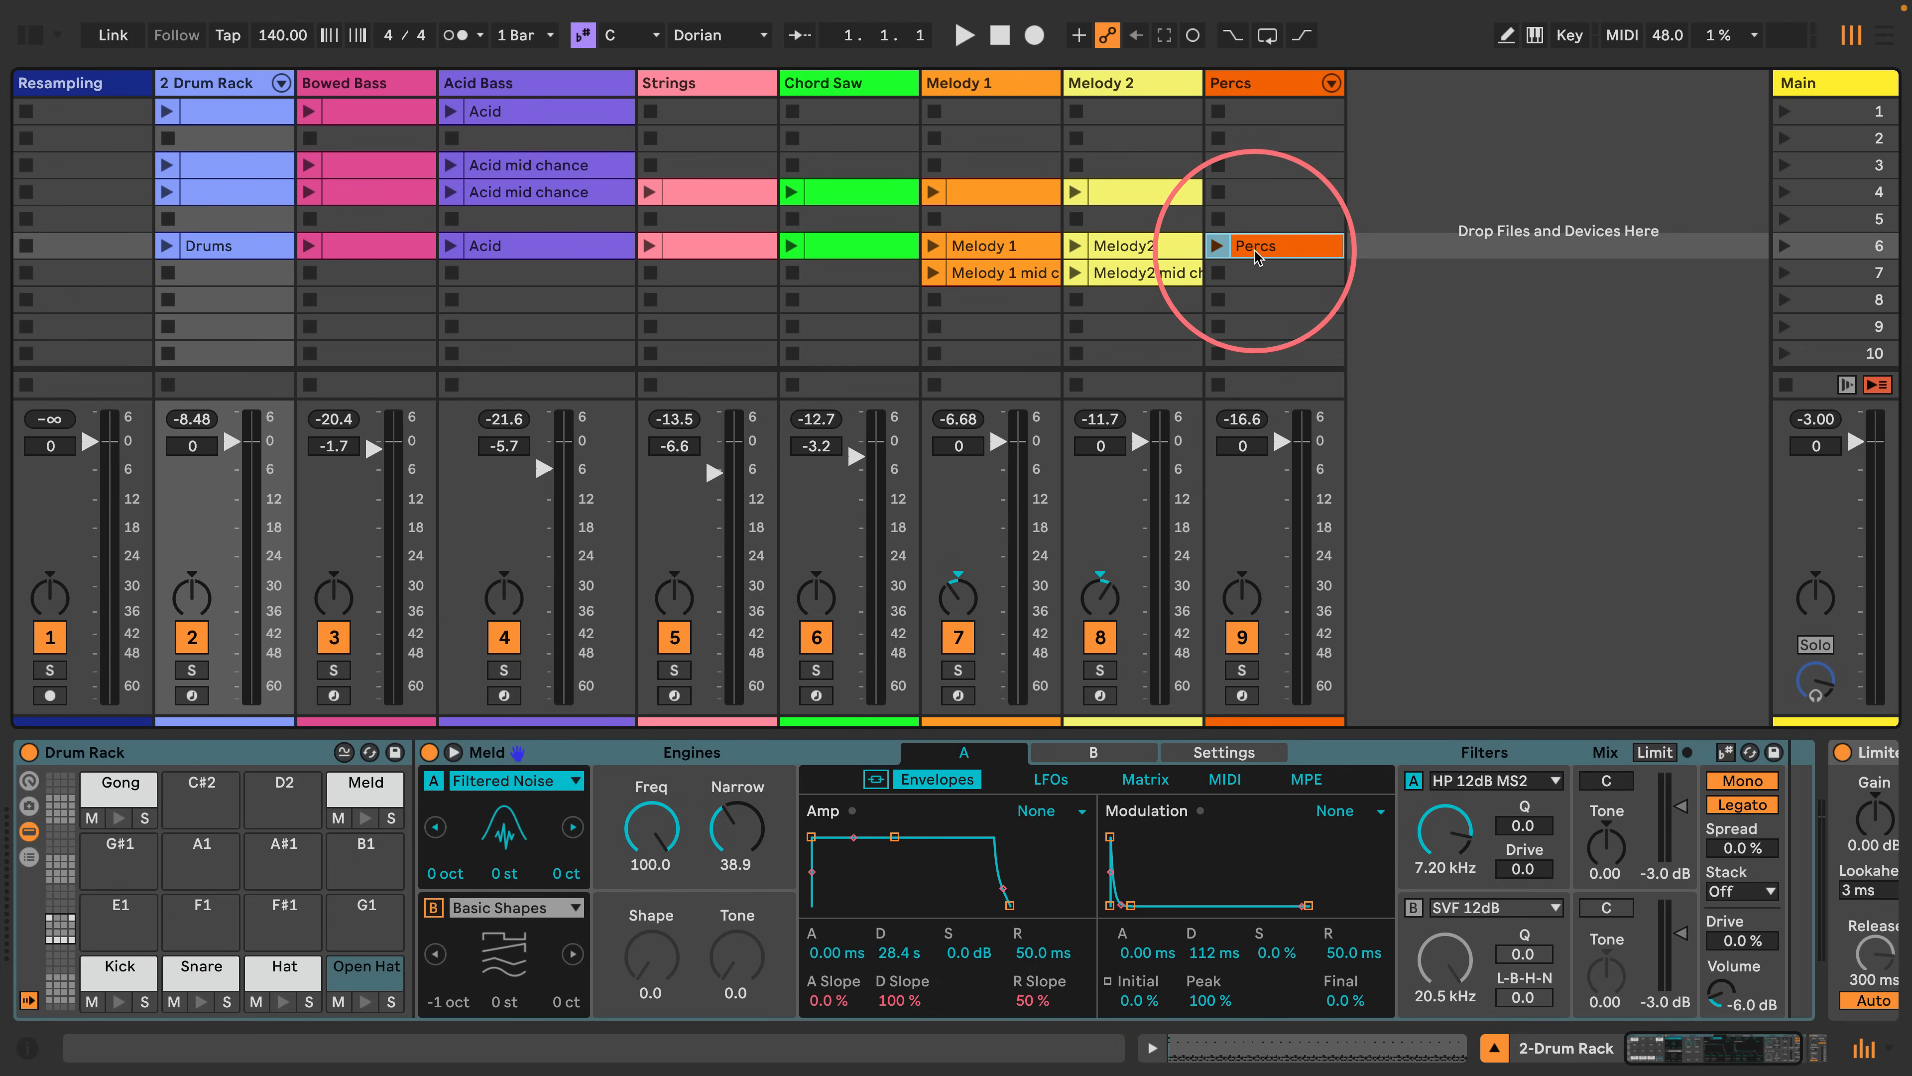
left_click(279, 246)
left_click(365, 247)
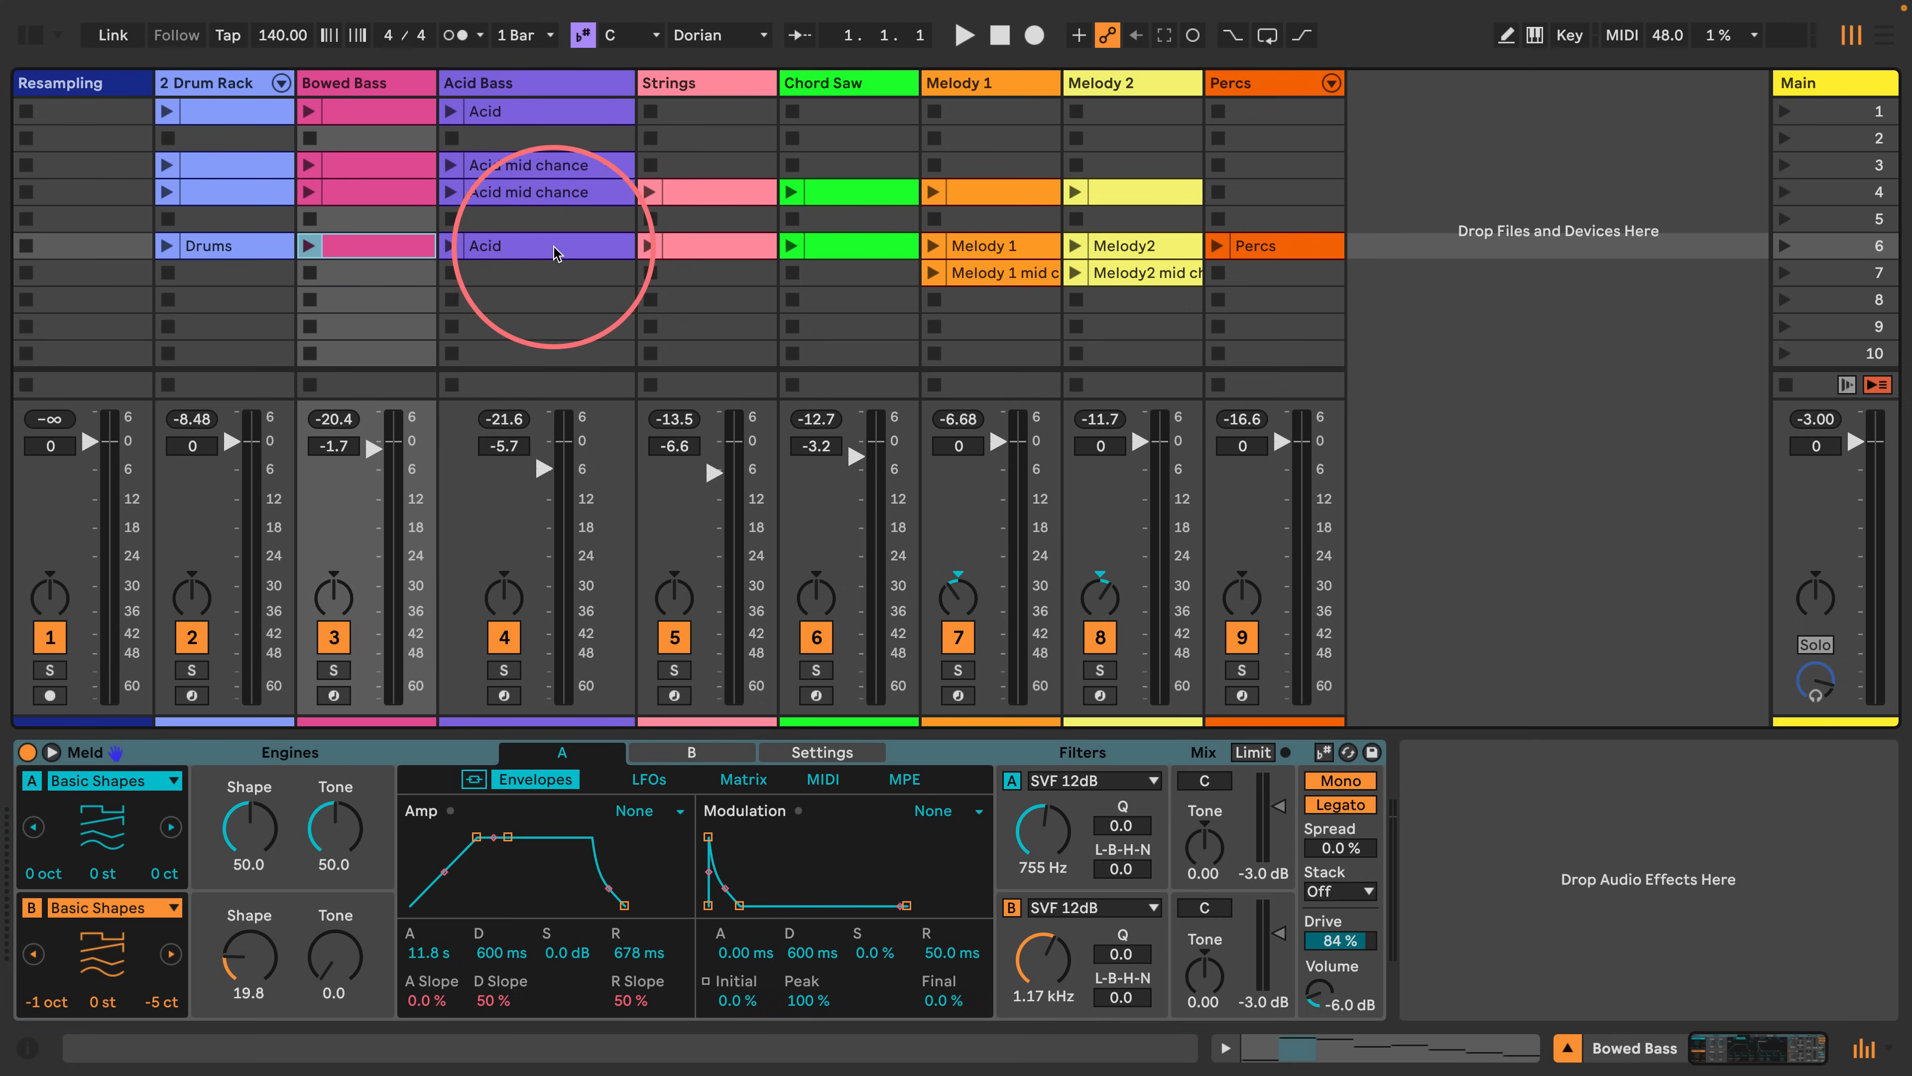
left_click(557, 248)
left_click(710, 256)
Launch the Drums clip in scene 6 and show the browser.
left_click(174, 250)
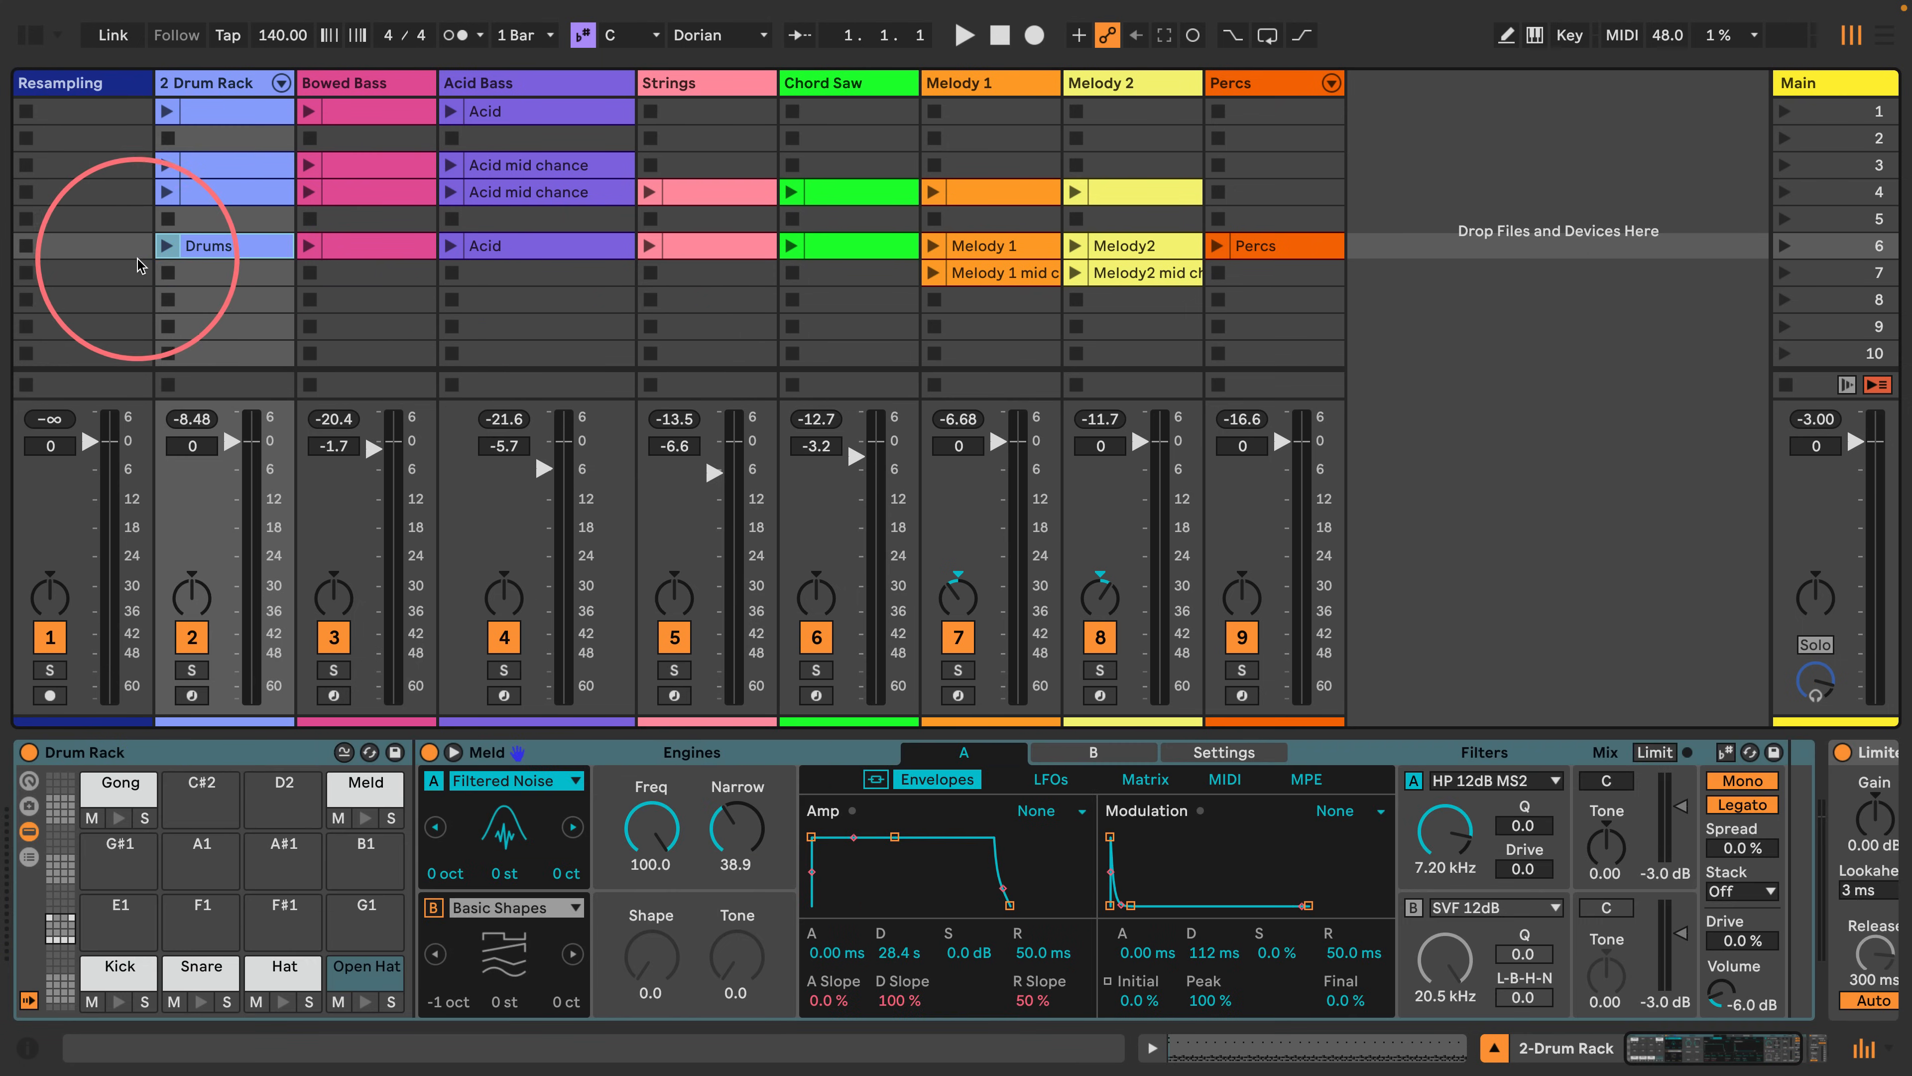
left_click(165, 248)
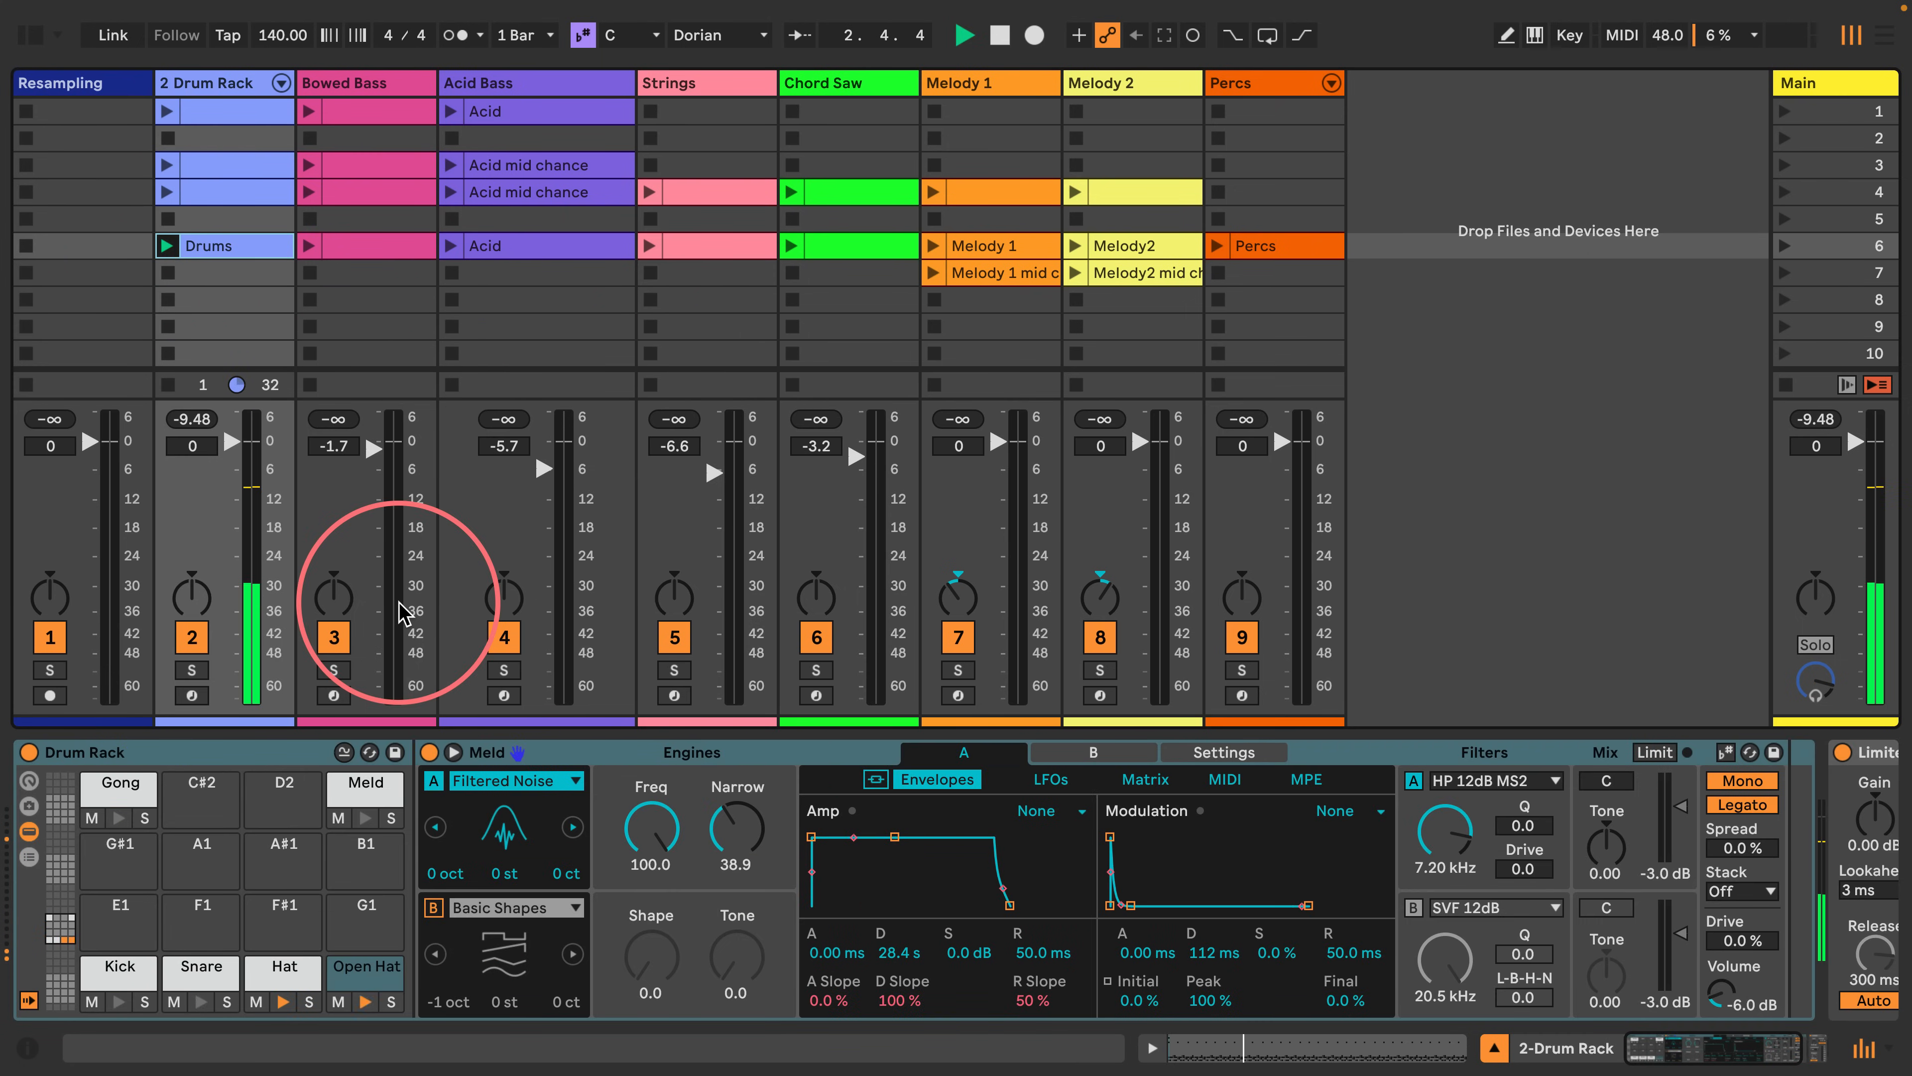
left_click(1743, 1053)
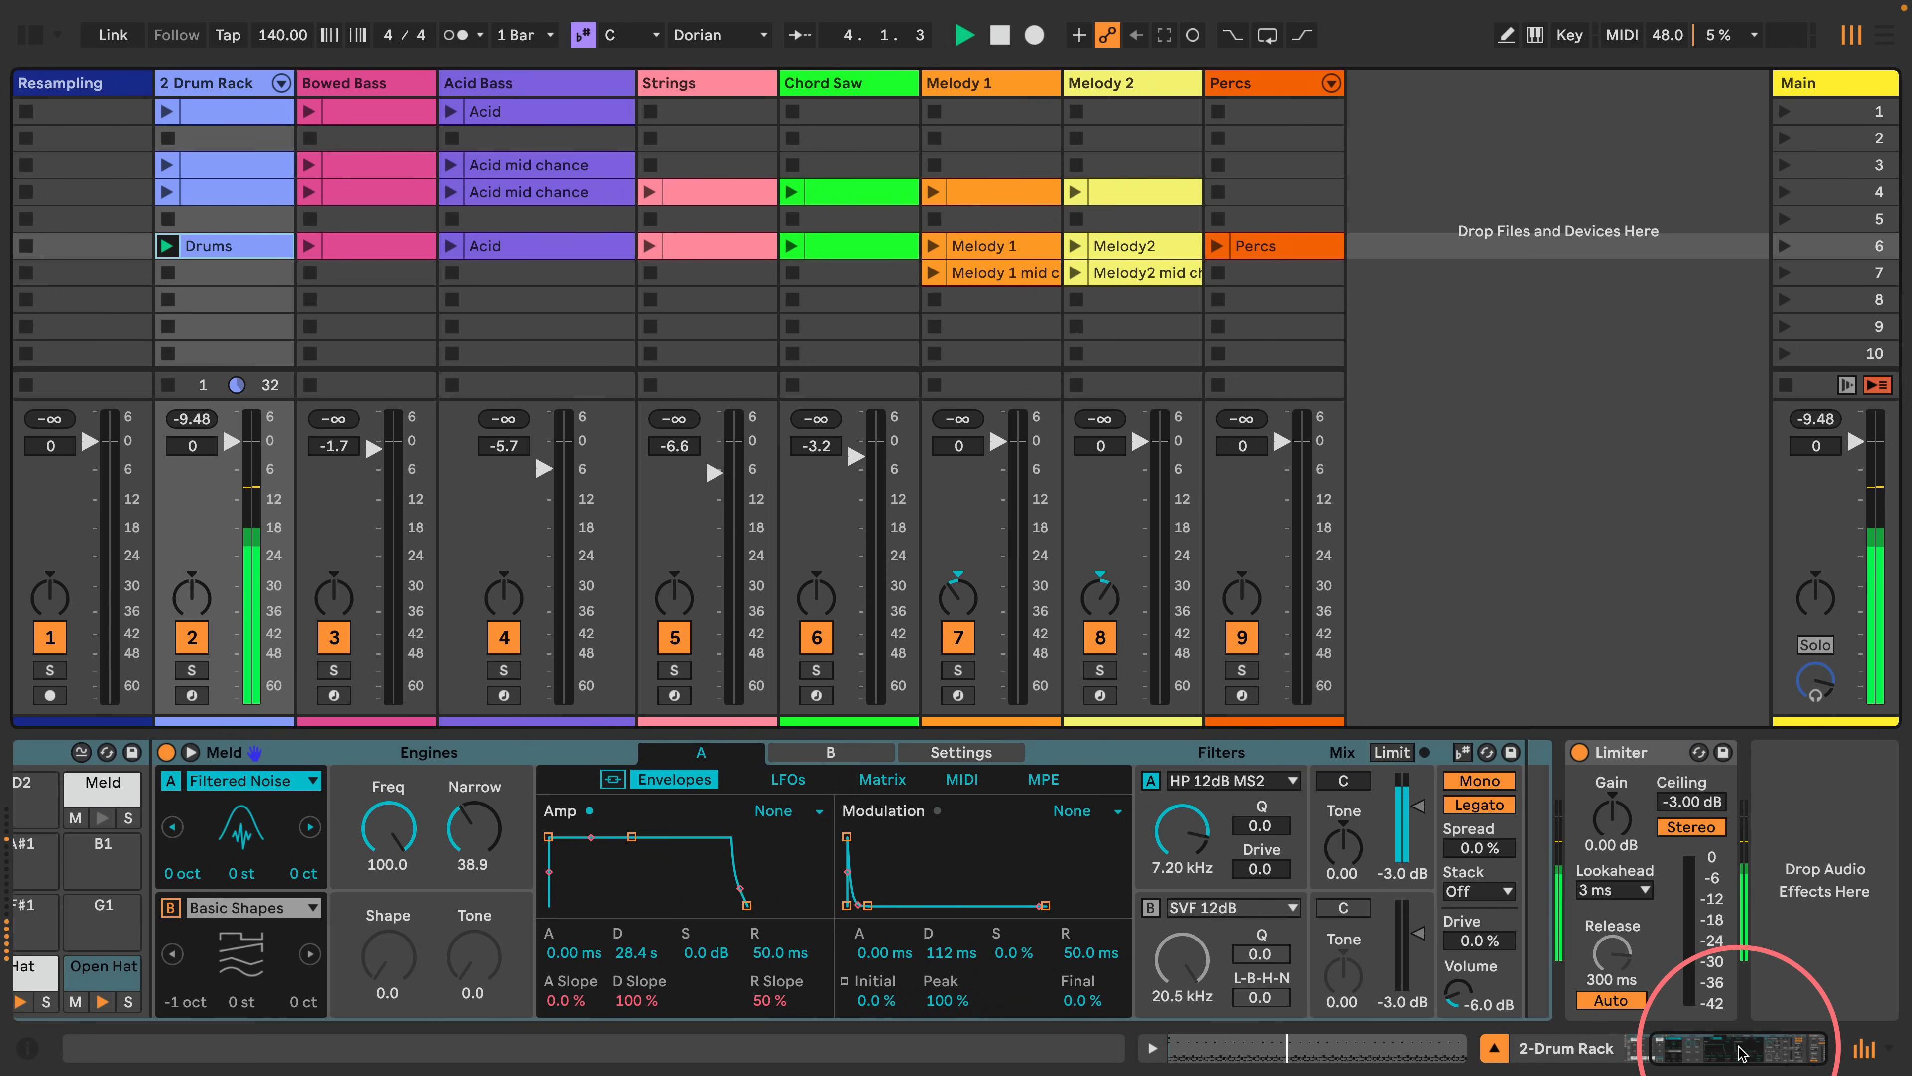
left_click(30, 38)
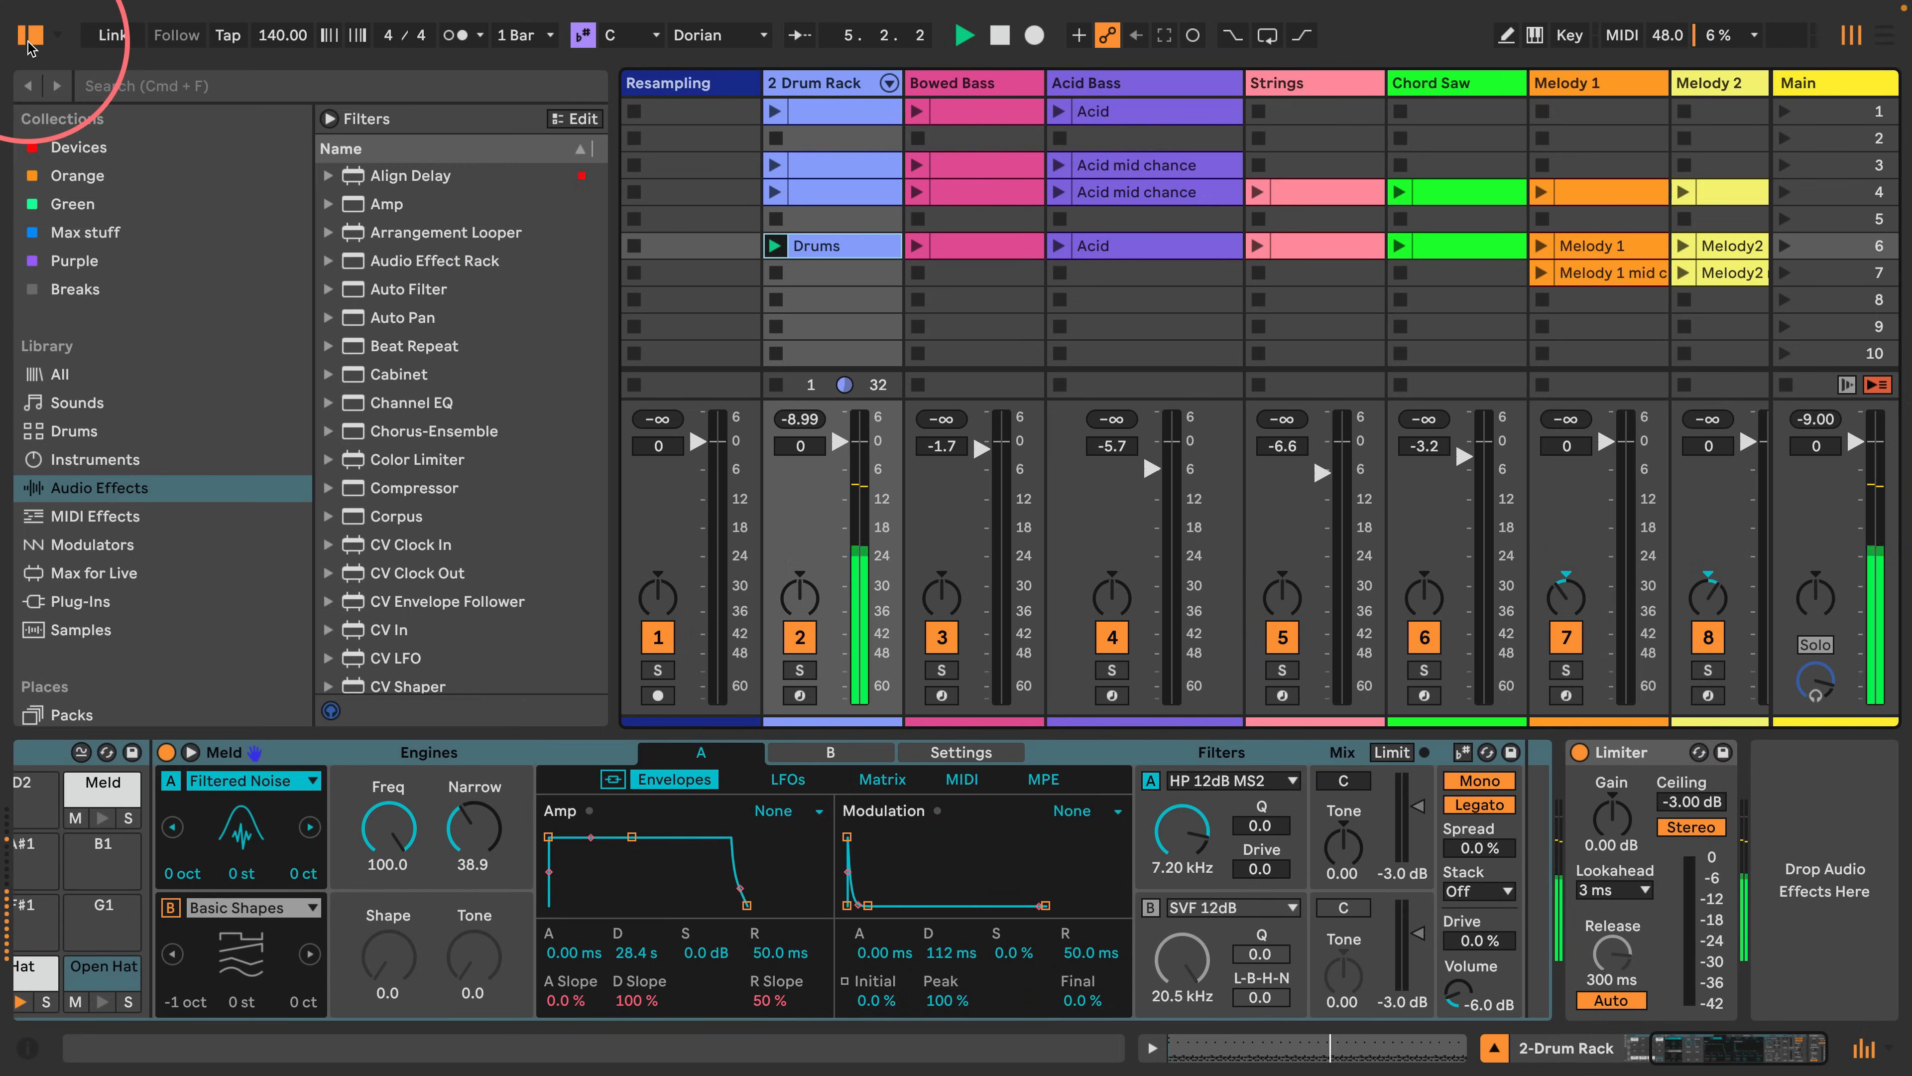
Insert the Roar audio effect before the Limiter on the 2 Drum Rack track.
scroll(399, 488, "down", 10)
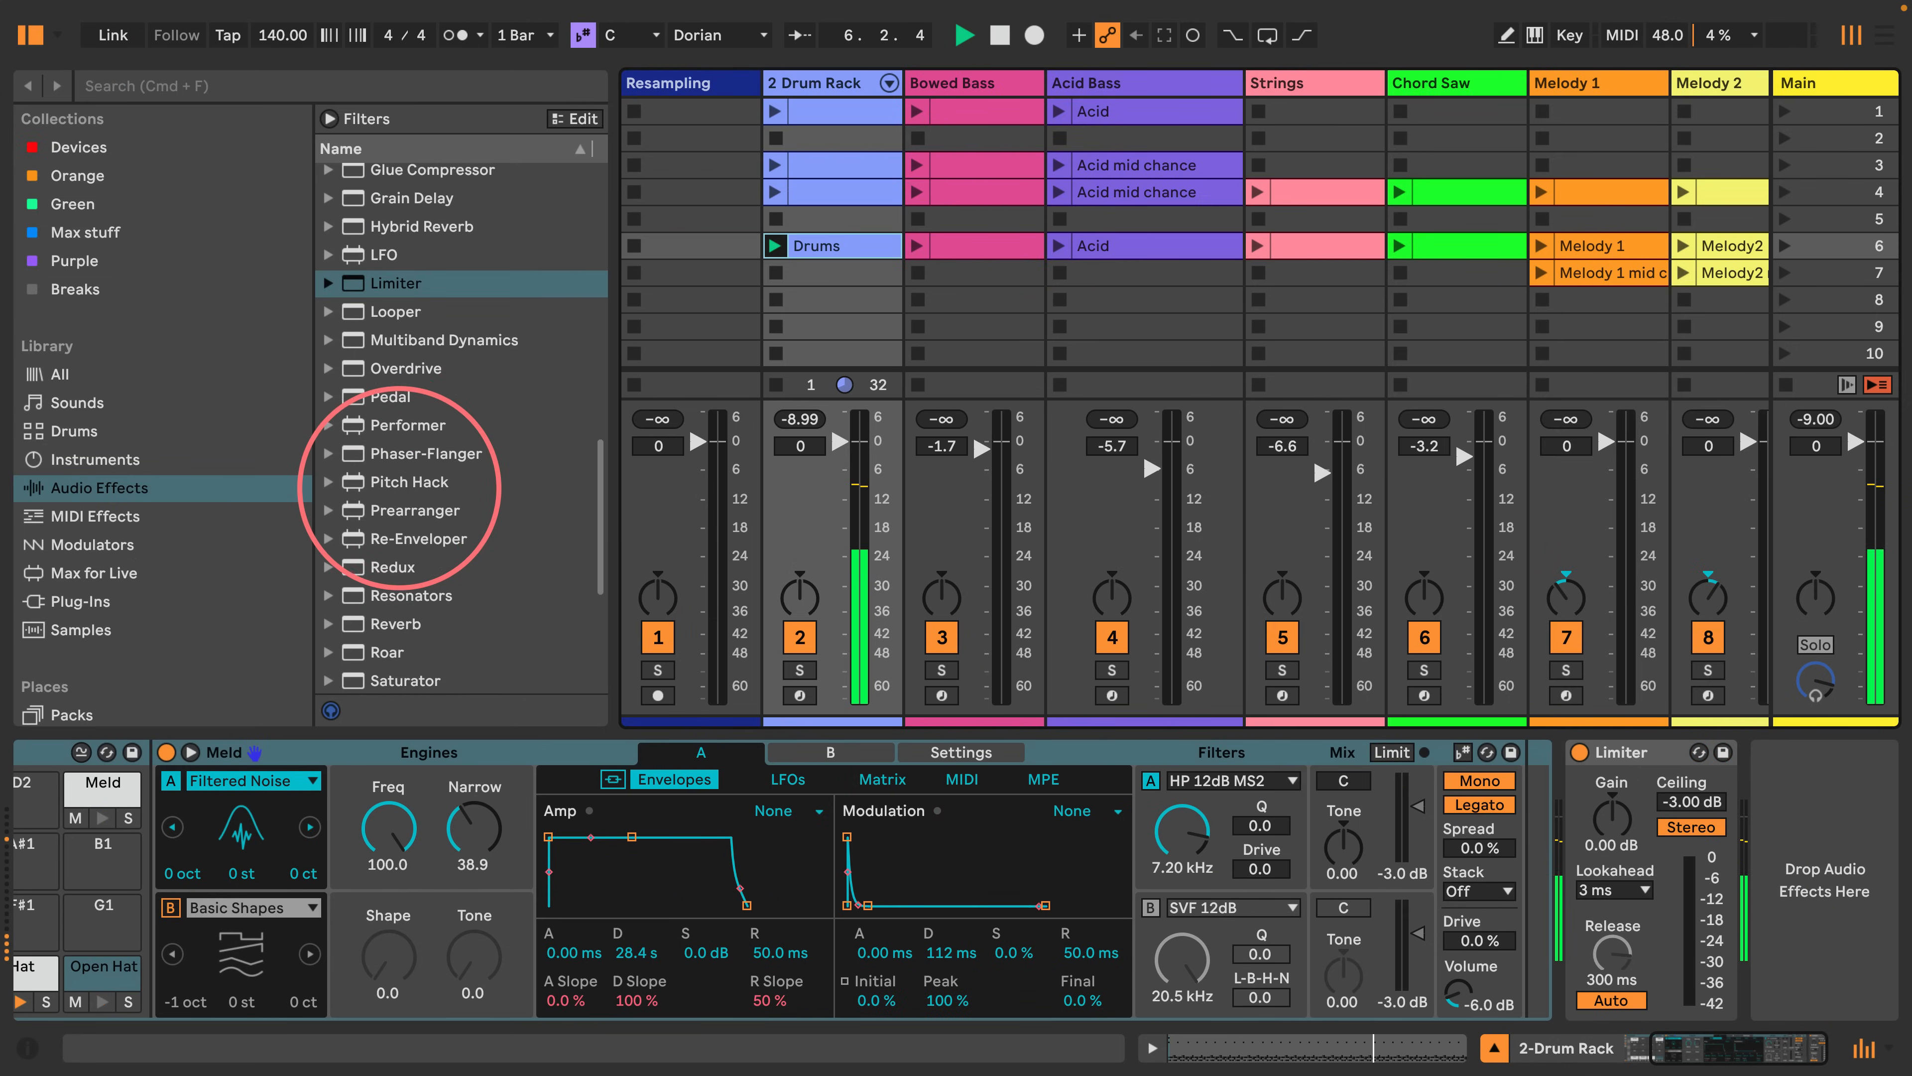
scroll(399, 488, "down", 3)
left_click_drag(331, 556, 1622, 840)
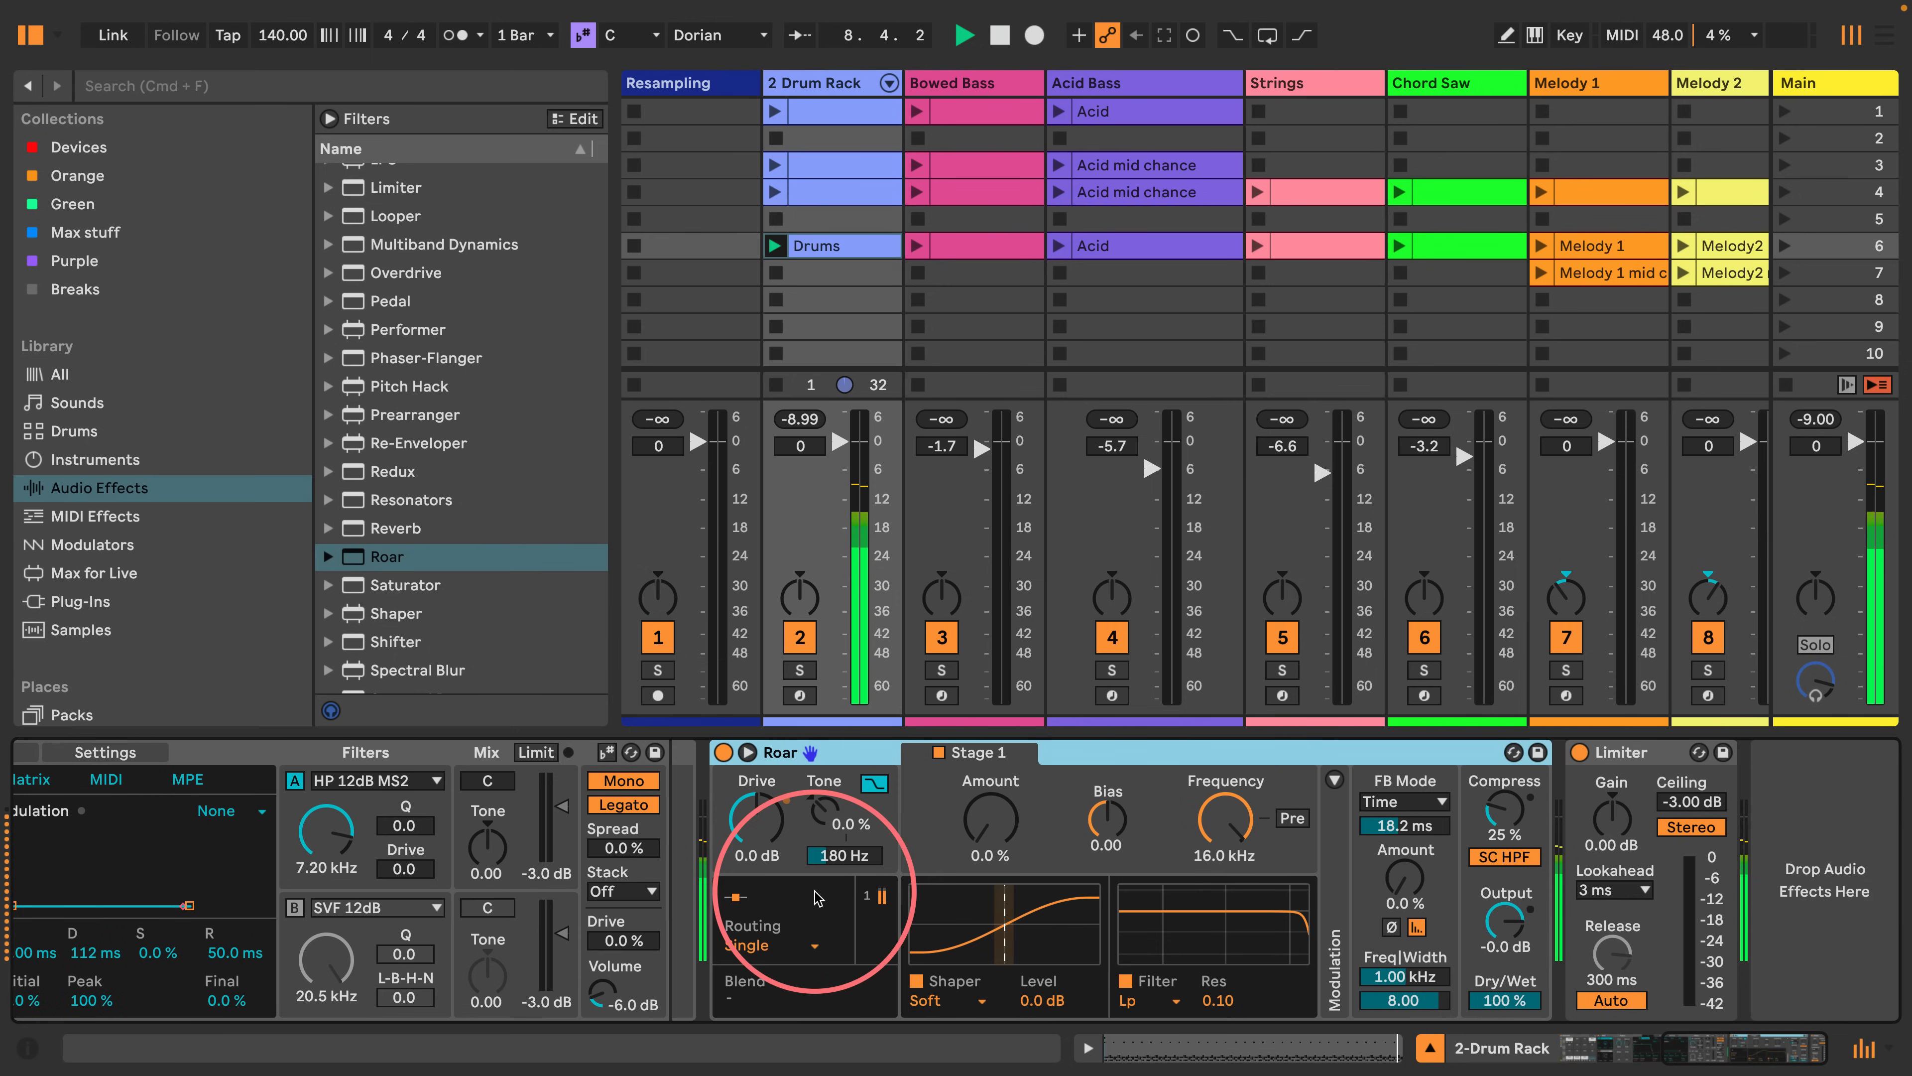
View Roar's routing options, keeping Single, and set its Stage 1 filter type to Peak.
left_click(762, 947)
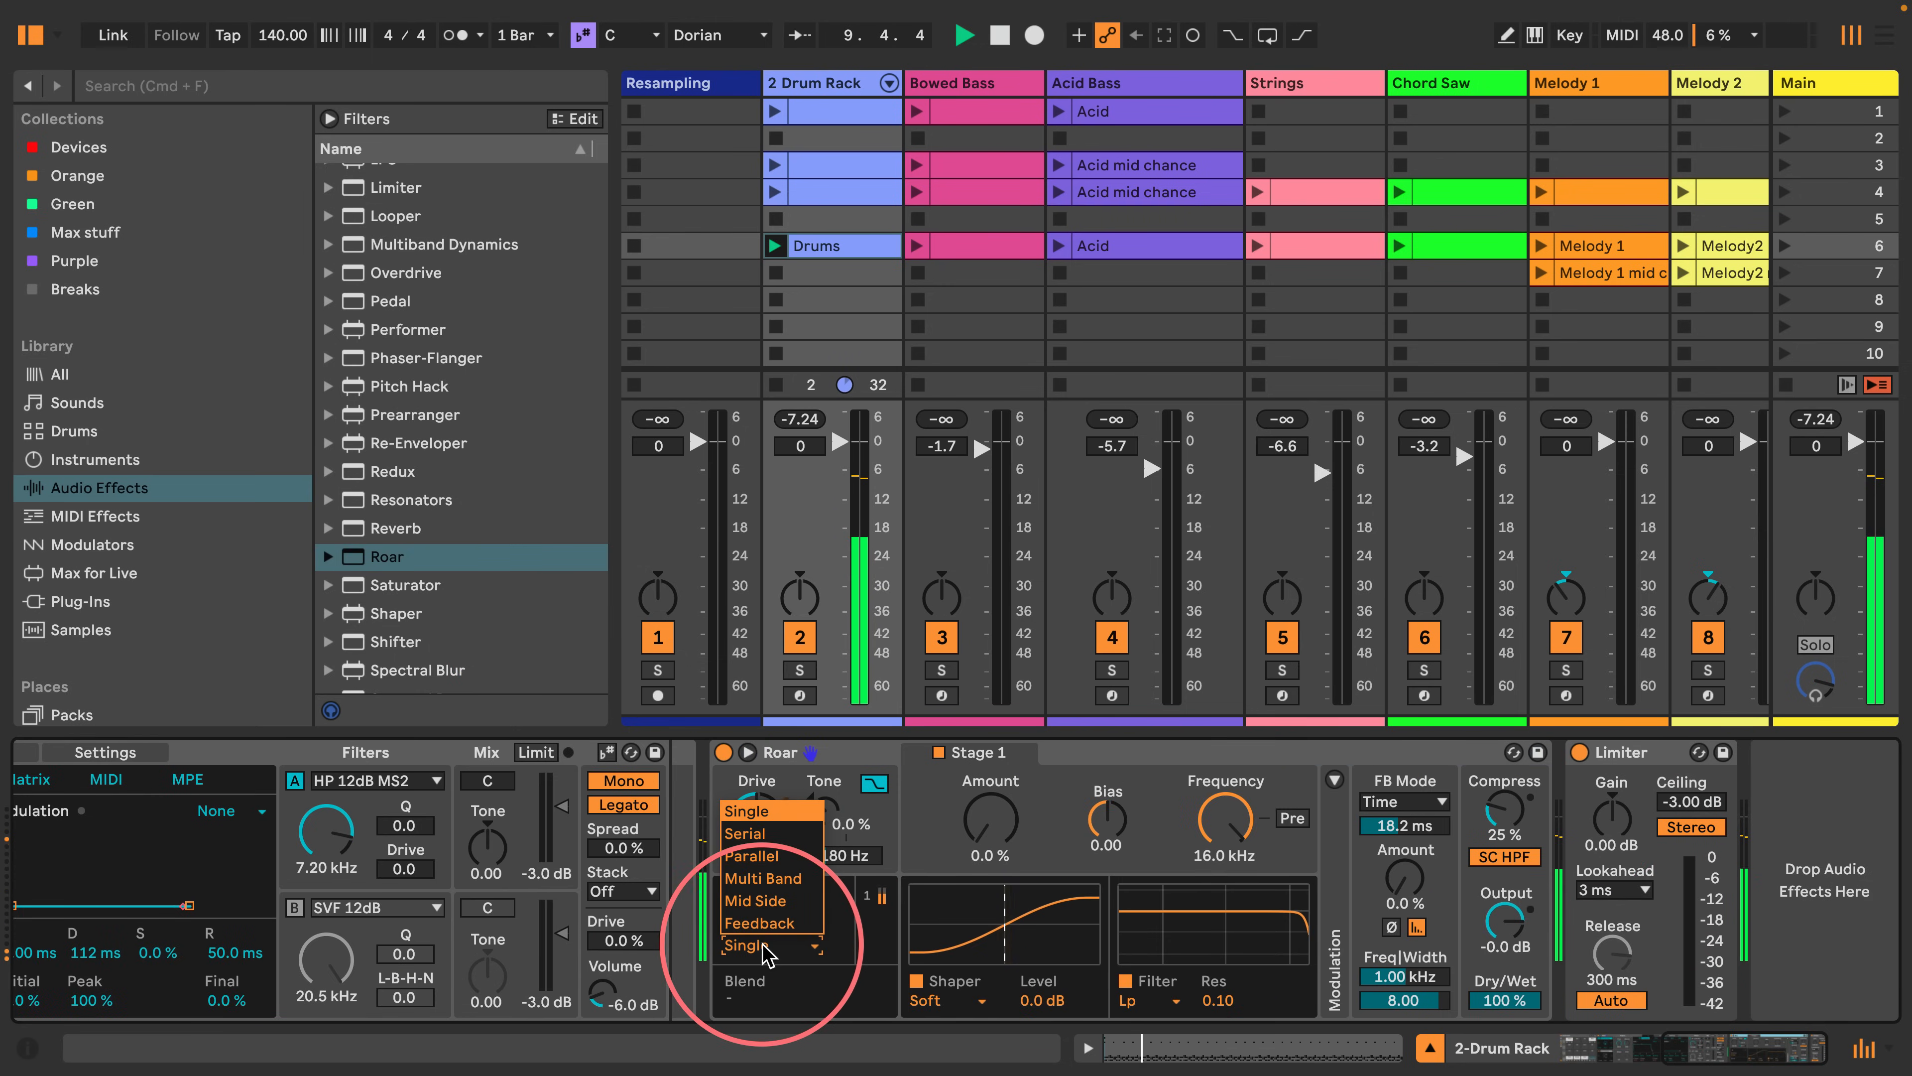
left_click(1154, 1005)
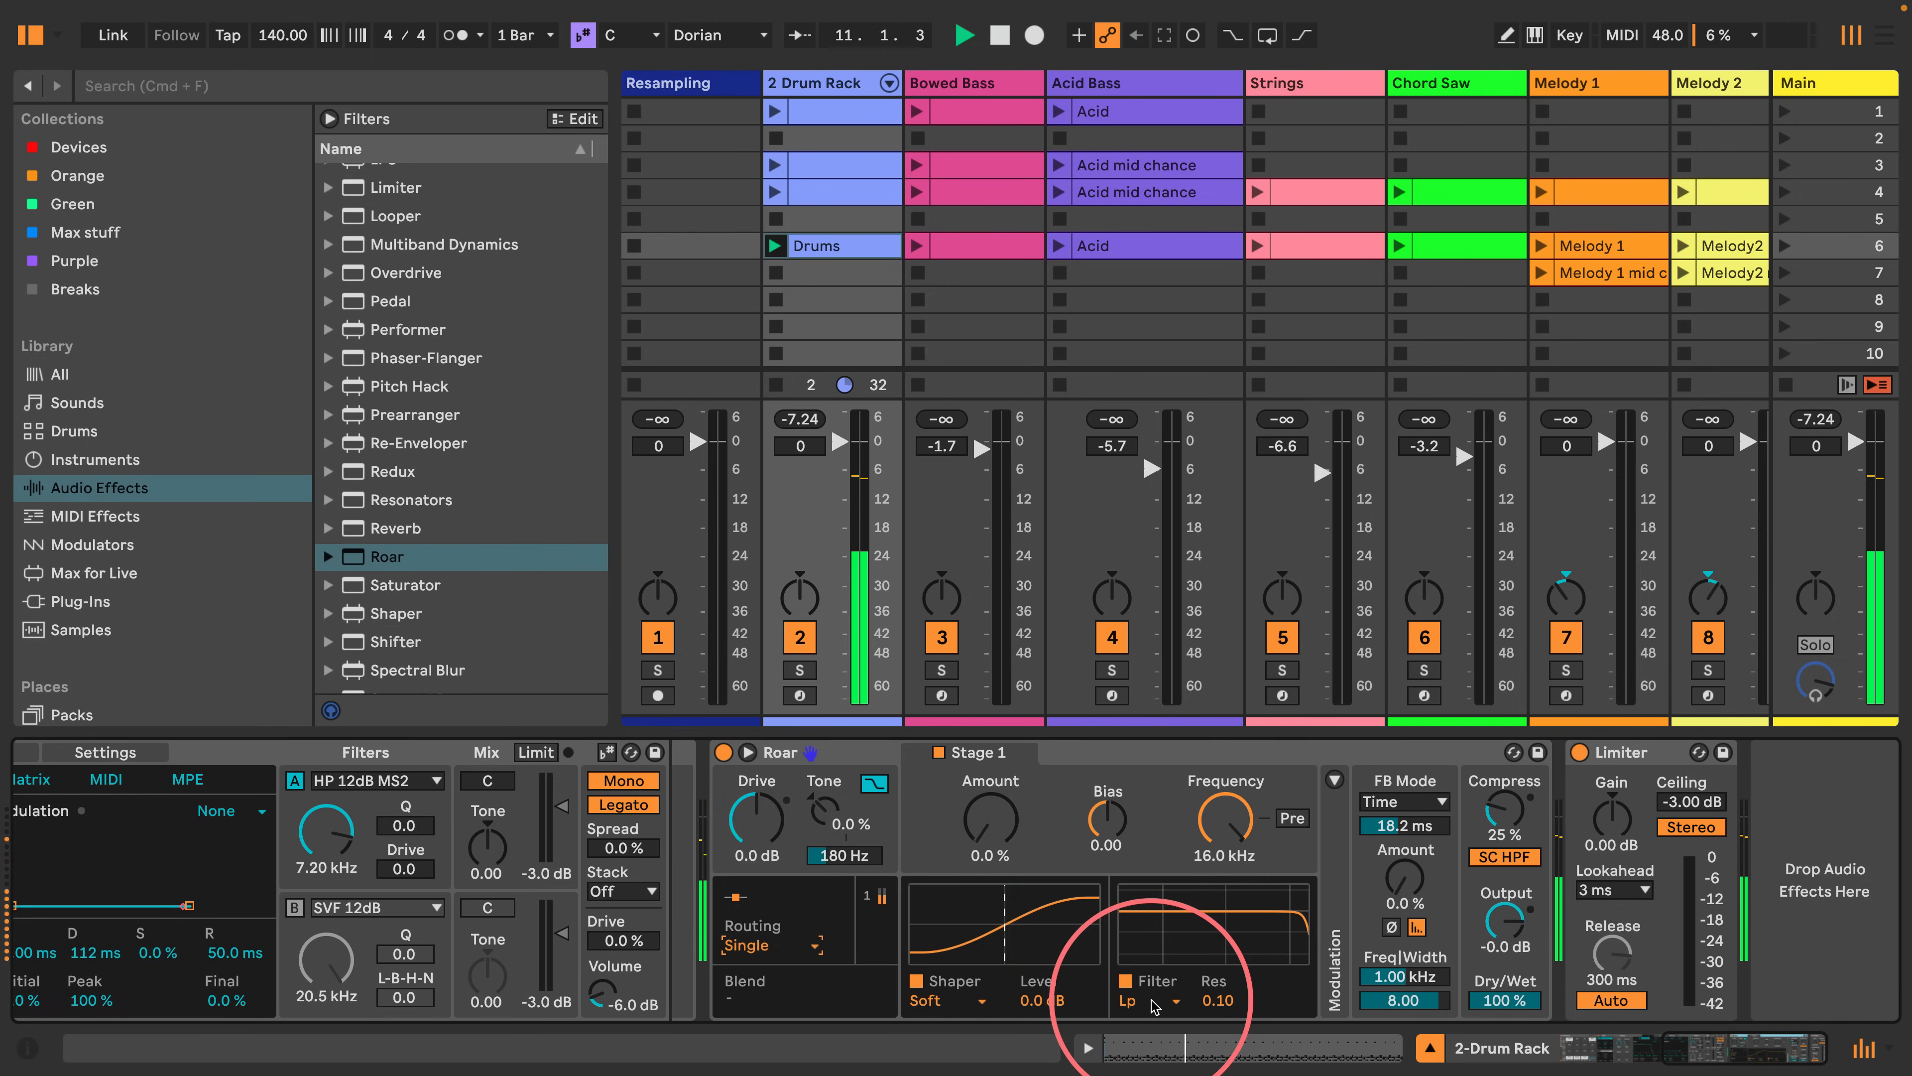
left_click(1154, 1005)
left_click(1163, 913)
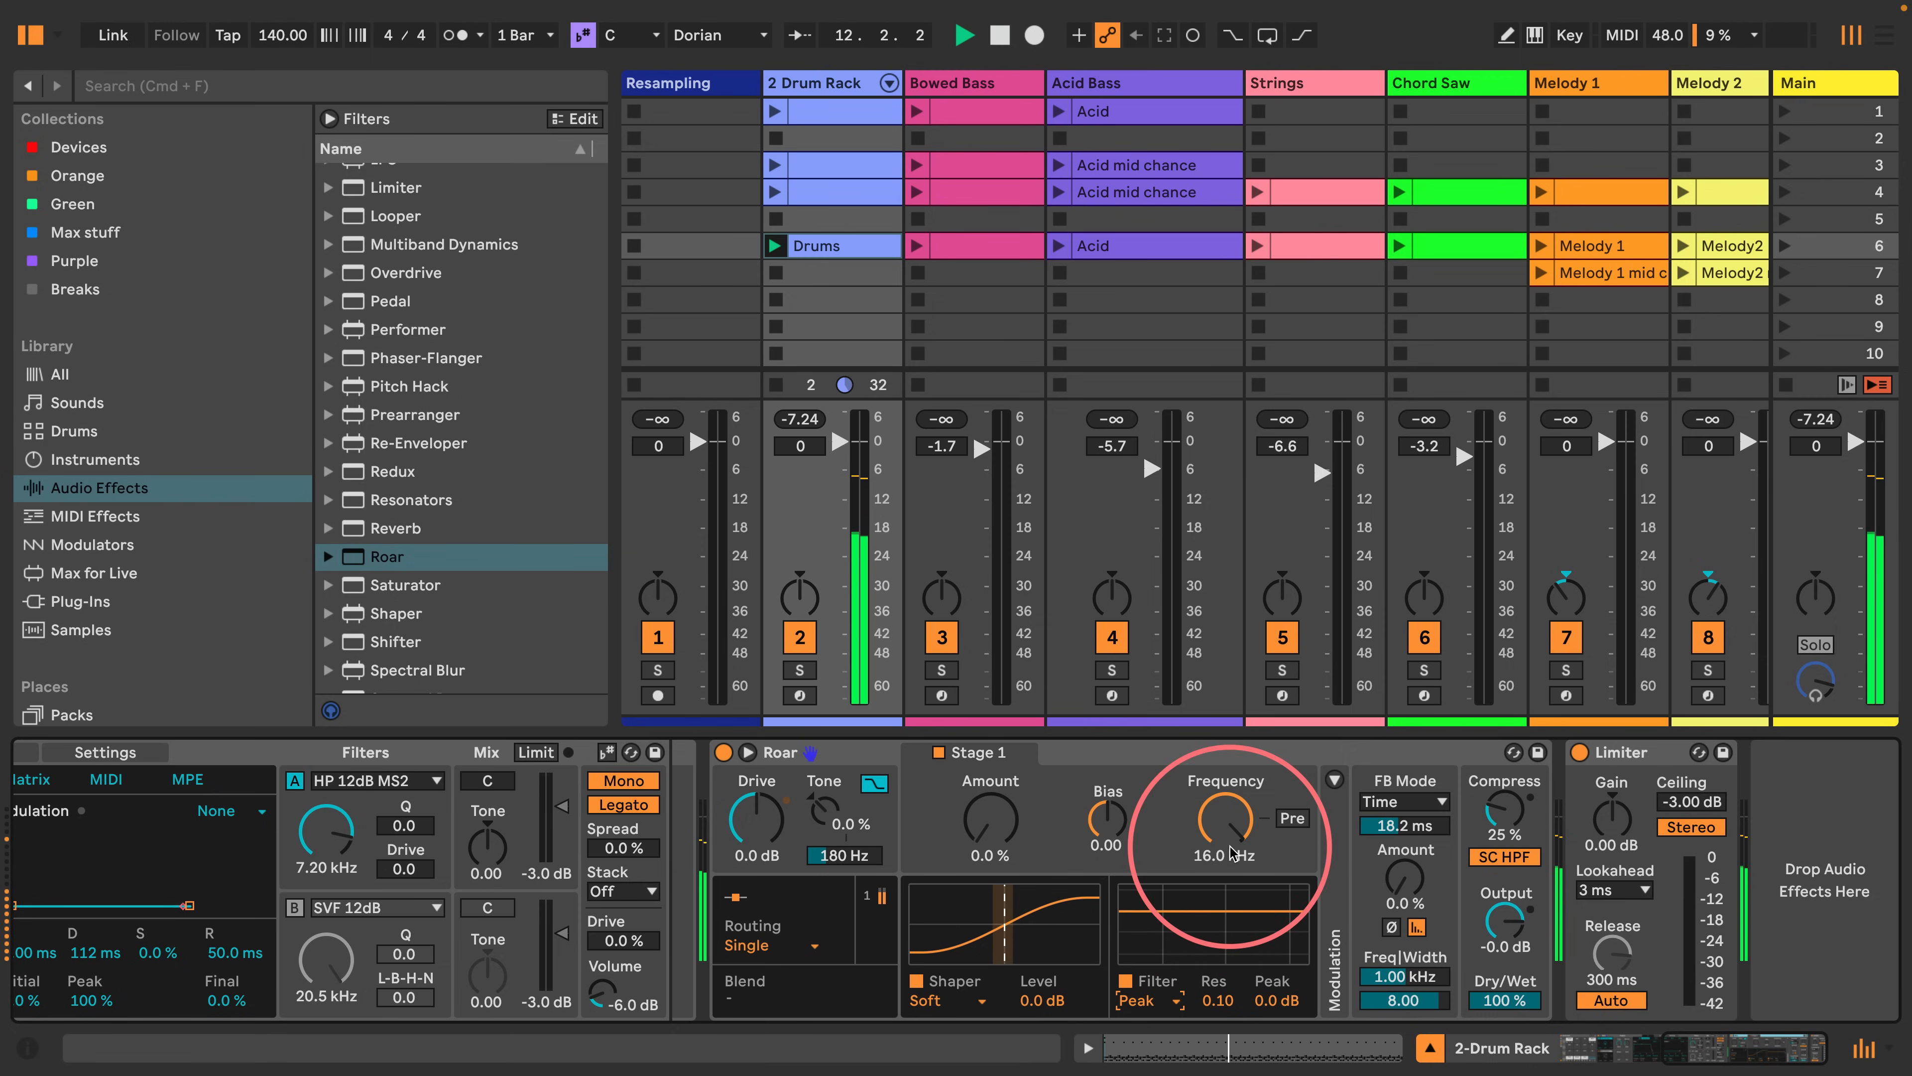
Set Roar's Amount to 13 %, filter Frequency to 928 Hz, Res to 0.09, Peak to 8.3 dB and Compress to 100 %.
left_click_drag(1231, 853, 1231, 934)
left_click_drag(991, 821, 991, 798)
mouse_move(1217, 1000)
left_mouse_down()
mouse_move(1277, 990)
mouse_move(1276, 961)
mouse_move(1217, 996)
left_mouse_up()
mouse_move(1225, 819)
left_mouse_down()
mouse_move(1225, 794)
mouse_move(1225, 814)
left_mouse_up()
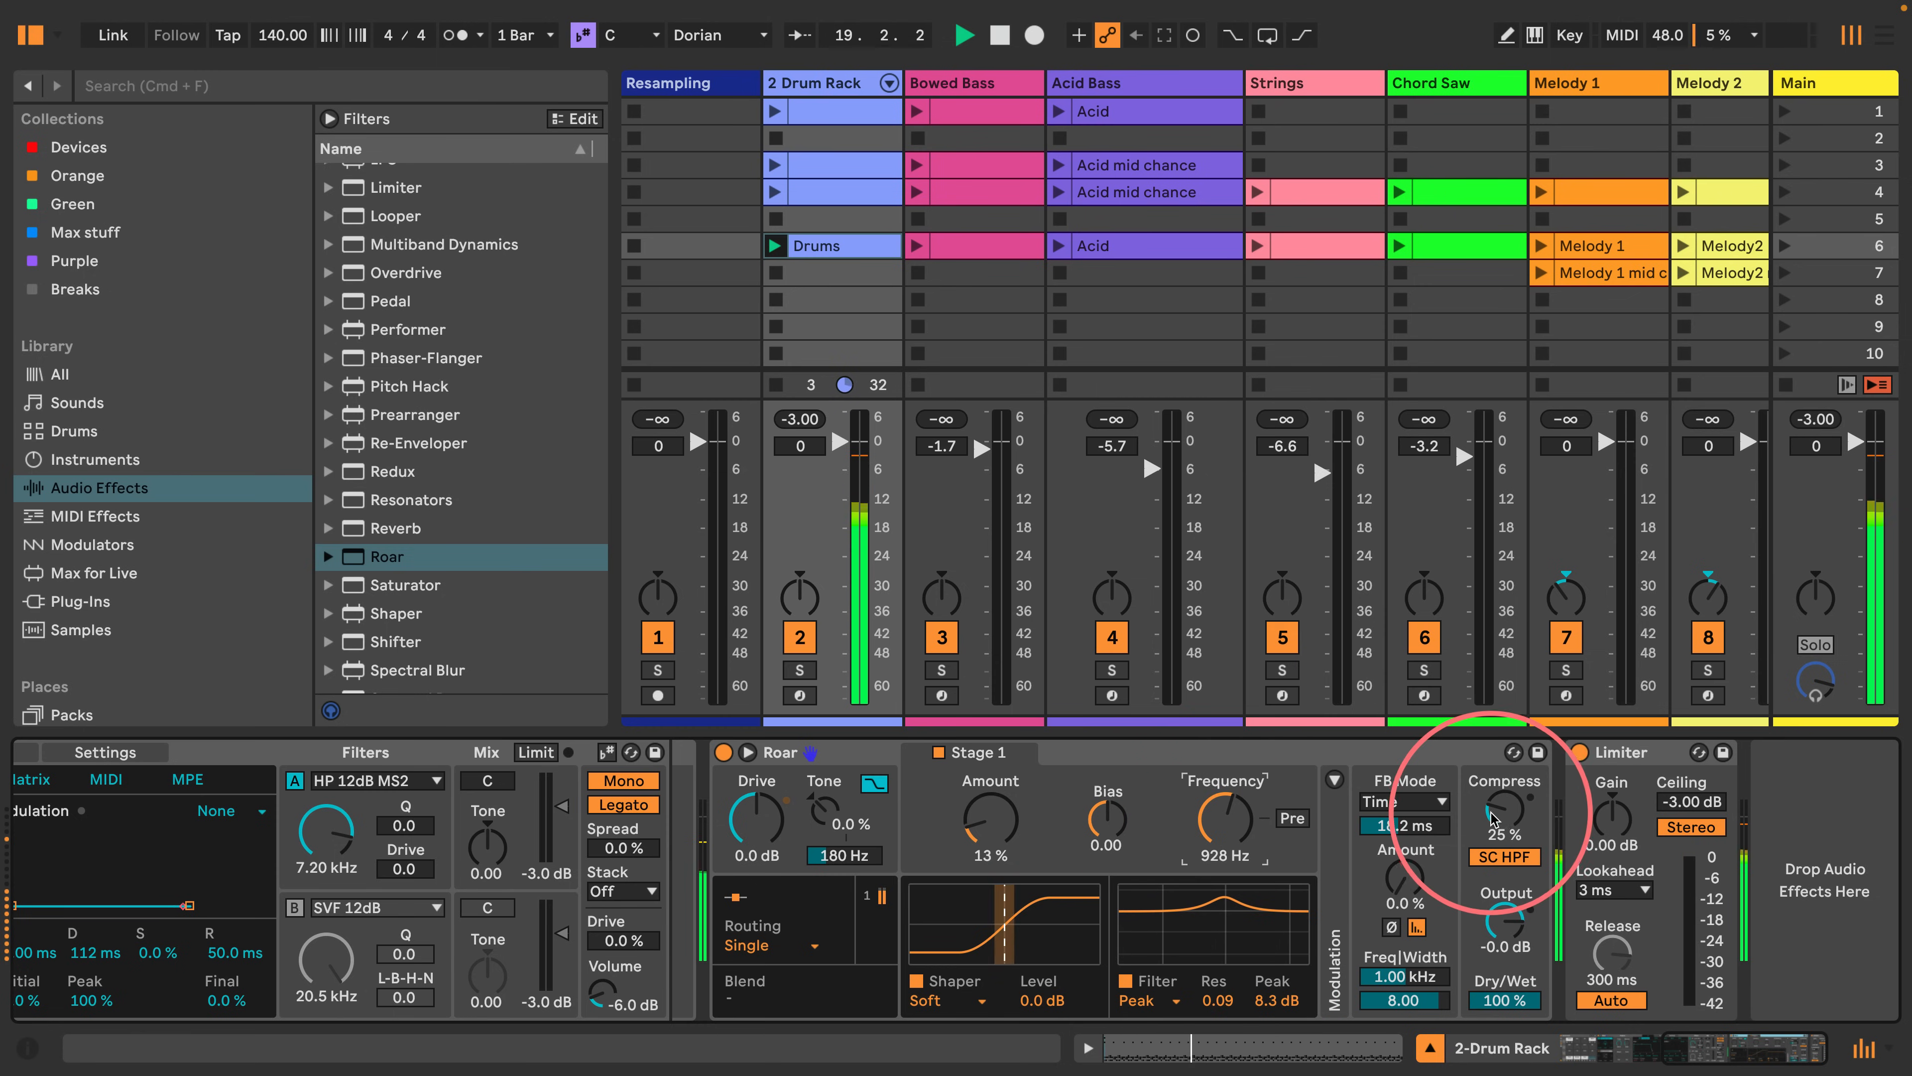
left_click_drag(1494, 819, 1494, 788)
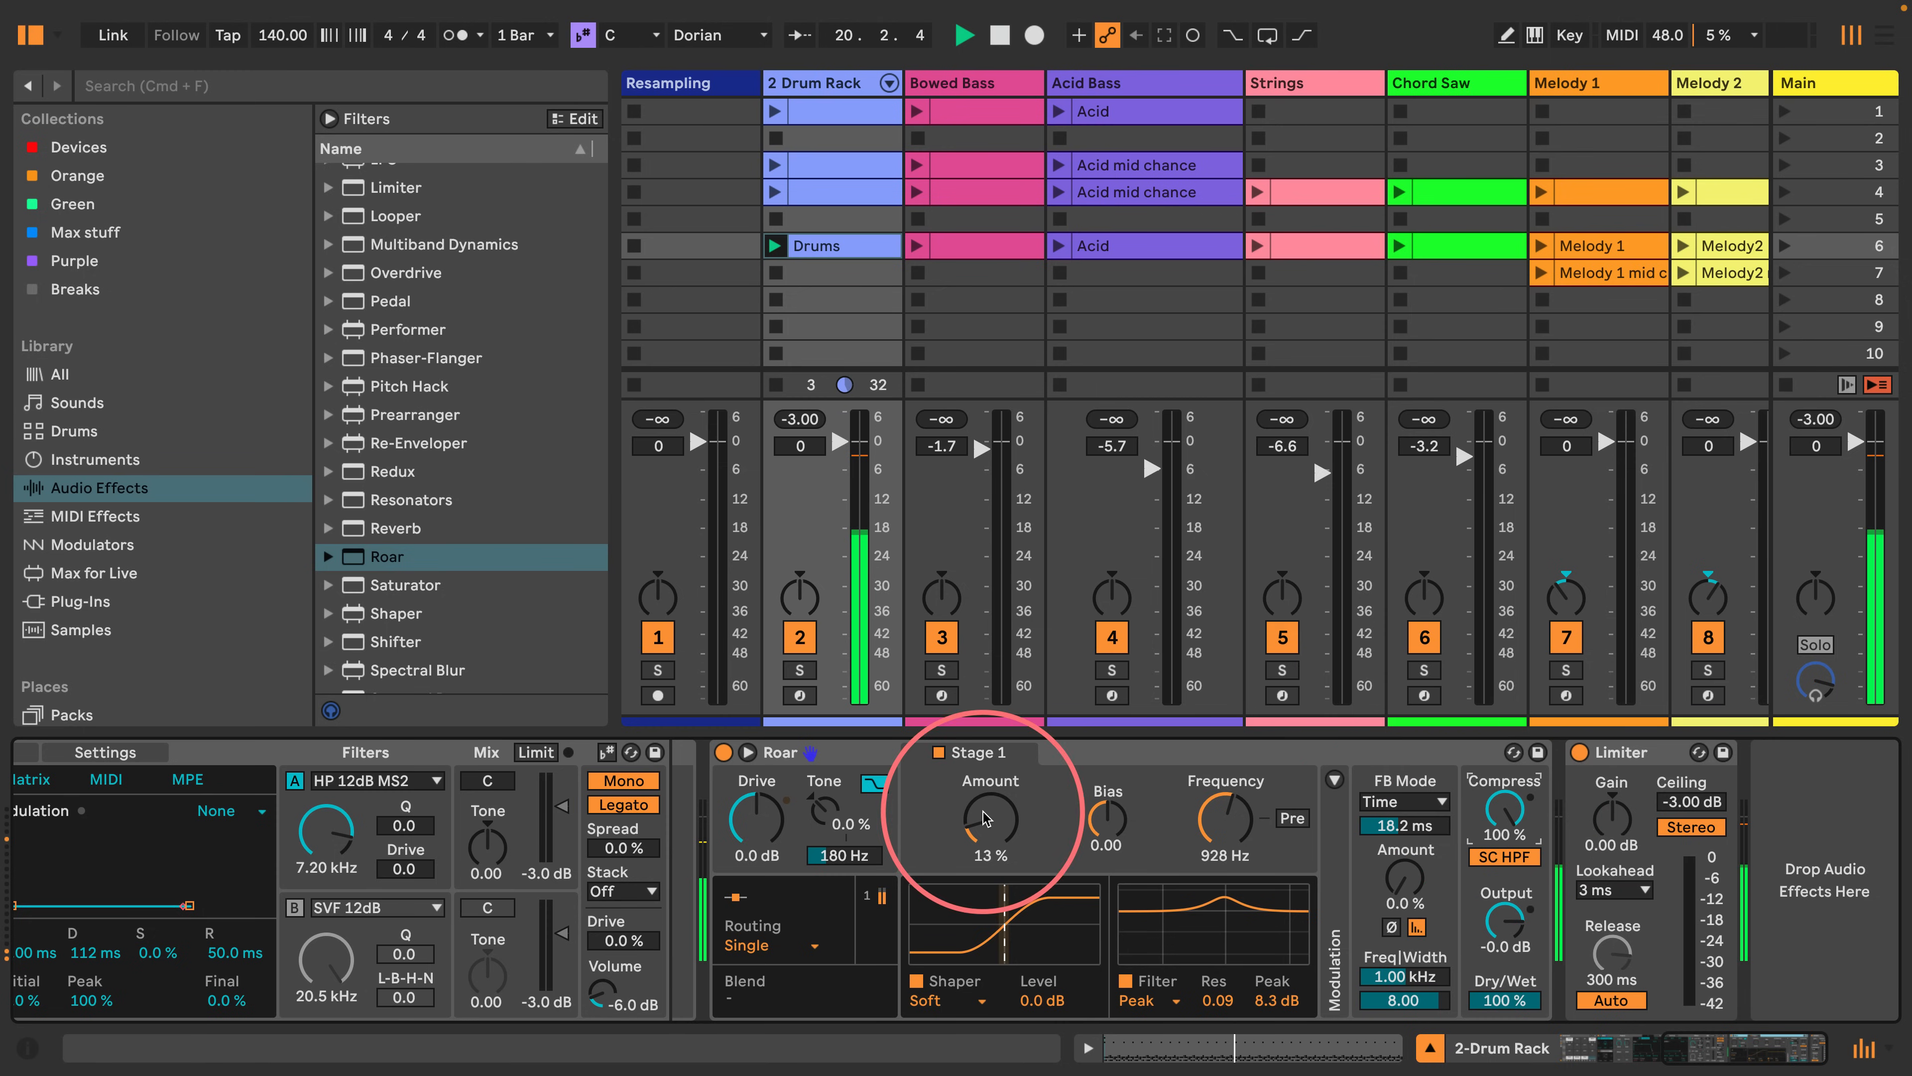
Delete Roar from the 2 Drum Rack track's device chain.
left_click(783, 752)
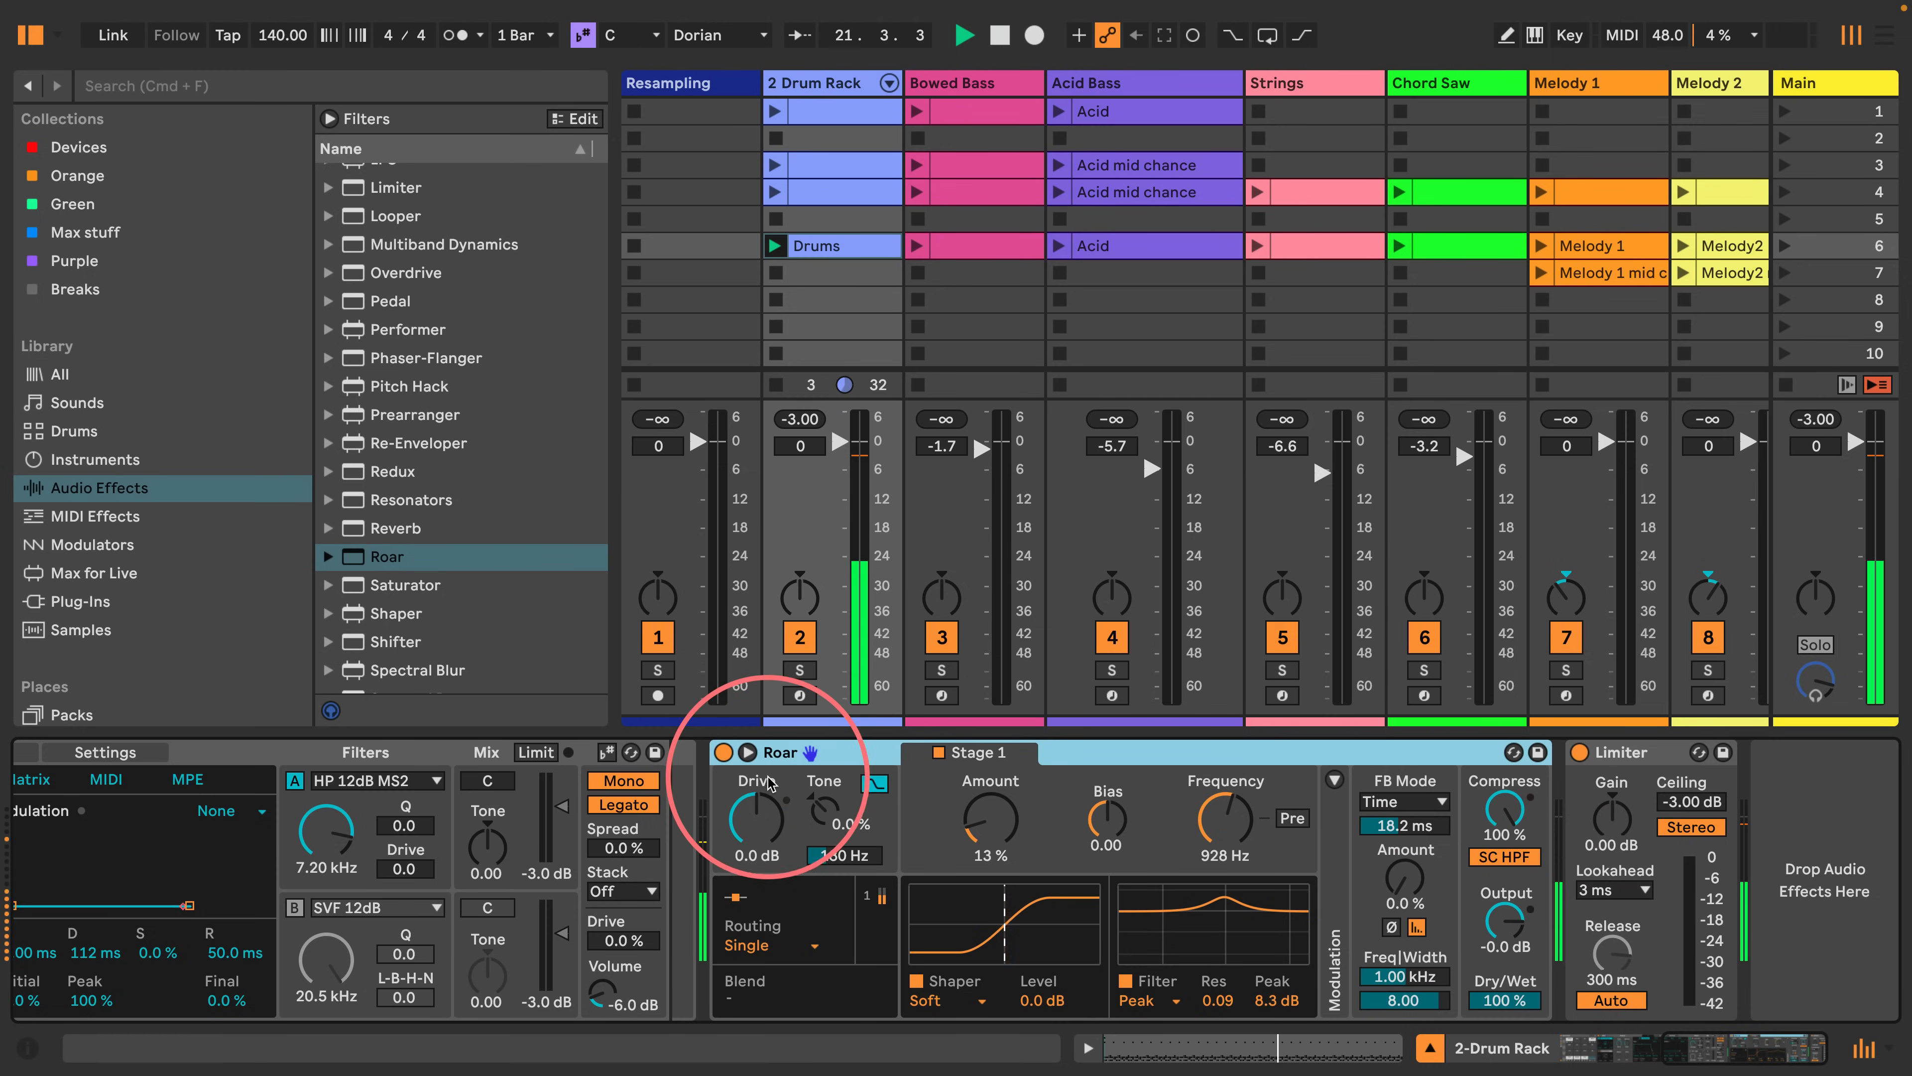
key("Delete")
left_click_drag(1709, 1049, 1617, 1055)
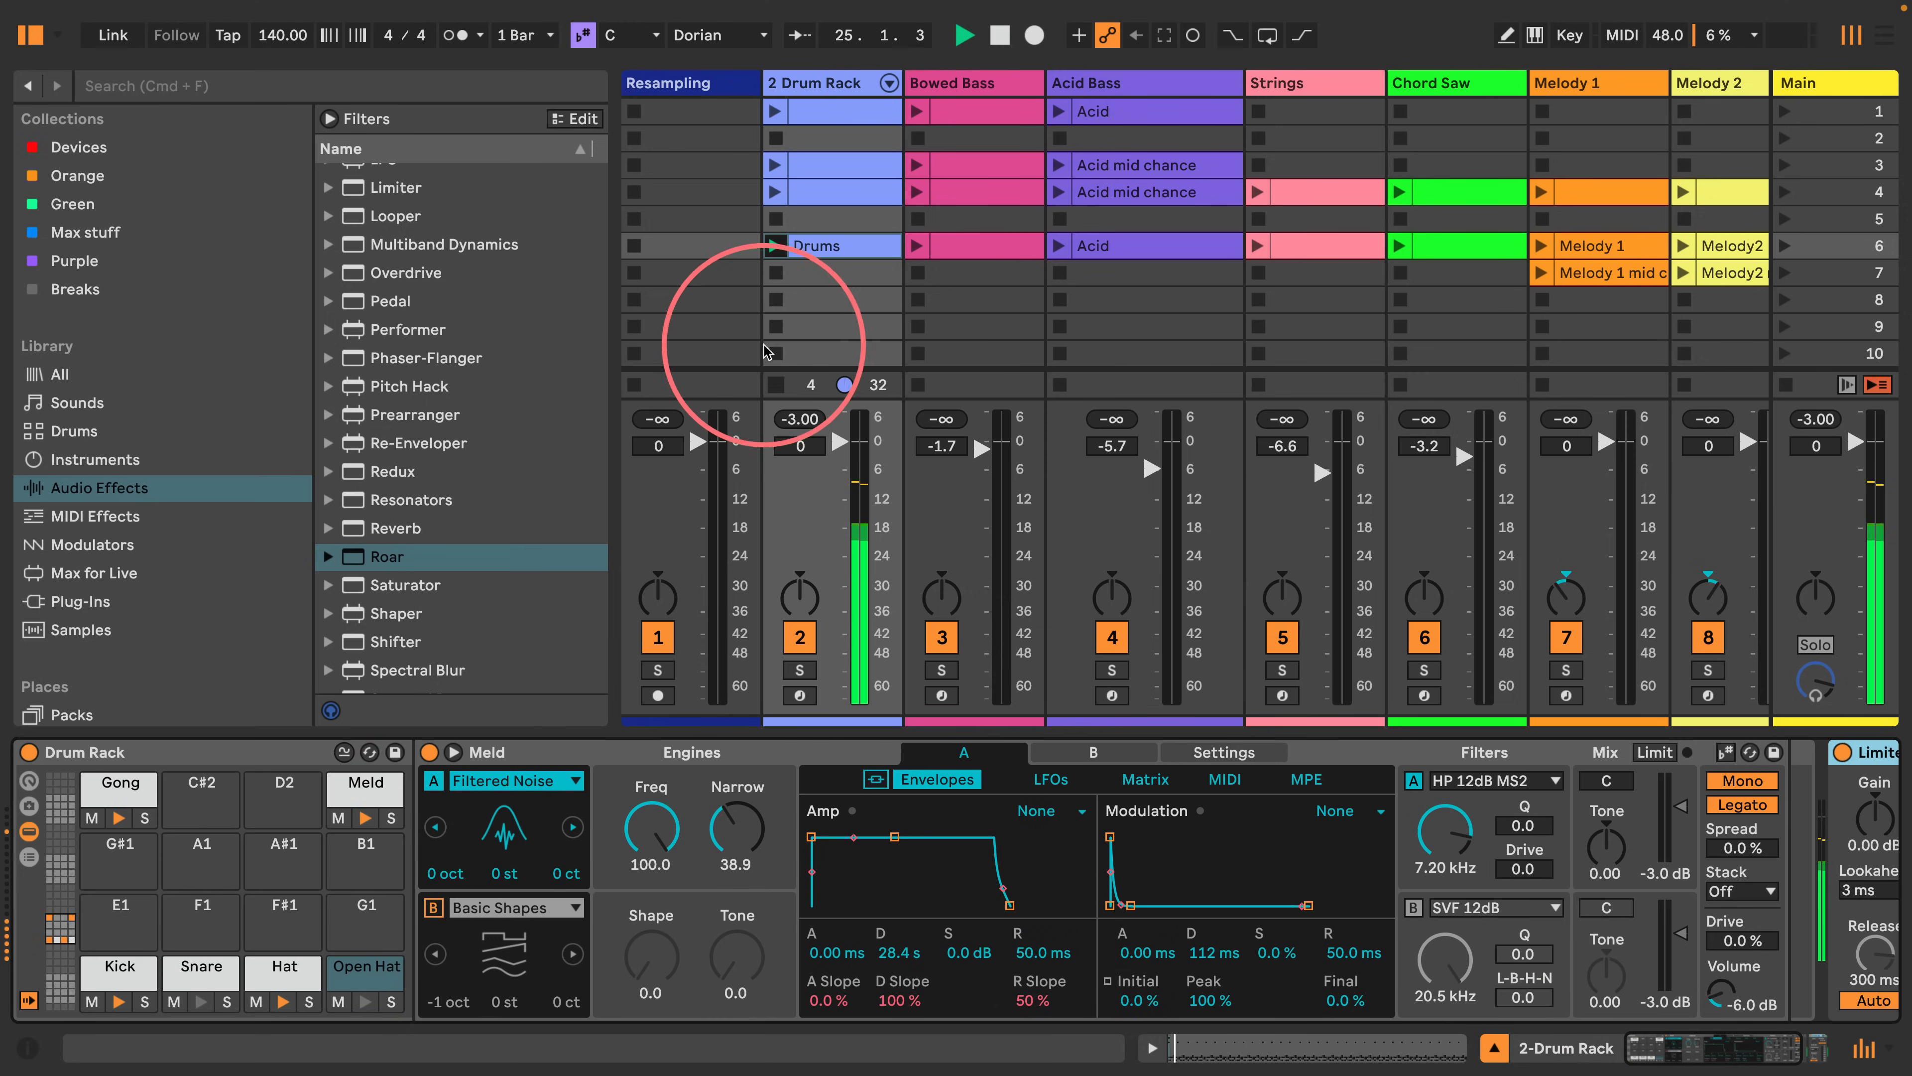
Narrow the browser so the Percs track fits, and select the Bowed Bass clip in scene 6.
left_click_drag(615, 382, 389, 377)
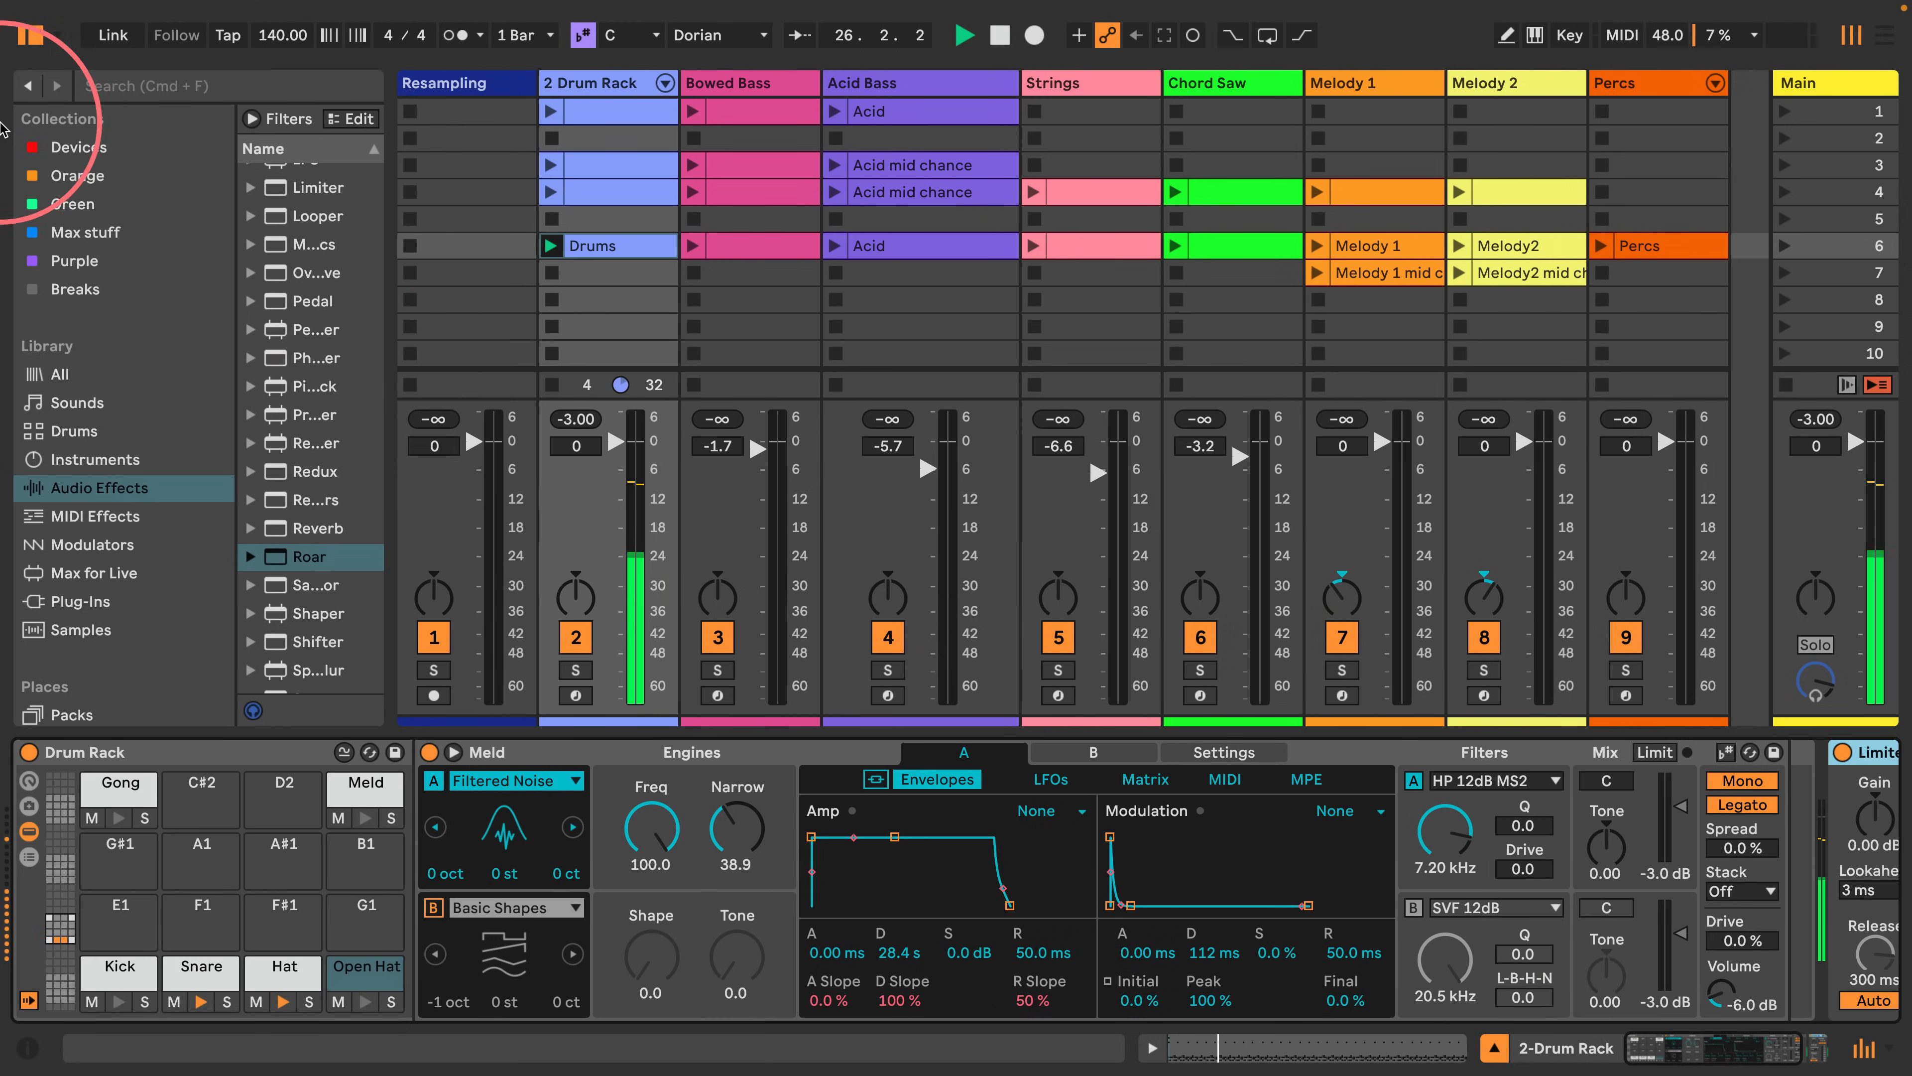
left_click(754, 249)
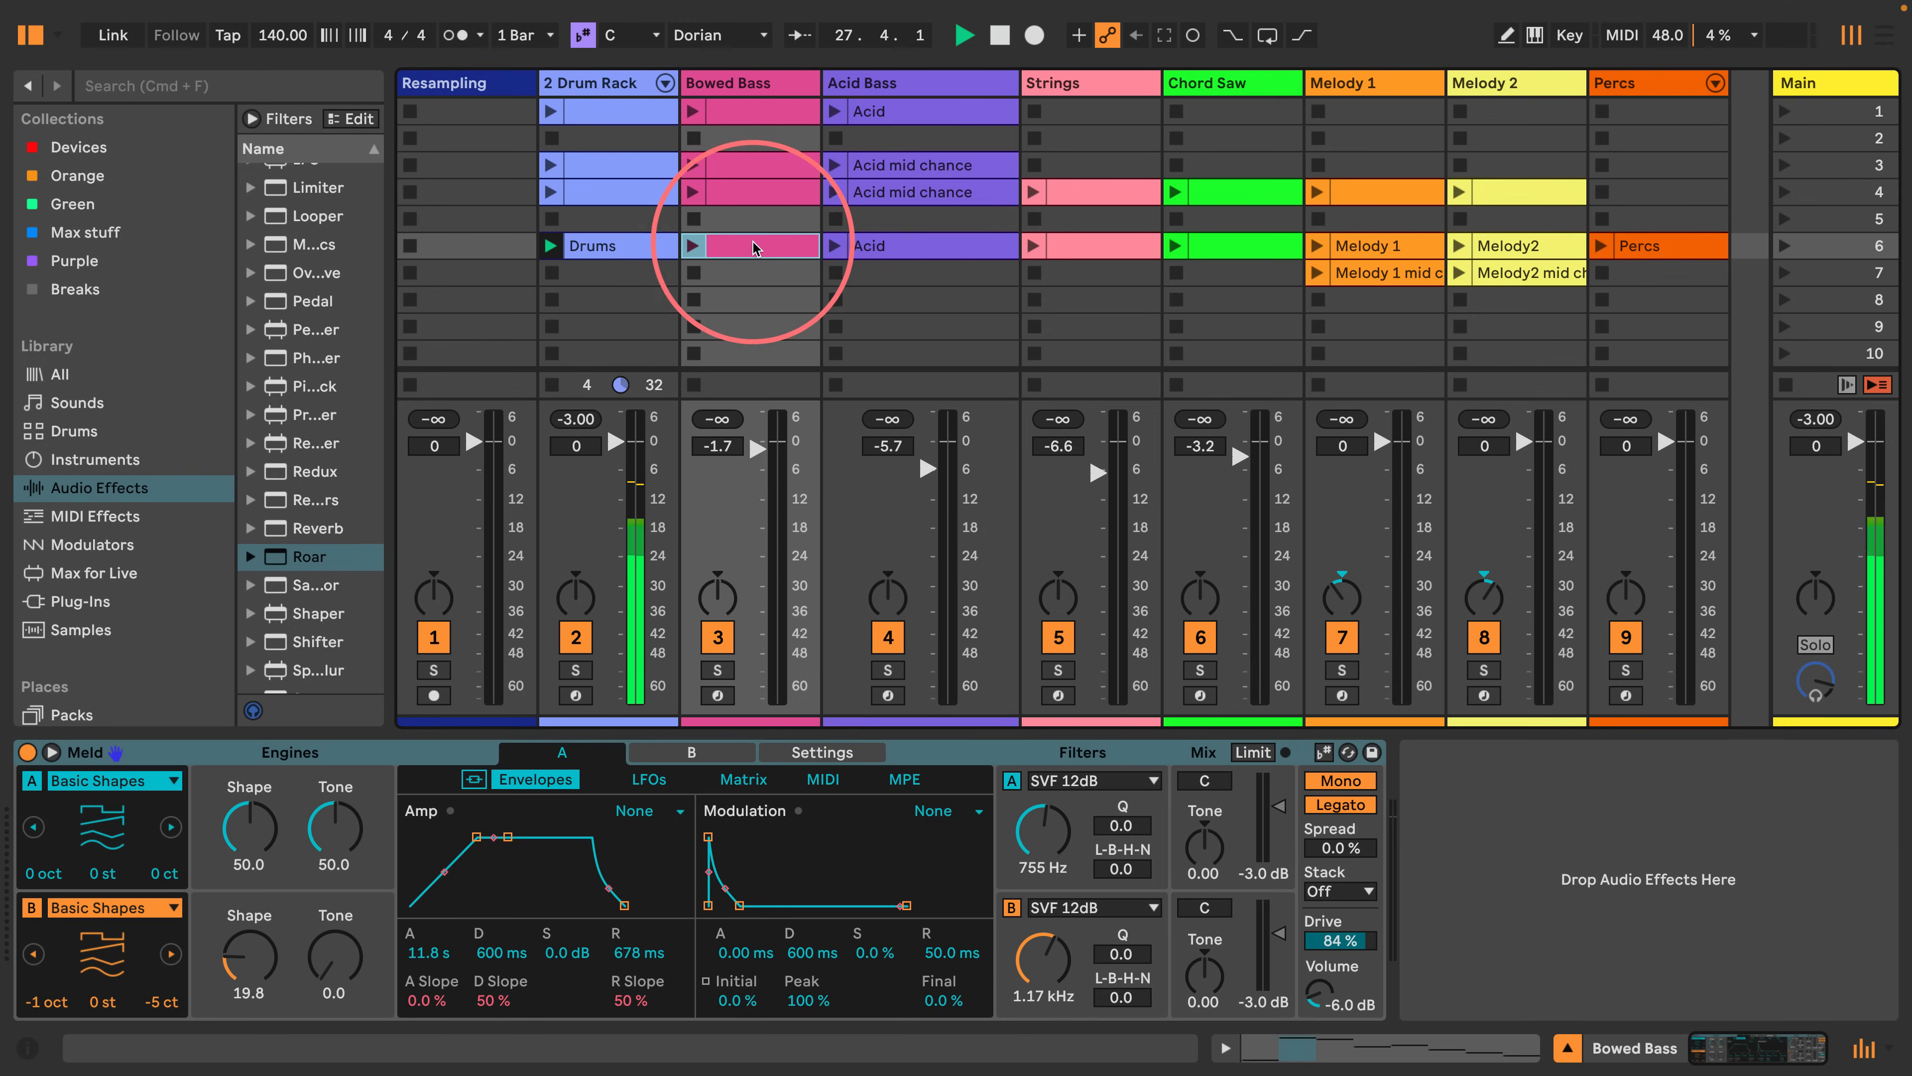
Launch the Bowed Bass clip in scene 6 and set the track's volume to -0.5 dB.
left_click(692, 249)
left_click_drag(758, 451, 757, 446)
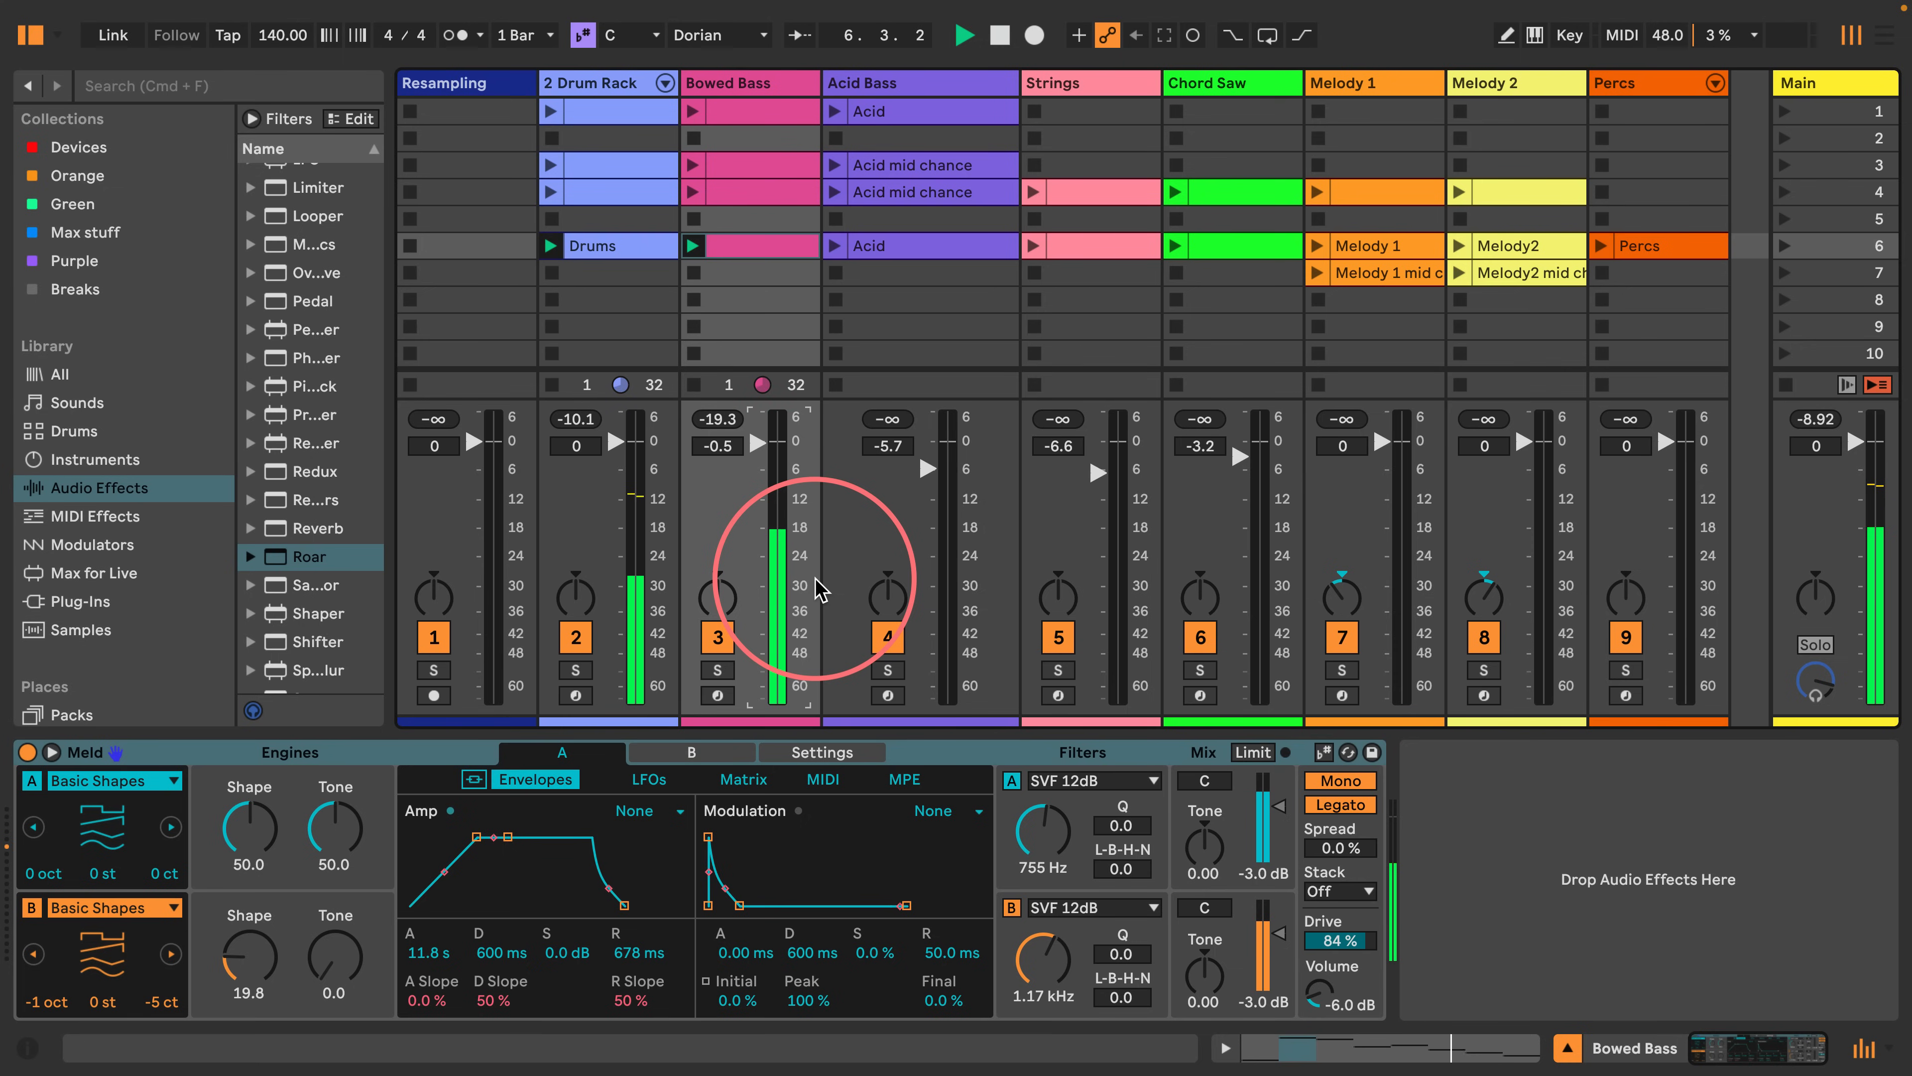
Launch the Acid clip in scene 6, setting Acid Bass's volume to -5.0 dB and its Meld Drive to 10 %.
left_click(835, 247)
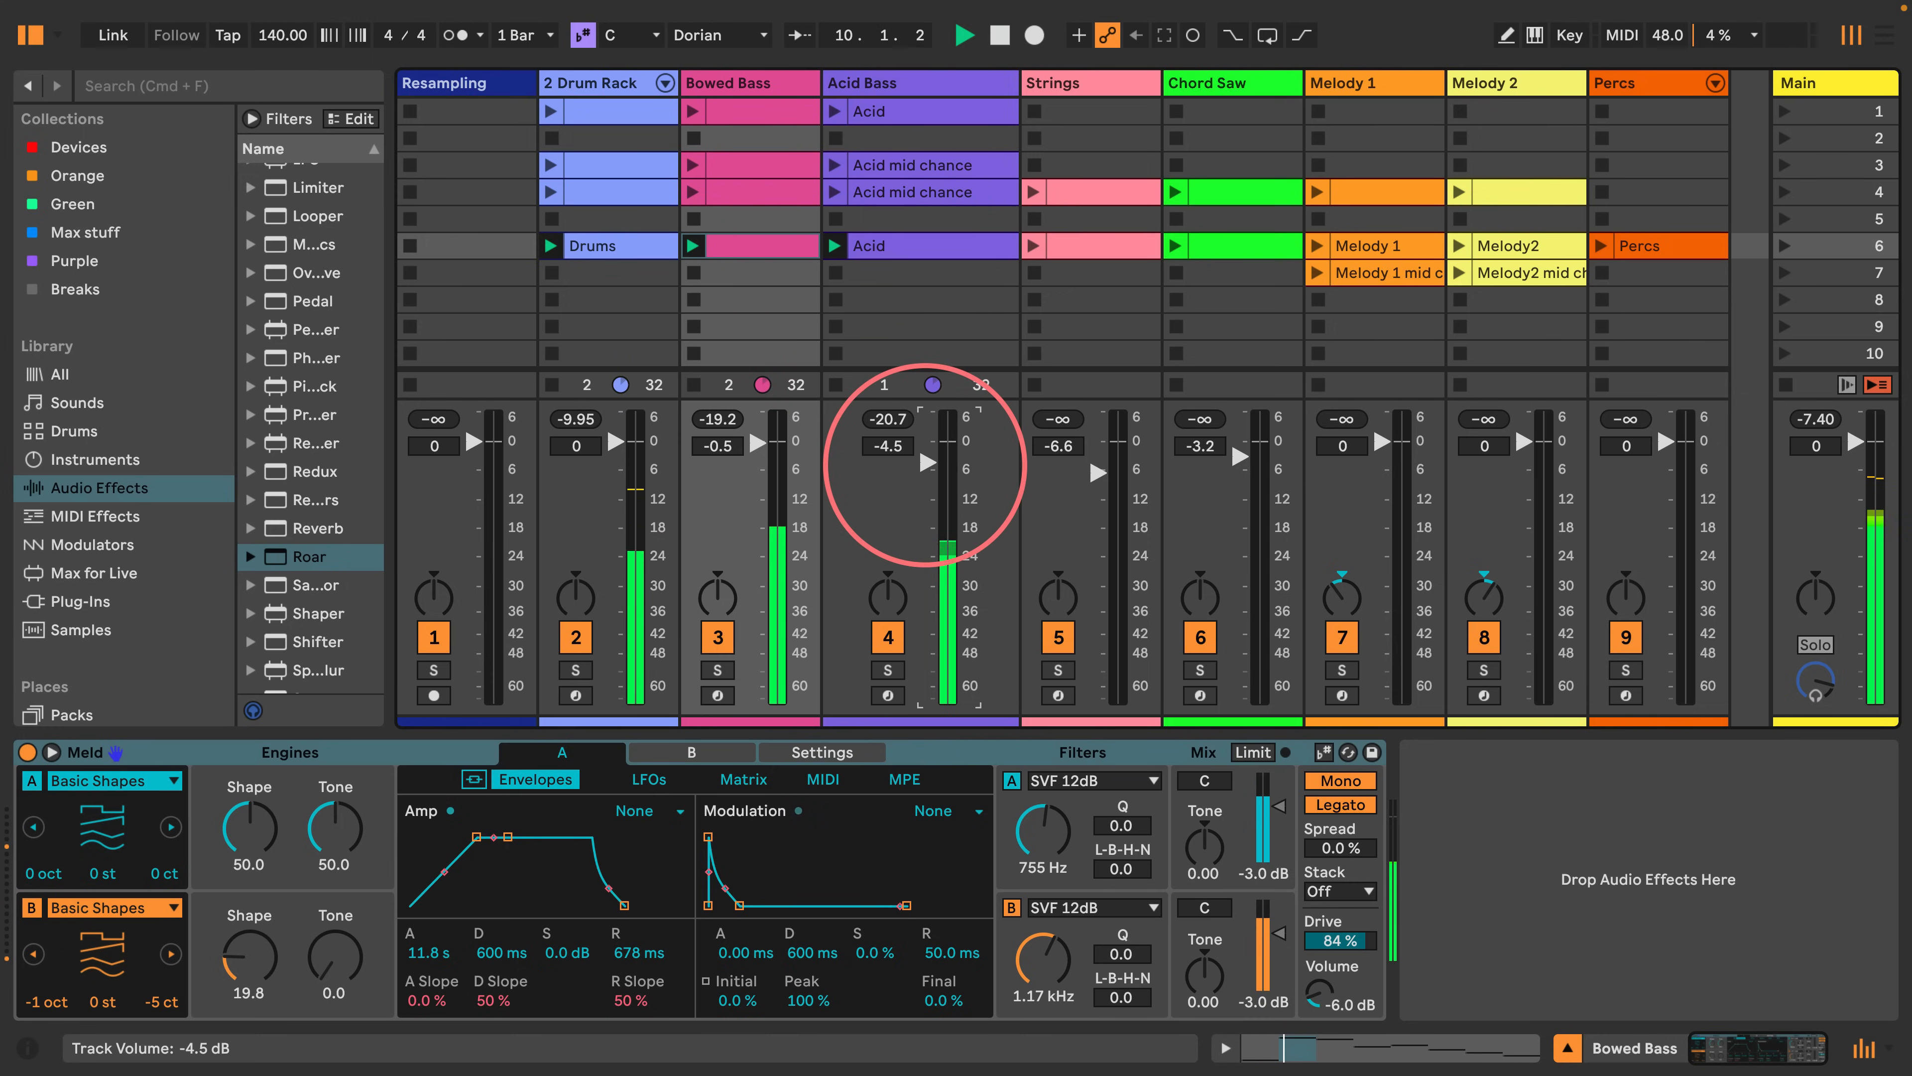
left_click_drag(928, 468, 928, 465)
left_click(934, 83)
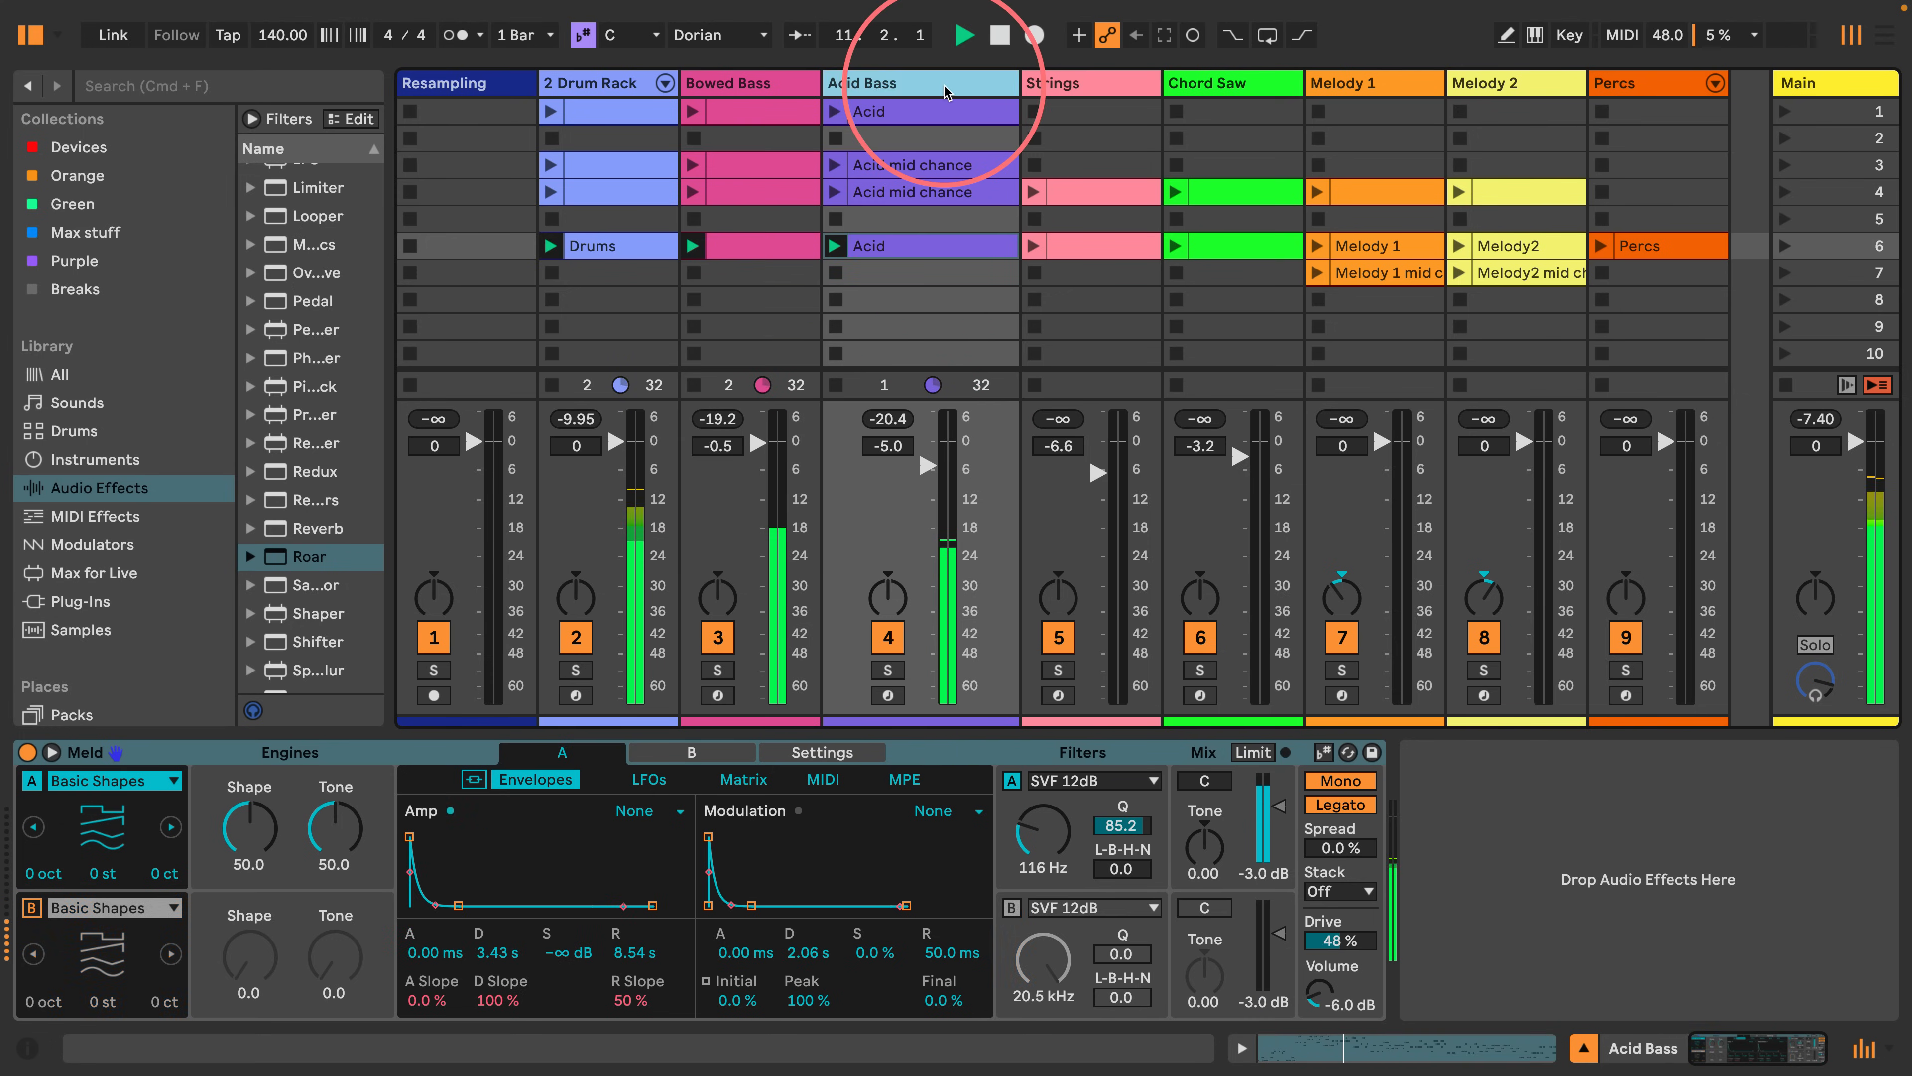
mouse_move(1338, 934)
left_mouse_down()
mouse_move(1338, 968)
mouse_move(1340, 950)
left_mouse_up()
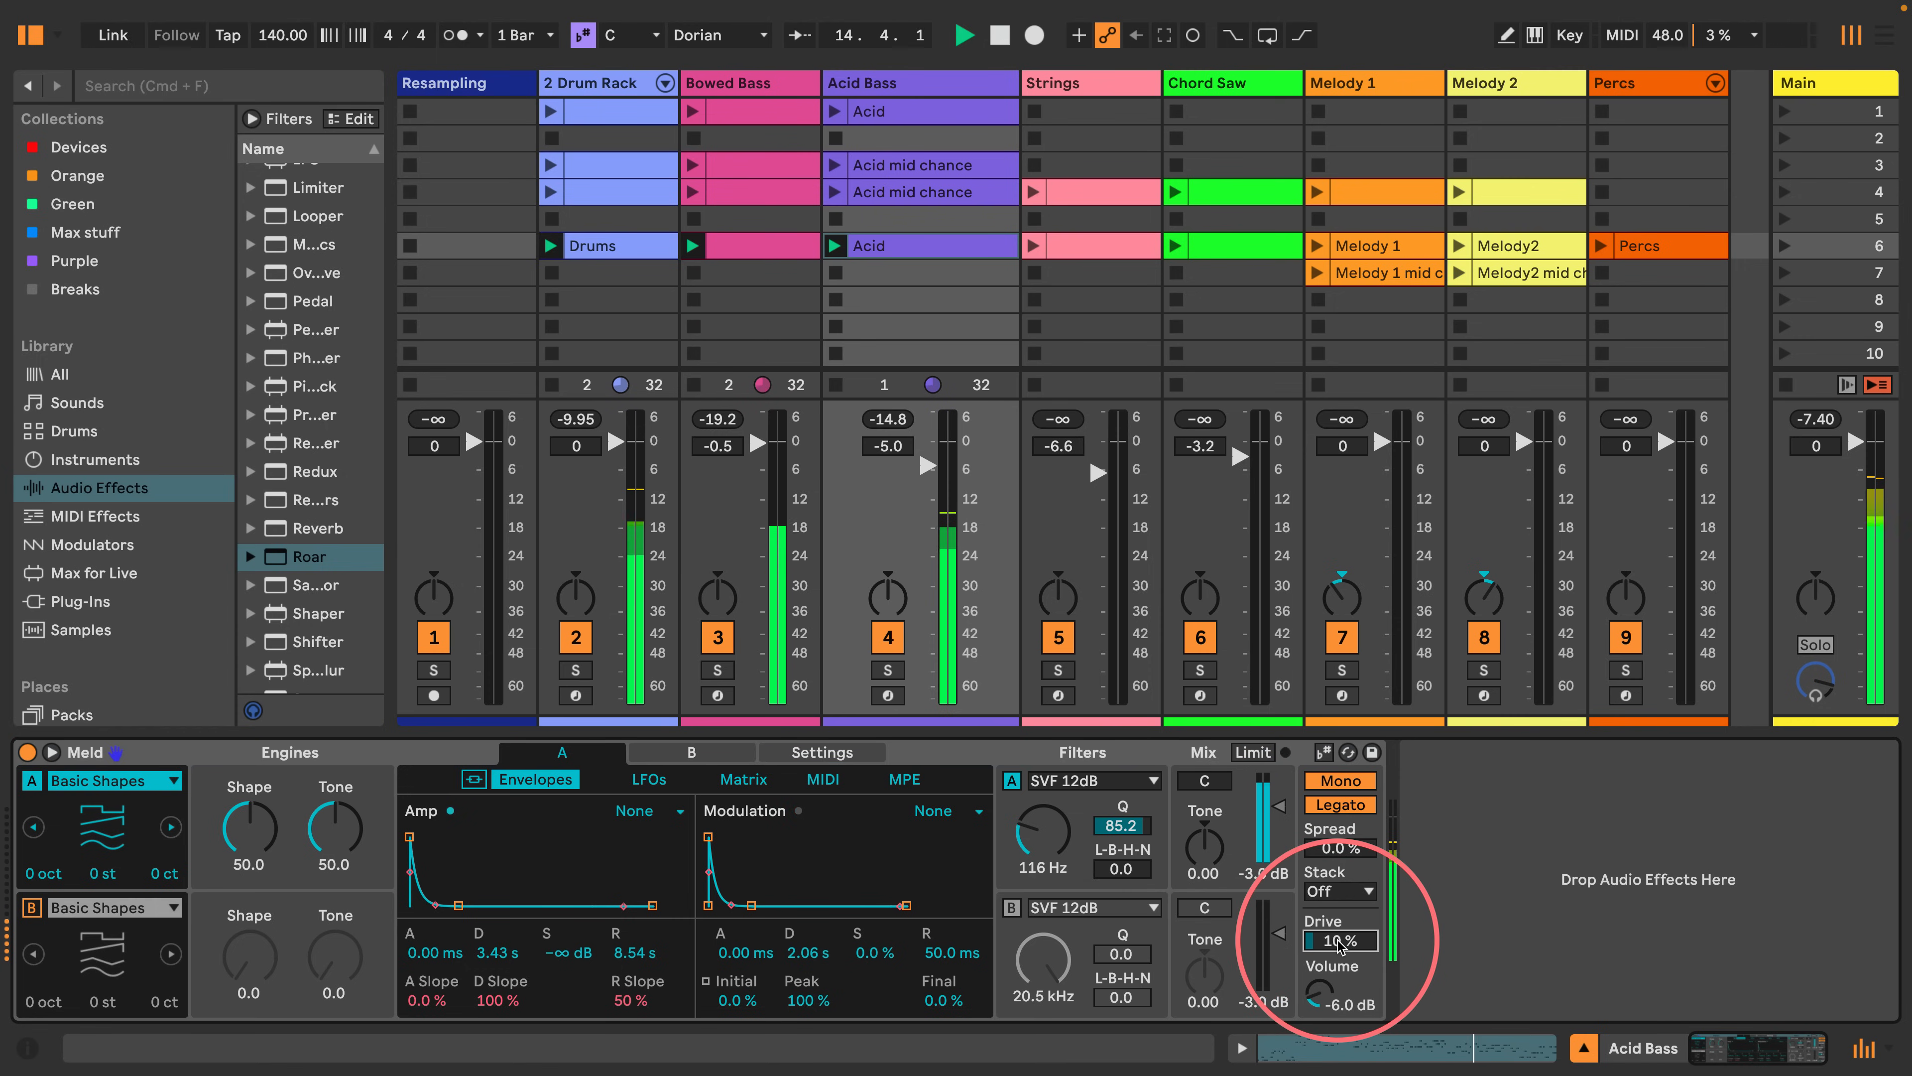
Launch the Strings clip in scene 6, select it to show its Meld settings and restart playback.
left_click(1034, 245)
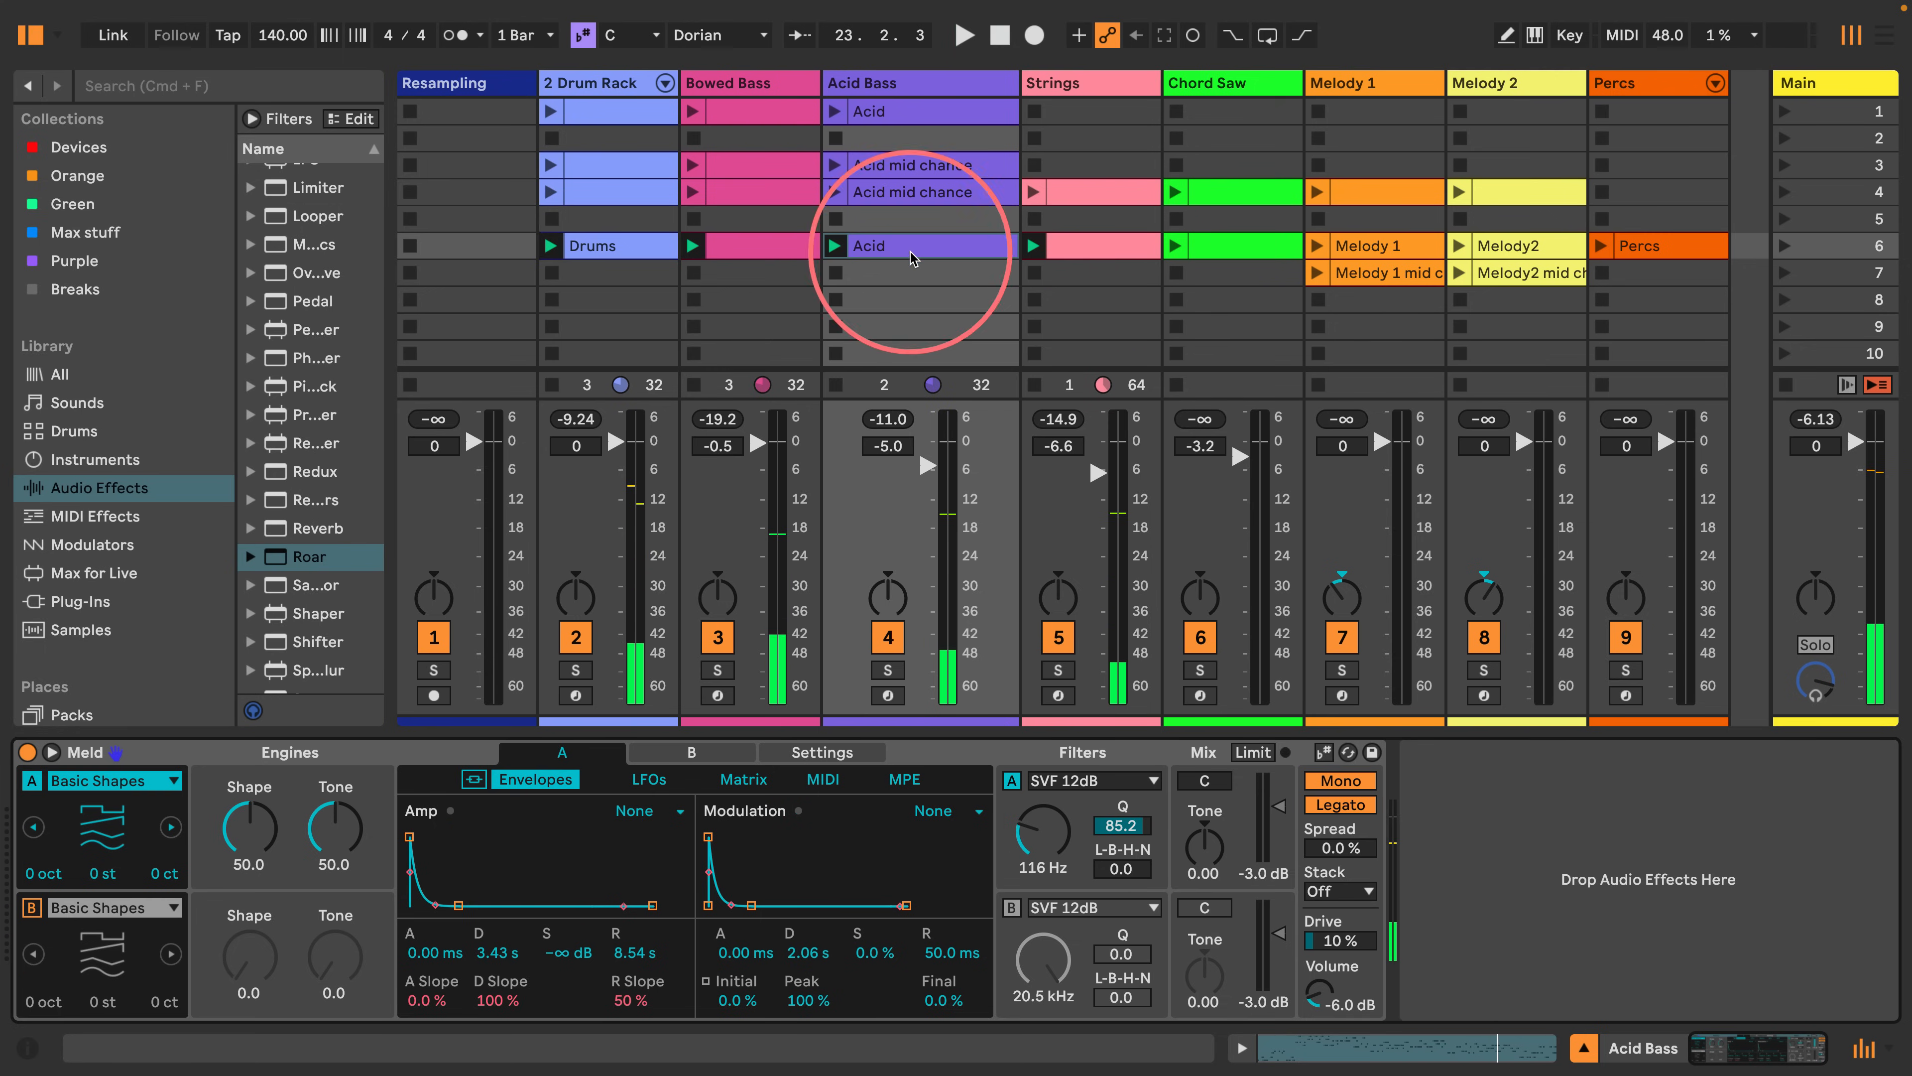
left_click(1100, 251)
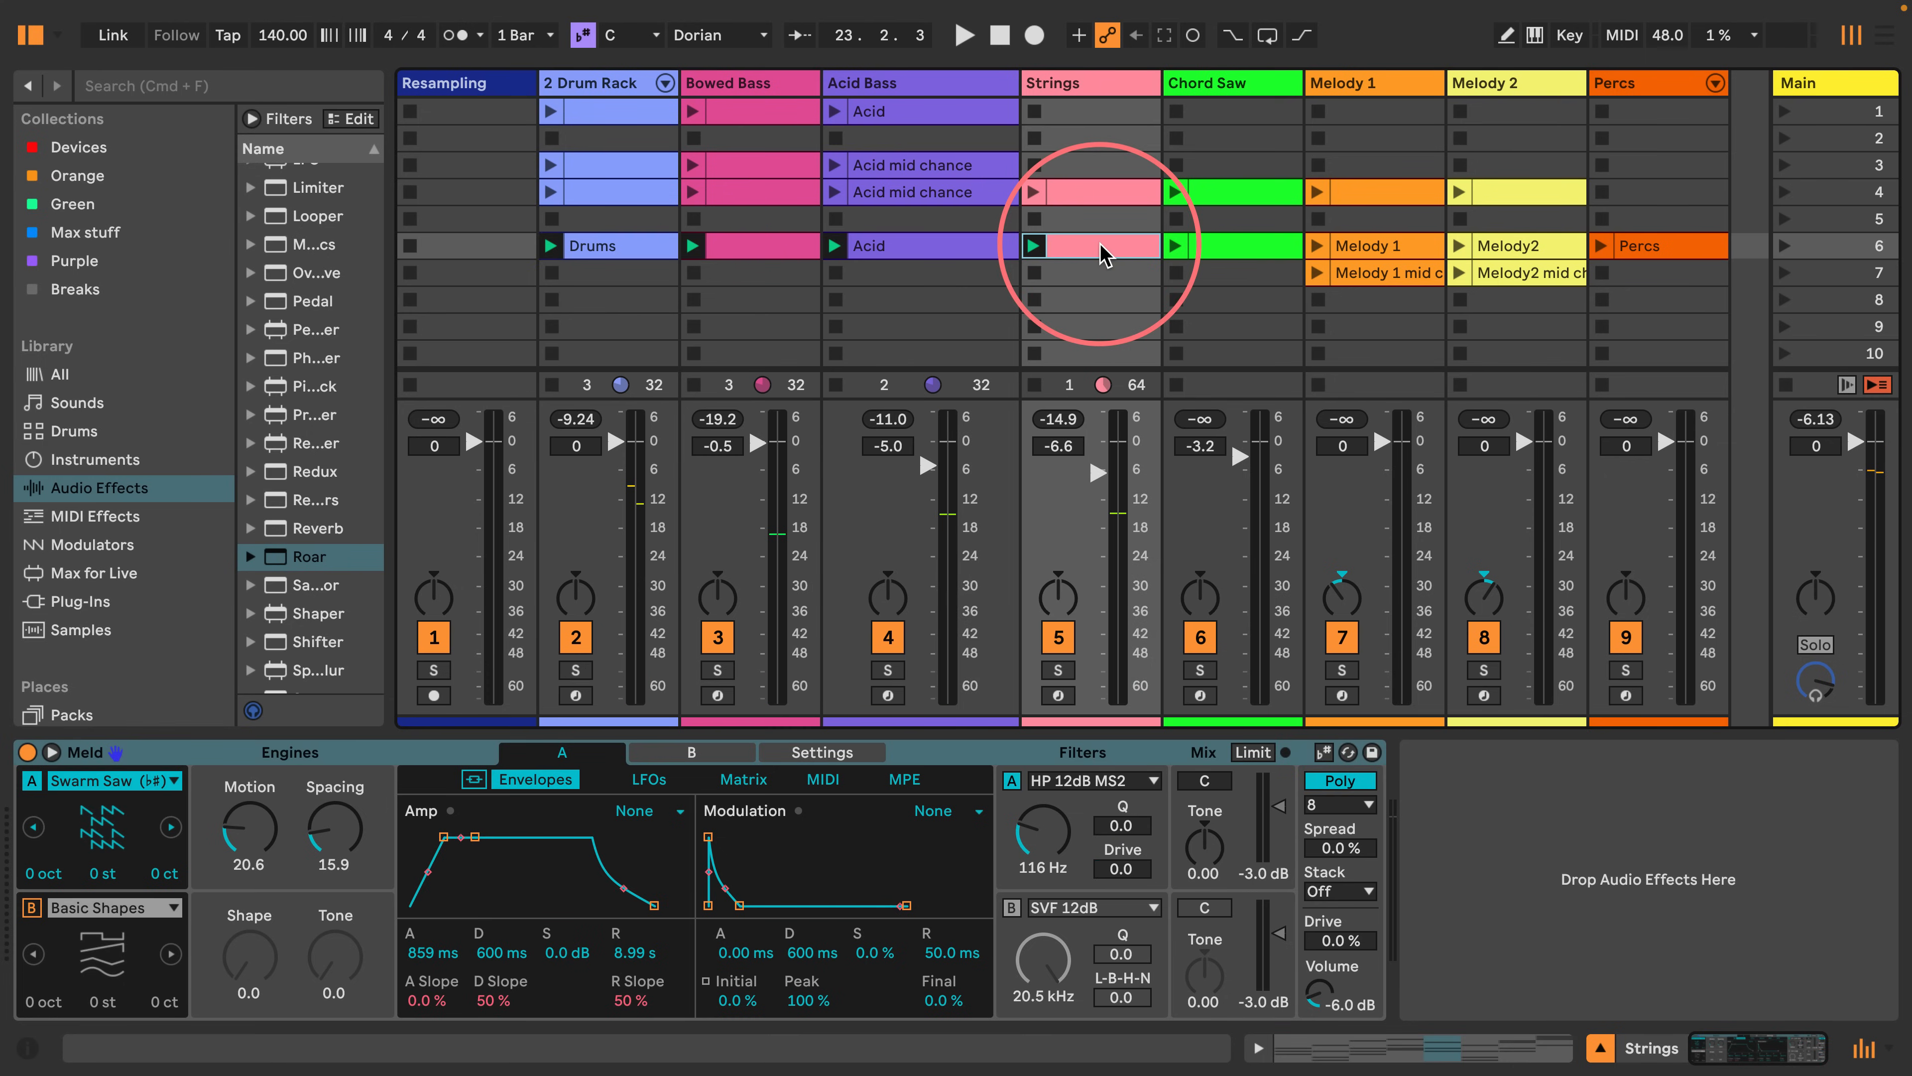
key("space")
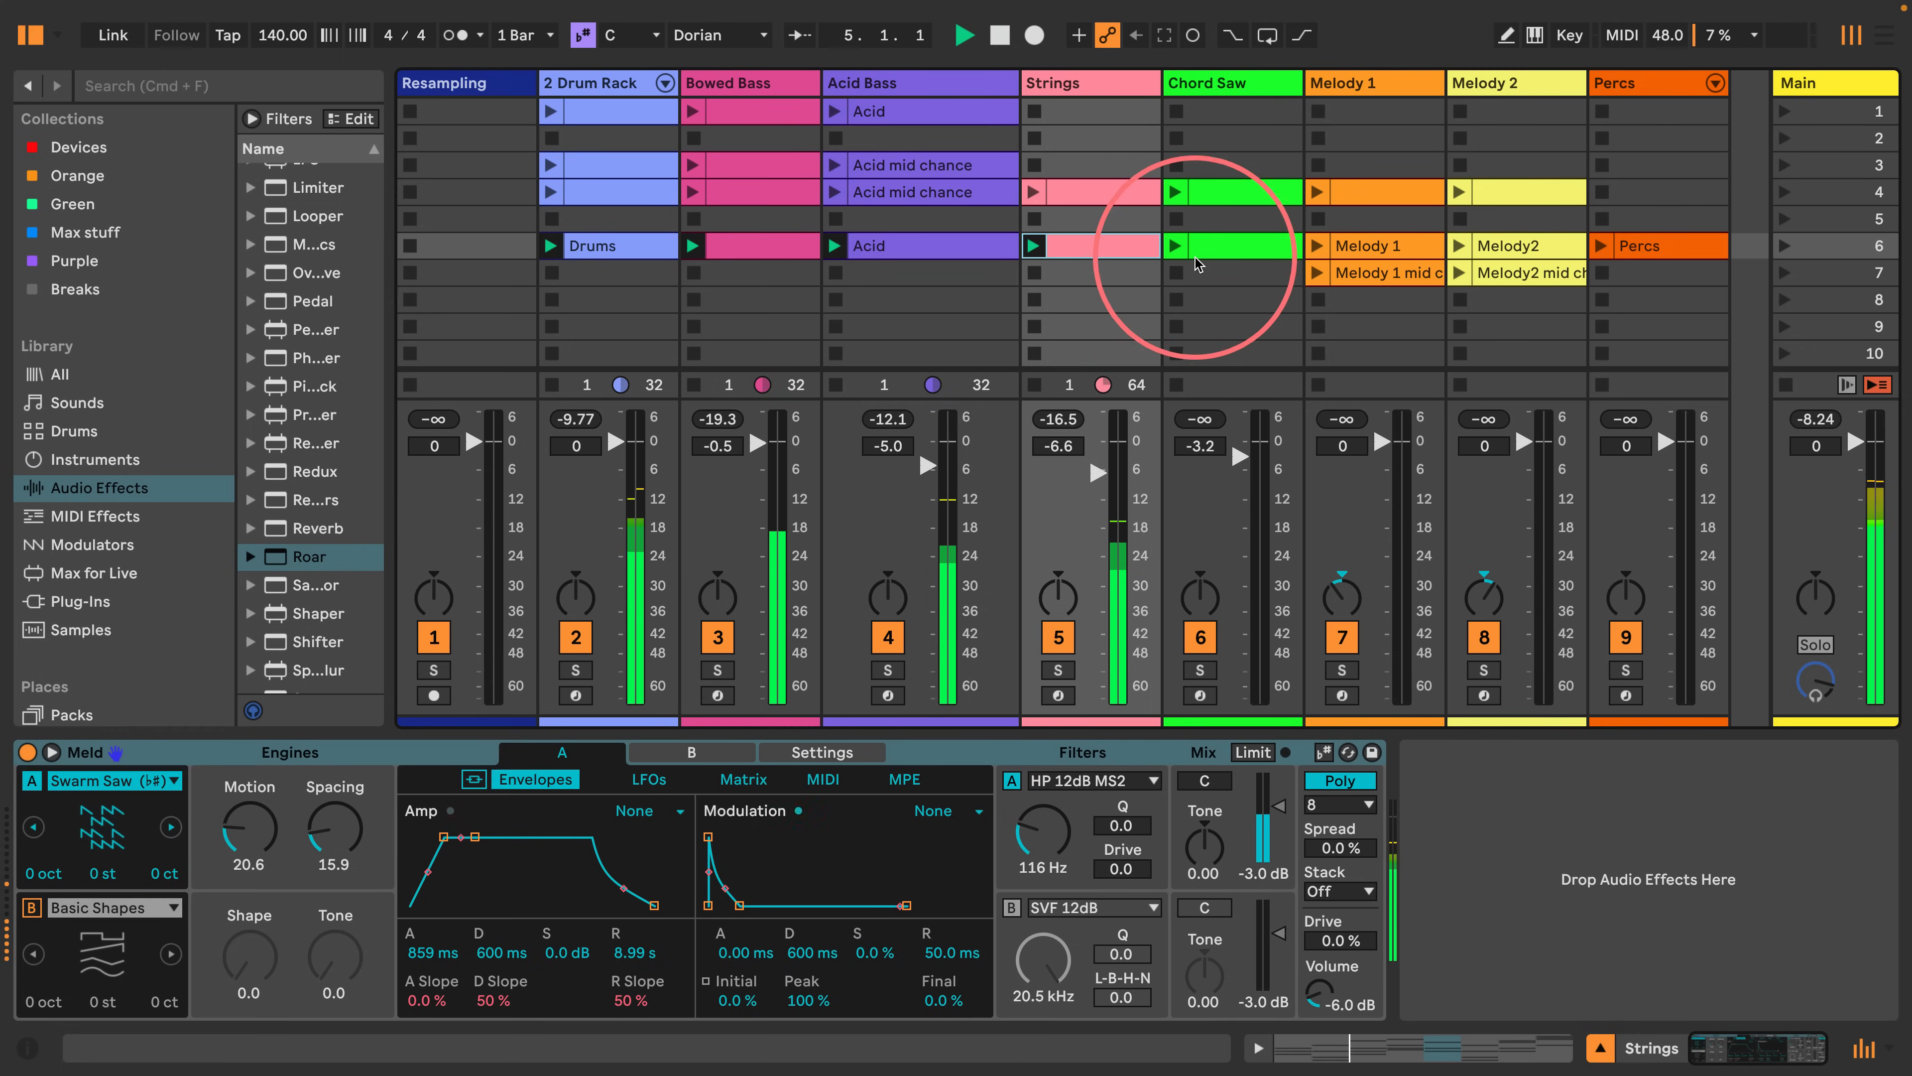
Launch the Chord Saw and Melody 1 clips in scene 6, restarting playback with both parts included.
left_click(1213, 247)
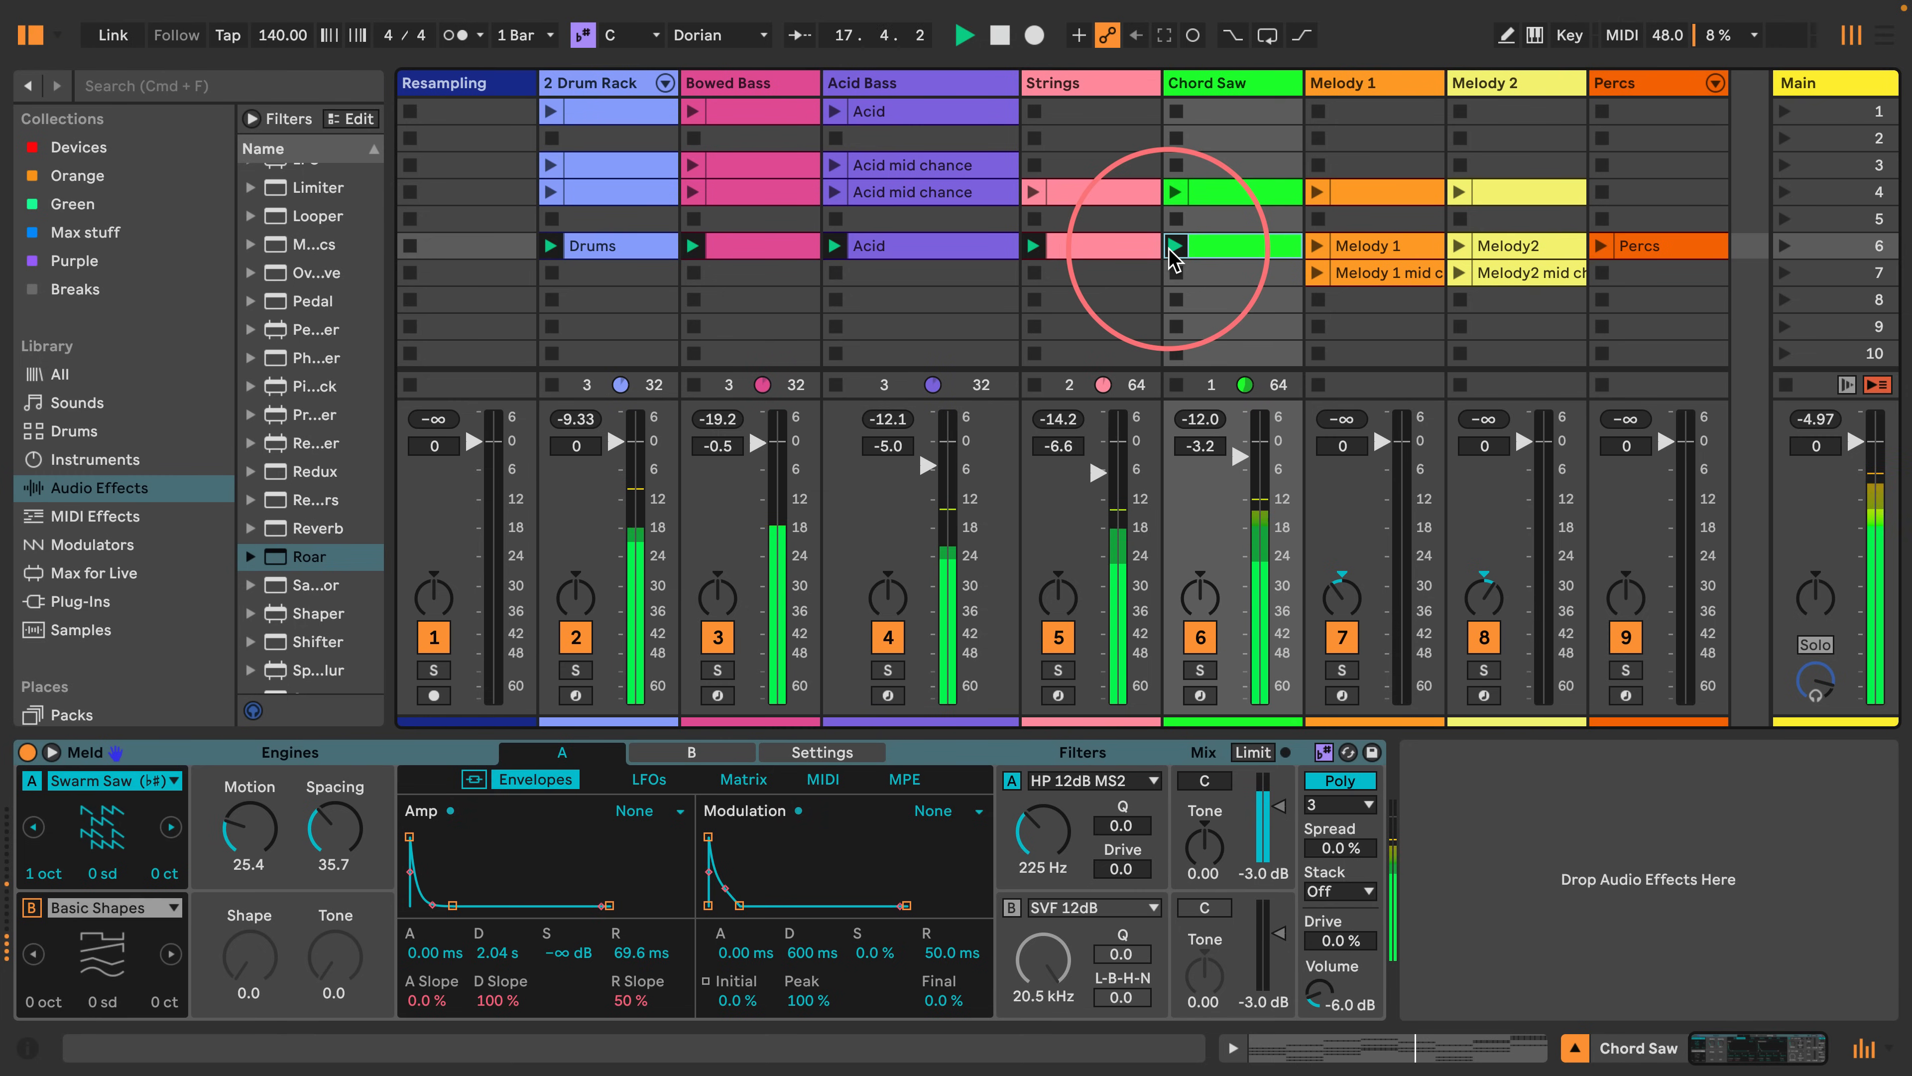
left_click(1380, 254)
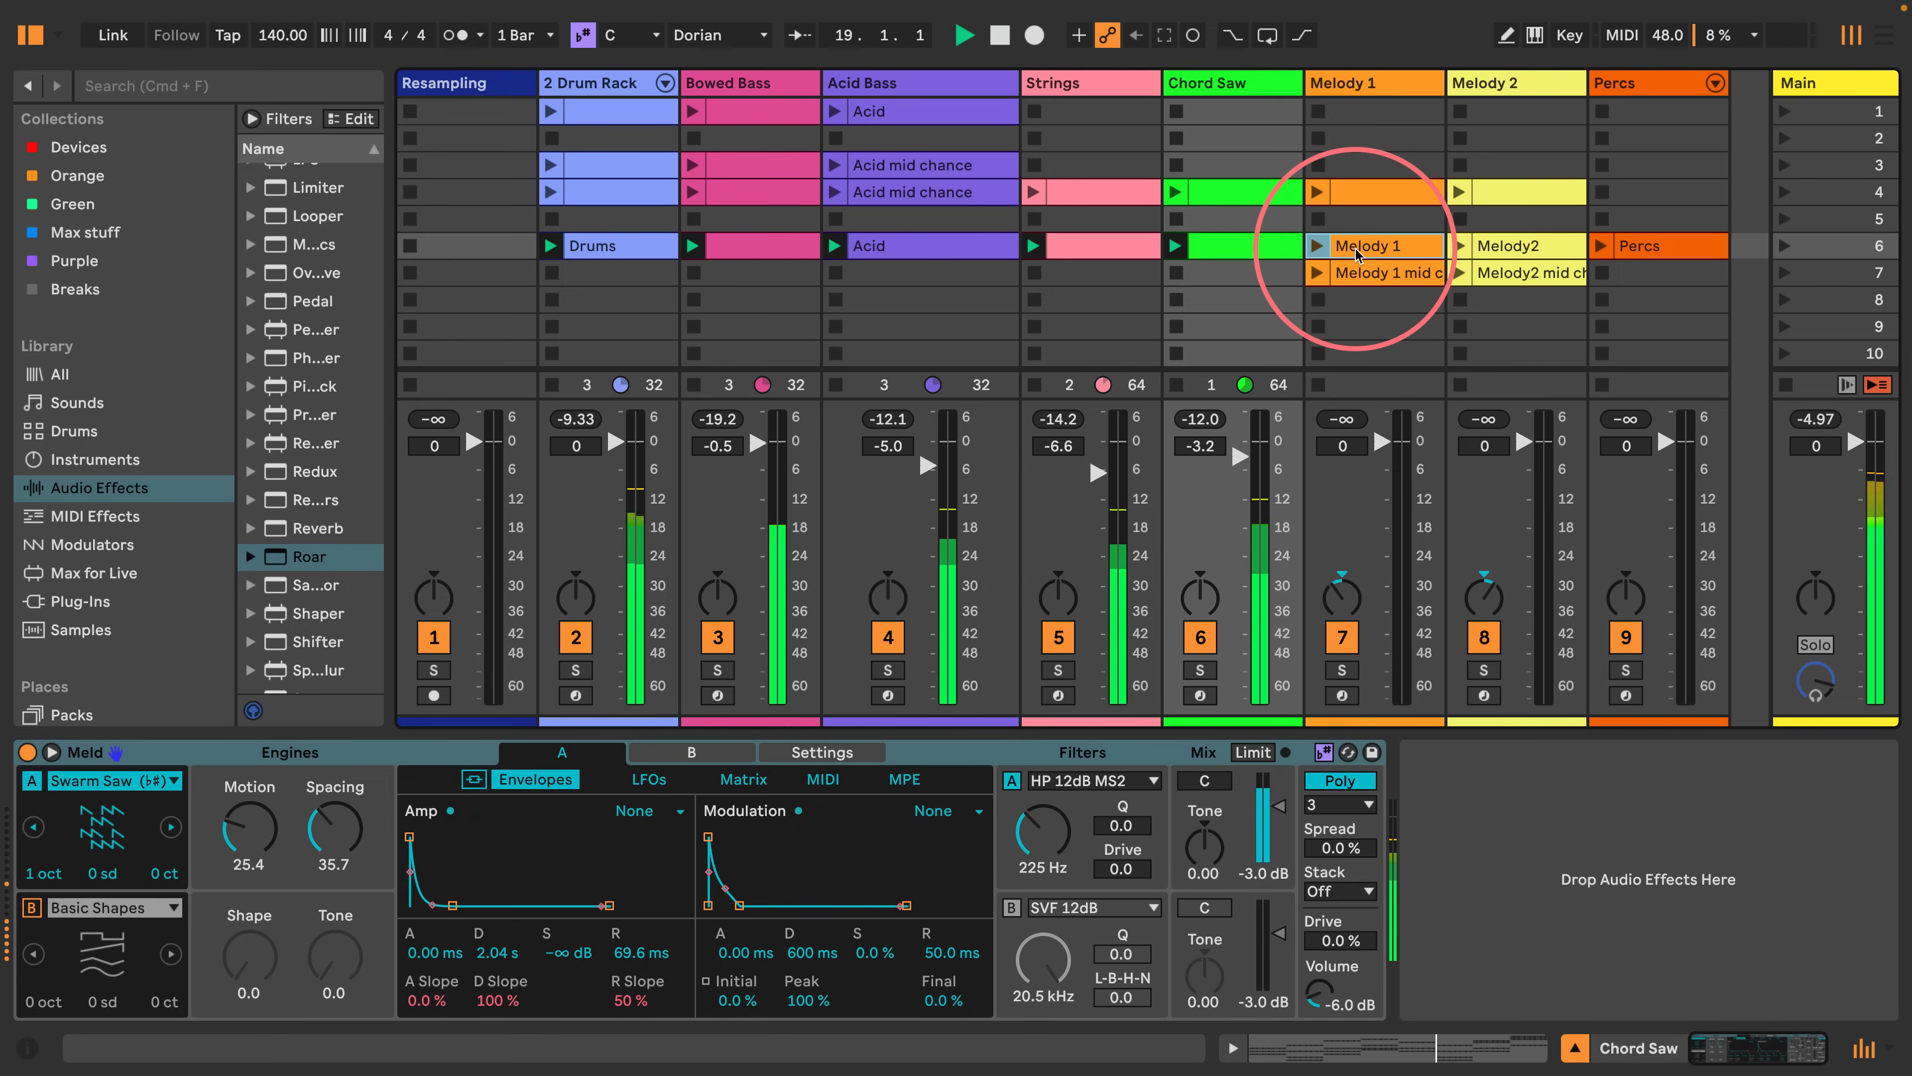
left_click(1359, 257)
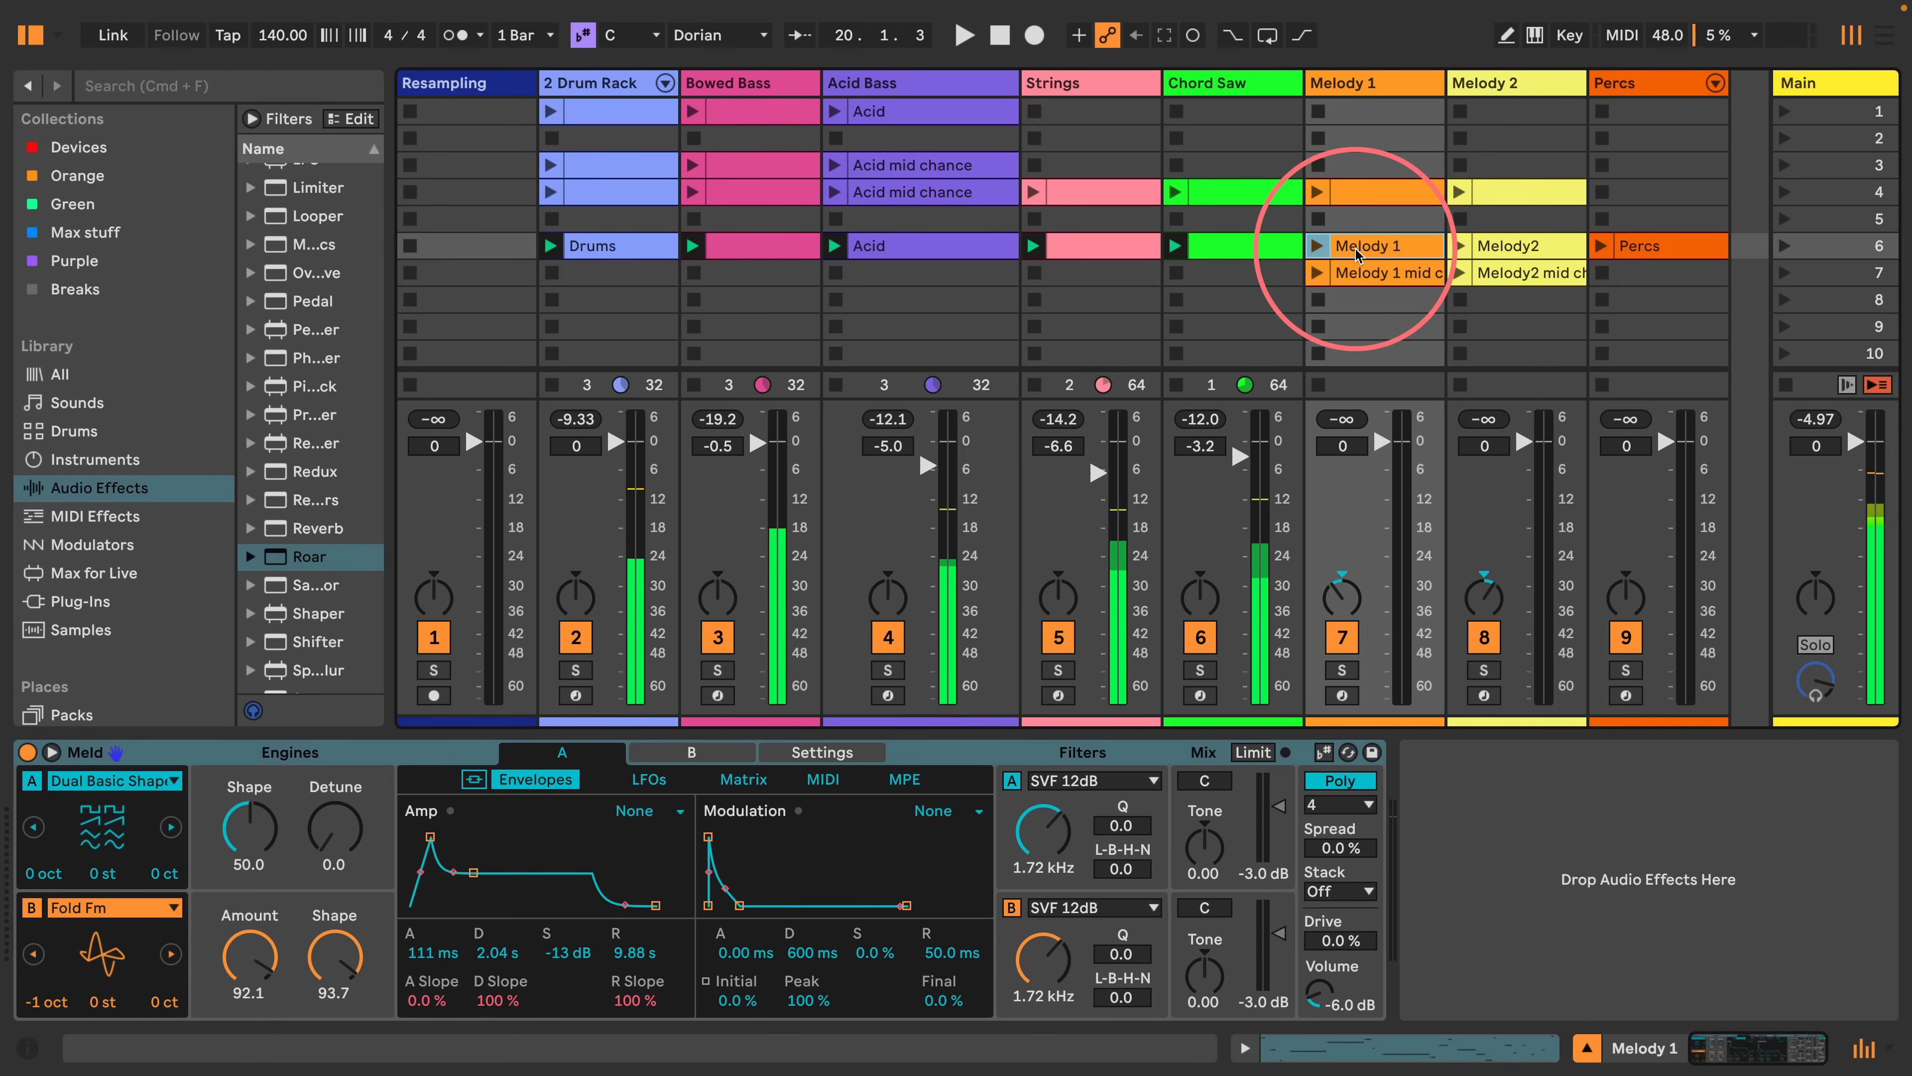
left_click(1316, 247)
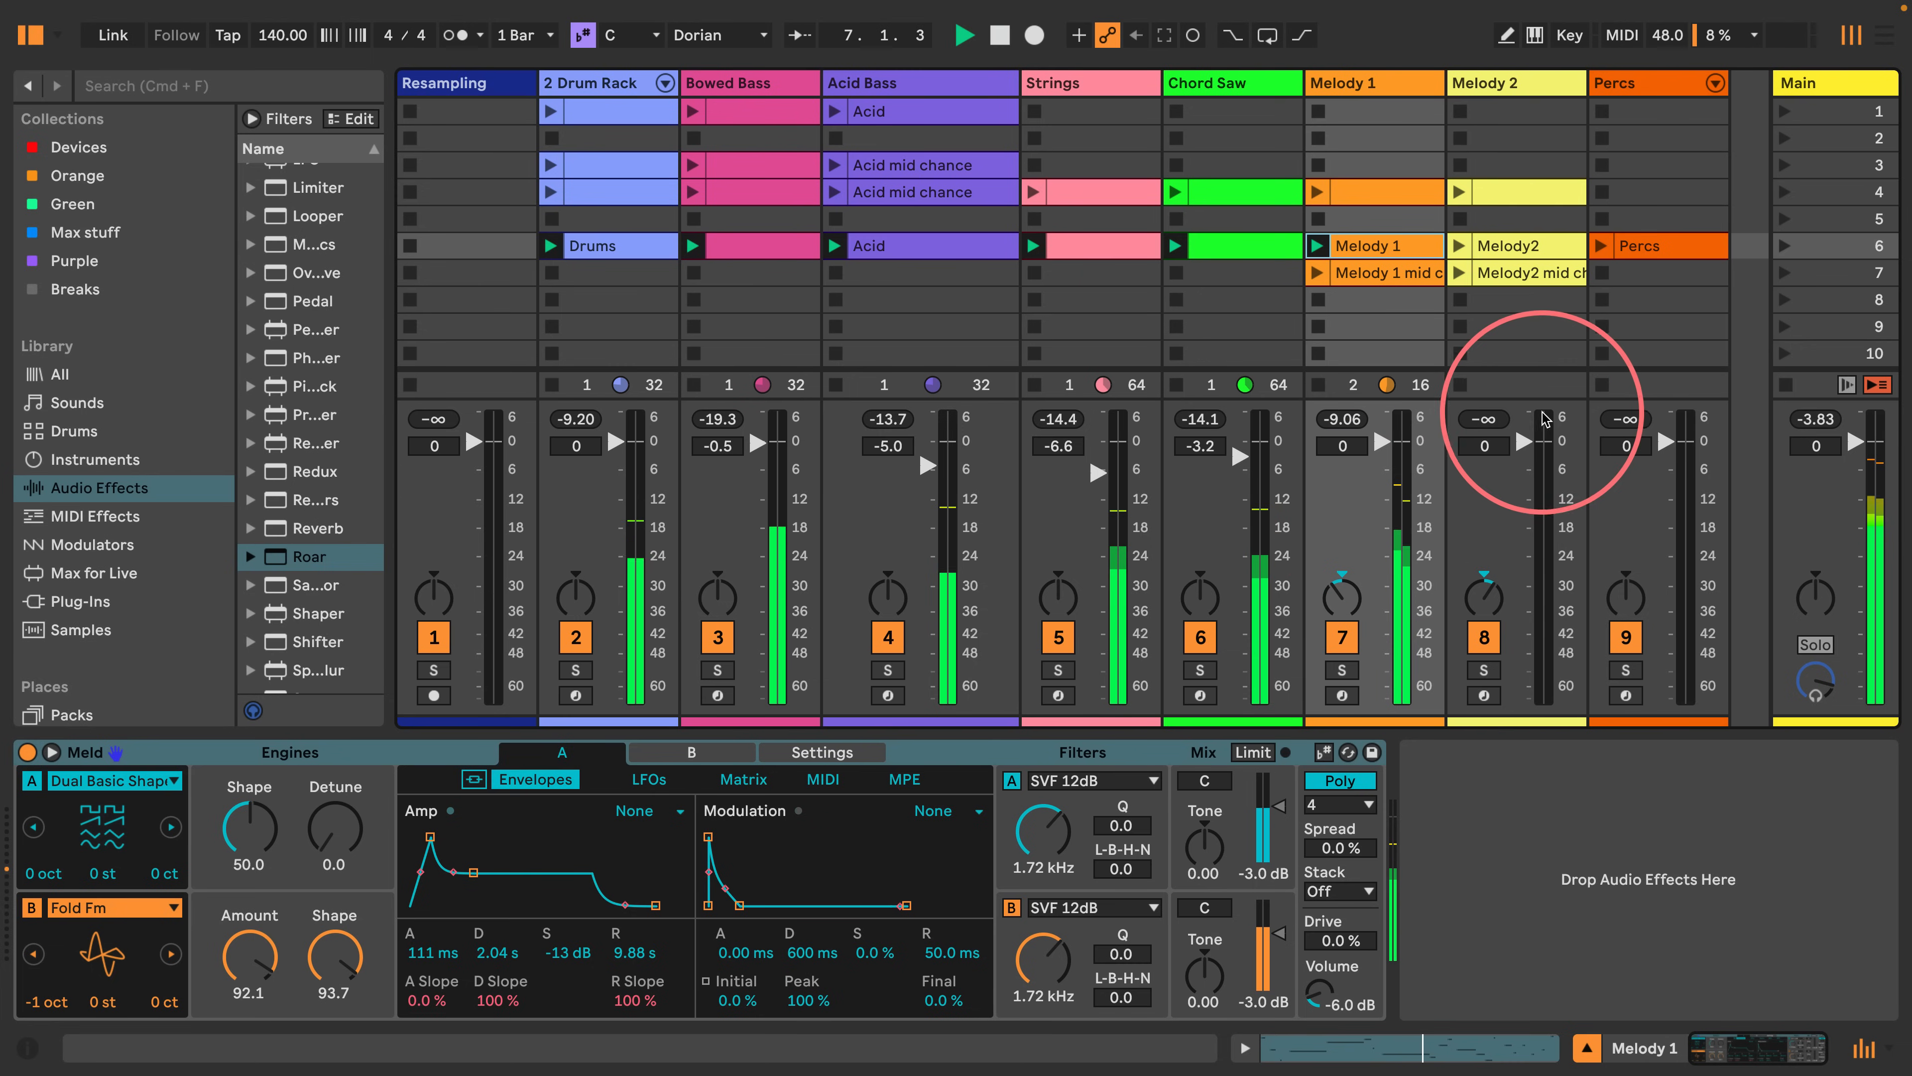
Launch the Melody2 clip in scene 6 and audition the Melody 2 track briefly in solo.
left_click(1458, 247)
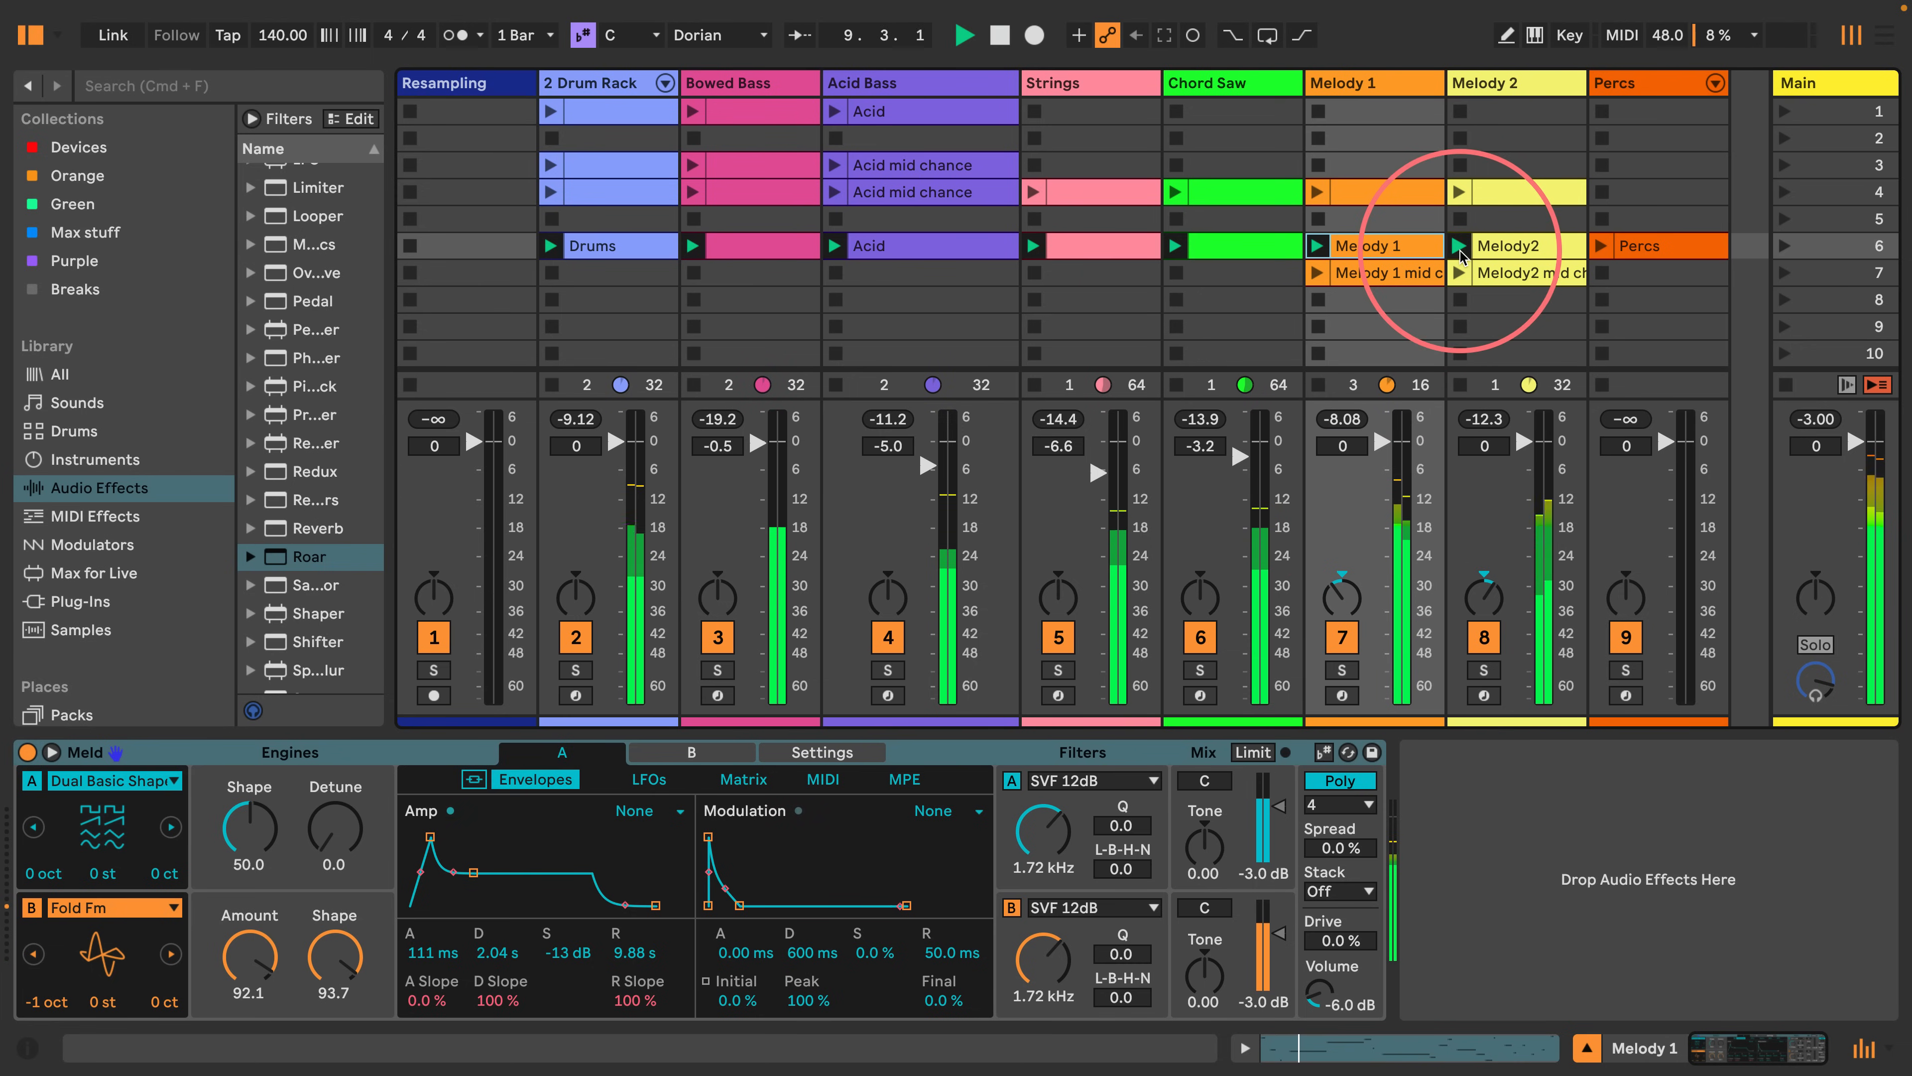
left_click(1483, 670)
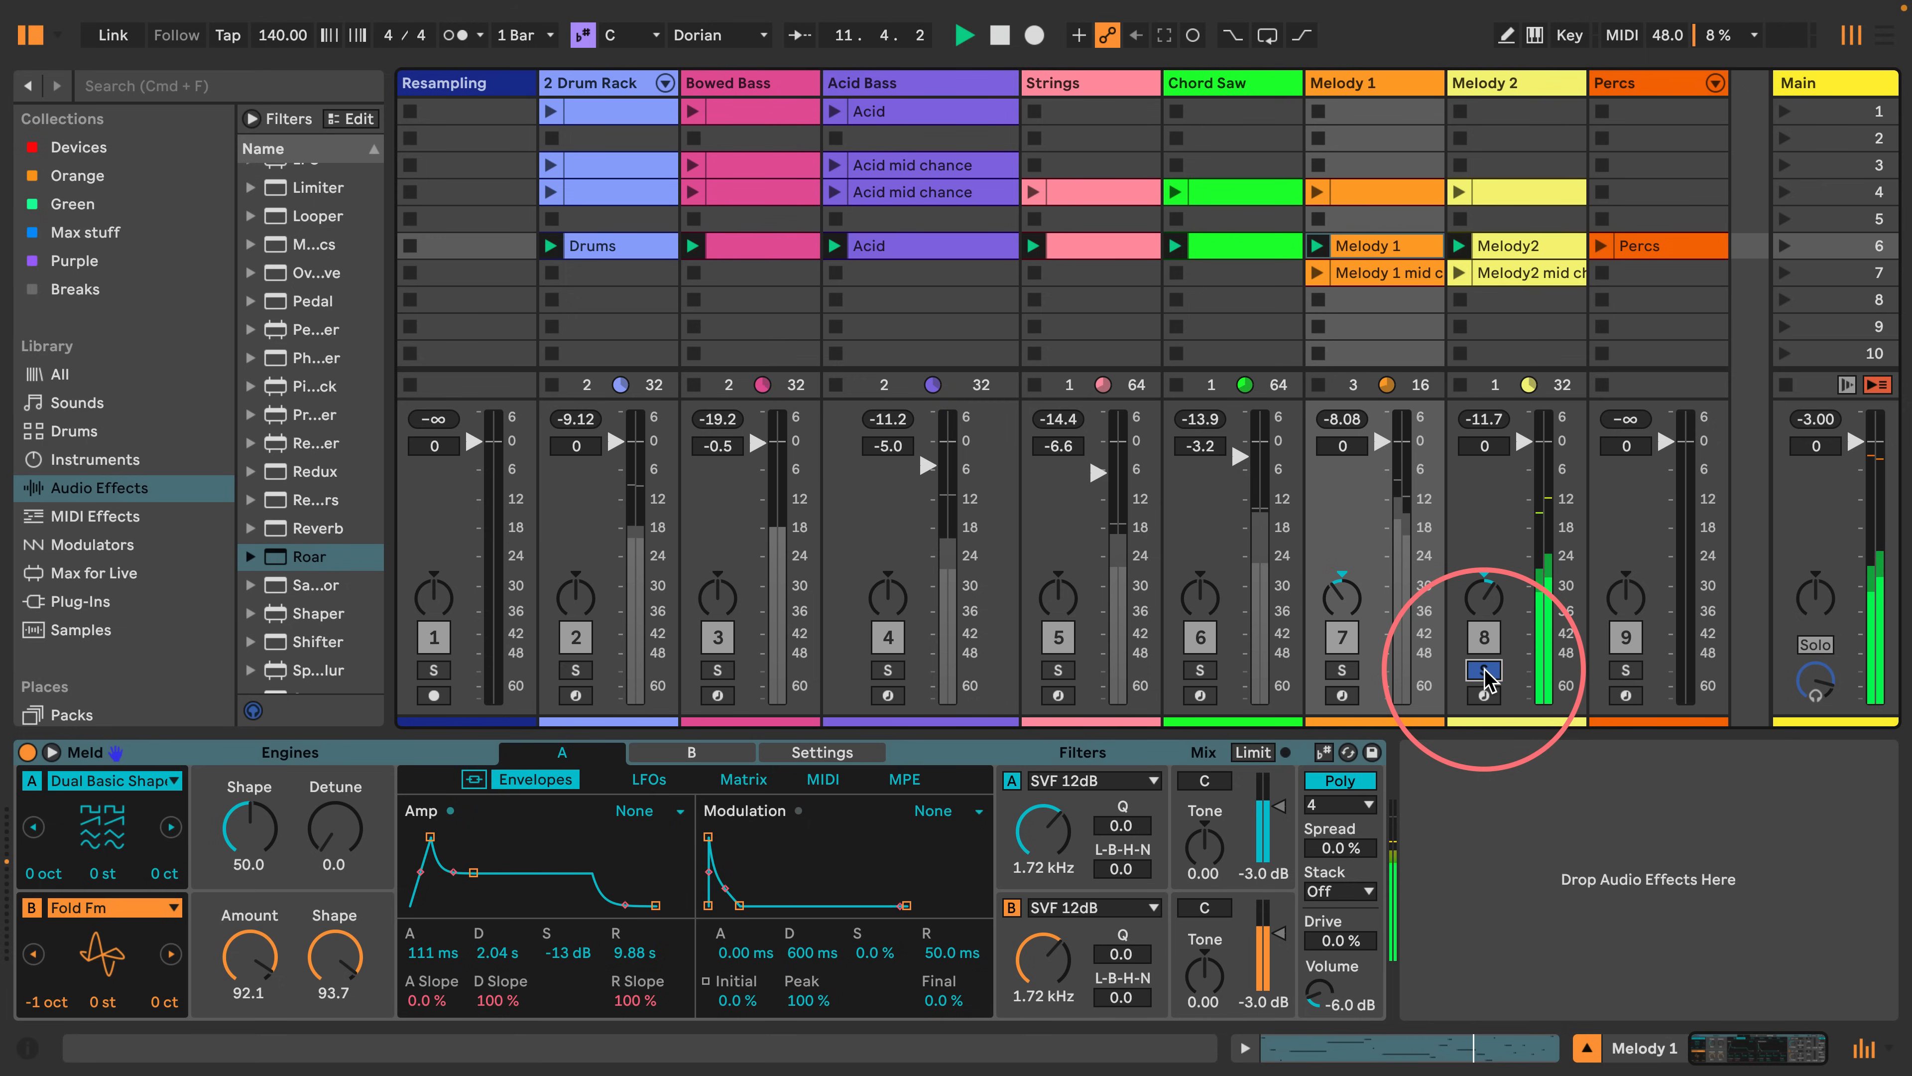
left_click(1484, 670)
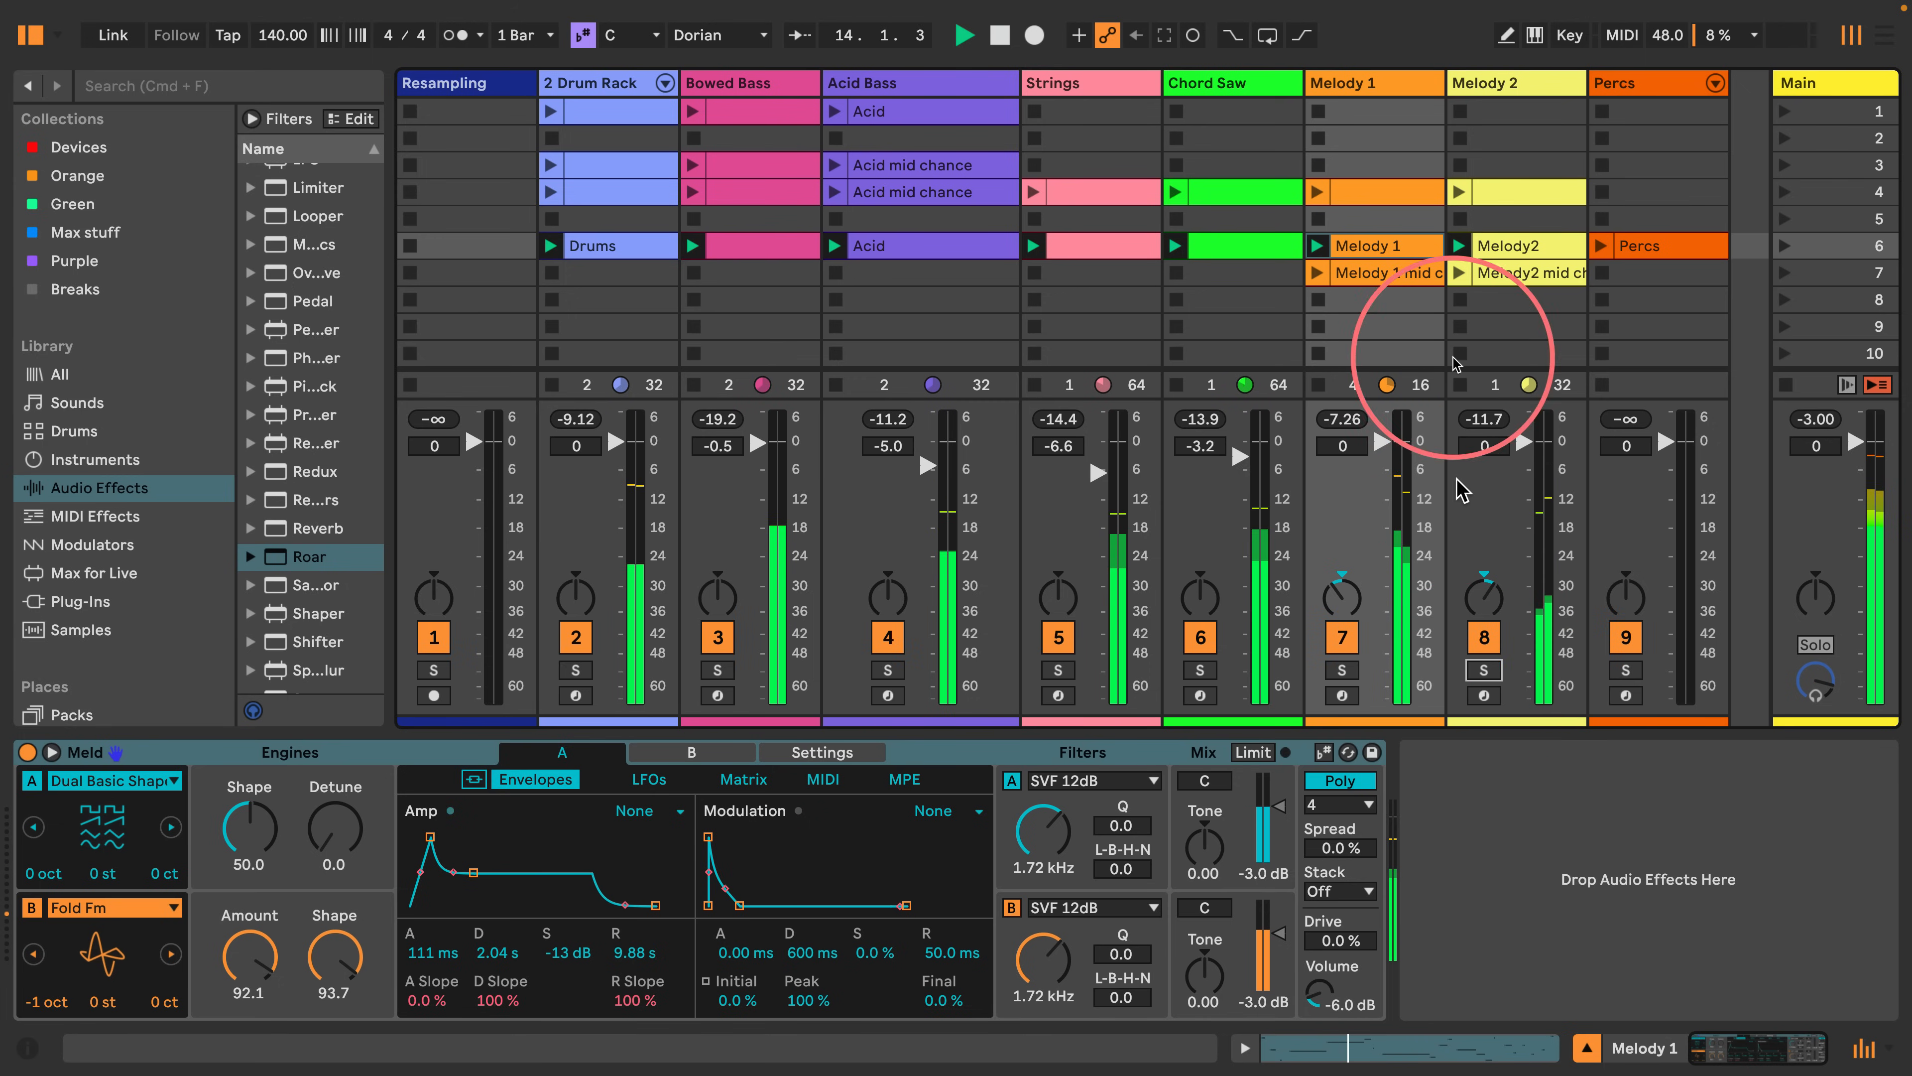
Launch the Percs clip in scene 6 and audition the Percs track briefly in solo.
left_click(1690, 255)
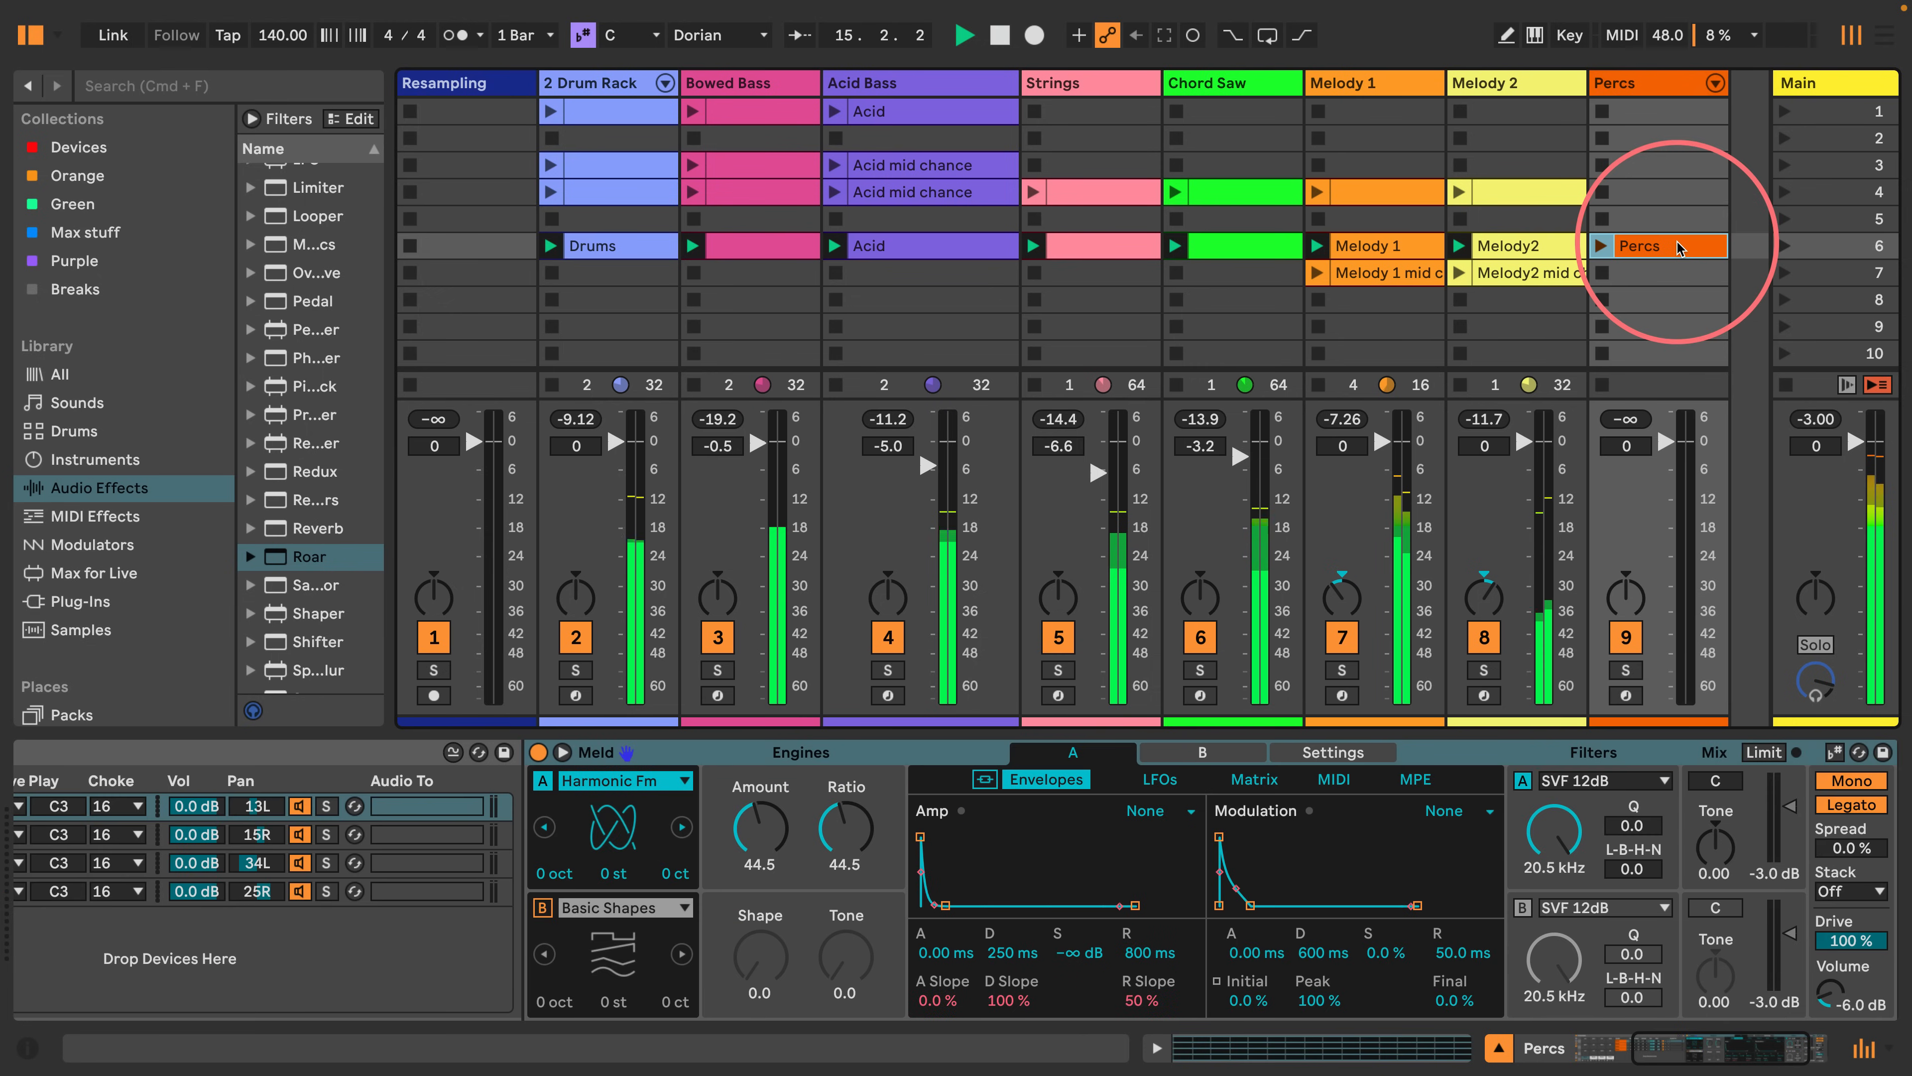
left_click(1600, 246)
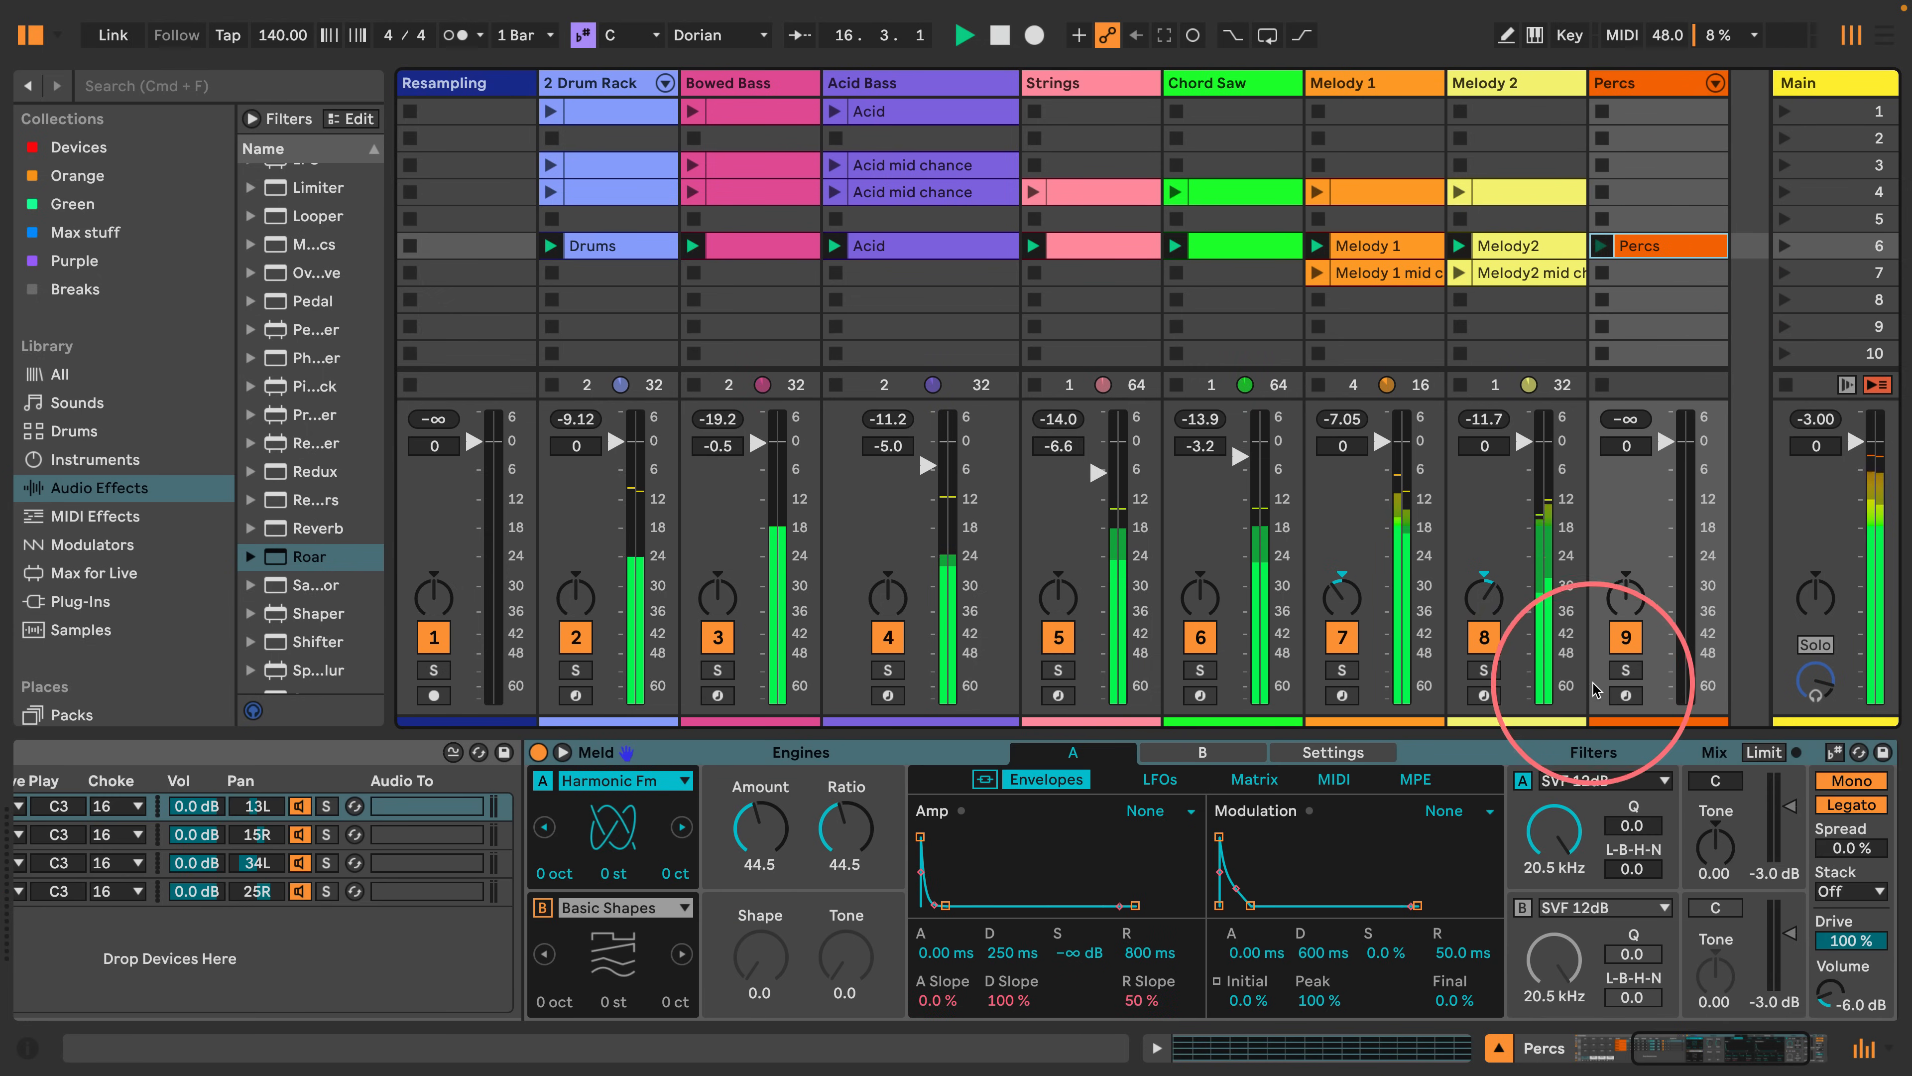
left_click(1626, 670)
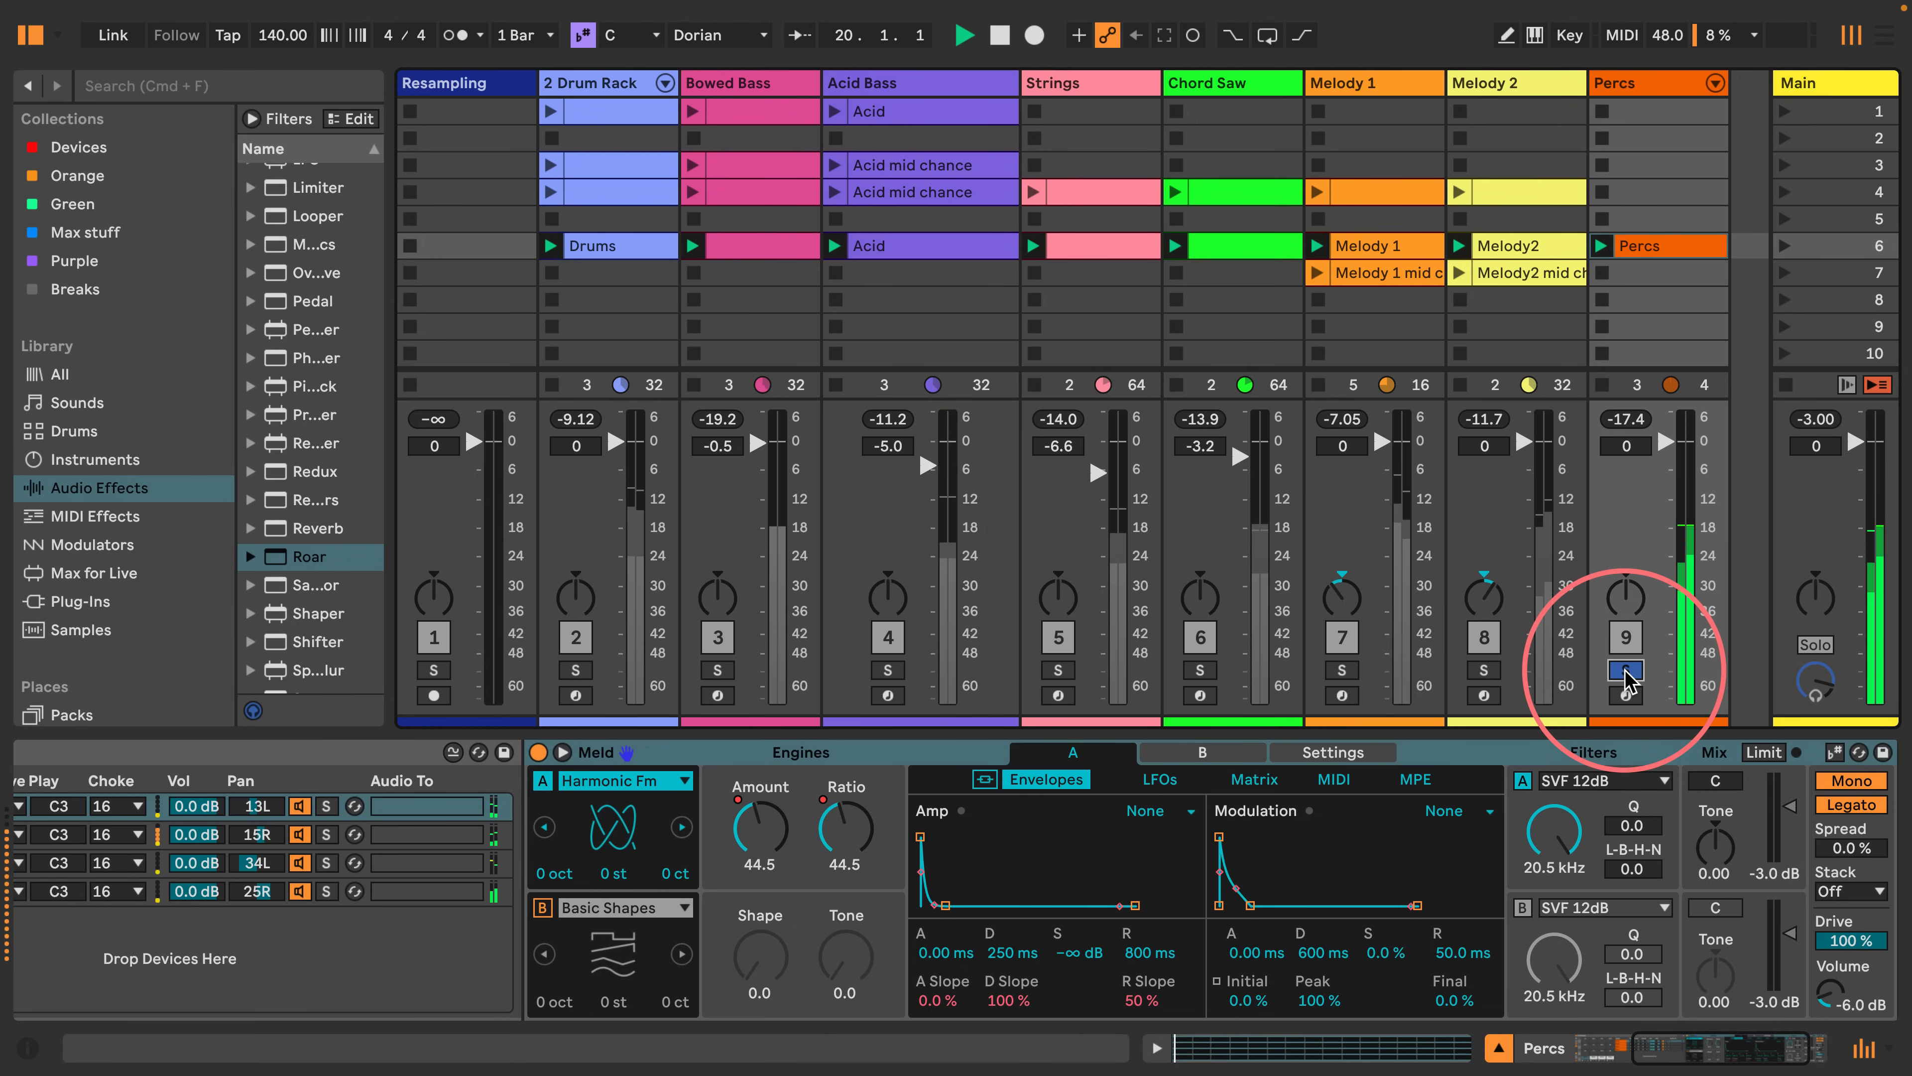
left_click(1624, 671)
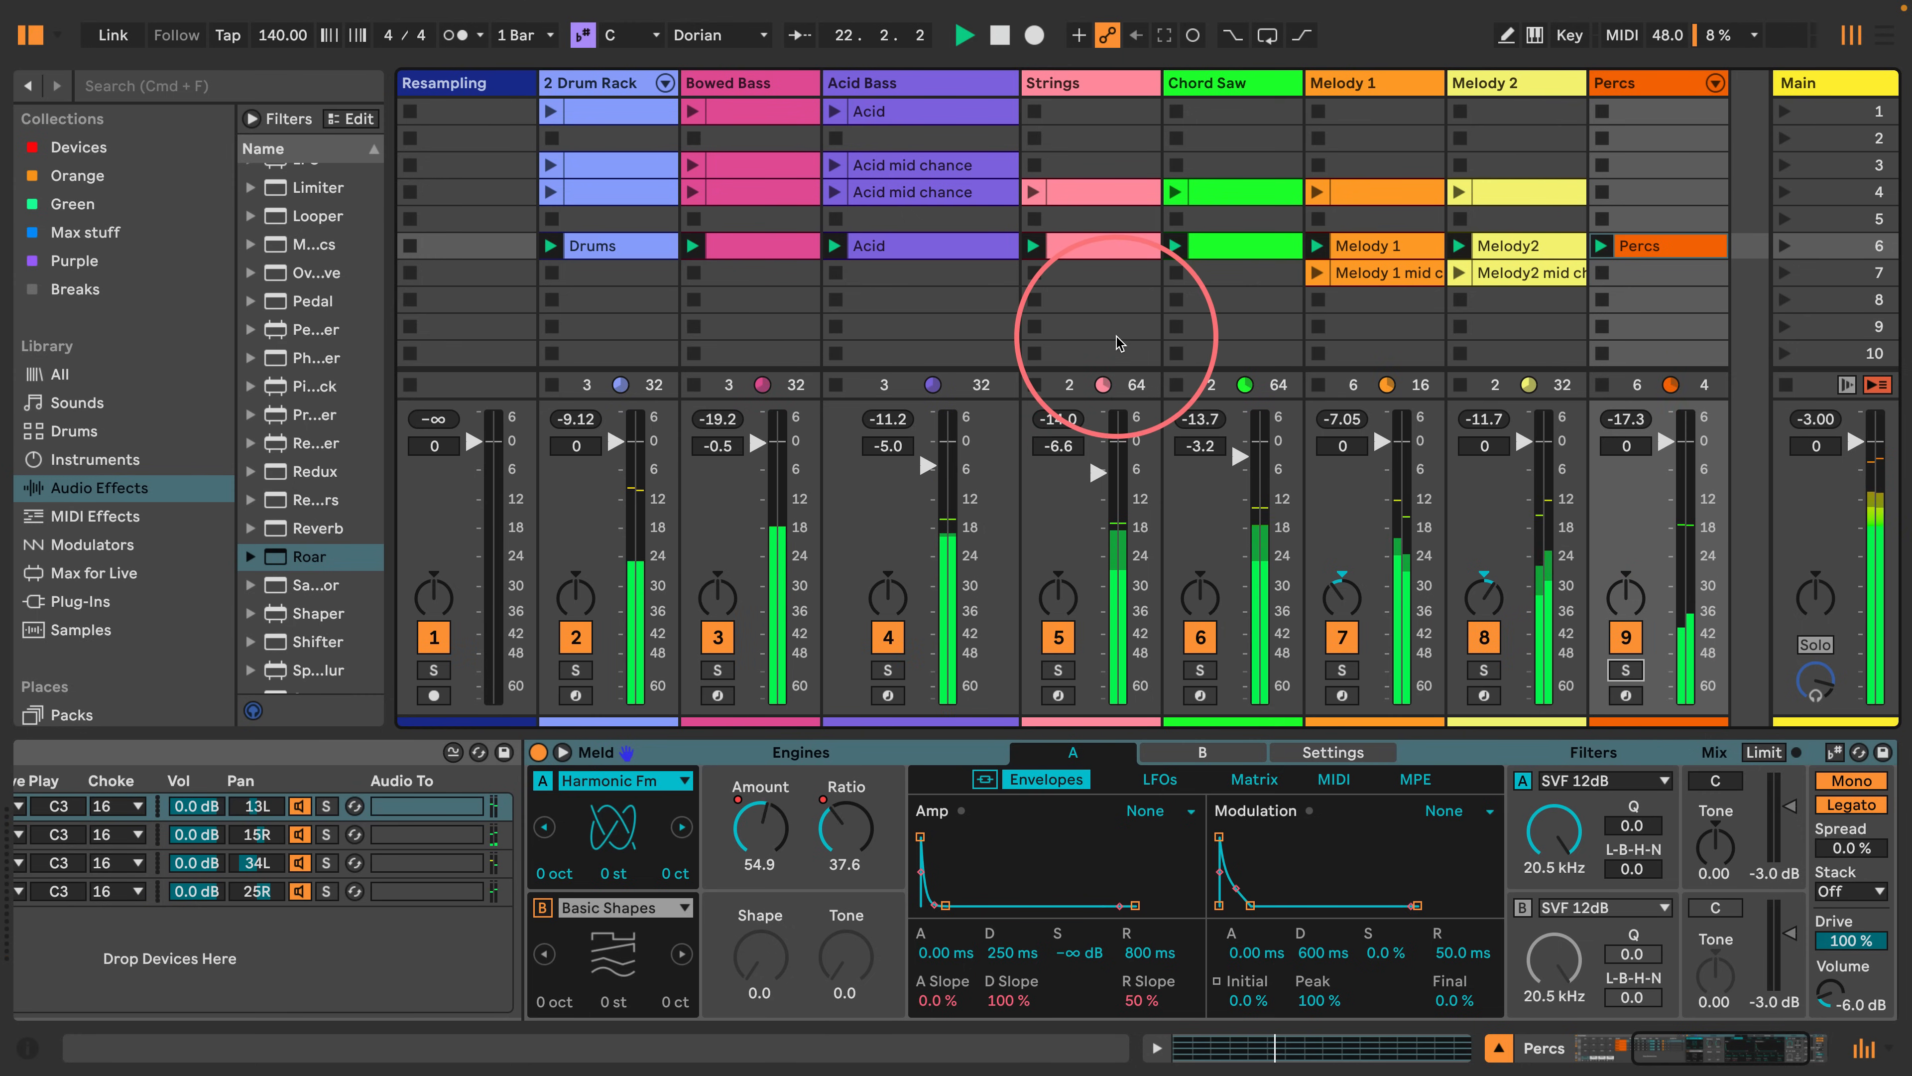
Narrow the browser further and hide the mixer to make room for the clip grid.
left_click_drag(390, 301, 239, 285)
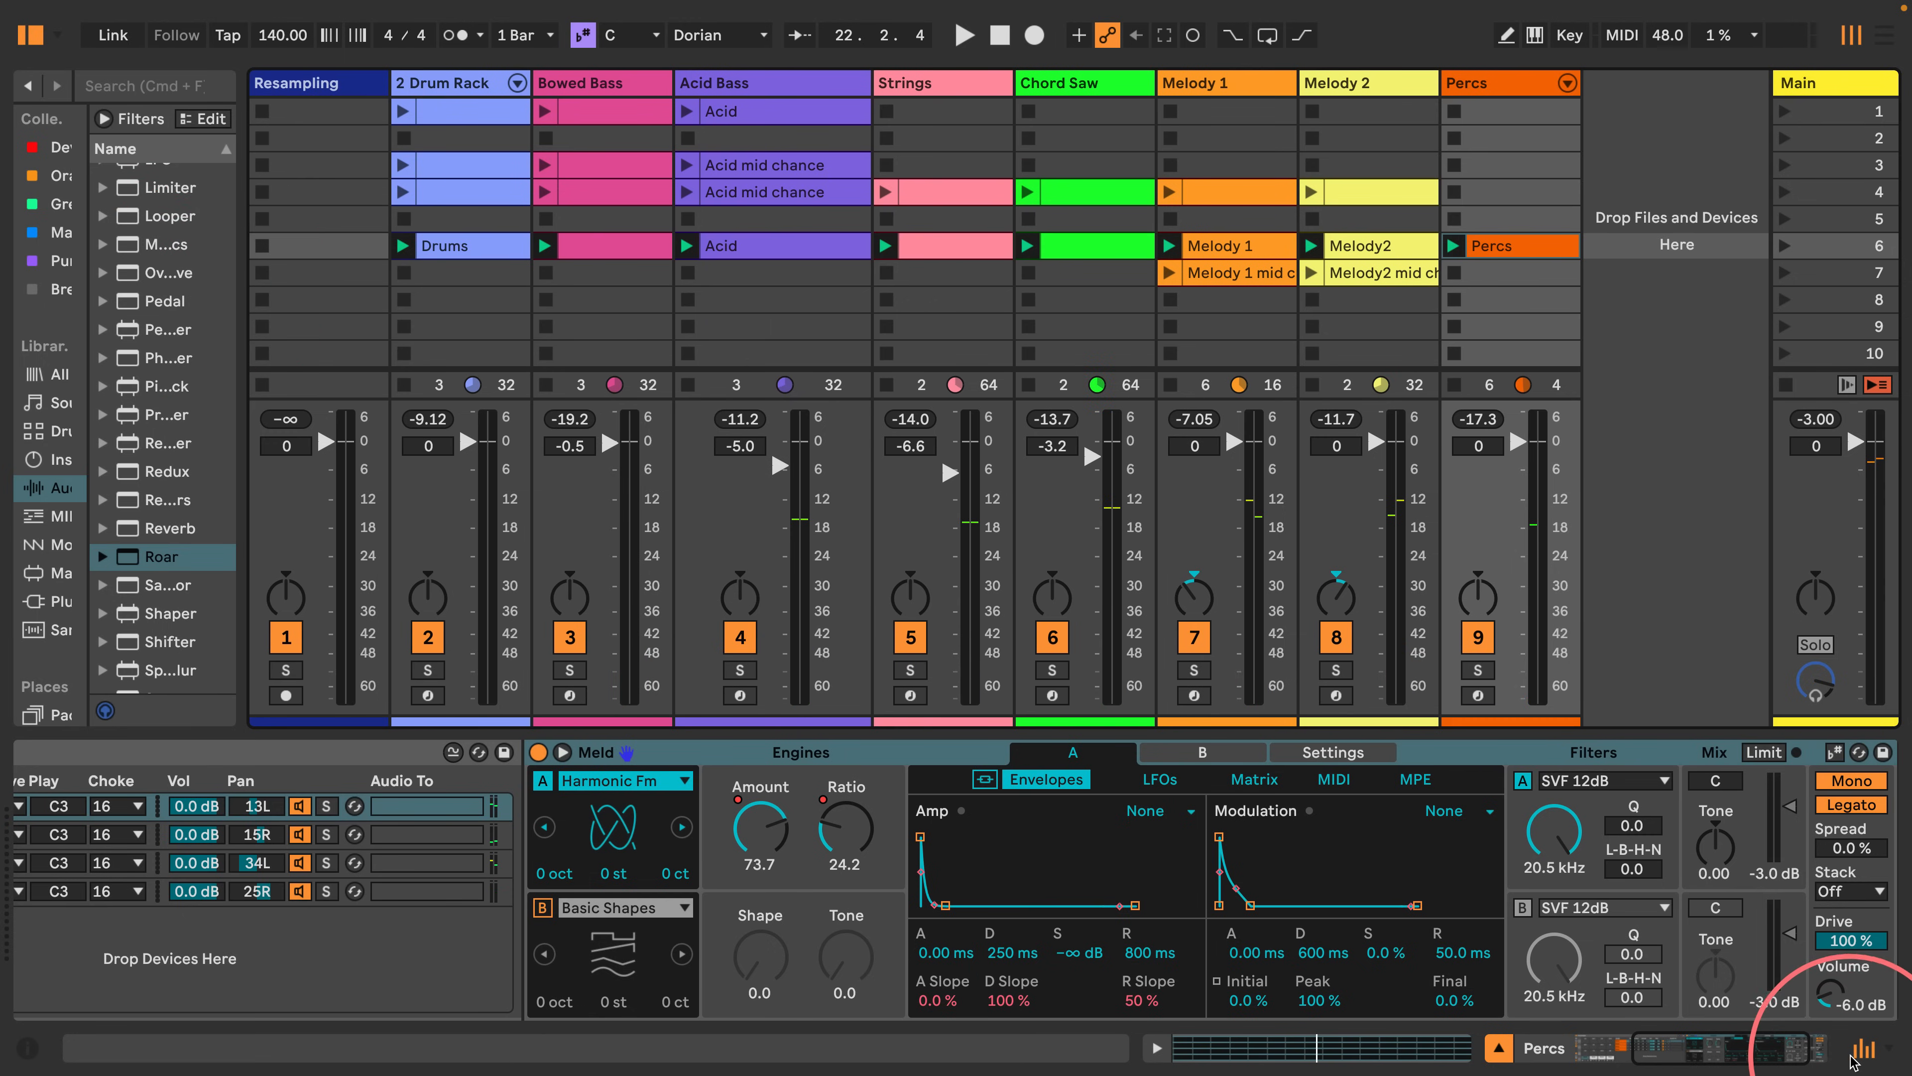
left_click(1864, 1047)
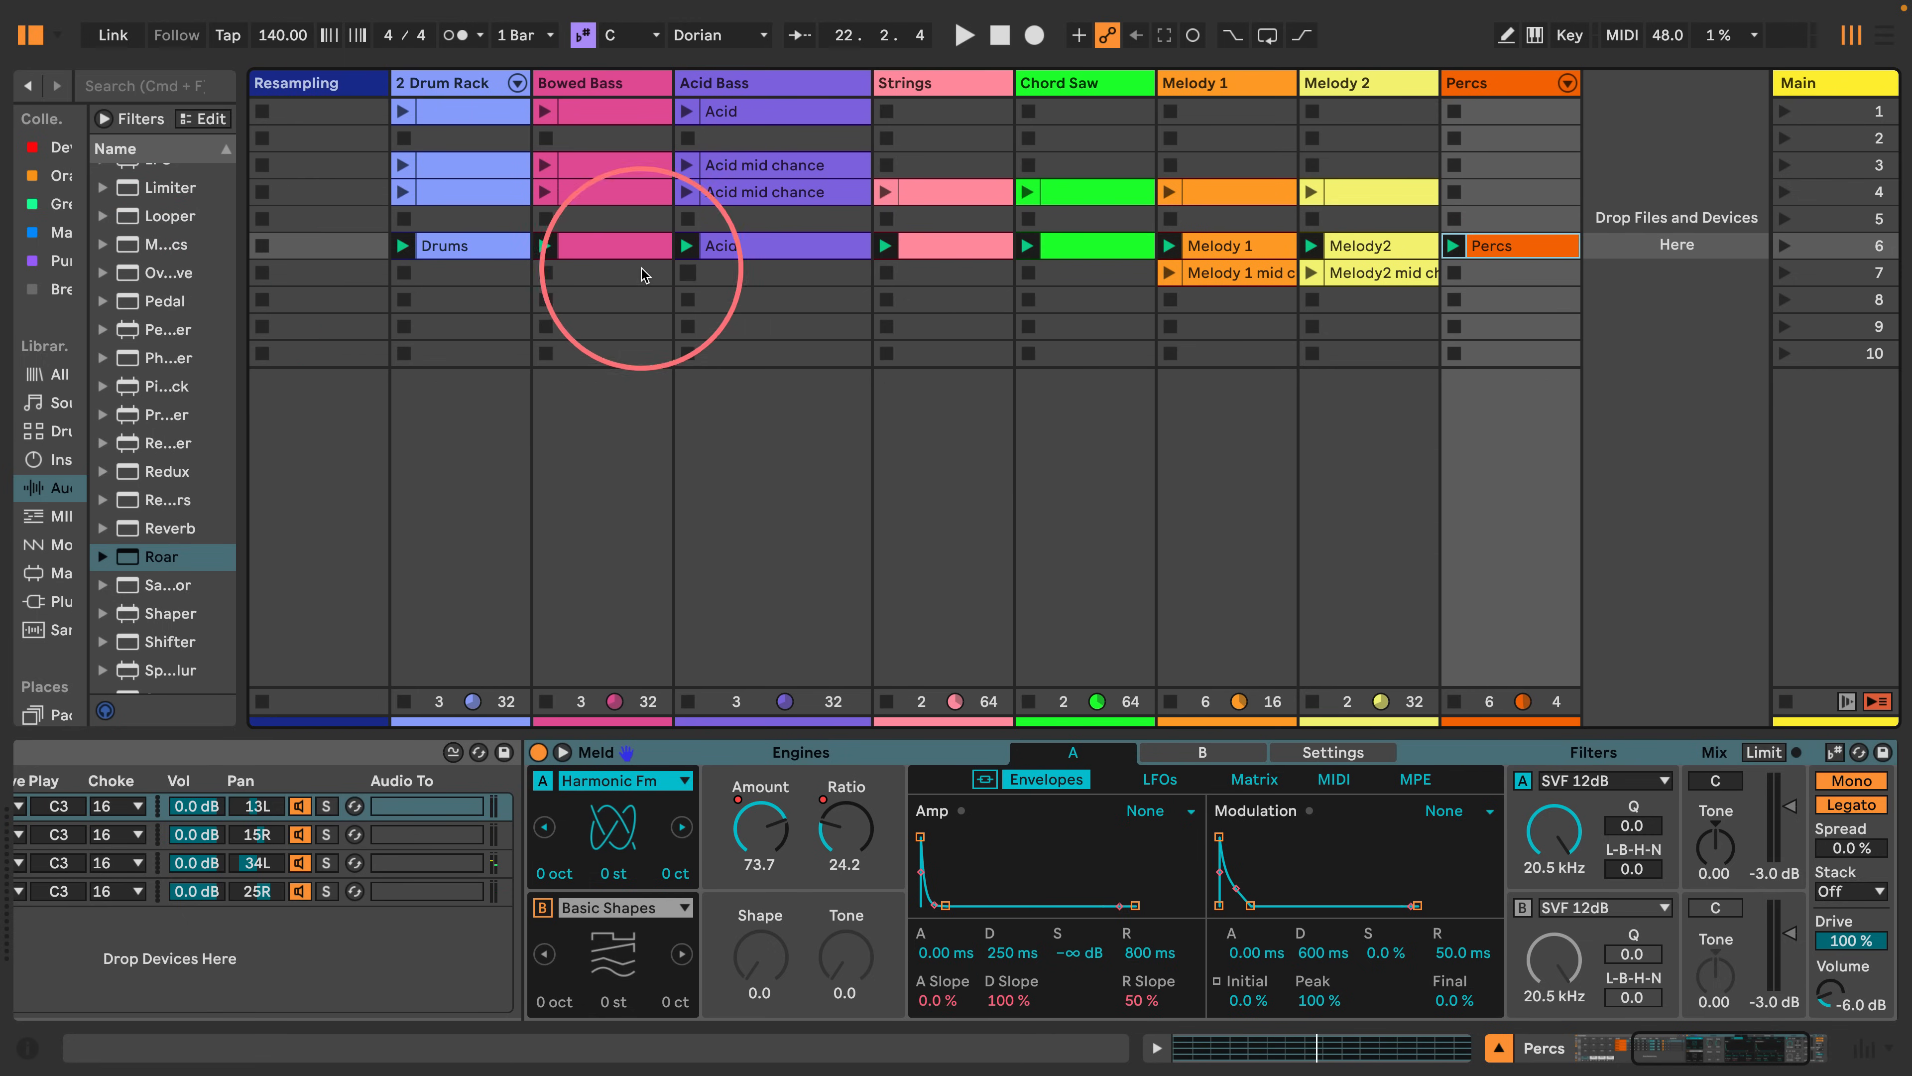
Copy all the scene 6 clips into scene 10 and name that scene Start.
left_click(490, 247)
left_click_drag(488, 249, 472, 357)
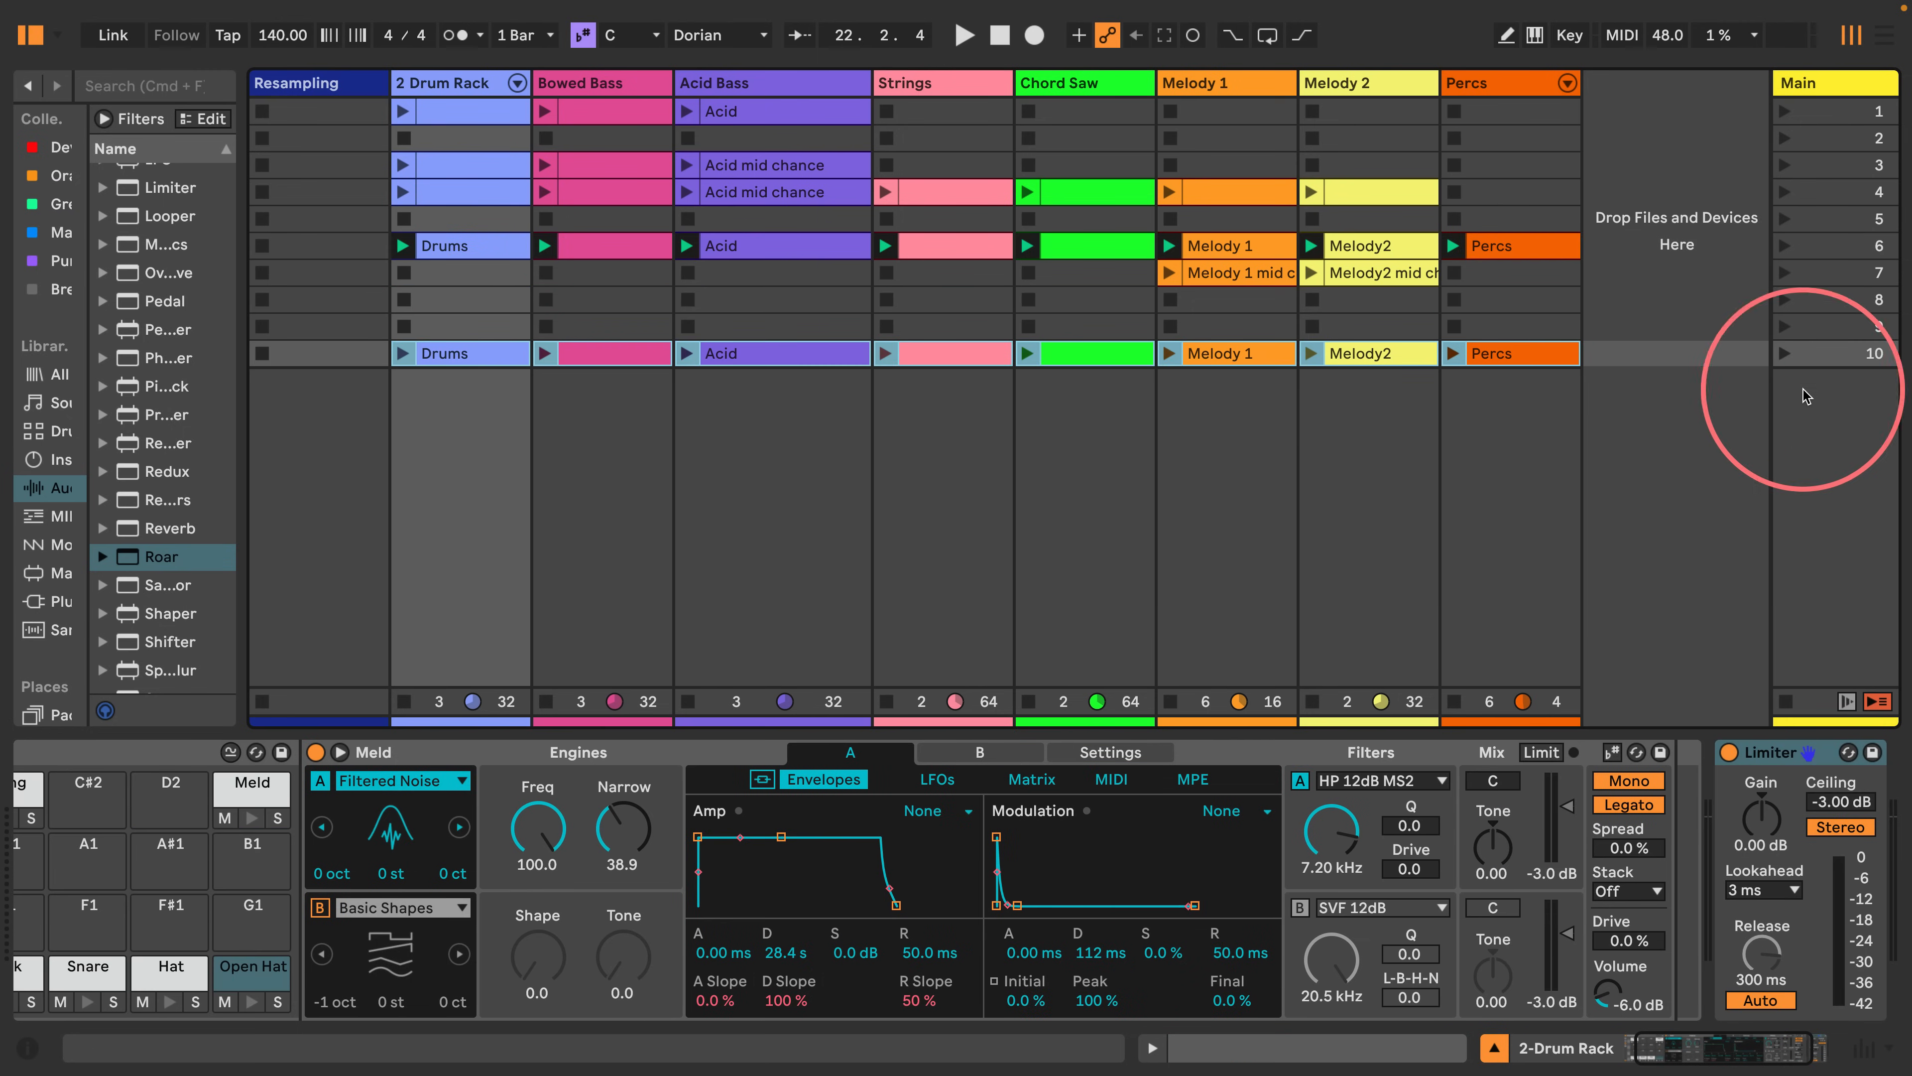
left_click(1837, 367)
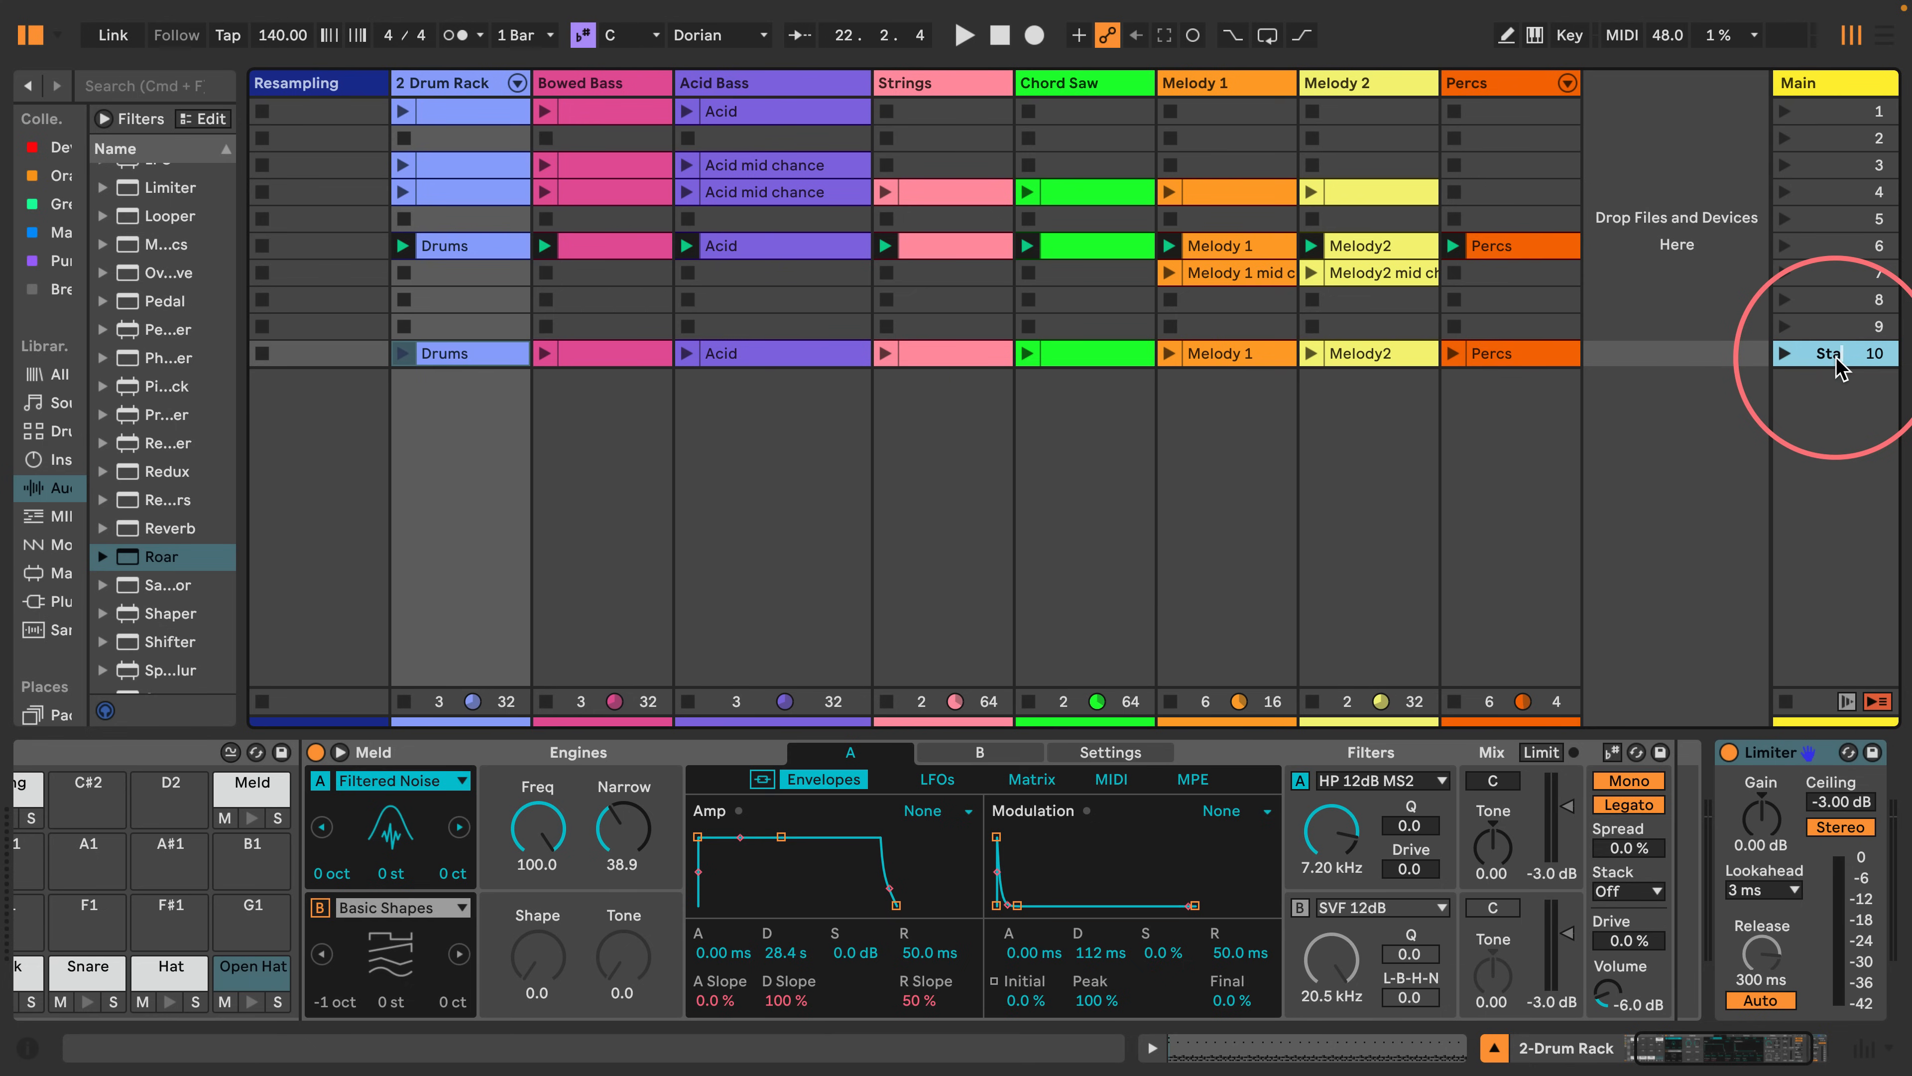
Duplicate the Start scene's clips from Drums to Percs into scene 11.
left_click(1513, 353)
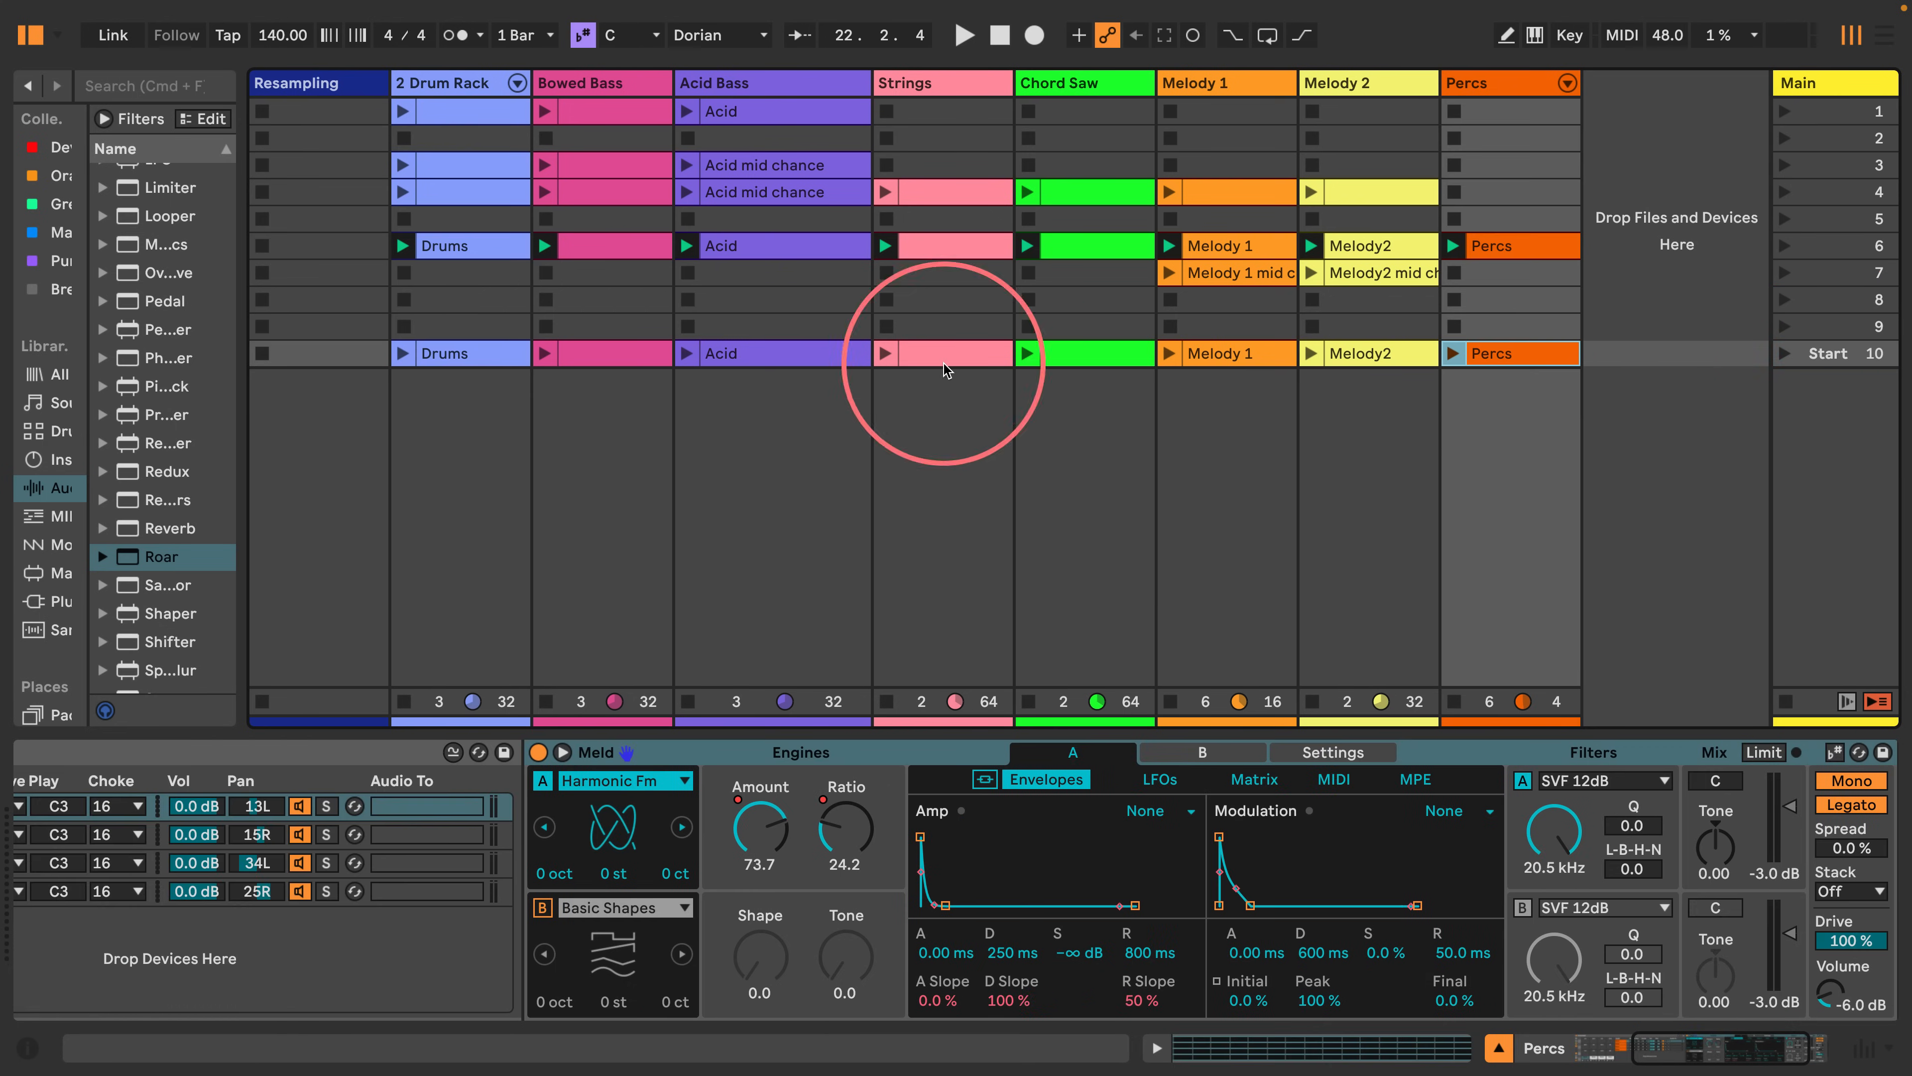
left_click(459, 354)
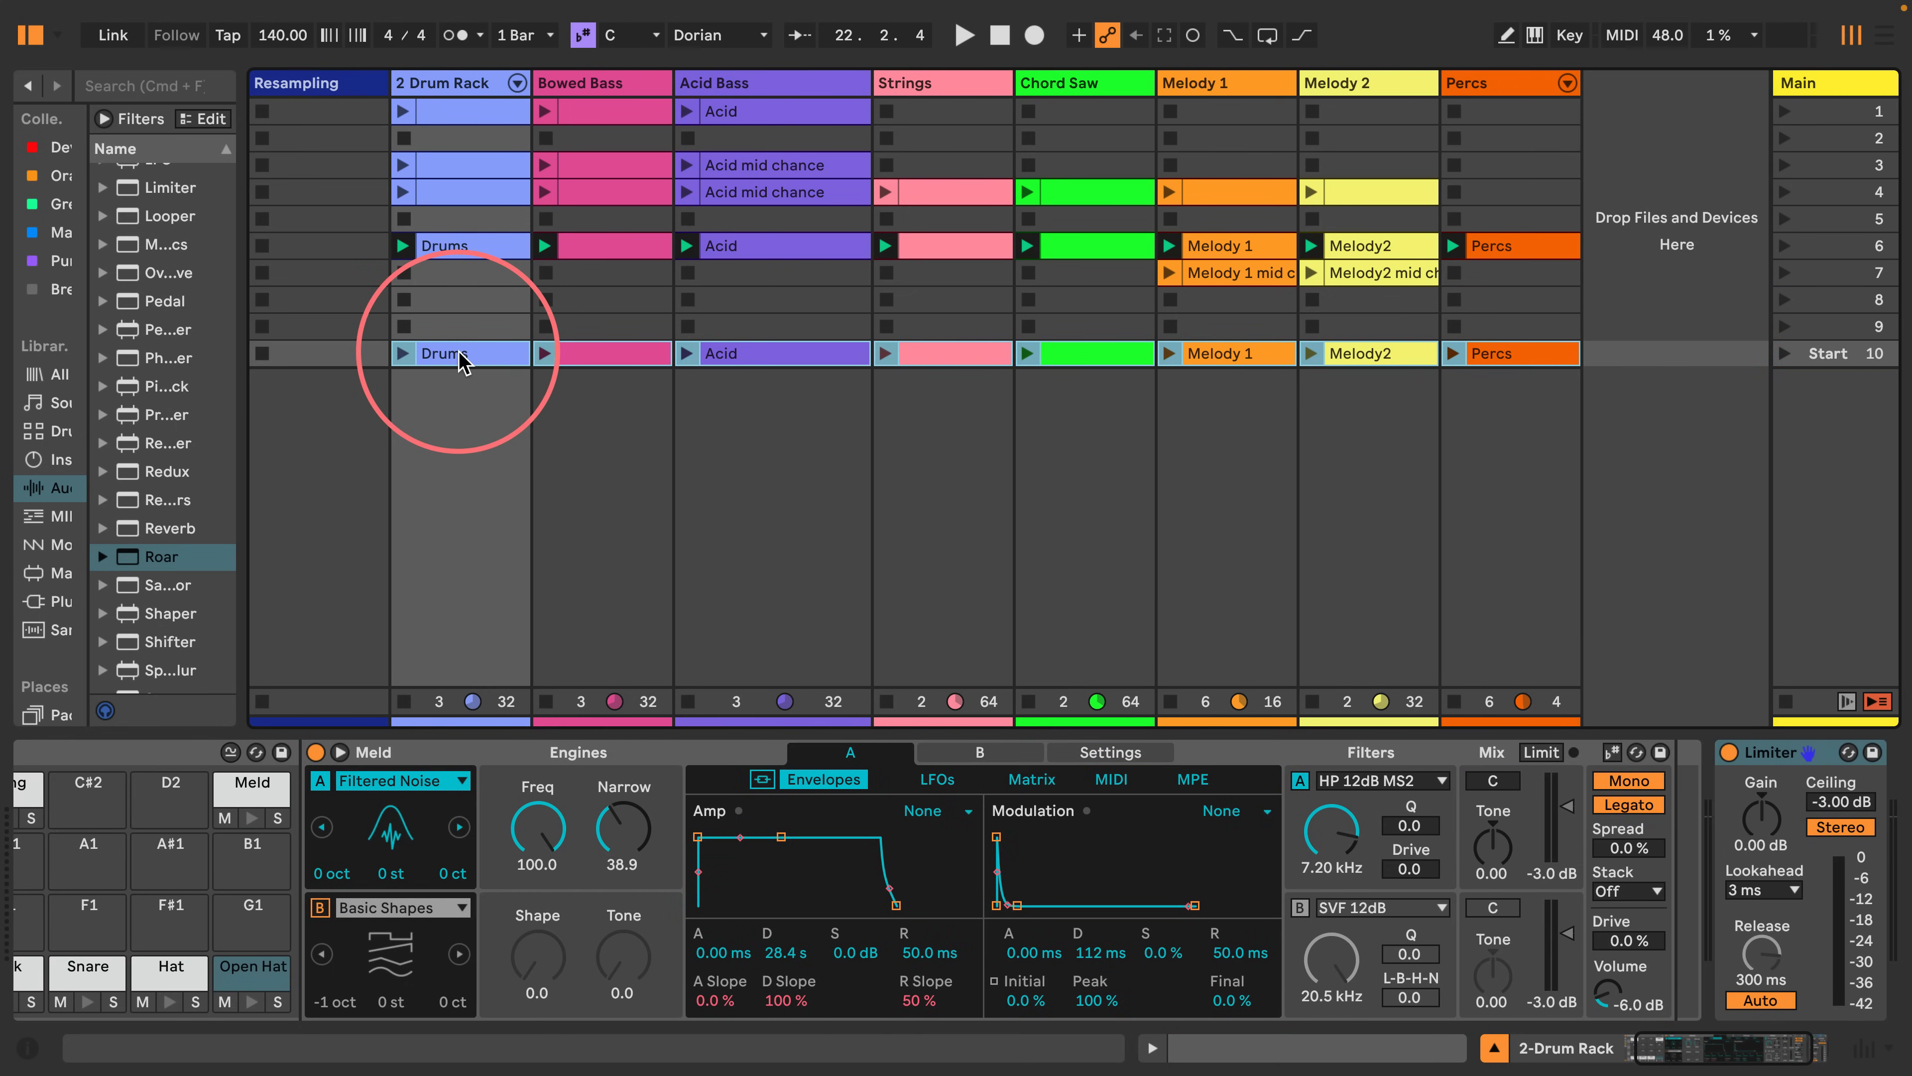
key("super+d")
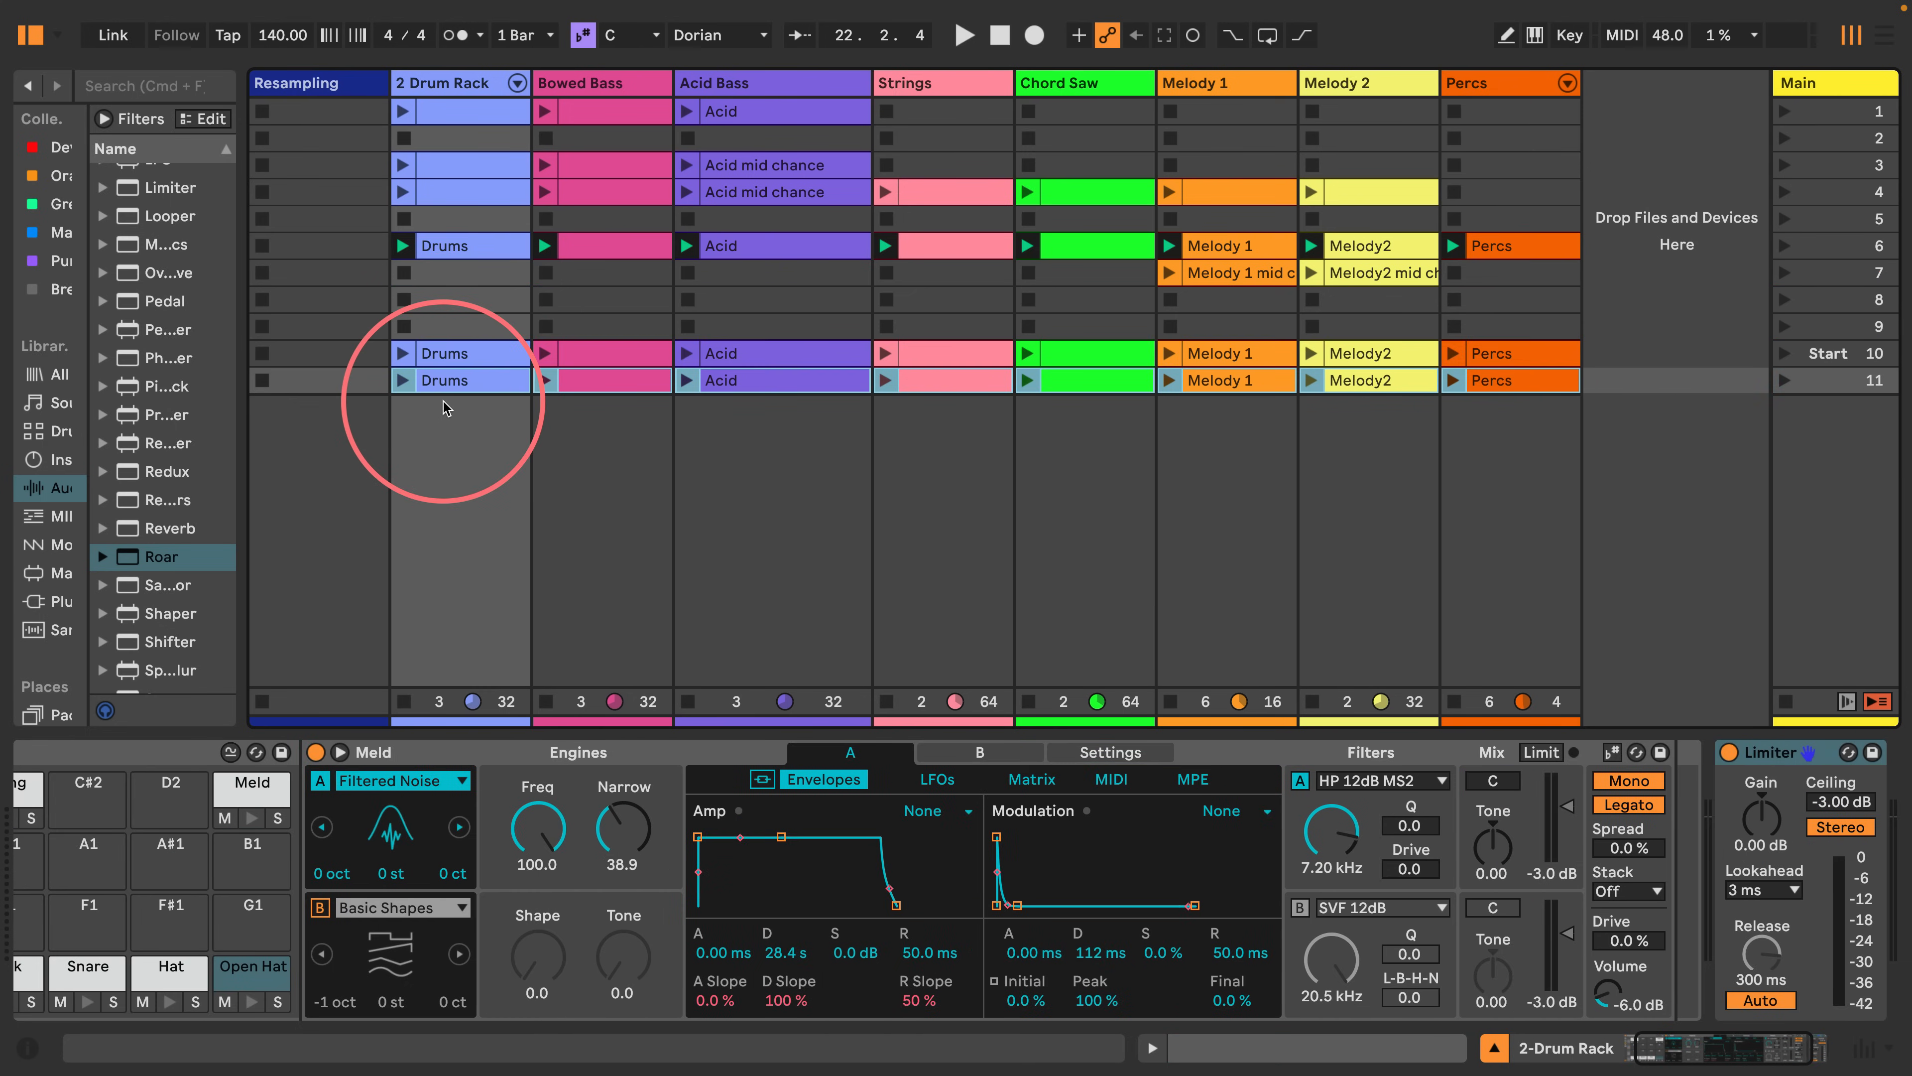
Enable Follow Action for all the clips in scenes 10 and 11 together.
left_click(1515, 380)
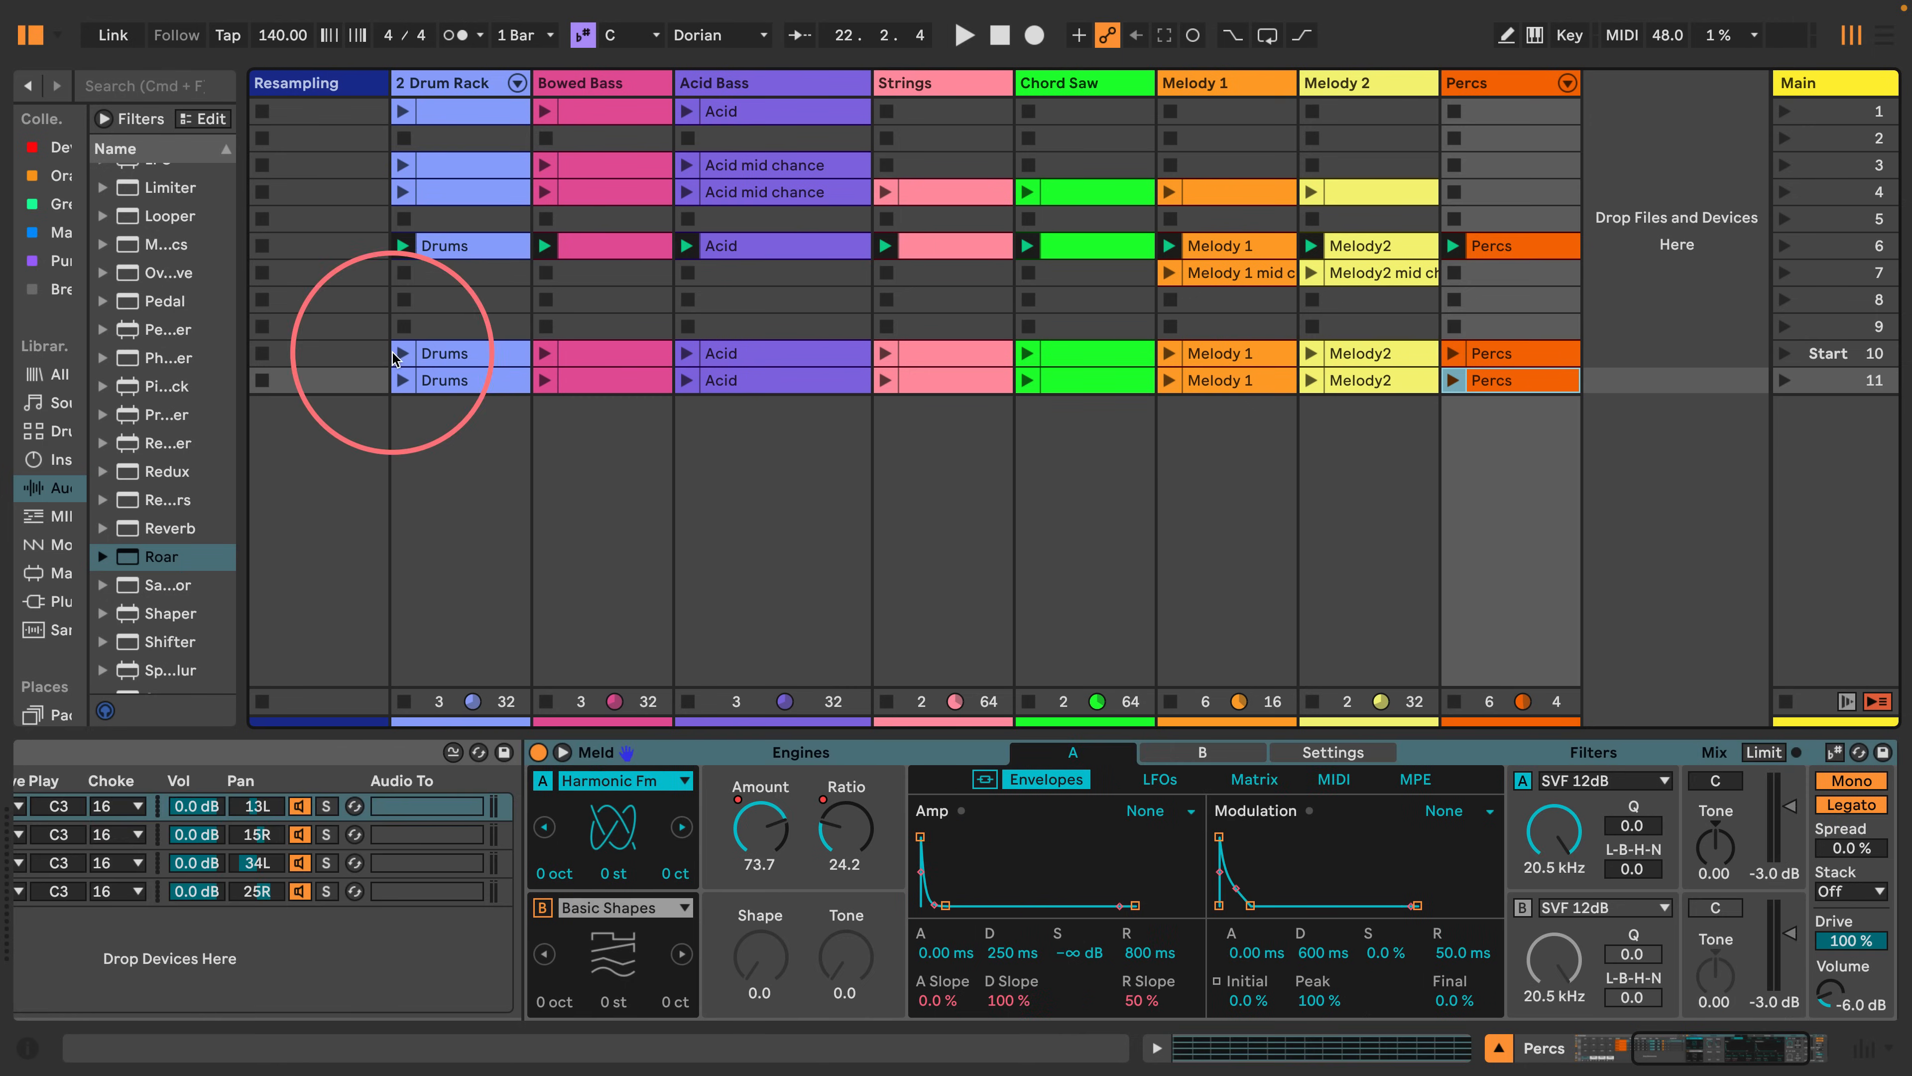
left_click(463, 356, "shift")
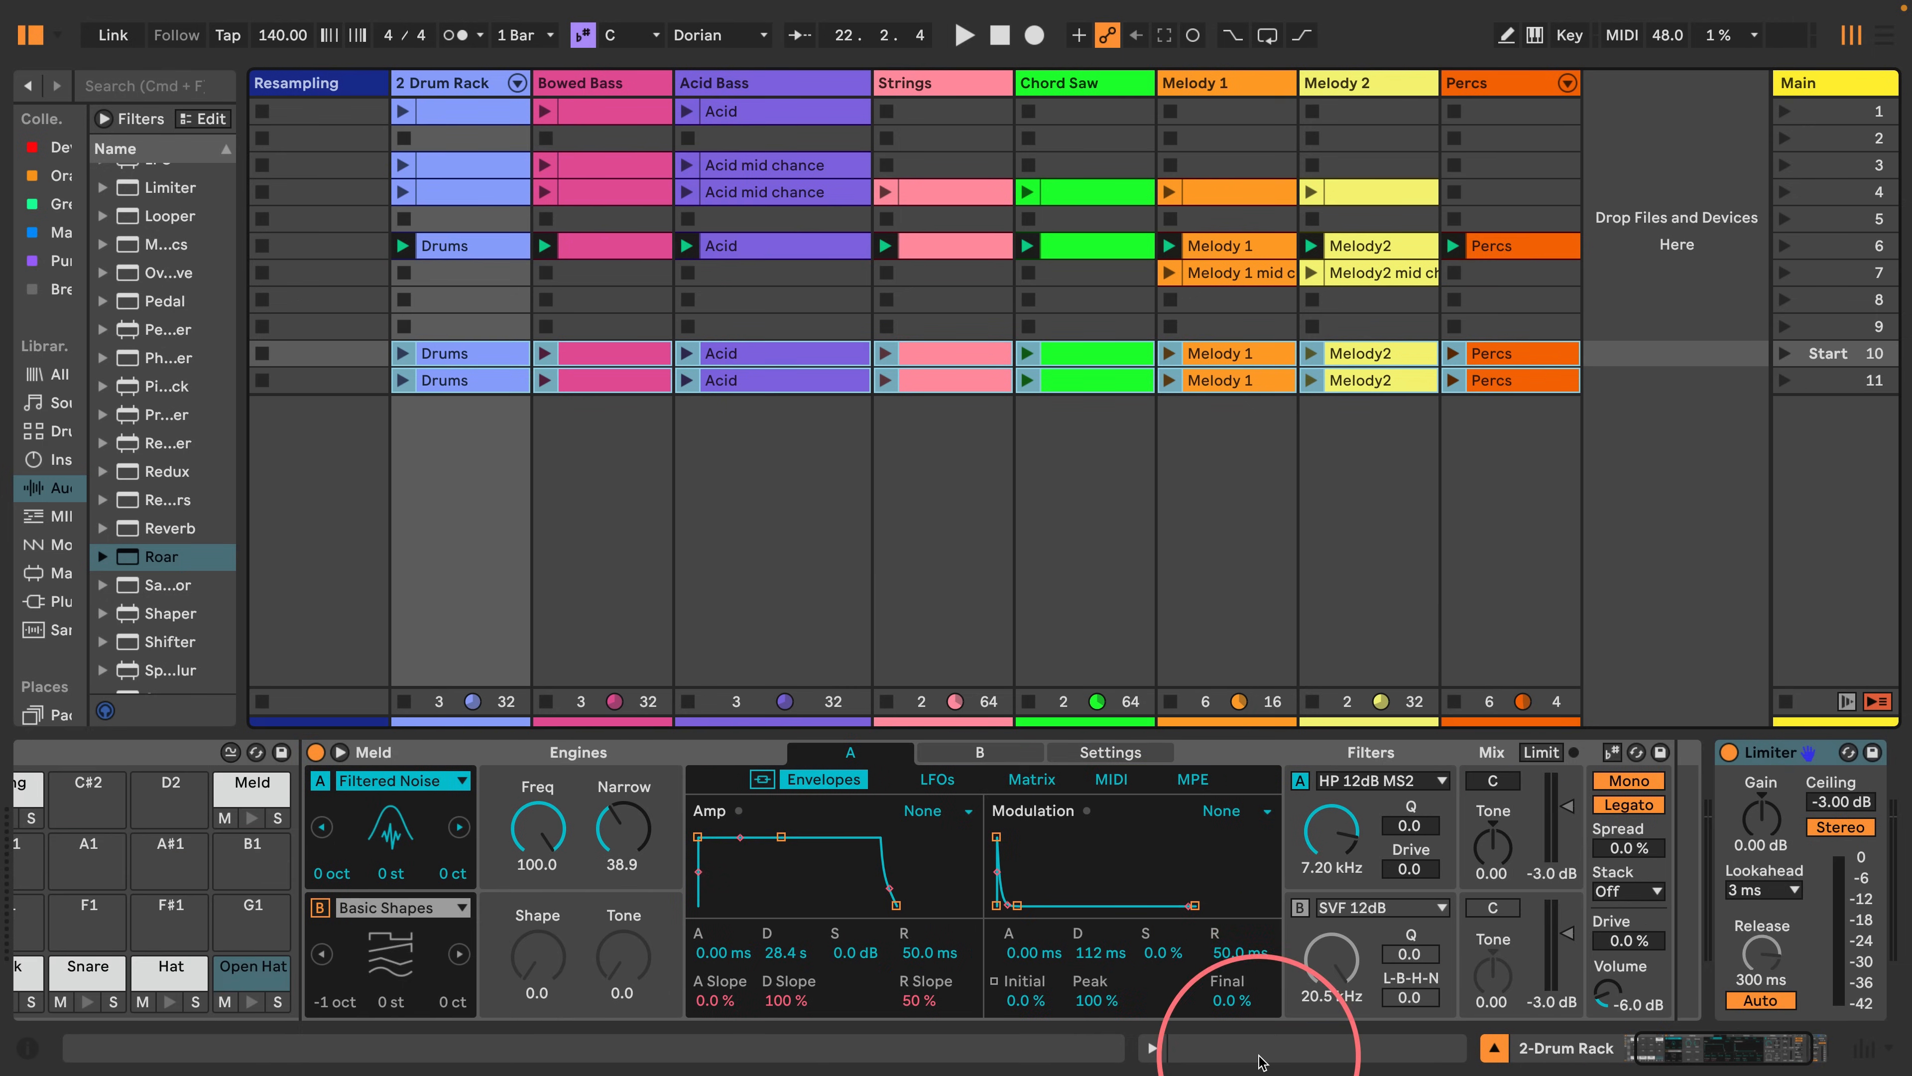
left_click(1234, 1061)
left_click(161, 612)
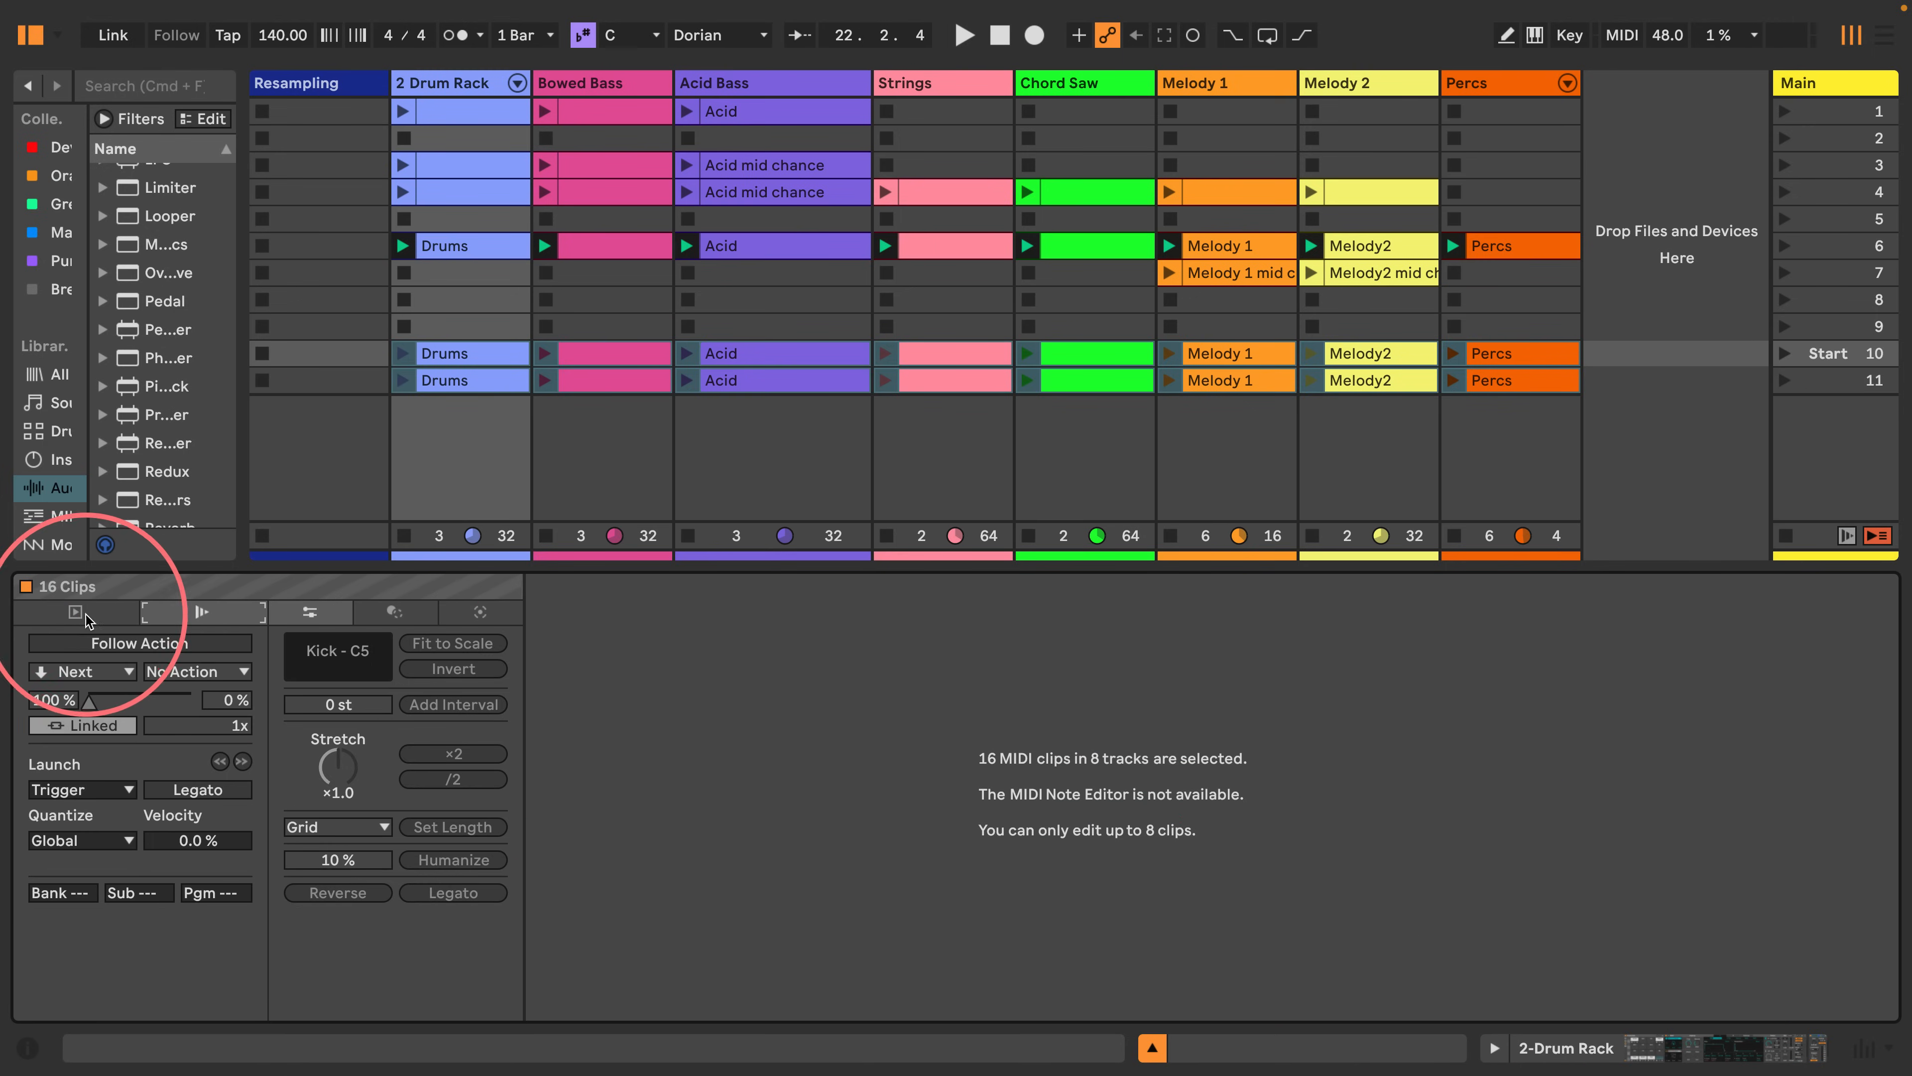
left_click(117, 644)
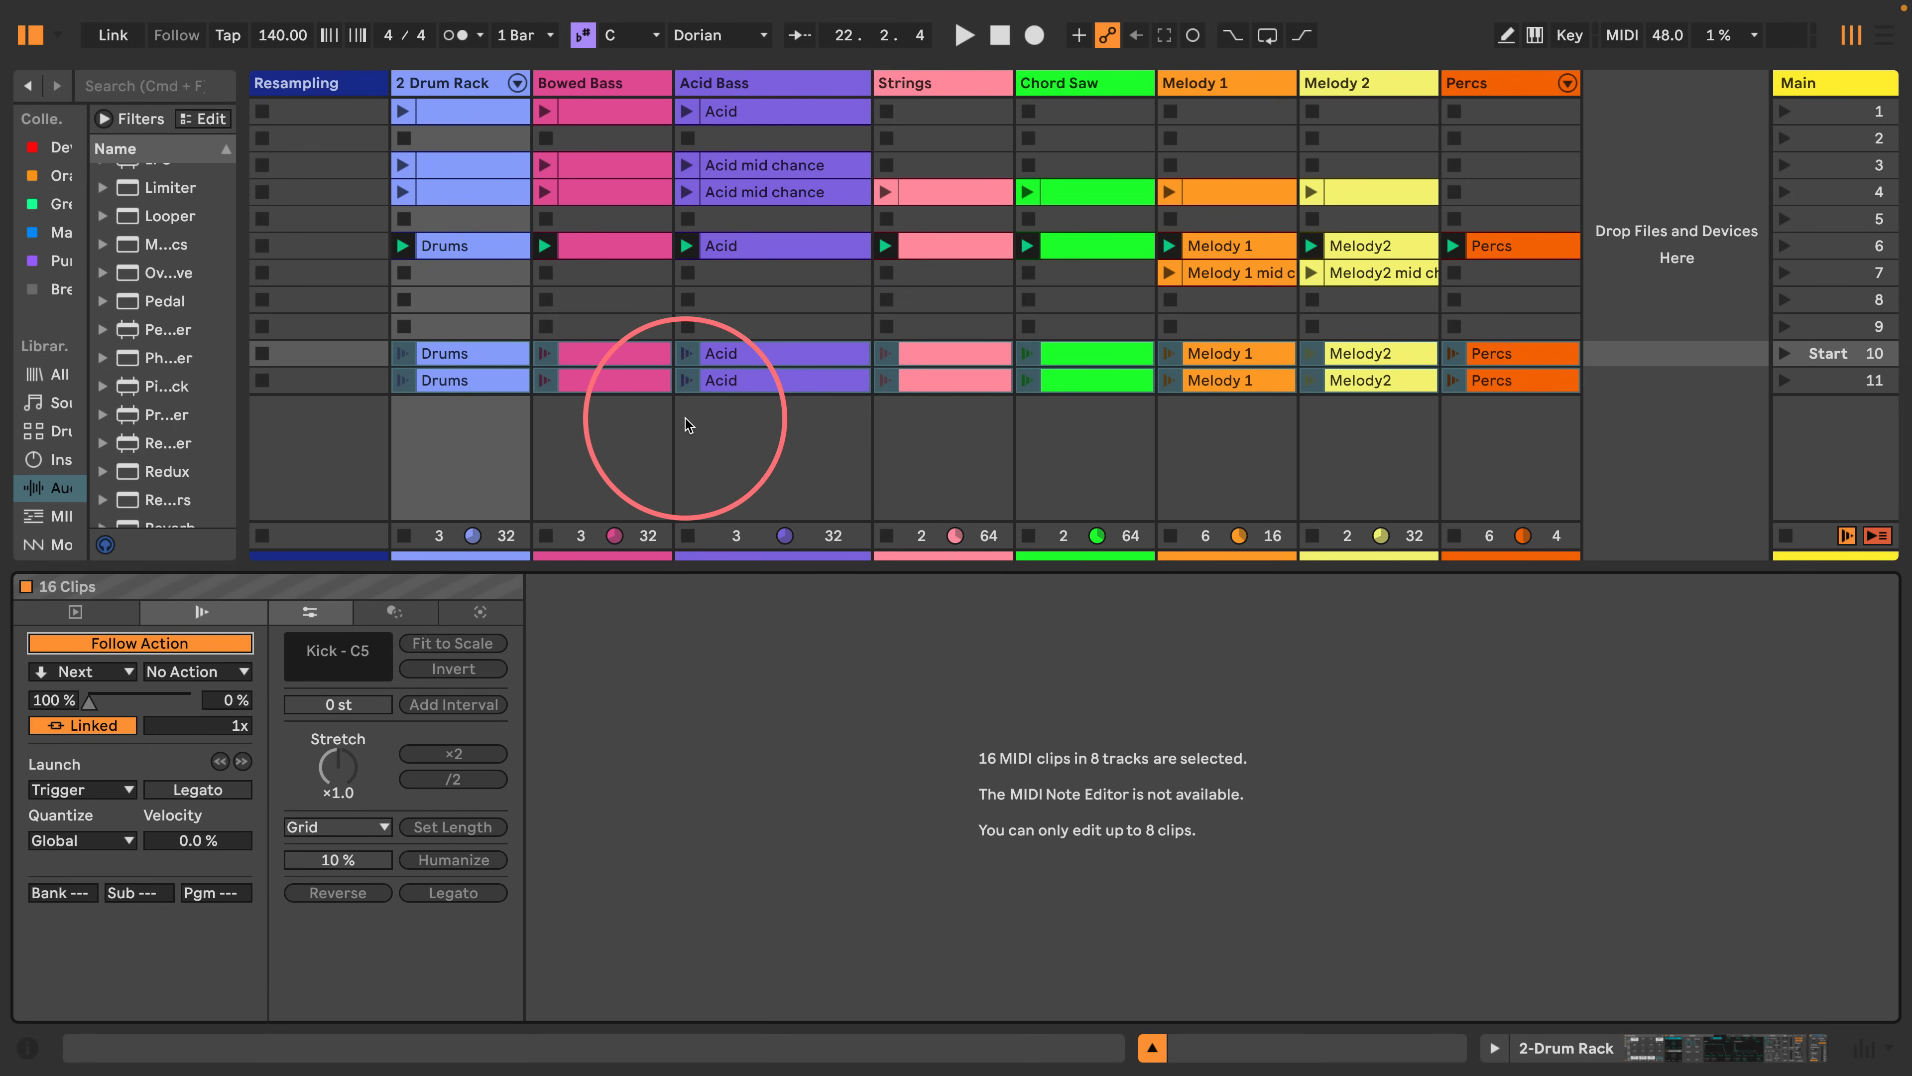
Set the follow action of all the clips in scenes 10 and 11 to Other.
left_click(1480, 385, "shift")
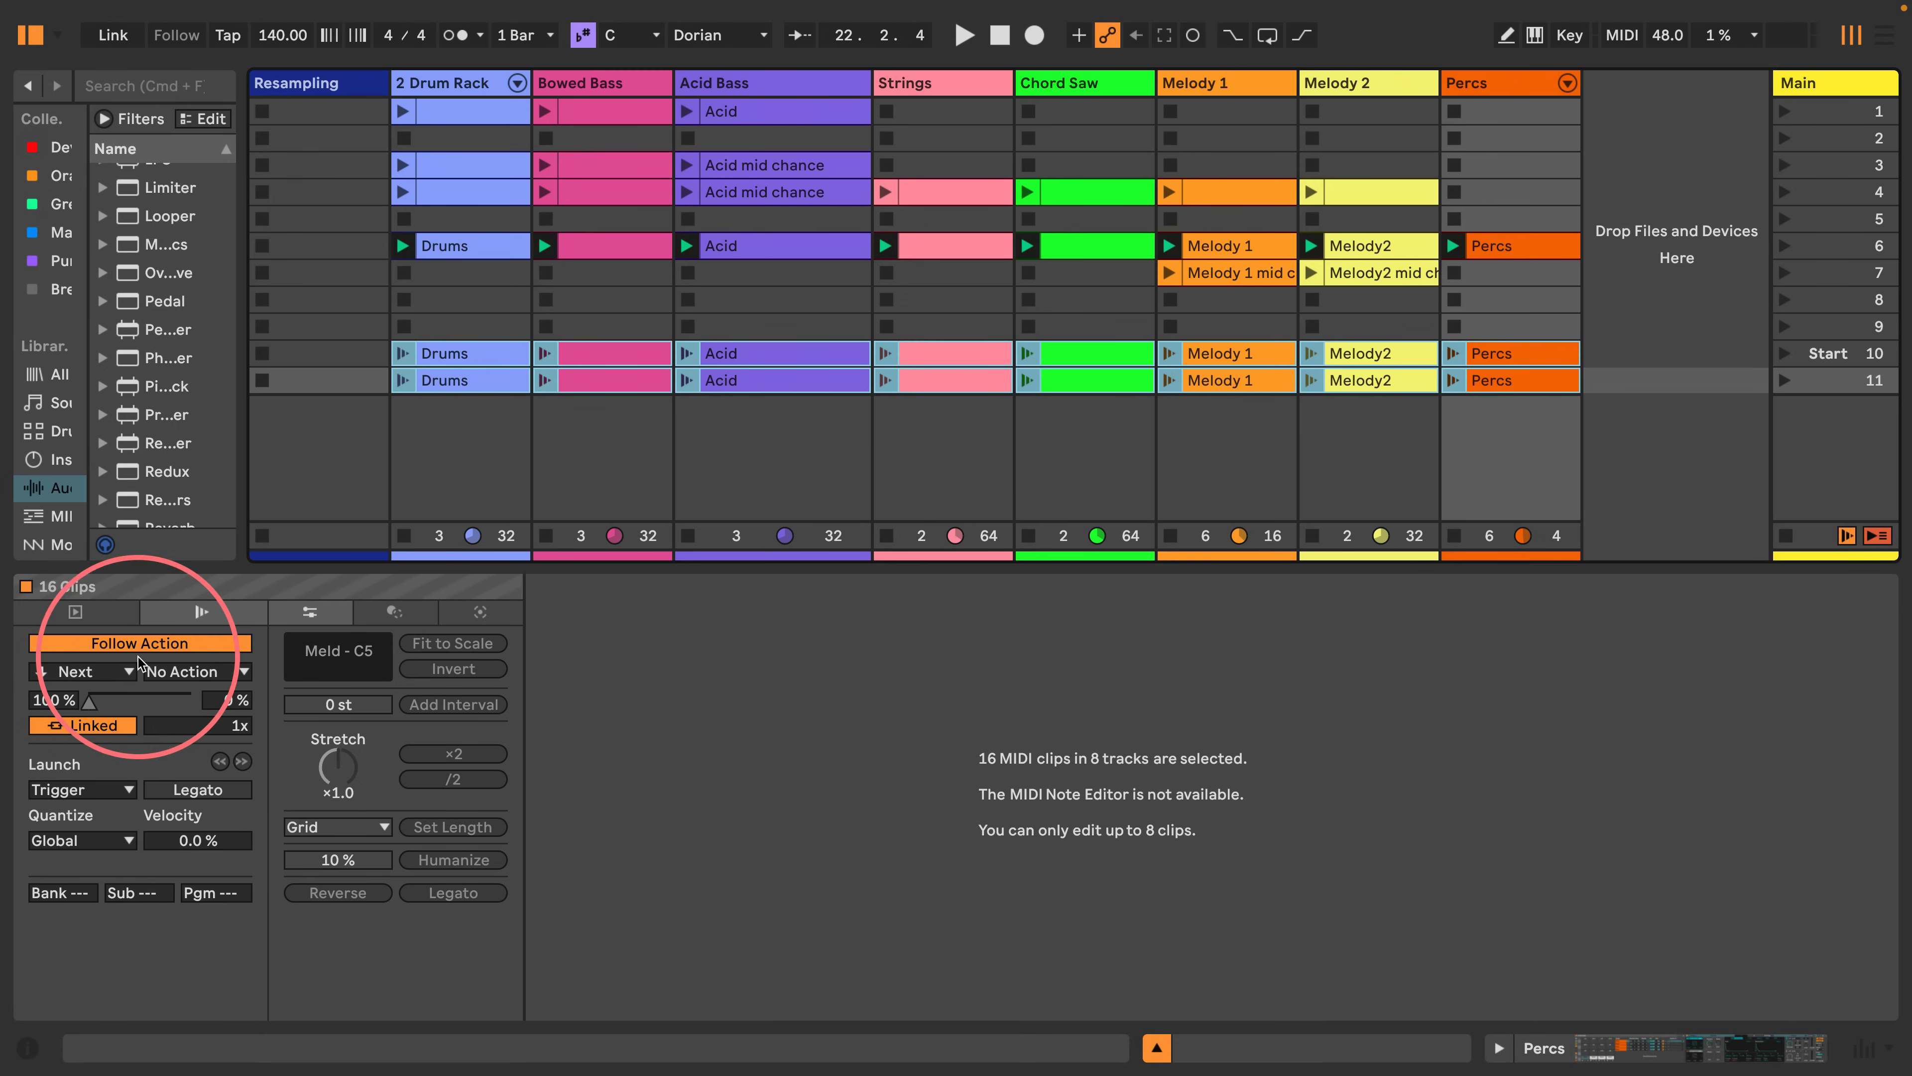
left_click(106, 671)
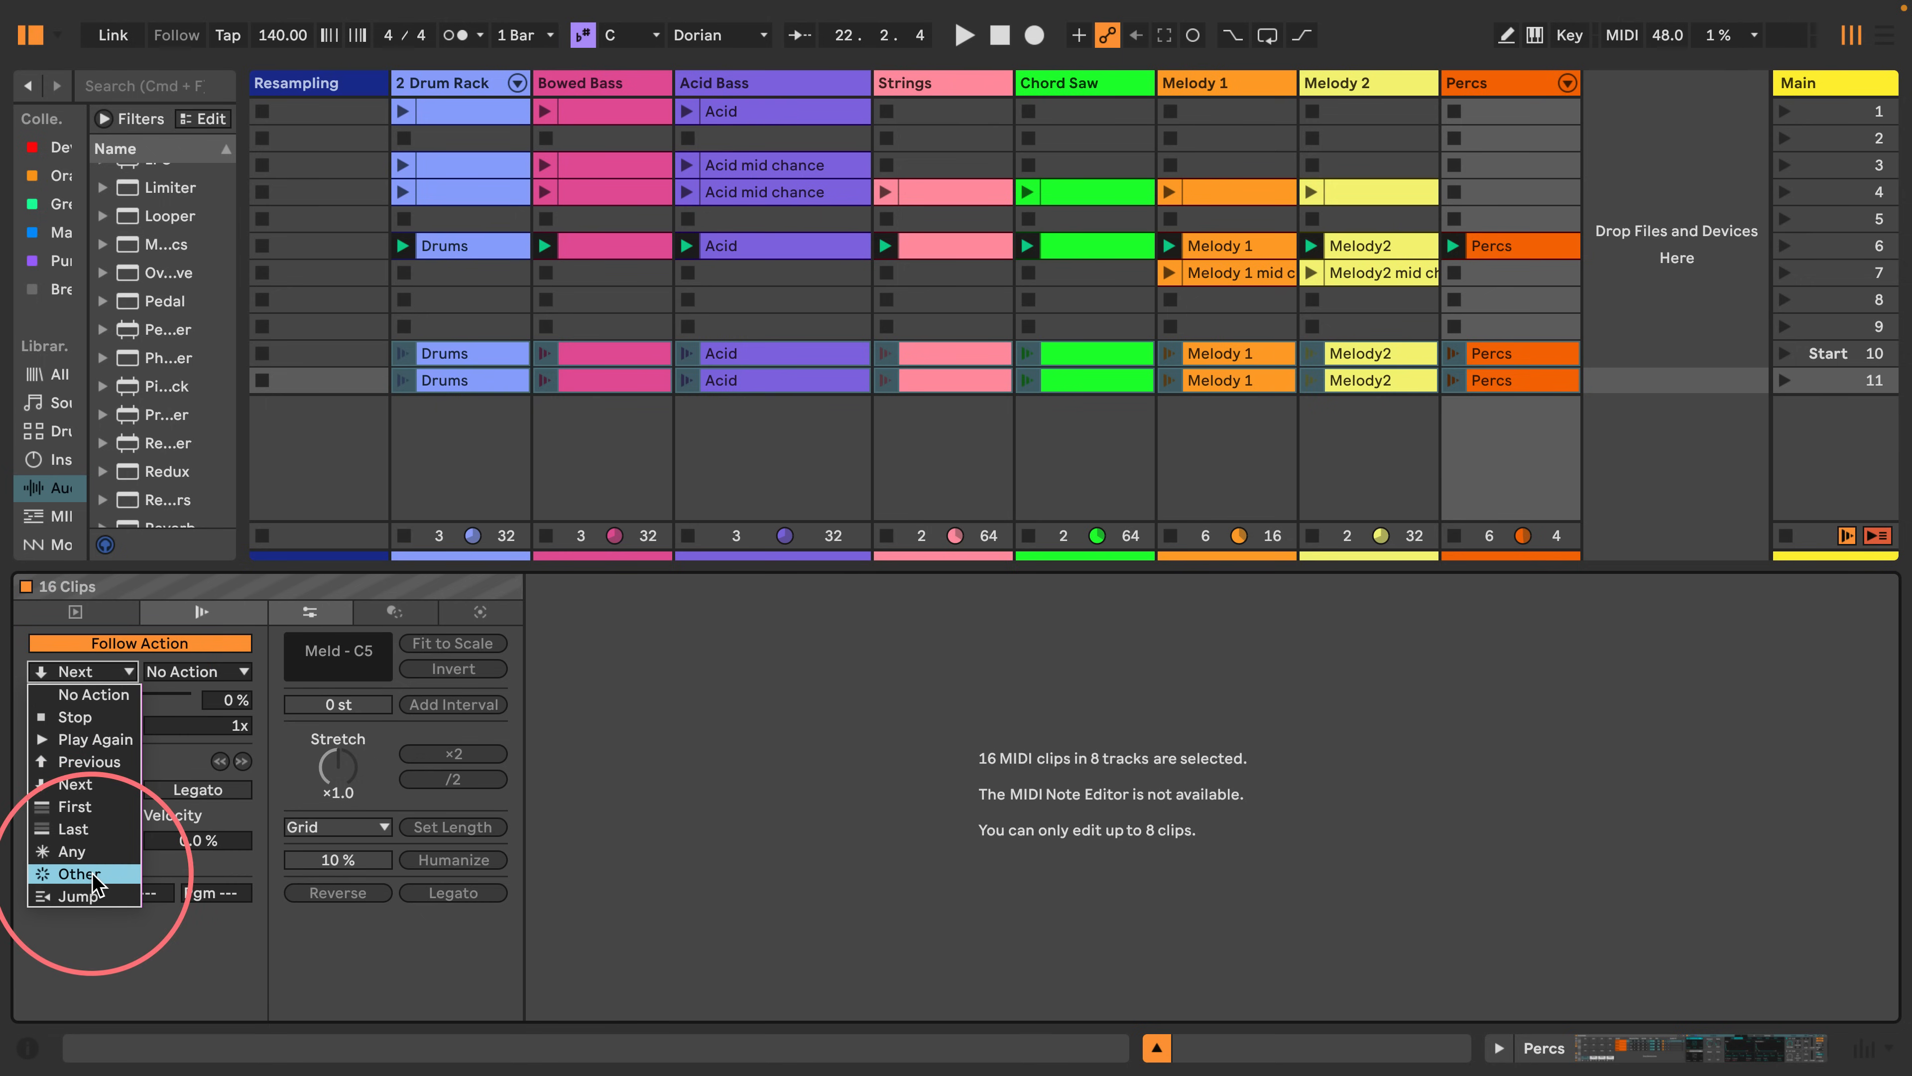
left_click(79, 874)
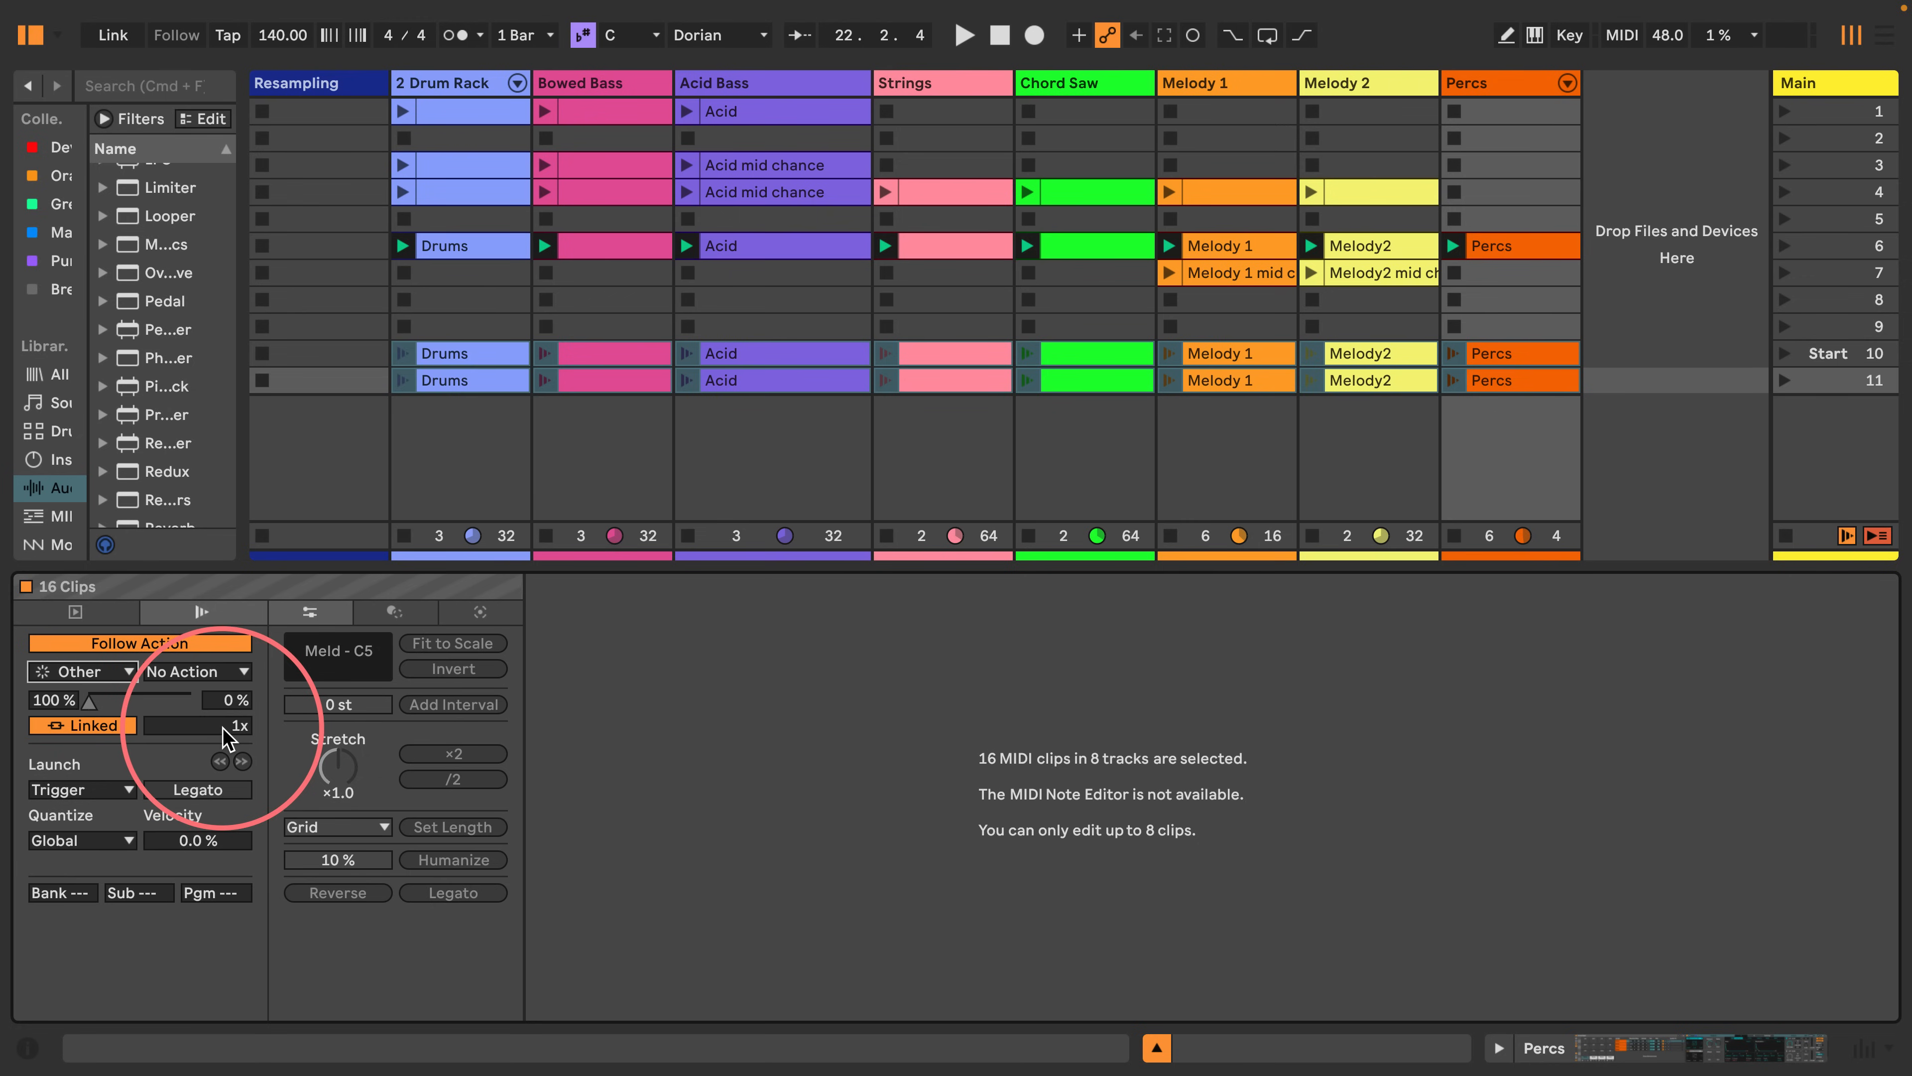
left_click(768, 360)
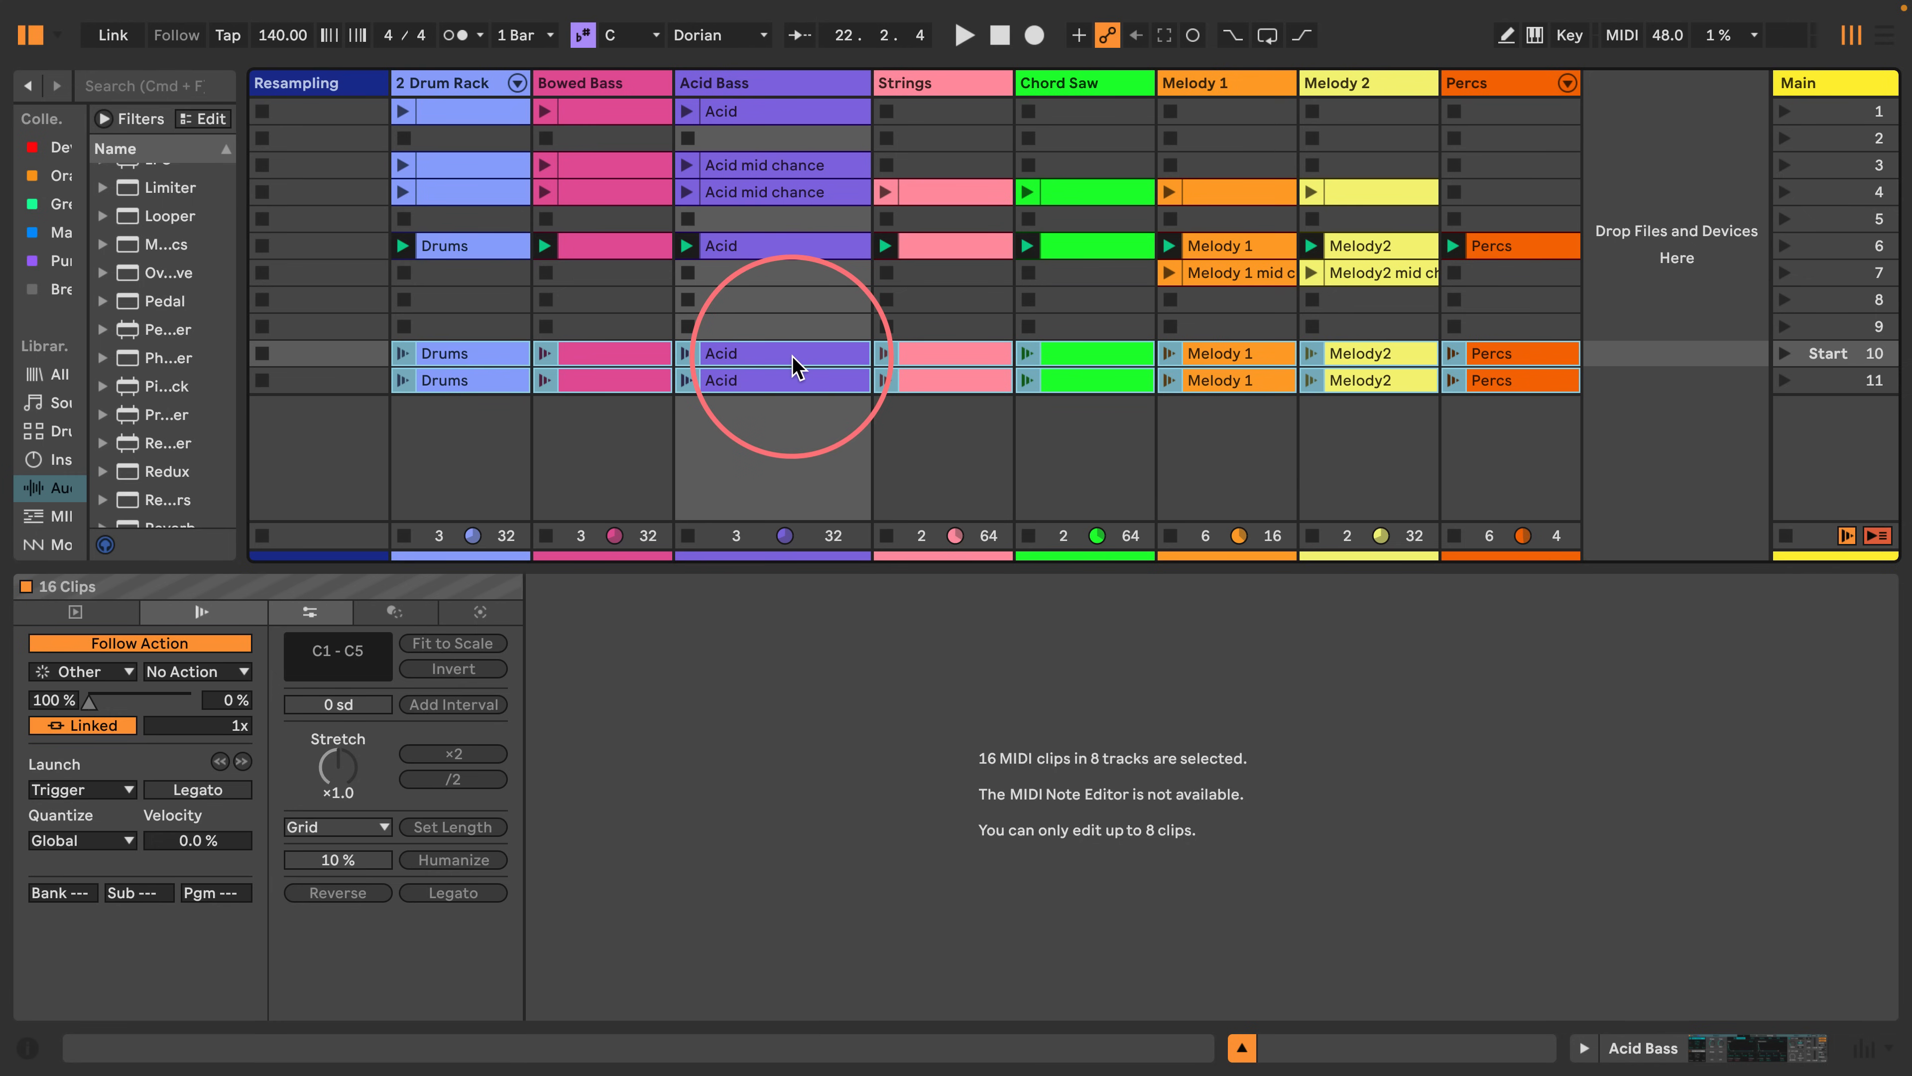
left_click(1476, 353)
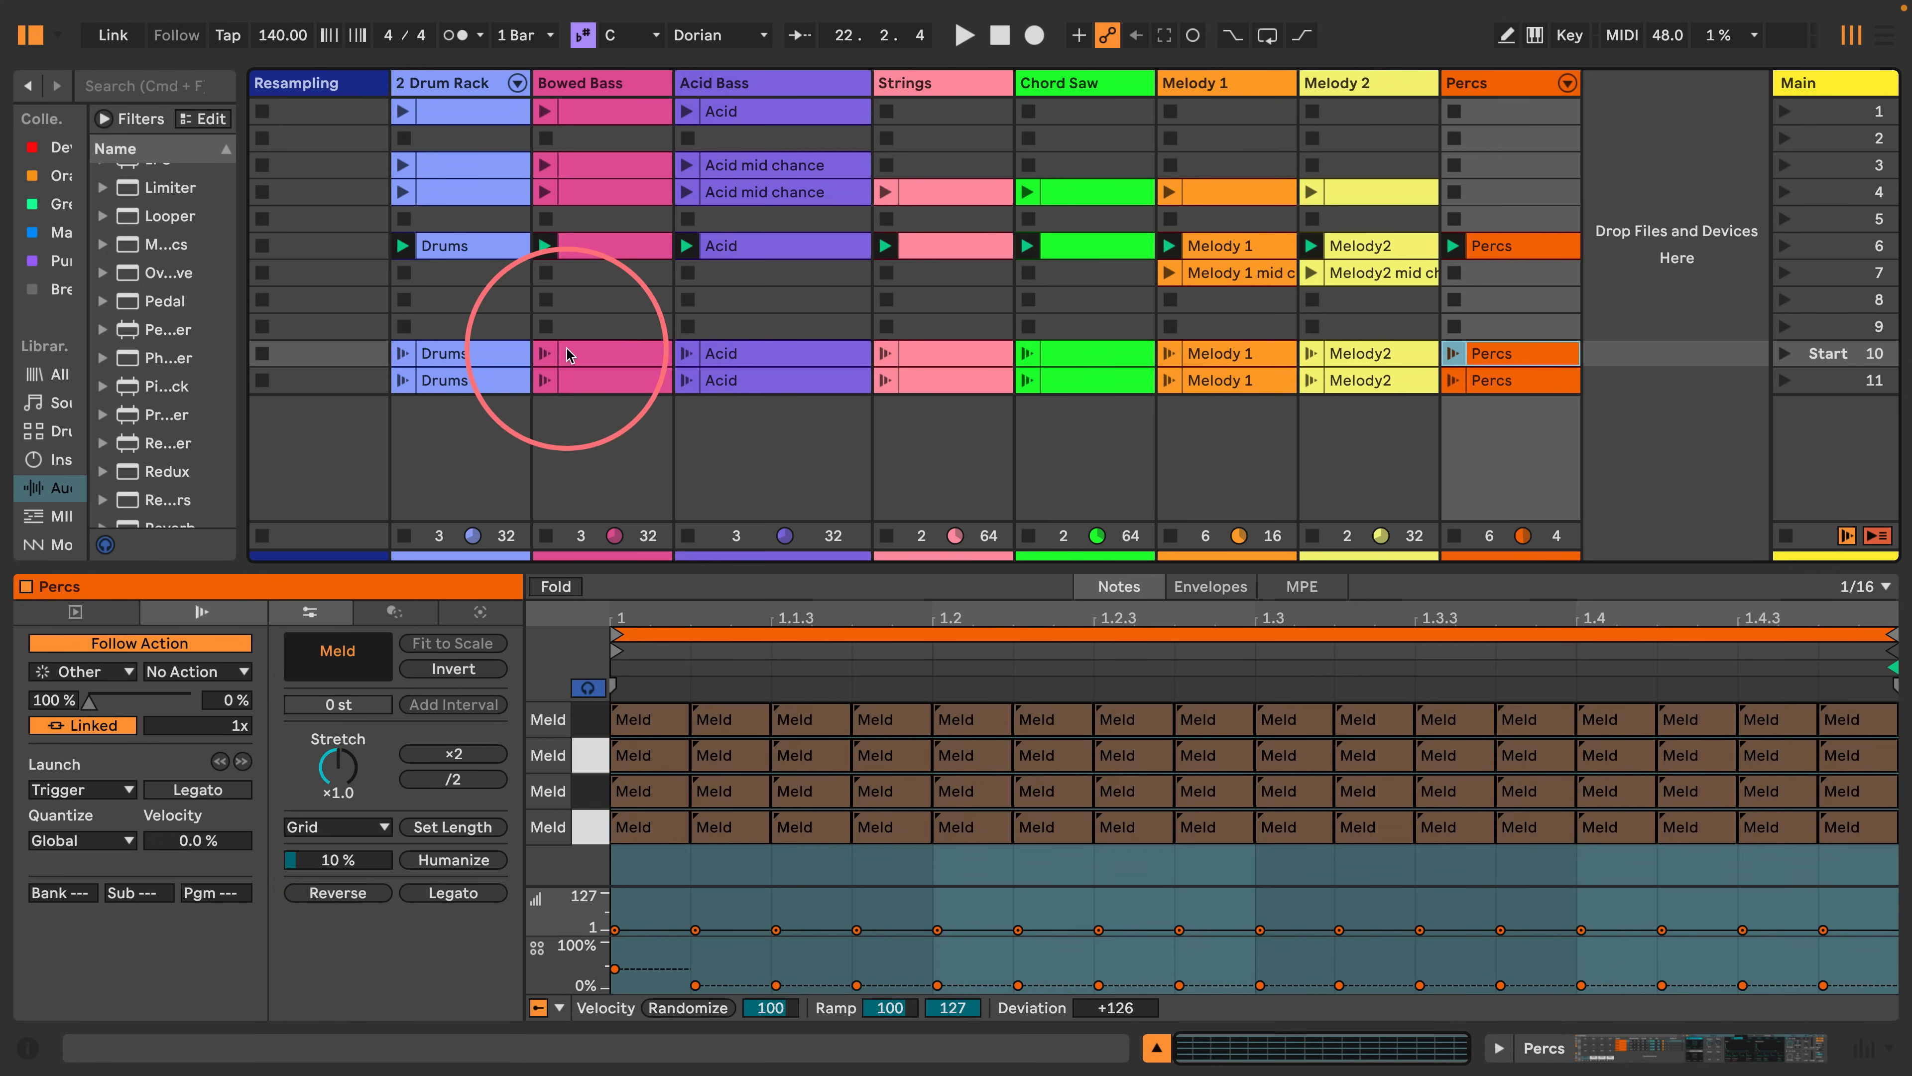
left_click(468, 354)
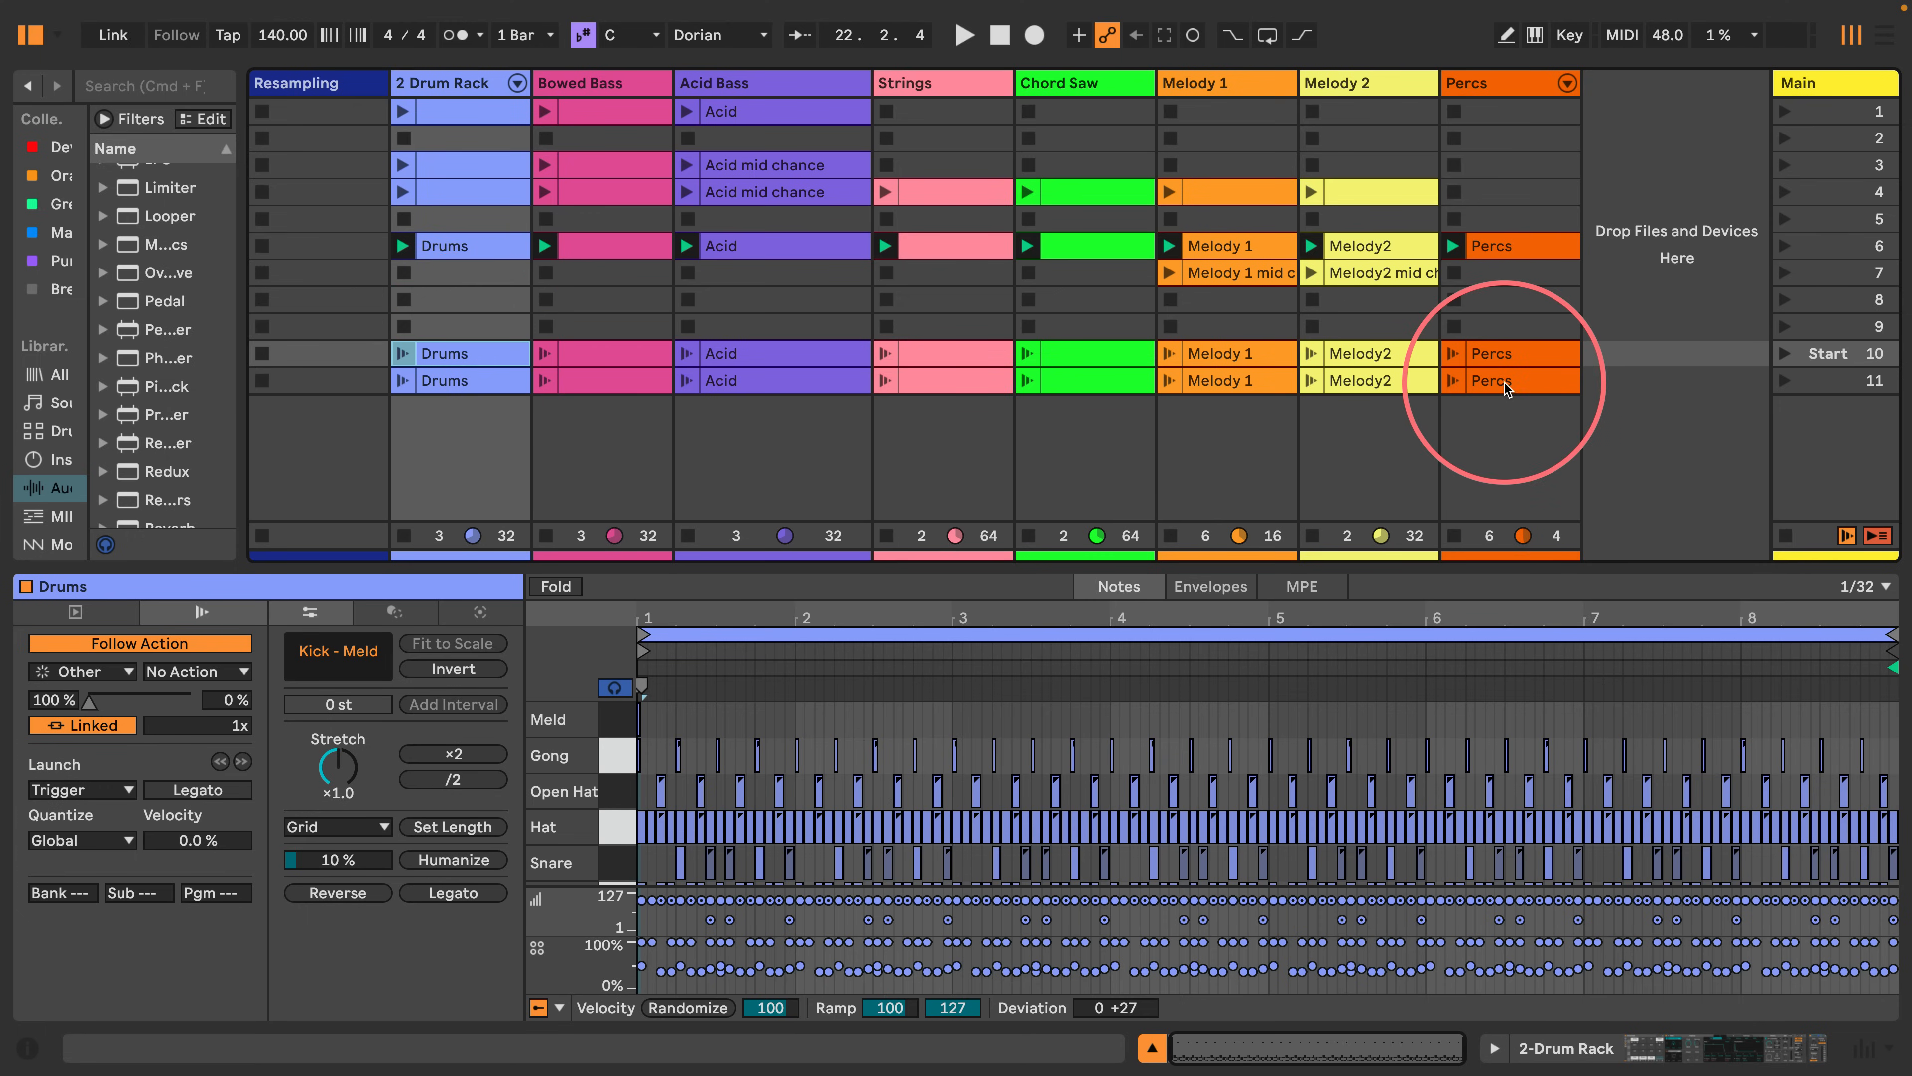
Delete all the notes from the eight scene 11 clips, Drums to Percs, in one multi-clip edit.
left_click(1487, 381)
left_click(459, 380, "shift")
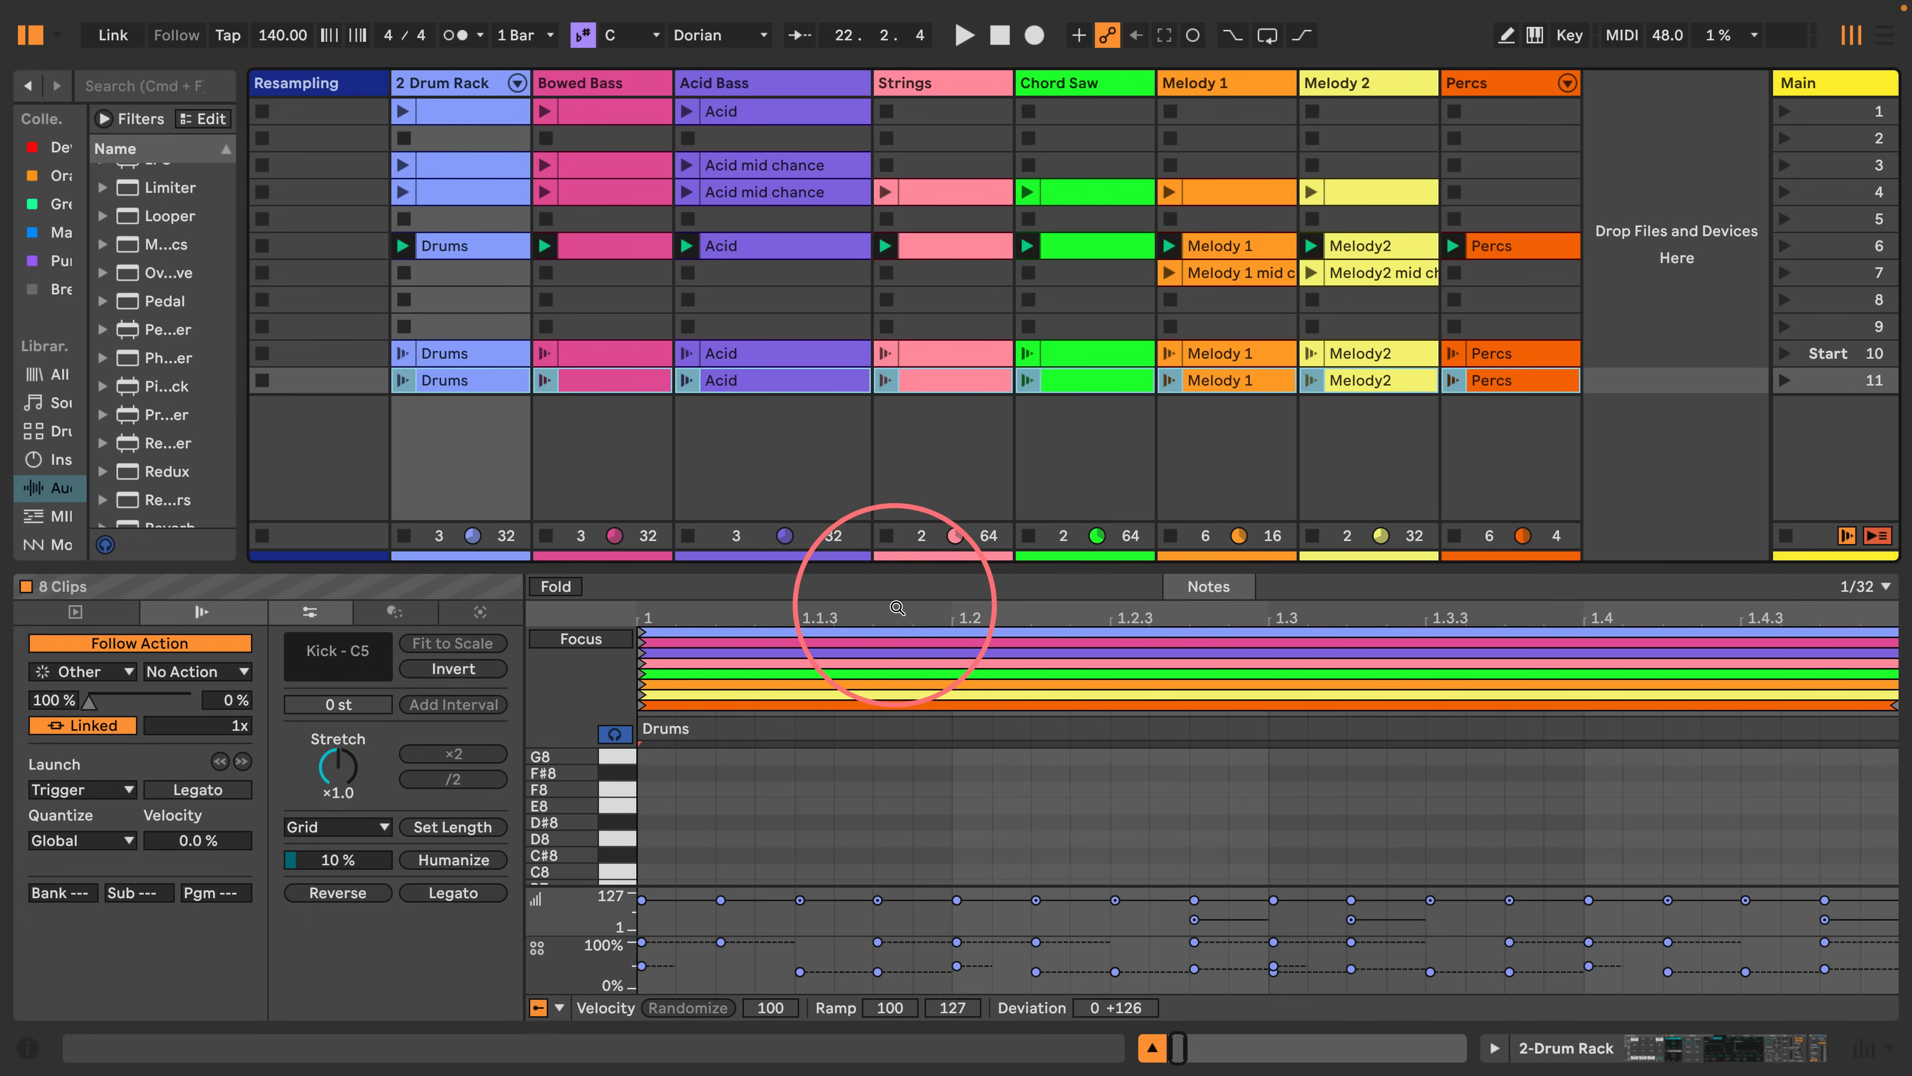
scroll(841, 849, "down", 10)
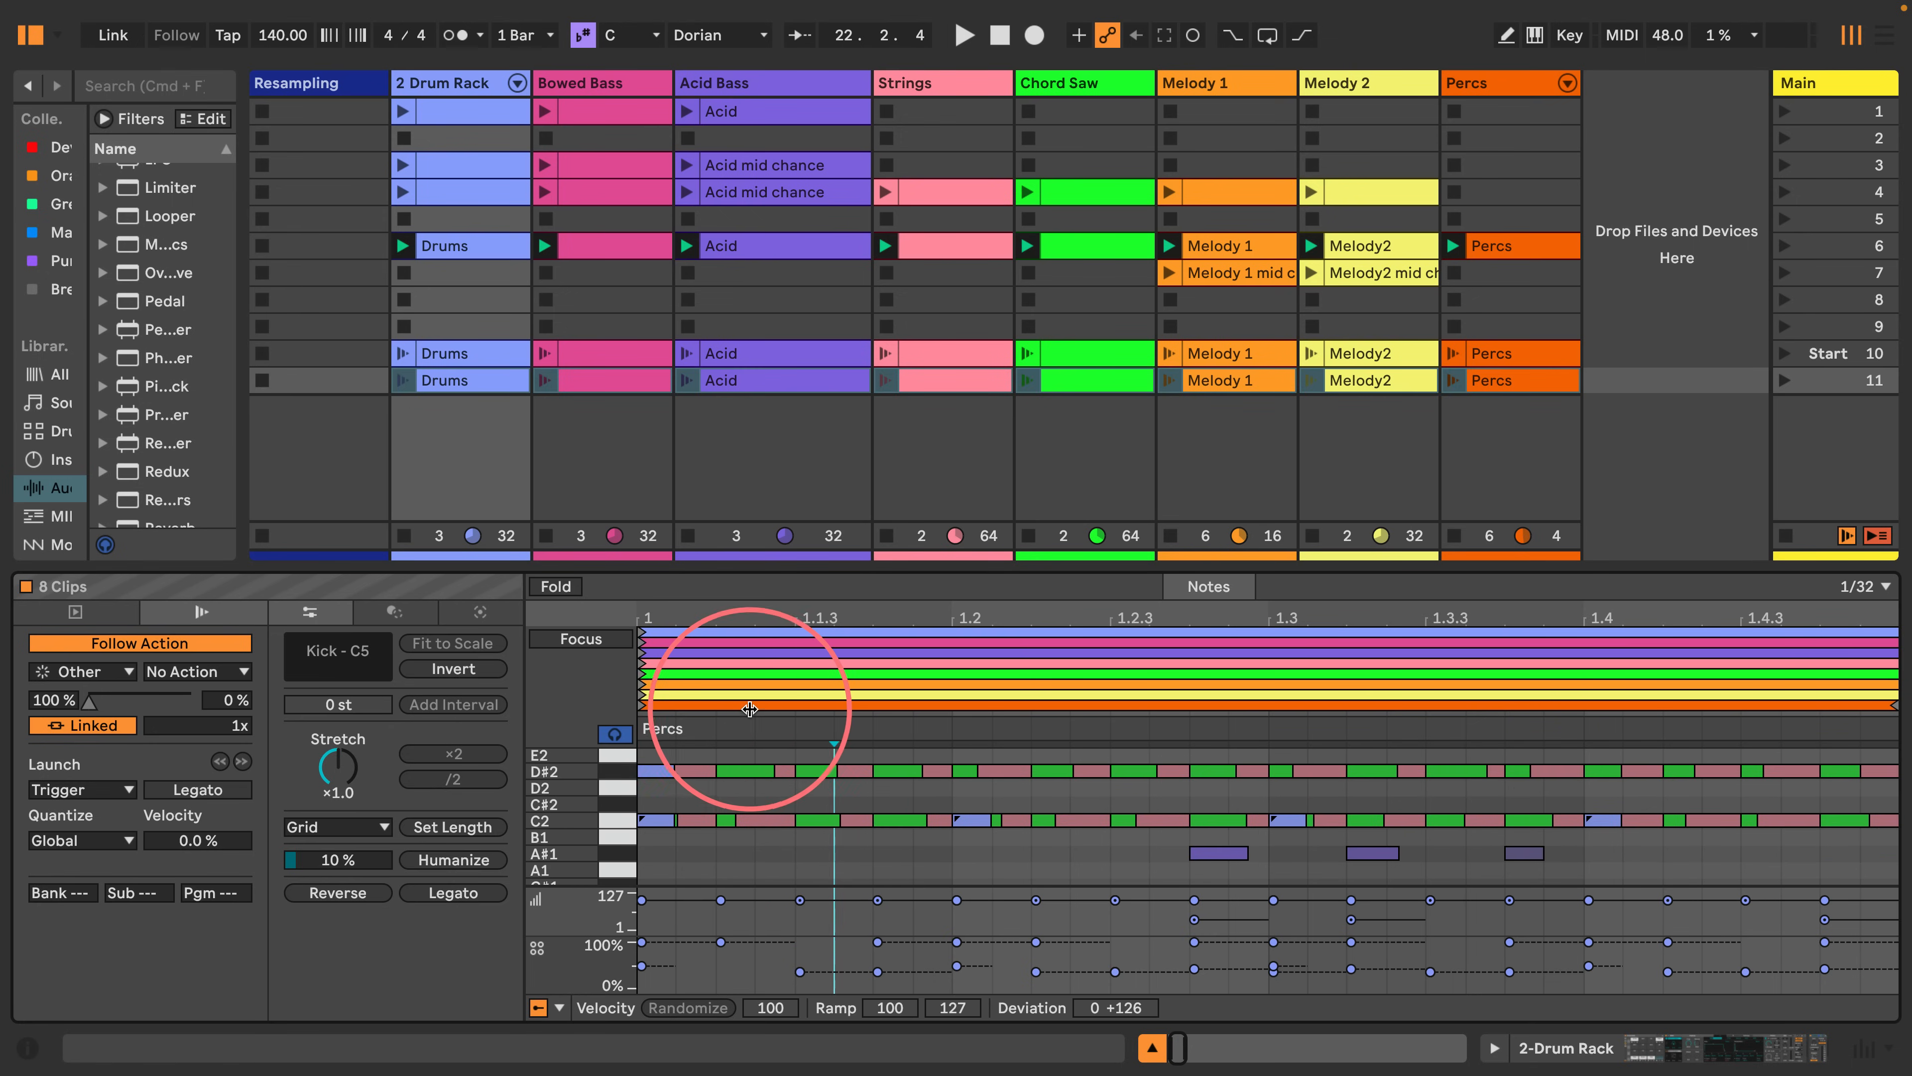
left_click(747, 706)
left_click(742, 631)
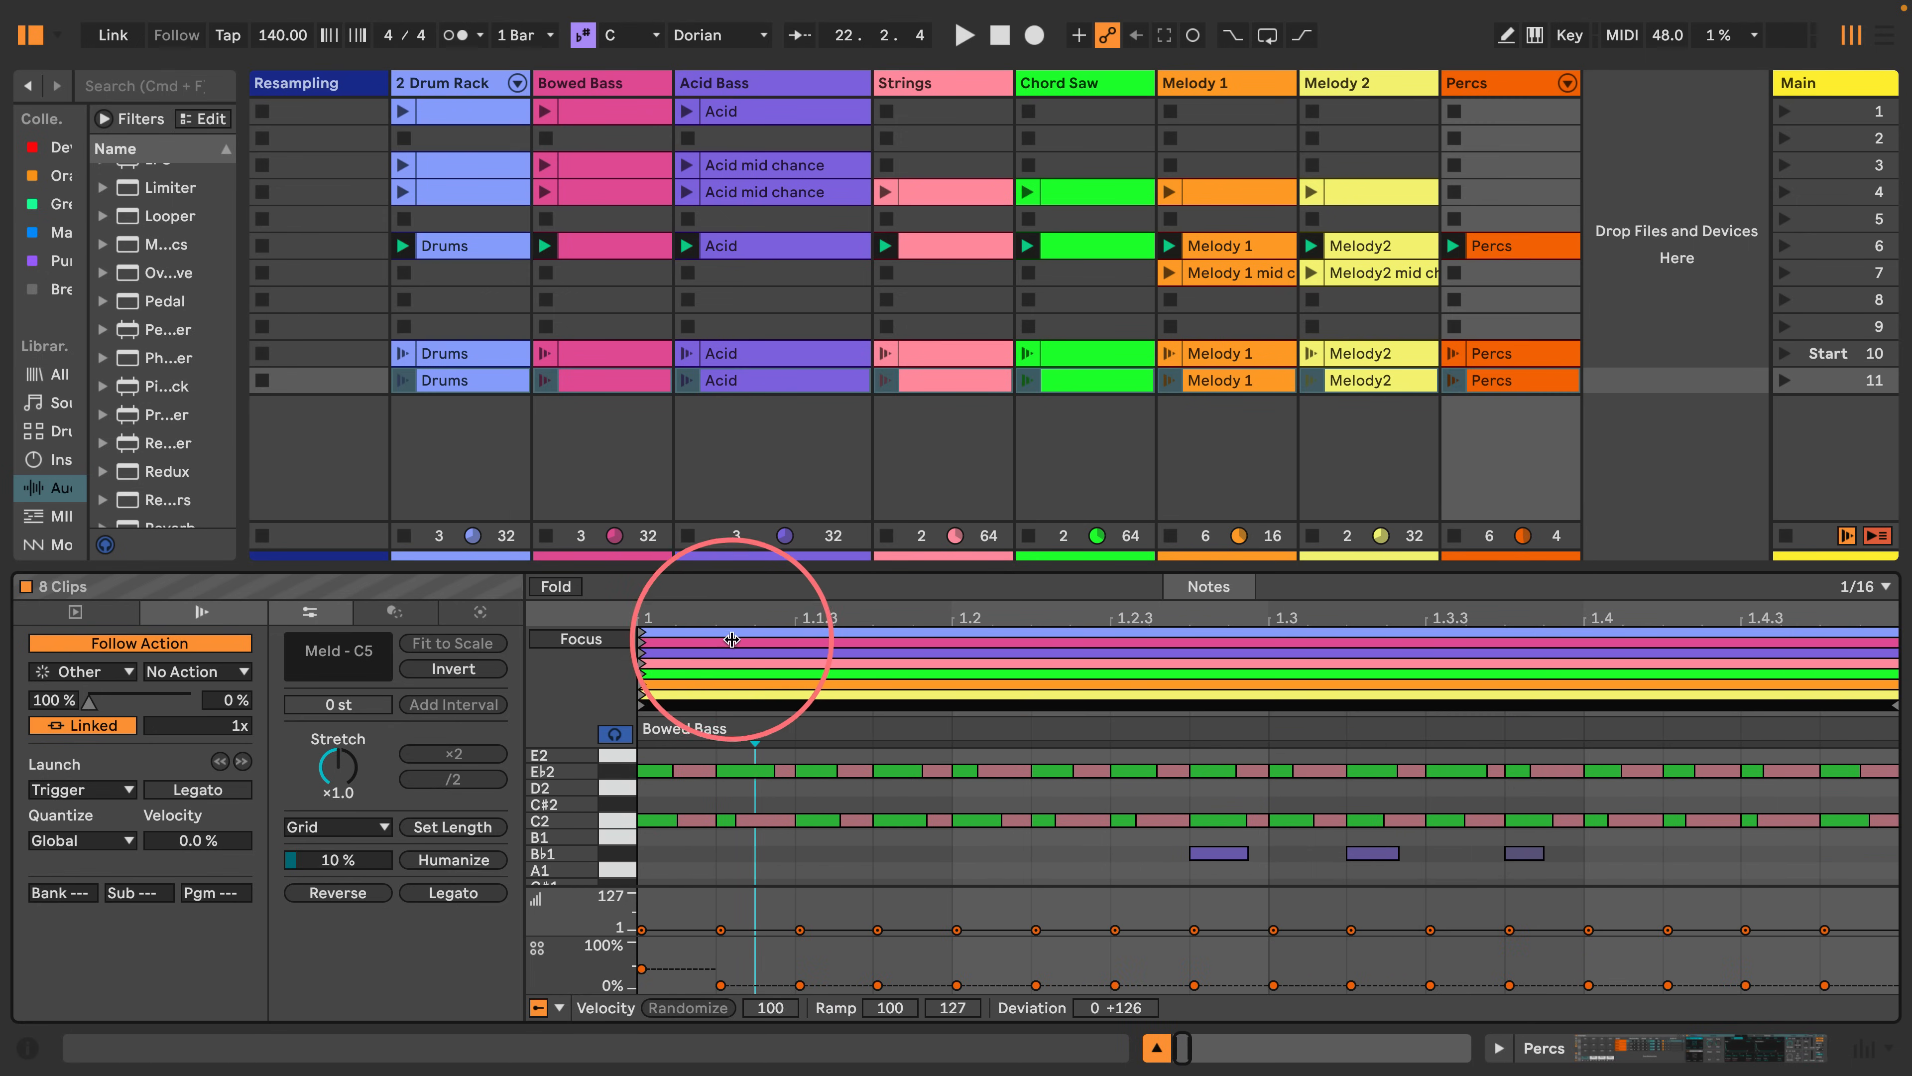
left_click(783, 836)
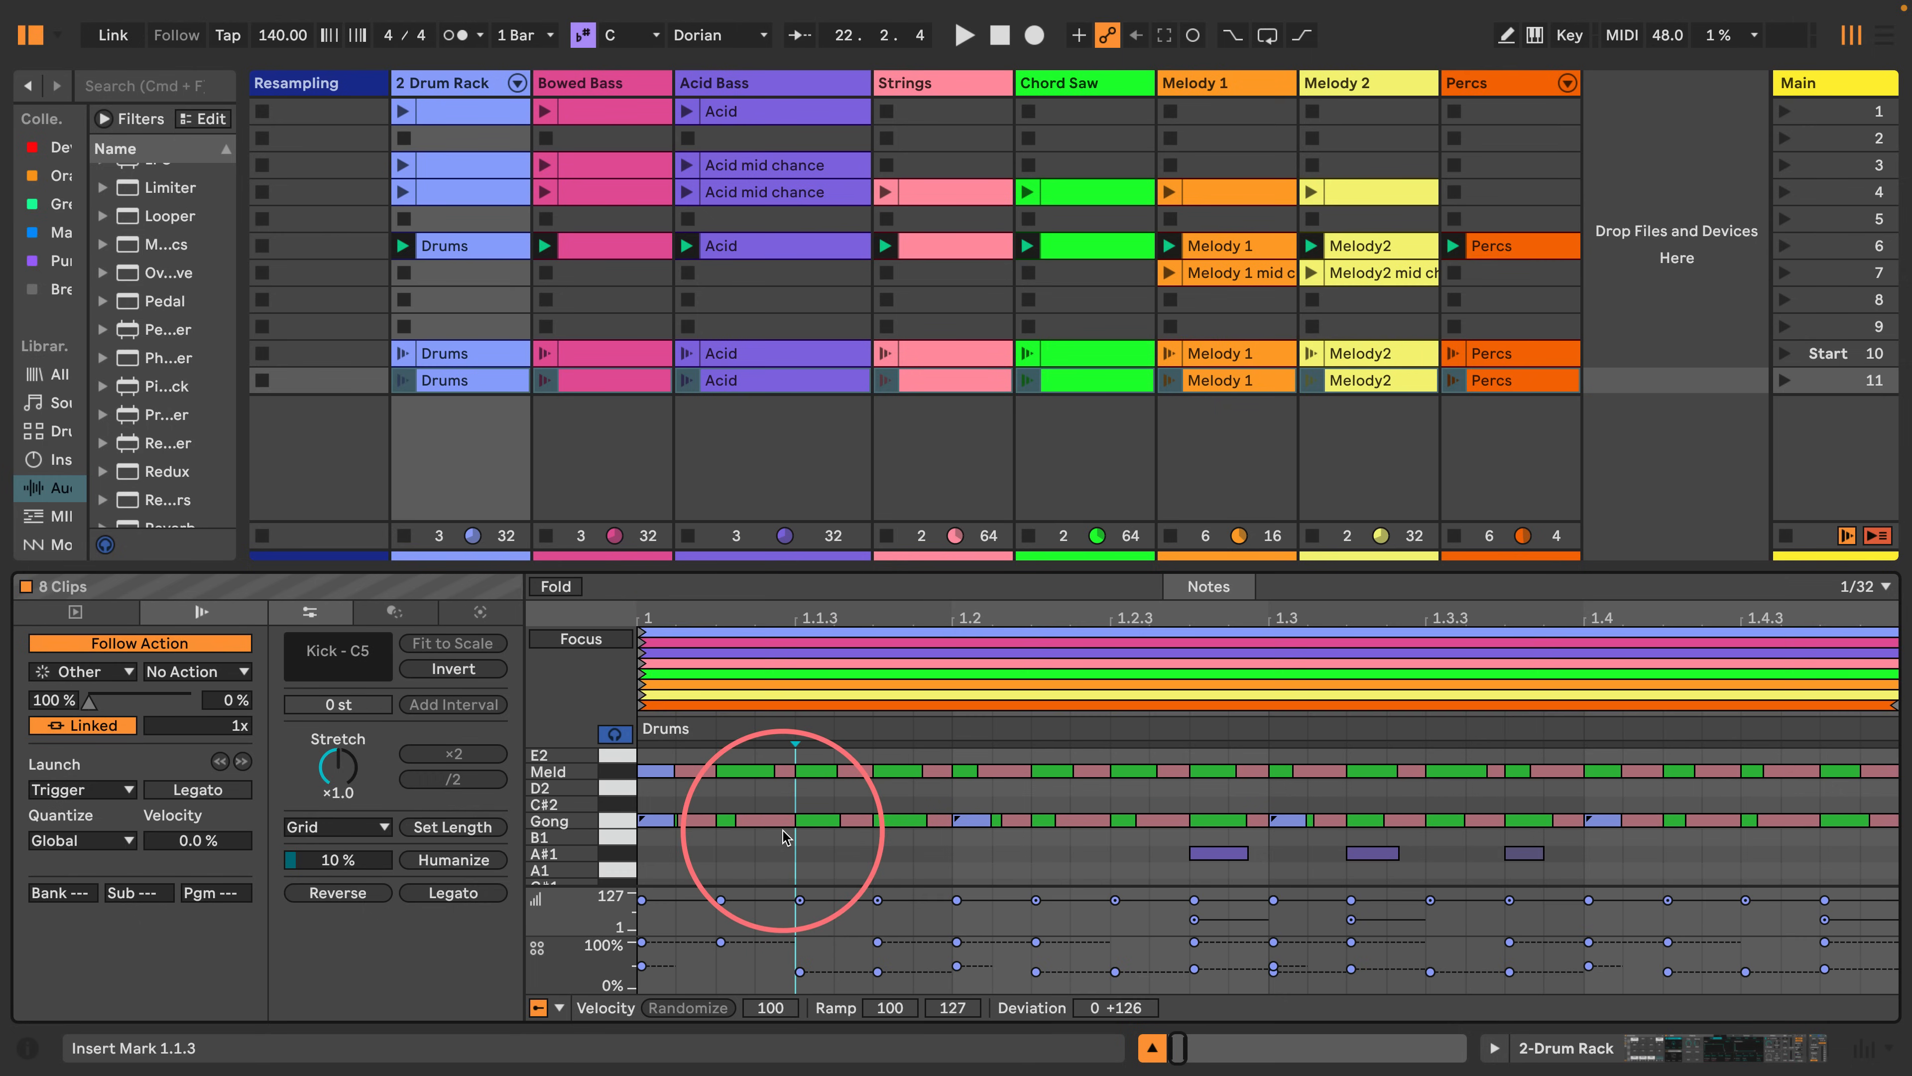
key("super+a")
key("BackSpace")
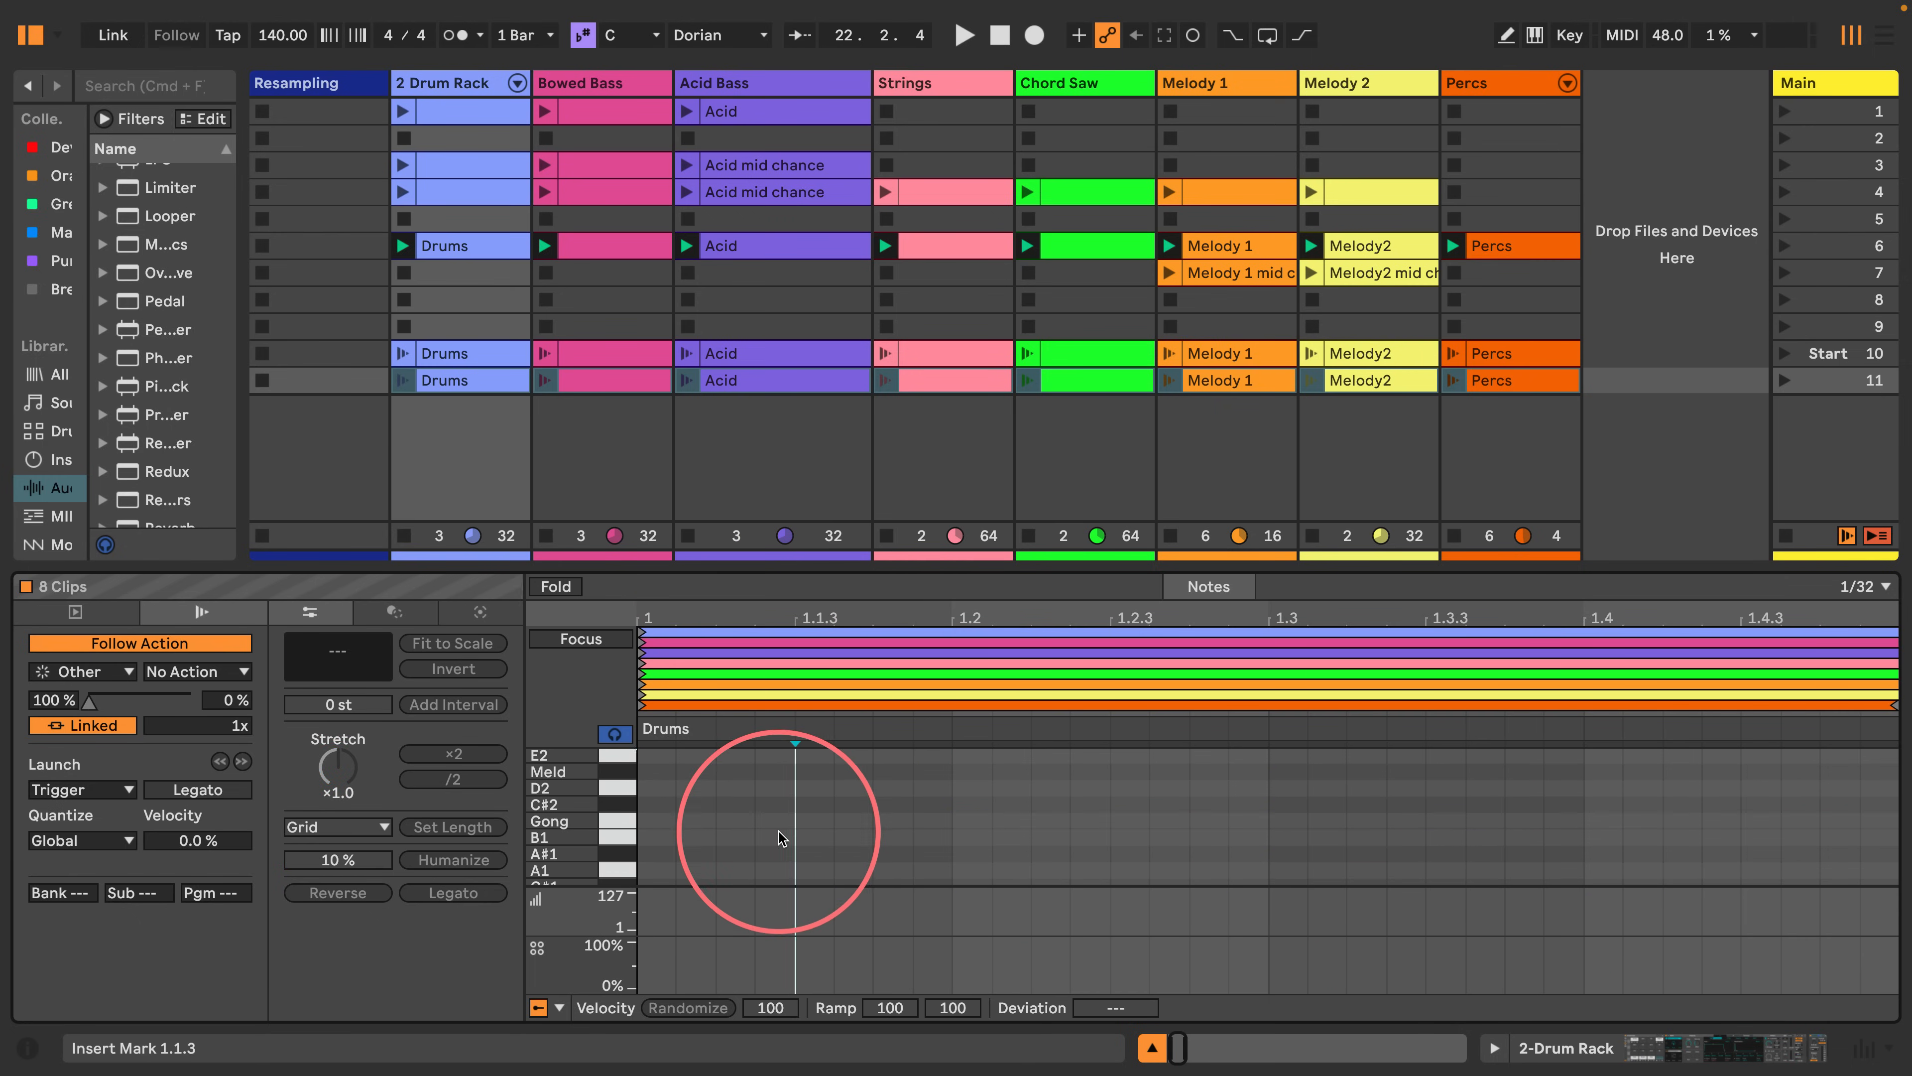
Check the note content of each scene 11 clip one by one, from Drums to Percs.
left_click(464, 372)
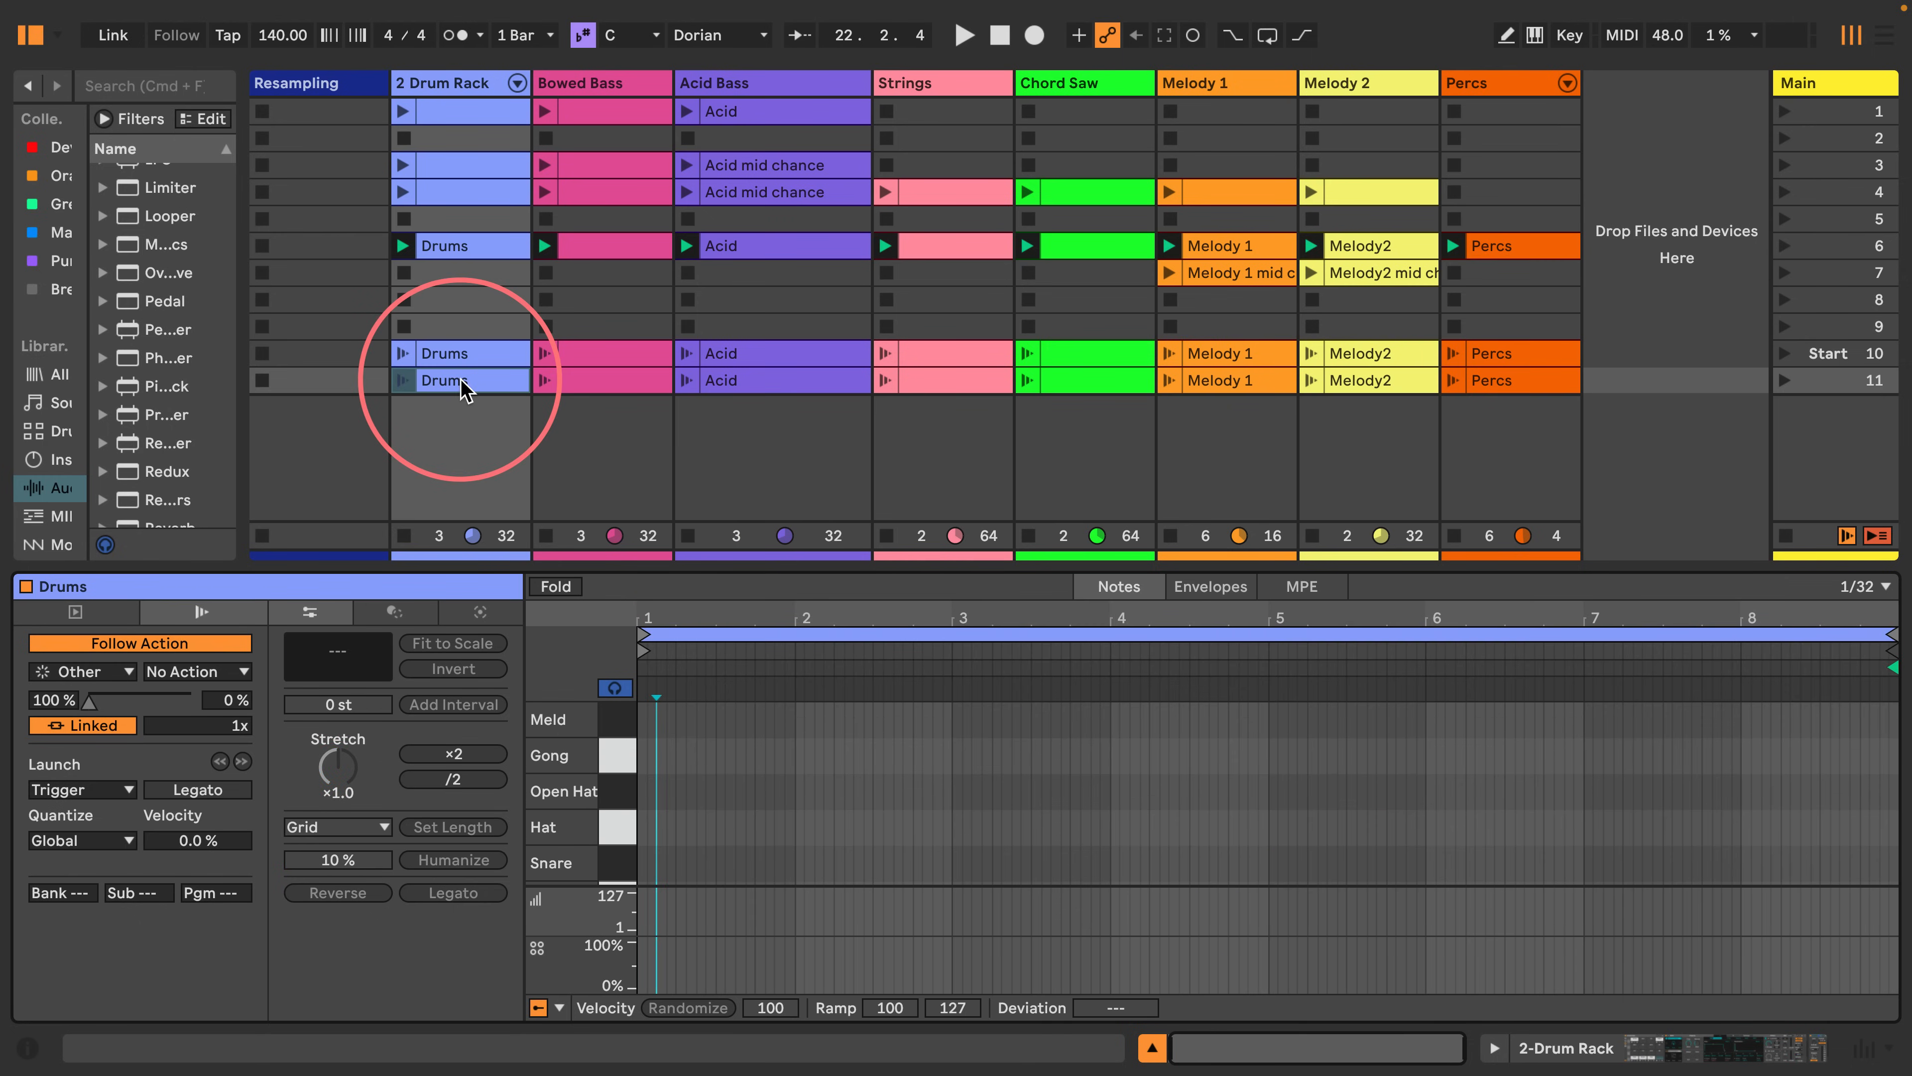
left_click(594, 388)
left_click(729, 381)
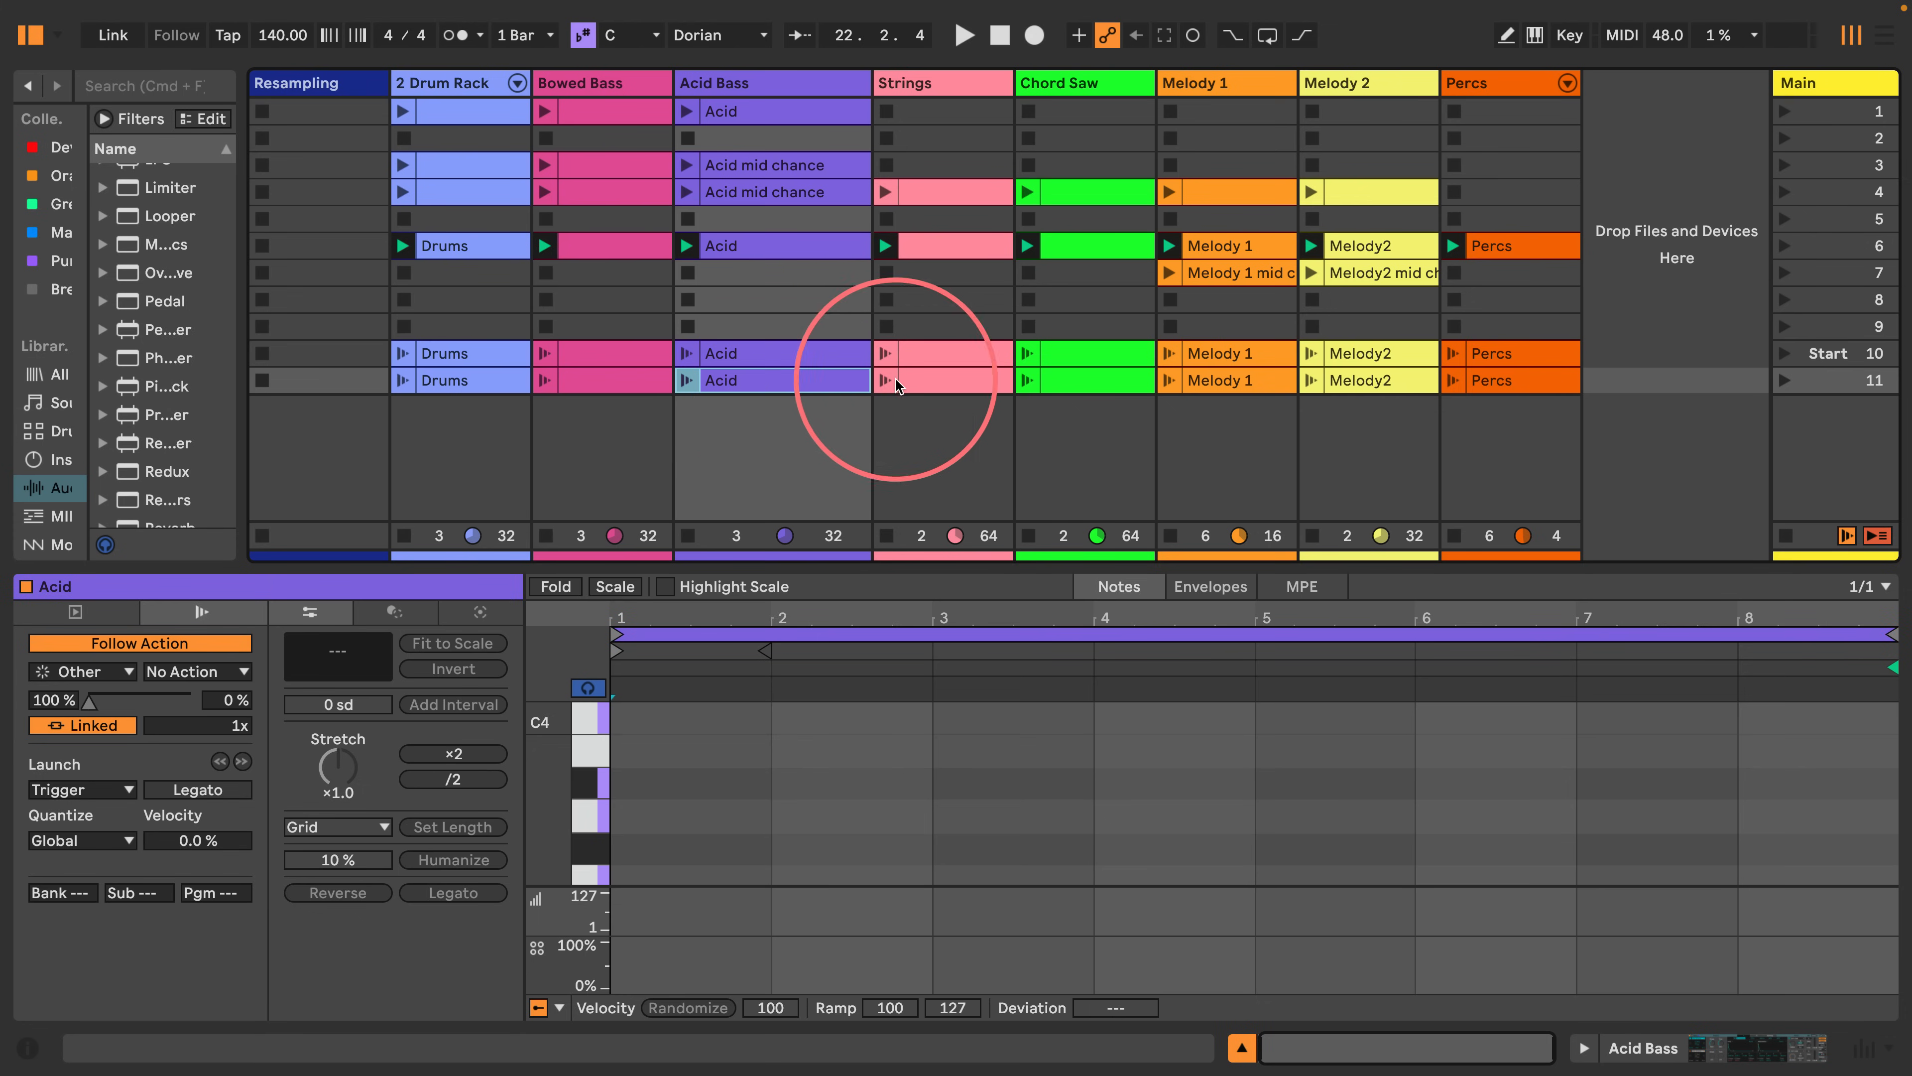
left_click(943, 381)
left_click(1091, 380)
left_click(1218, 380)
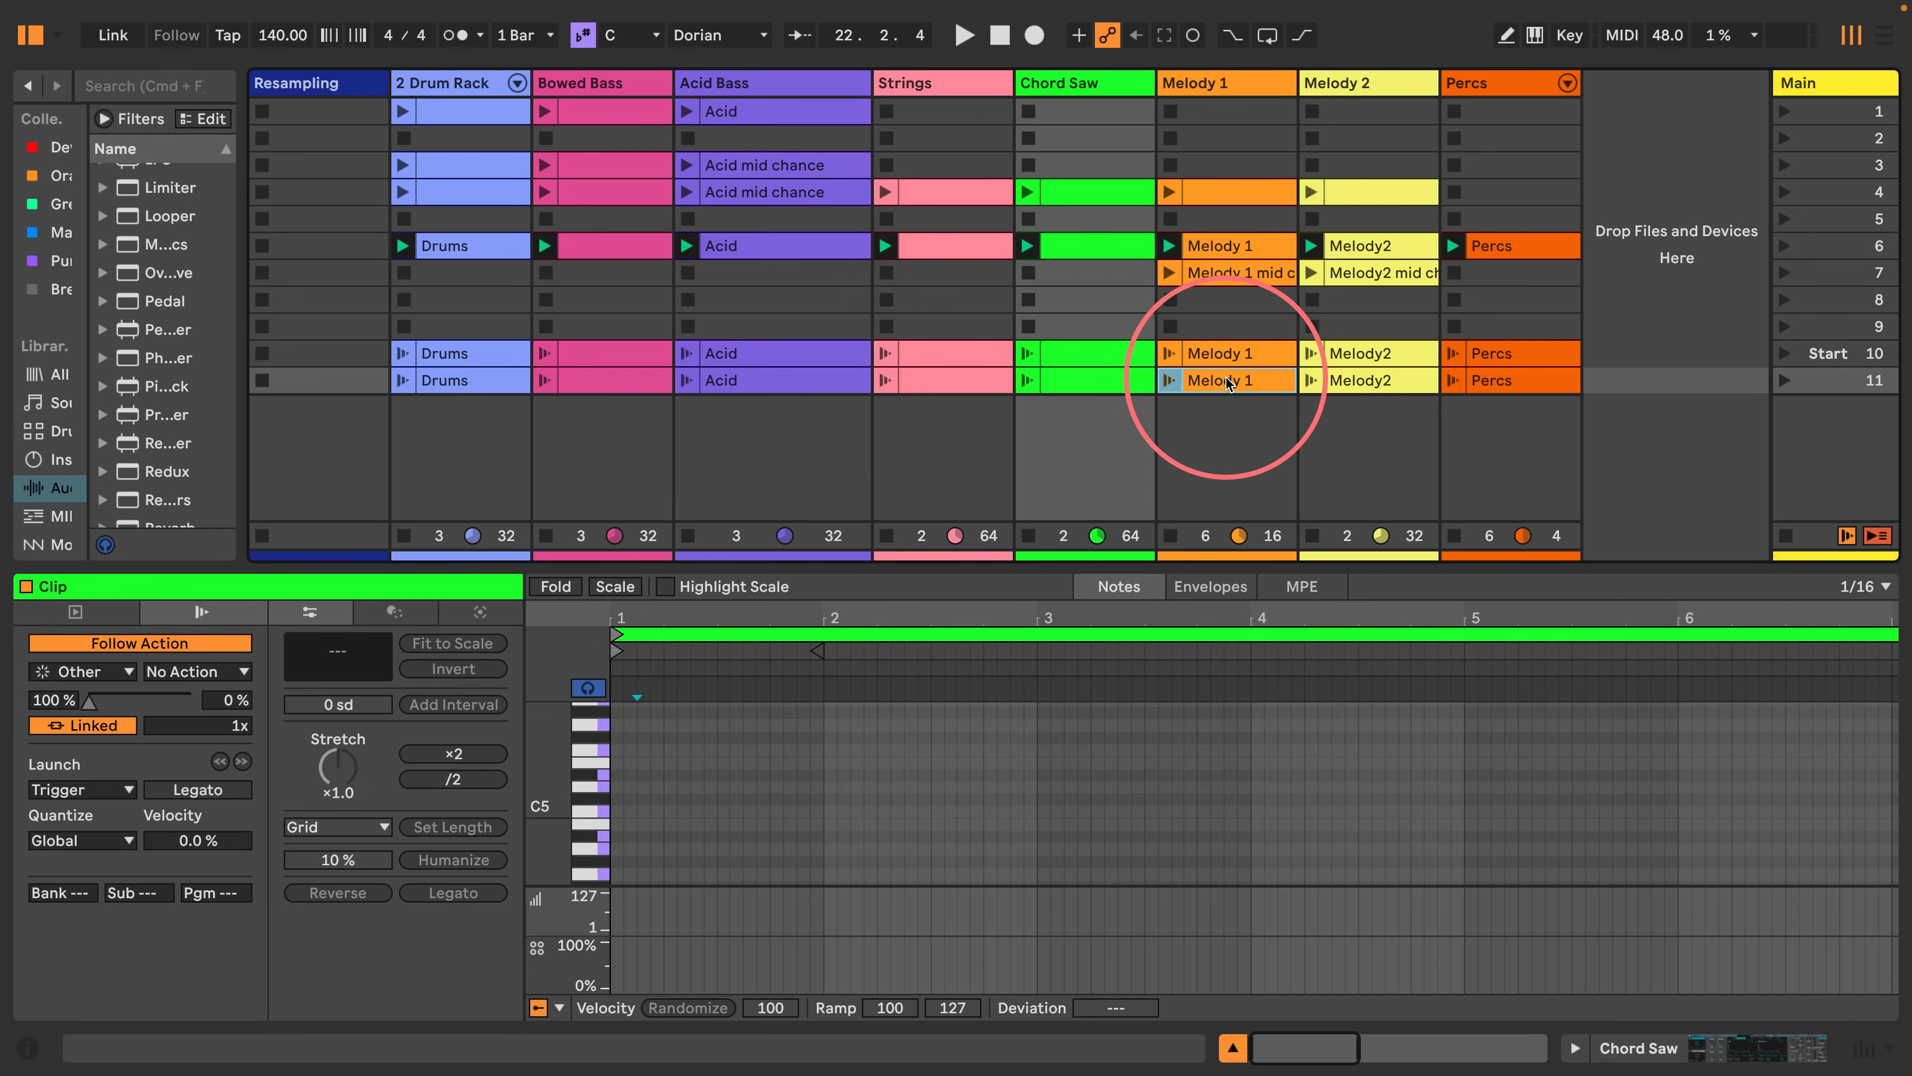
left_click(1361, 382)
left_click(1529, 381)
Check the note content of each Start scene clip one by one, from Percs back to Drums.
left_click(1523, 354)
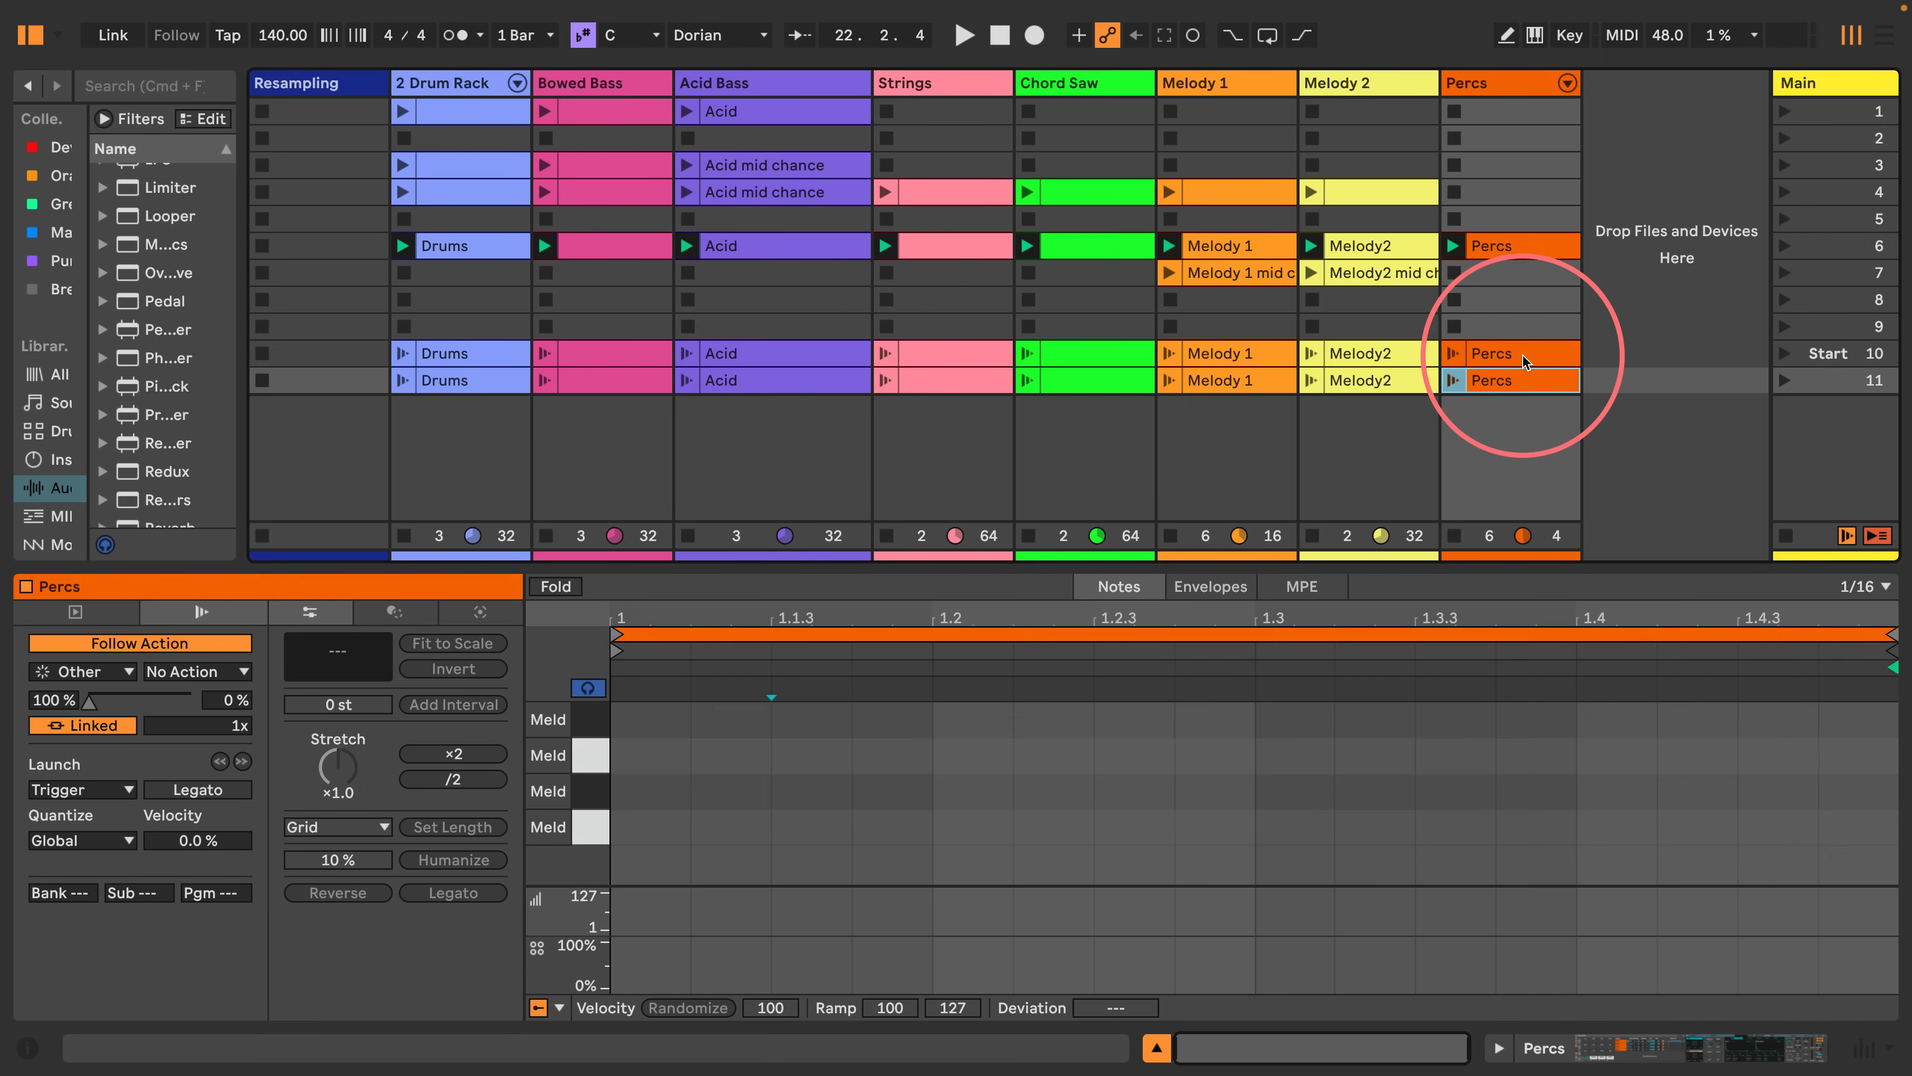
left_click(1361, 353)
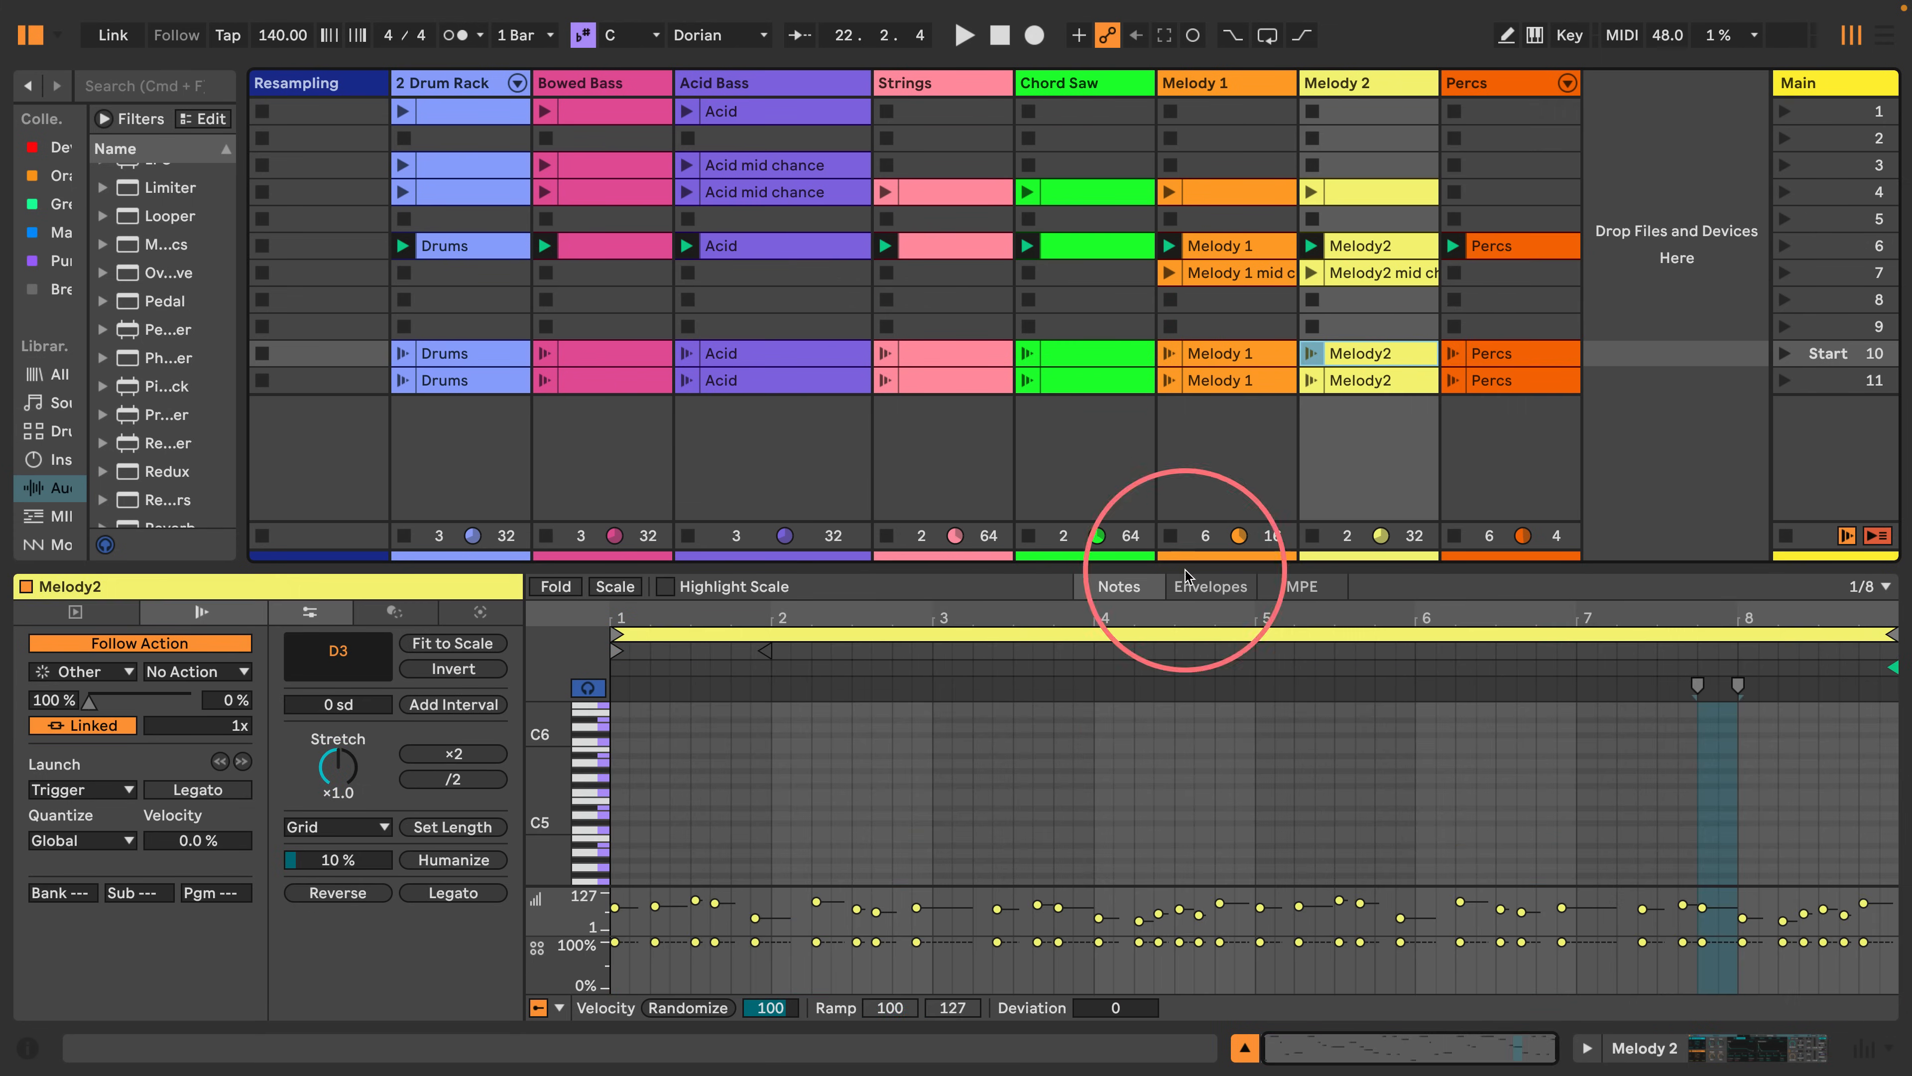
left_click(1212, 353)
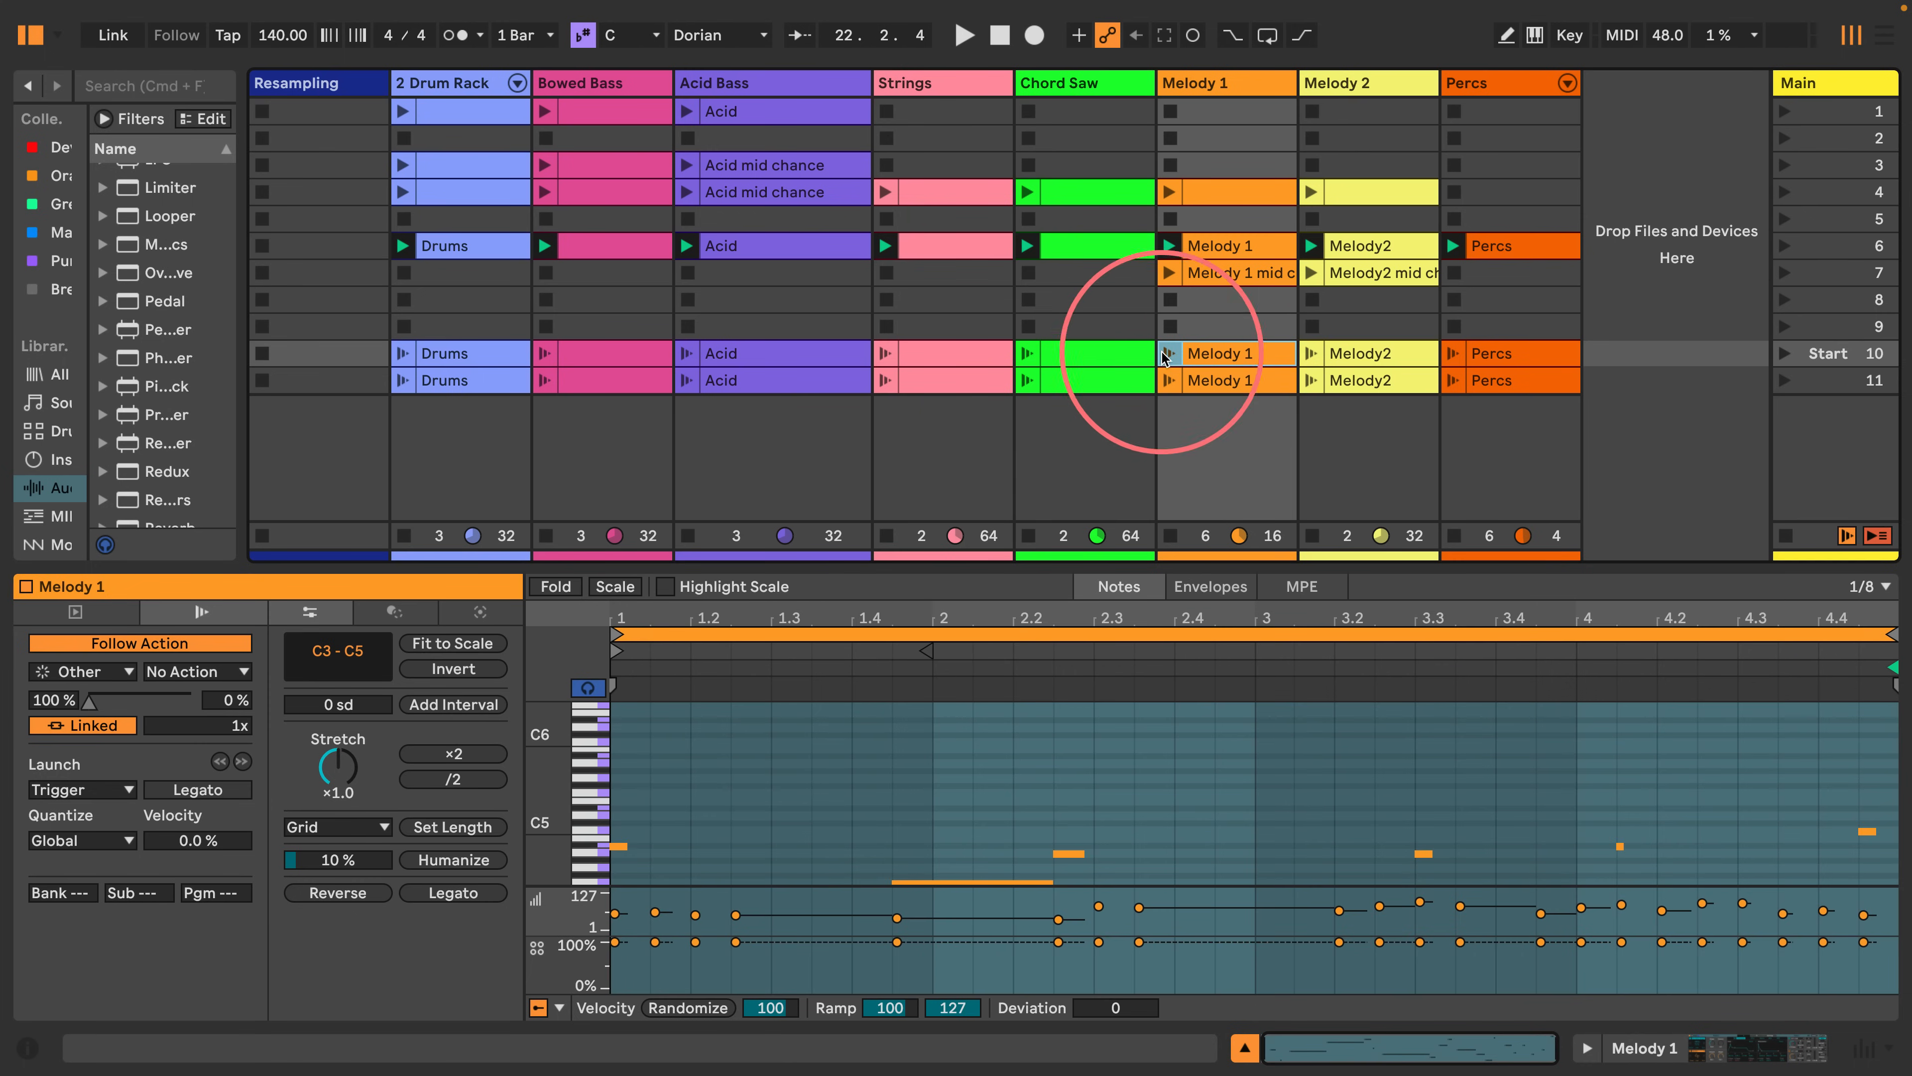
left_click(1077, 353)
left_click(963, 354)
left_click(798, 354)
left_click(571, 355)
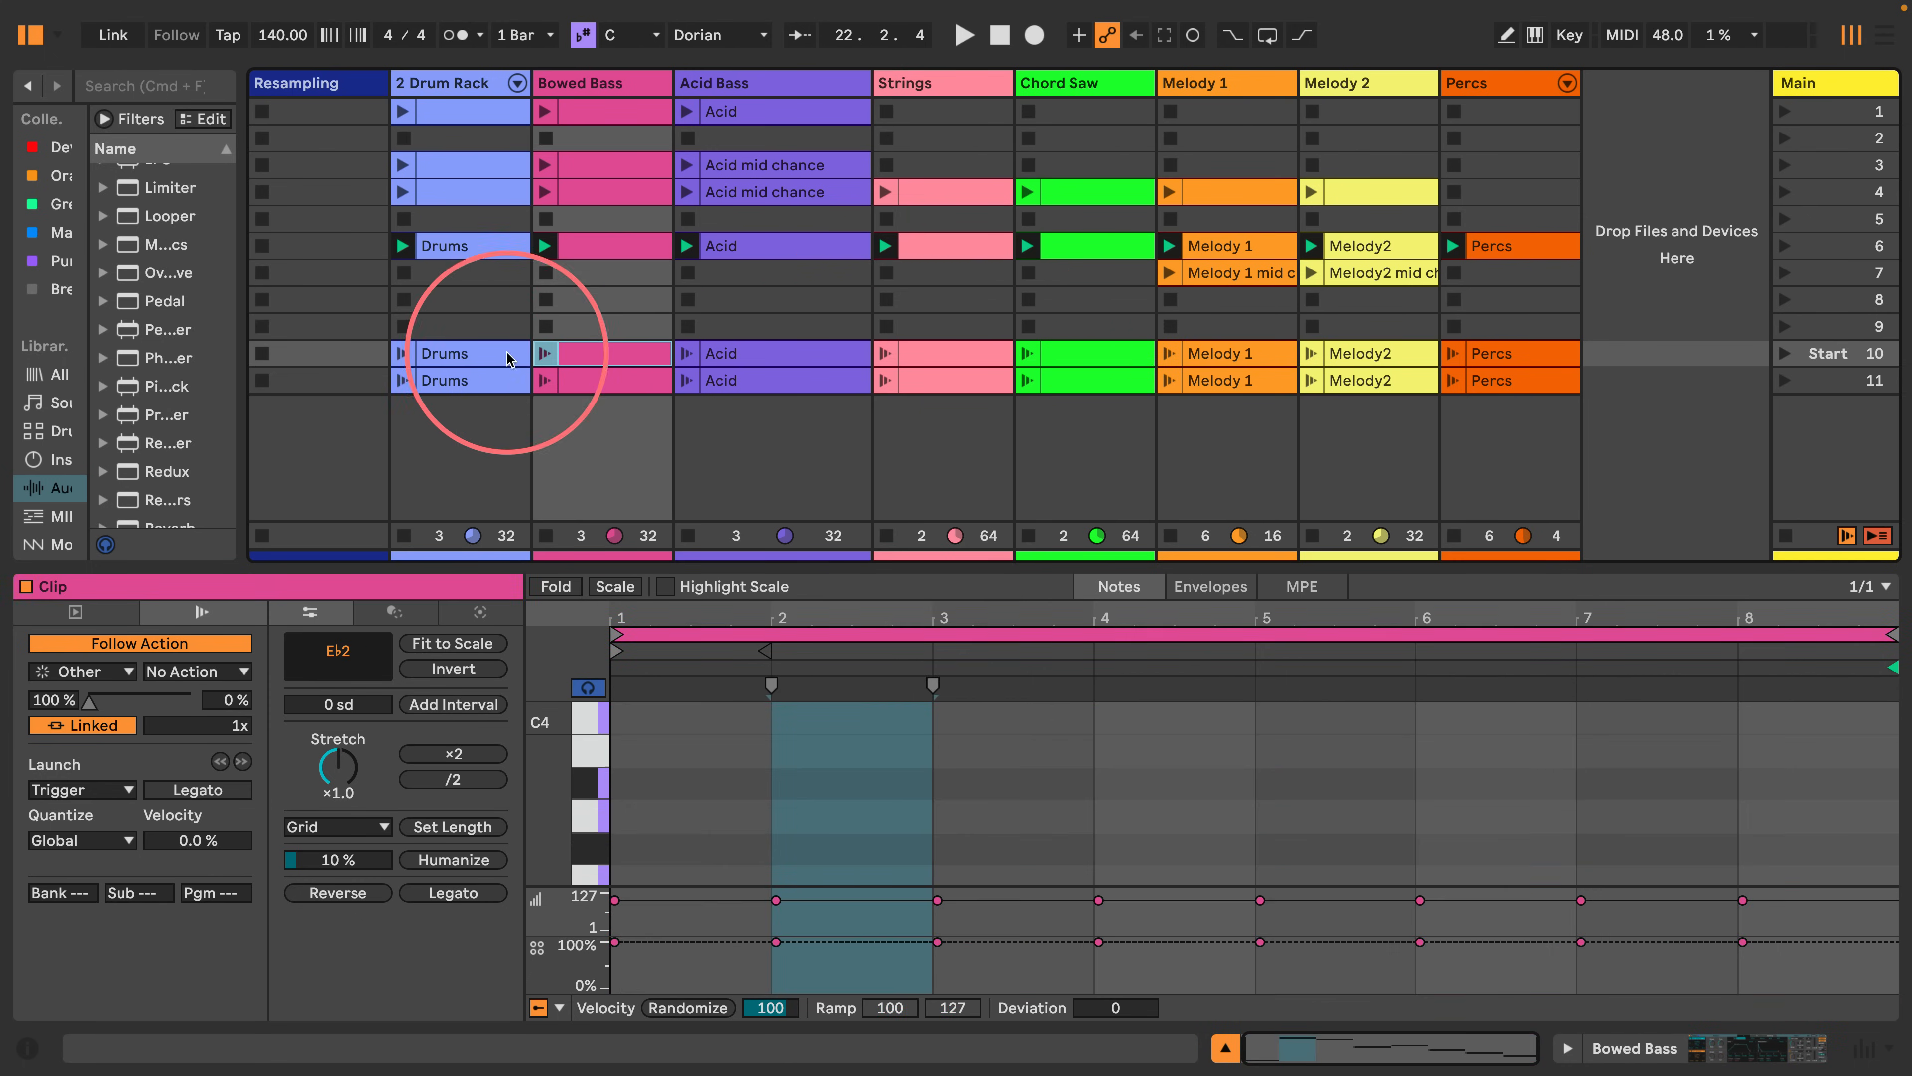
left_click(442, 355)
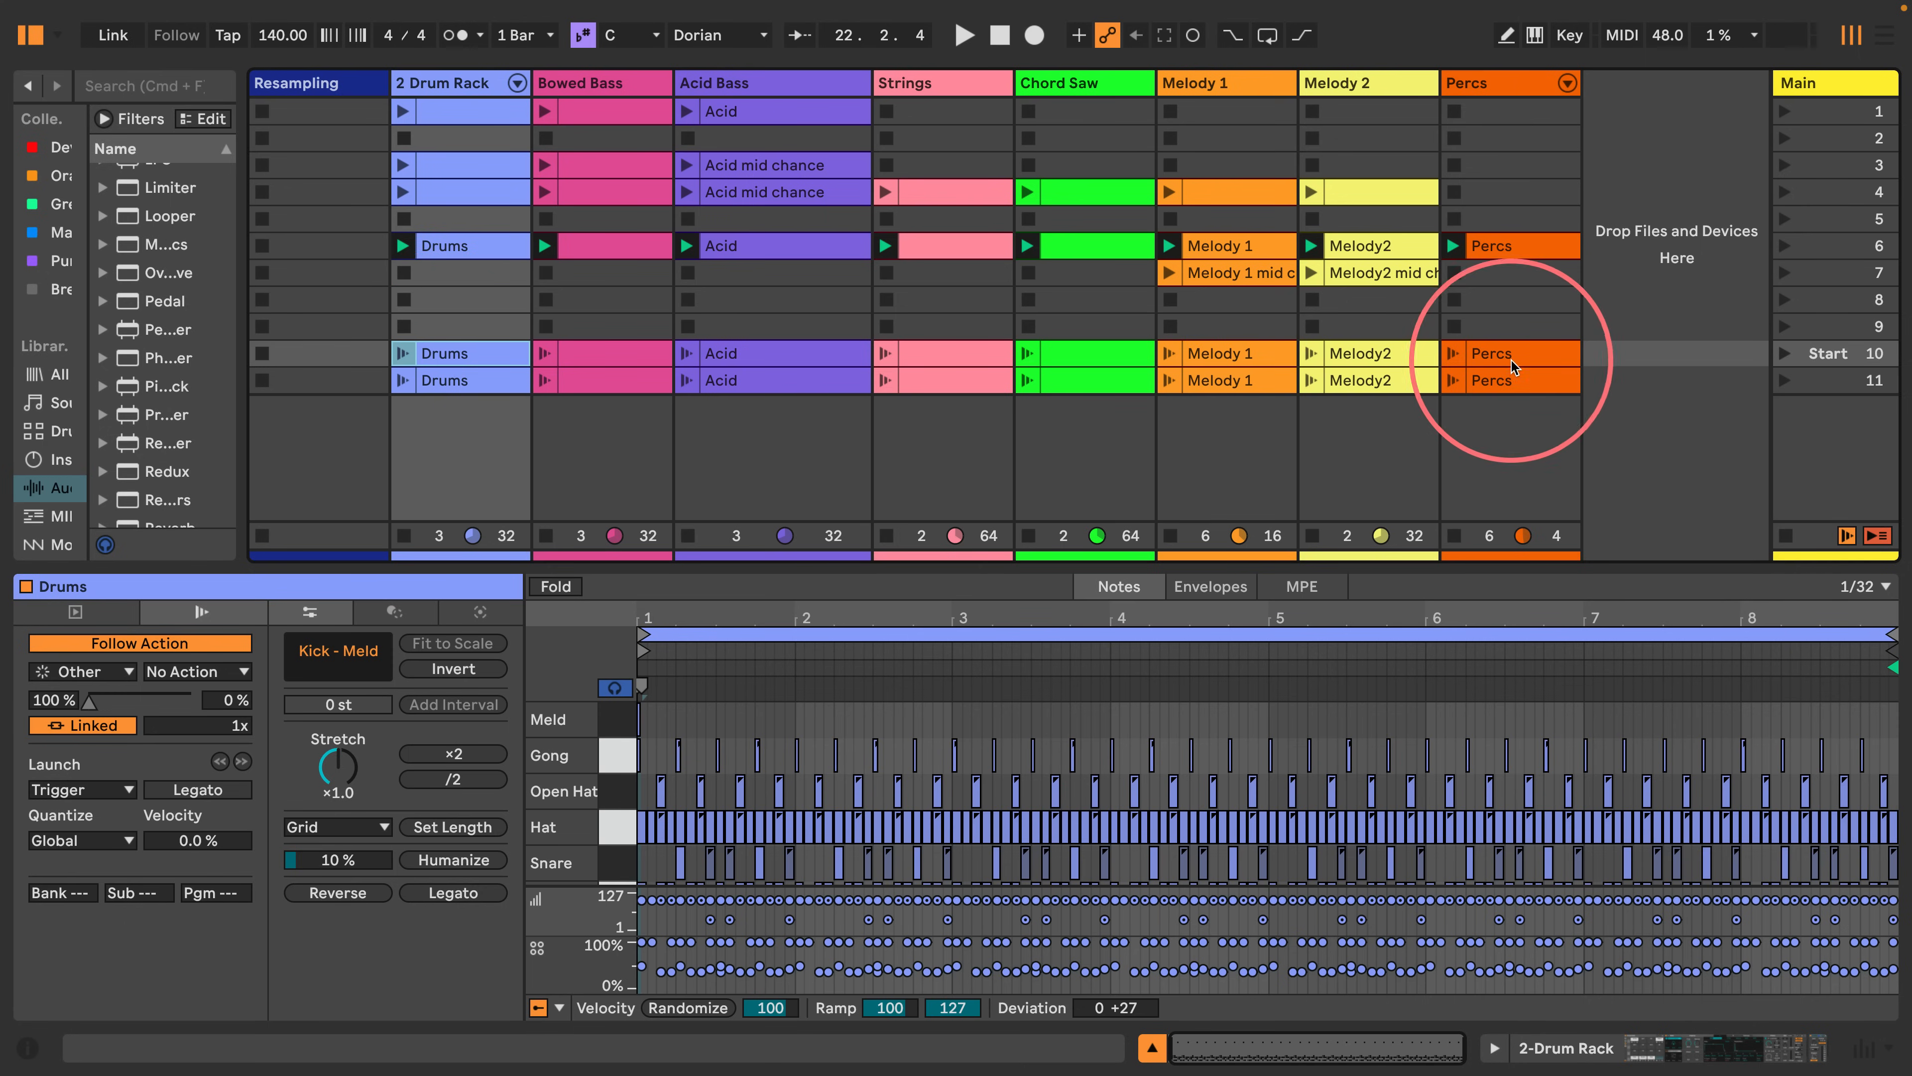
Reset the transport to 1.1.1 and record into the arrangement by launching the Start scene.
left_click(1001, 35)
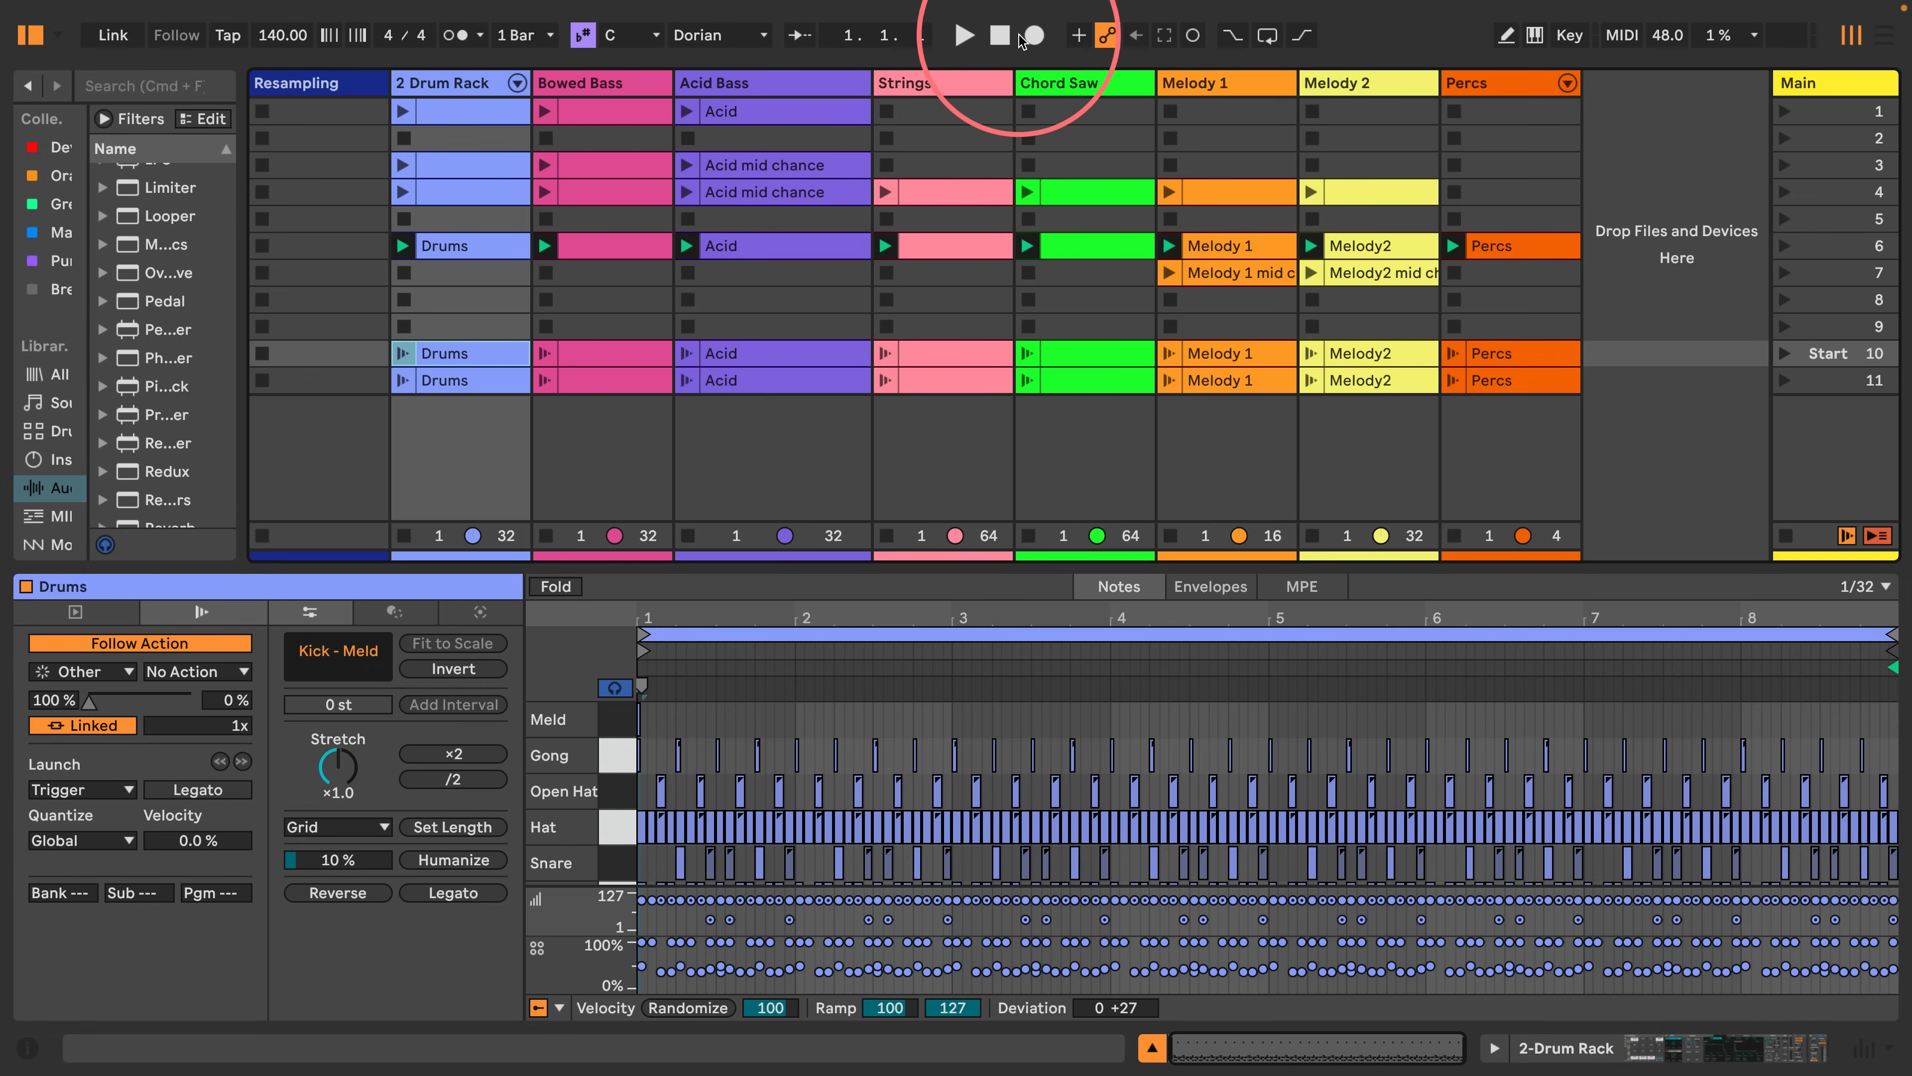
left_click(1035, 35)
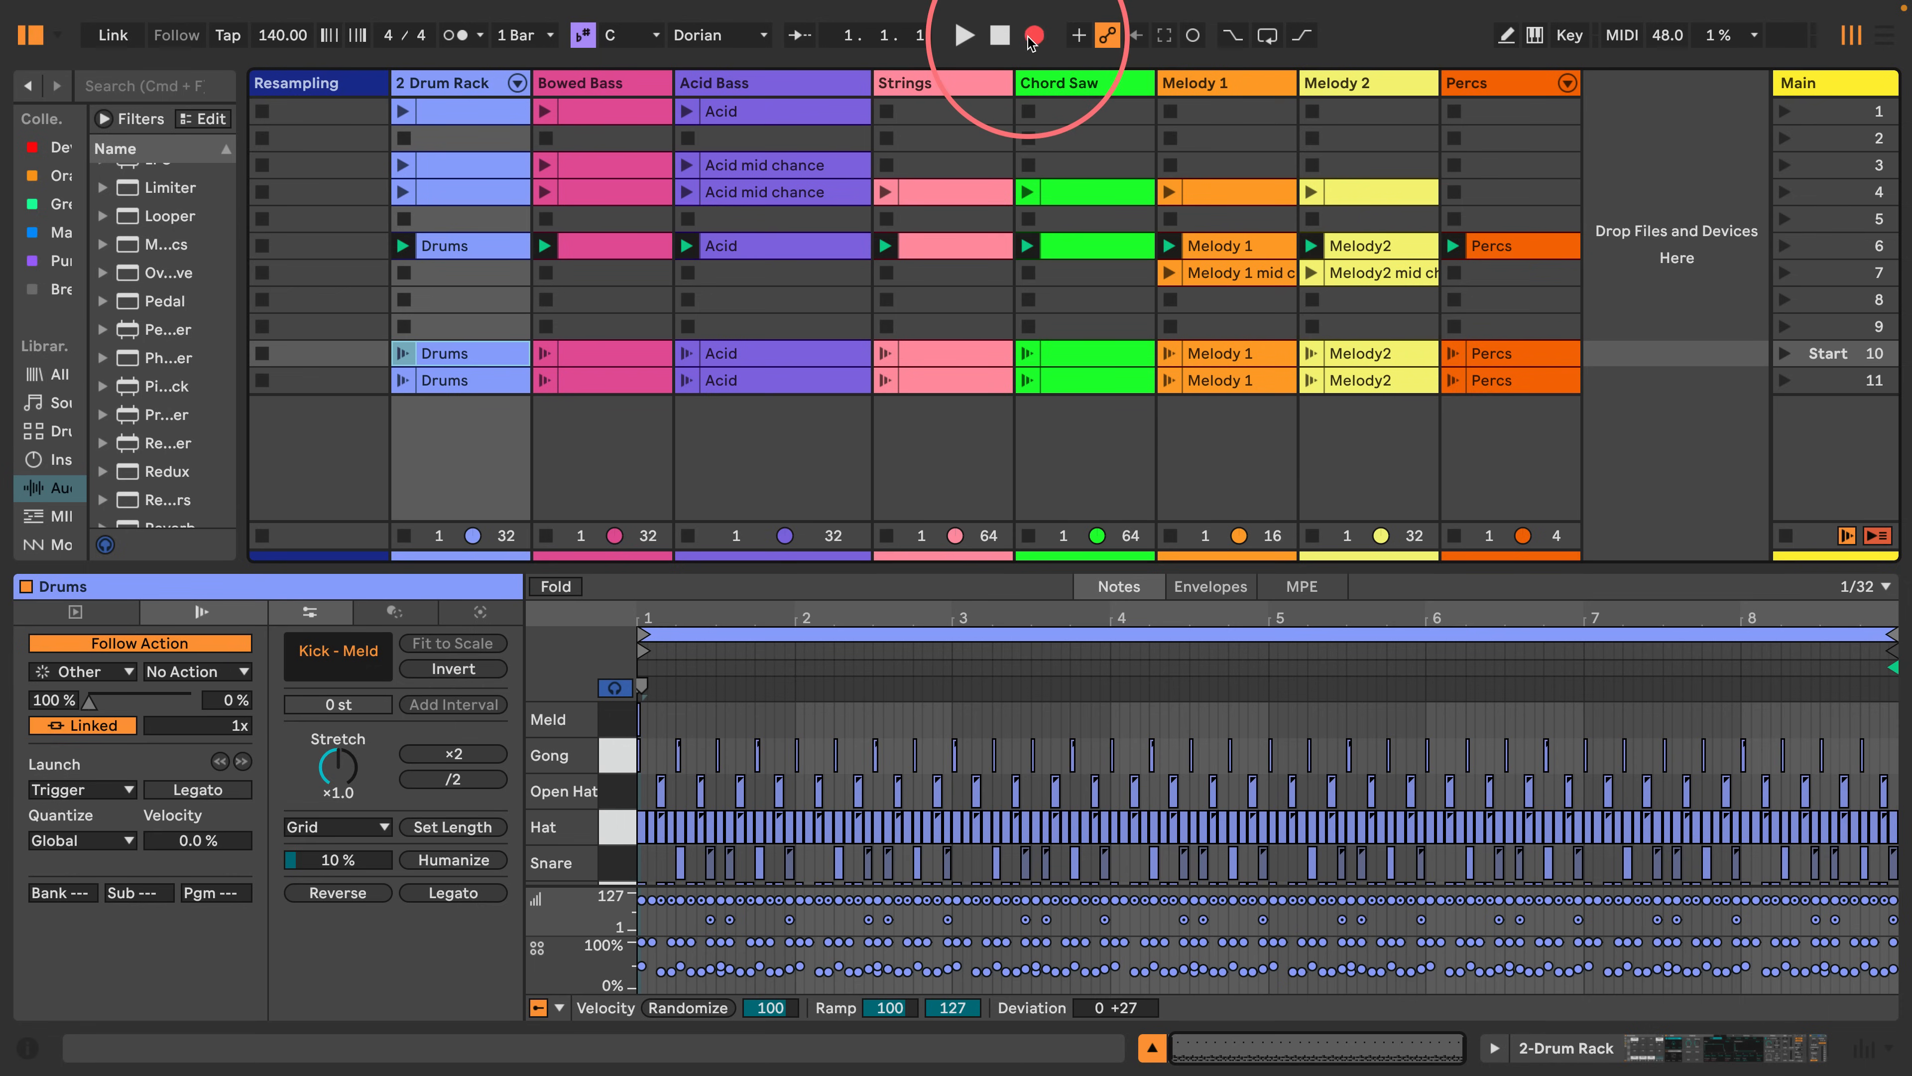
left_click(1837, 360)
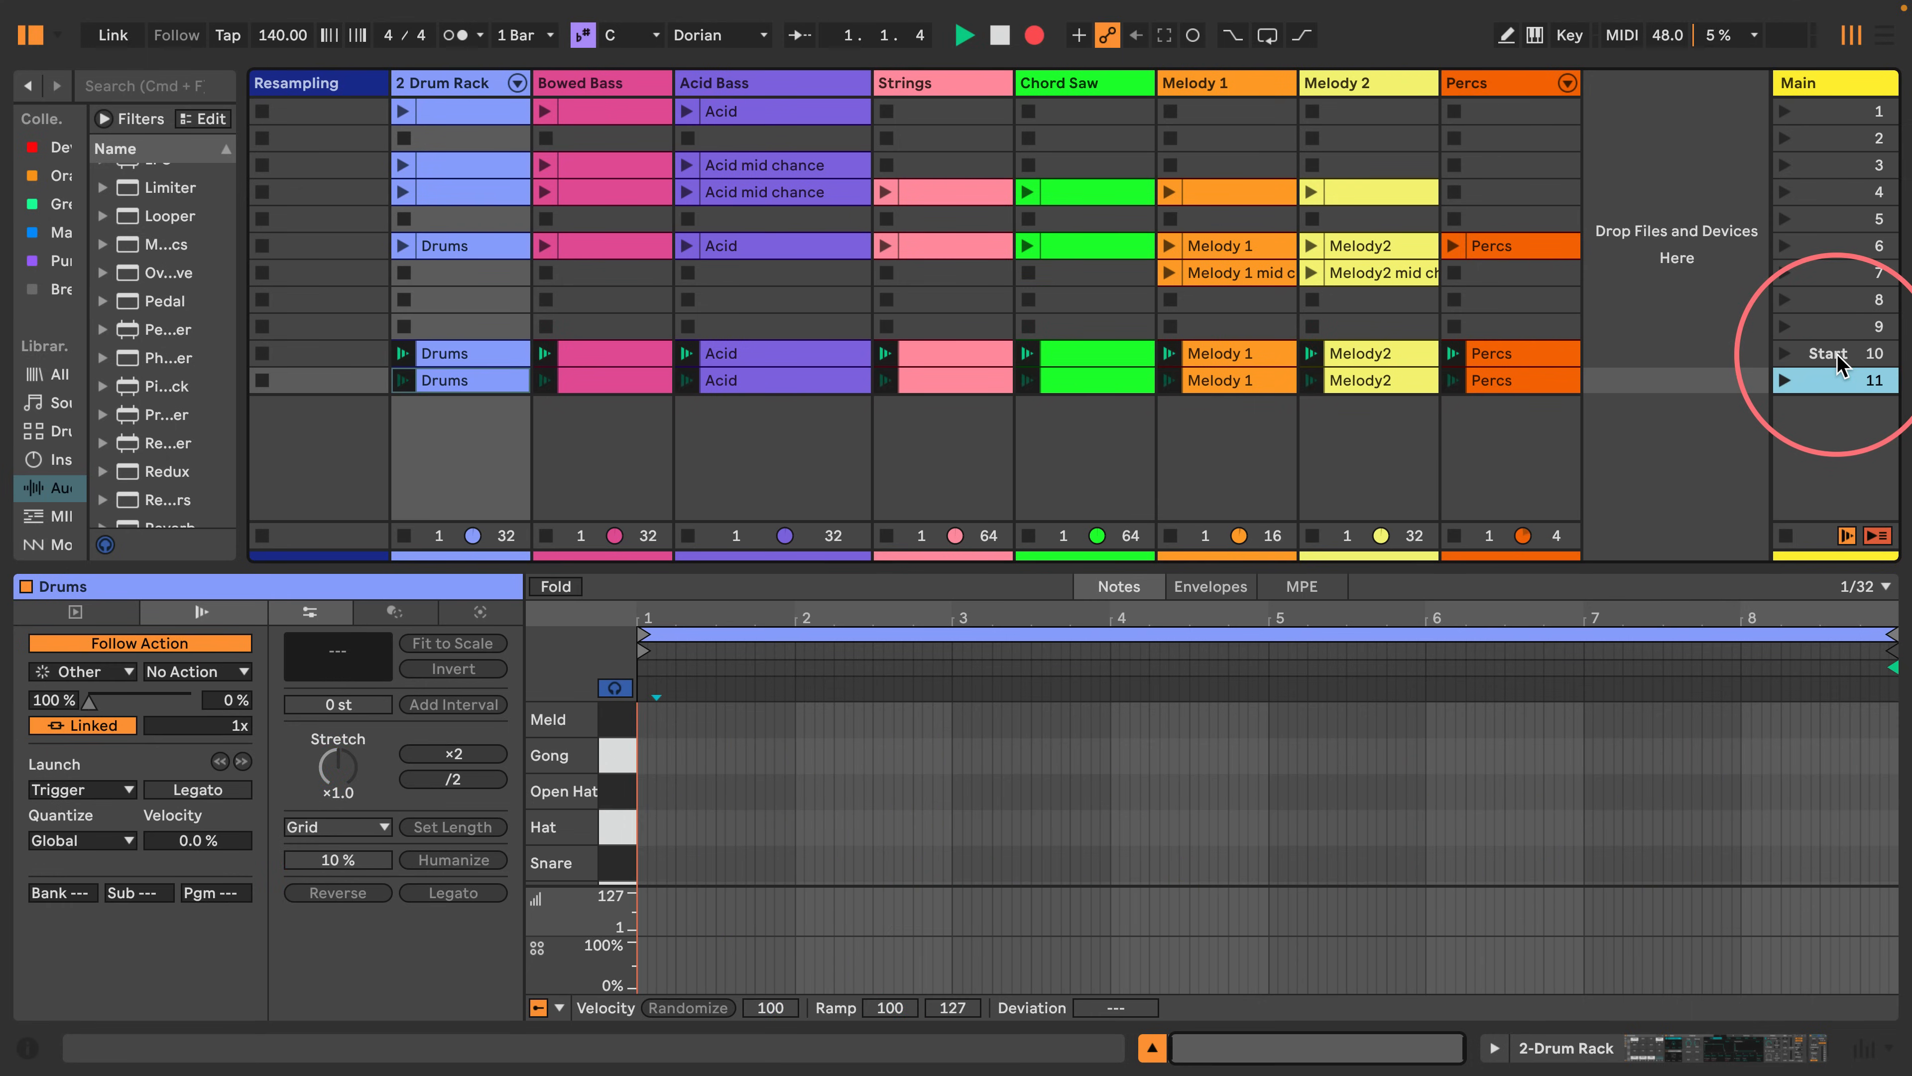
Watch the tracks being recorded in the Arrangement View, and return to the Session View.
left_click(1885, 35)
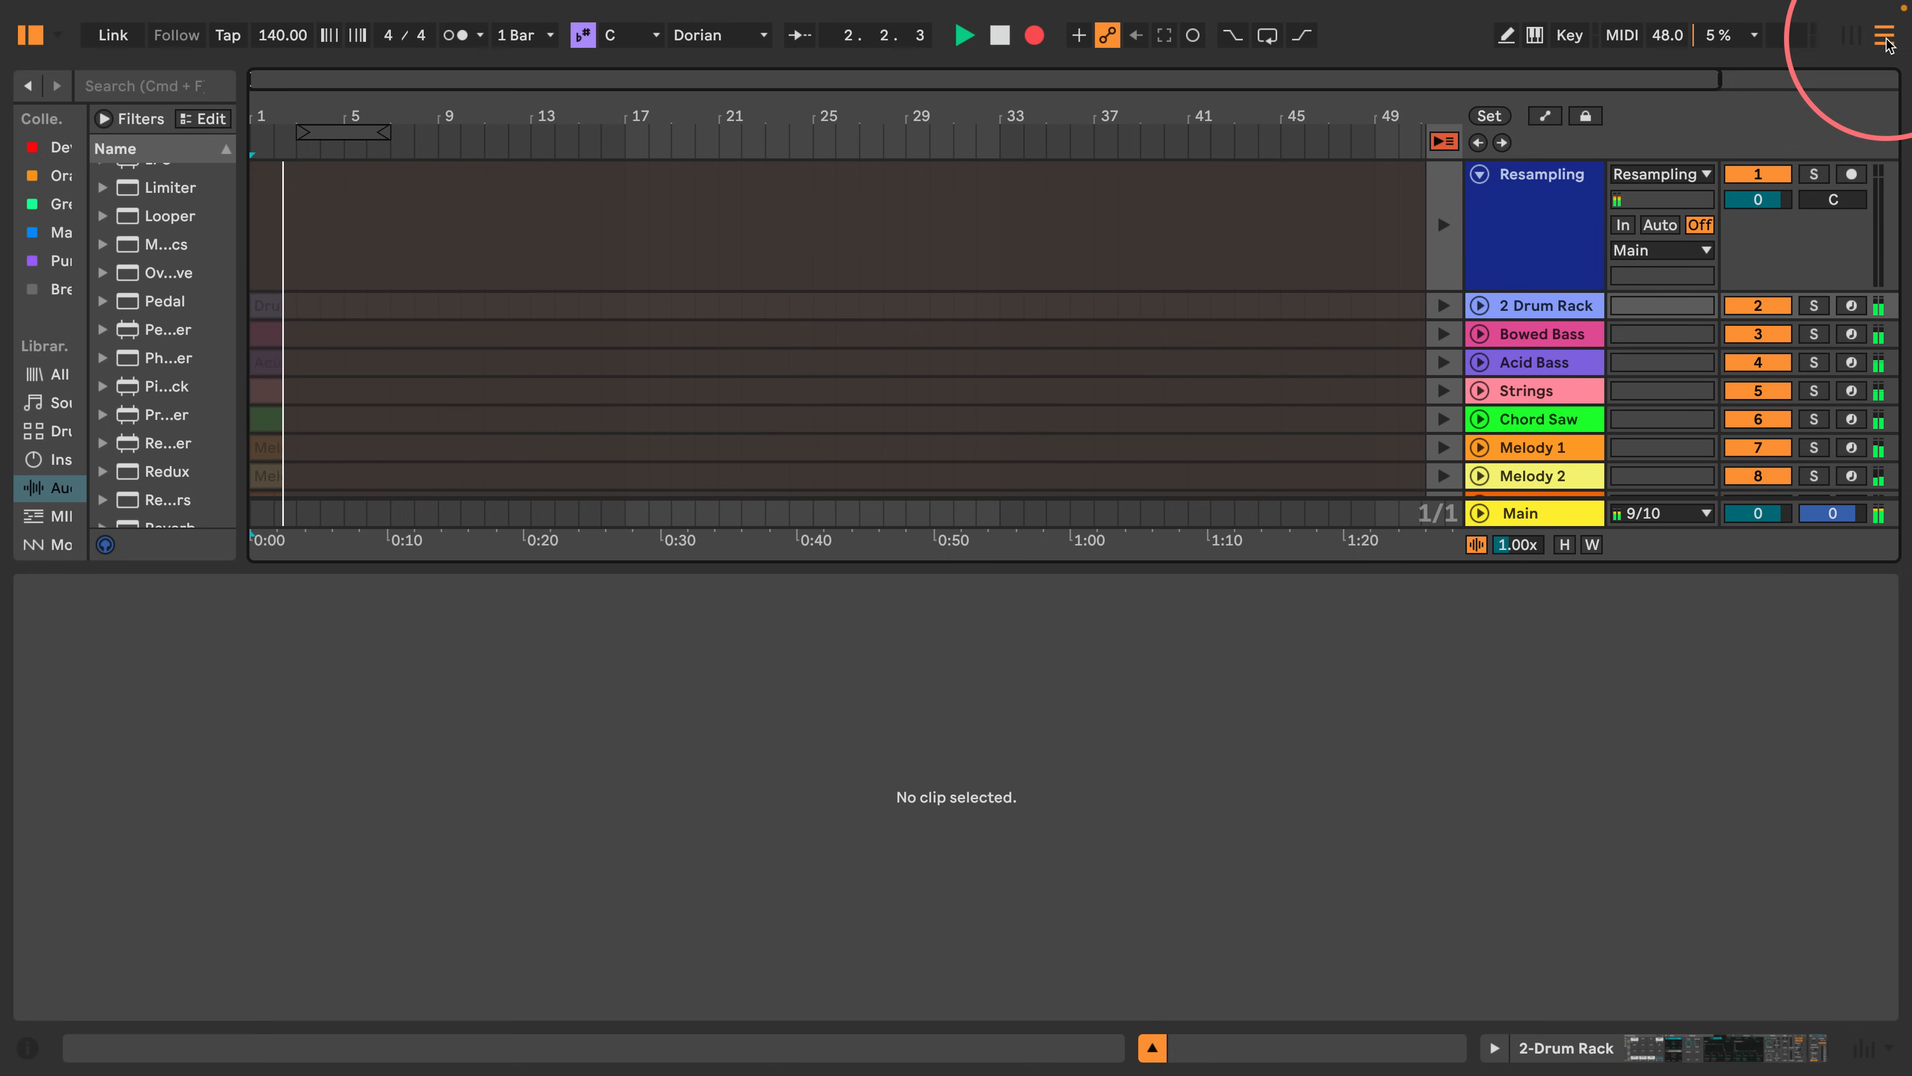
scroll(427, 244, "down", 3)
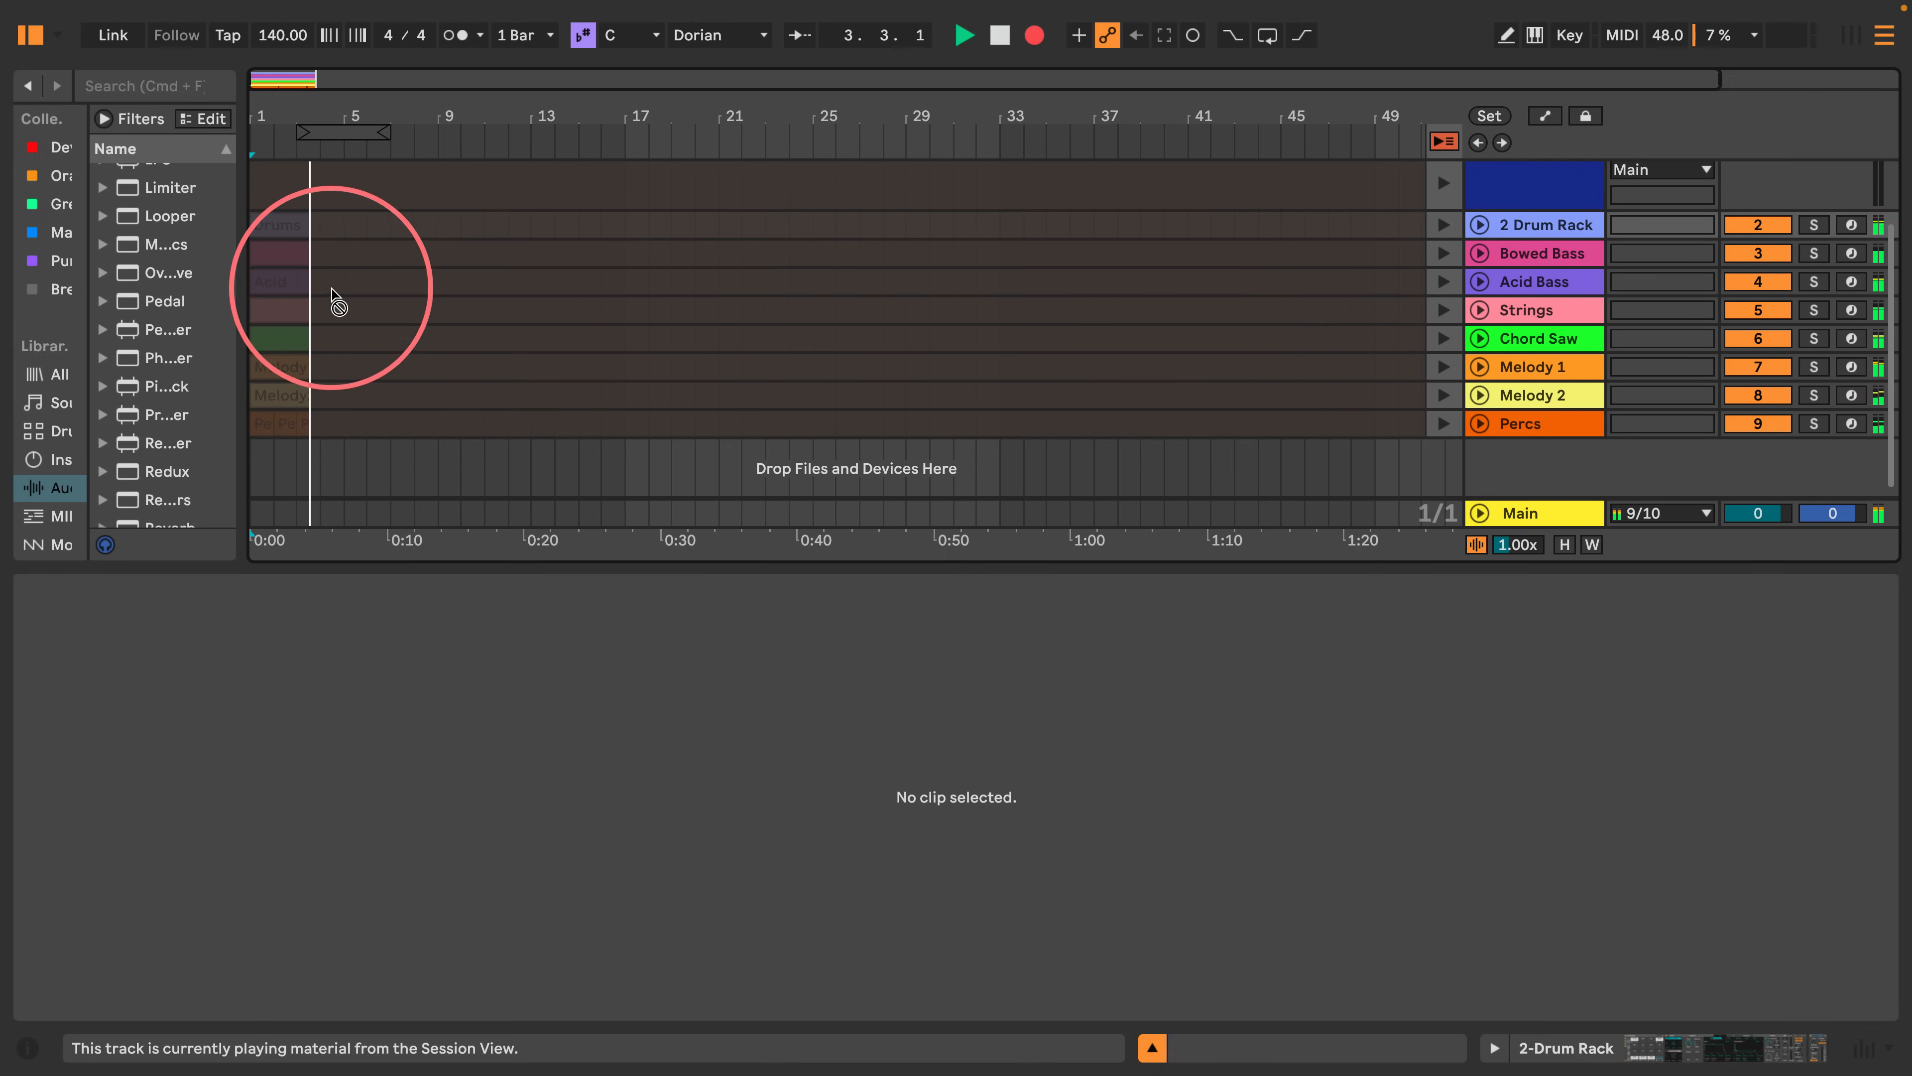
left_click(1884, 30)
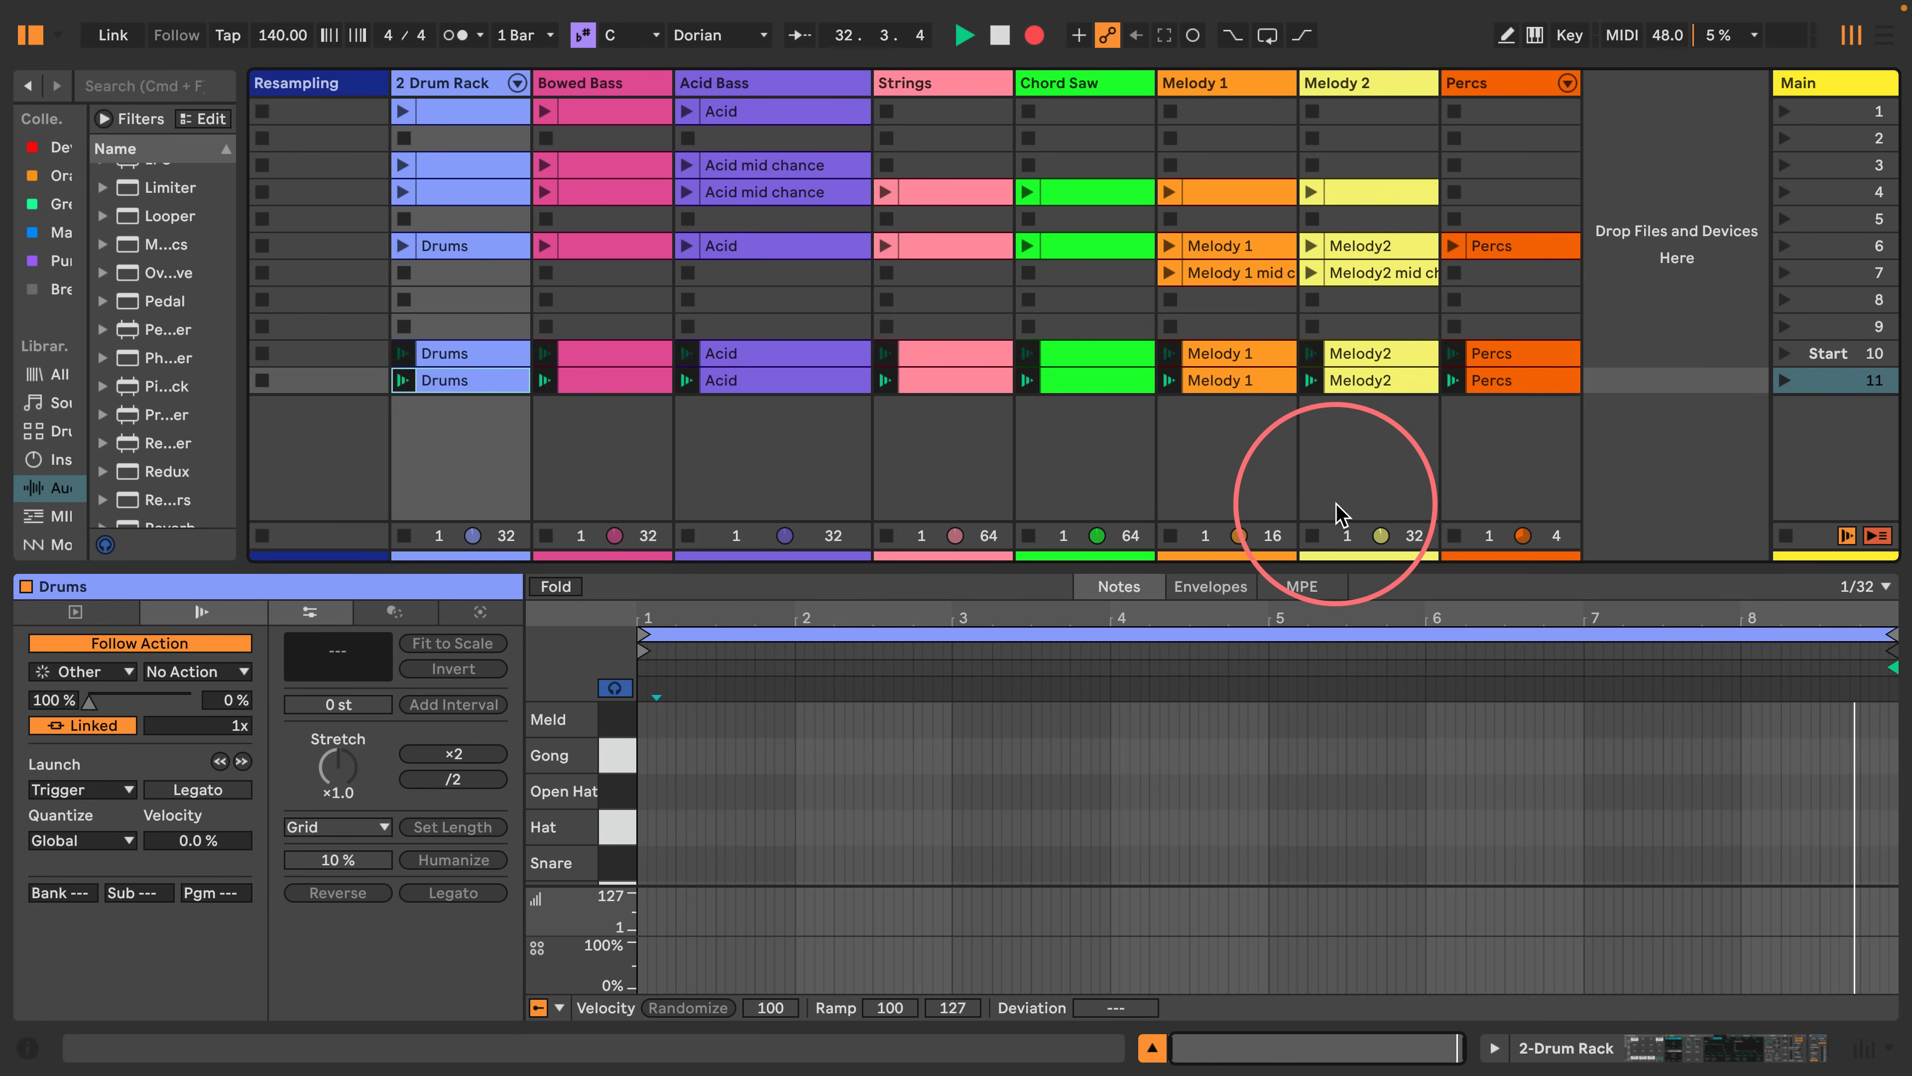
Compare the Melody 2 and Melody 1 clips of scenes 10 and 11 during the recording.
left_click(1375, 380)
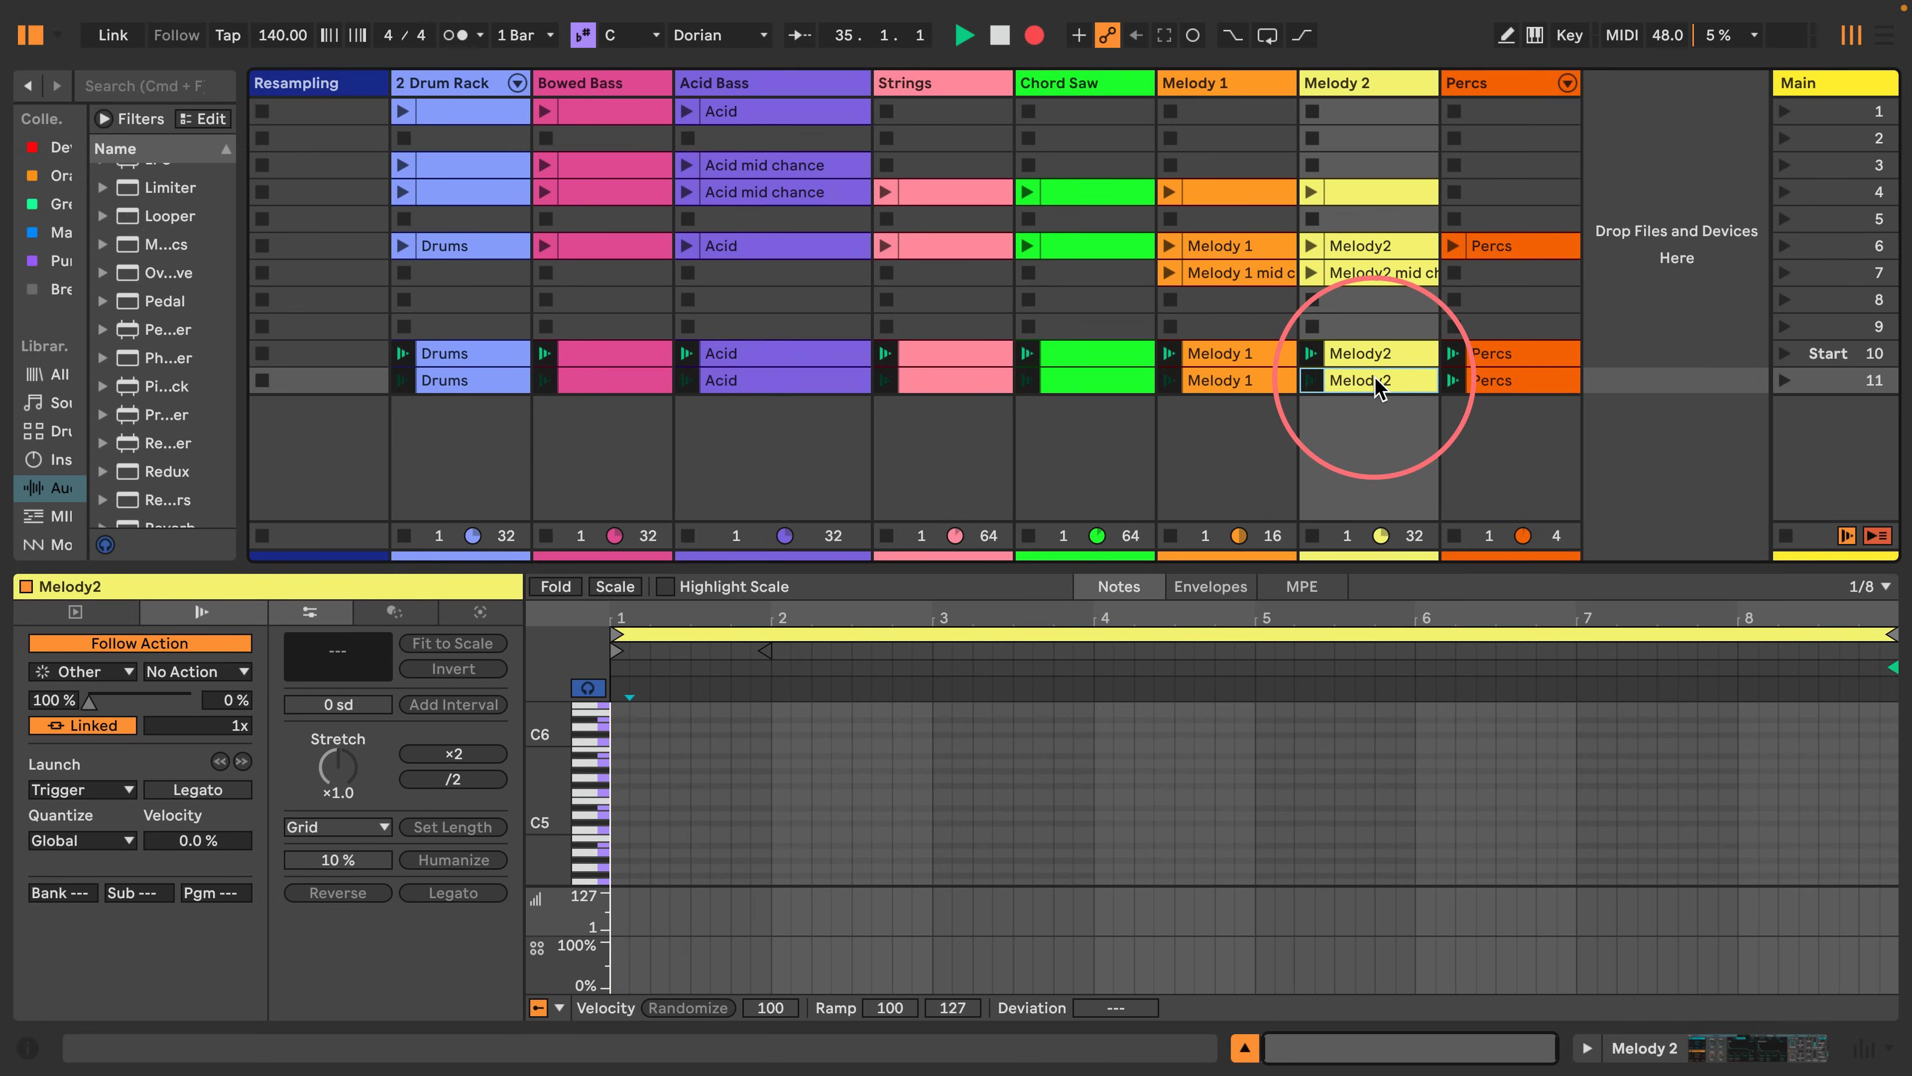
left_click(1365, 354)
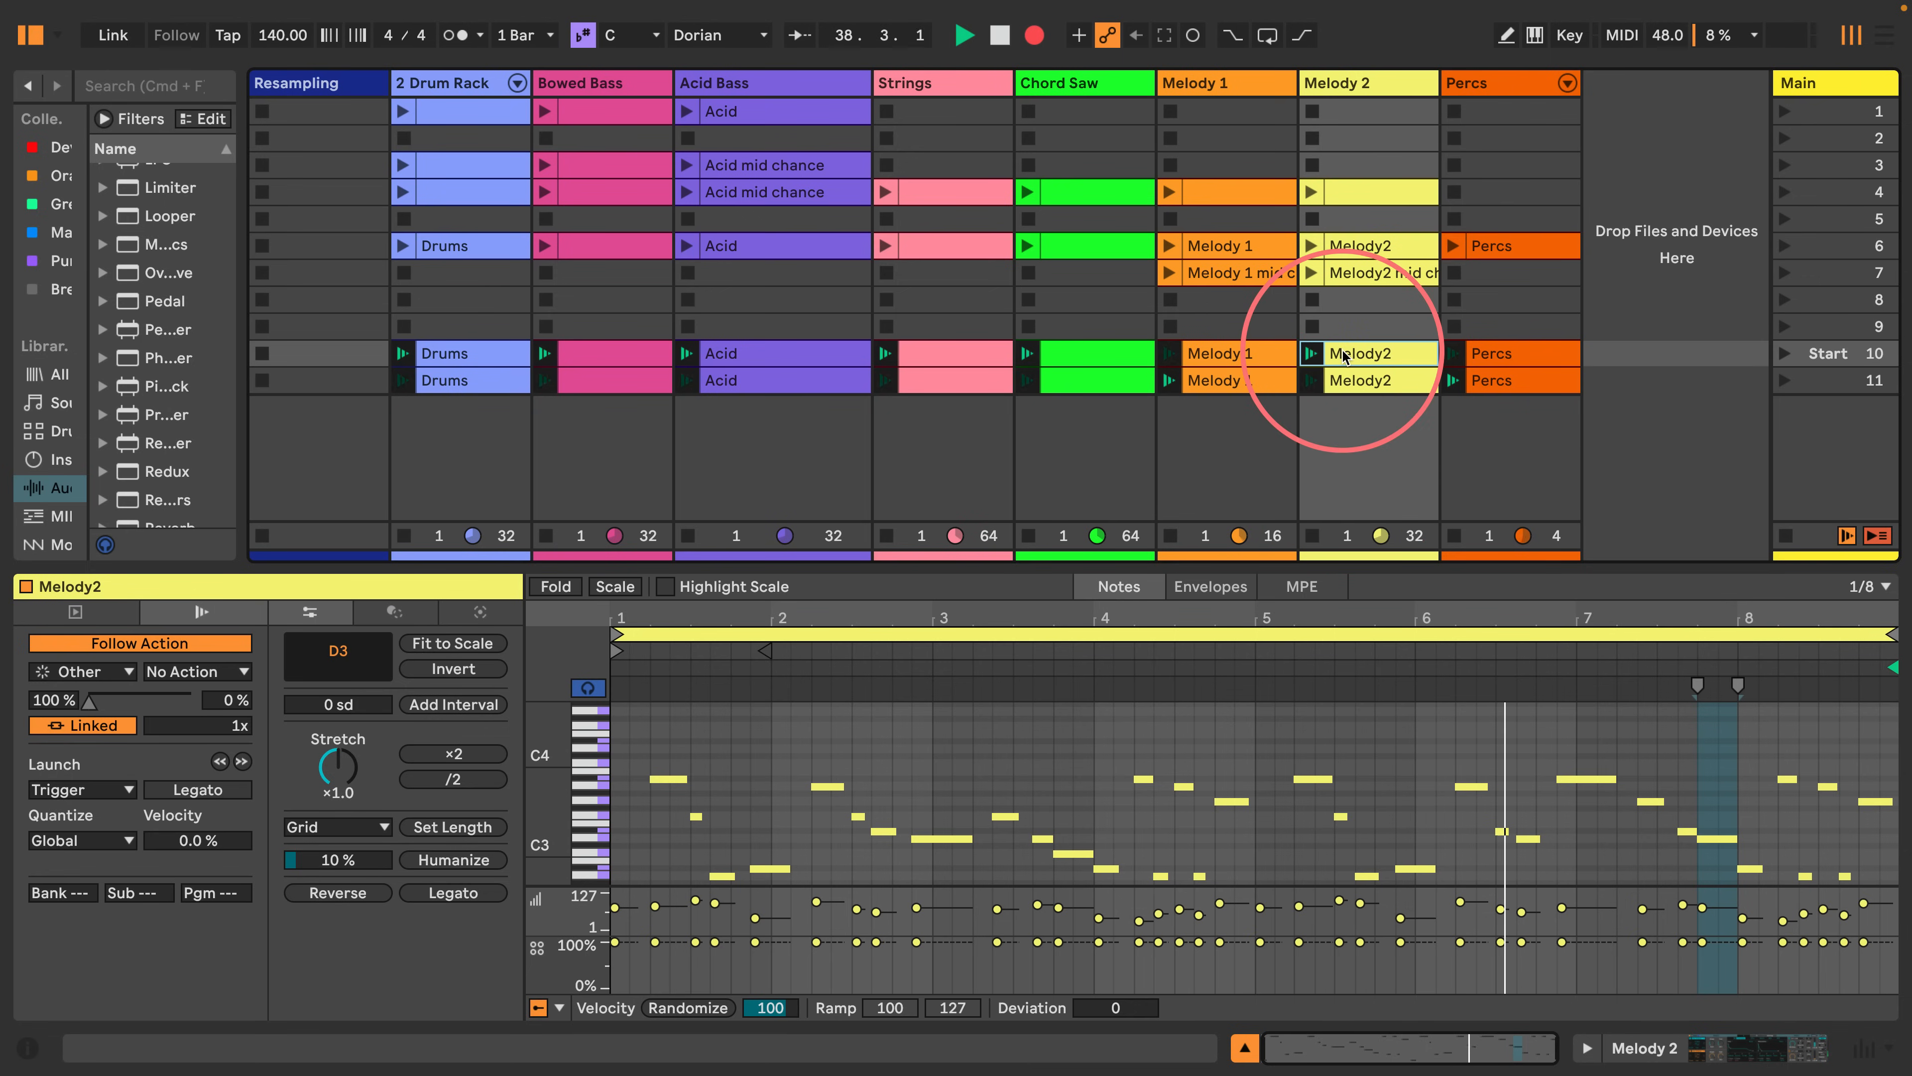
left_click(1246, 364)
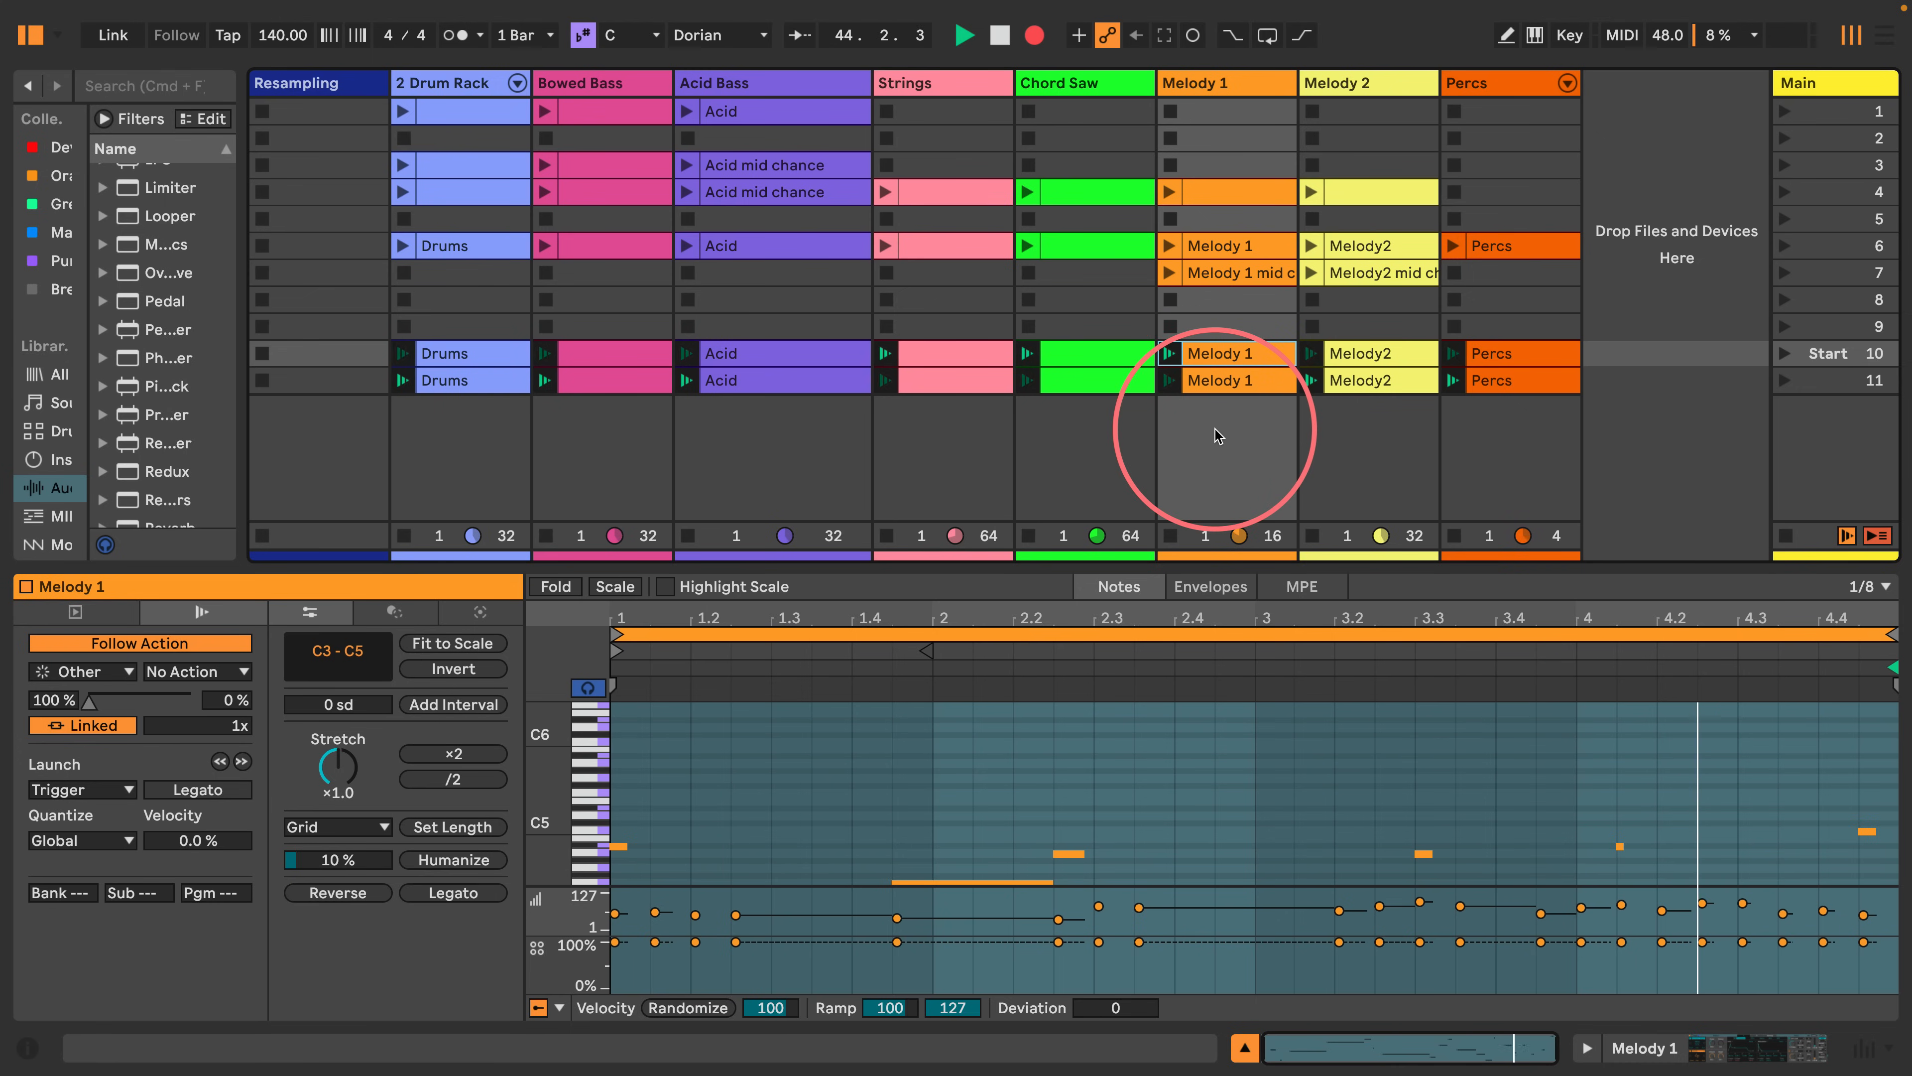
left_click(1226, 381)
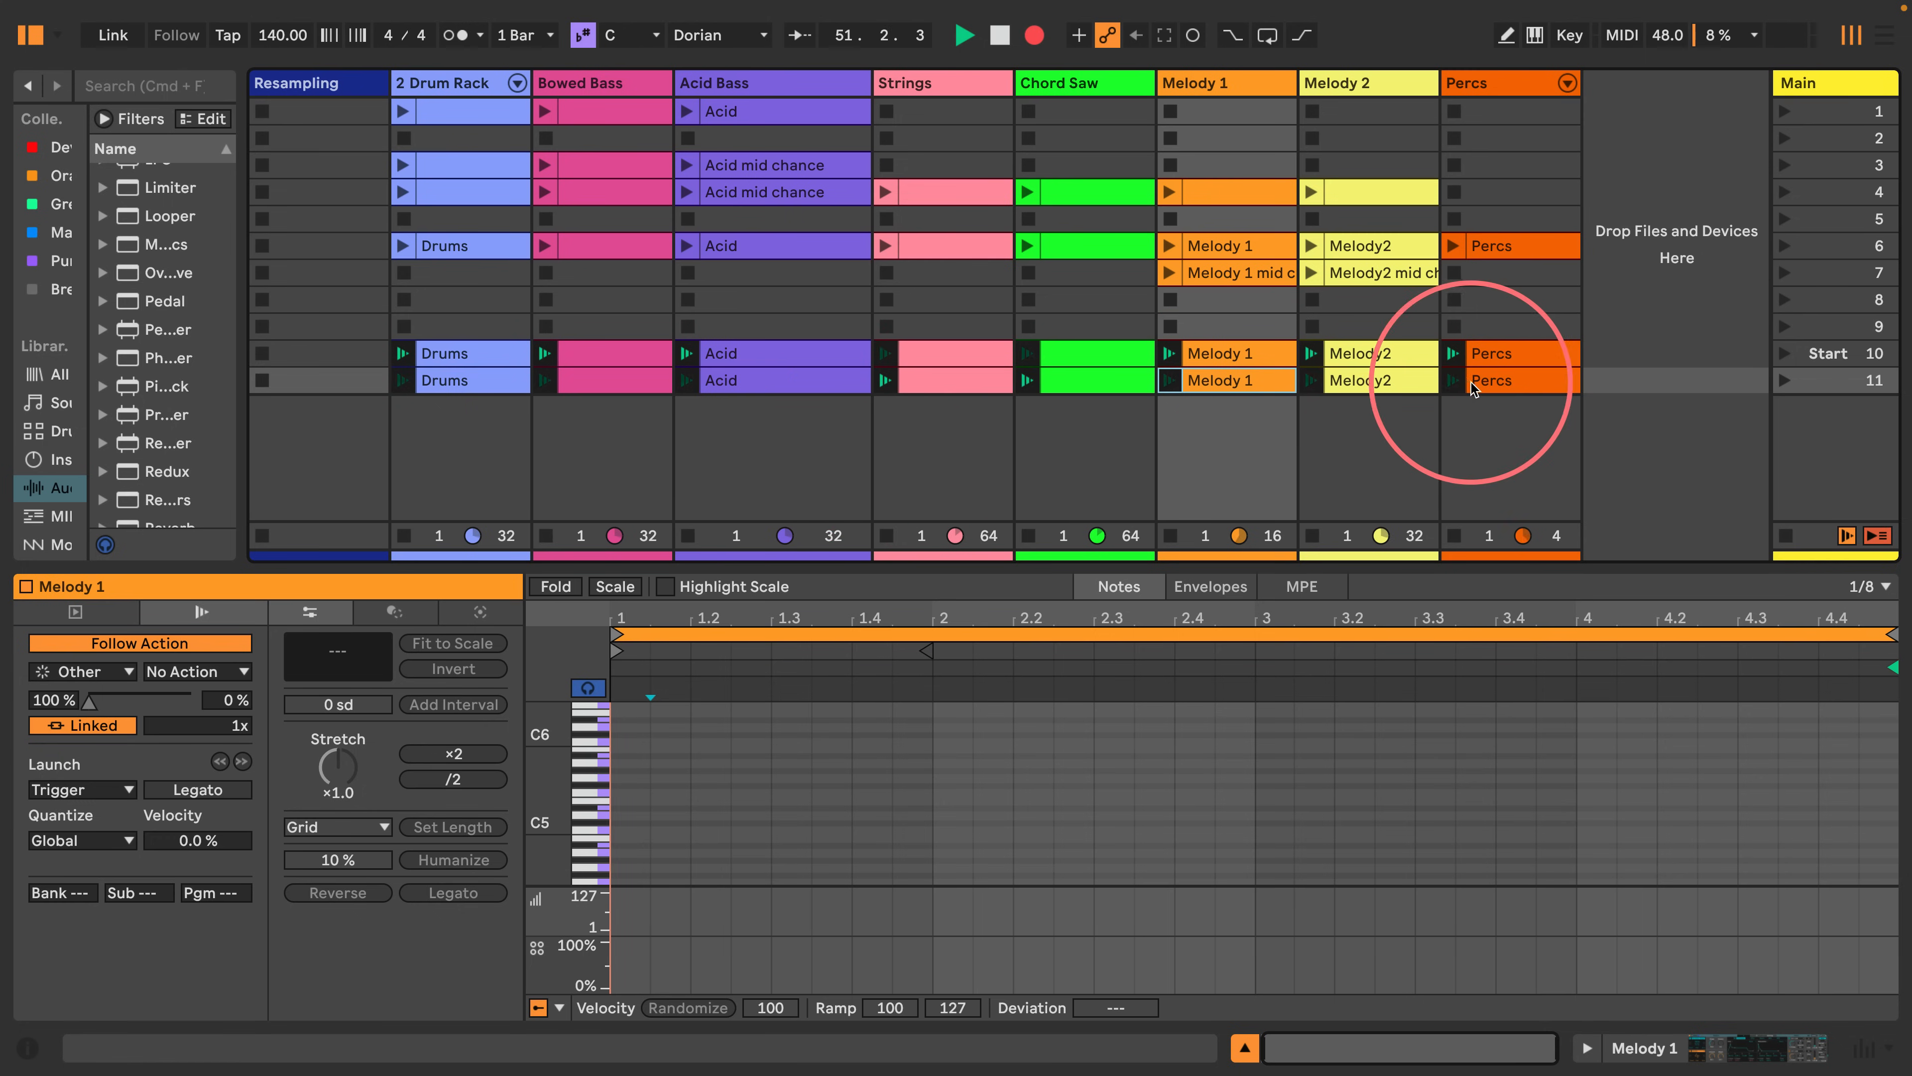
Duplicate the Start scene's clips from Drums to Percs into scene 12 and set their linked follow action multiplier to 2x.
left_click(1506, 353)
left_click(1227, 357)
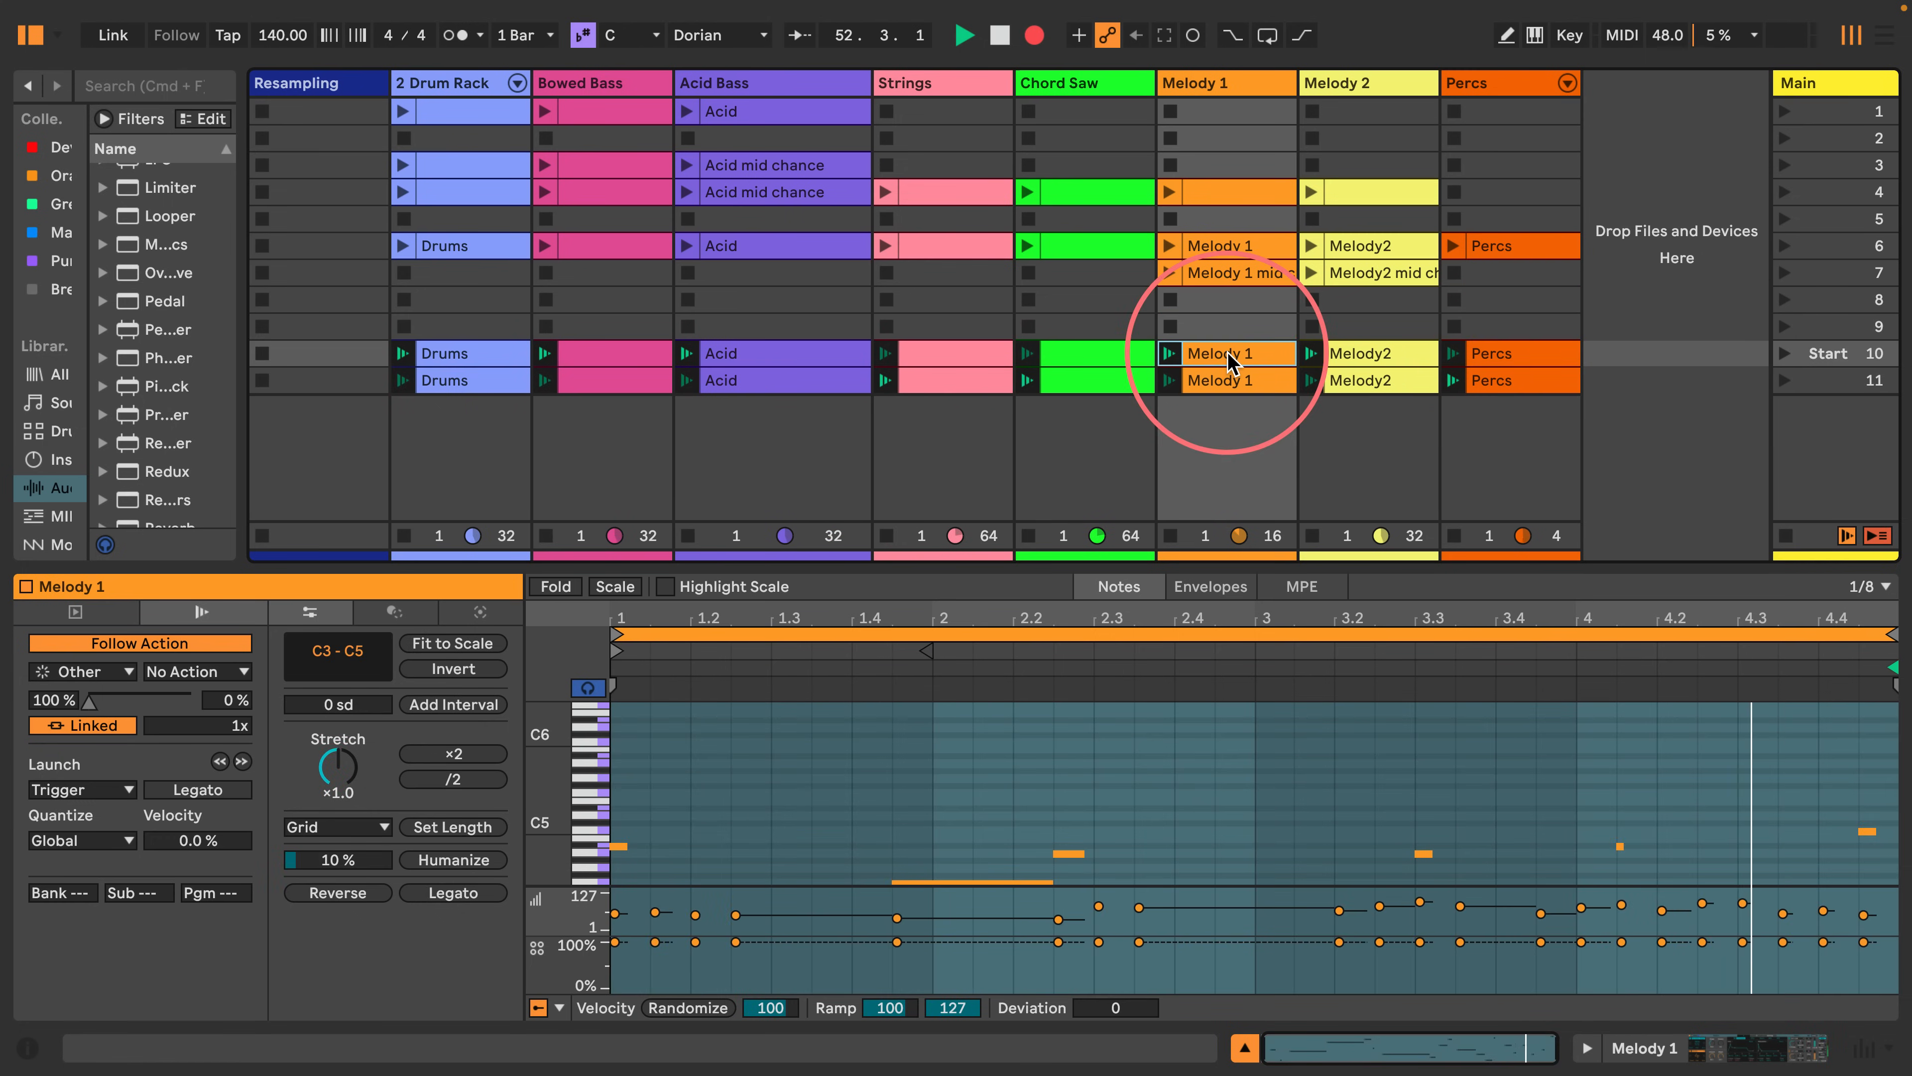
left_click(1521, 353, "shift")
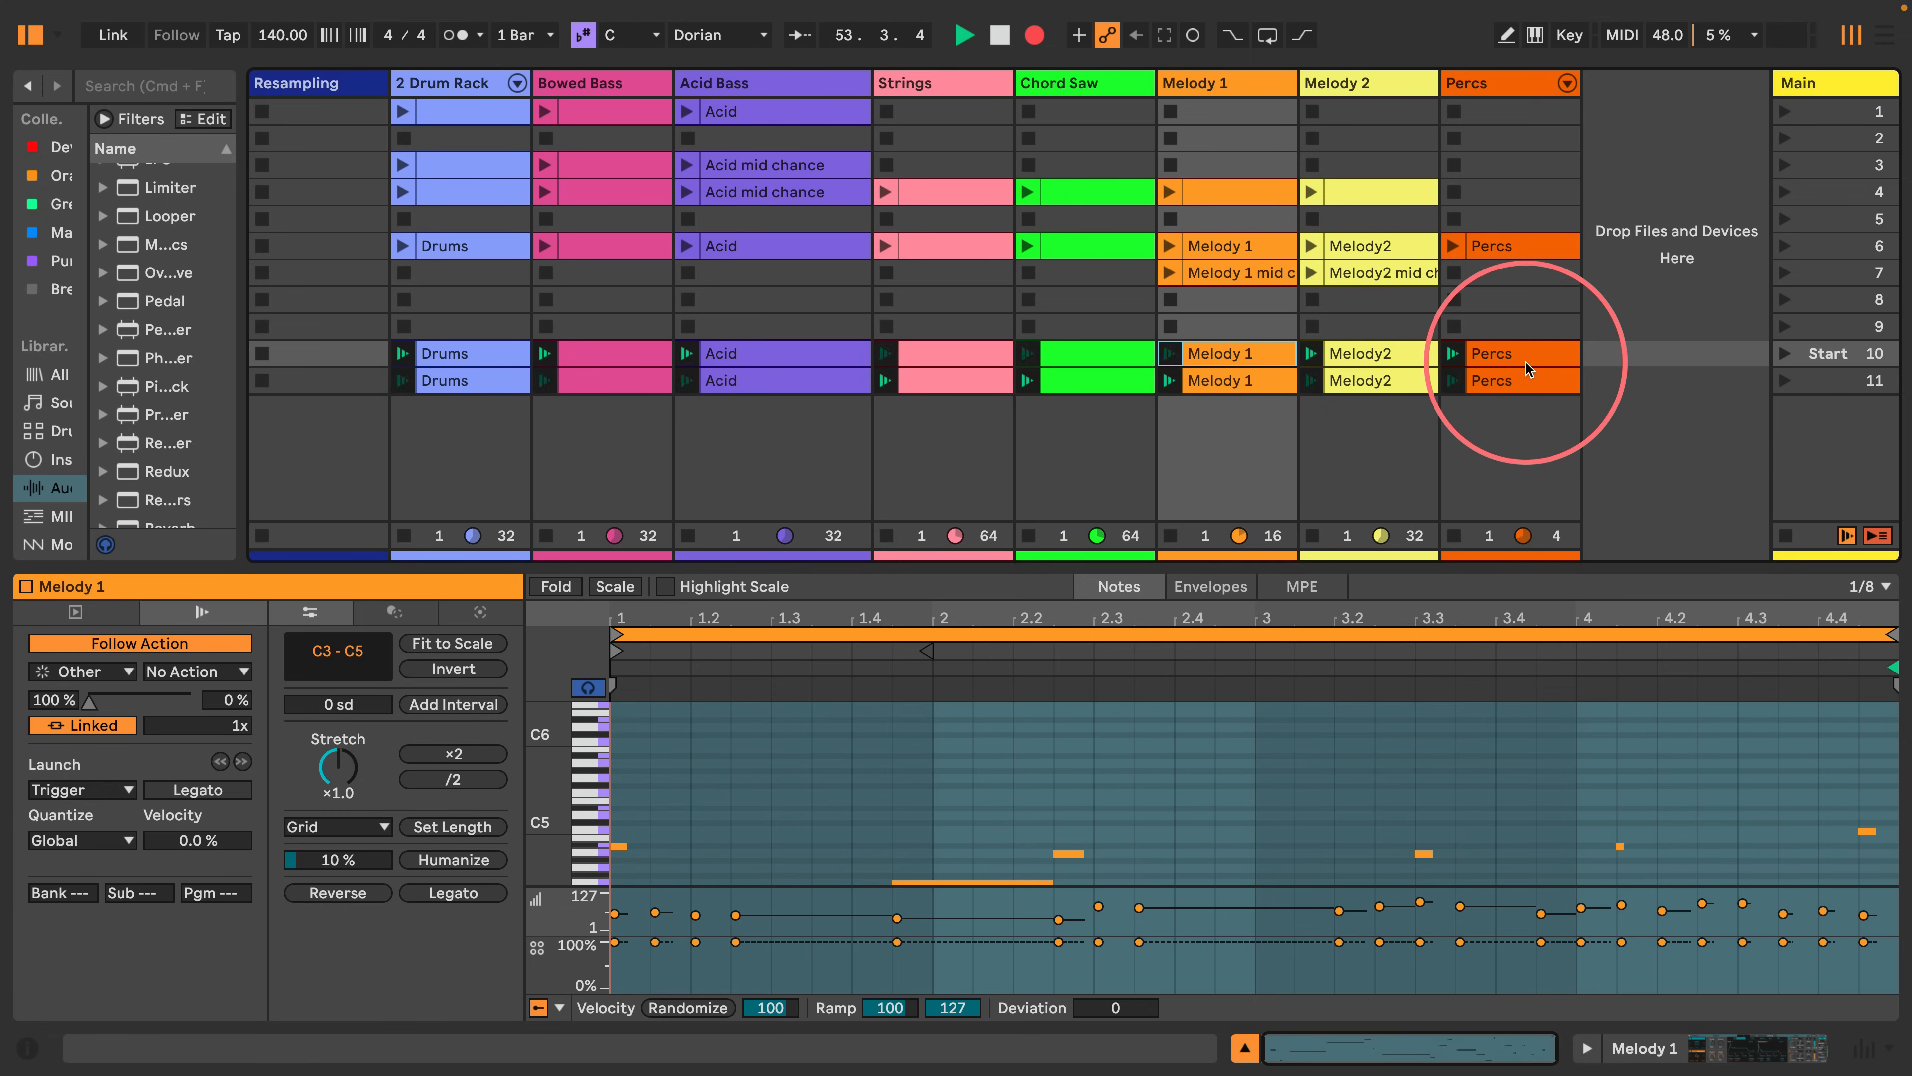
left_click(708, 353, "shift")
left_click(482, 353, "shift")
left_click_drag(493, 355, 486, 416)
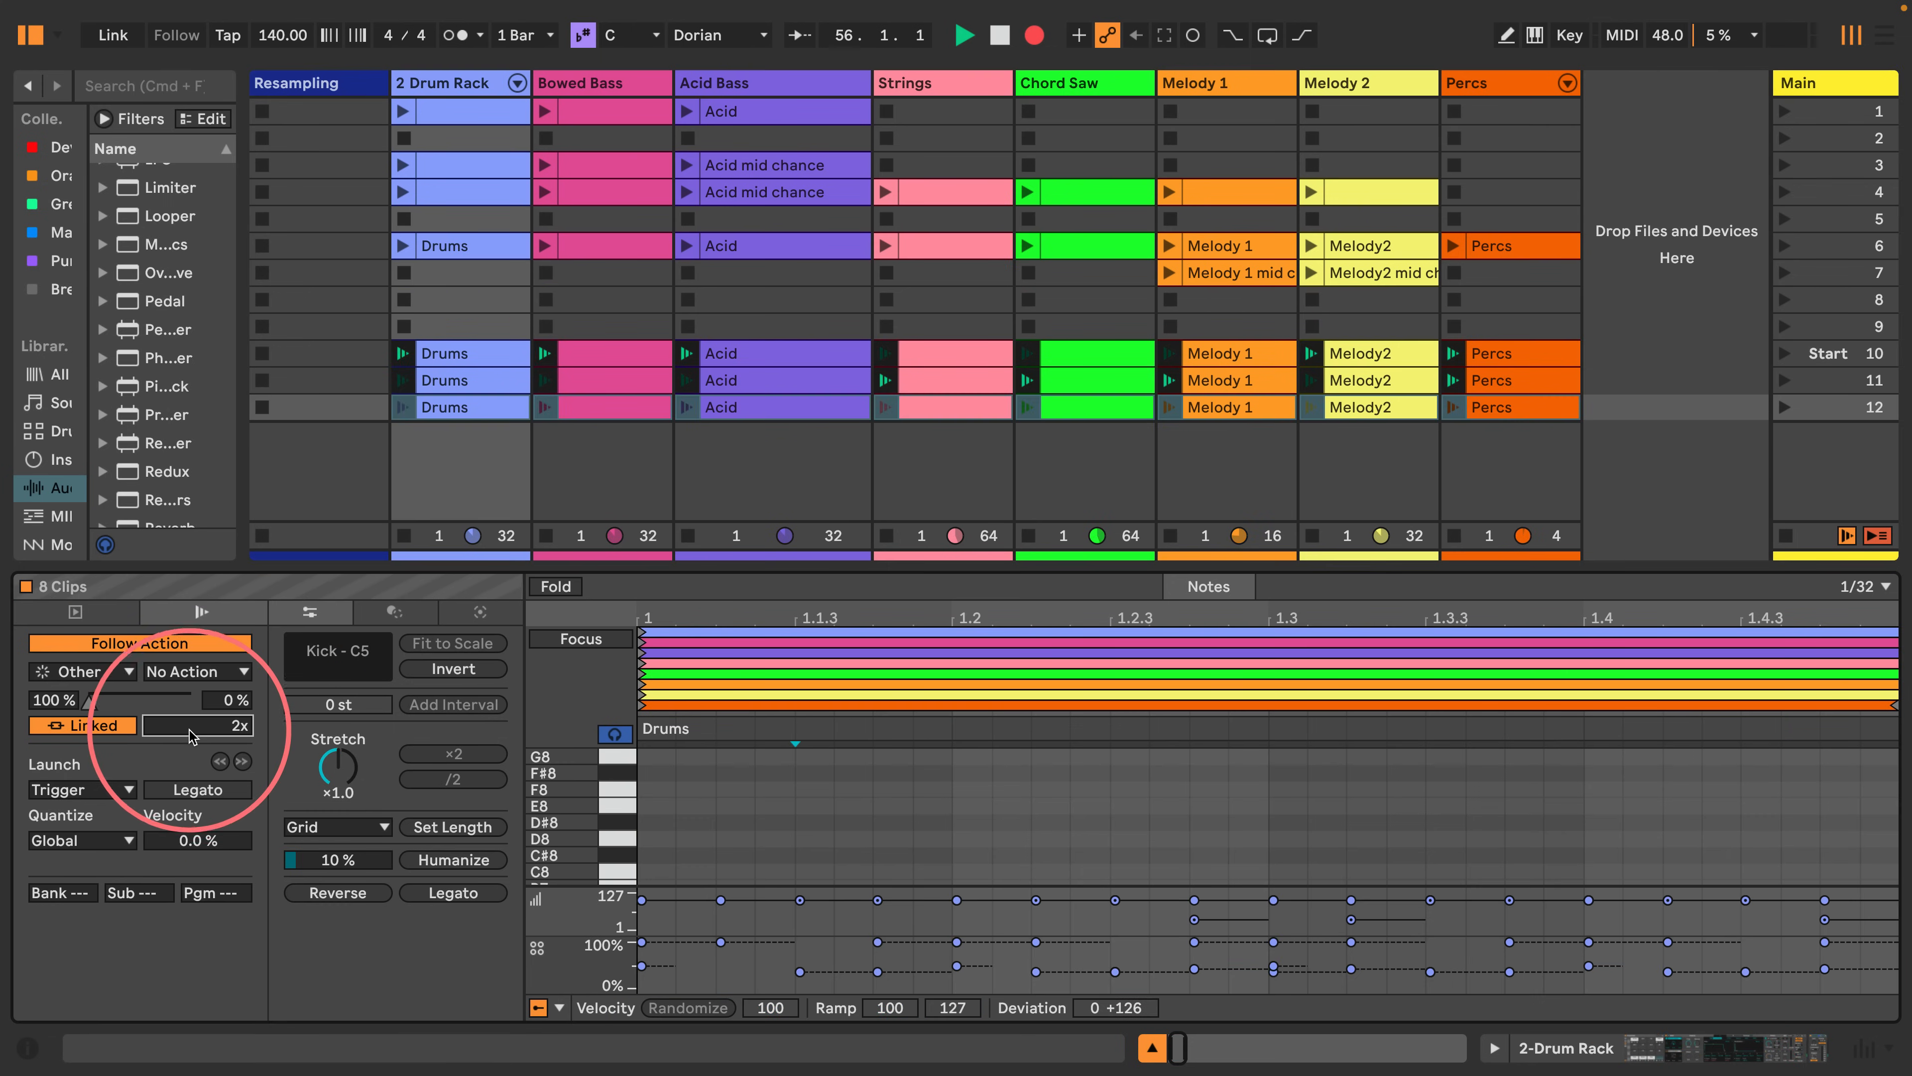
Stop the recording and show the whole recorded take in the Arrangement View with playback switched back to the arrangement.
left_click(1122, 410)
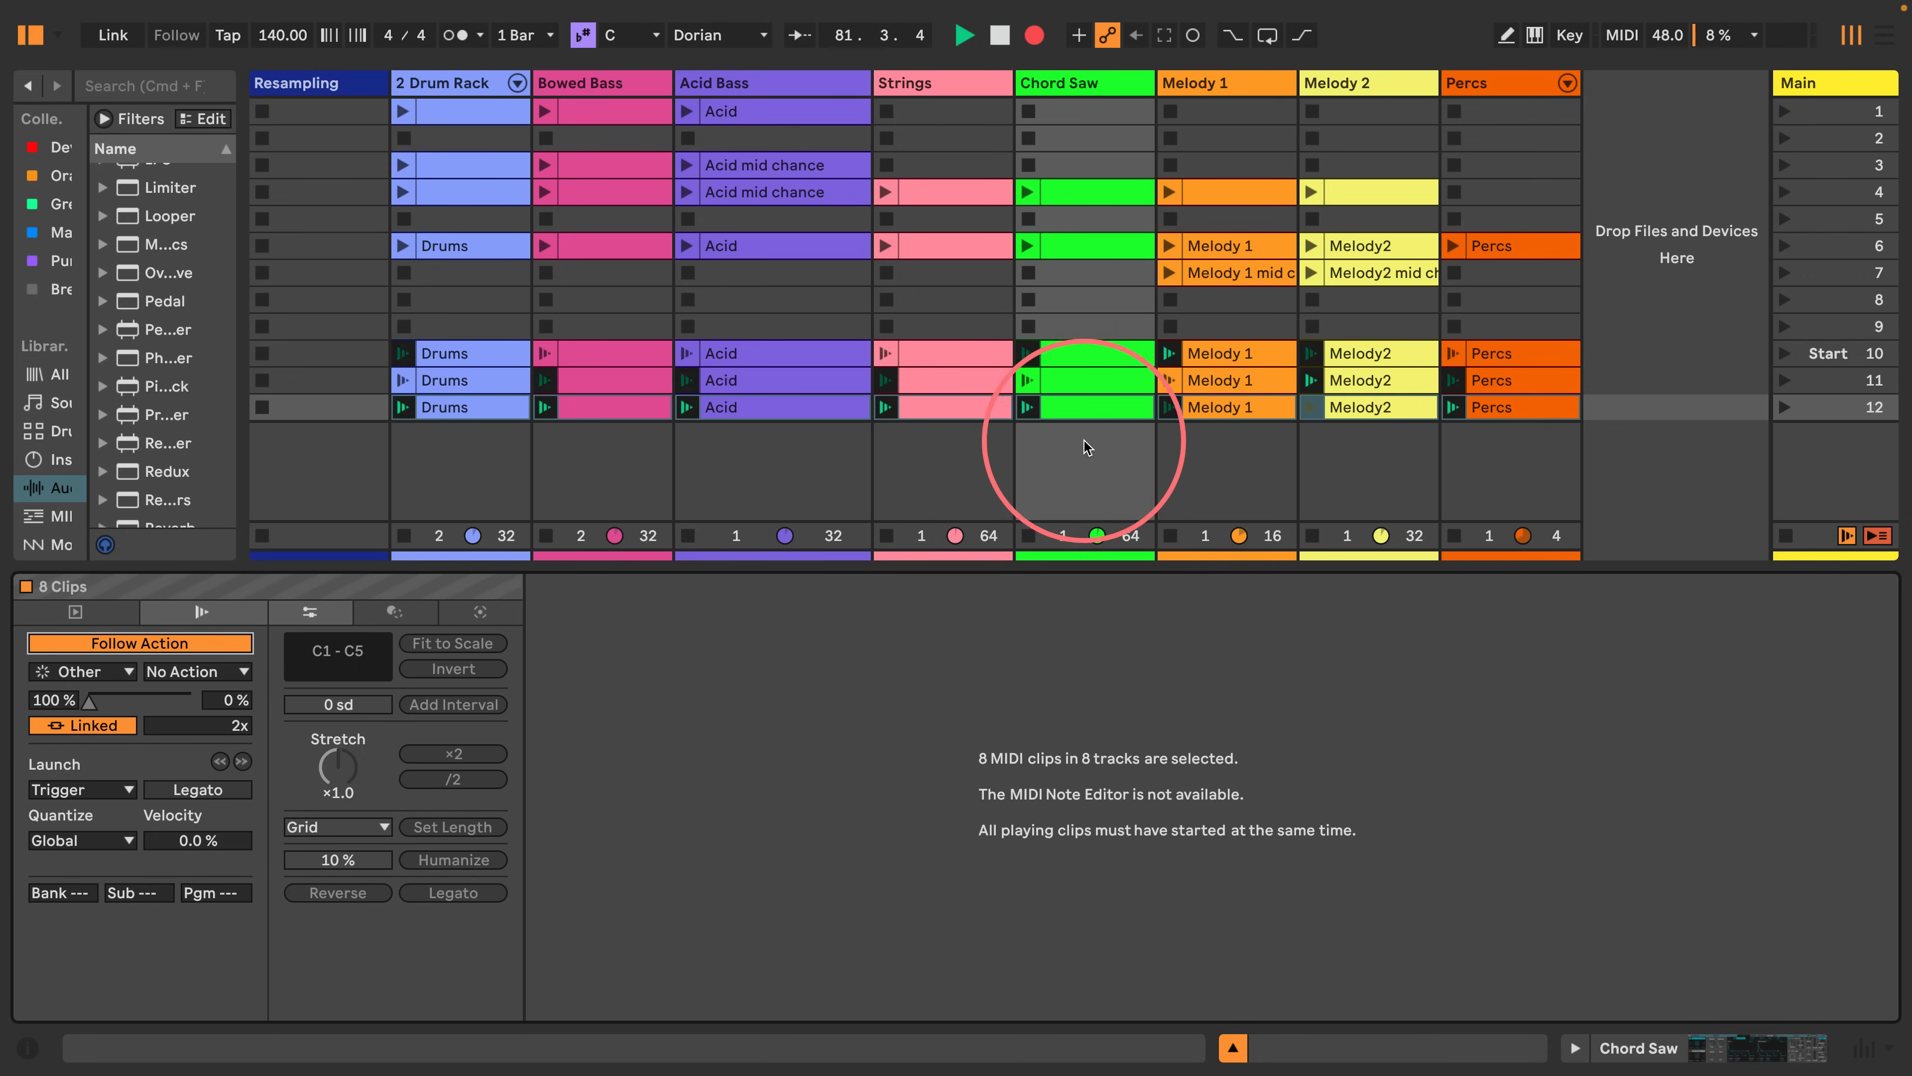
left_click(993, 41)
left_click(1885, 34)
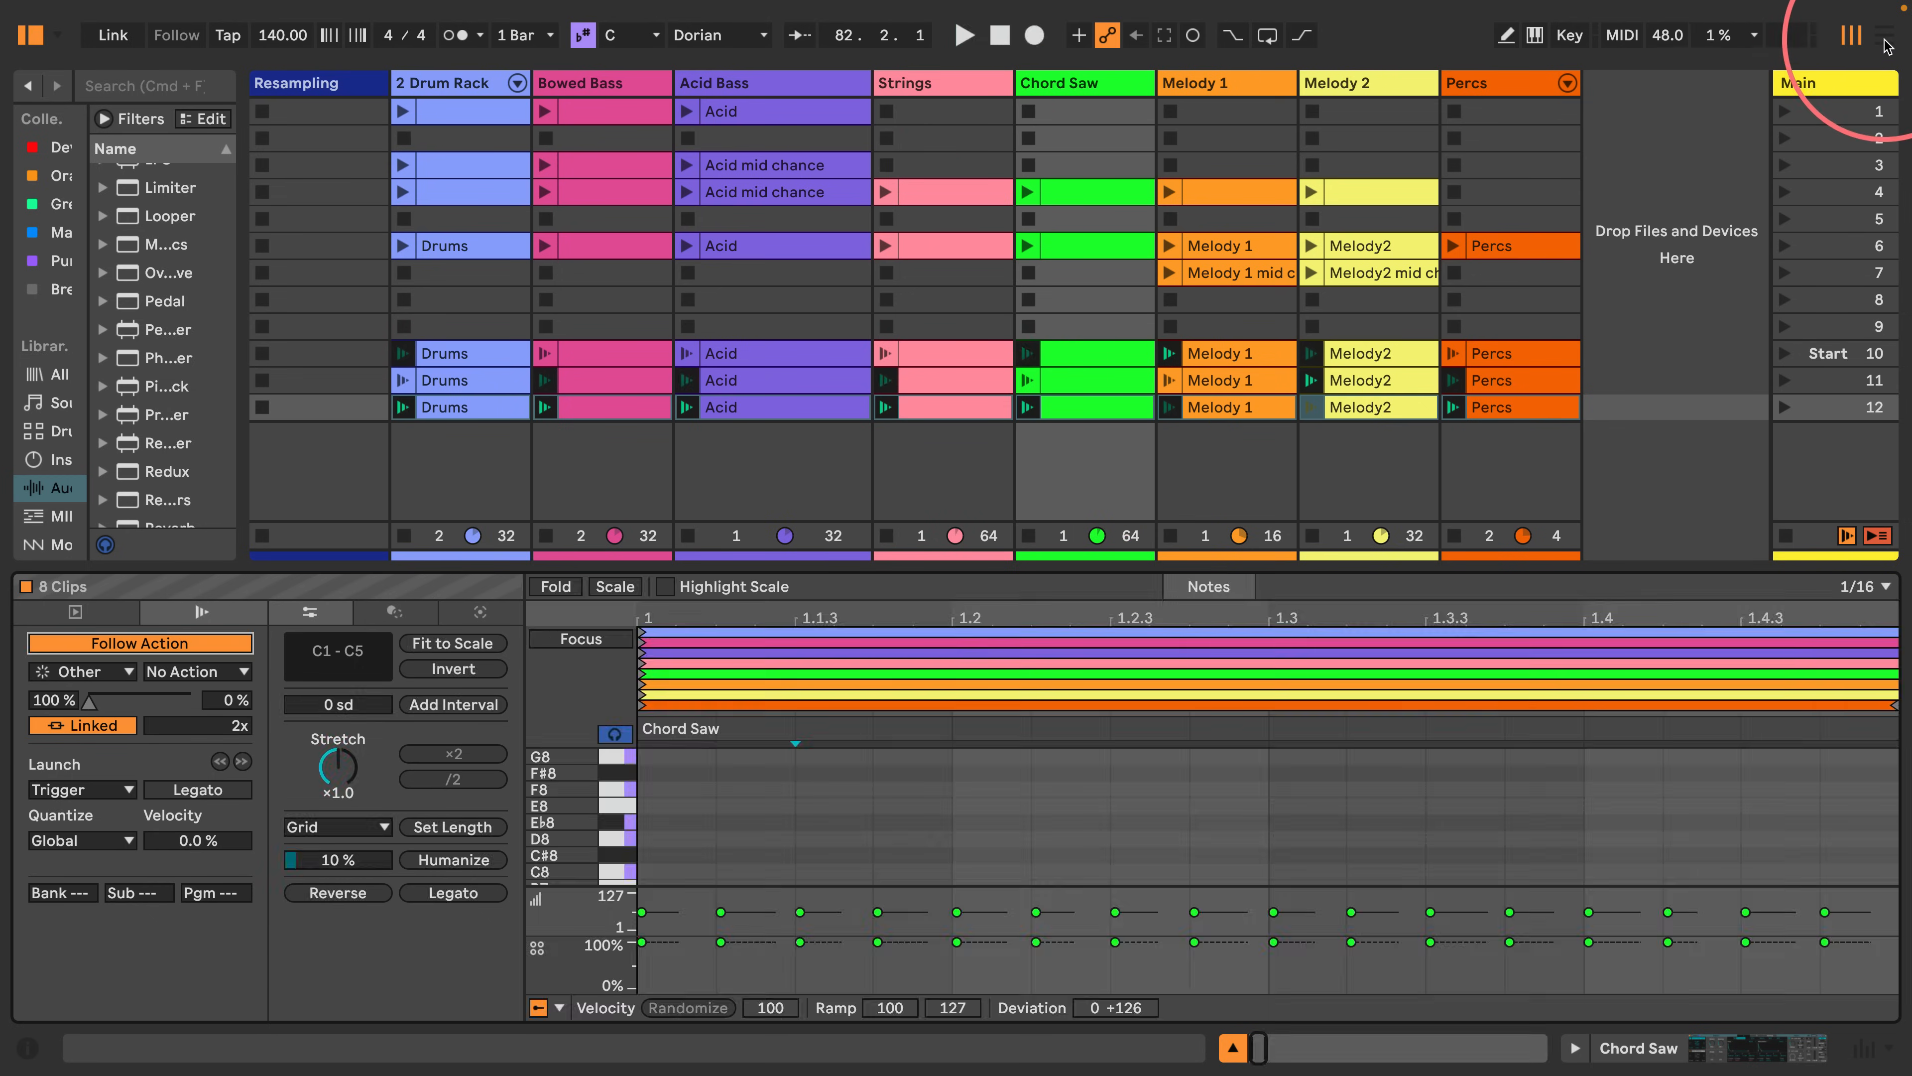
left_click_drag(1111, 120, 1129, 79)
left_click(1443, 140)
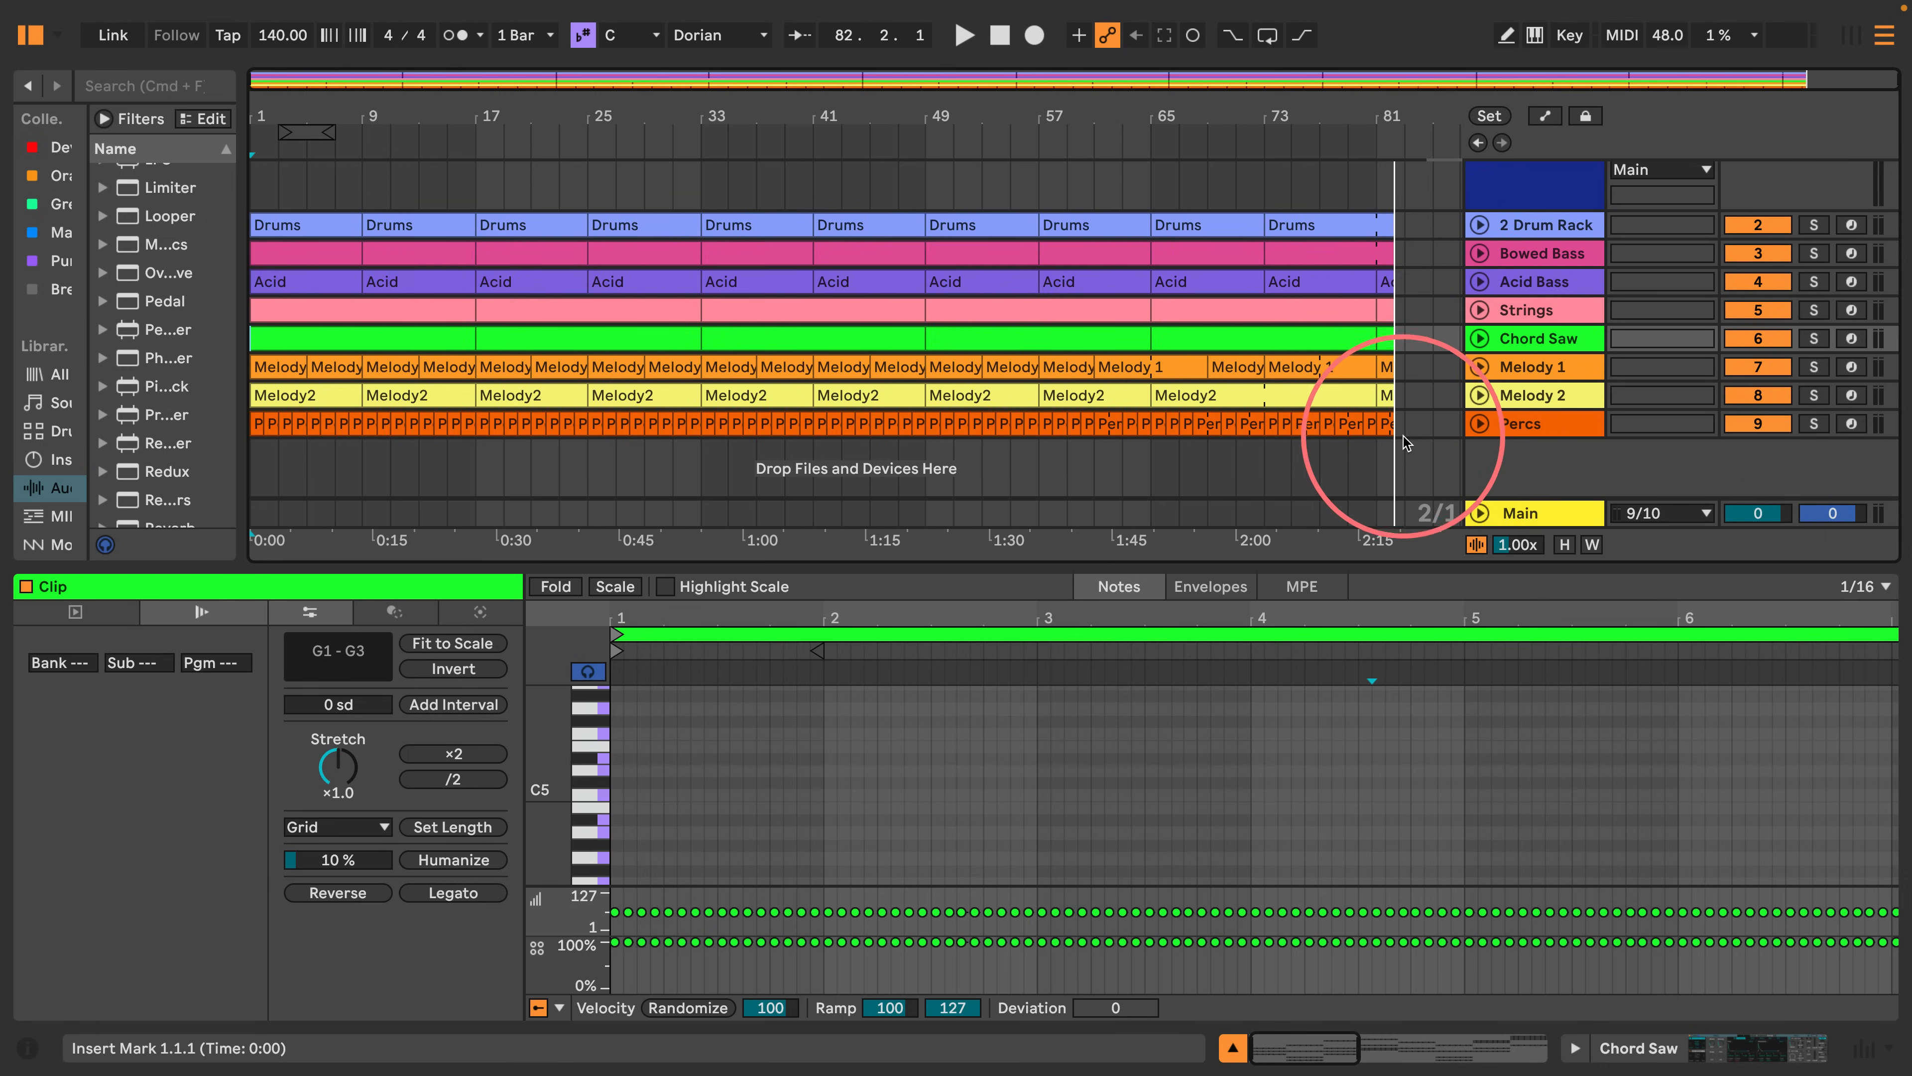
Delete the leftover recording from bar 81 onward on all tracks and play the arrangement from the beginning.
left_click_drag(1414, 428, 1391, 229)
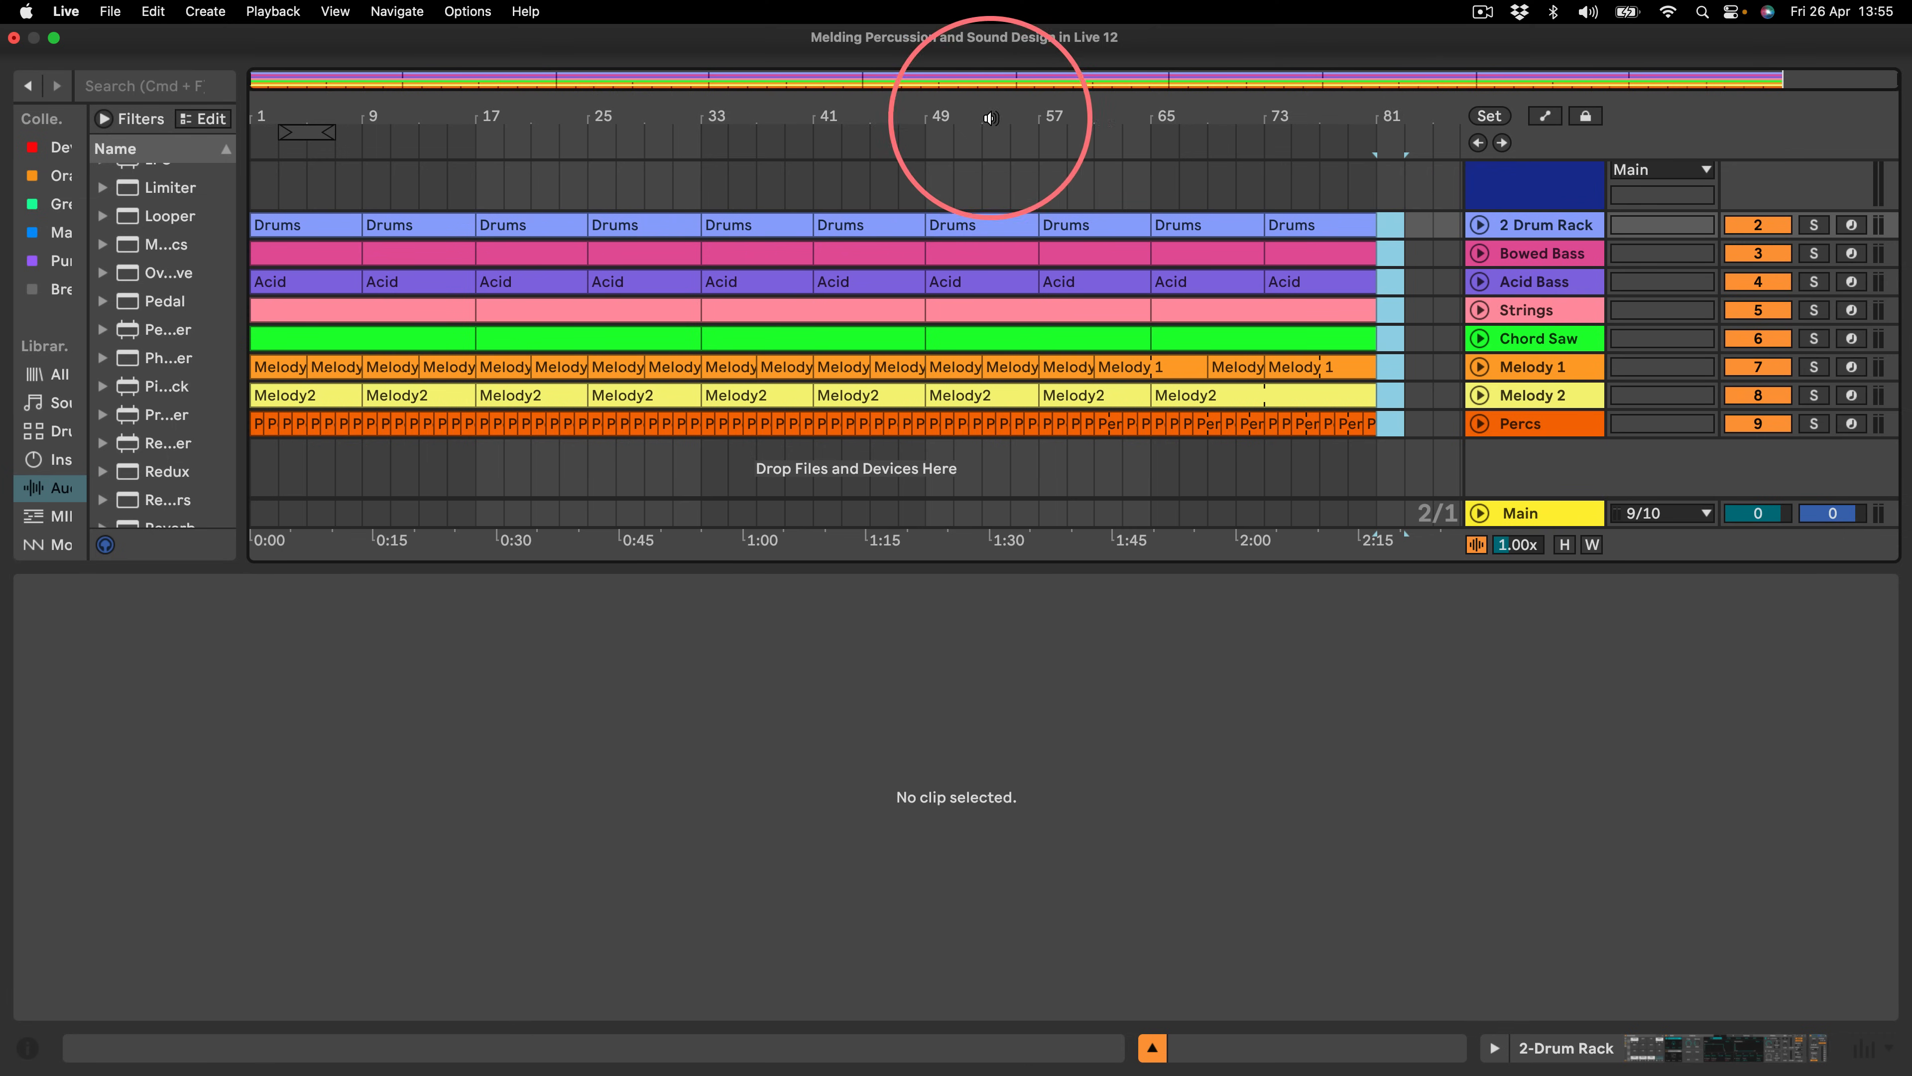
key("super+a")
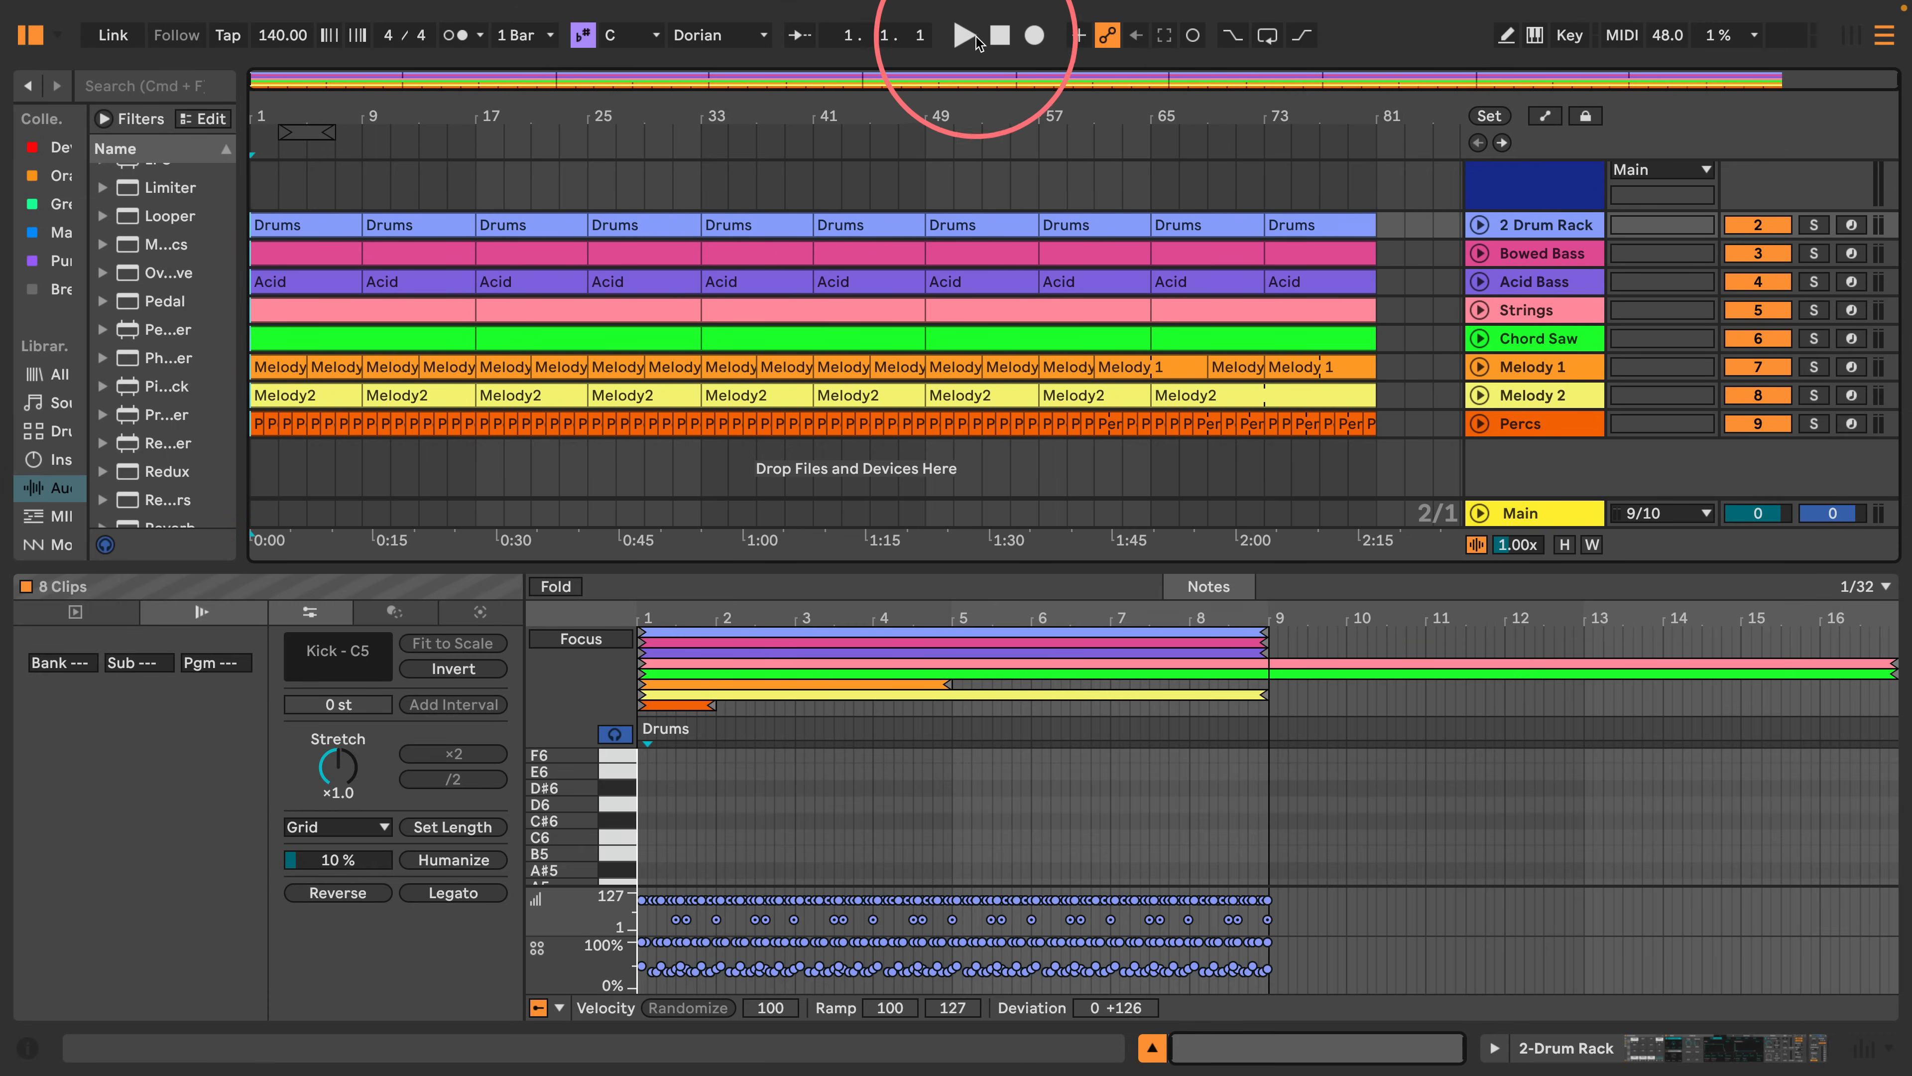
left_click(963, 35)
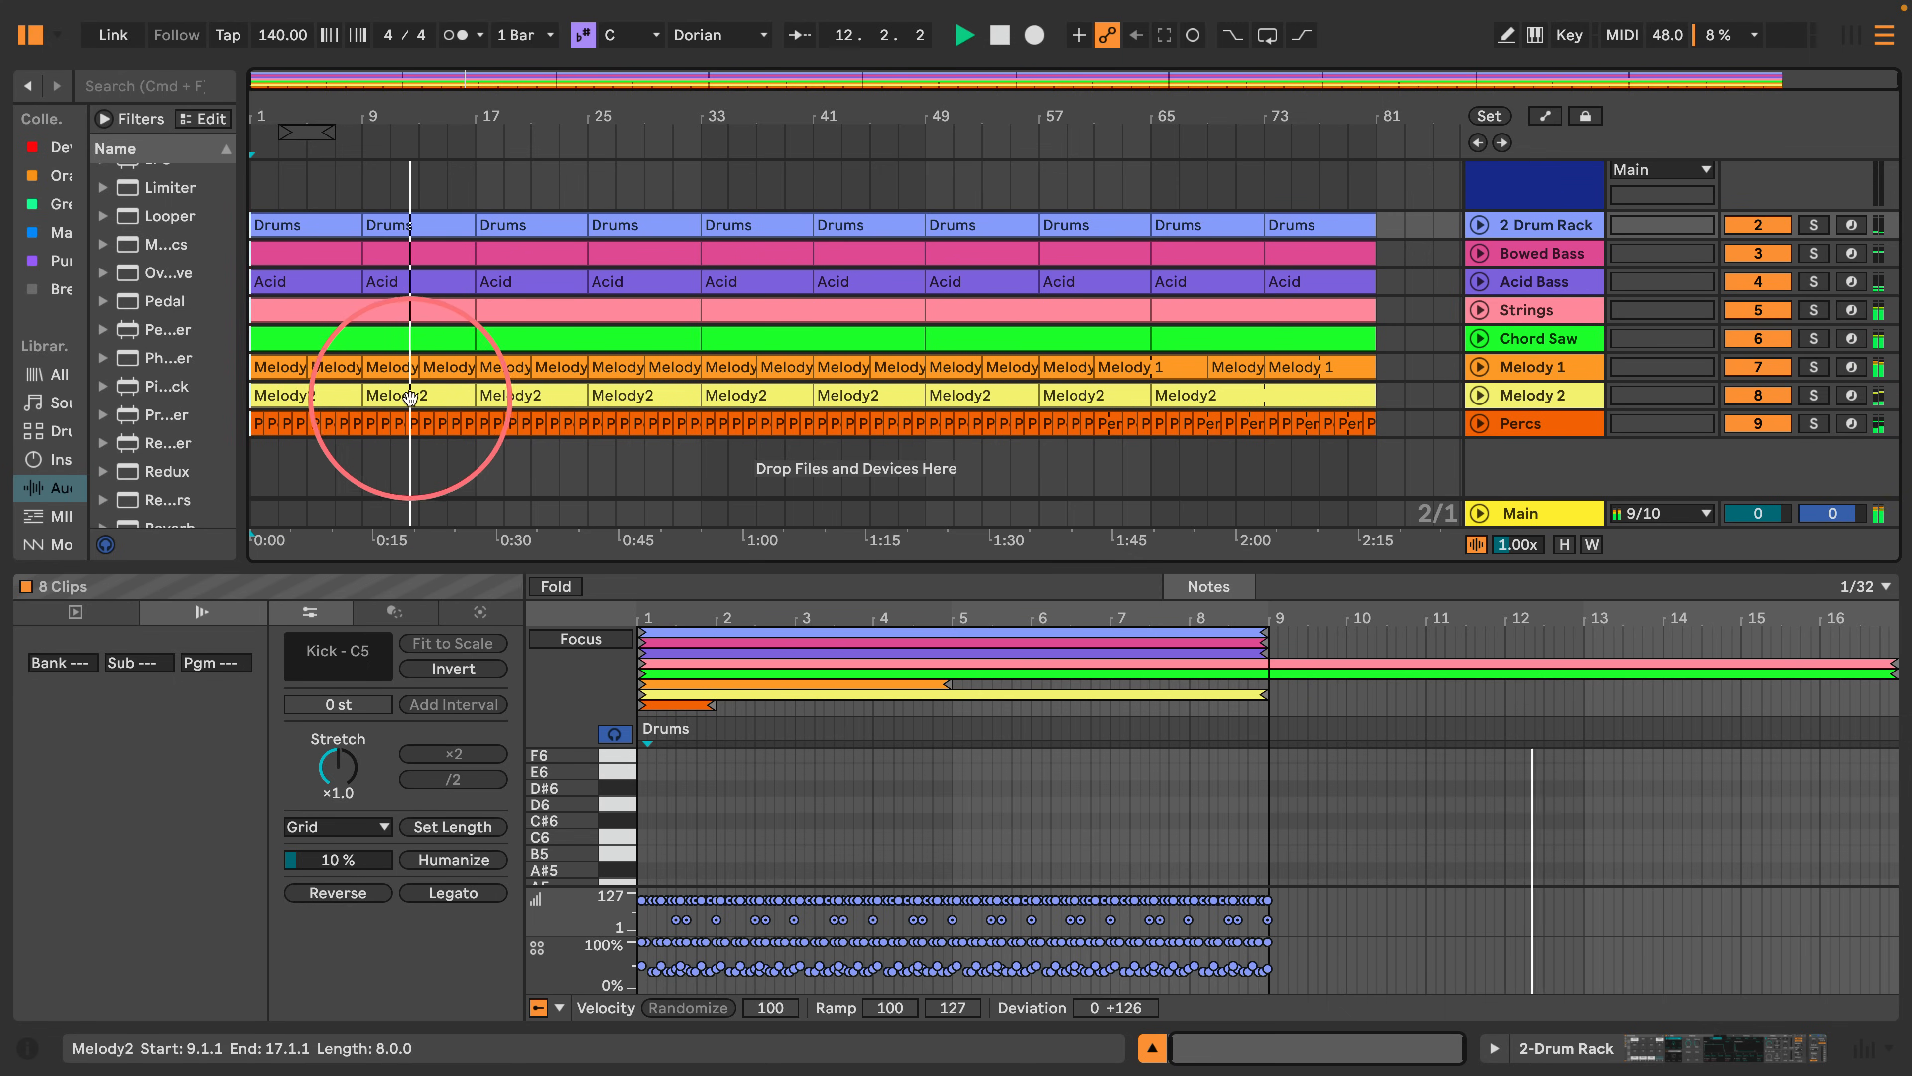
Solo the Melody 1 track and listen to its recorded clip from bar 9.
key("space")
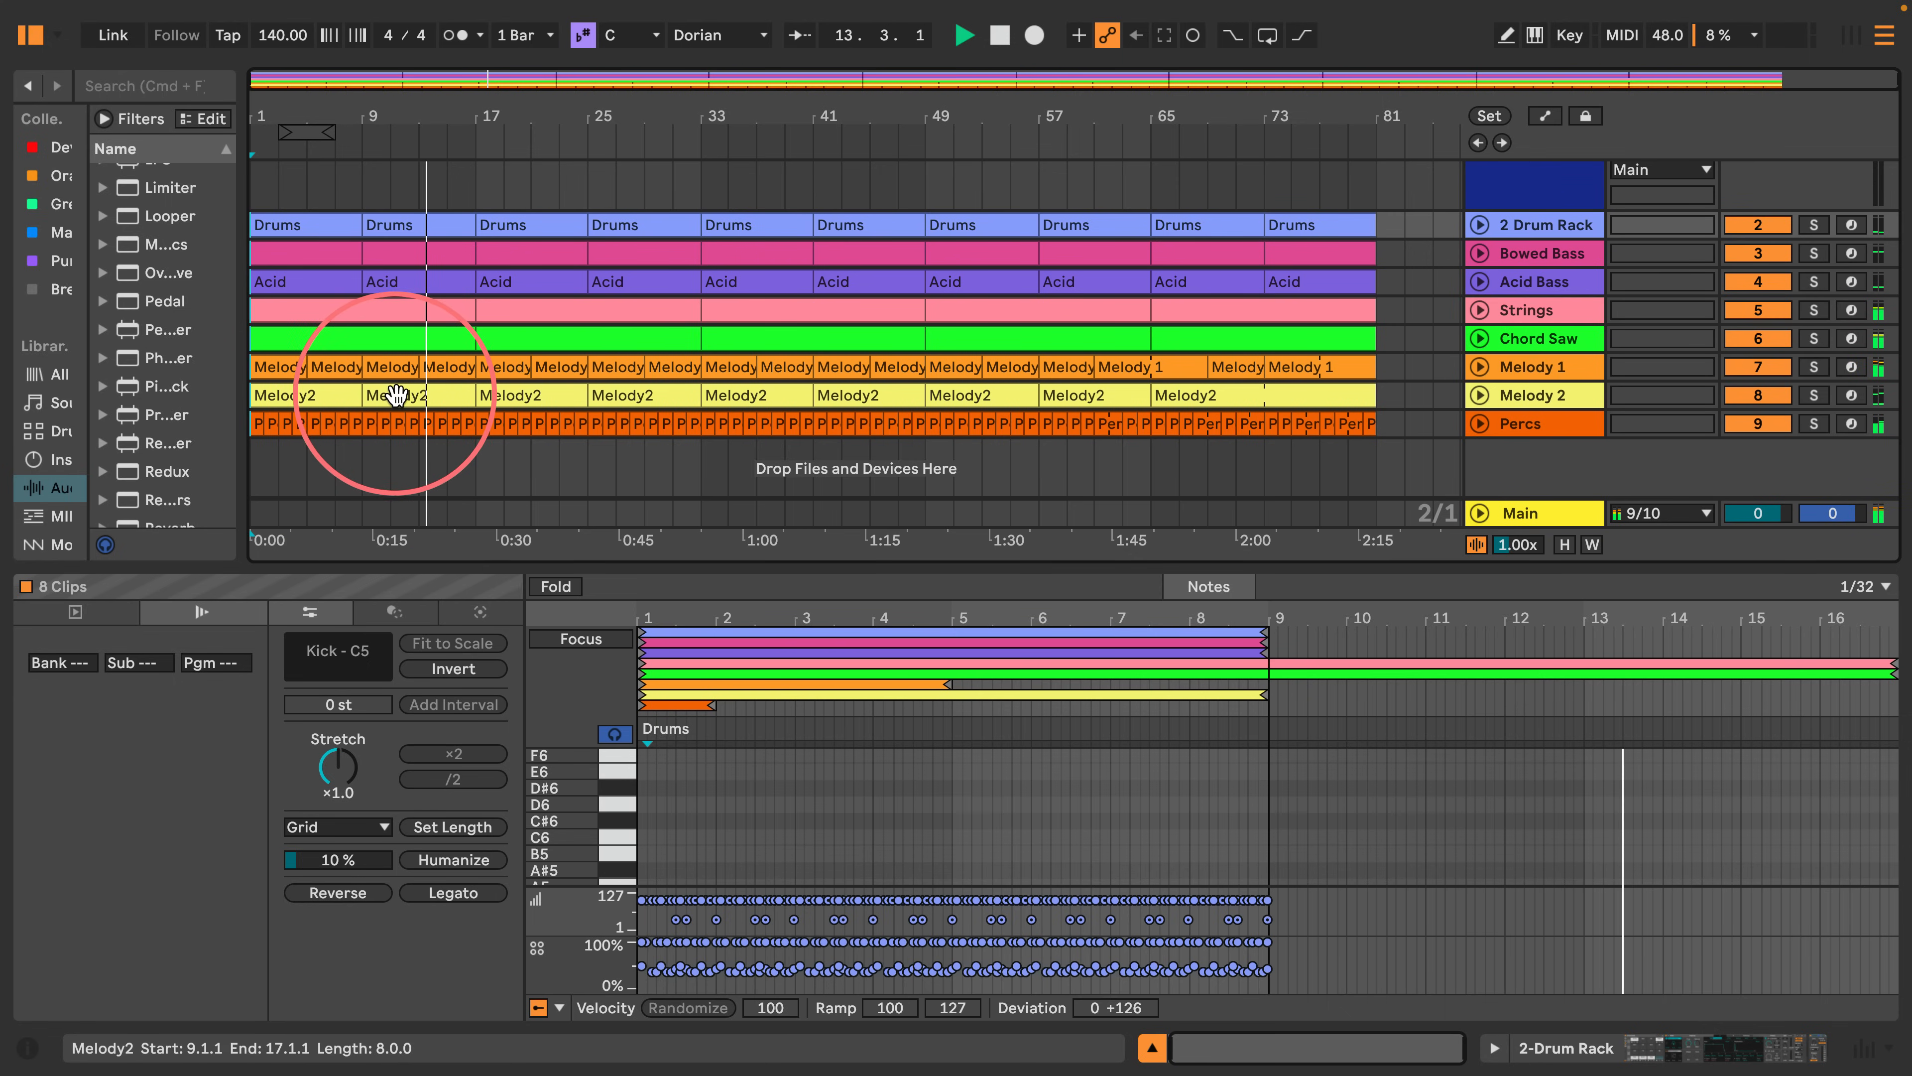
left_click(394, 367)
left_click(1814, 367)
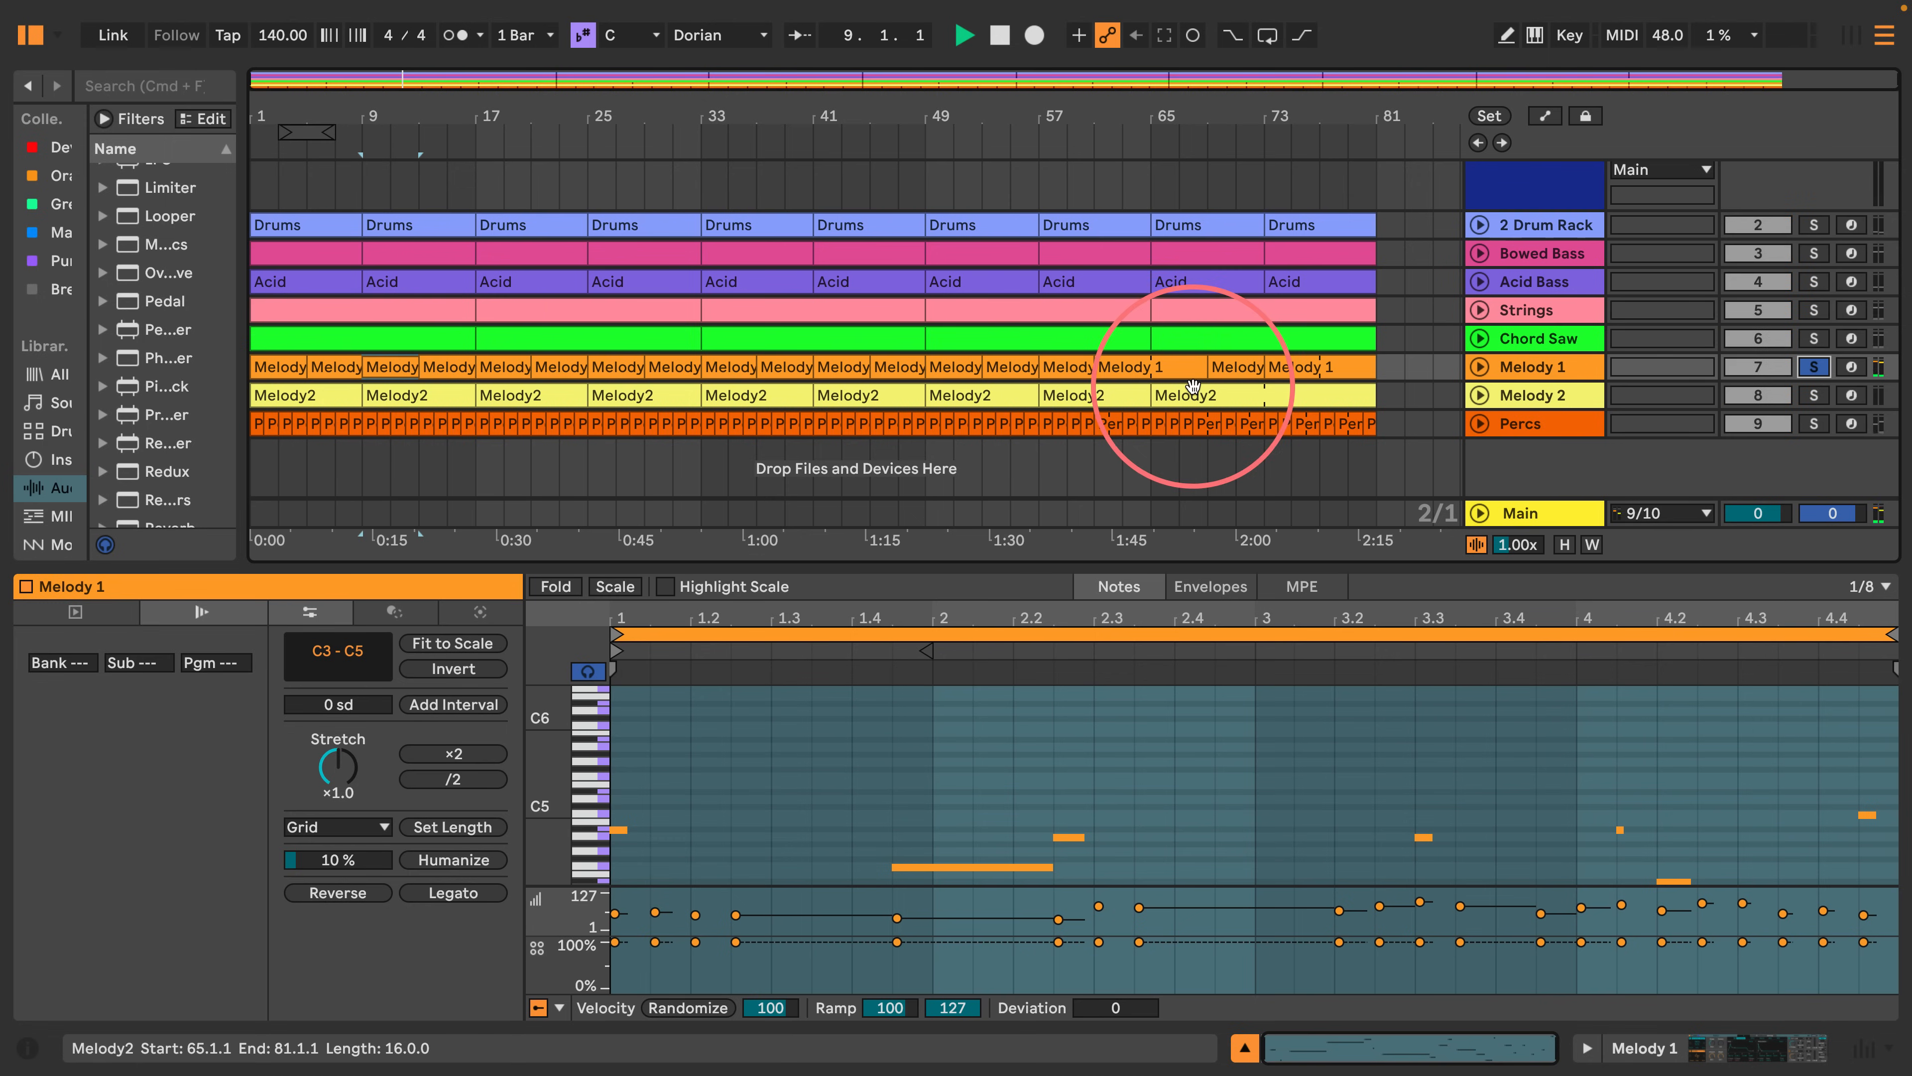
key("space")
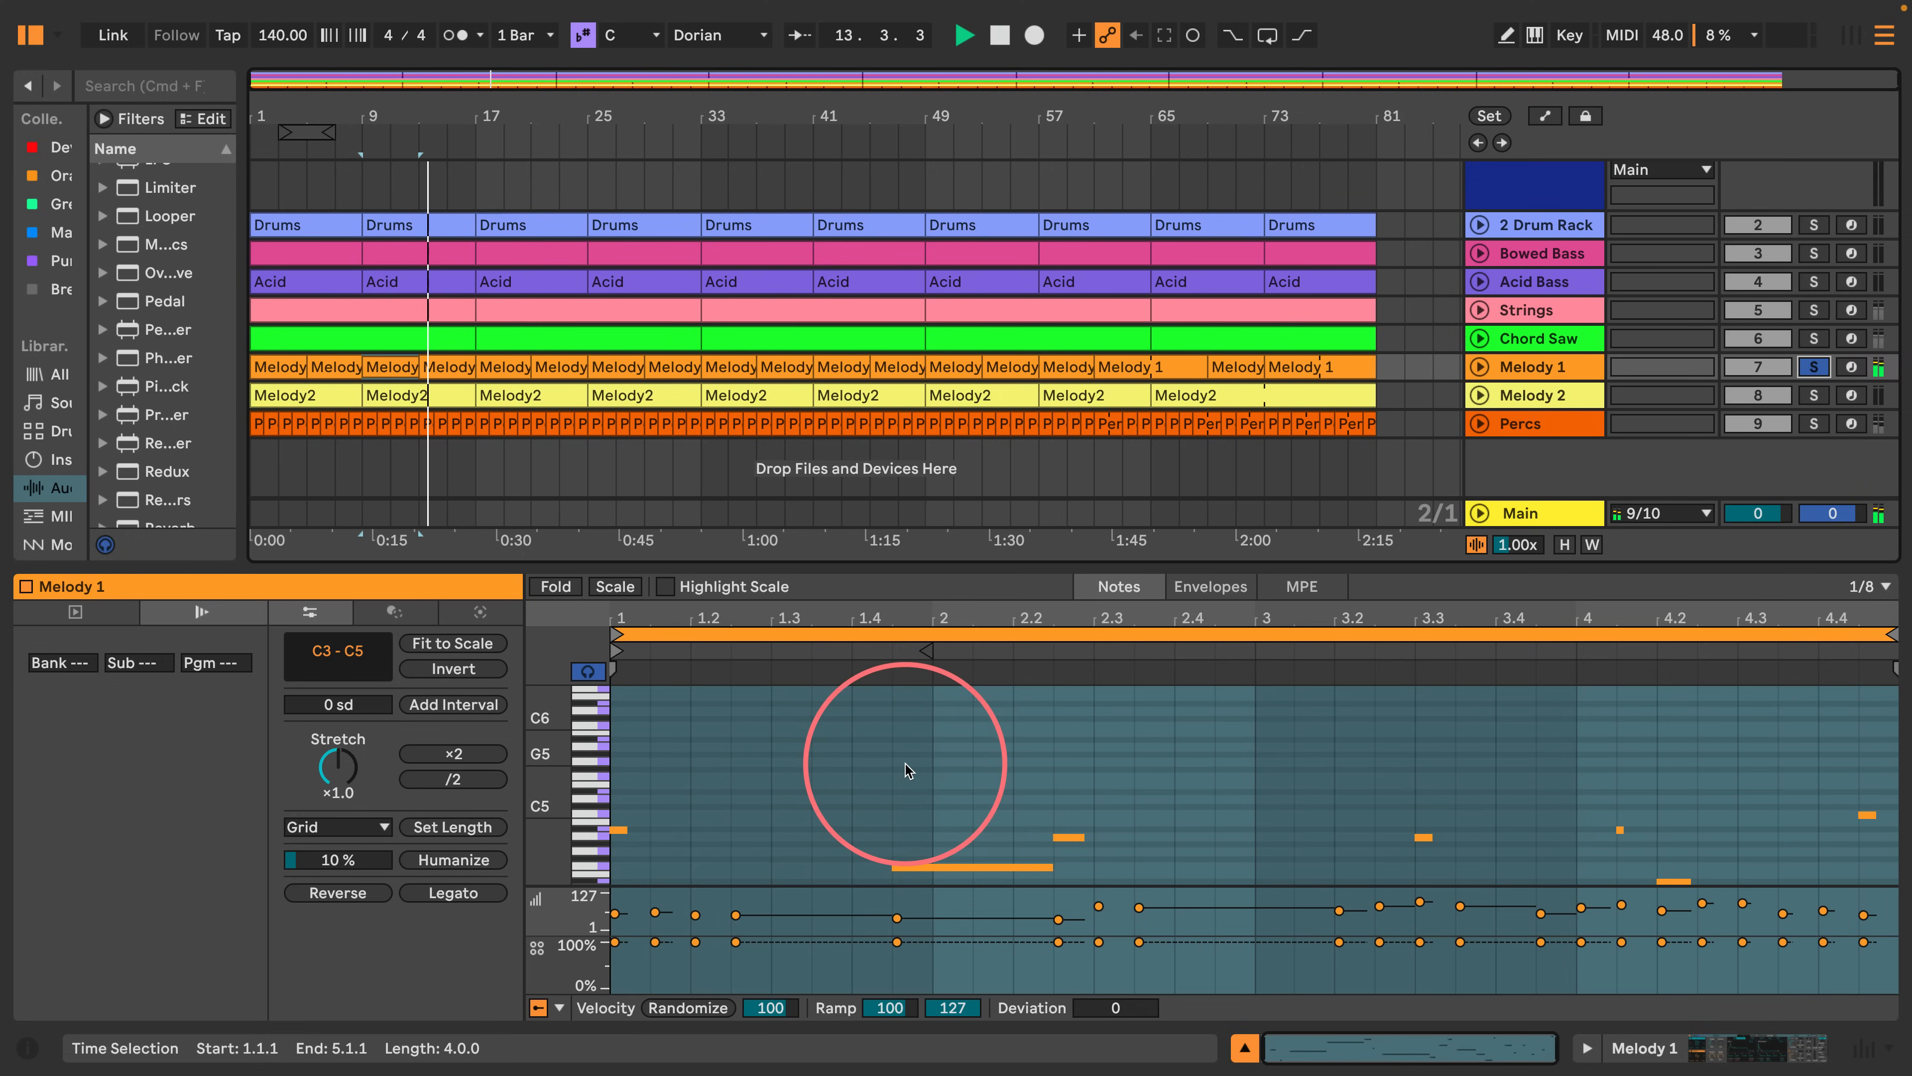
key("space")
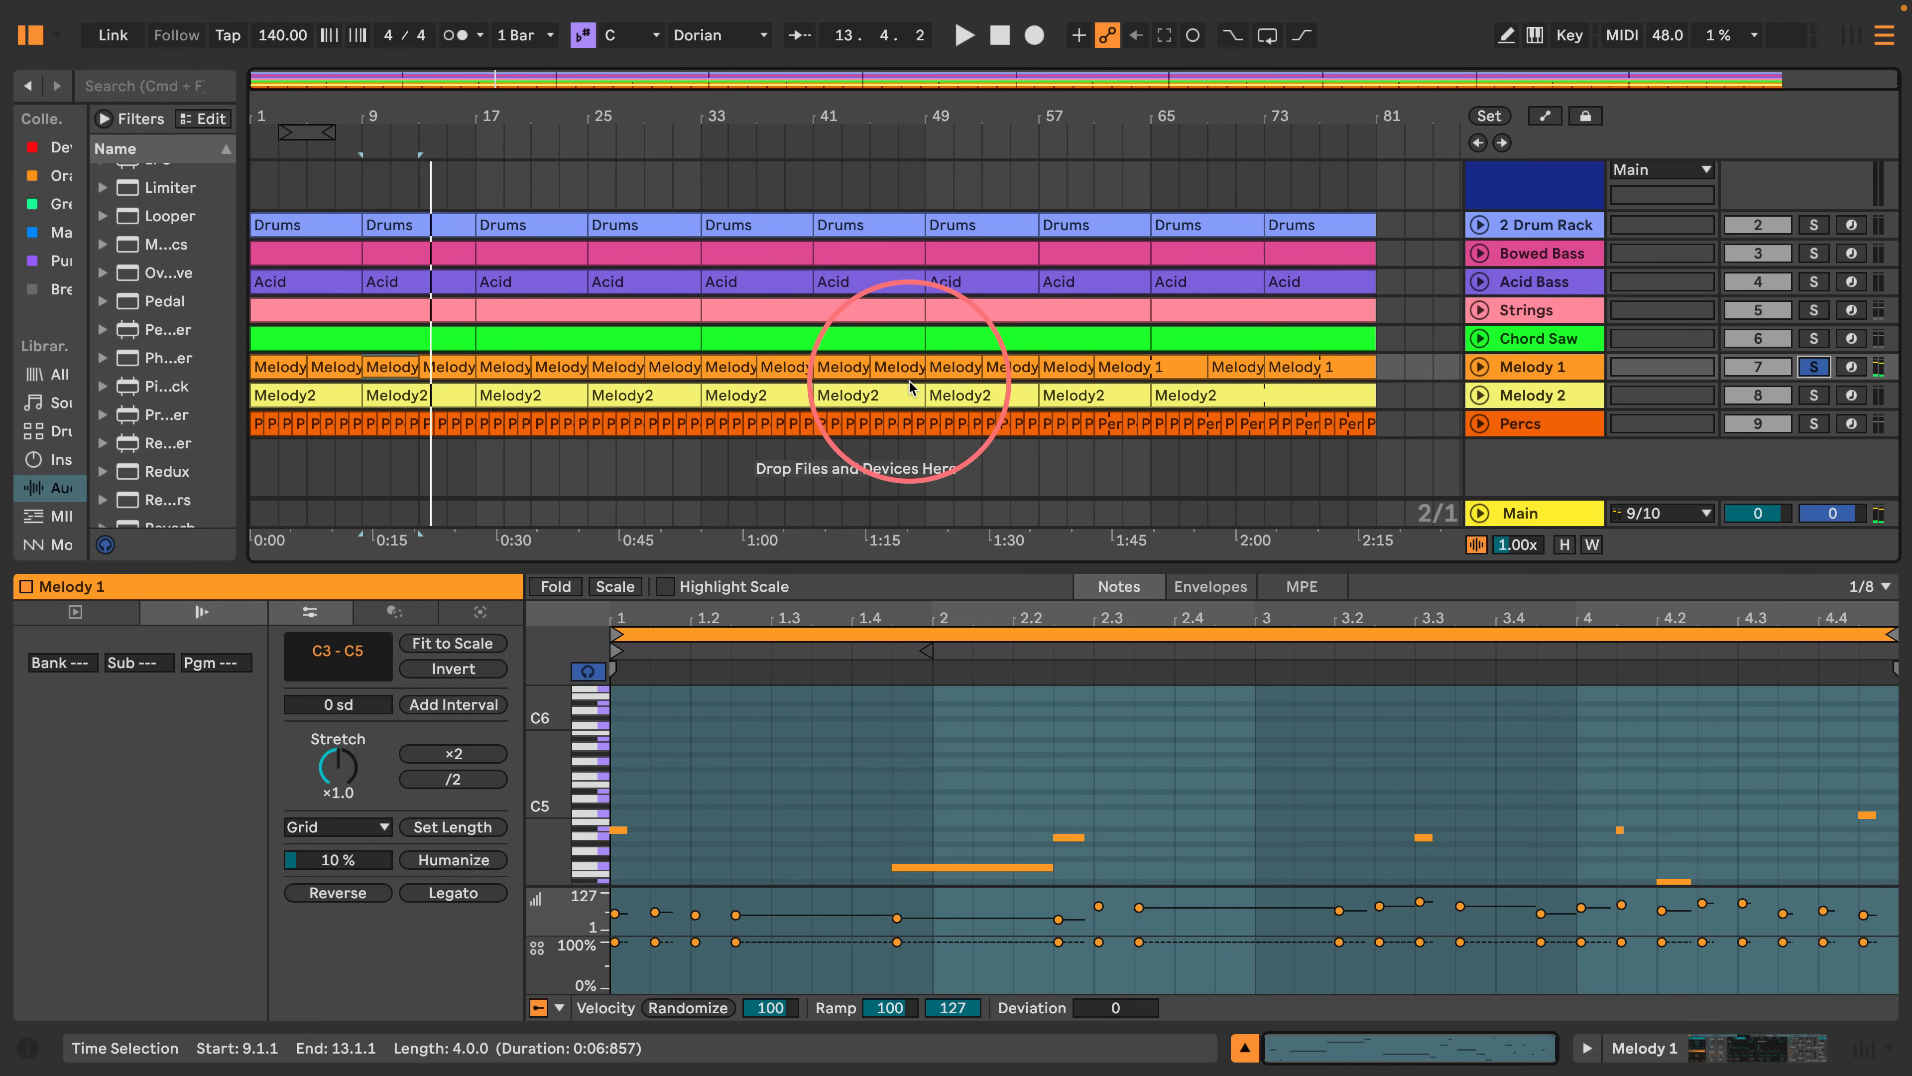
Play the arrangement from bar 17 and bring the other tracks back in by unsoloing Melody 1.
left_click(472, 460)
key("space")
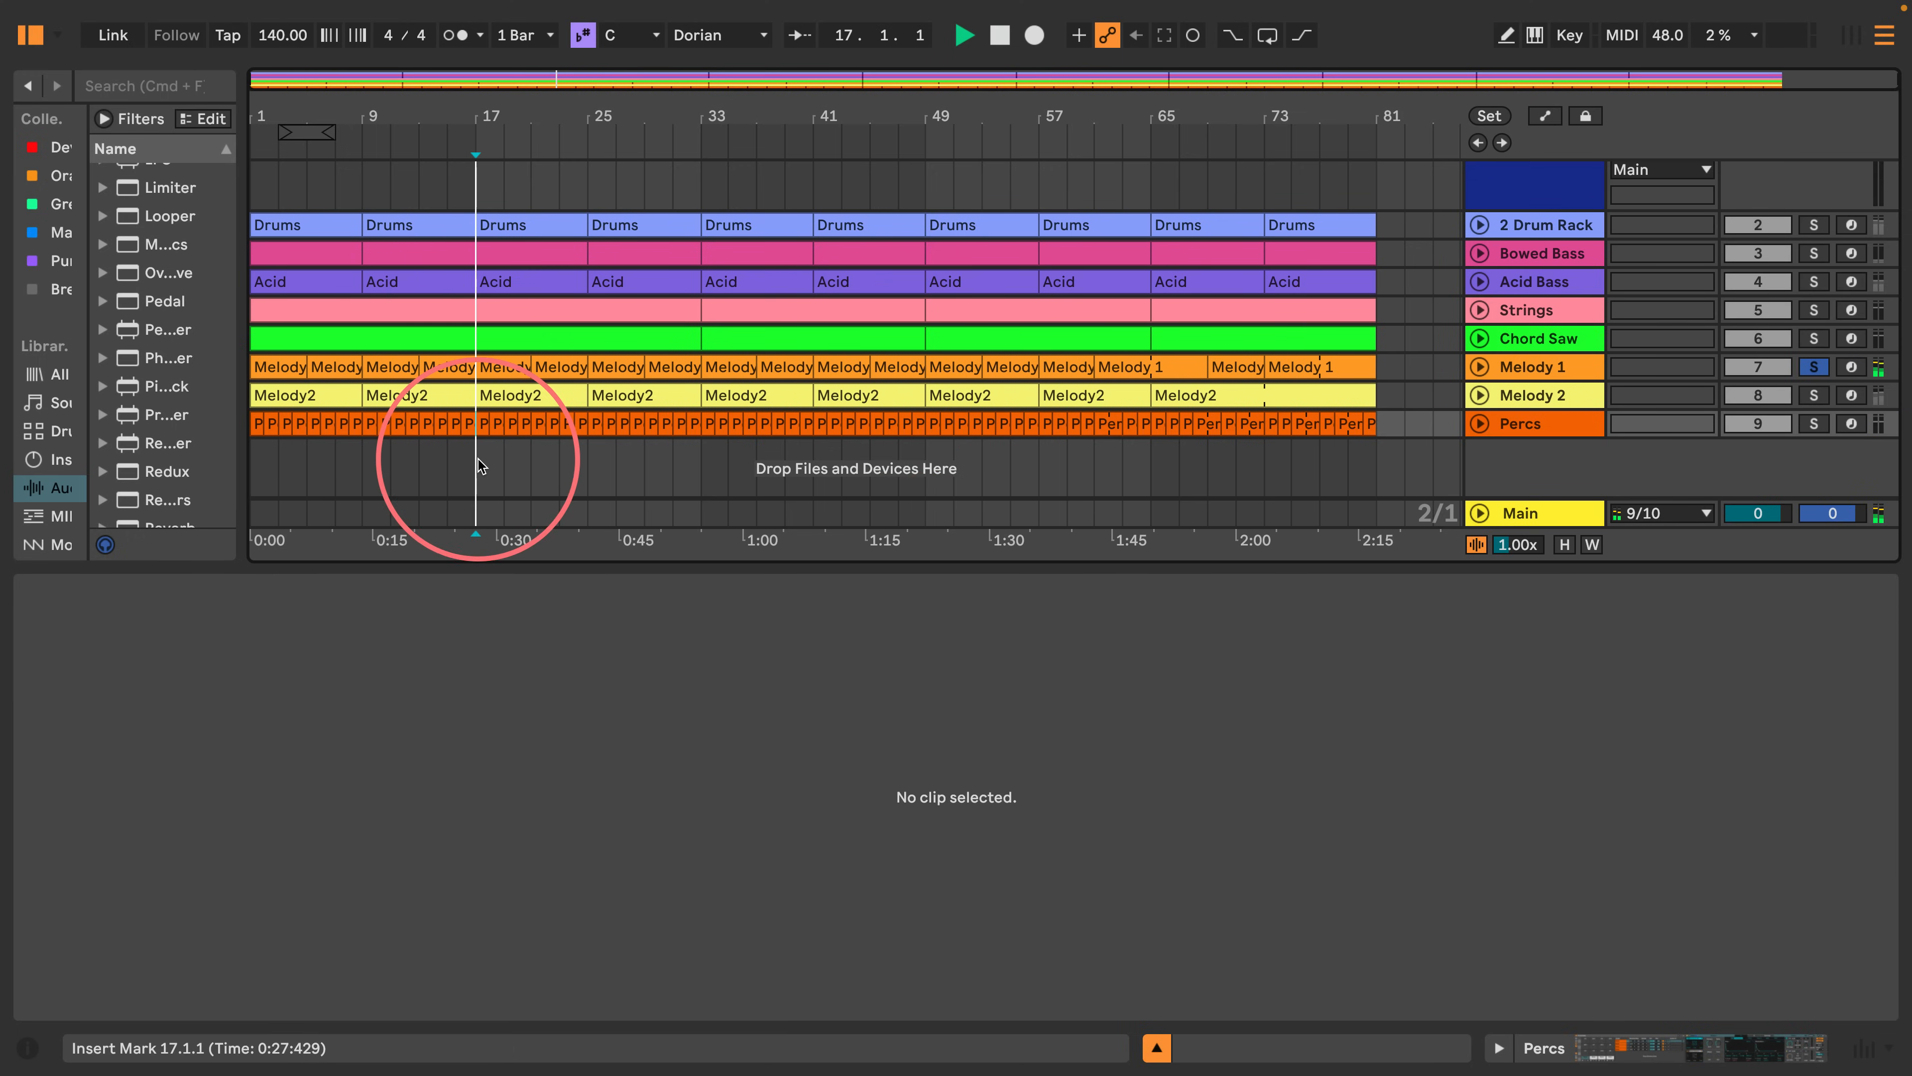
left_click(1813, 367)
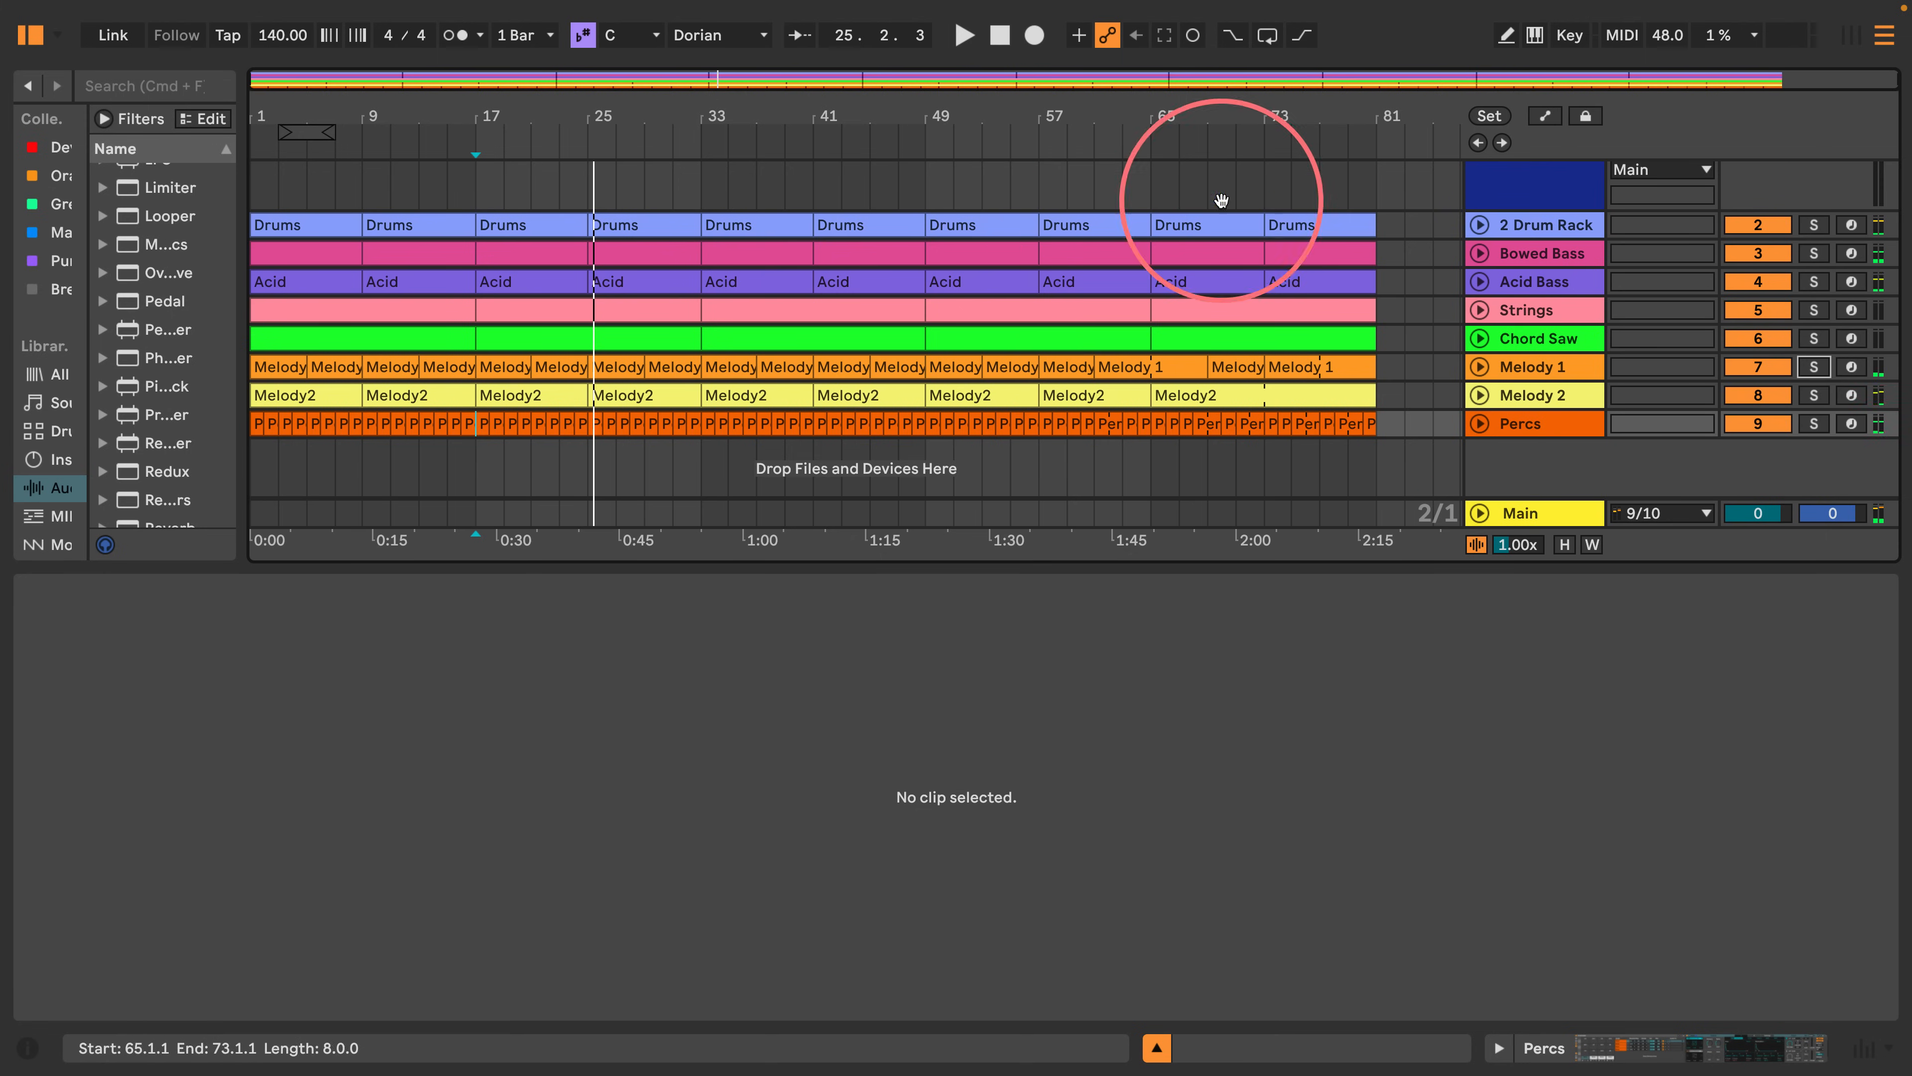
Select the whole recorded arrangement, return to the Session View and delete the clips of scenes 10 to 12.
left_click(318, 226)
key("super+a")
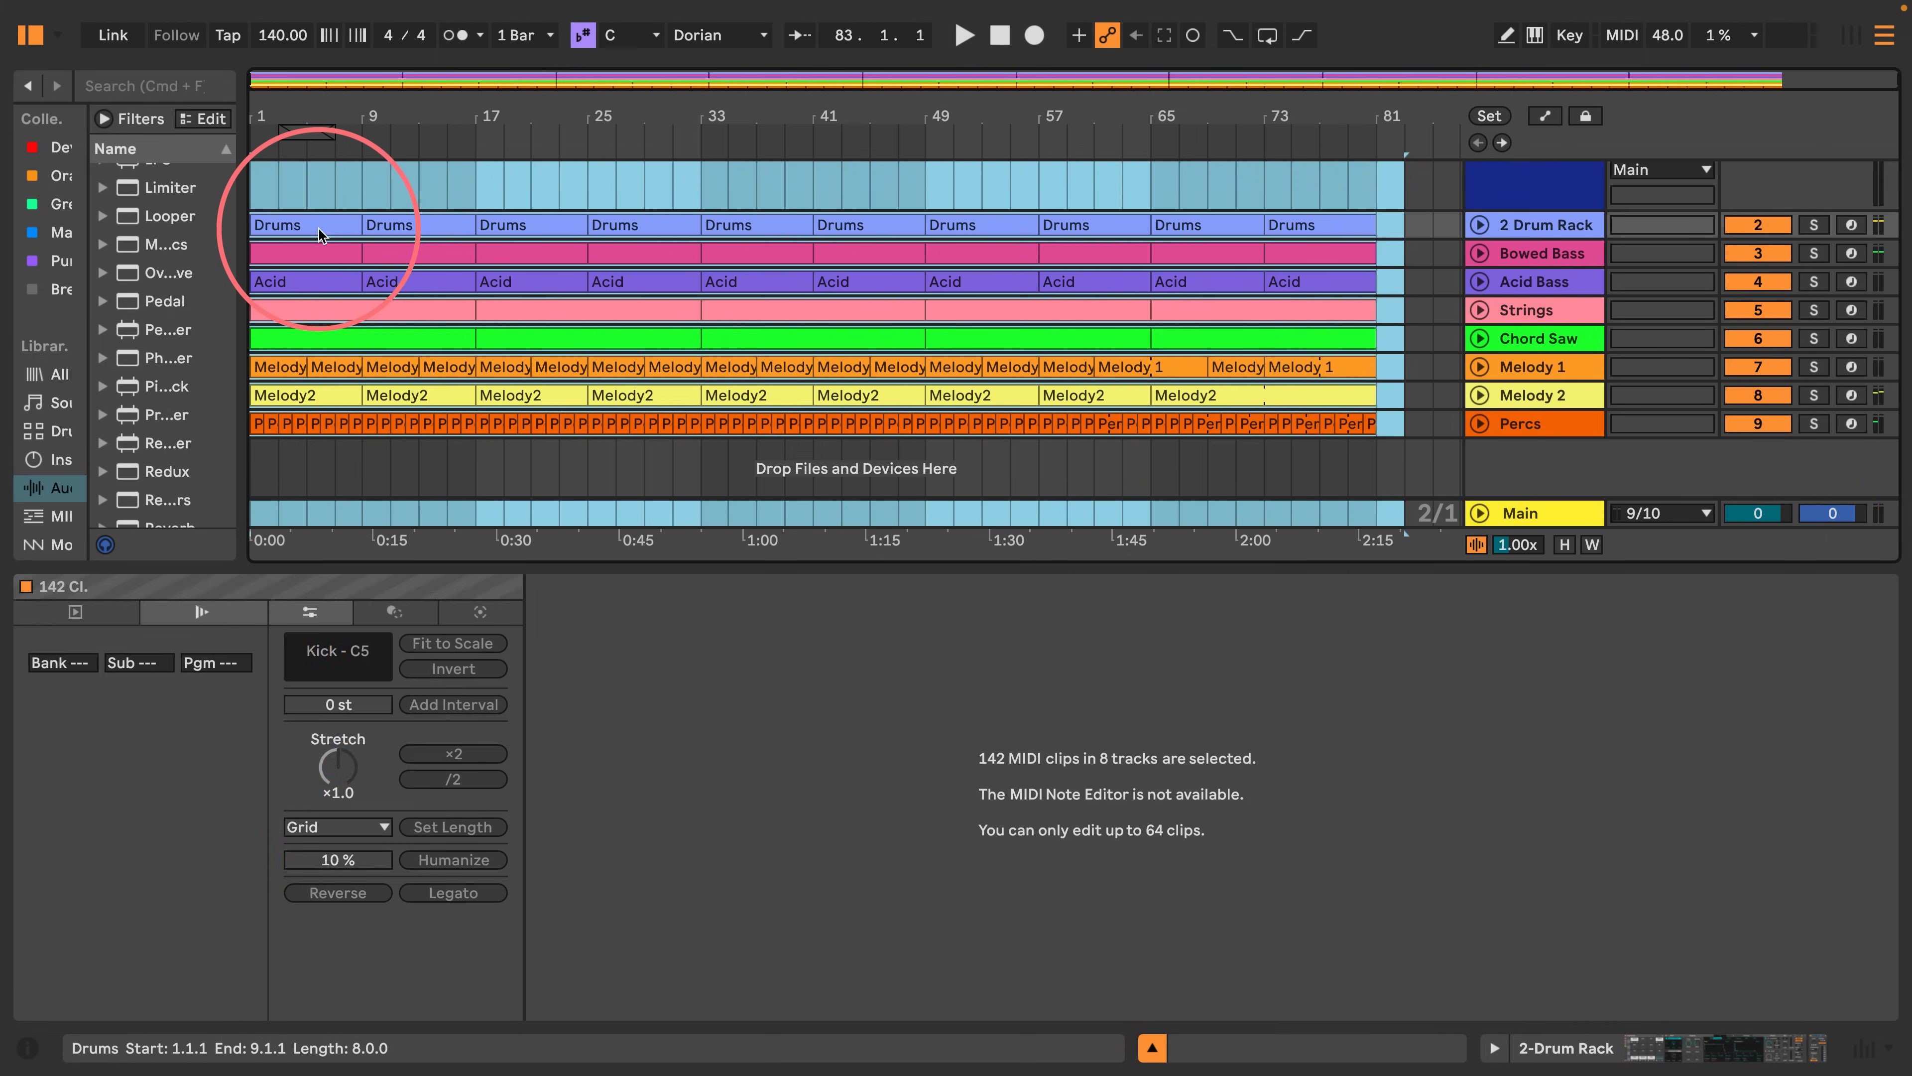
left_click(1851, 36)
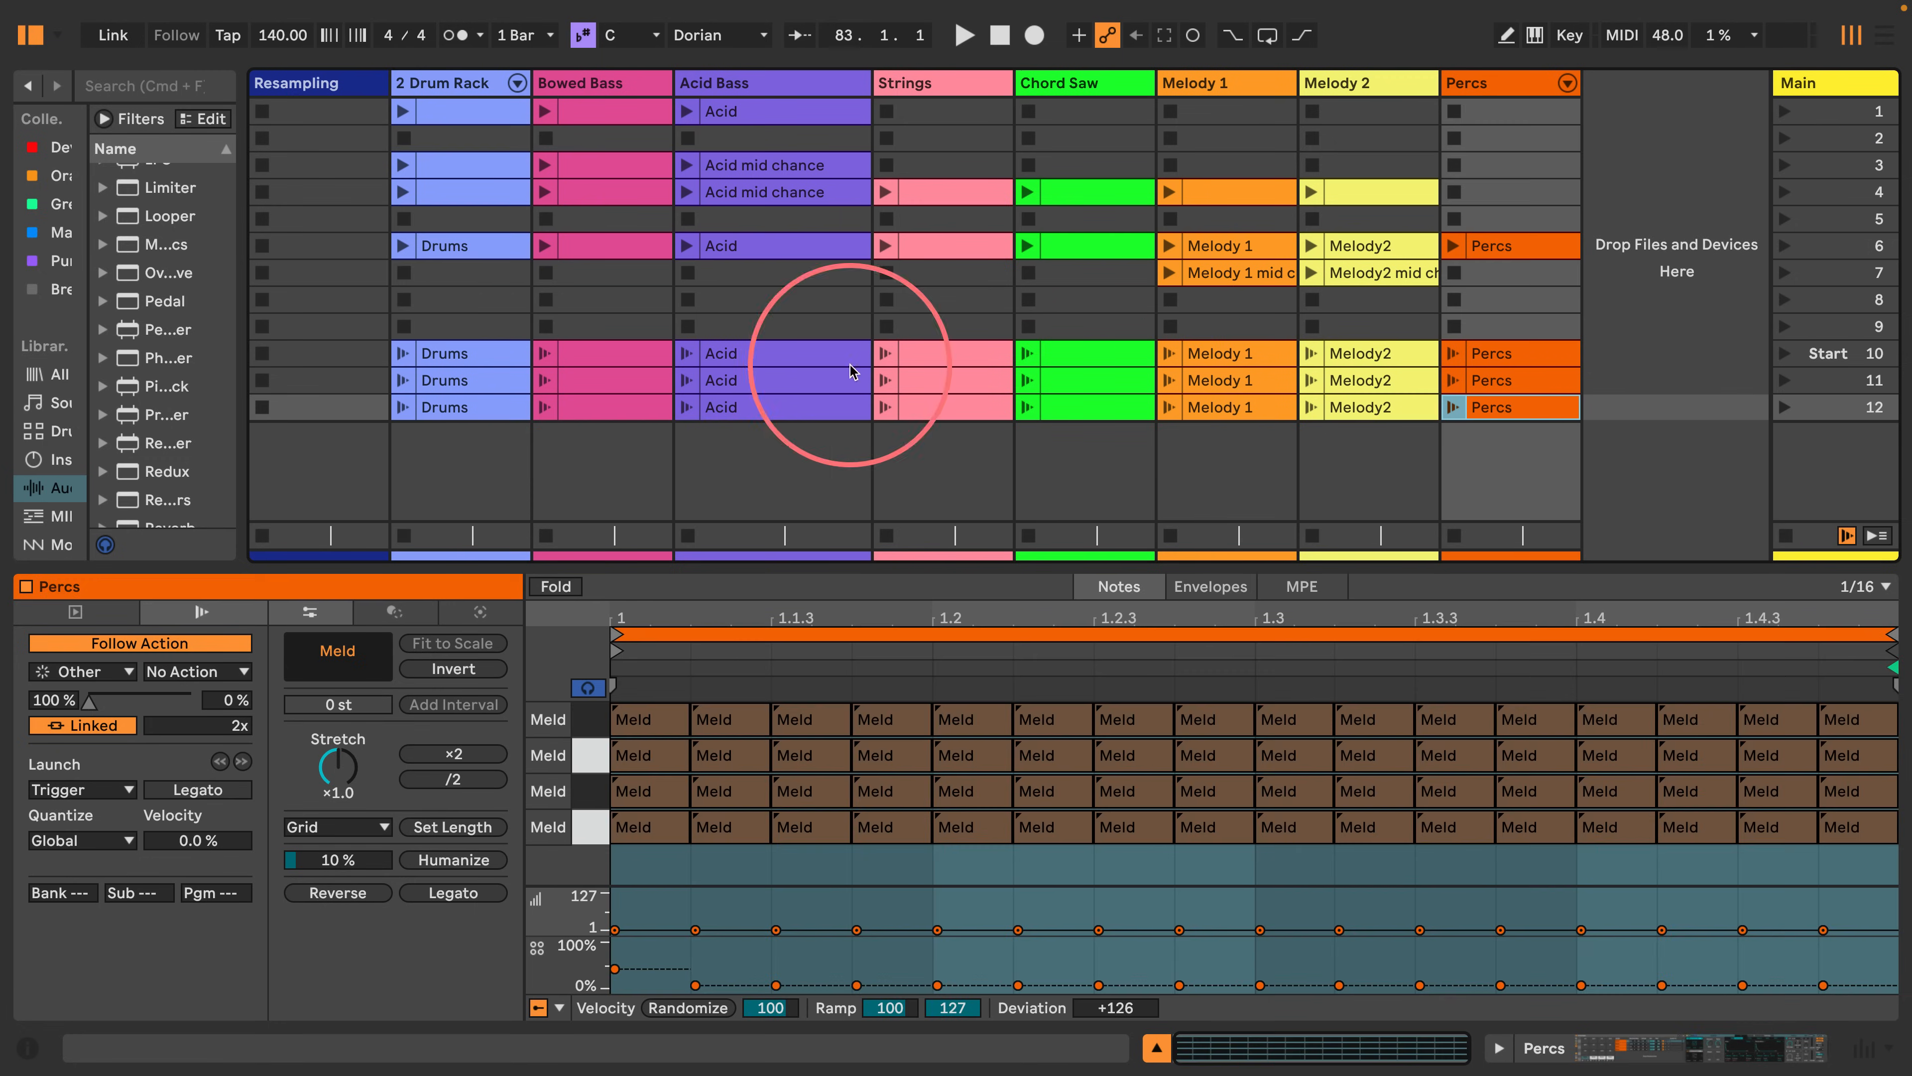
key("Delete")
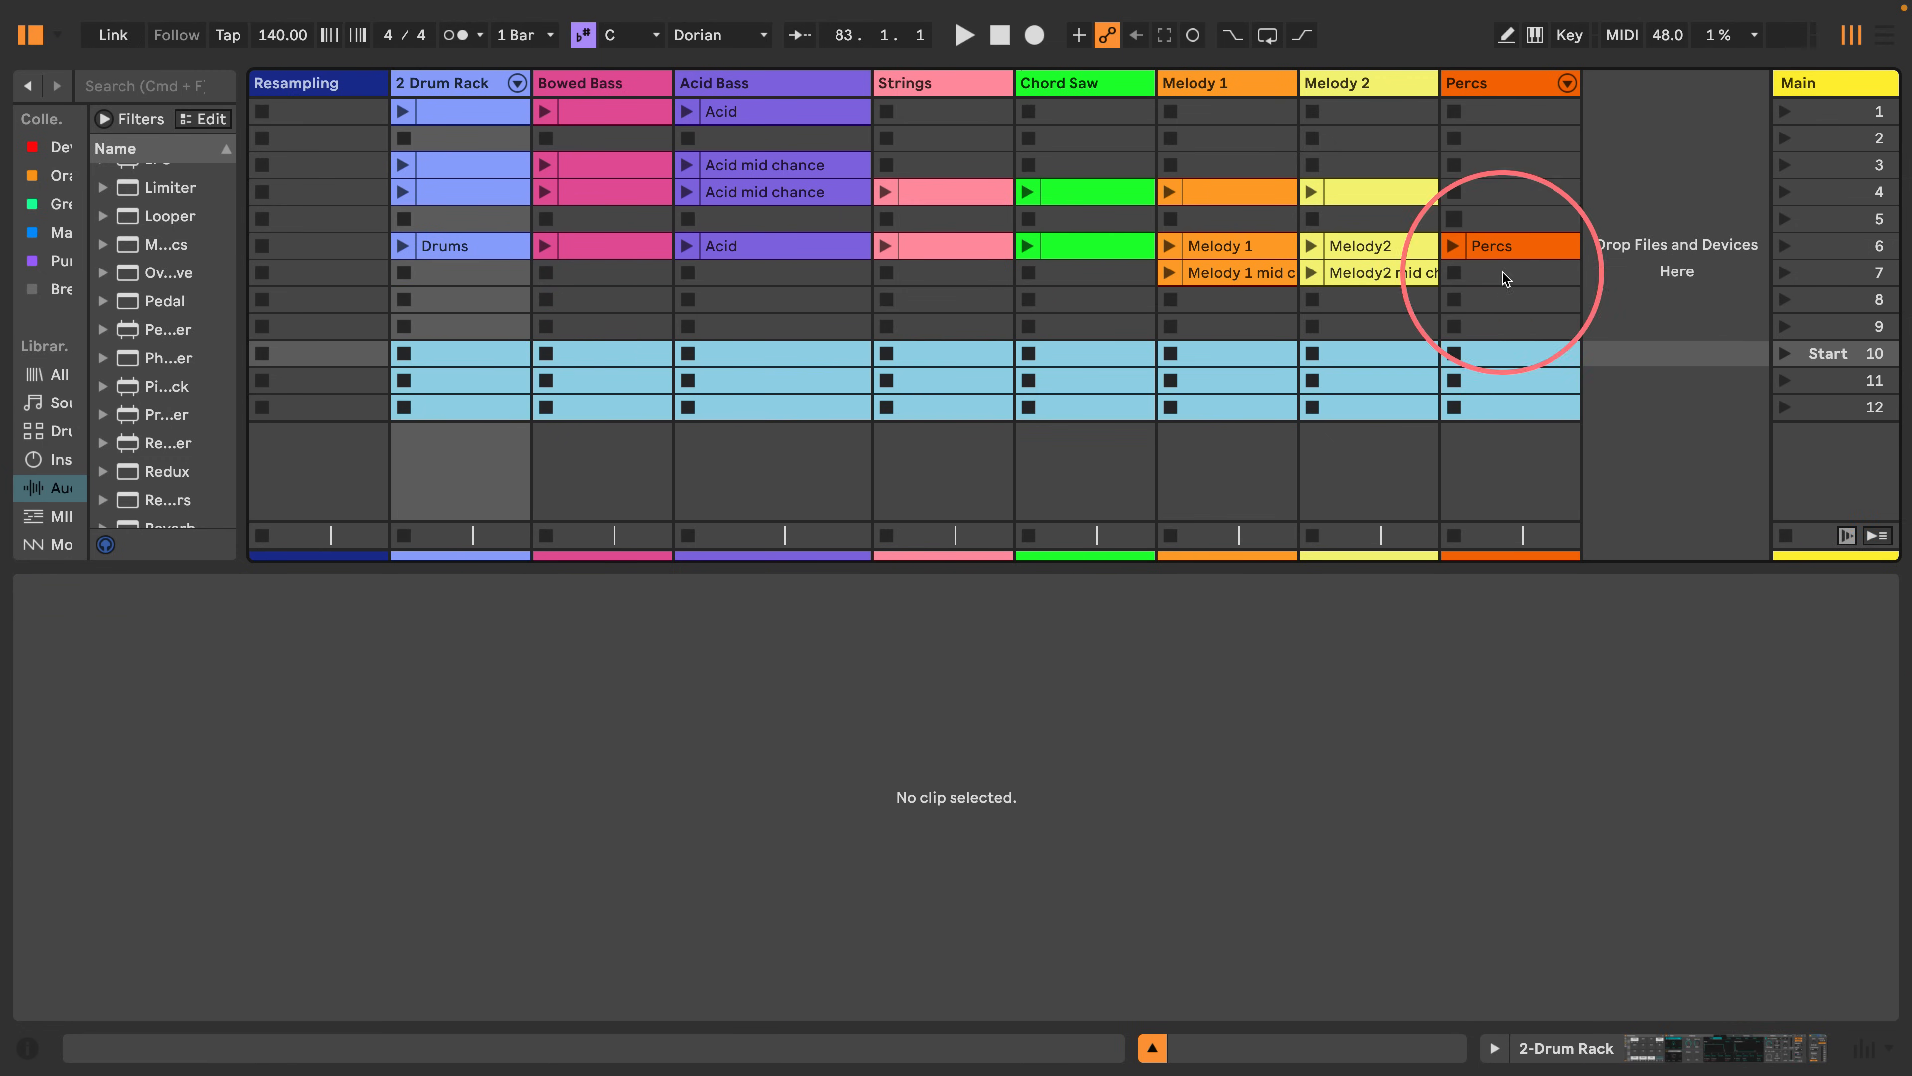
Copy scene 6's clips from Drums to Percs into the Start scene.
left_click(1502, 247)
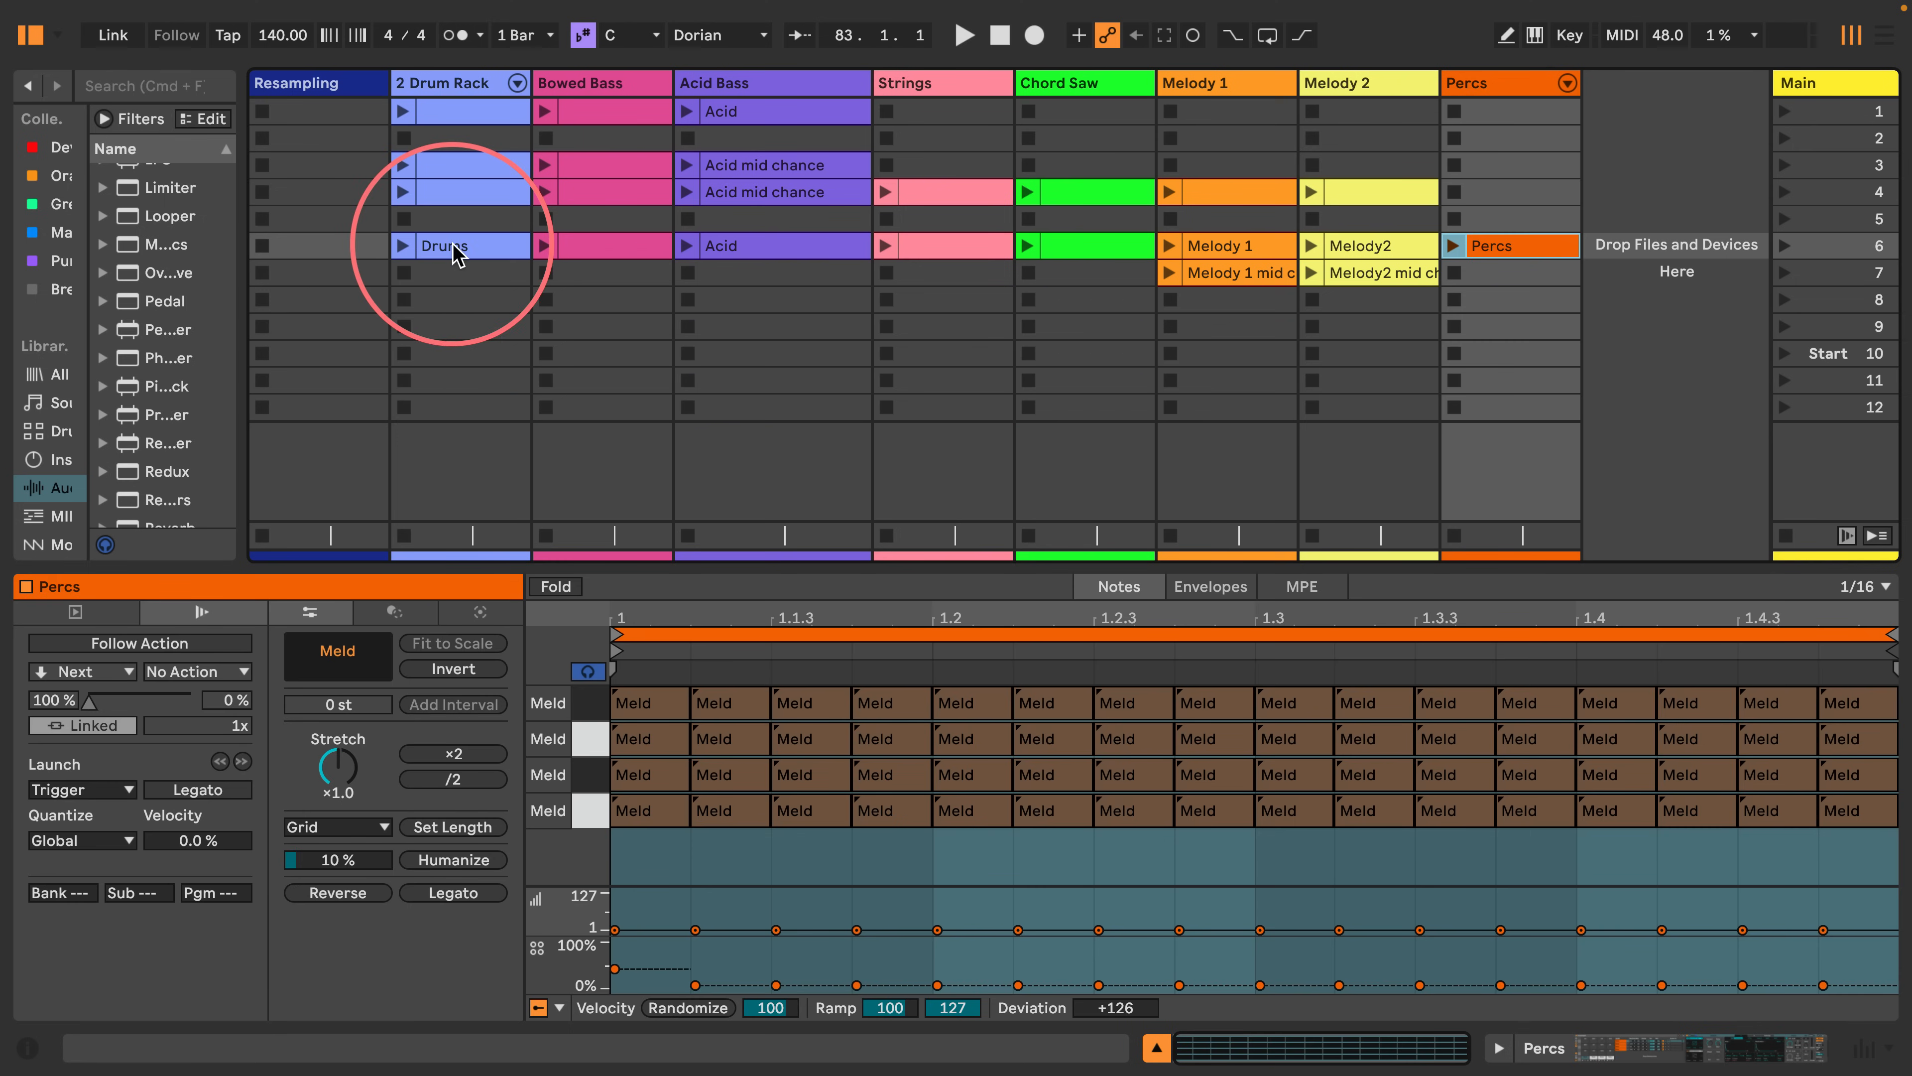
left_click(455, 253, "shift")
left_click_drag(454, 244, 431, 353)
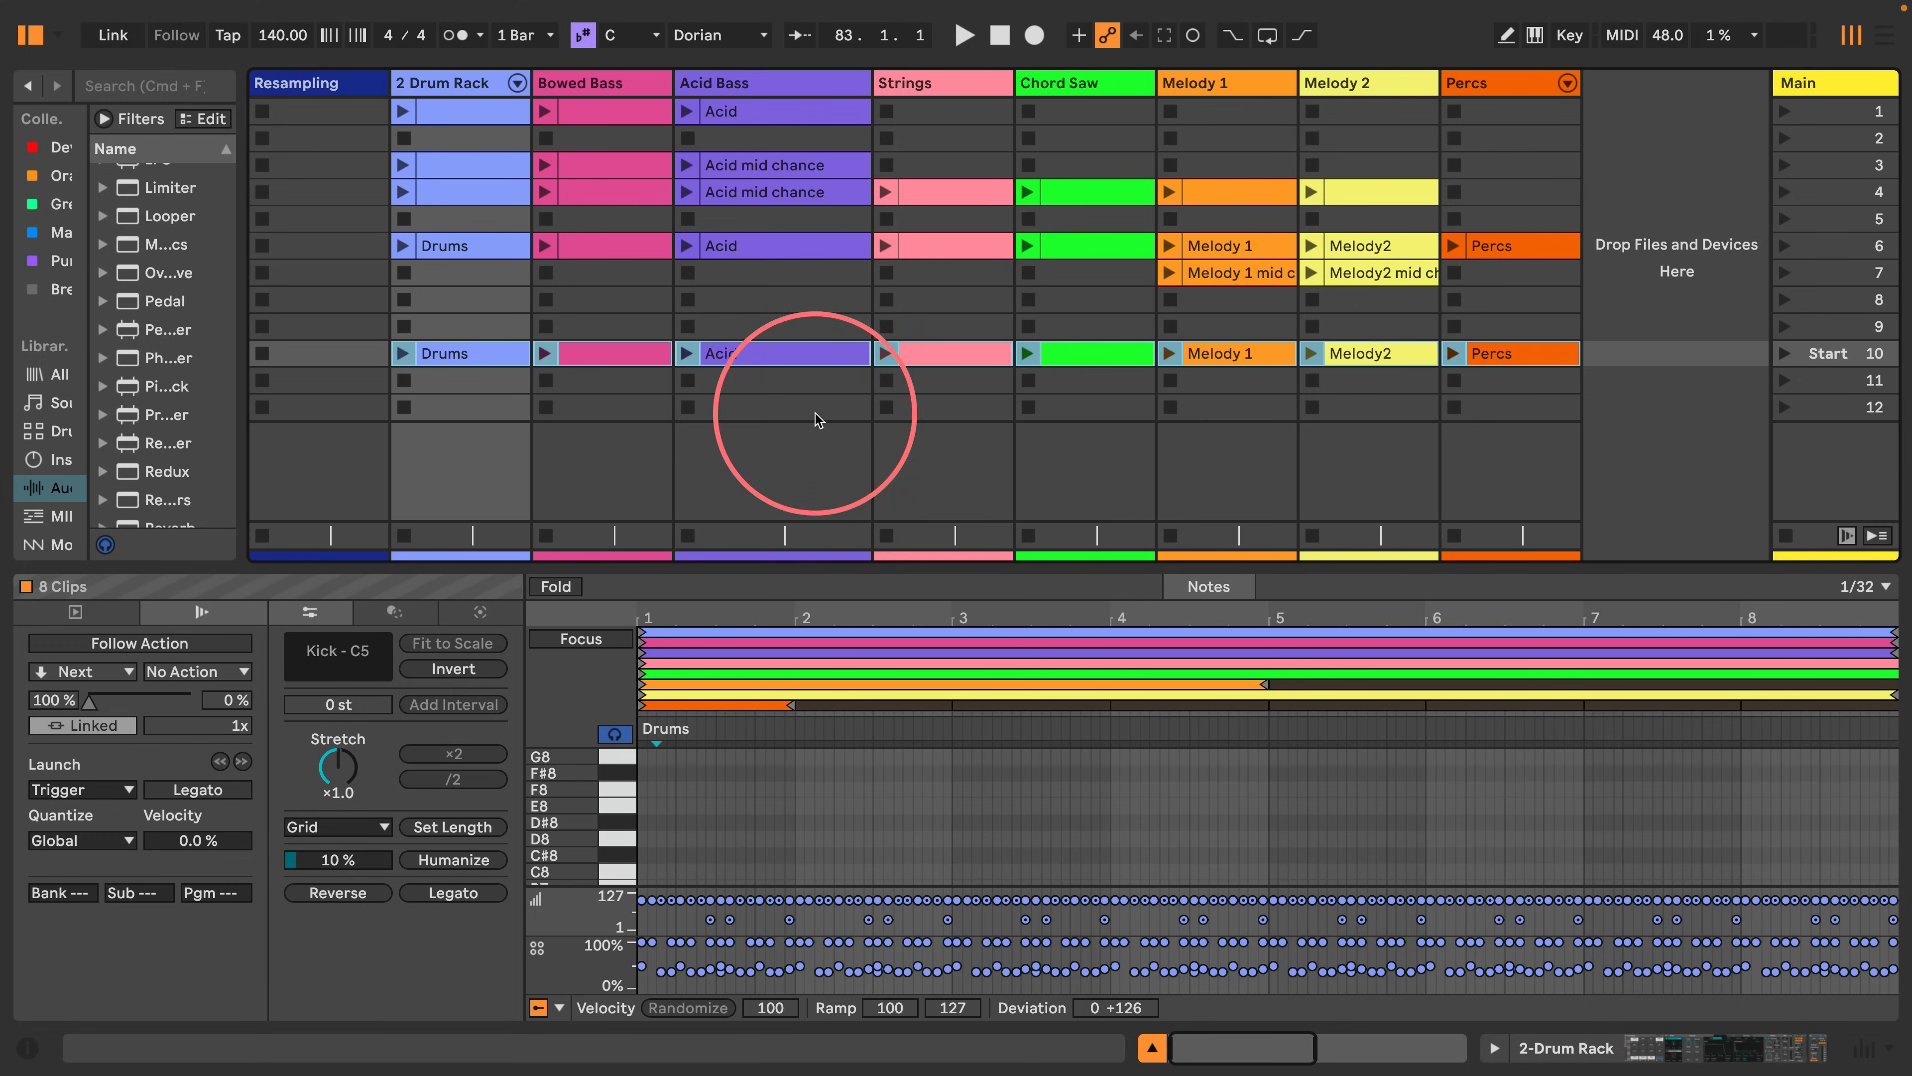
Move the Start scene's clips from Bowed Bass to Percs up into scene 9, leaving only Drums.
left_click(1515, 380)
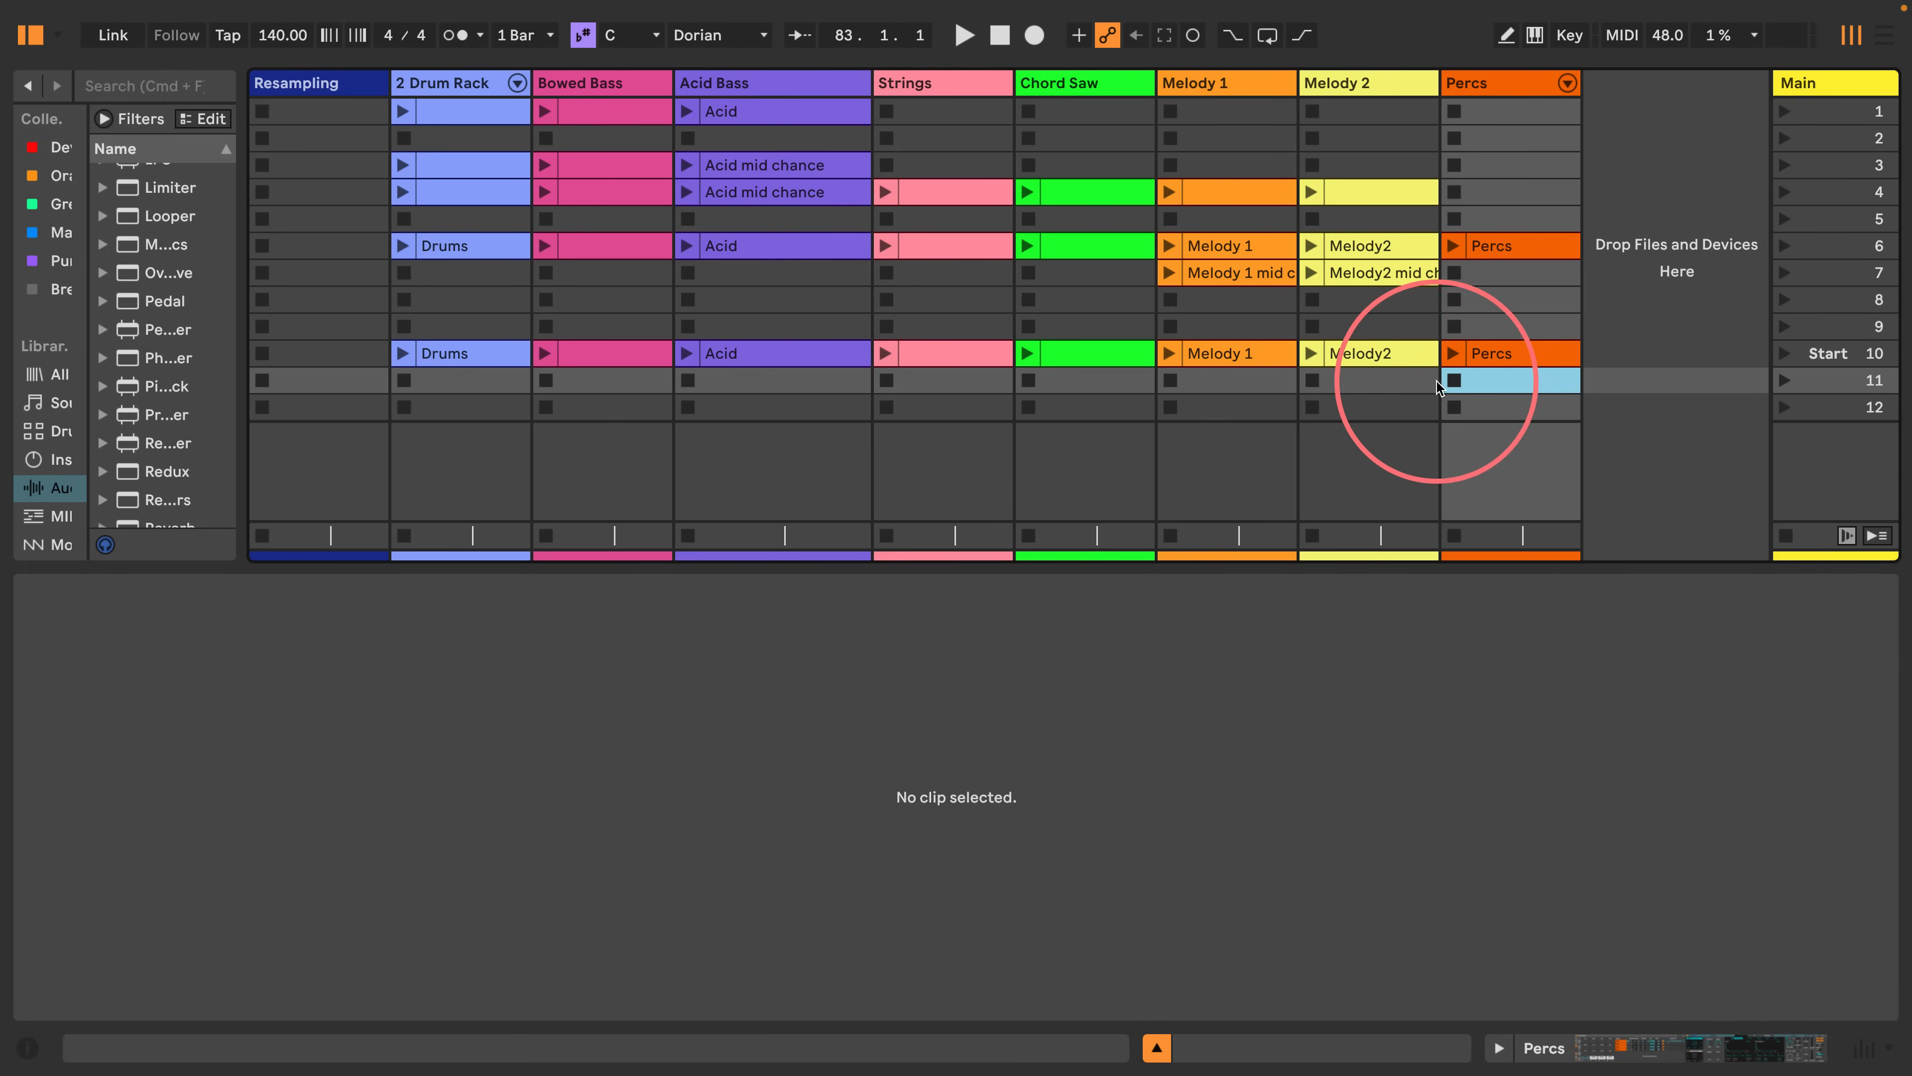
left_click(1505, 357)
left_click(635, 357, "shift")
left_click_drag(624, 358, 620, 329)
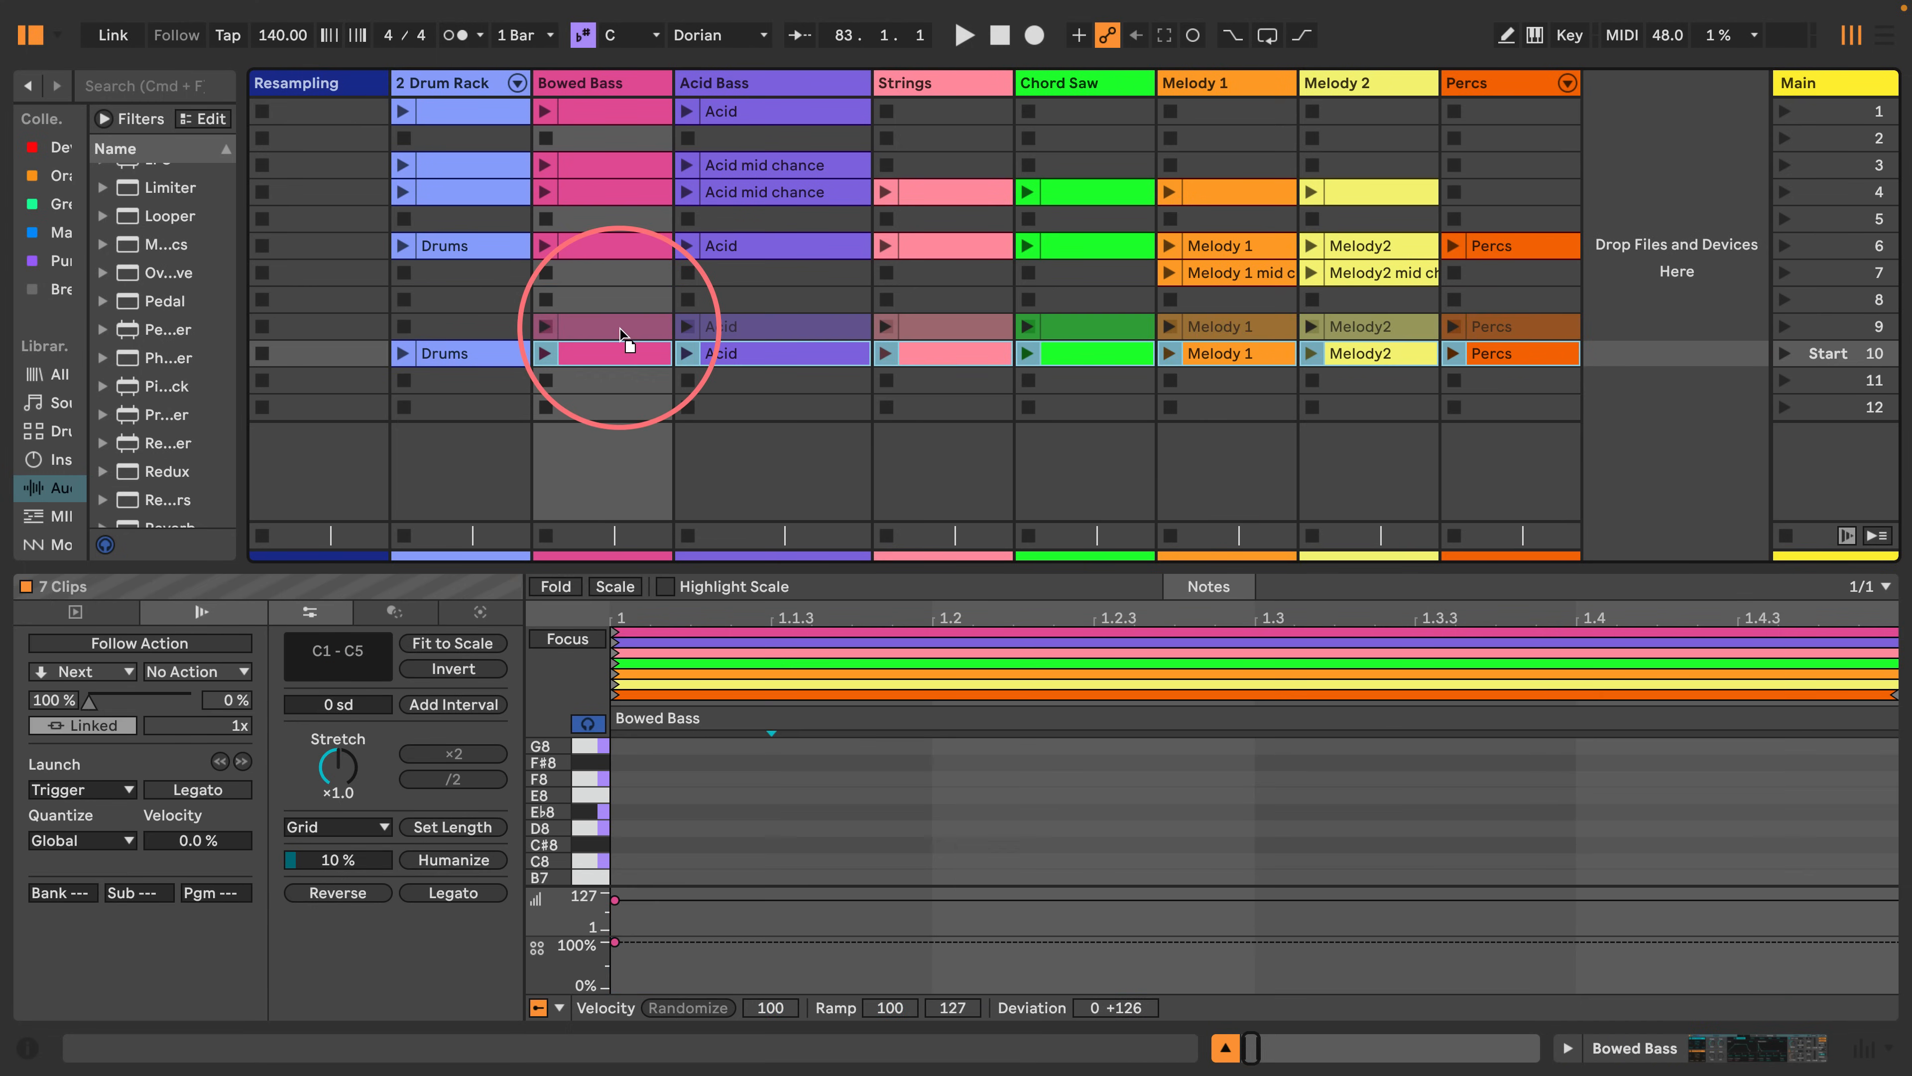
Play the Start scene, copy the Percs clip from scene 9 into it and relaunch the scene.
left_click(1783, 353)
left_click_drag(1499, 328, 1502, 355)
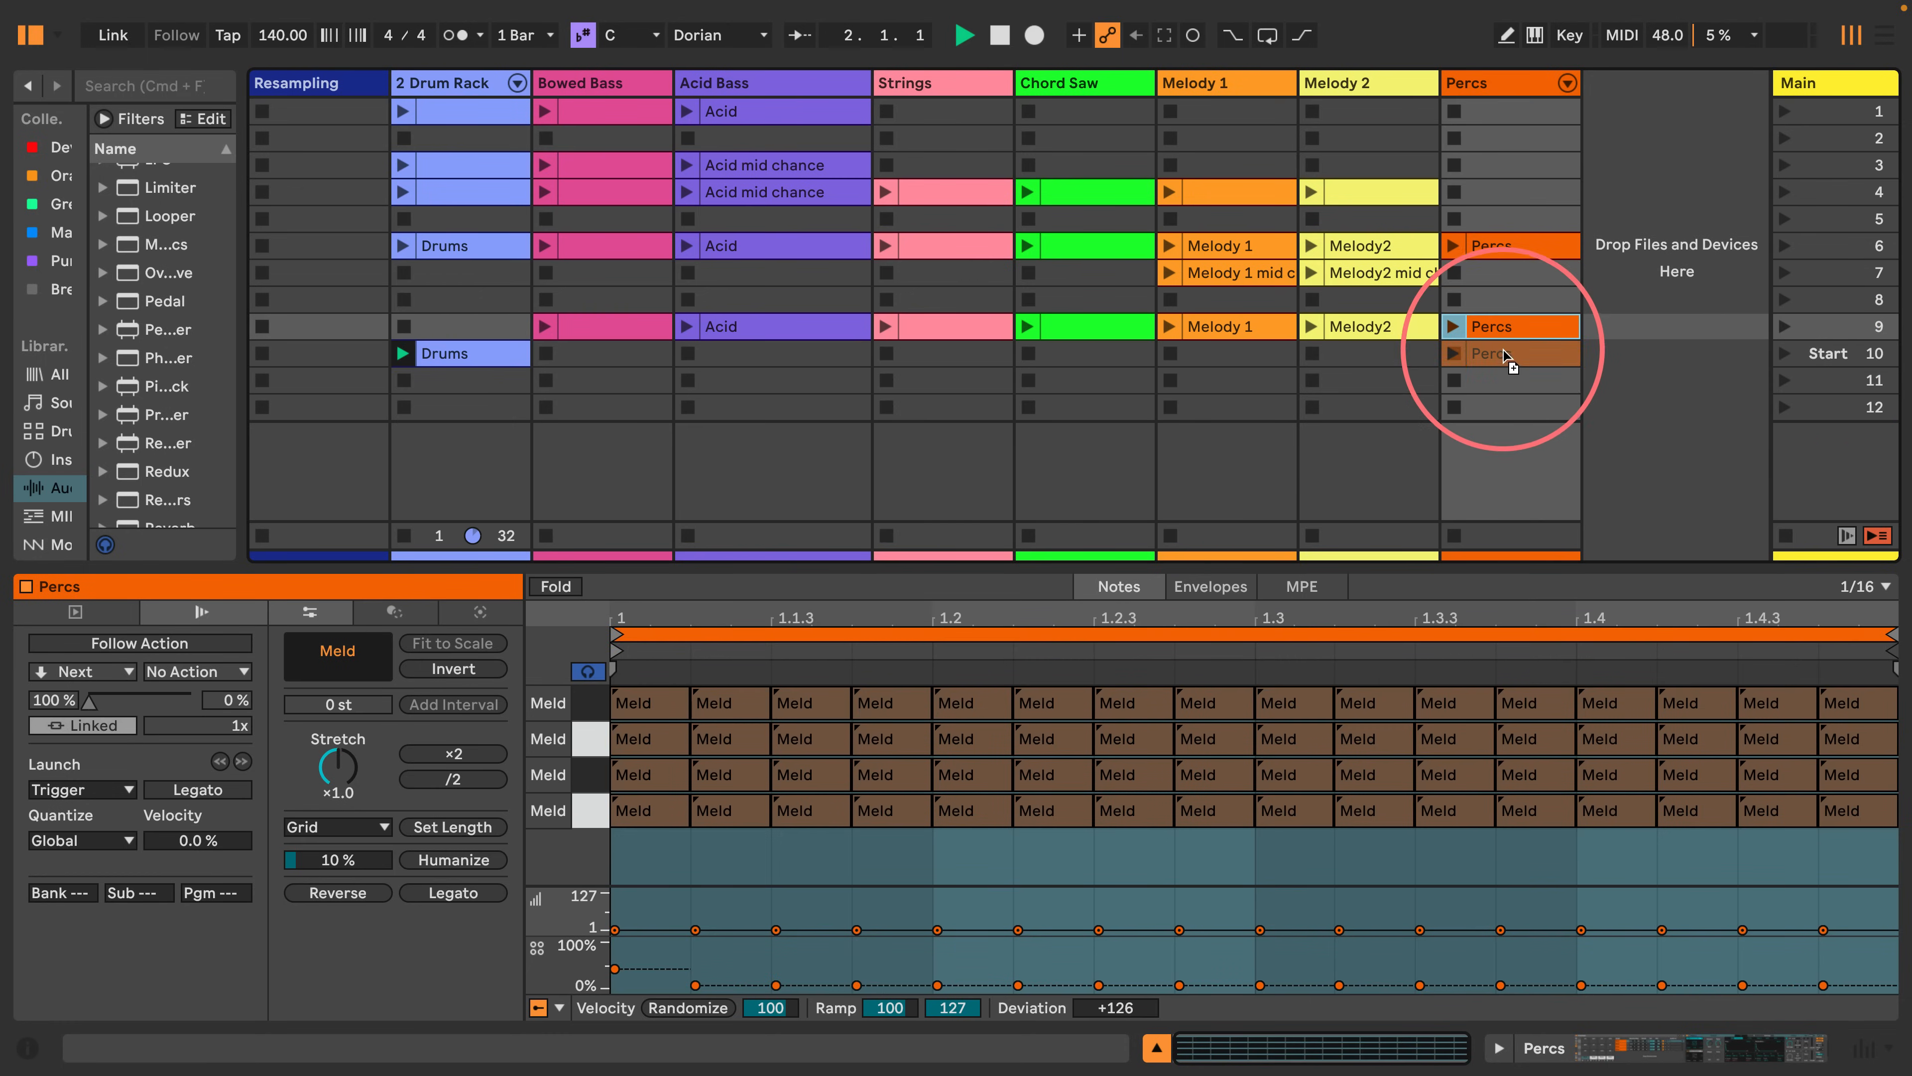
left_click(1779, 355)
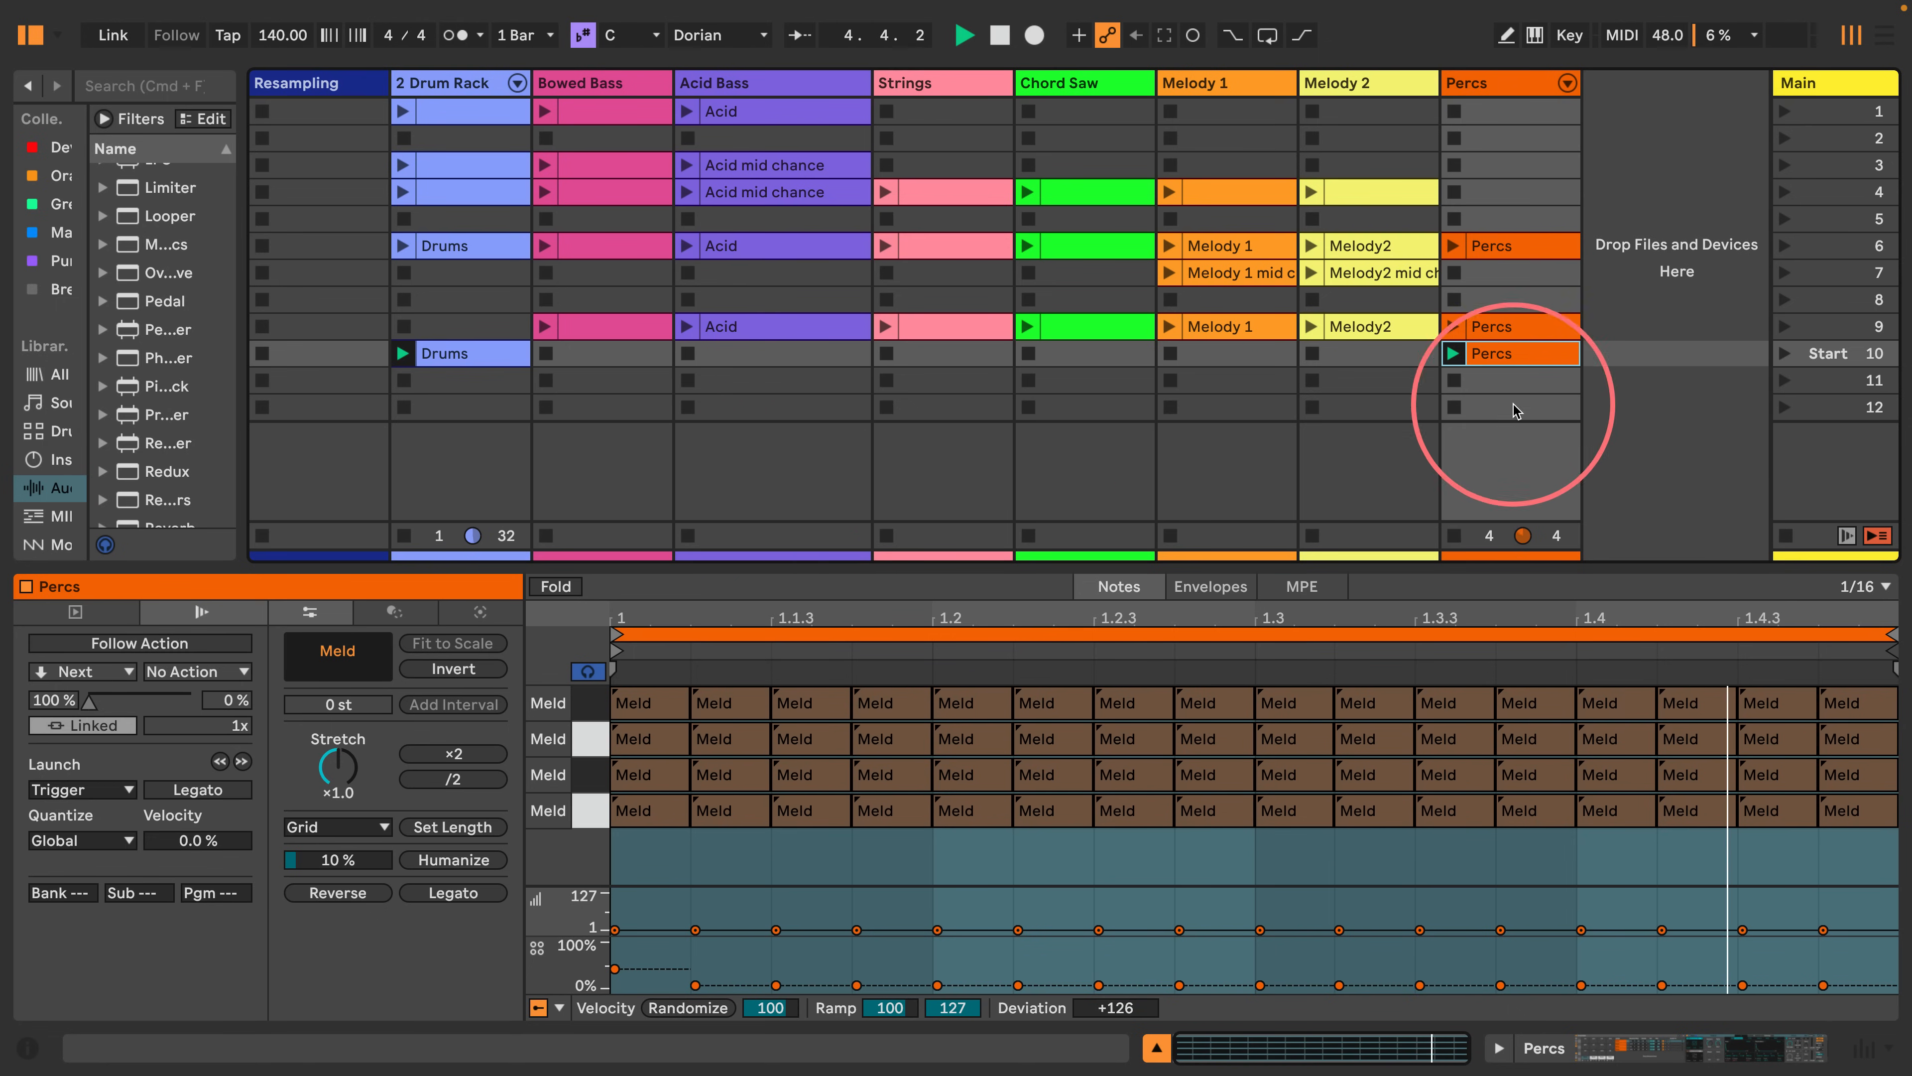
Fill scene 11 with copies of the Percs and Drums clips plus scene 9's Acid clip, and launch it.
left_click_drag(1498, 361, 1498, 380)
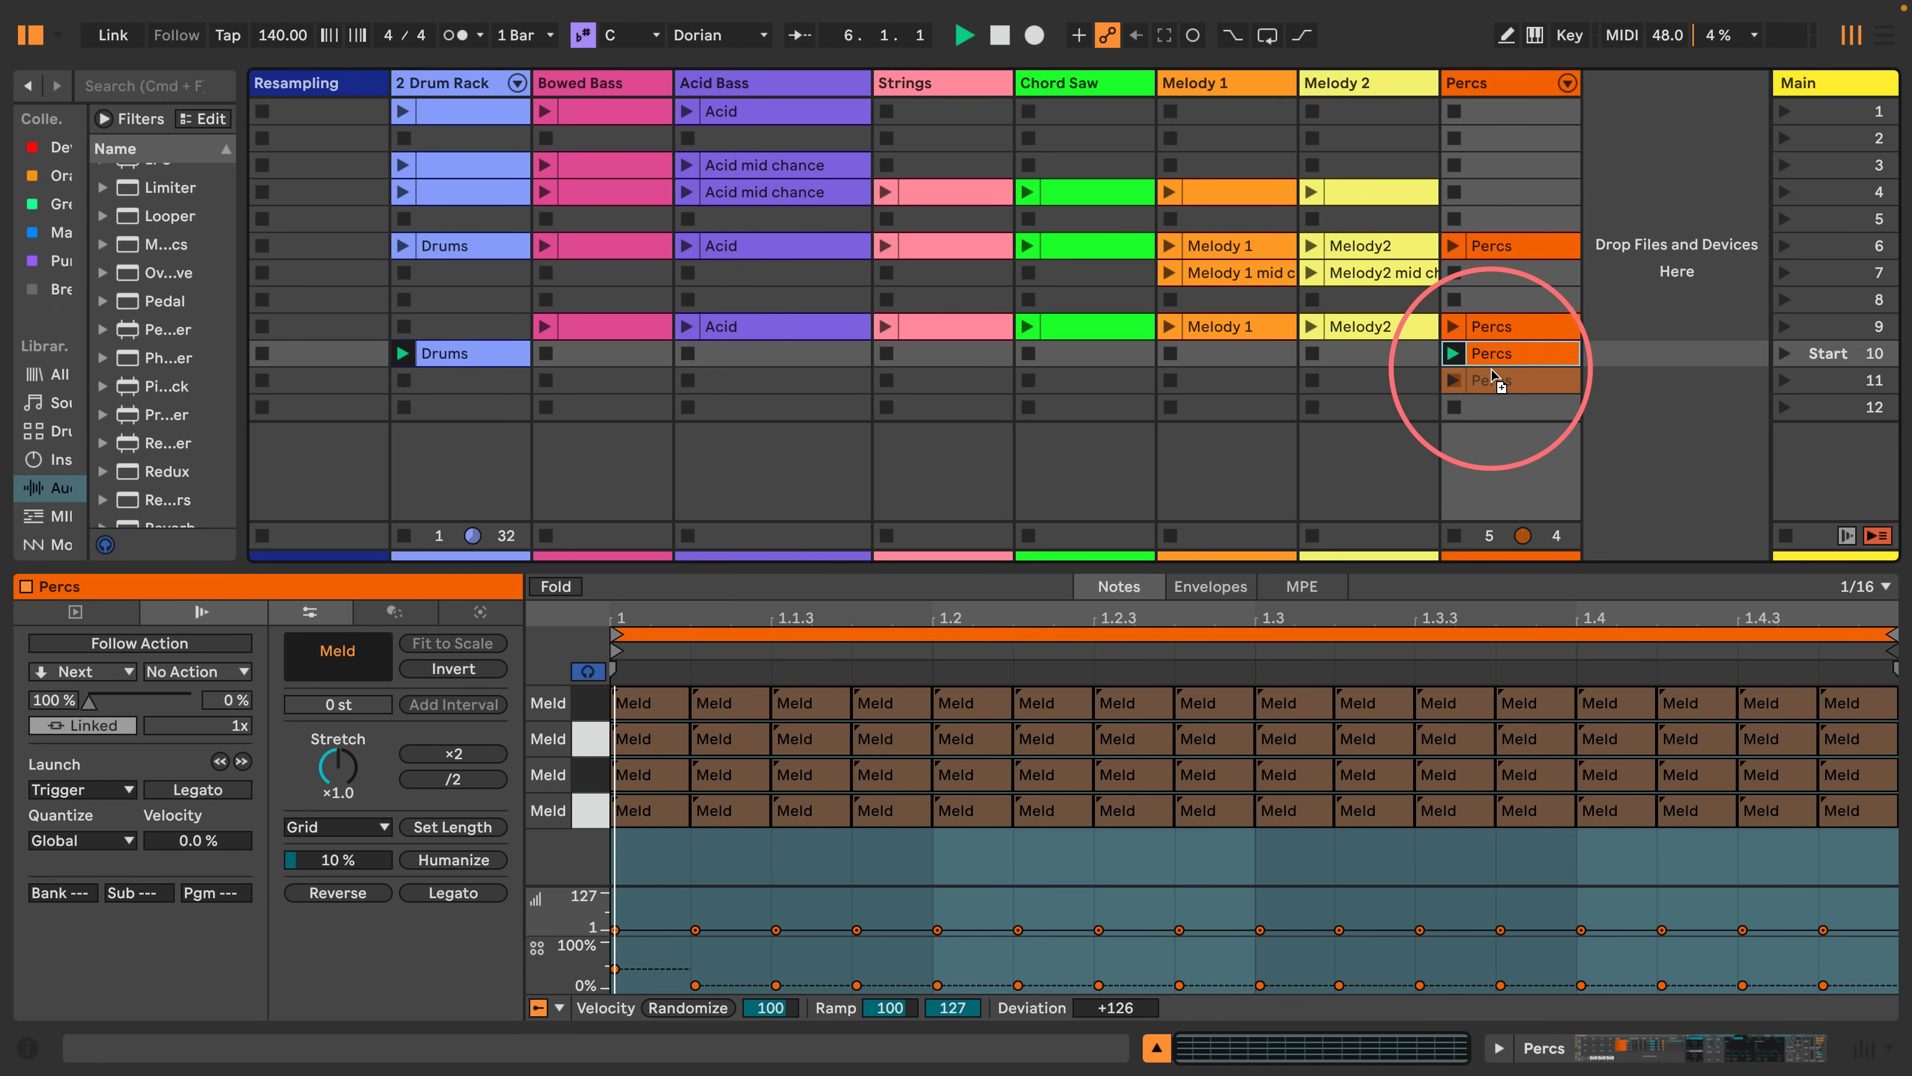
left_click_drag(491, 354, 533, 386)
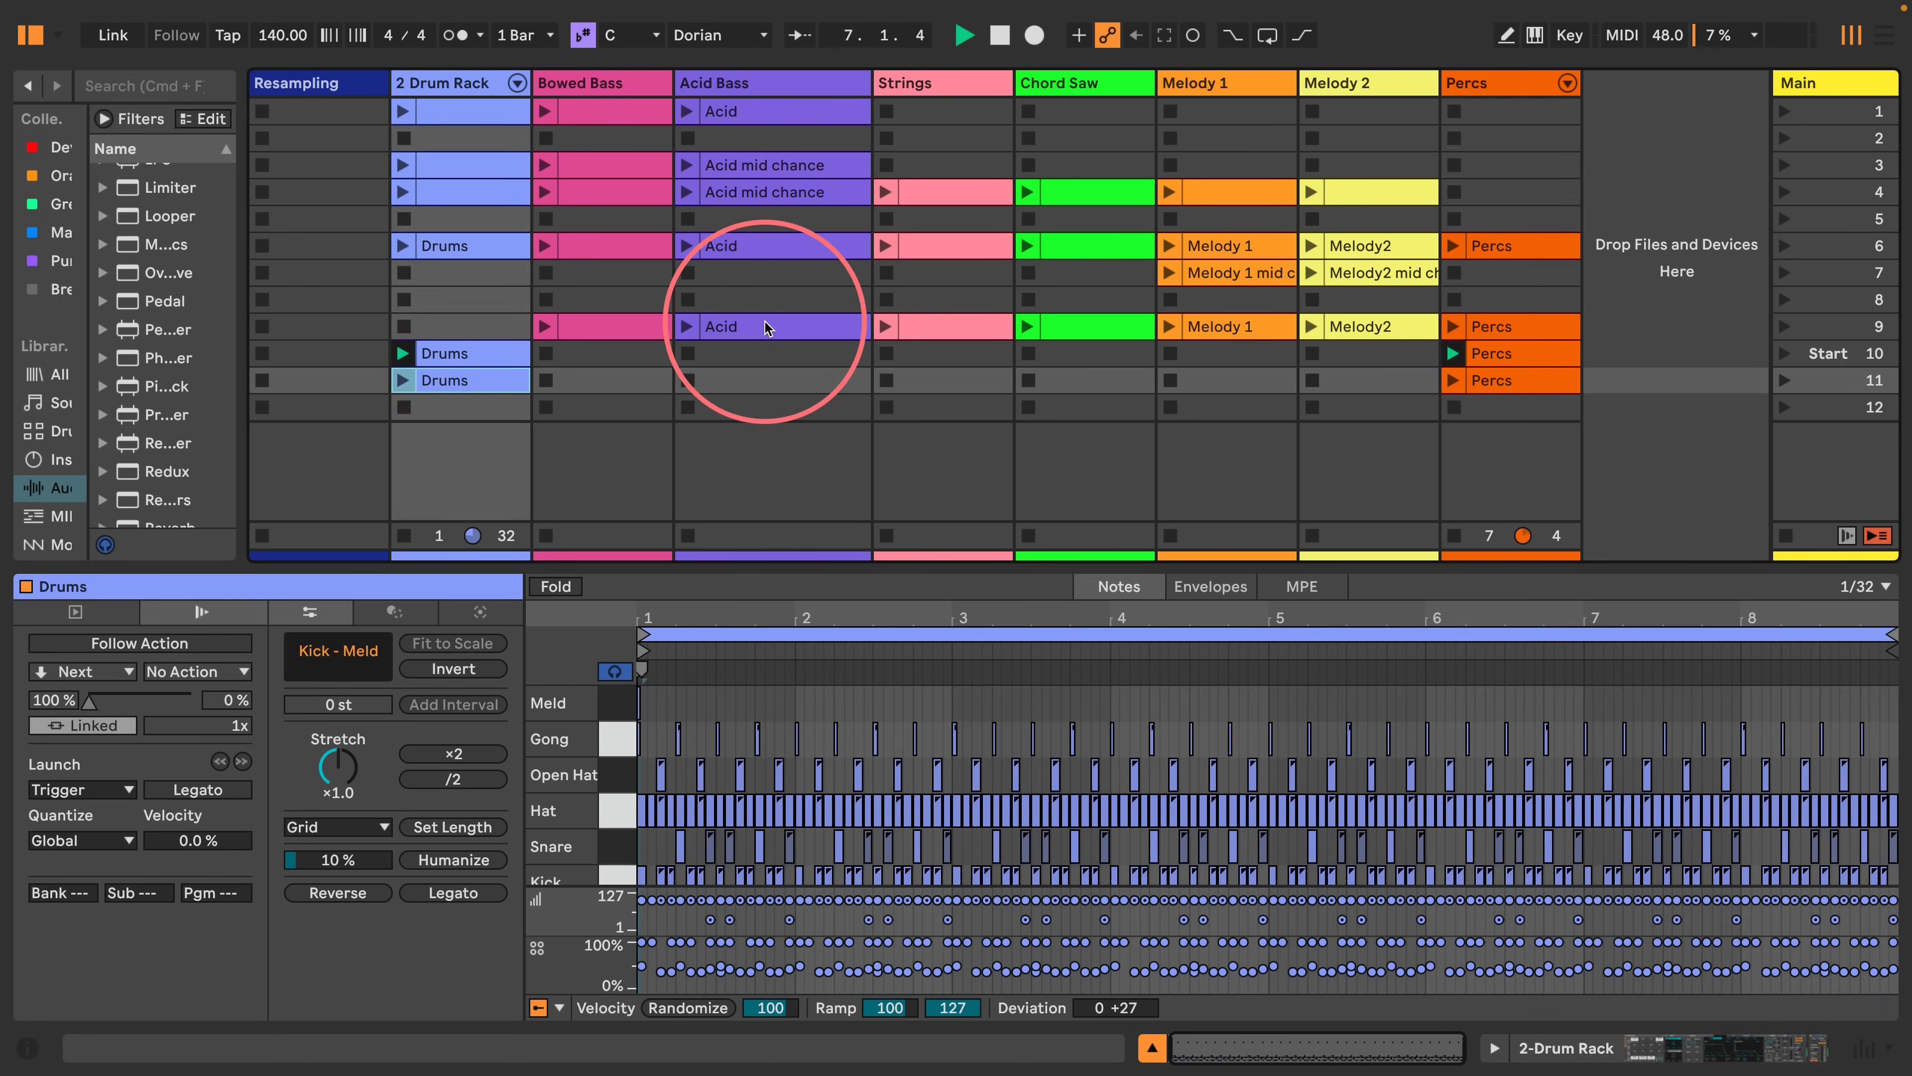
left_click_drag(760, 328, 759, 381)
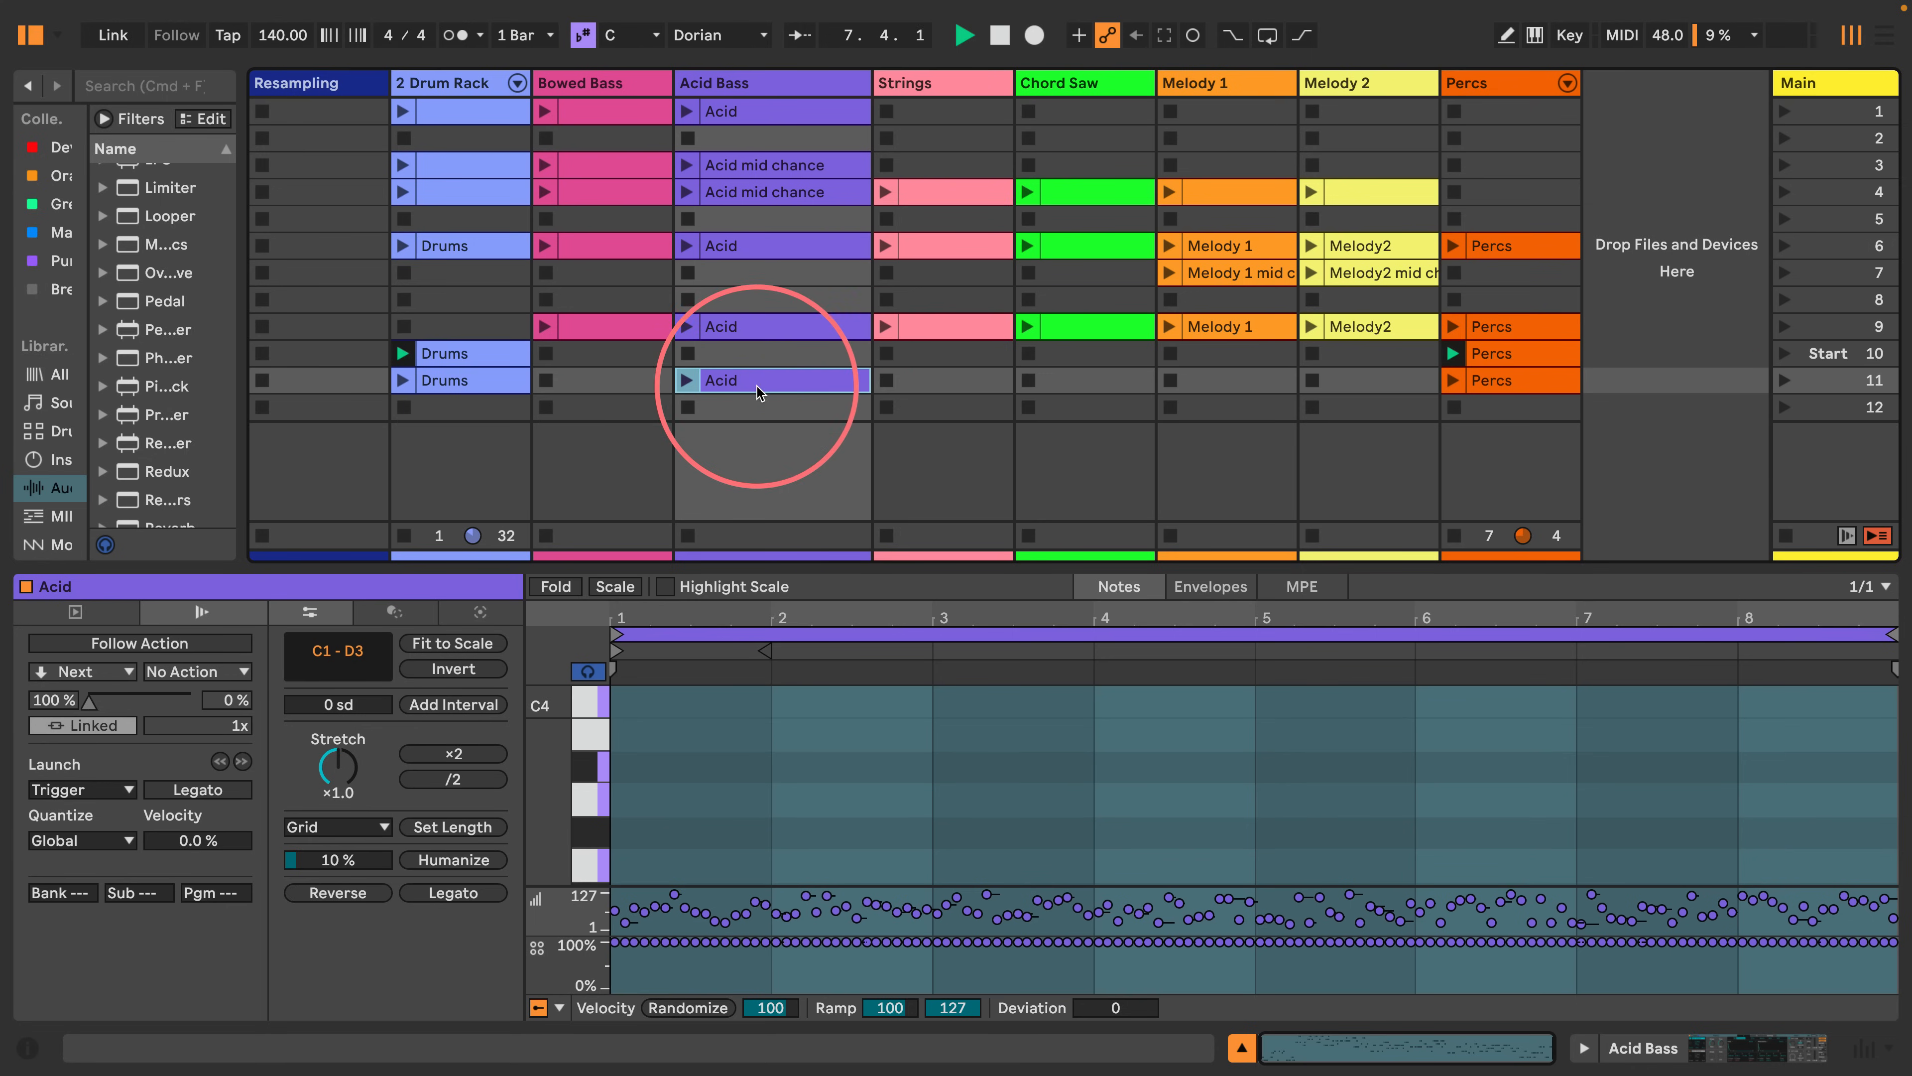
left_click(1784, 380)
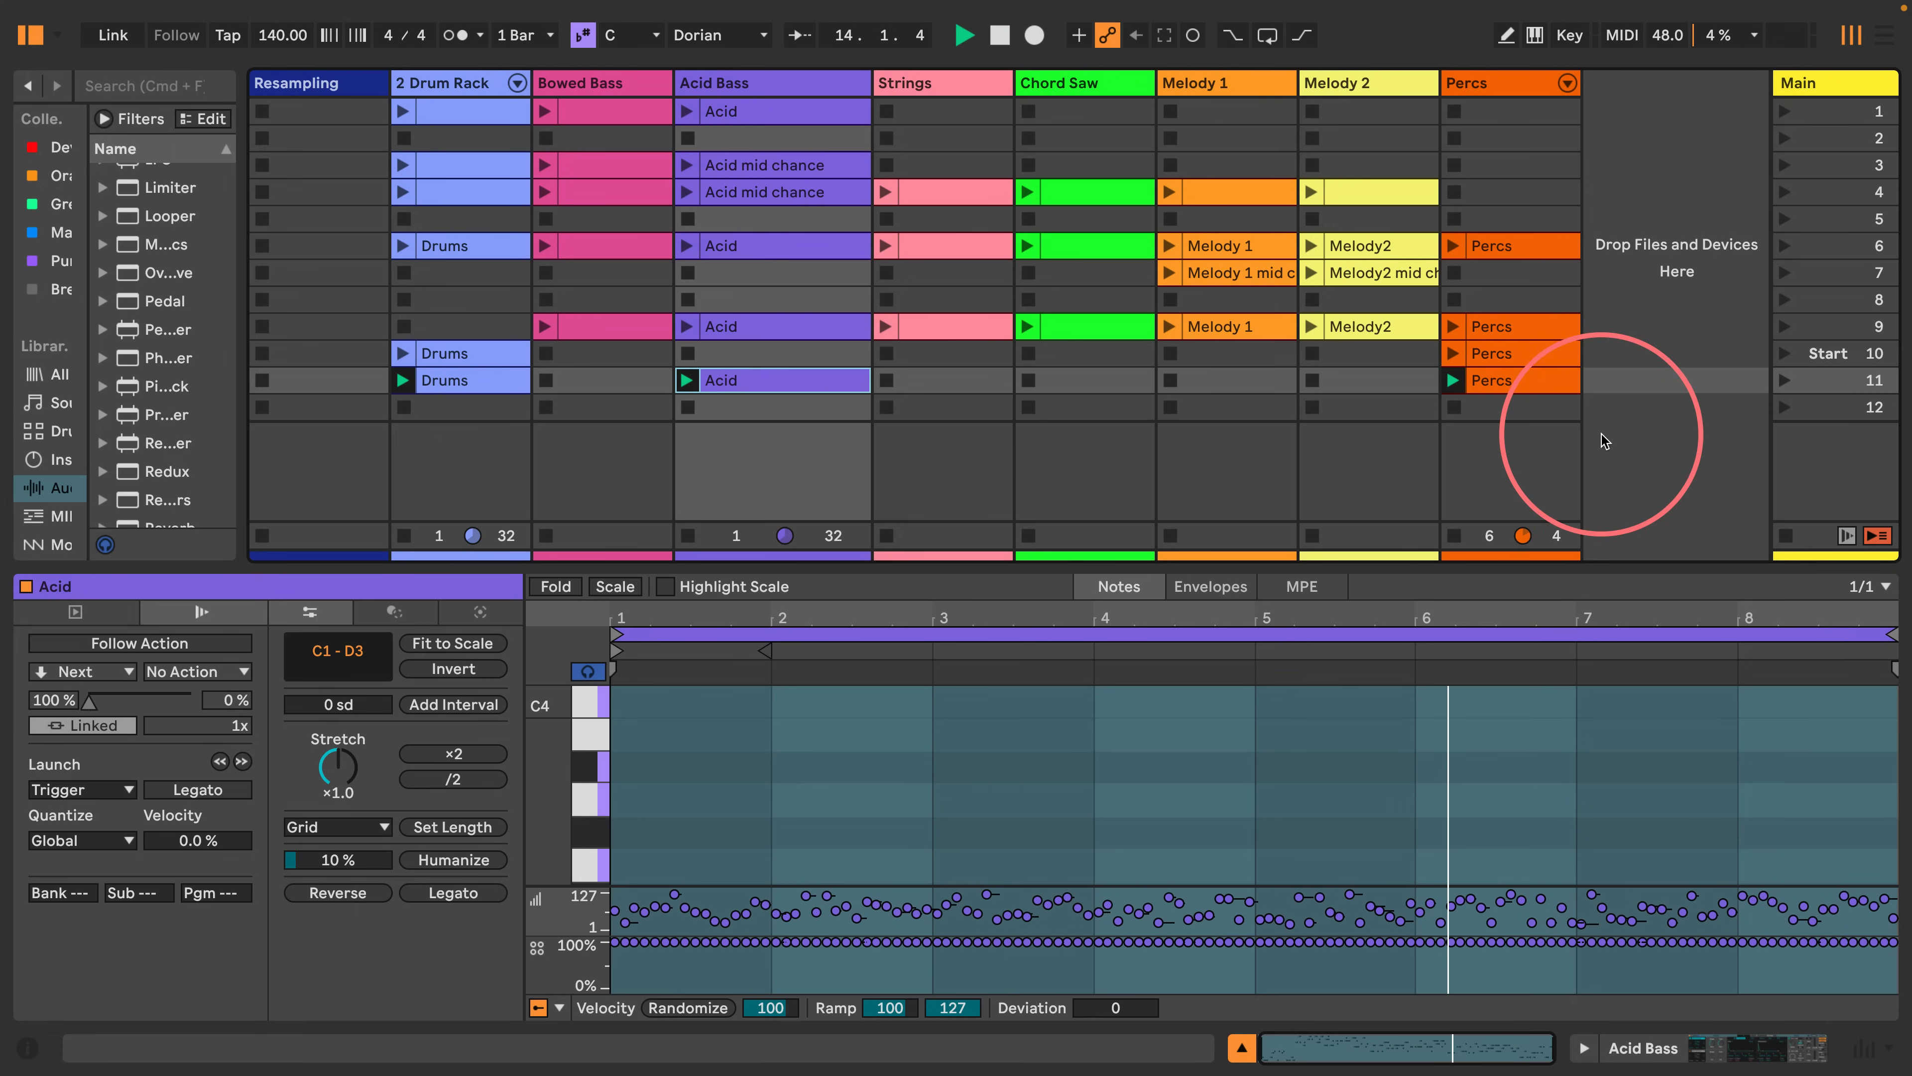
Duplicate the playing scene 11 into scene 12 and add a copy of scene 9's Bowed Bass clip.
left_click(1521, 376)
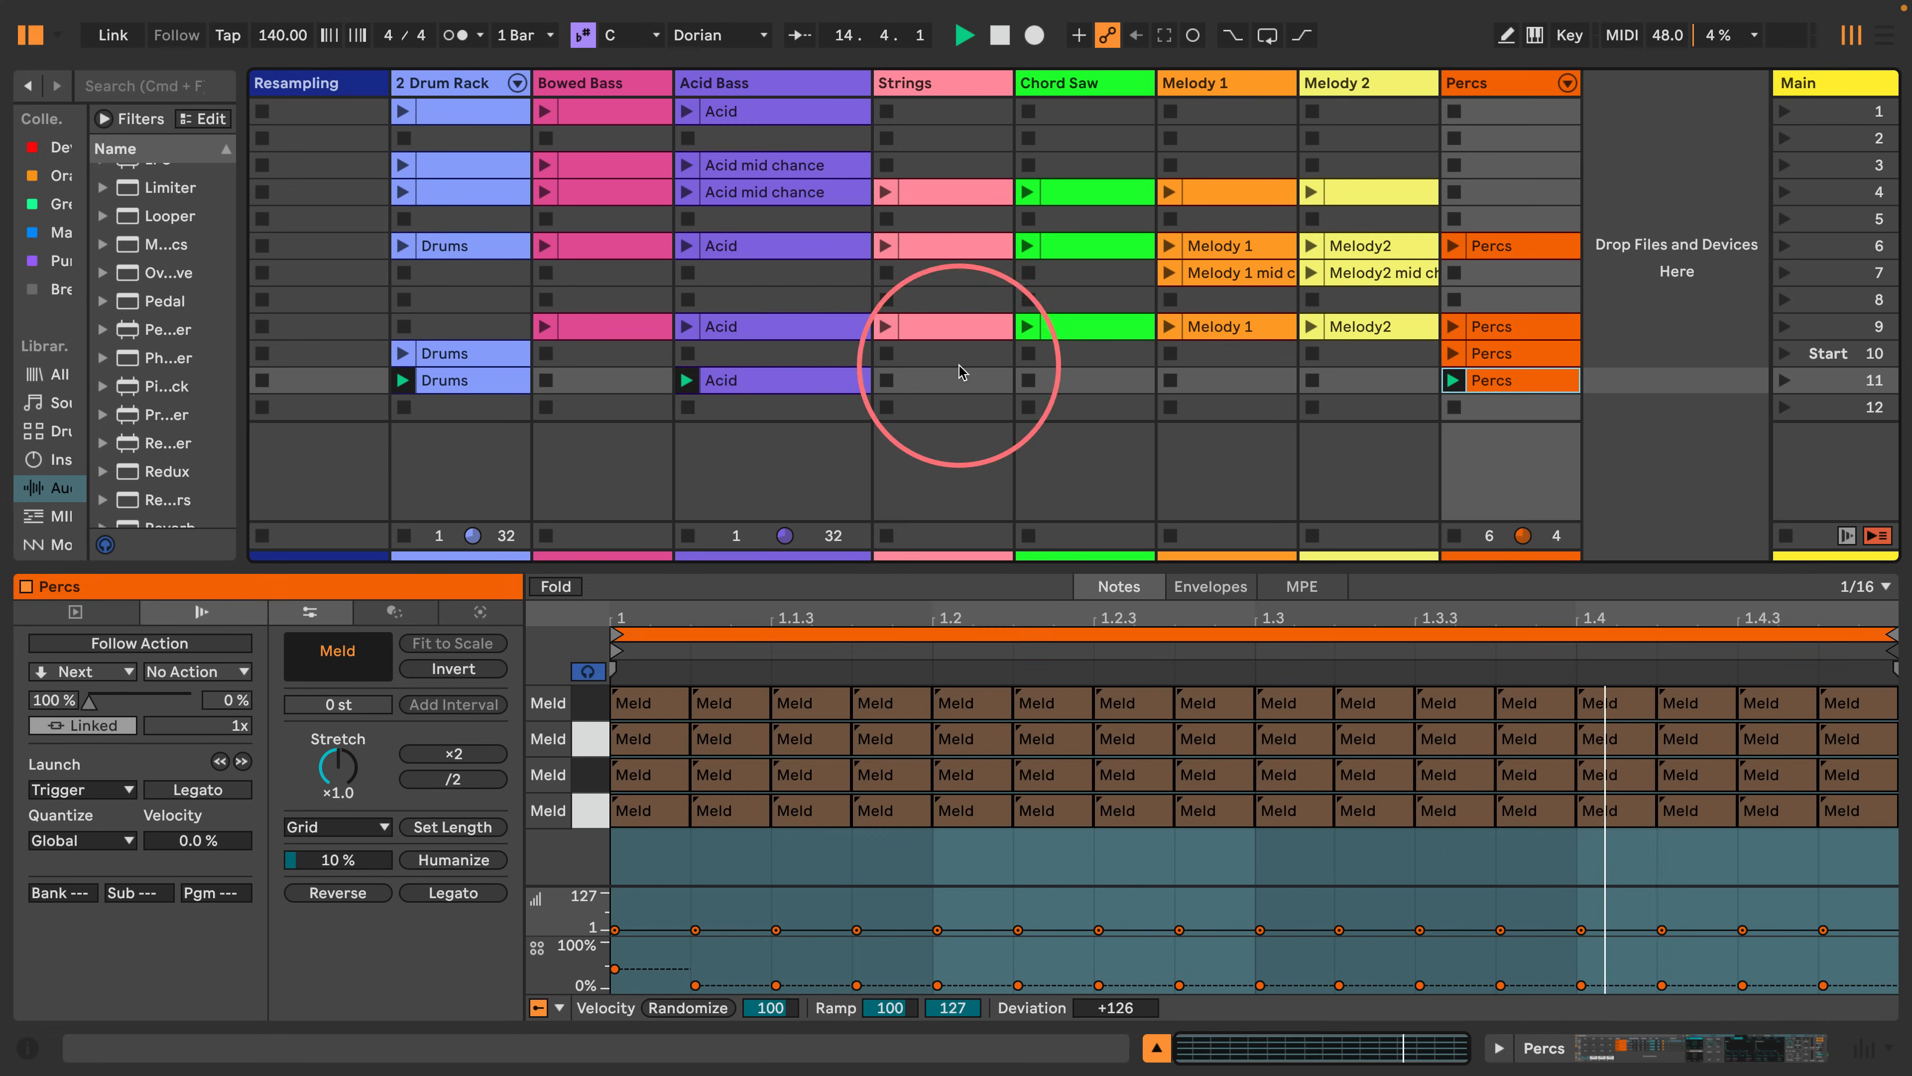
left_click(1799, 380)
key("super+shift+i")
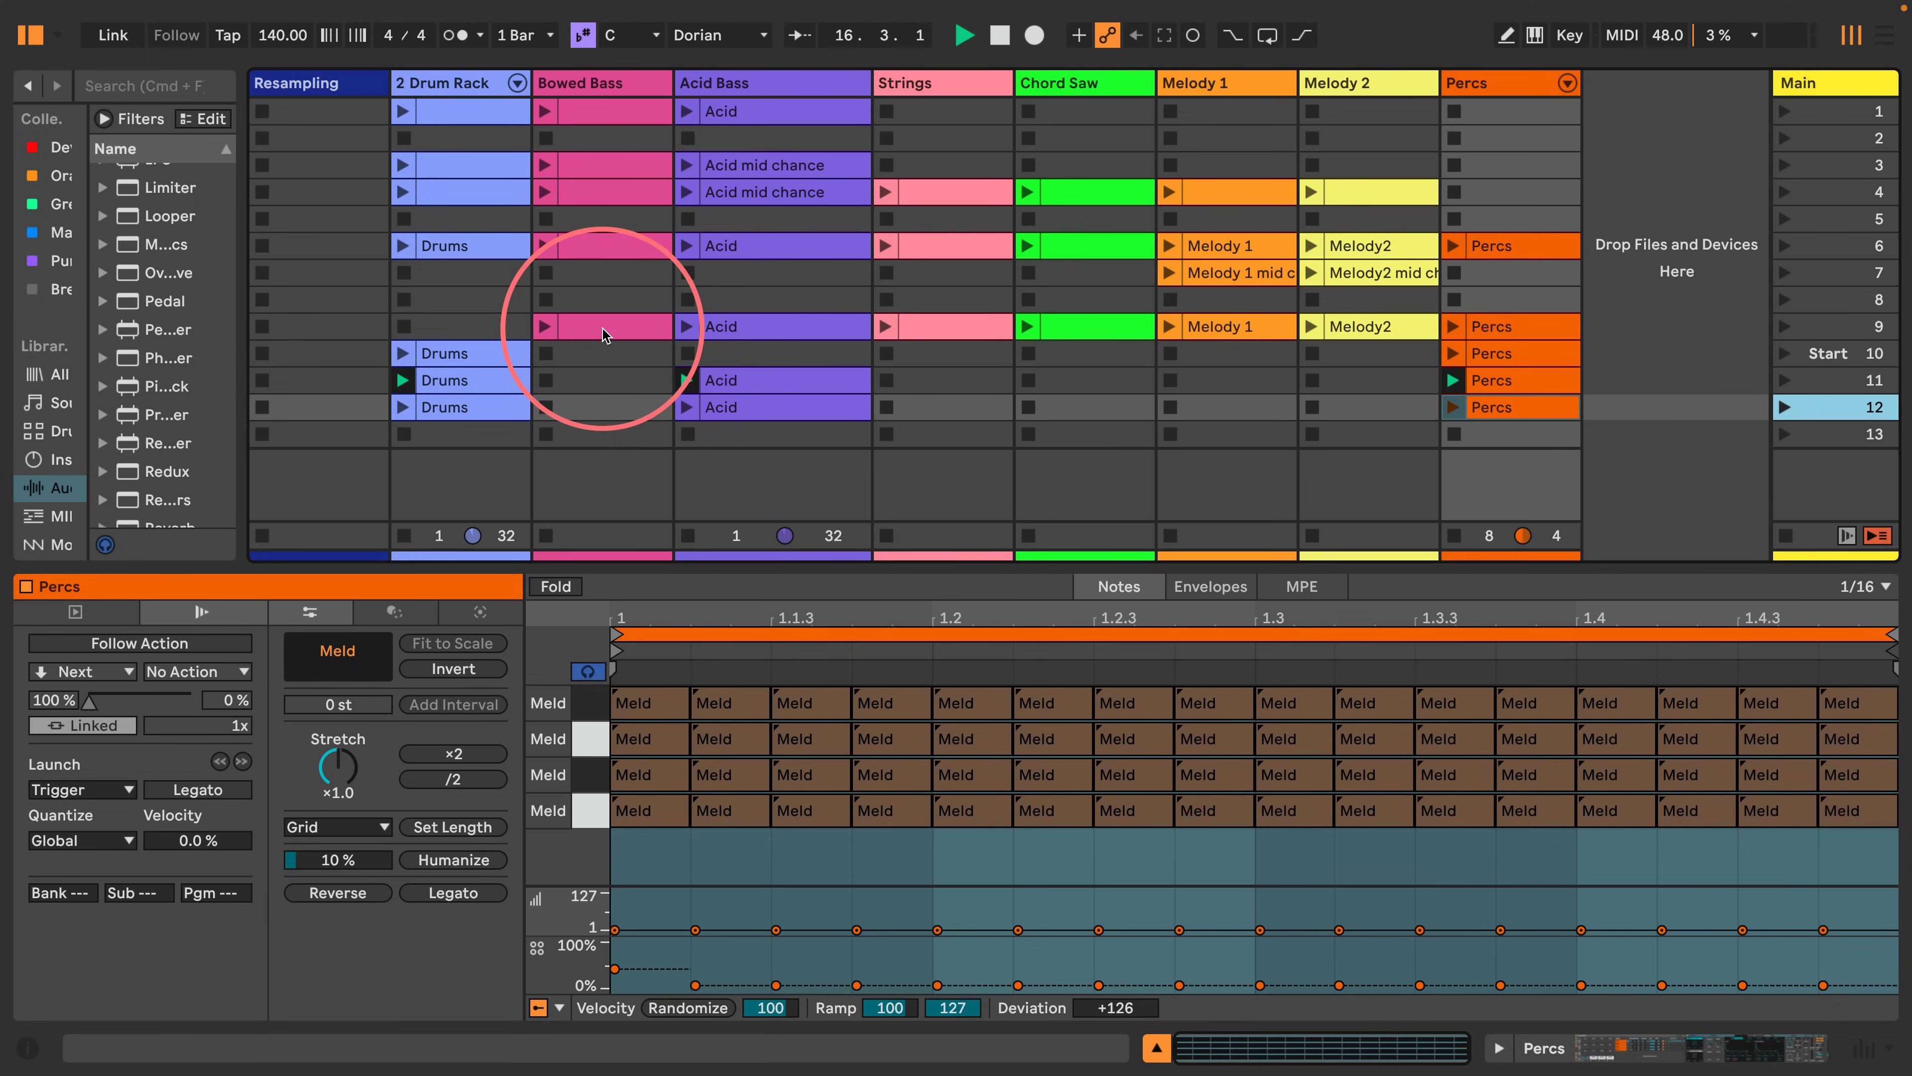
double_click(607, 408)
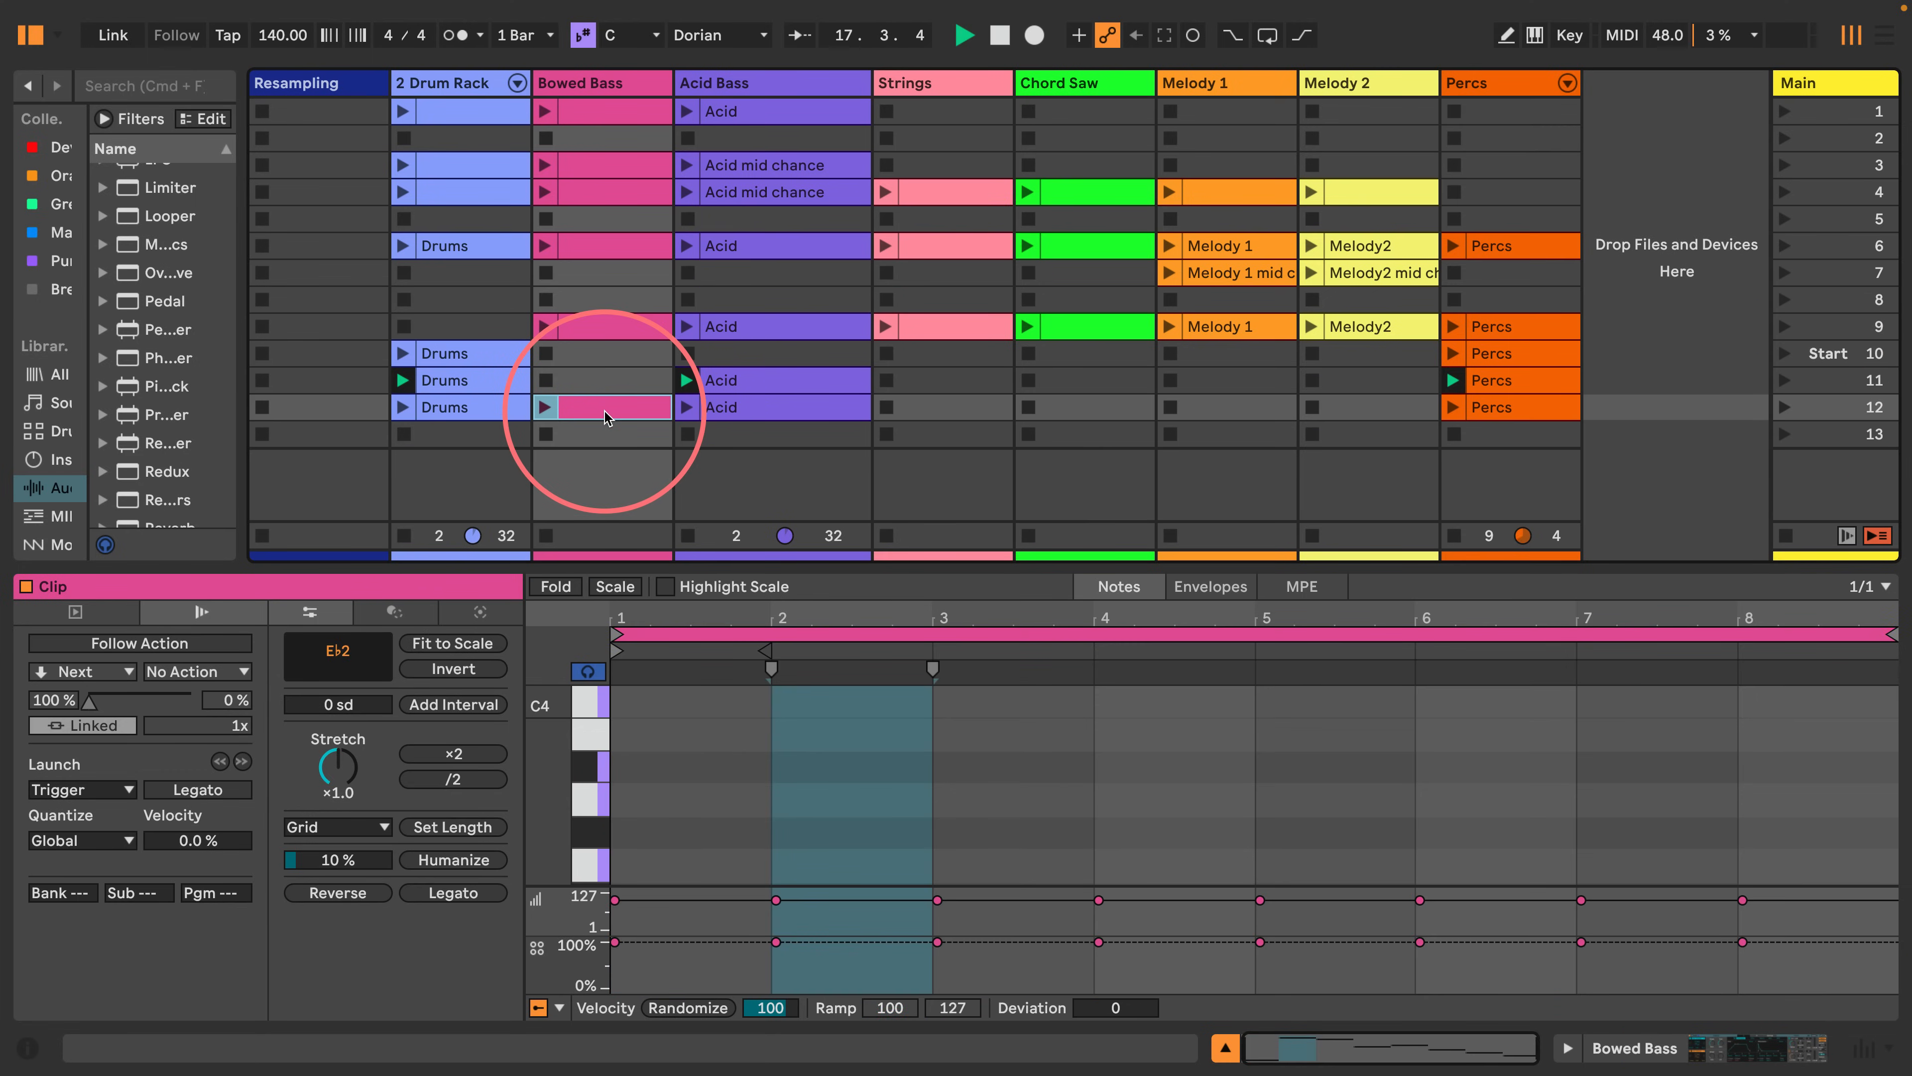
Insert another copy of scene 11 before the Bowed Bass scene, remove its Drums clip and launch it.
left_click(1816, 409)
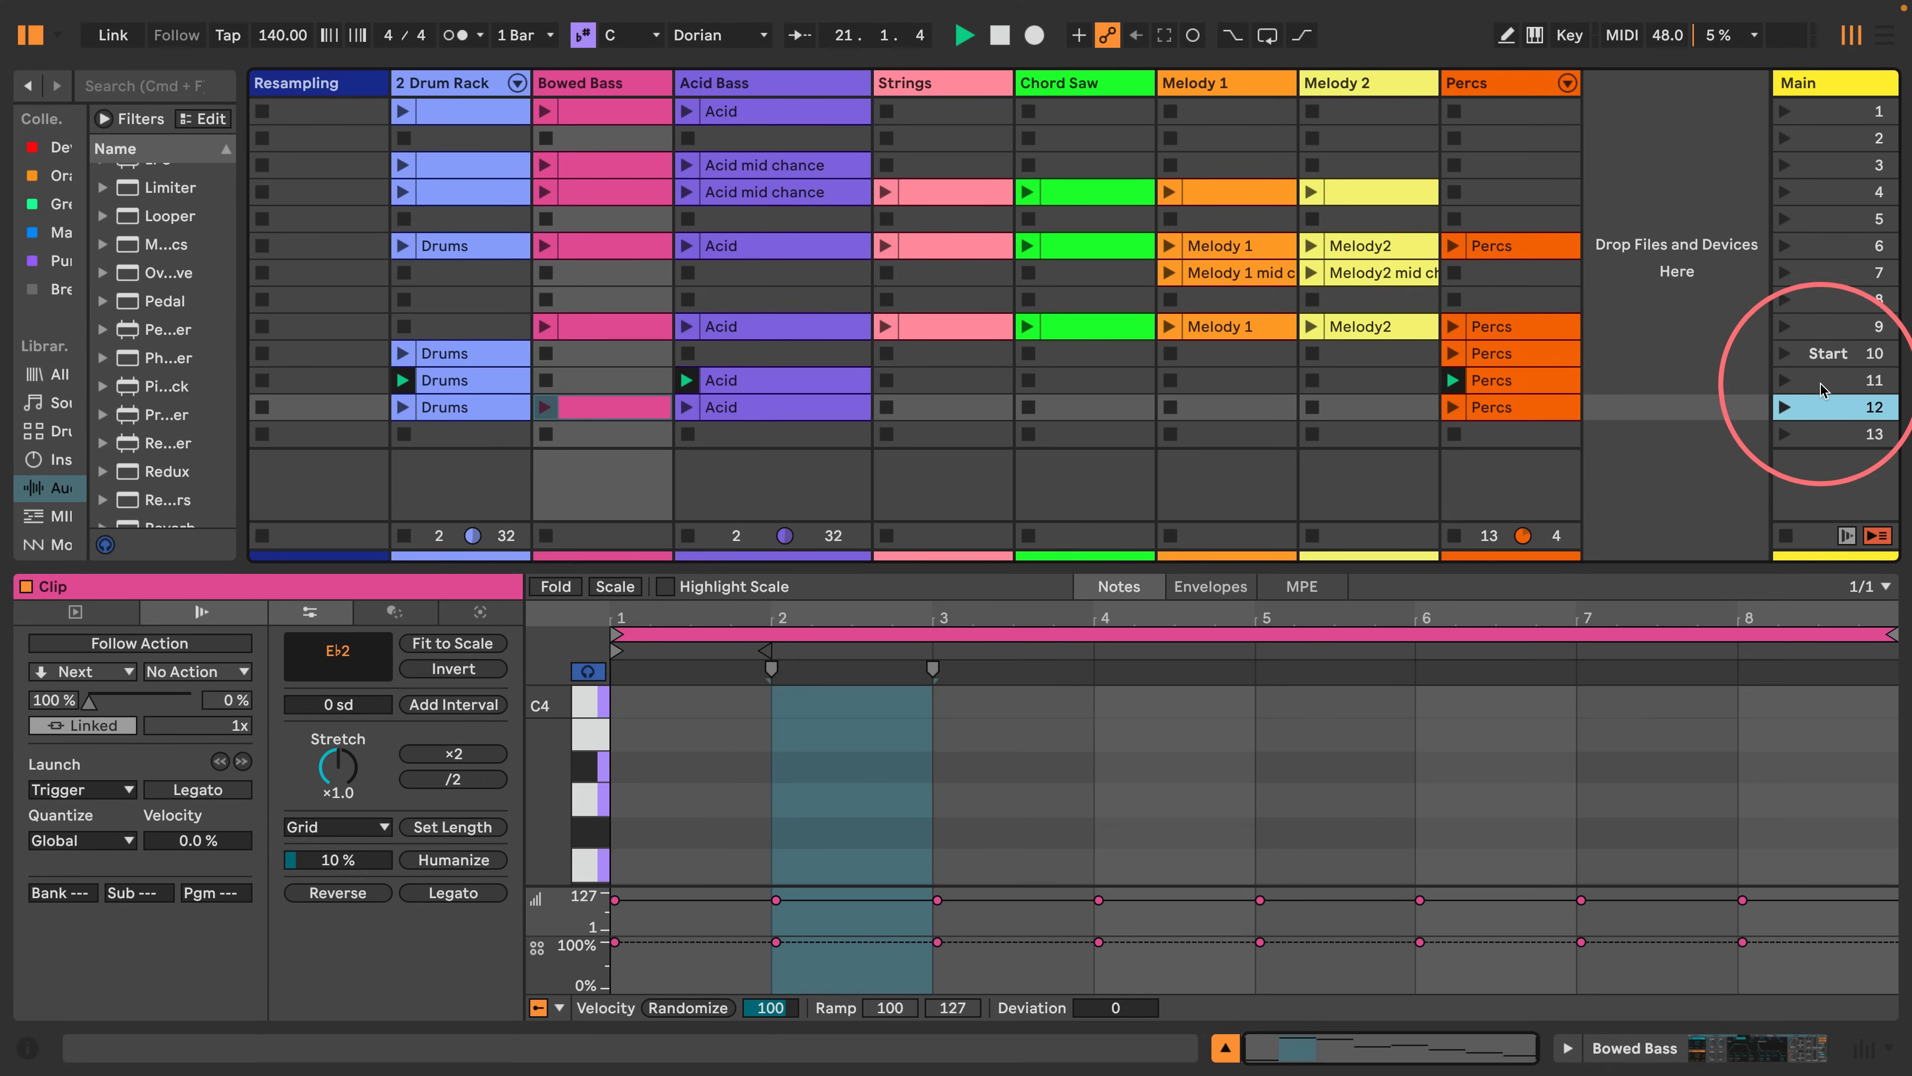
key("super+shift+i")
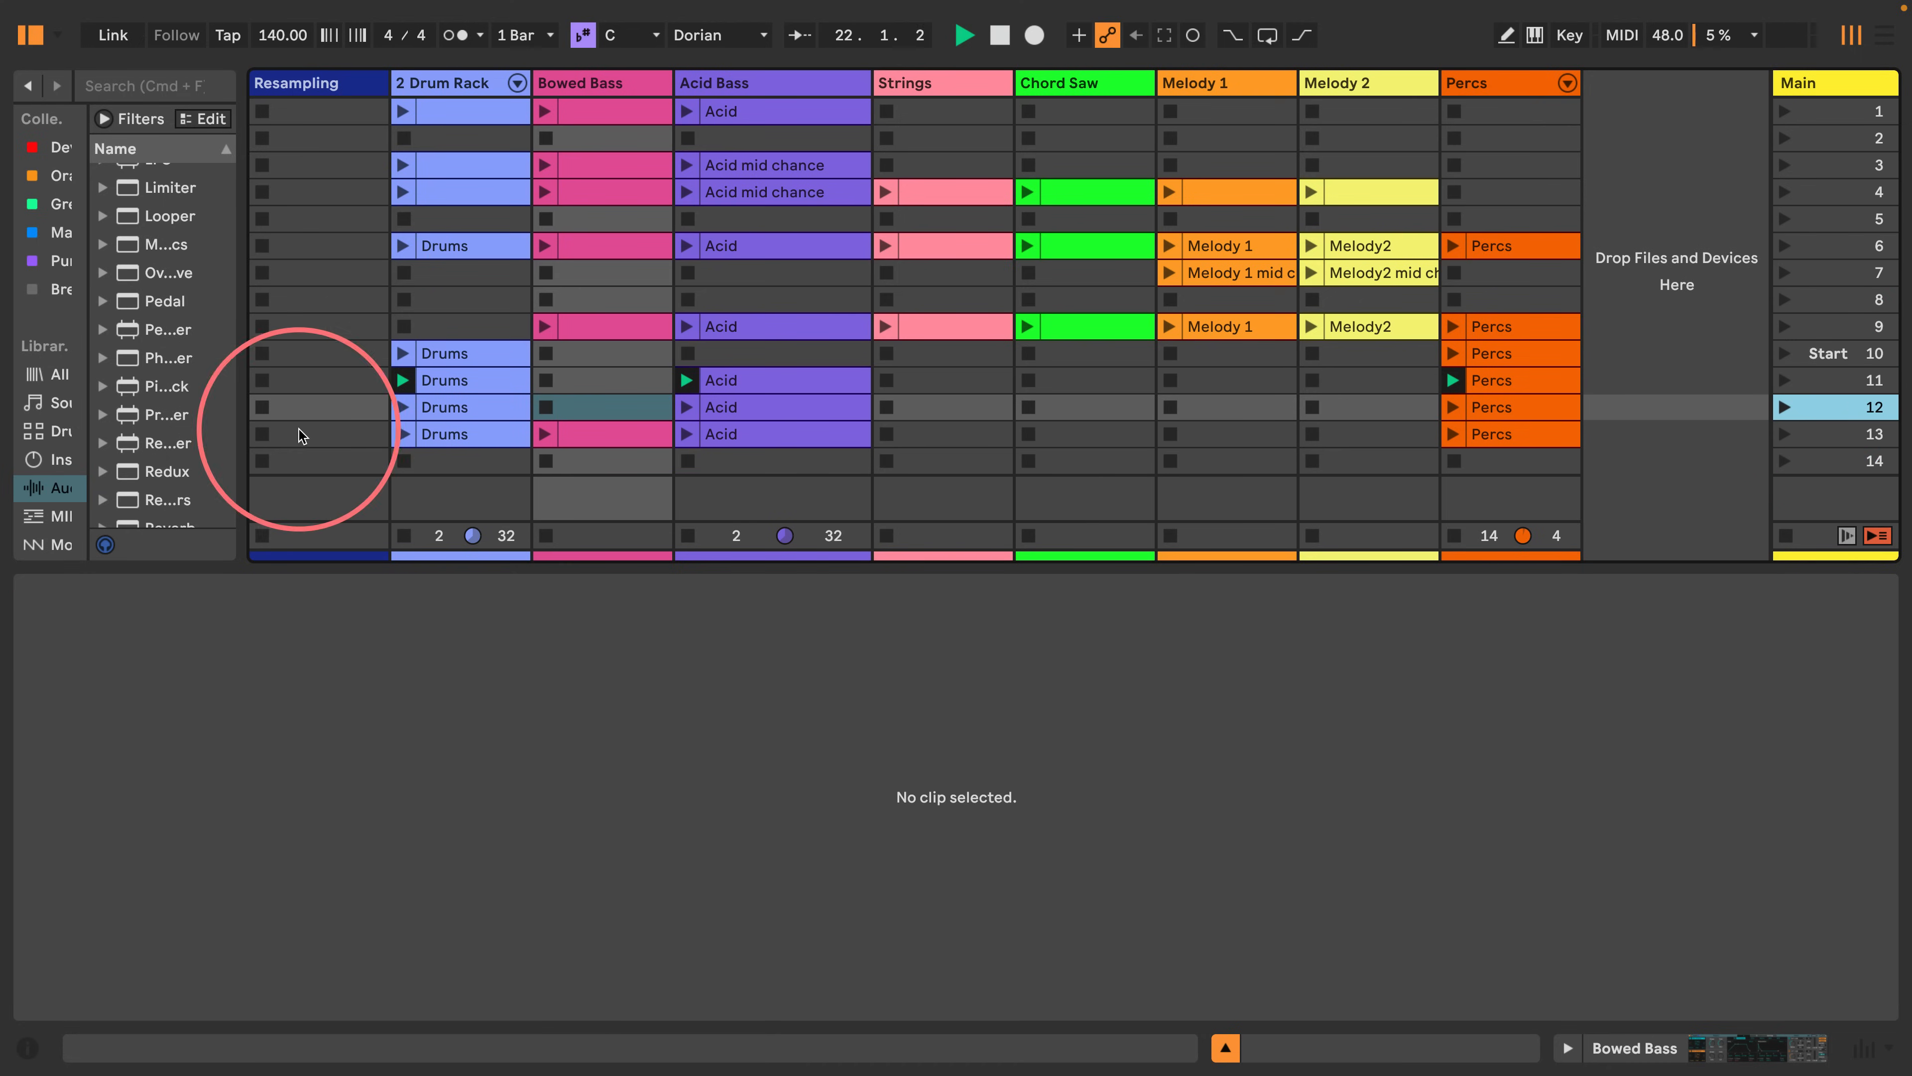
left_click(512, 410)
key("Delete")
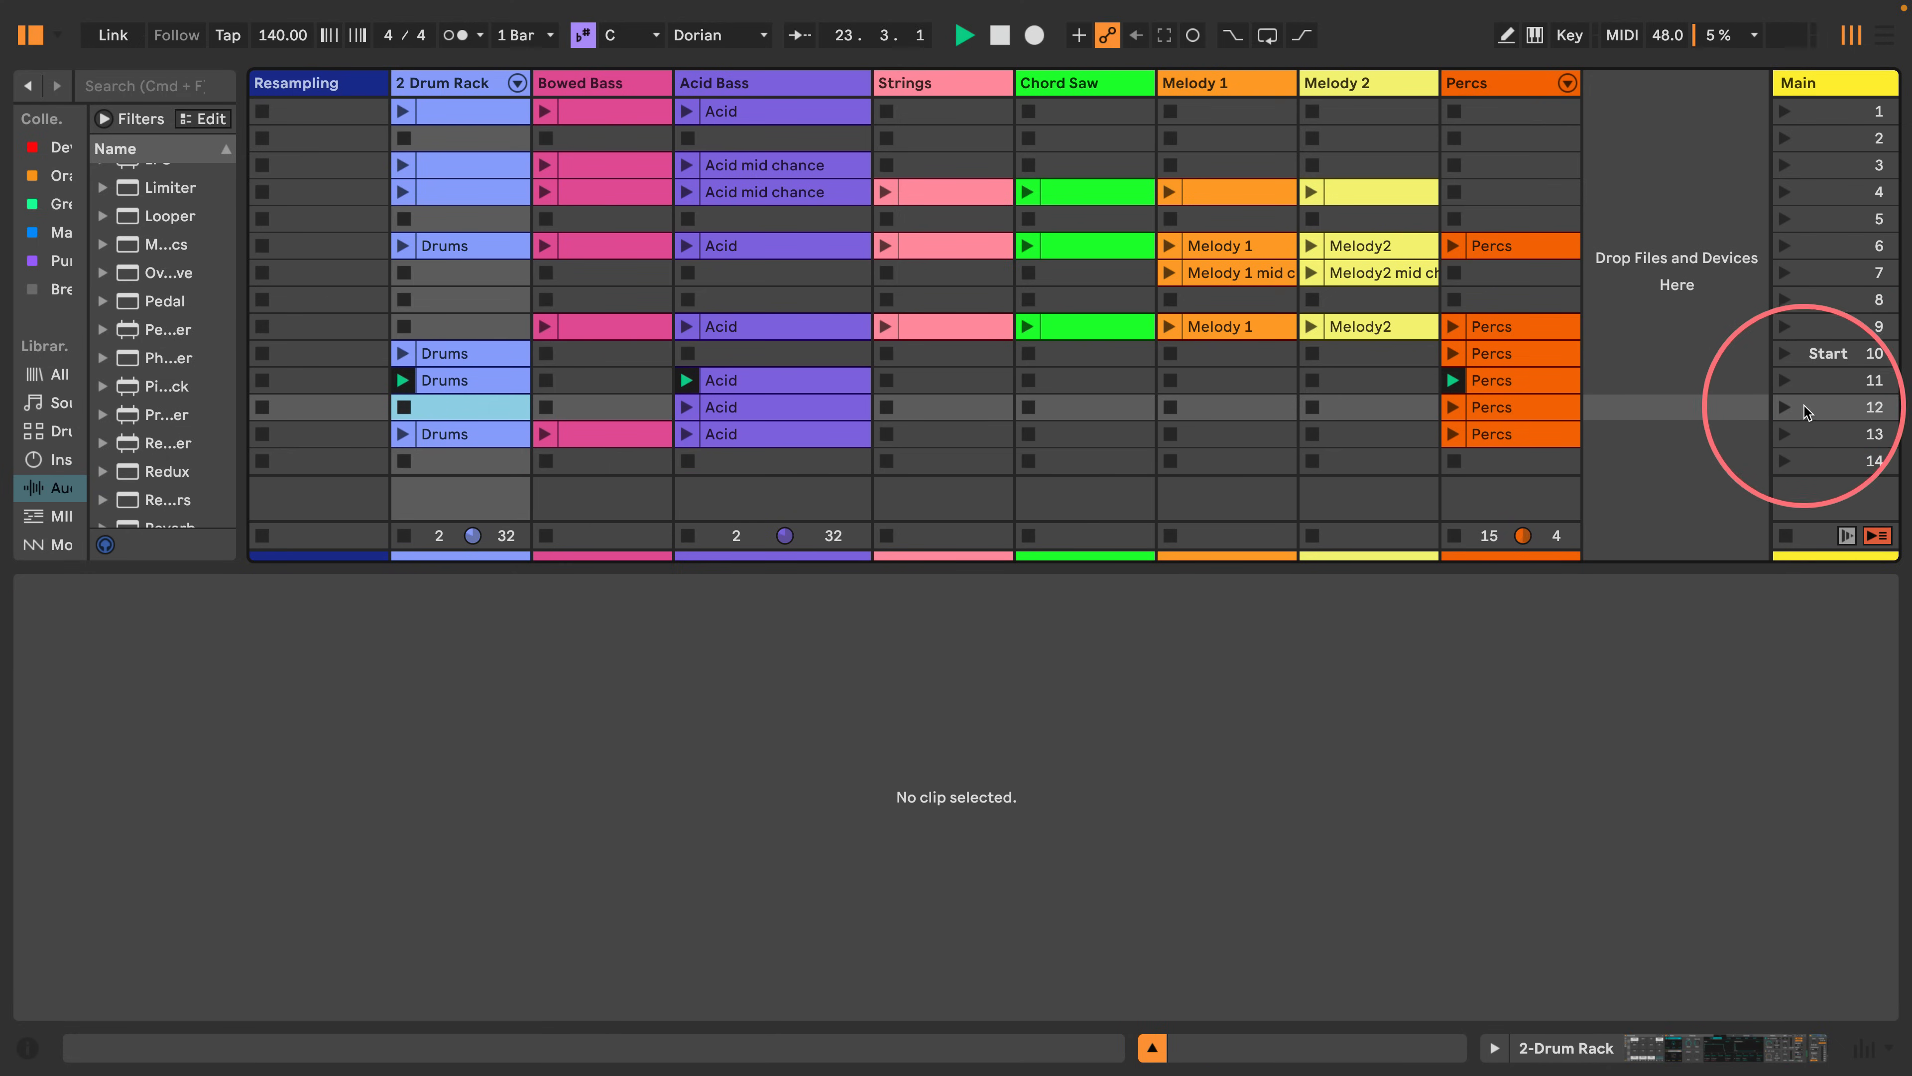
left_click(1784, 408)
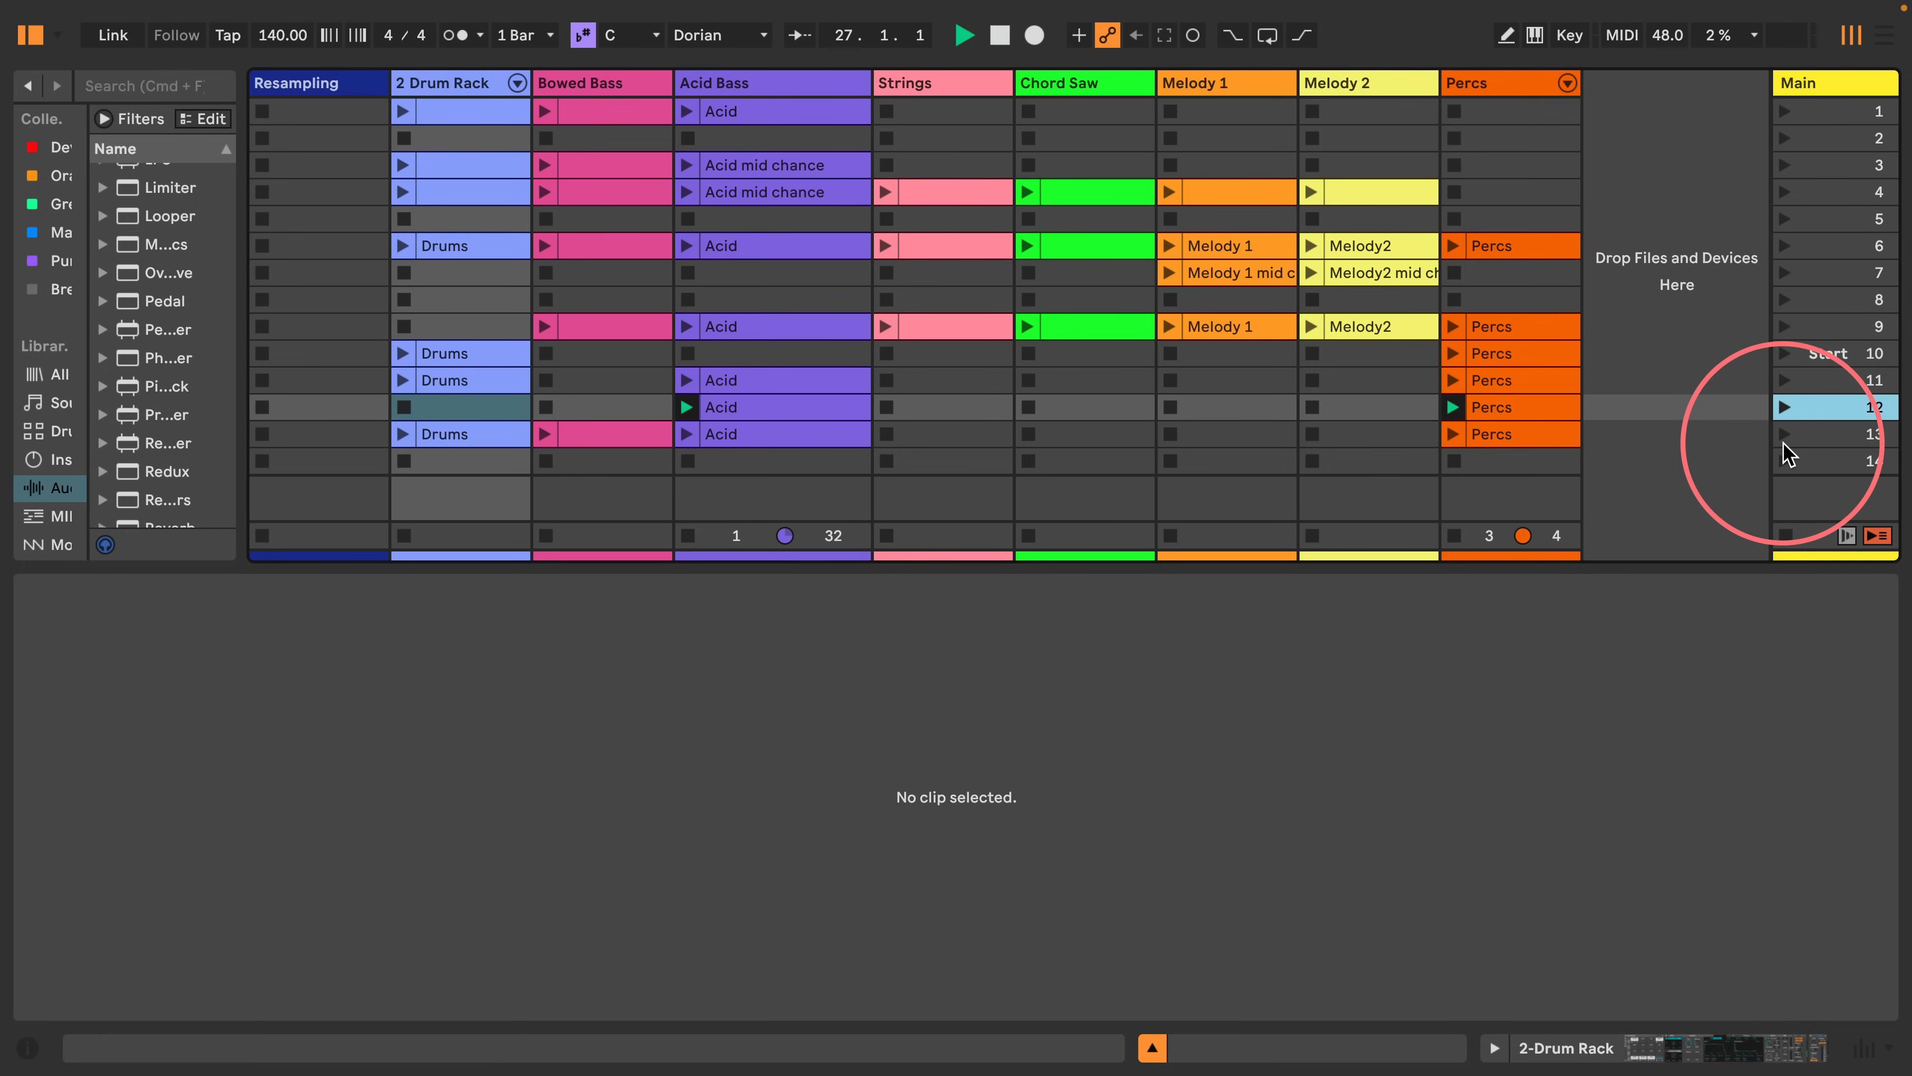
Copy scene 9's Melody2 clip into scenes 12 and 13, and launch scene 13.
left_click_drag(1325, 325, 1358, 407)
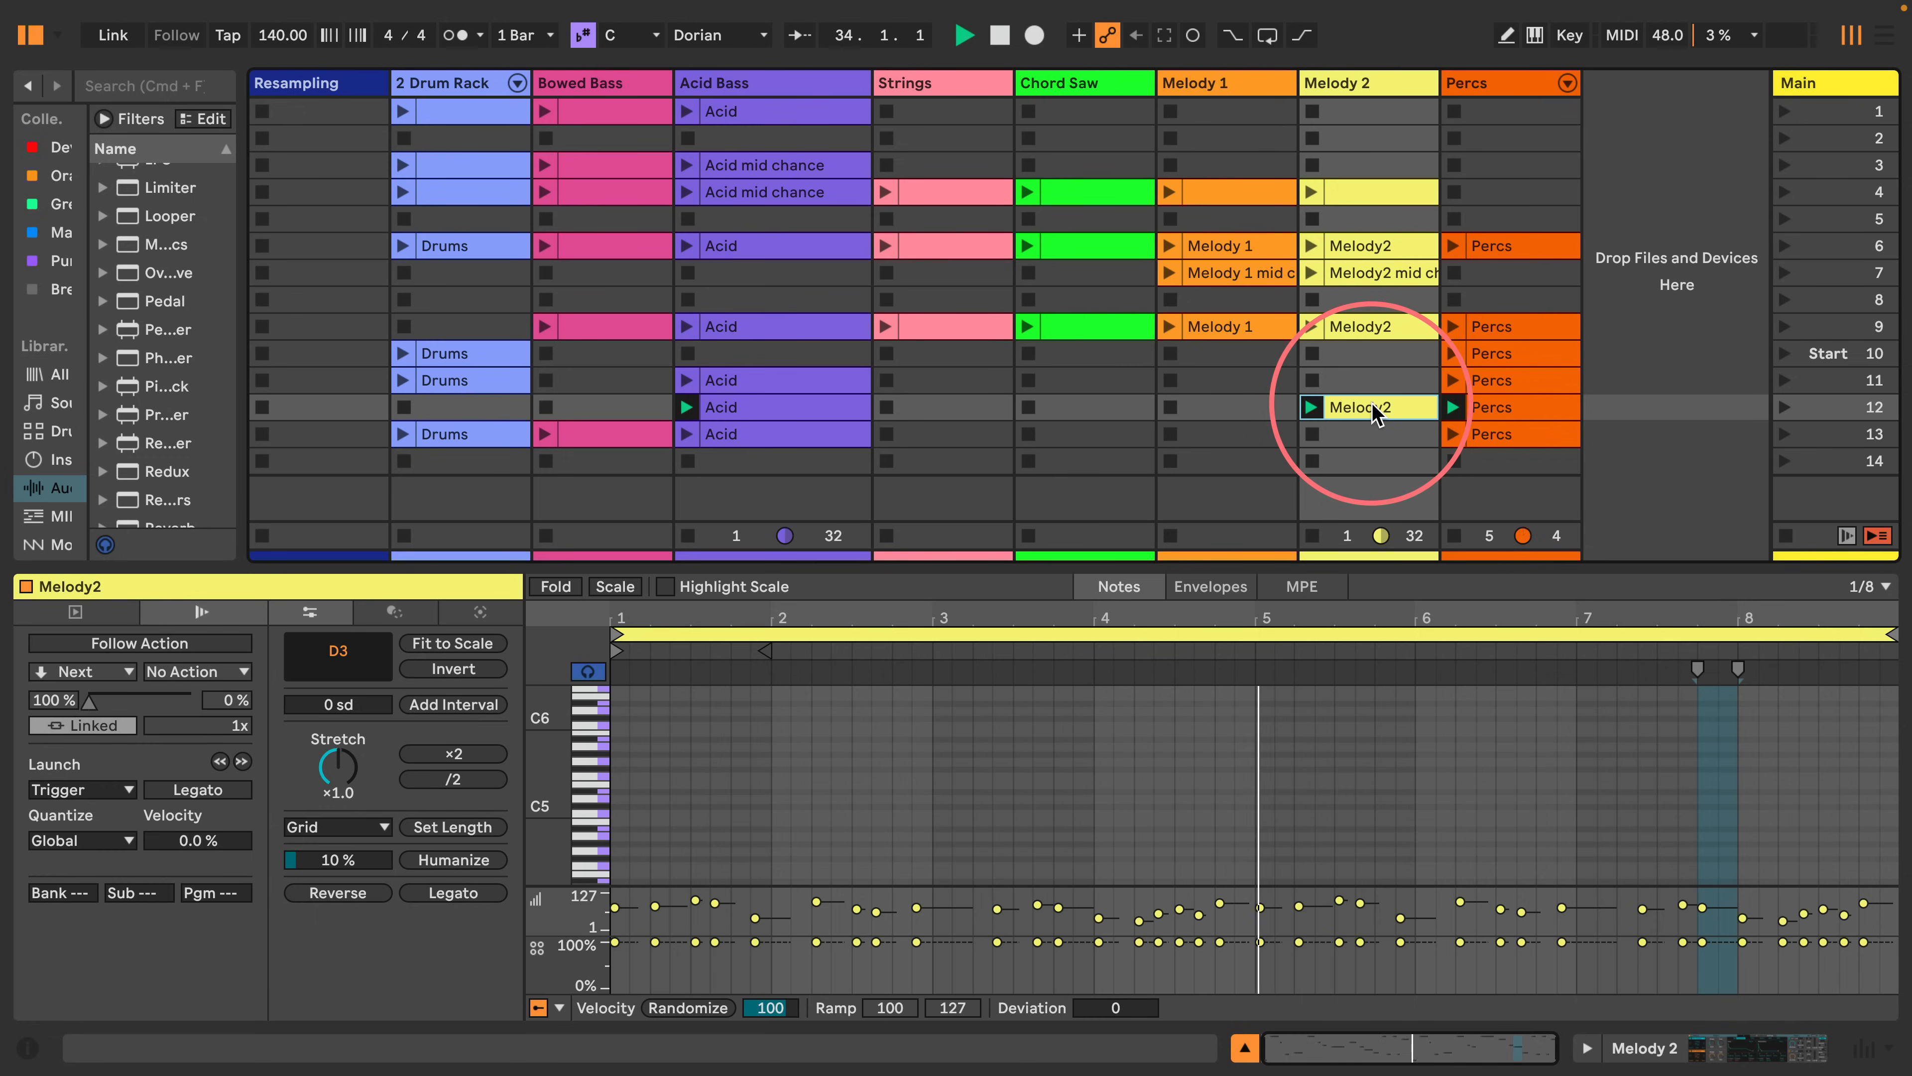
key("super+d")
left_click(1856, 445)
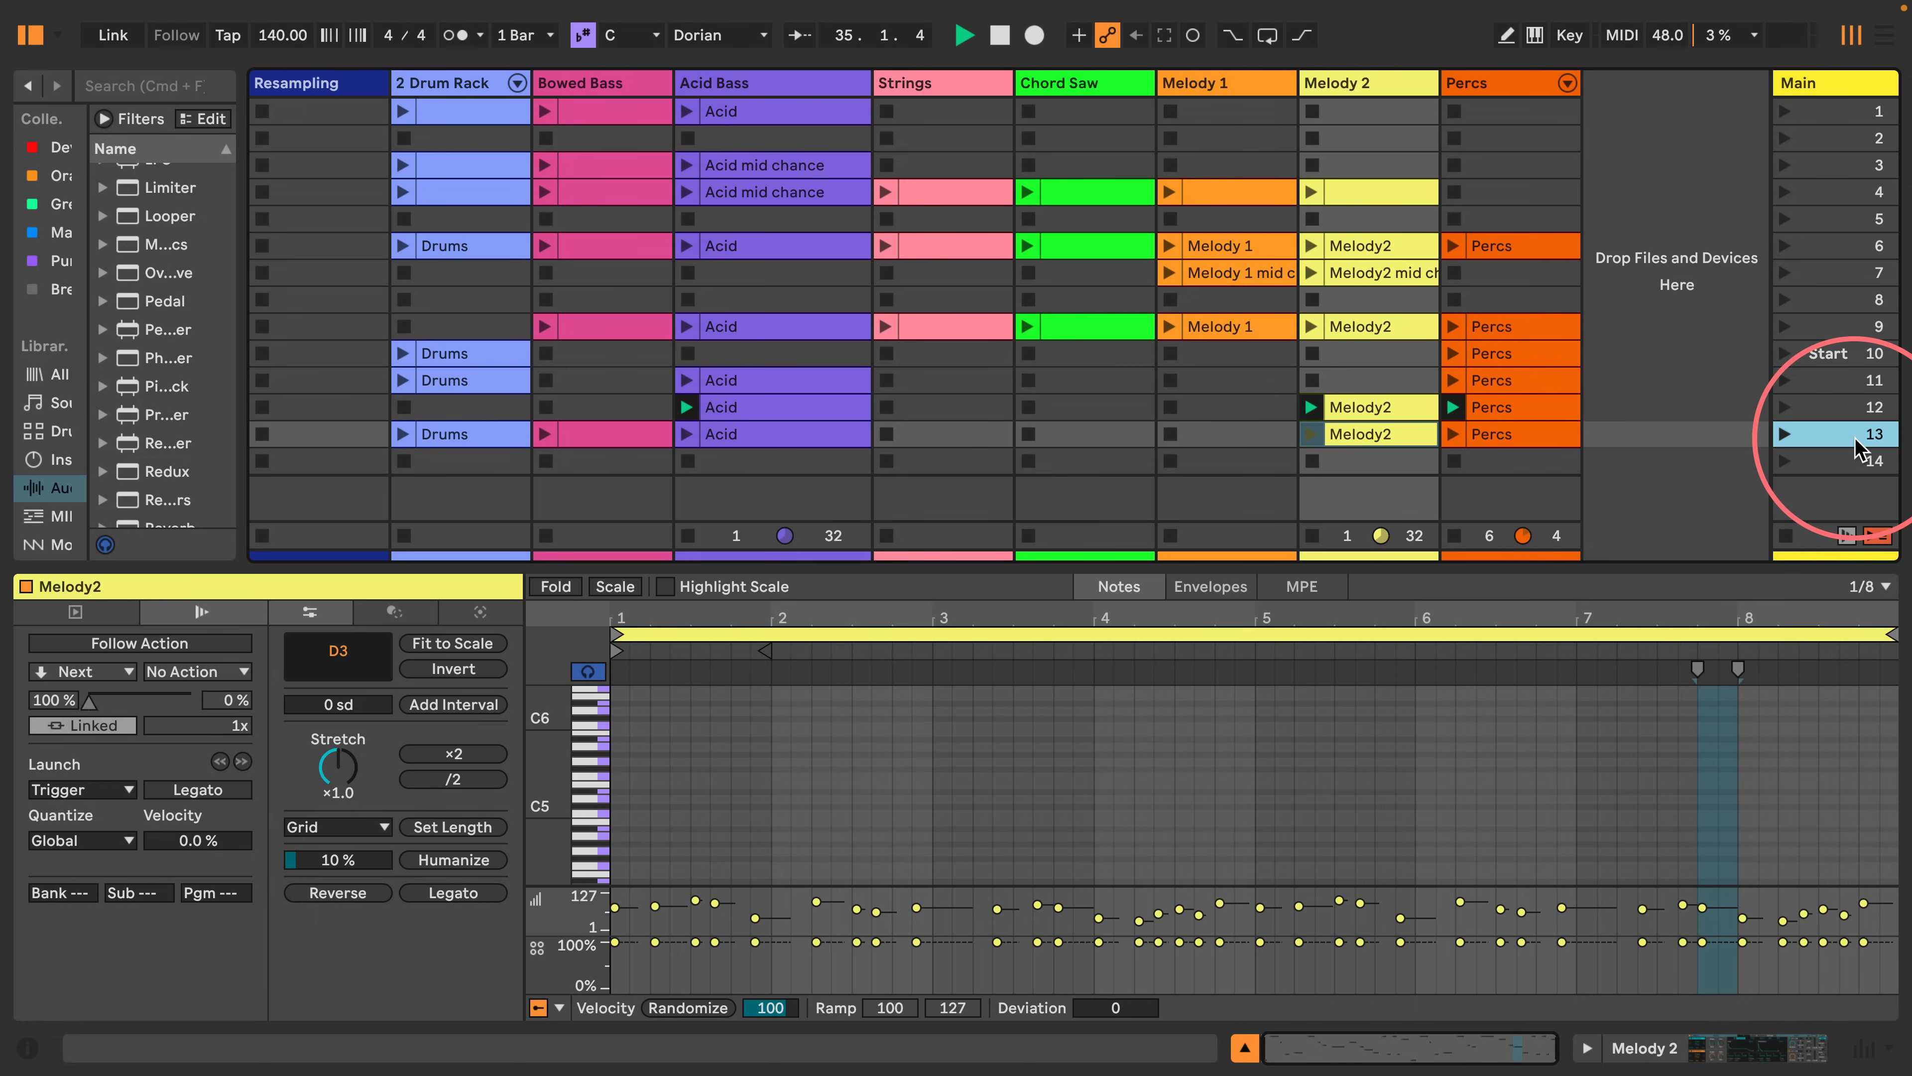
left_click(1784, 437)
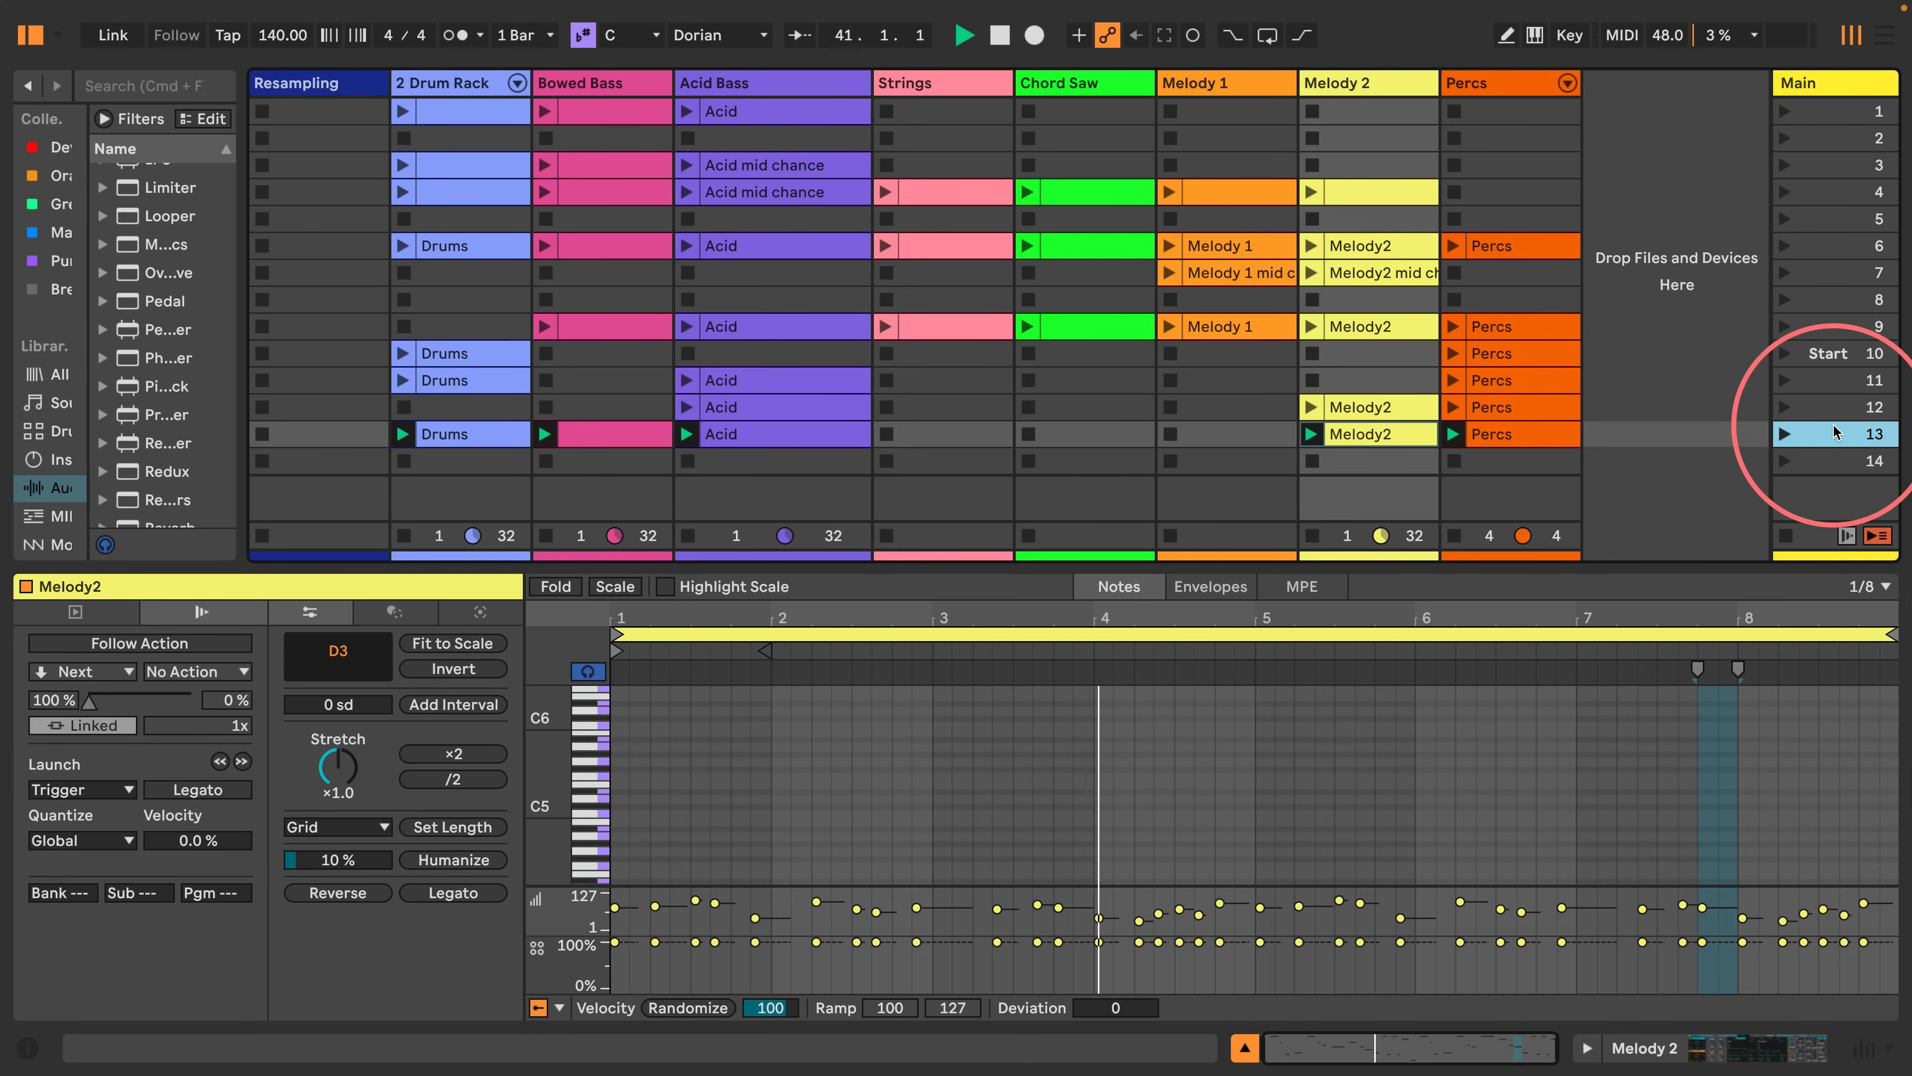
Duplicate scene 13 as scene 14 and add a copy of scene 9's Strings clip.
key("super+d")
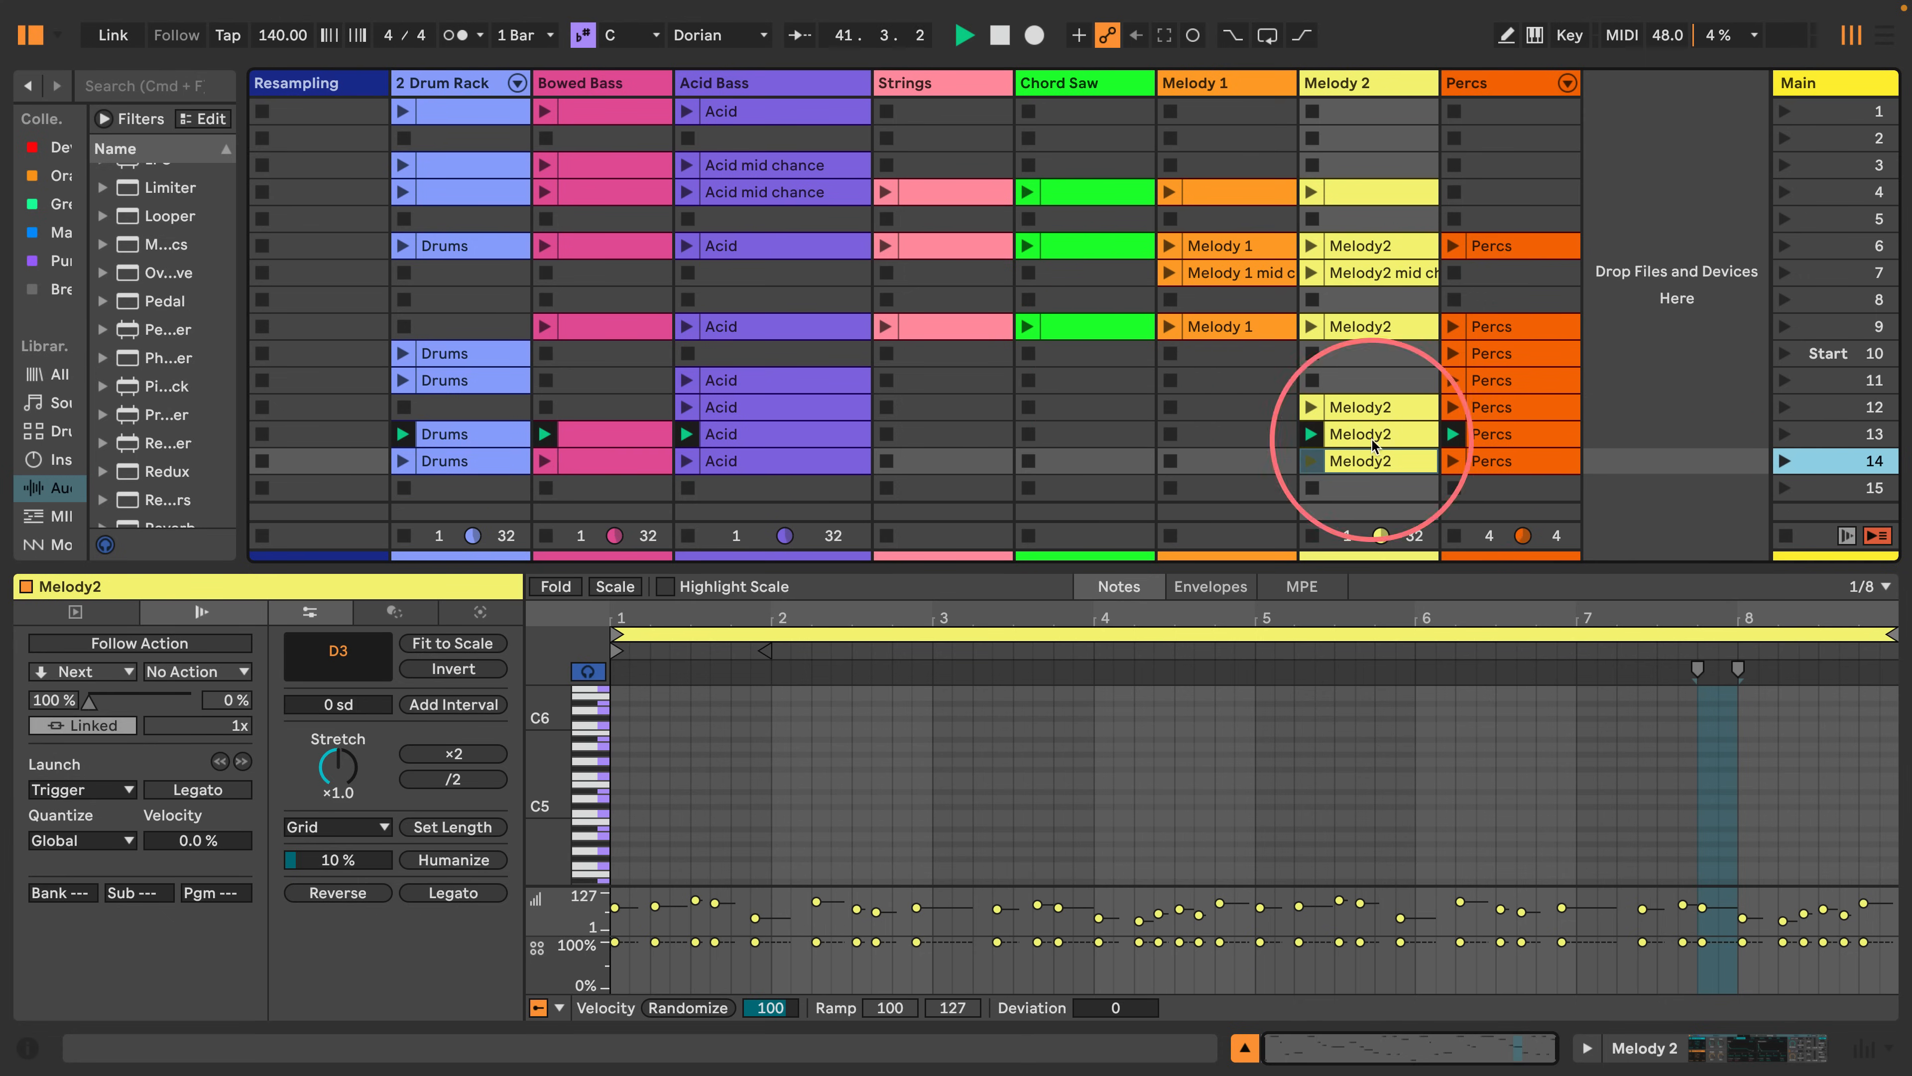
left_click(969, 330)
left_click_drag(970, 329, 950, 463)
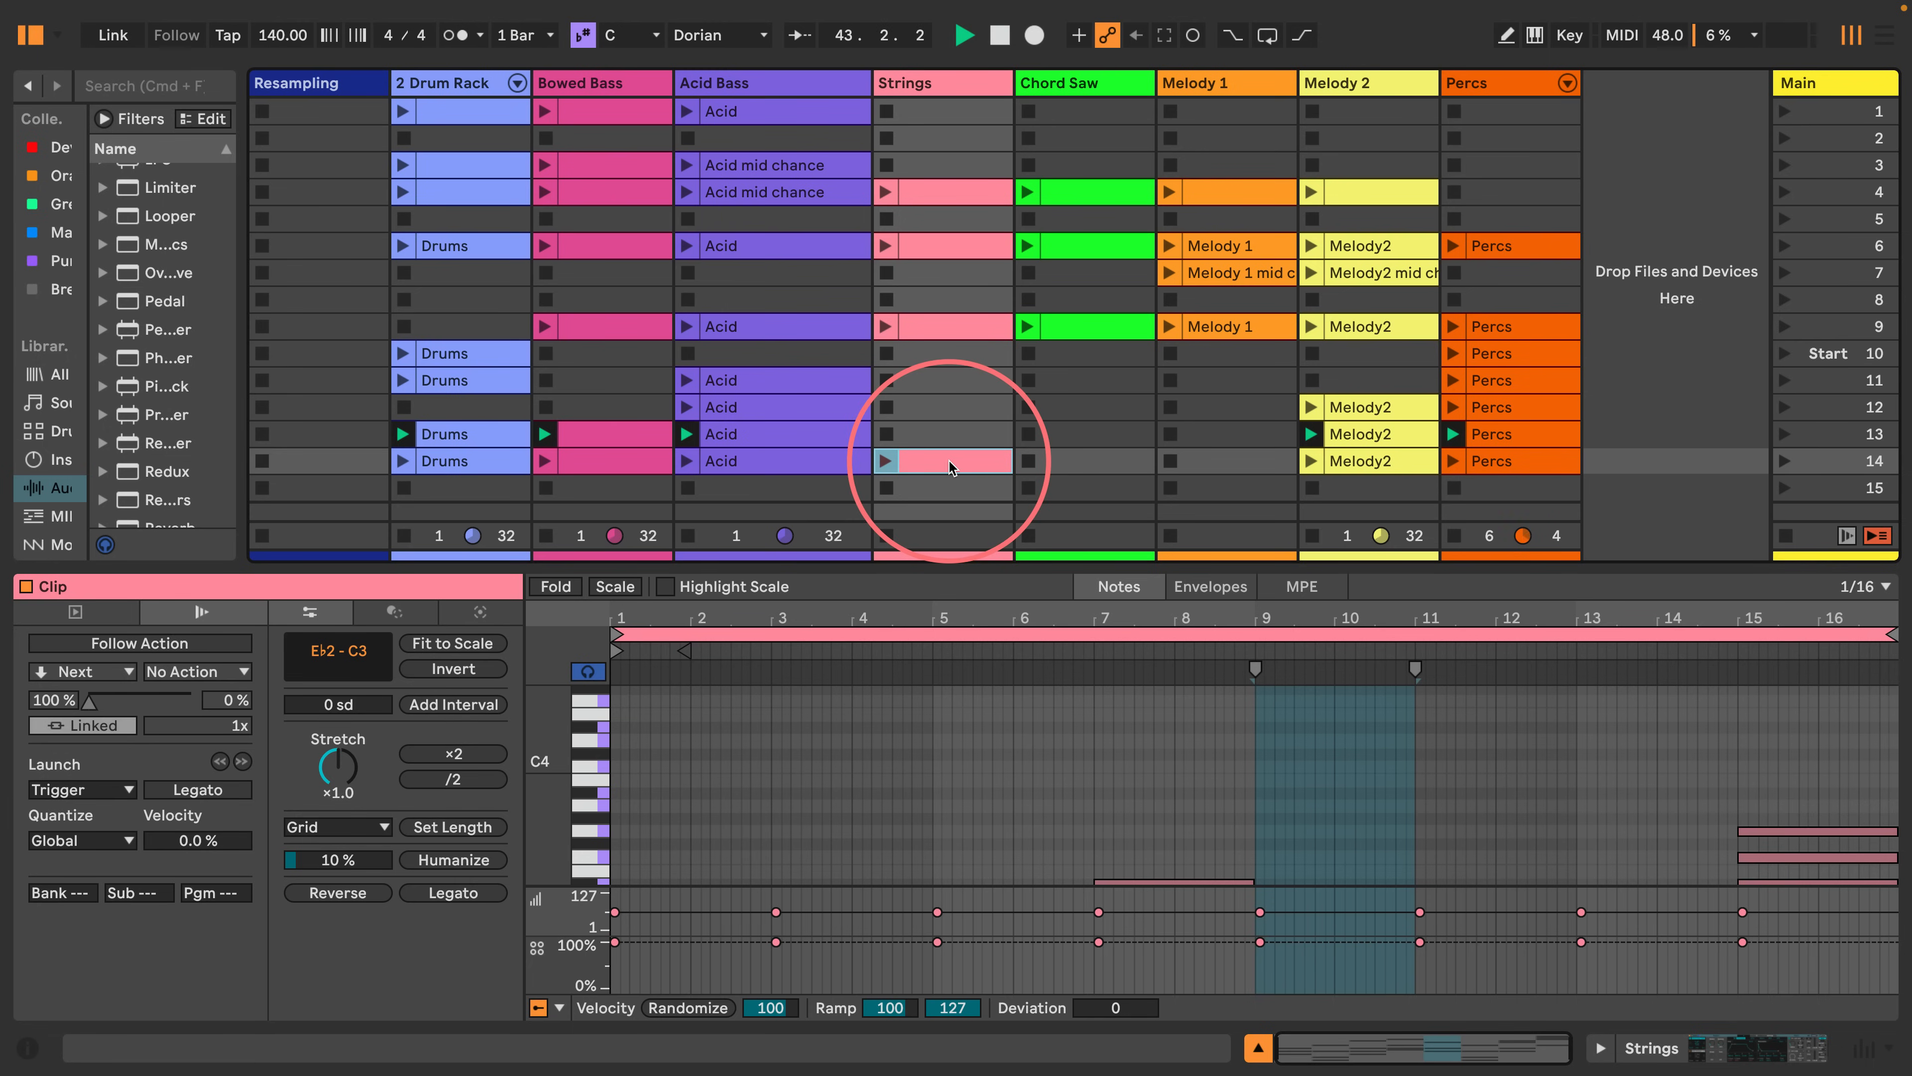
Duplicate scene 14 as scene 15 and hide the clip editor to enlarge the scene grid.
left_click(1835, 463)
key("super+d")
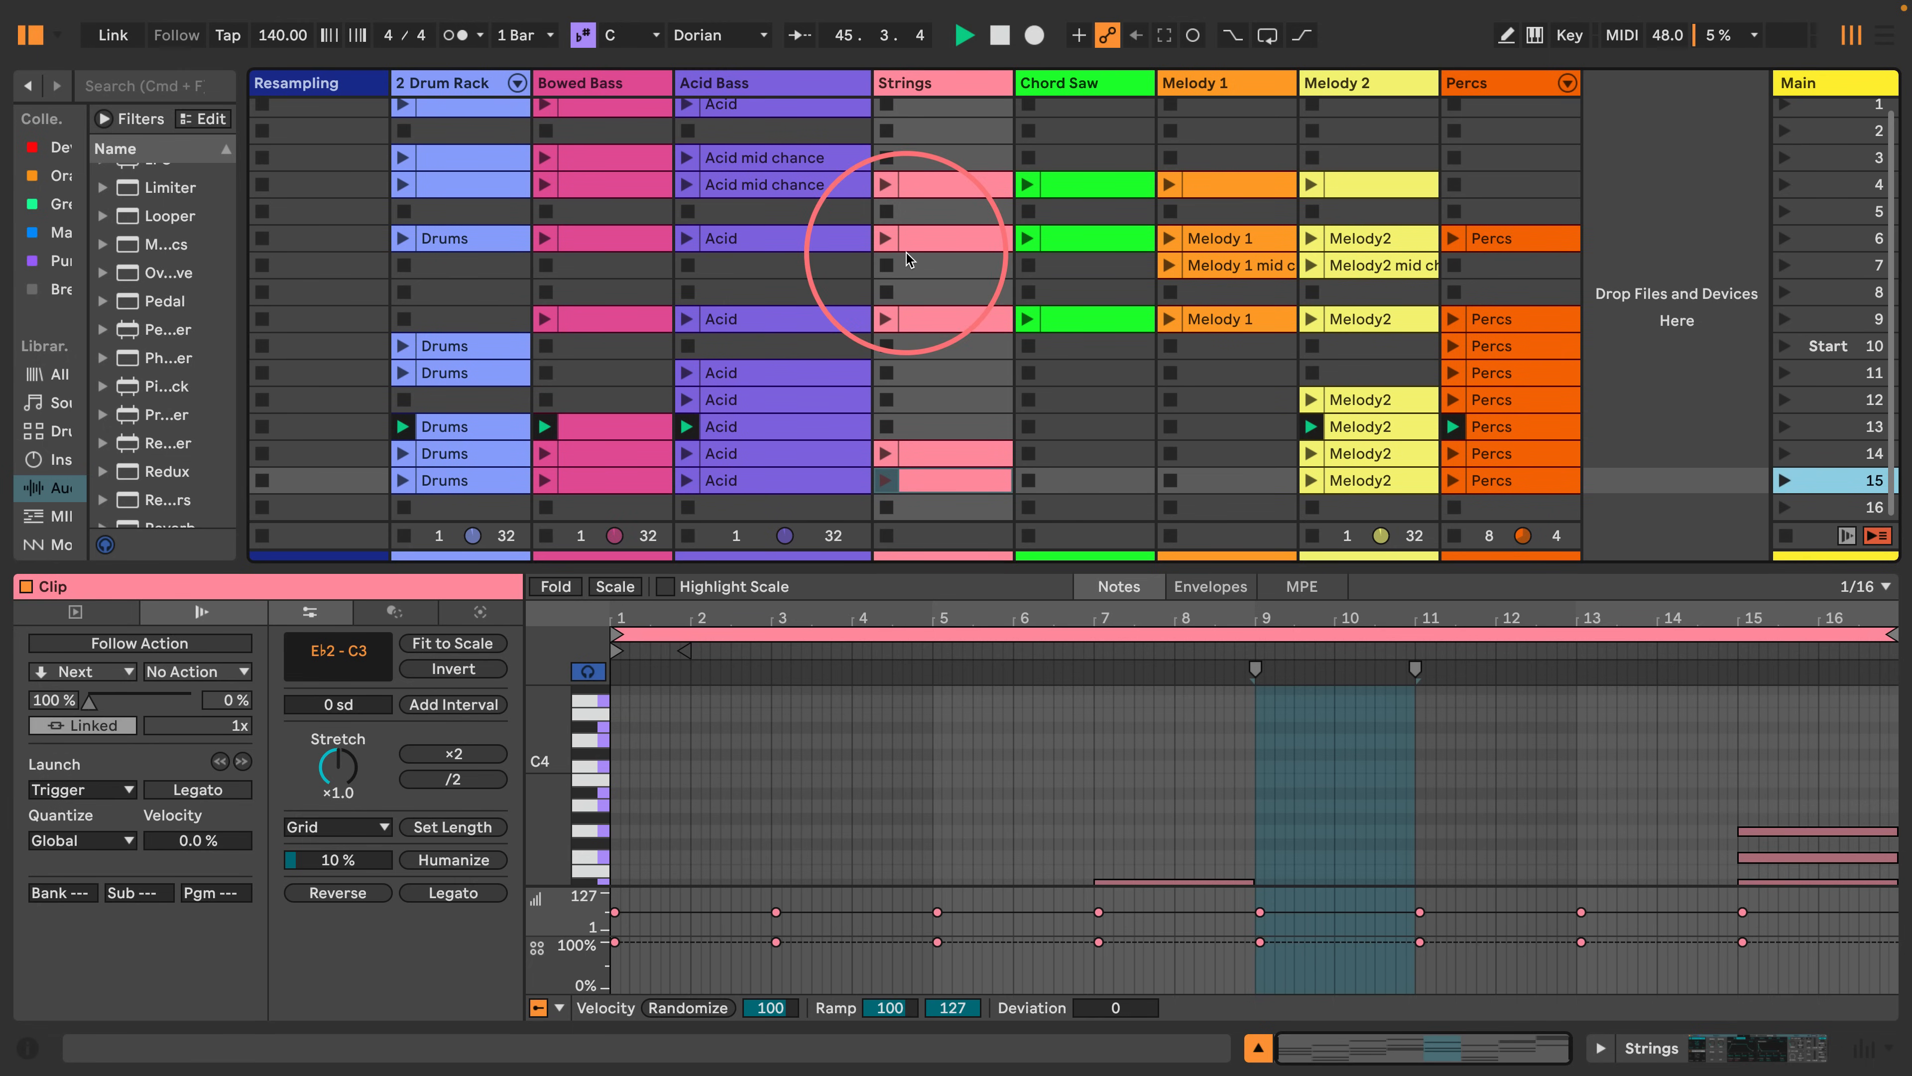
left_click(1258, 1048)
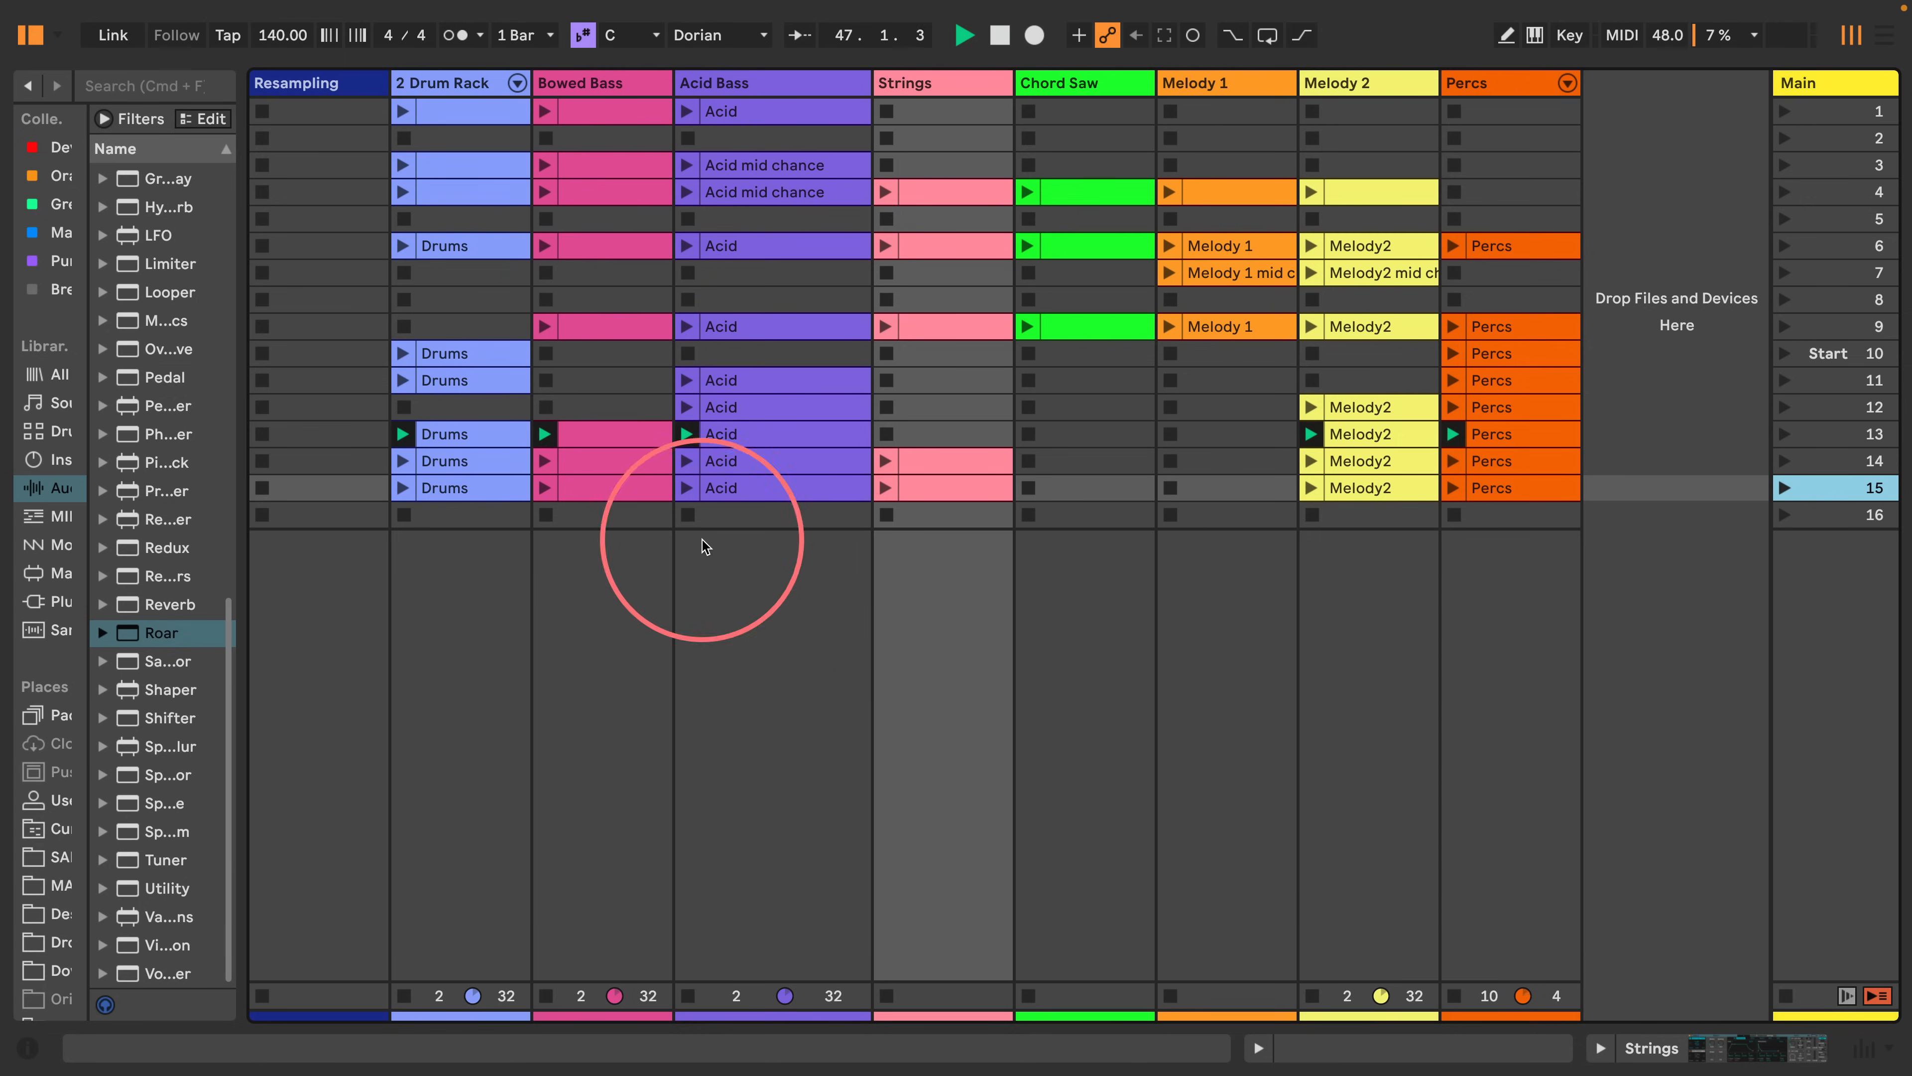
left_click(954, 489)
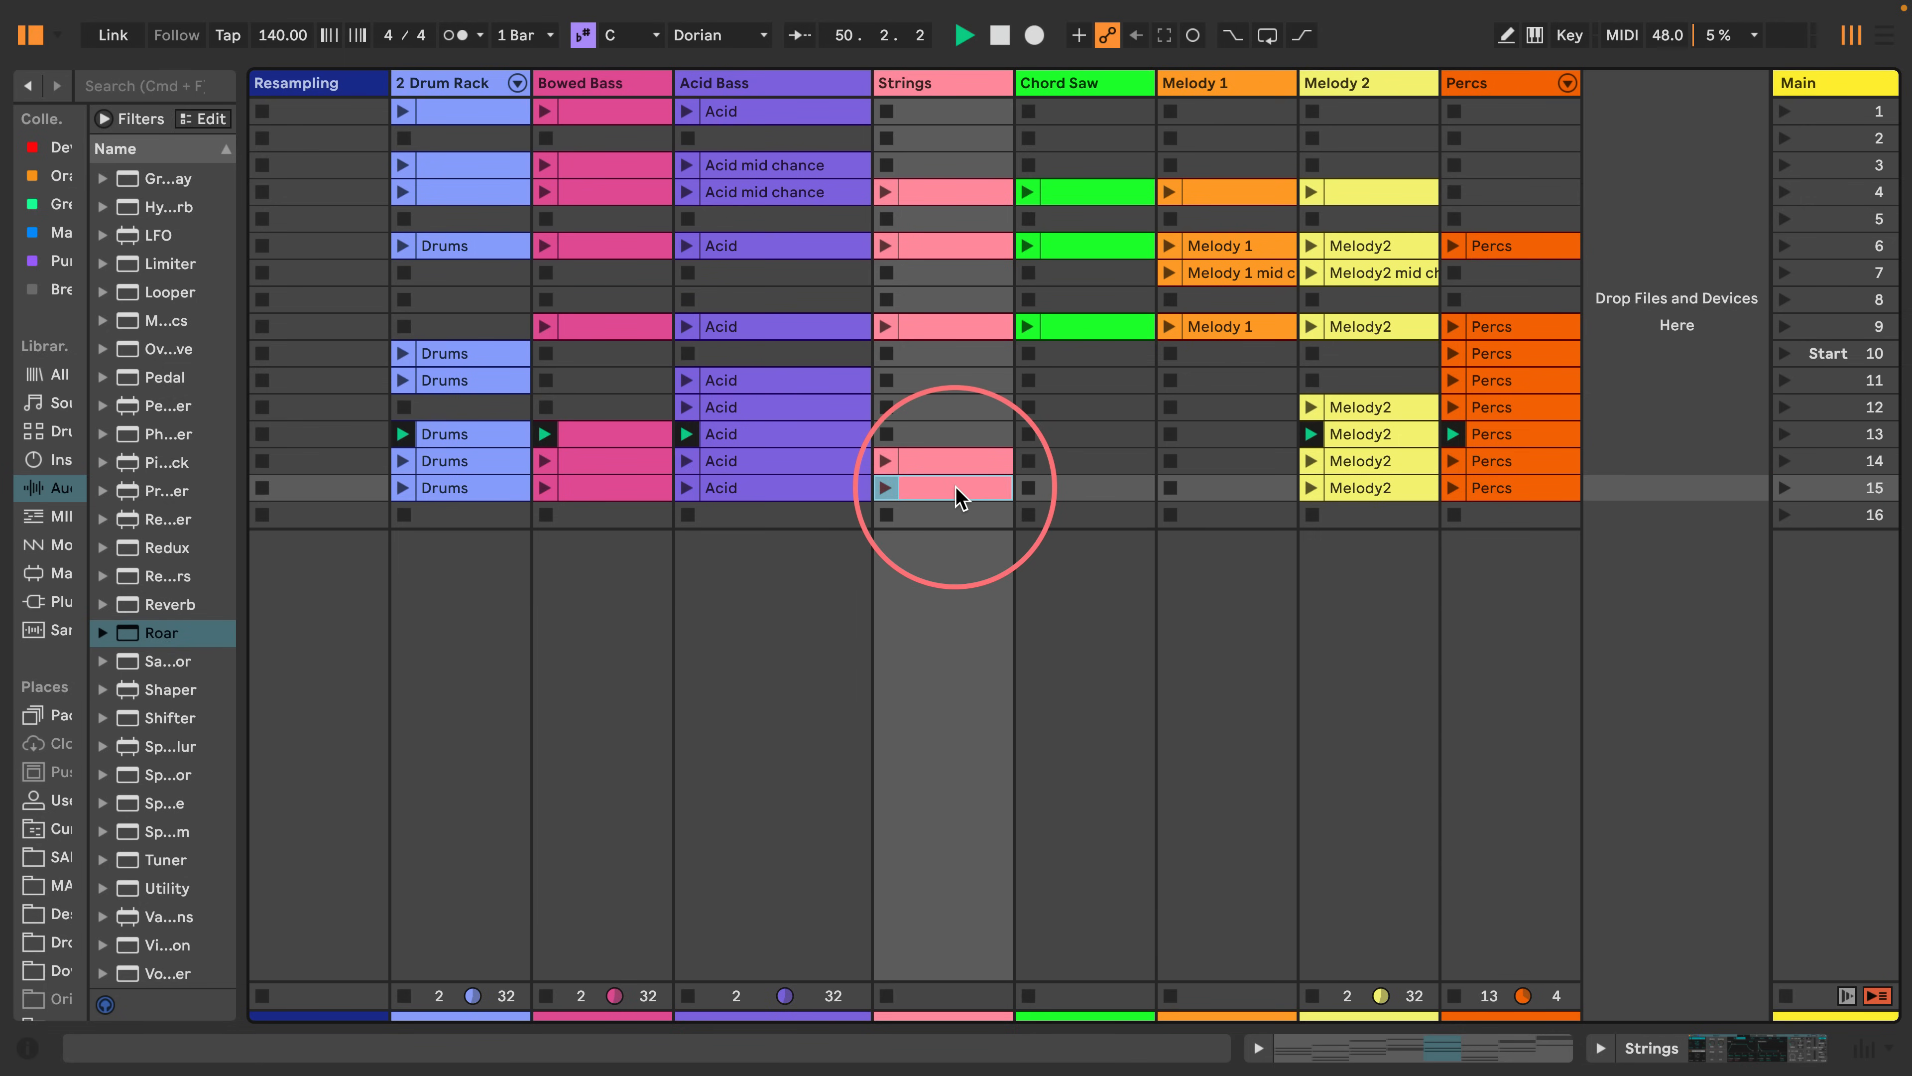
left_click(1521, 489)
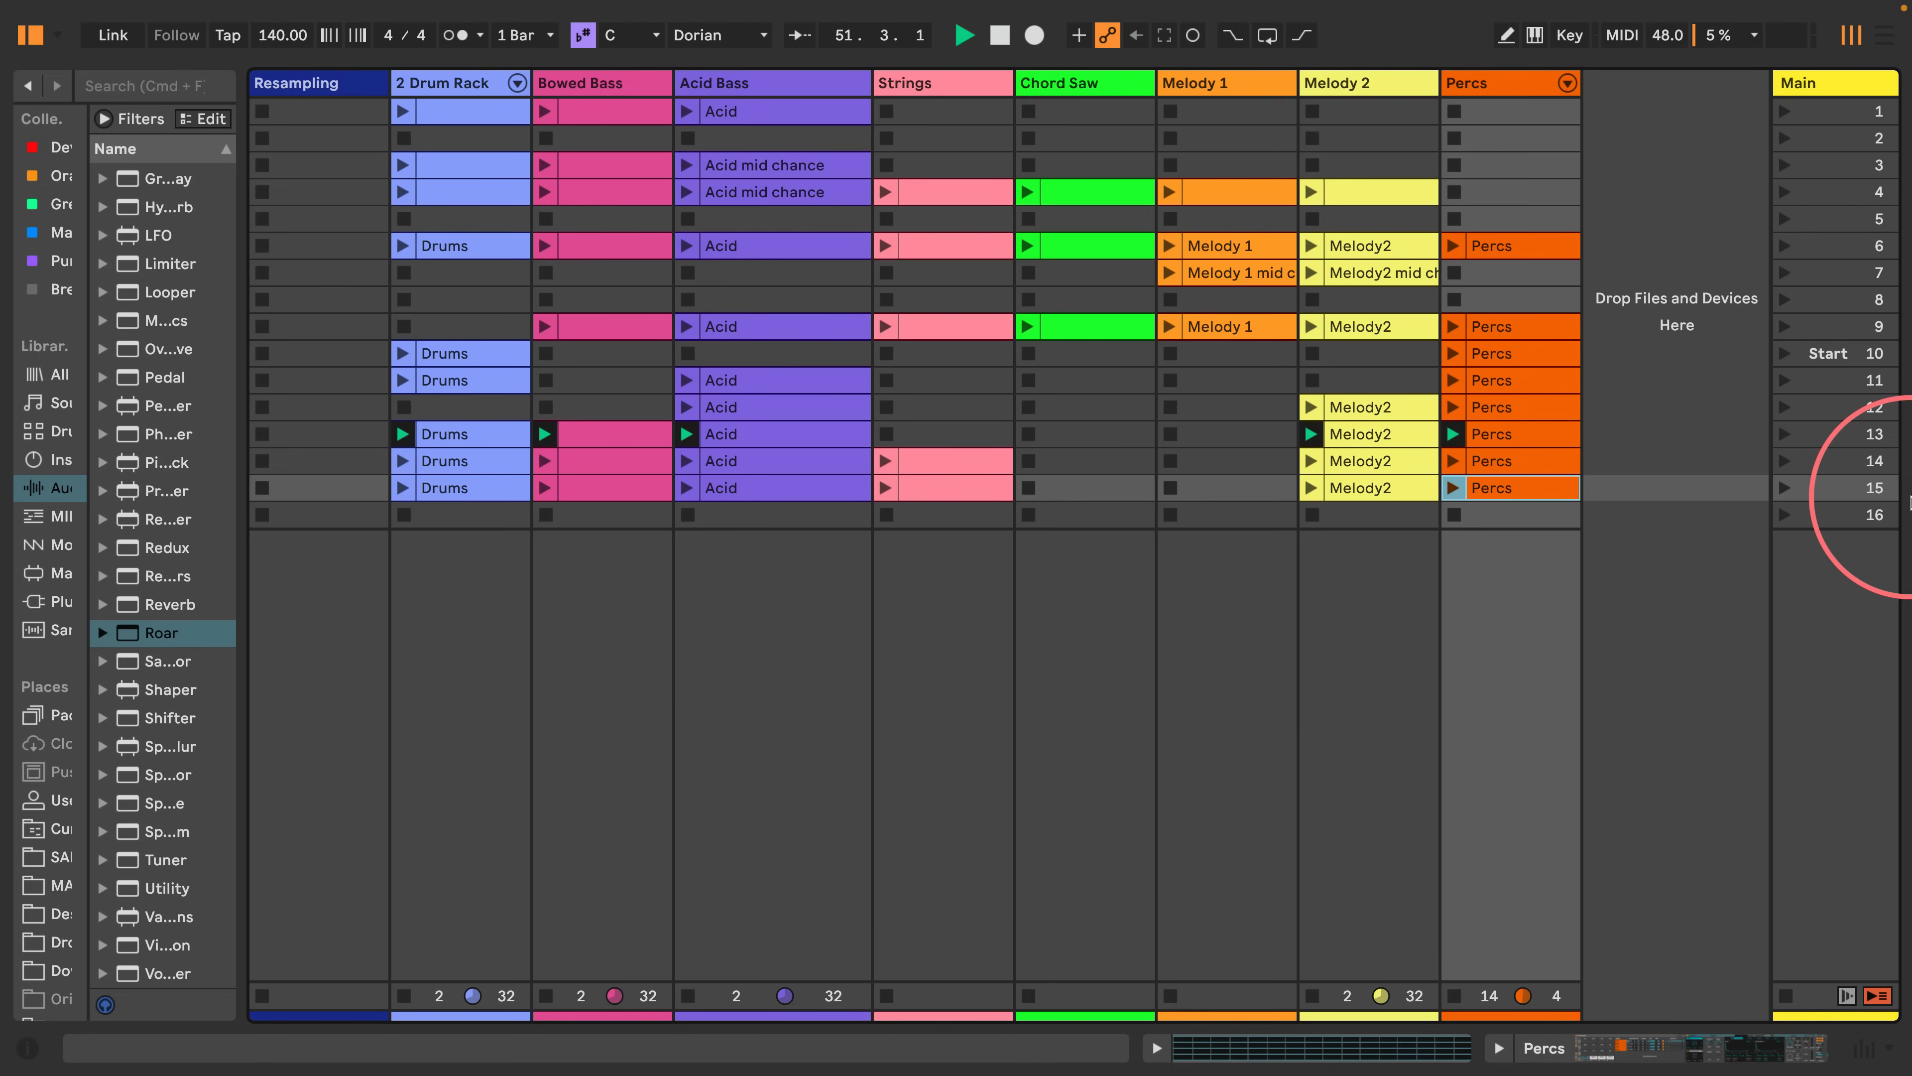
Duplicate scene 15 as scene 16, remove the copy's Drums and Acid clips, and launch scene 14.
left_click(1840, 488)
key("super+d")
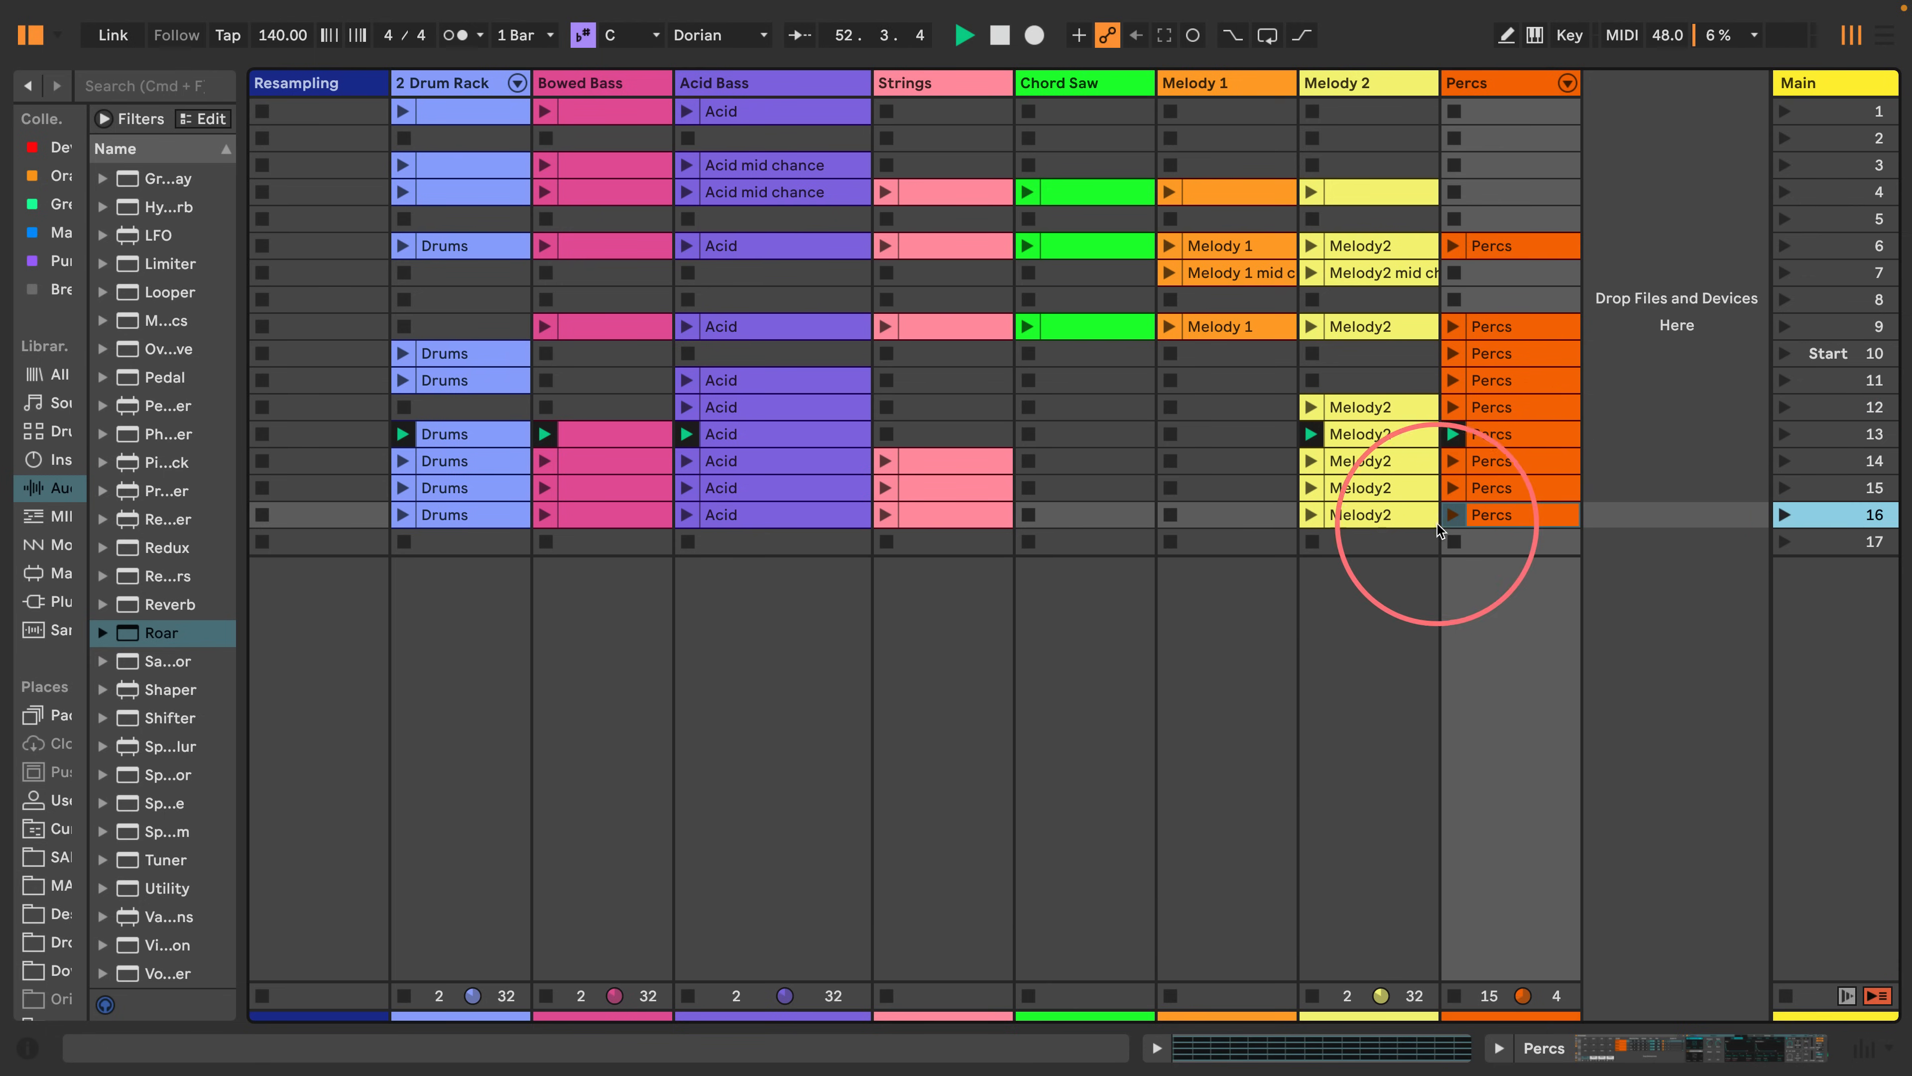
left_click(427, 515)
key("Delete")
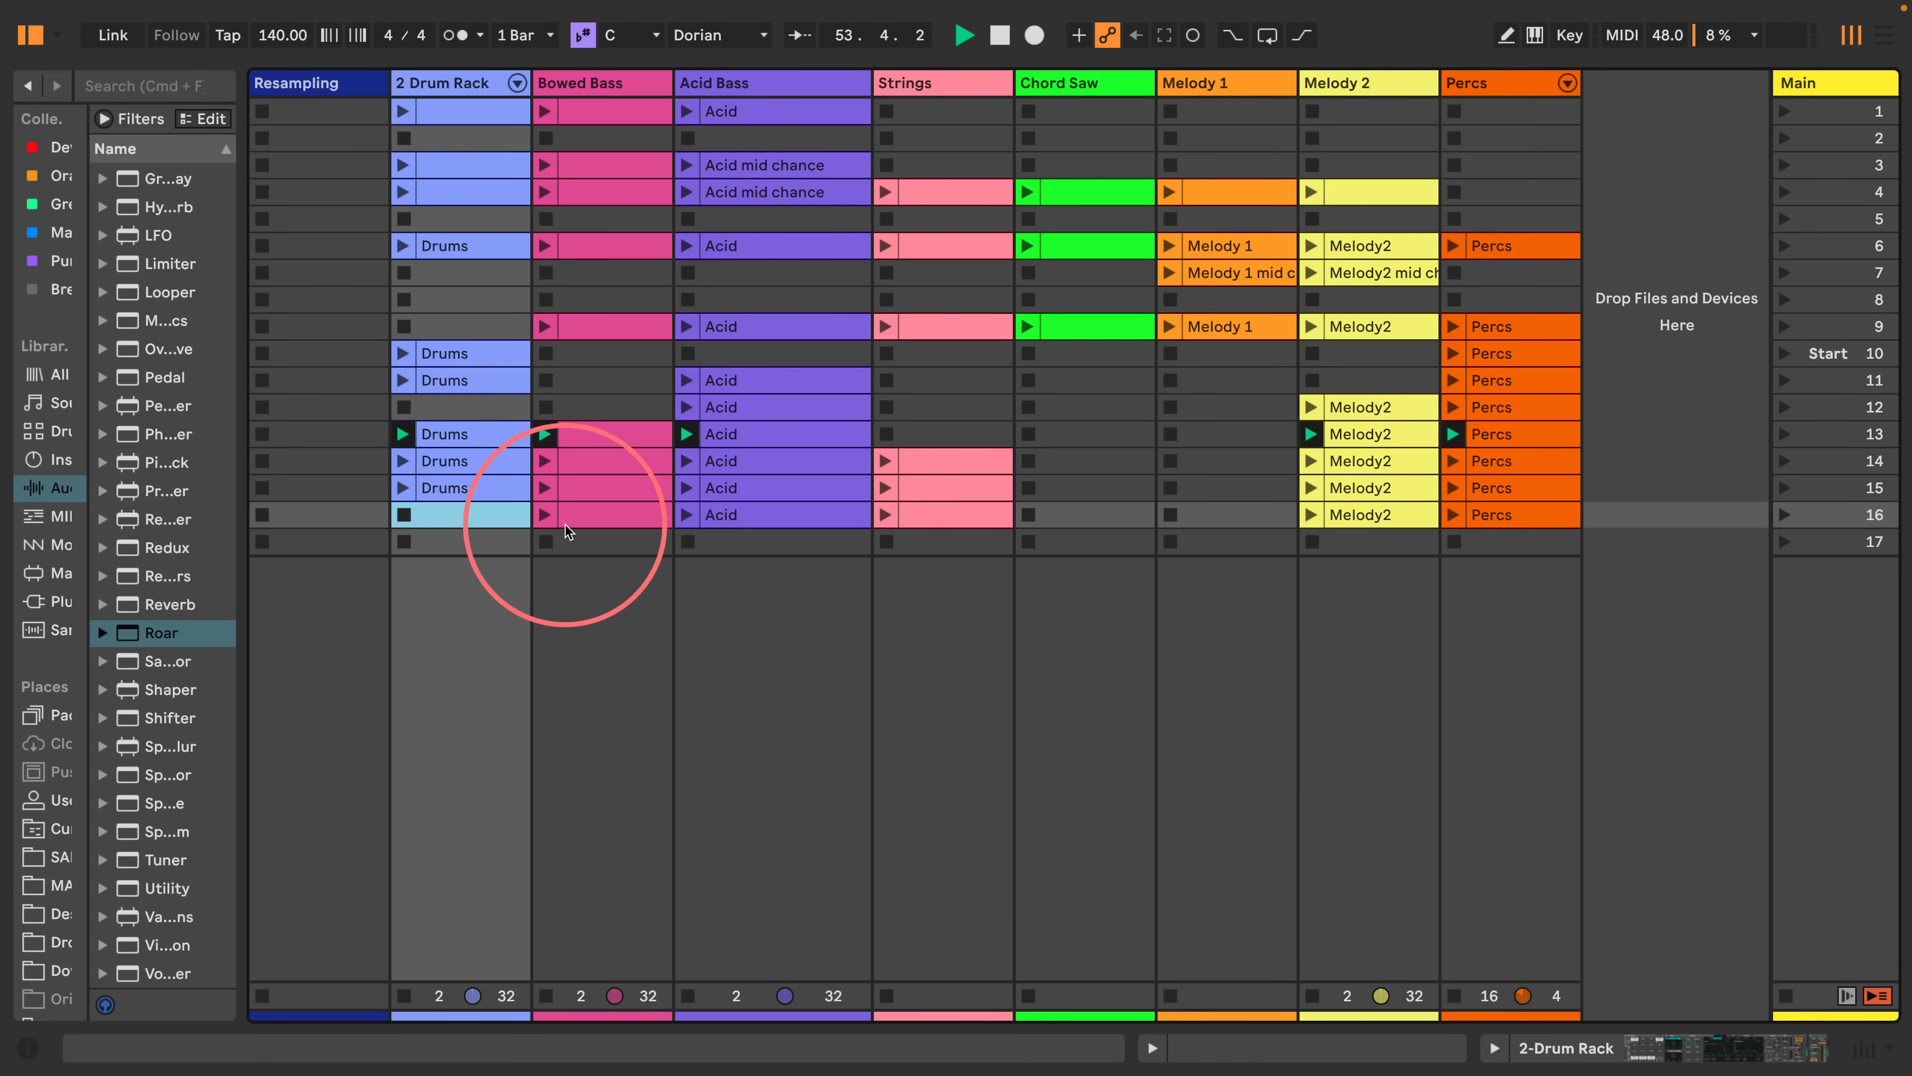
left_click(775, 516)
key("Delete")
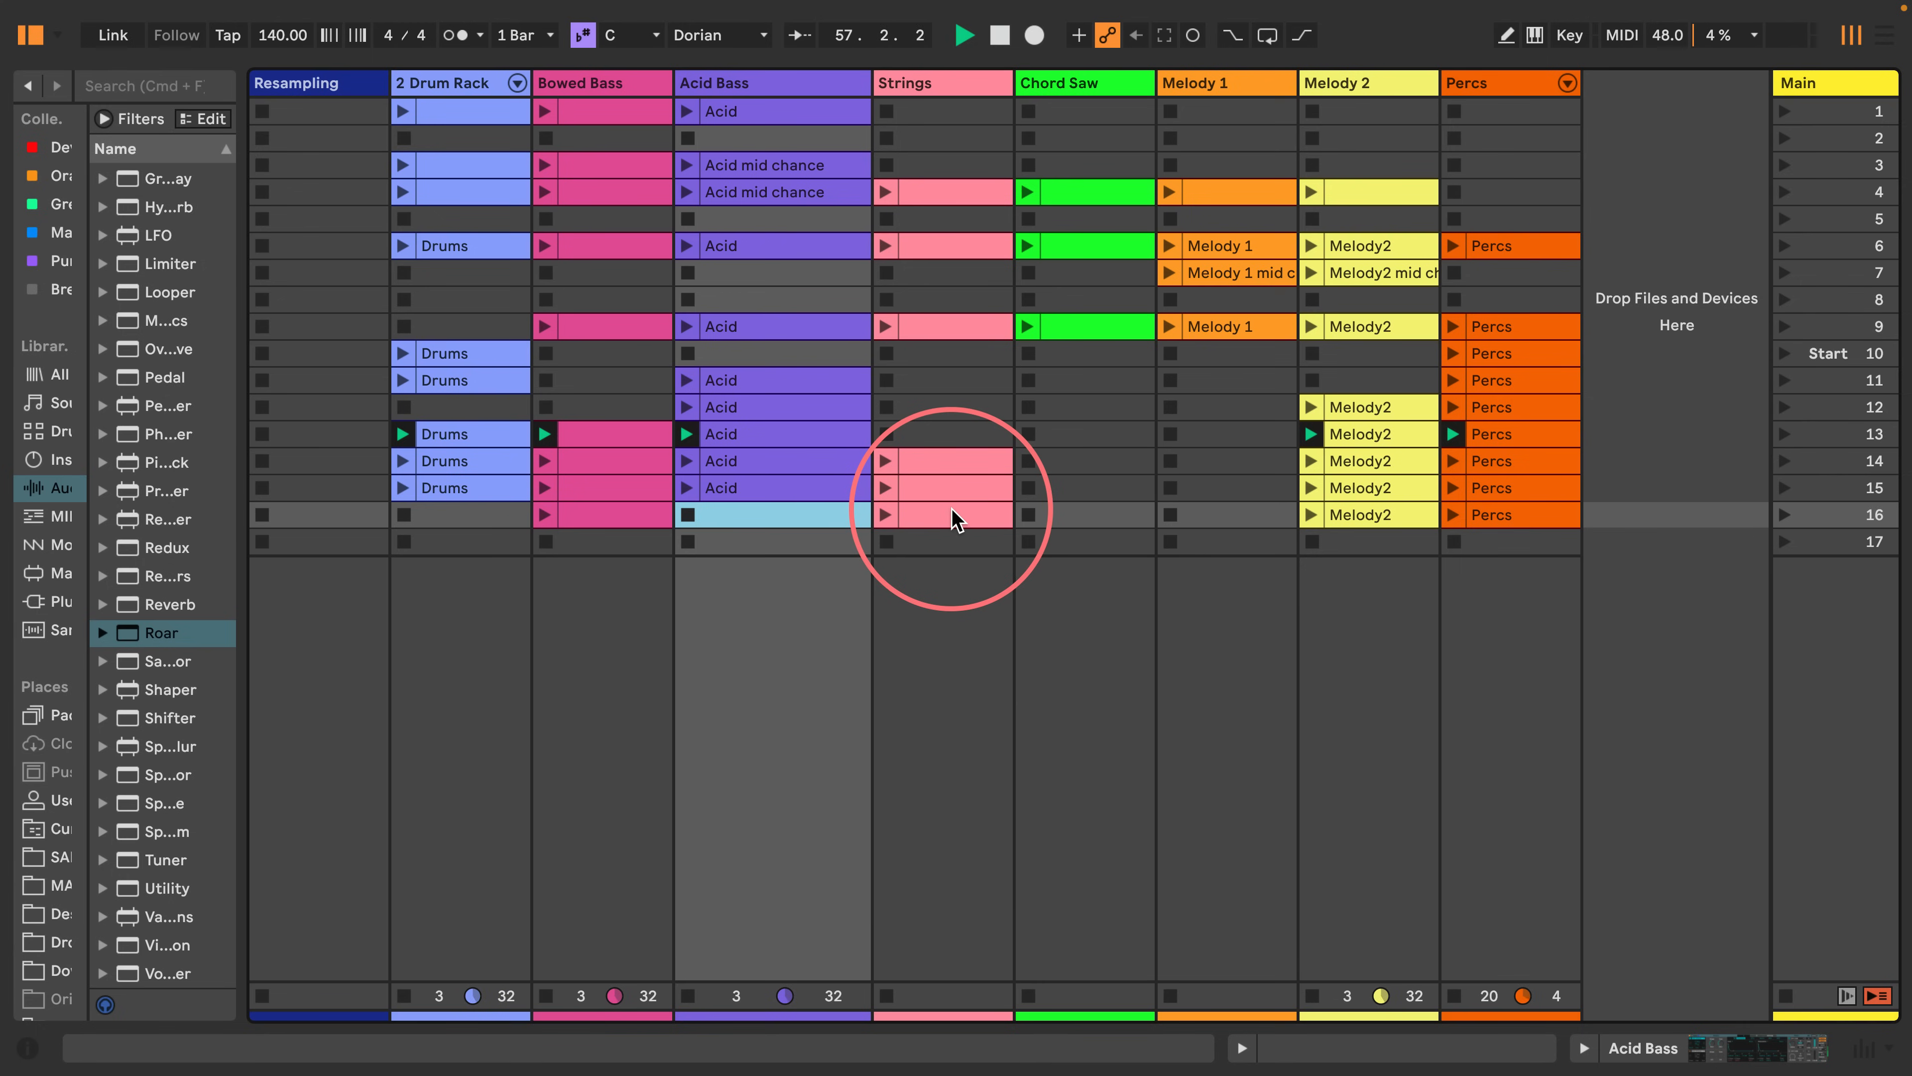
left_click(1825, 463)
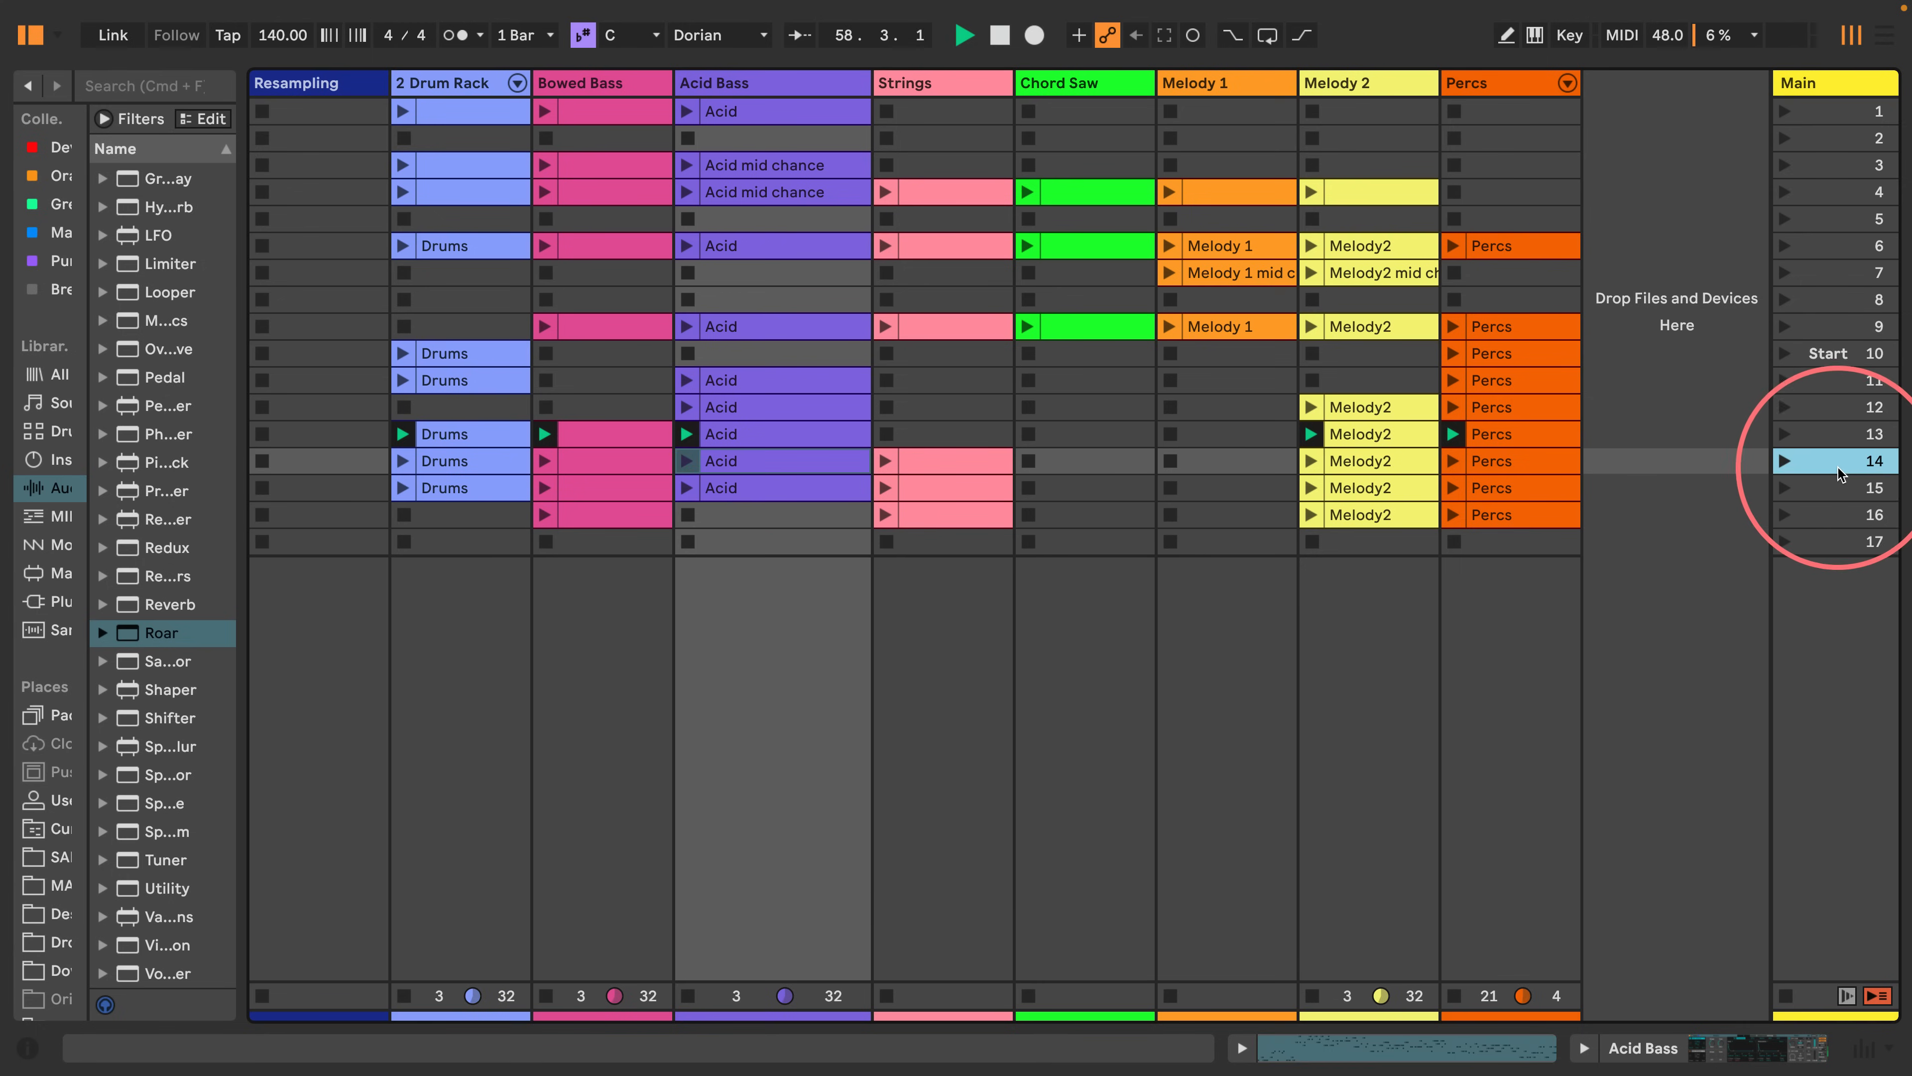
left_click(1784, 461)
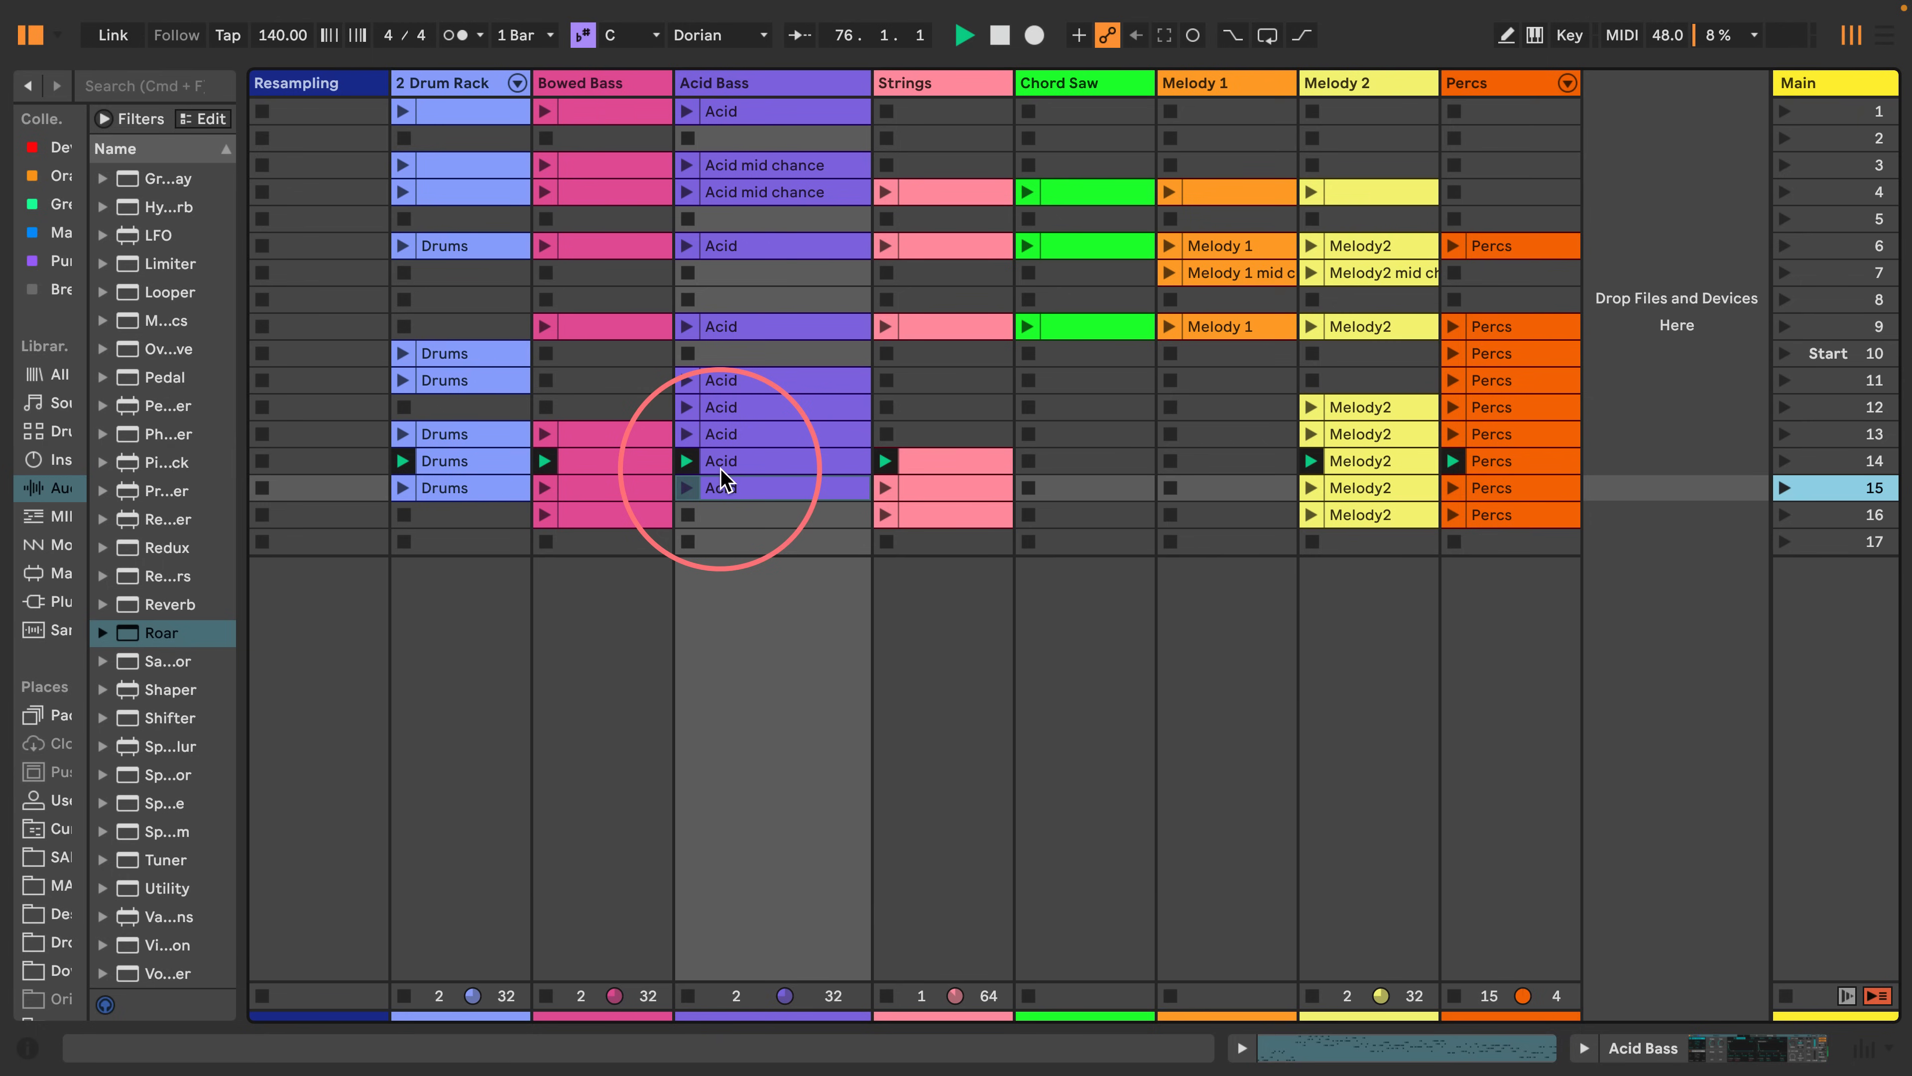
Remove the Acid, Bowed Bass and Drums clips from scene 15 and launch the scene.
left_click(783, 494)
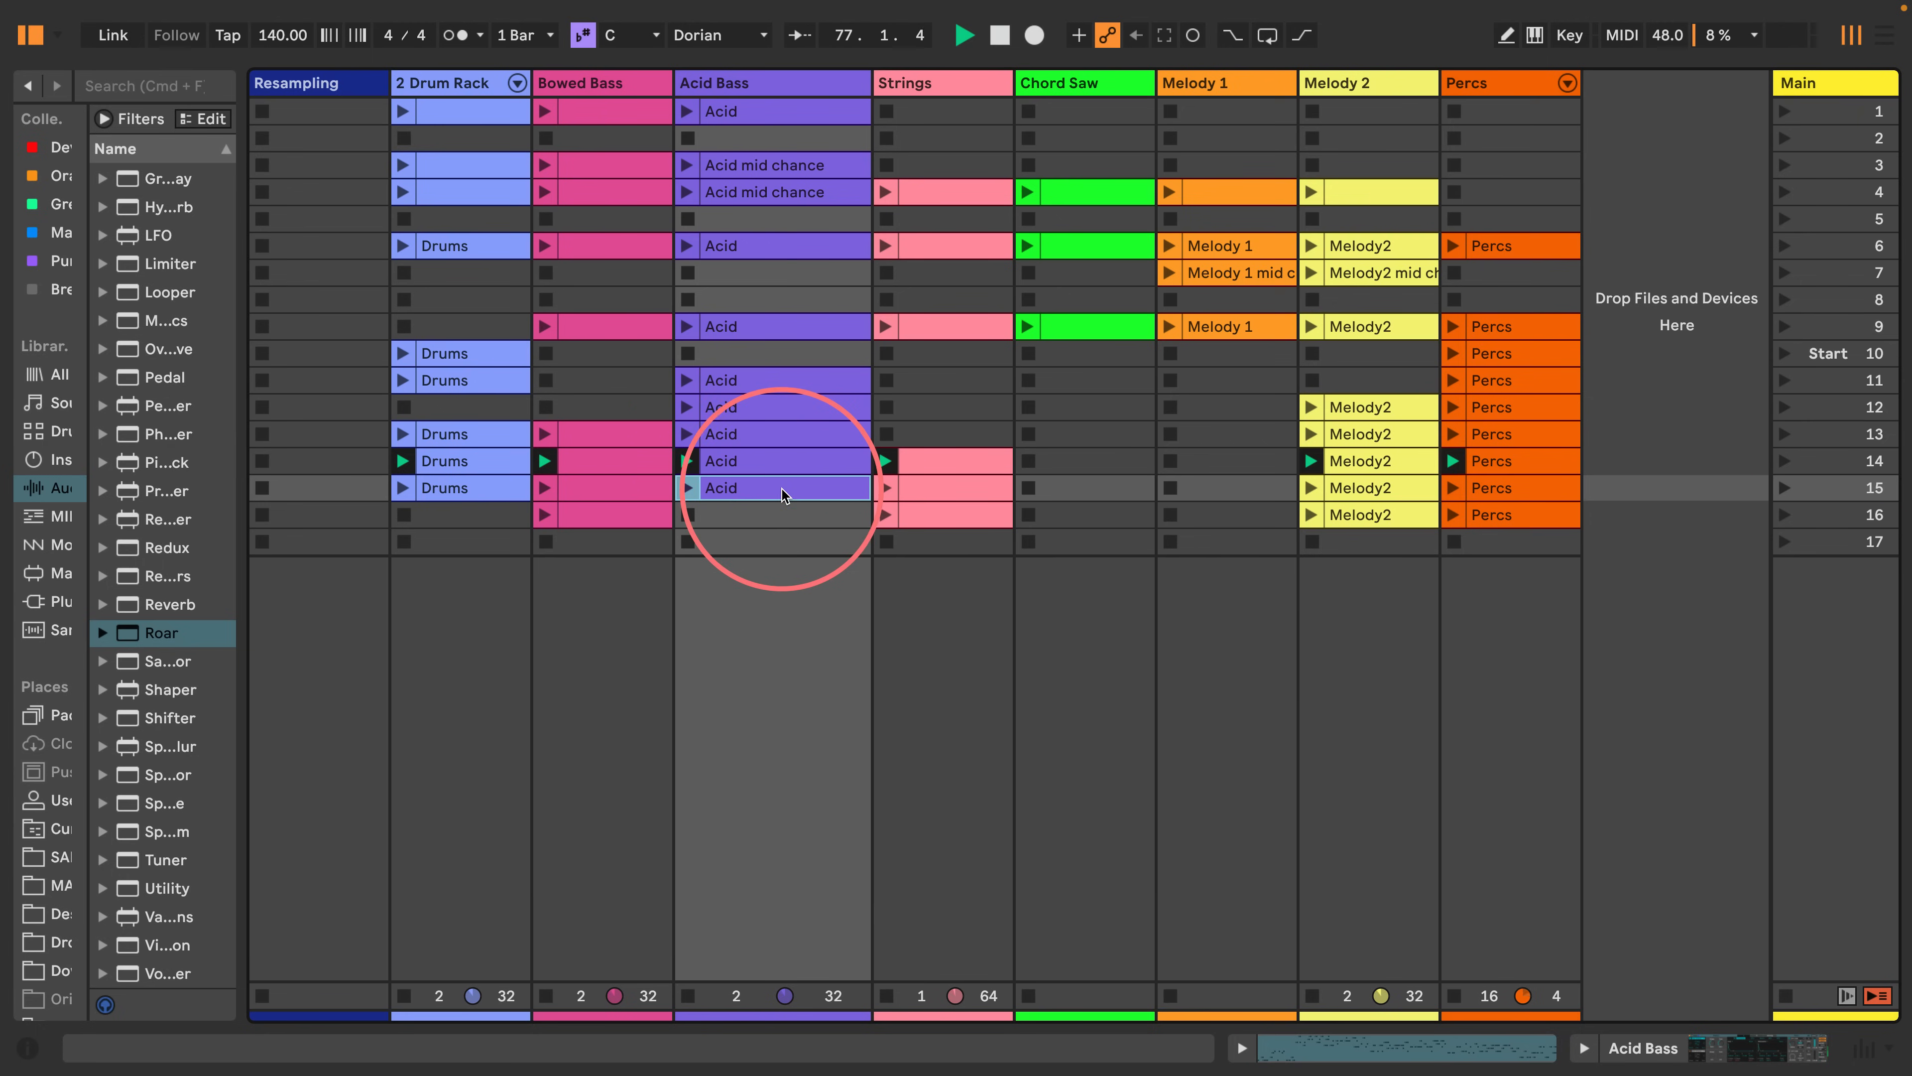
key("Delete")
left_click(617, 486)
key("Delete")
left_click(468, 486)
key("Delete")
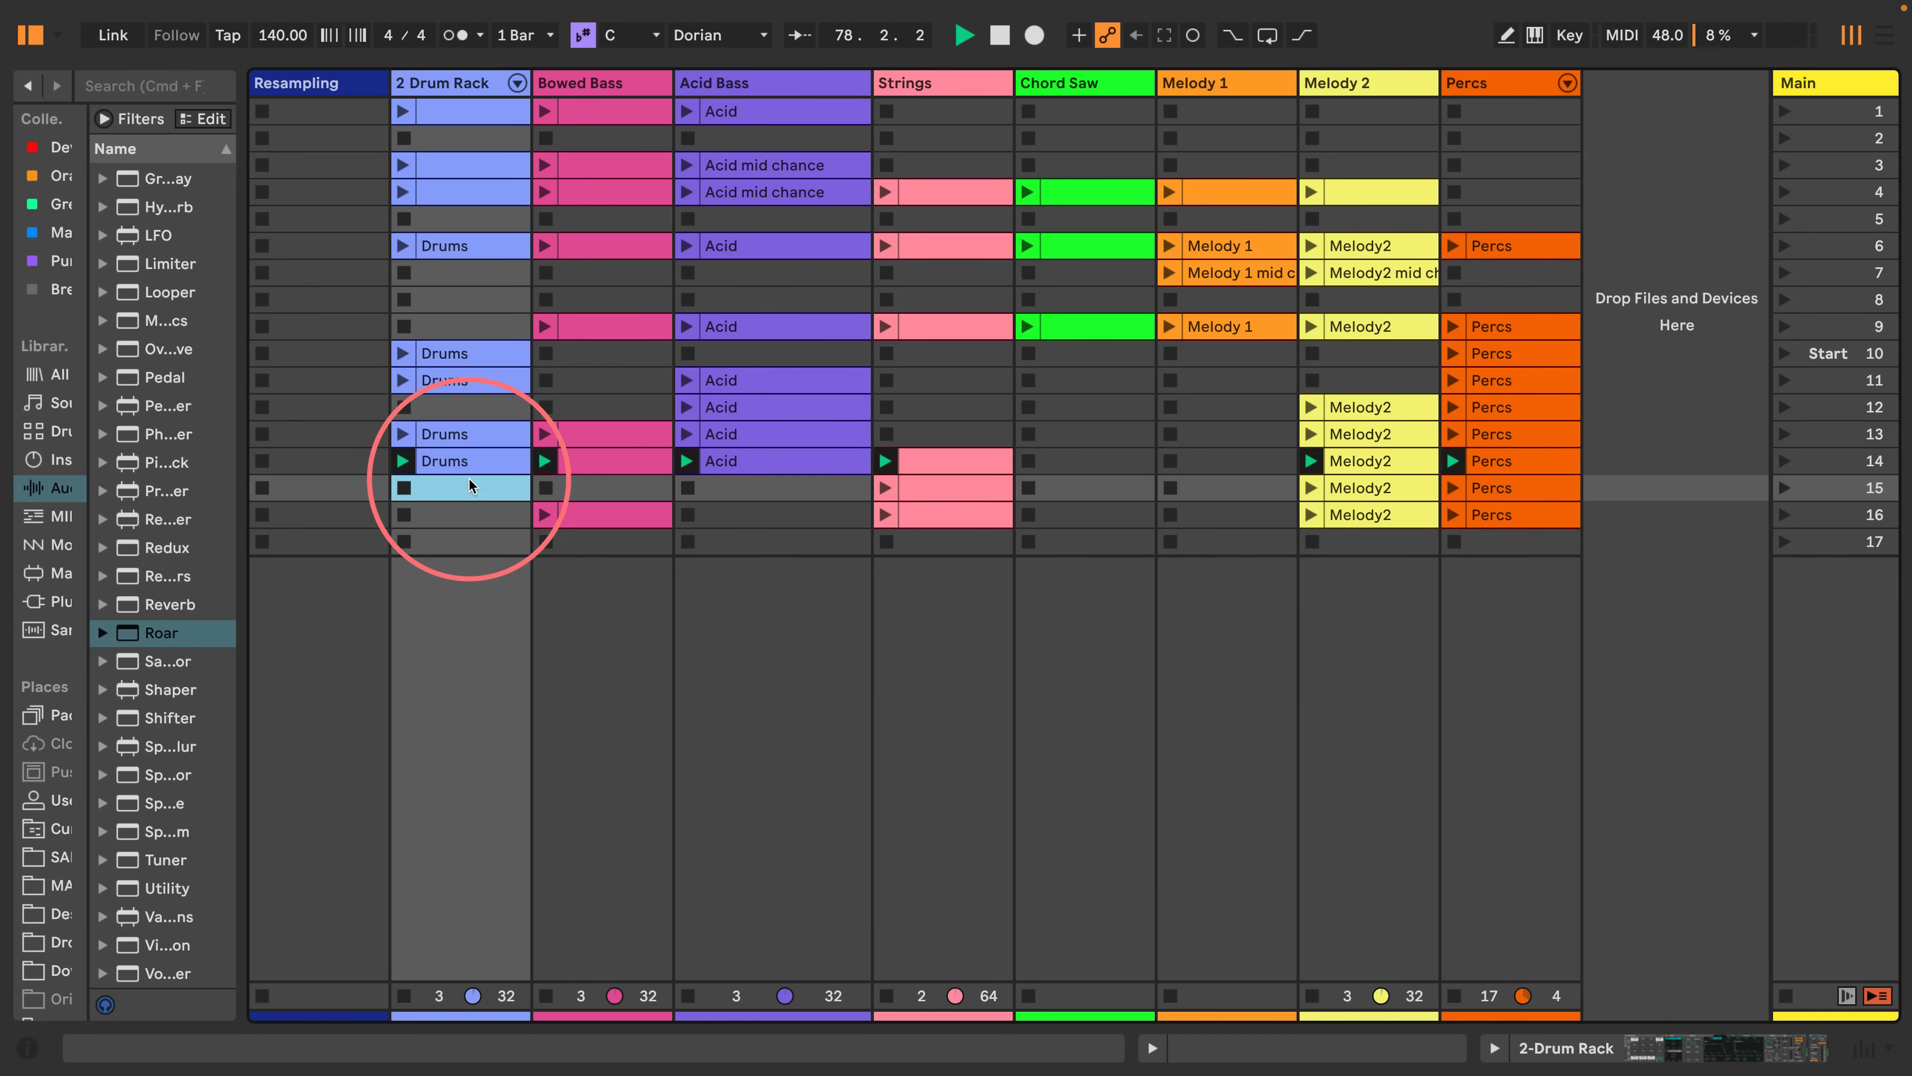
left_click(1784, 488)
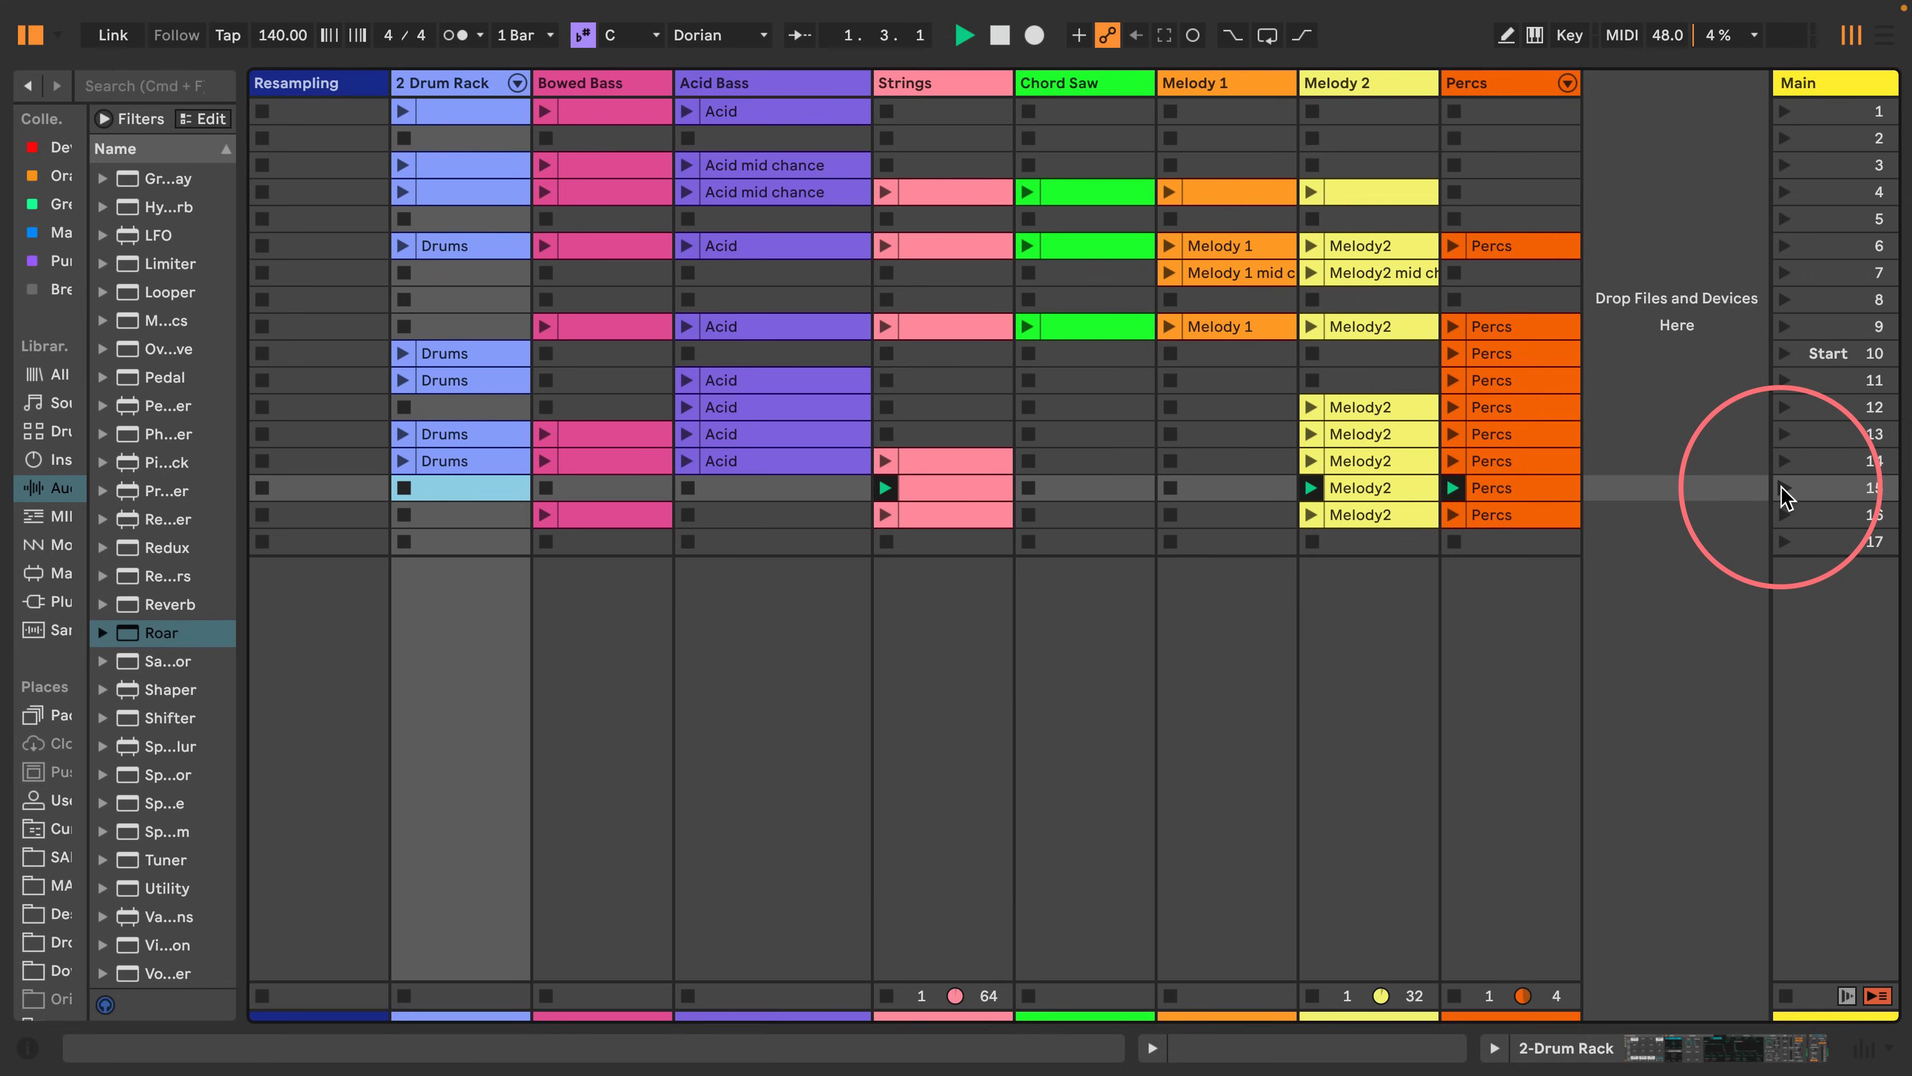
Replace scene 16's Melody2 clip with copies of scene 9's Chord Saw clip and scene 14's Drums clip.
left_click(1367, 514)
key("Delete")
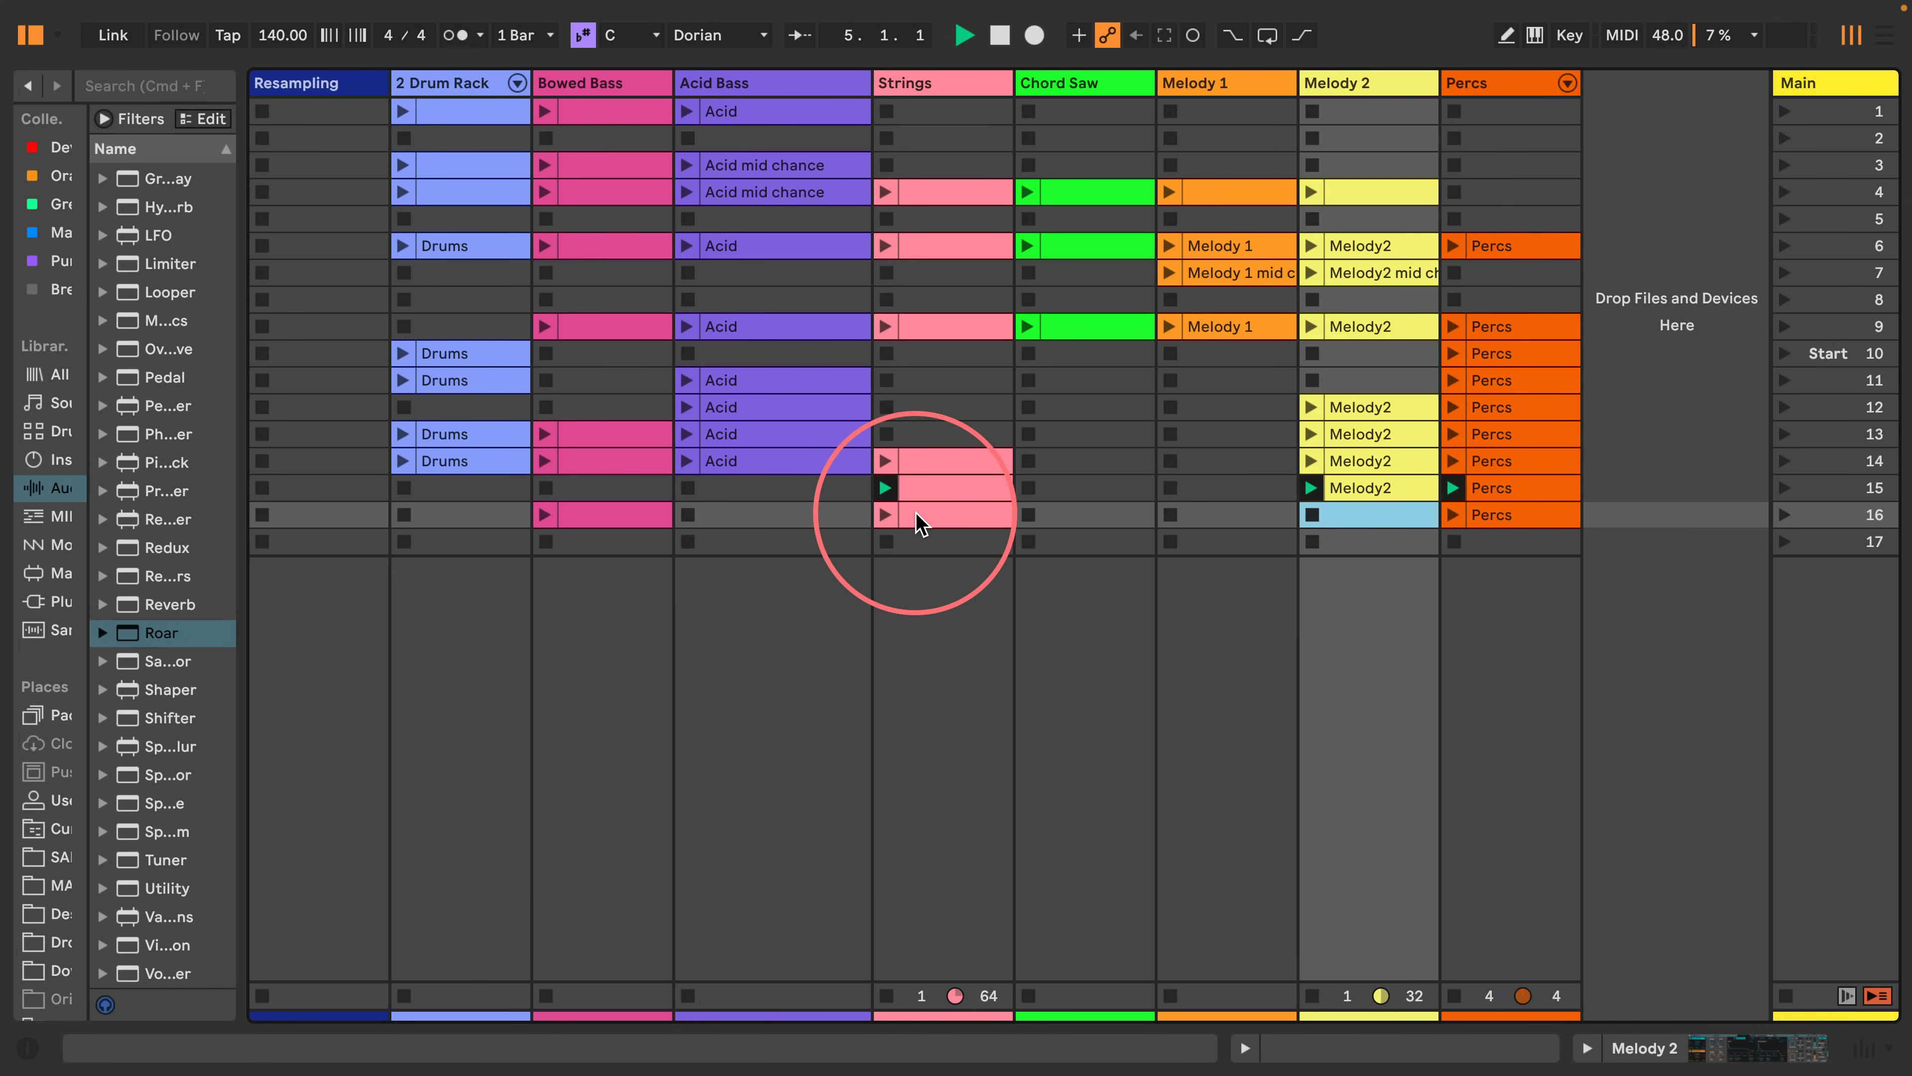
left_click_drag(1080, 325, 1064, 512)
left_click_drag(444, 461, 448, 515)
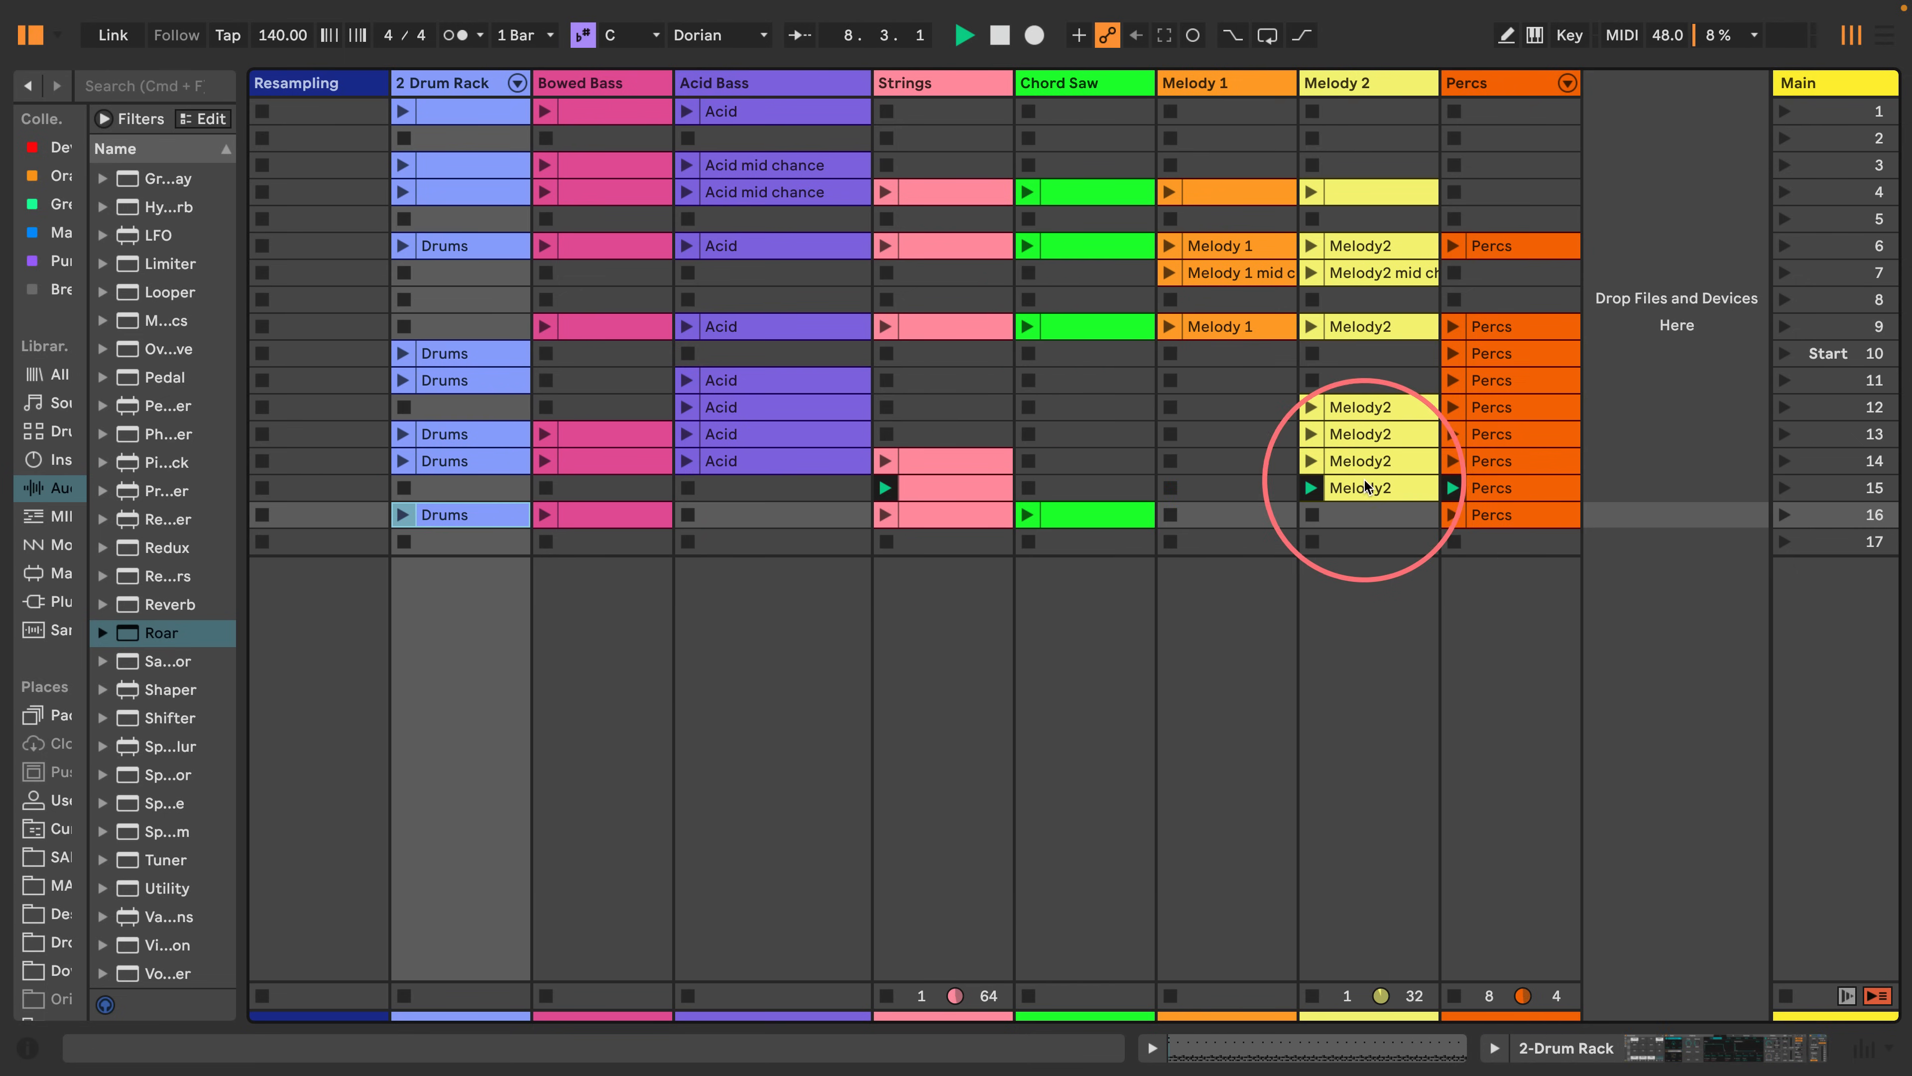
Launch scene 15 followed by scene 16, and remove the Strings clip from scene 16.
left_click(1360, 488)
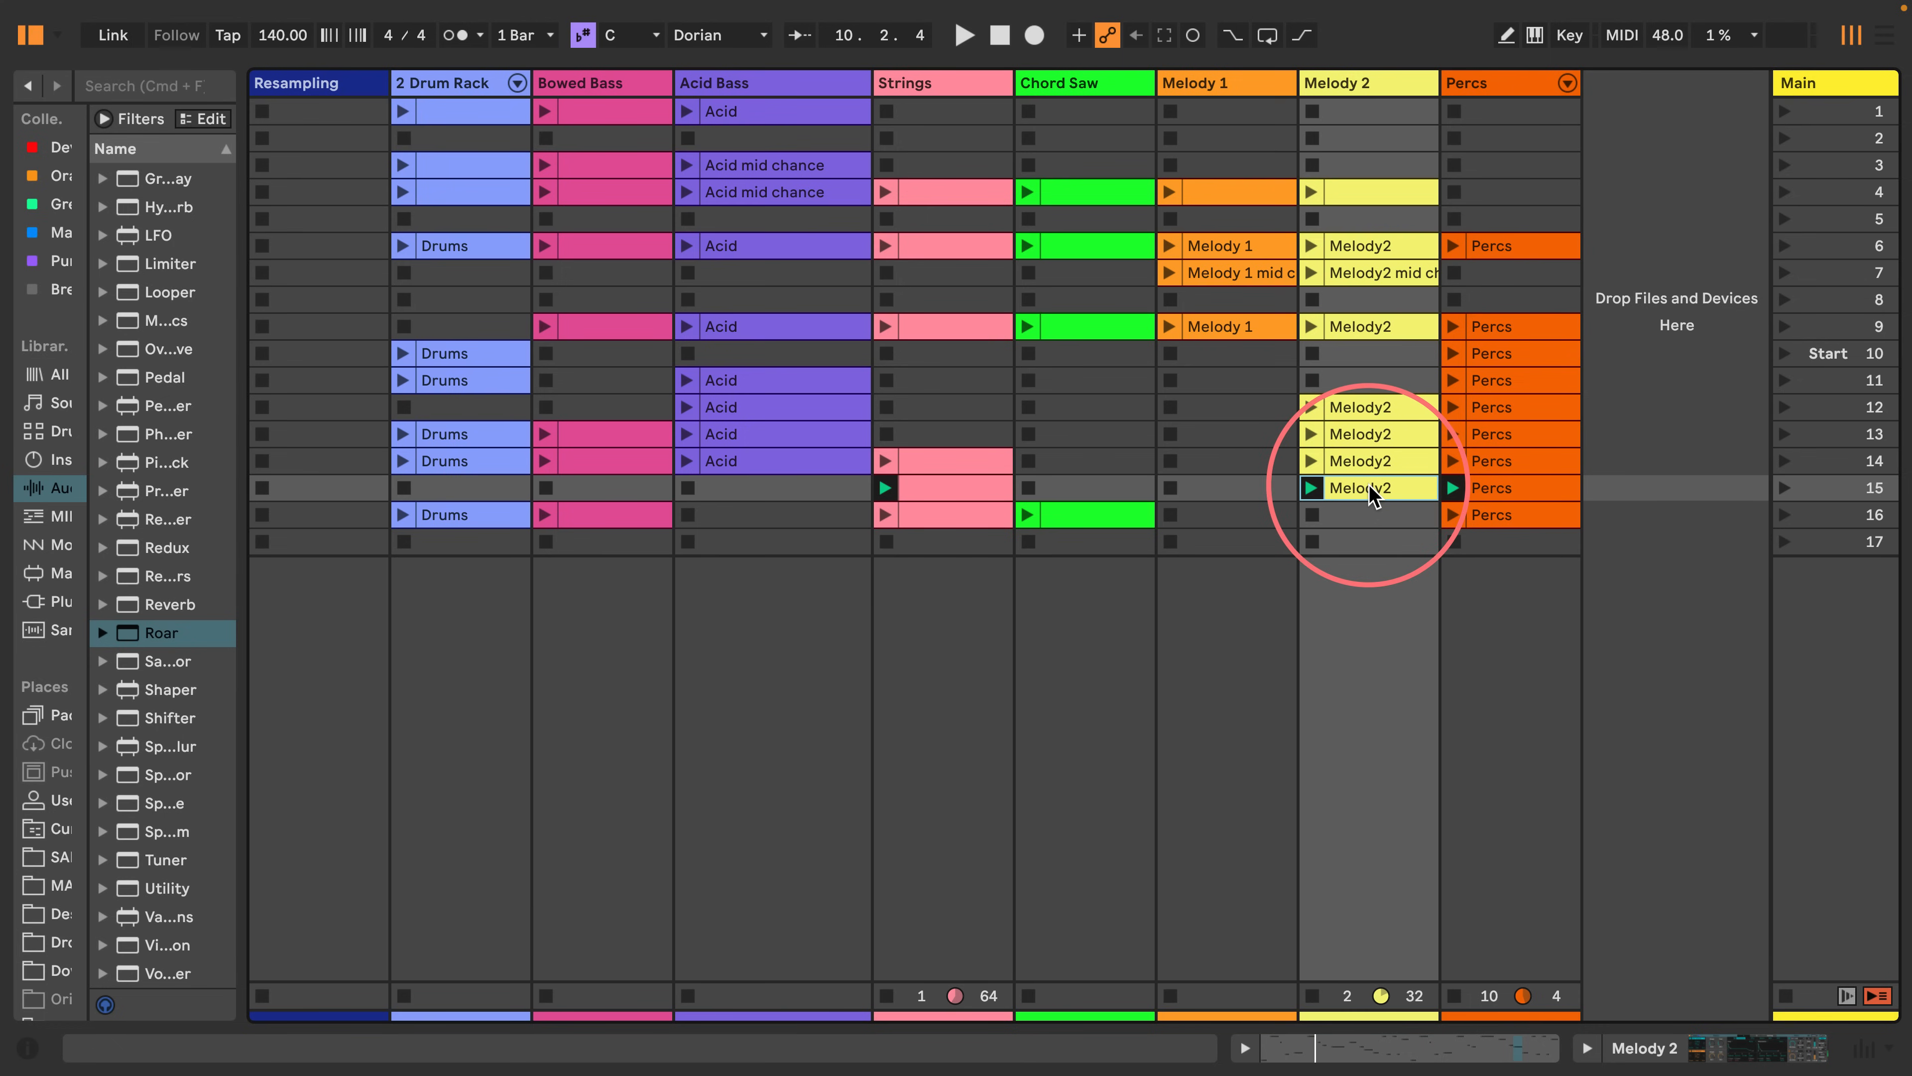
left_click(1785, 488)
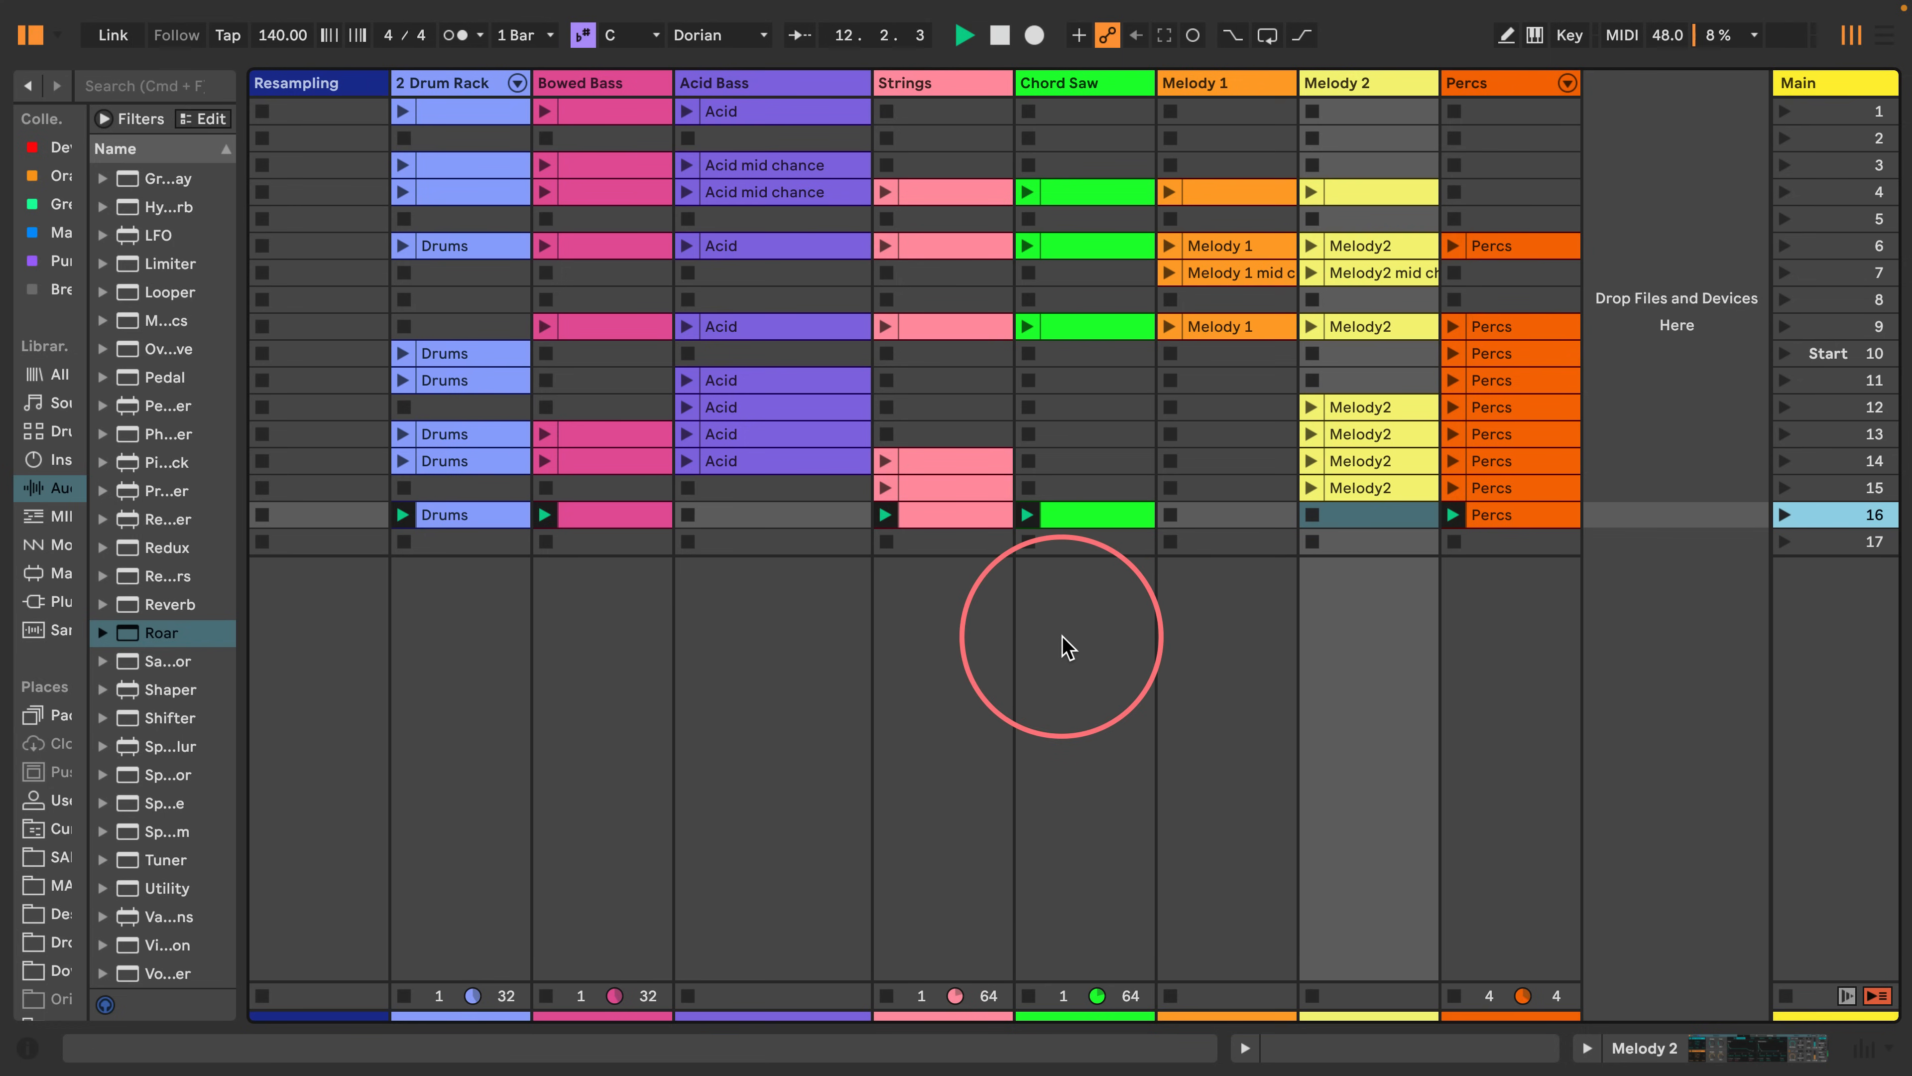
left_click(941, 519)
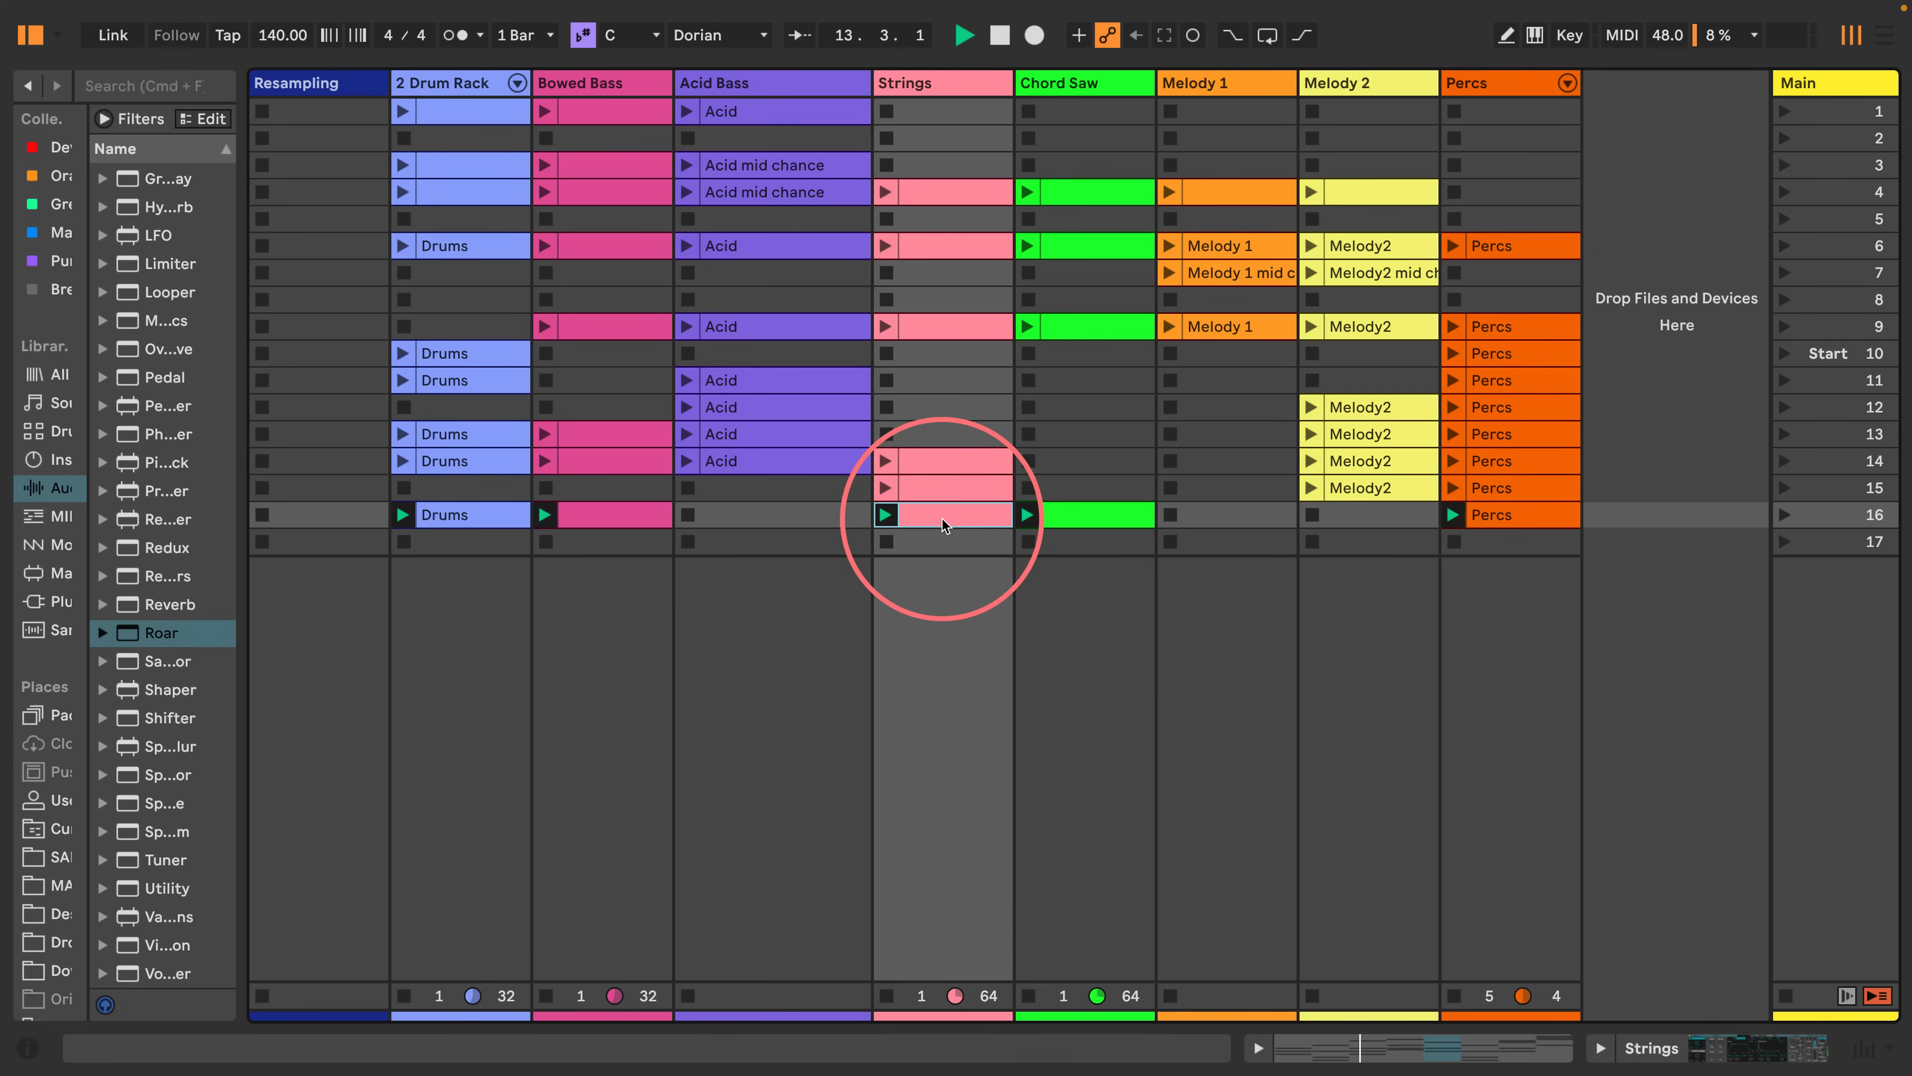
key("Delete")
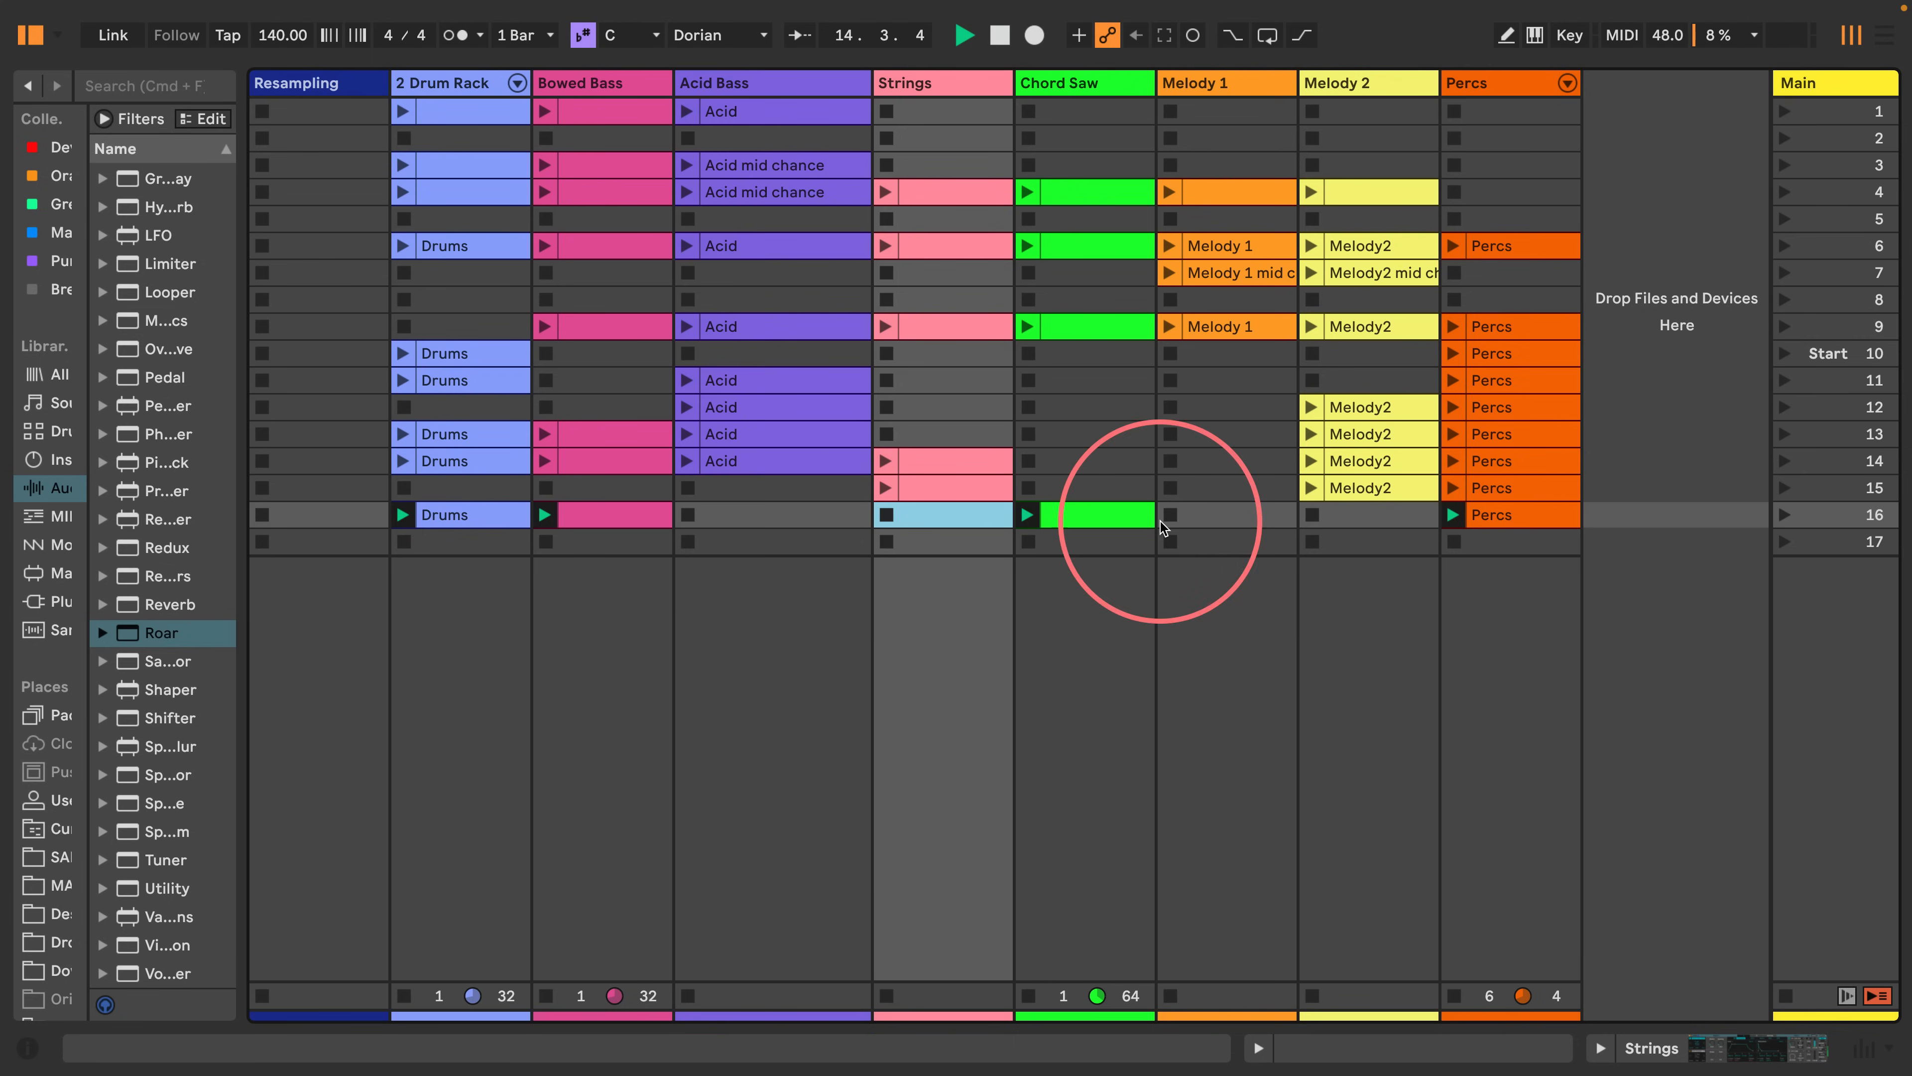
Duplicate scene 16 as scene 17 and add a copy of scene 9's Melody 1 clip.
left_click(1829, 515)
key("super+shift+i")
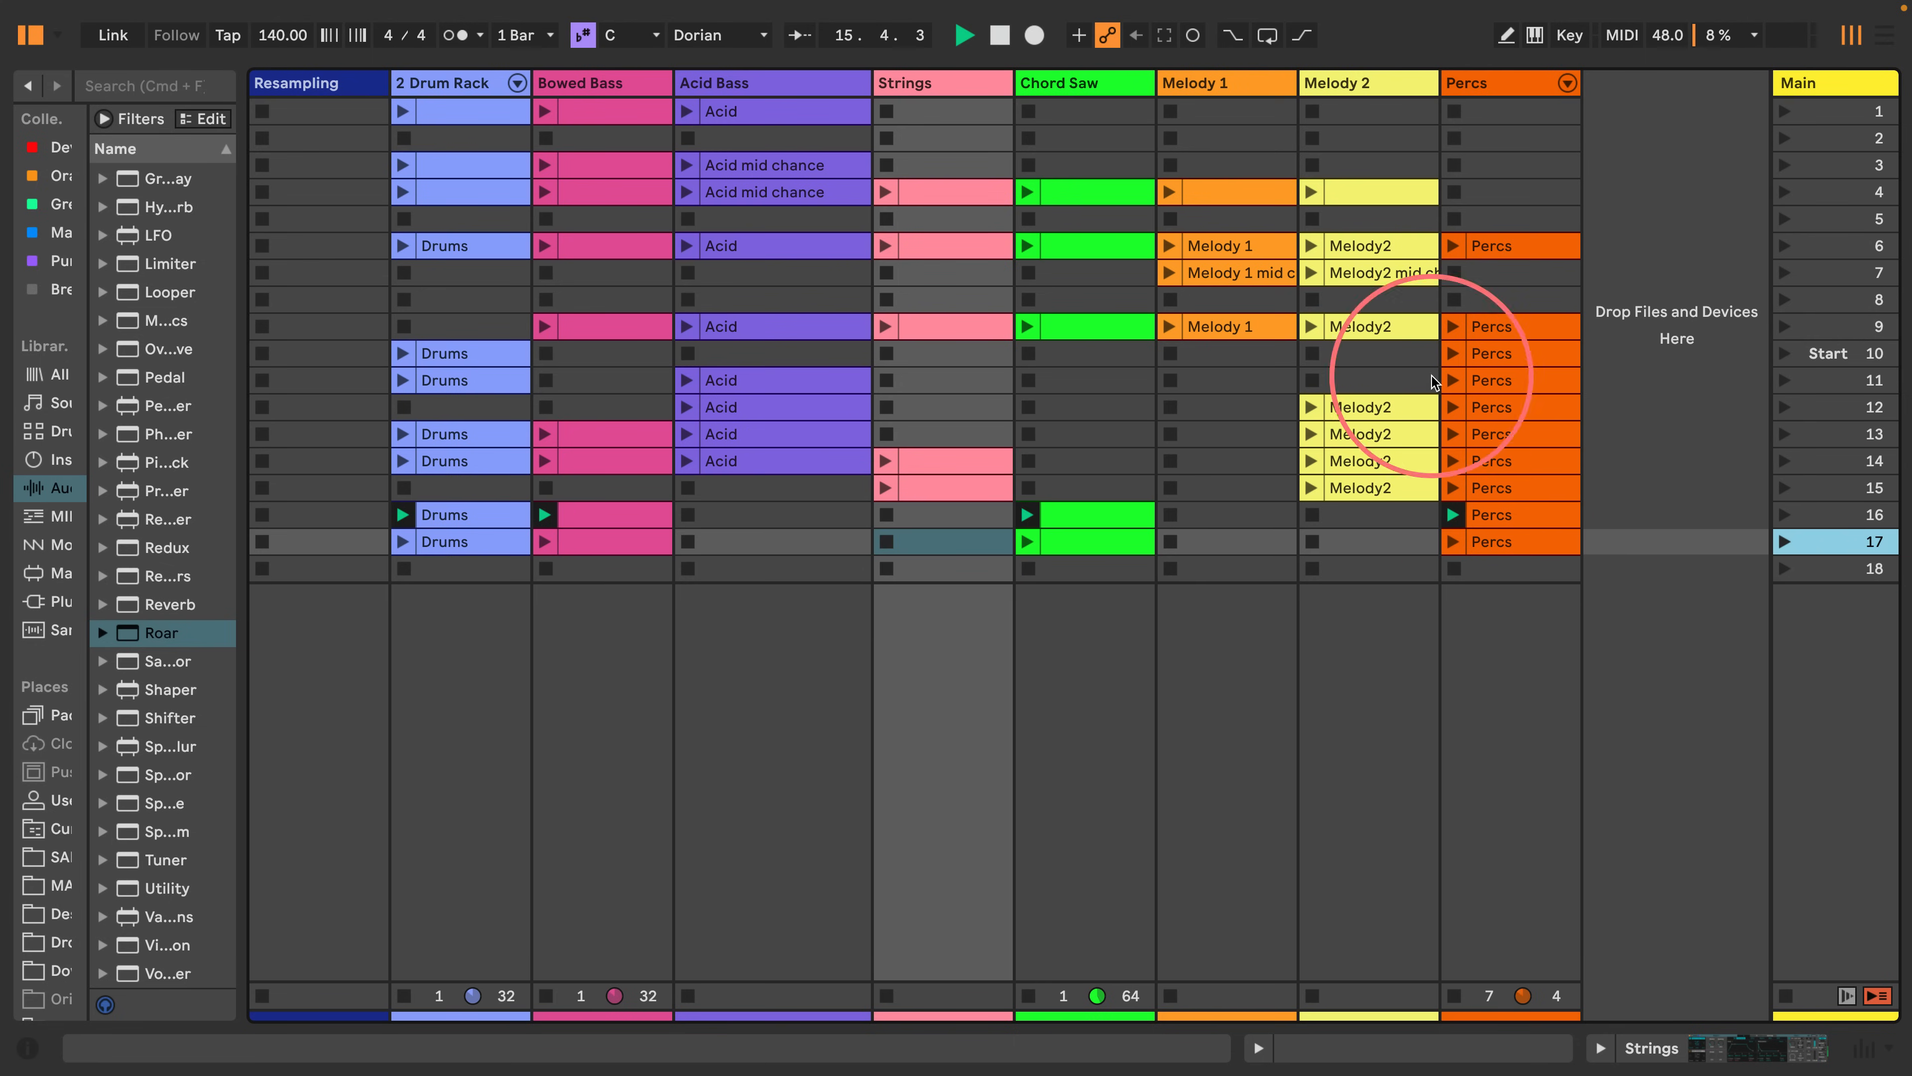
left_click_drag(1221, 336, 1220, 541)
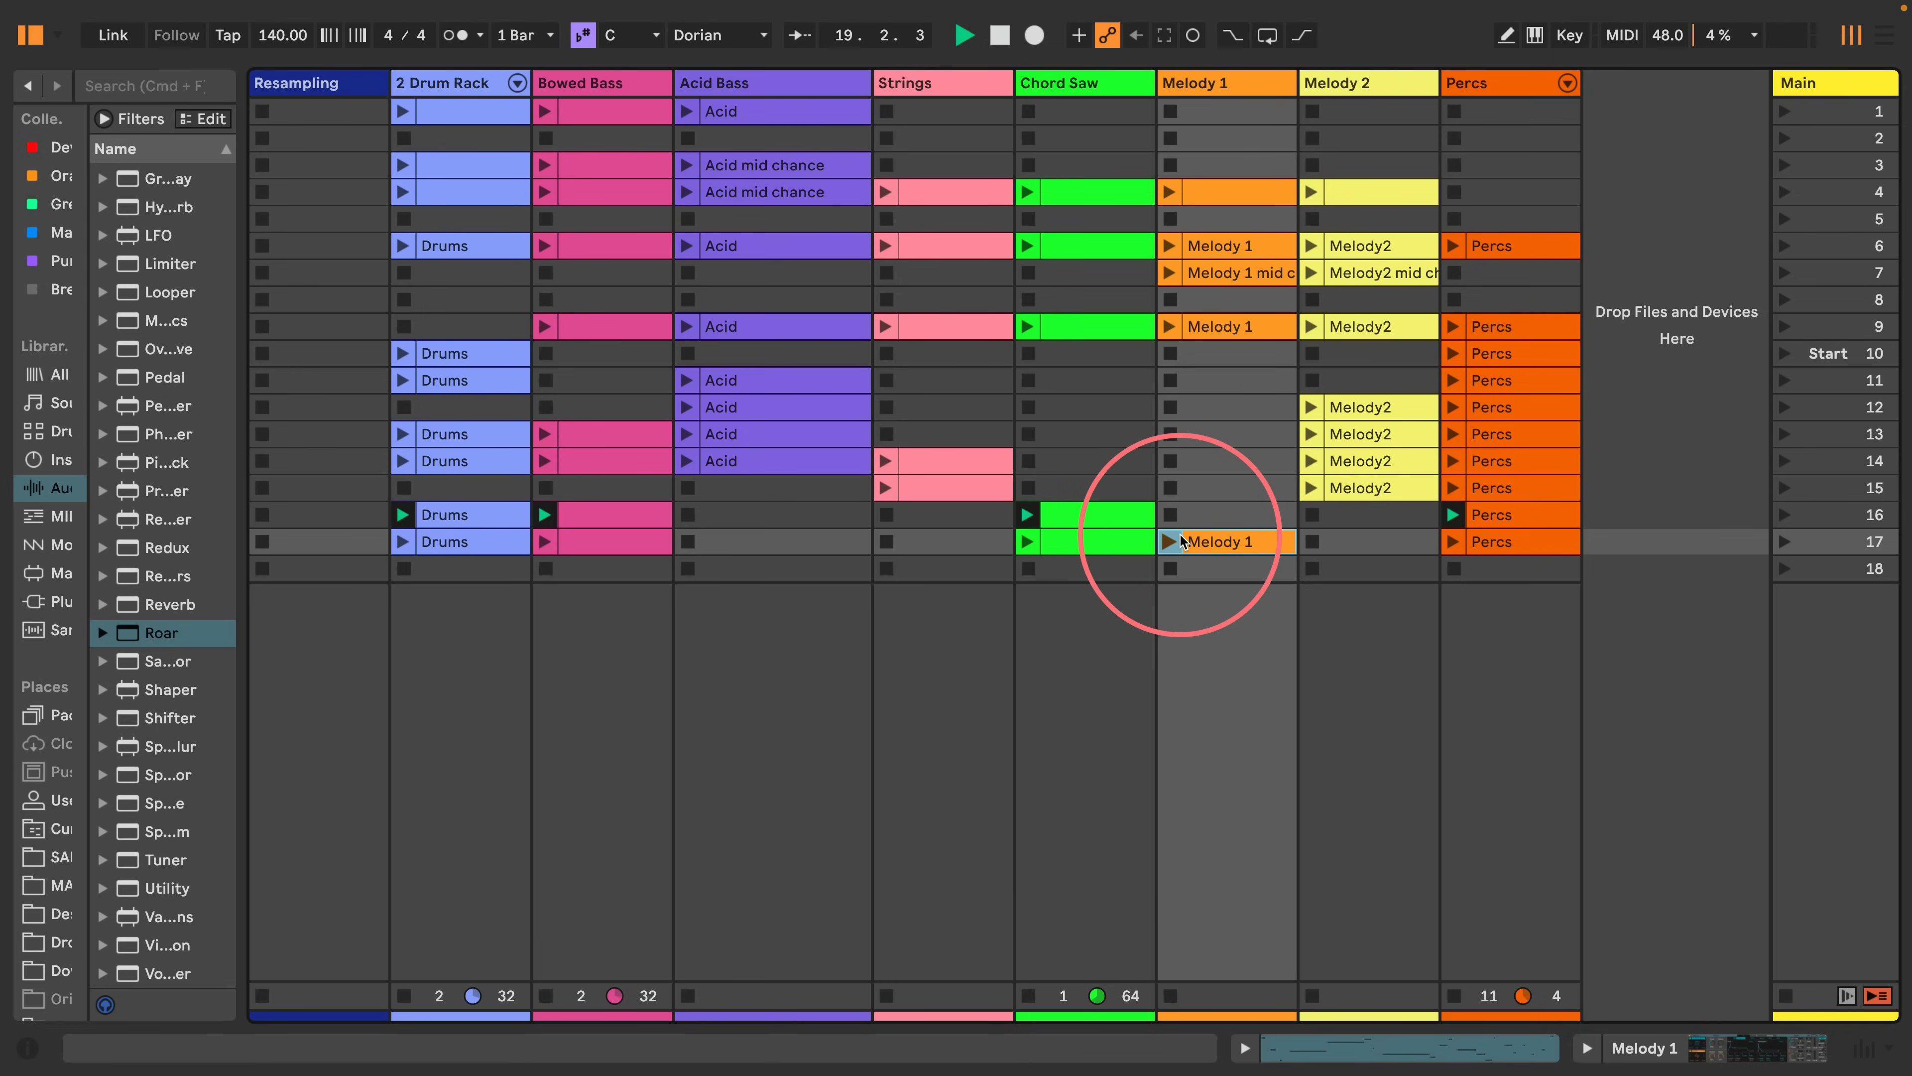
left_click(1843, 543)
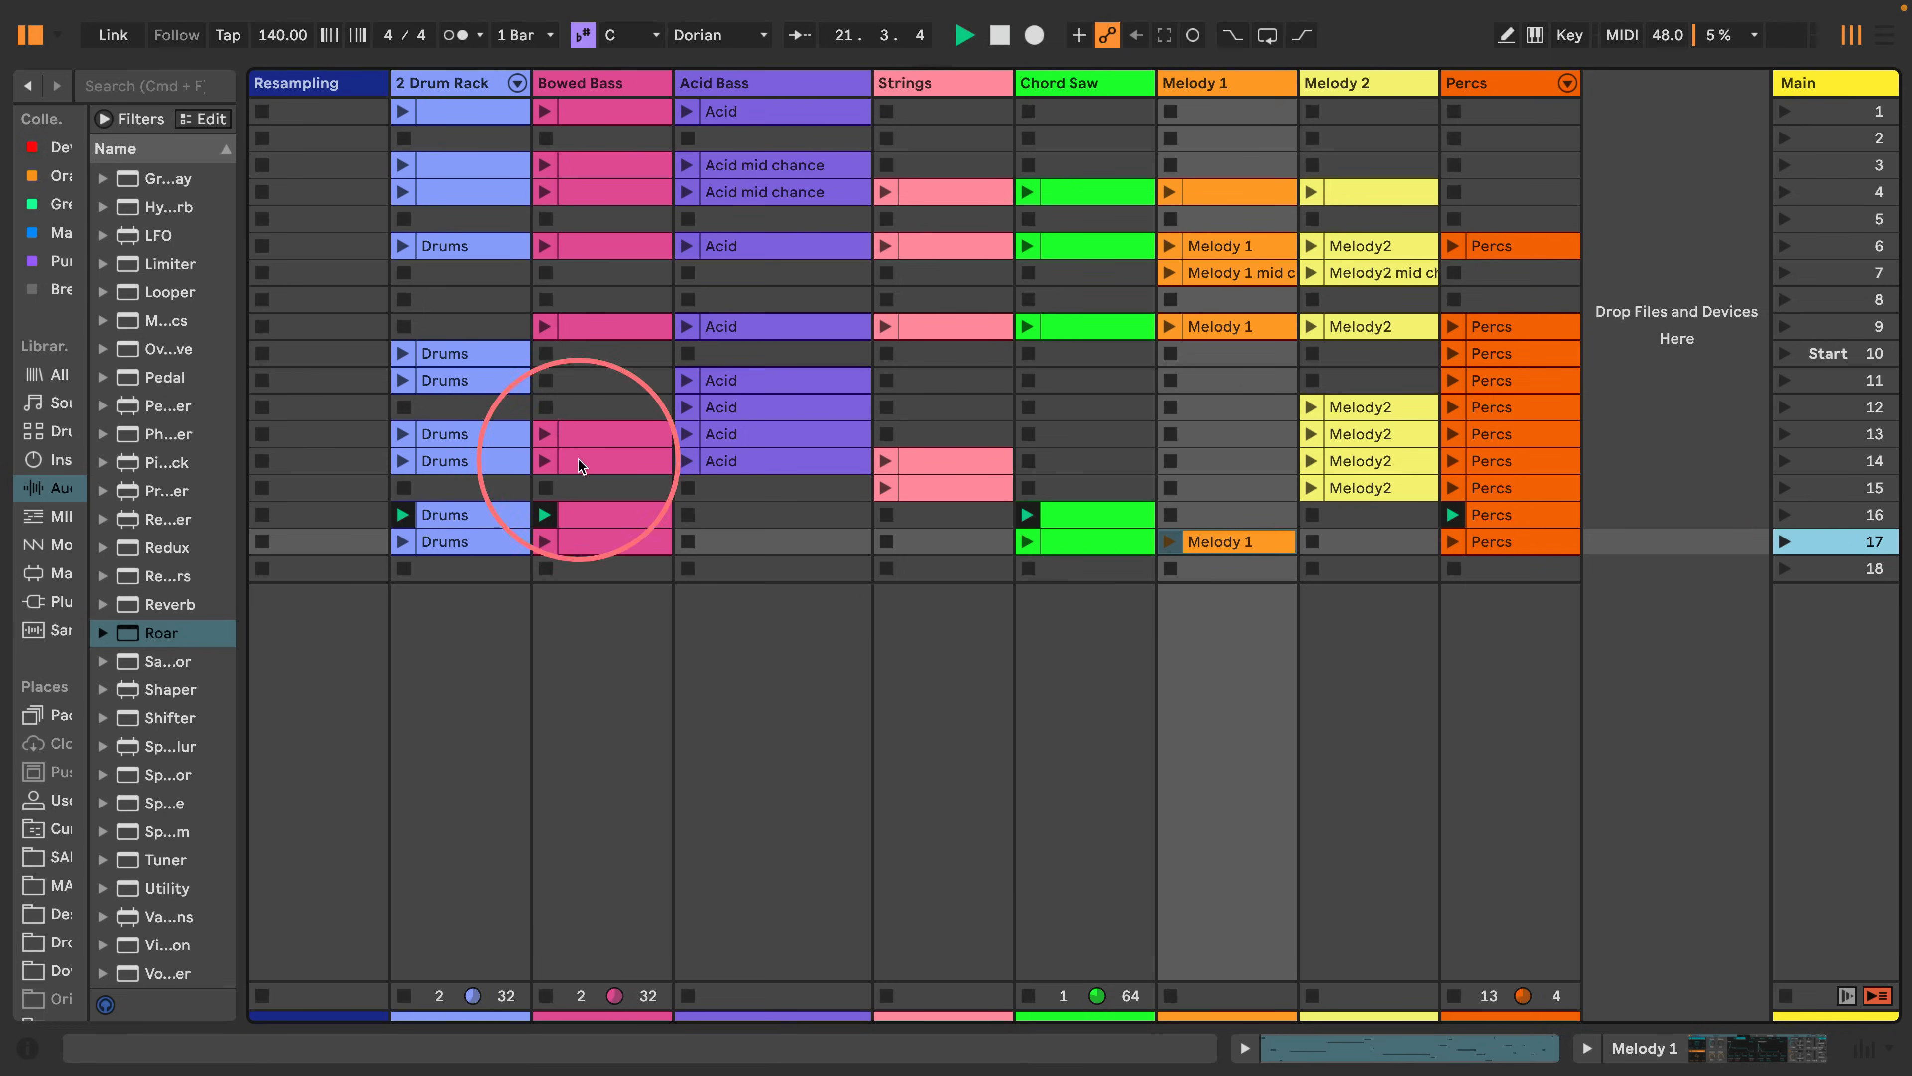
Hide the browser and copy scene 17's Melody 1 and Percs clips into scene 18.
left_click(30, 35)
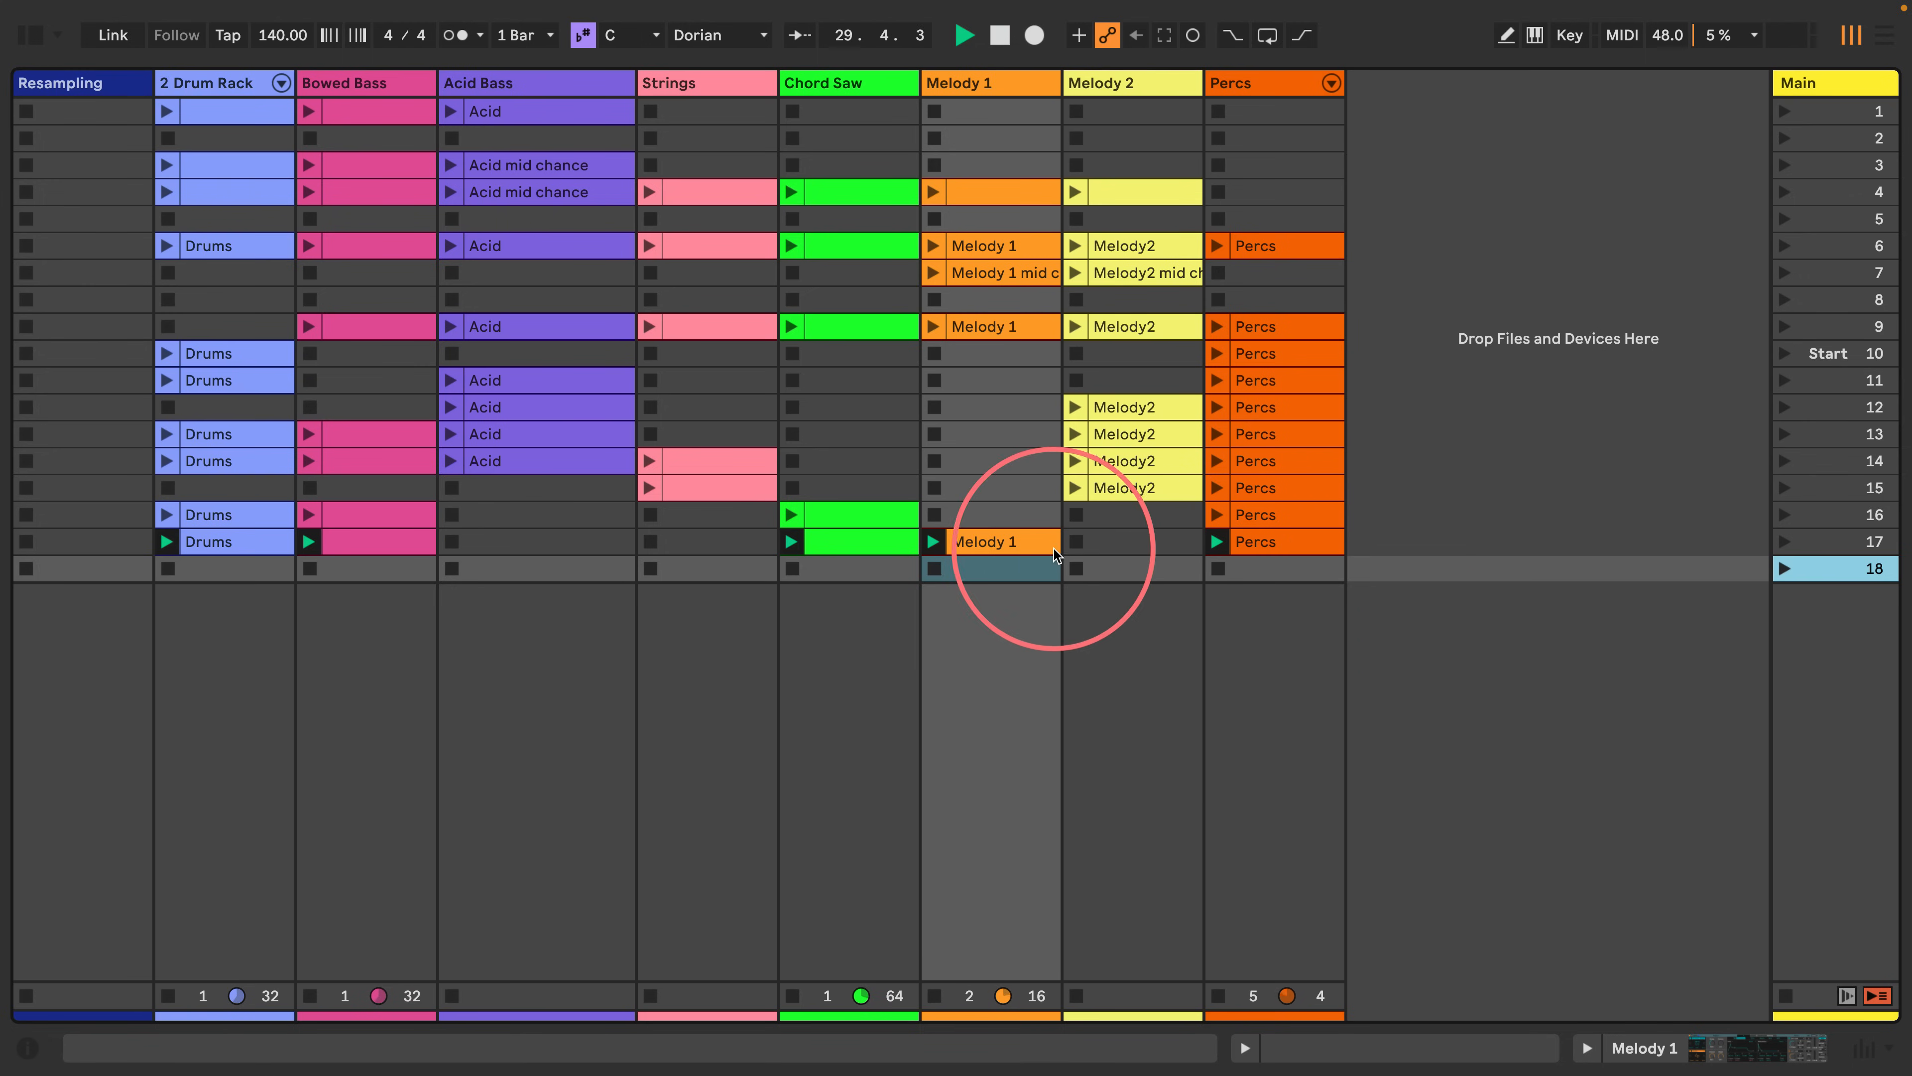
left_click(994, 544)
left_click_drag(994, 544, 998, 576)
left_click_drag(1258, 543, 1263, 577)
left_click(992, 568)
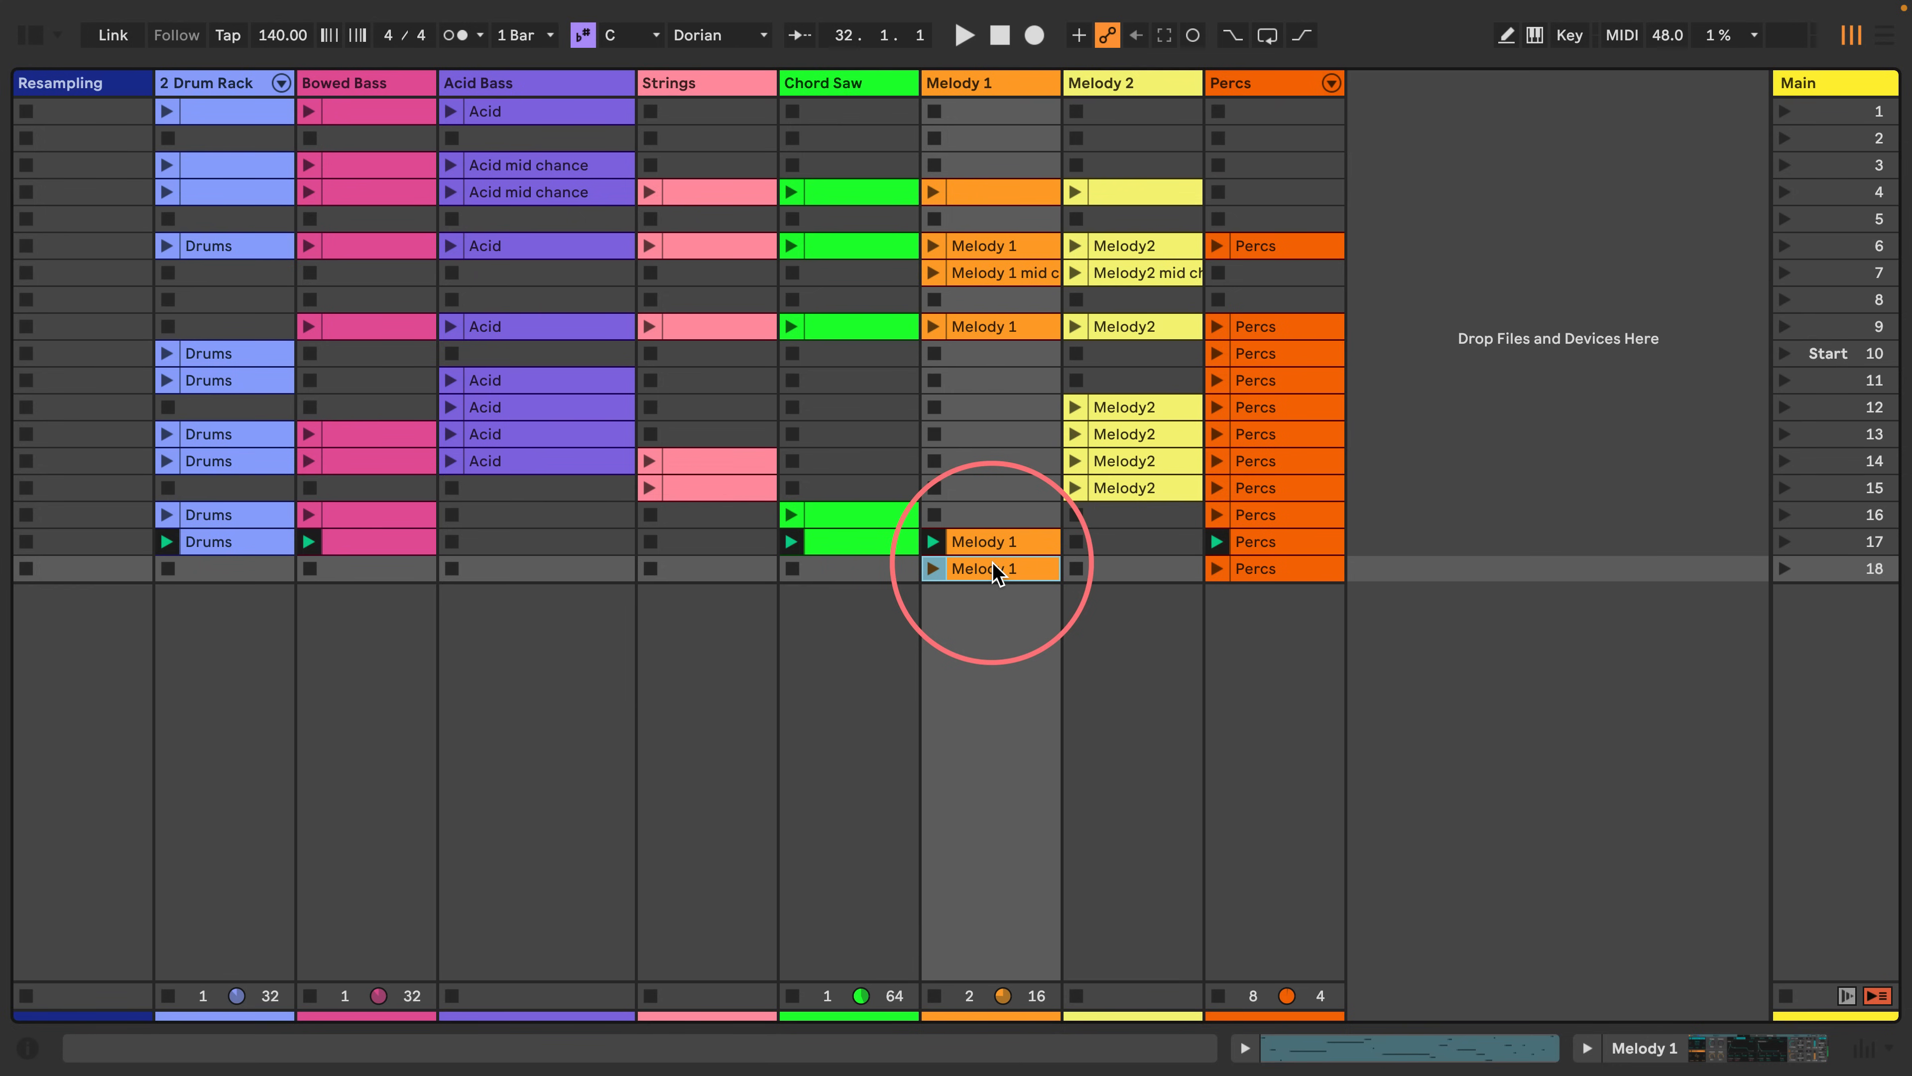
Launch scene 17, stop playback, and launch scene 18.
left_click(1784, 542)
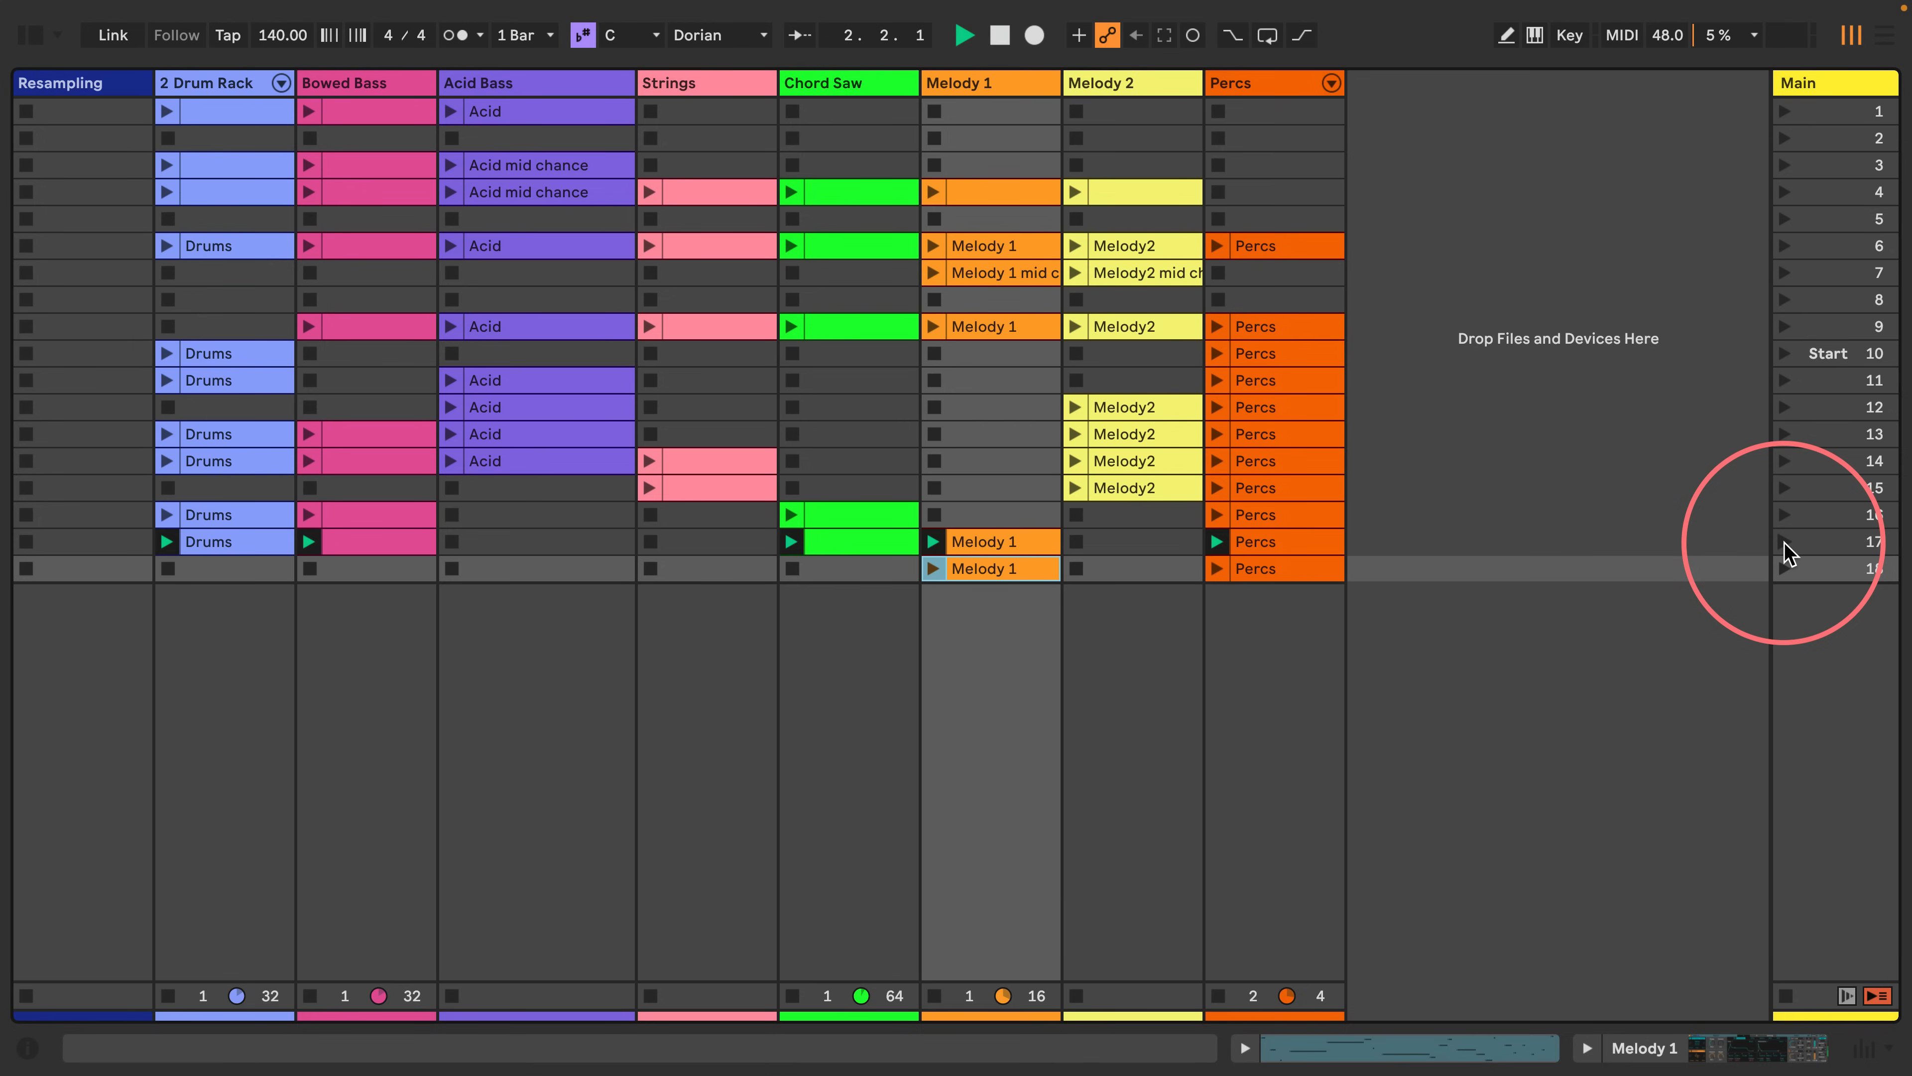
key("space")
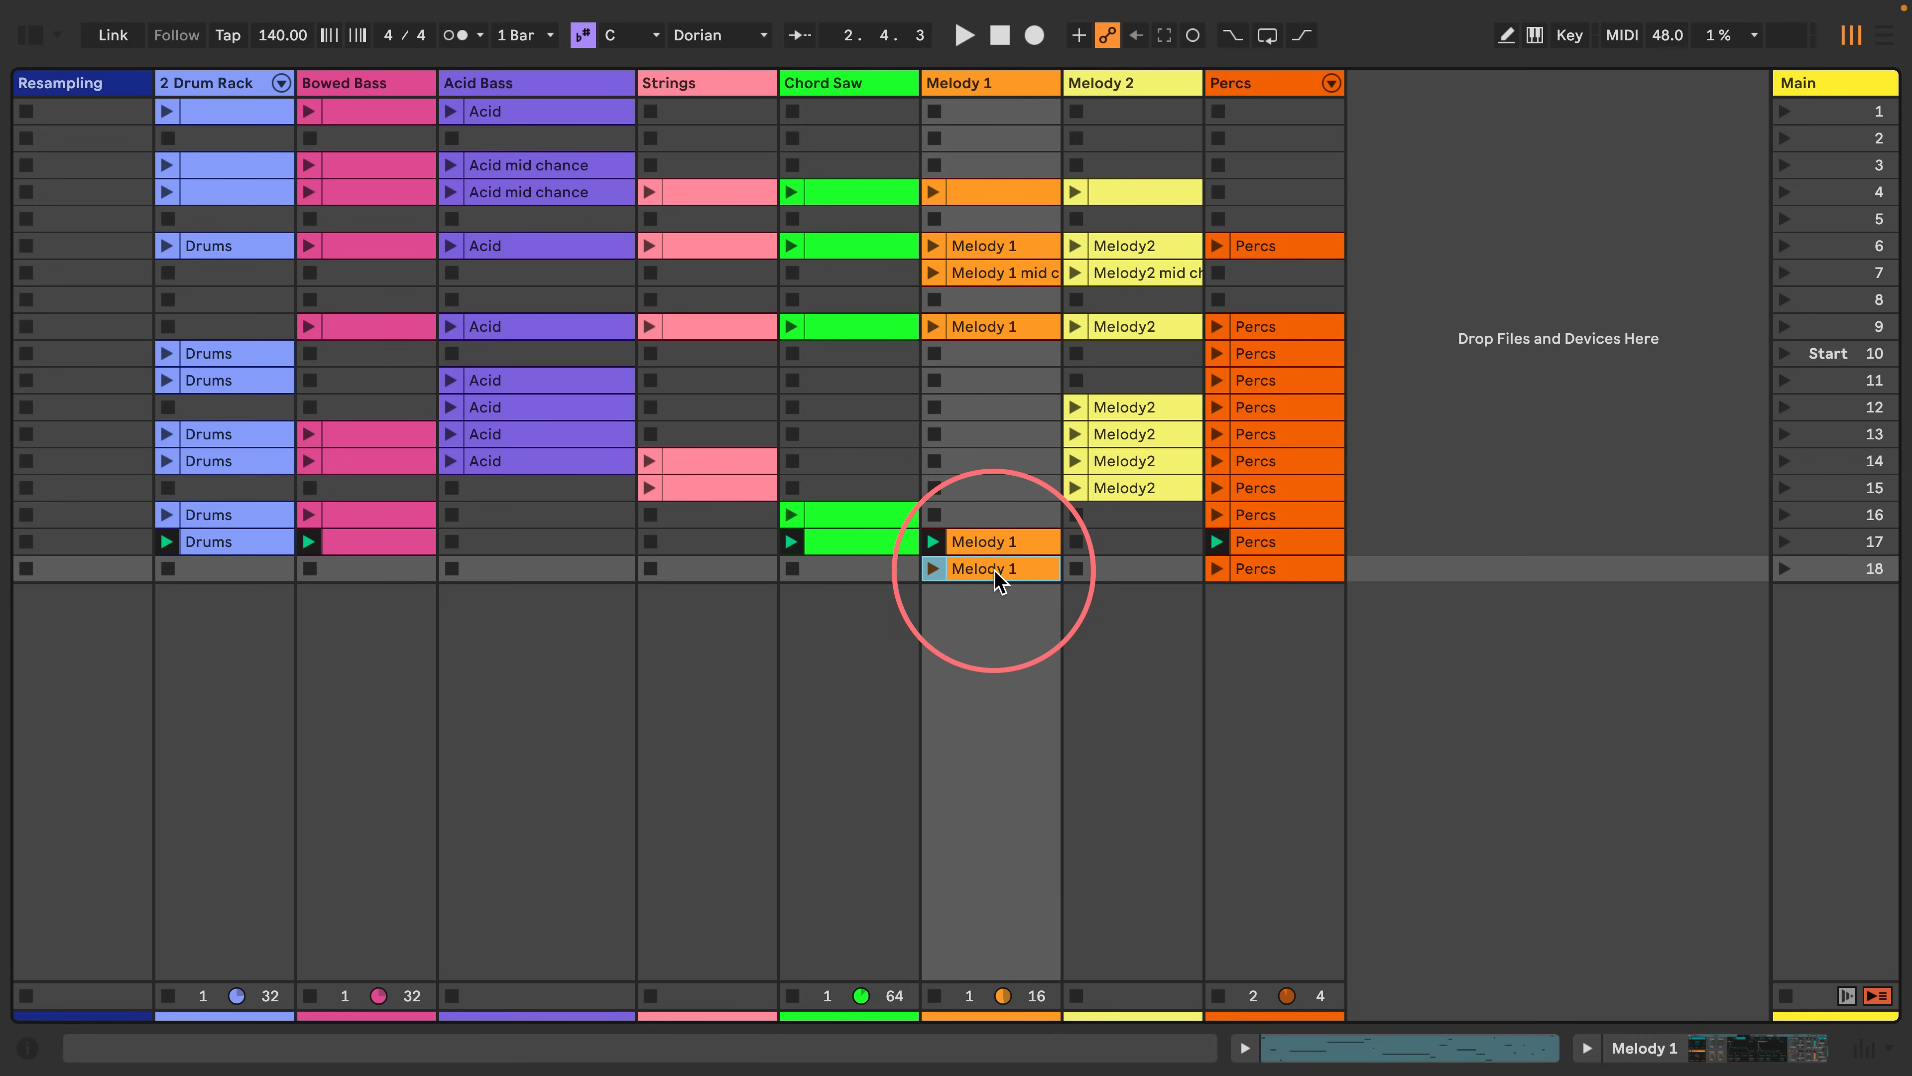
left_click(1831, 570)
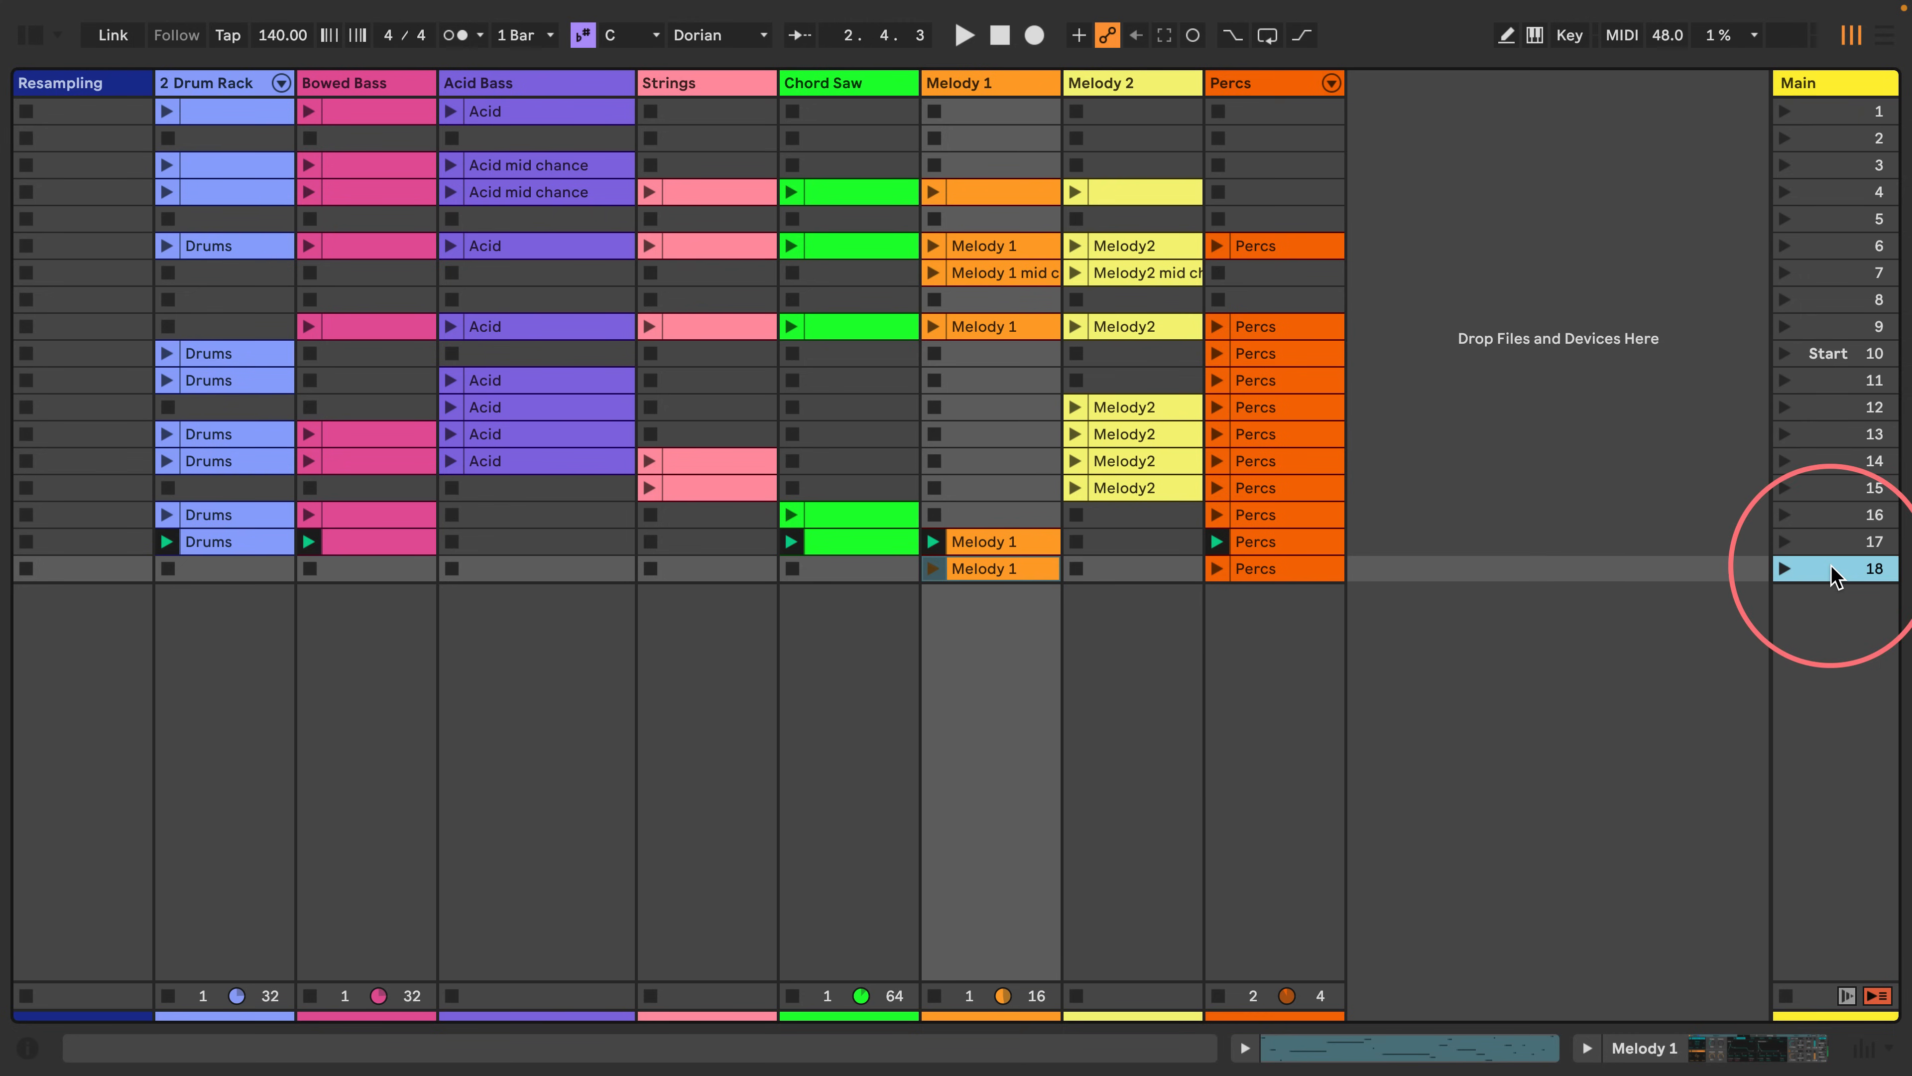
left_click(1786, 568)
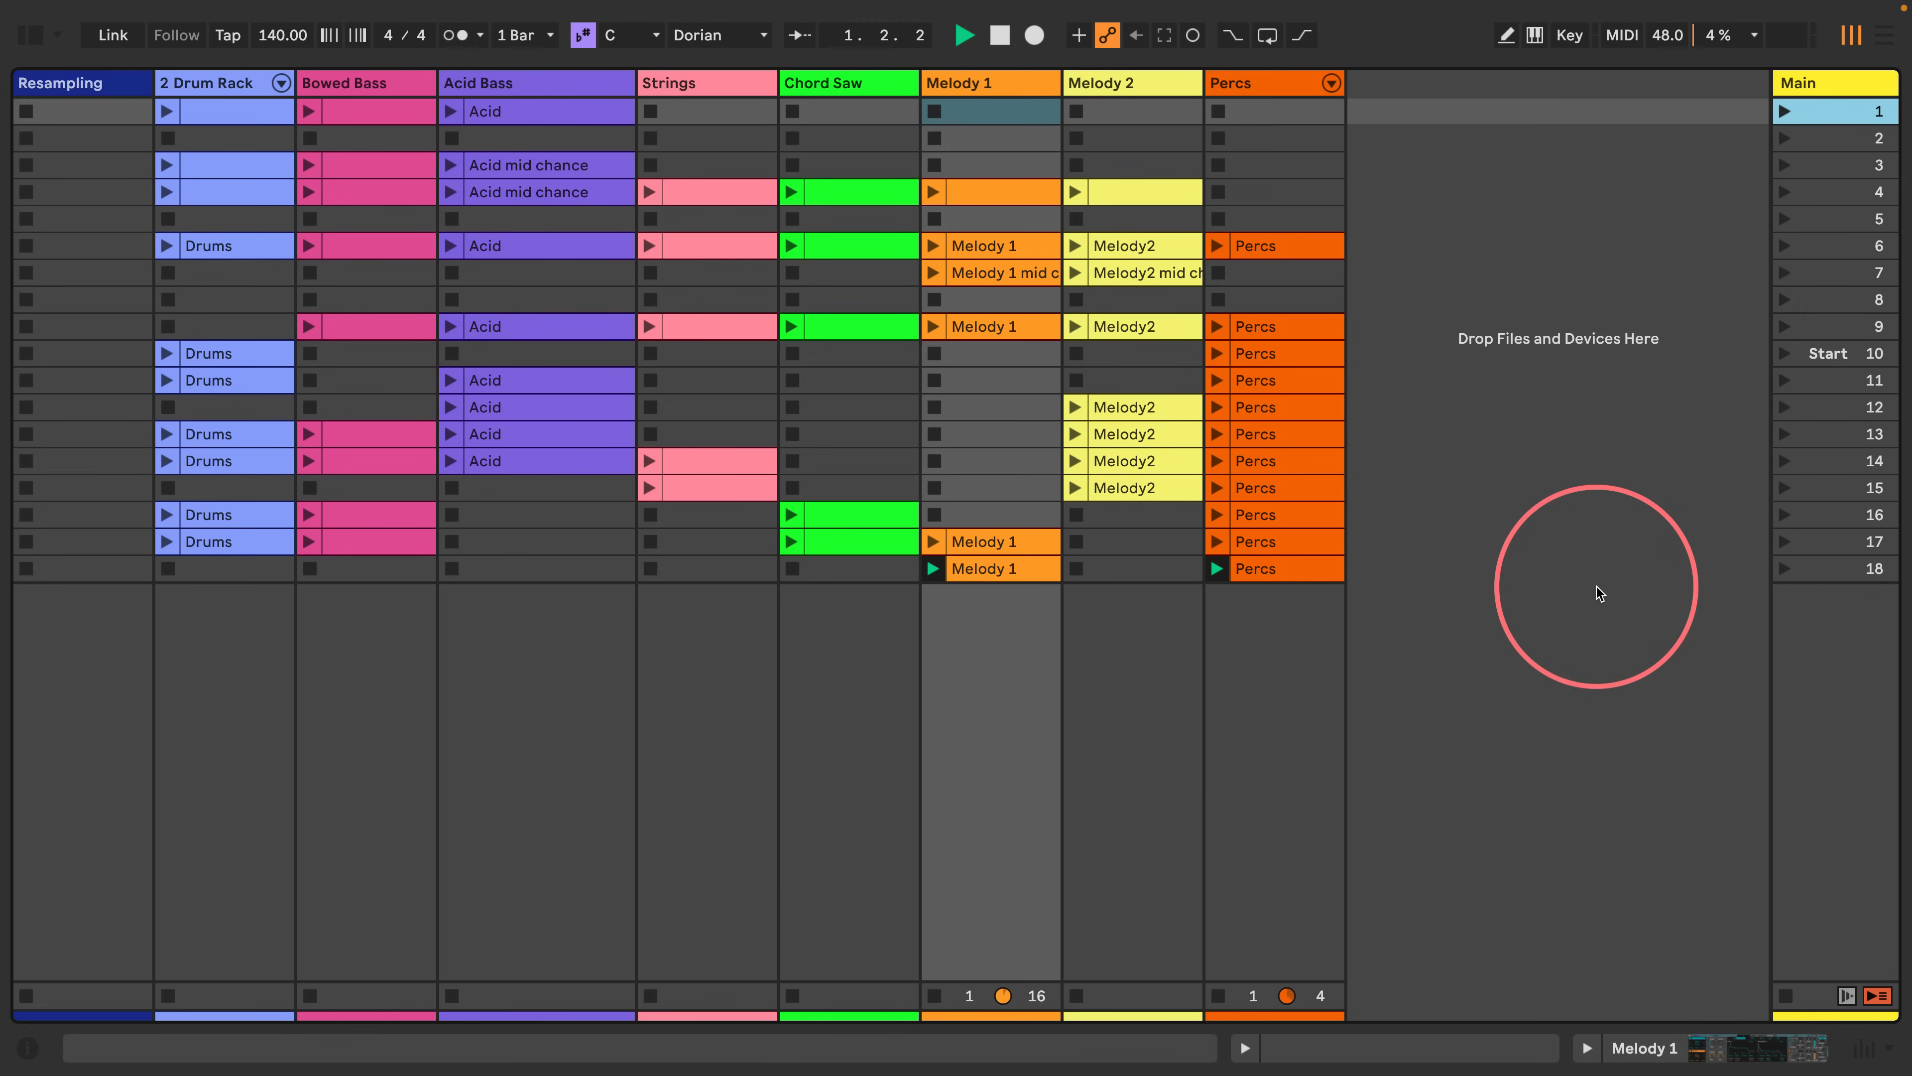
View scene 18's Percs clip in the clip editor and hide the editor again.
left_click(1830, 570)
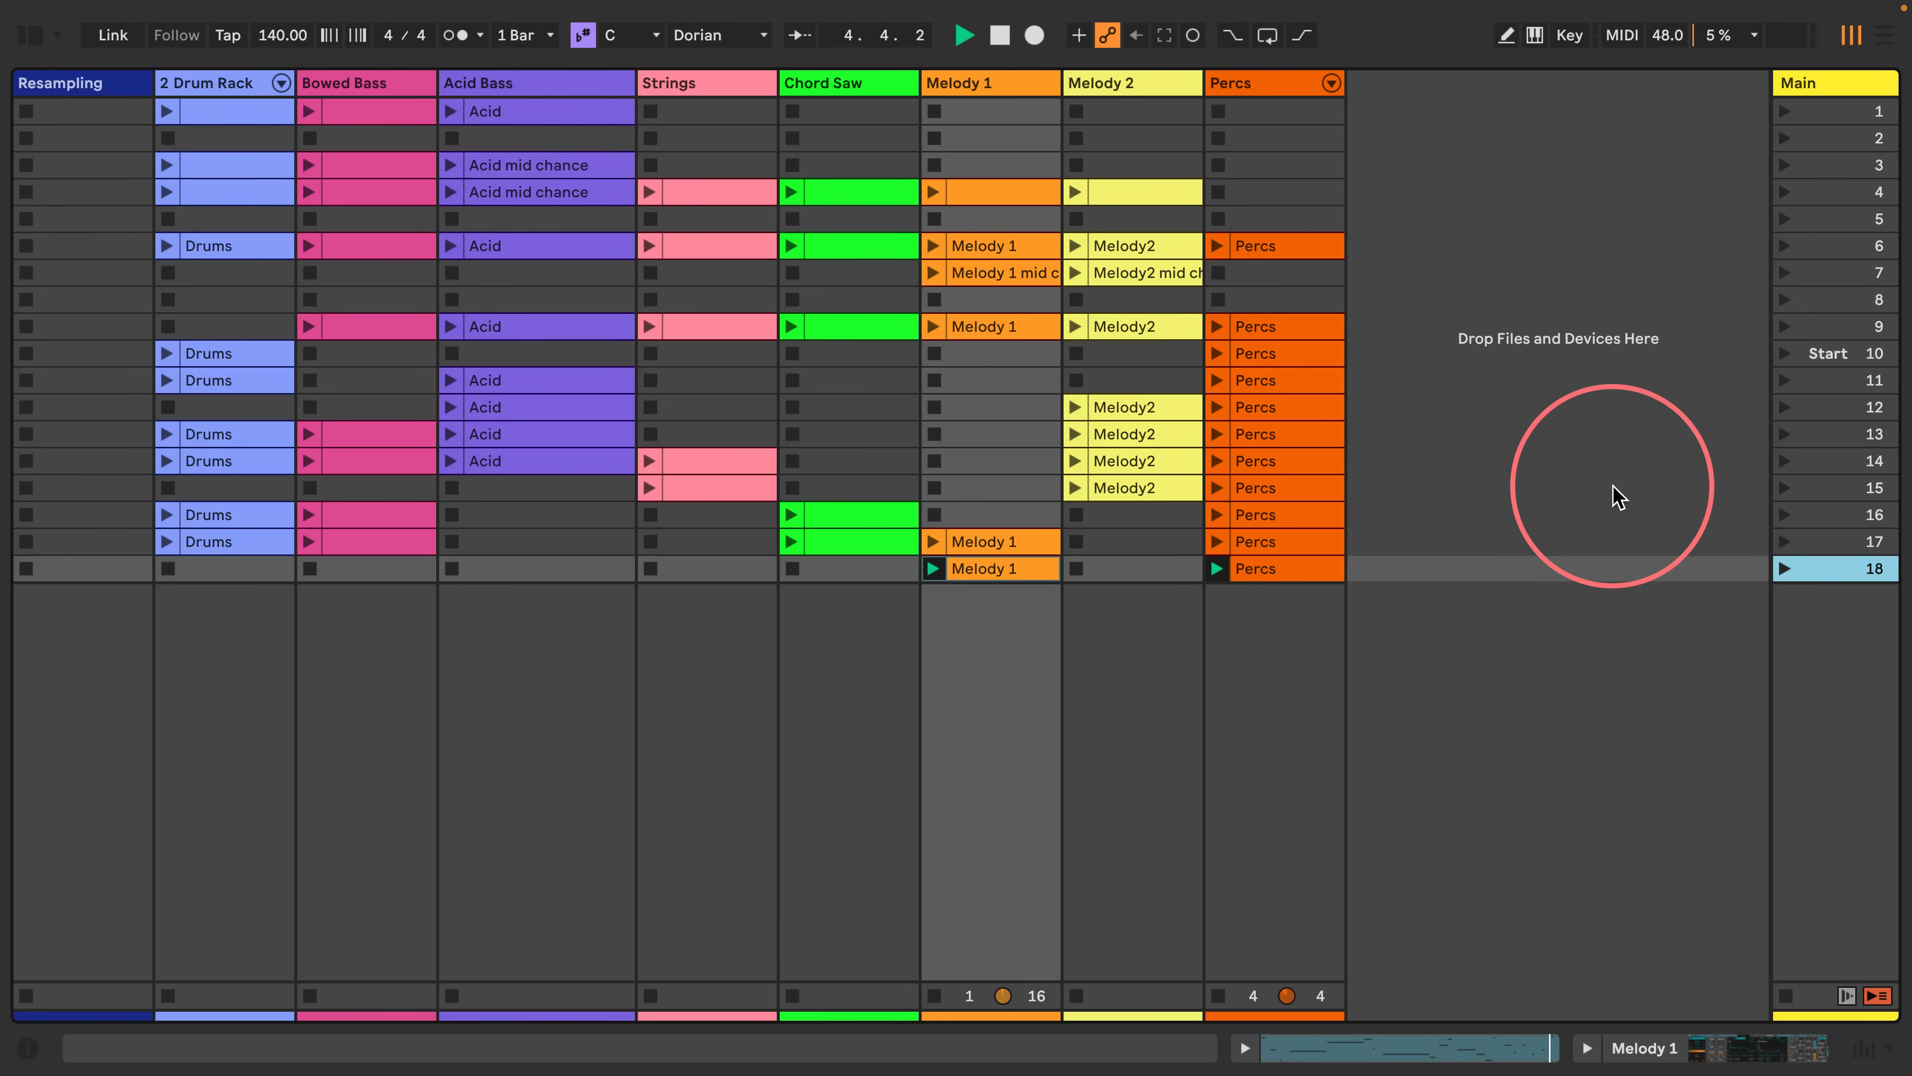
double_click(1280, 569)
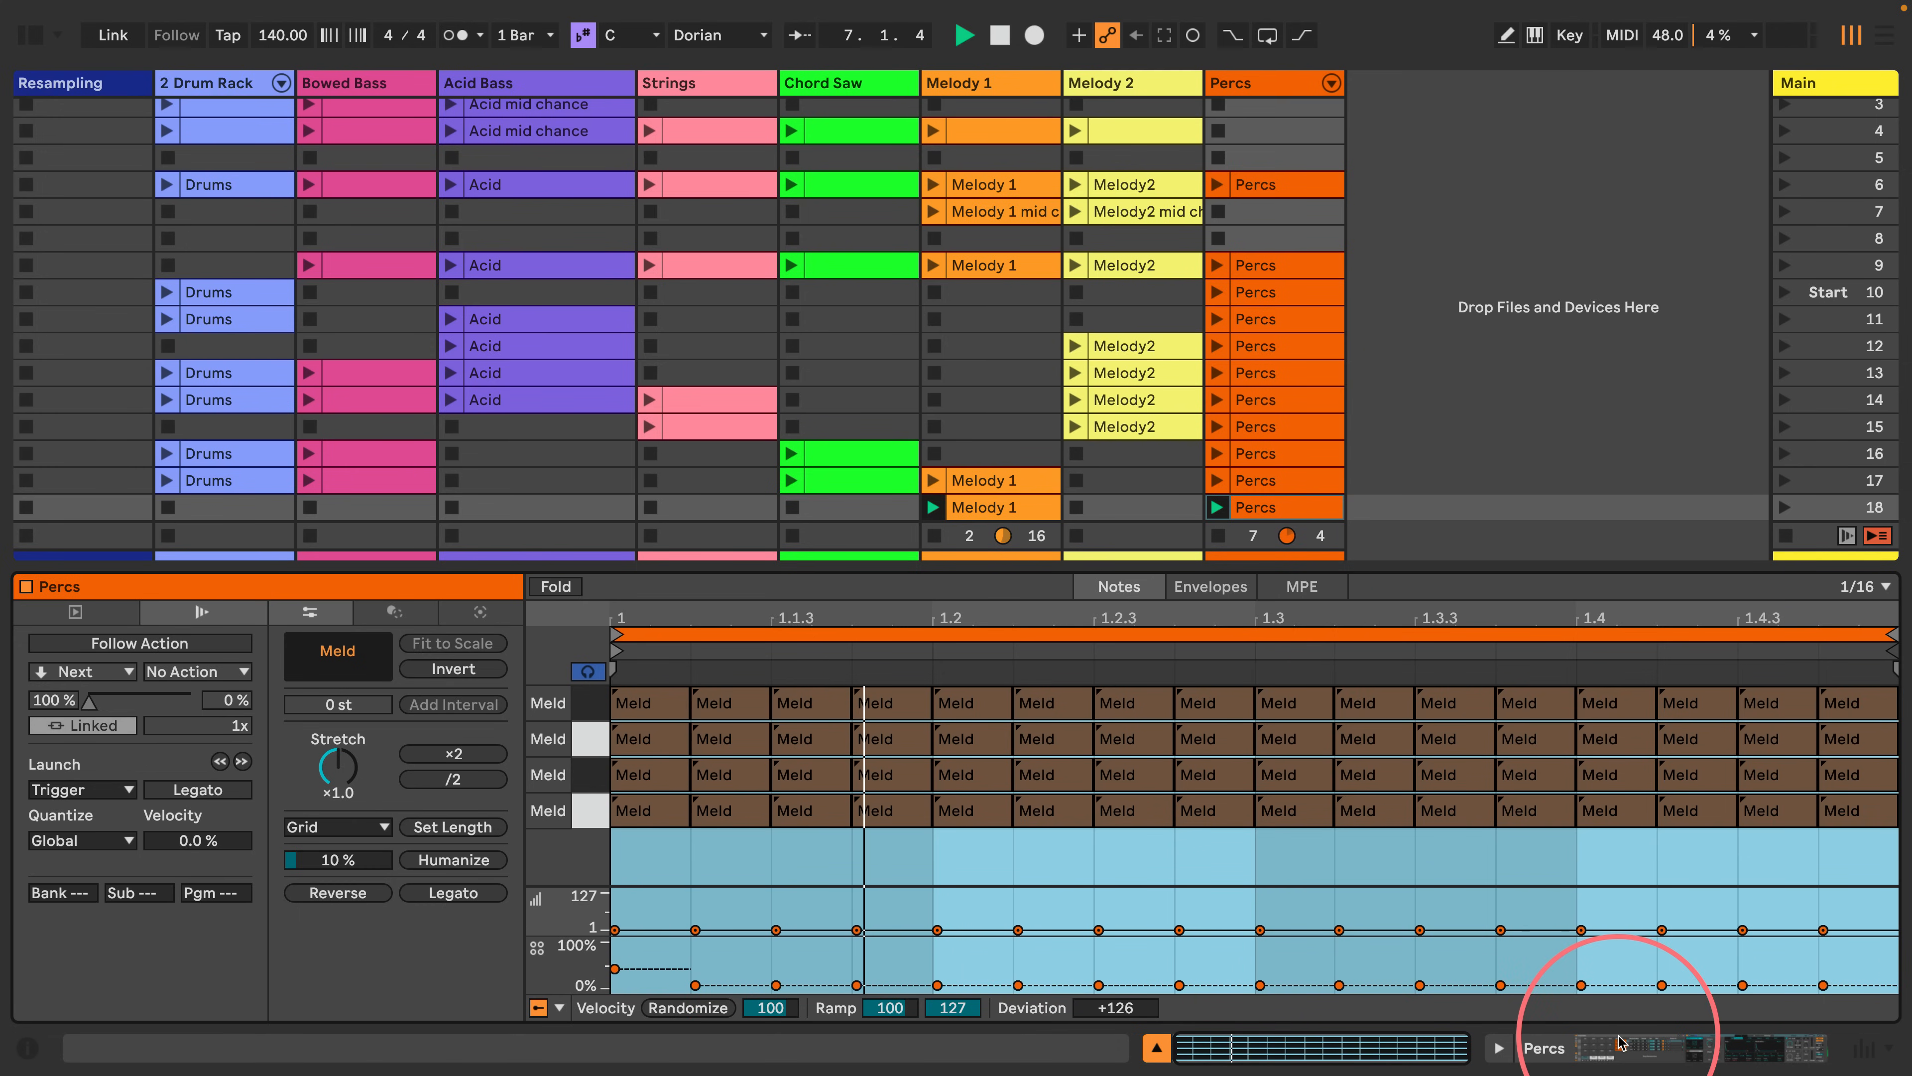
left_click(1156, 1048)
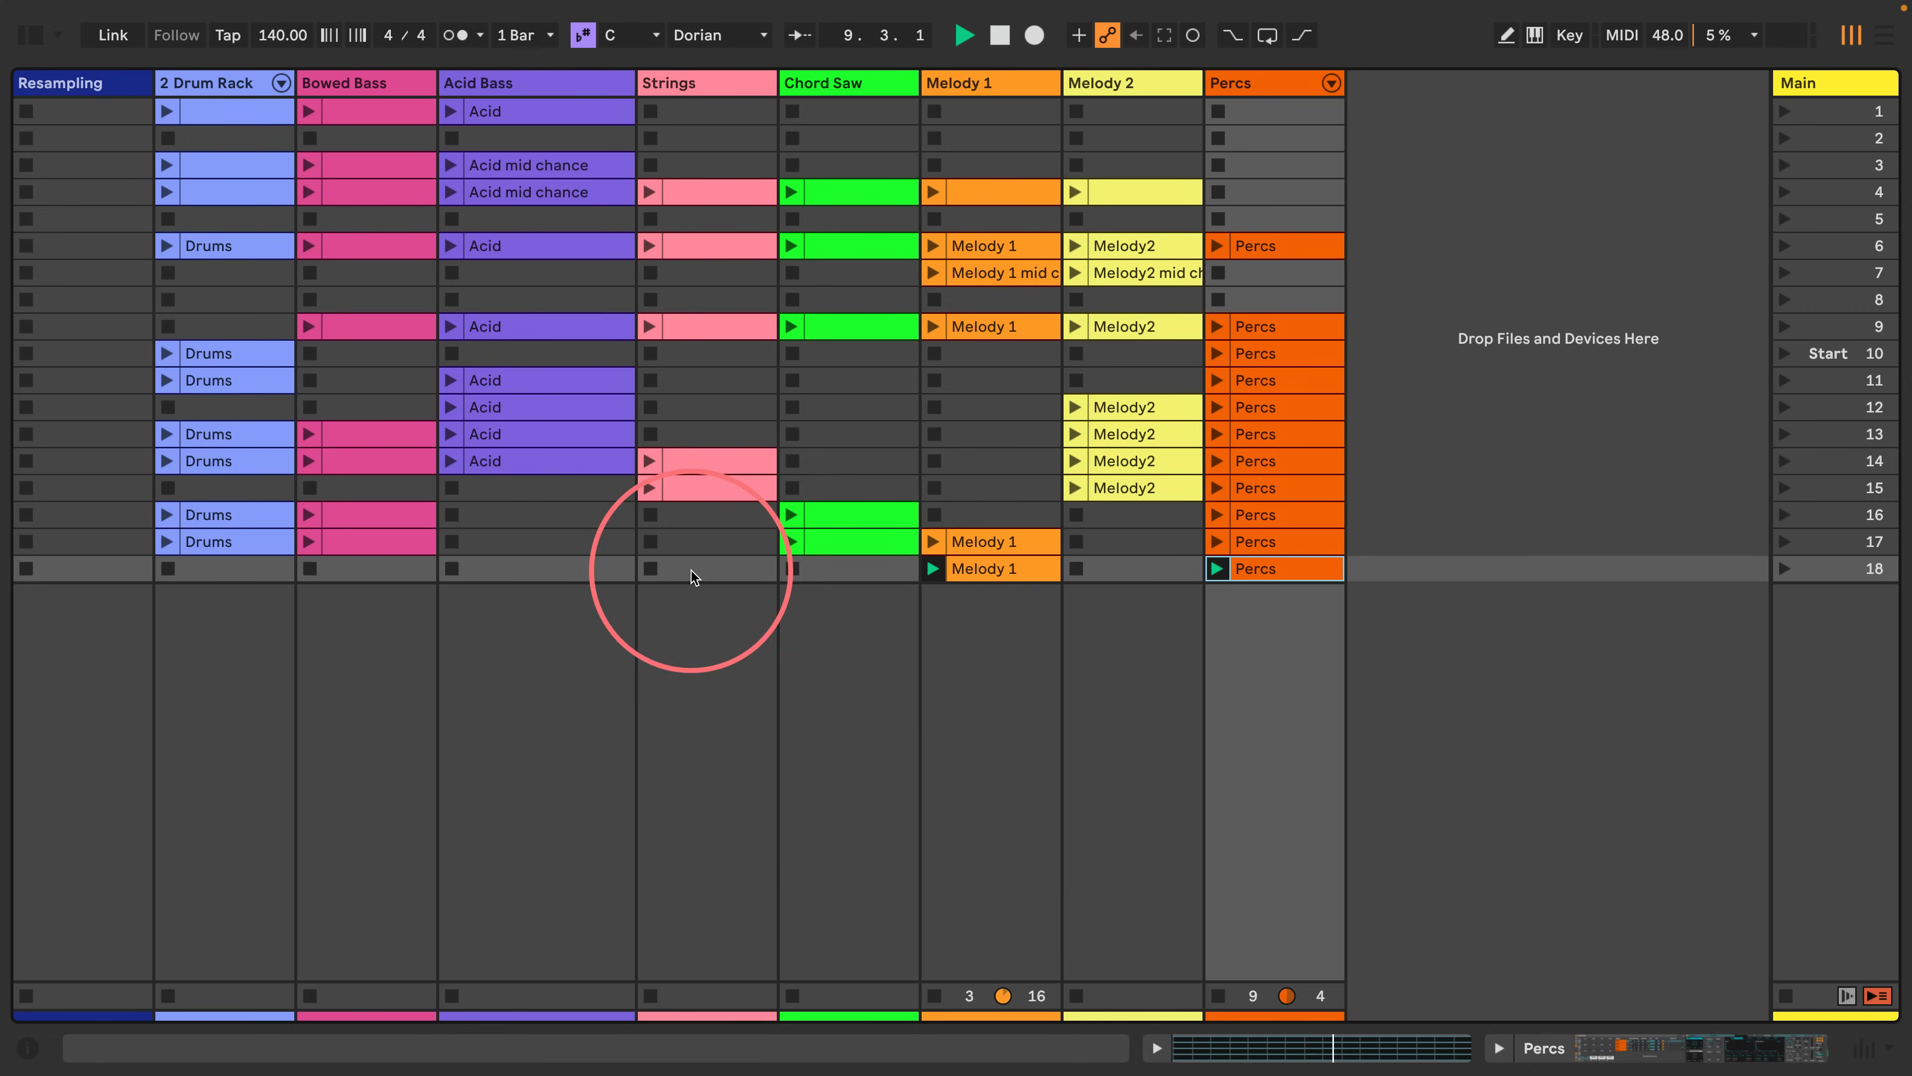
Duplicate scene 18 as scene 19, add a copy of scene 14's Acid clip and launch the new scene.
left_click(1851, 575)
key("super+d")
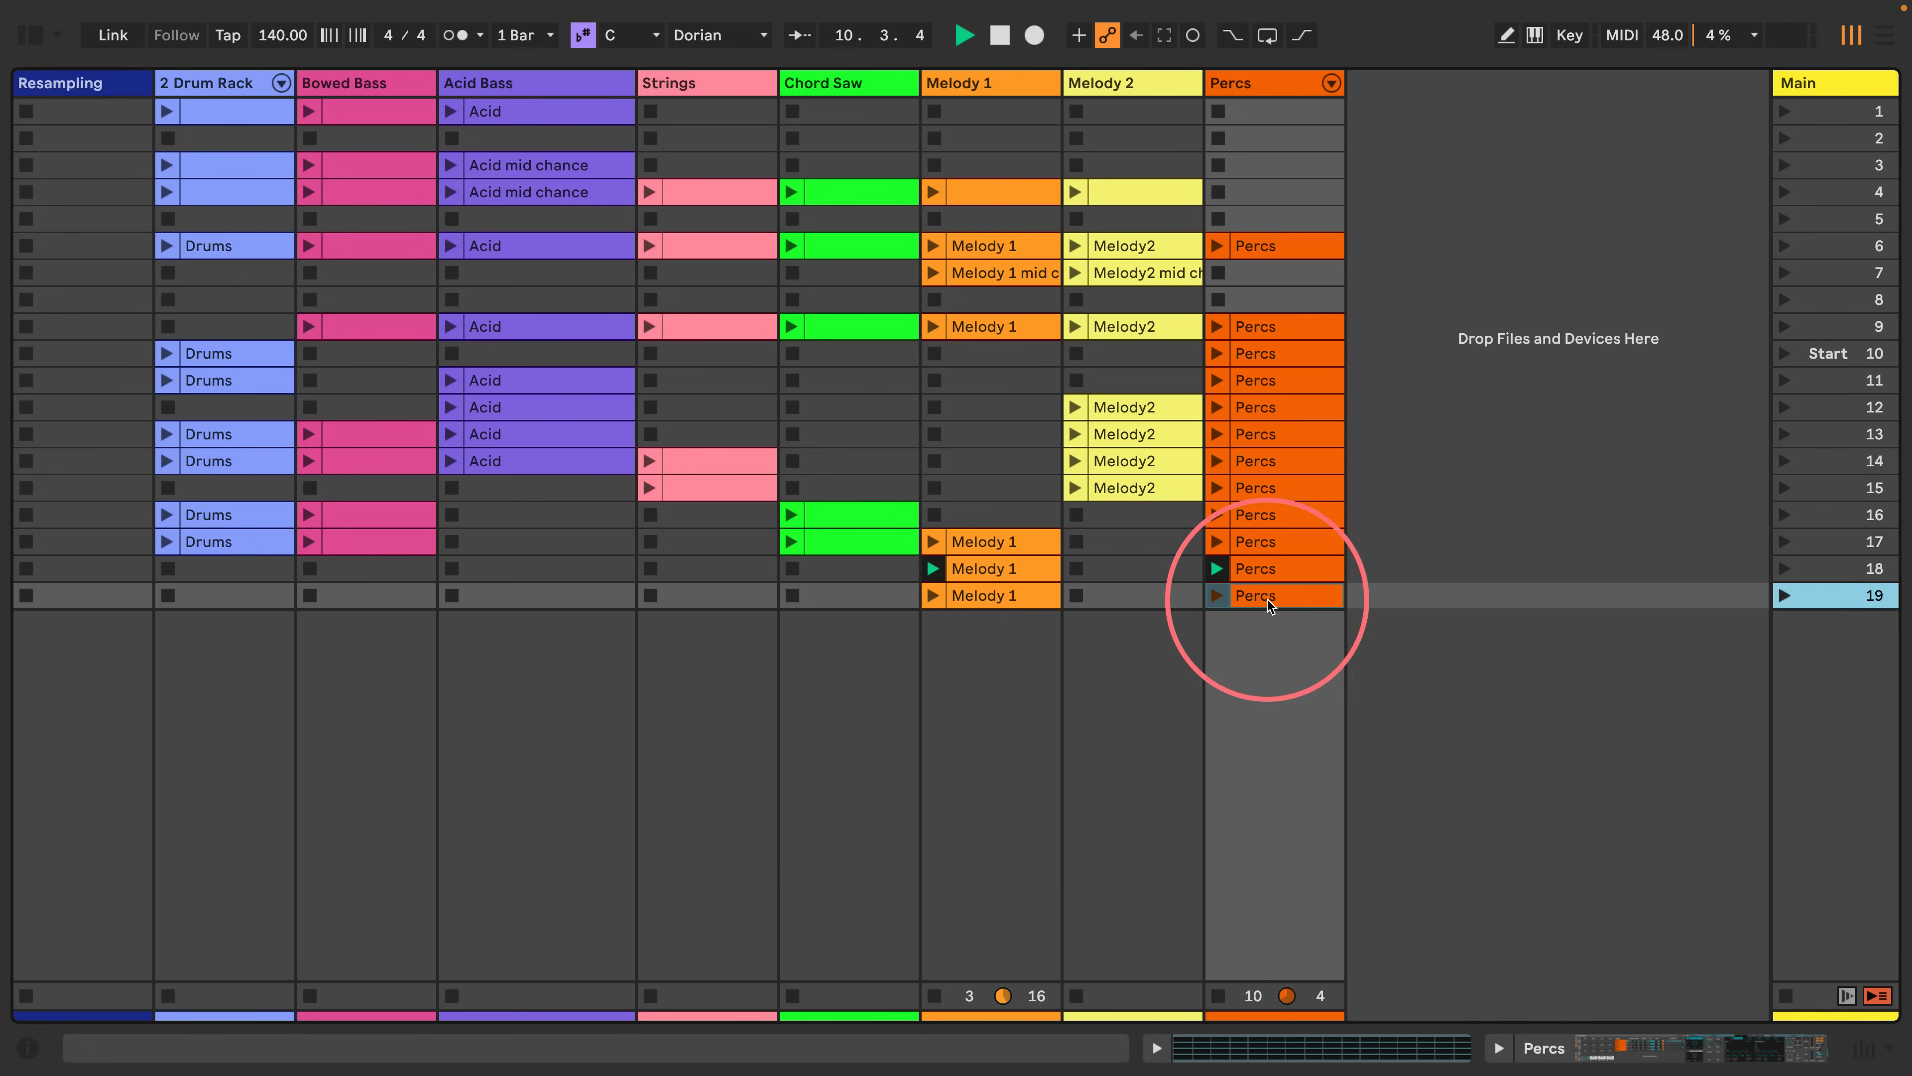
left_click_drag(485, 461, 490, 592)
left_click(1014, 595)
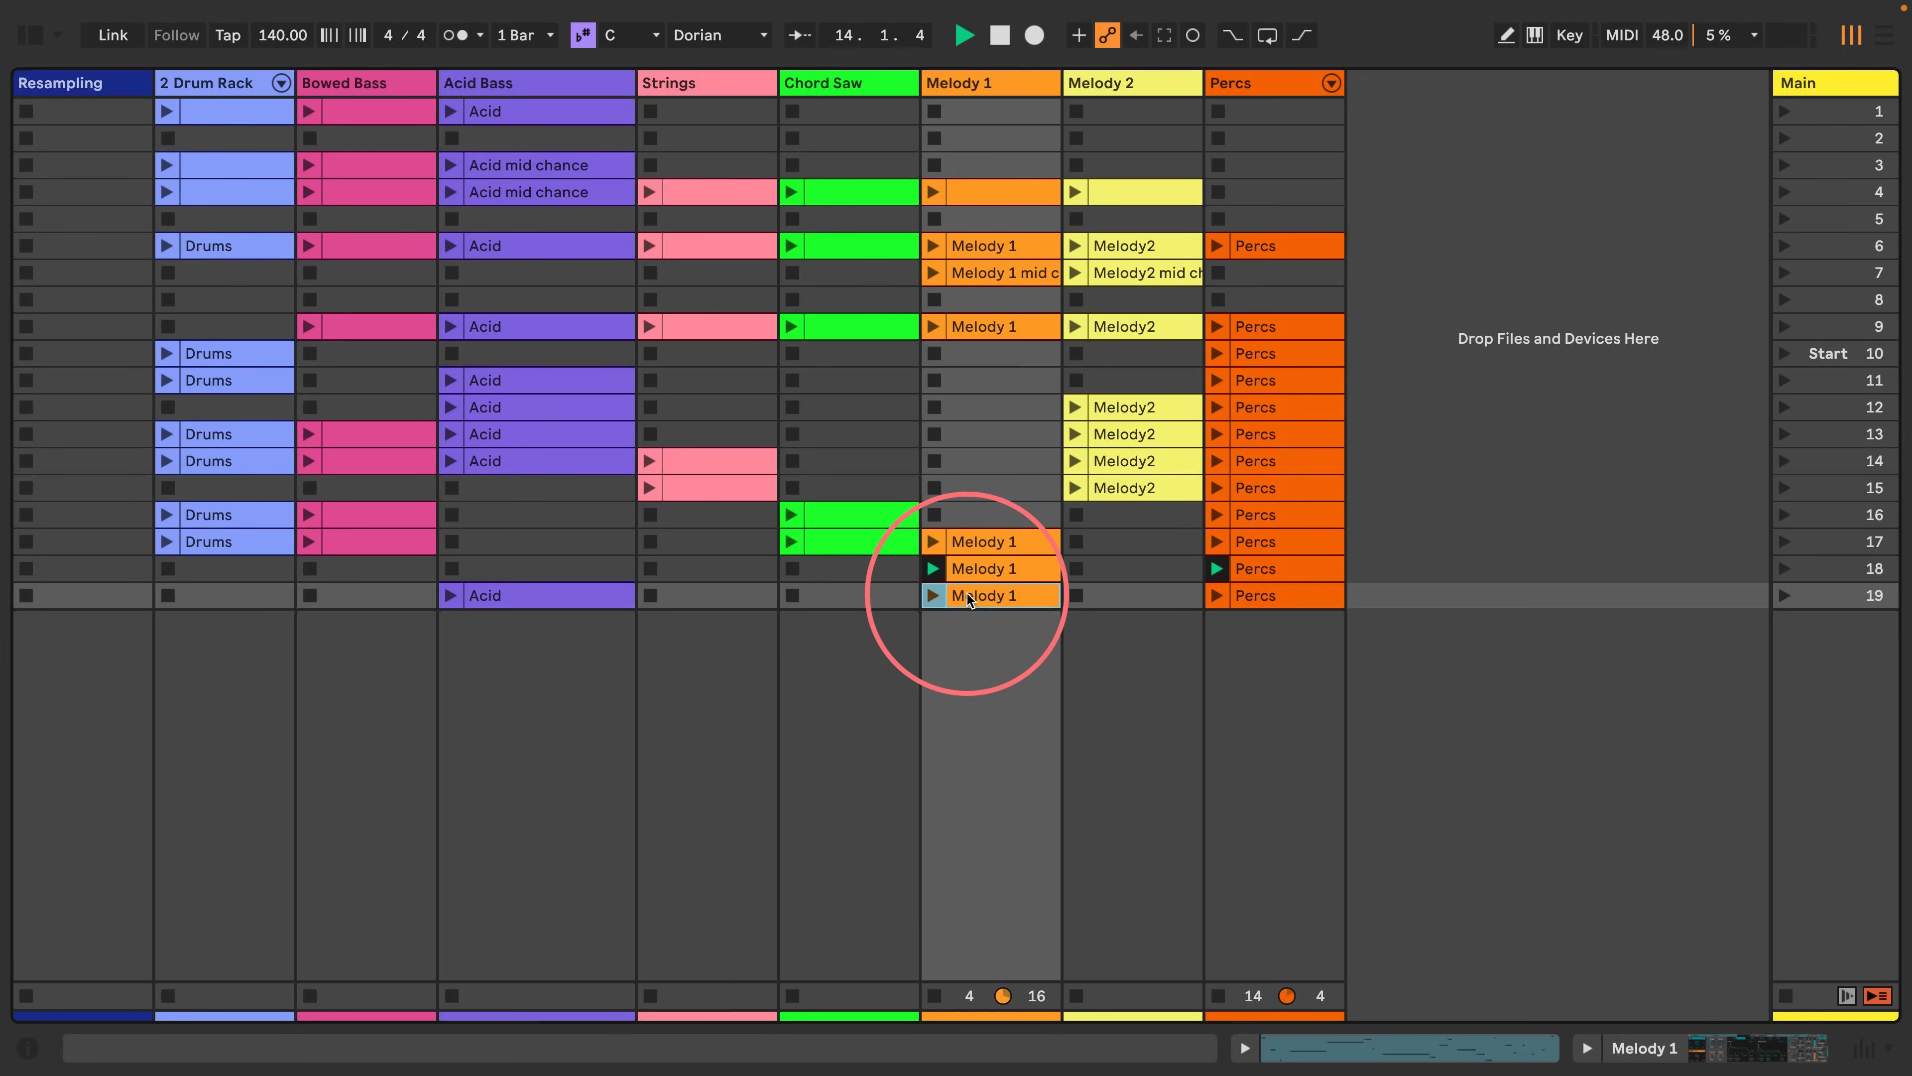
left_click(525, 595)
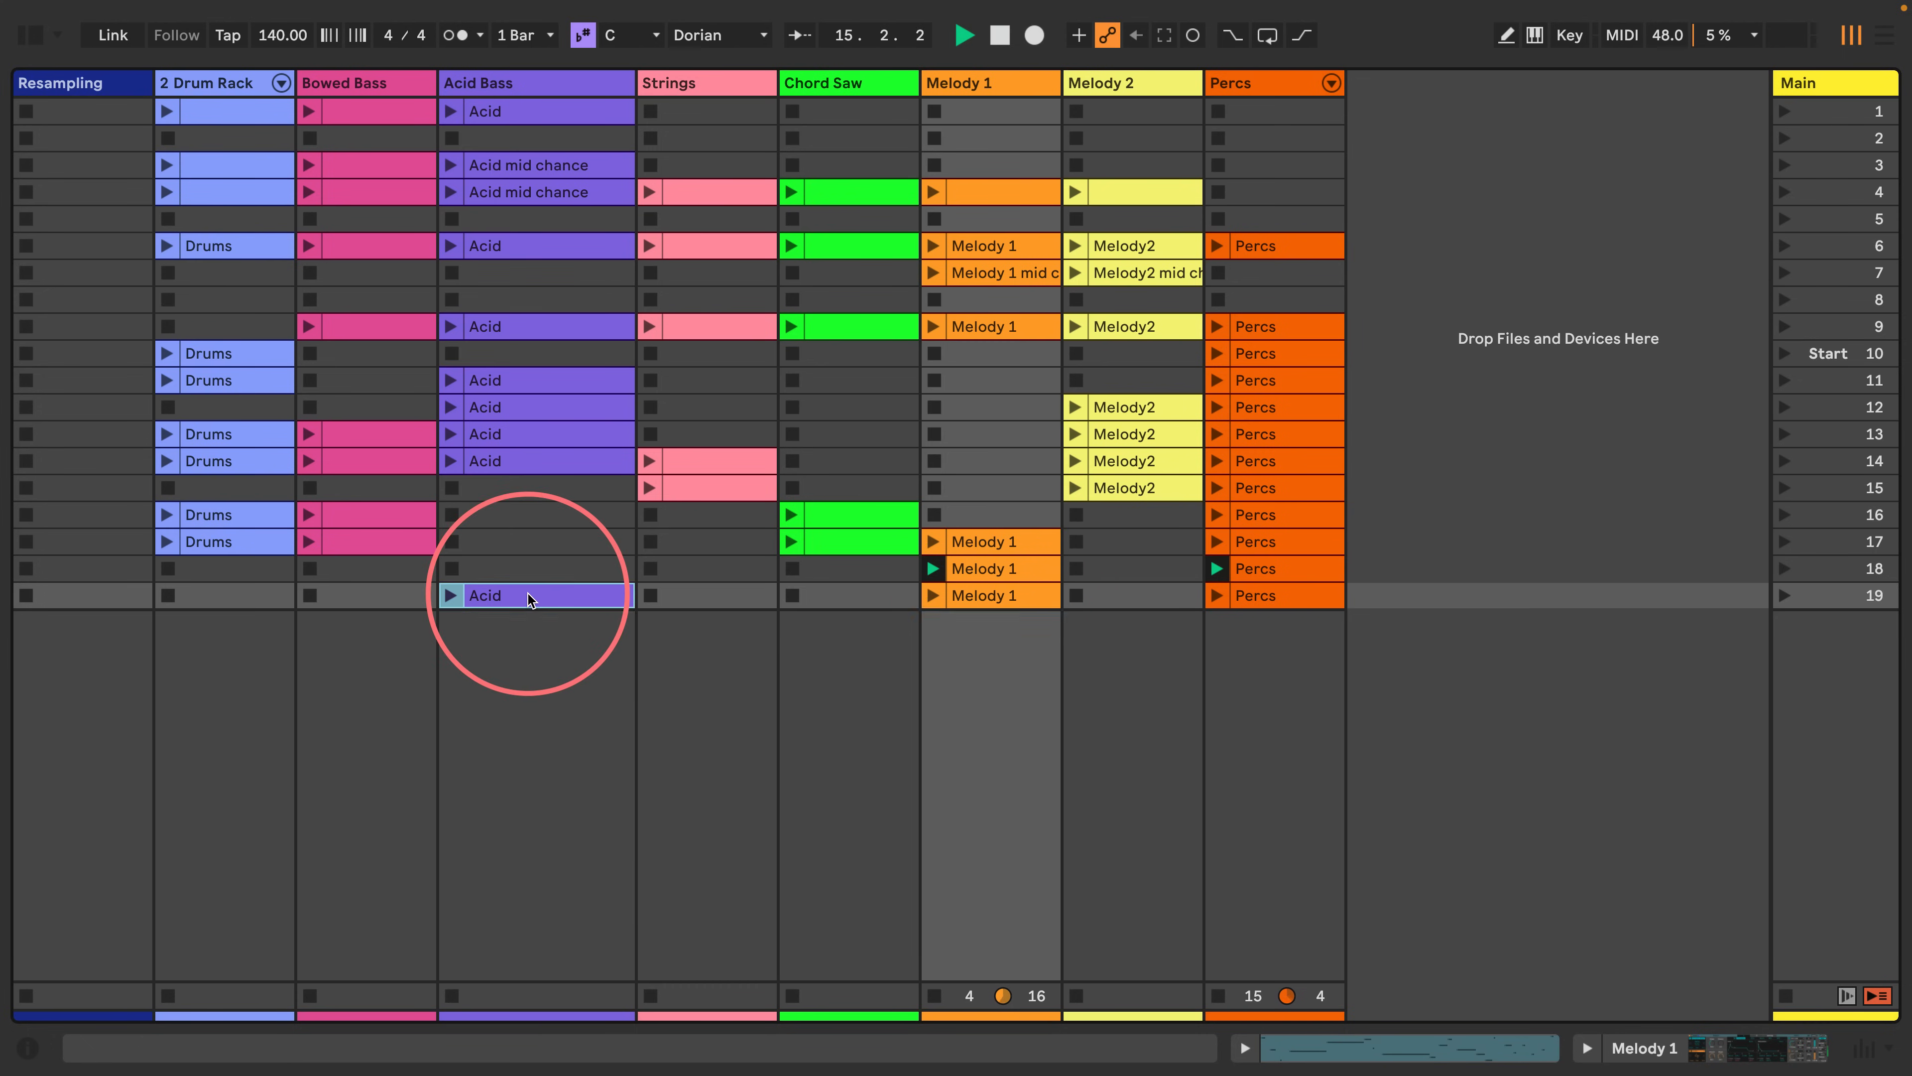
left_click(1769, 599)
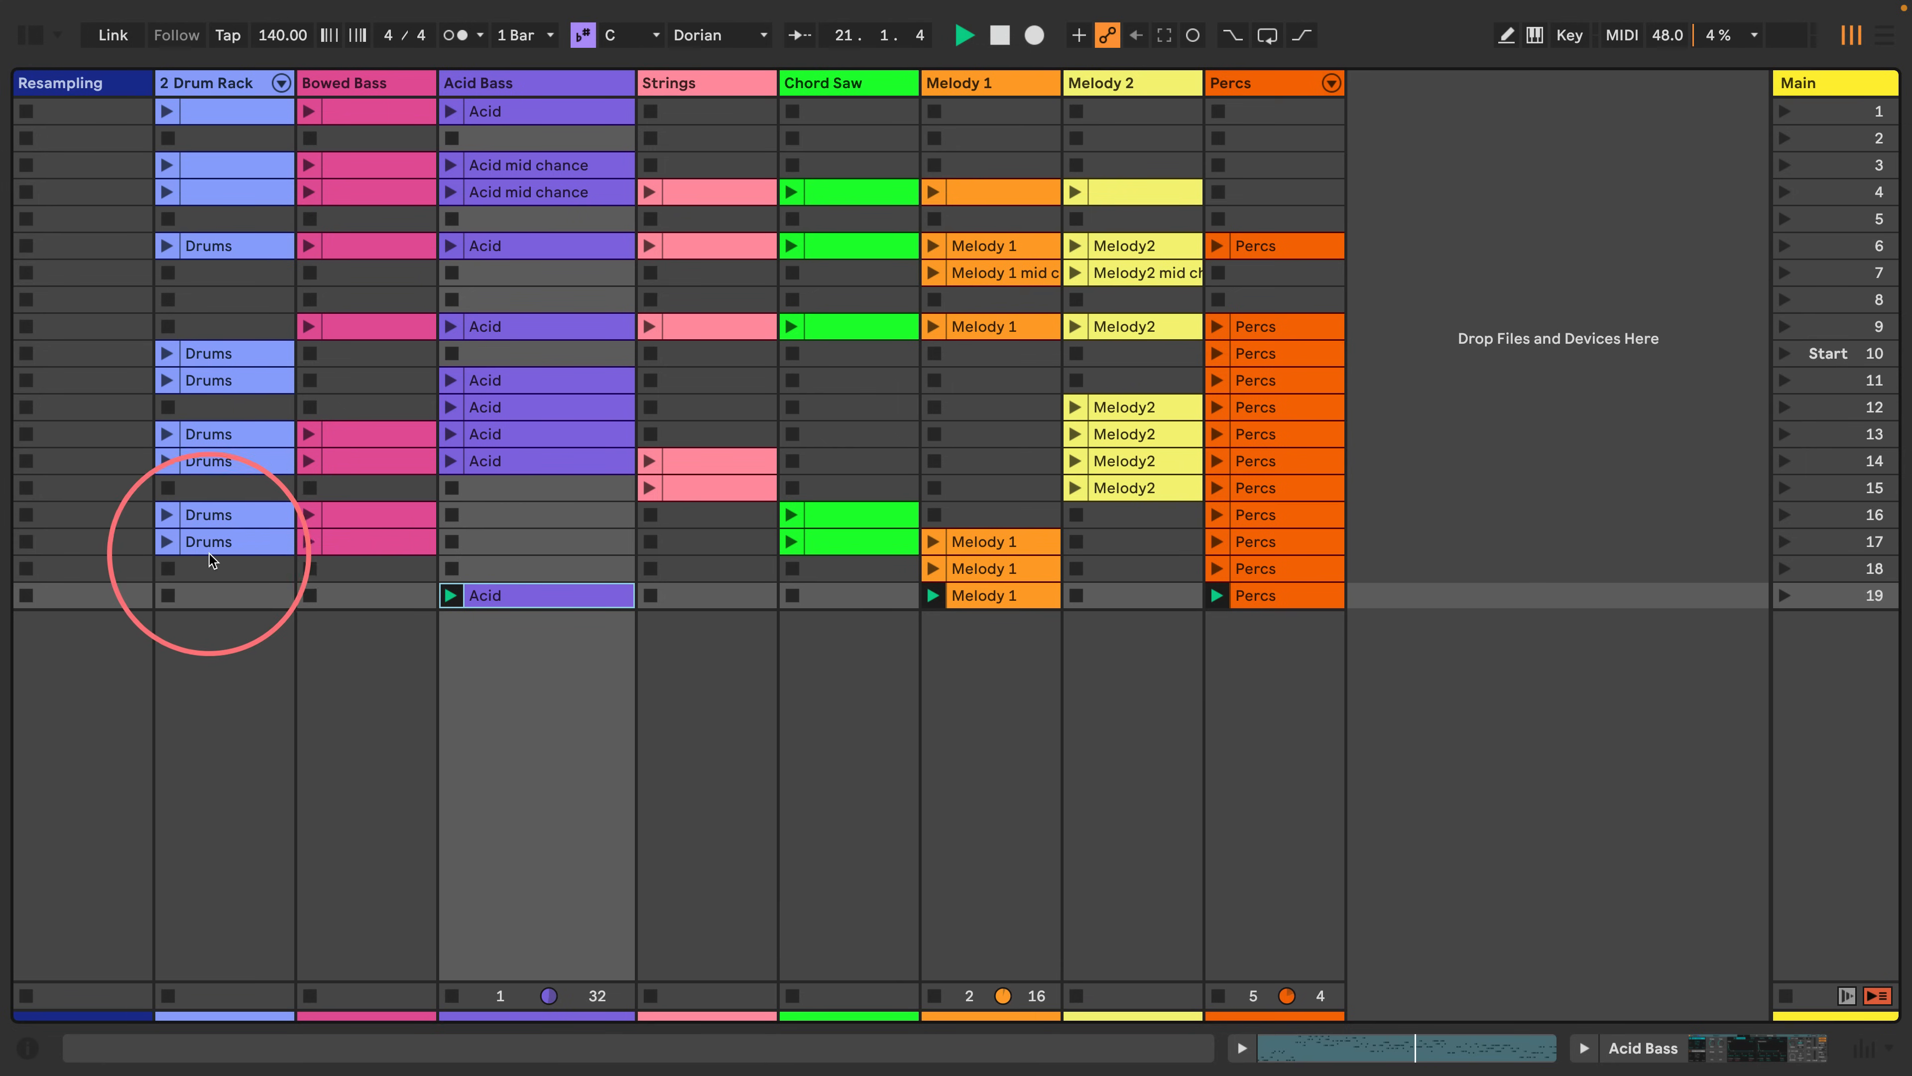
Duplicate scene 19 as scene 20 and add a copy of scene 17's Drums clip.
left_click(230, 542)
left_click(1830, 597)
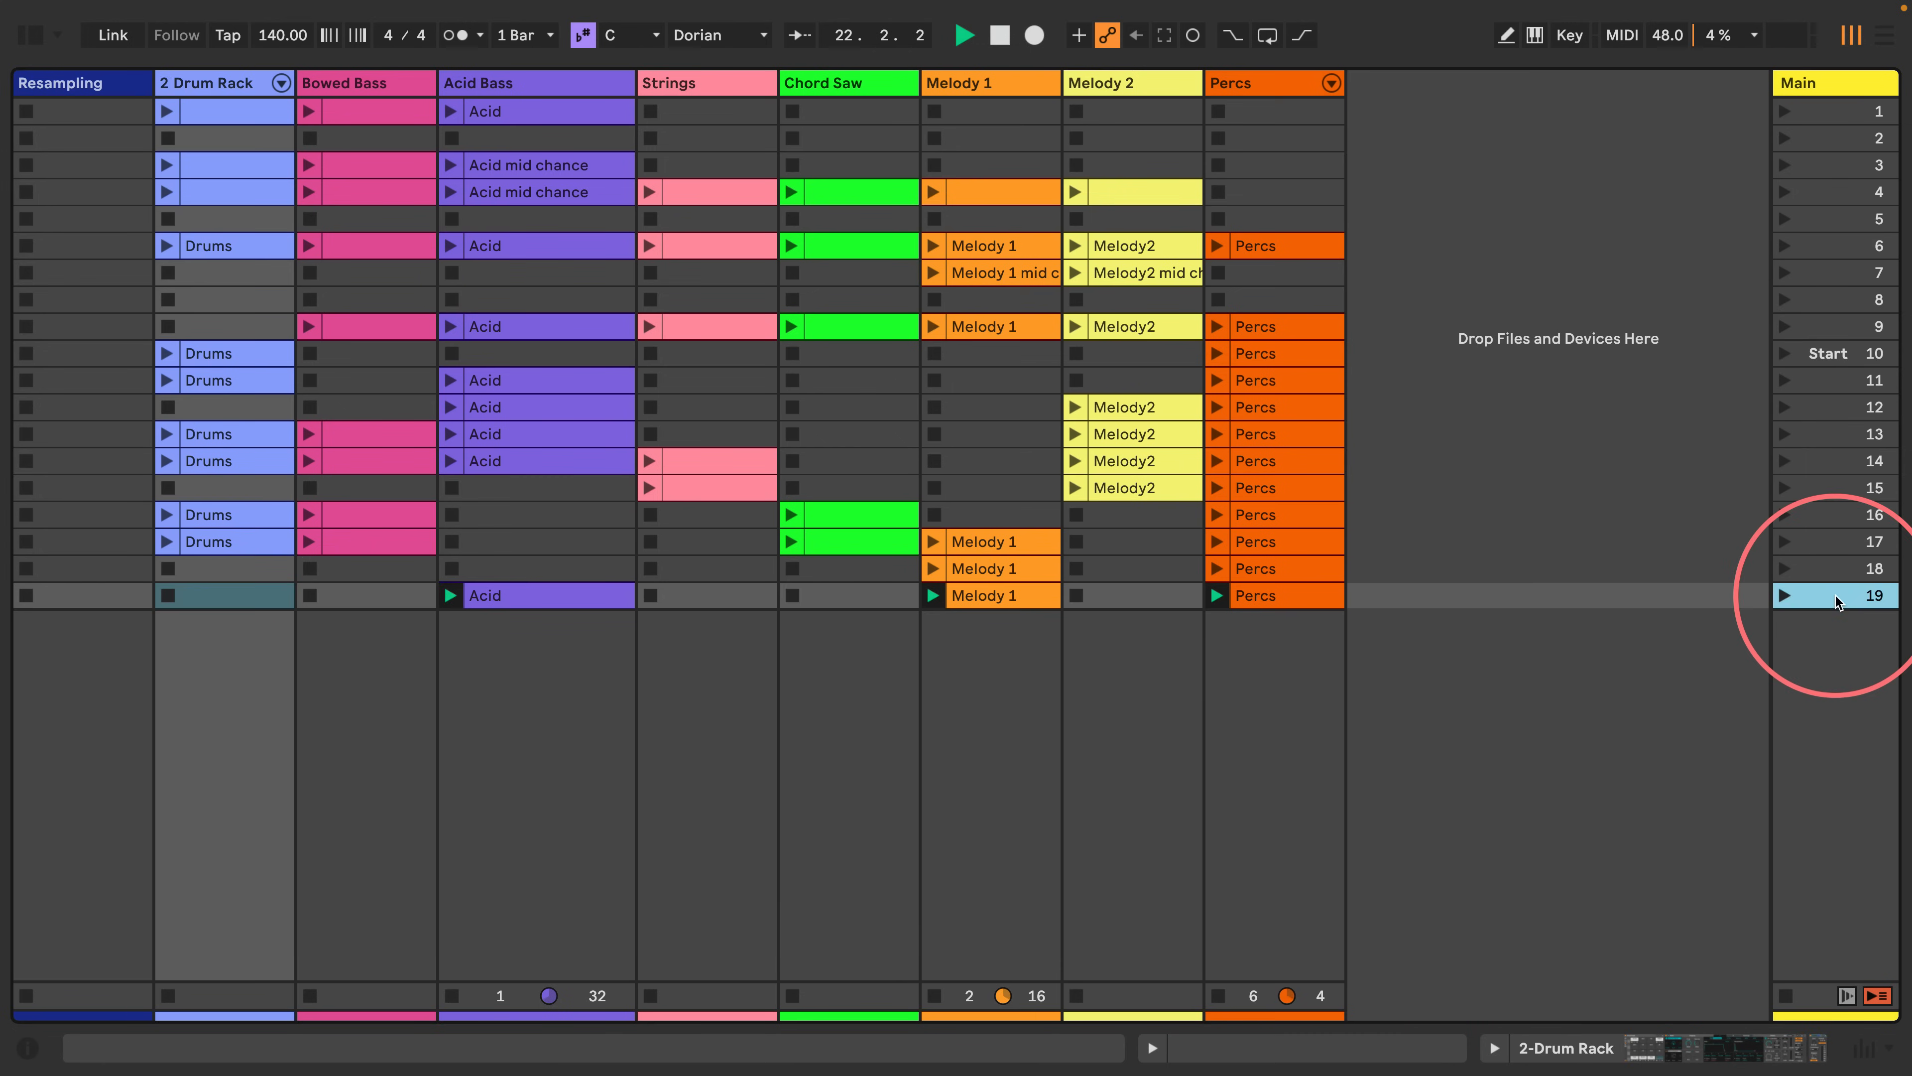
key("ctrl+d")
left_click_drag(211, 546, 211, 622)
Copy scene 15's Strings clip into a new scene 21 below the last scene, and launch scene 20.
left_click(365, 542)
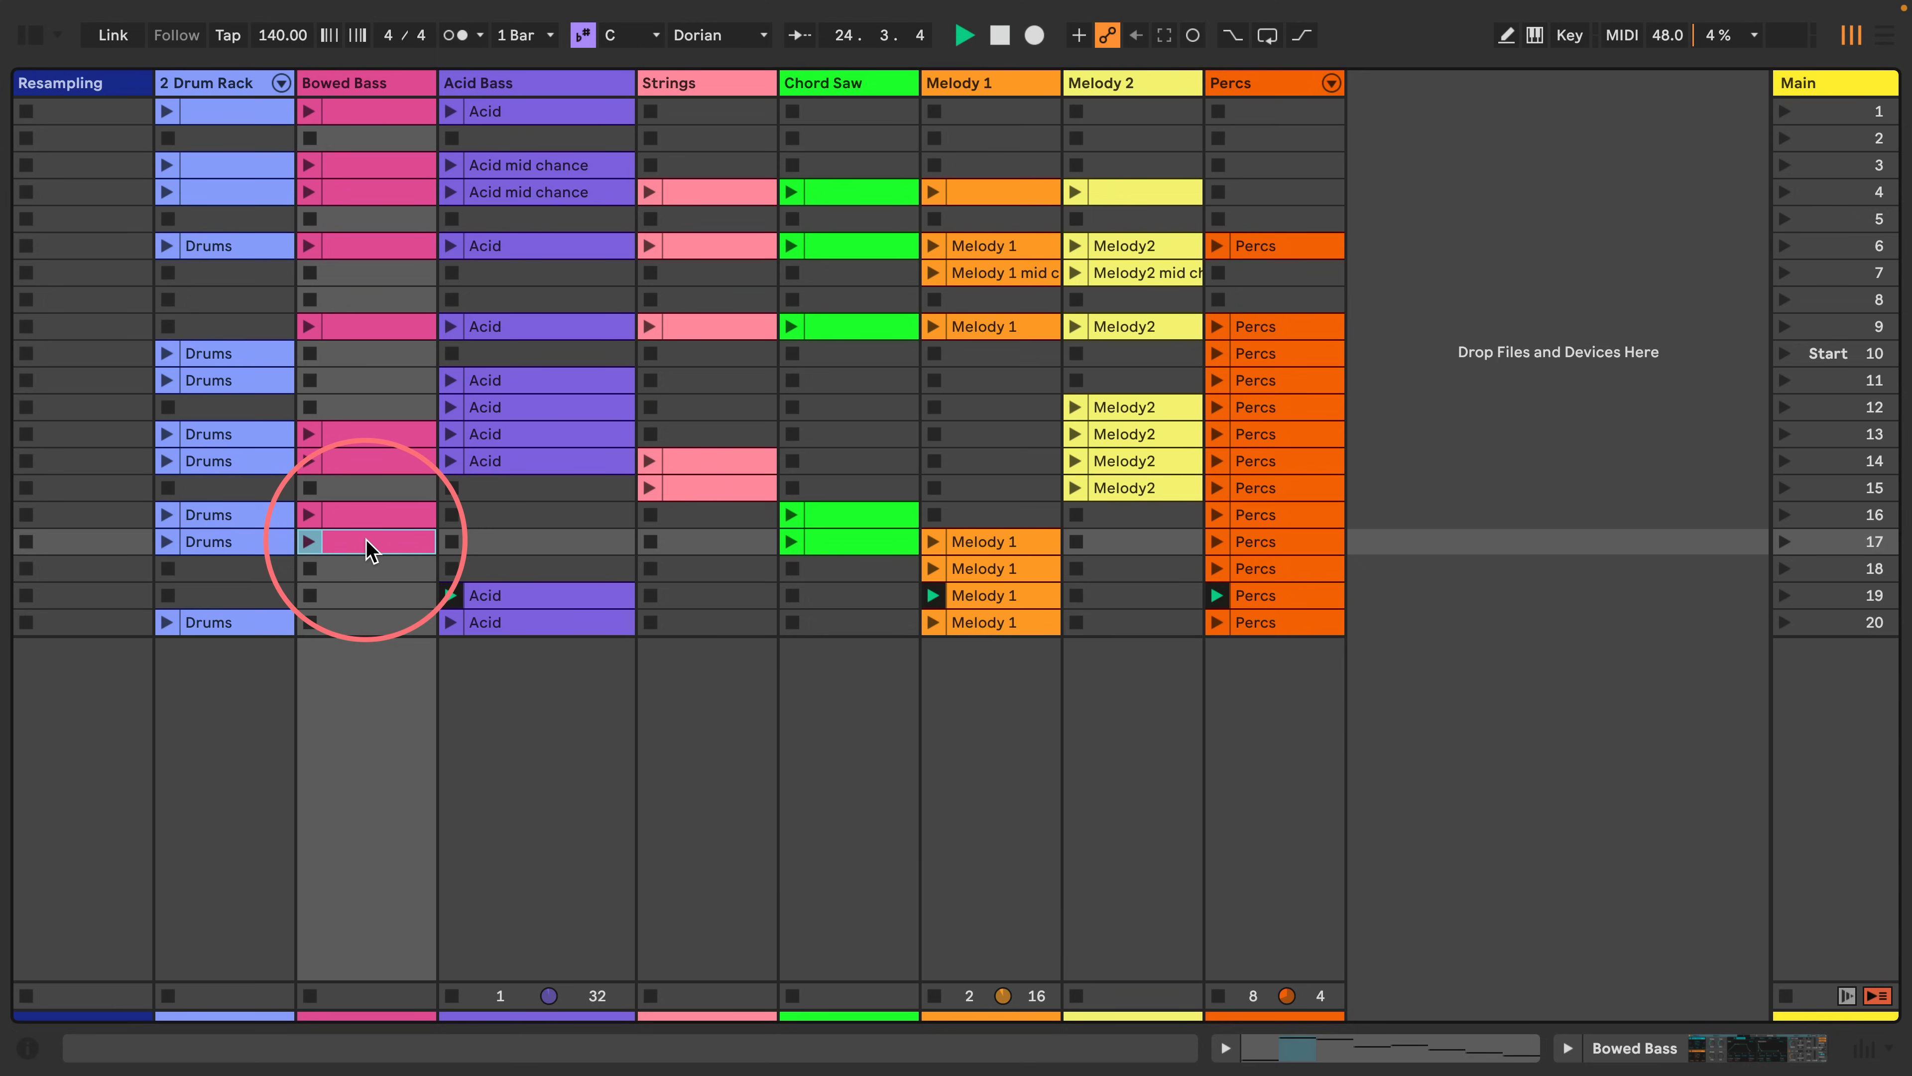
left_click(711, 489)
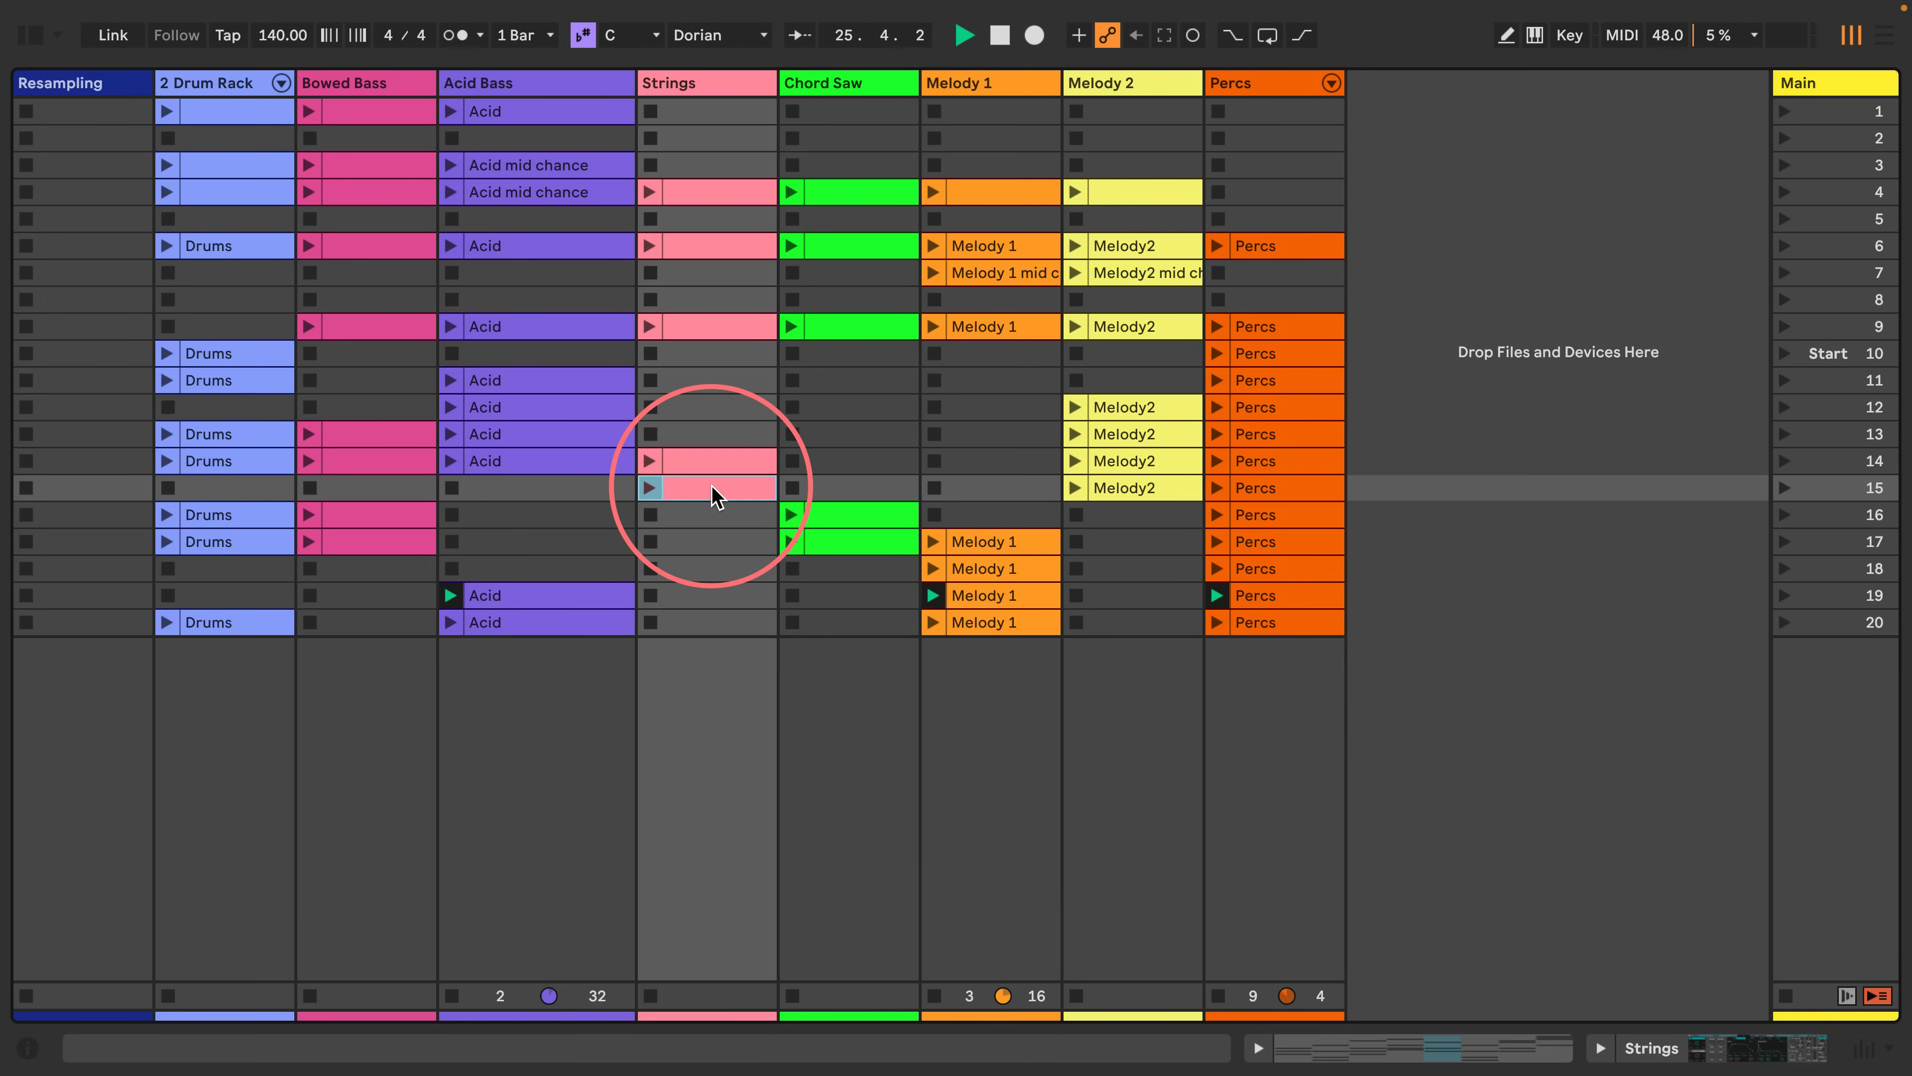
left_click_drag(711, 497, 704, 663)
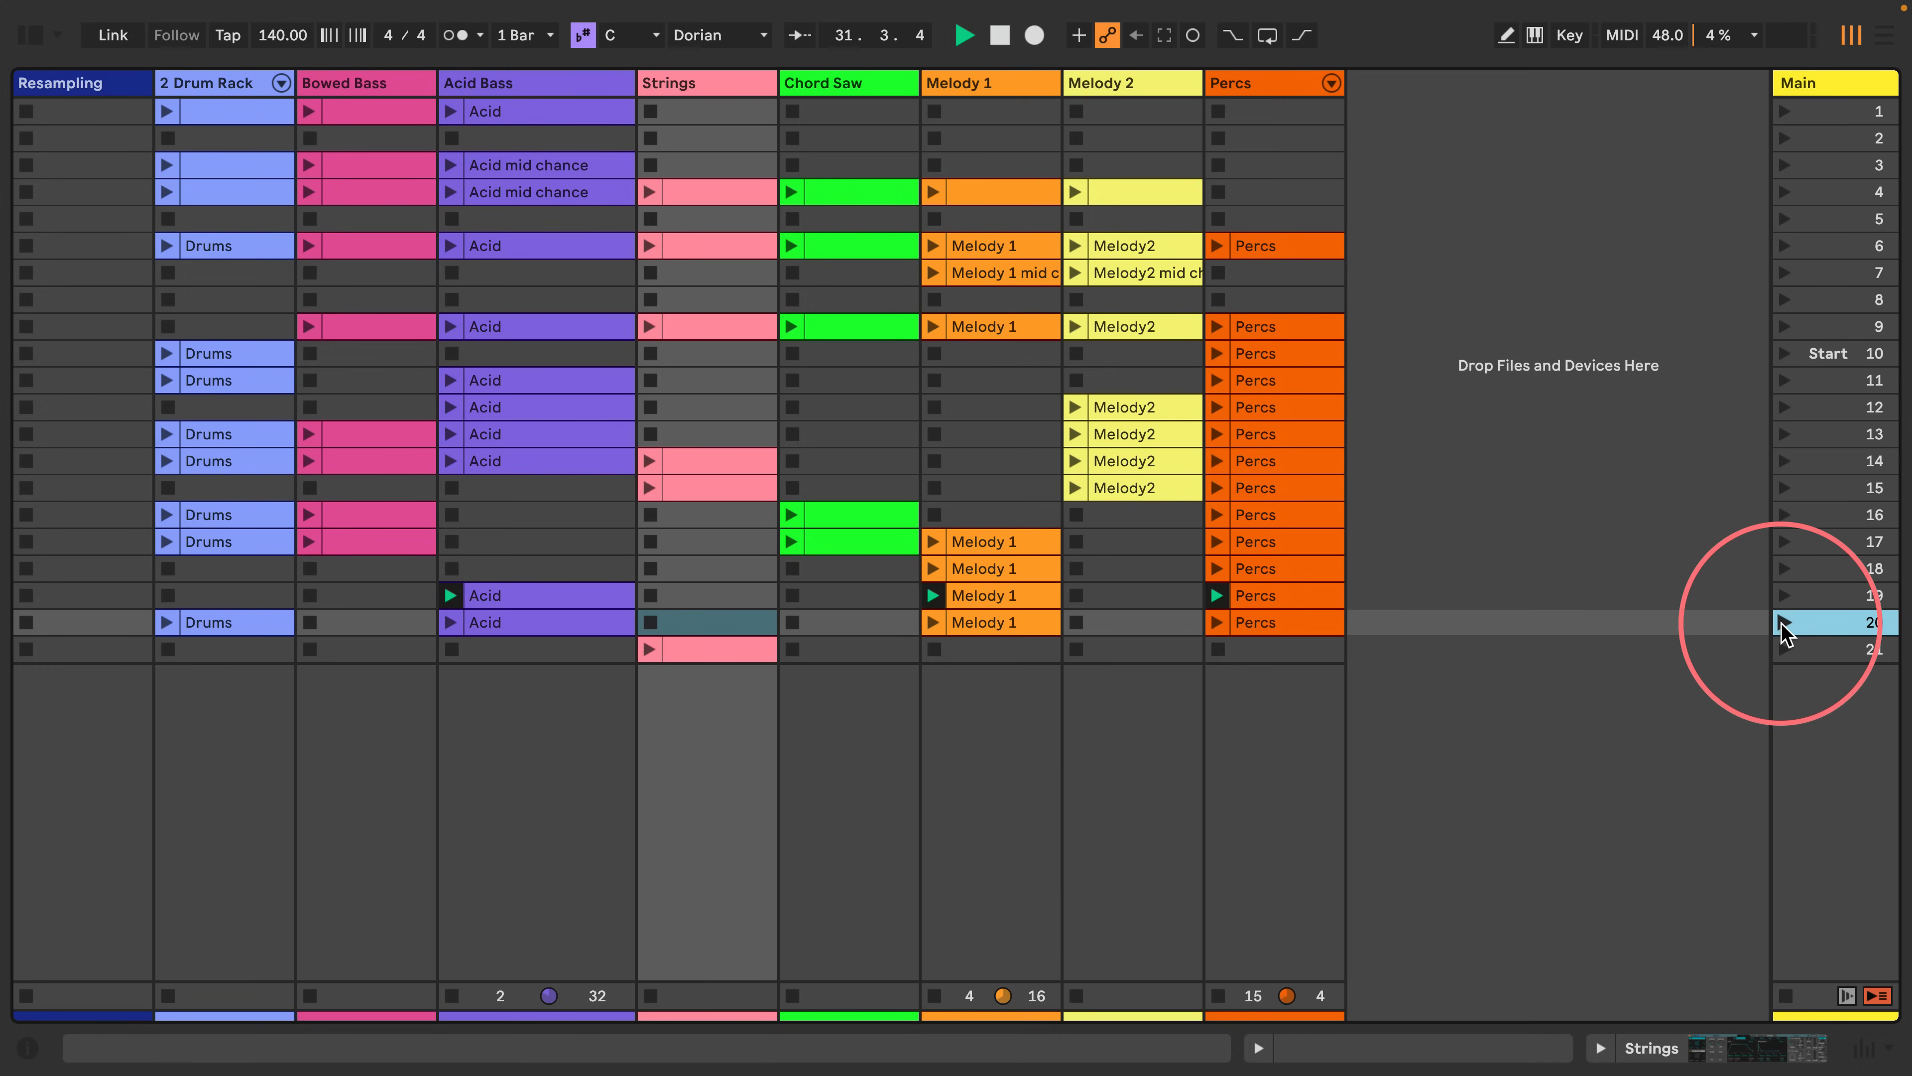
left_click(1783, 624)
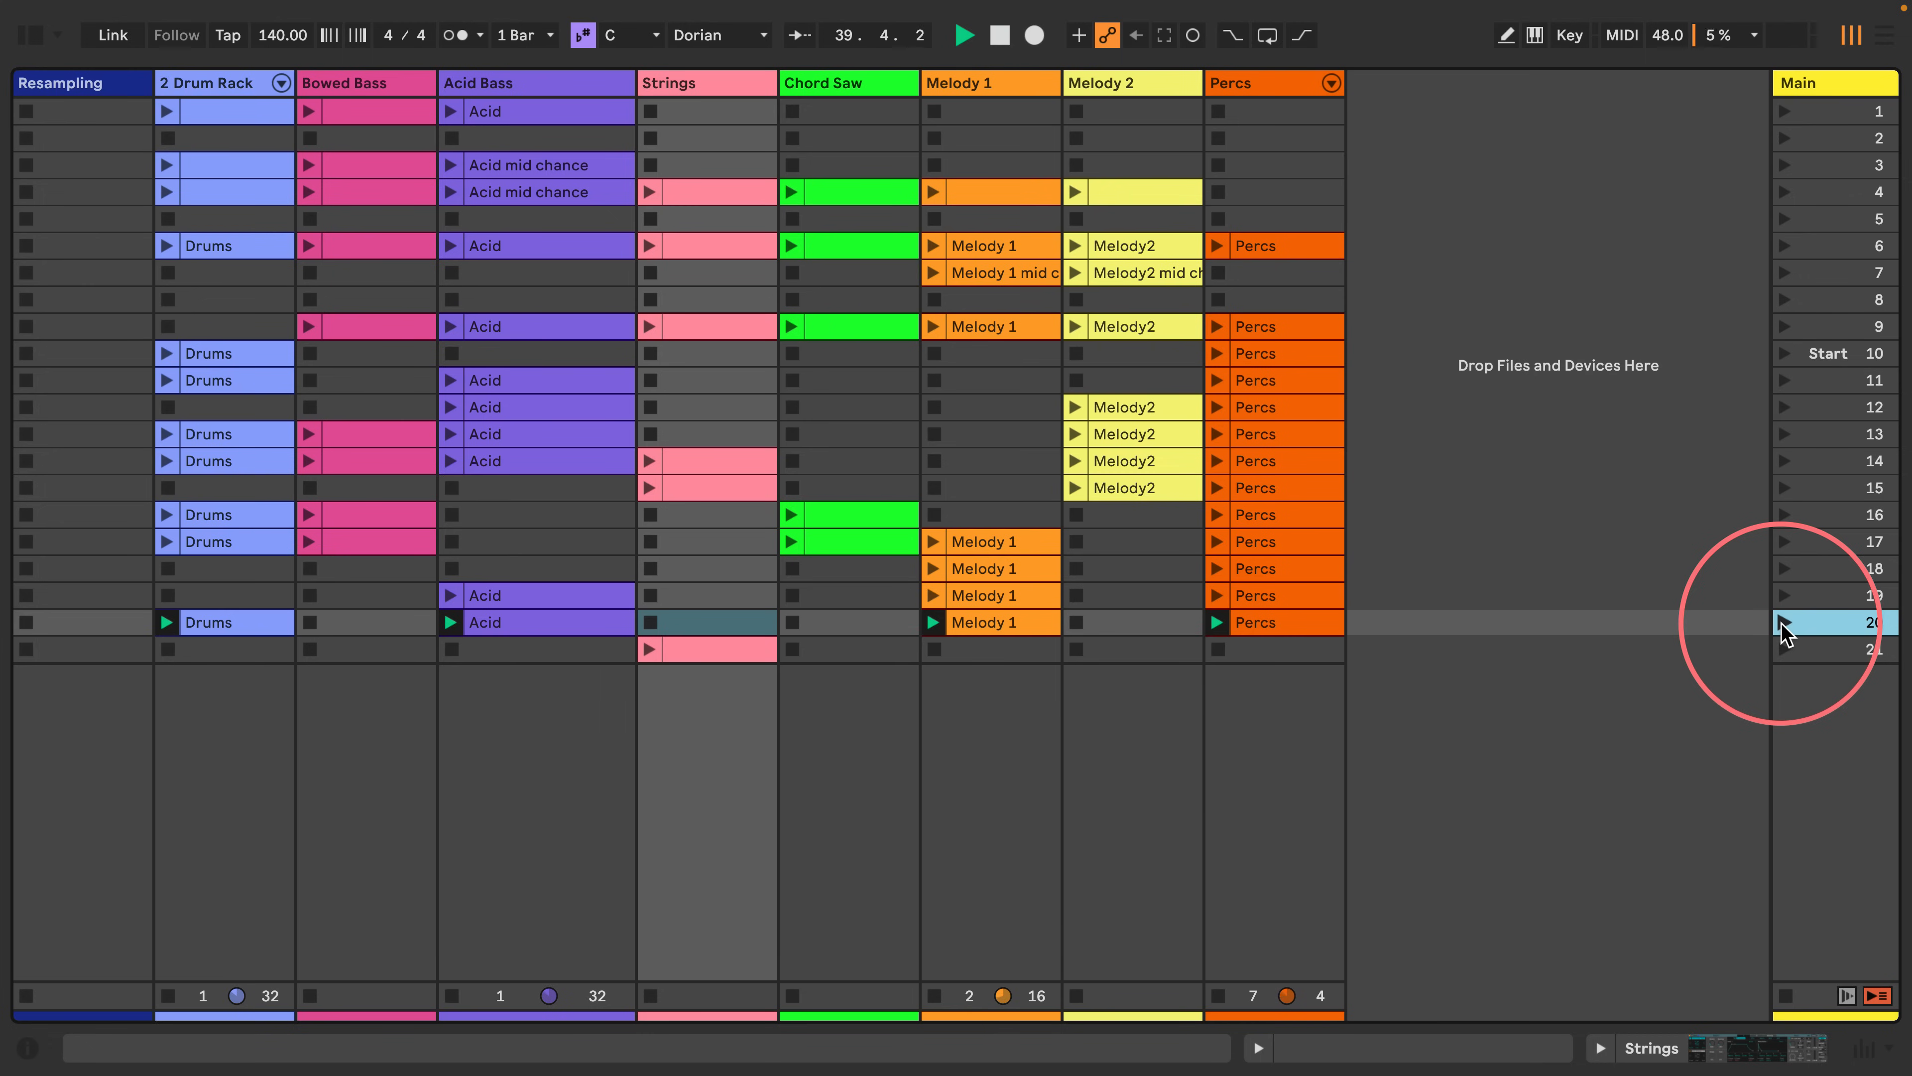
Launch scene 21 to audition its Strings clip on its own and stop playback.
left_click(1784, 649)
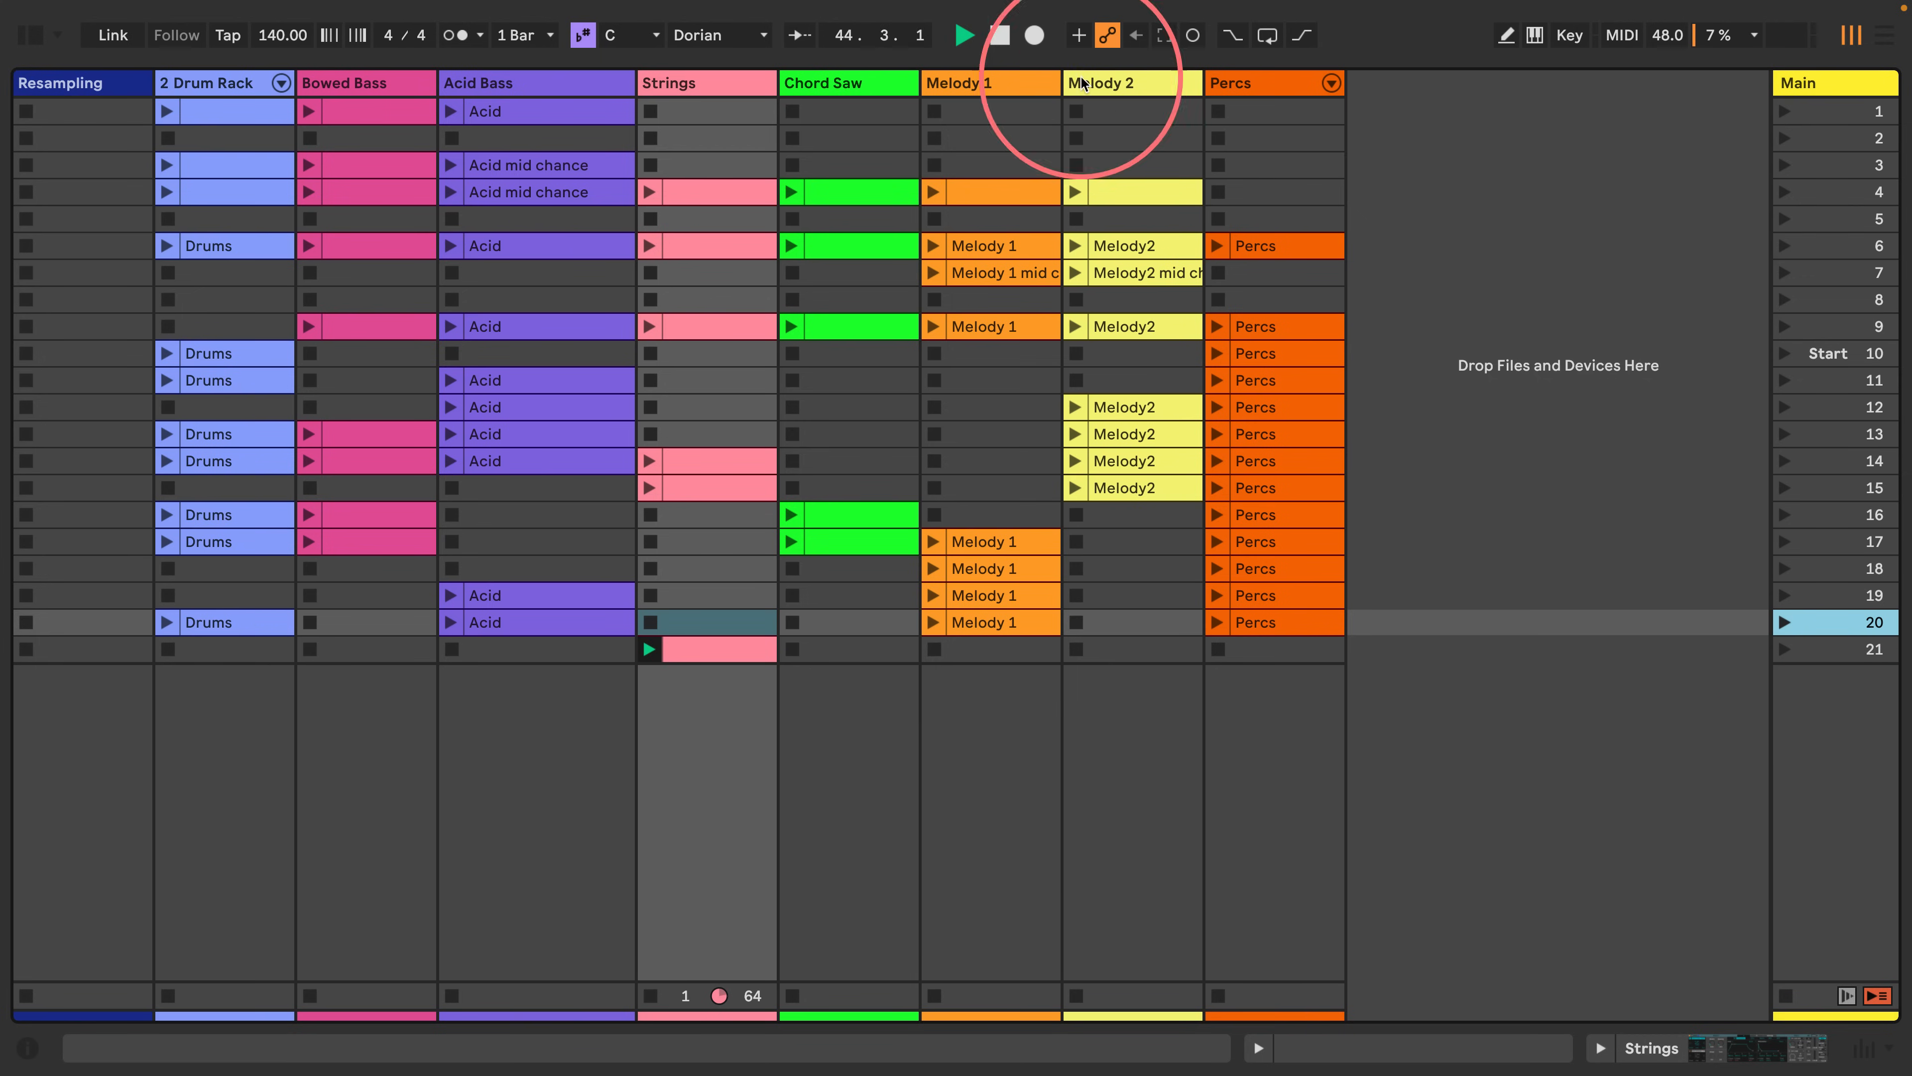
left_click(999, 34)
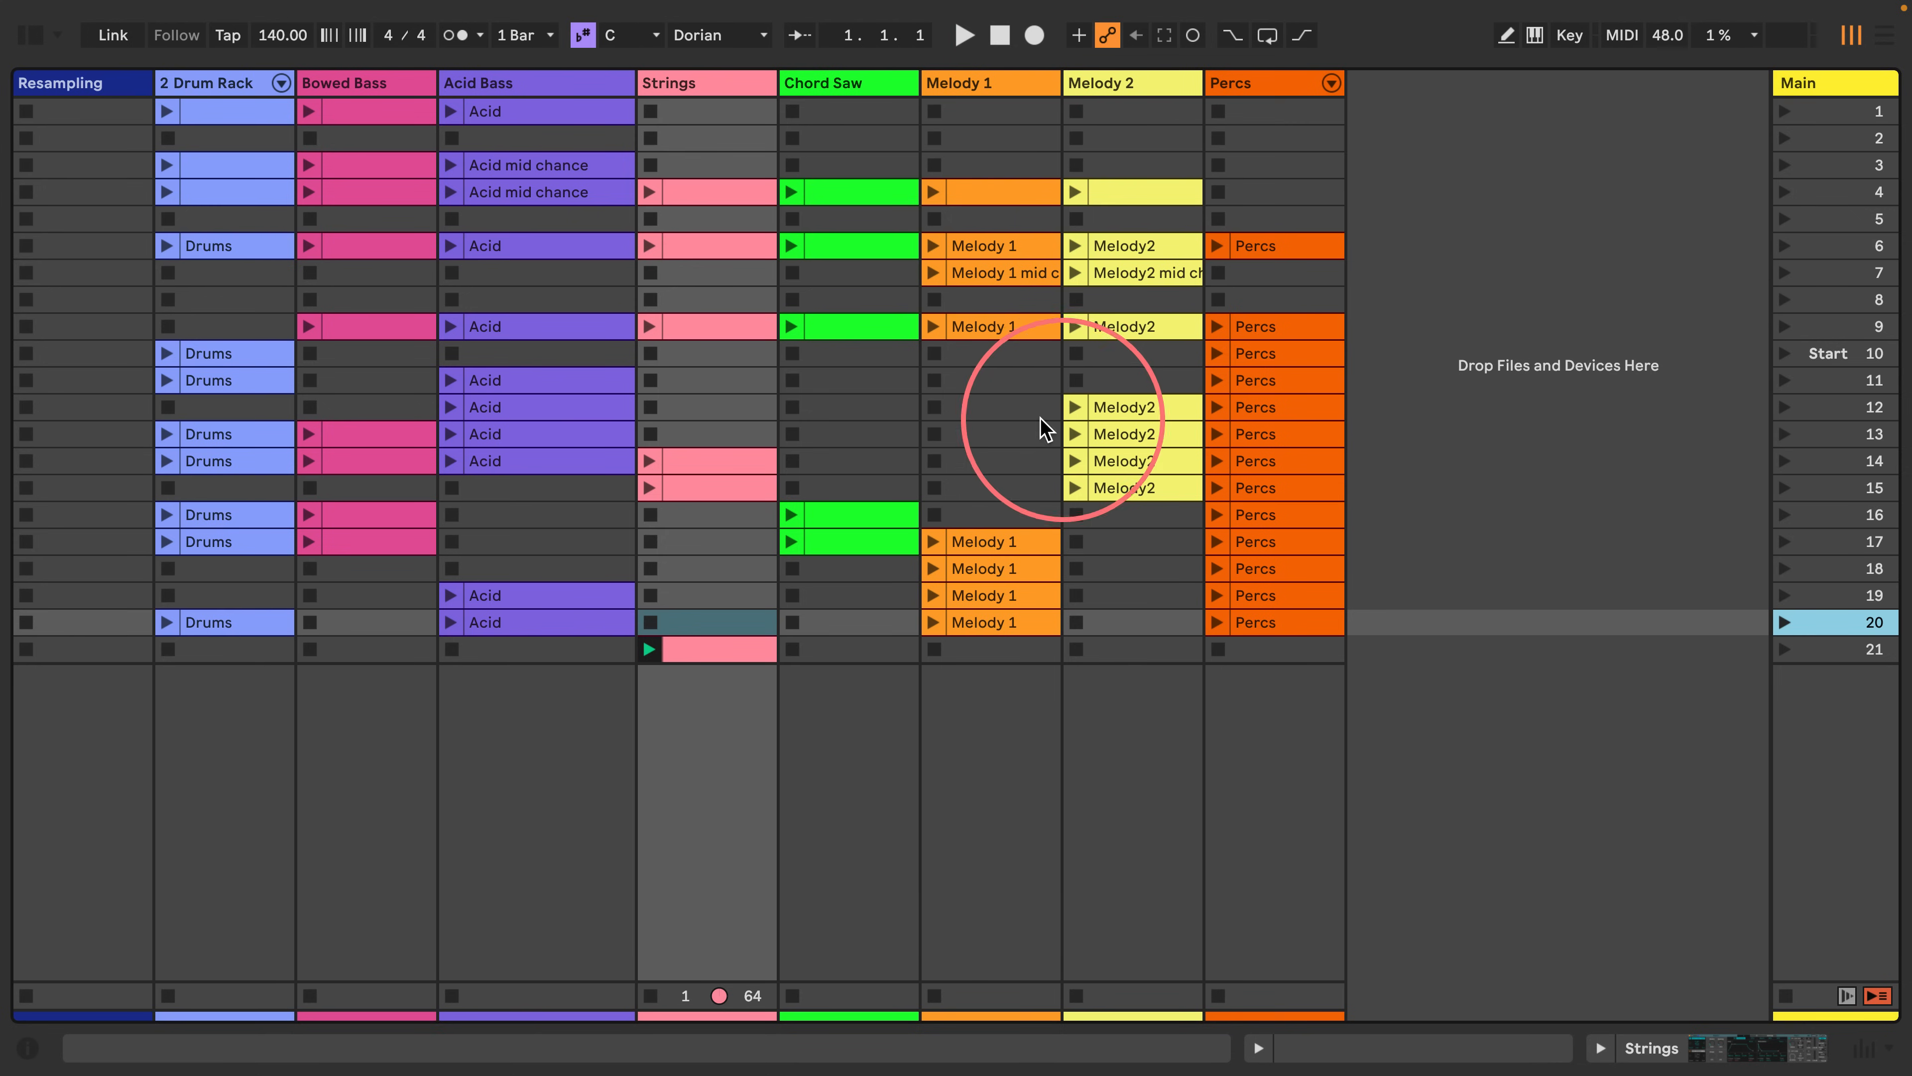
Move scene 9's clips from Bowed Bass through Percs up into scene 8, leaving an empty row above the Start scene.
left_click(1832, 330)
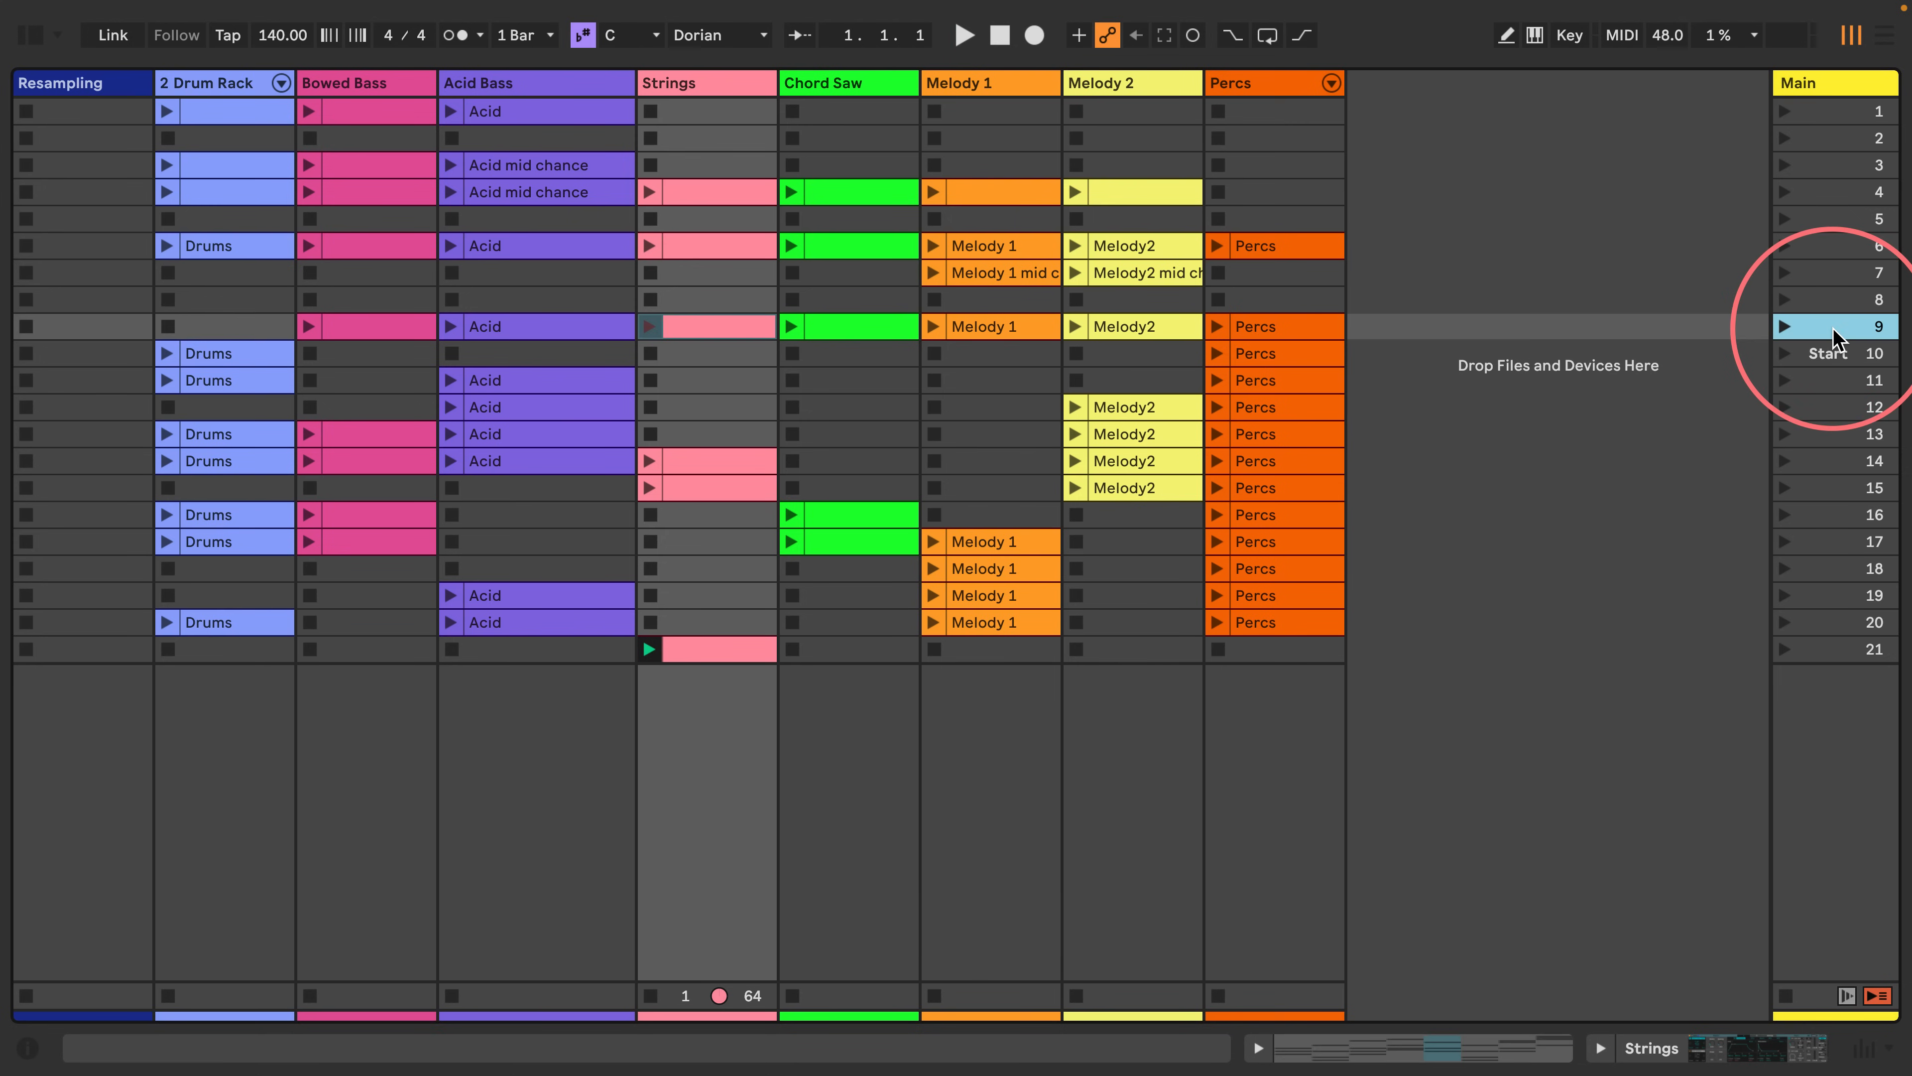
left_click(1830, 353)
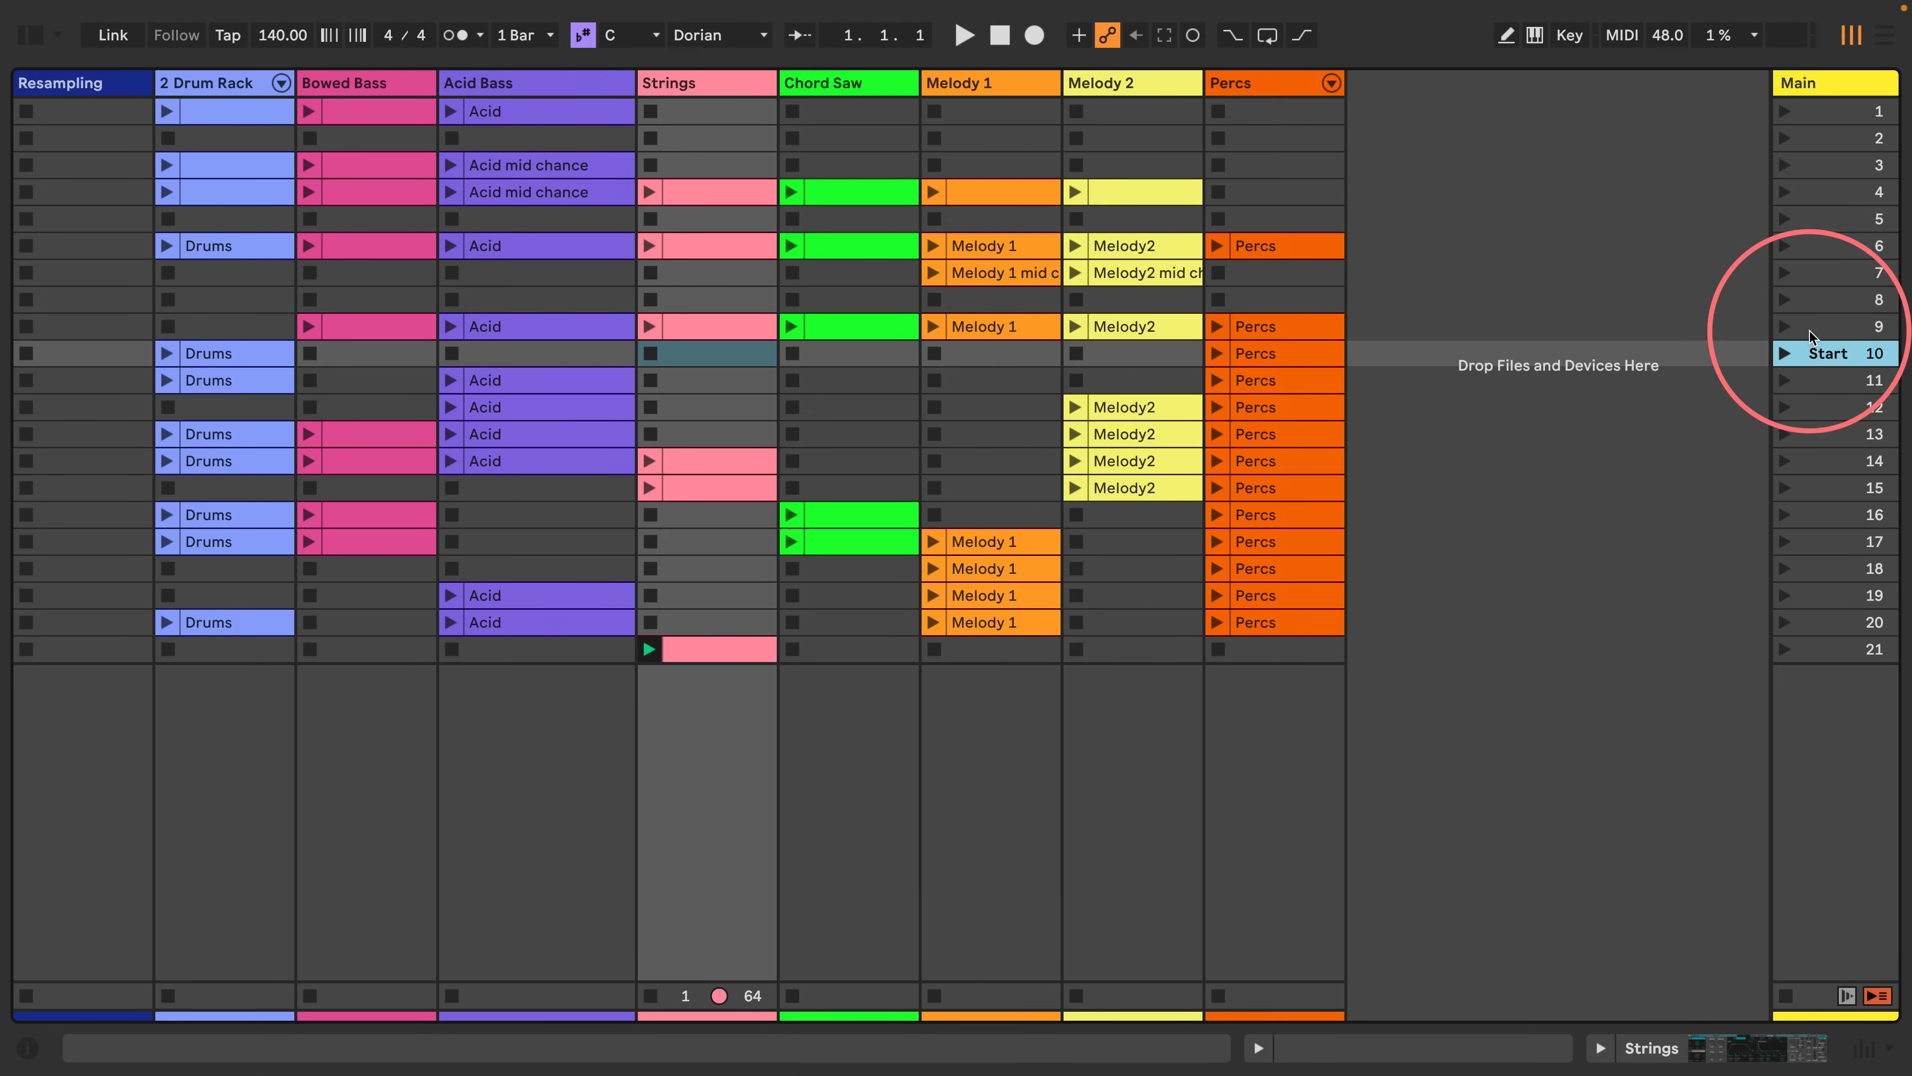
left_click(1813, 329)
left_click(1293, 328)
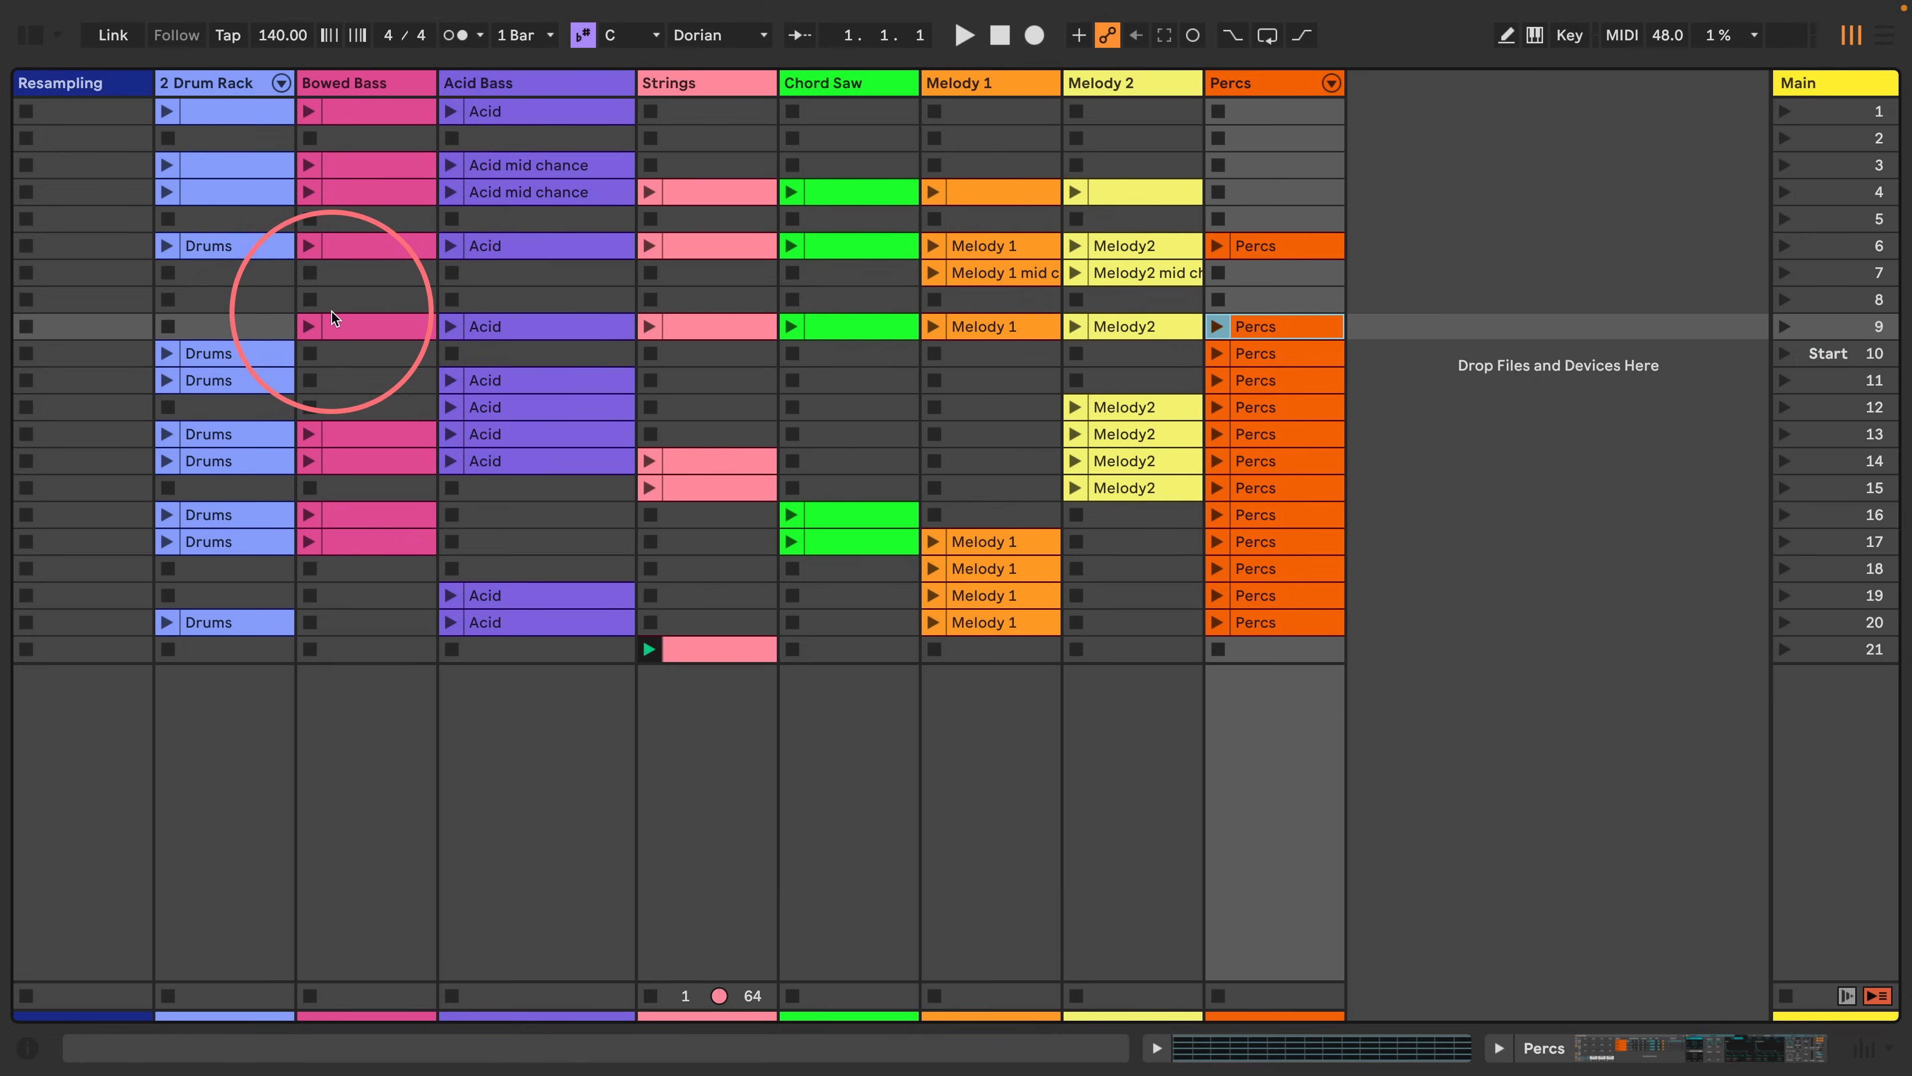
left_click(338, 325, "shift")
left_click_drag(338, 325, 330, 301)
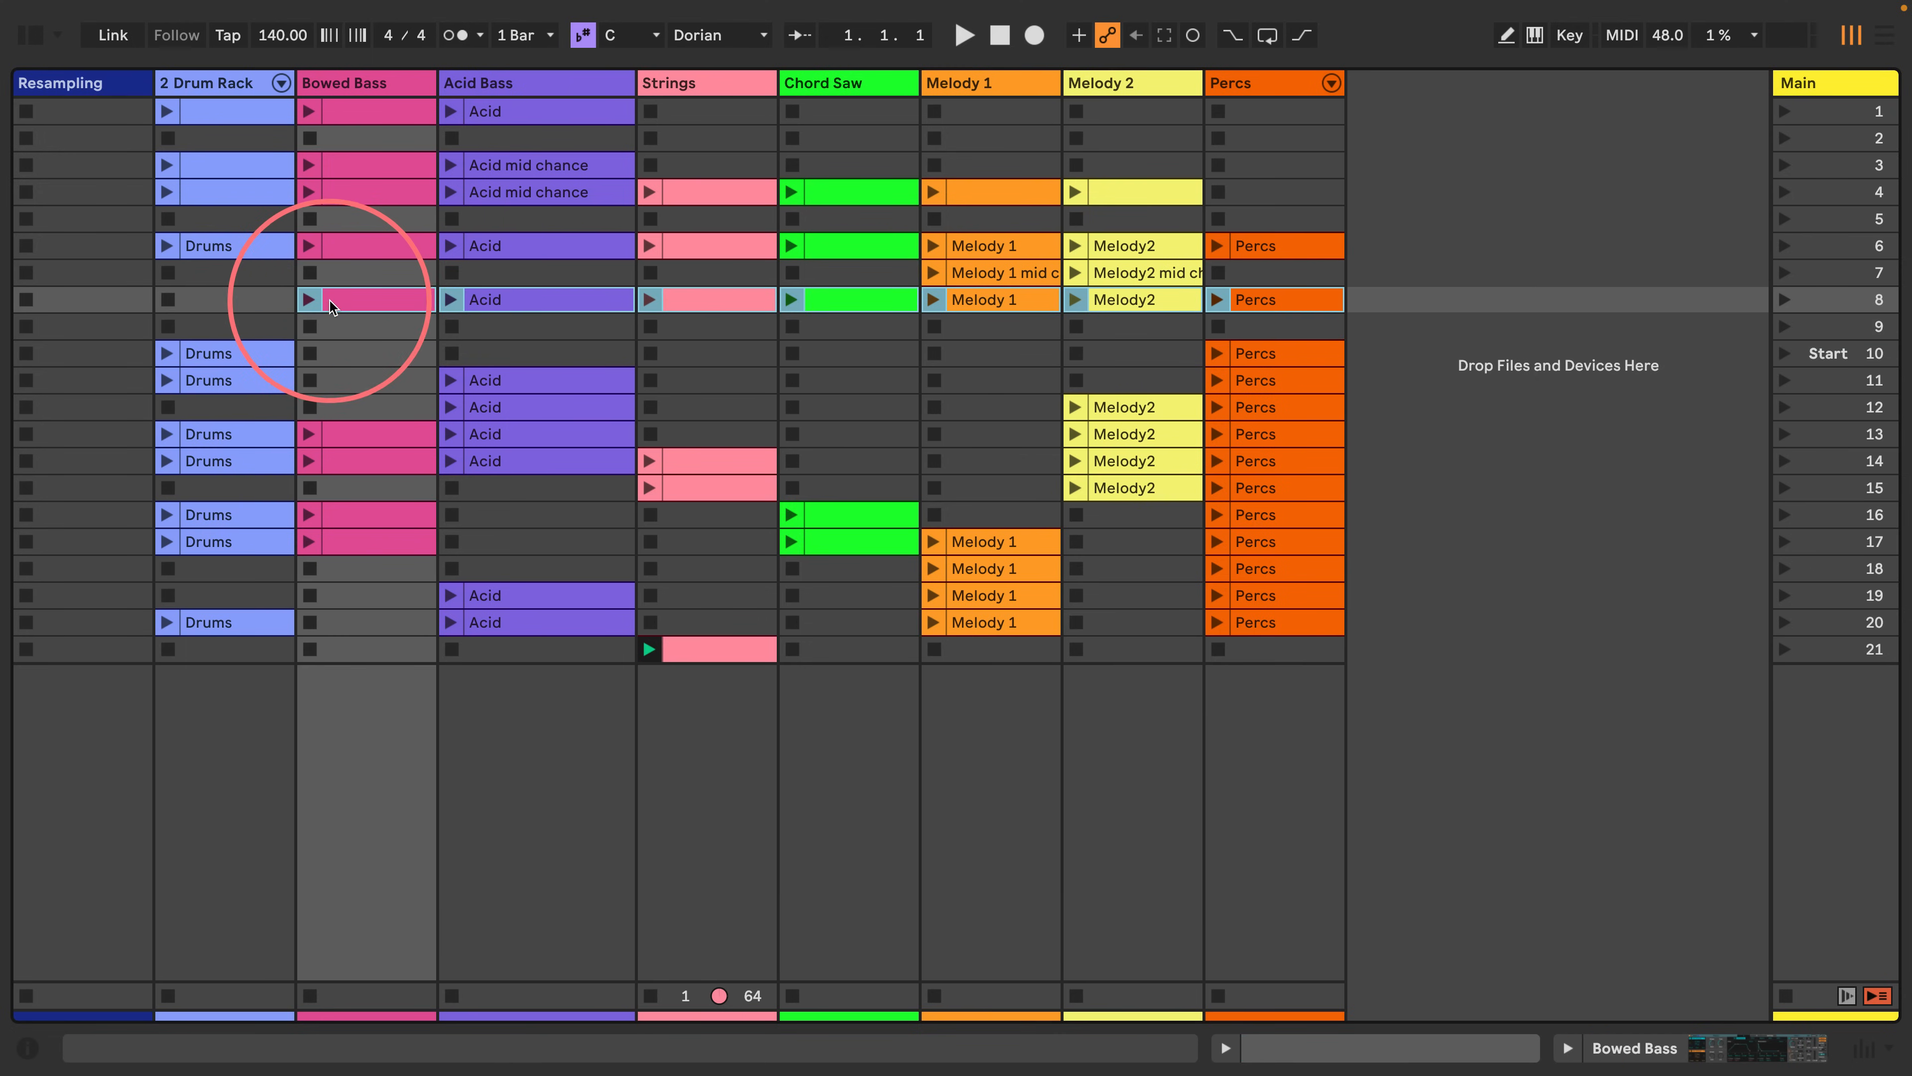
Color the Start scene (scene 10) green.
left_click(1810, 355)
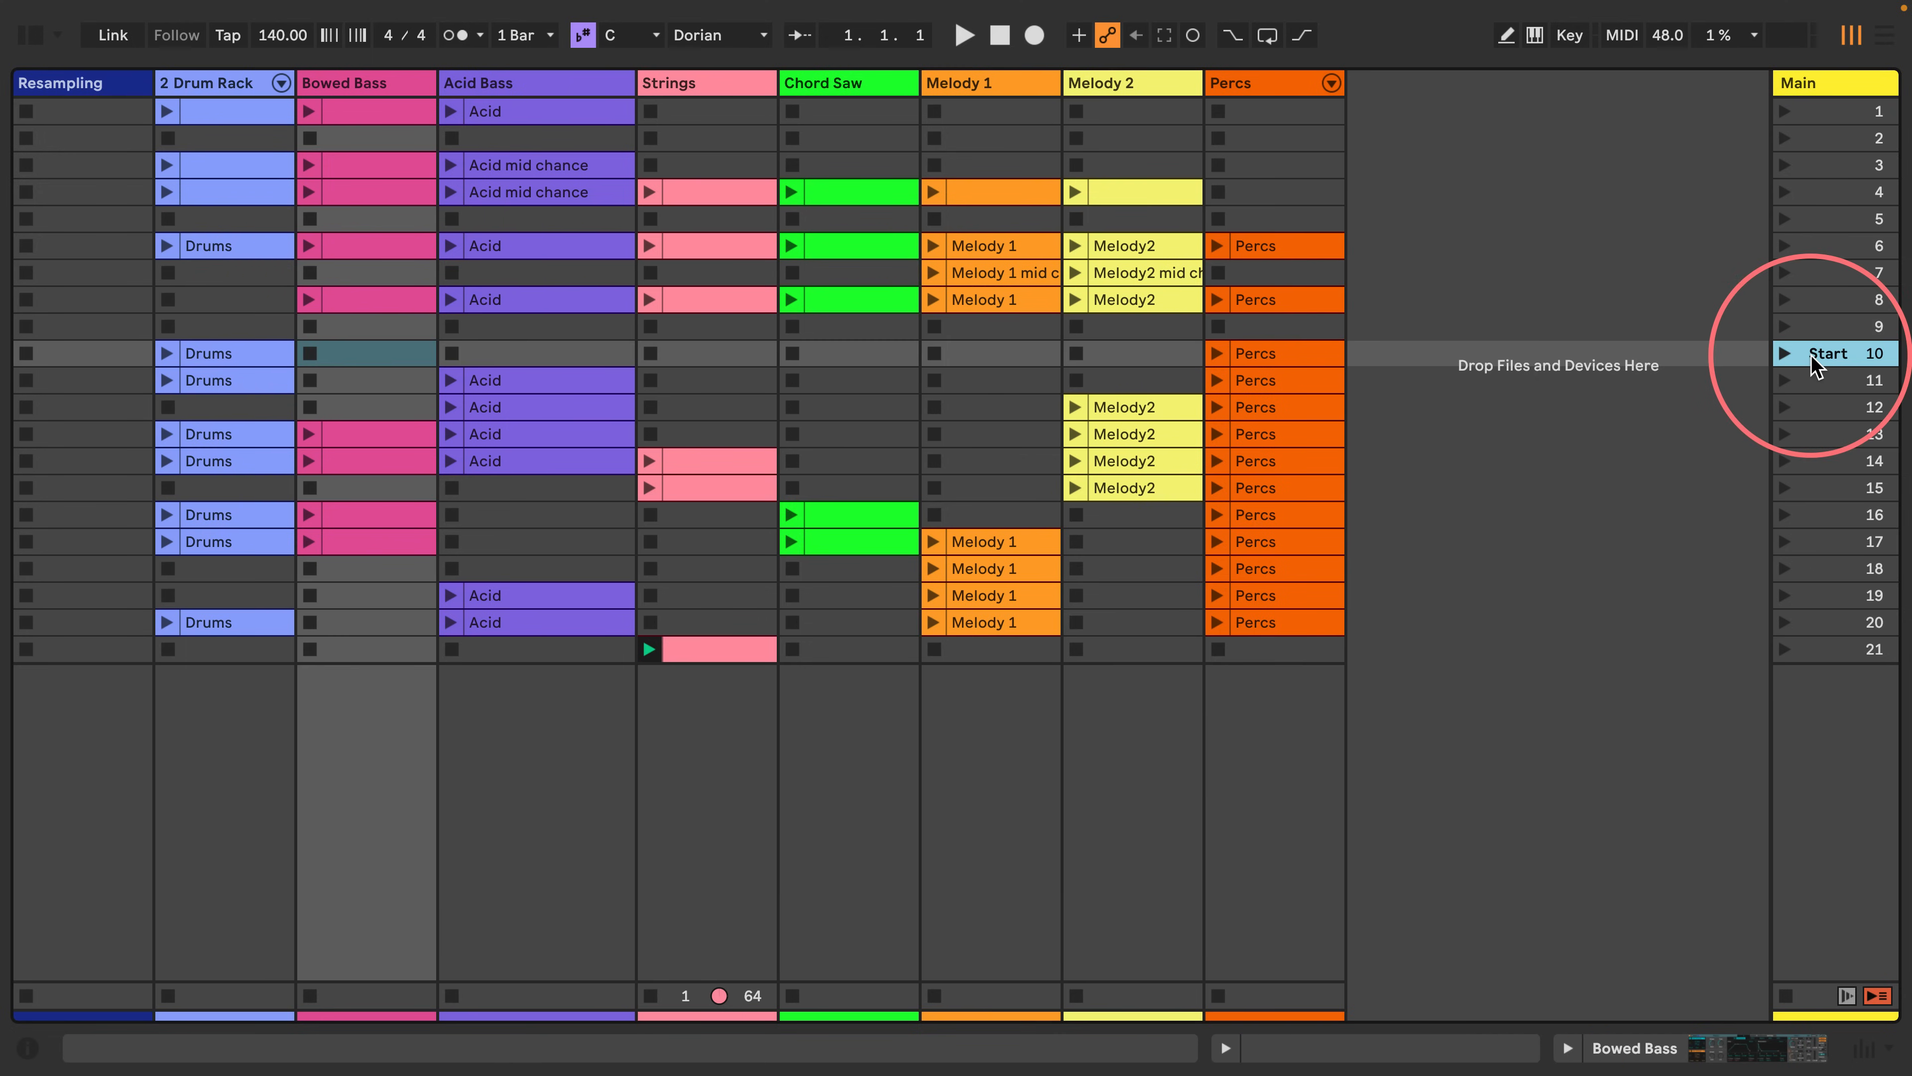
right_click(1812, 365)
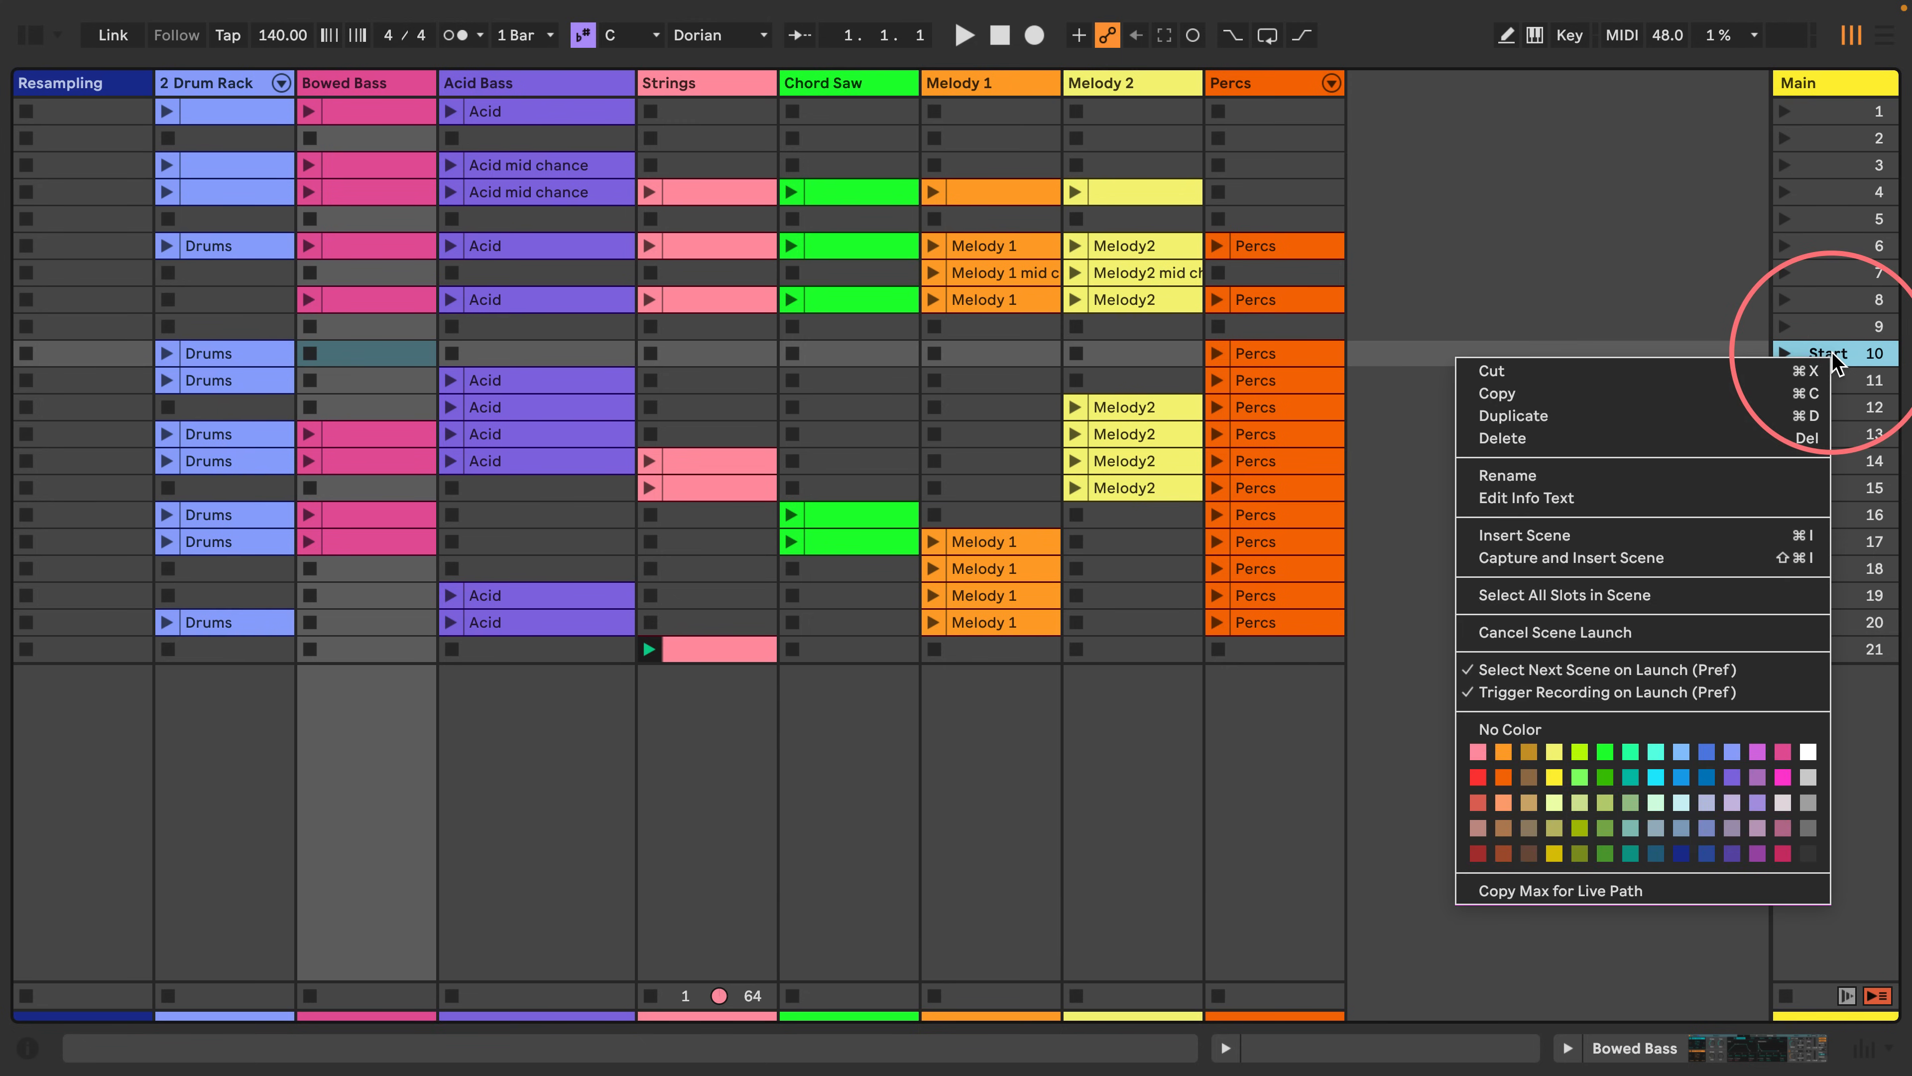
left_click(1602, 777)
left_click(1812, 366)
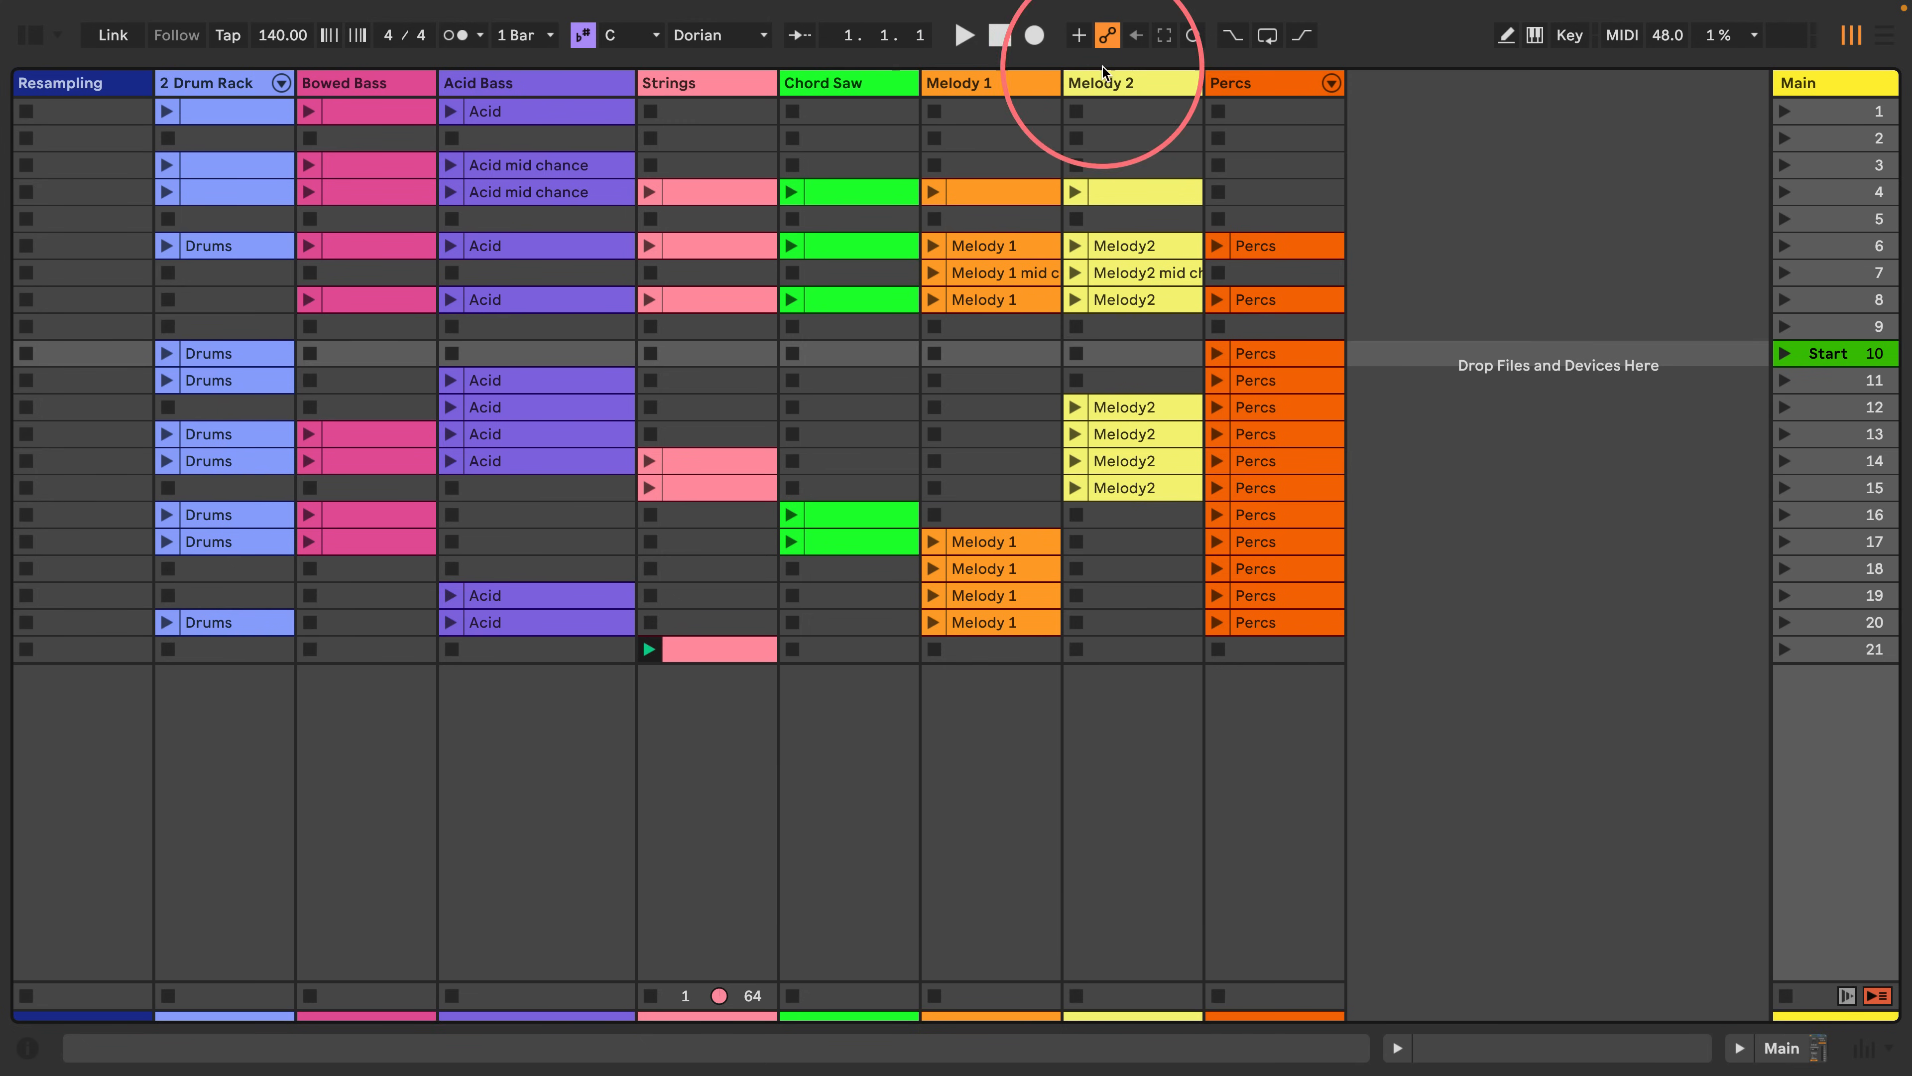
Check the empty Arrangement View, return to Session View and arm Arrangement recording.
left_click(1882, 36)
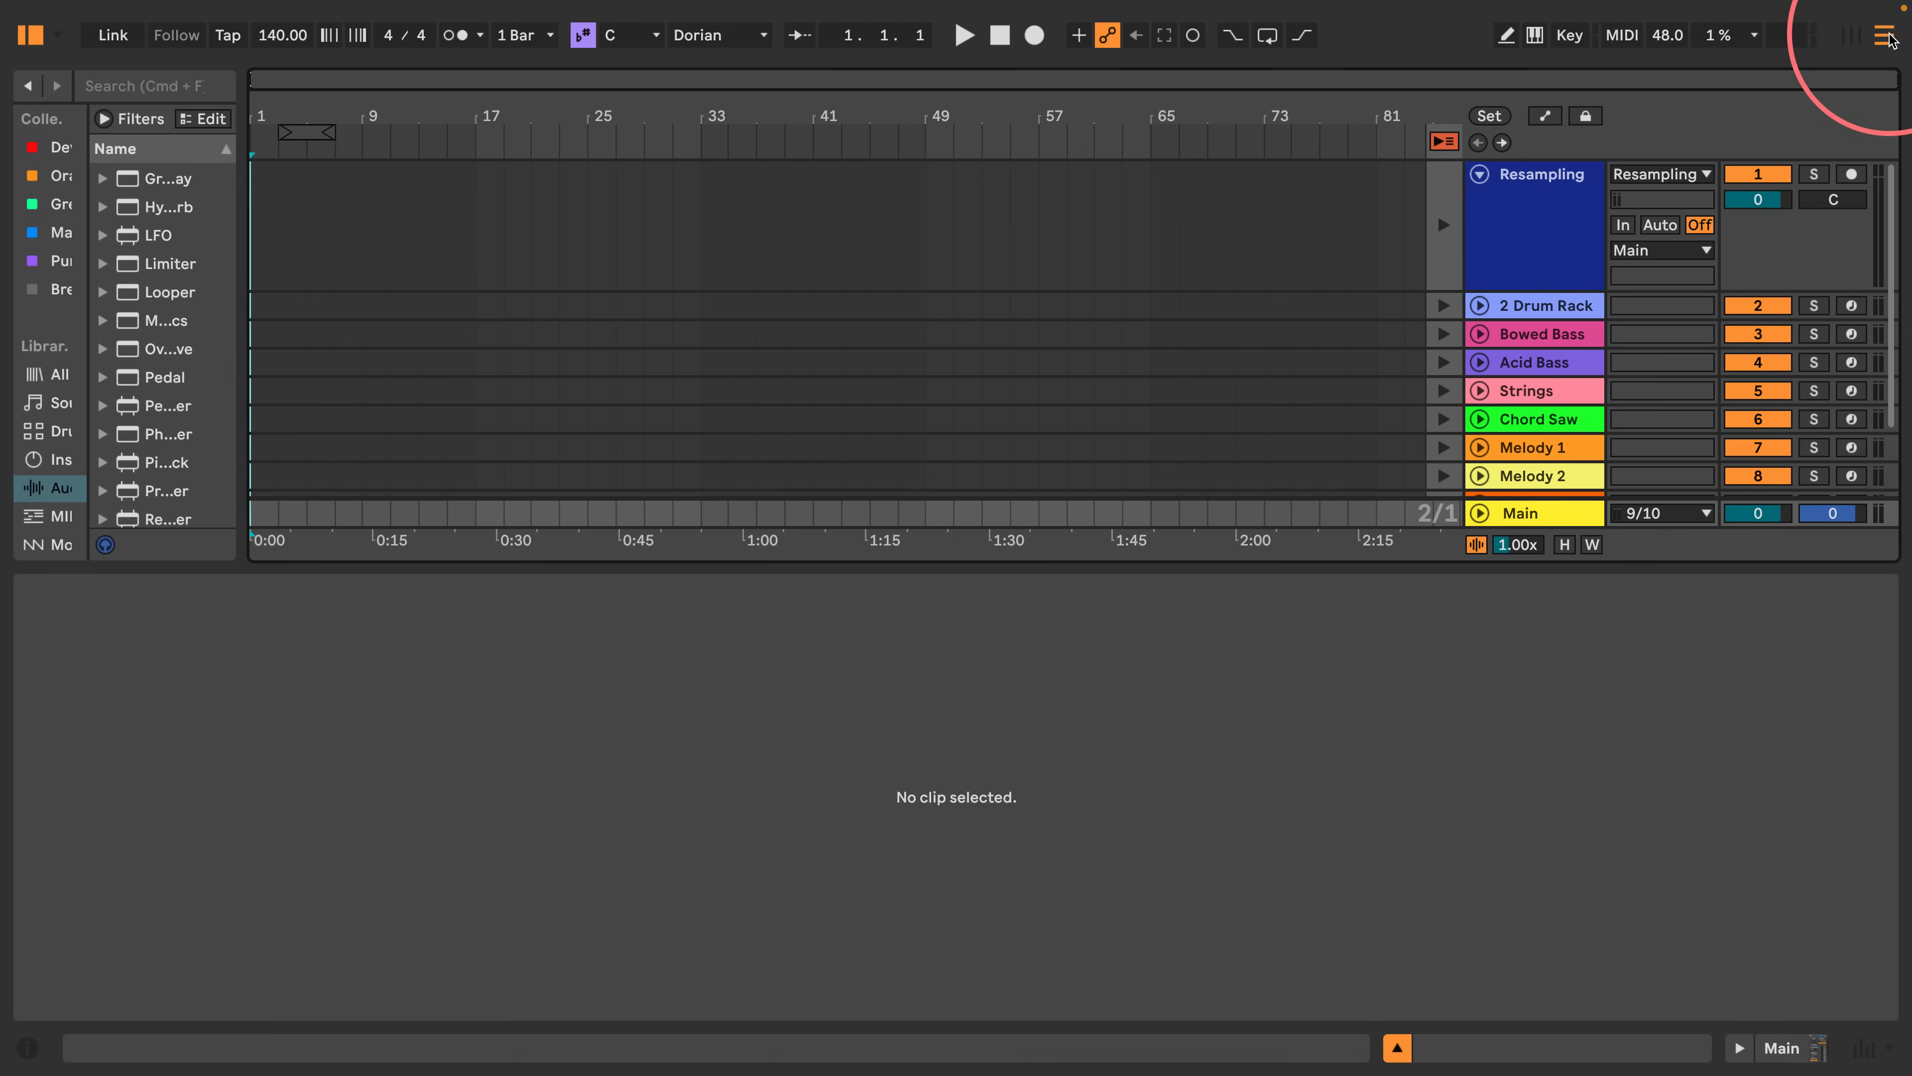
left_click(1852, 35)
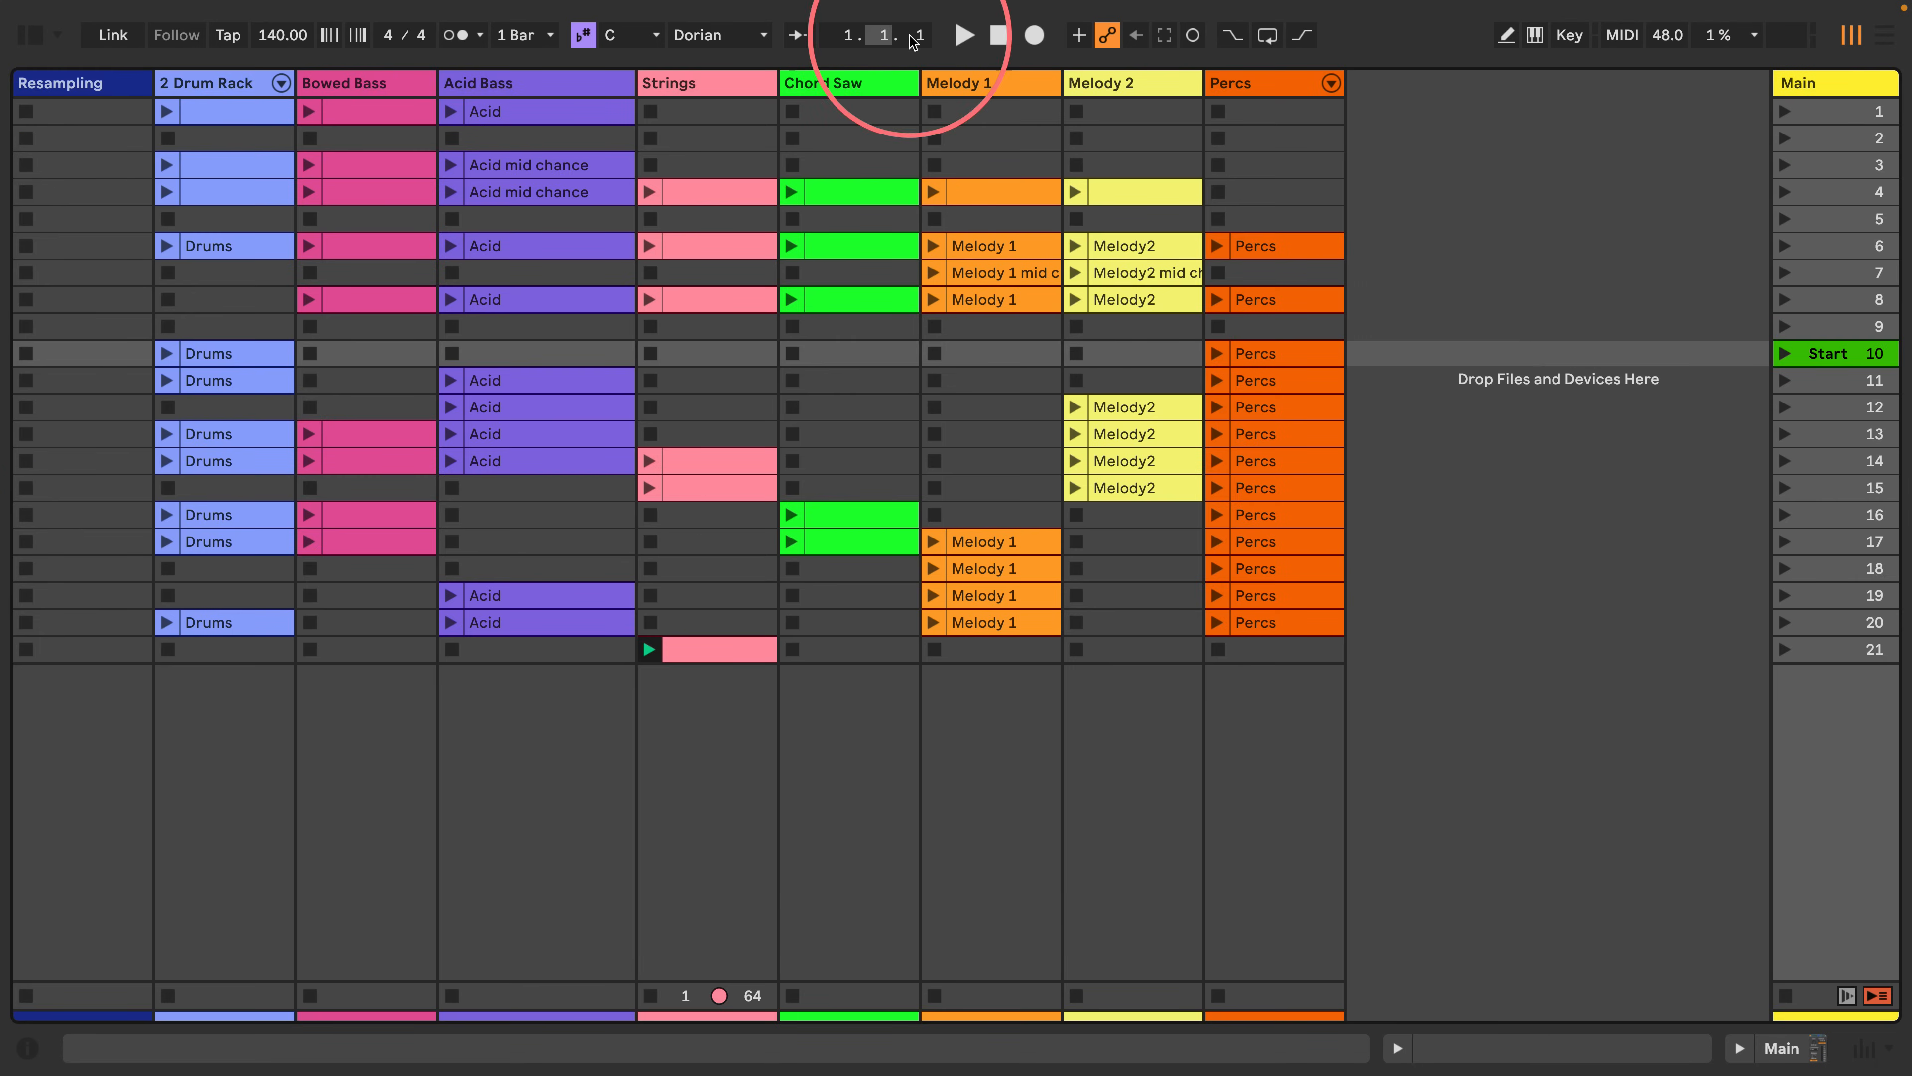
left_click(1034, 40)
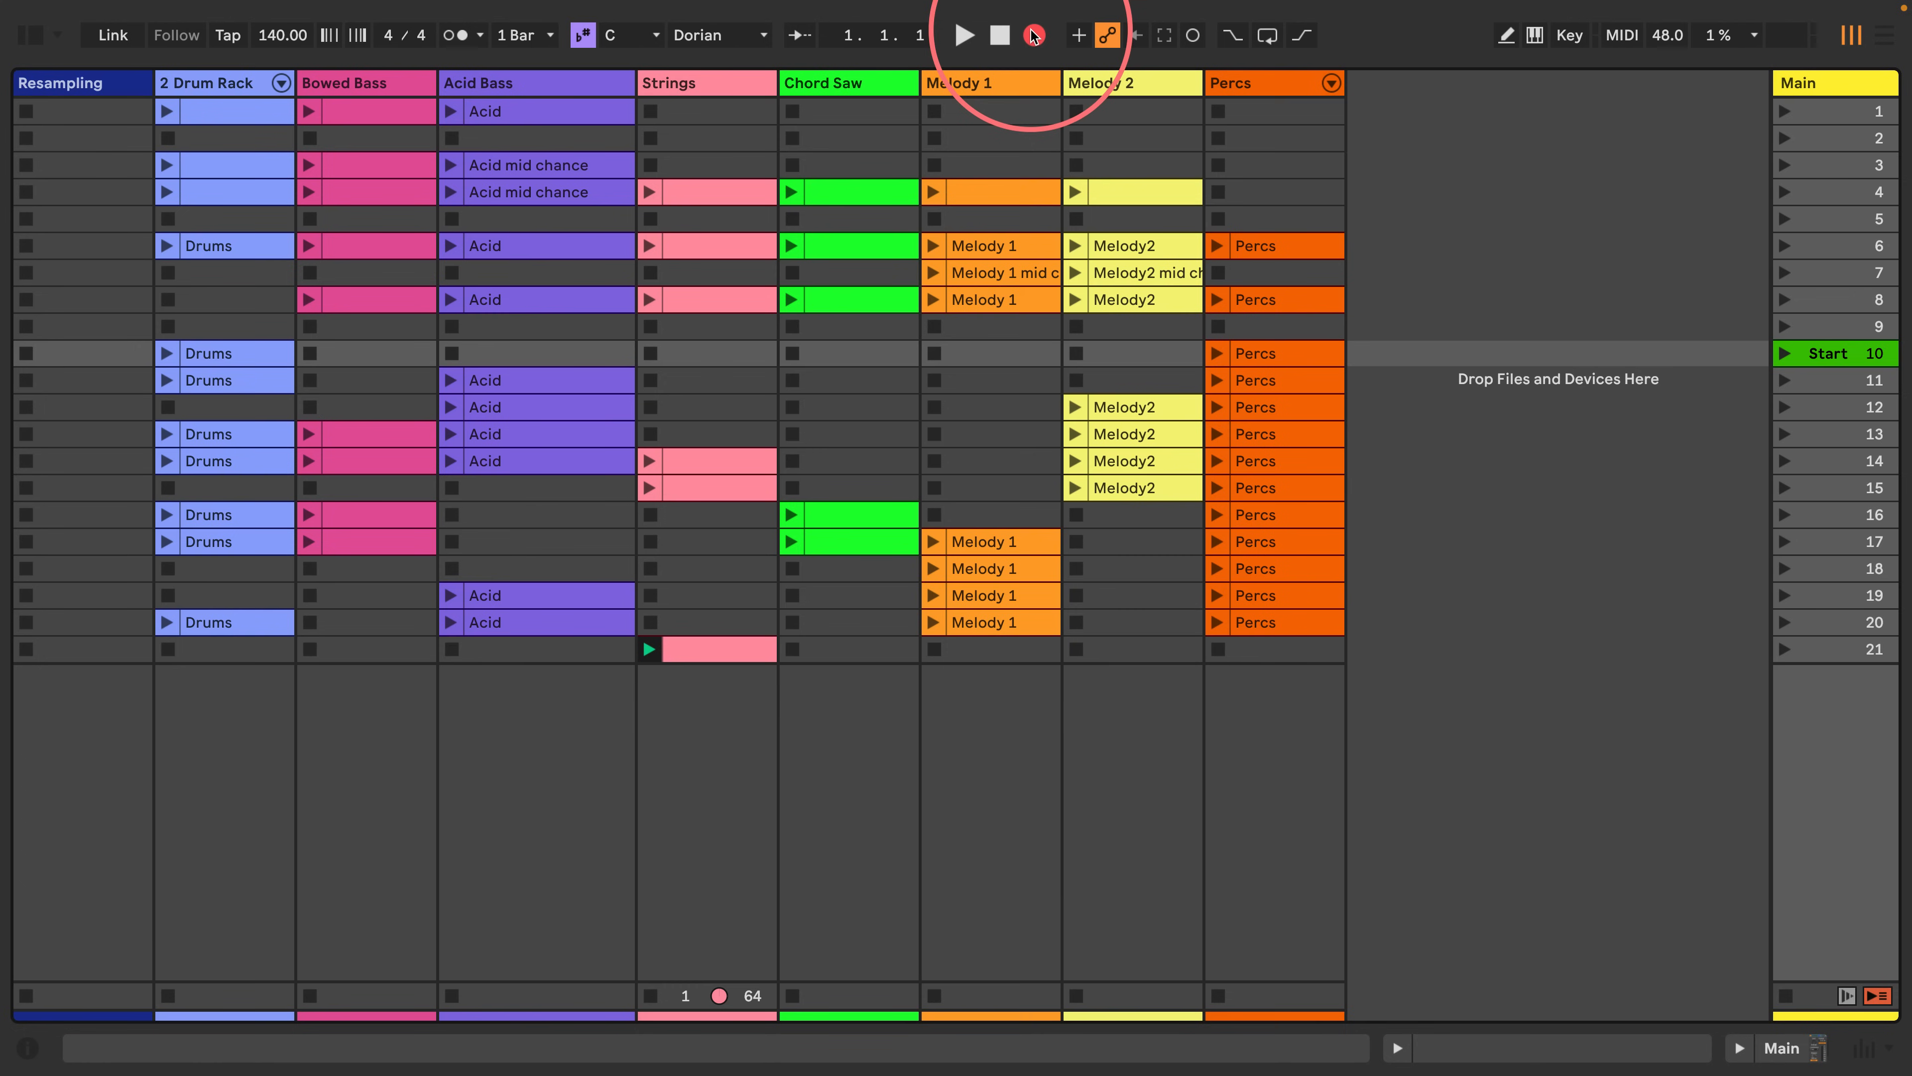
left_click(1001, 39)
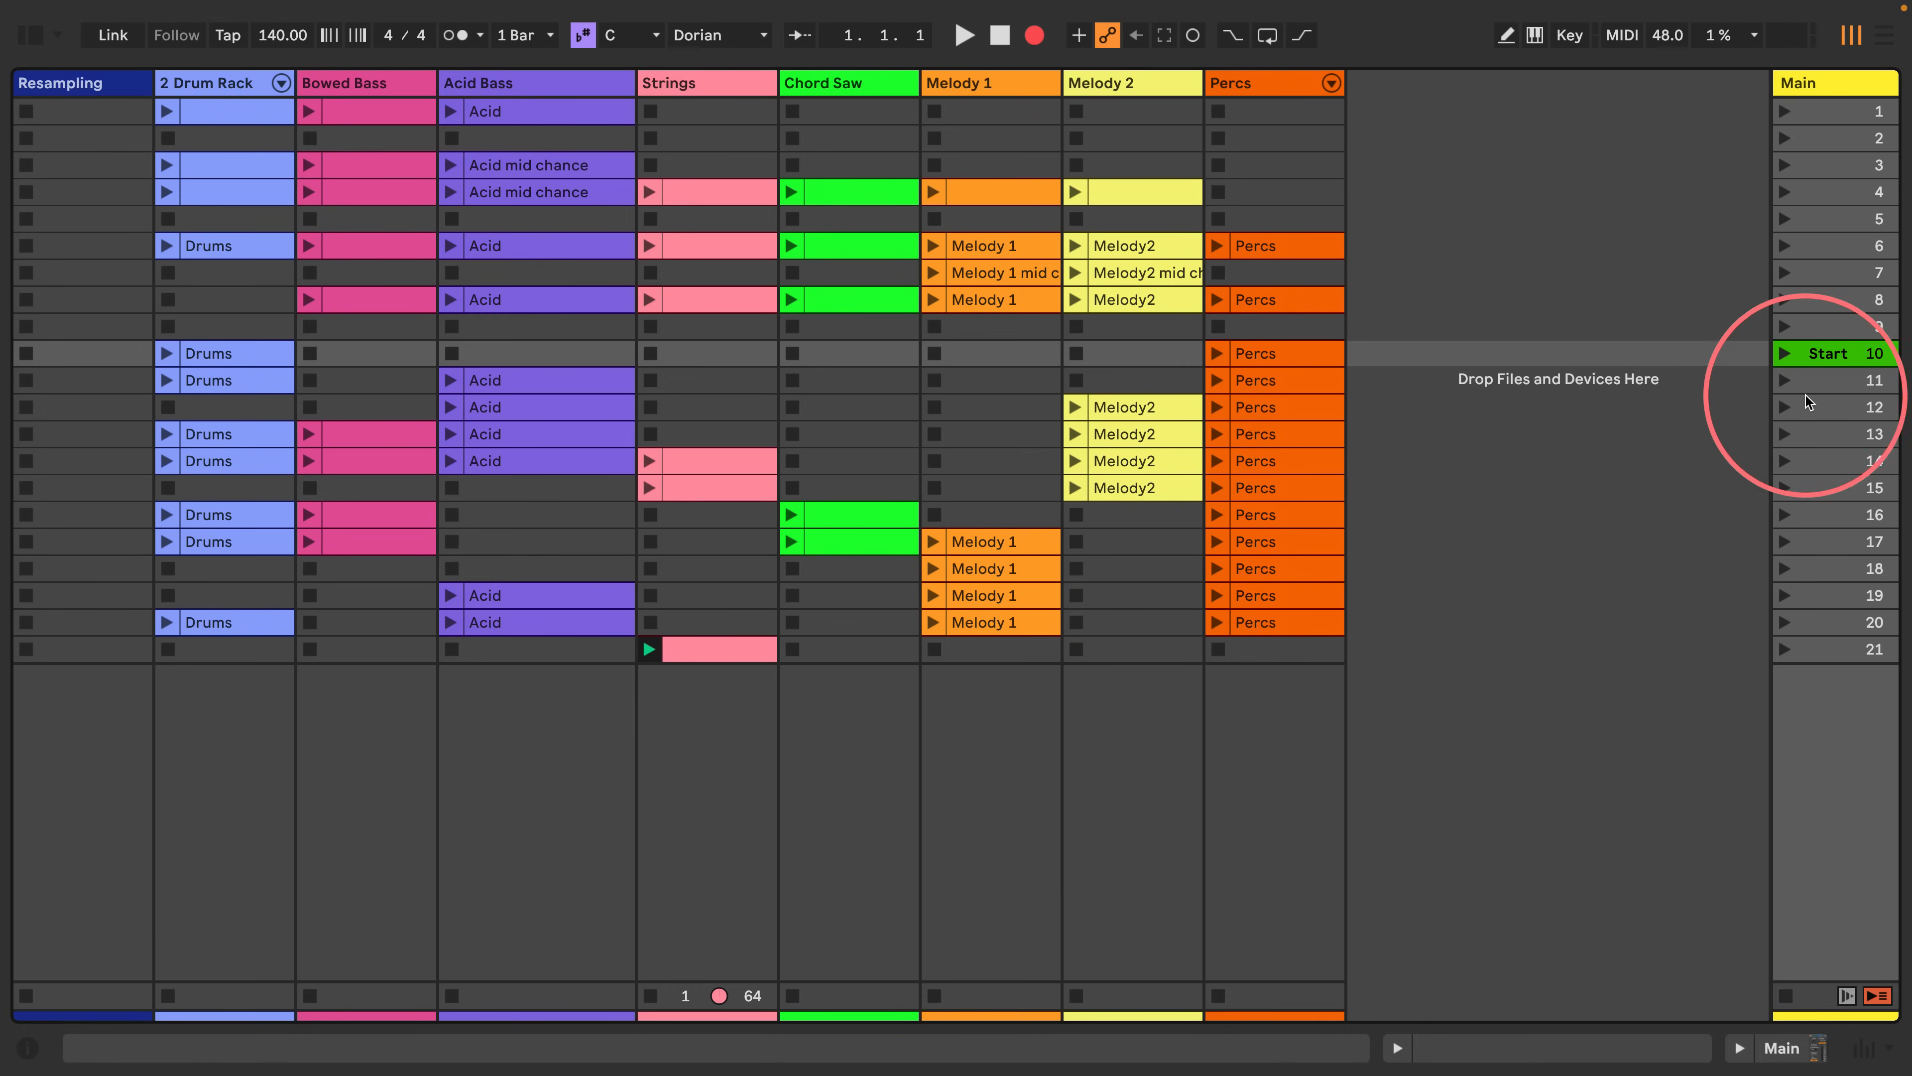
Inspect the beginning of the Strings track in Arrangement View and return to Session View ready to record.
left_click(1851, 35)
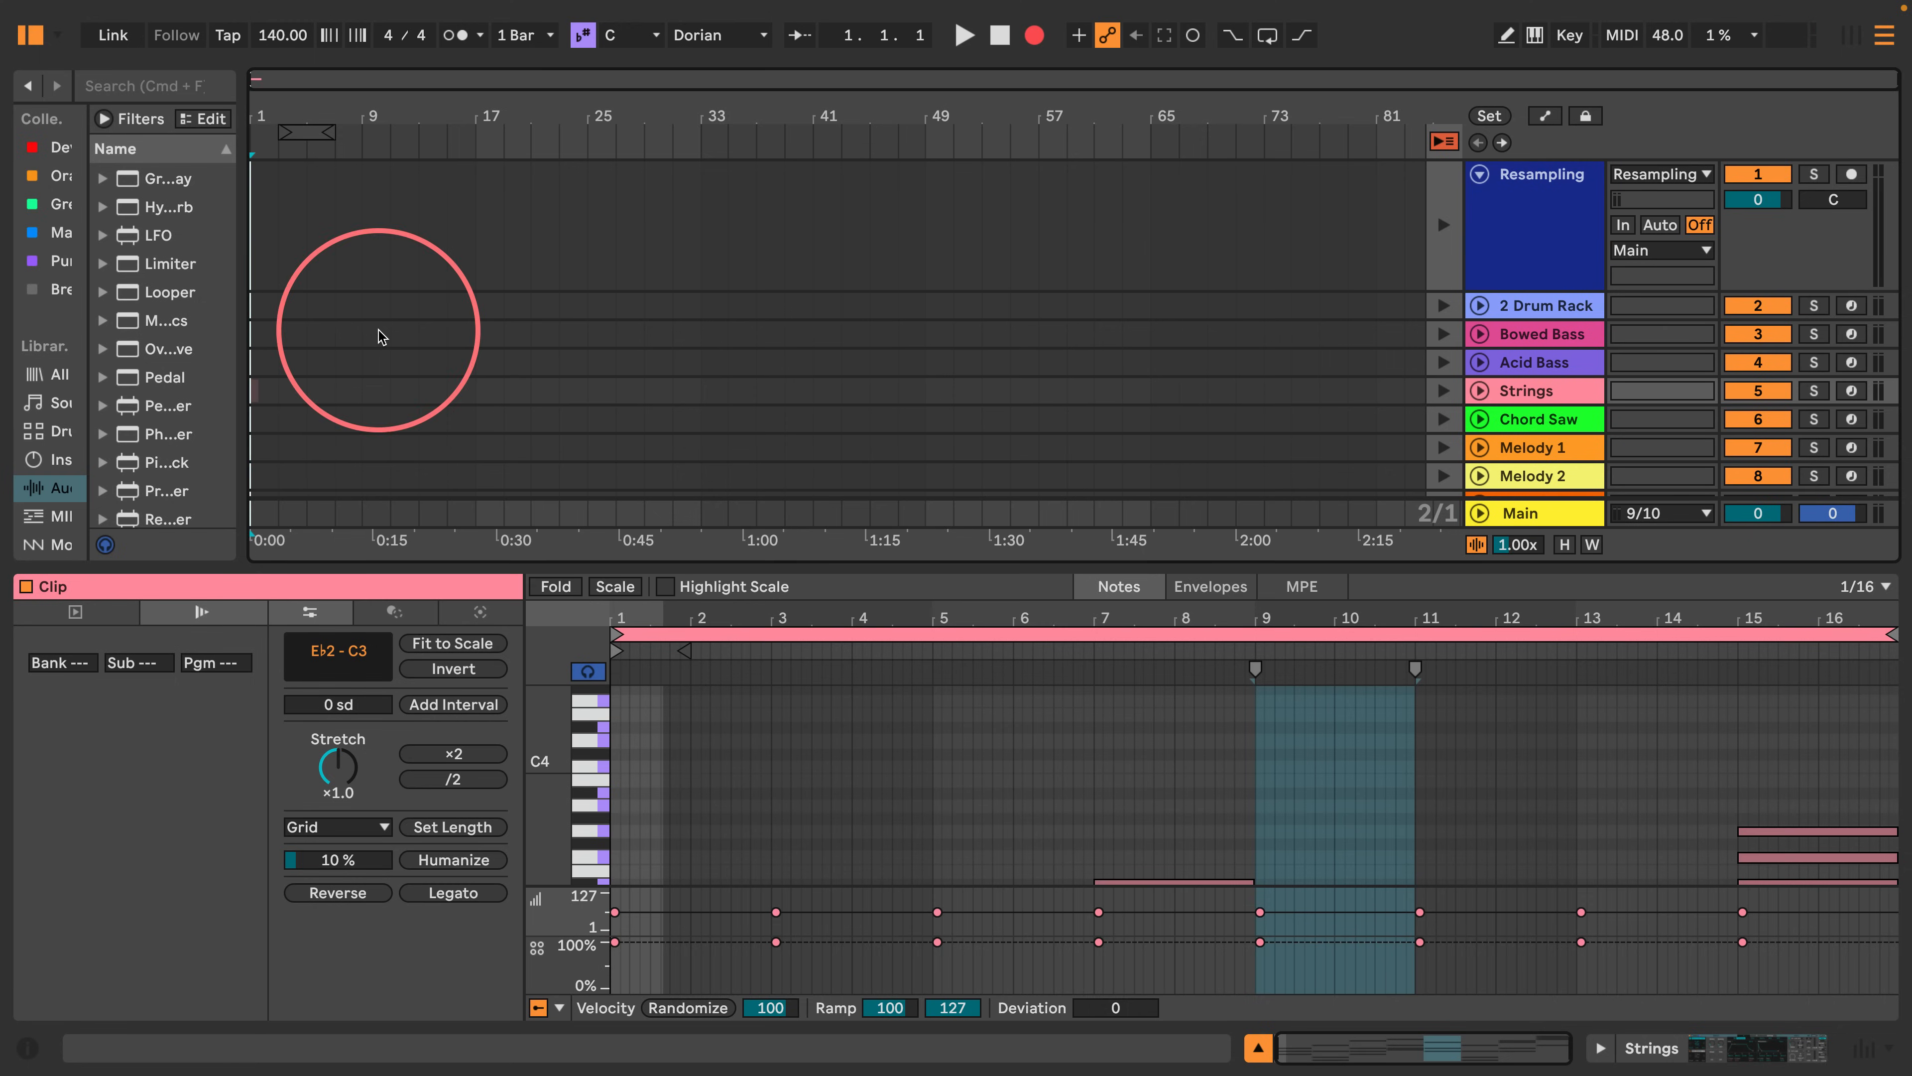
left_click(303, 305)
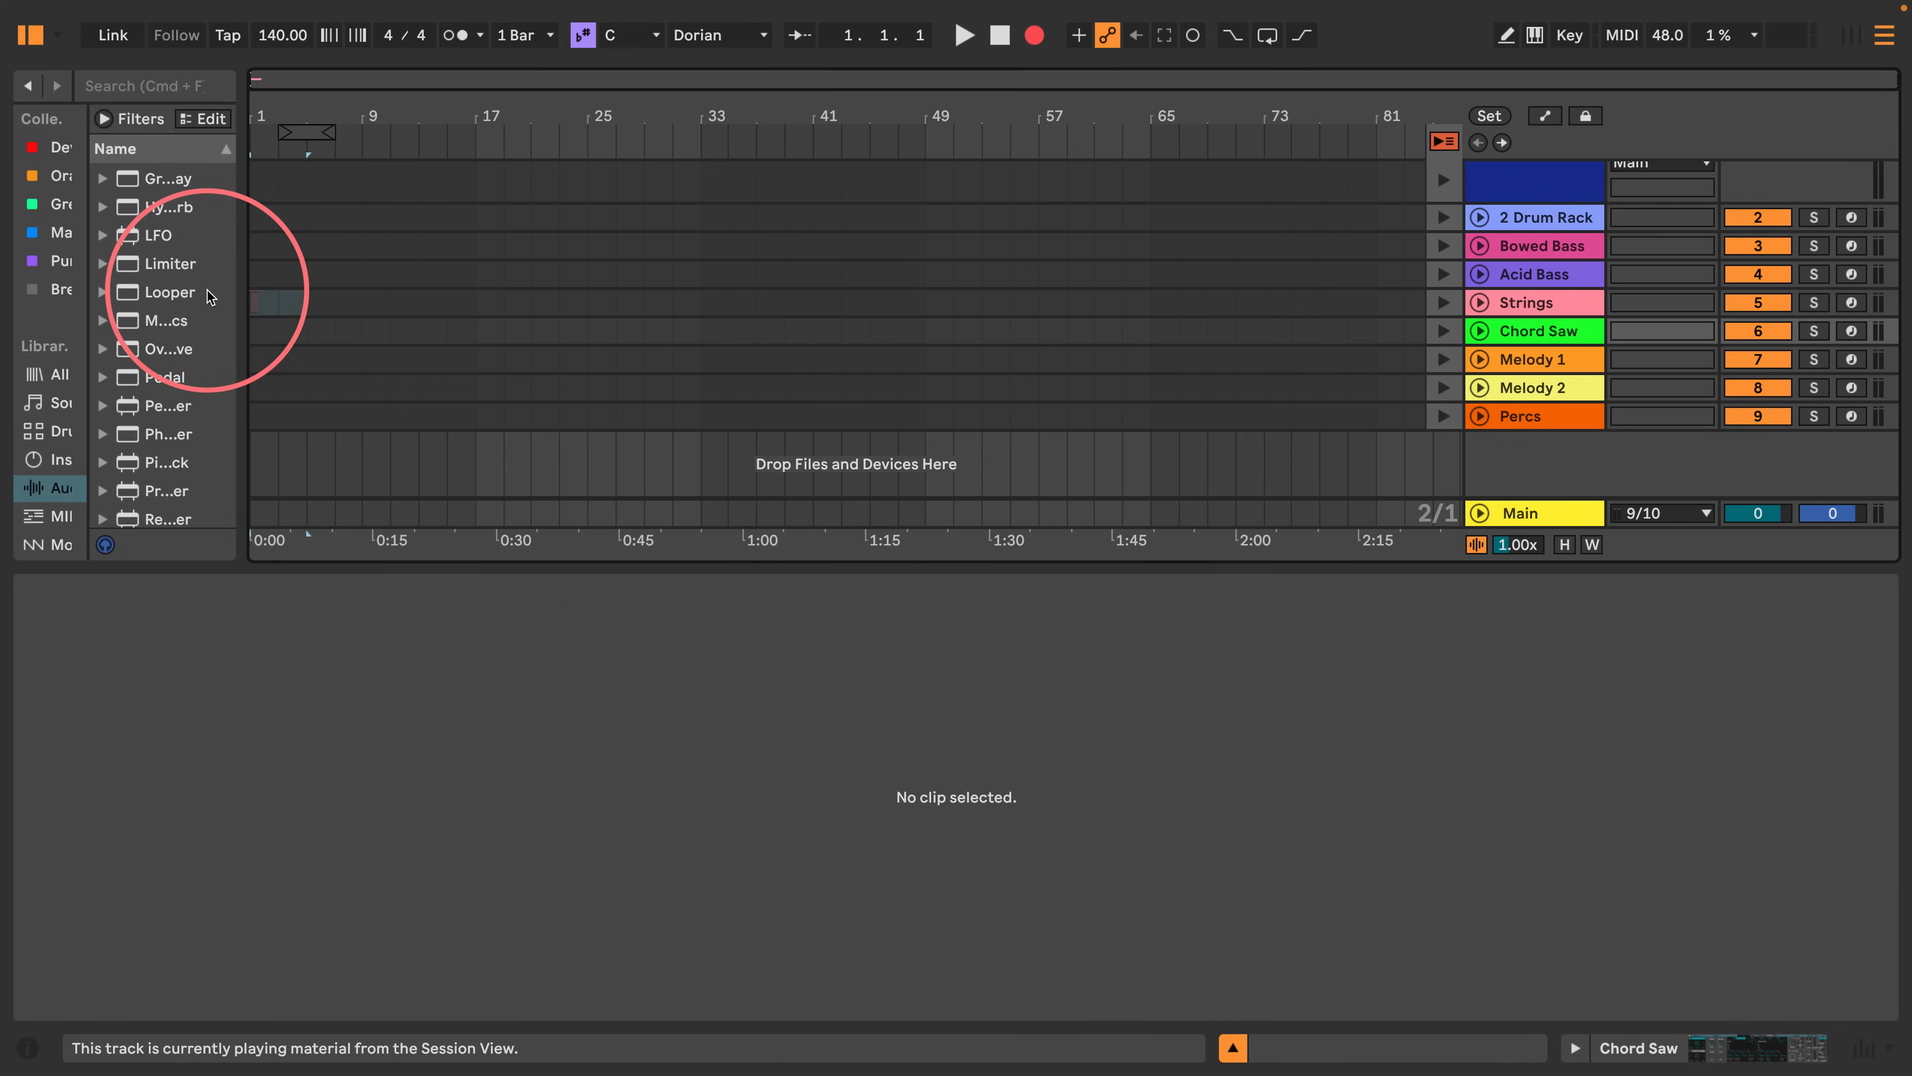
left_click(1850, 35)
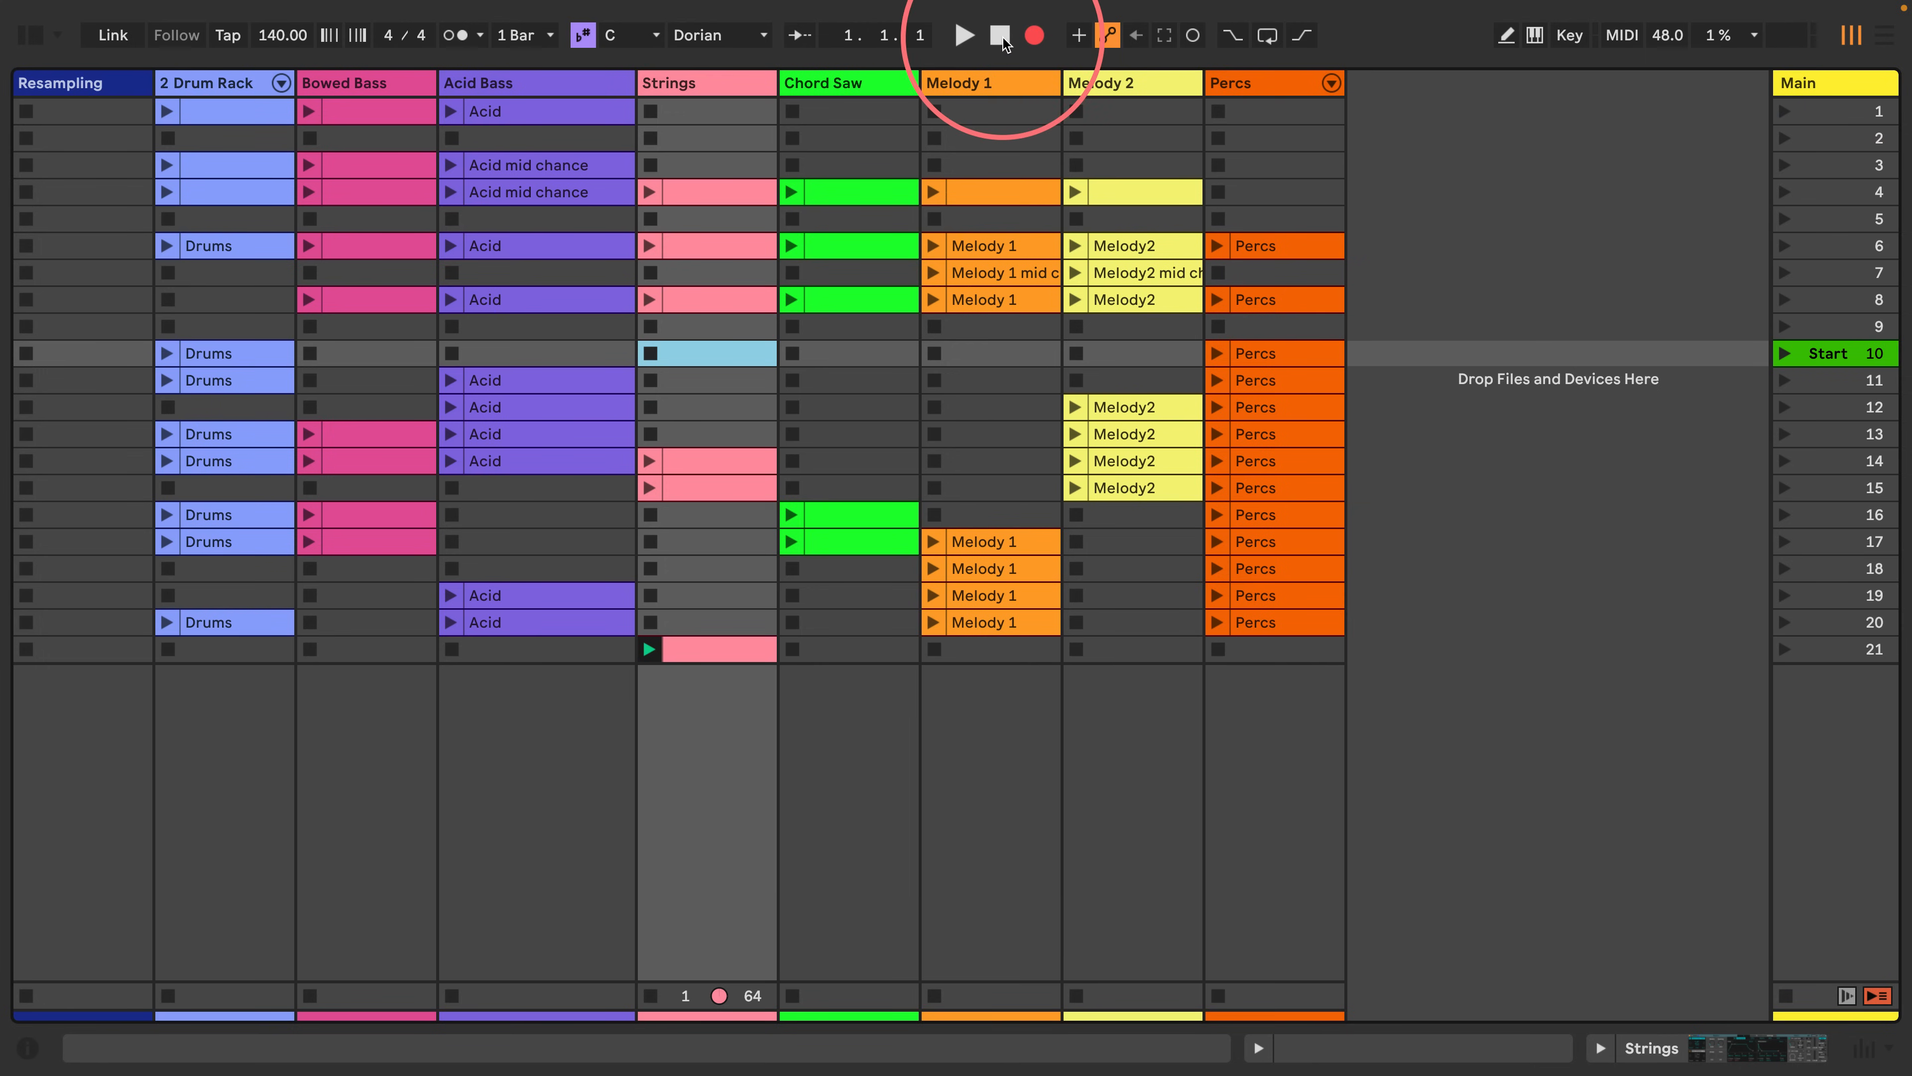
left_click(1032, 38)
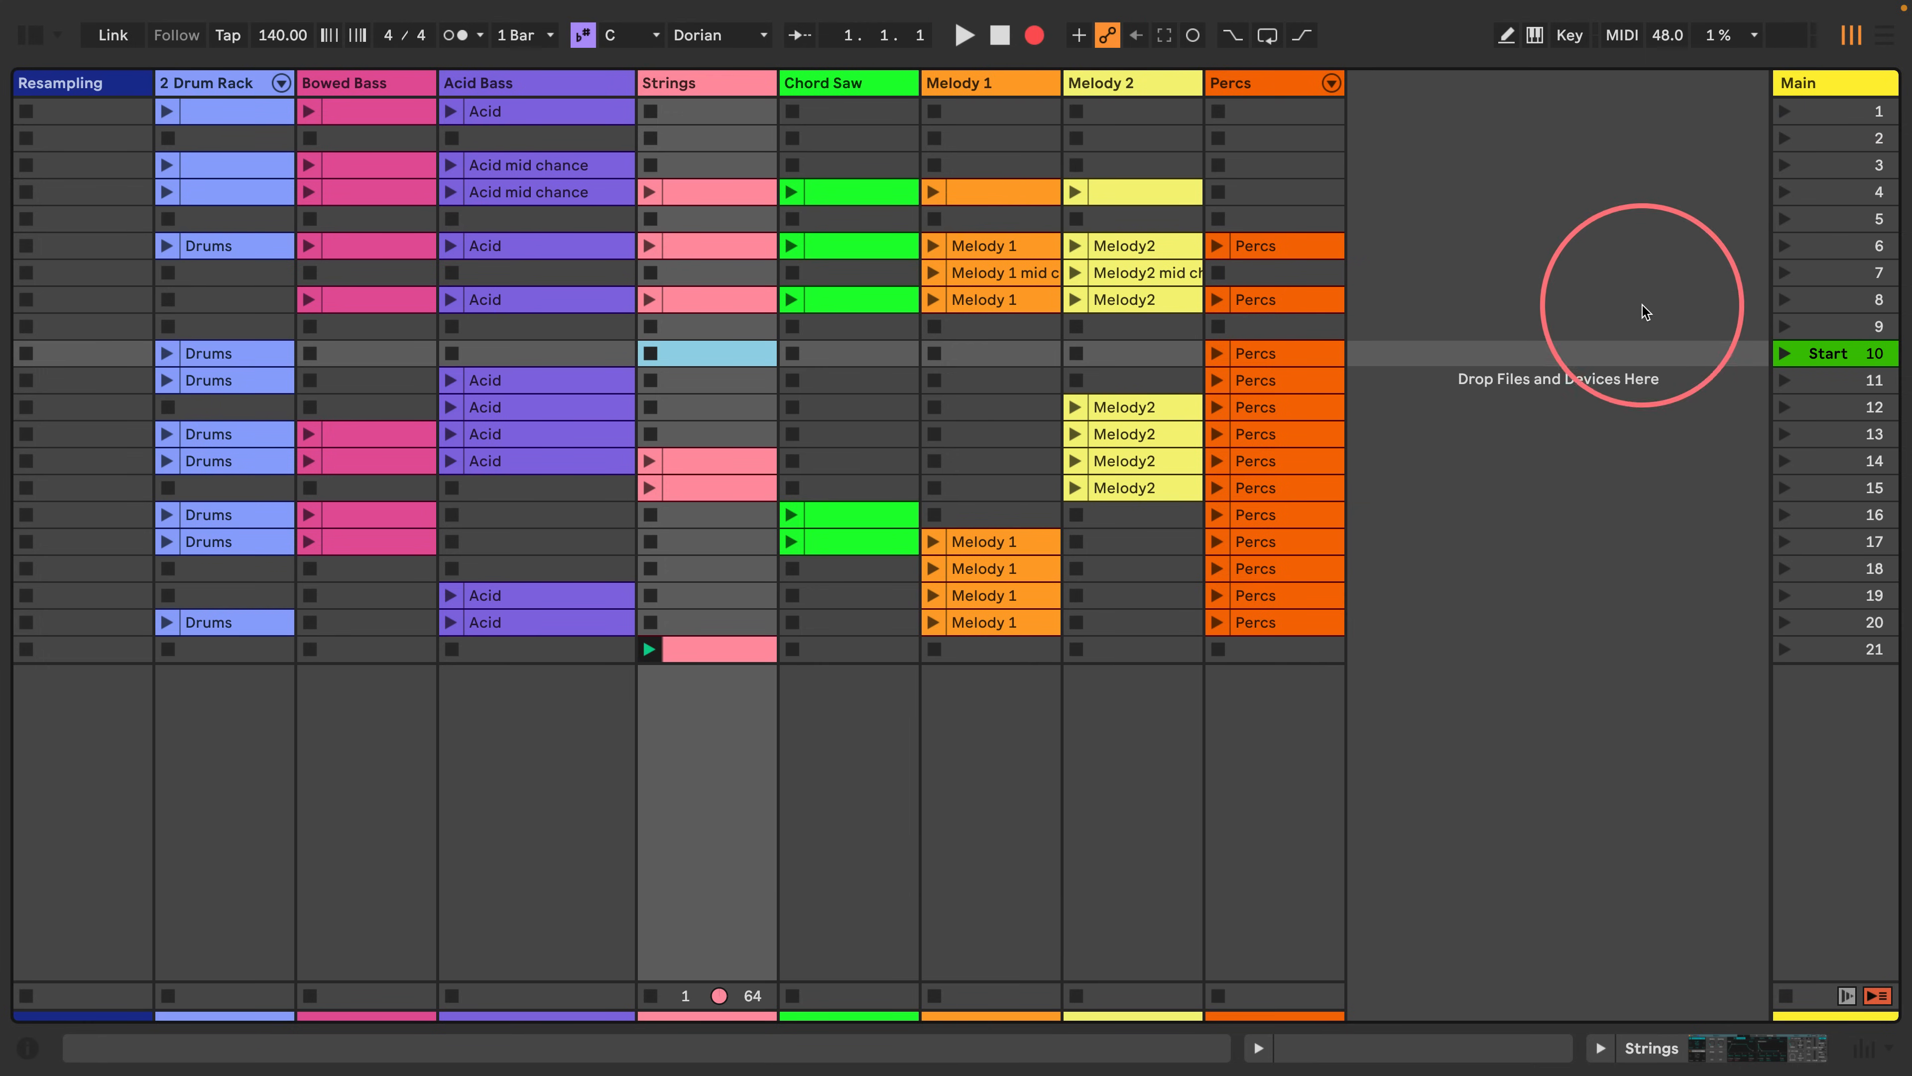
Record the performance into the Arrangement from the Start scene, launching scenes 10 to 13 in sequence.
left_click(1783, 354)
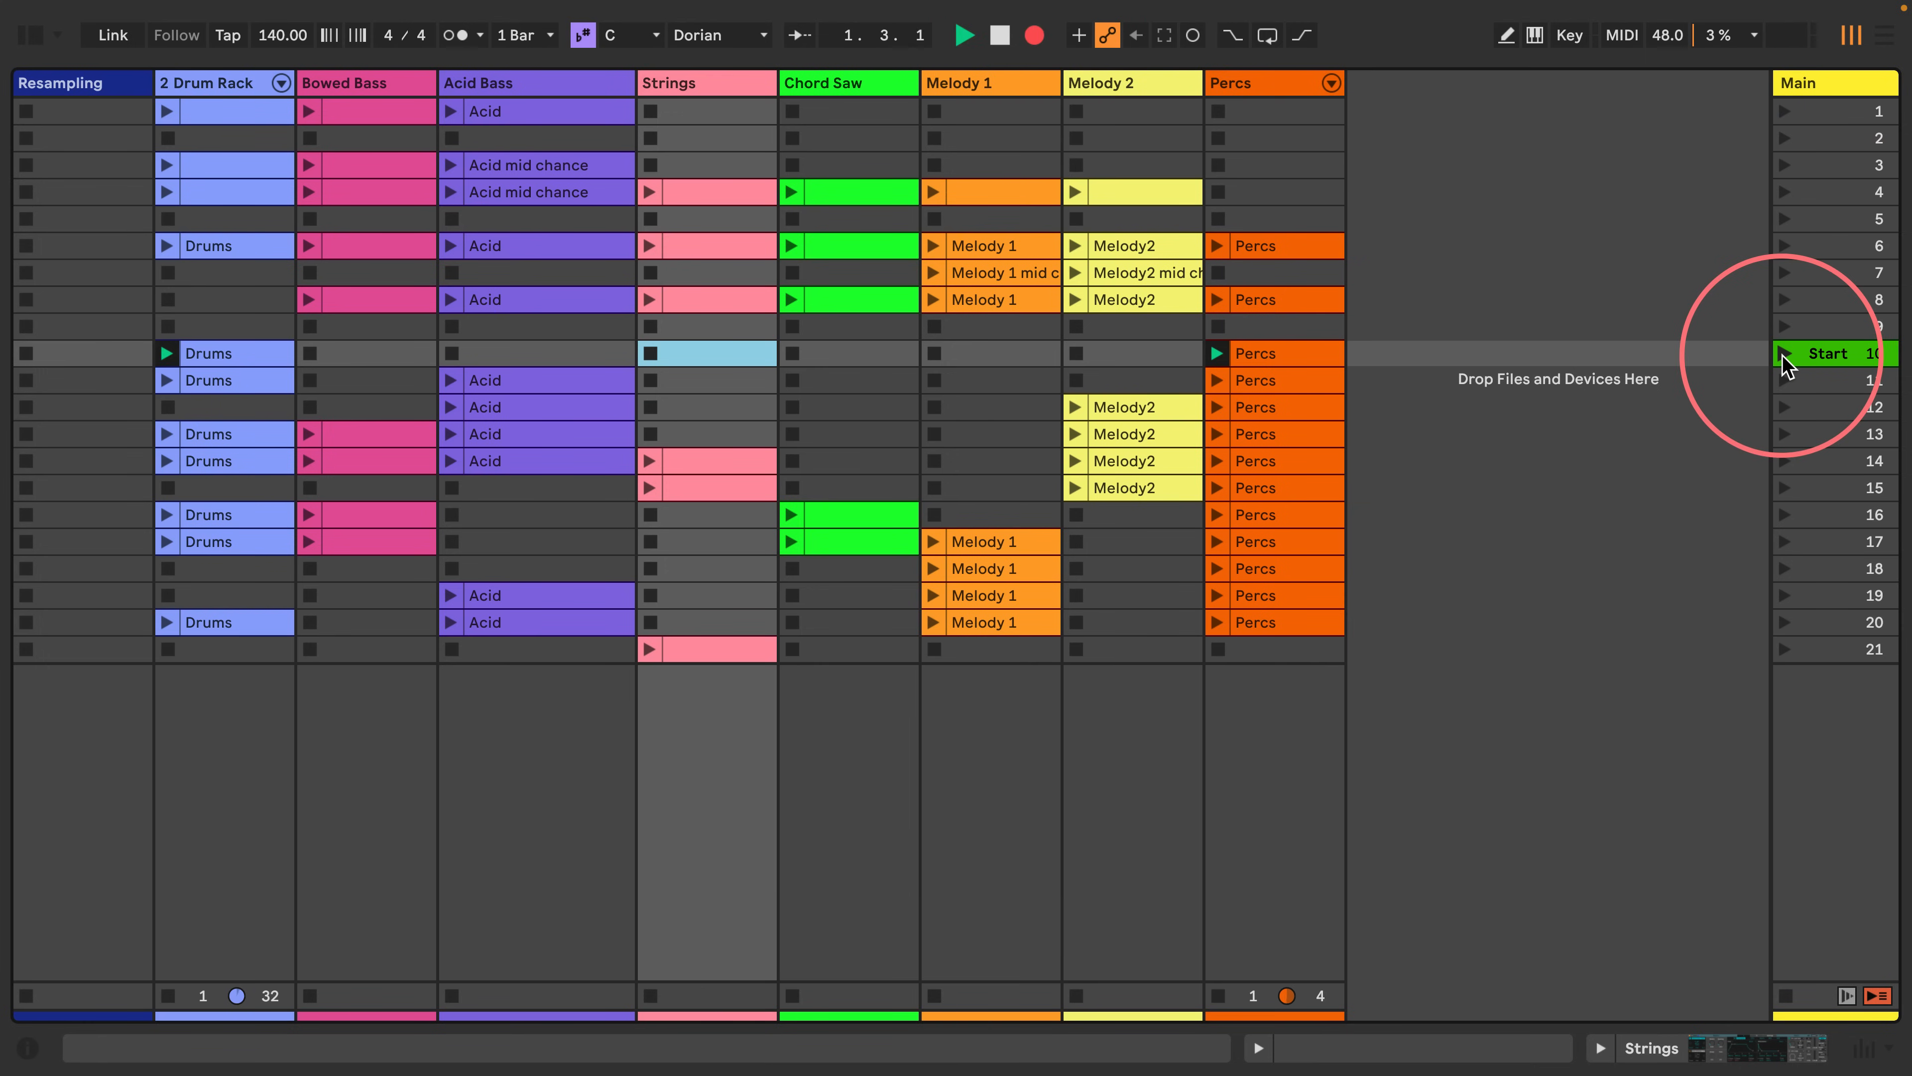
left_click(1818, 385)
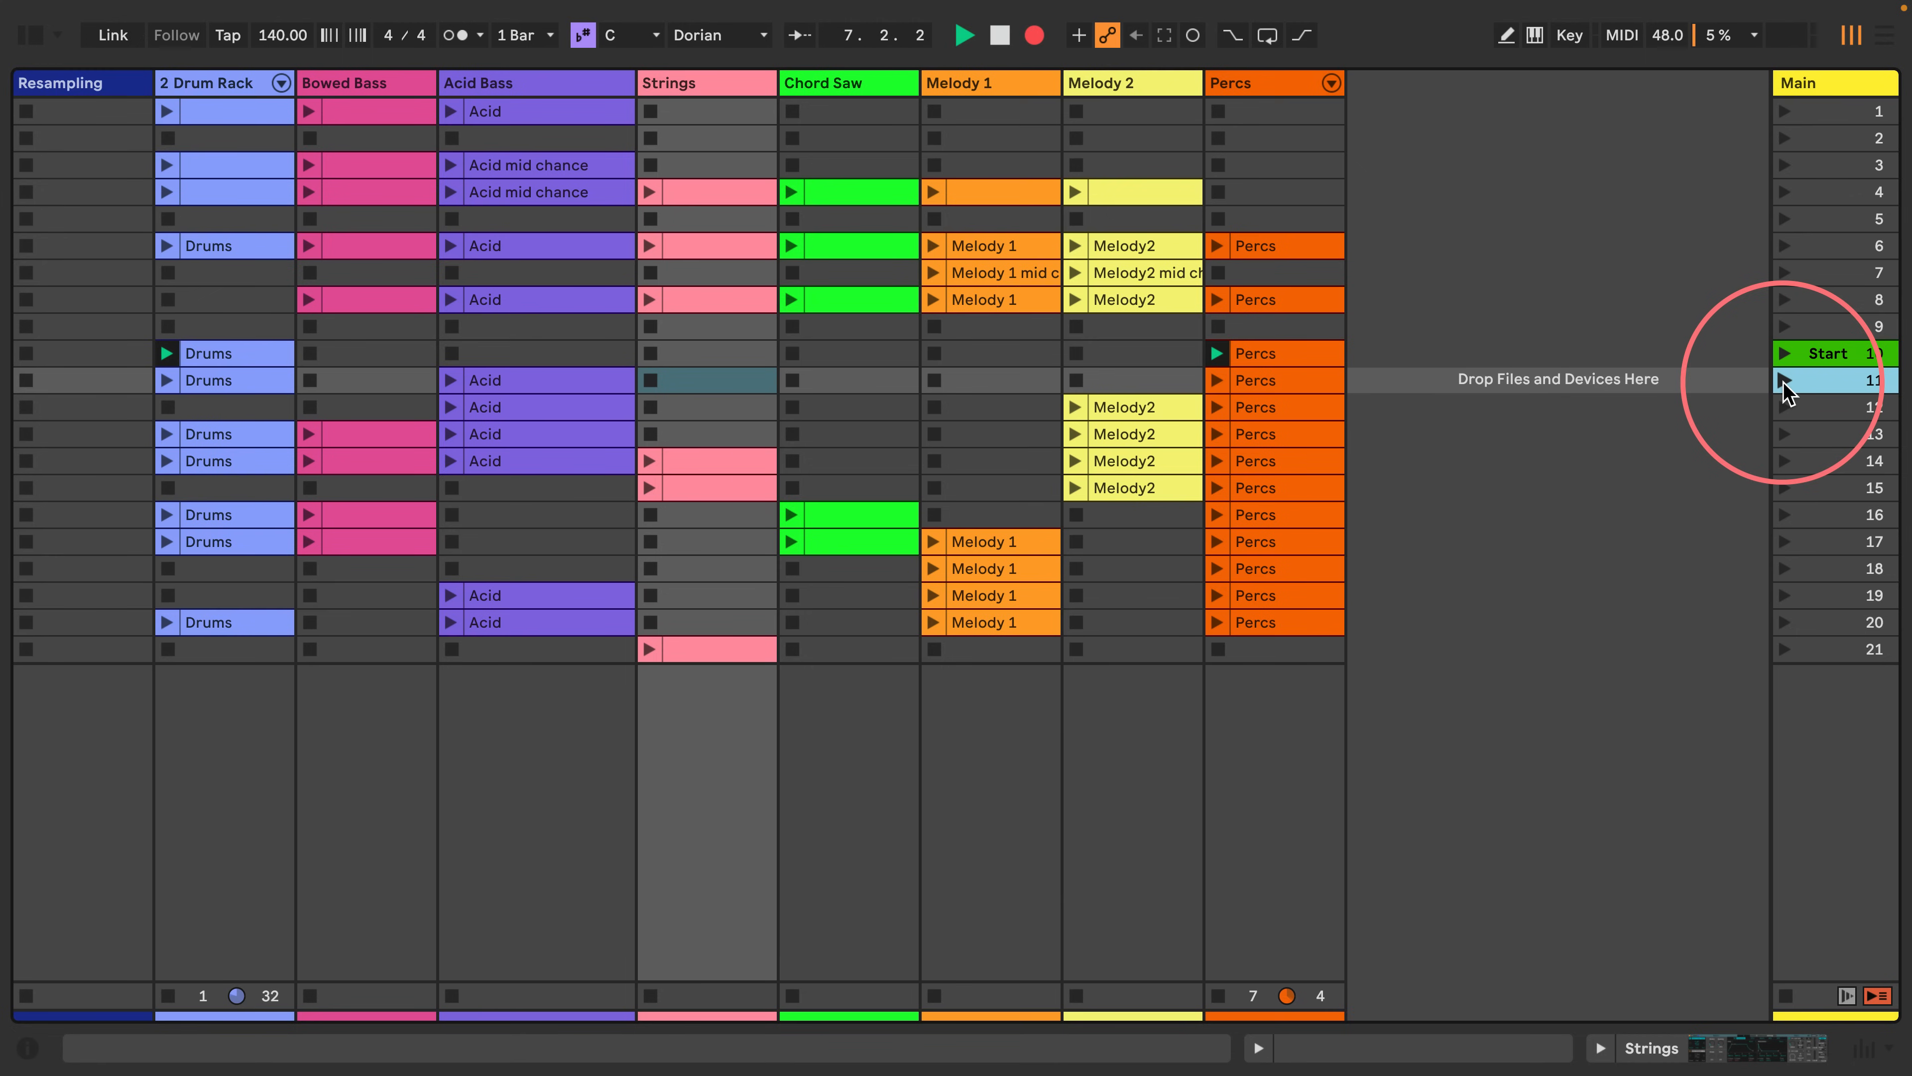
left_click(1785, 380)
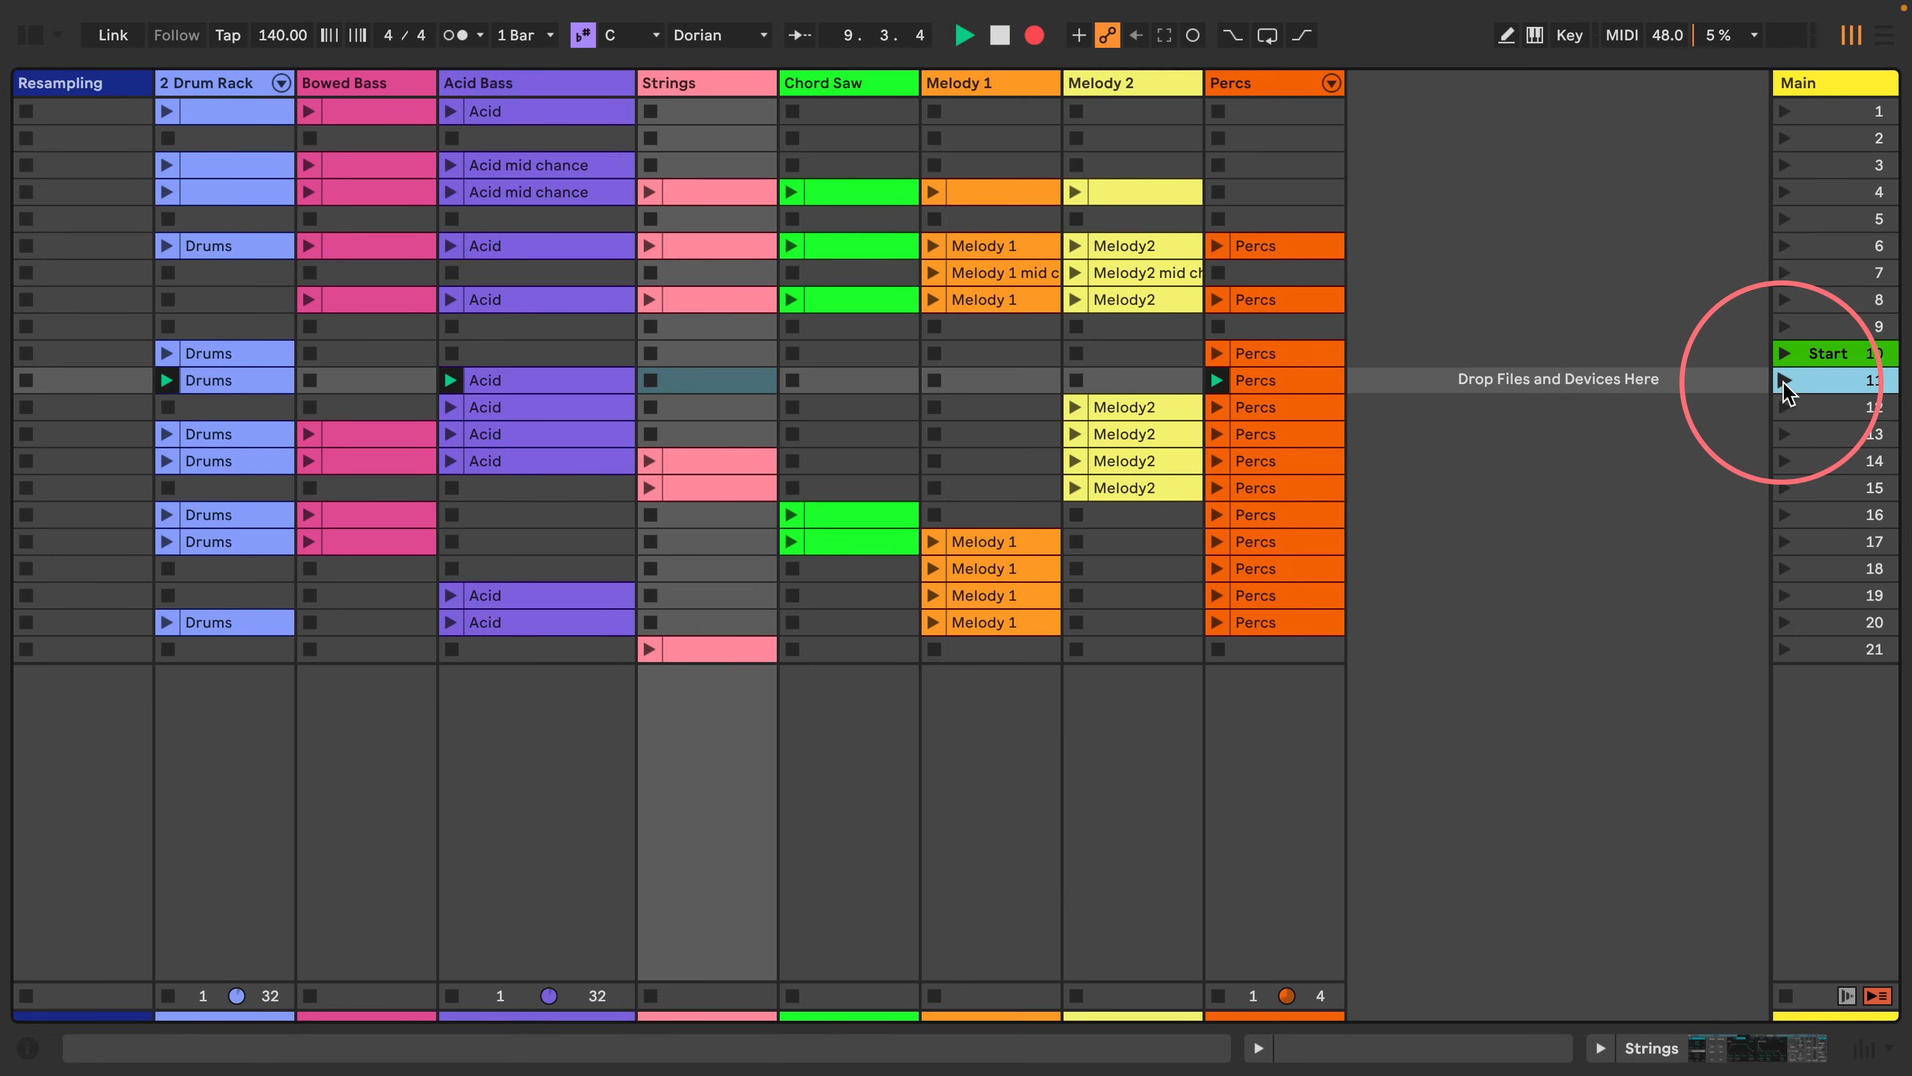
left_click(1804, 408)
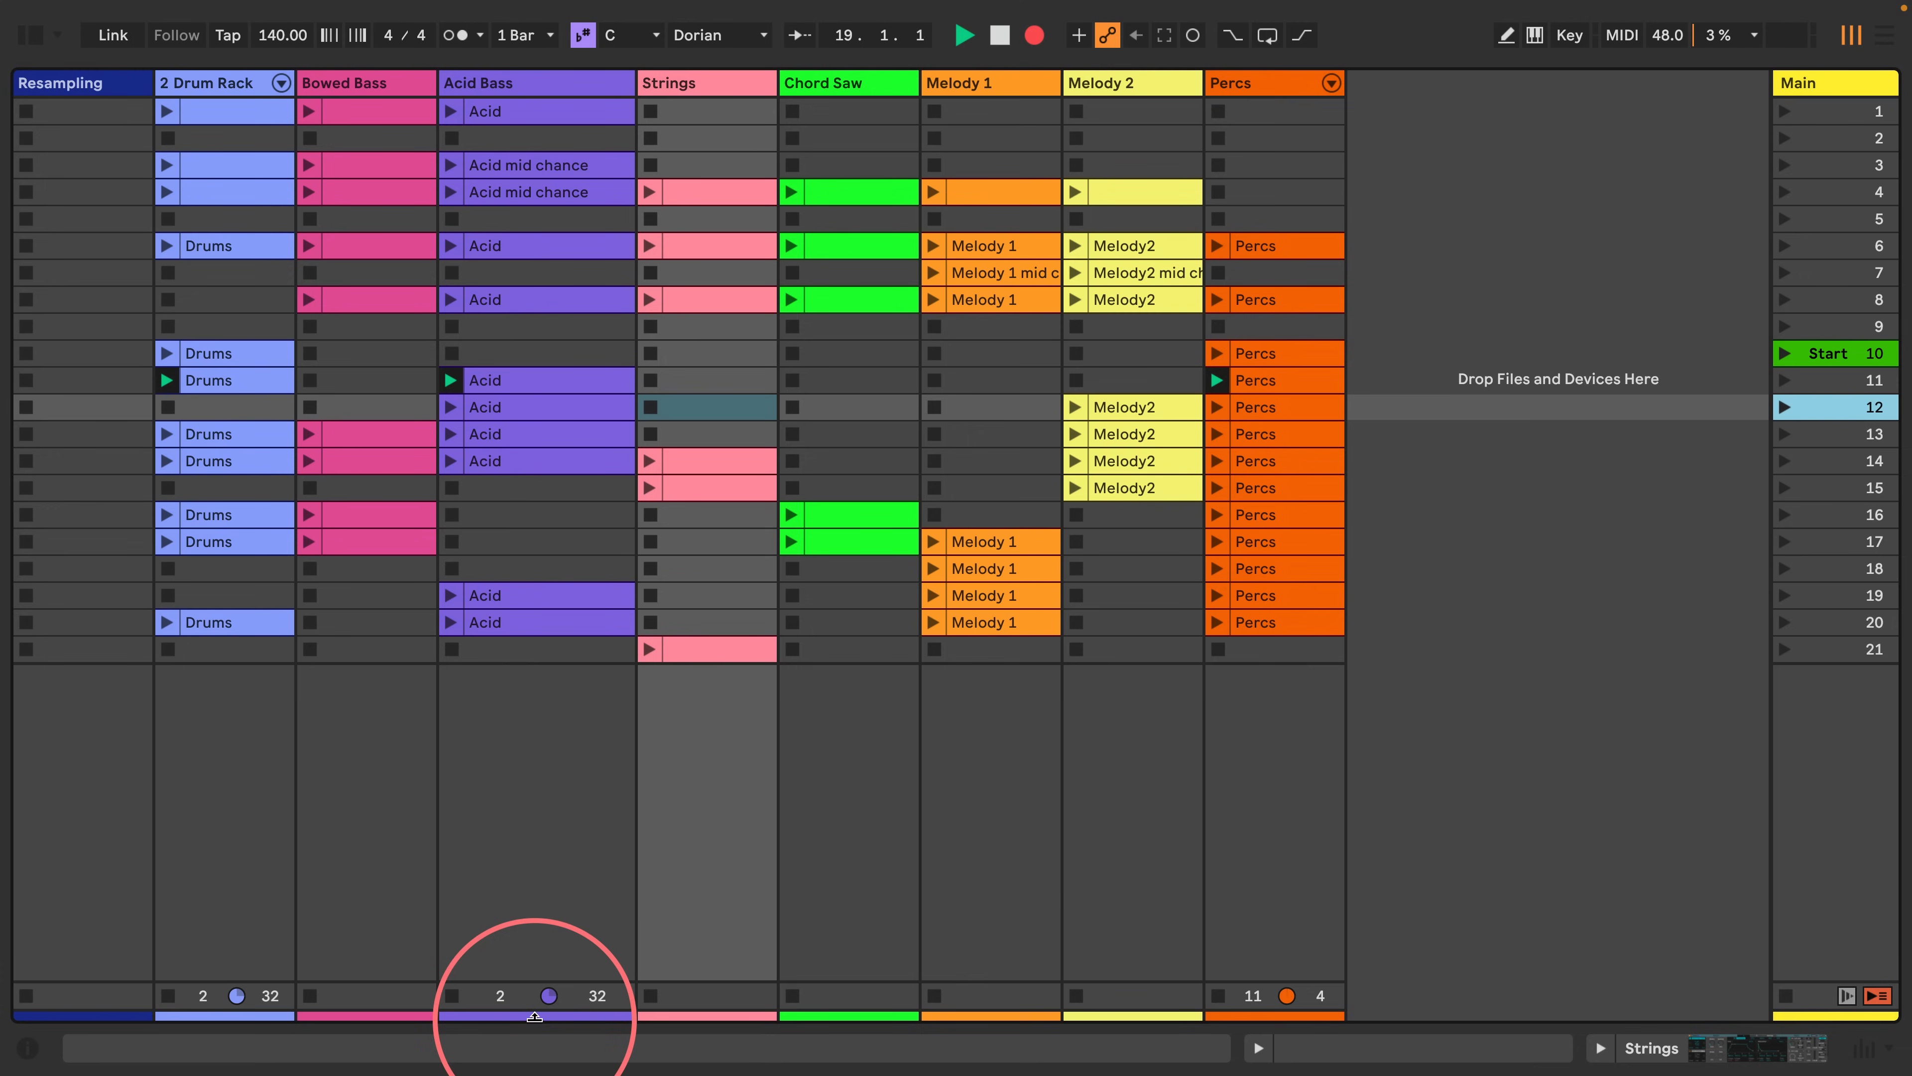
left_click(1784, 407)
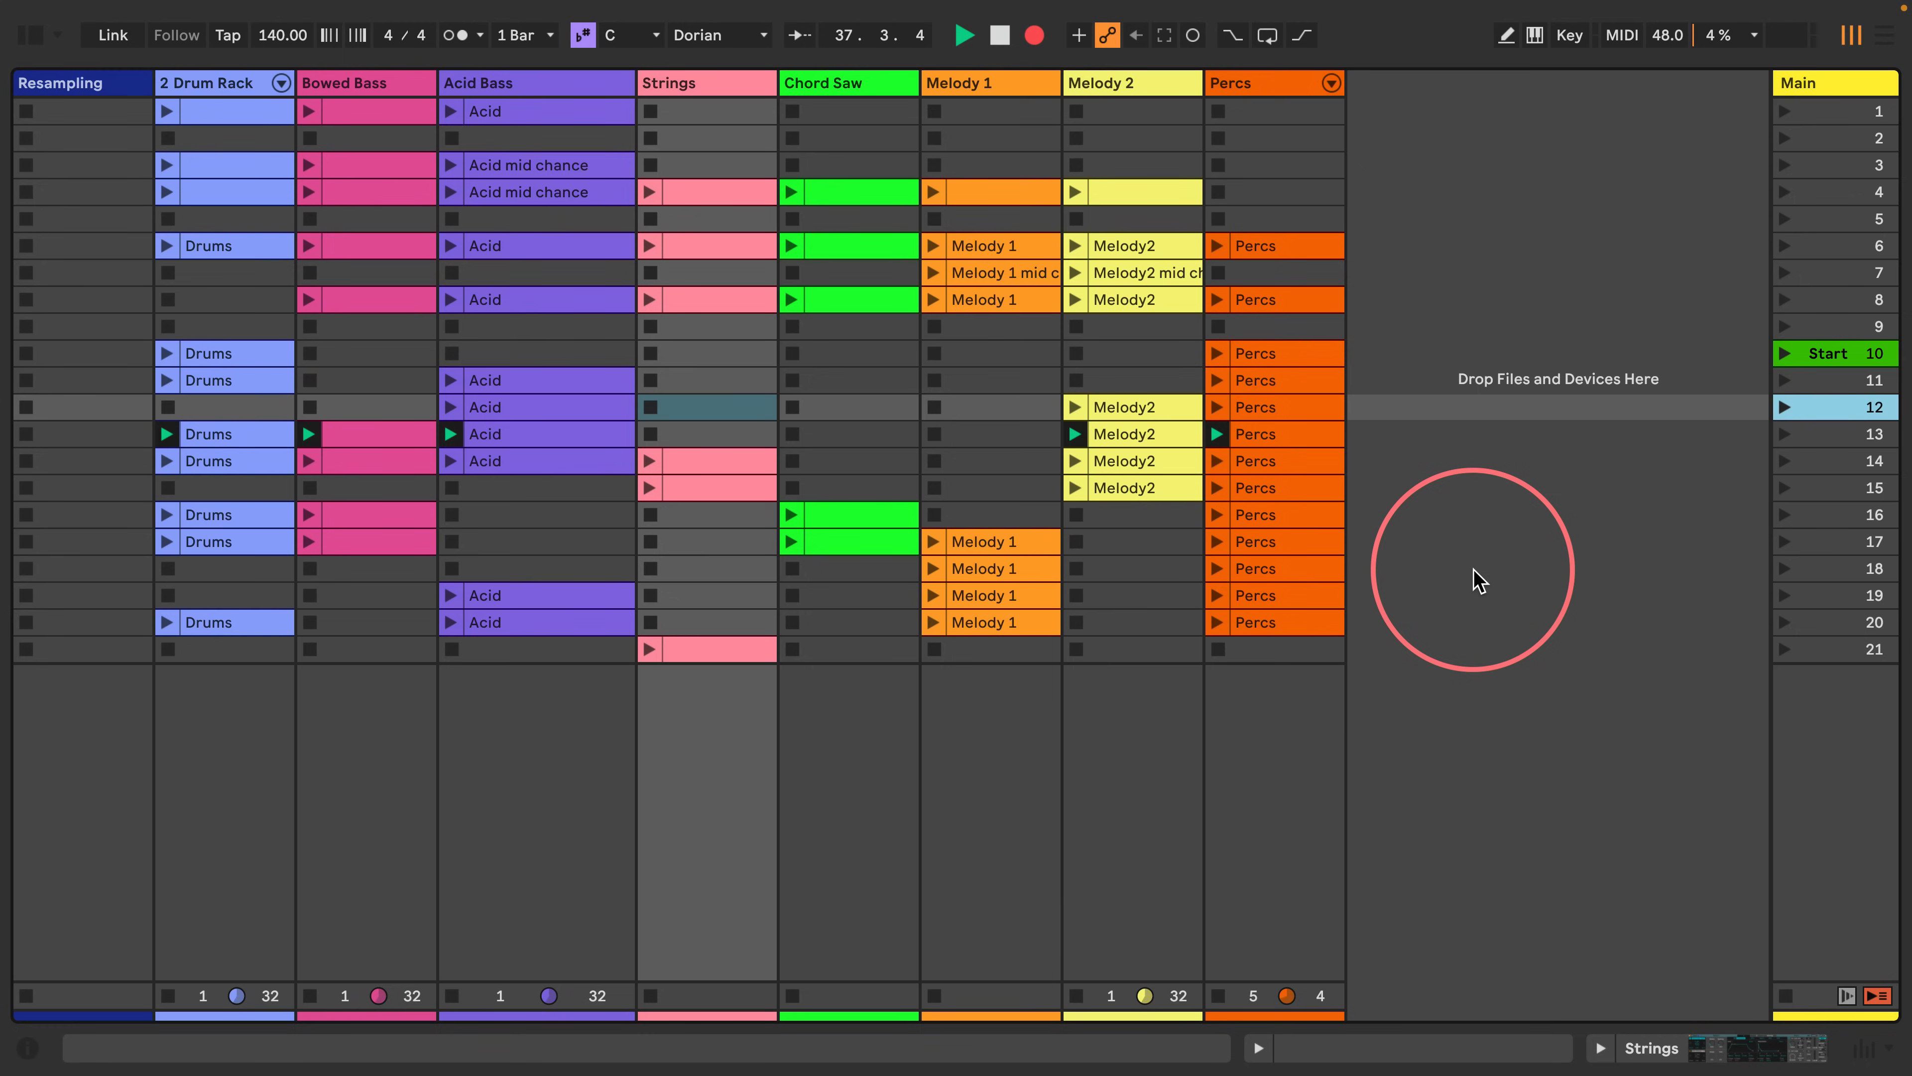
Continue the recorded performance by launching scenes 14 to 17 in sequence.
left_click(1824, 464)
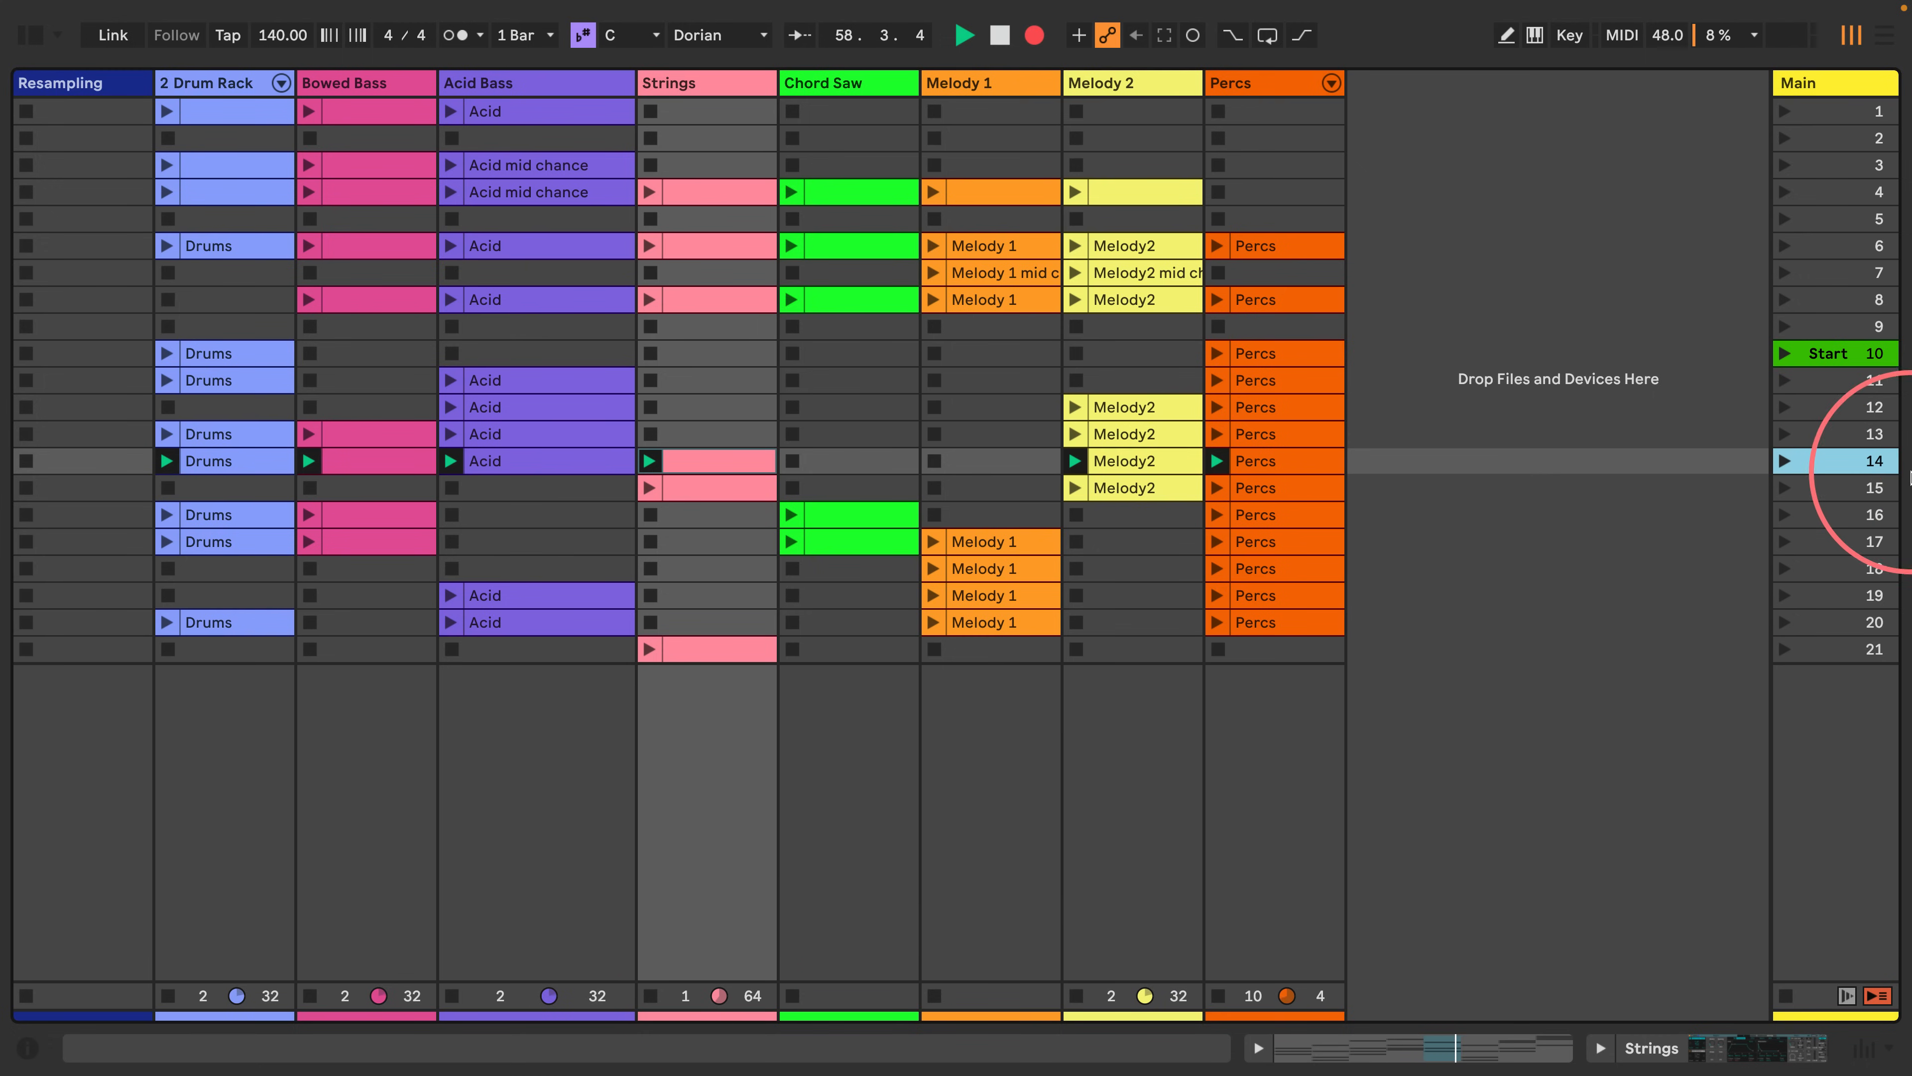
left_click(1830, 491)
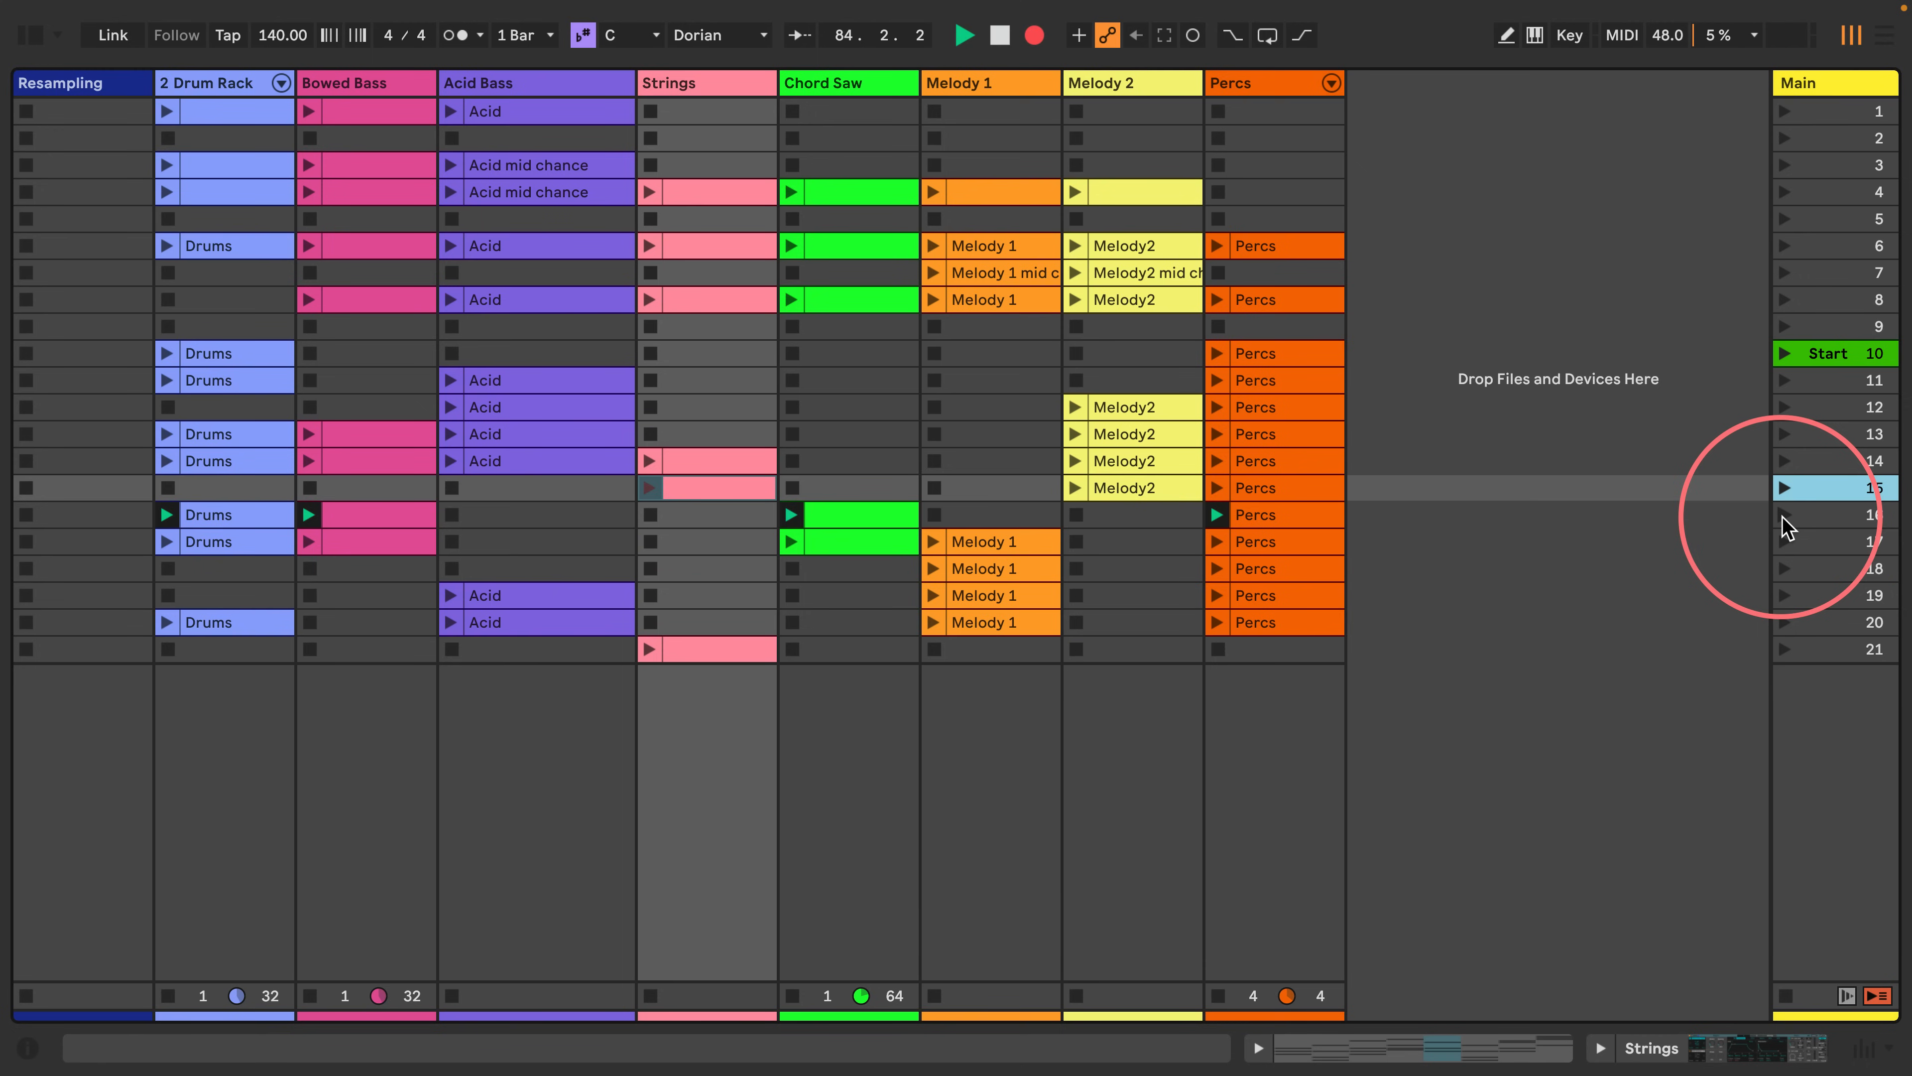
left_click(1833, 519)
left_click(1820, 540)
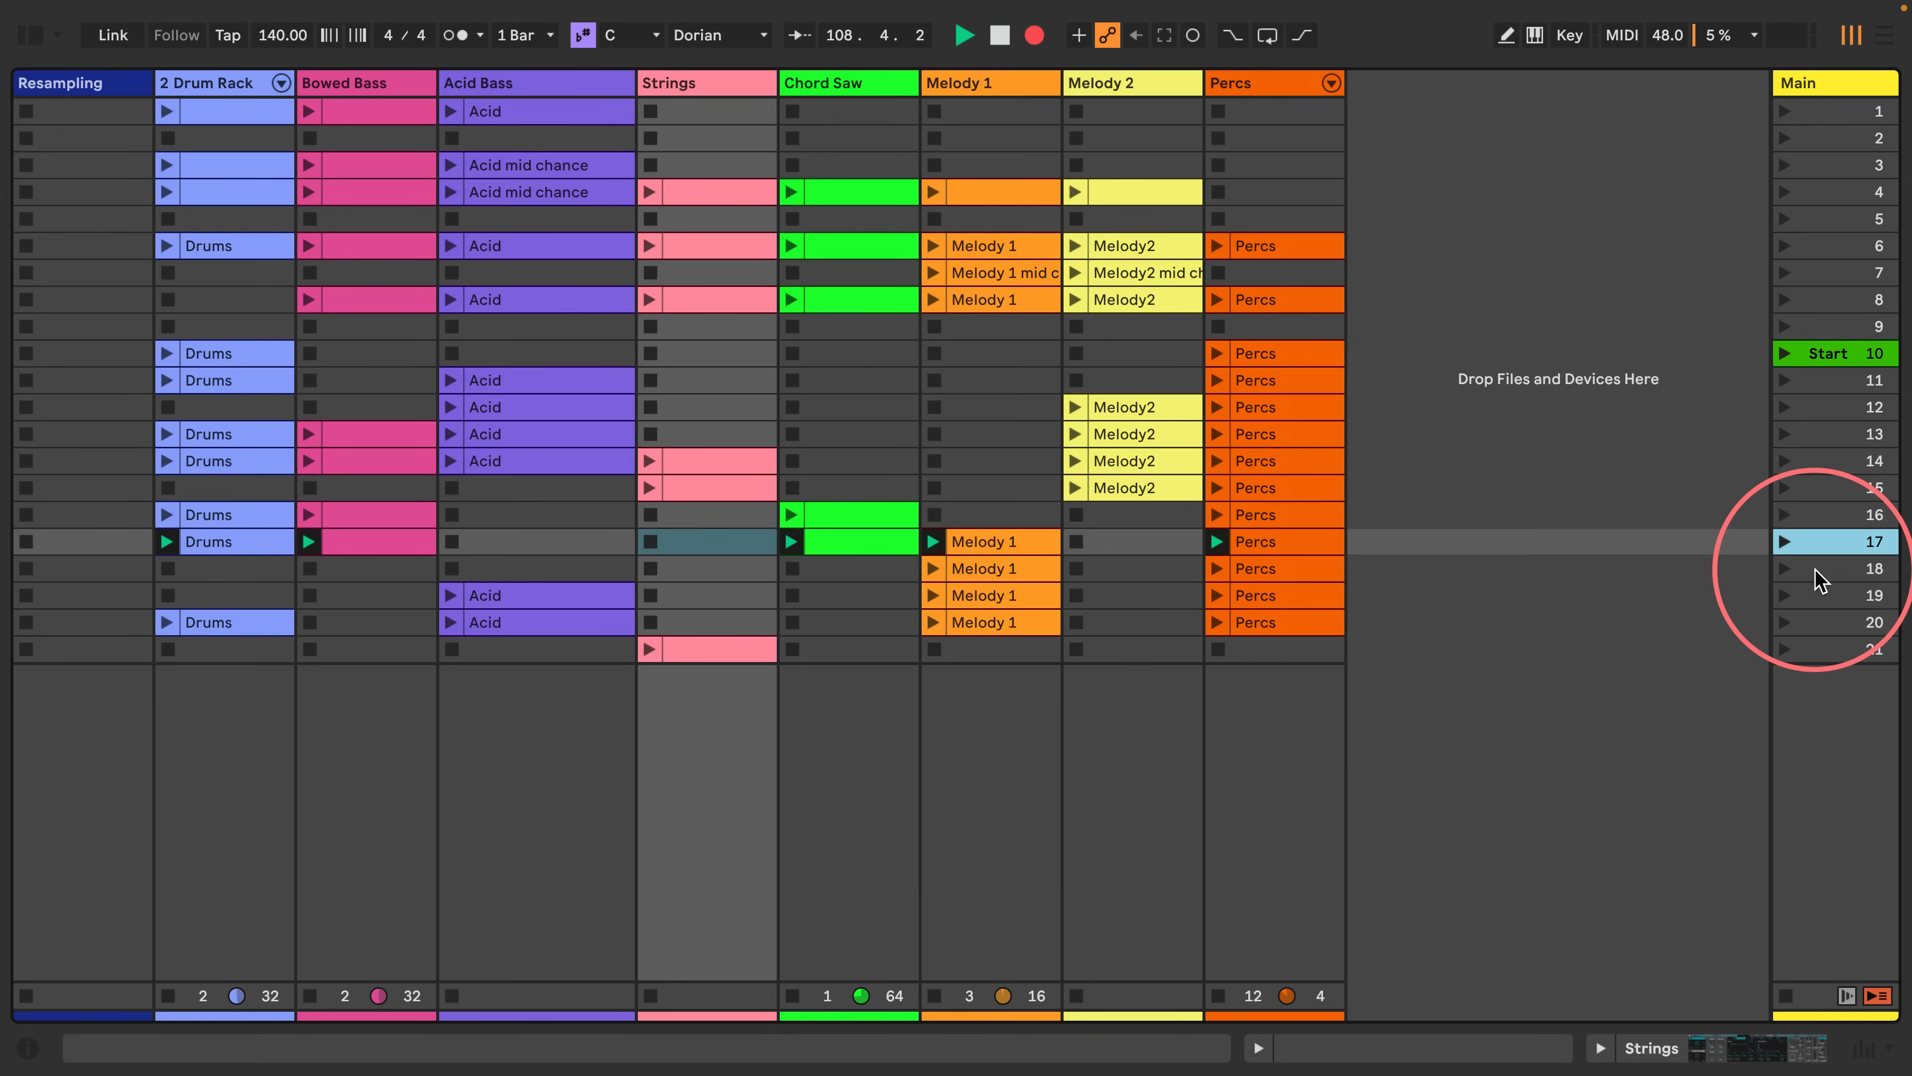
Launch scenes 18 and 19 in sequence while recording continues.
left_click(1815, 571)
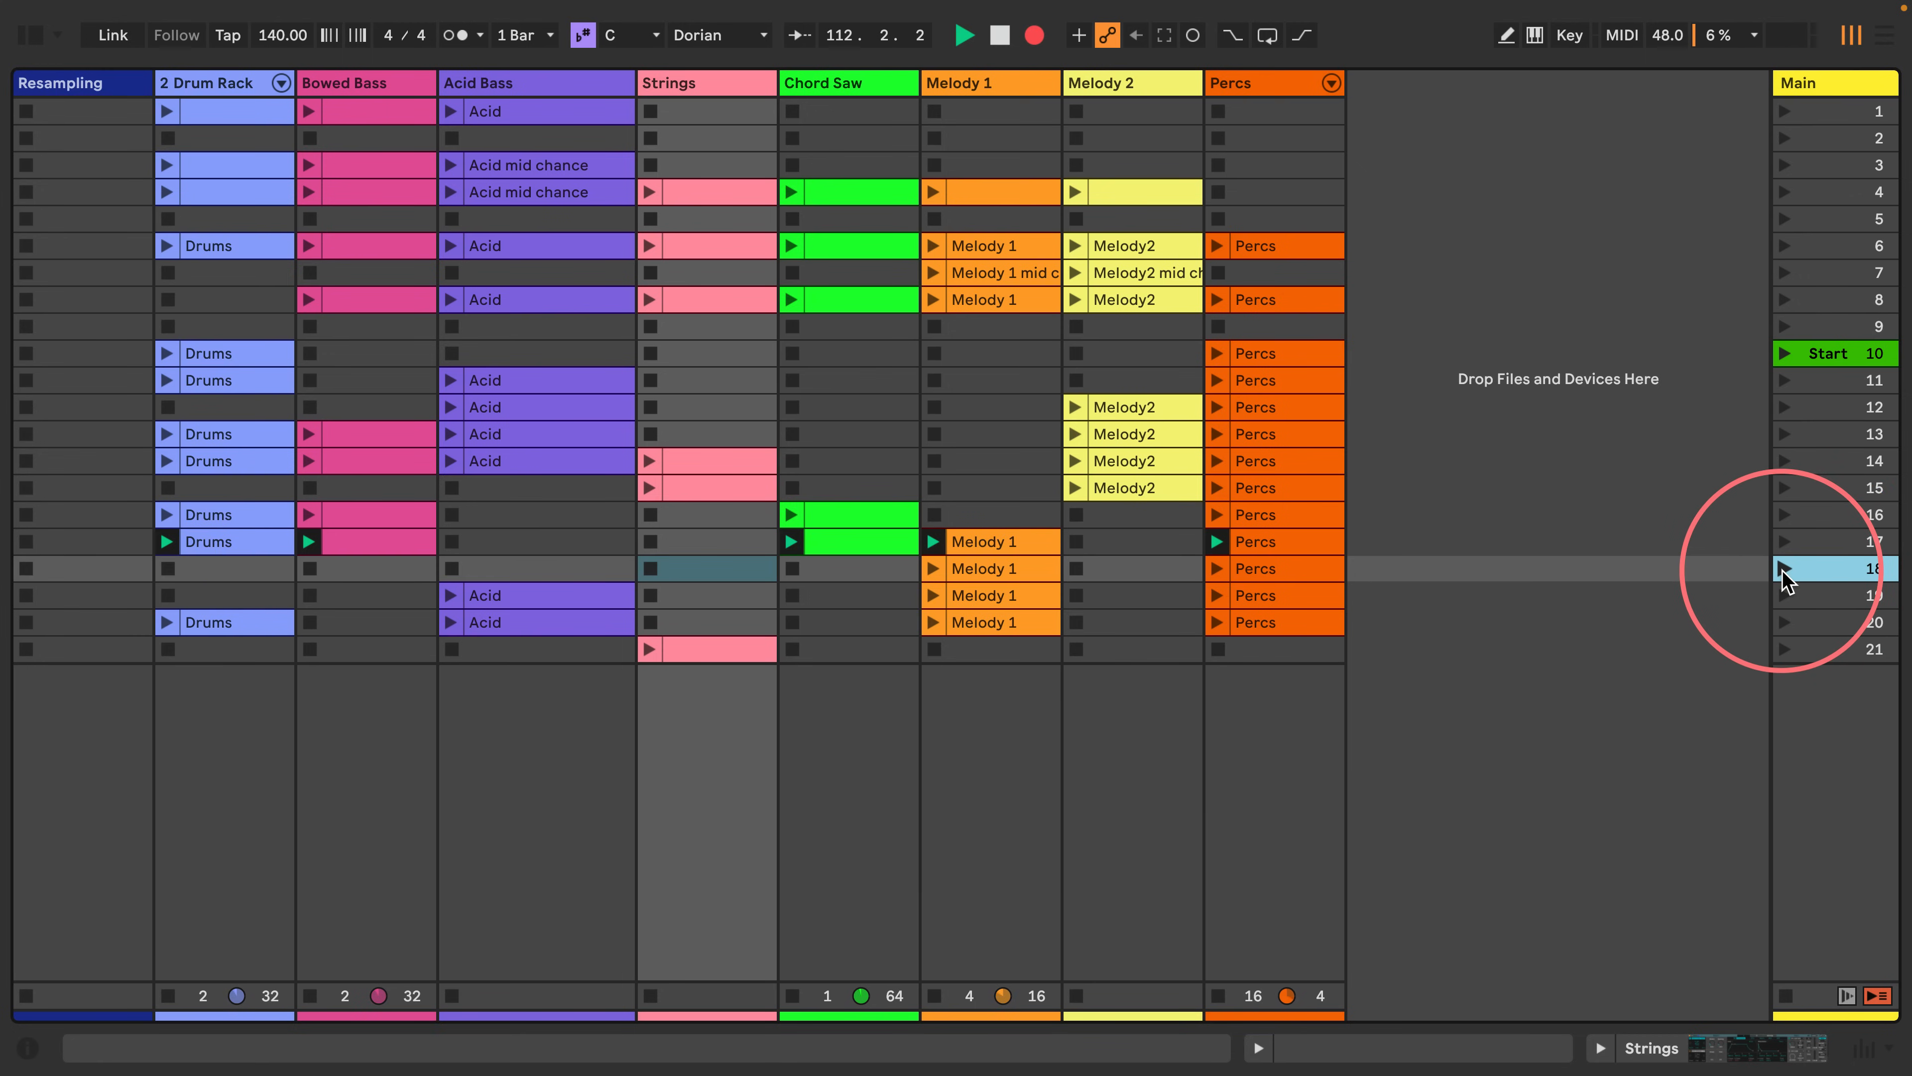
left_click(1784, 570)
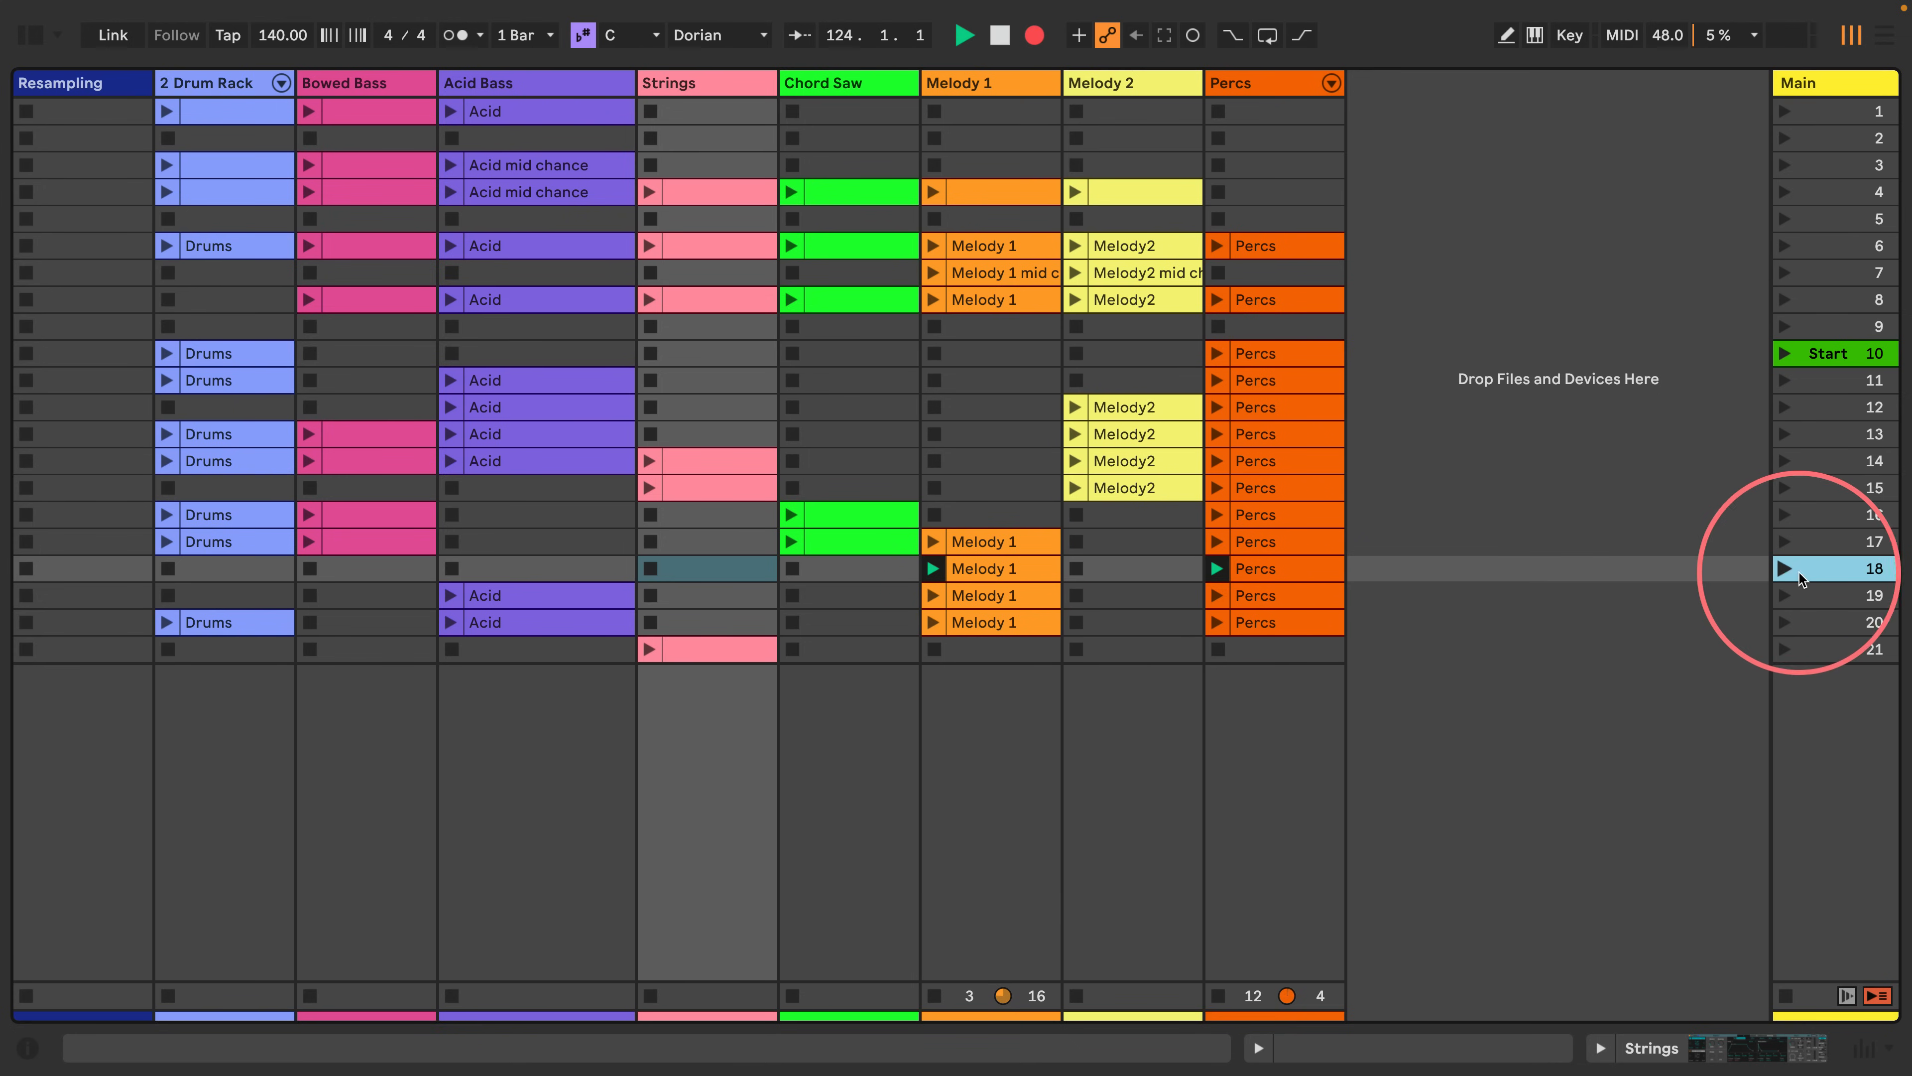
left_click(1825, 597)
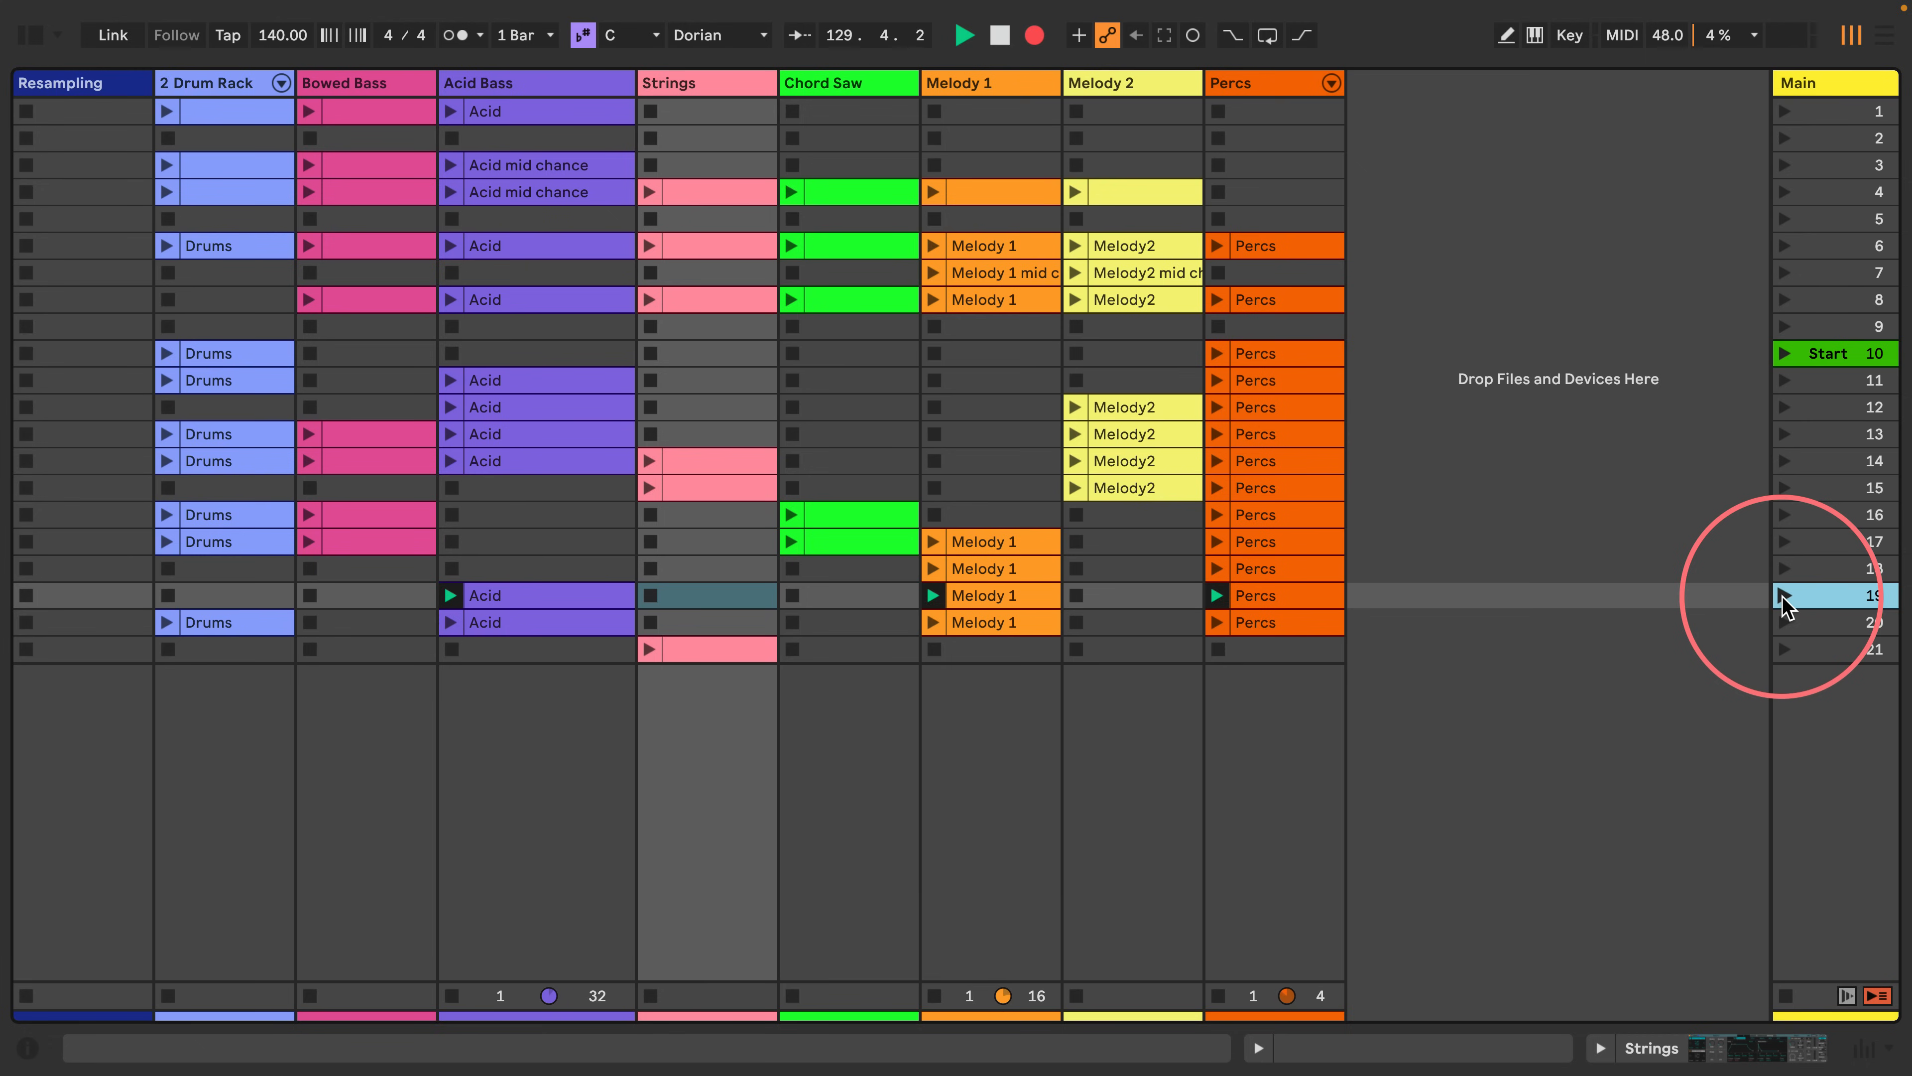
Add a copy of scene 17's Bowed Bass clip to scene 20 and remove that scene's Acid clip.
left_click(1831, 629)
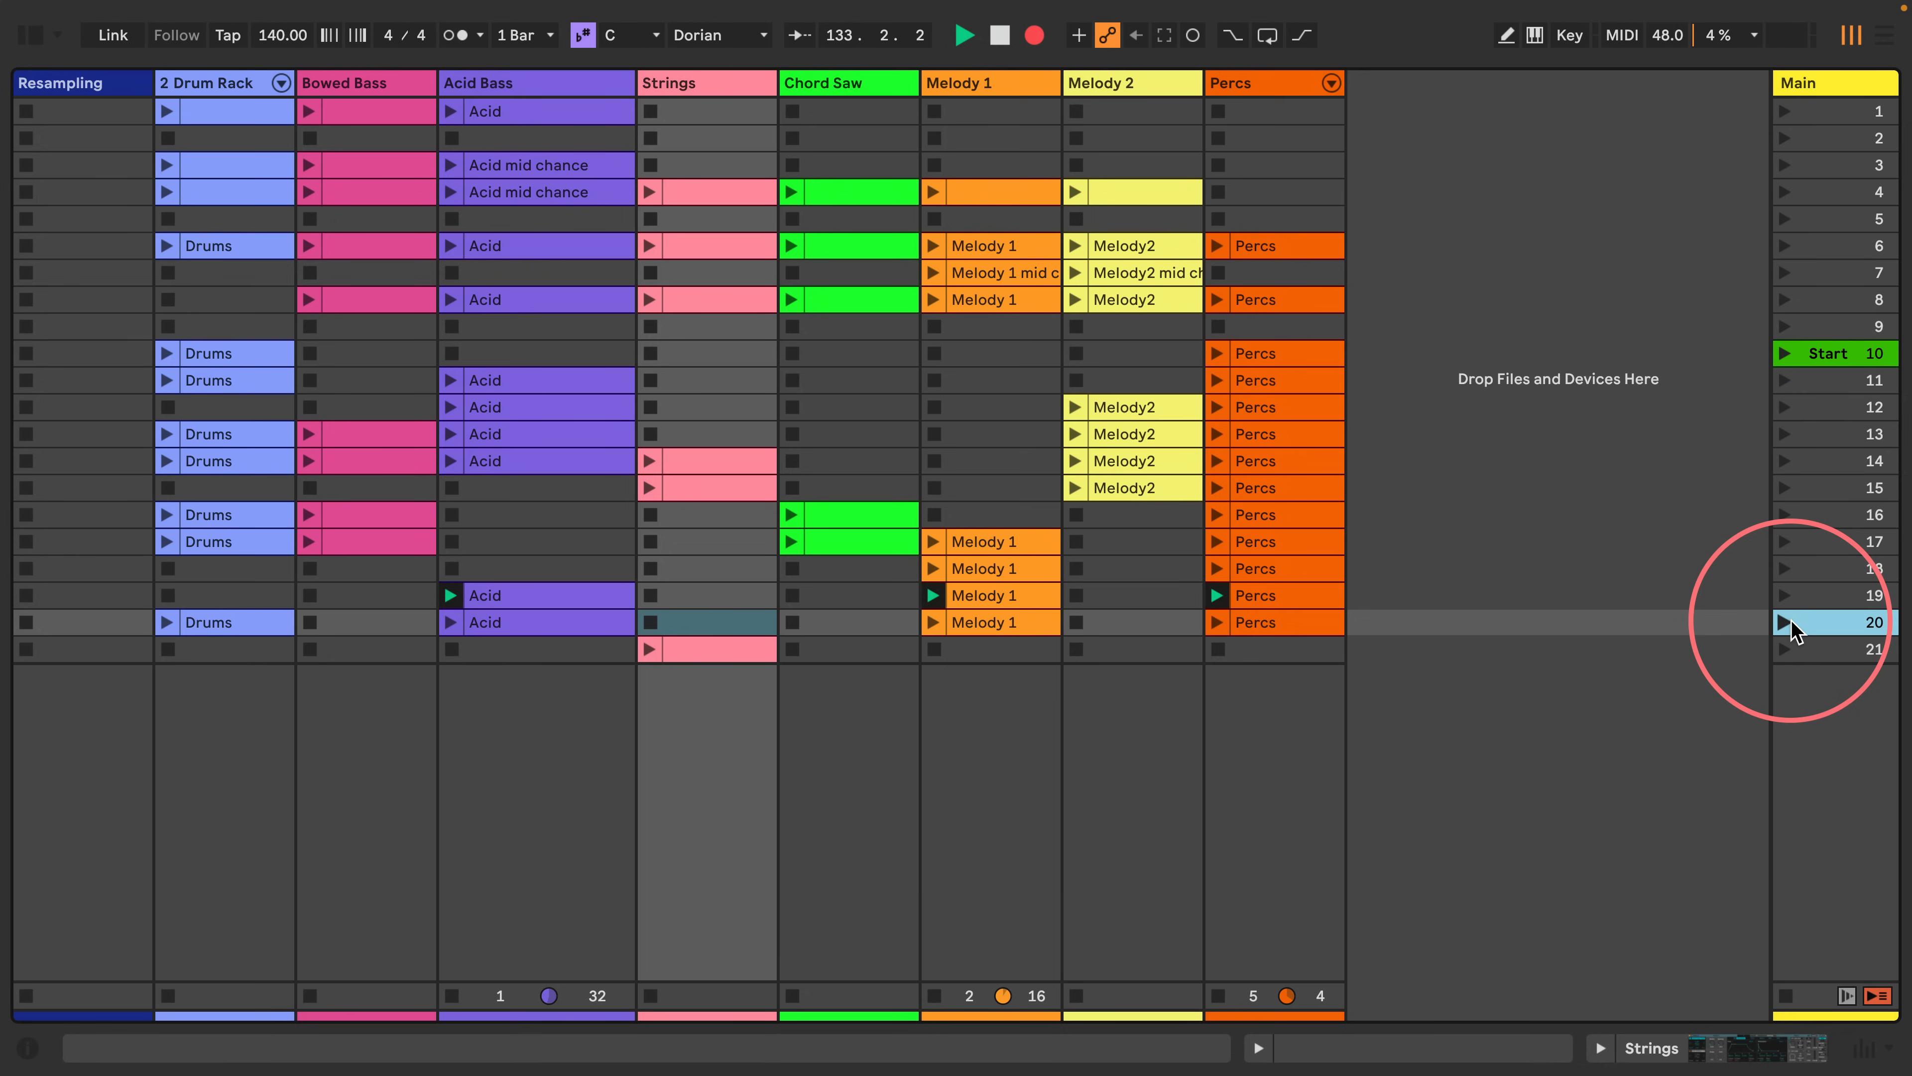
left_click(362, 548)
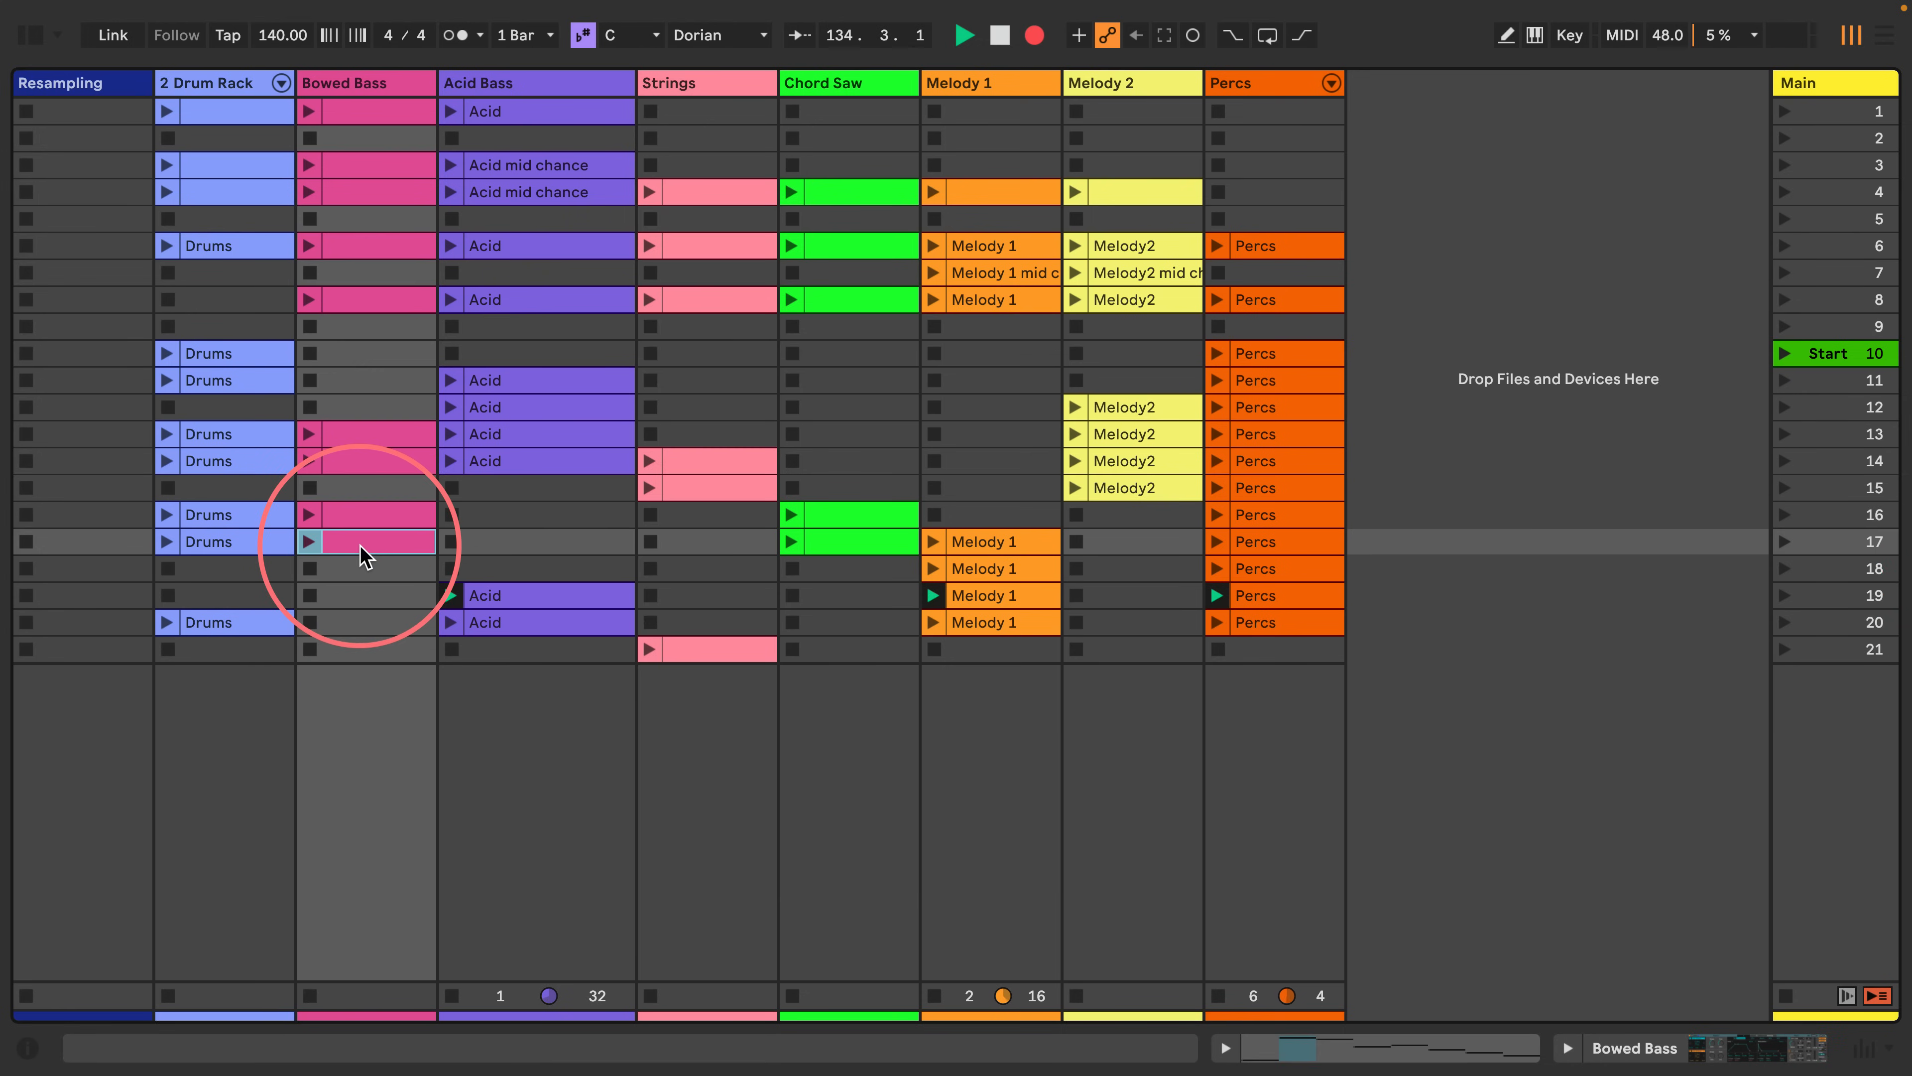
left_click_drag(361, 554, 358, 620)
left_click(534, 623)
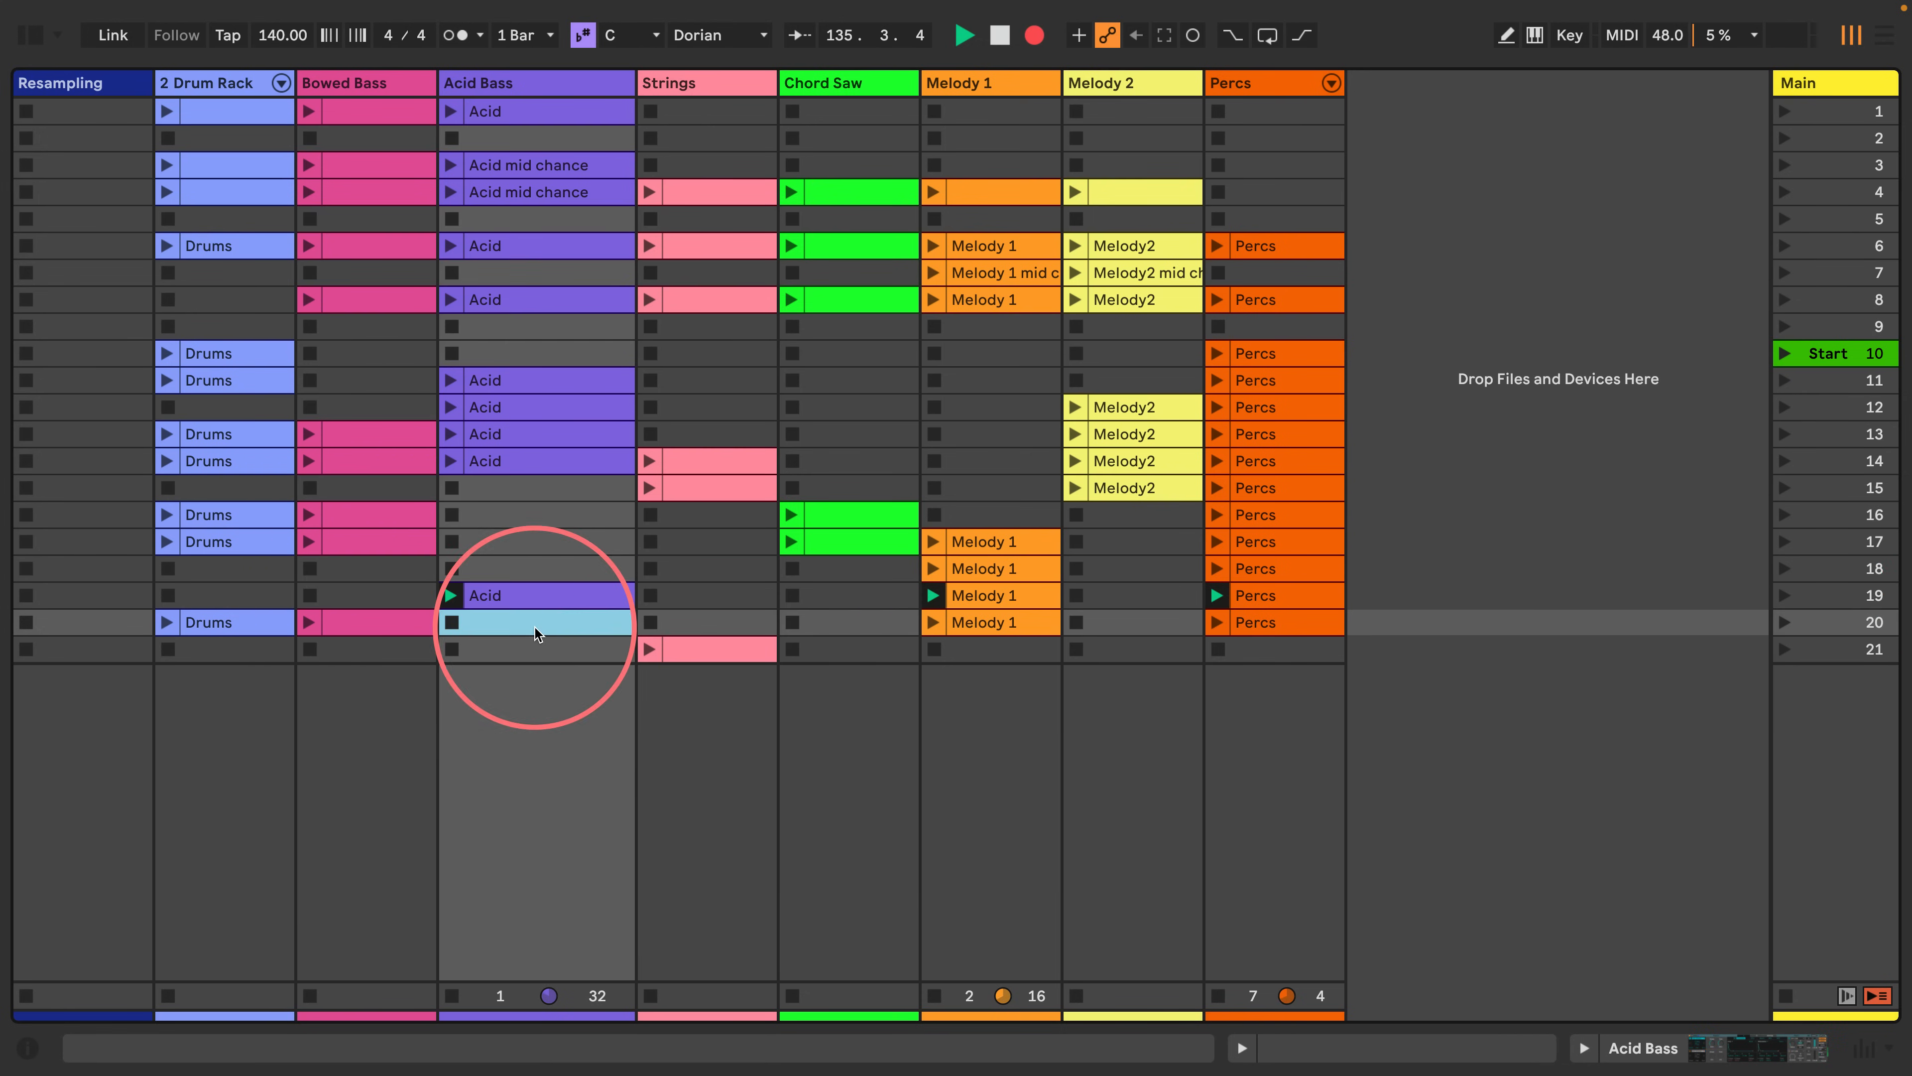
Launch scene 20 and the closing scene 21, and stop the recorded performance after the Strings ending.
left_click(1784, 624)
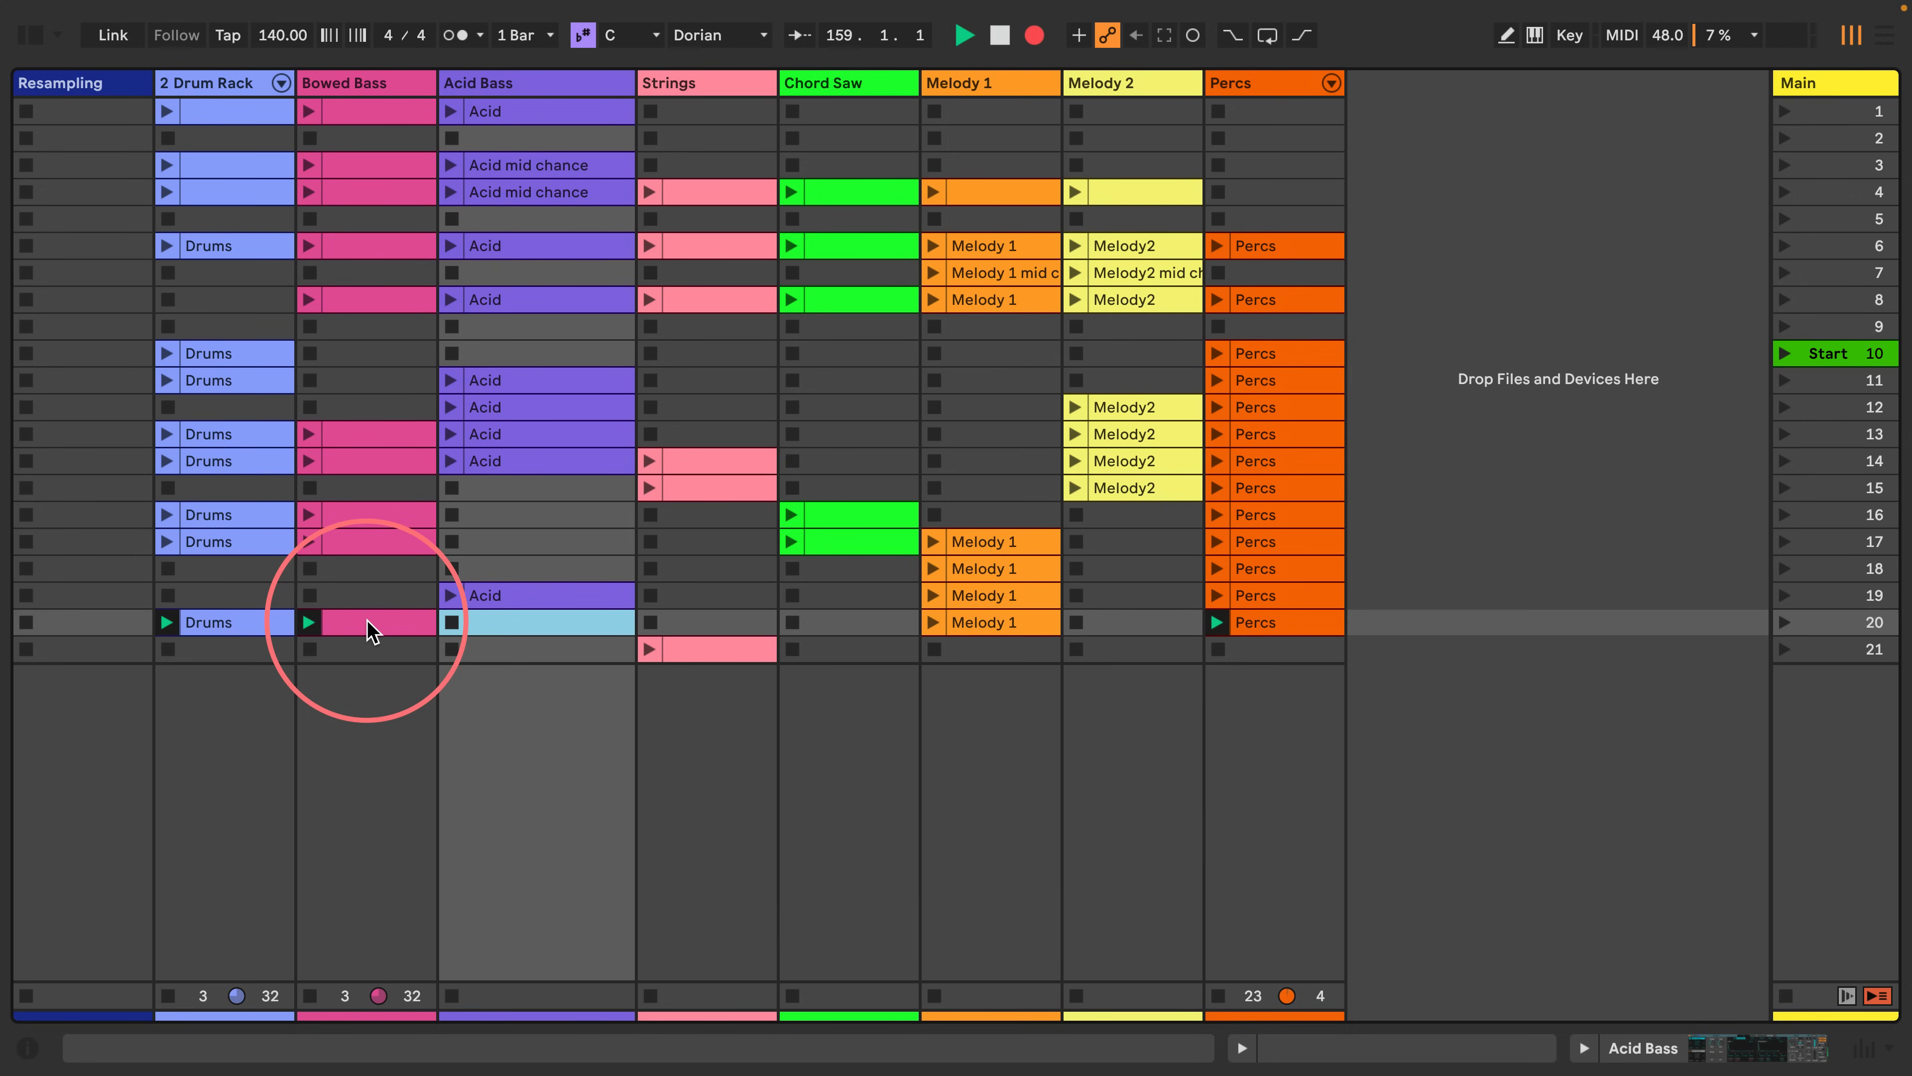
left_click(1785, 651)
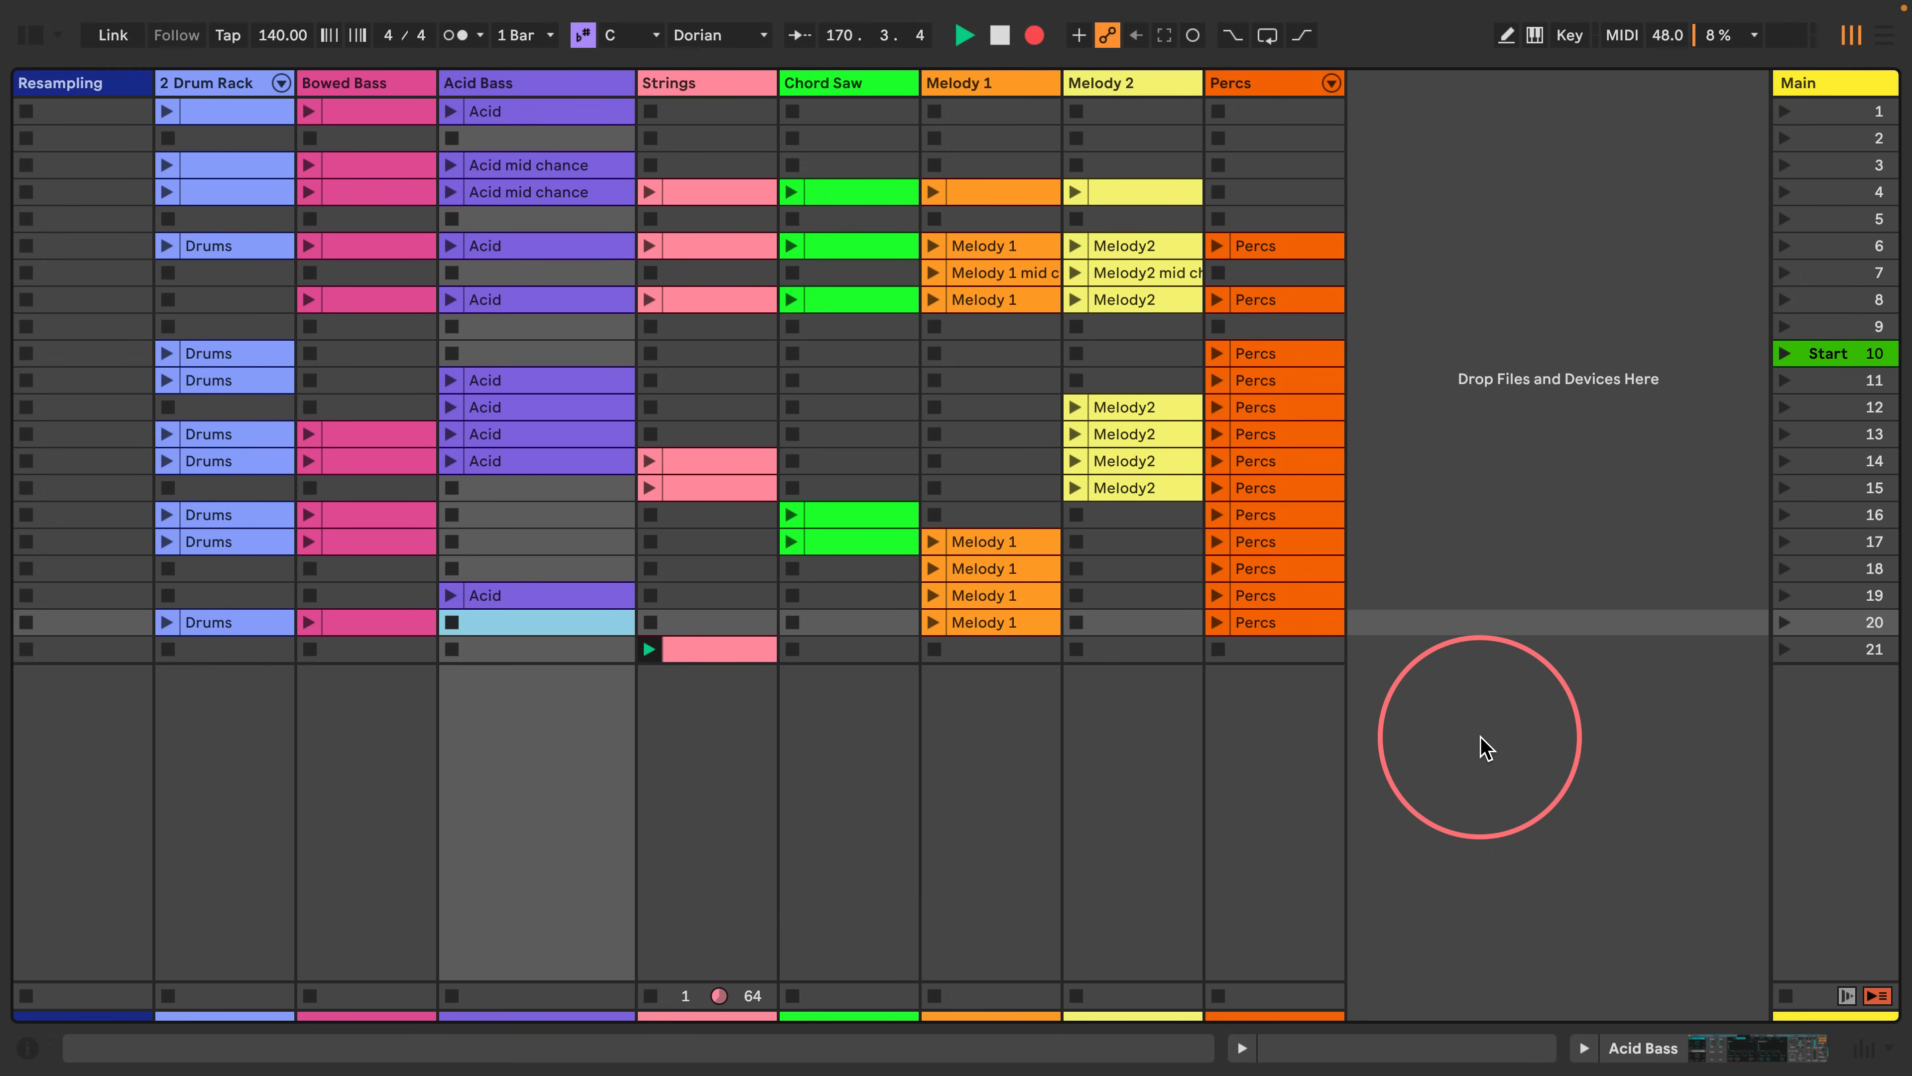
left_click(717, 652)
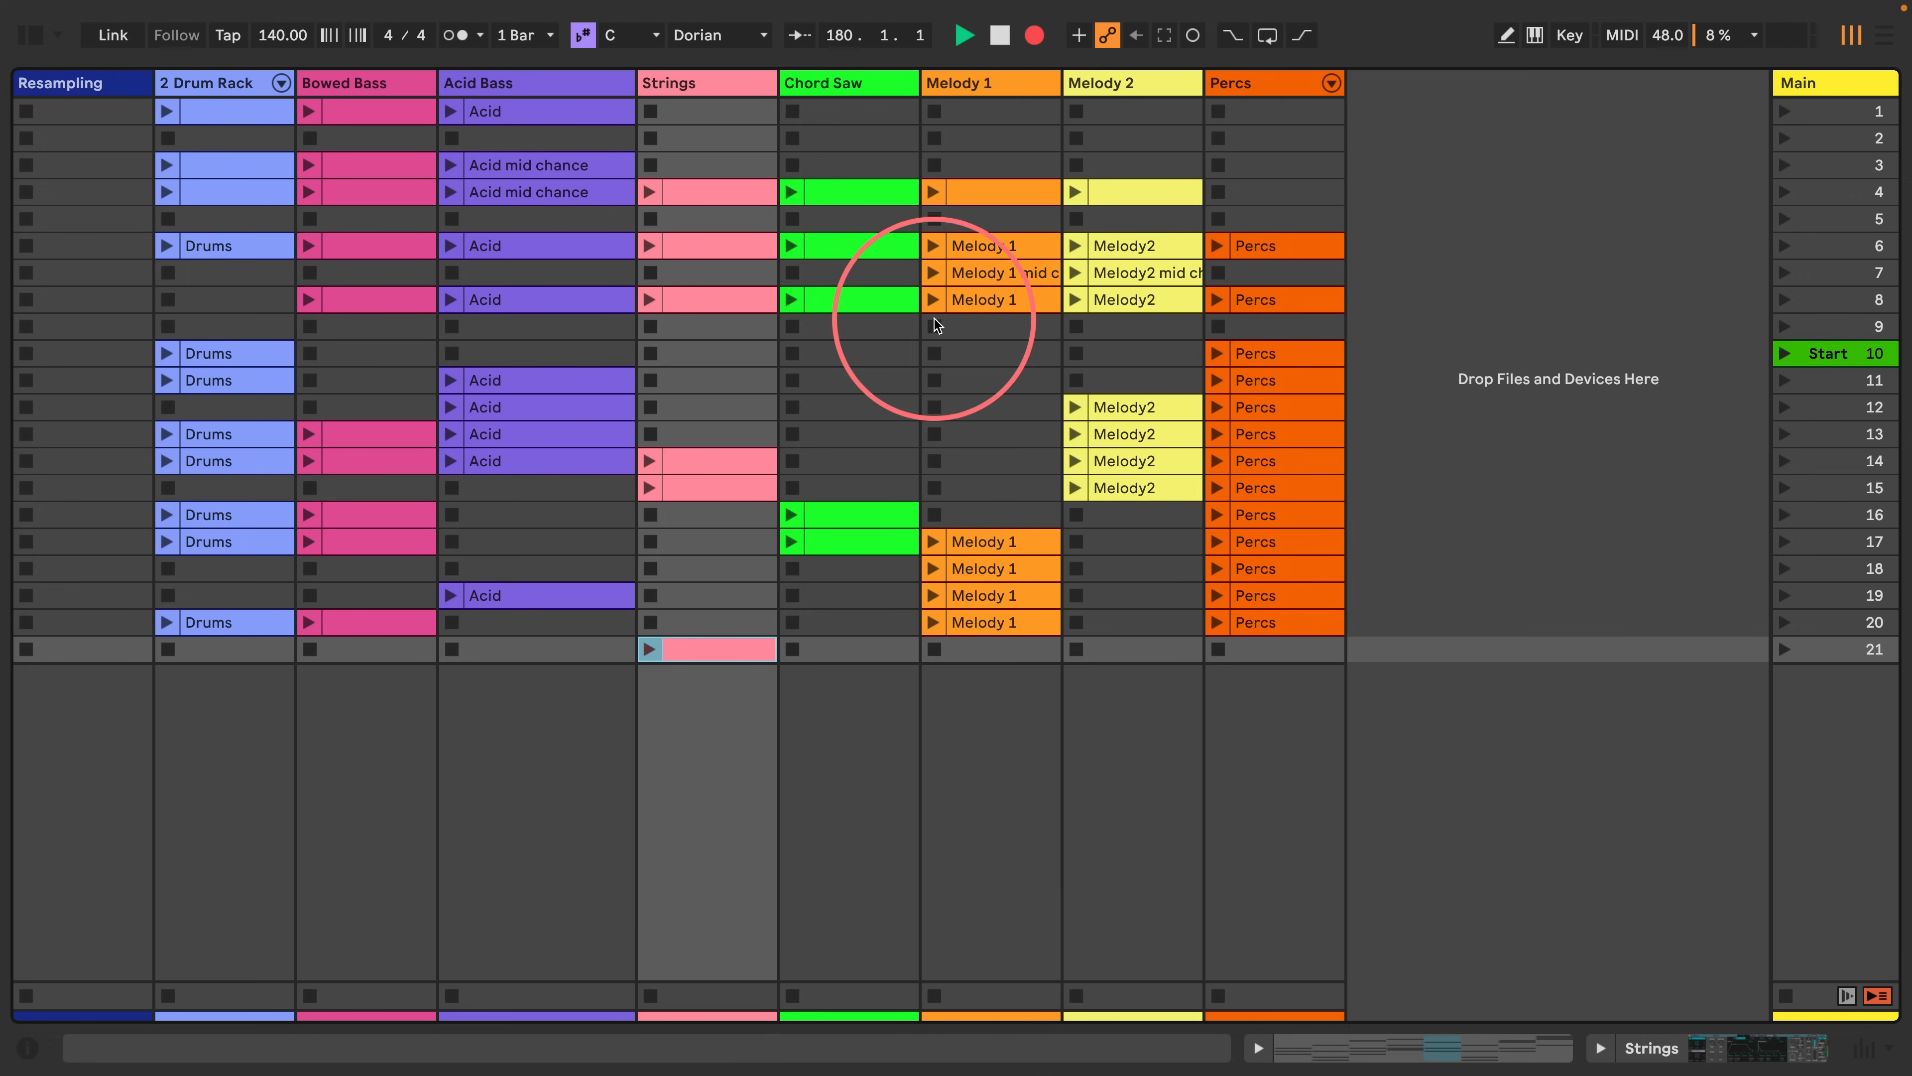
left_click(999, 35)
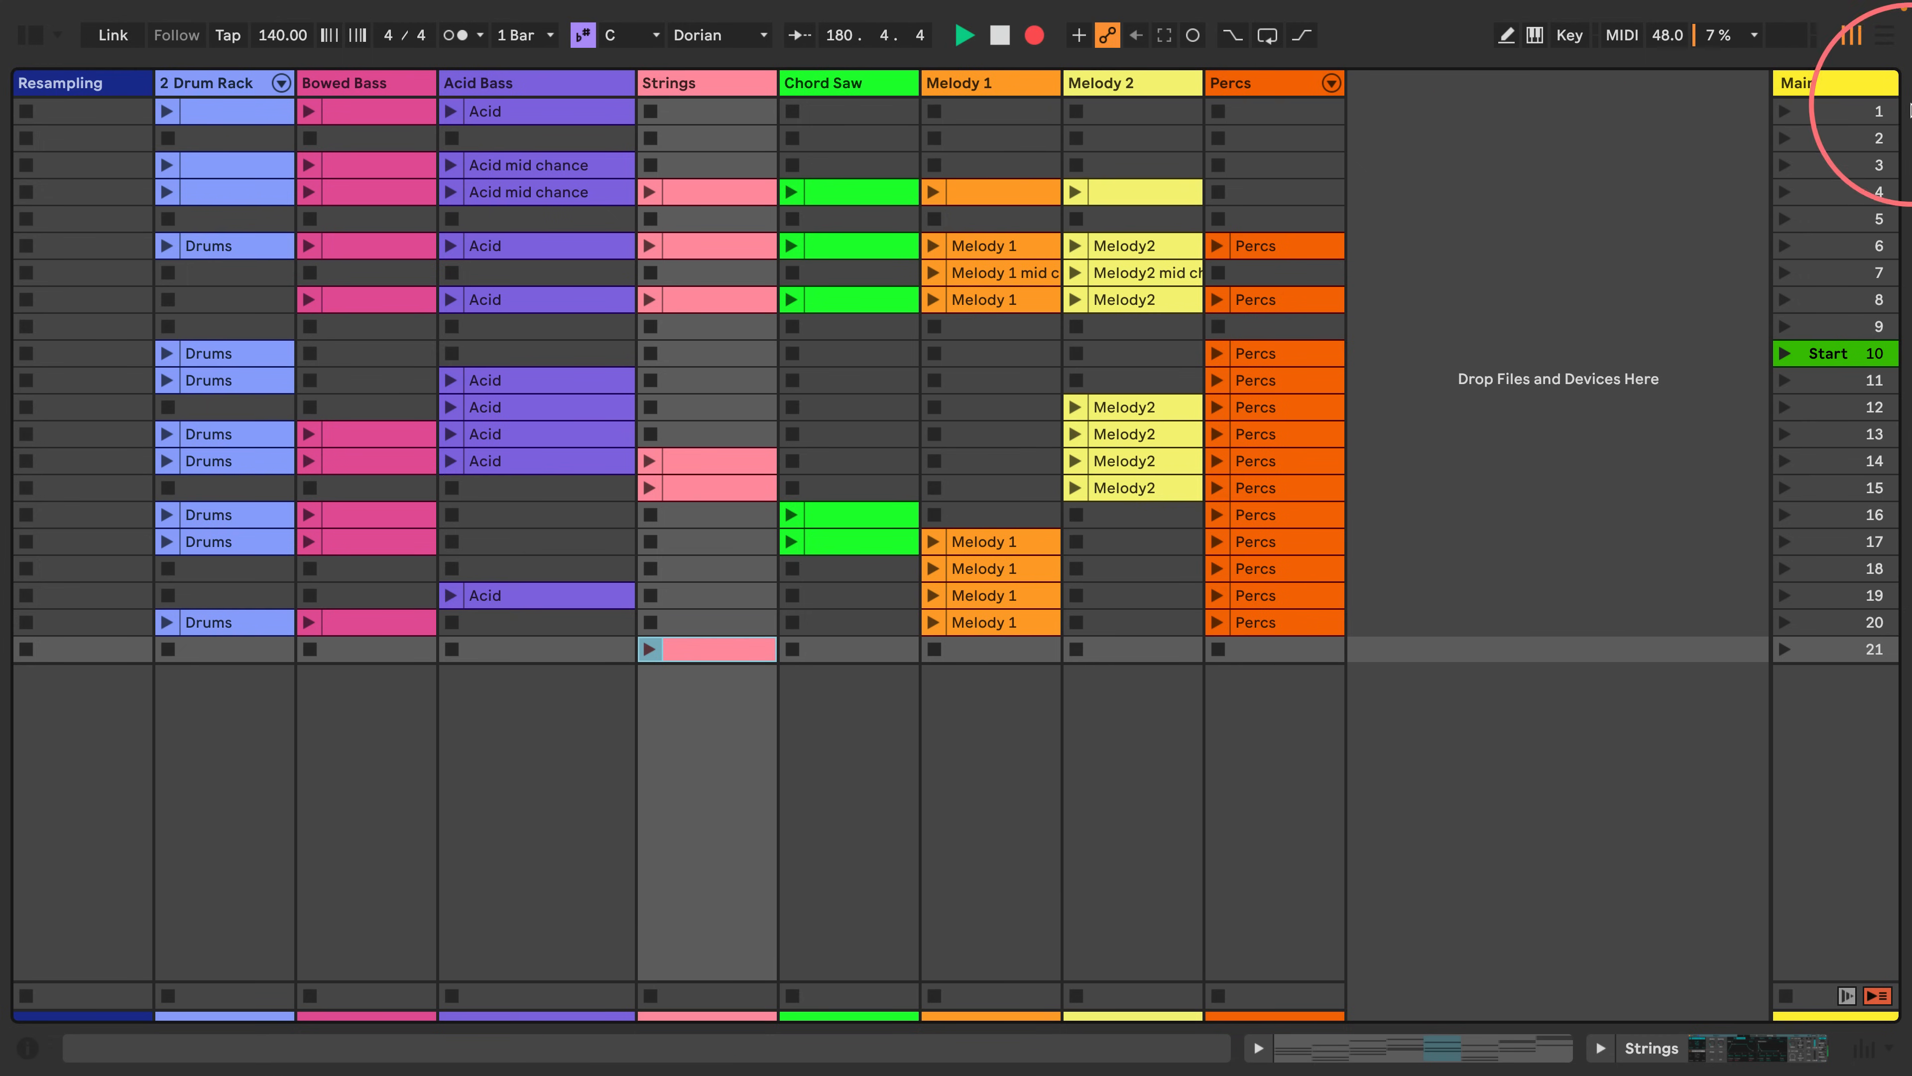
Switch to the Arrangement with the clip detail hidden, reactivate playback of the recorded tracks, and show the whole recording.
left_click(1884, 35)
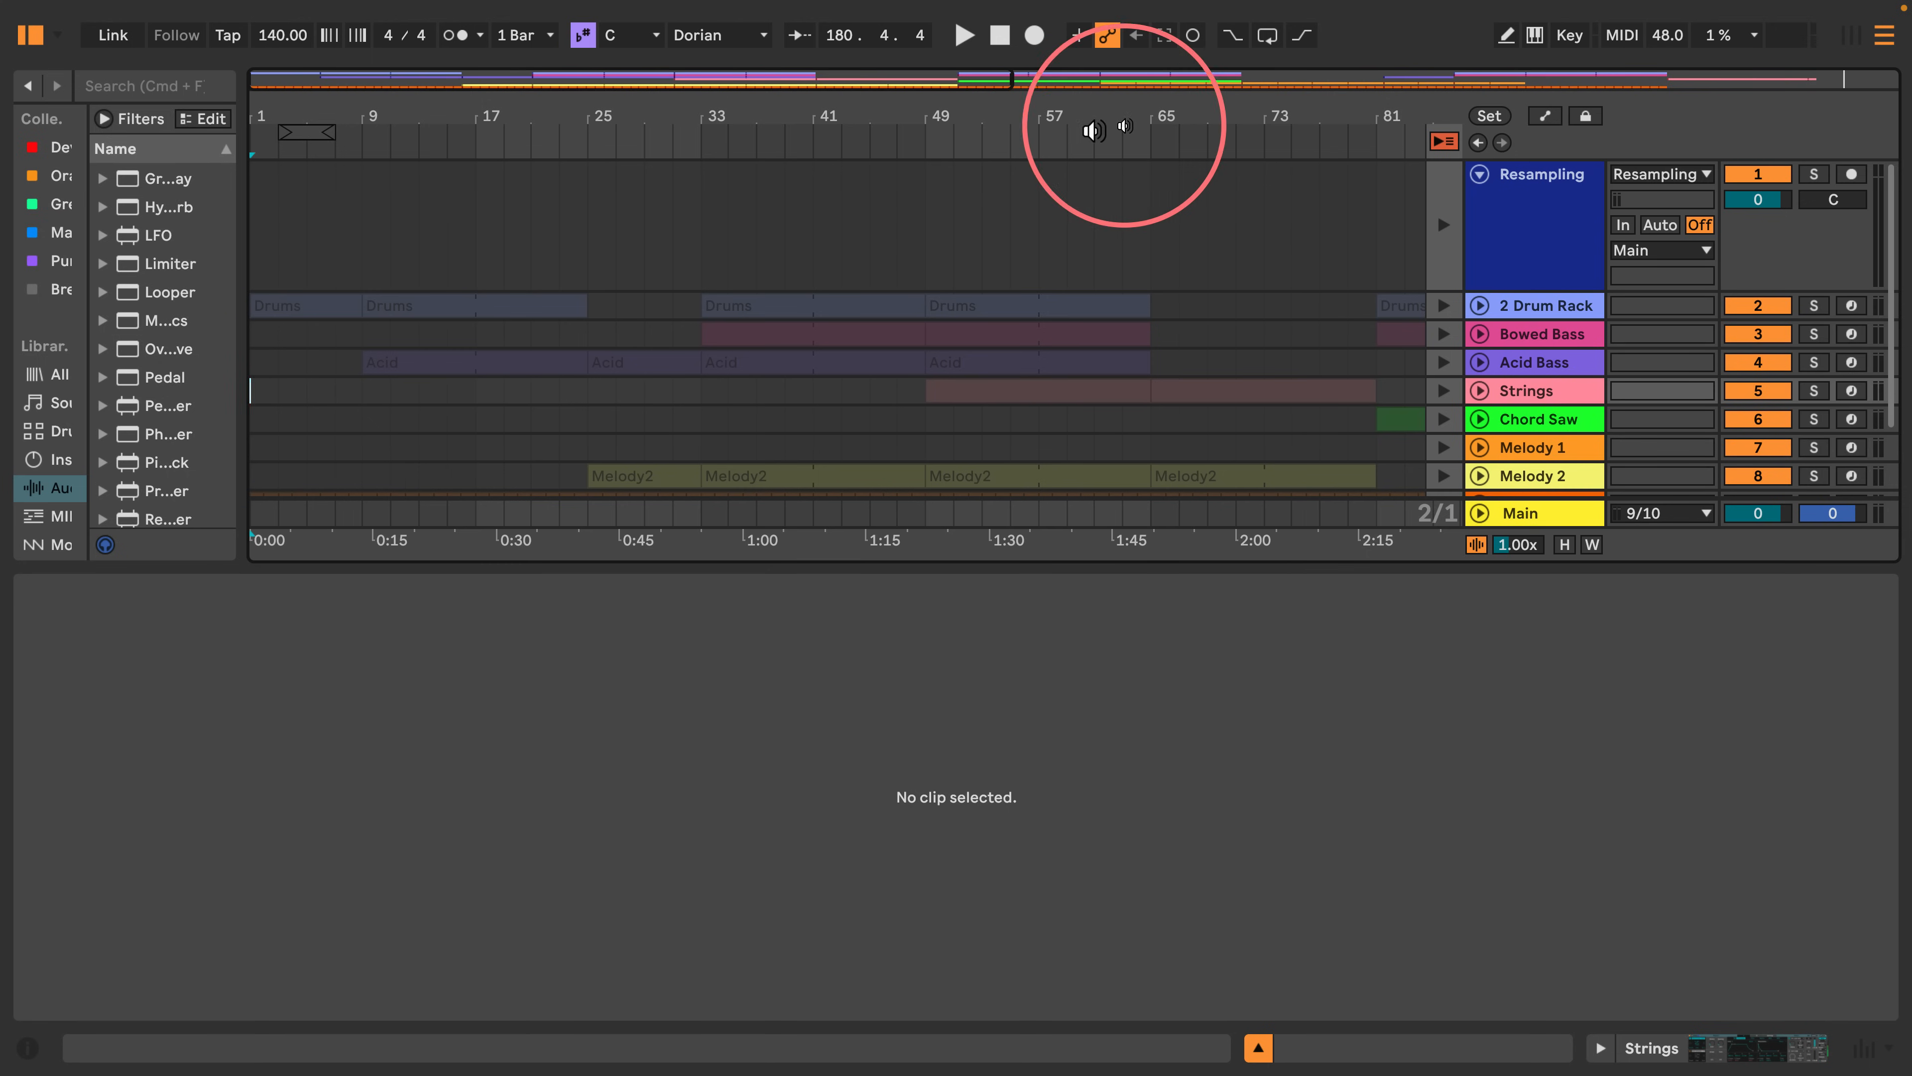
left_click(1257, 1048)
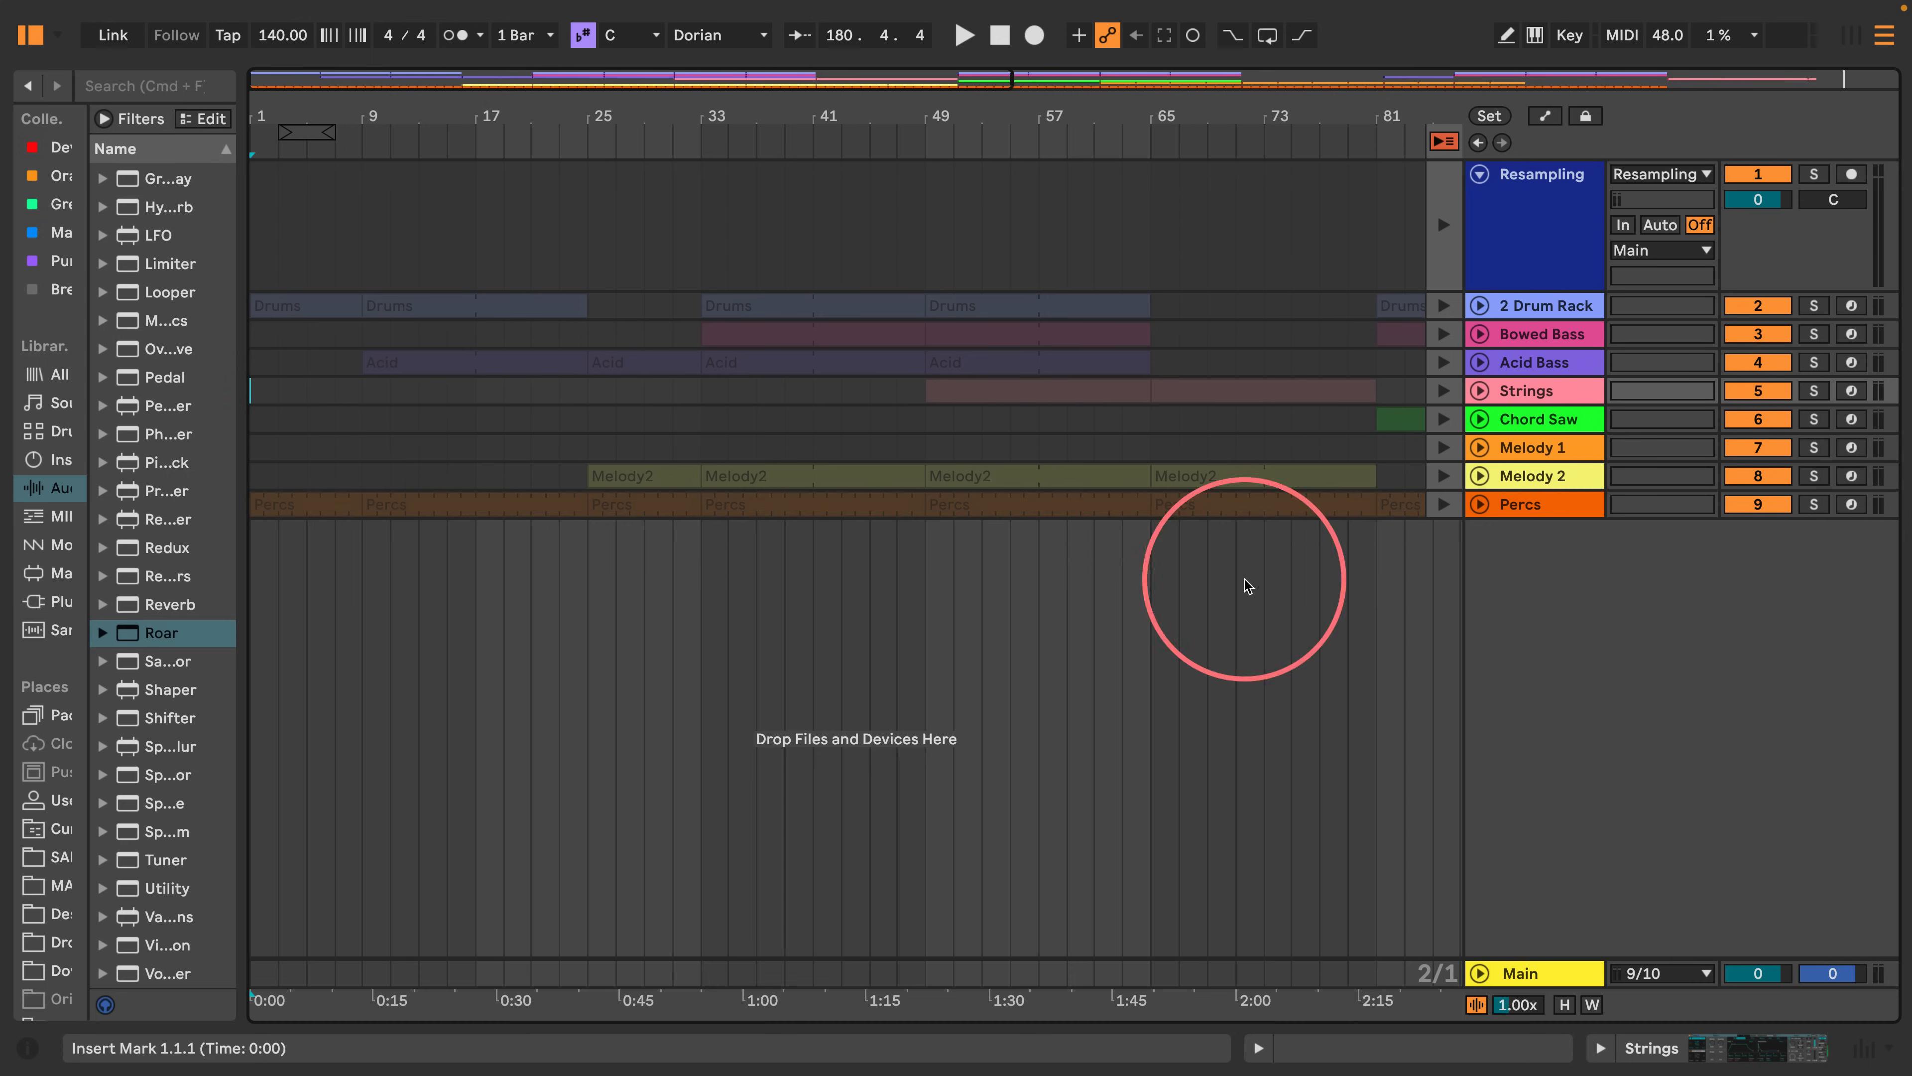
left_click(1443, 141)
left_click_drag(1041, 121, 1025, 85)
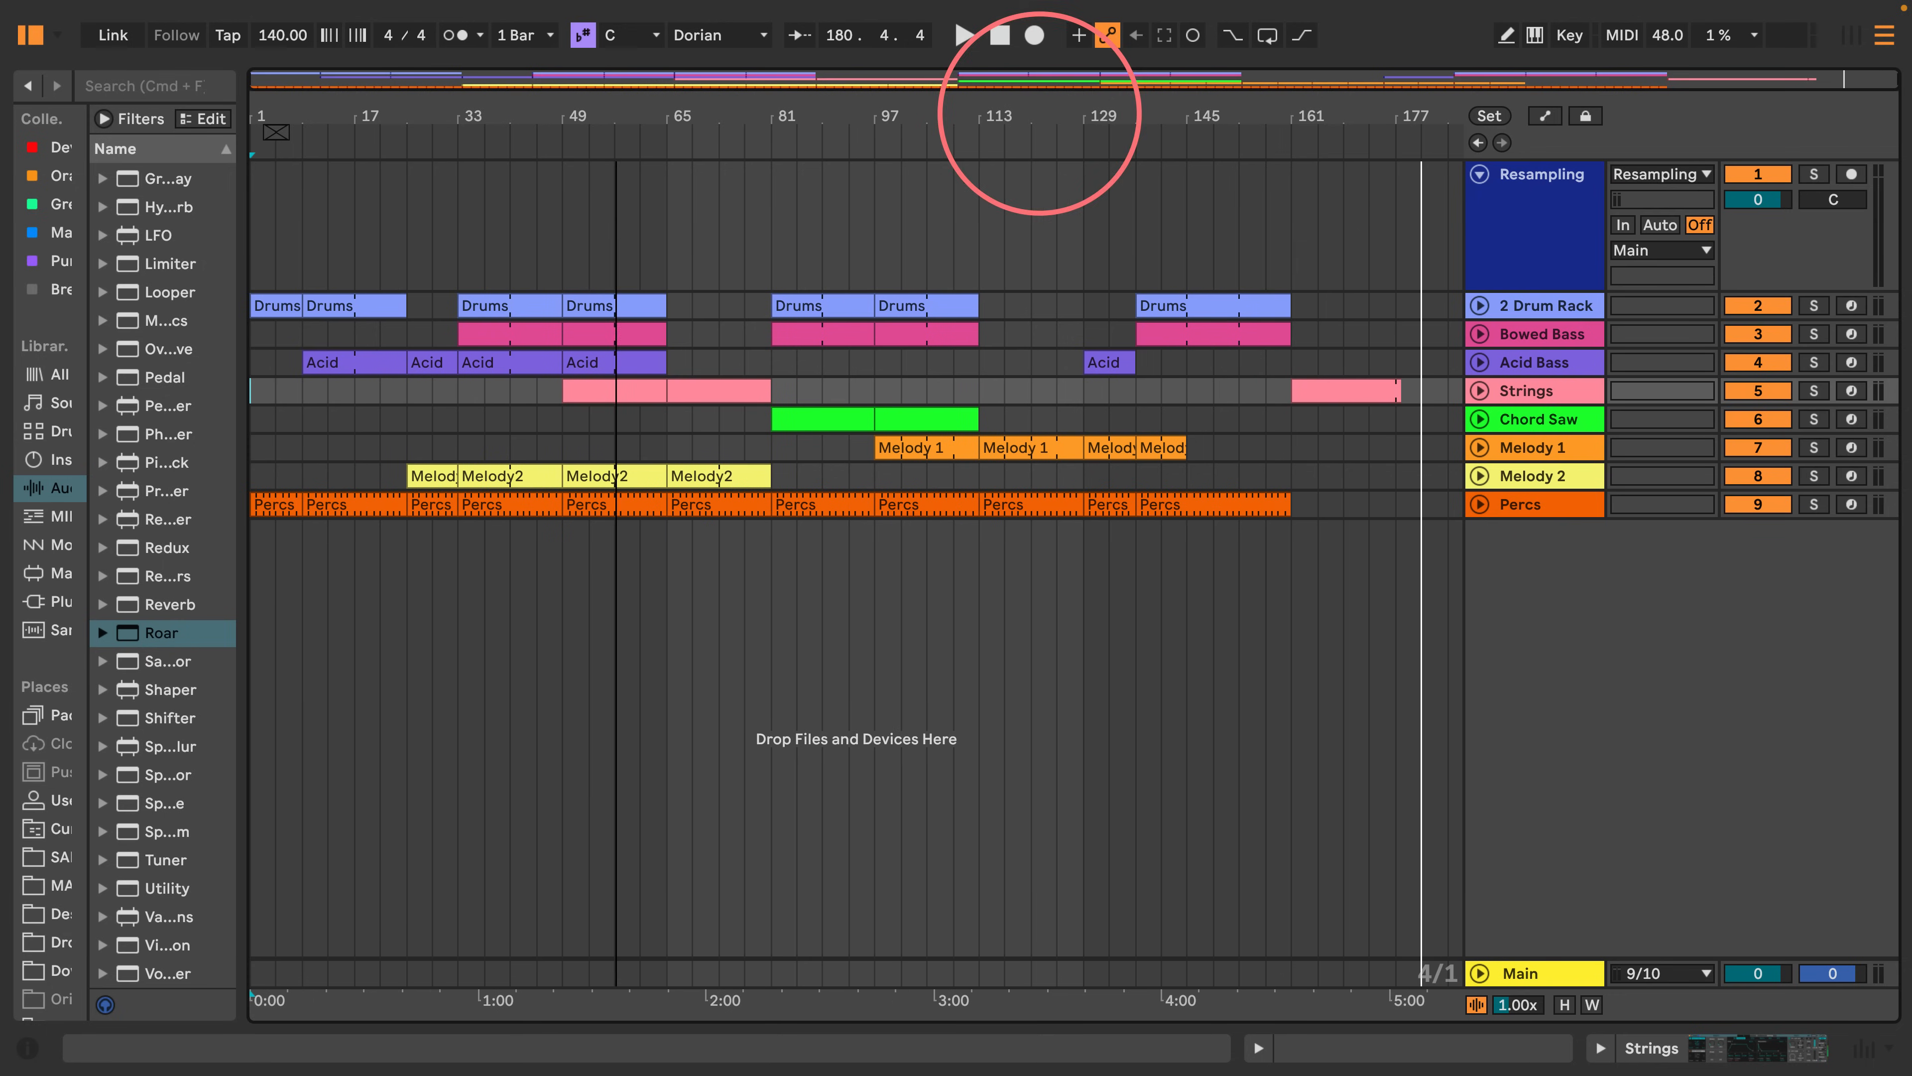
Save the Live set under the new name "How to Finish a Song in Ableton Live".
mouse_move(181, 7)
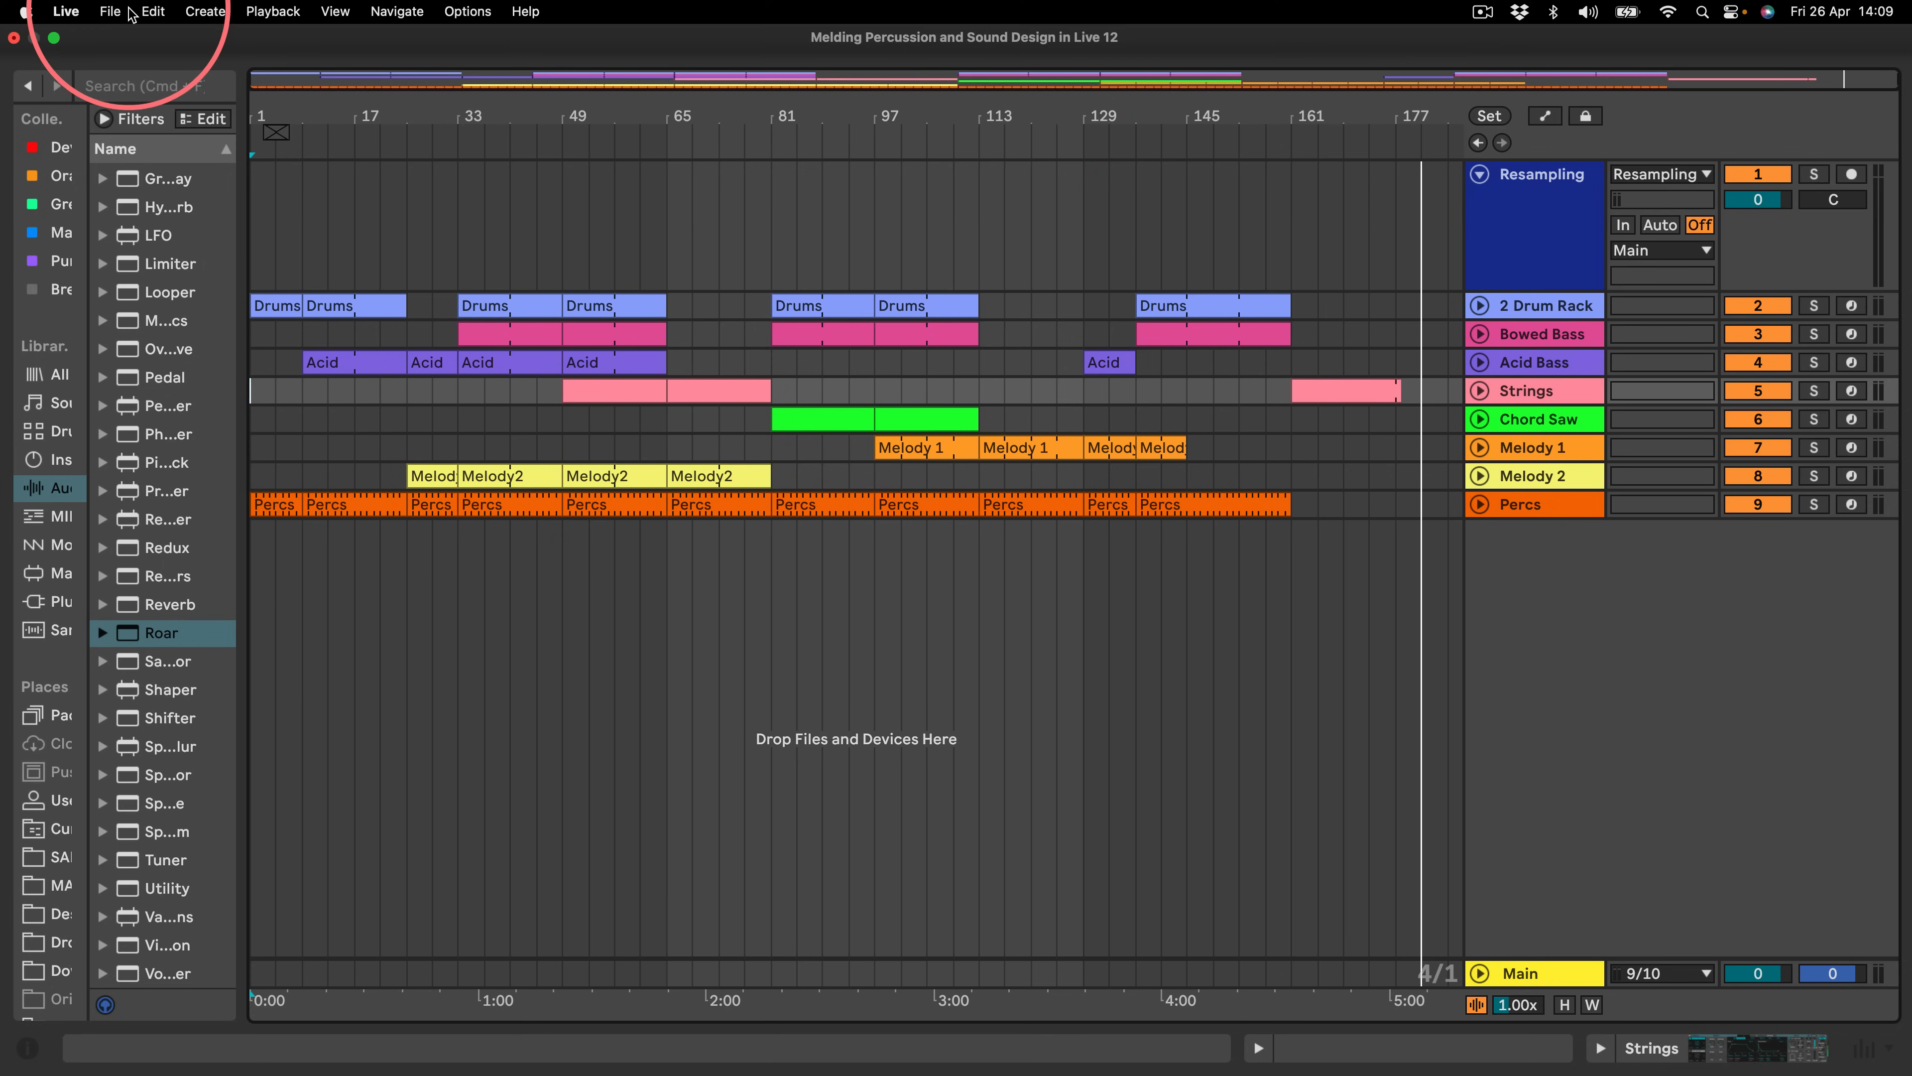
left_click(110, 10)
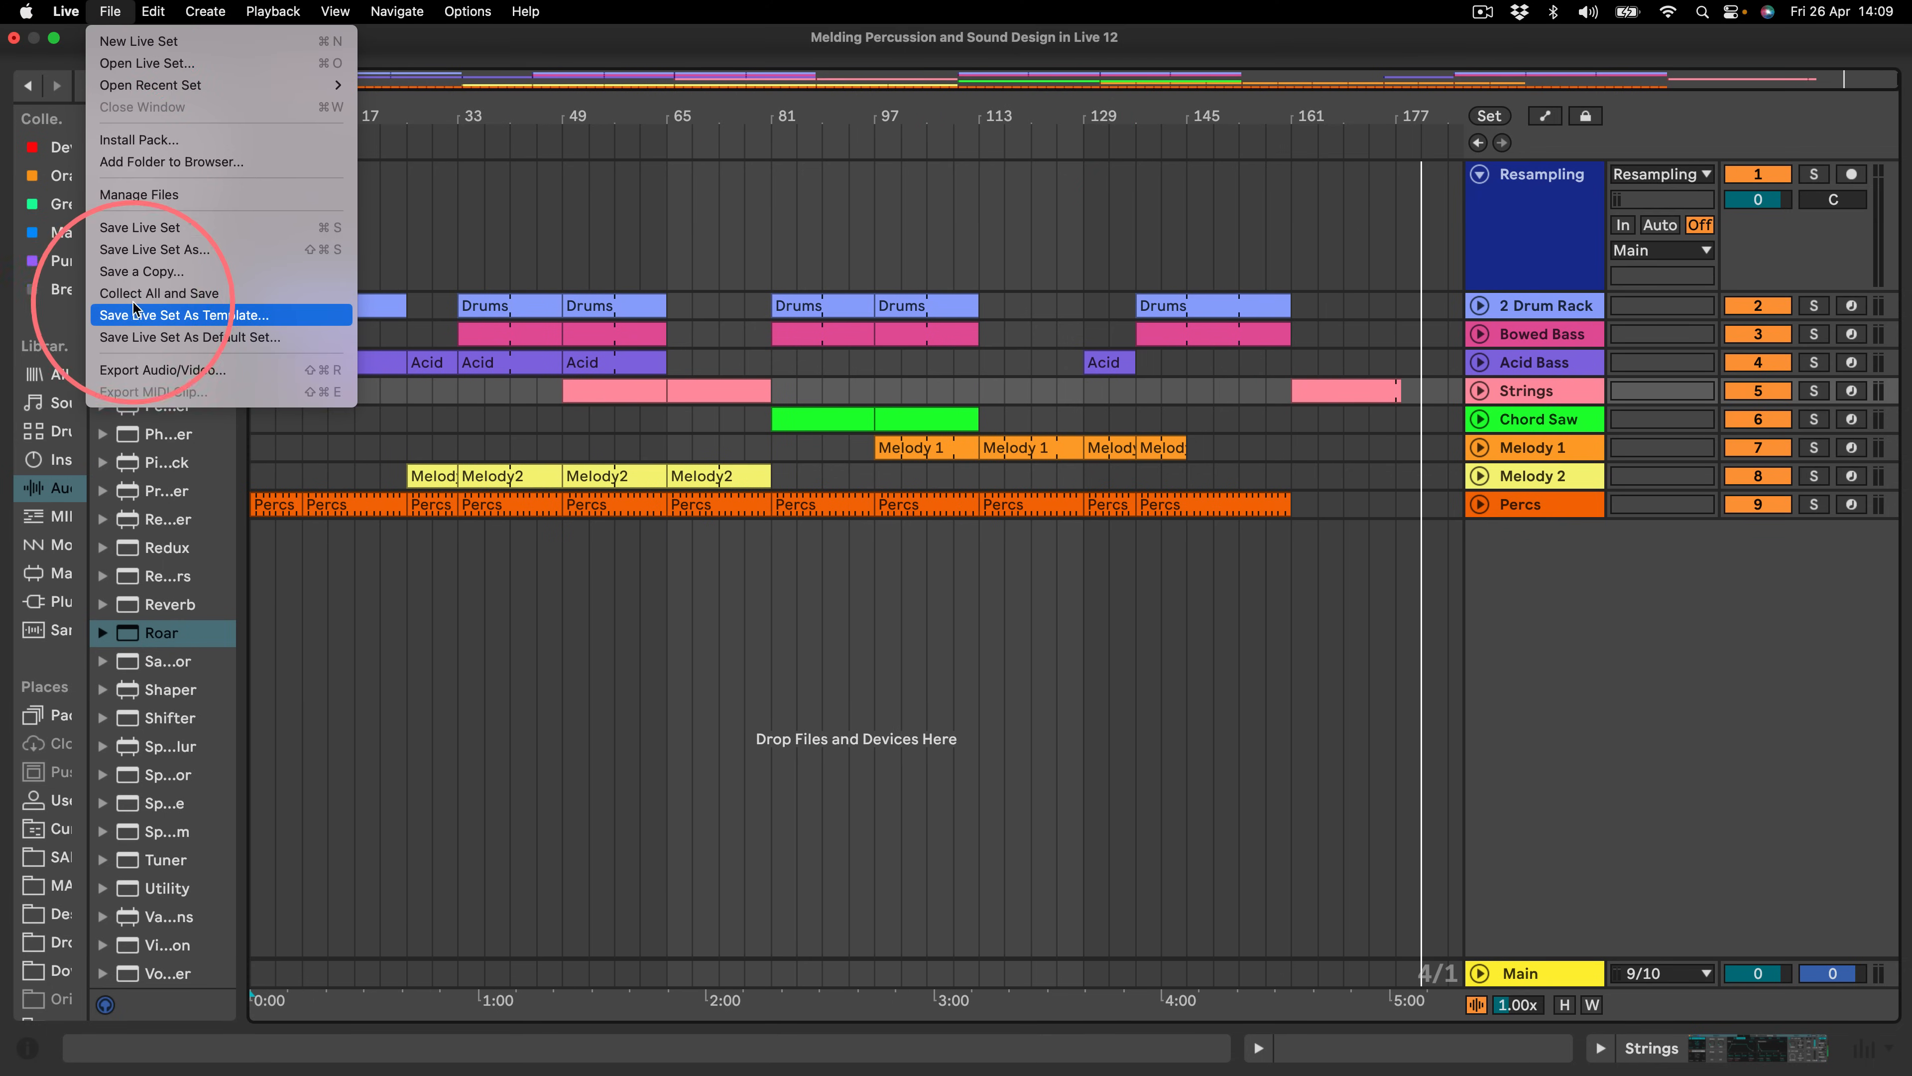
left_click(124, 250)
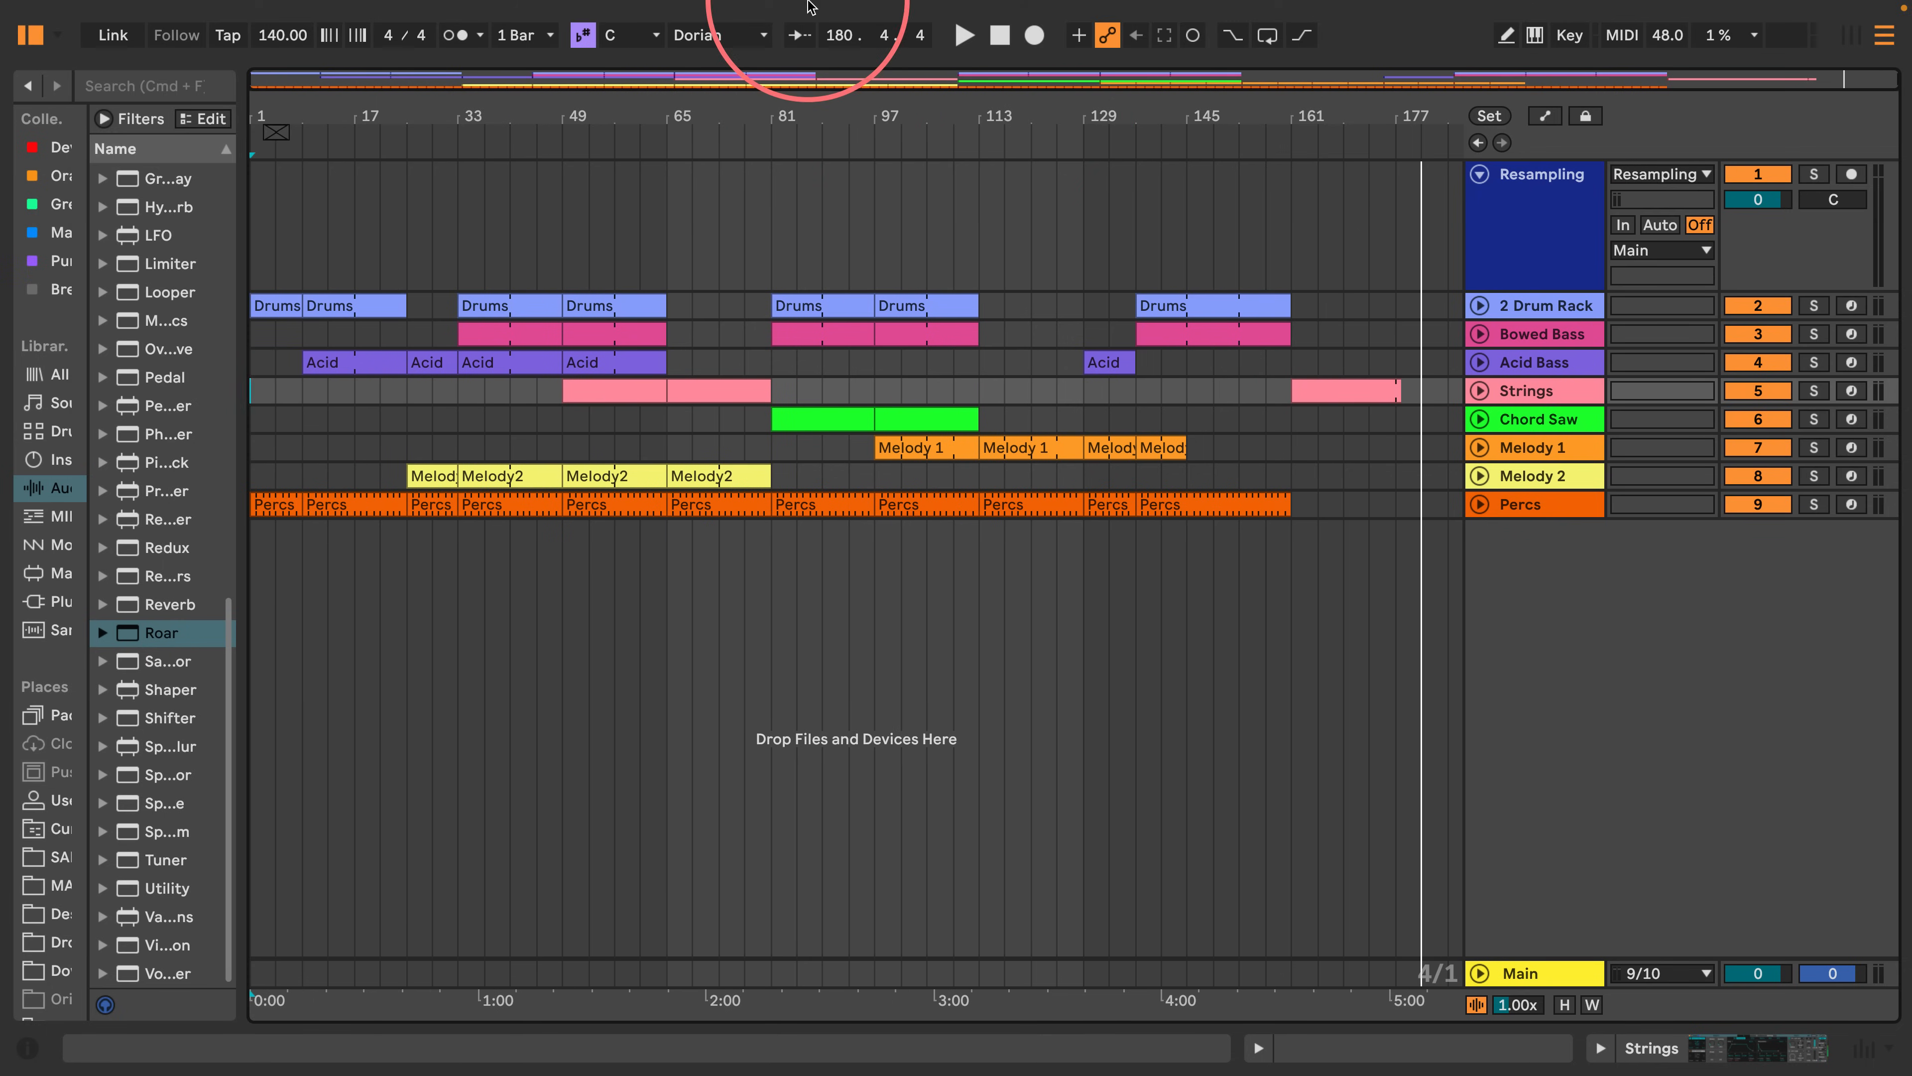
Collect all and save, copying files from elsewhere, other Projects and the User Library, but not from Factory Packs.
mouse_move(816, 3)
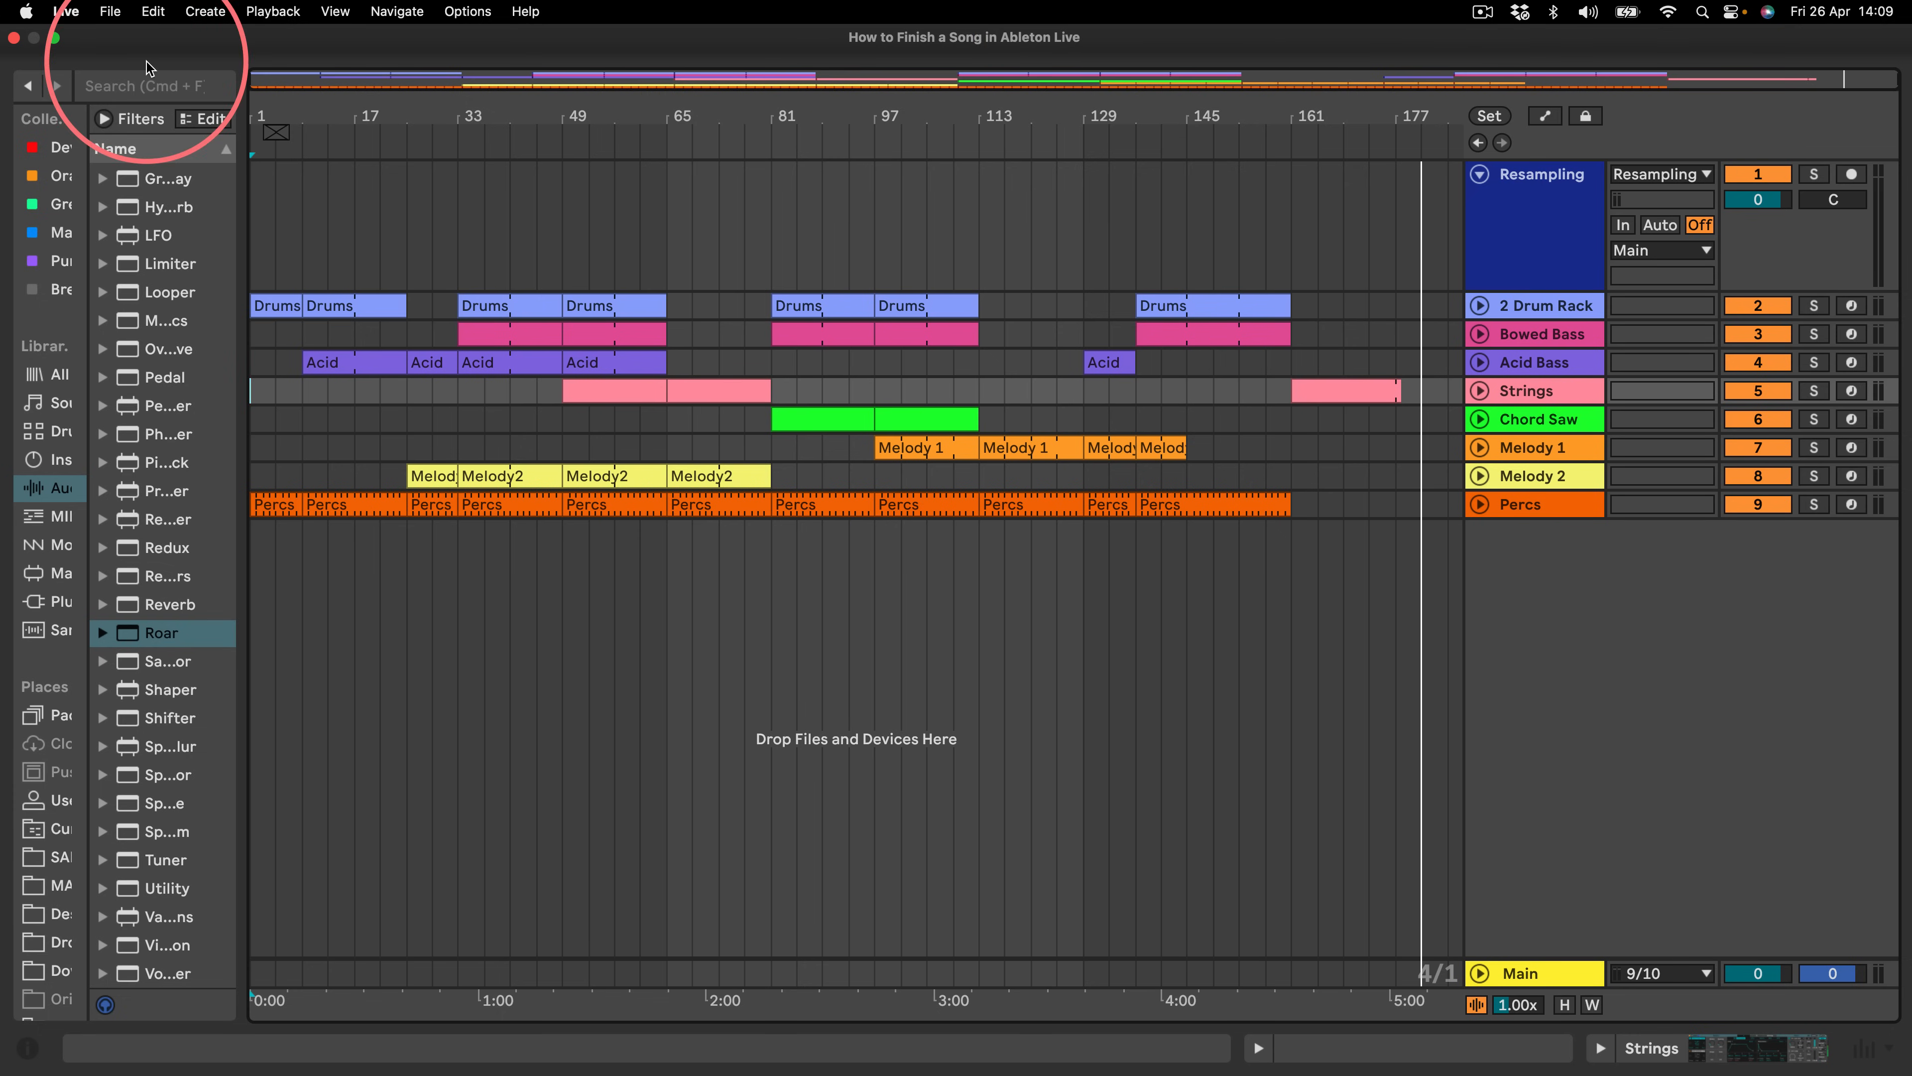
left_click(110, 10)
left_click(124, 295)
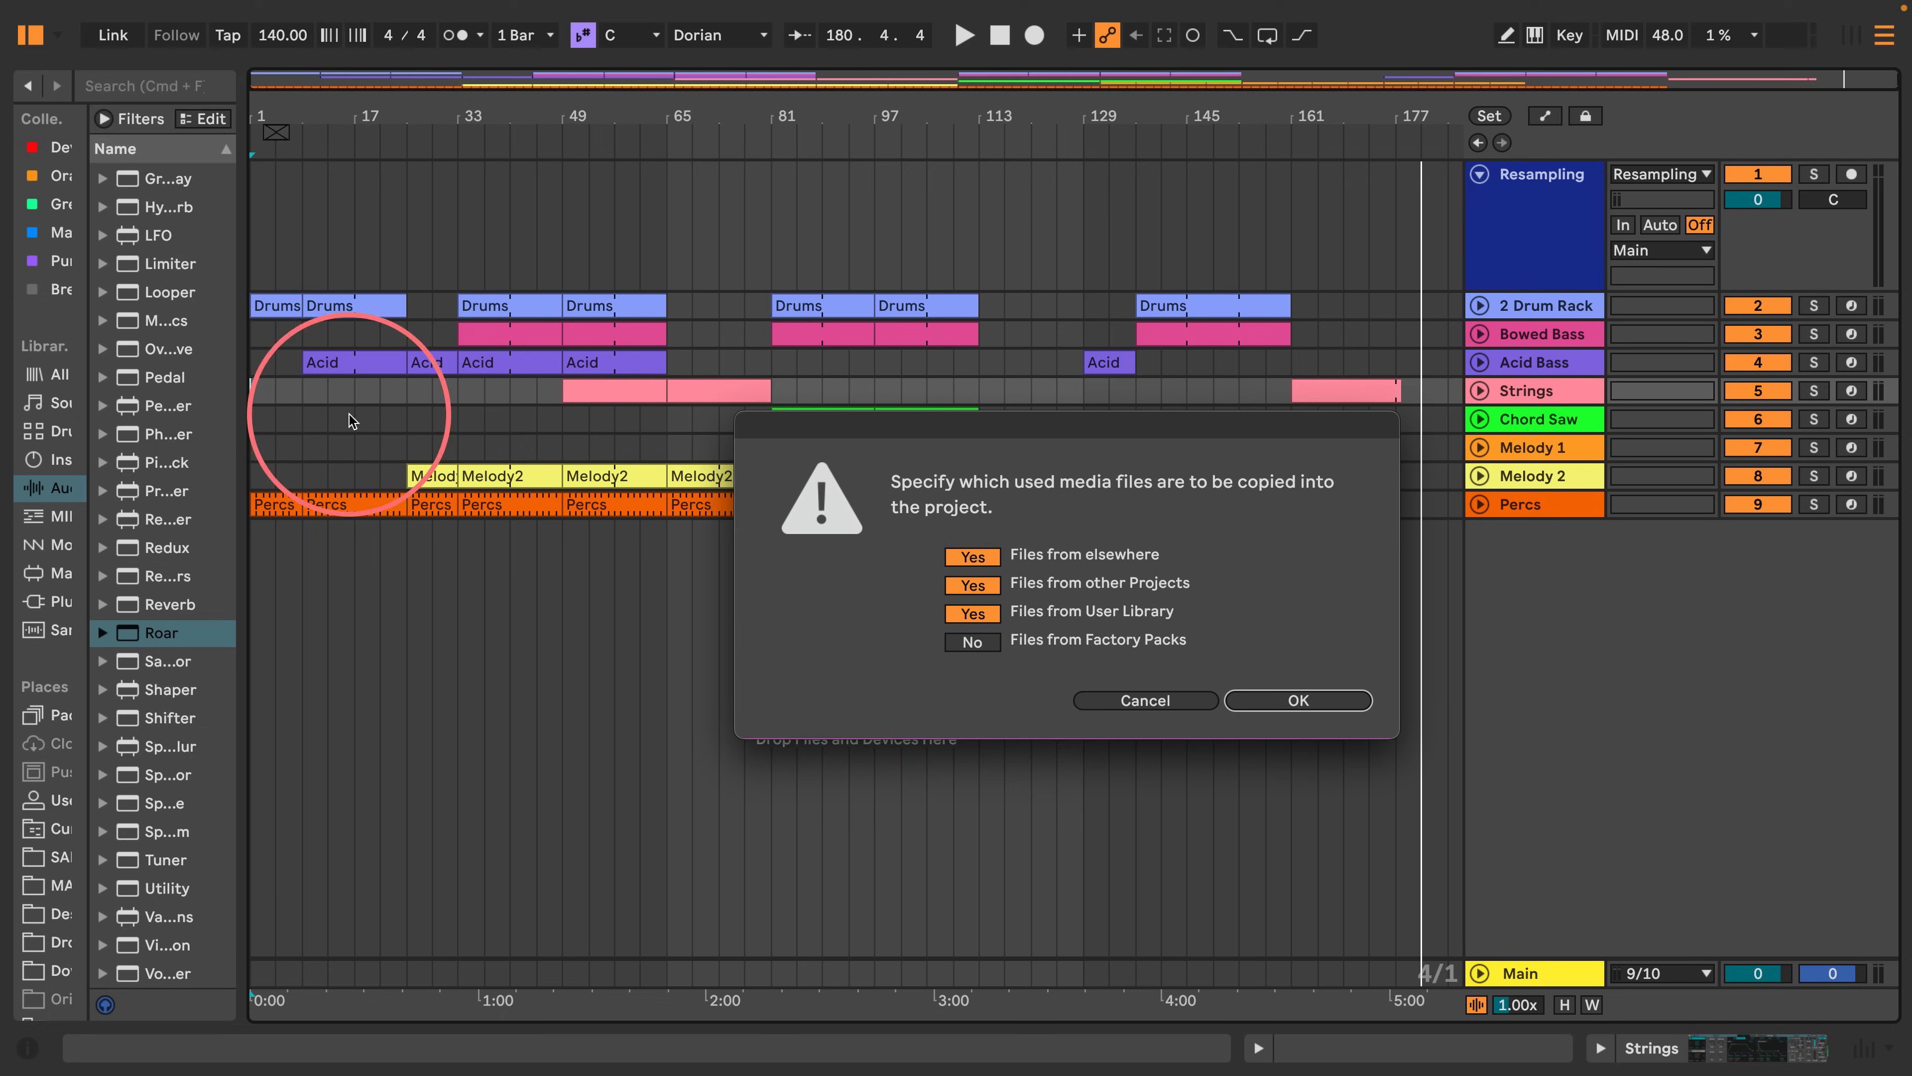
left_click(1242, 702)
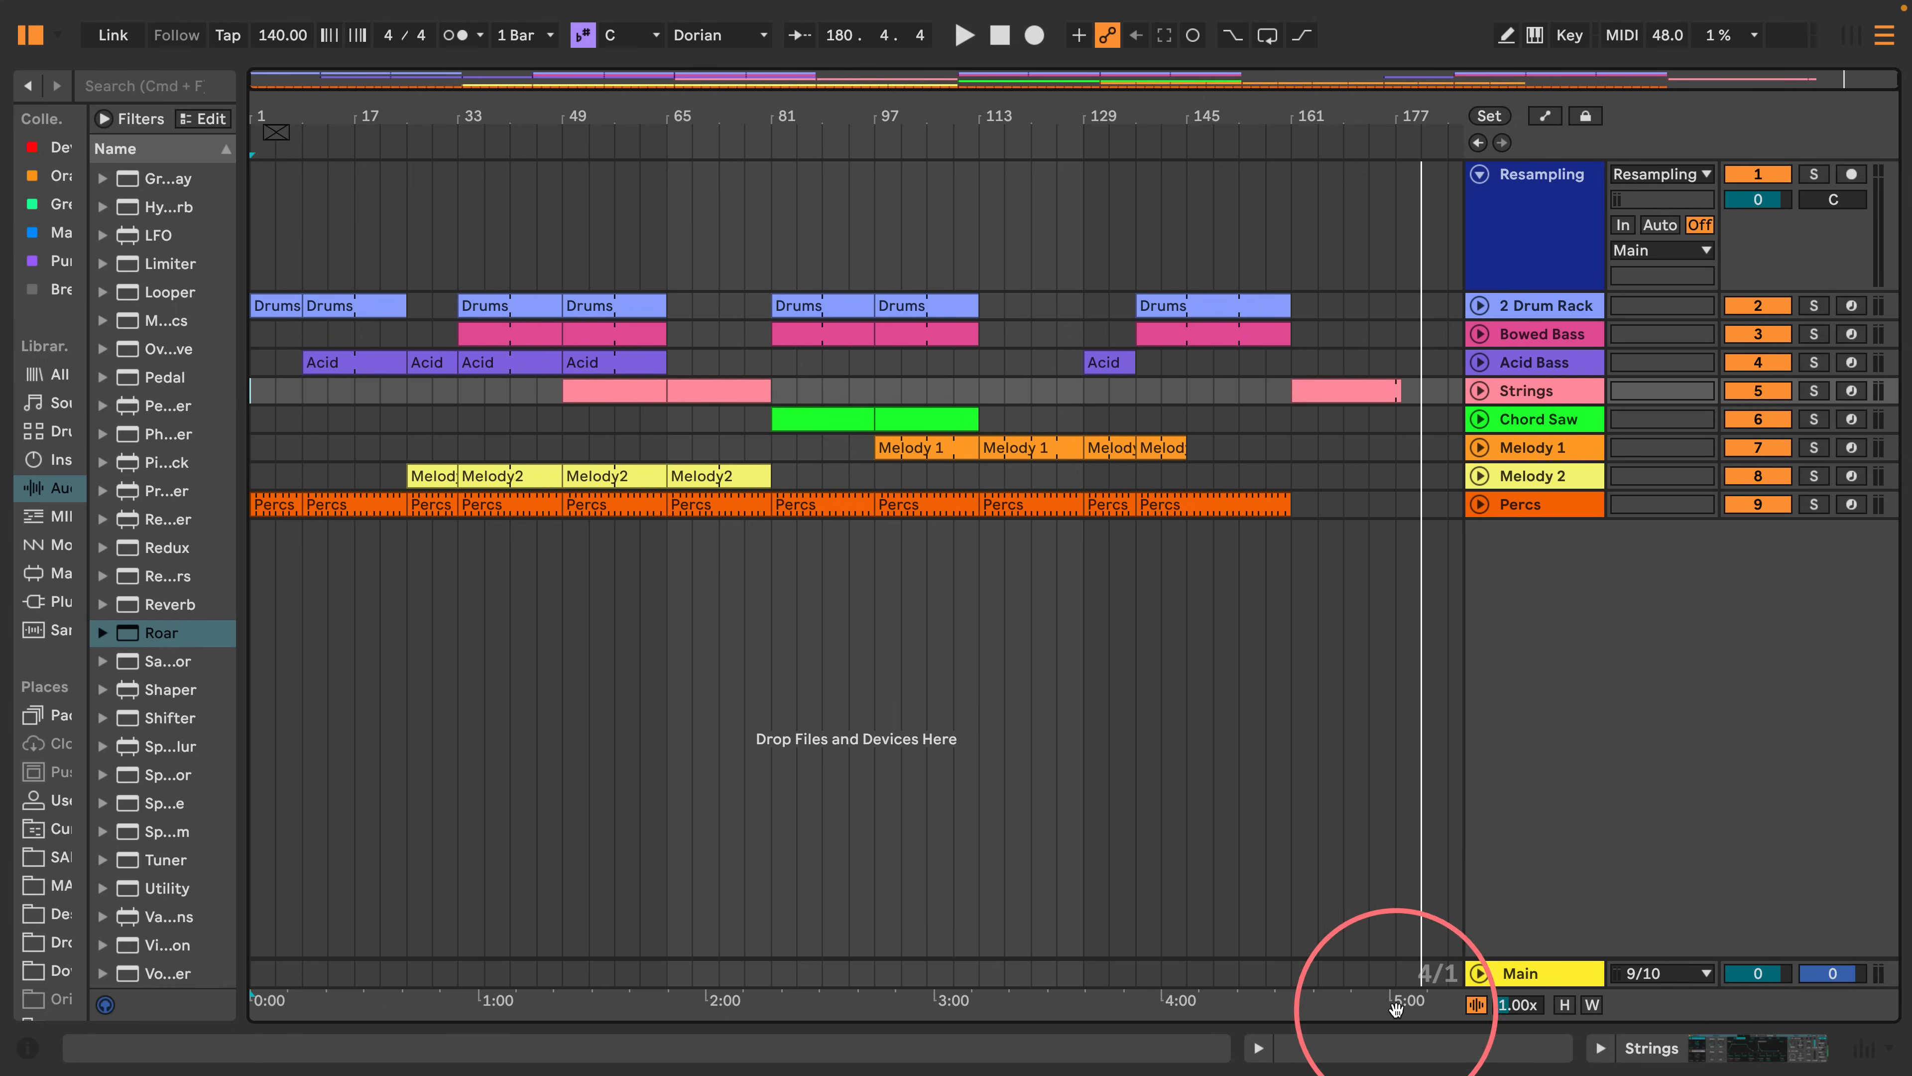
Play the arrangement from the start and show the drum track's devices with the Drum Rack folded.
left_click_drag(1423, 115, 1419, 113)
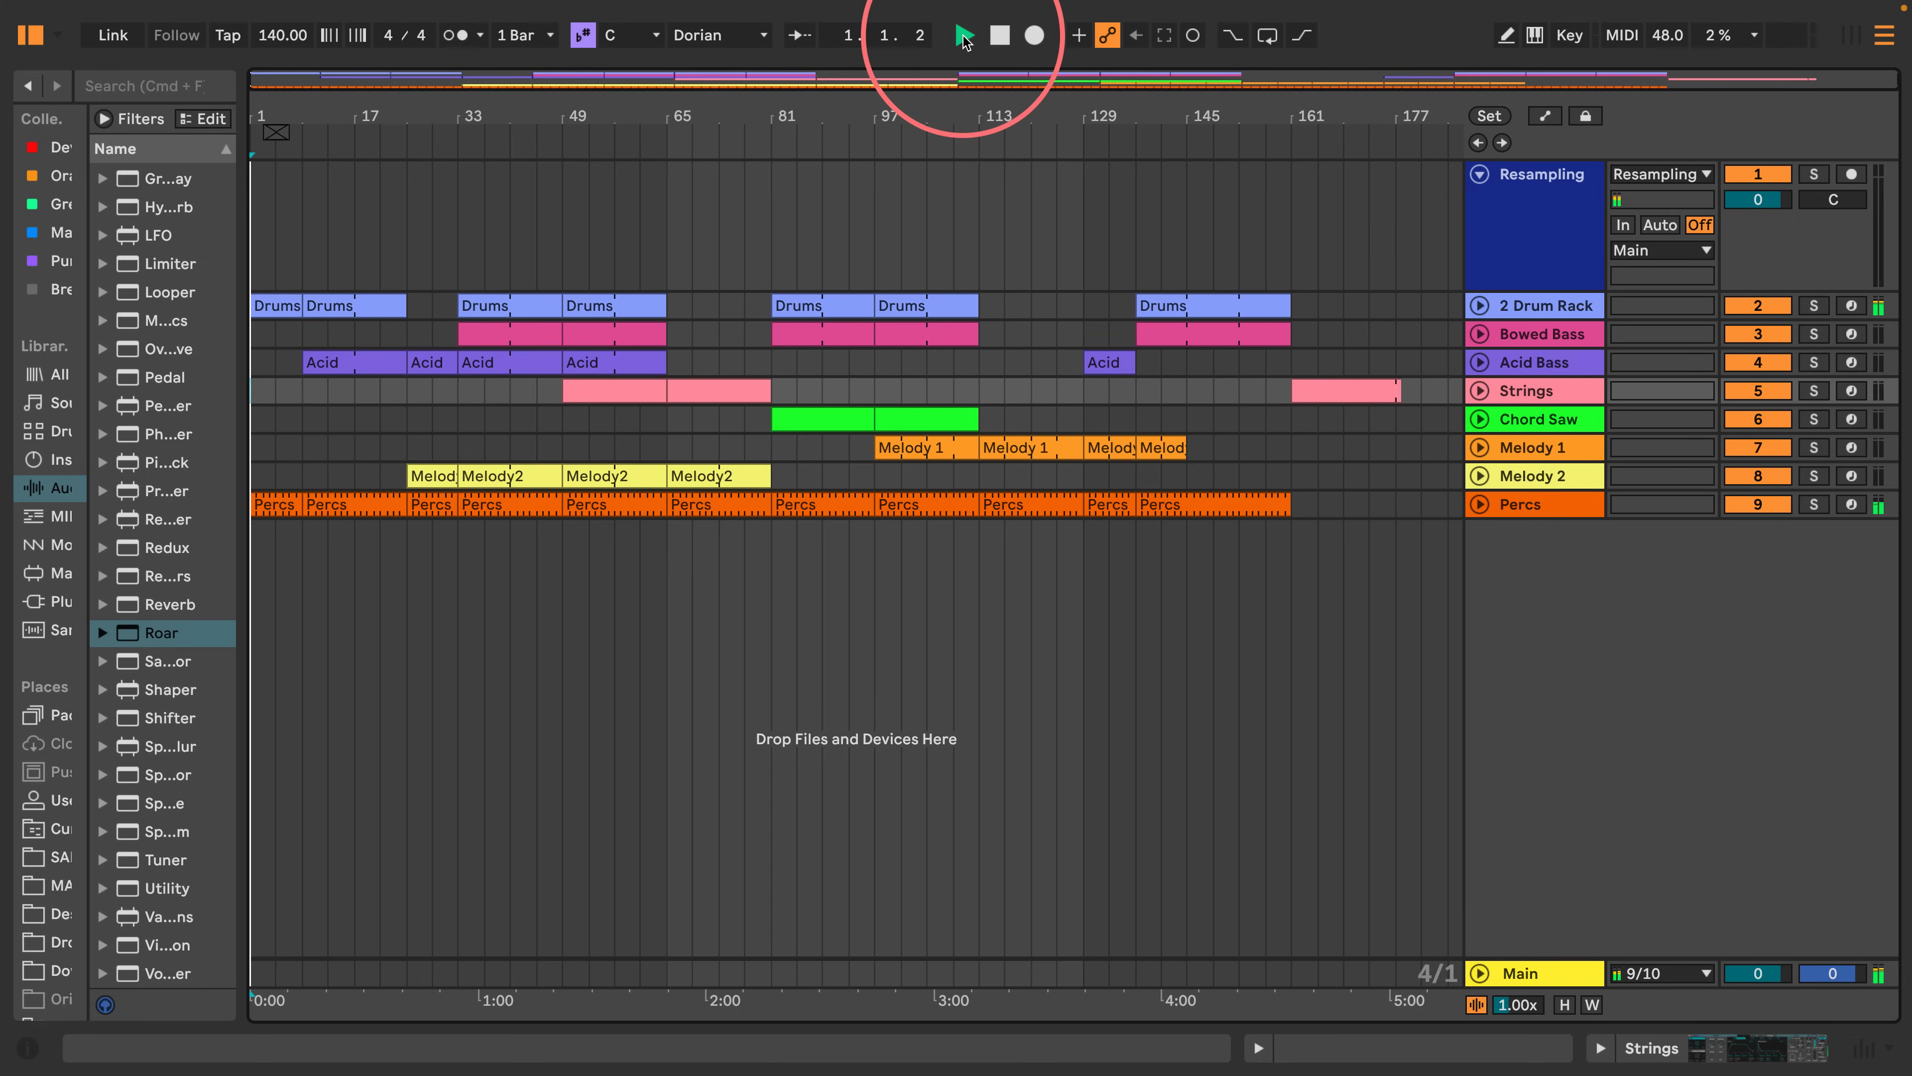
left_click(629, 639)
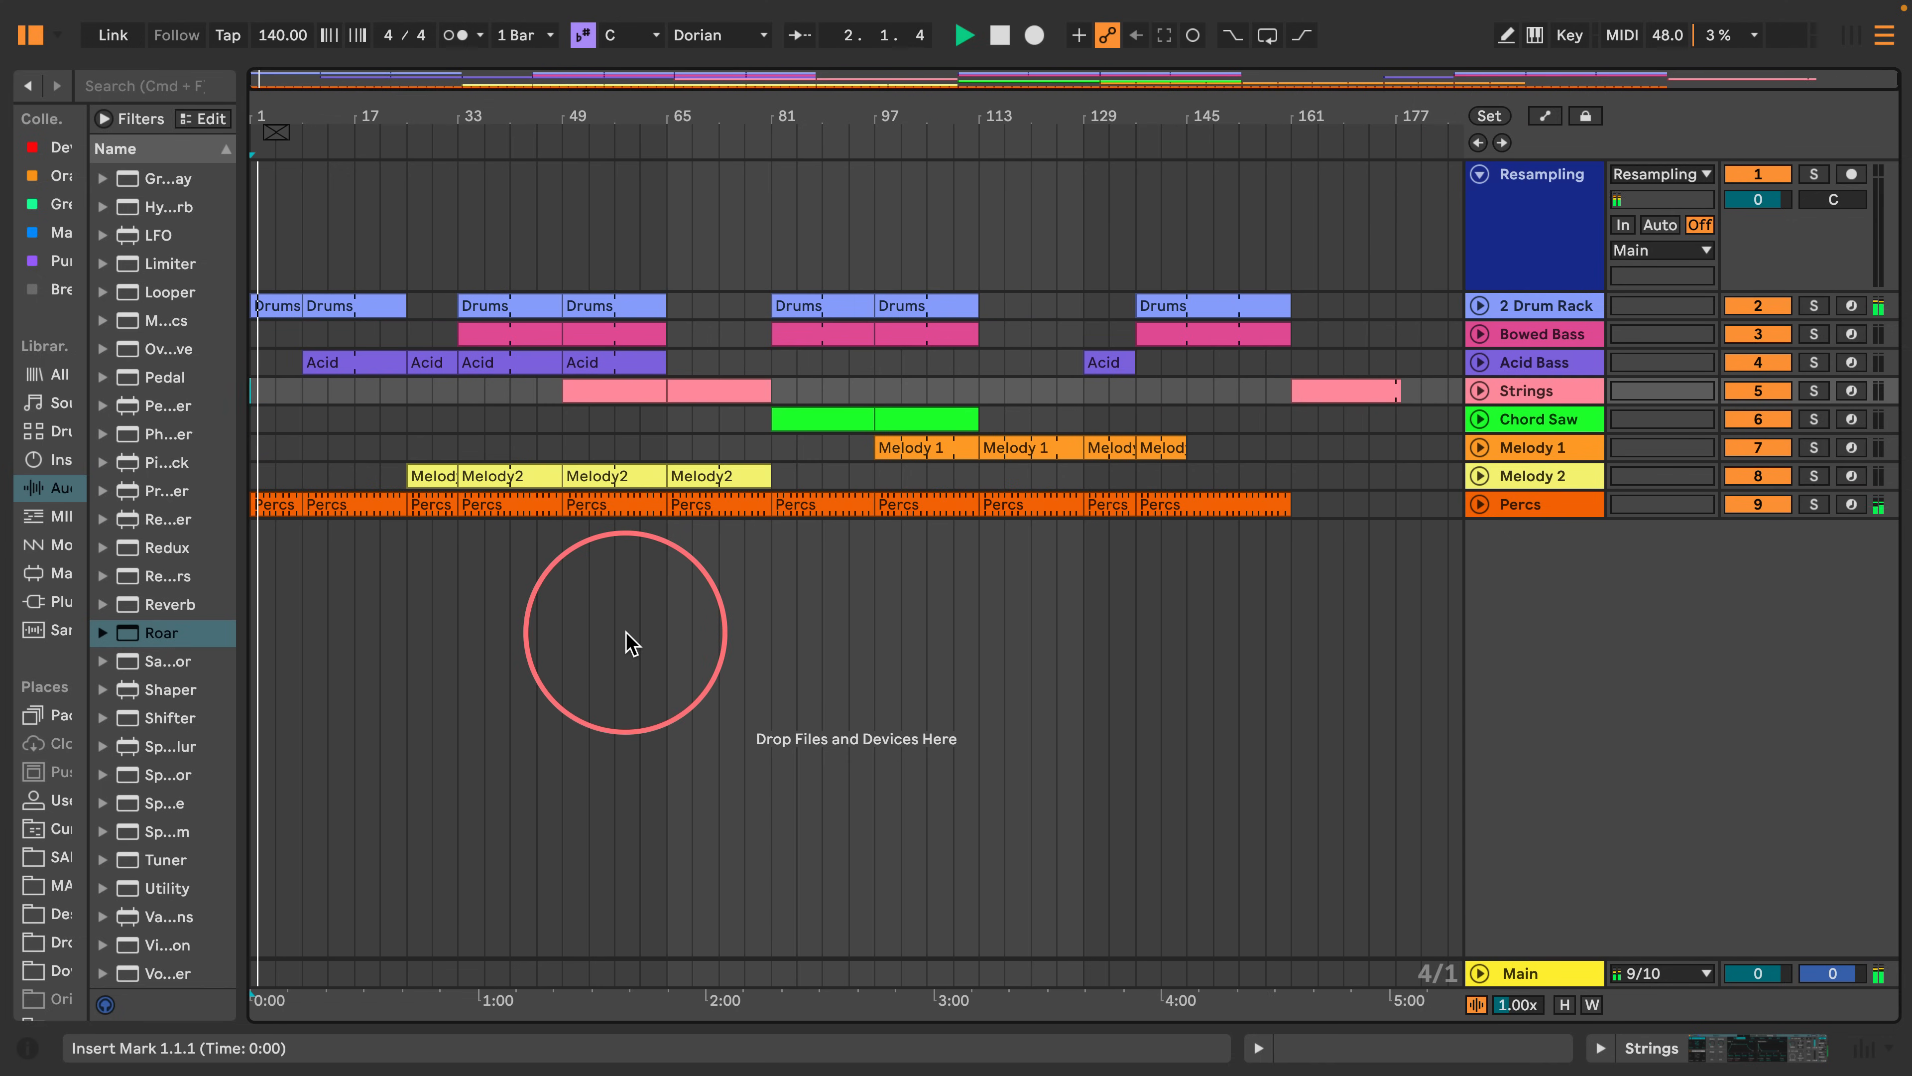
double_click(1533, 304)
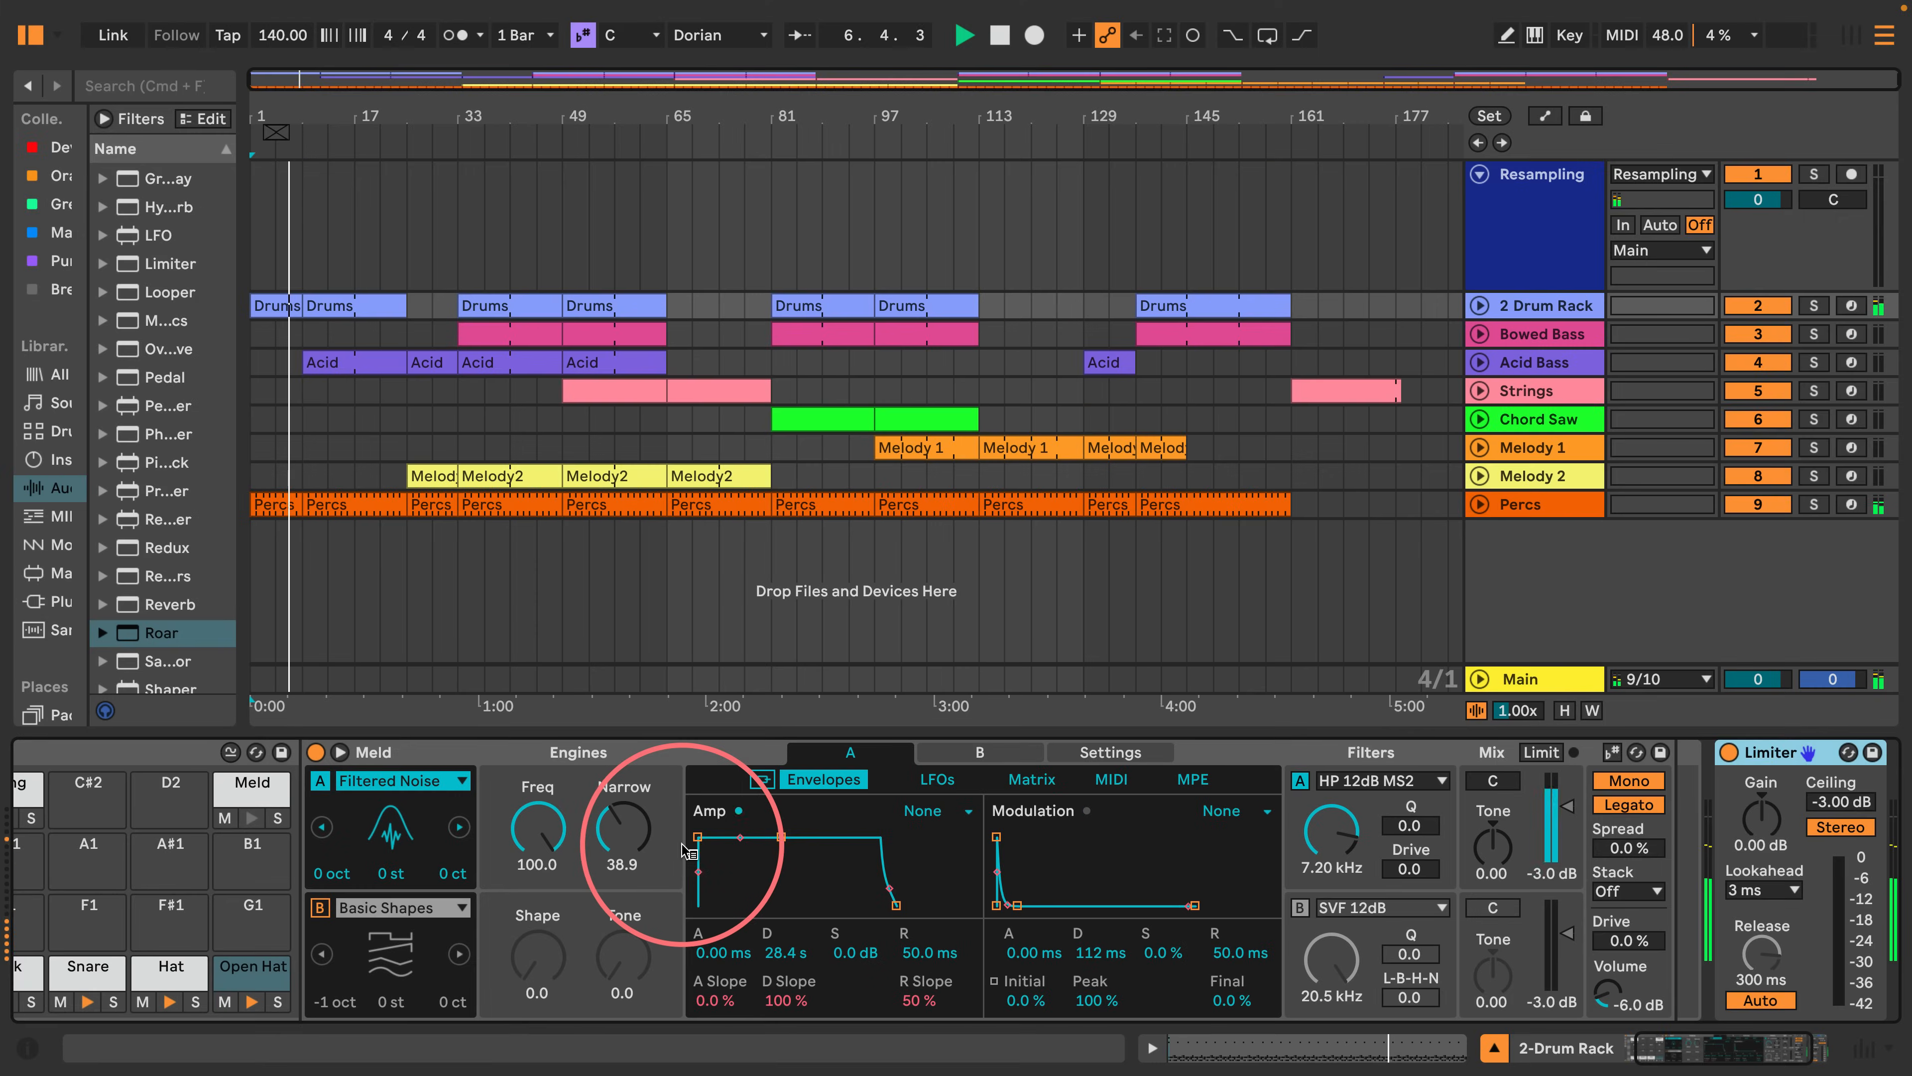
scroll(559, 860, "left", 3)
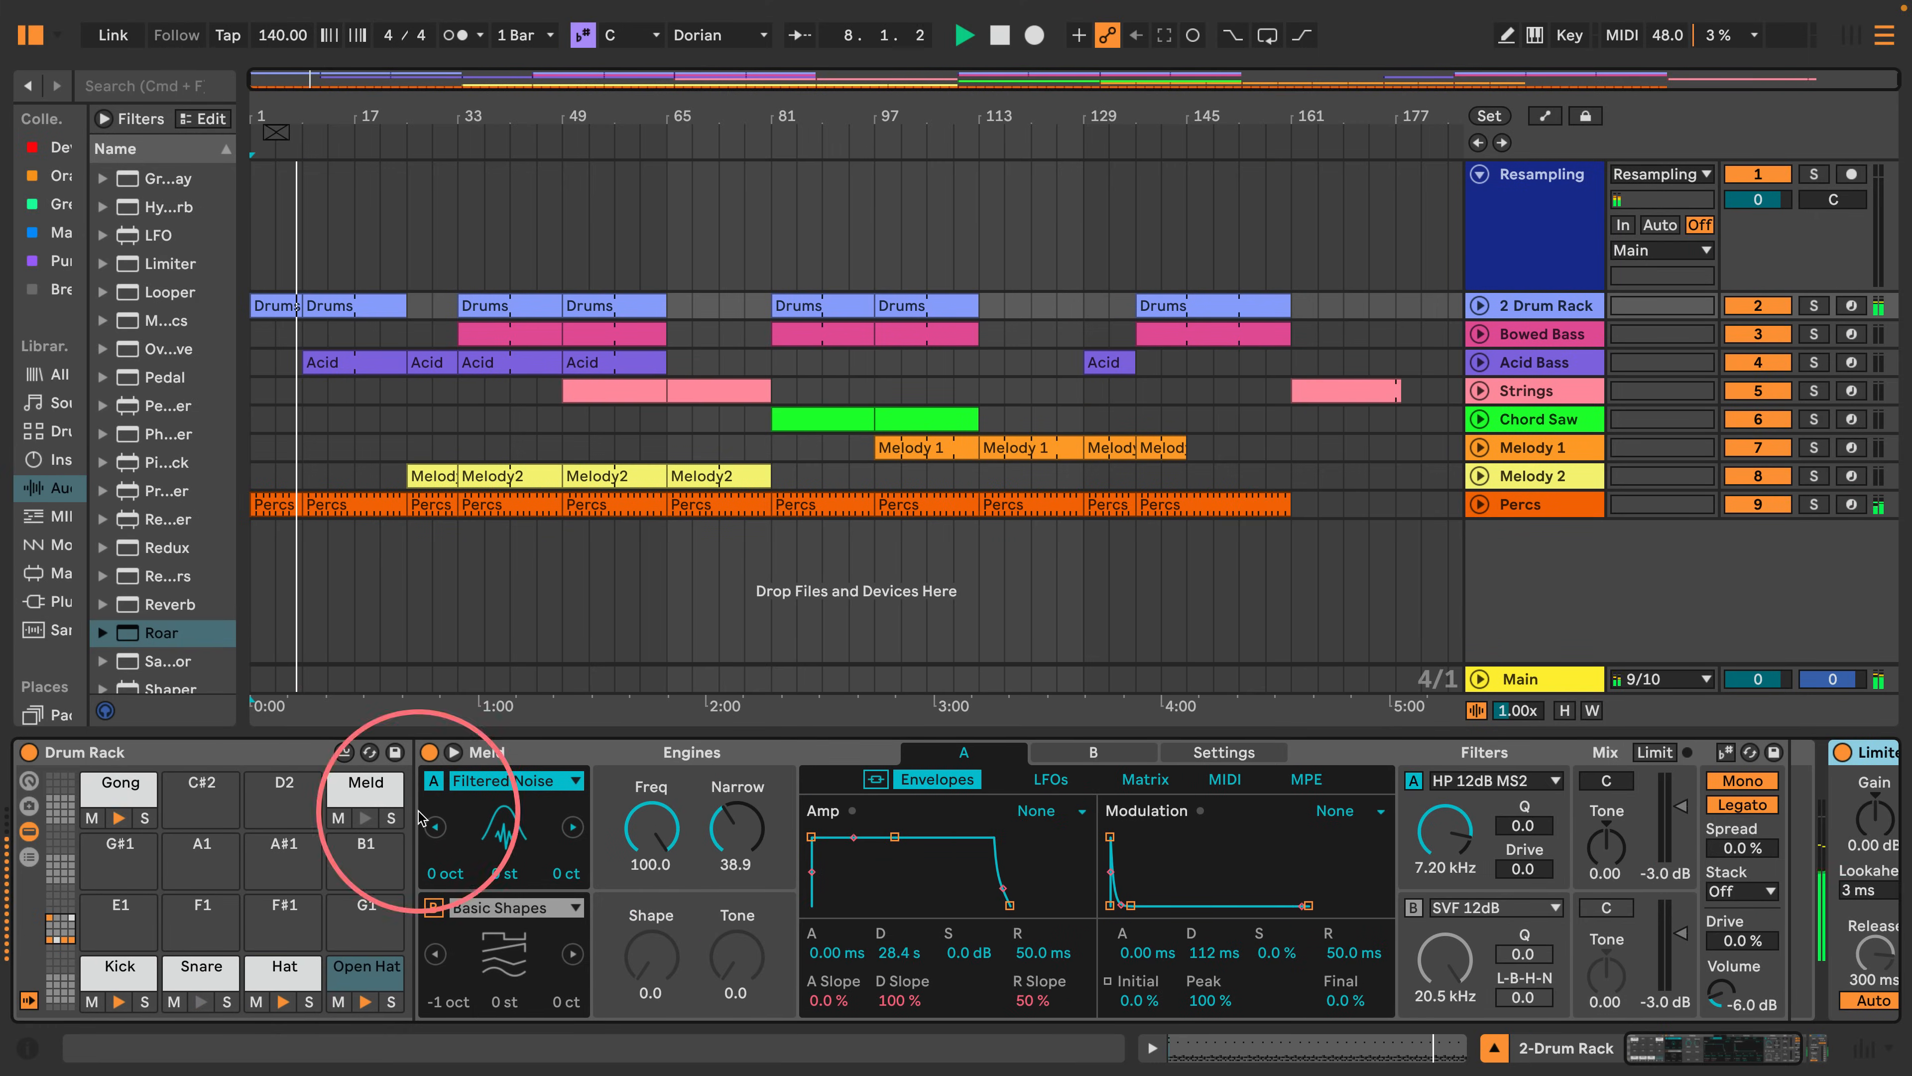
double_click(142, 752)
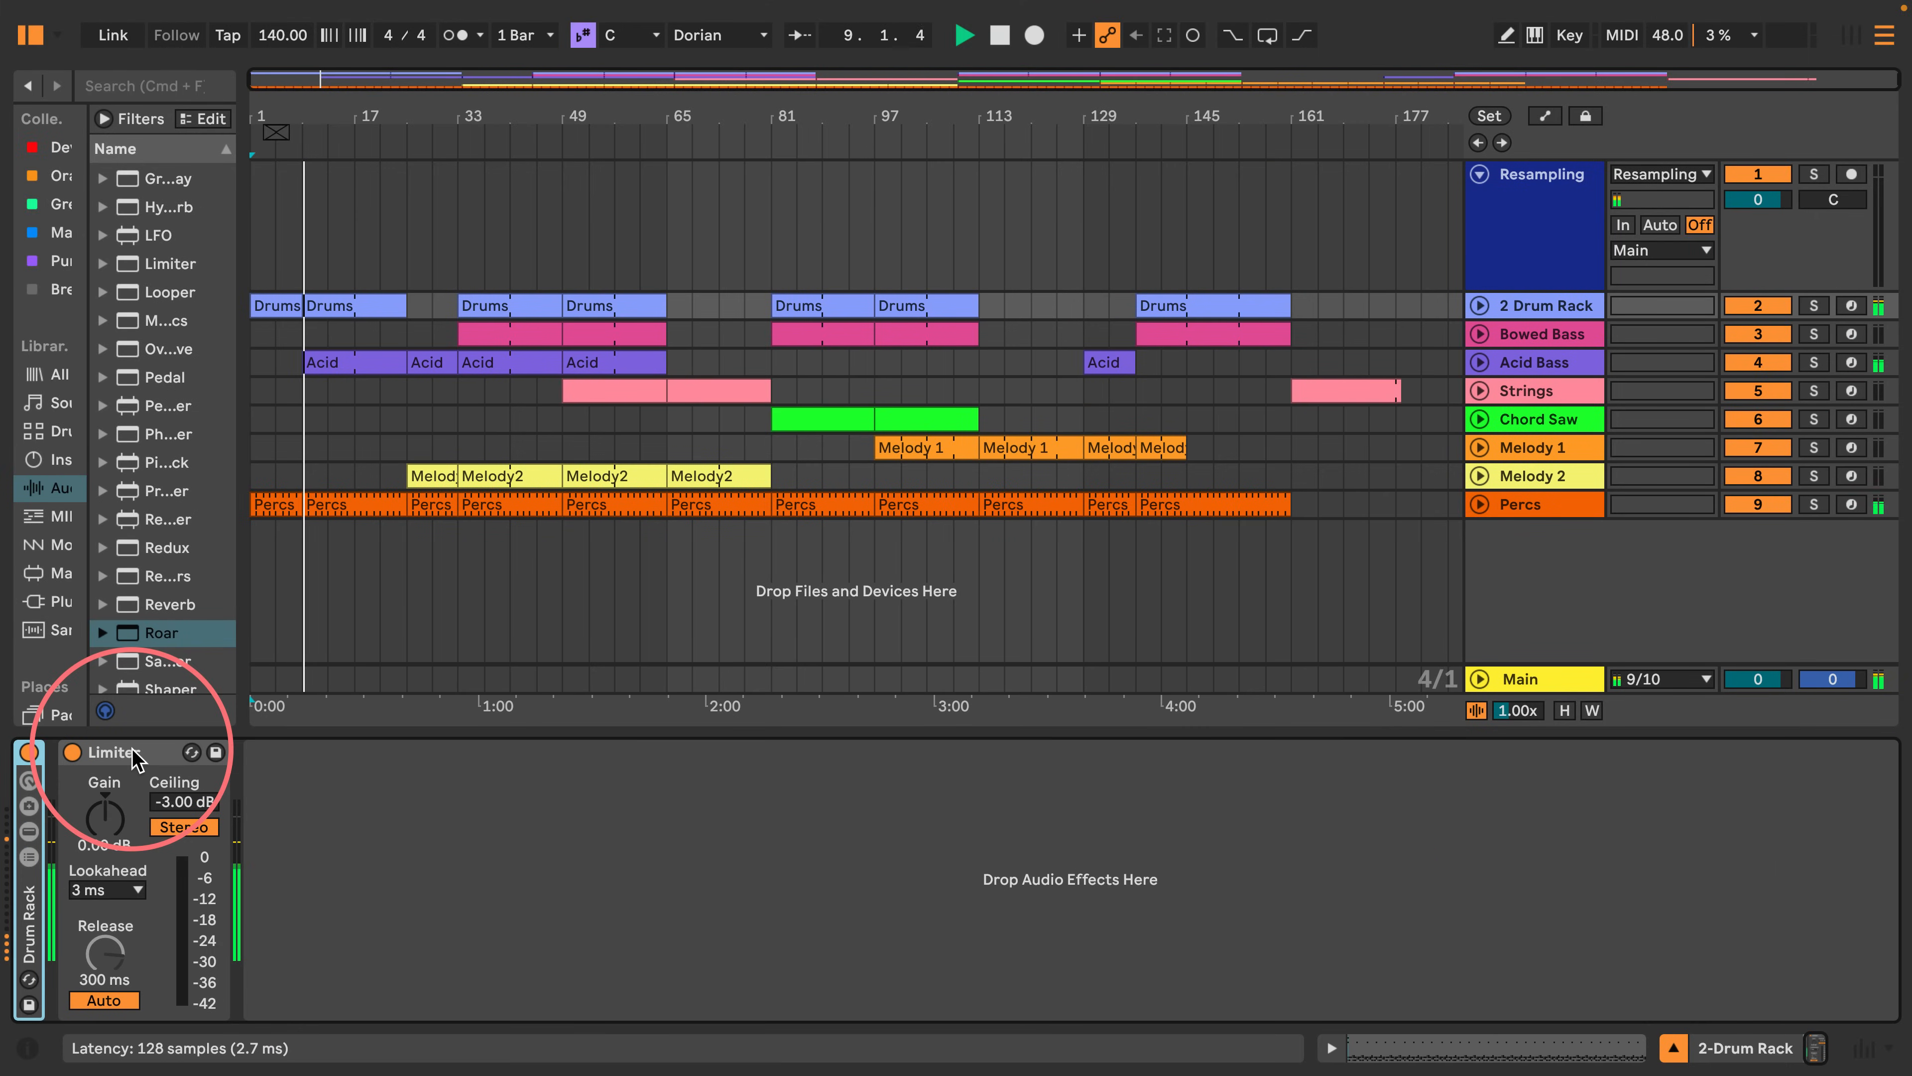
Loop the first Drums clip in the Arrangement and solo the 2 Drum Rack track.
left_click(301, 310)
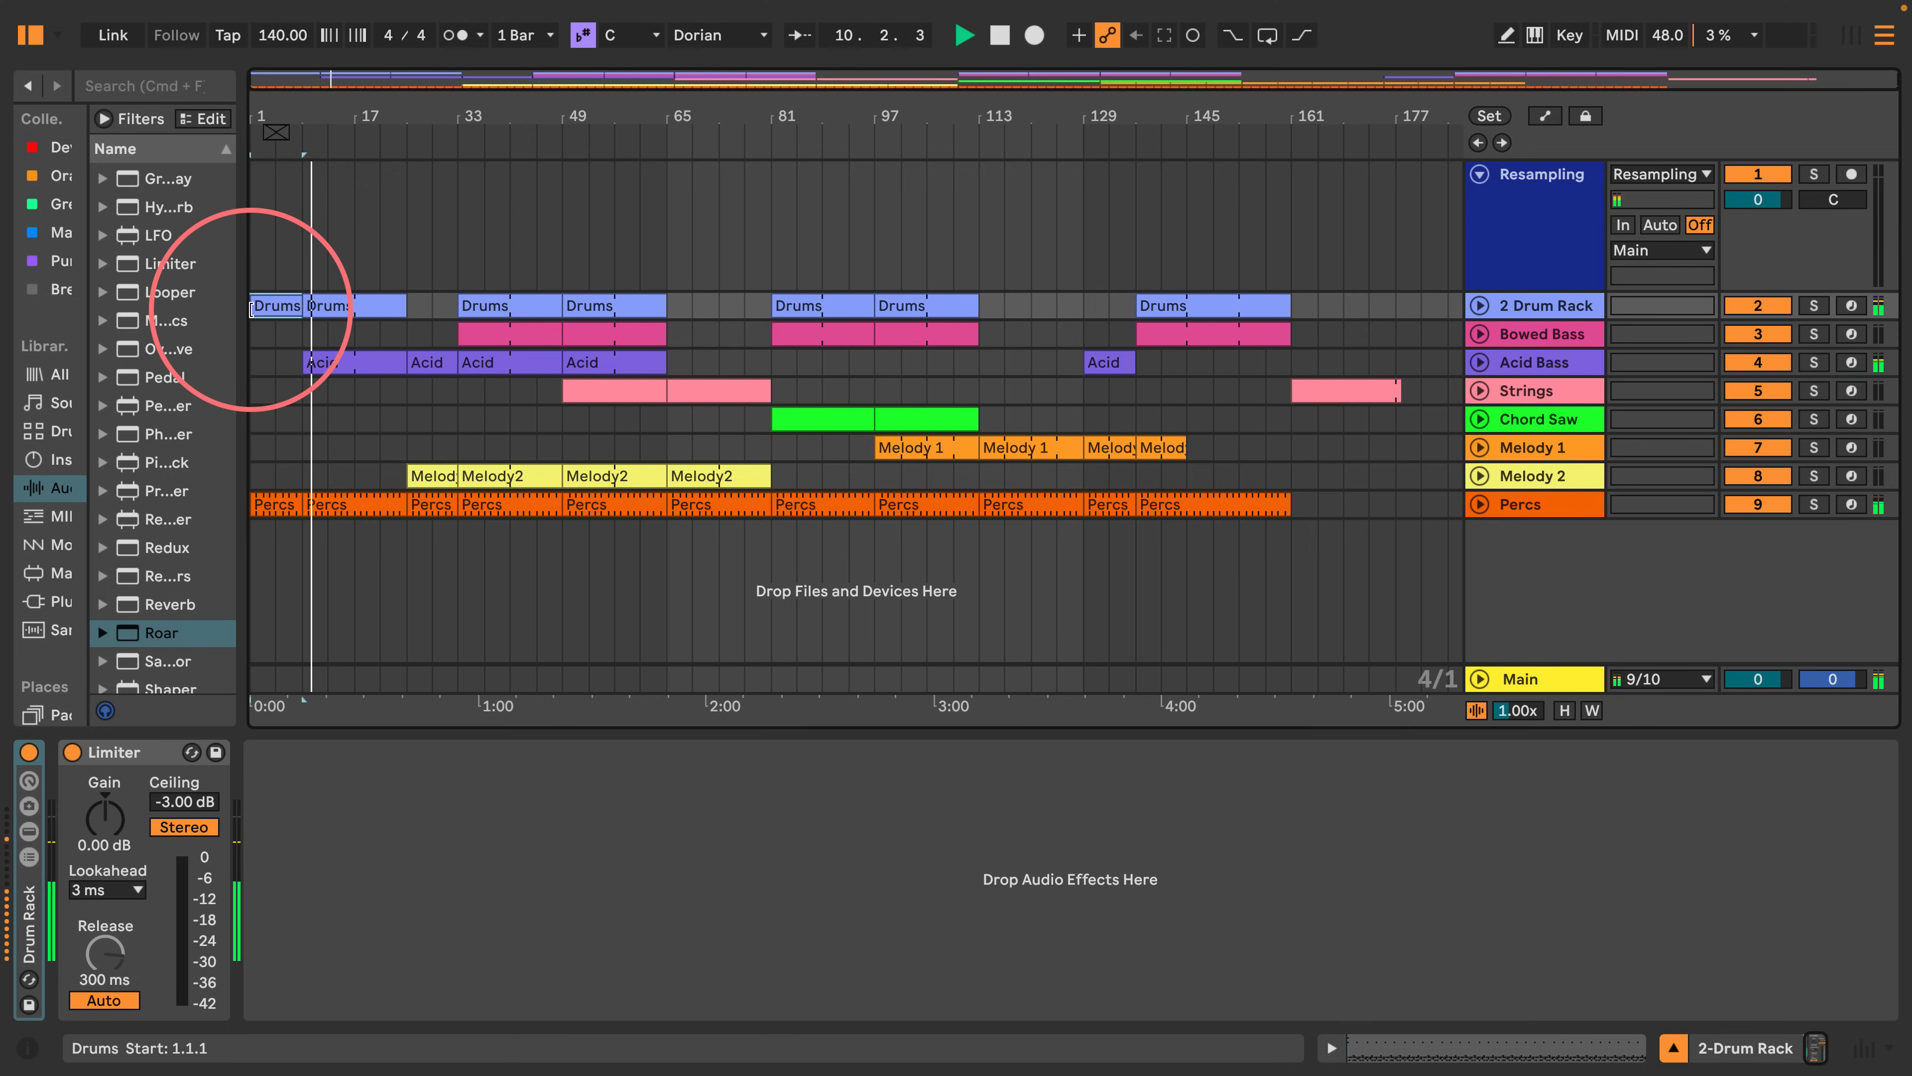
key("super+l")
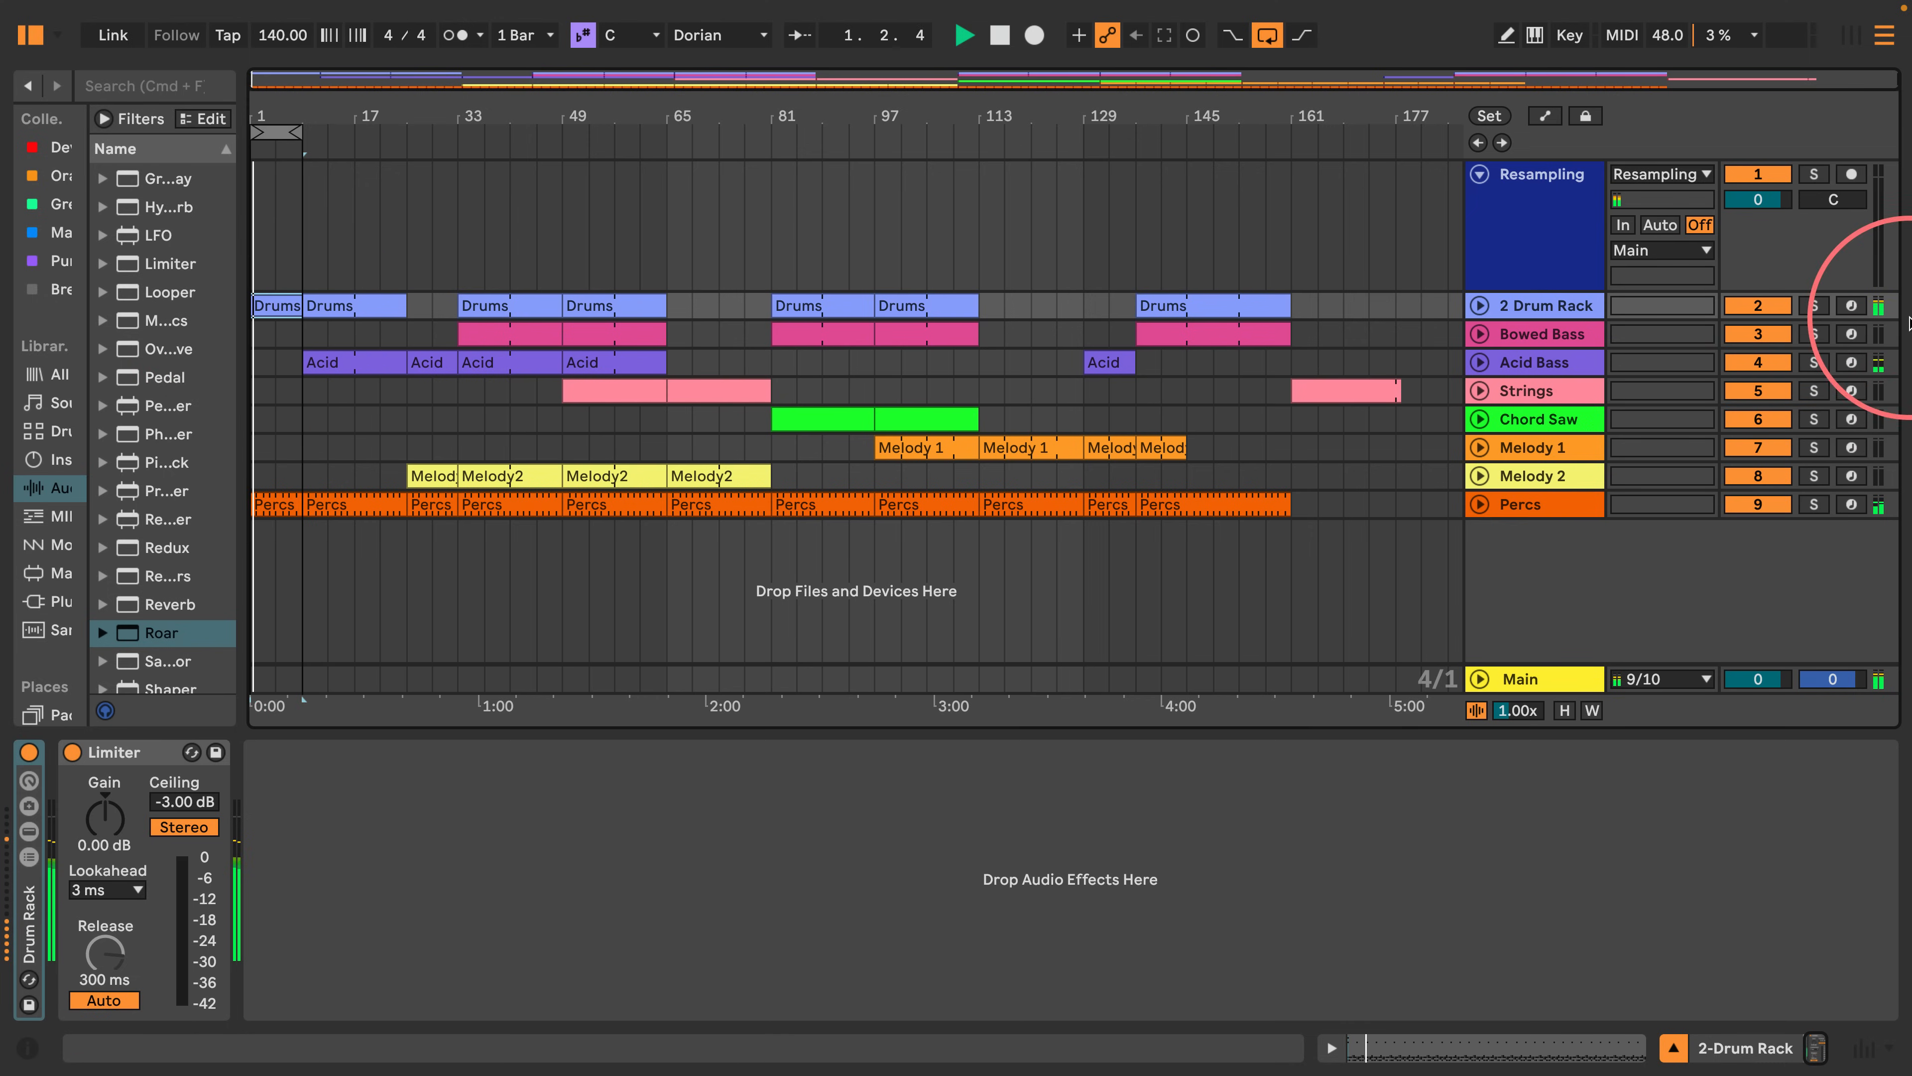
left_click(1814, 311)
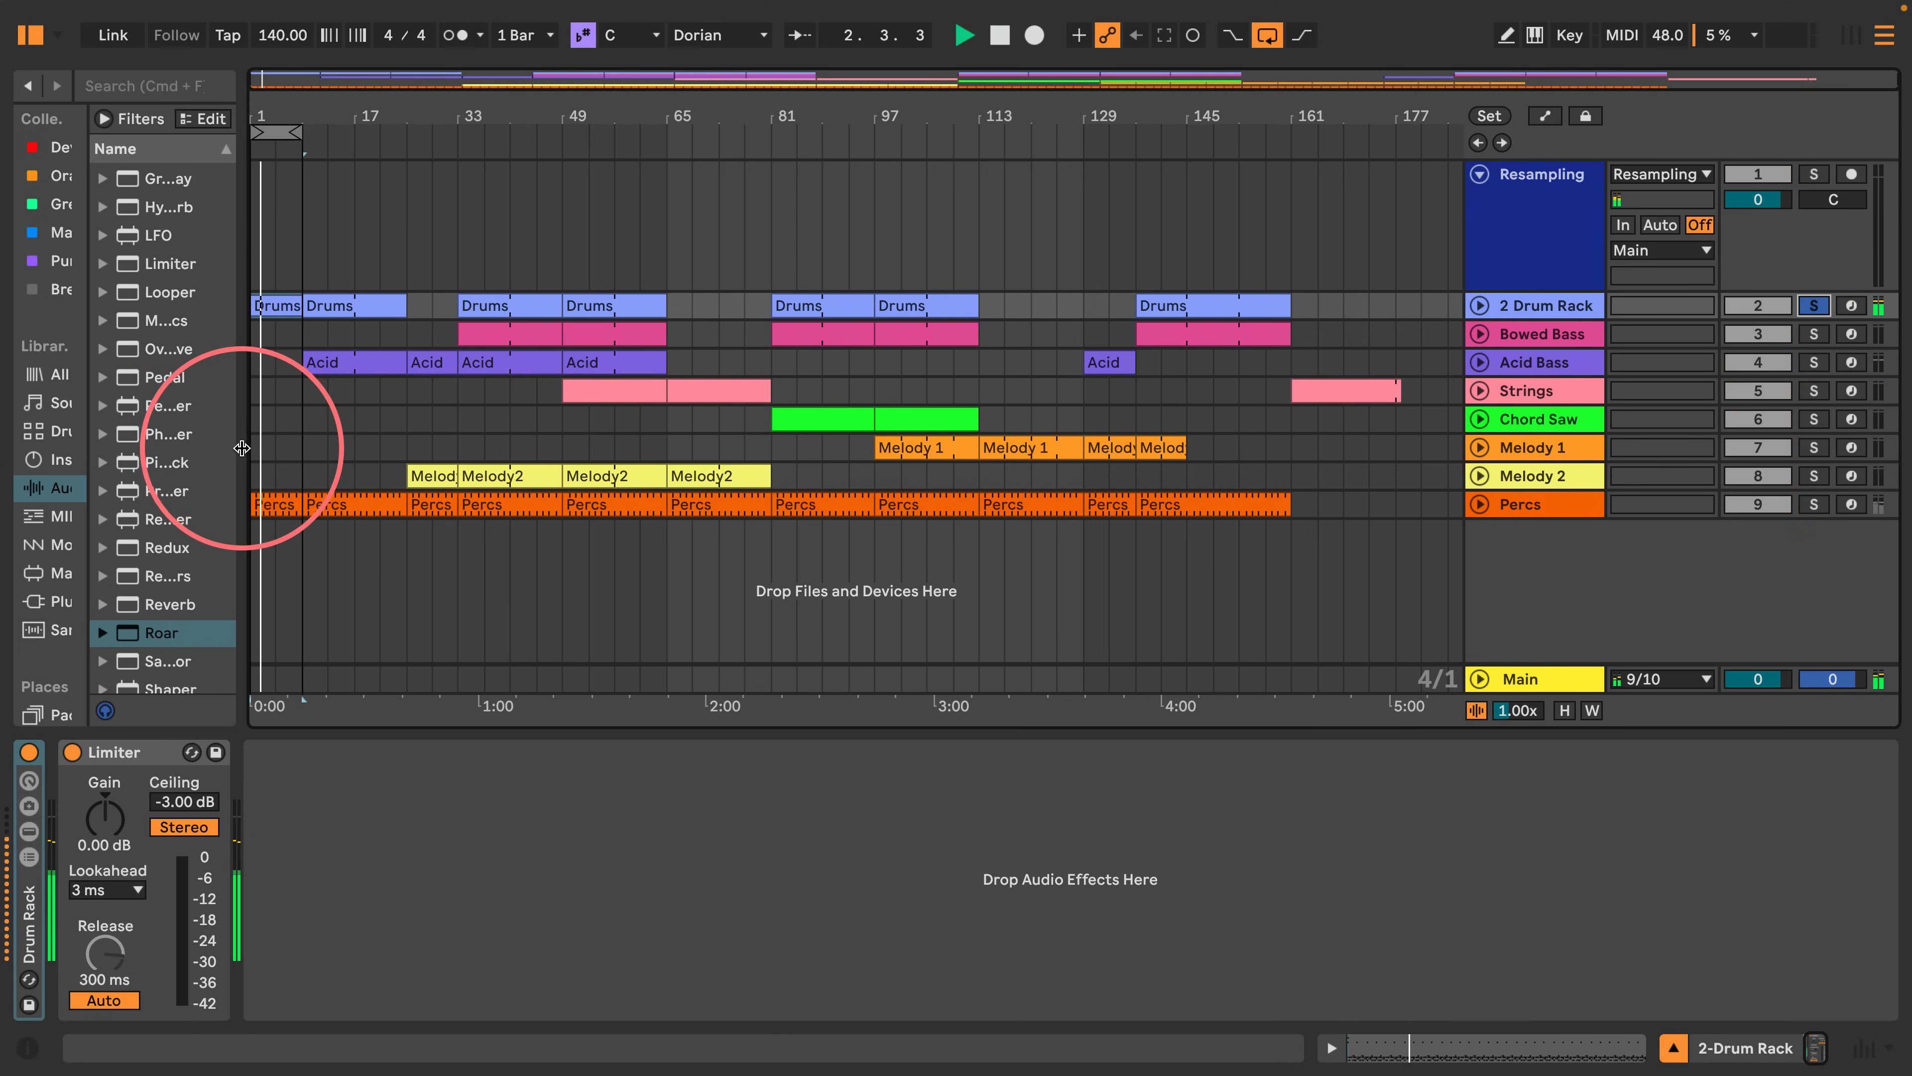
Widen the browser's name list and insert Roar between the Drum Rack and the Limiter.
left_click_drag(243, 467, 445, 452)
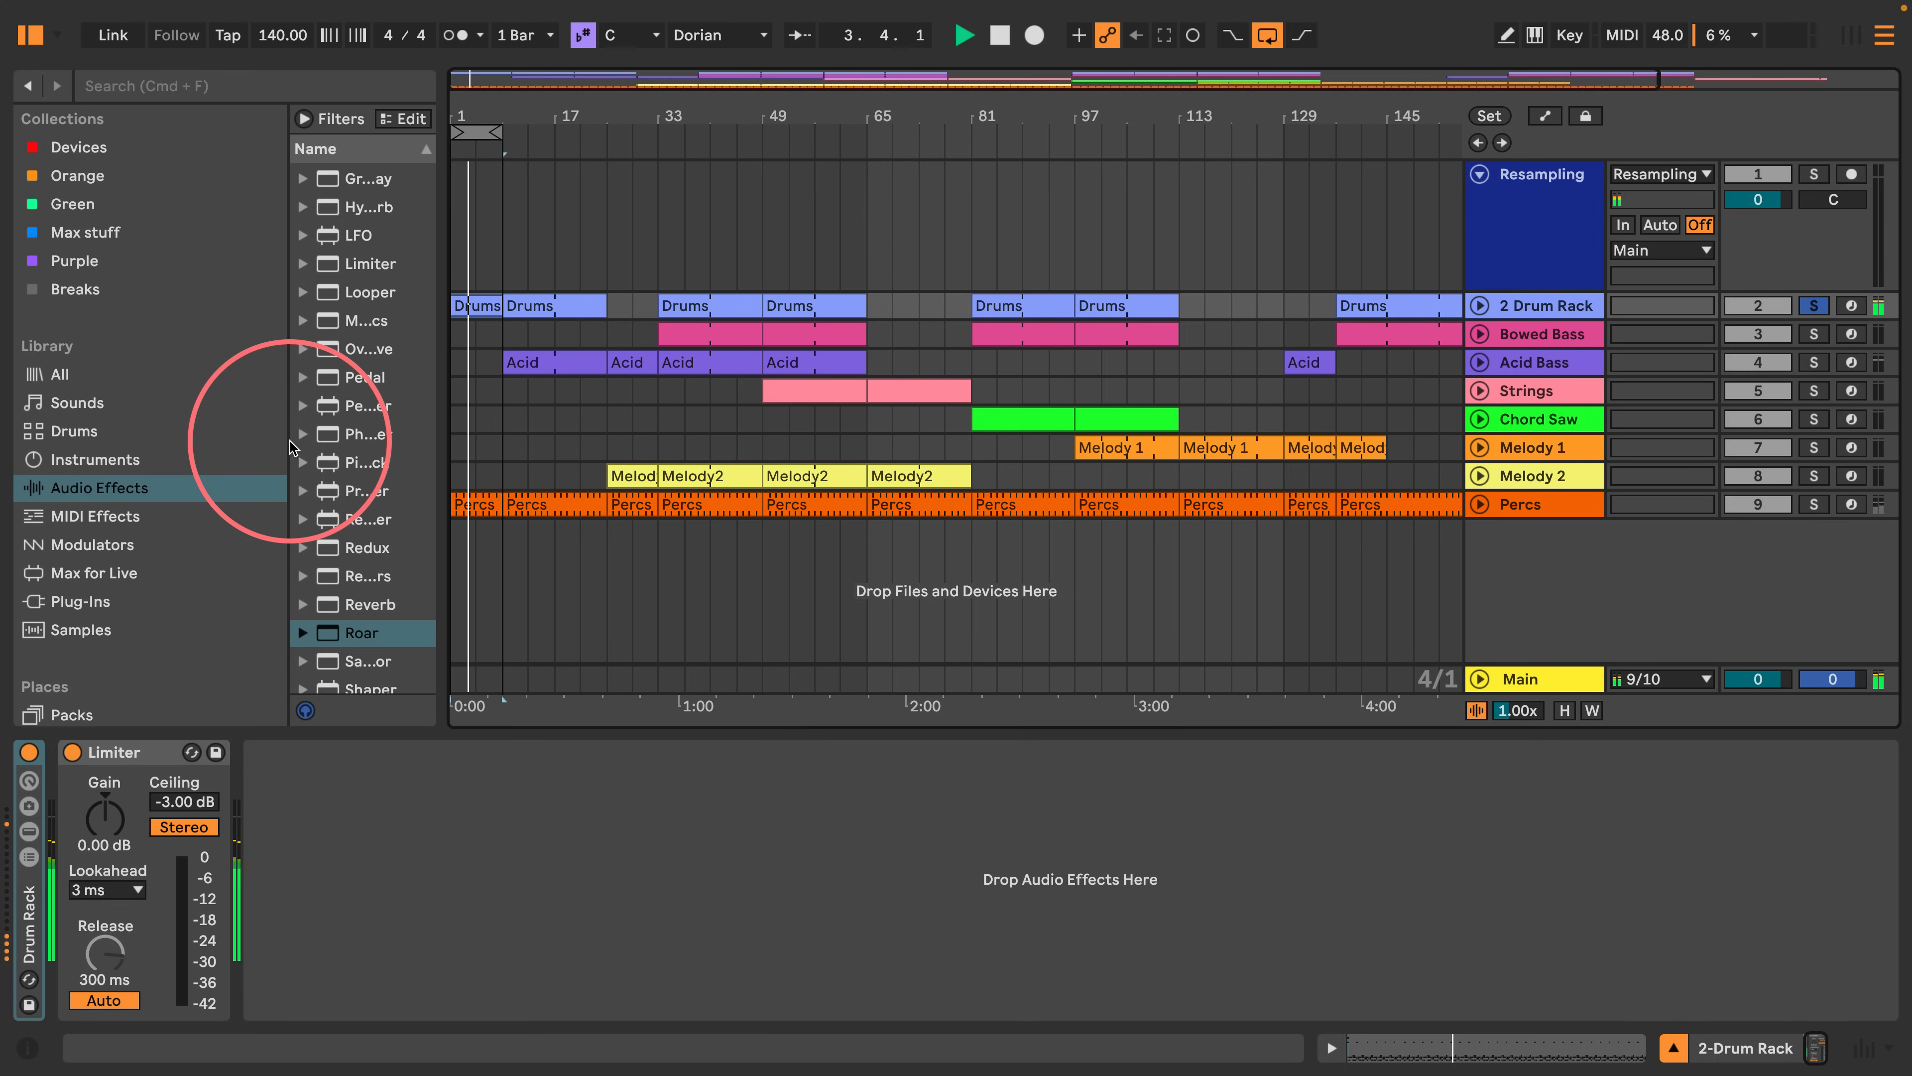
left_click_drag(292, 447, 139, 467)
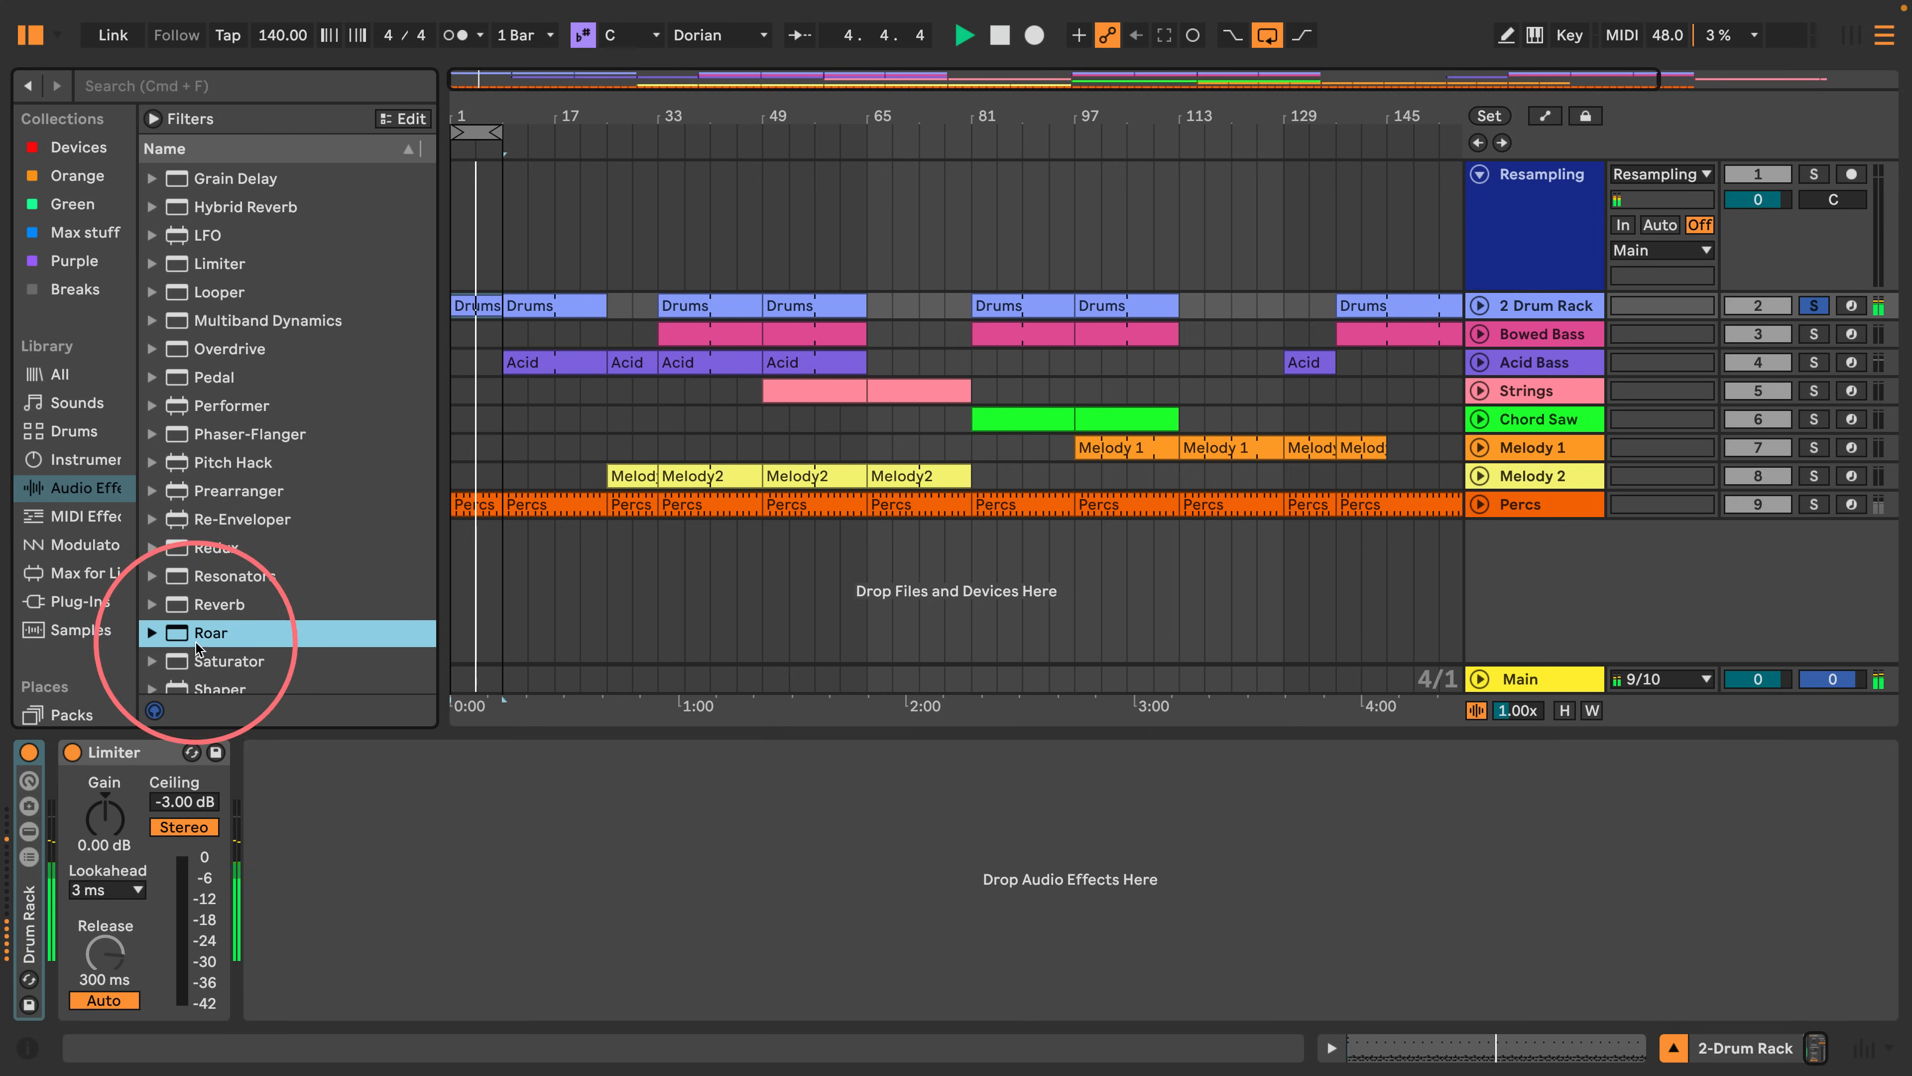
left_click_drag(197, 648, 93, 782)
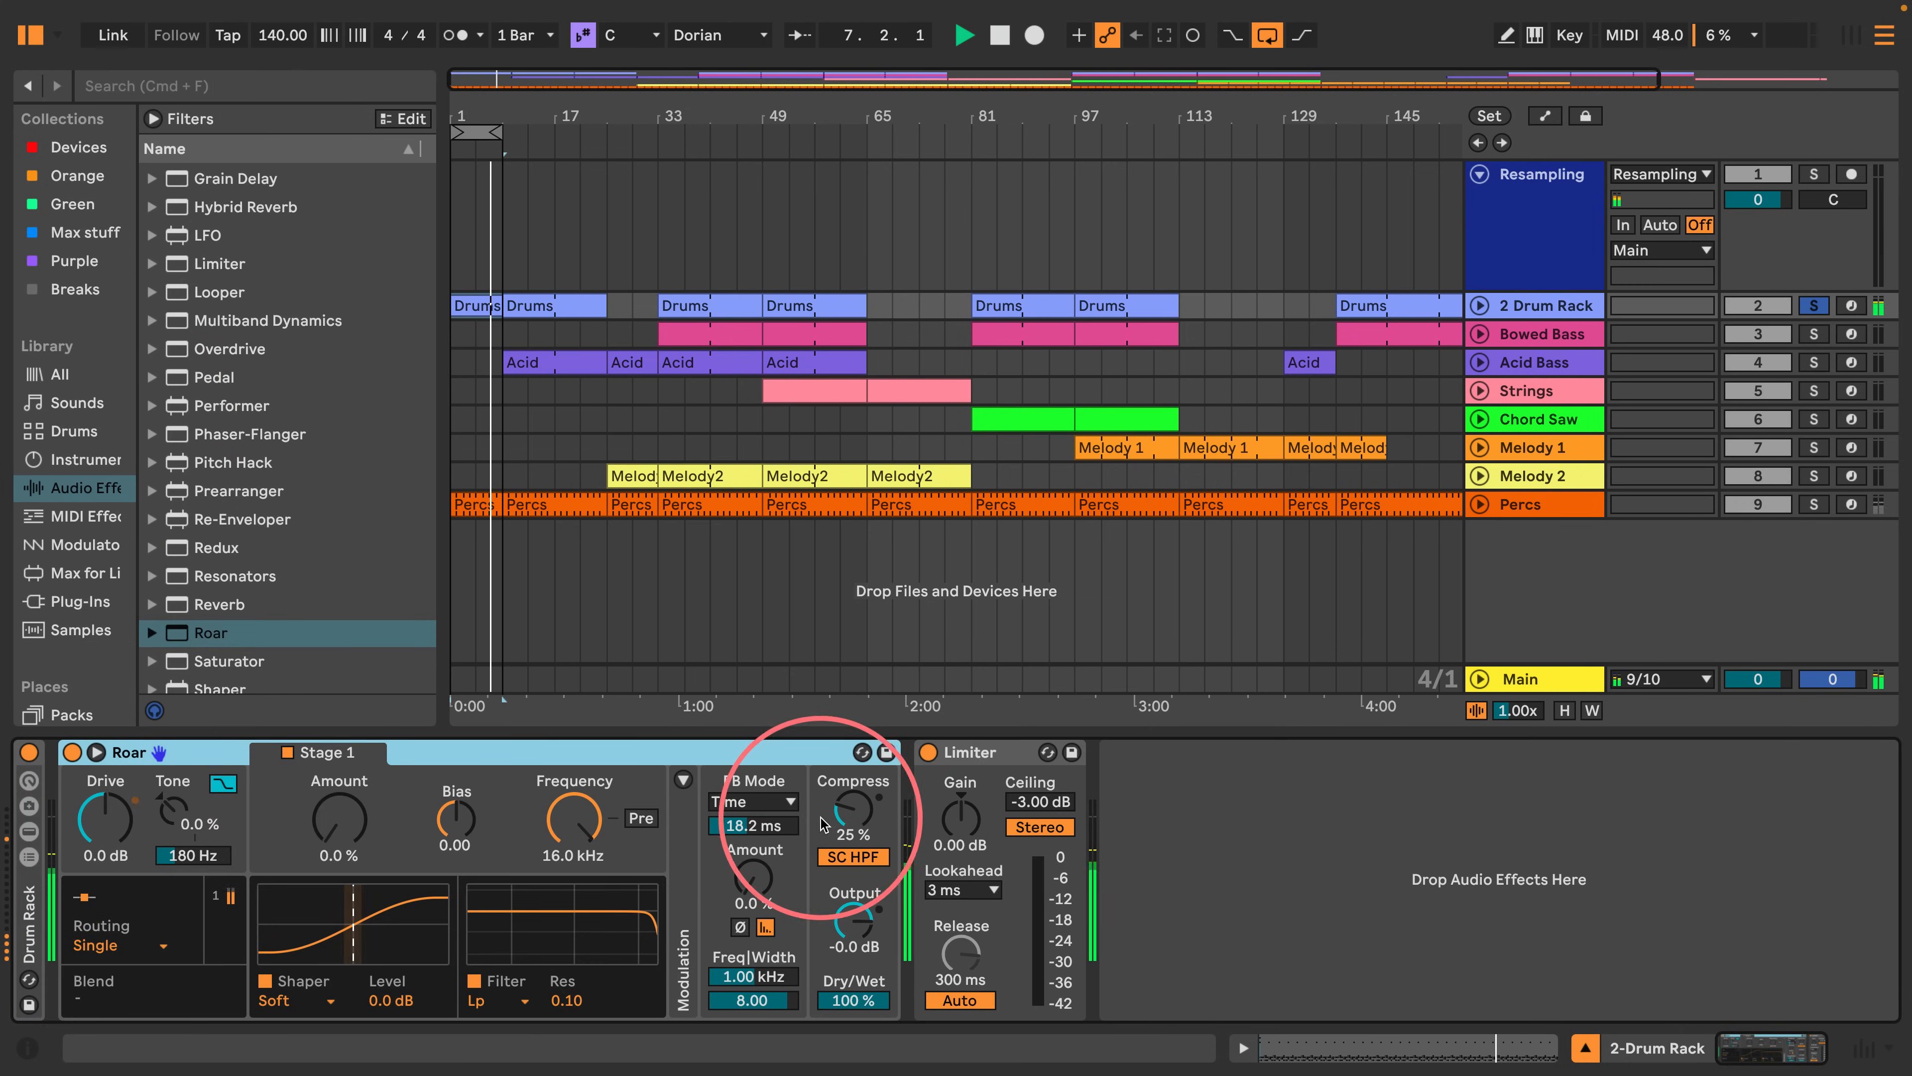
Set Roar's Compress to 100% and Drive to 24 dB, with the mixer shown for level checking.
left_click_drag(823, 824, 826, 746)
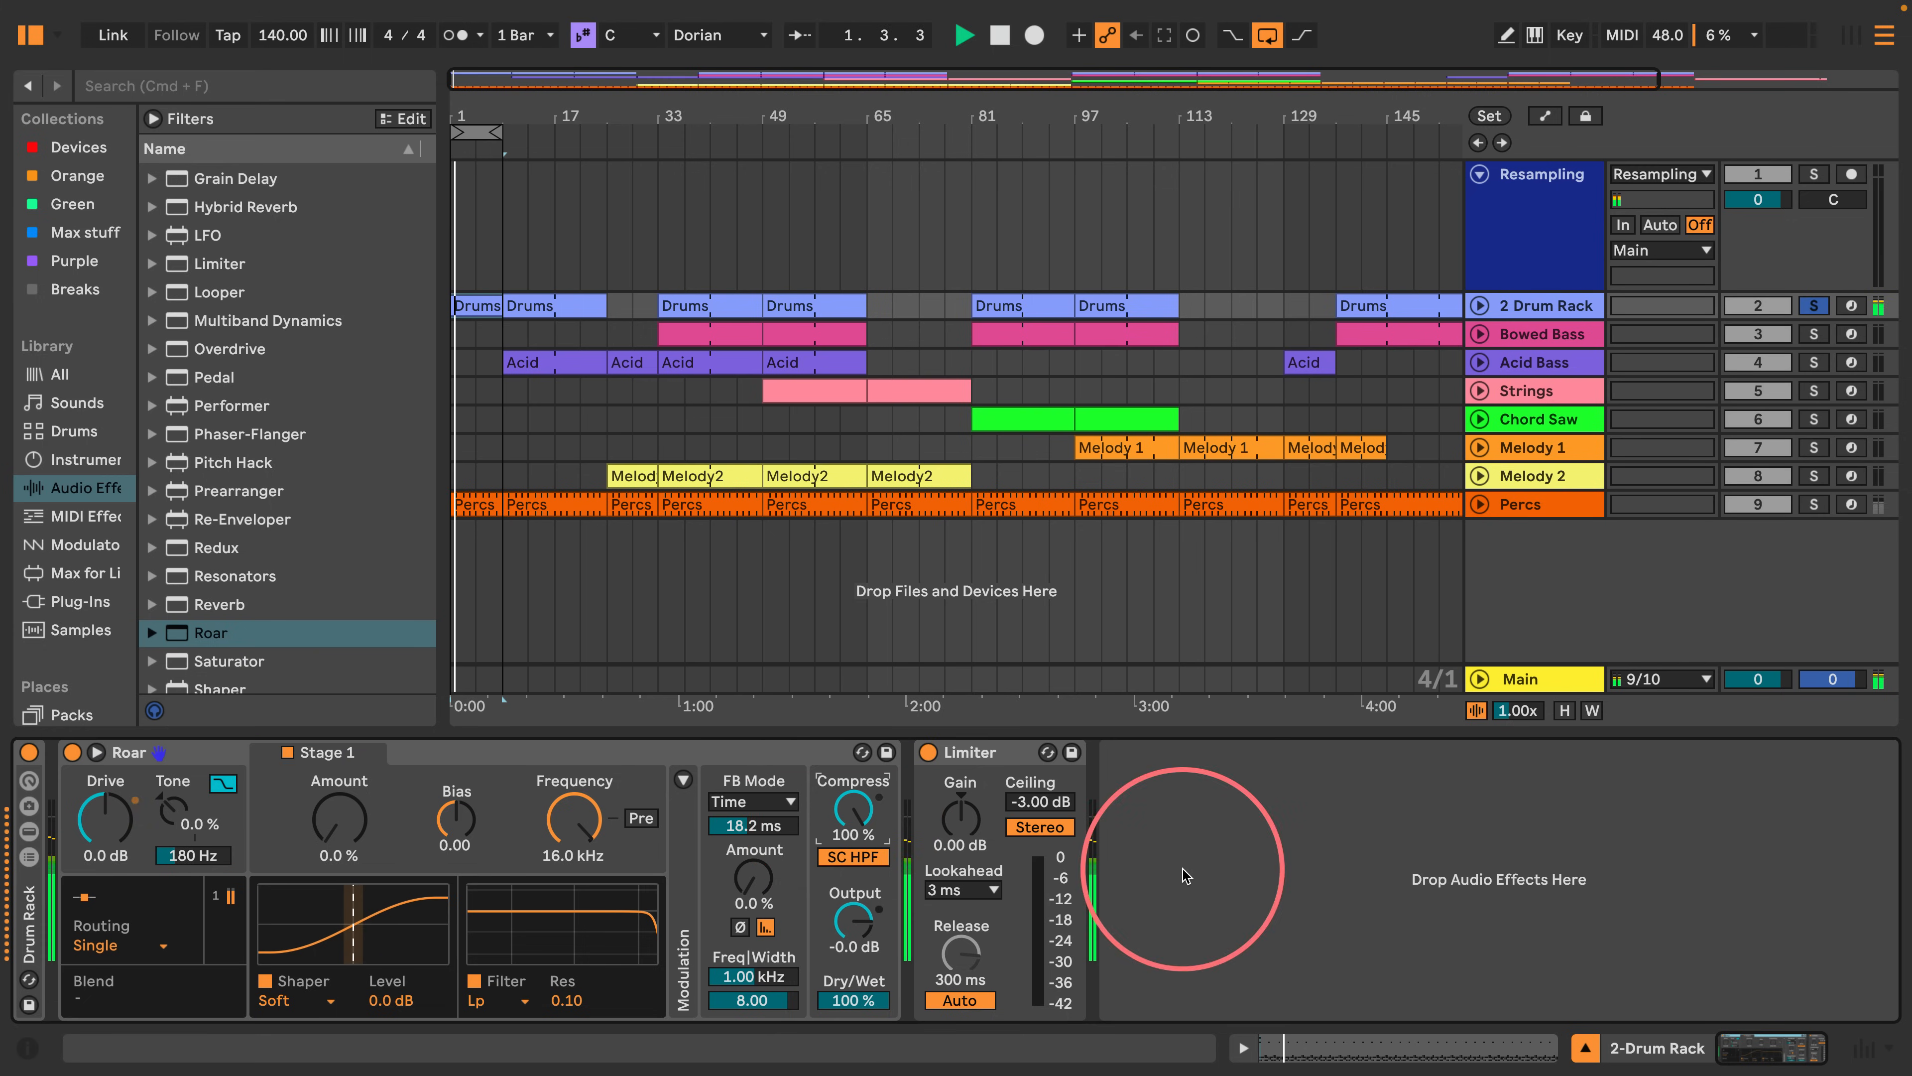
left_click(1864, 1048)
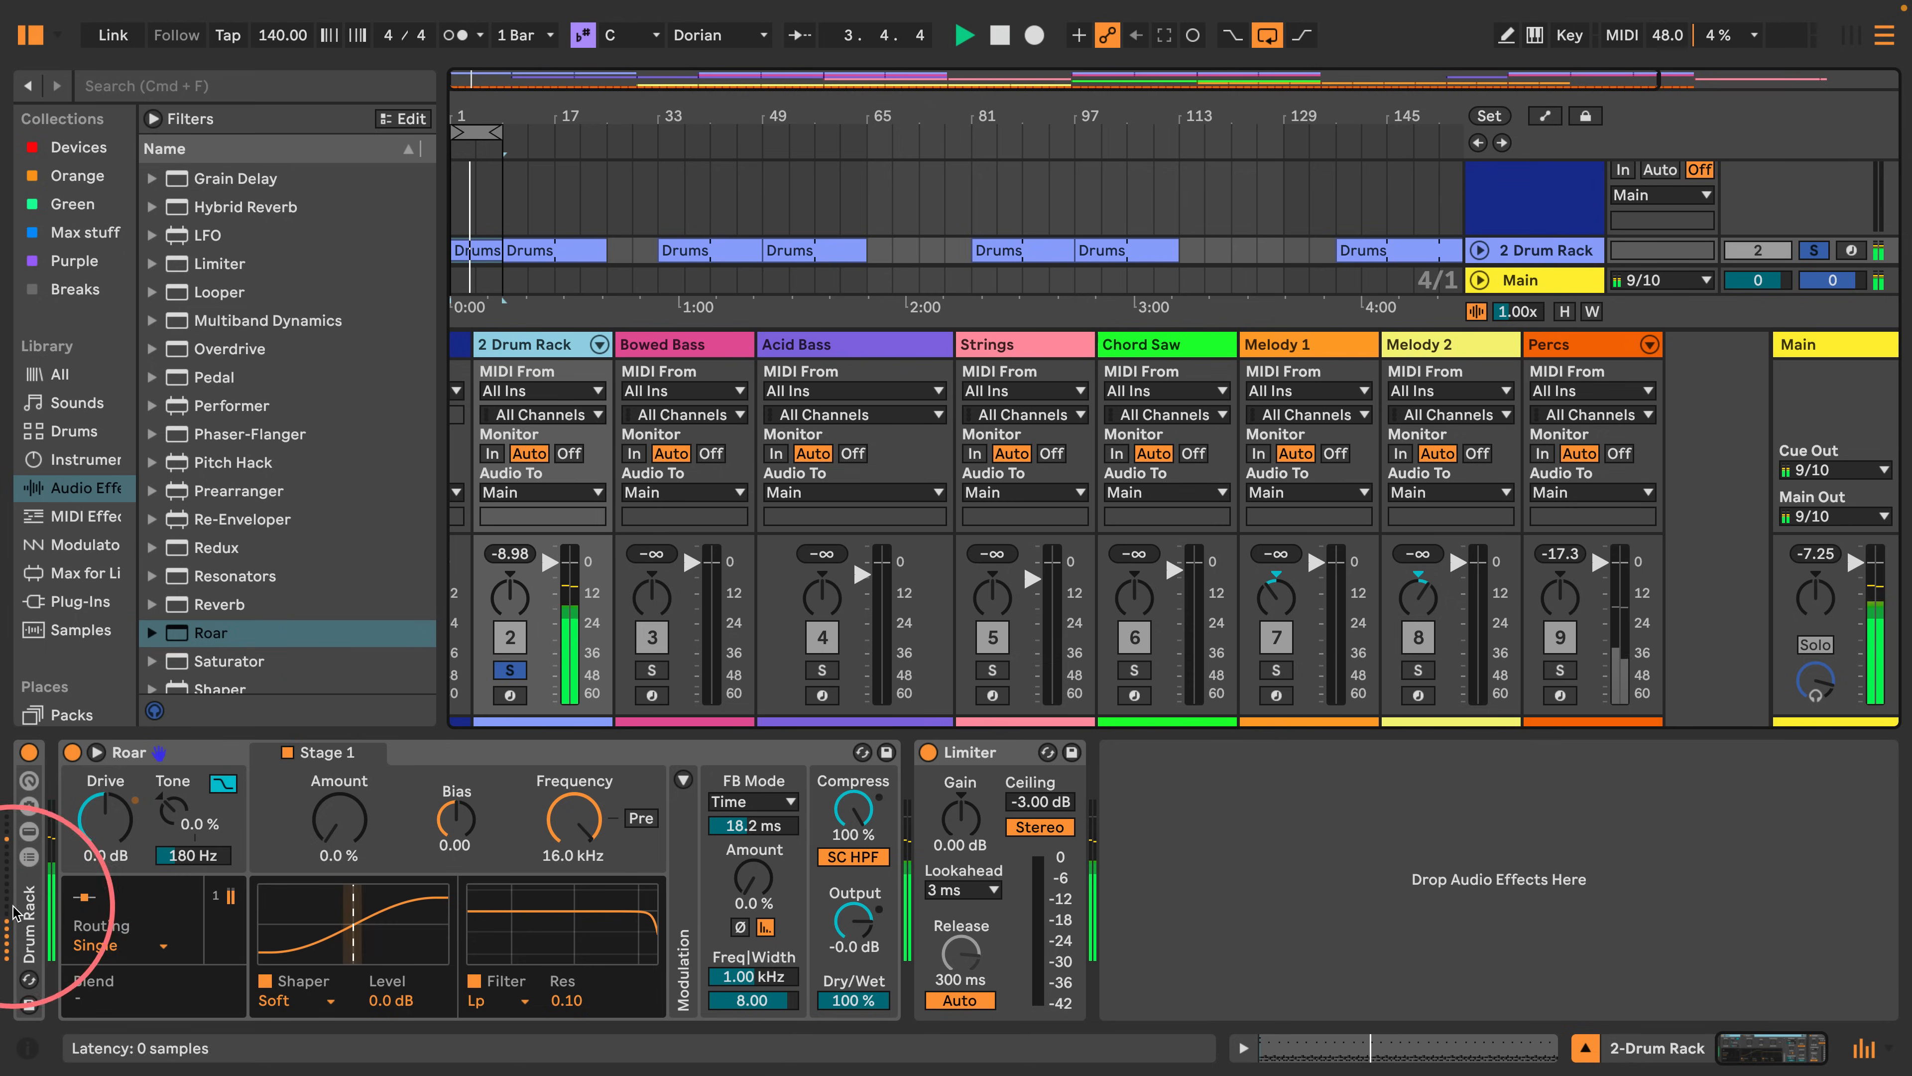
mouse_move(106, 817)
left_mouse_down()
mouse_move(107, 776)
mouse_move(106, 803)
left_mouse_up()
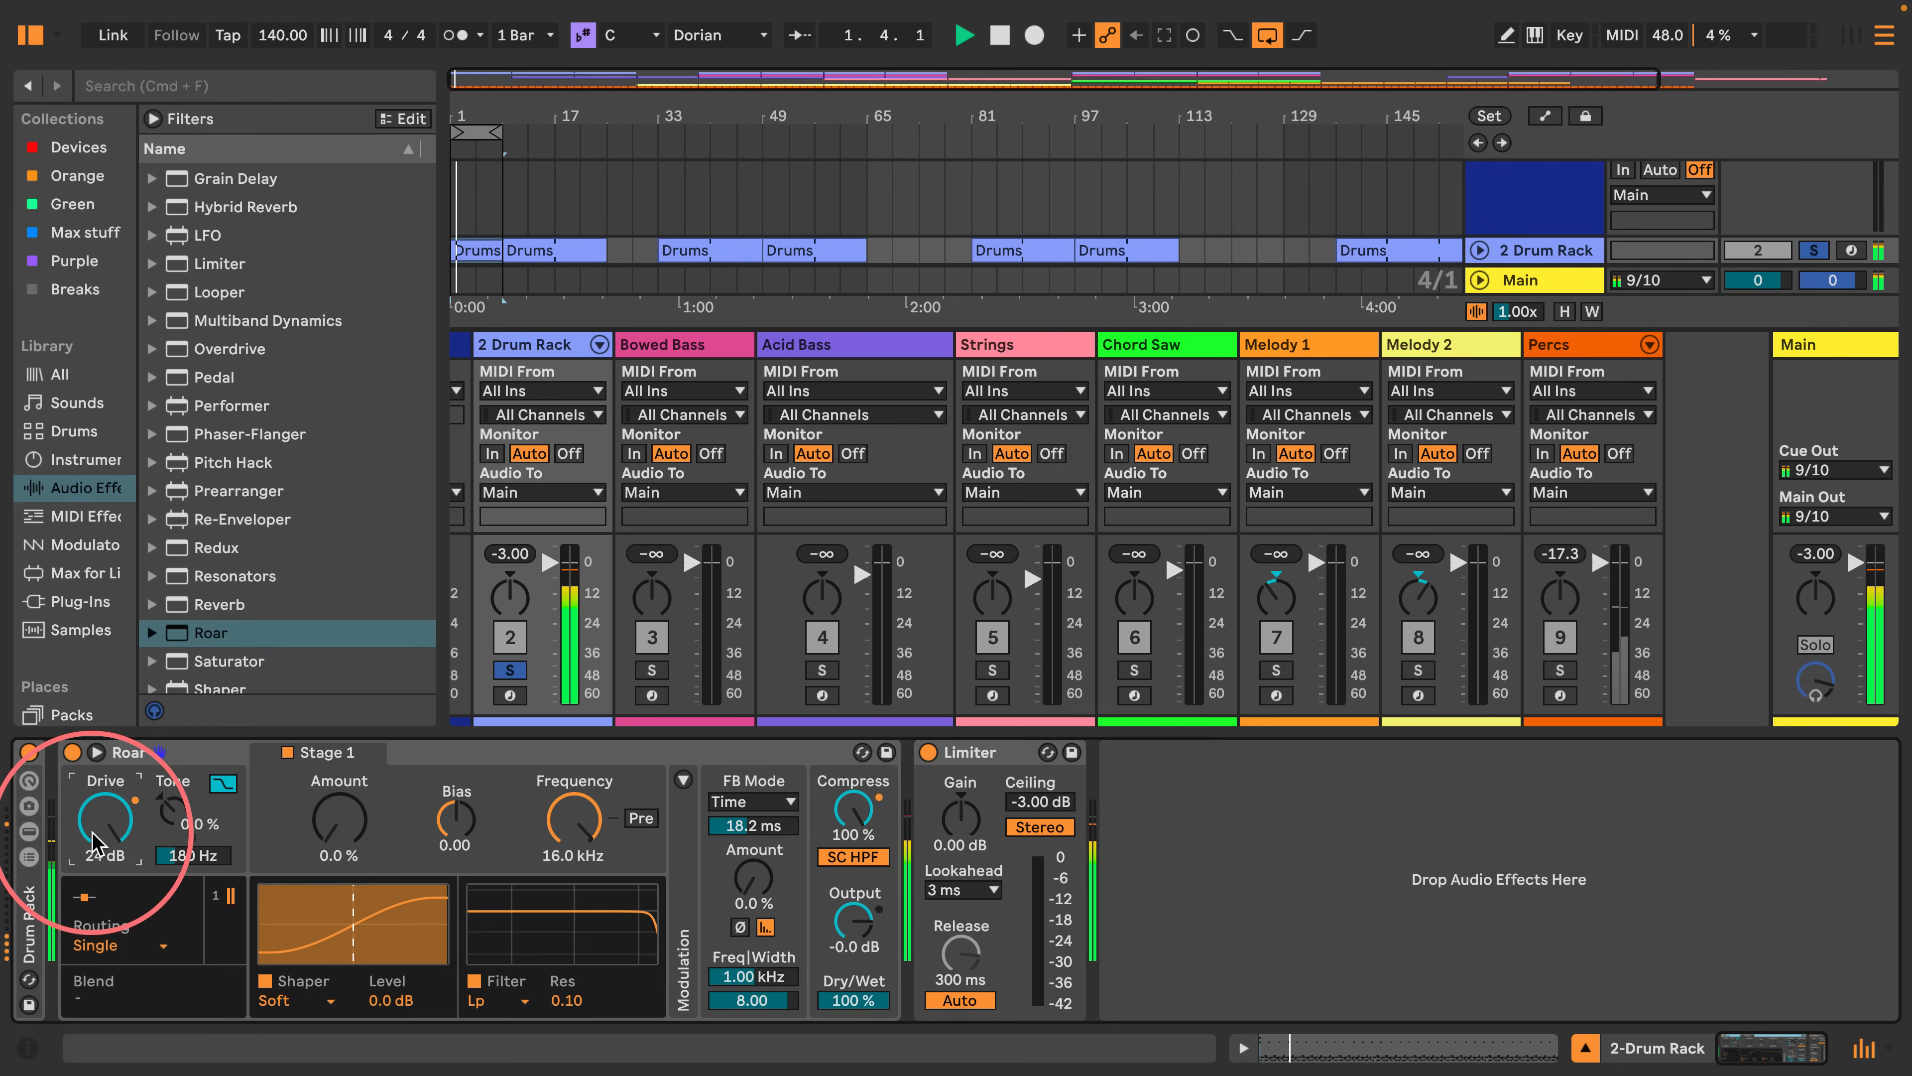
Unfold the Drum Rack with the Meld pad's device hidden, and set Roar's Output to -7.0 dB.
left_click(28, 910)
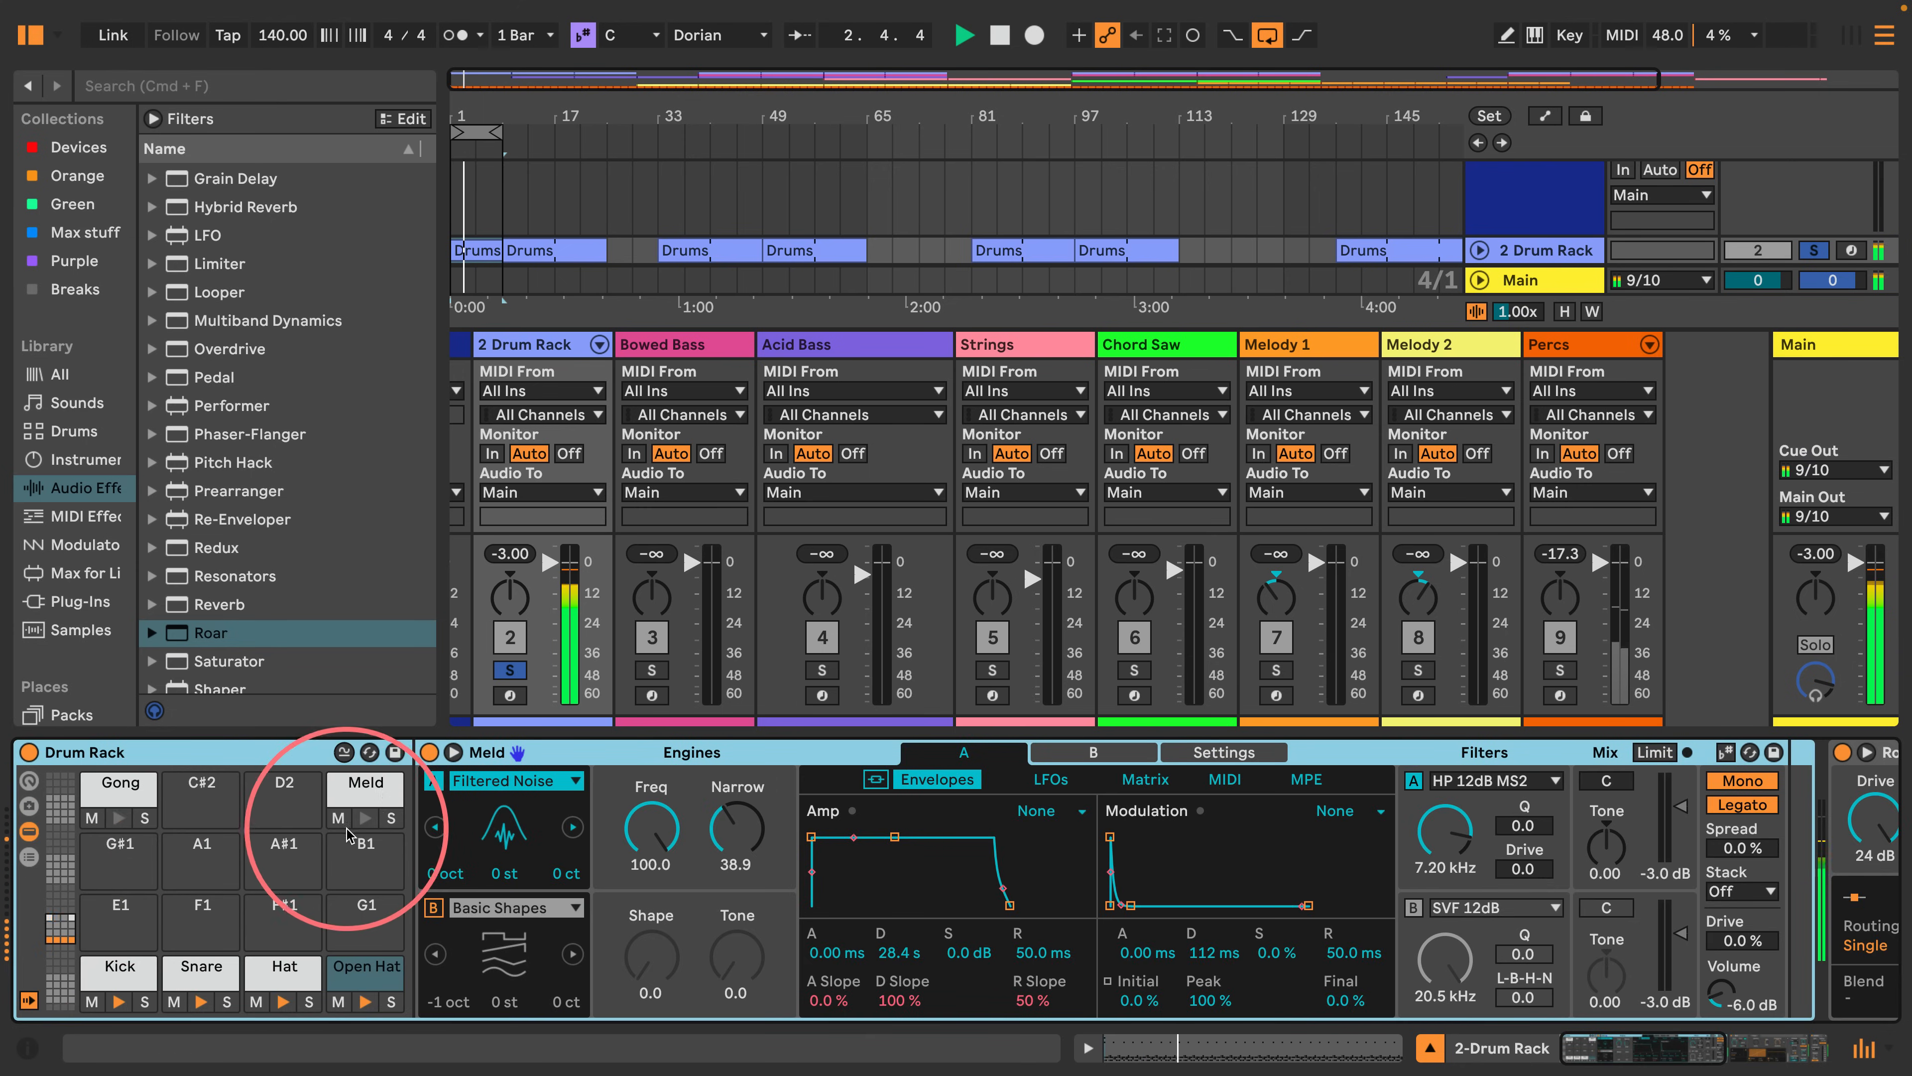
left_click(363, 789)
left_click(364, 789)
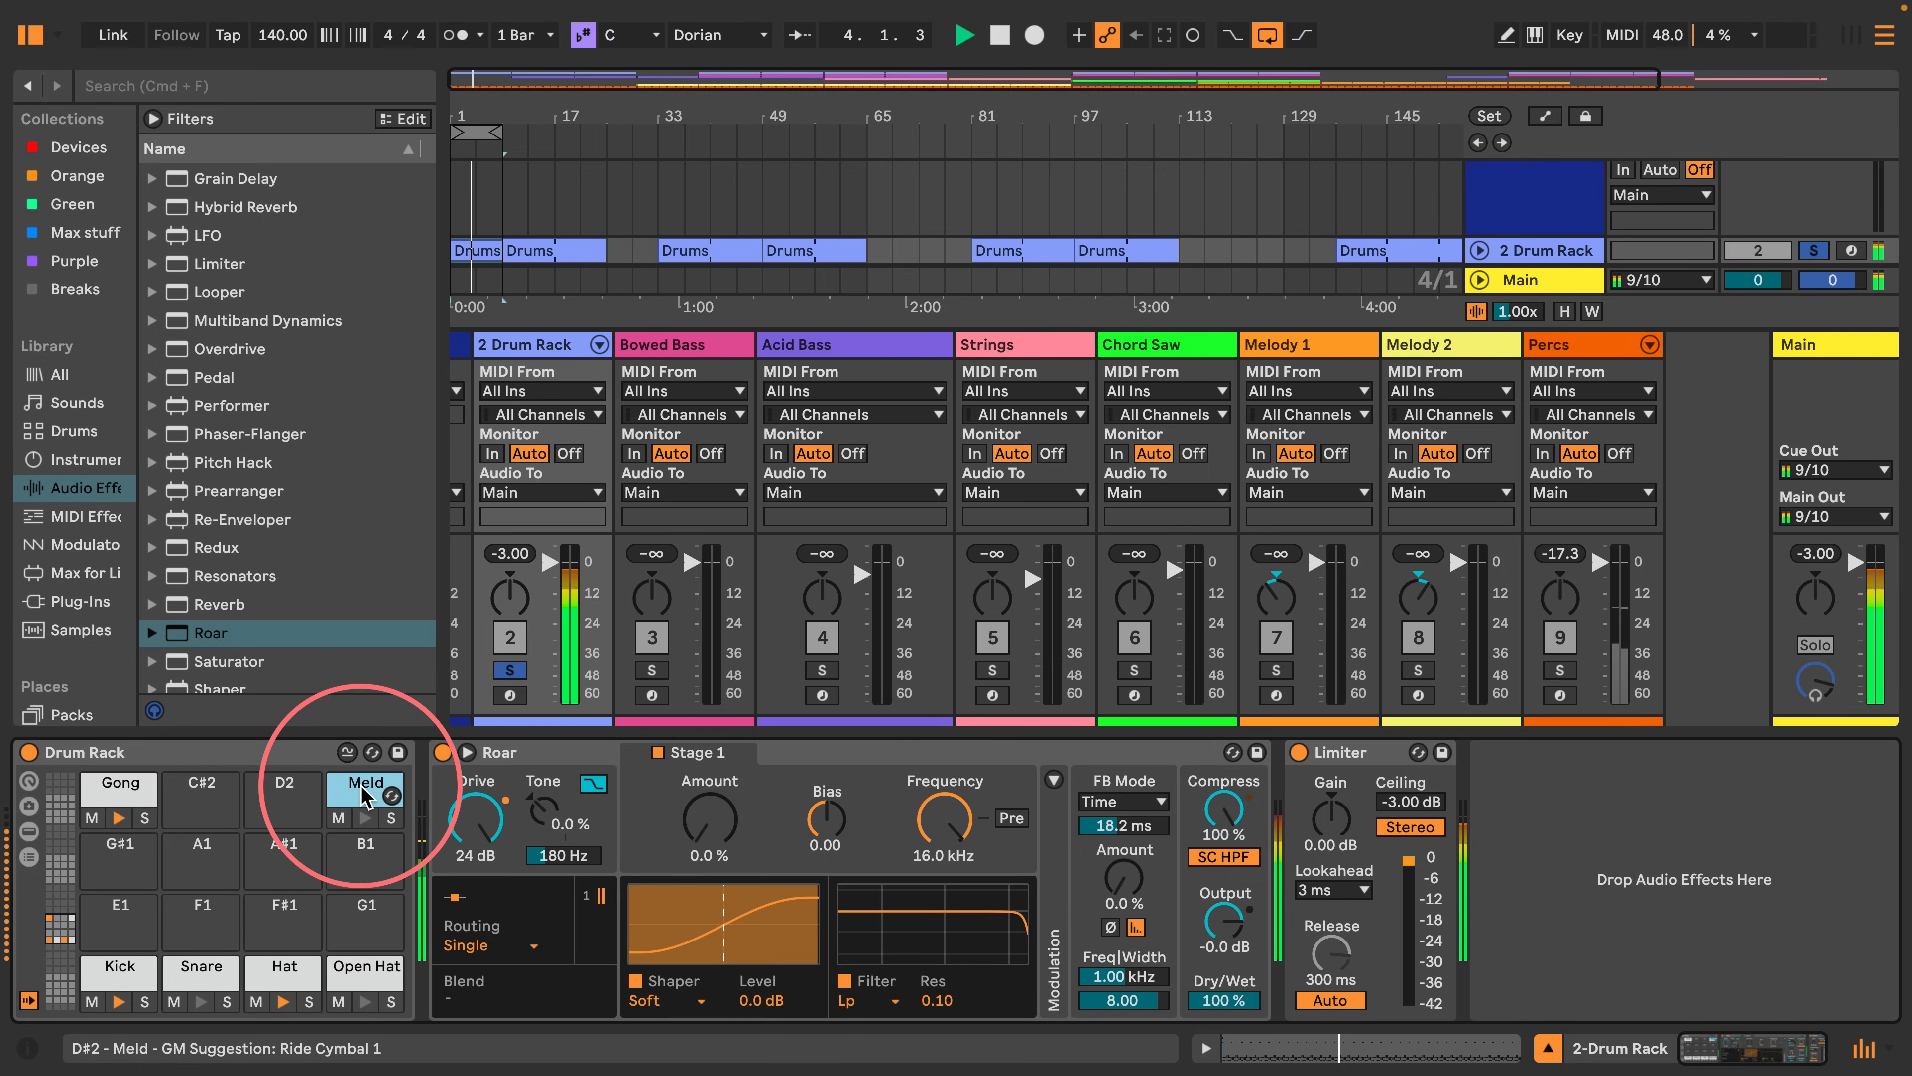
left_click_drag(1225, 915, 1225, 930)
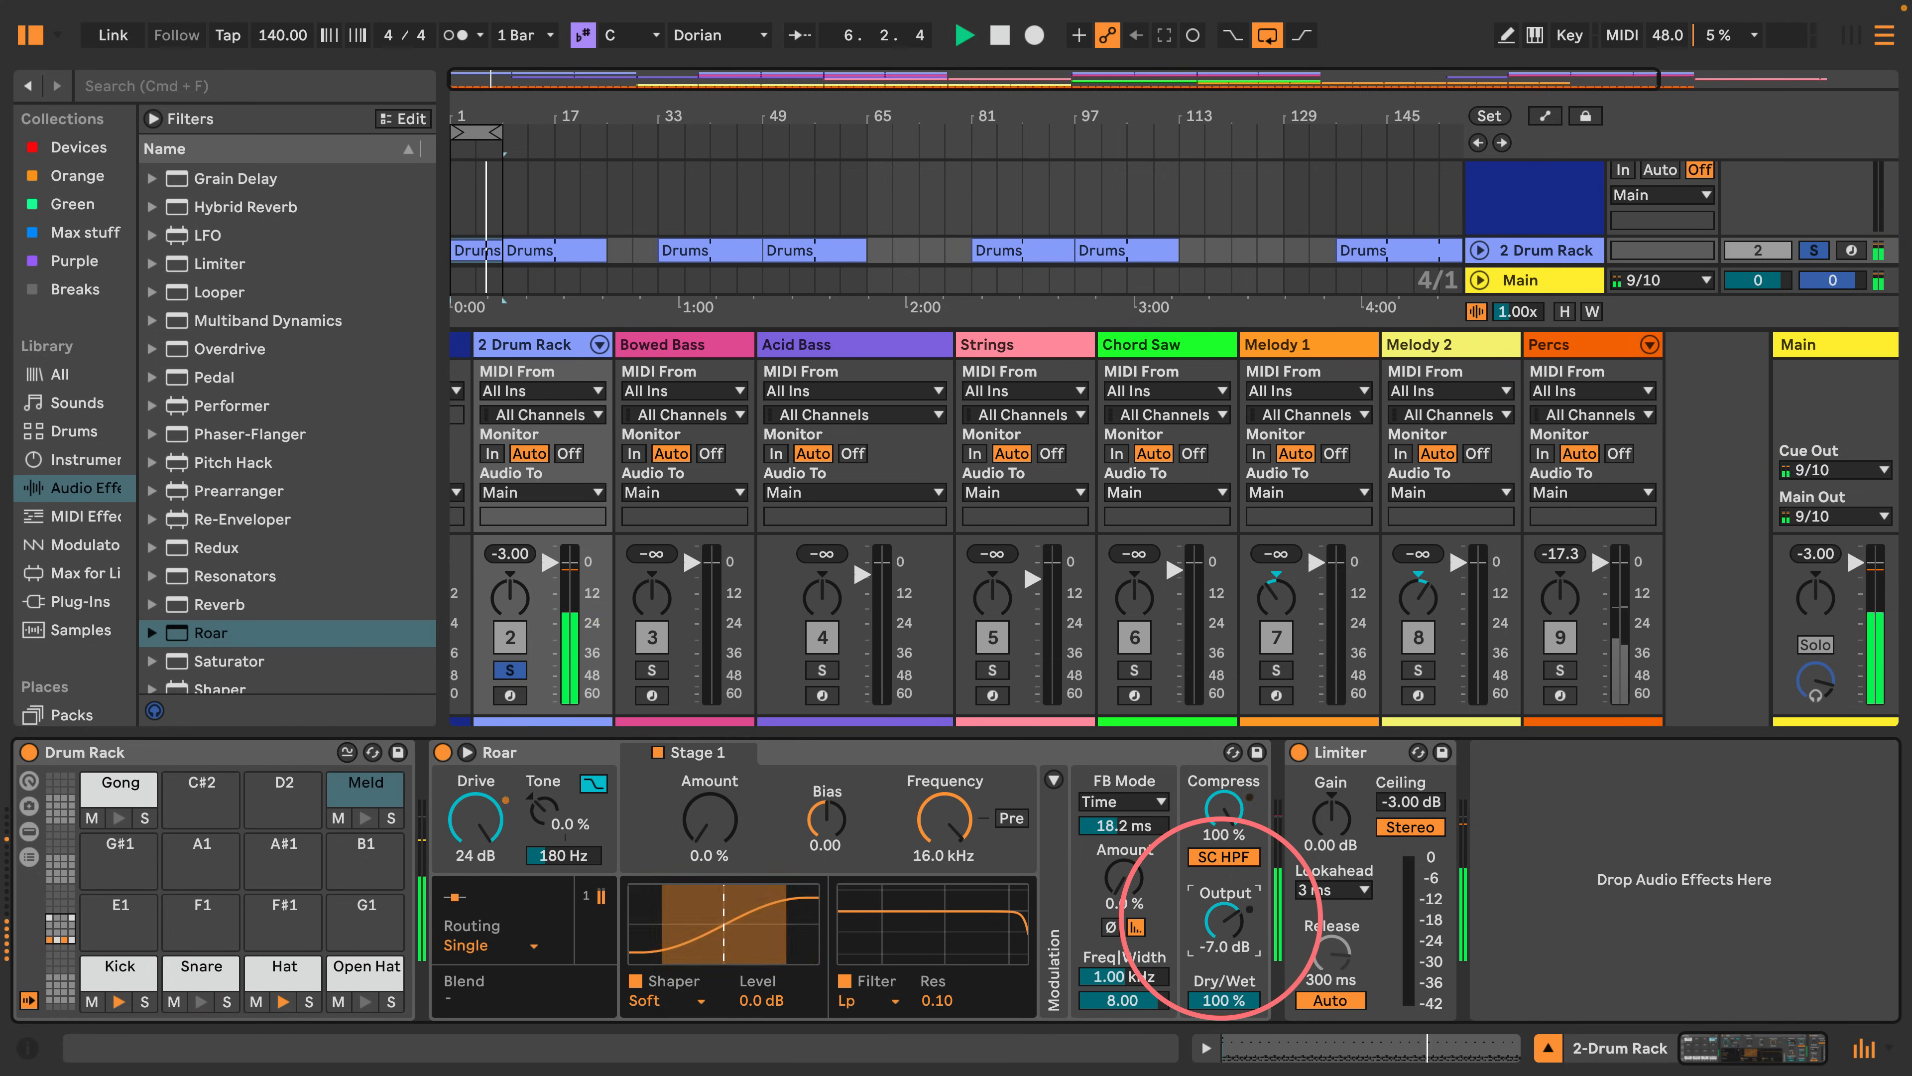
Set Roar's Drive to 14 dB and its Compress amount to 80%.
left_click(365, 823)
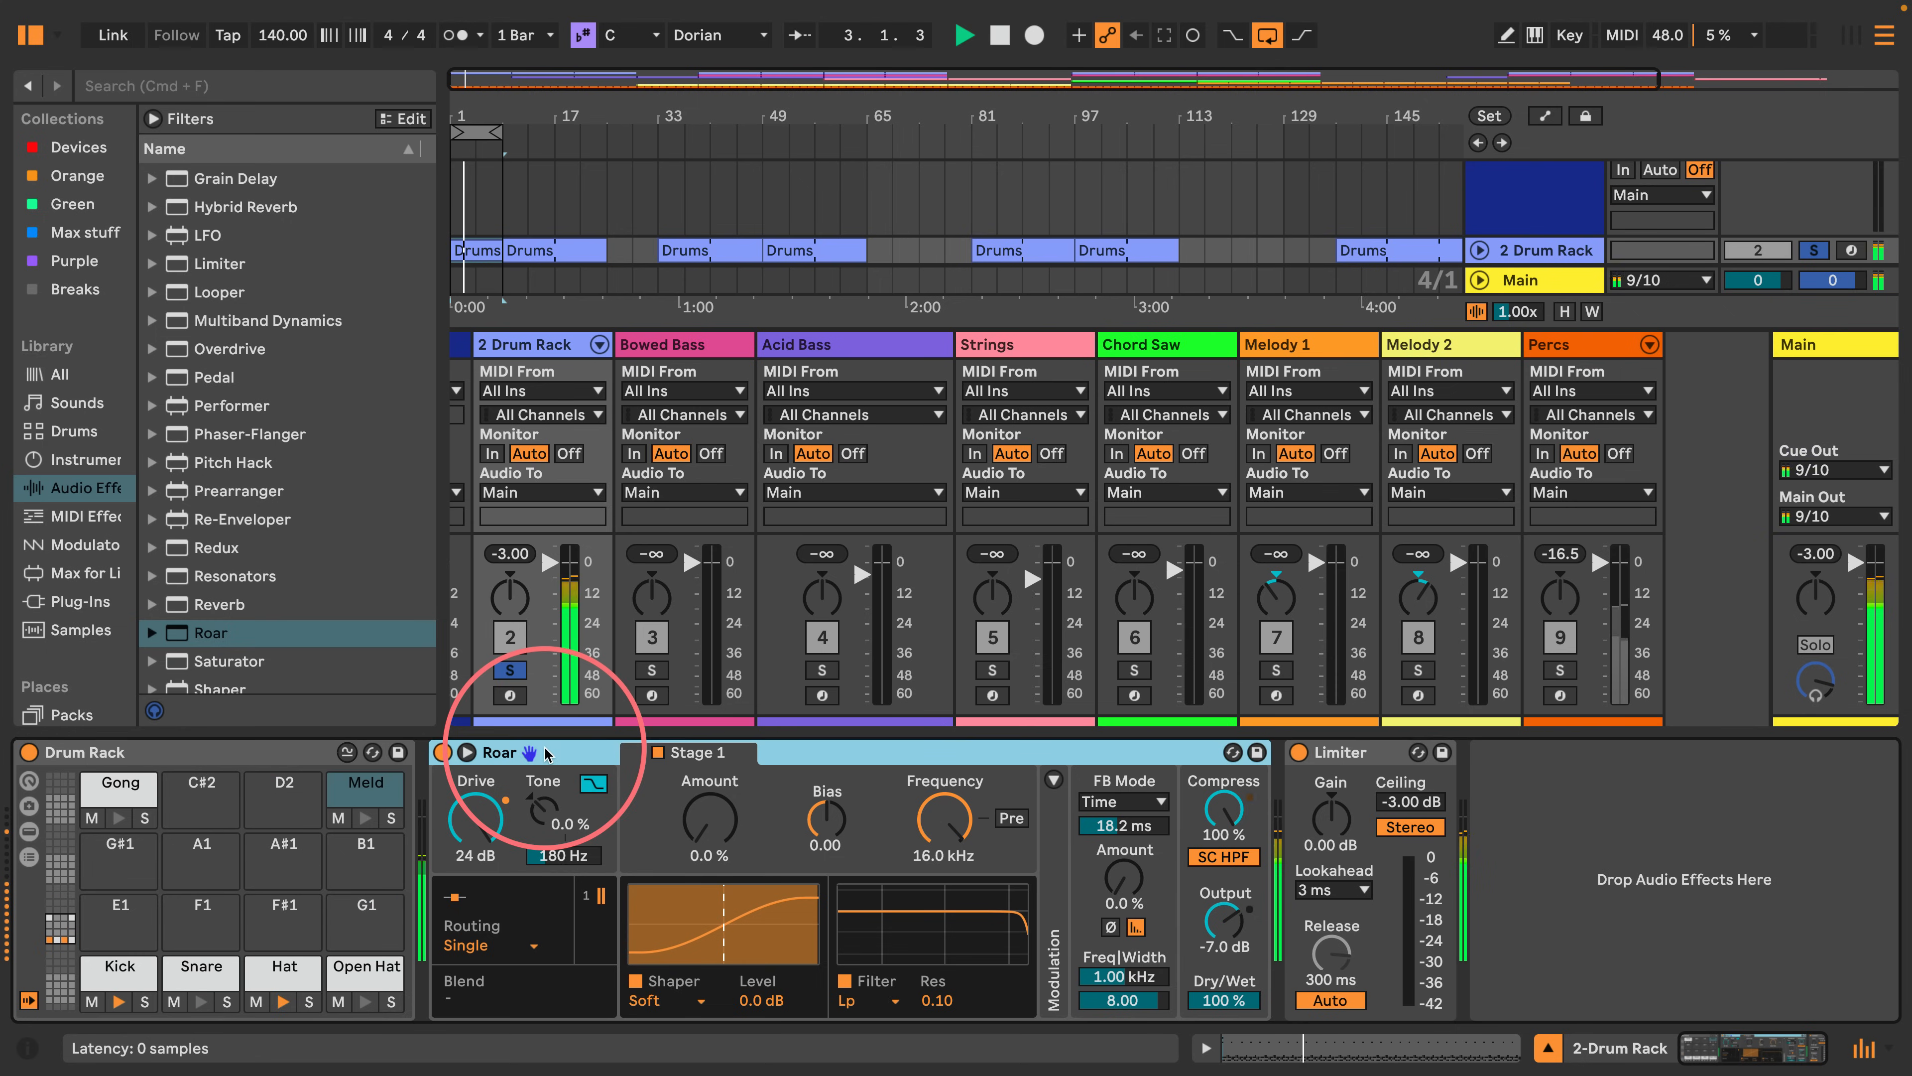
left_click_drag(475, 802, 467, 810)
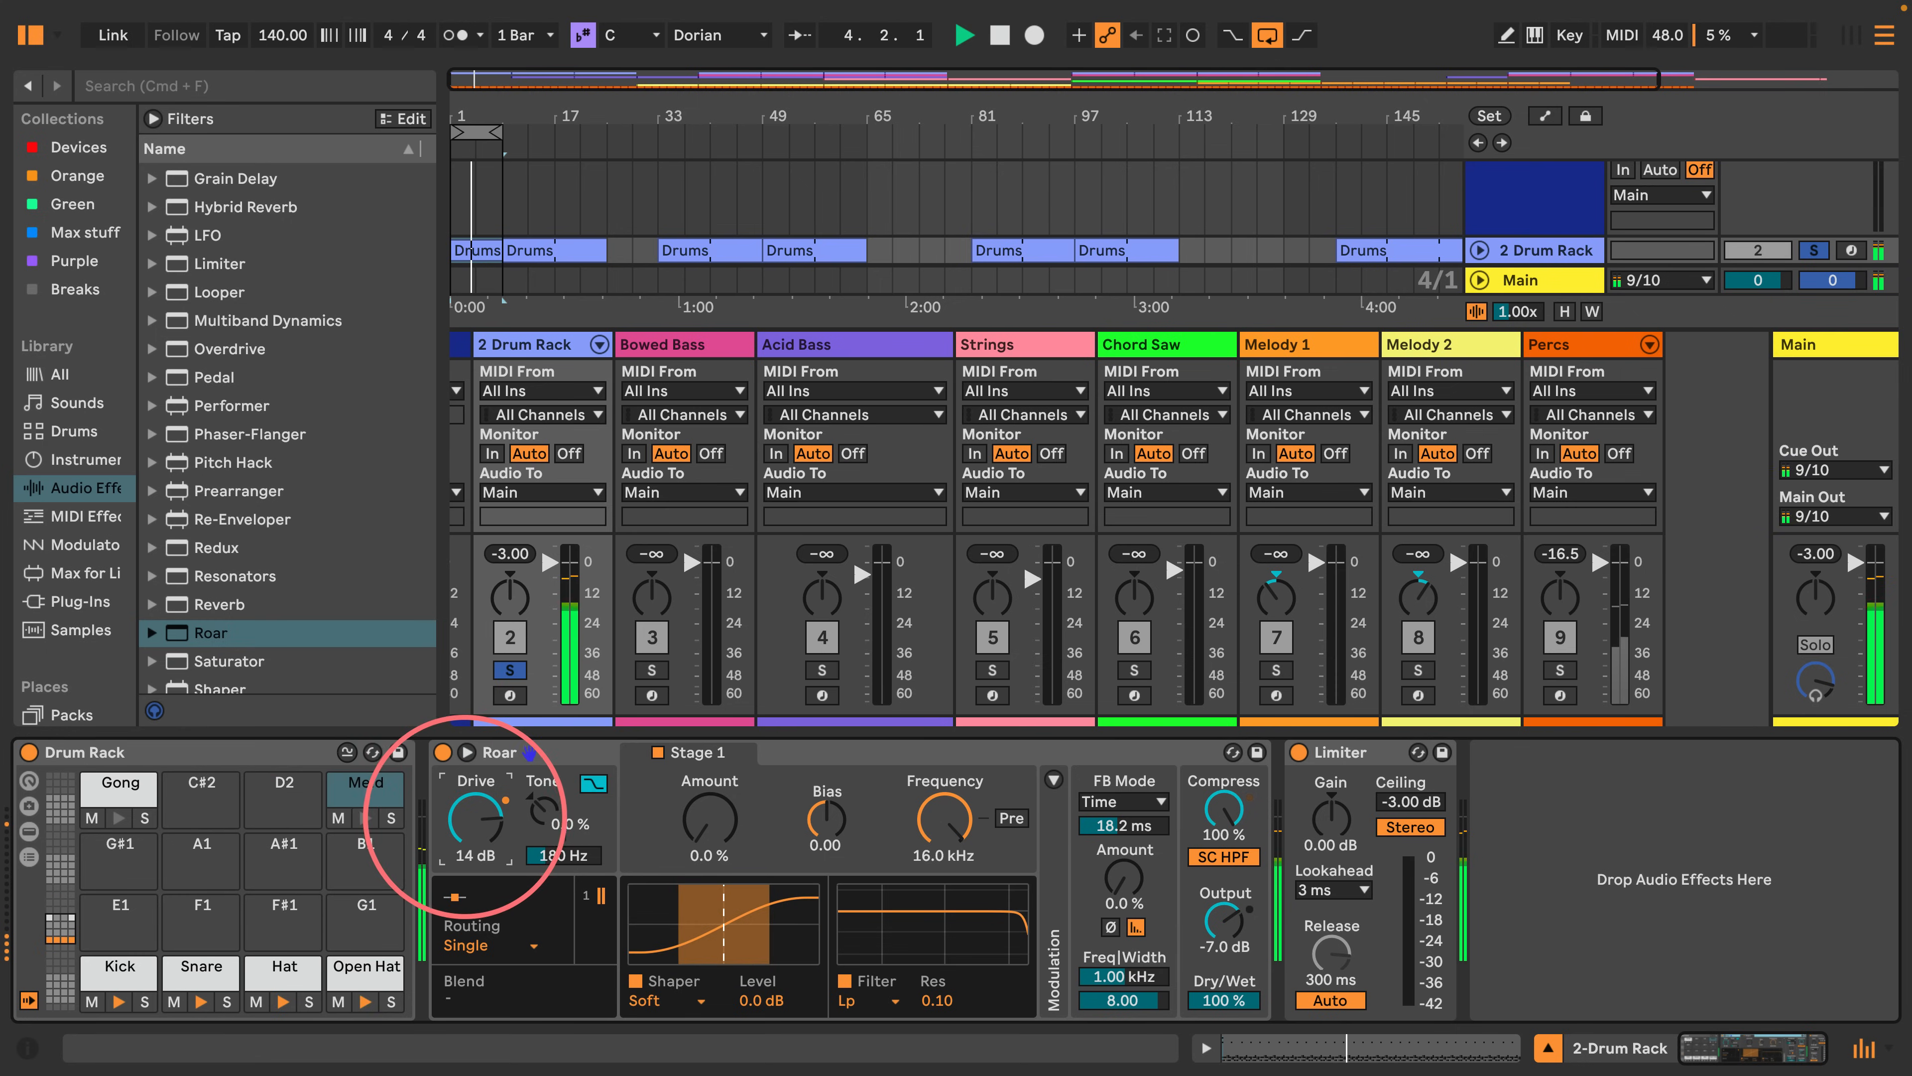
left_click(1219, 809)
left_click_drag(1219, 809, 1214, 813)
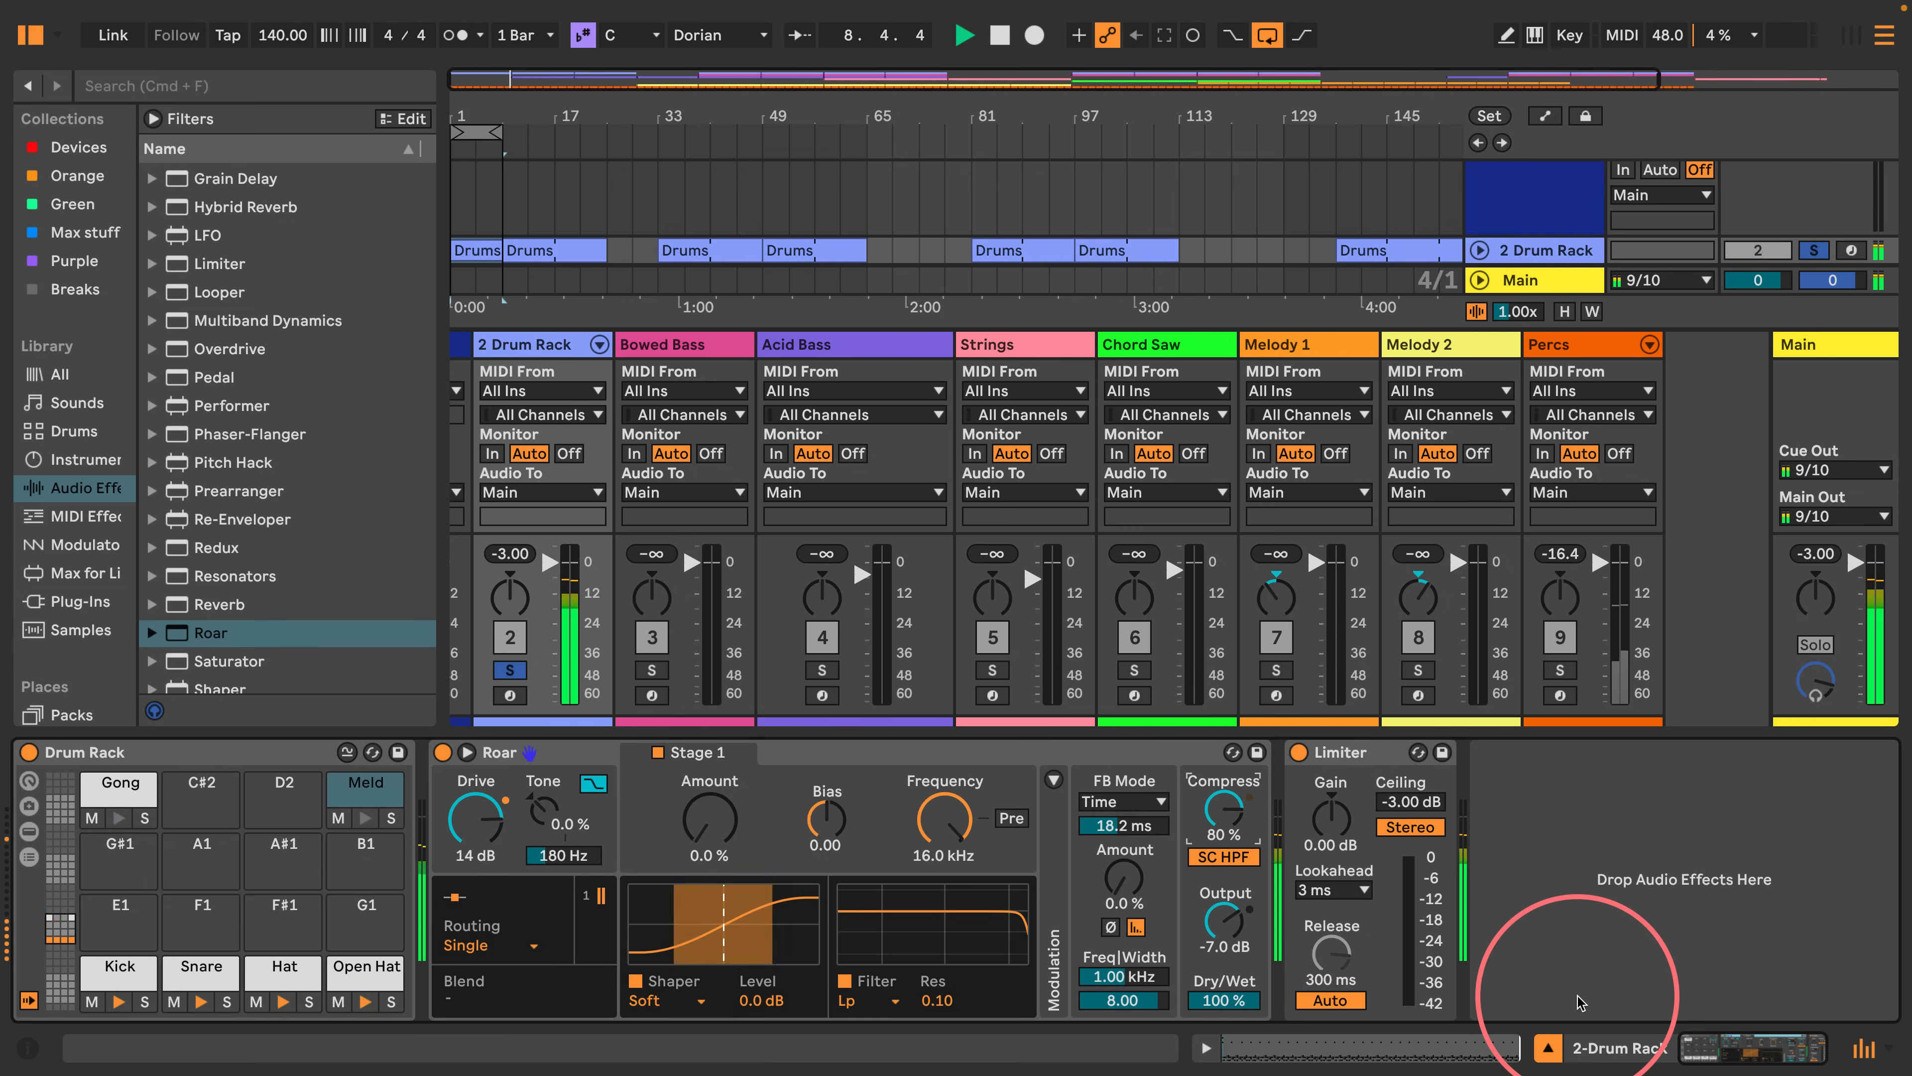
Hide the device chain, extend the arrangement loop to bar 25, and unfold the 2 Drum Rack track.
left_click(1548, 1048)
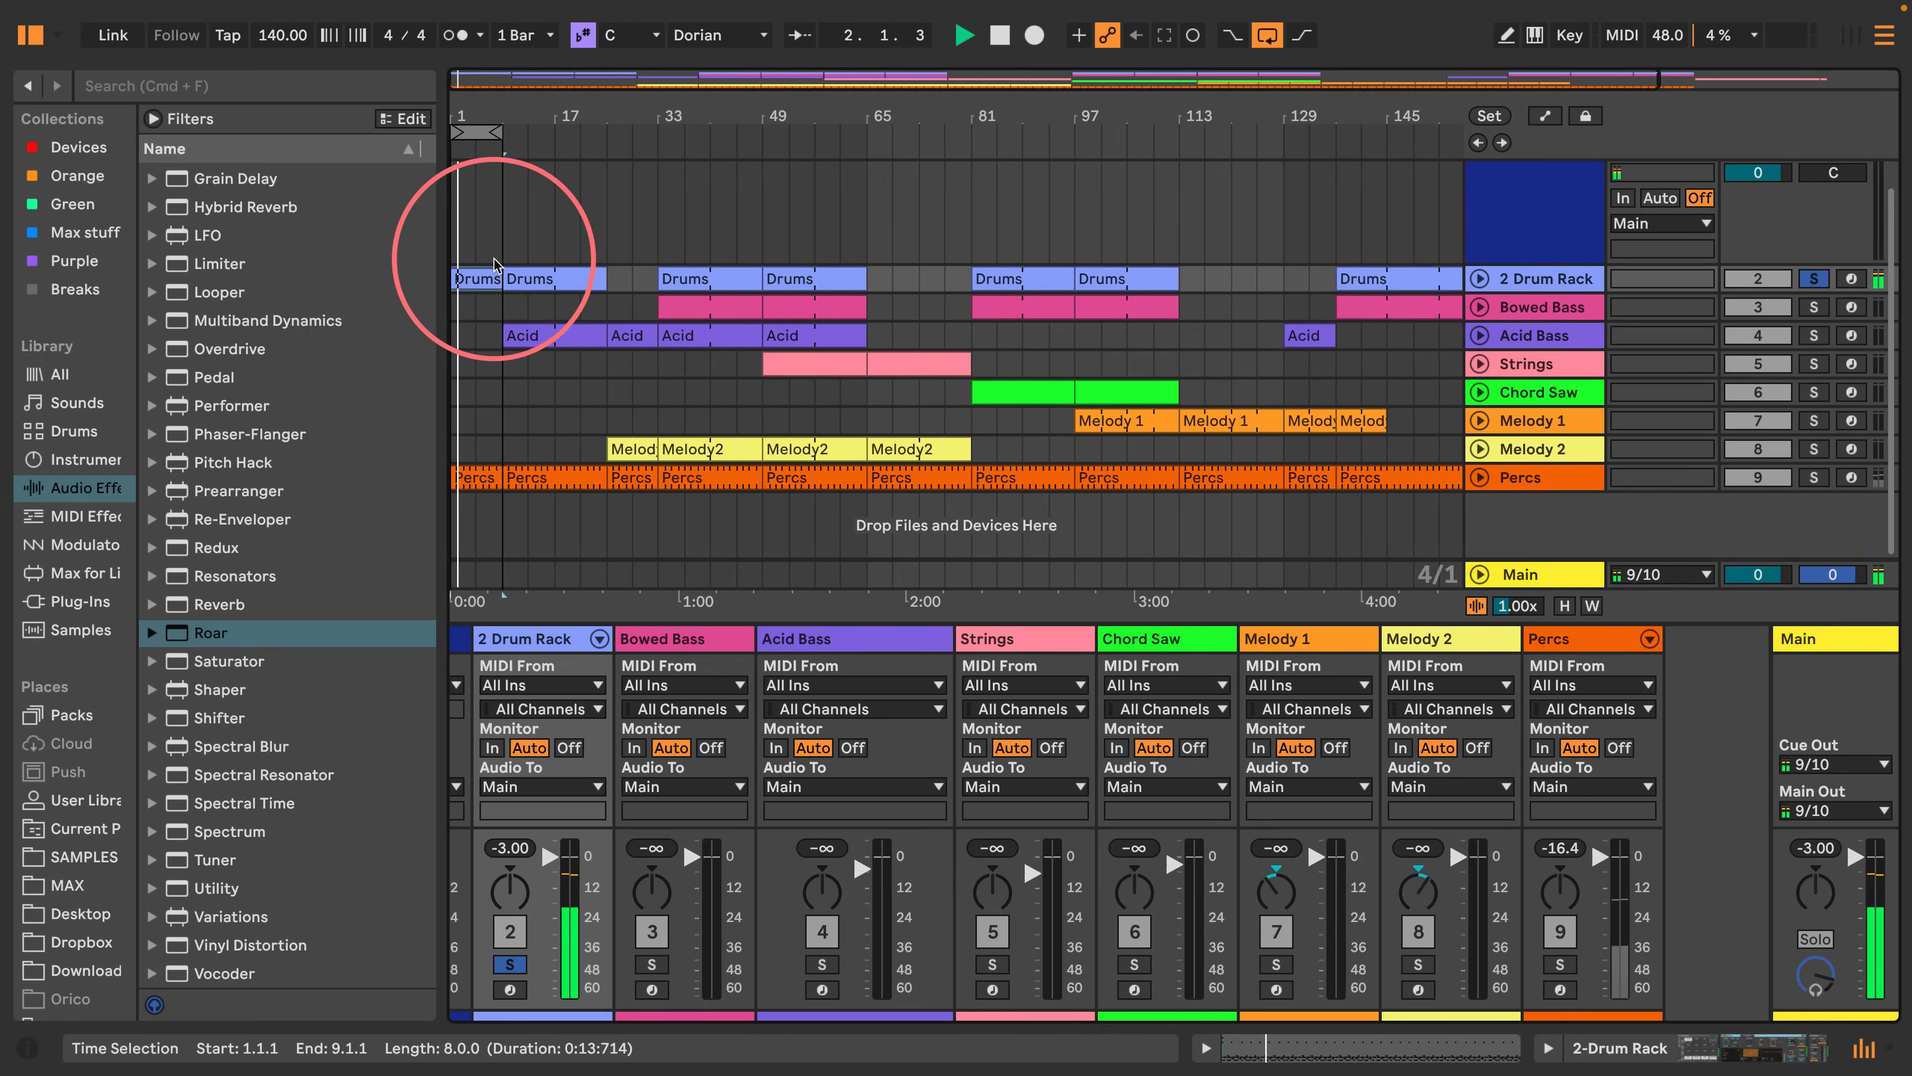
left_click_drag(501, 132, 609, 134)
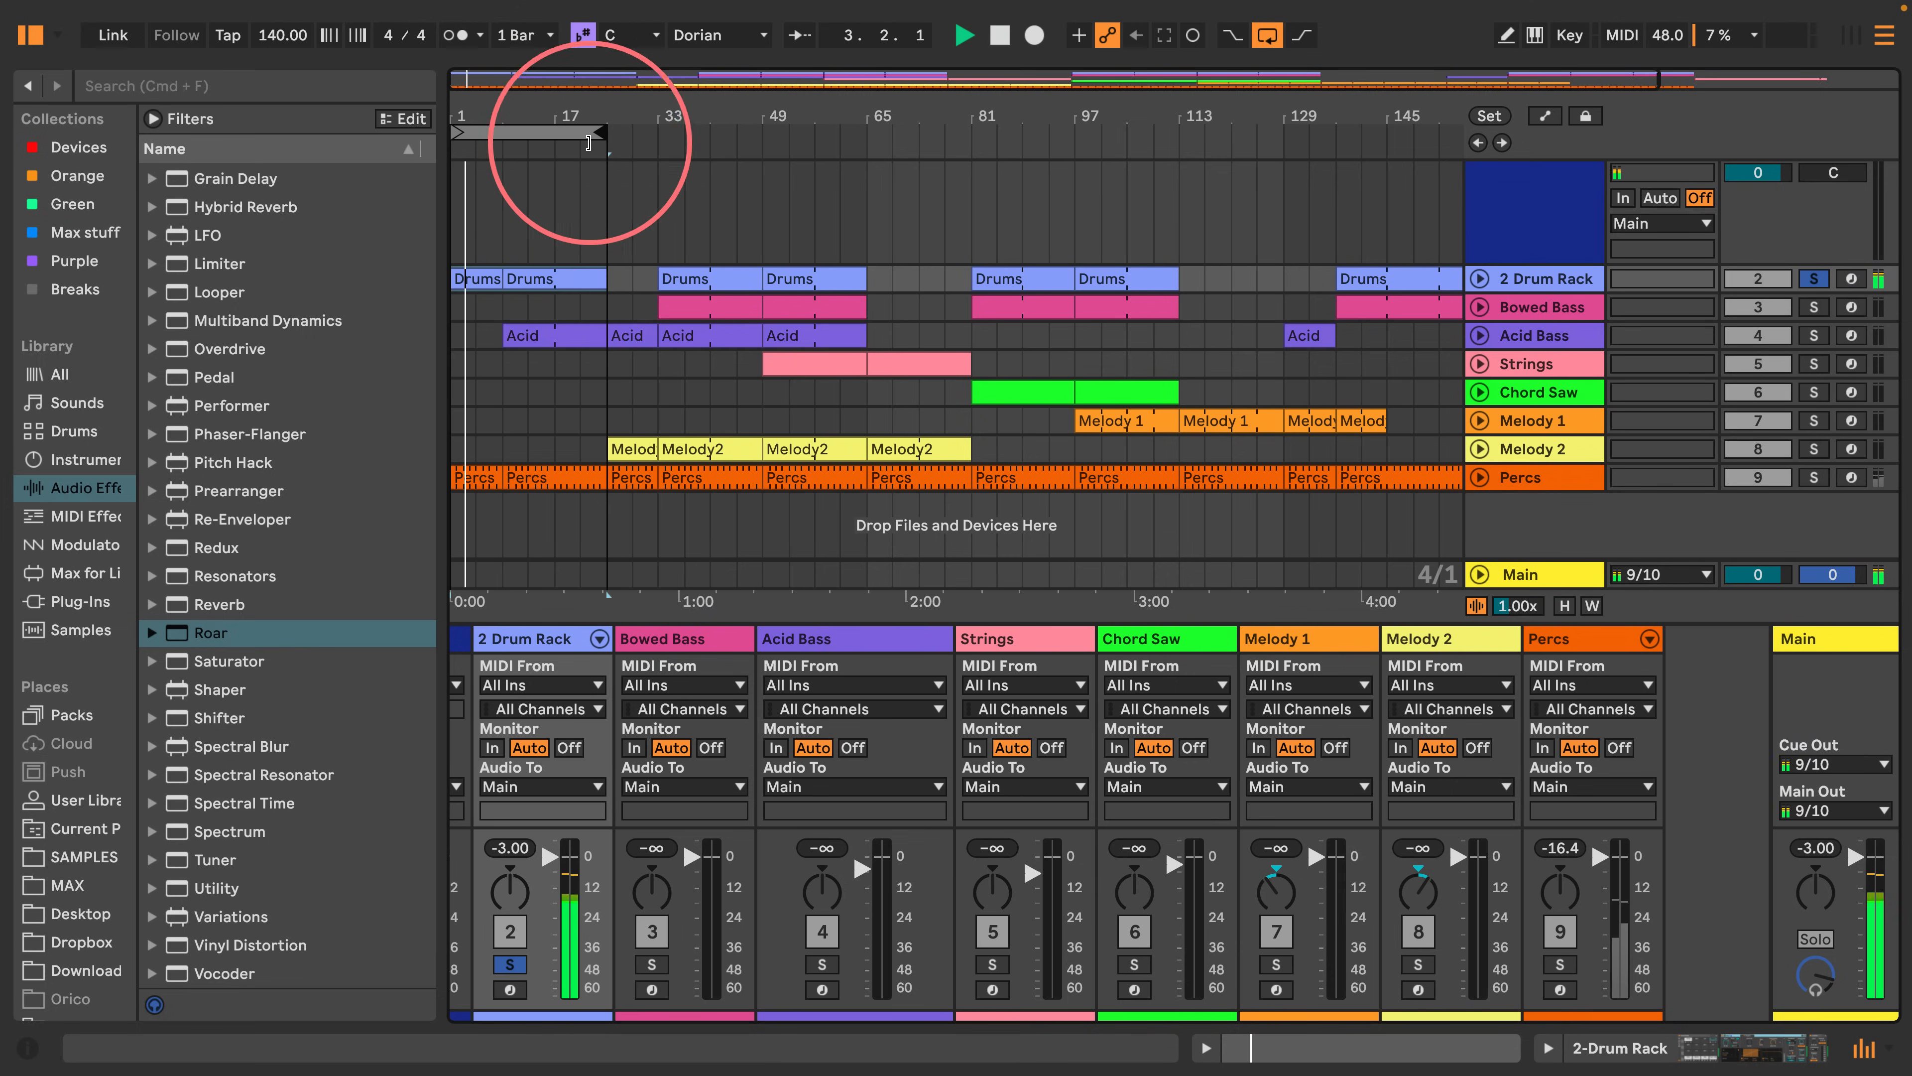
left_click(1477, 279)
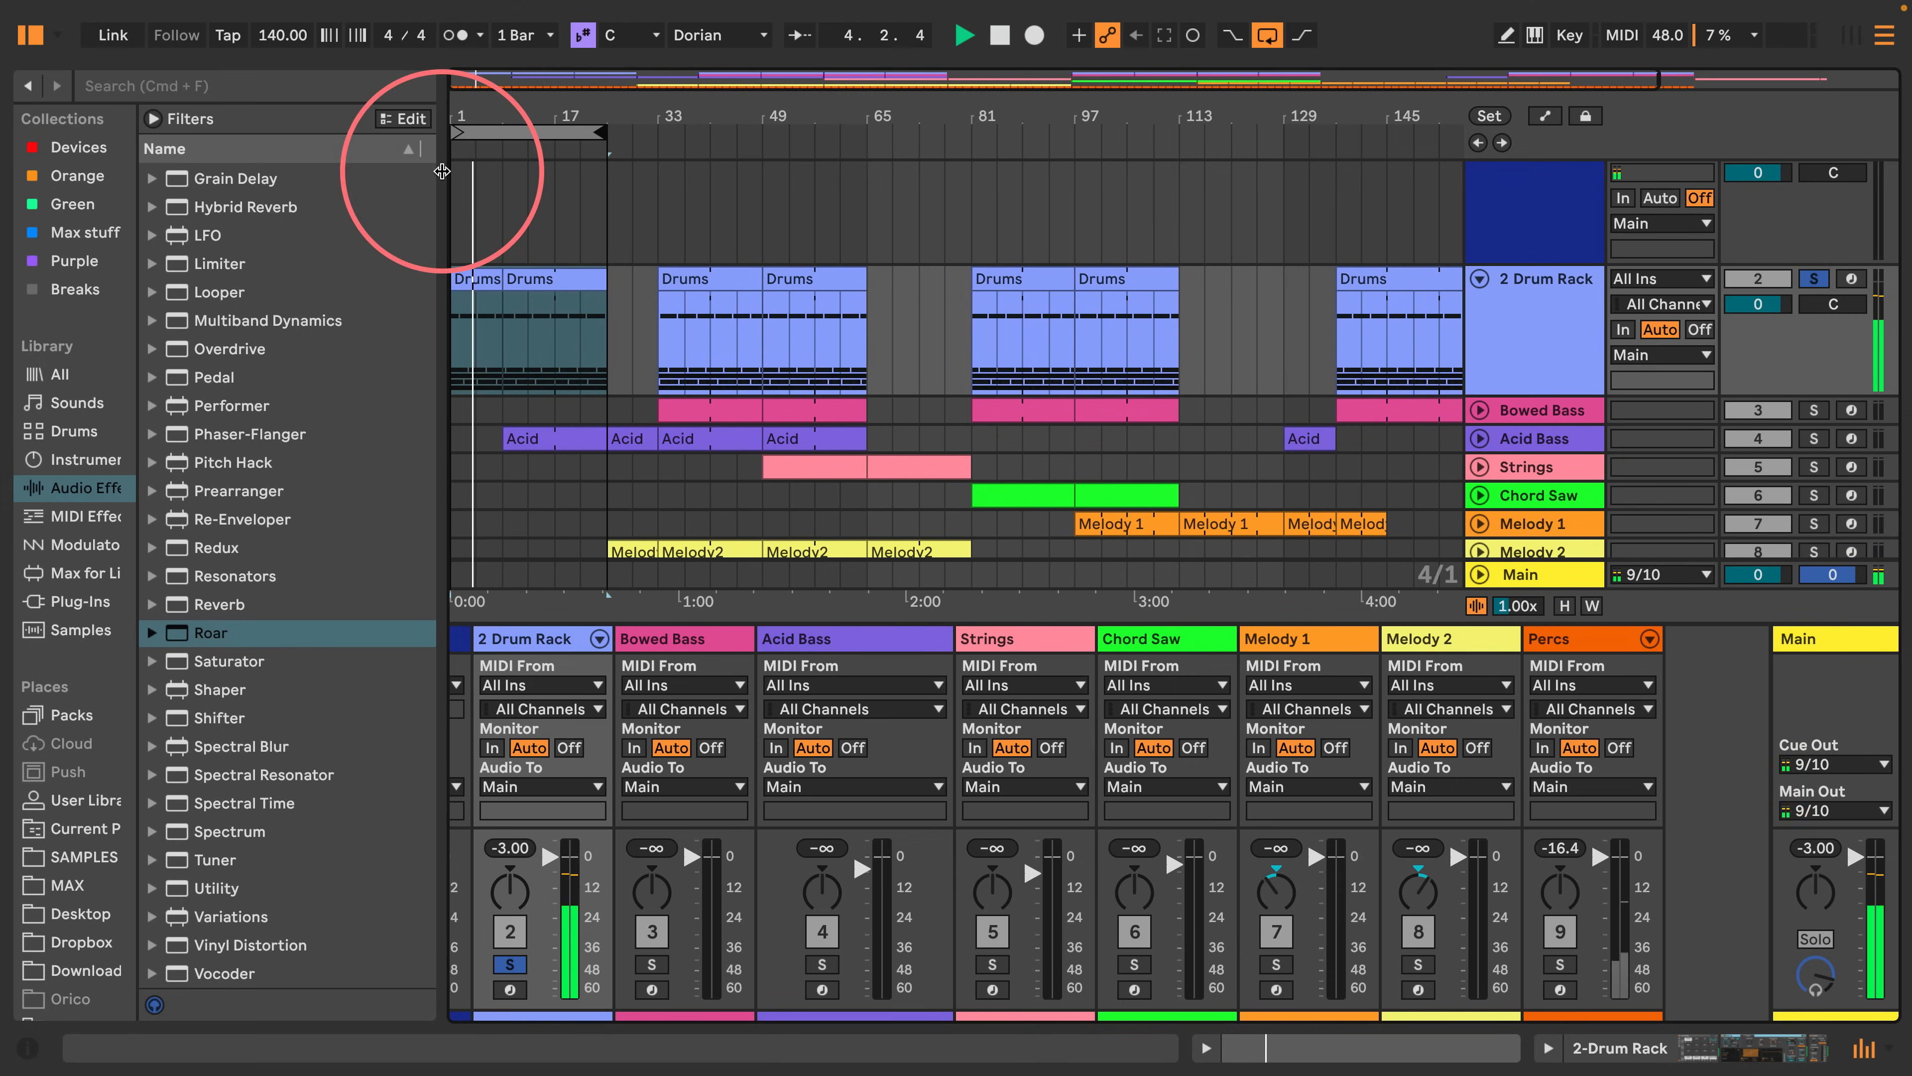
Hide the browser, select the second Drums clip starting at bar 9, and stop playback.
left_click(30, 35)
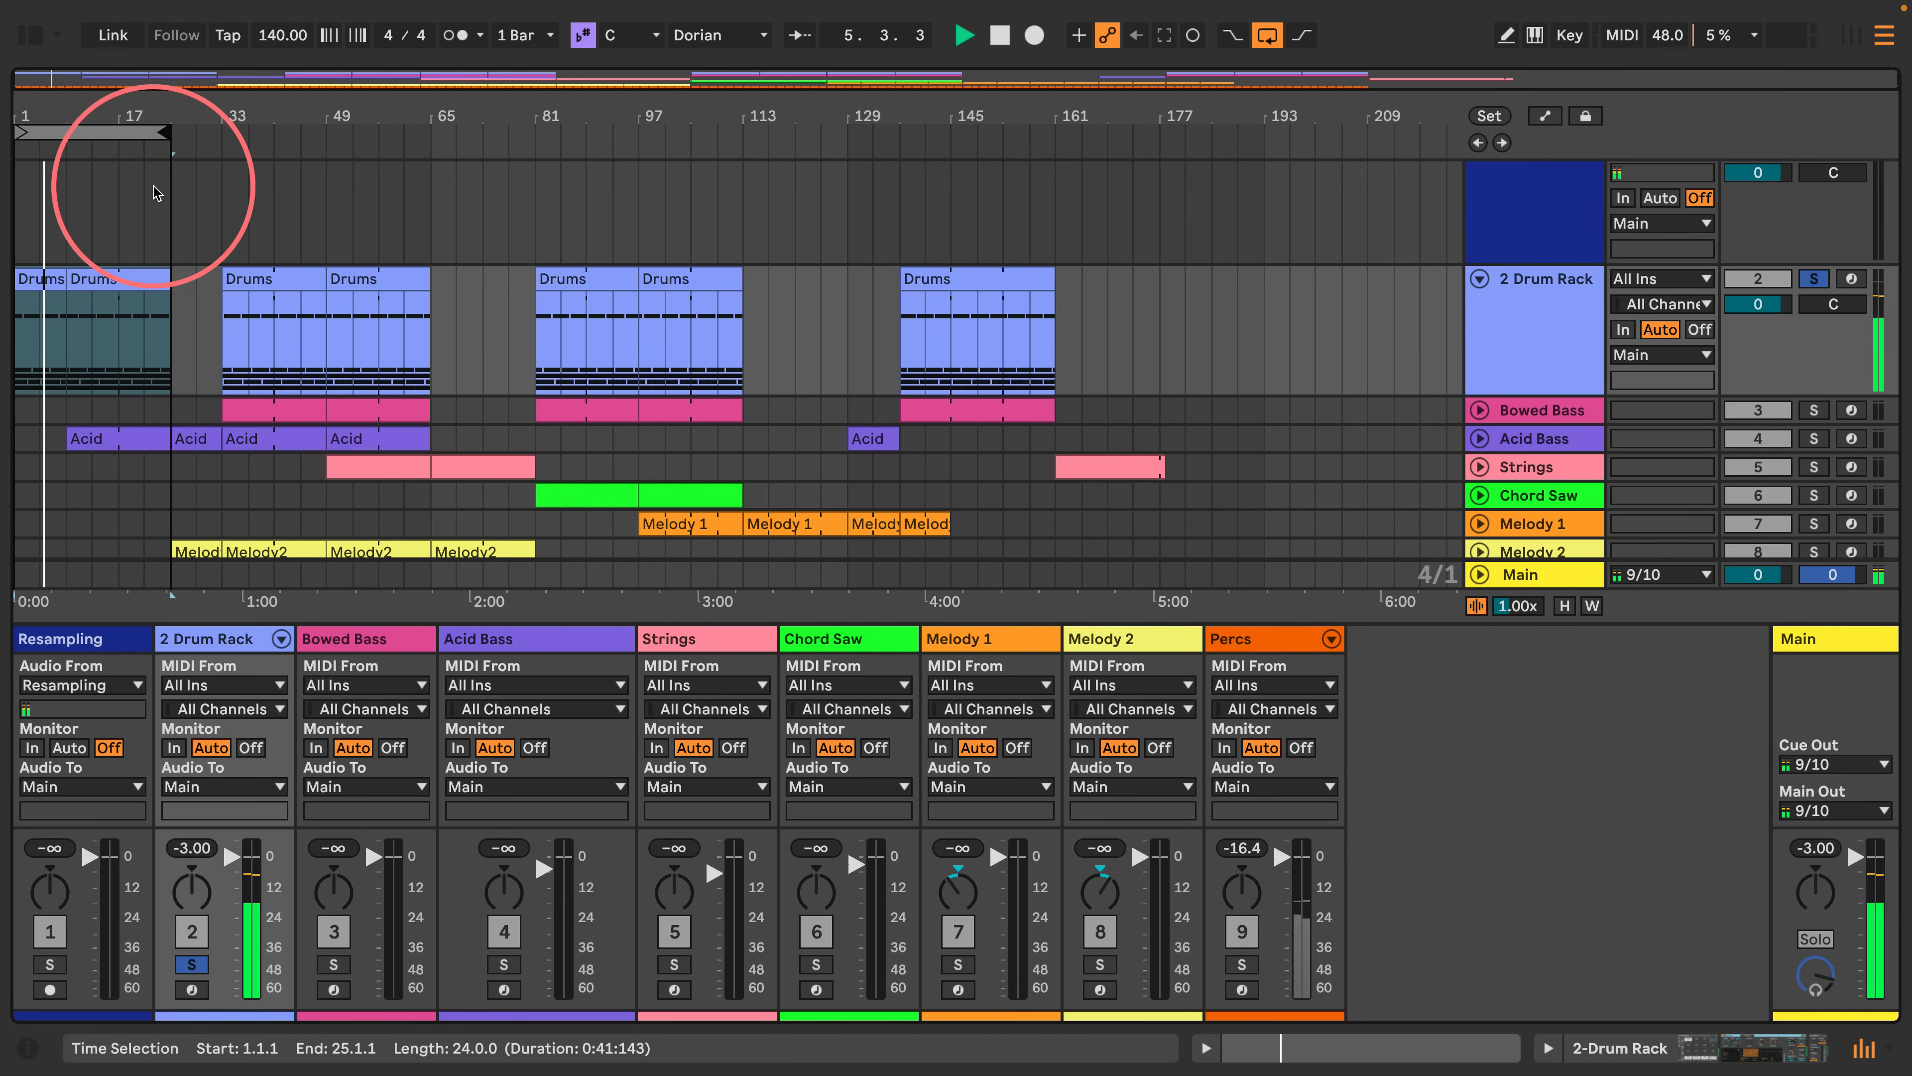
left_click(99, 277)
left_click(99, 277)
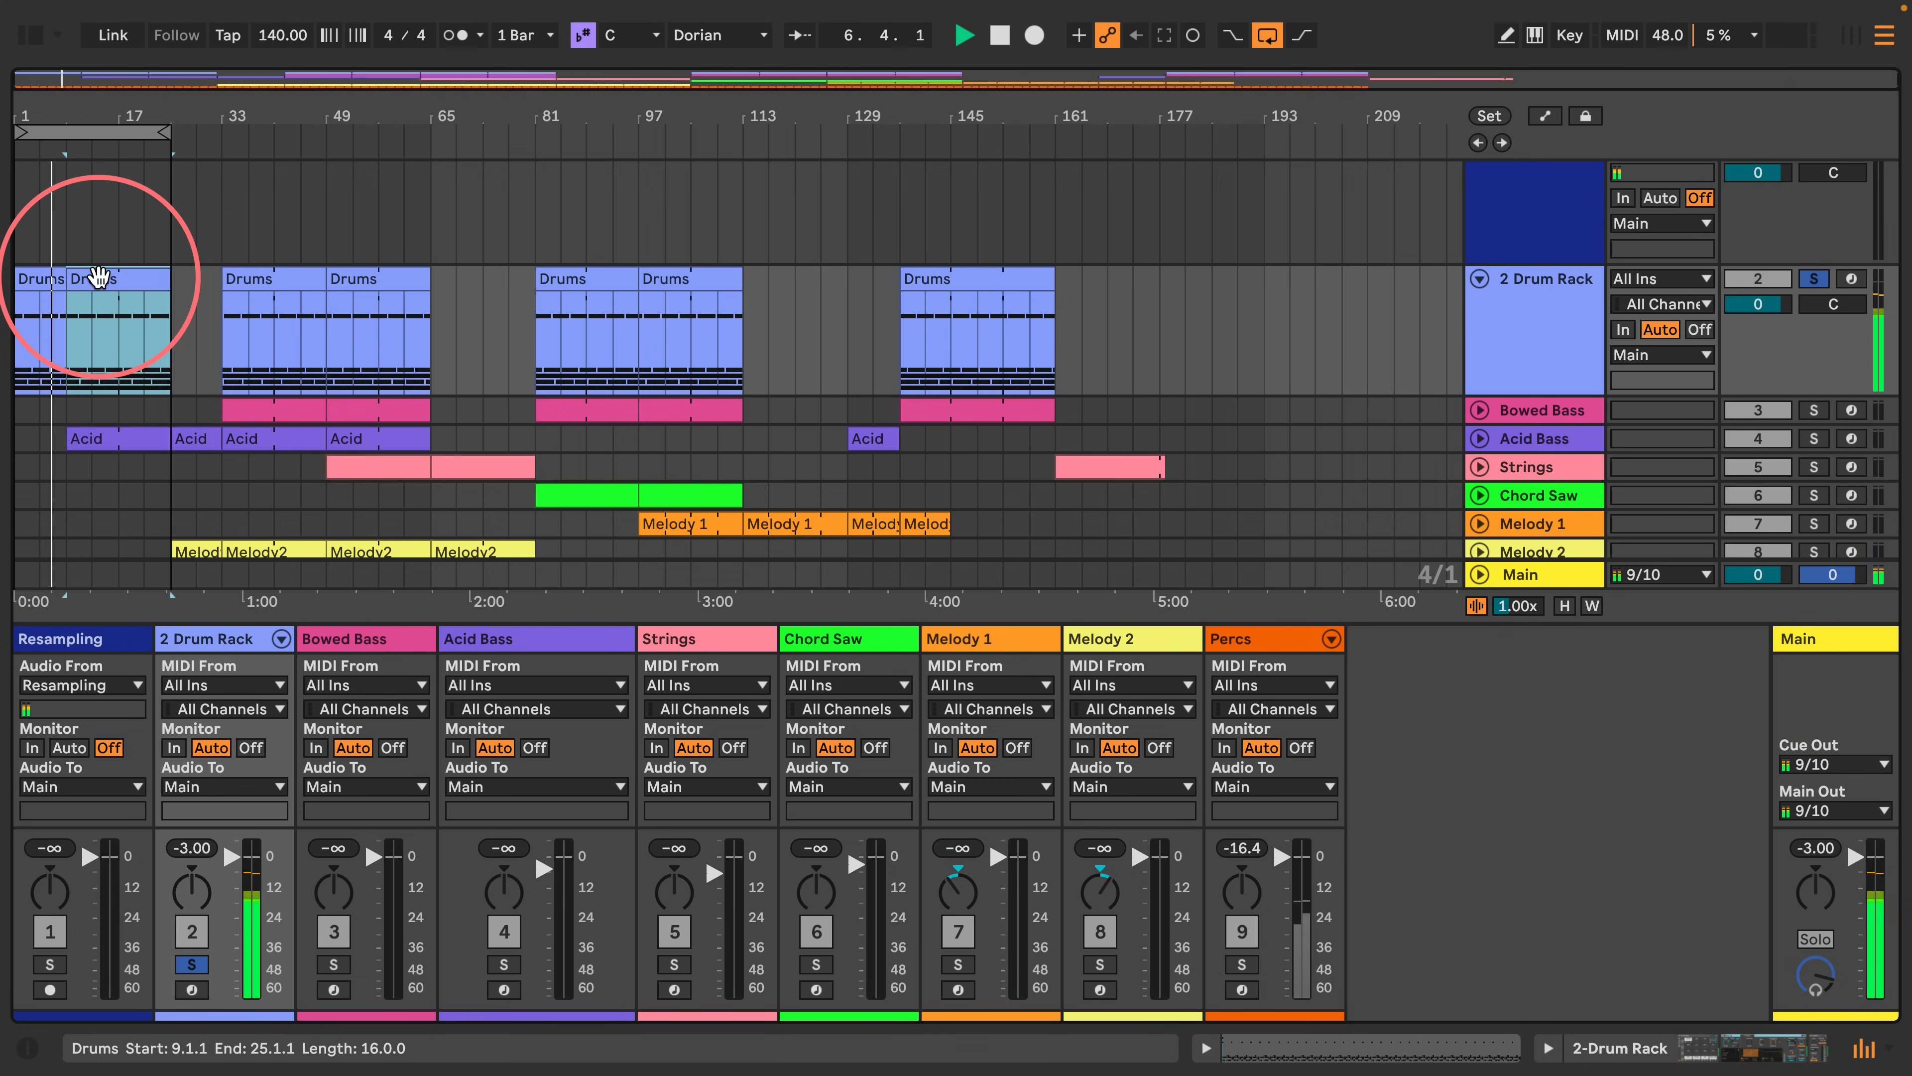
left_click_drag(38, 106, 38, 173)
left_click_drag(811, 107, 153, 112)
key("space")
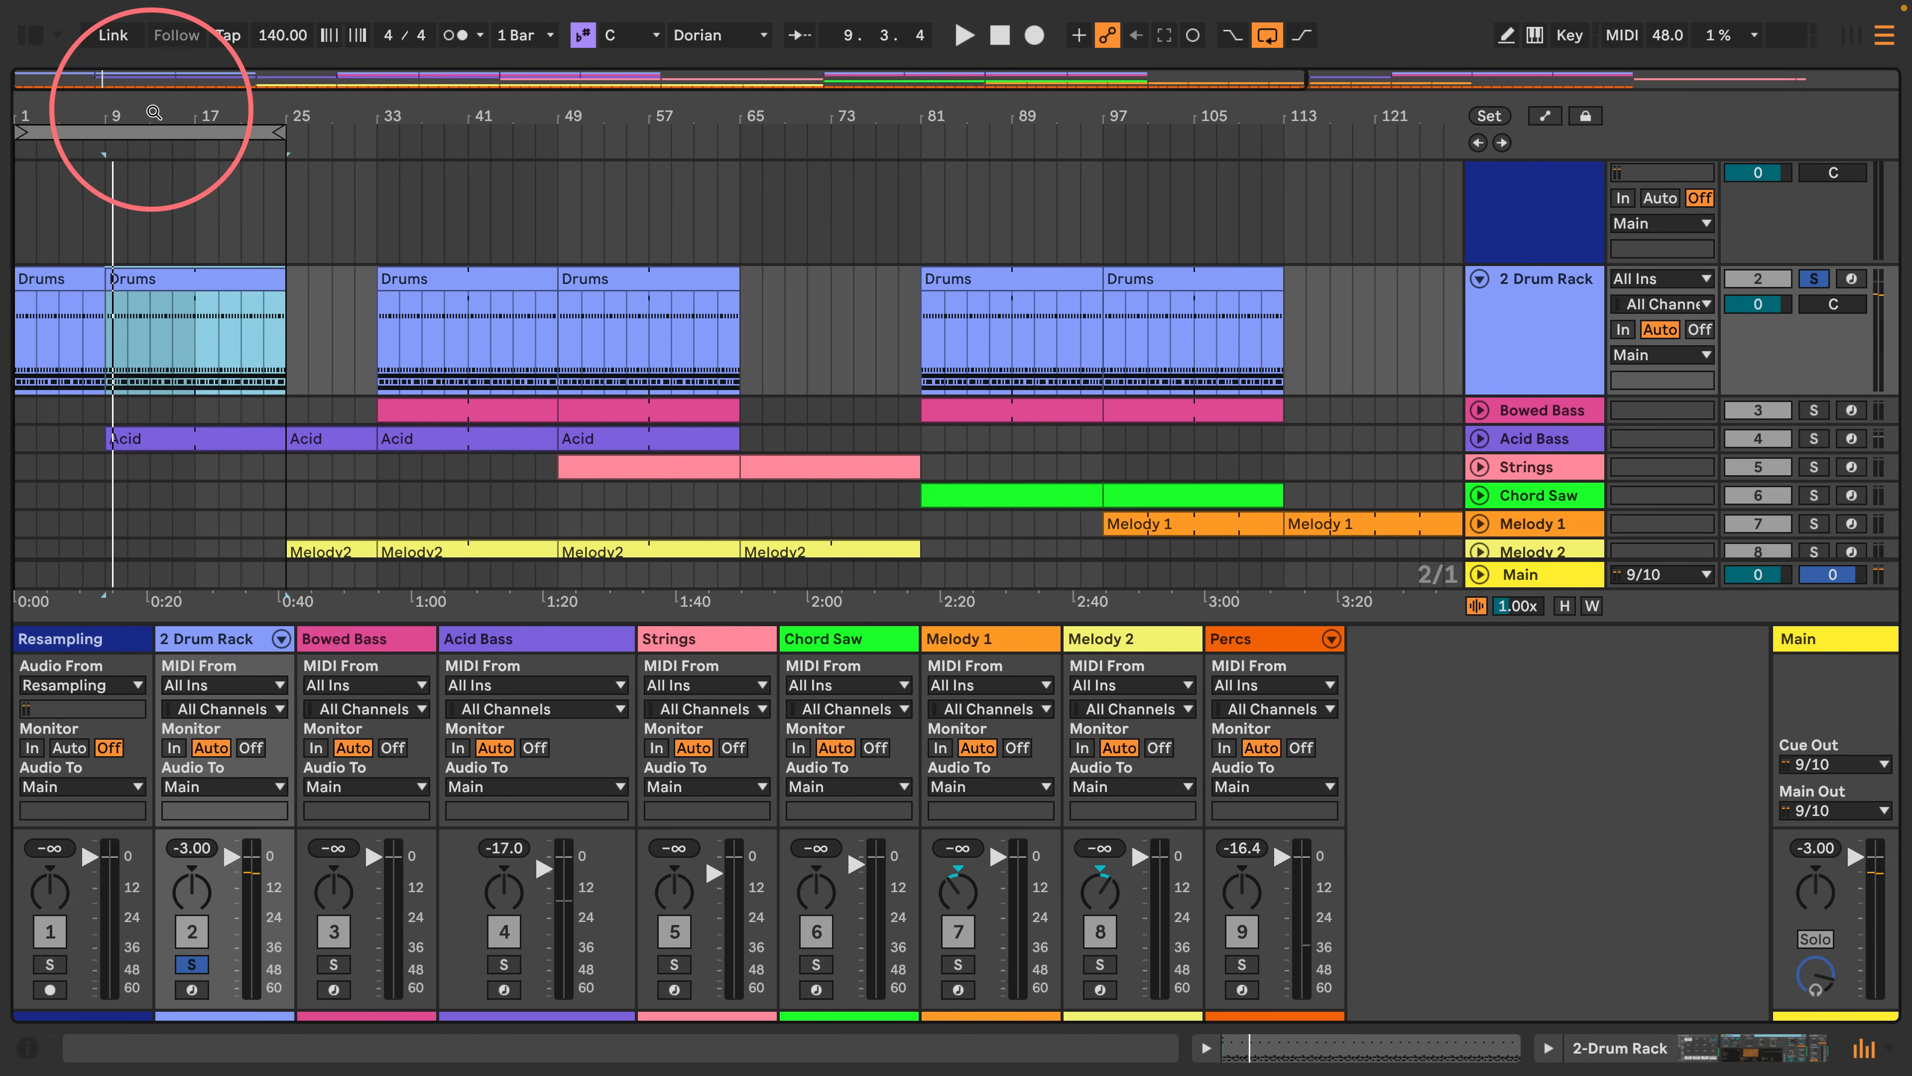
Unsolo the 2 Drum Rack track and play the arrangement from bar 9.
left_click(1323, 303)
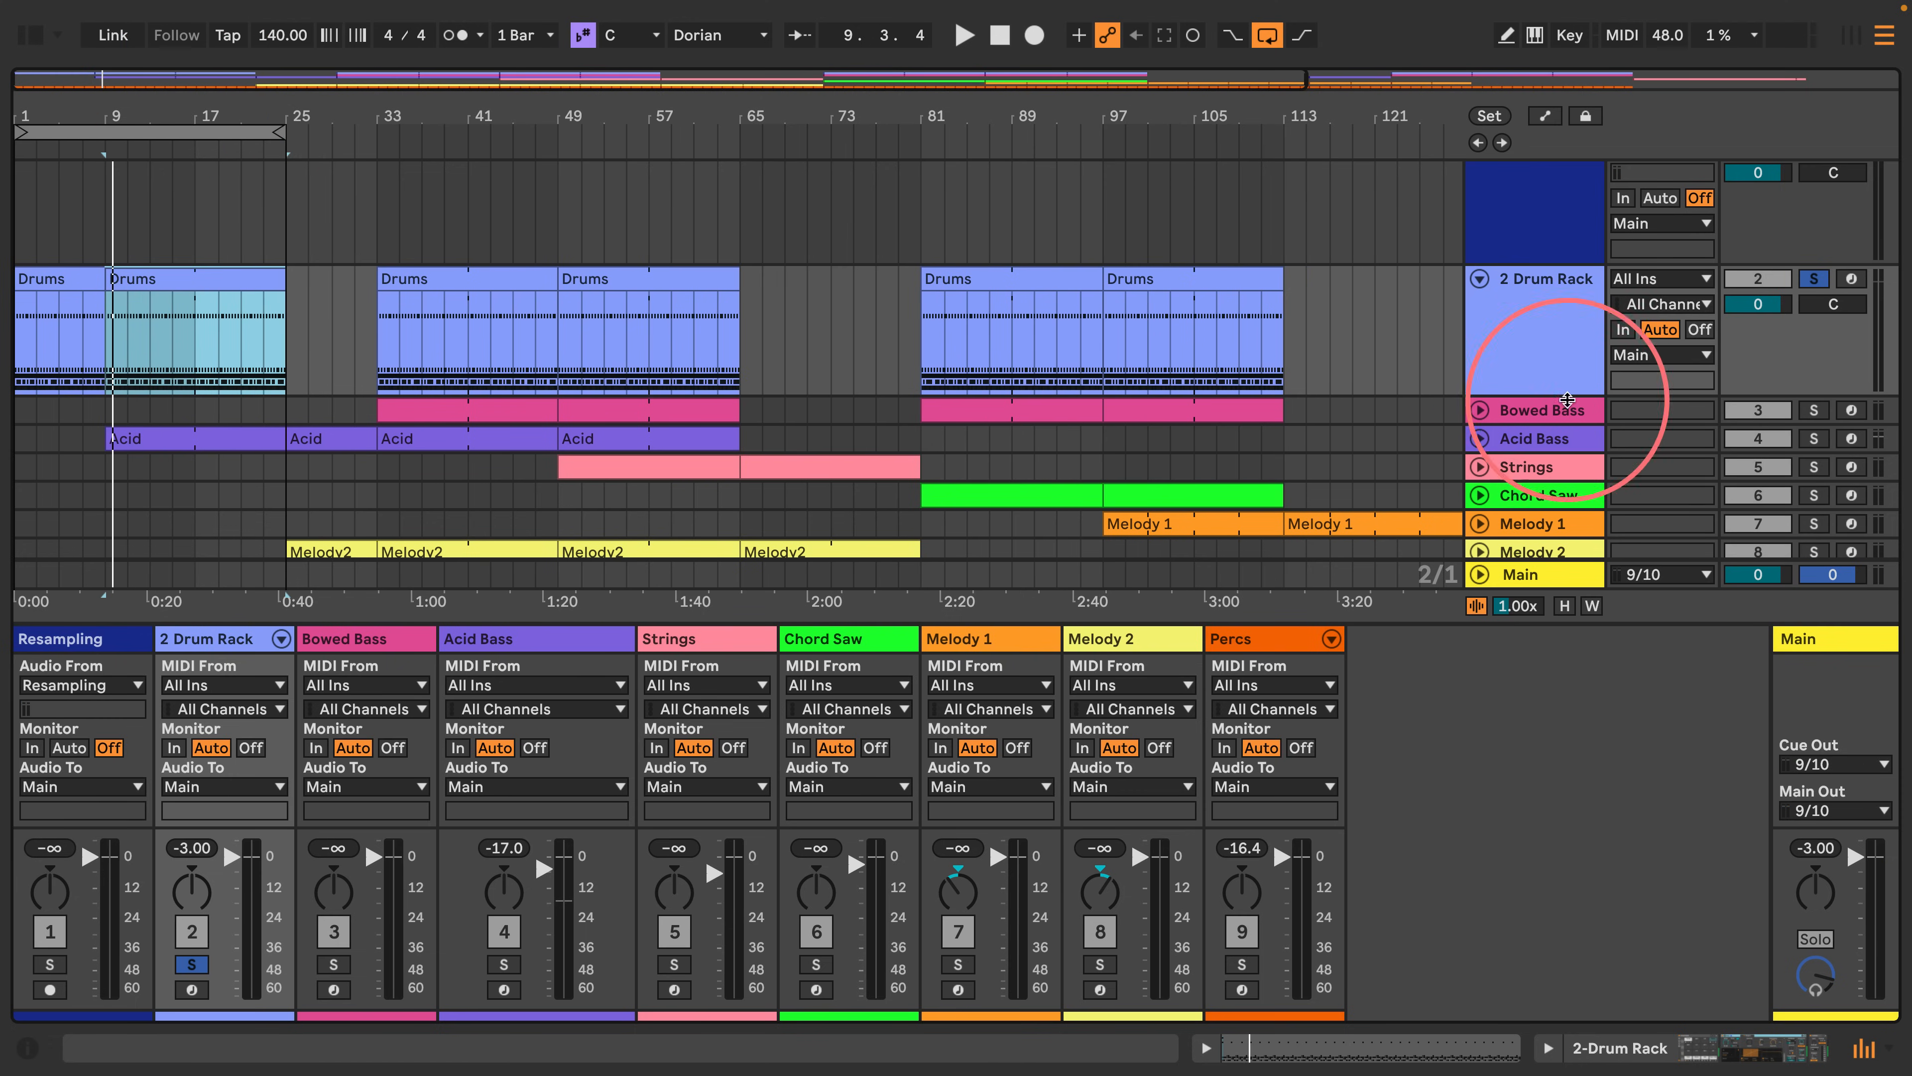
left_click(1814, 277)
key("space")
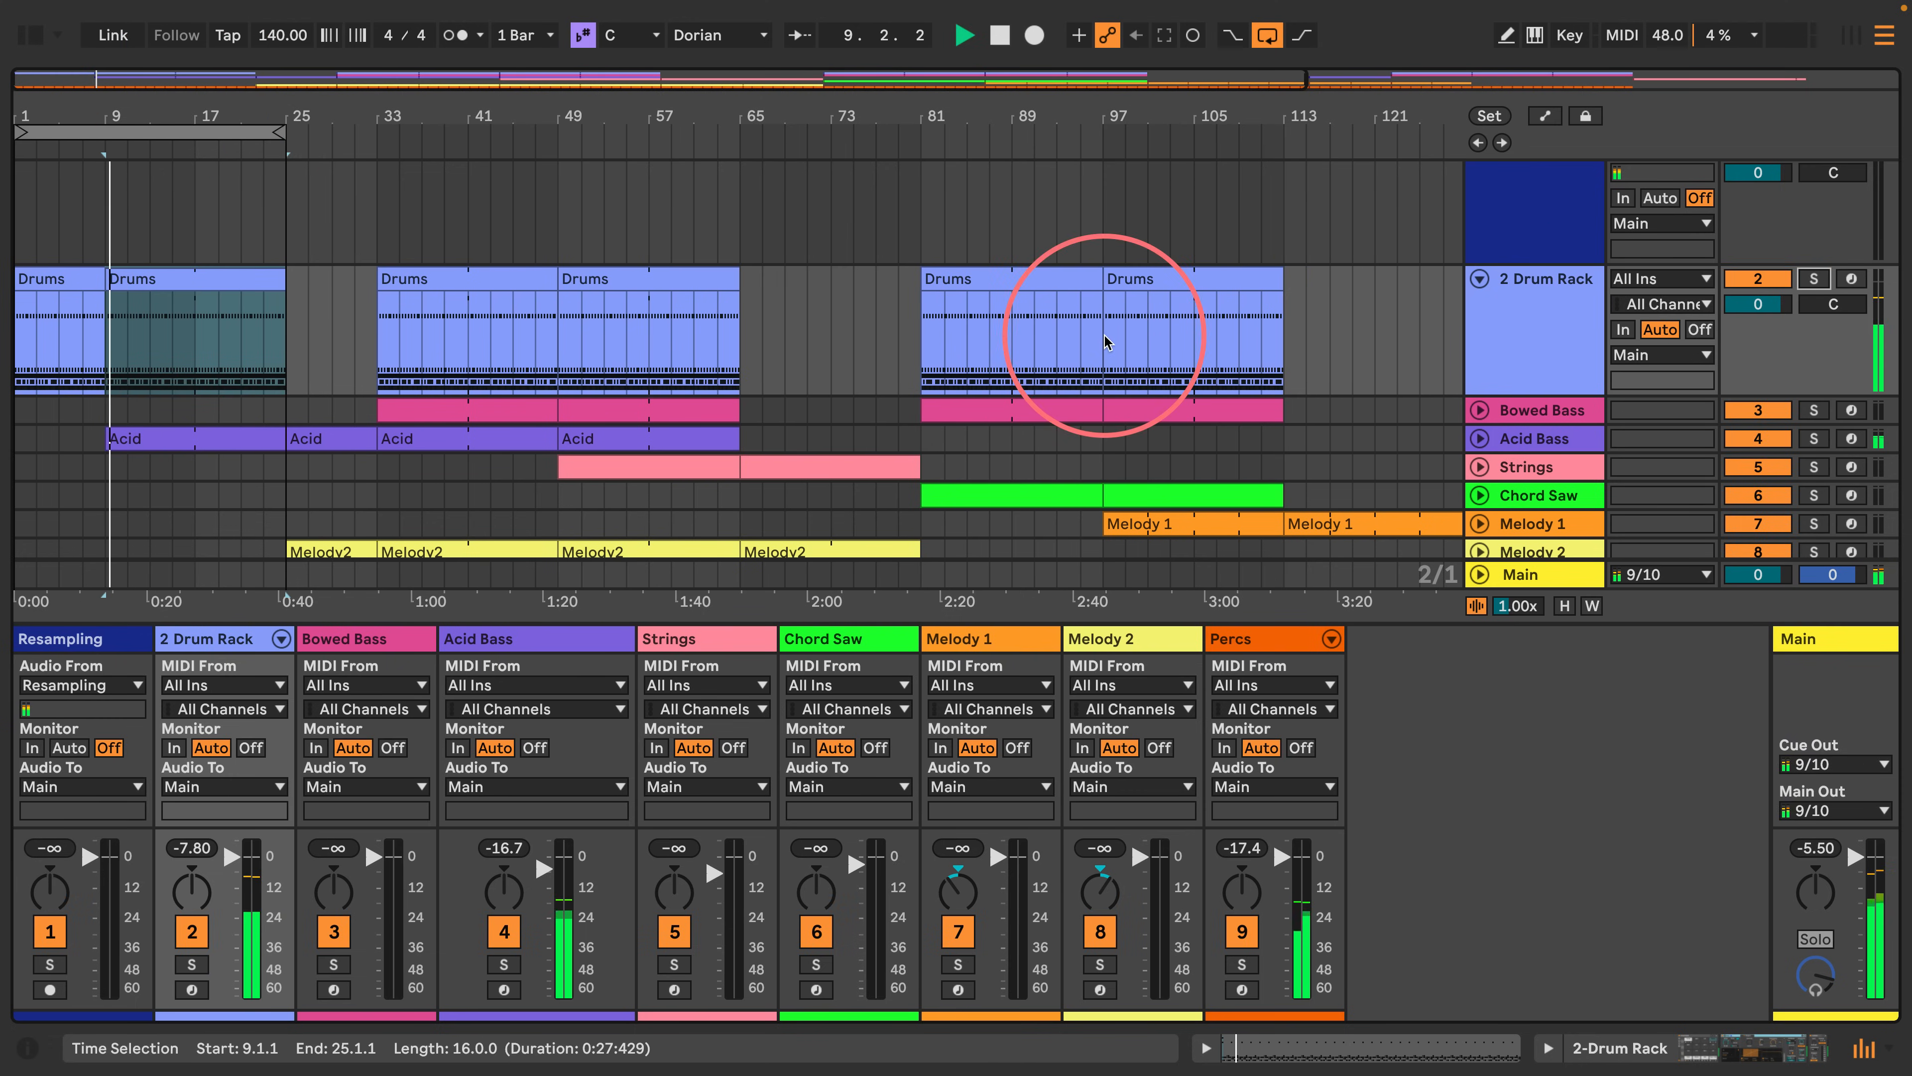
Open the Acid Bass track's Meld device, loop the Acid clip from bar 9 to bar 25, and solo the track.
left_click(1539, 441)
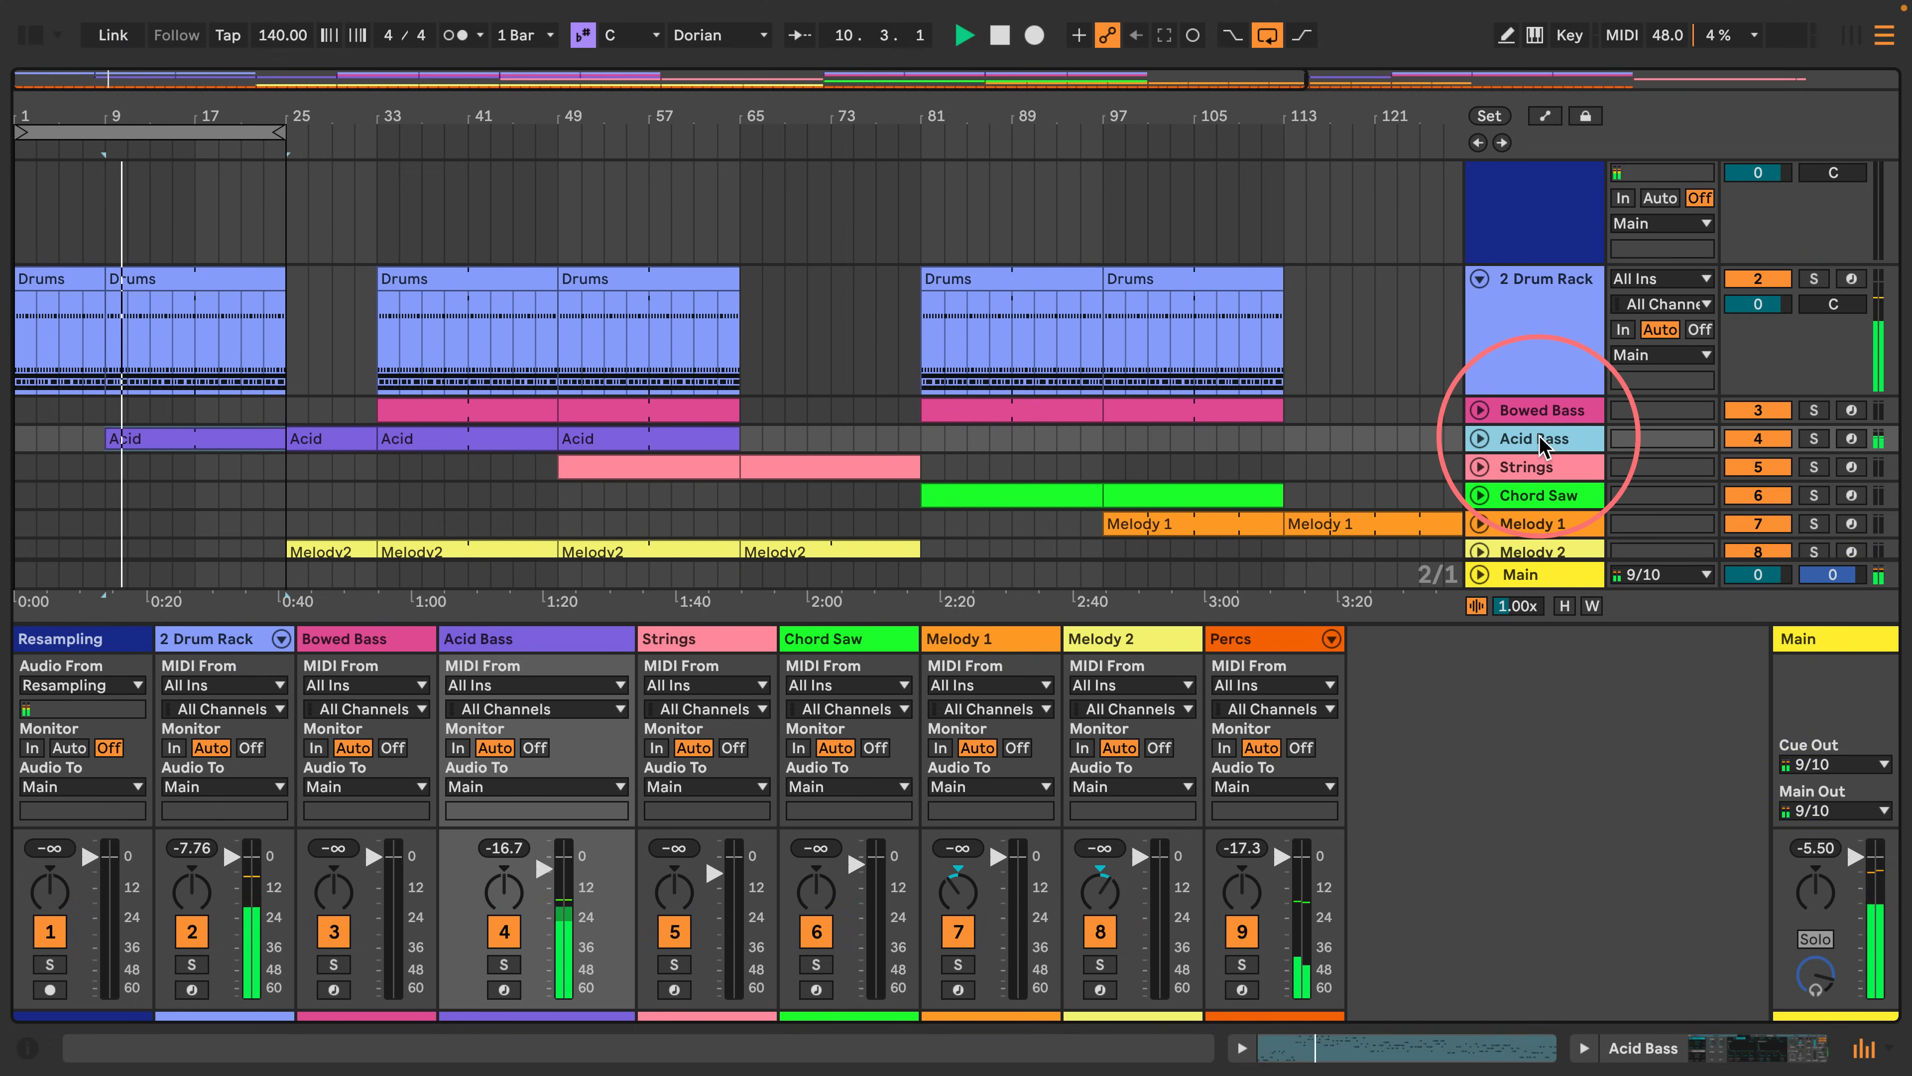
double_click(1540, 441)
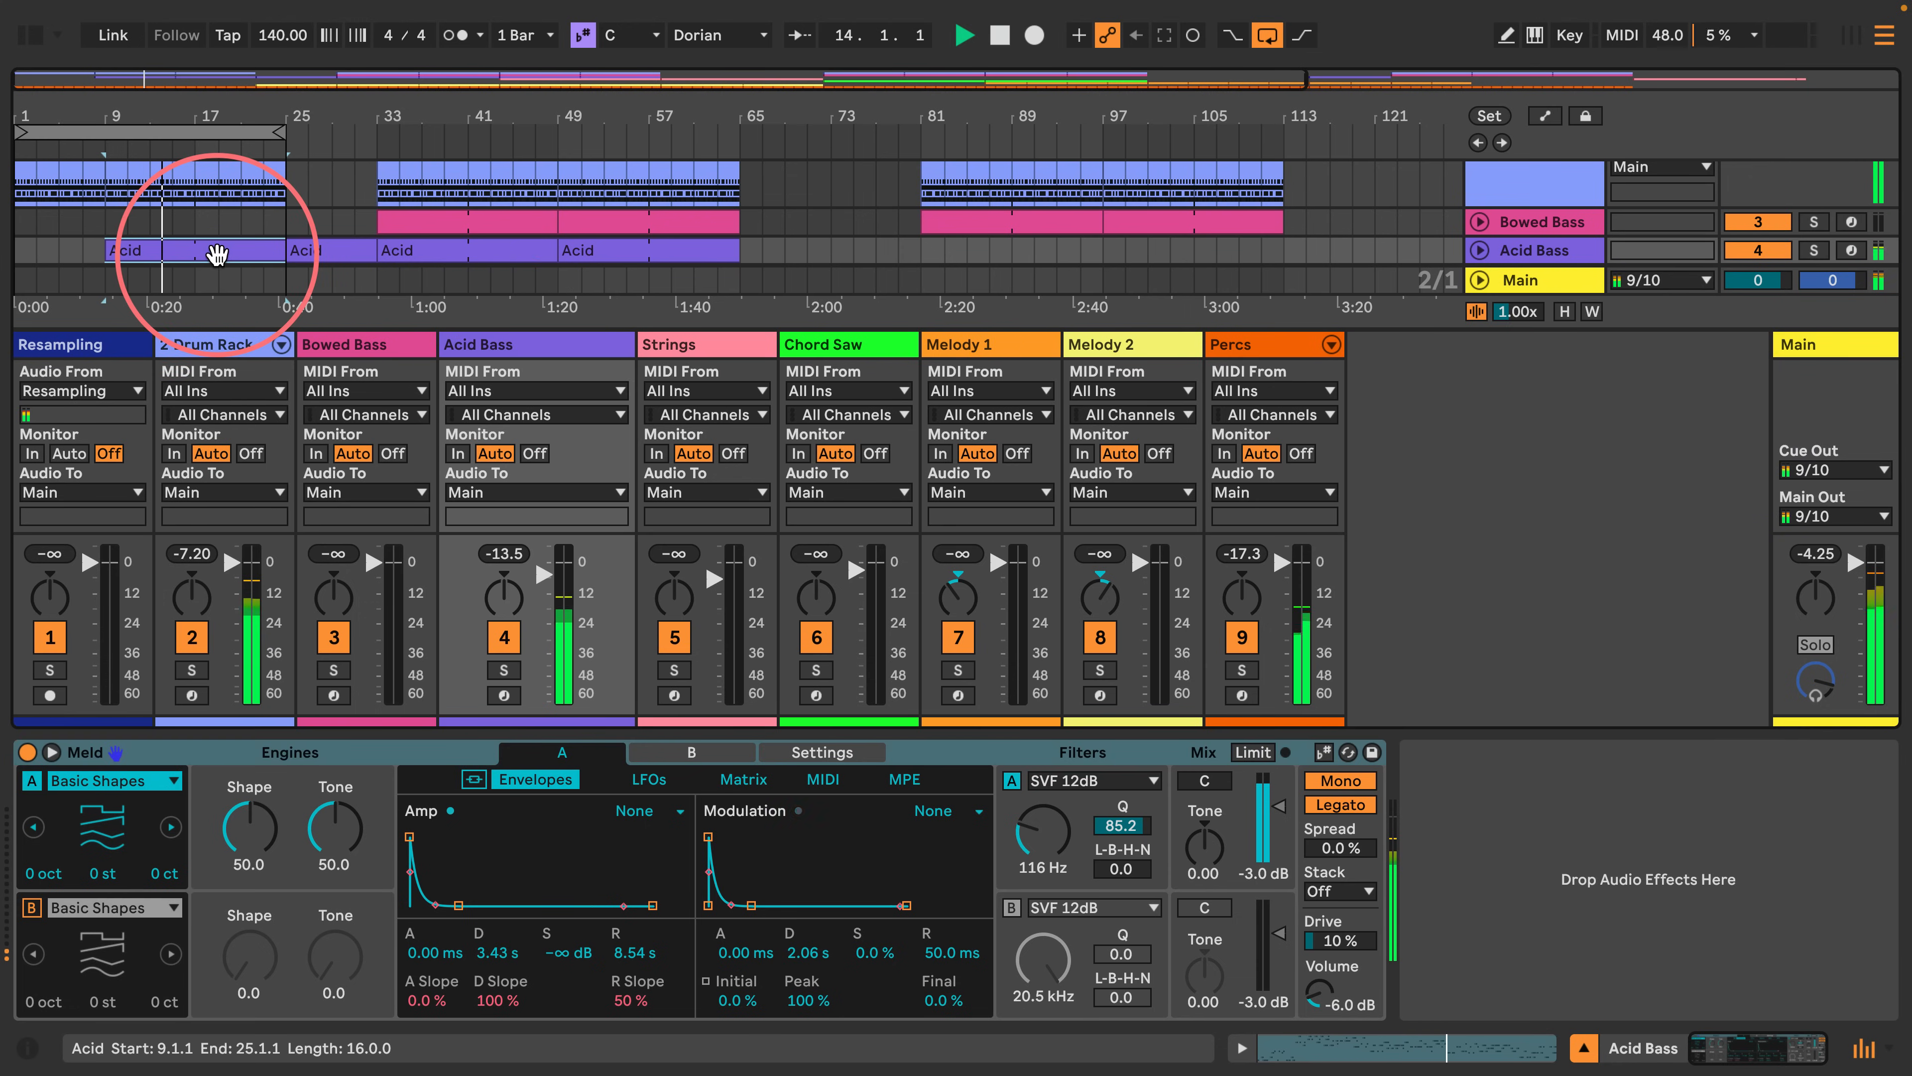
left_click(503, 669)
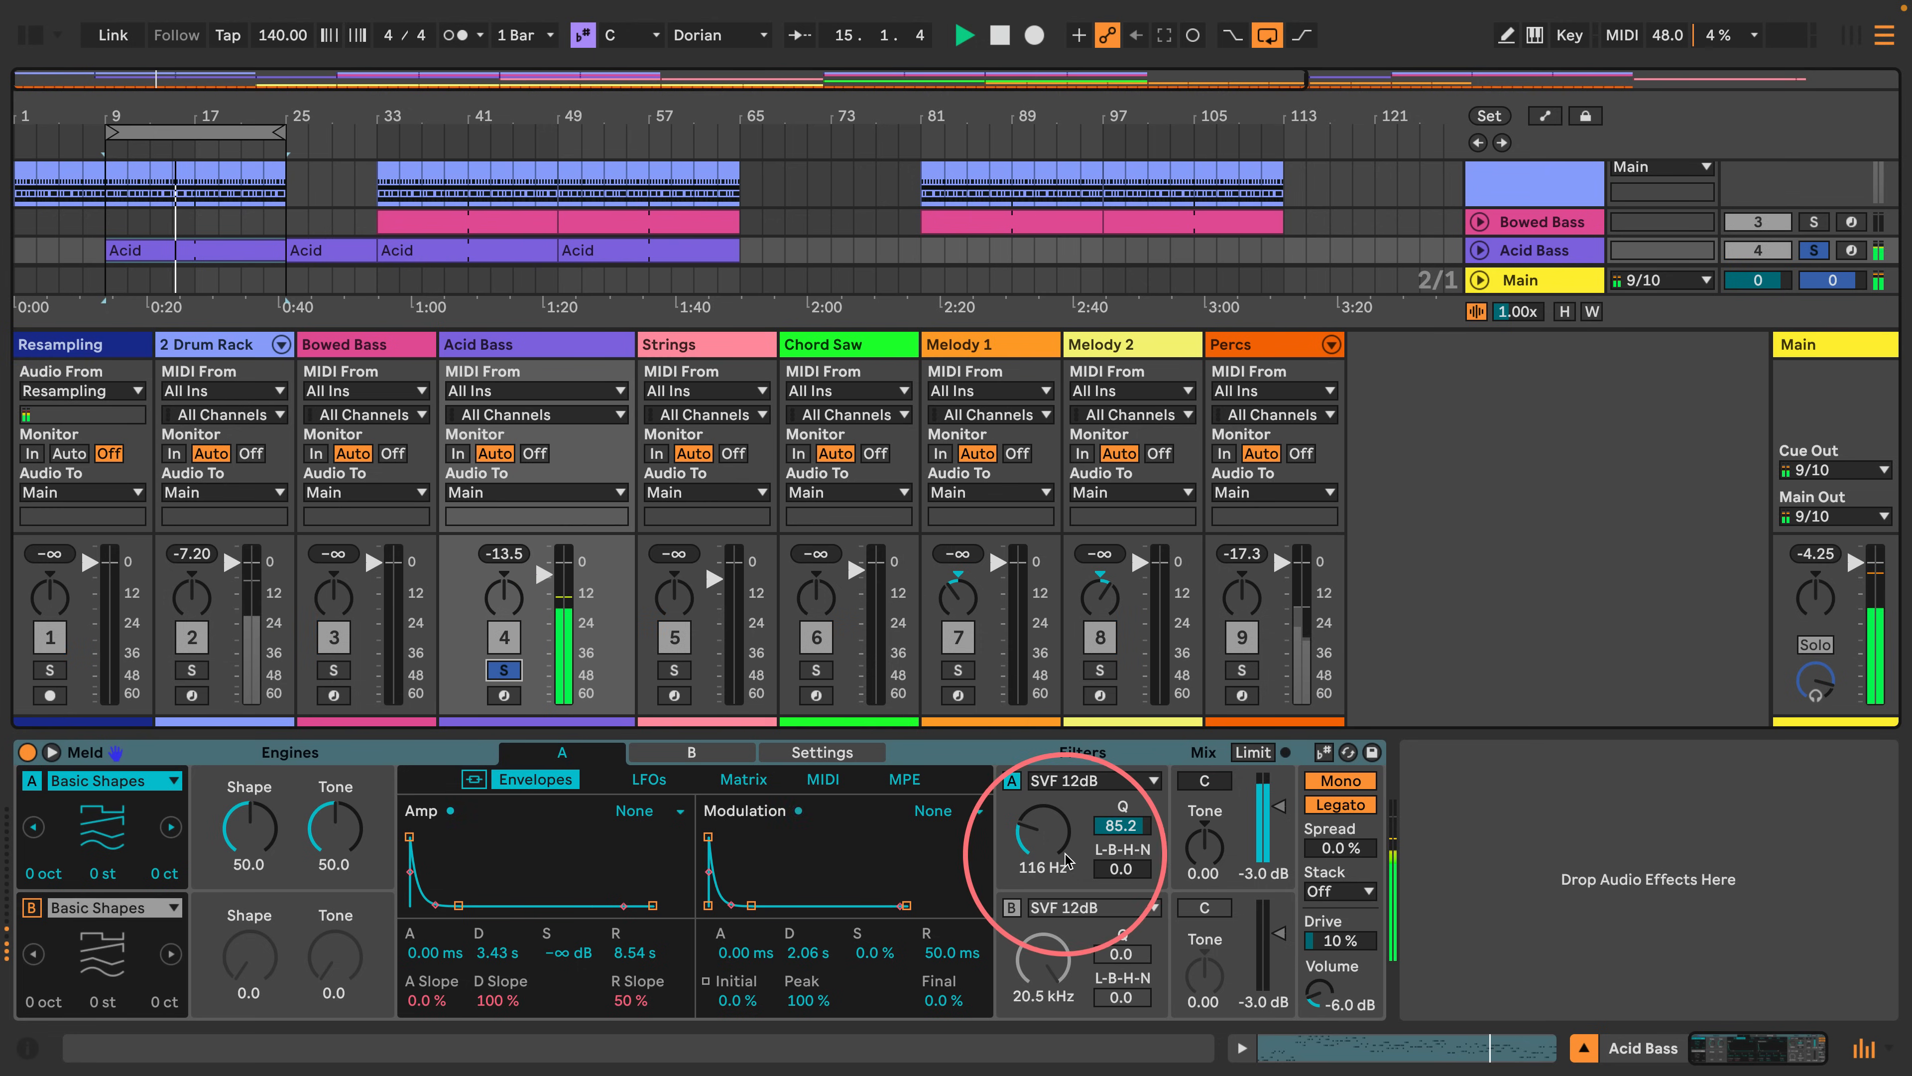
Set Meld's filter A to 79.1 Hz with a Q of 64.1, raise Meld's Drive to 38%, and stop playback.
mouse_move(1067, 861)
left_mouse_down()
mouse_move(1068, 802)
mouse_move(1051, 855)
mouse_move(1121, 837)
mouse_move(1046, 839)
left_mouse_up()
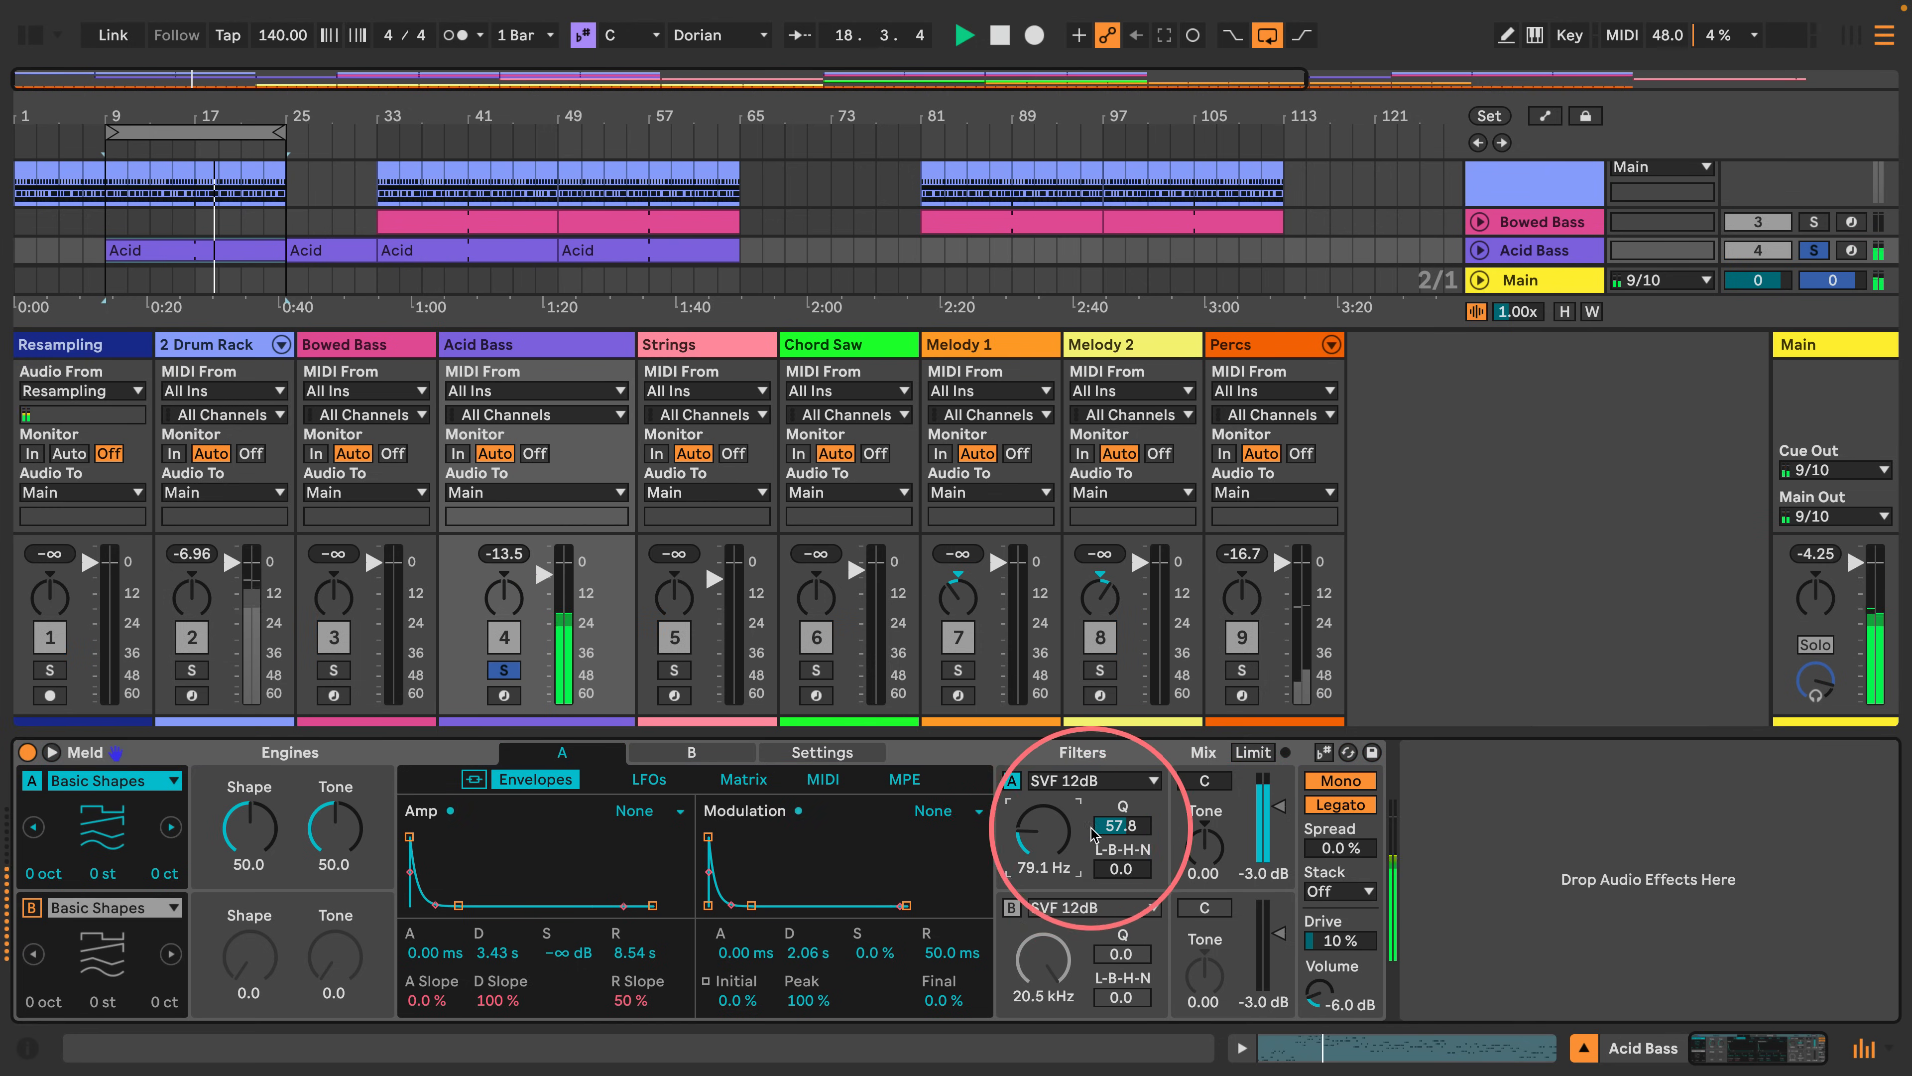
left_click(1121, 824)
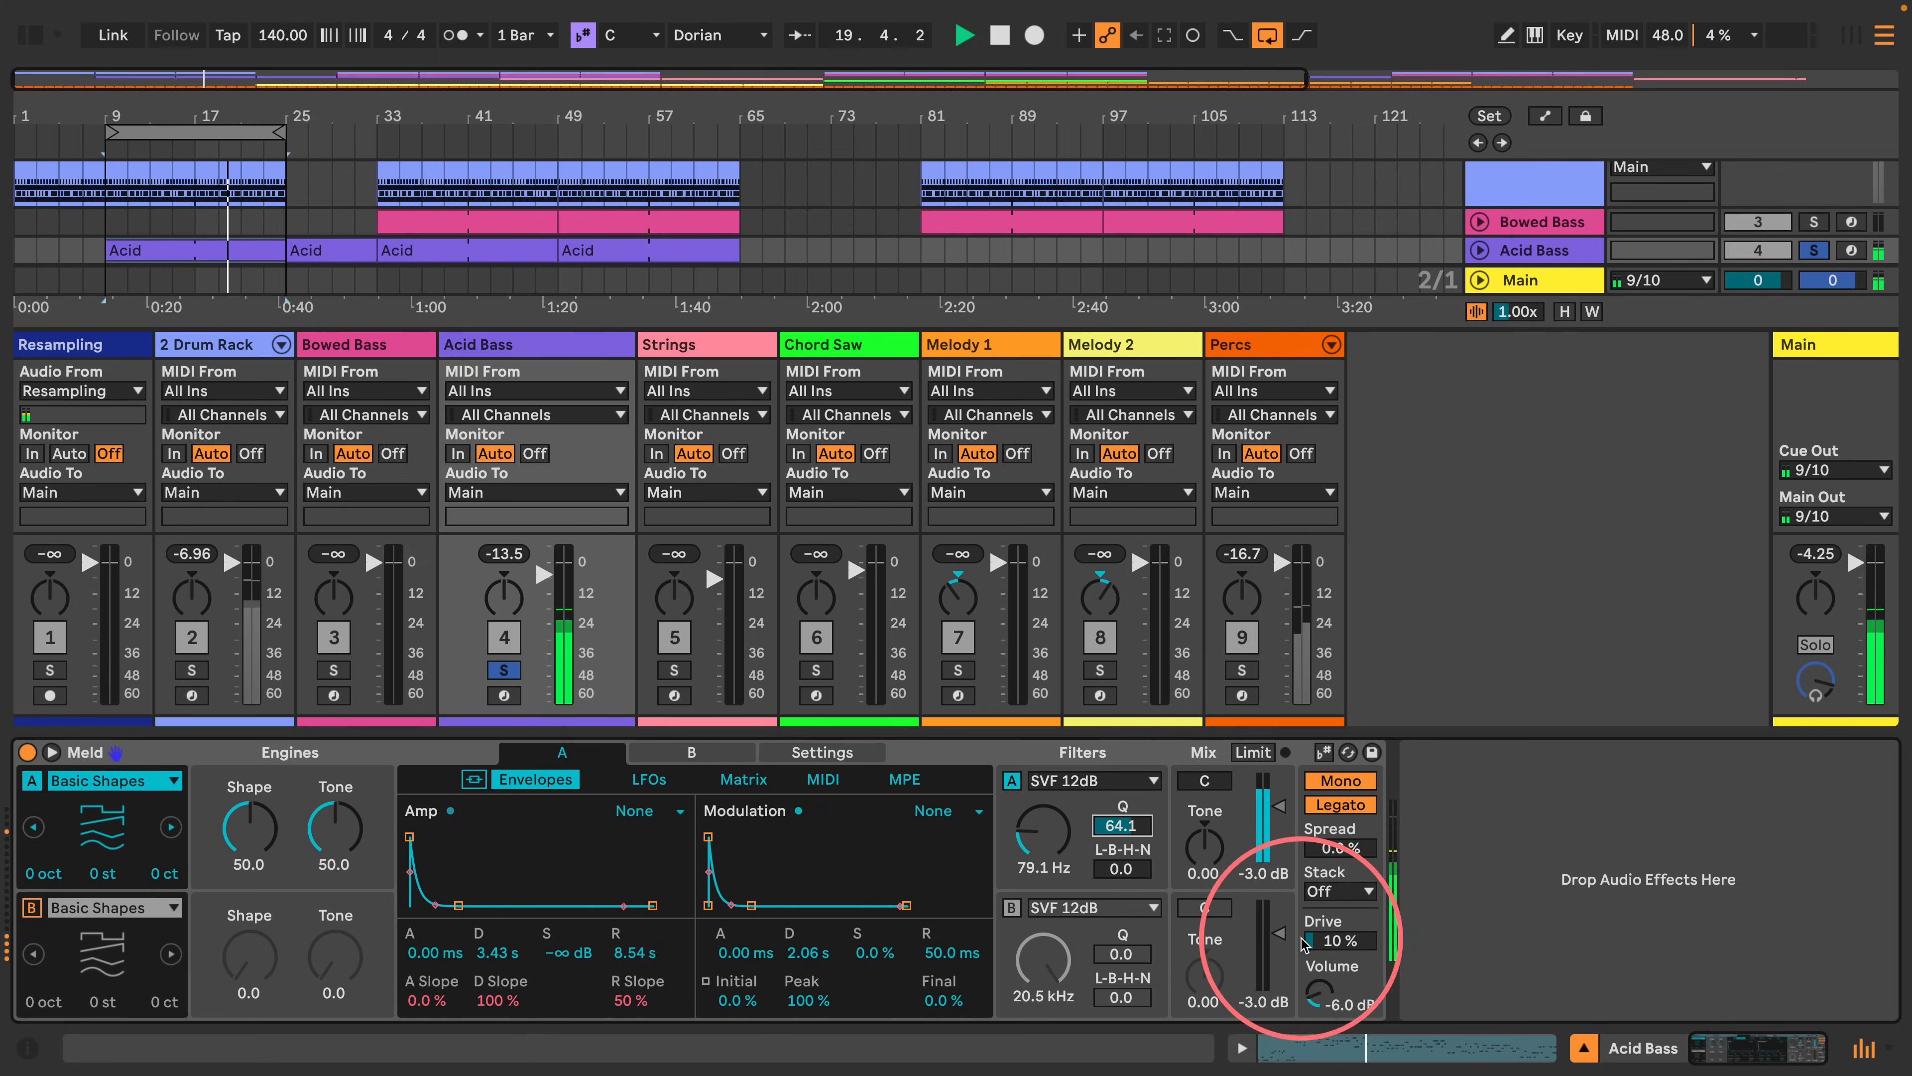
left_click_drag(1329, 942, 1330, 931)
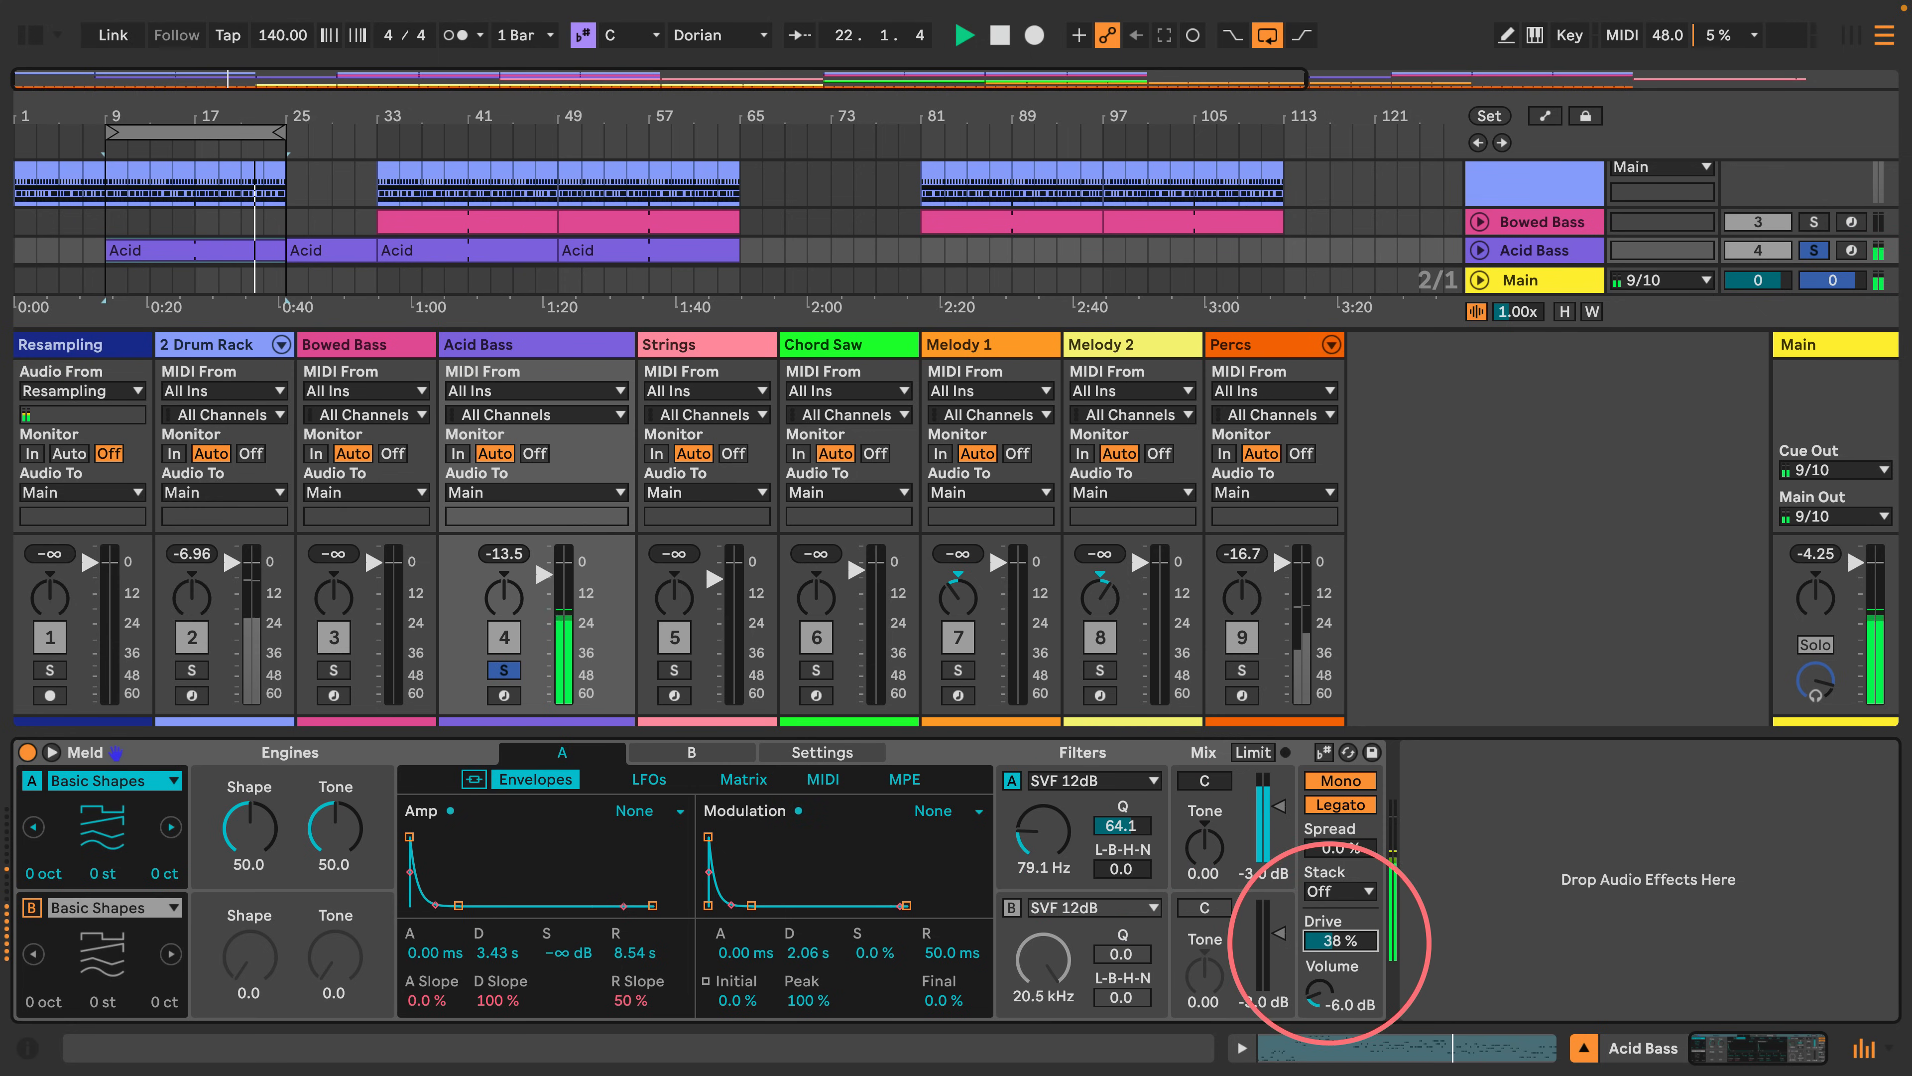
left_click_drag(1332, 951, 1325, 939)
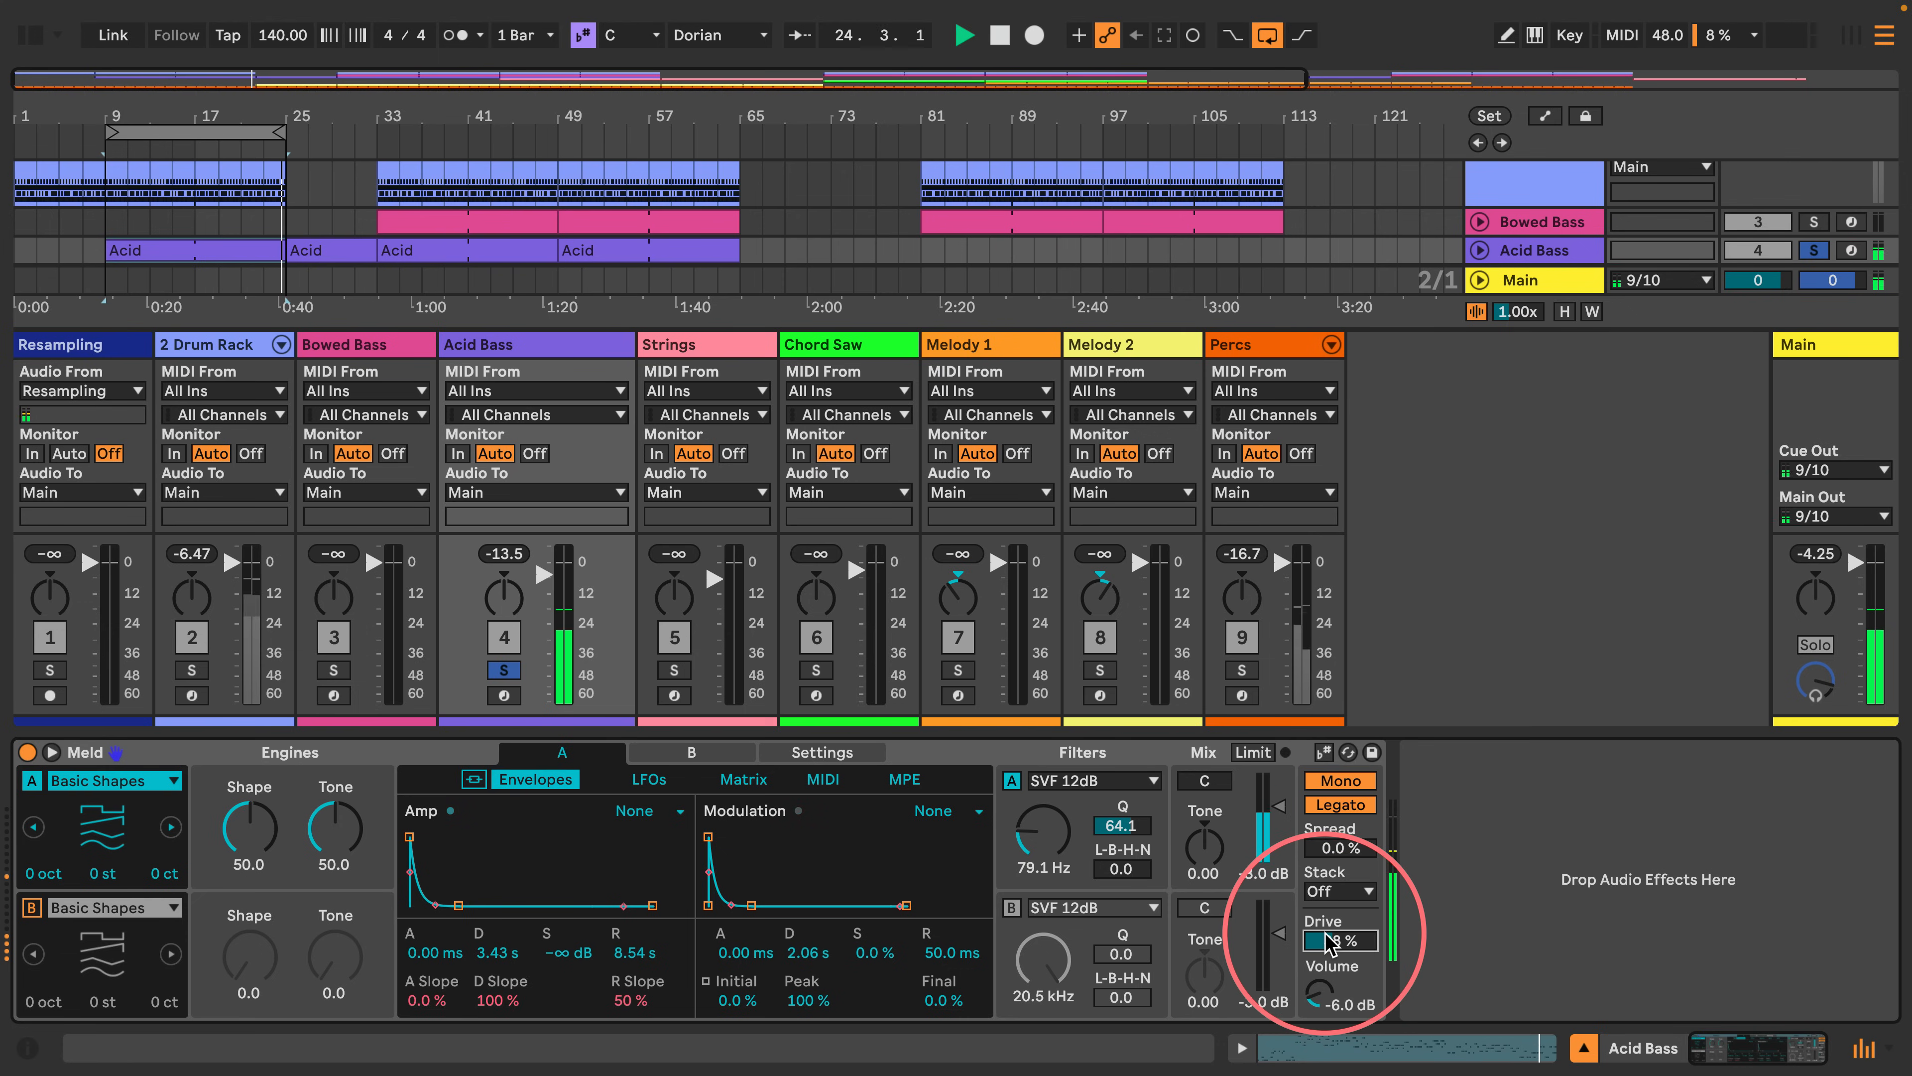
key("space")
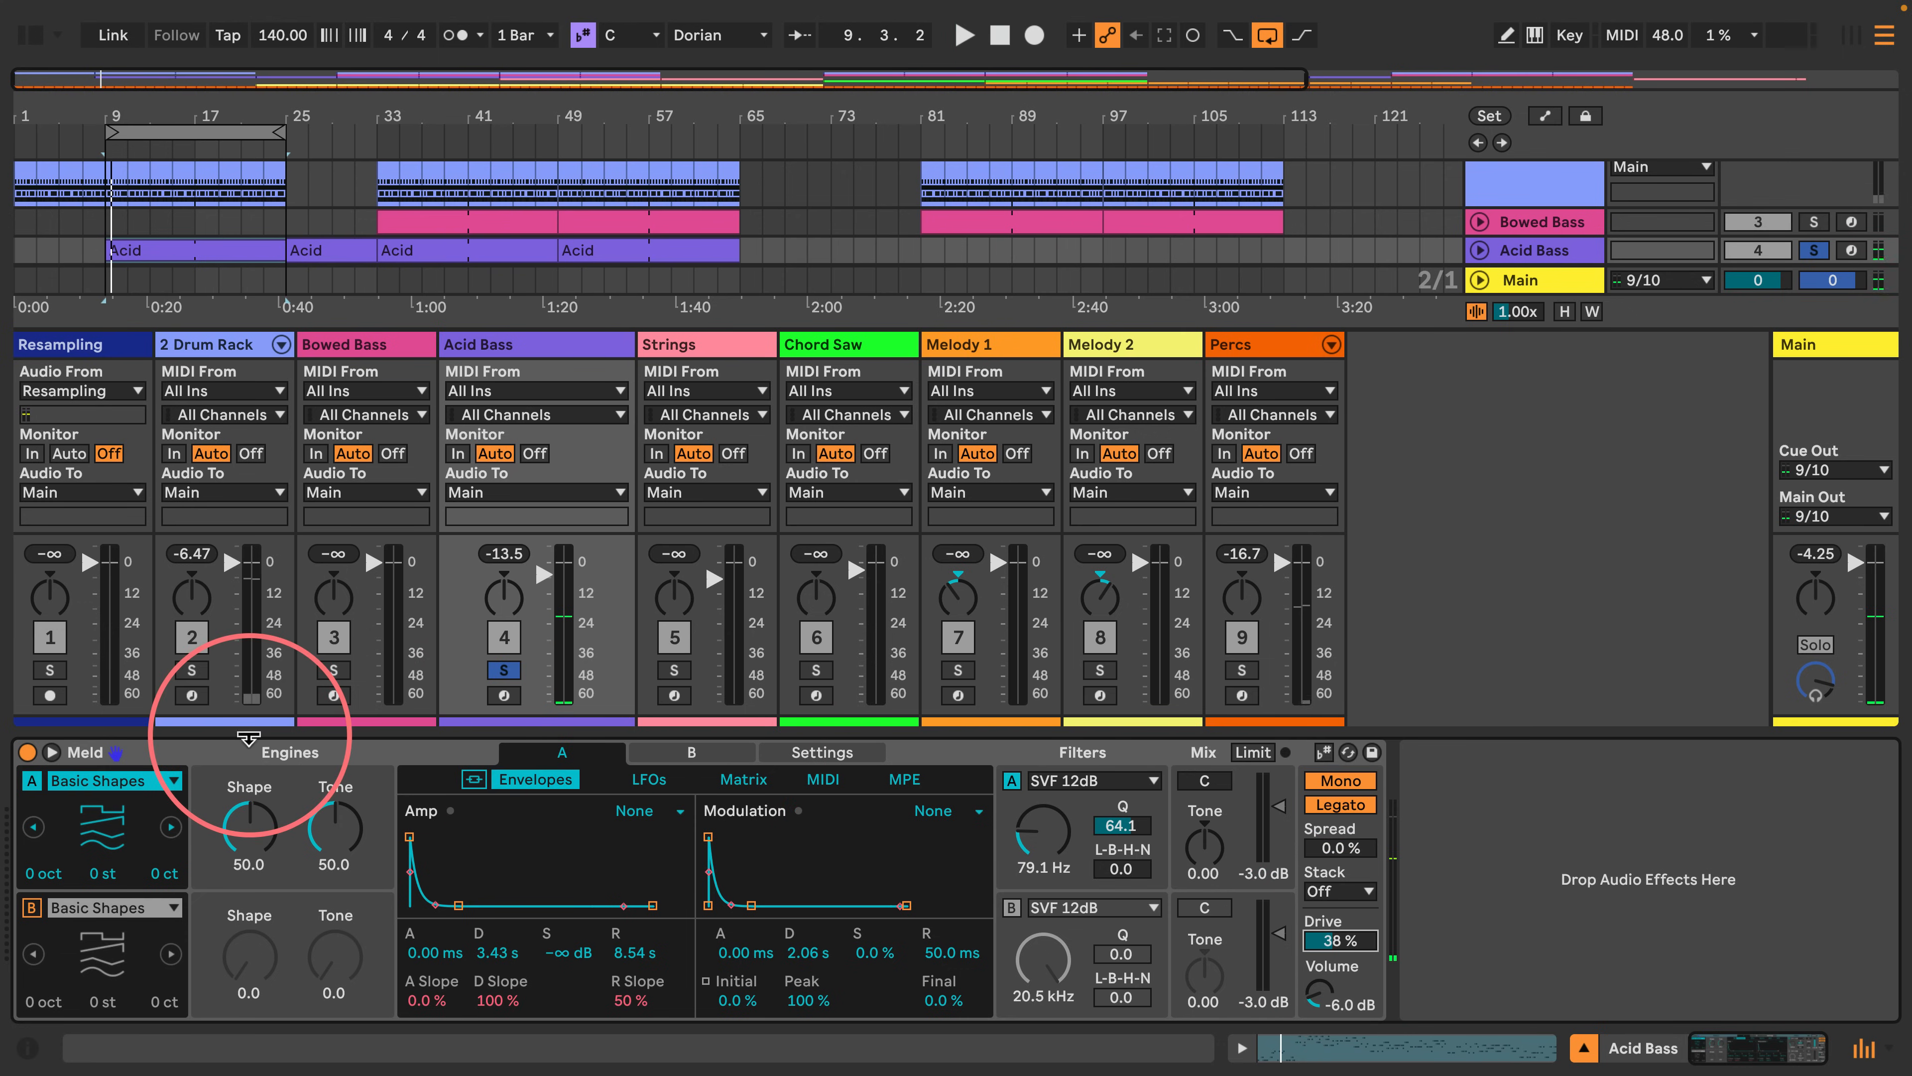
Restart playback and add the Roar audio effect from the browser after Meld on the Acid Bass track.
left_click(226, 764)
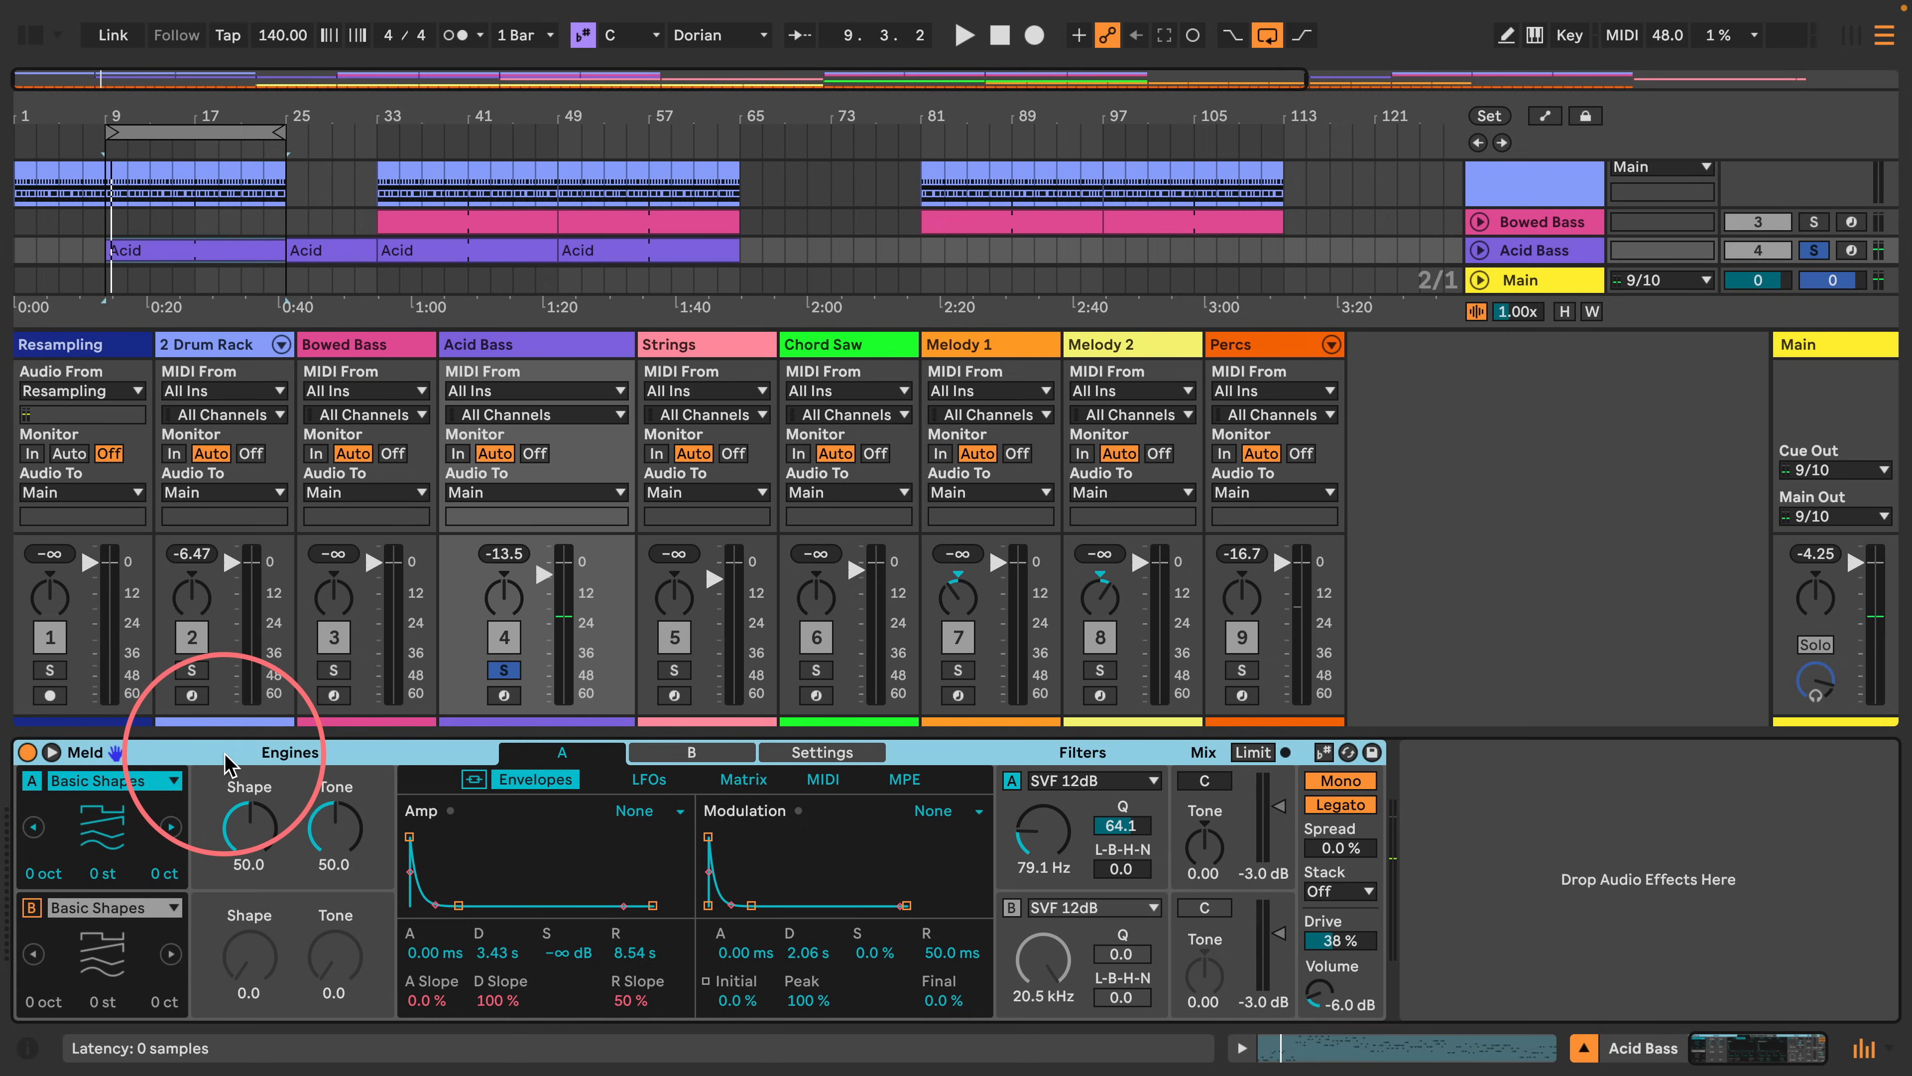
key("space")
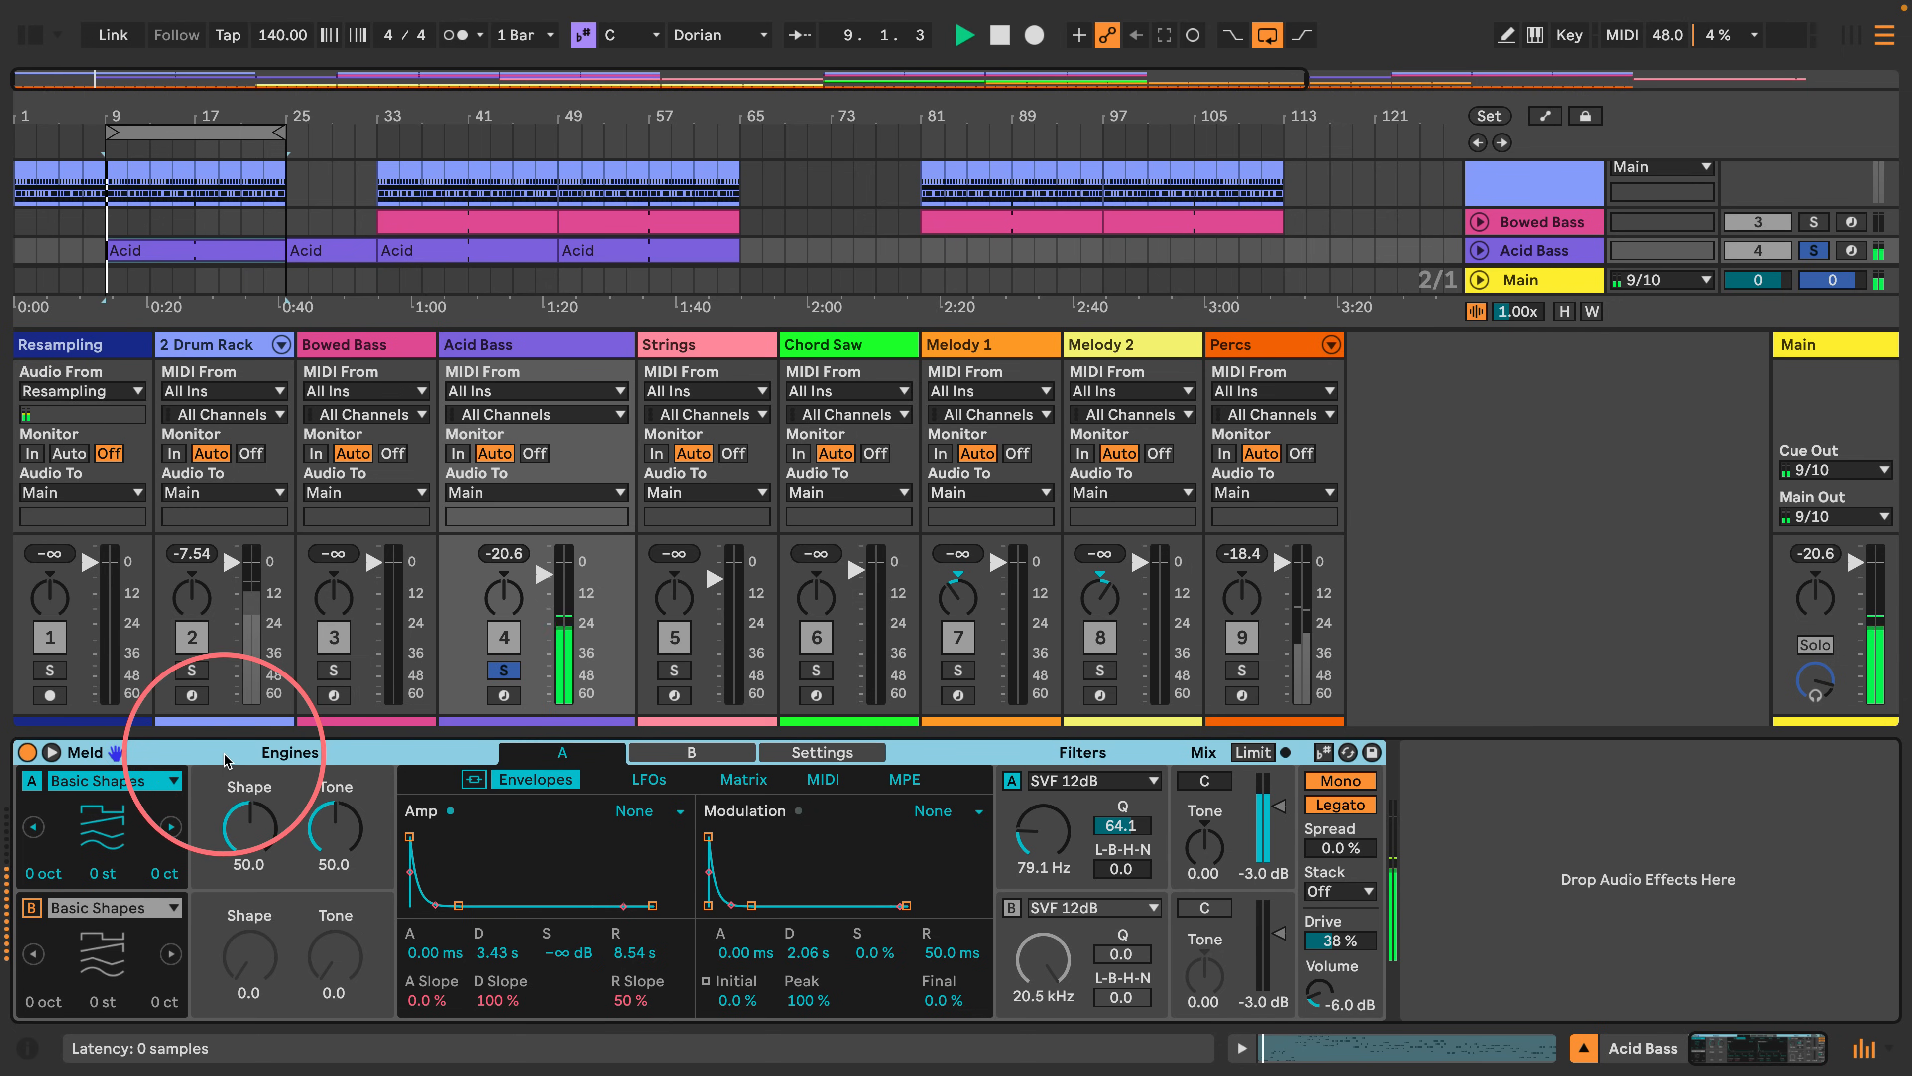
left_click(30, 35)
left_click_drag(211, 633, 1434, 835)
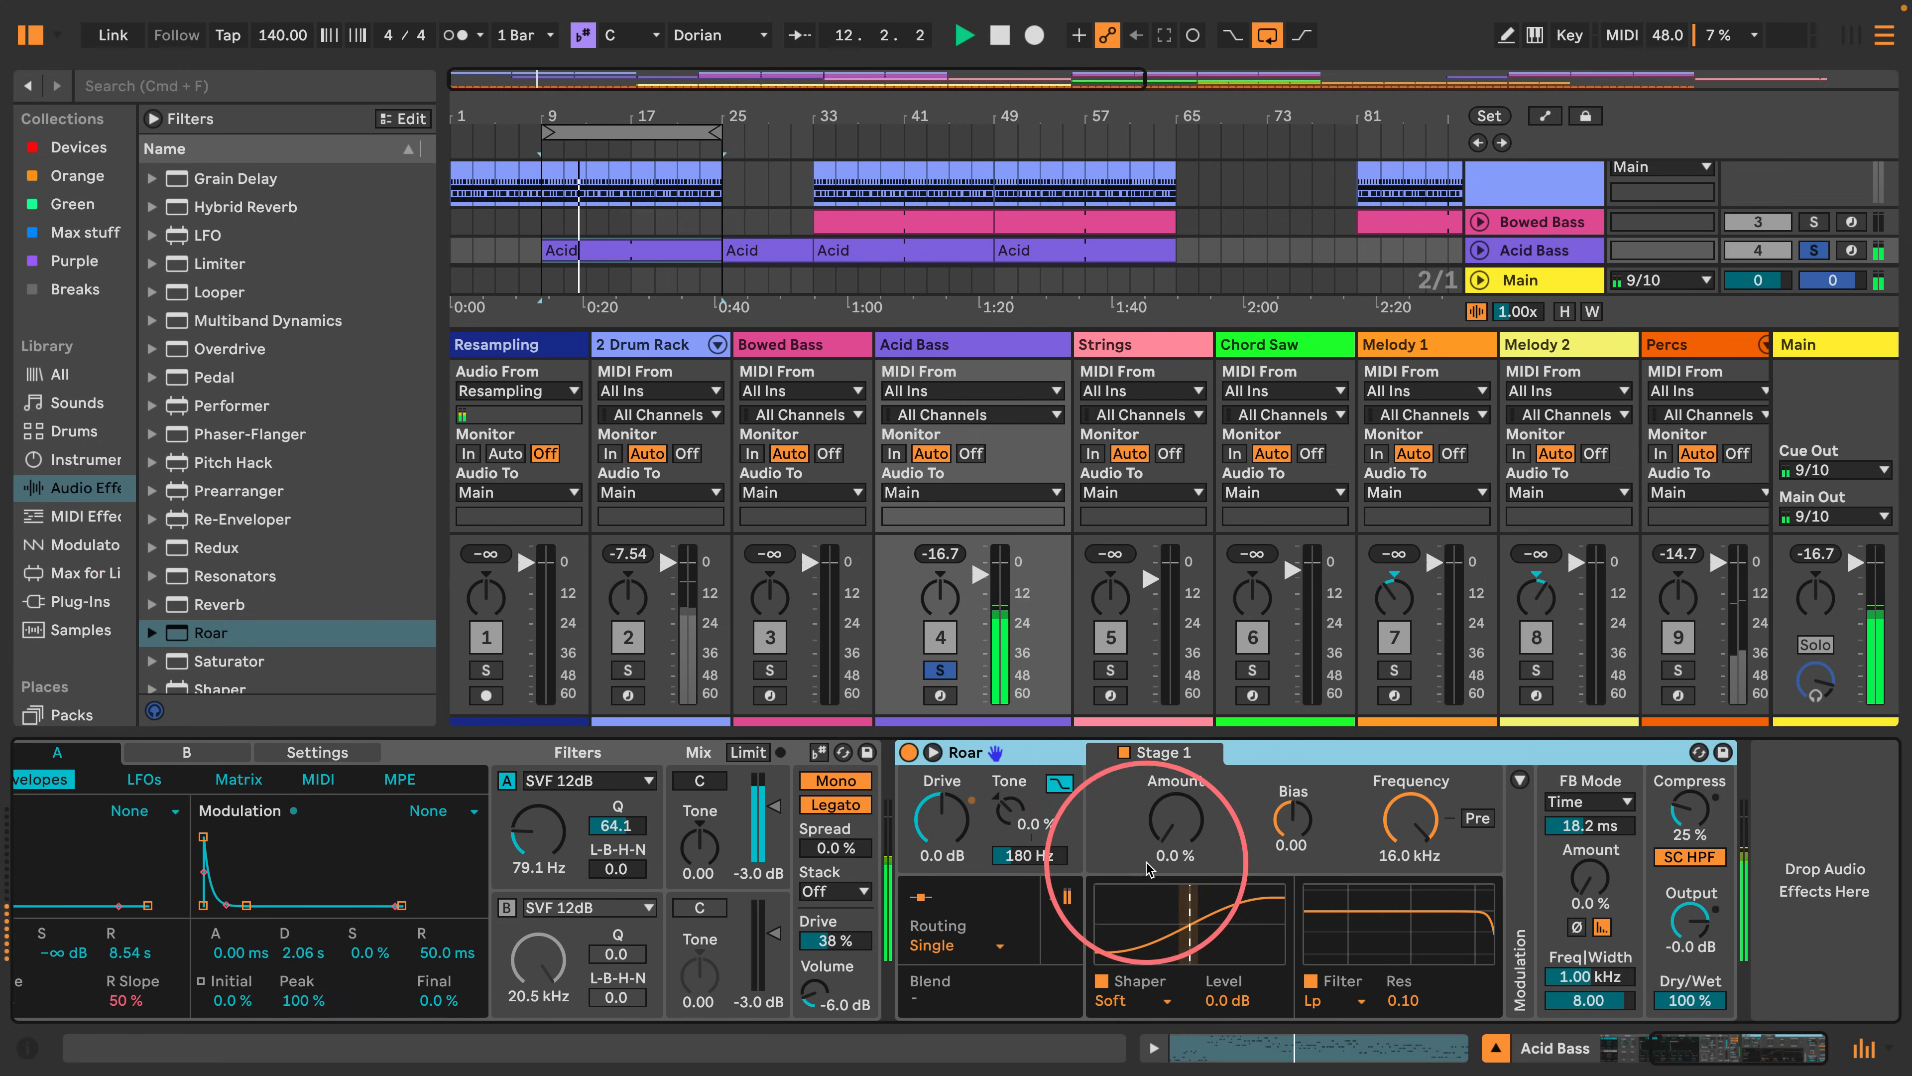
Set Roar's Amount to 51%, Bias to 0.22 and Drive to -15 dB, and unsolo the Acid Bass track.
left_click_drag(1291, 819, 1292, 809)
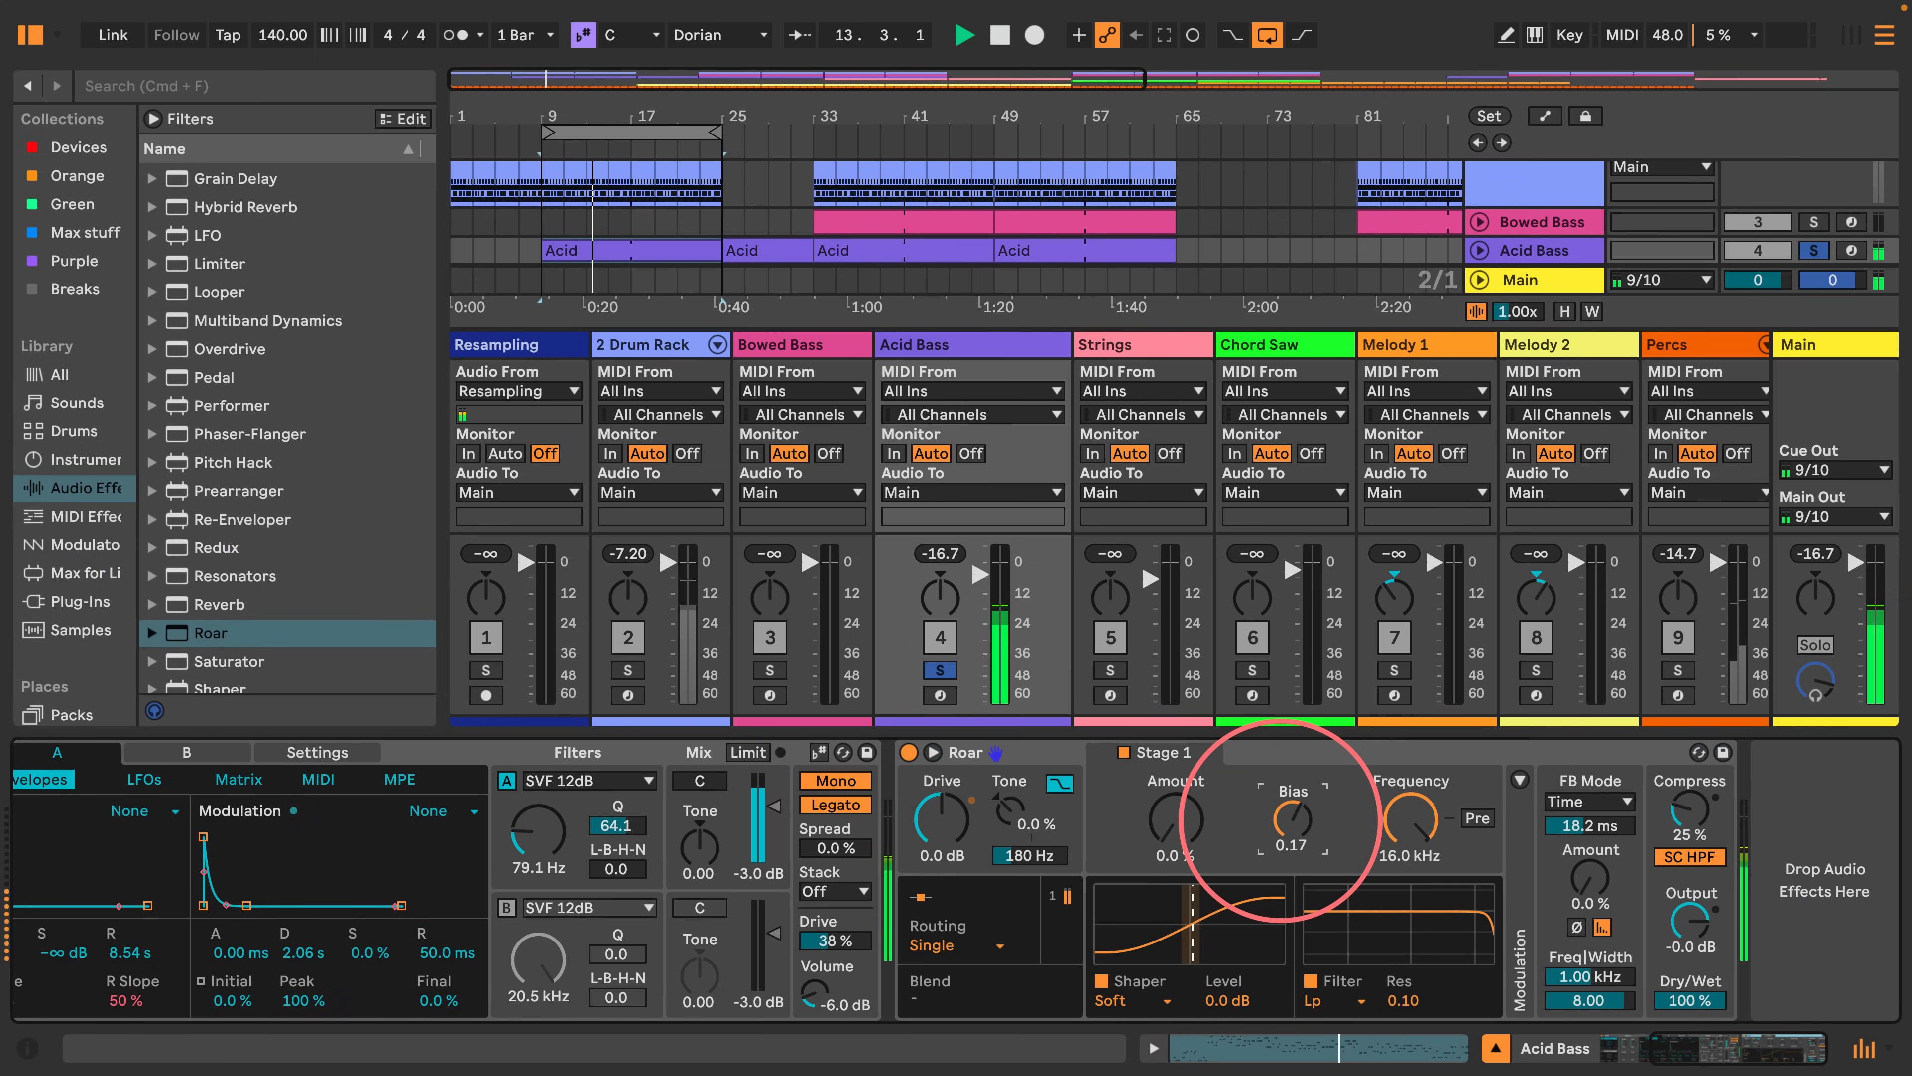
left_click_drag(1176, 819, 1175, 786)
left_click(942, 820)
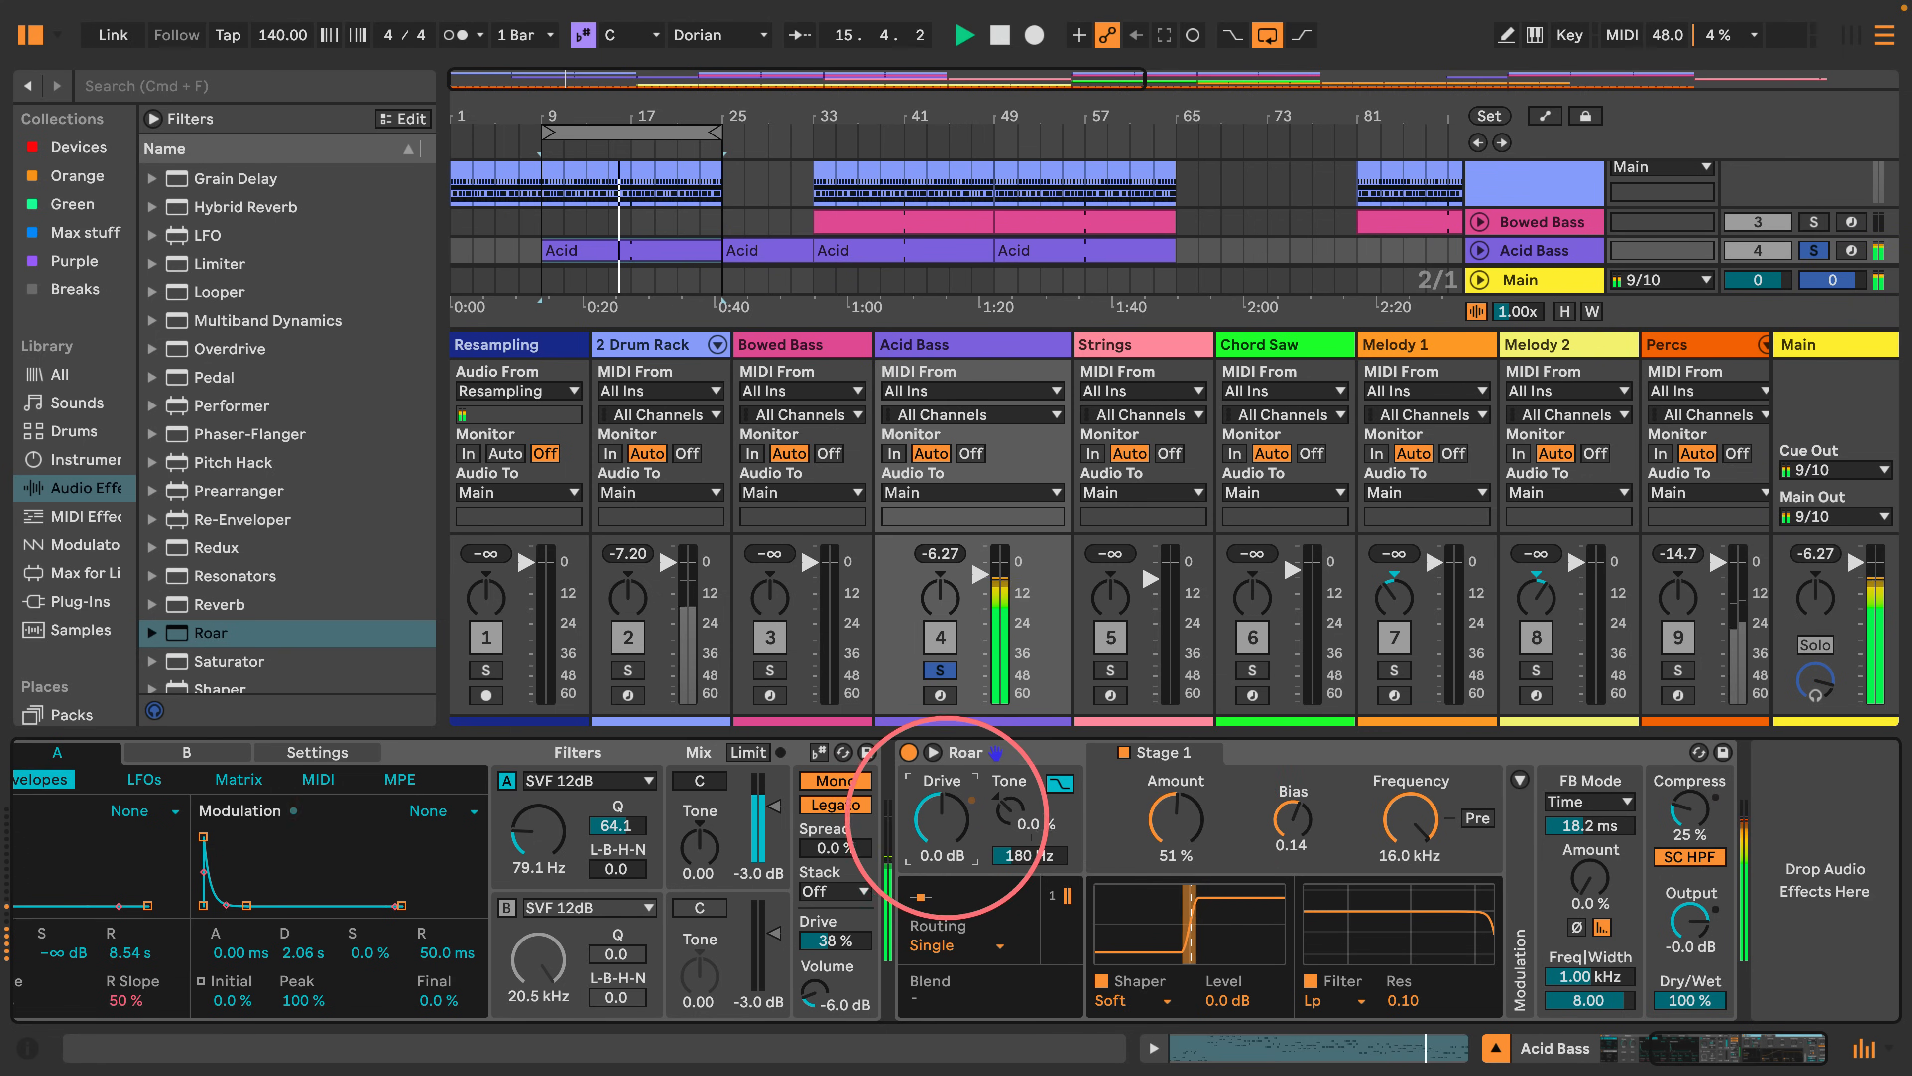
left_click_drag(941, 819, 941, 828)
left_click_drag(1292, 819, 1291, 830)
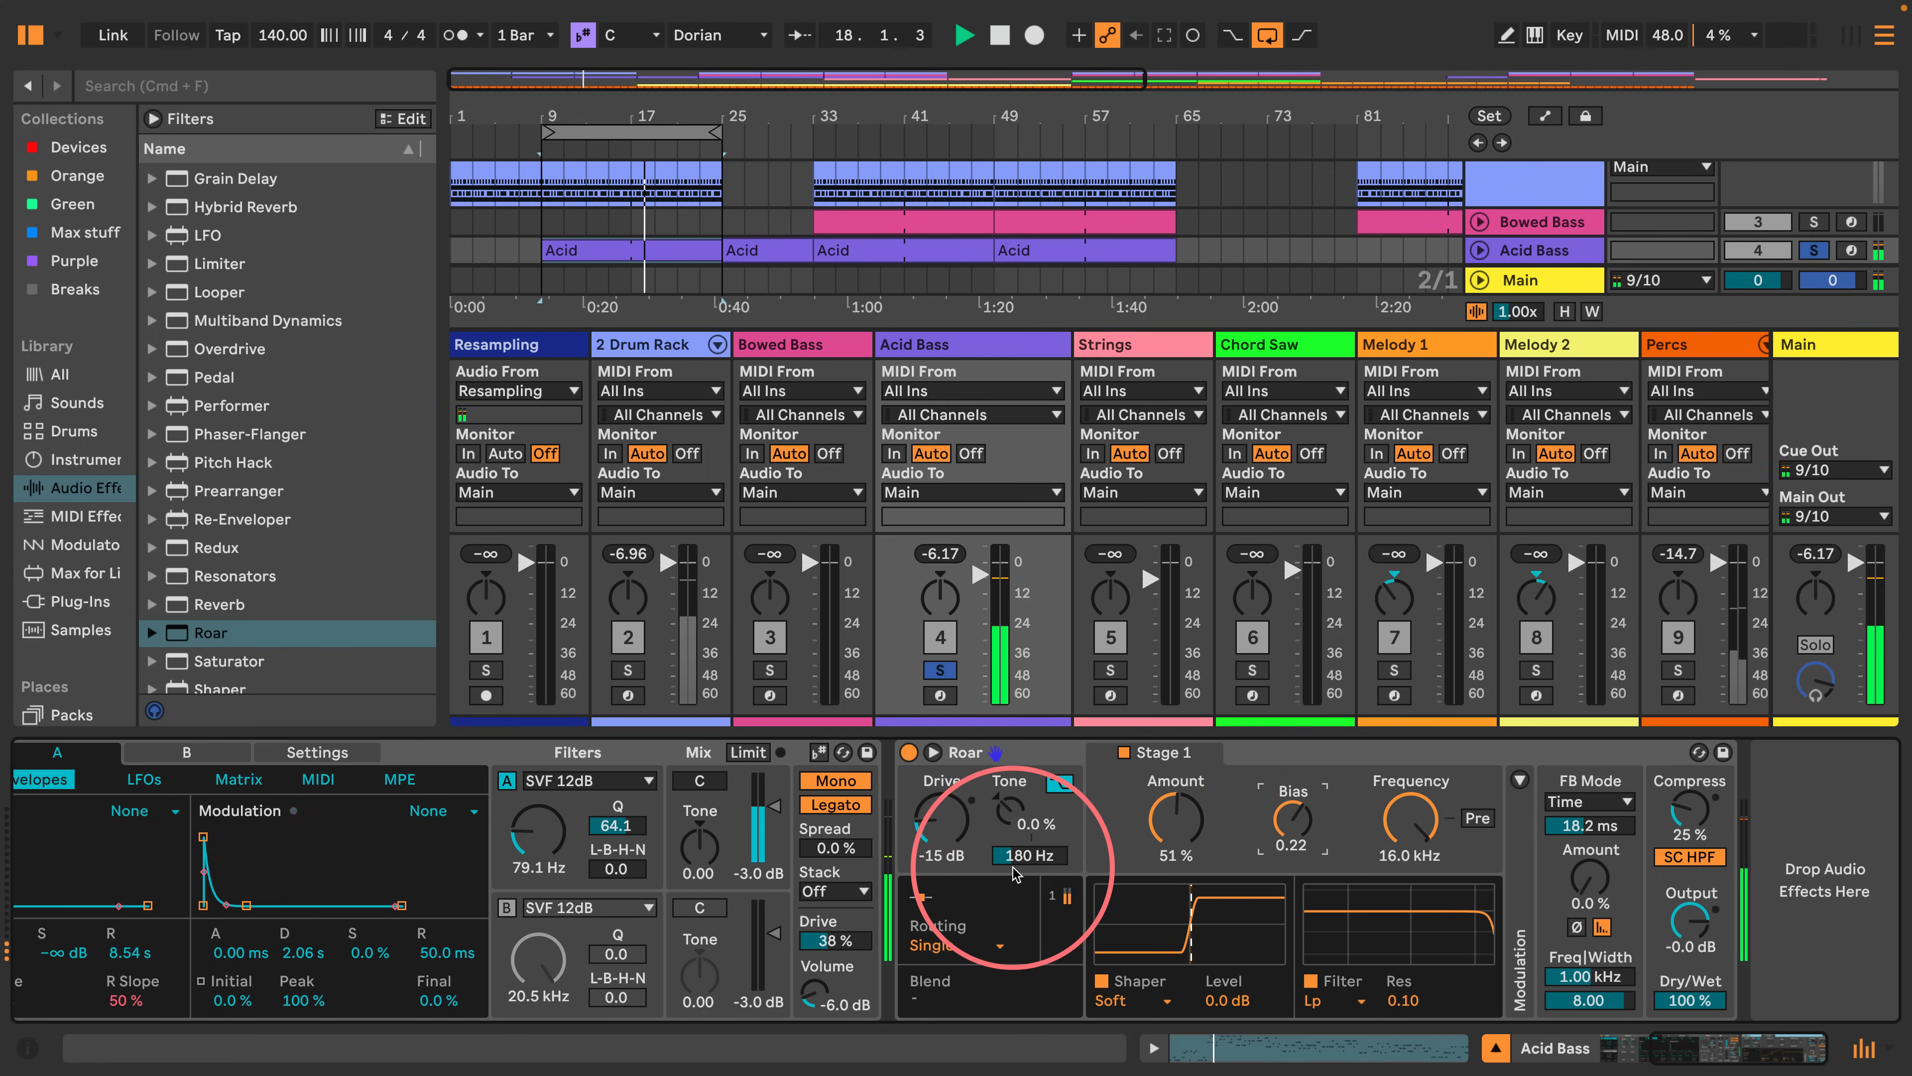
left_click_drag(937, 850, 937, 849)
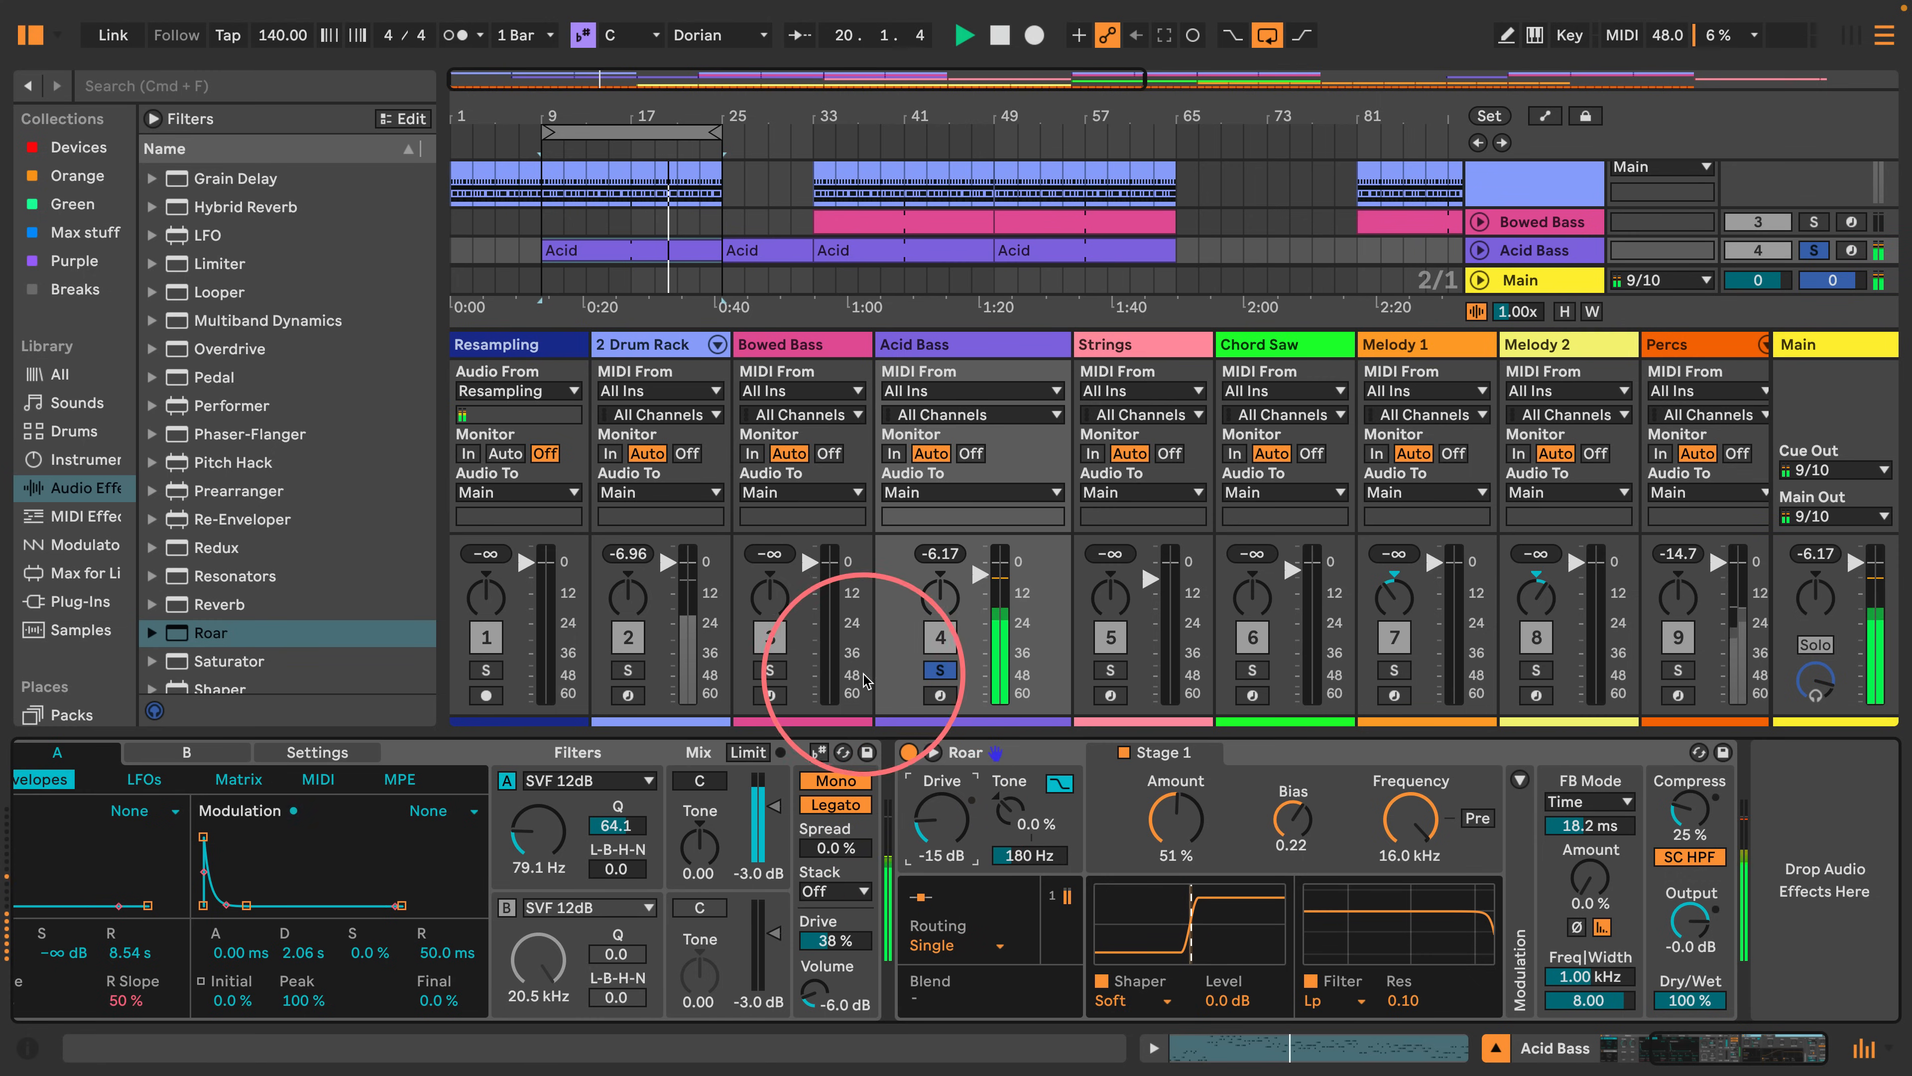
left_click(937, 670)
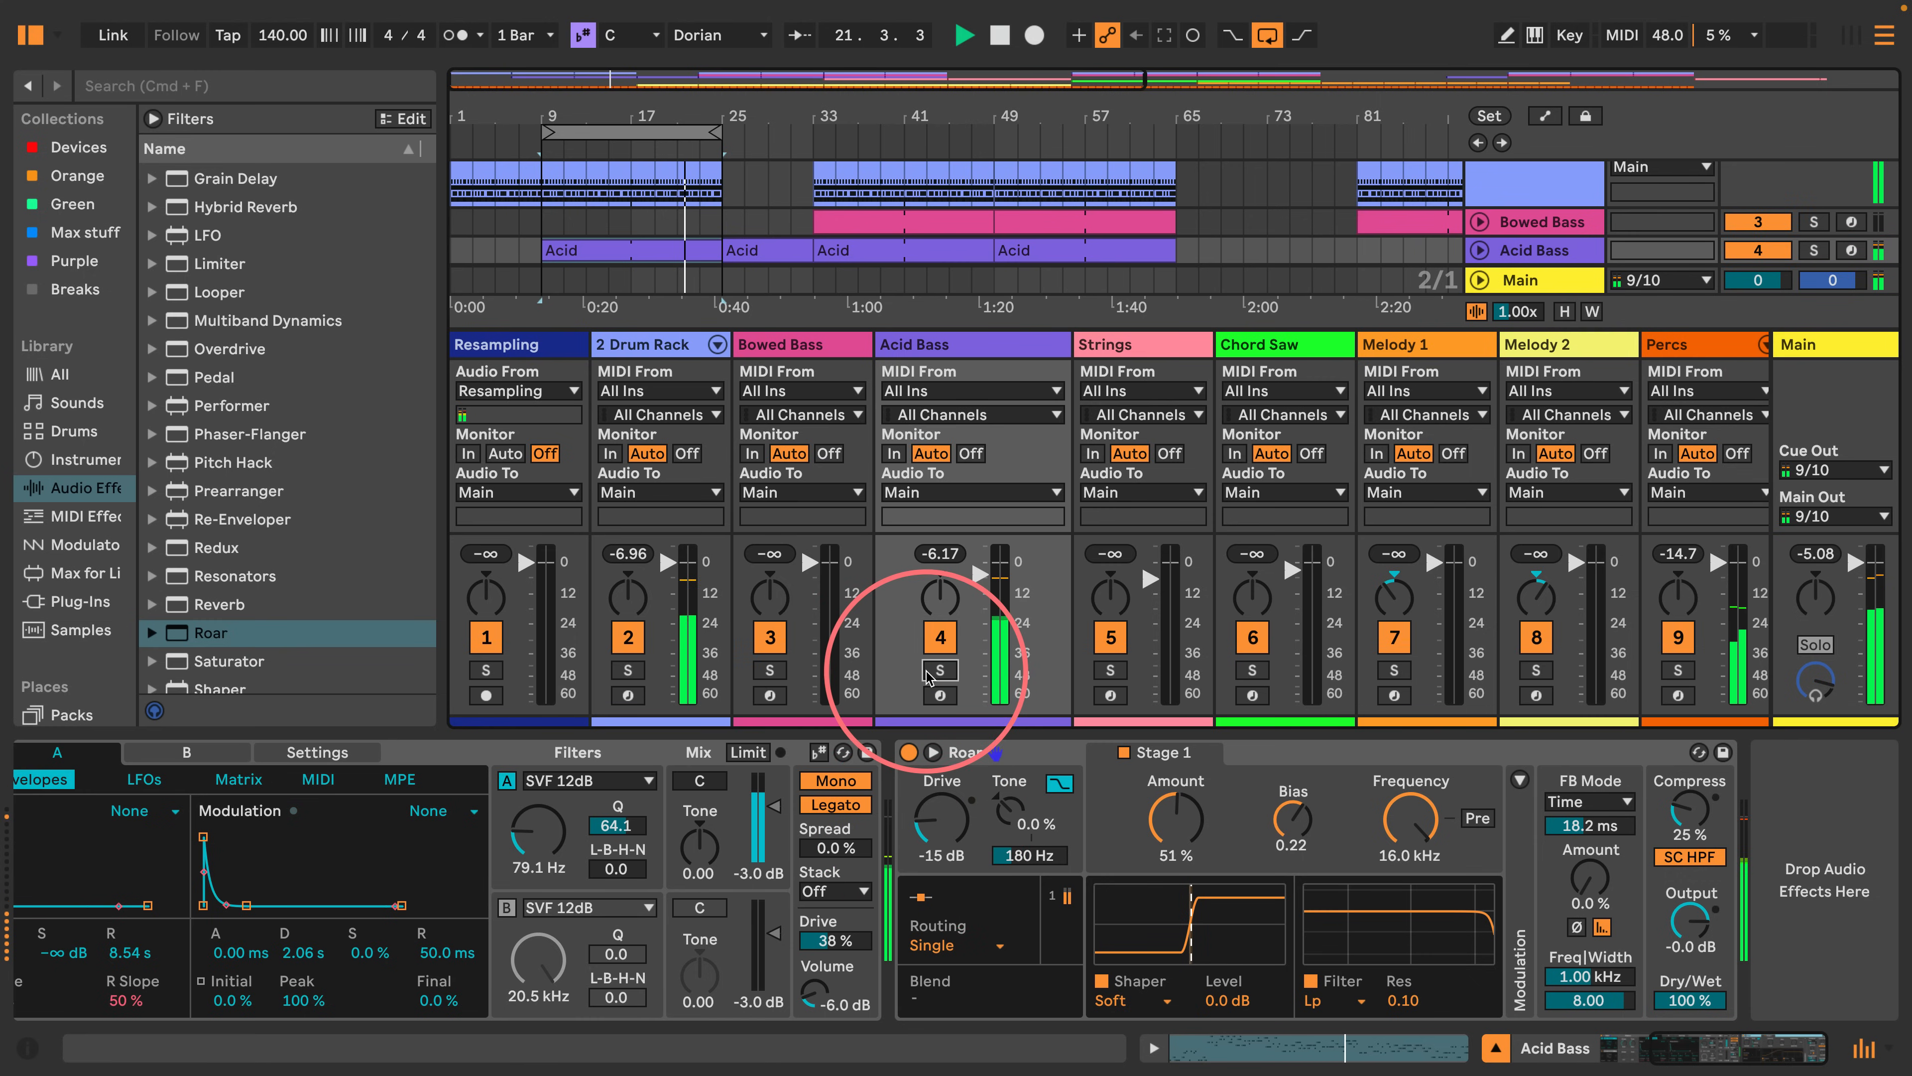
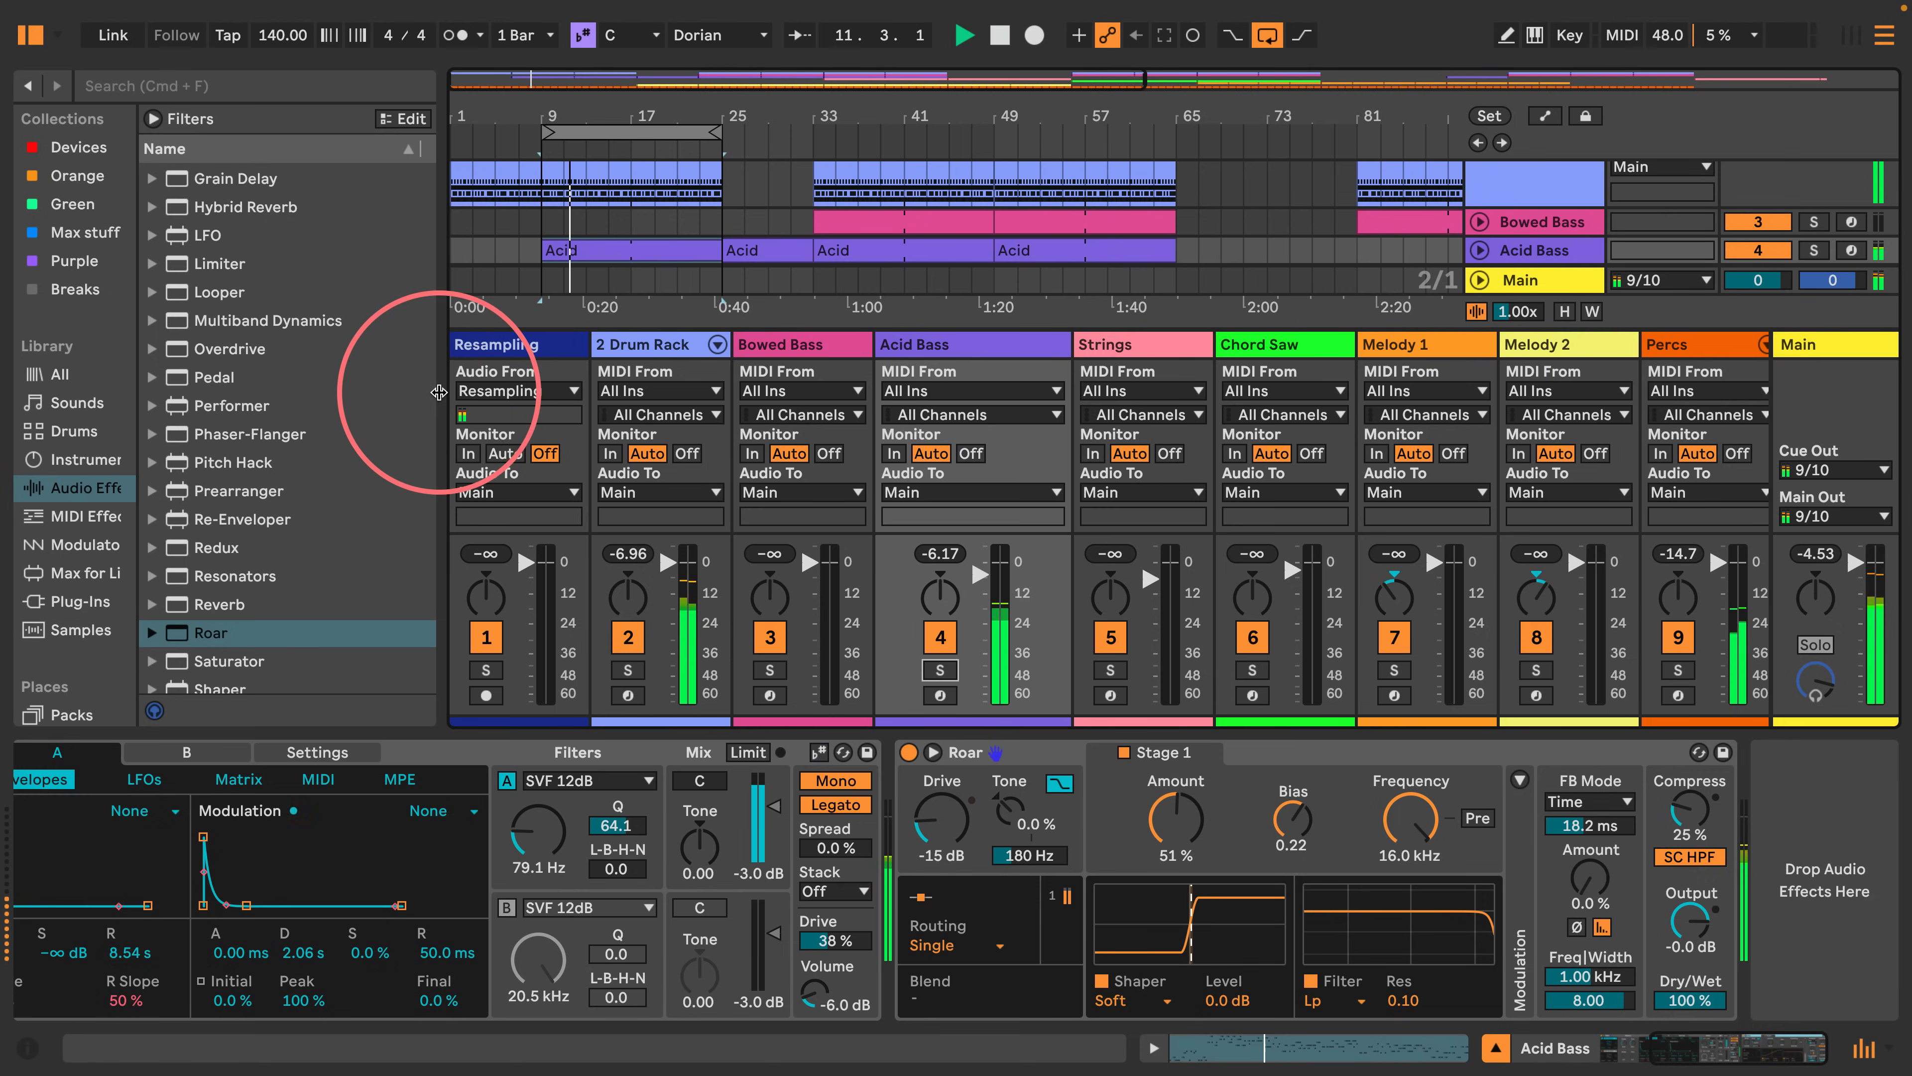
Enlarge the arrangement area by narrowing the browser and hiding the device view, and turn off the arrangement loop.
left_click_drag(444, 425, 269, 426)
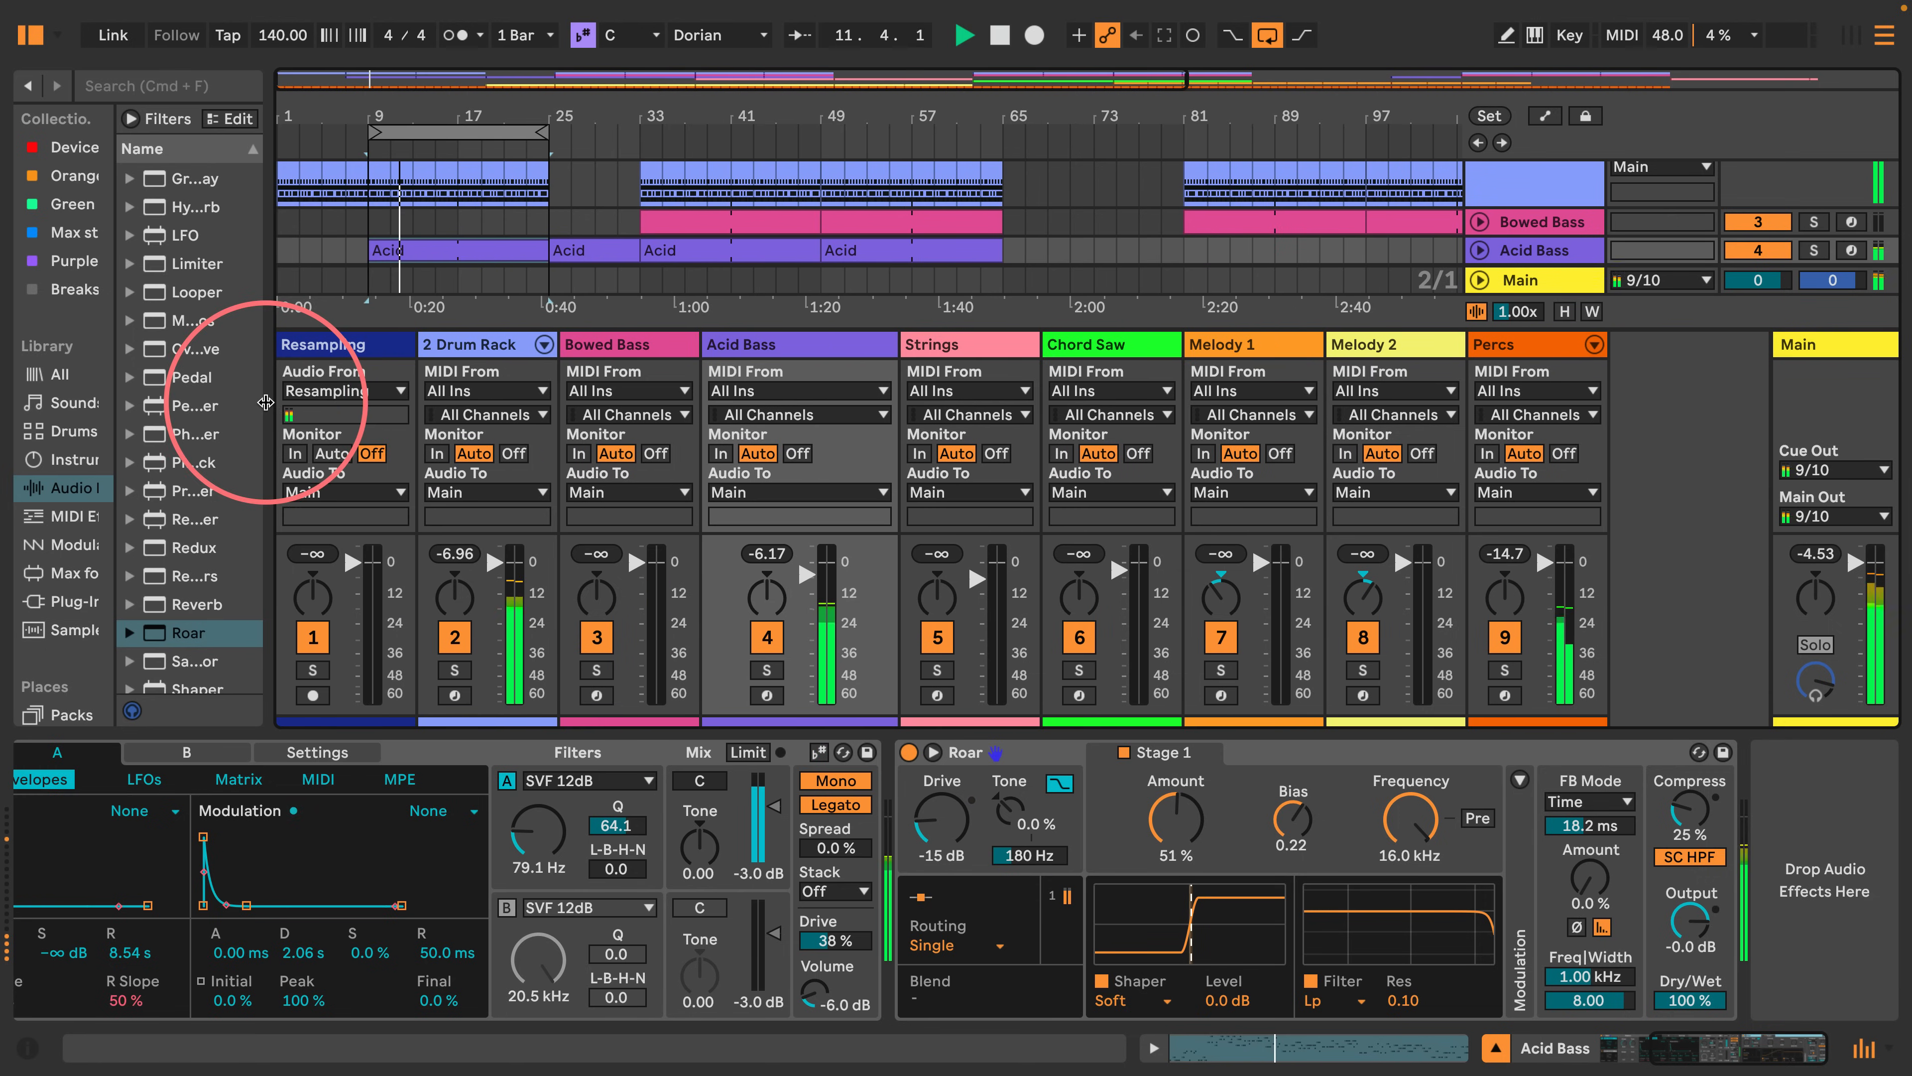
left_click(1496, 1048)
left_click(1267, 35)
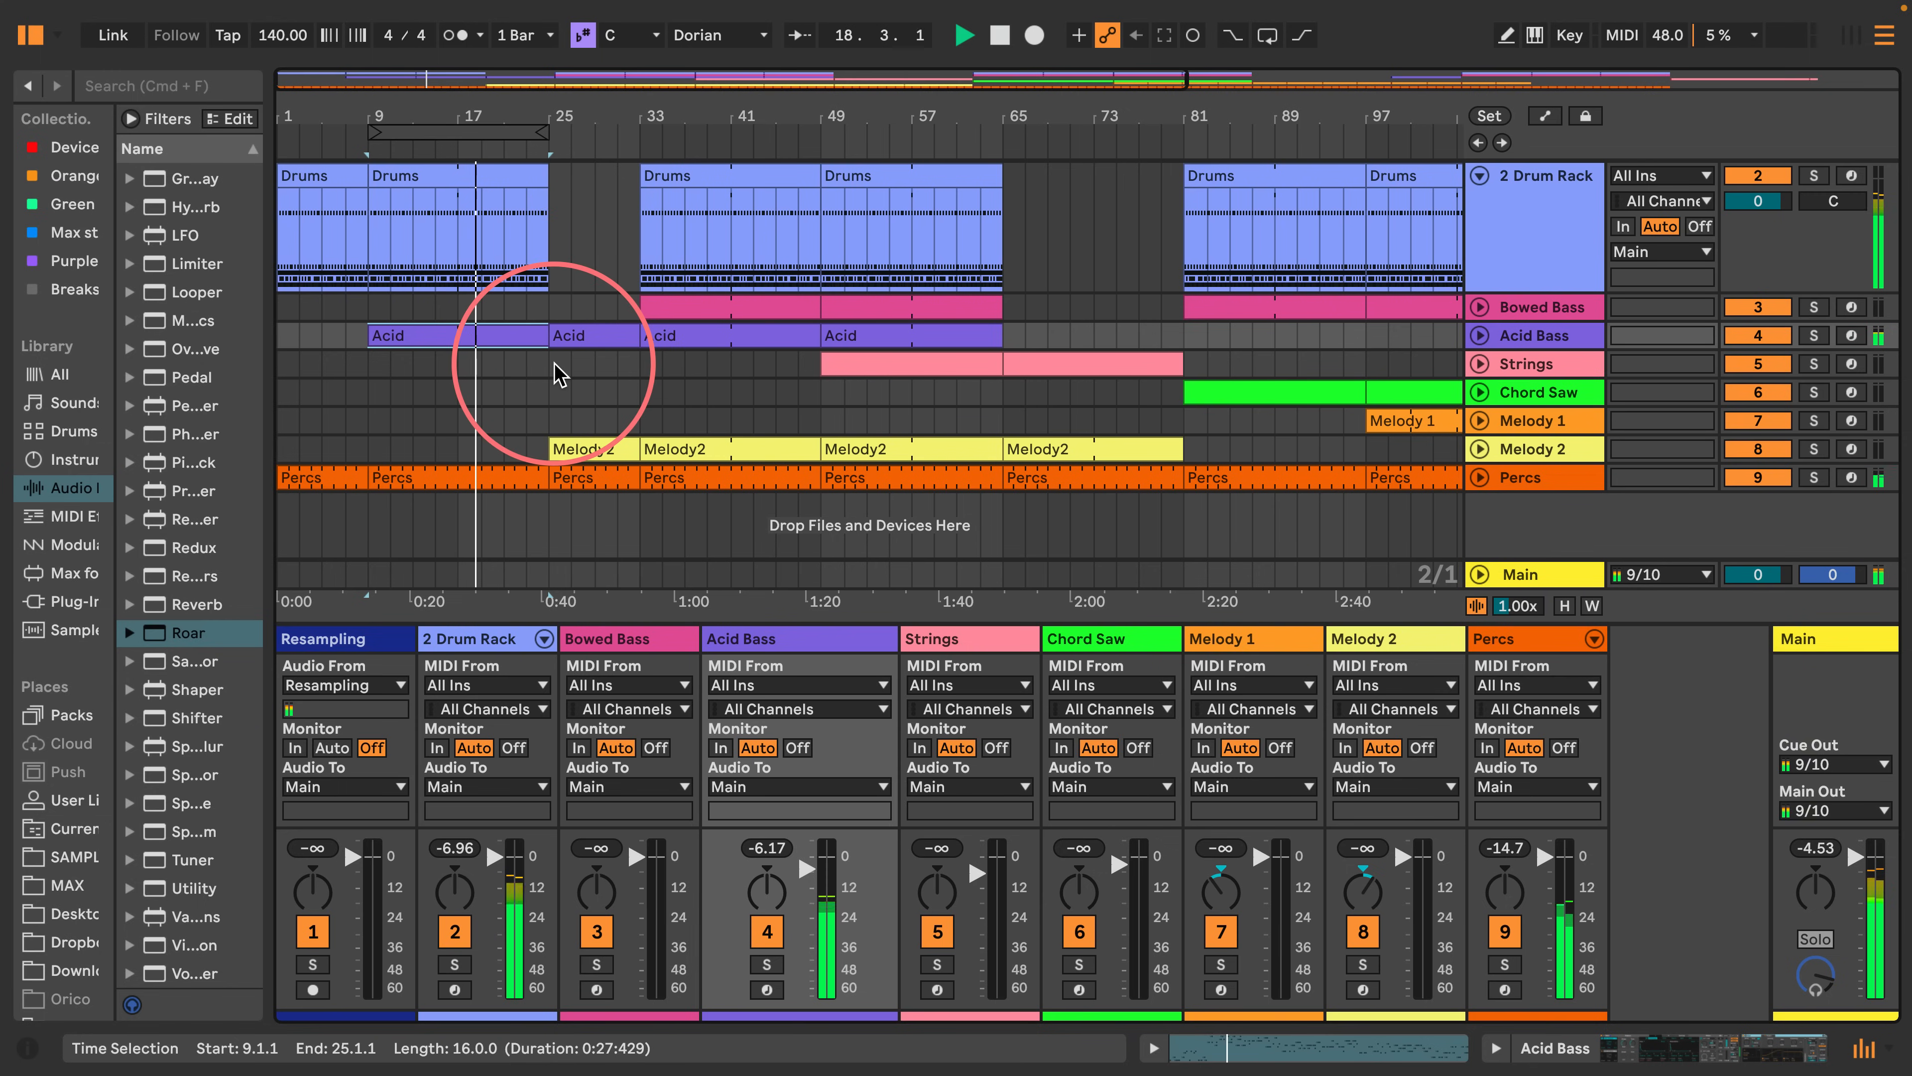
Insert a return track in Session View.
left_click(1852, 35)
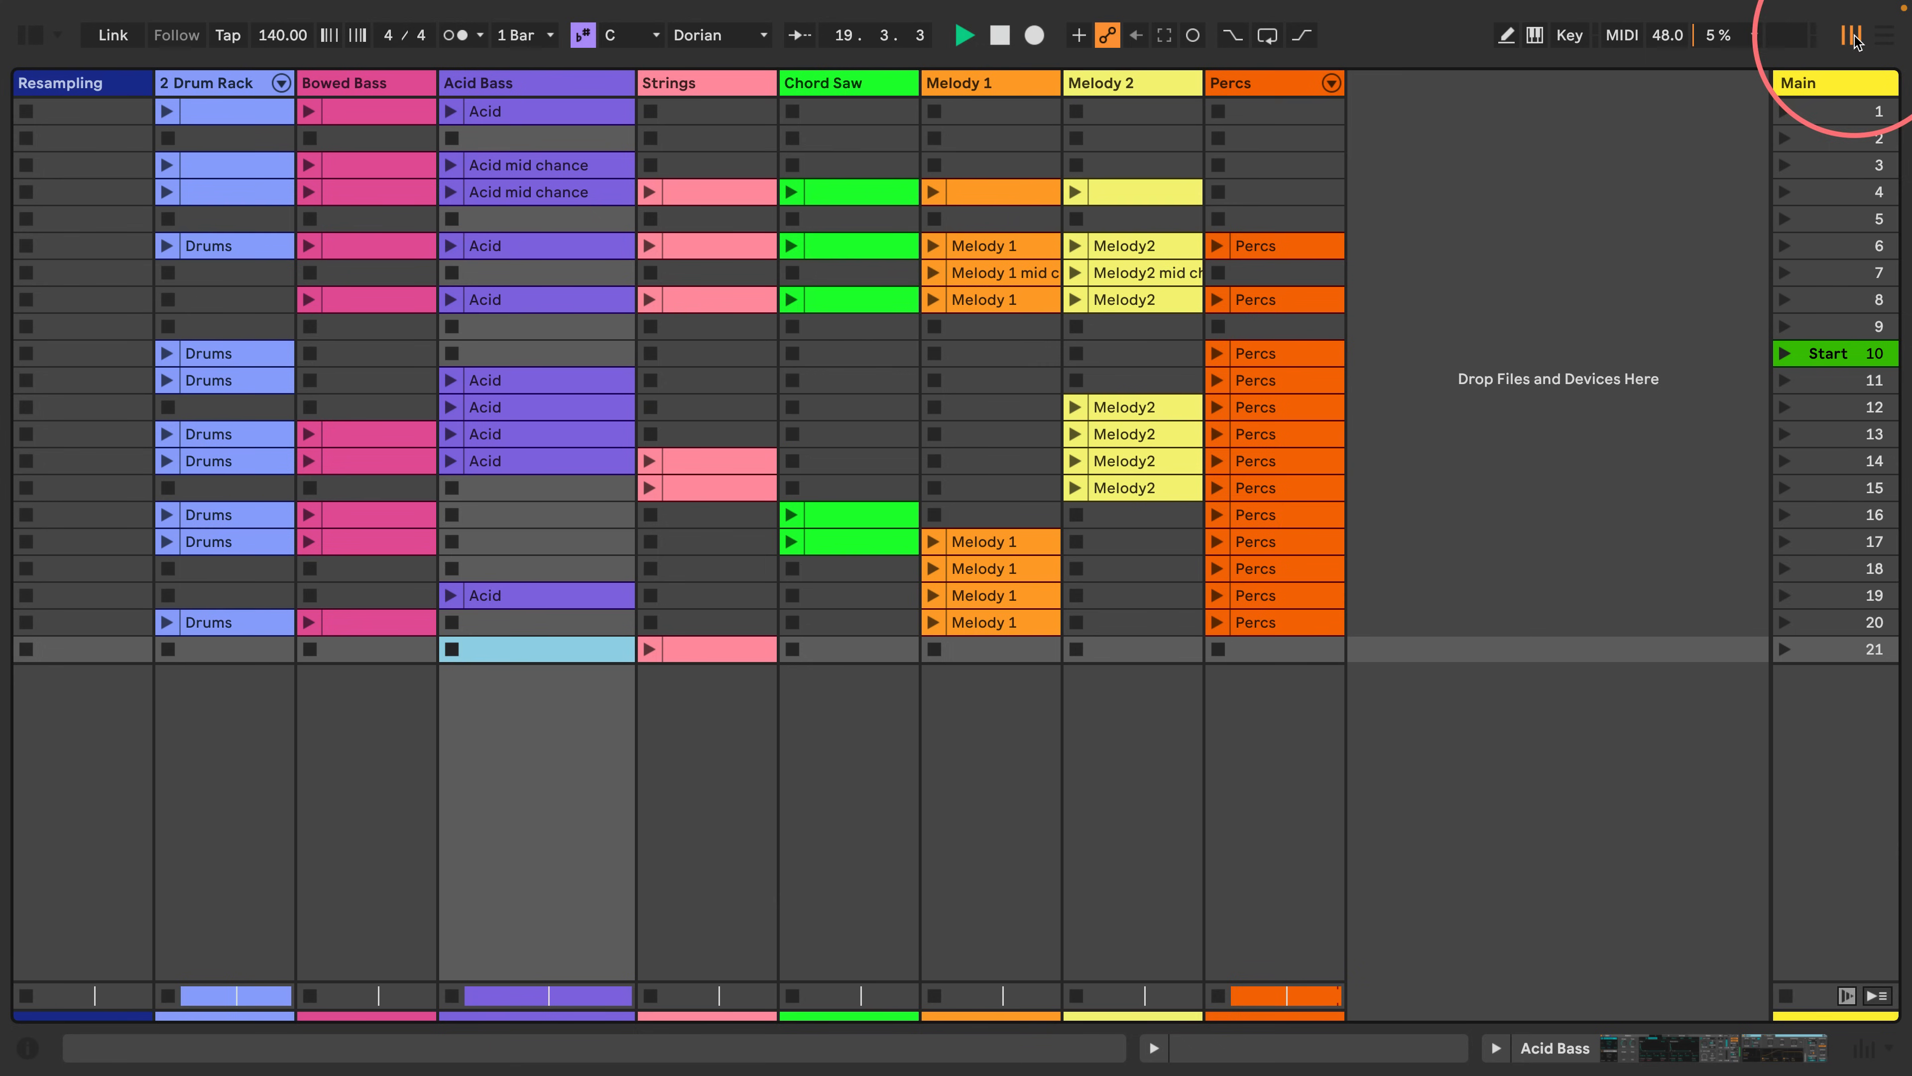
right_click(1718, 191)
left_click(1552, 268)
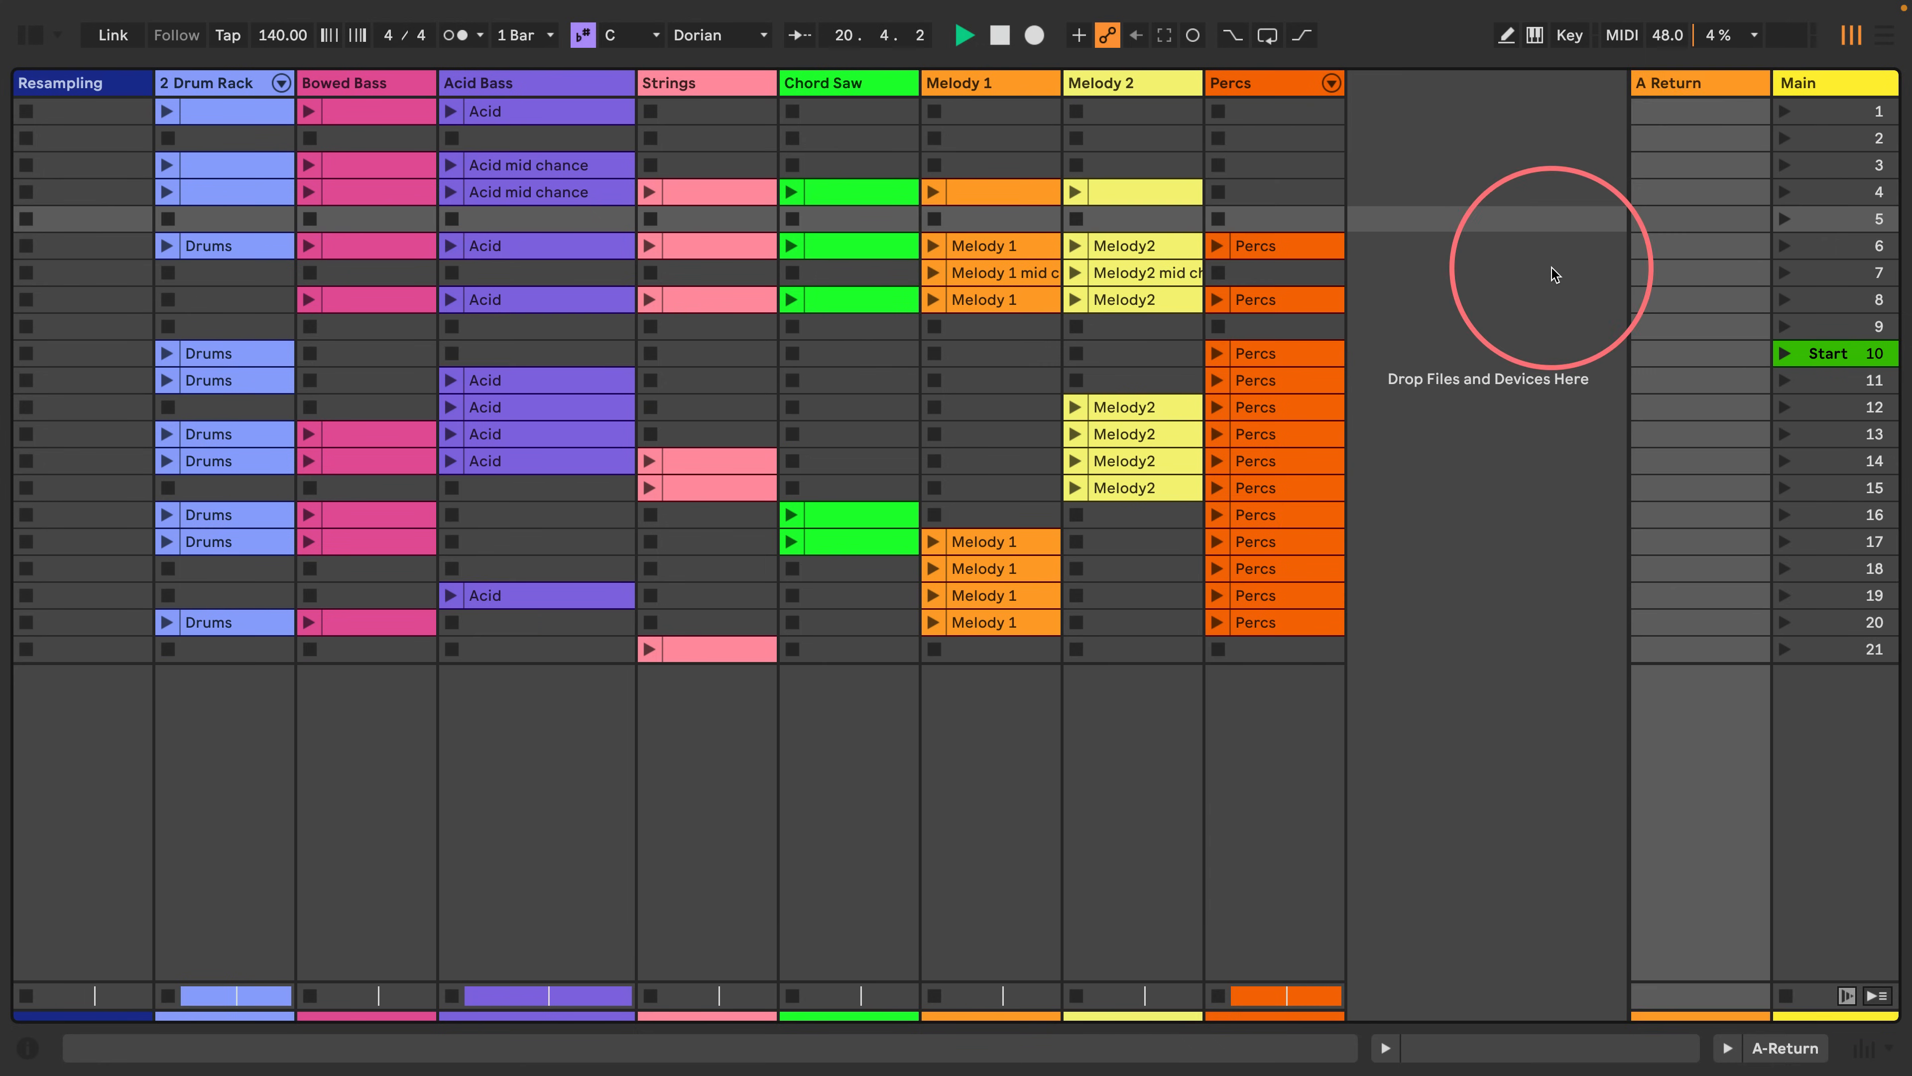
Find Hybrid Reverb among the audio effects in a widened browser and load it onto return track A.
left_click(30, 35)
left_click_drag(271, 533, 533, 531)
scroll(272, 638, "down", 1)
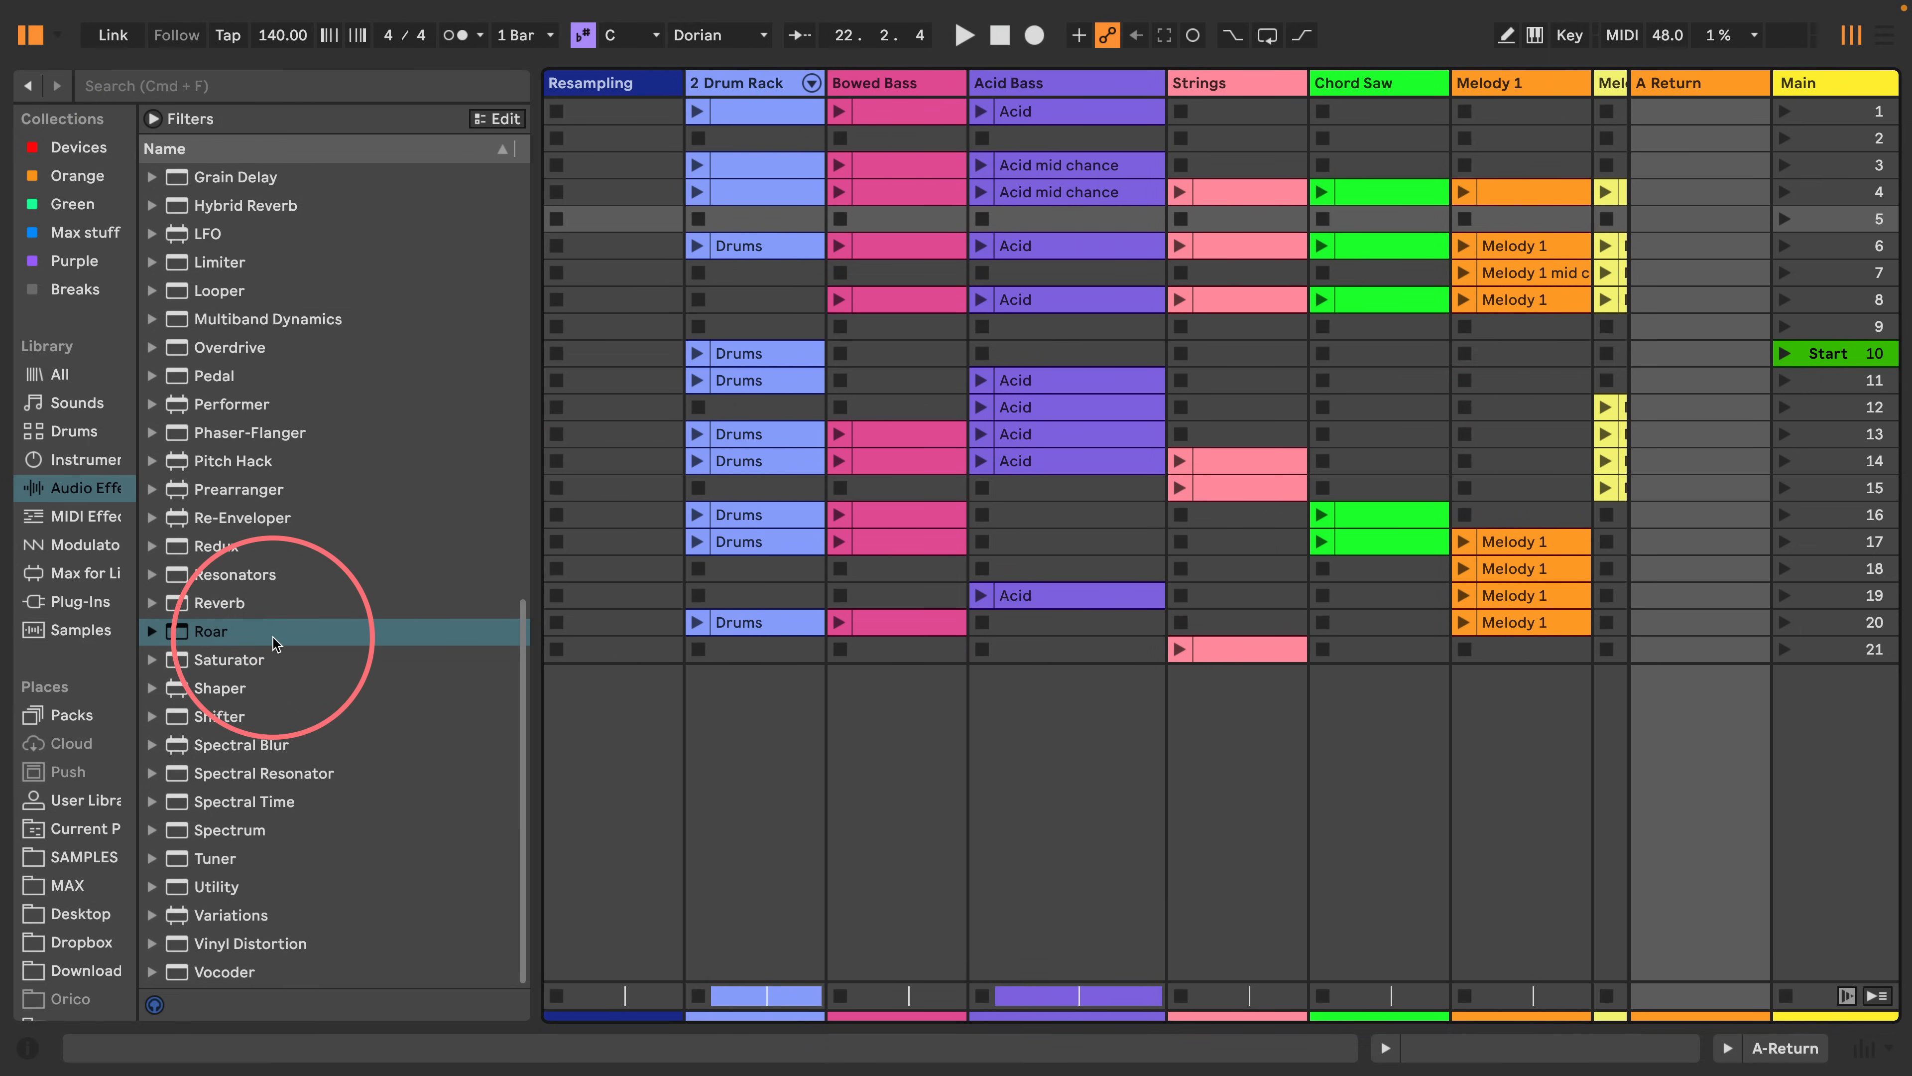
scroll(274, 647, "up", 6)
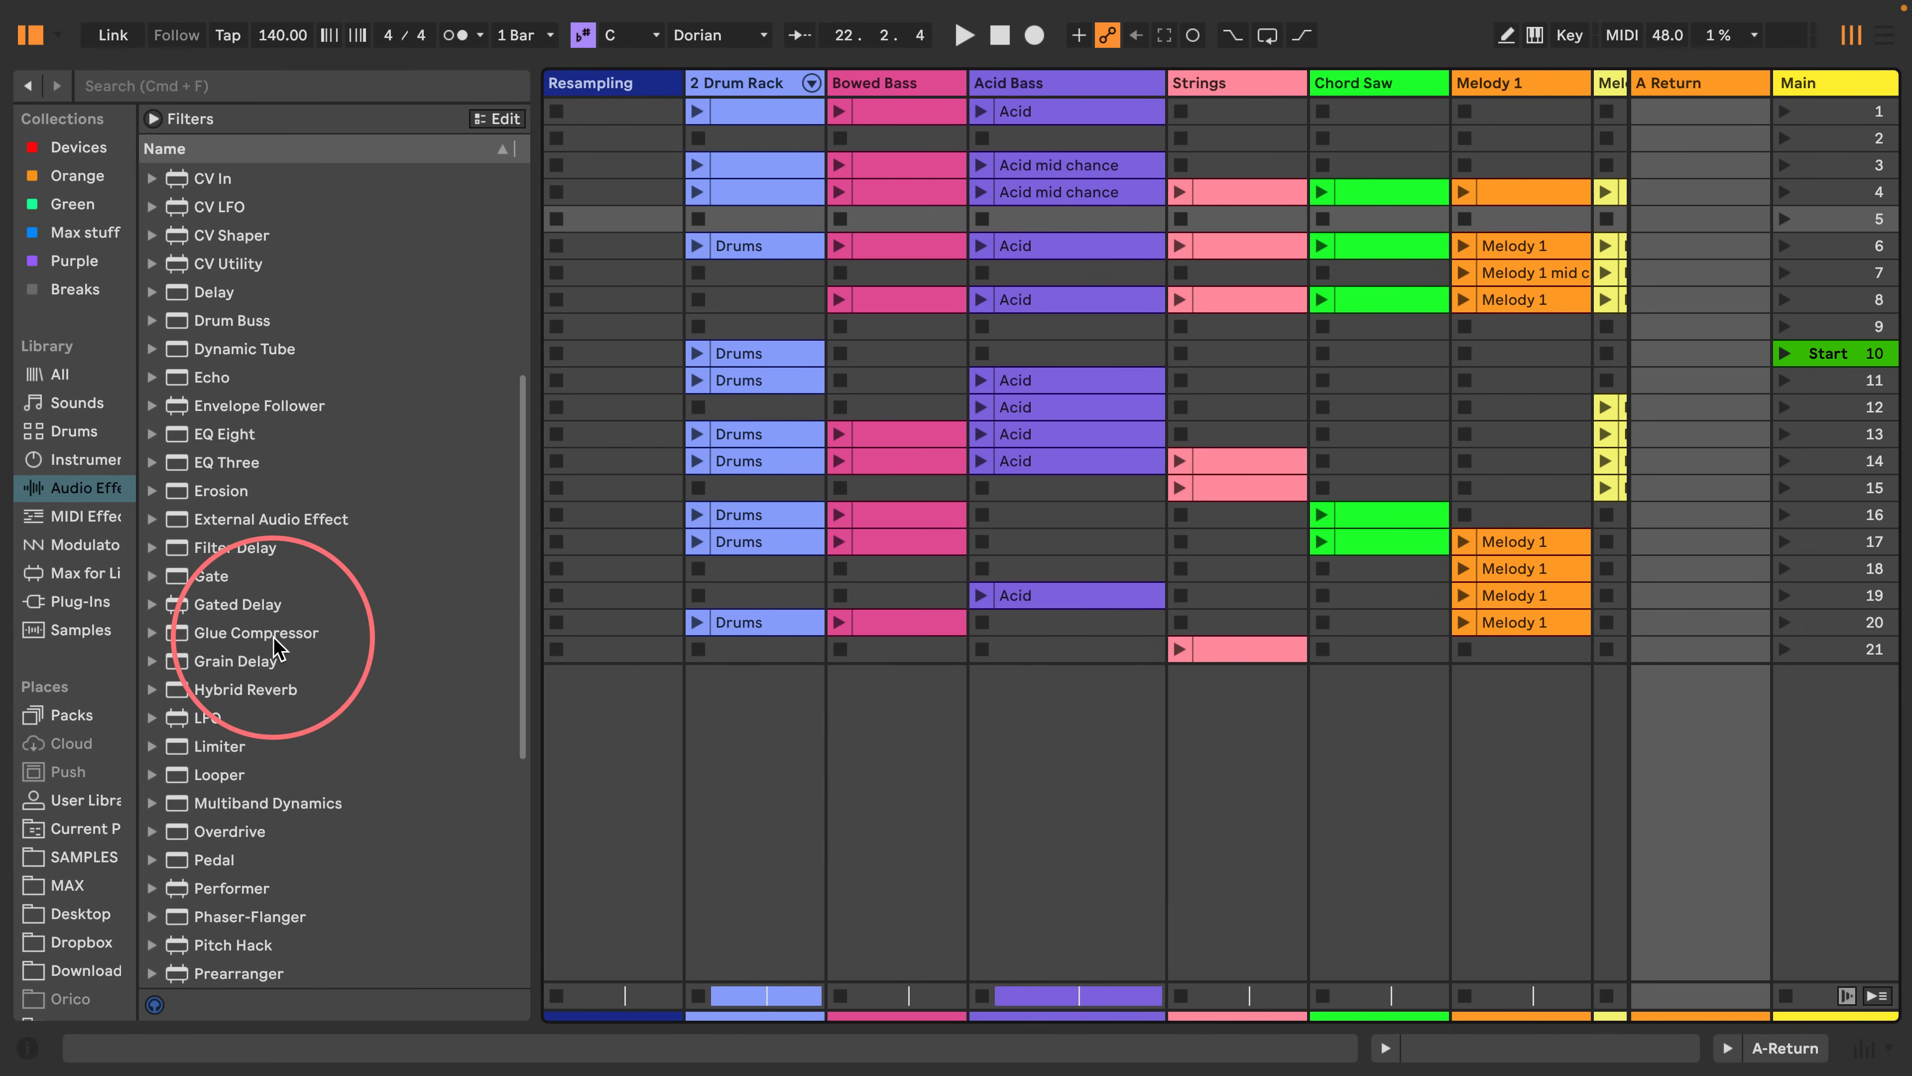
left_click(196, 690)
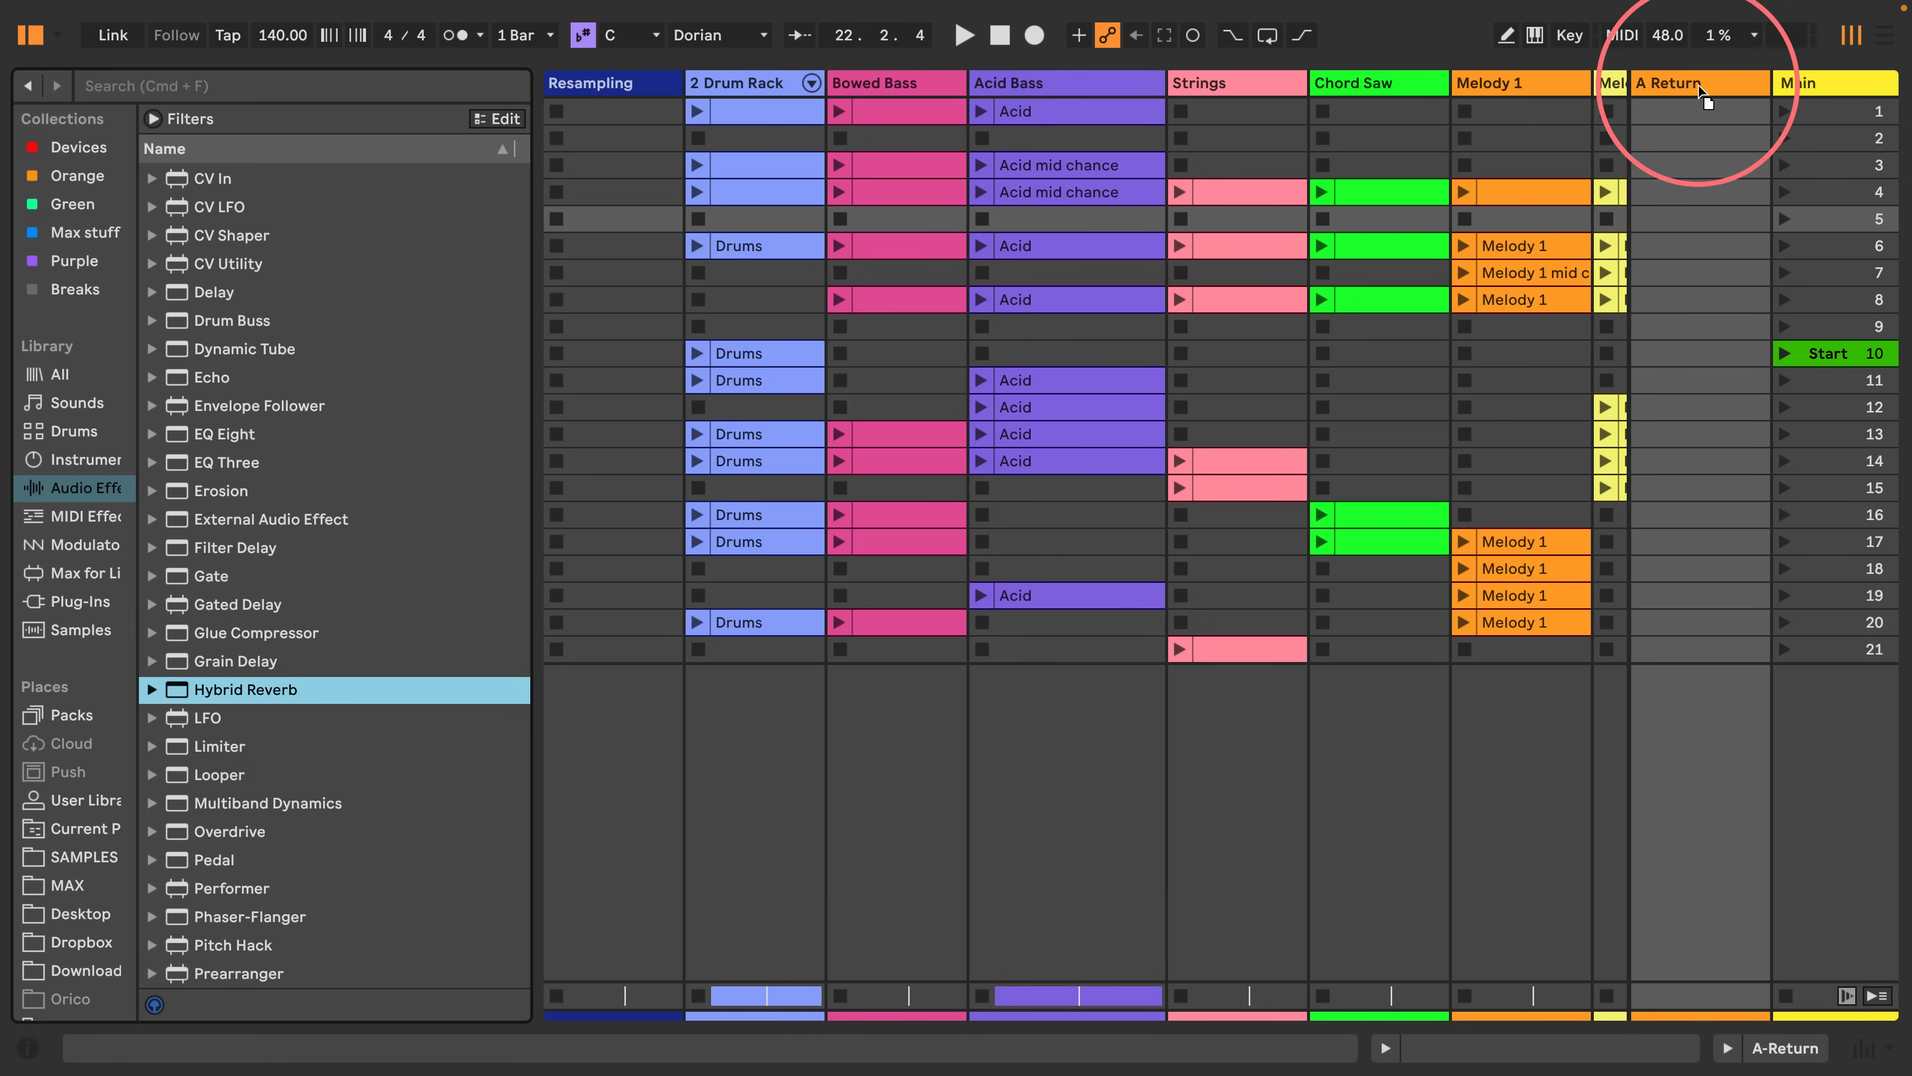
left_click_drag(1699, 85, 1700, 88)
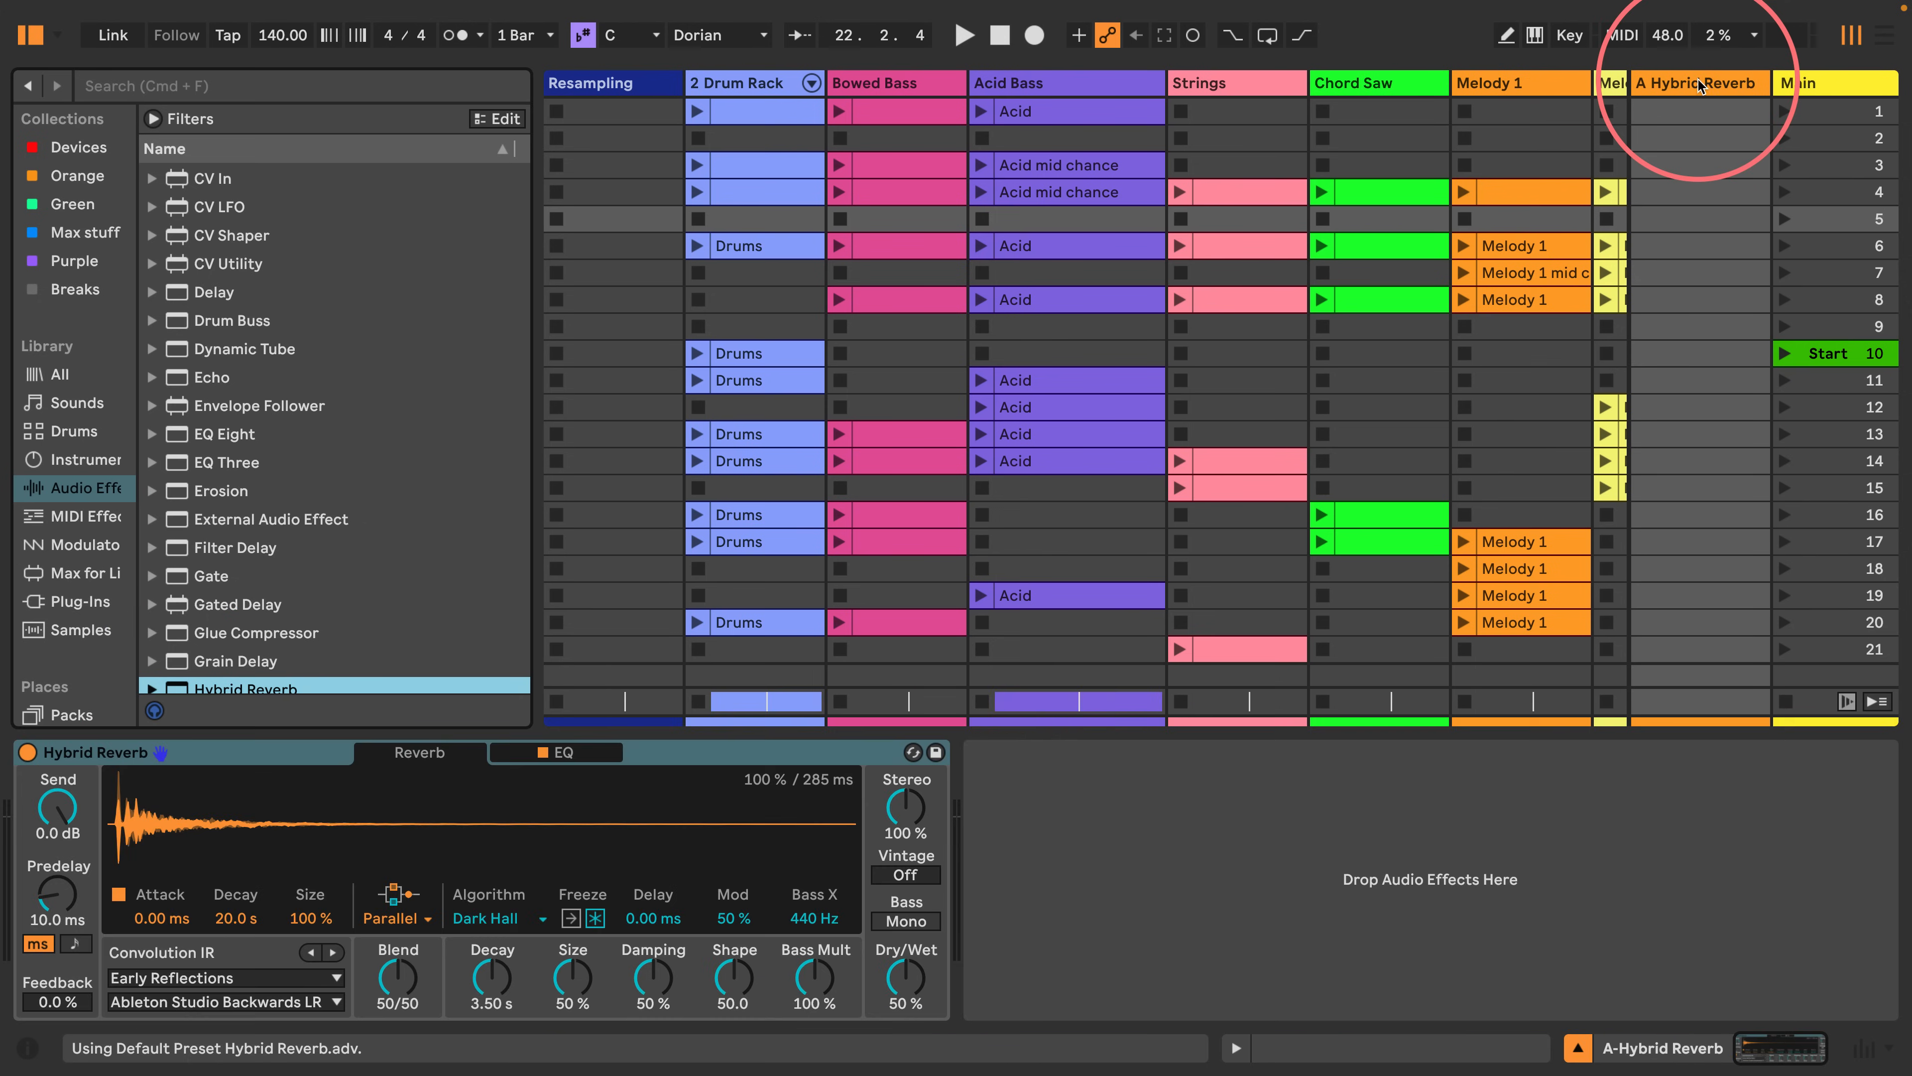
Set Hybrid Reverb to convolution only with the Modern Dark Plate LR impulse from Plates, at 100 % Dry/Wet.
left_click(386, 925)
left_click(389, 1005)
left_click(174, 979)
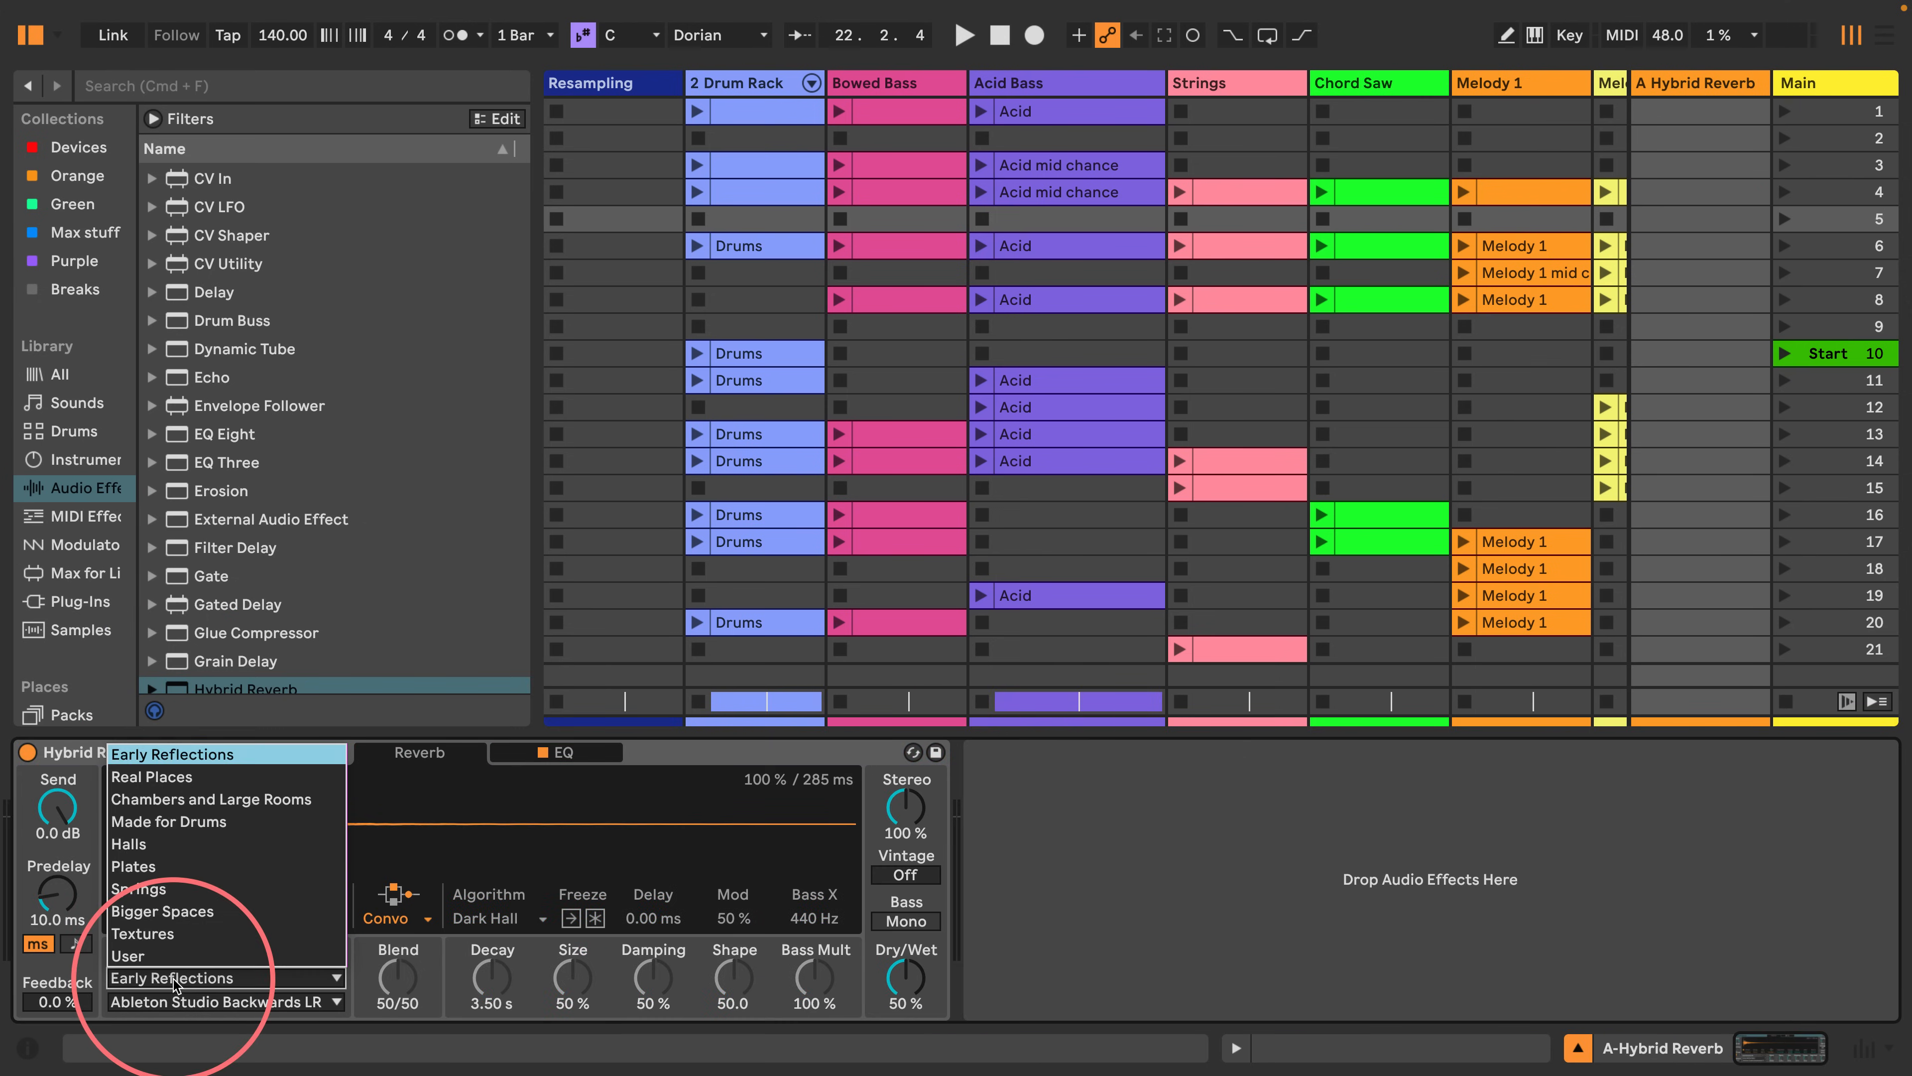
left_click(150, 866)
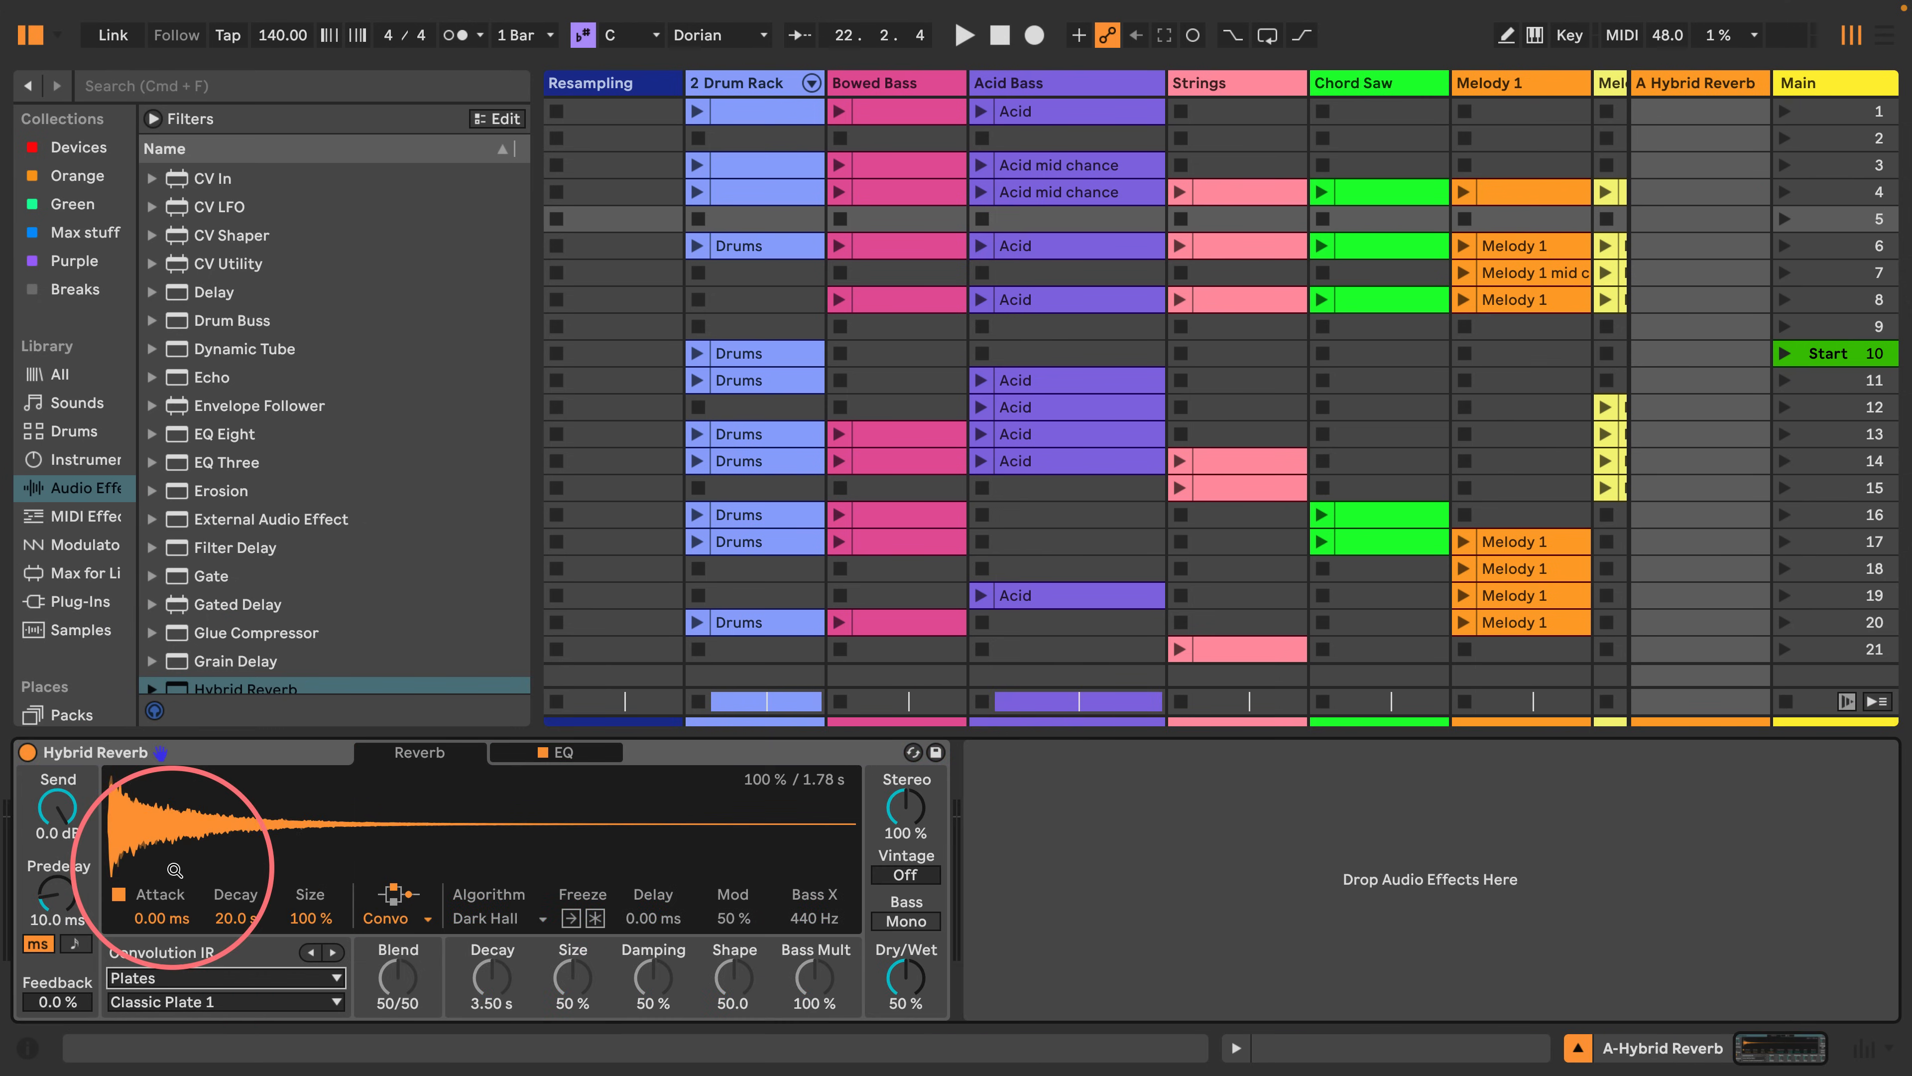
left_click(188, 1004)
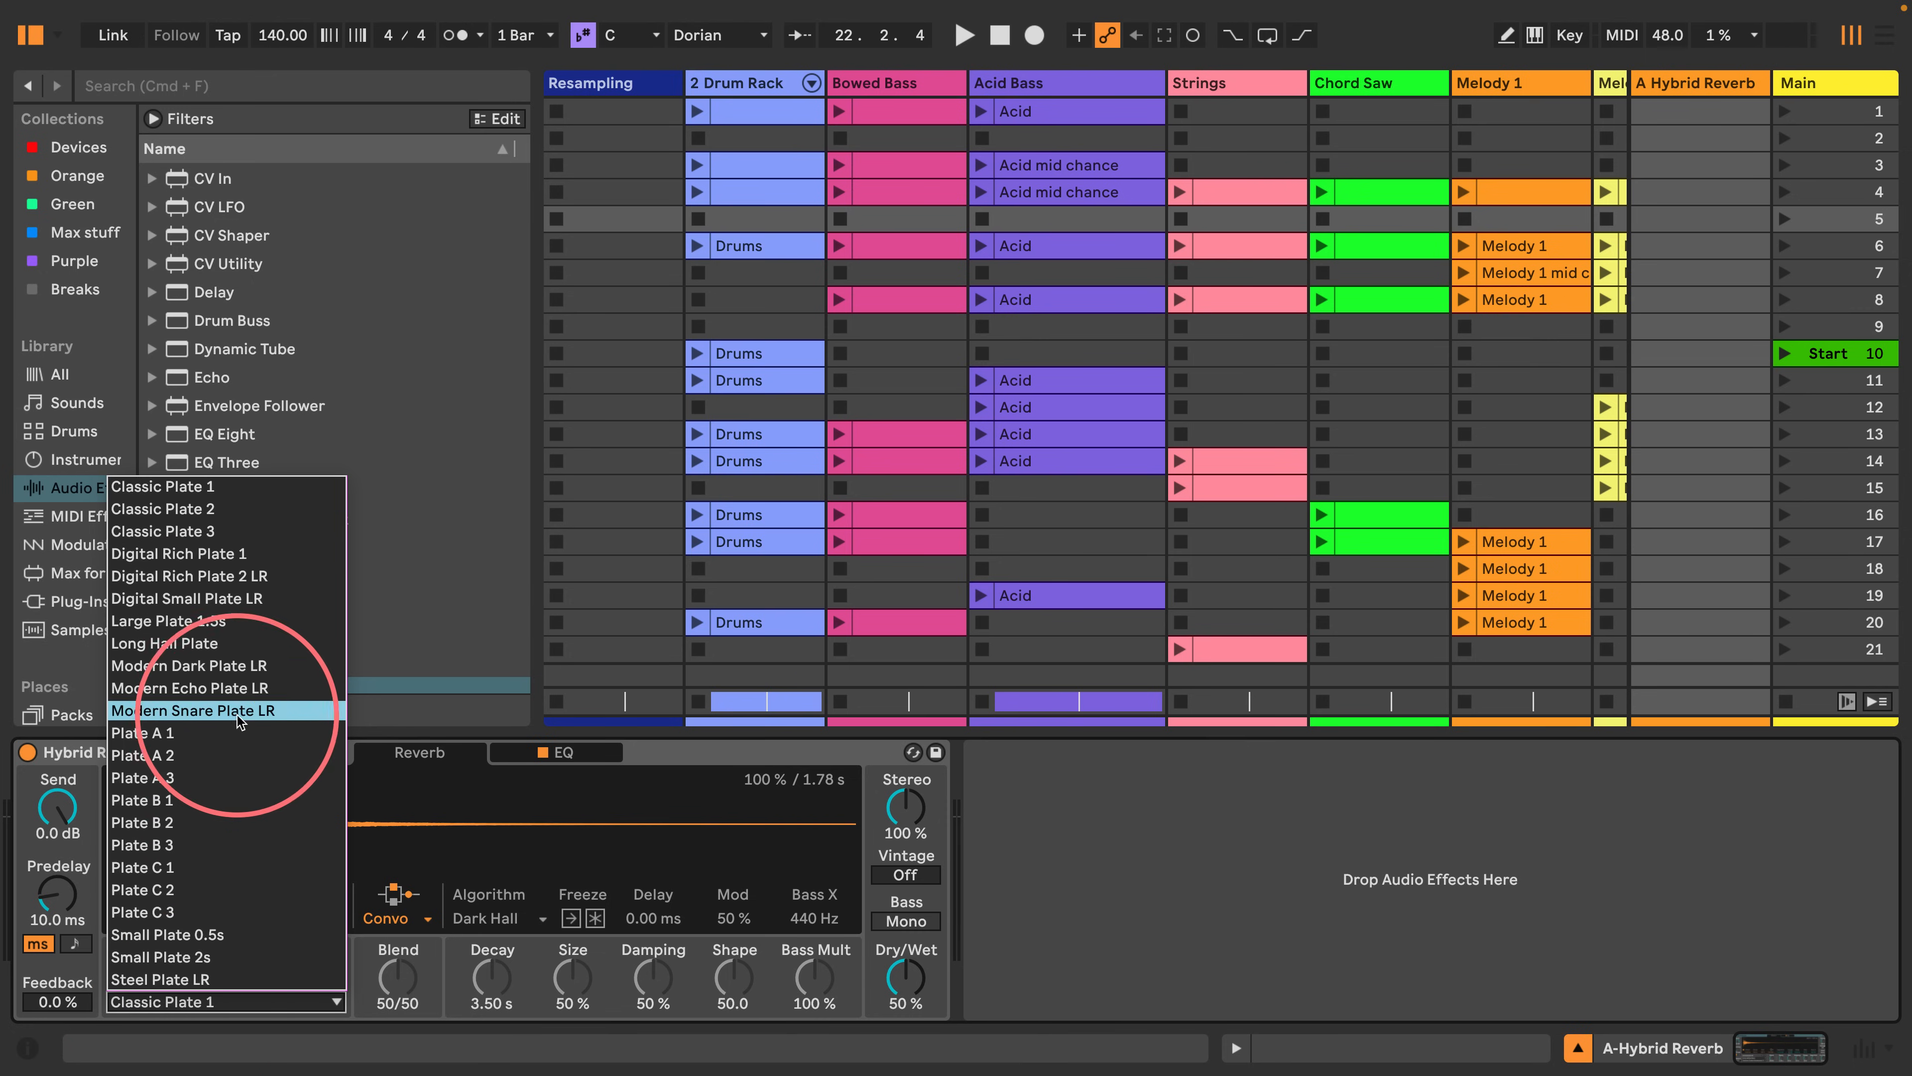
left_click(198, 666)
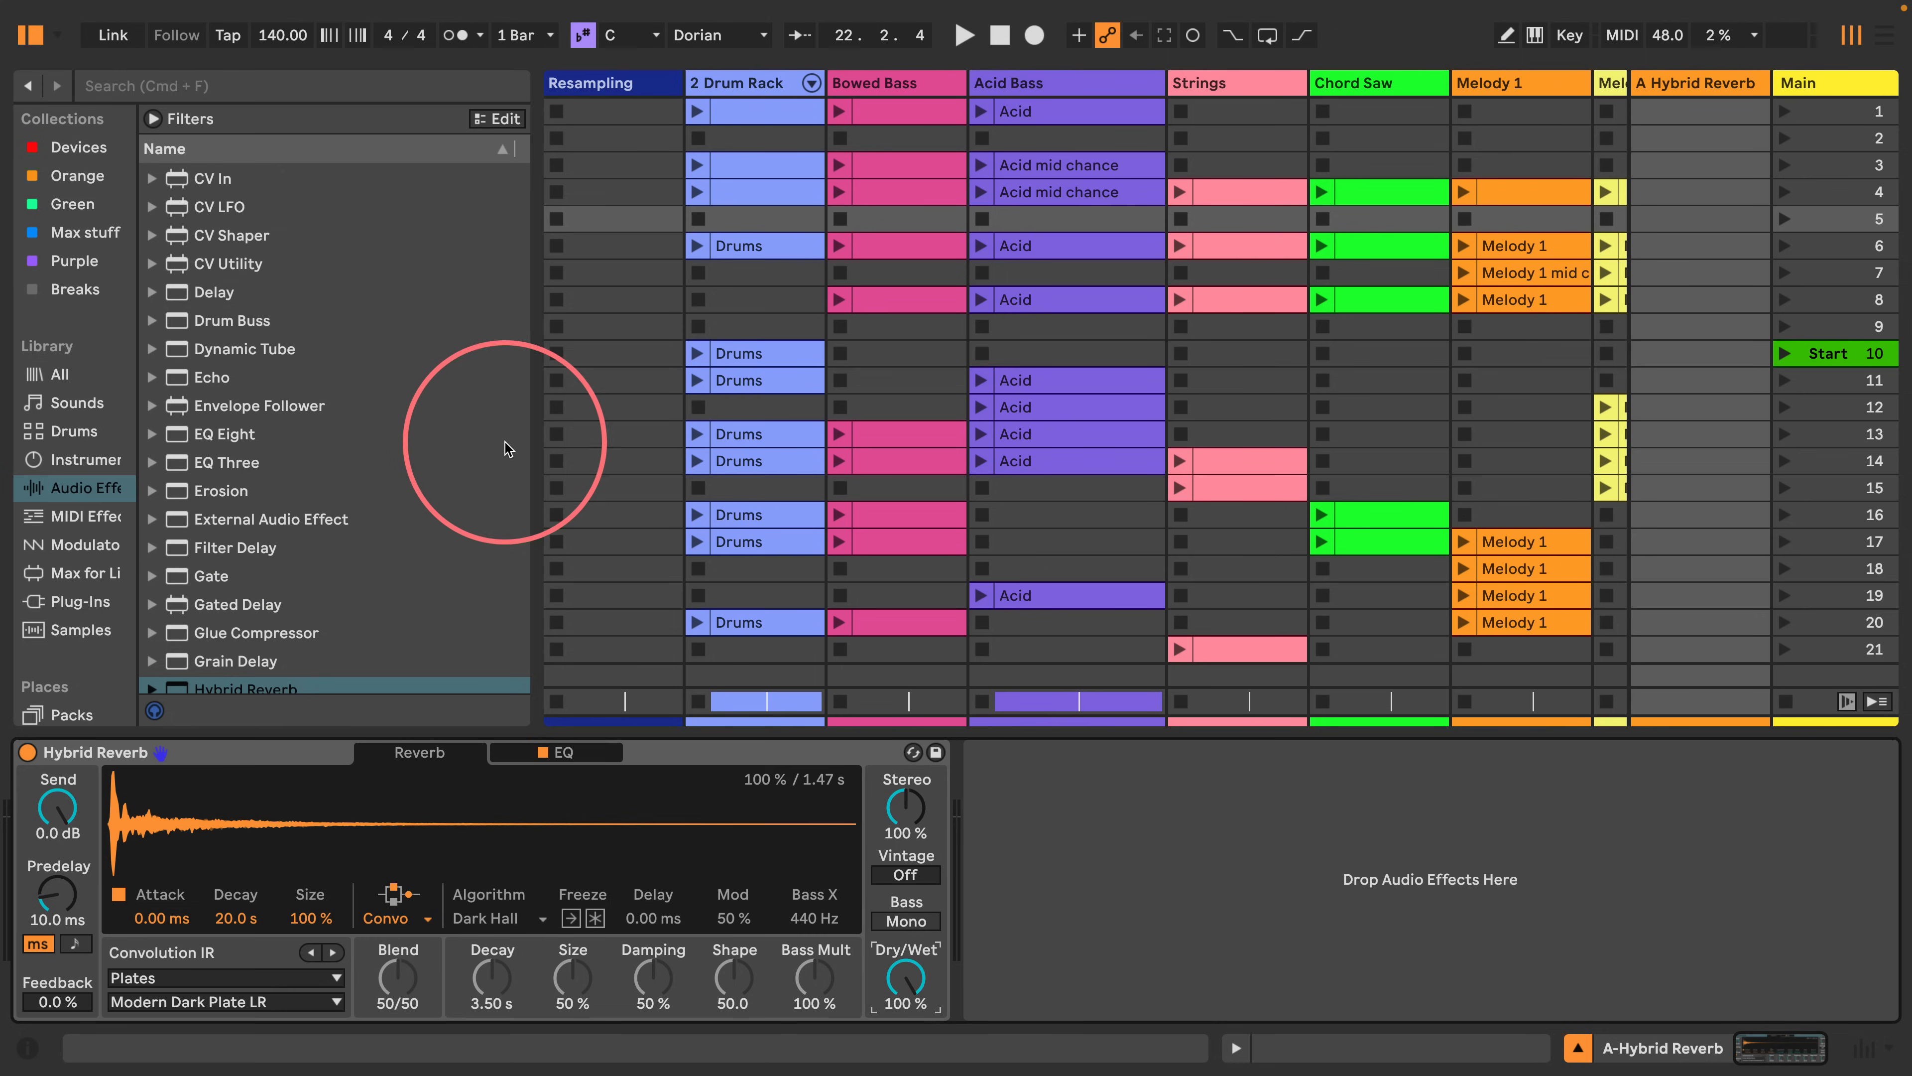
Return to Arrangement View, start playback and raise the Acid Bass track's send A to the reverb.
left_click_drag(528, 427, 324, 427)
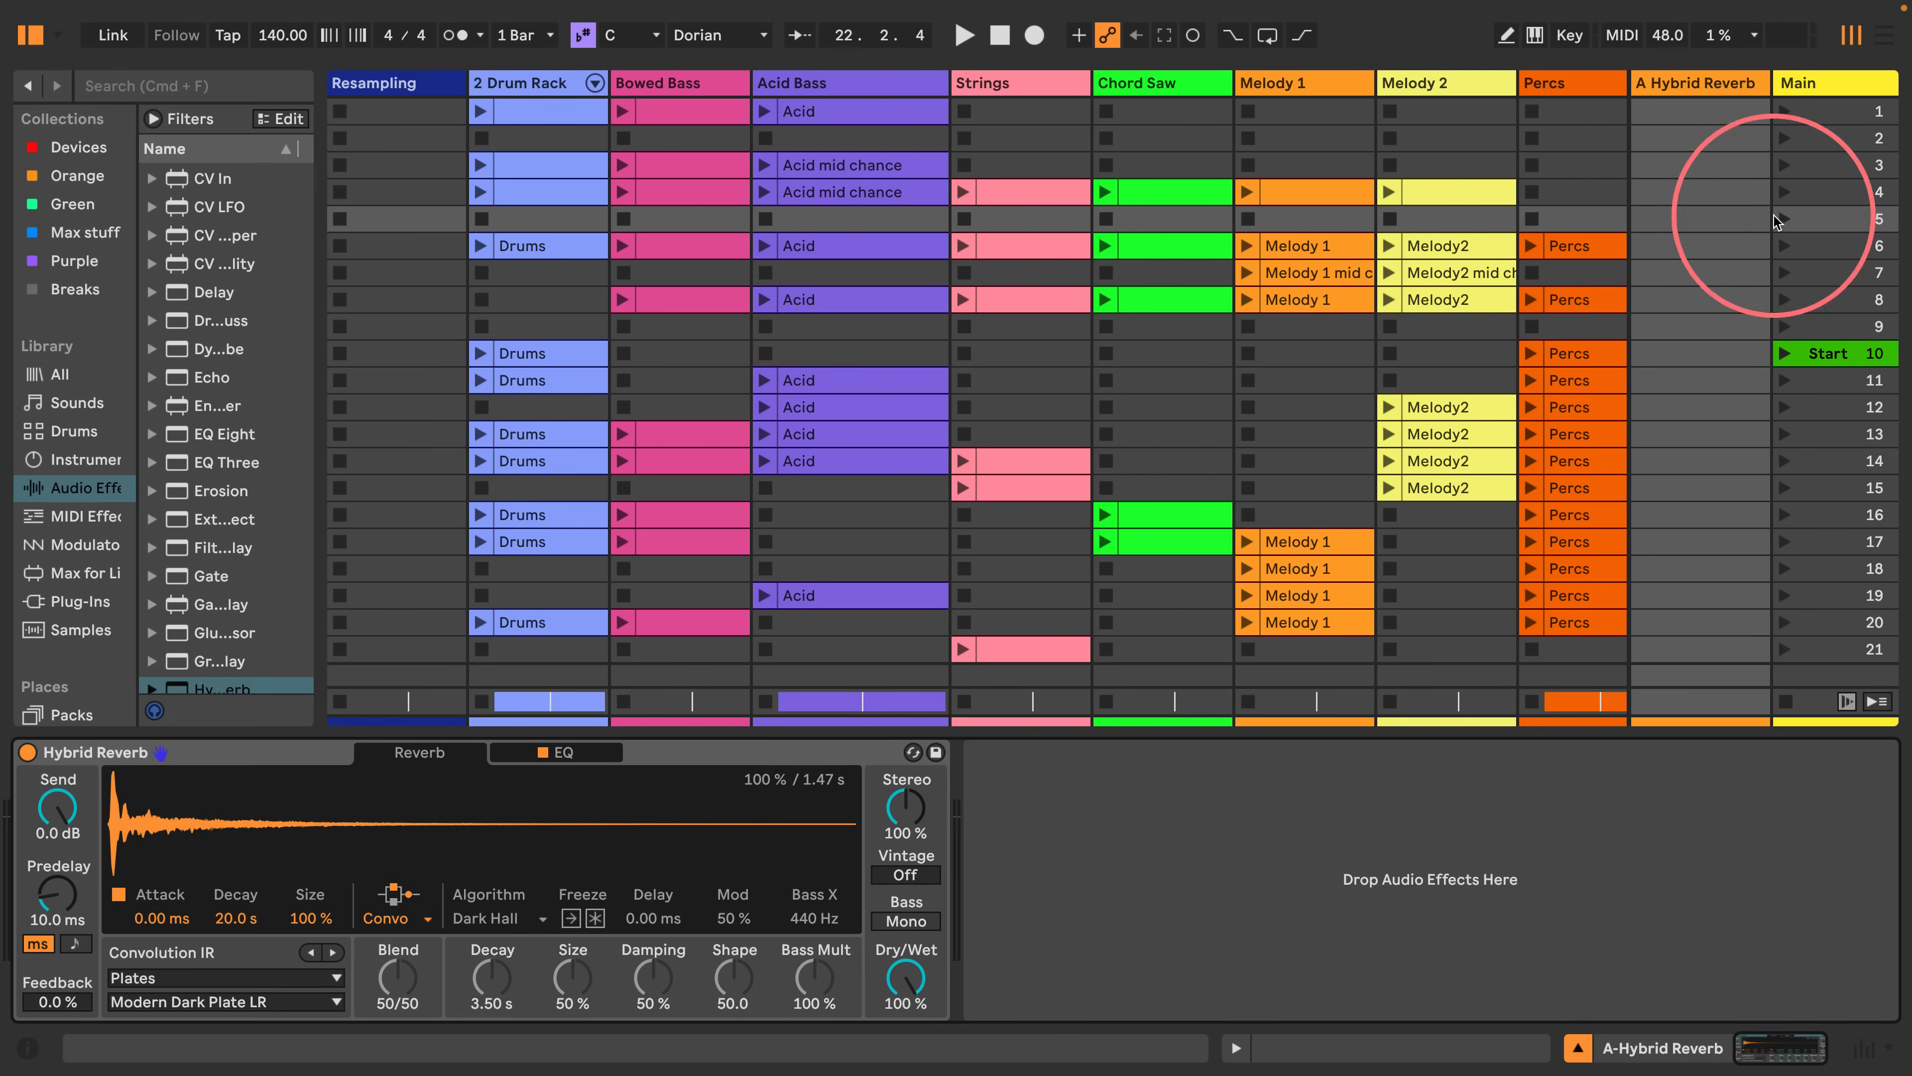
left_click(1885, 36)
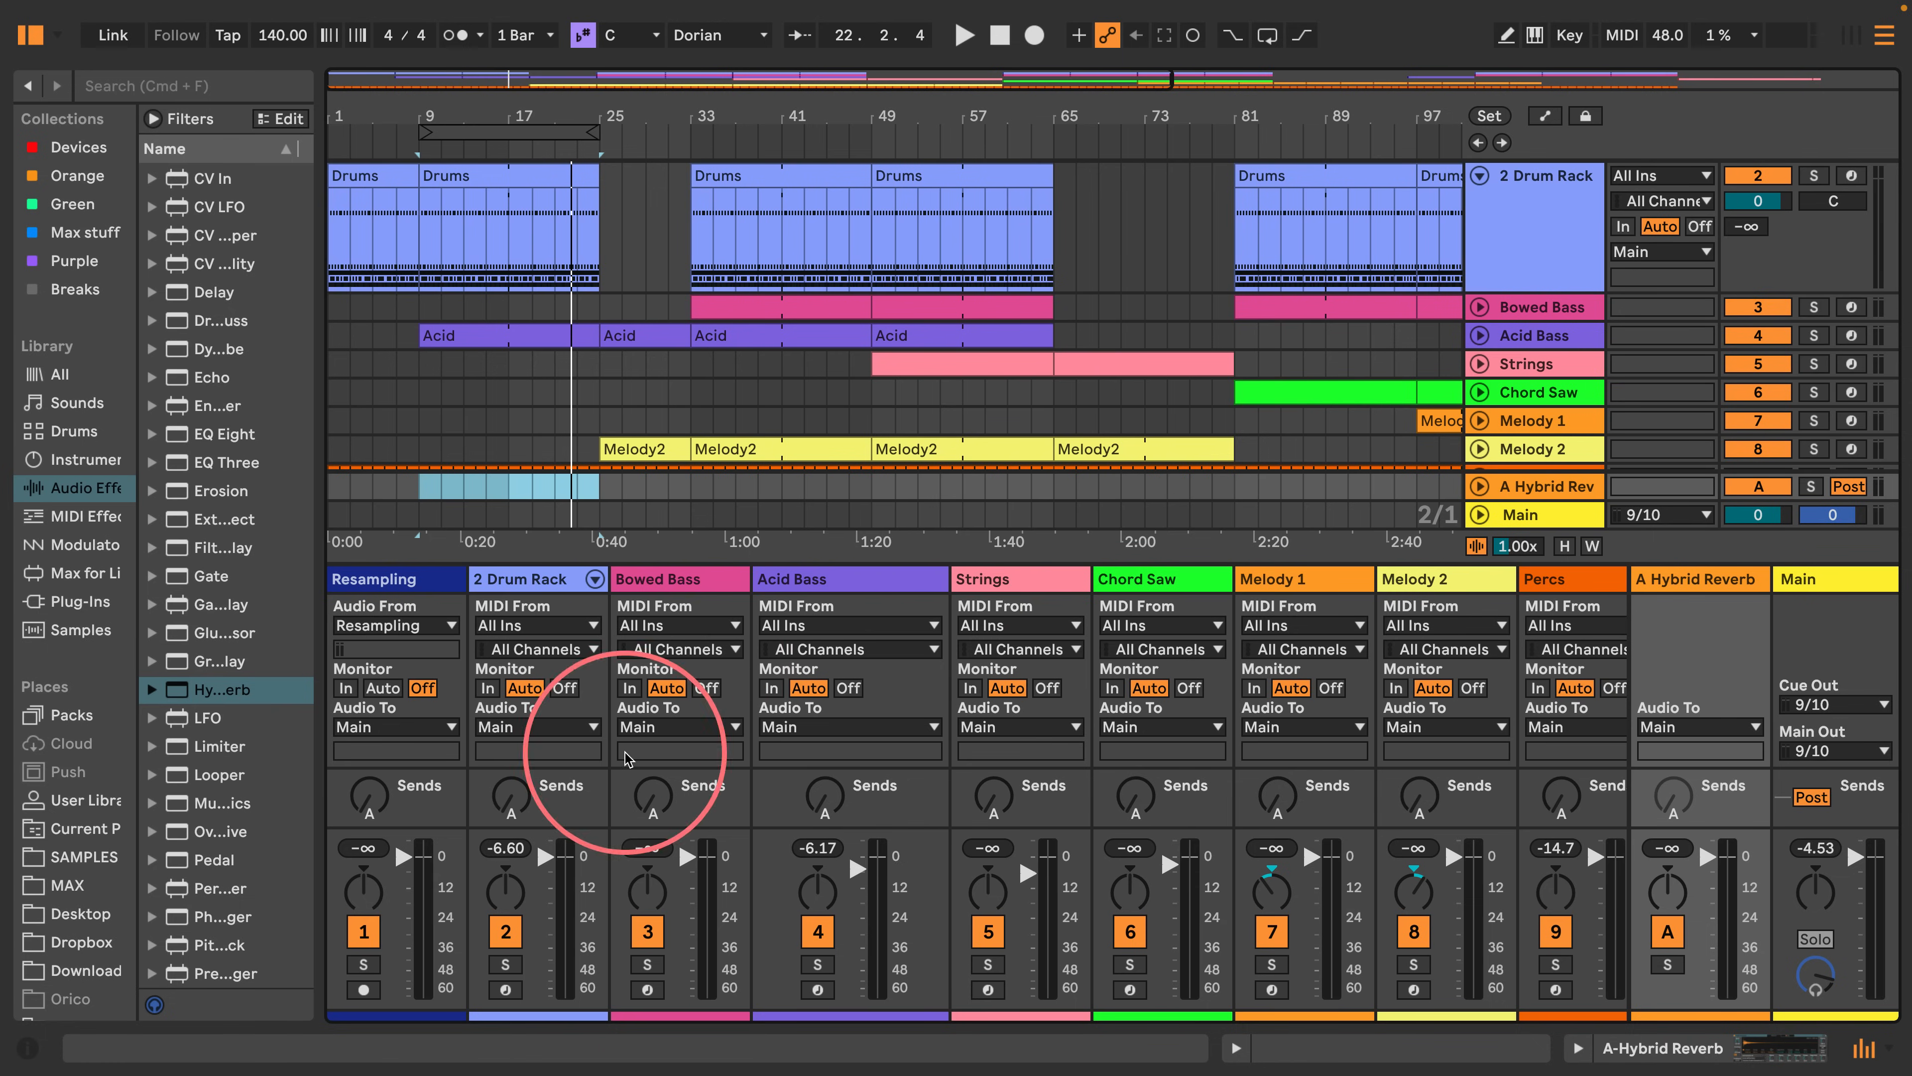
key("space")
left_click_drag(823, 807, 820, 851)
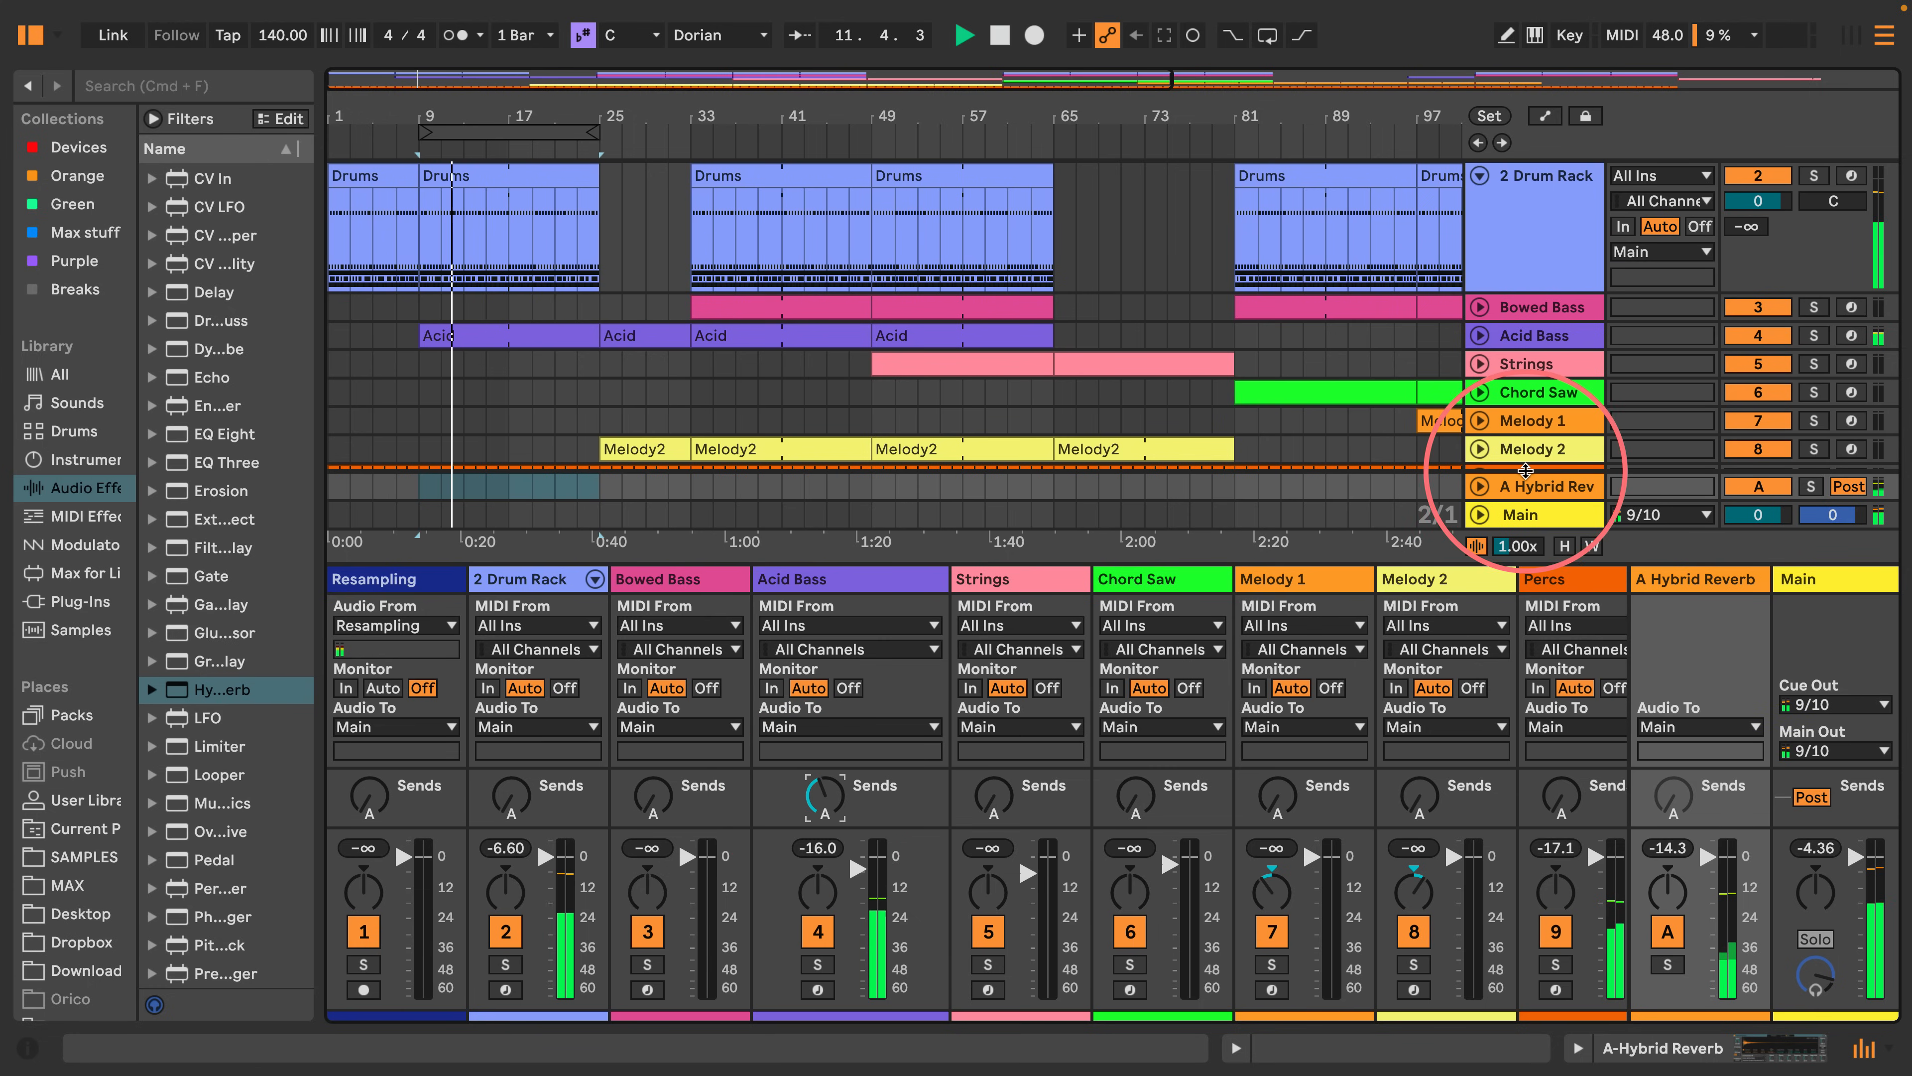
Cut the lows in the return's Hybrid Reverb EQ by moving filter 1 to 208 Hz.
double_click(1532, 488)
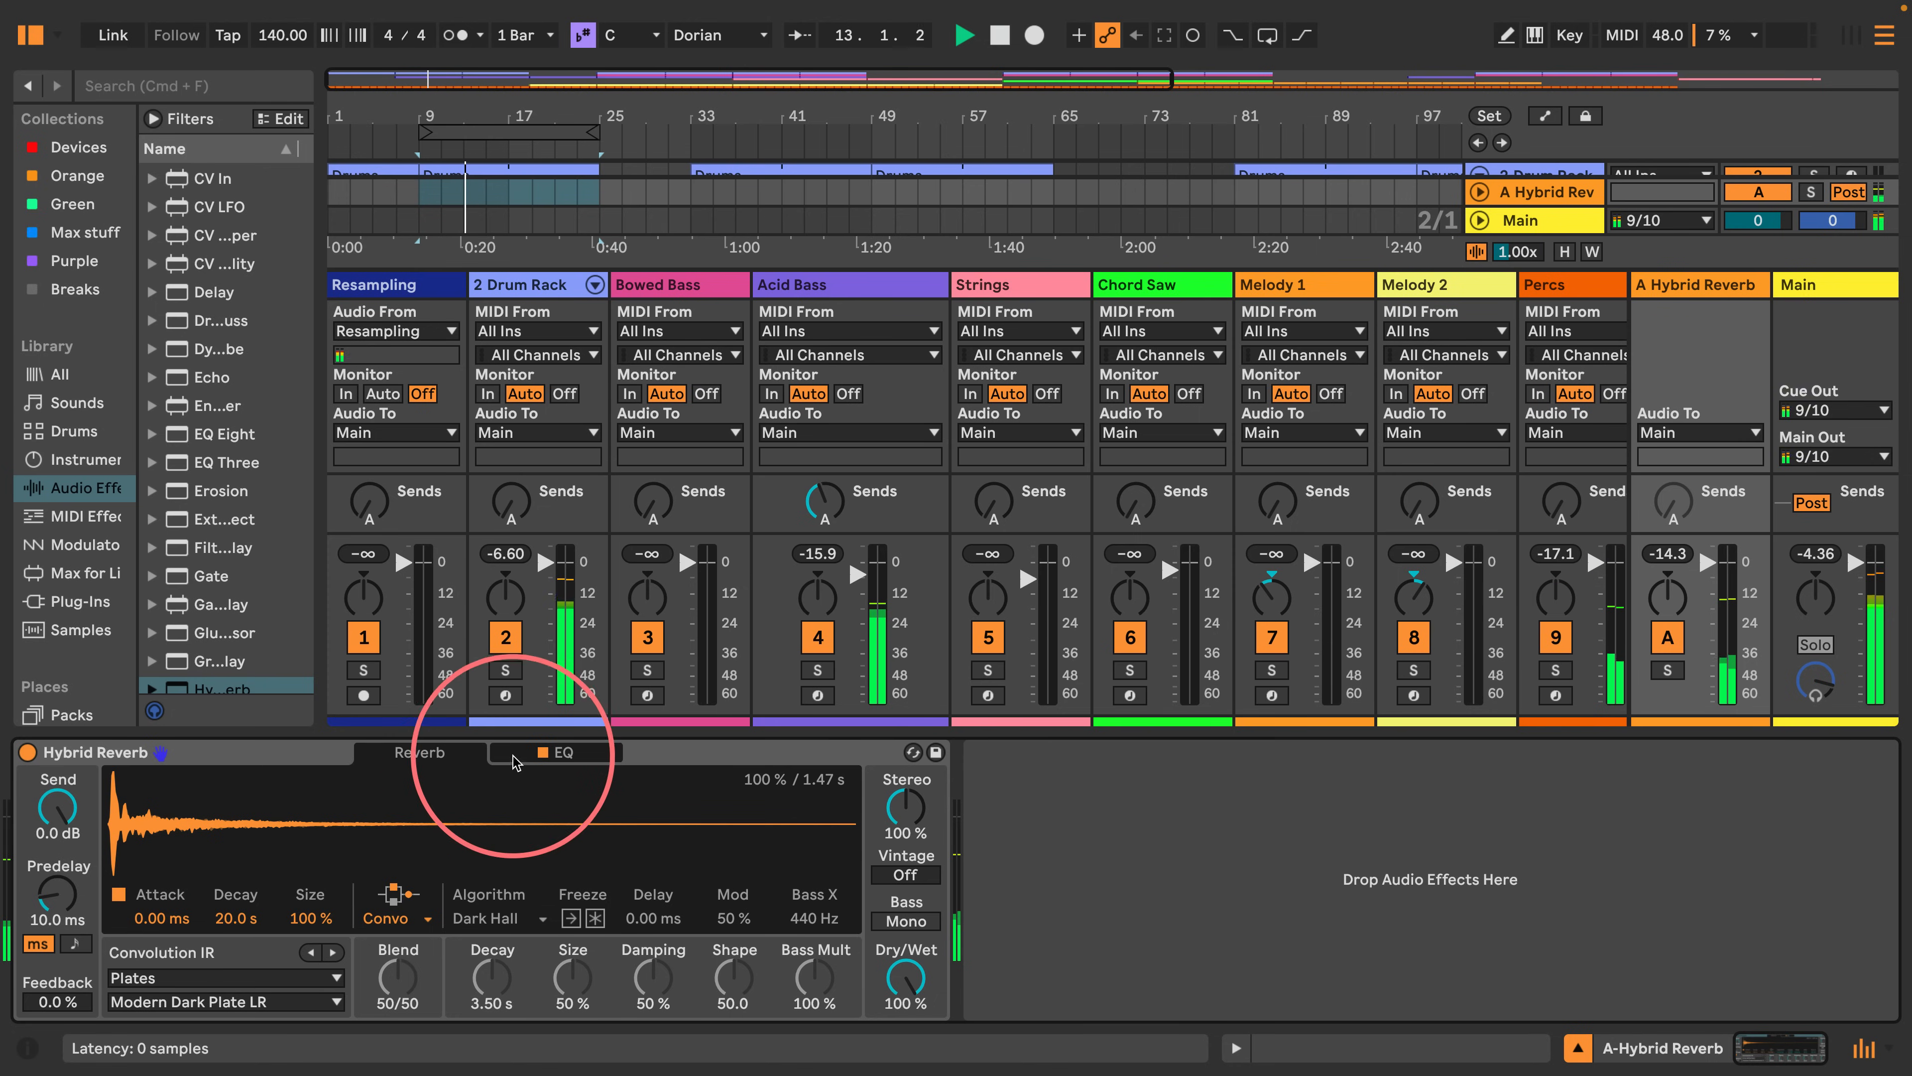
left_click(527, 752)
left_click_drag(260, 955, 356, 955)
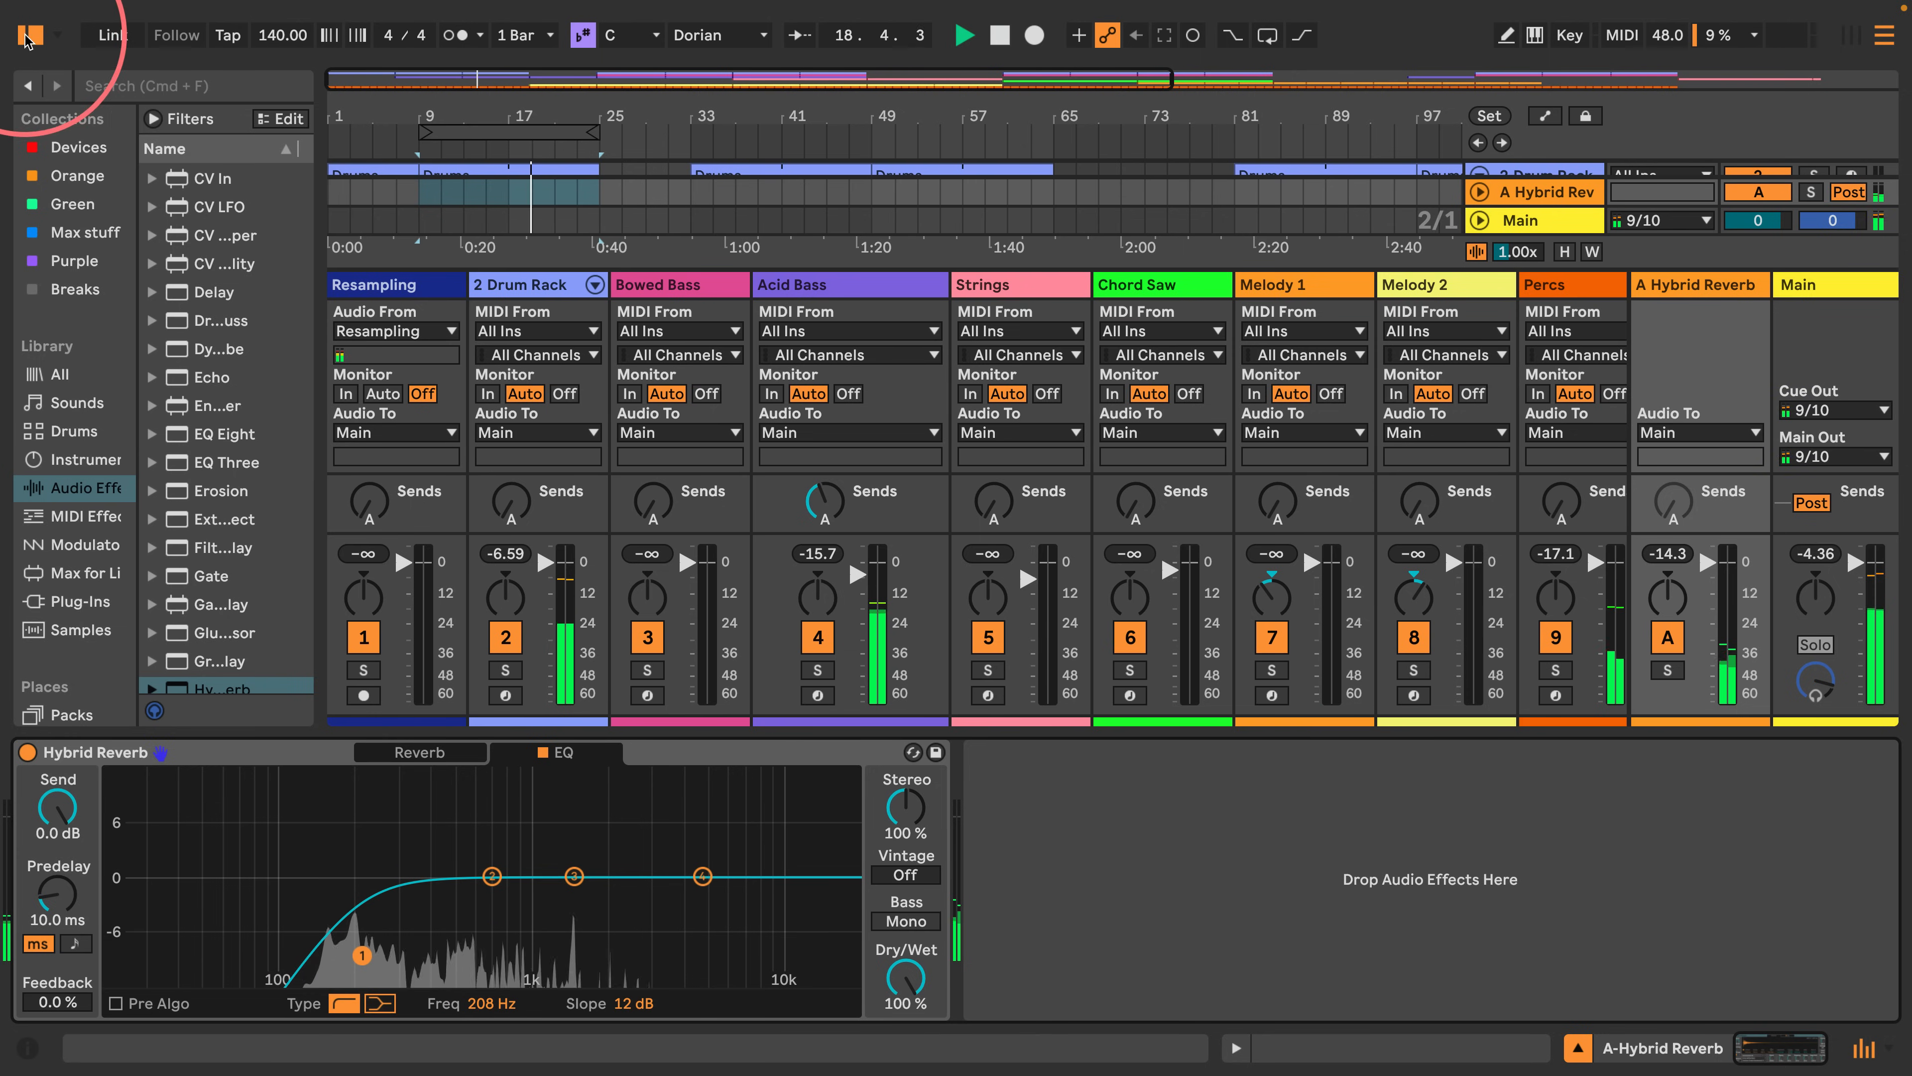
Hide the browser and the mixer's In/Out section to give the arrangement more room.
left_click(28, 35)
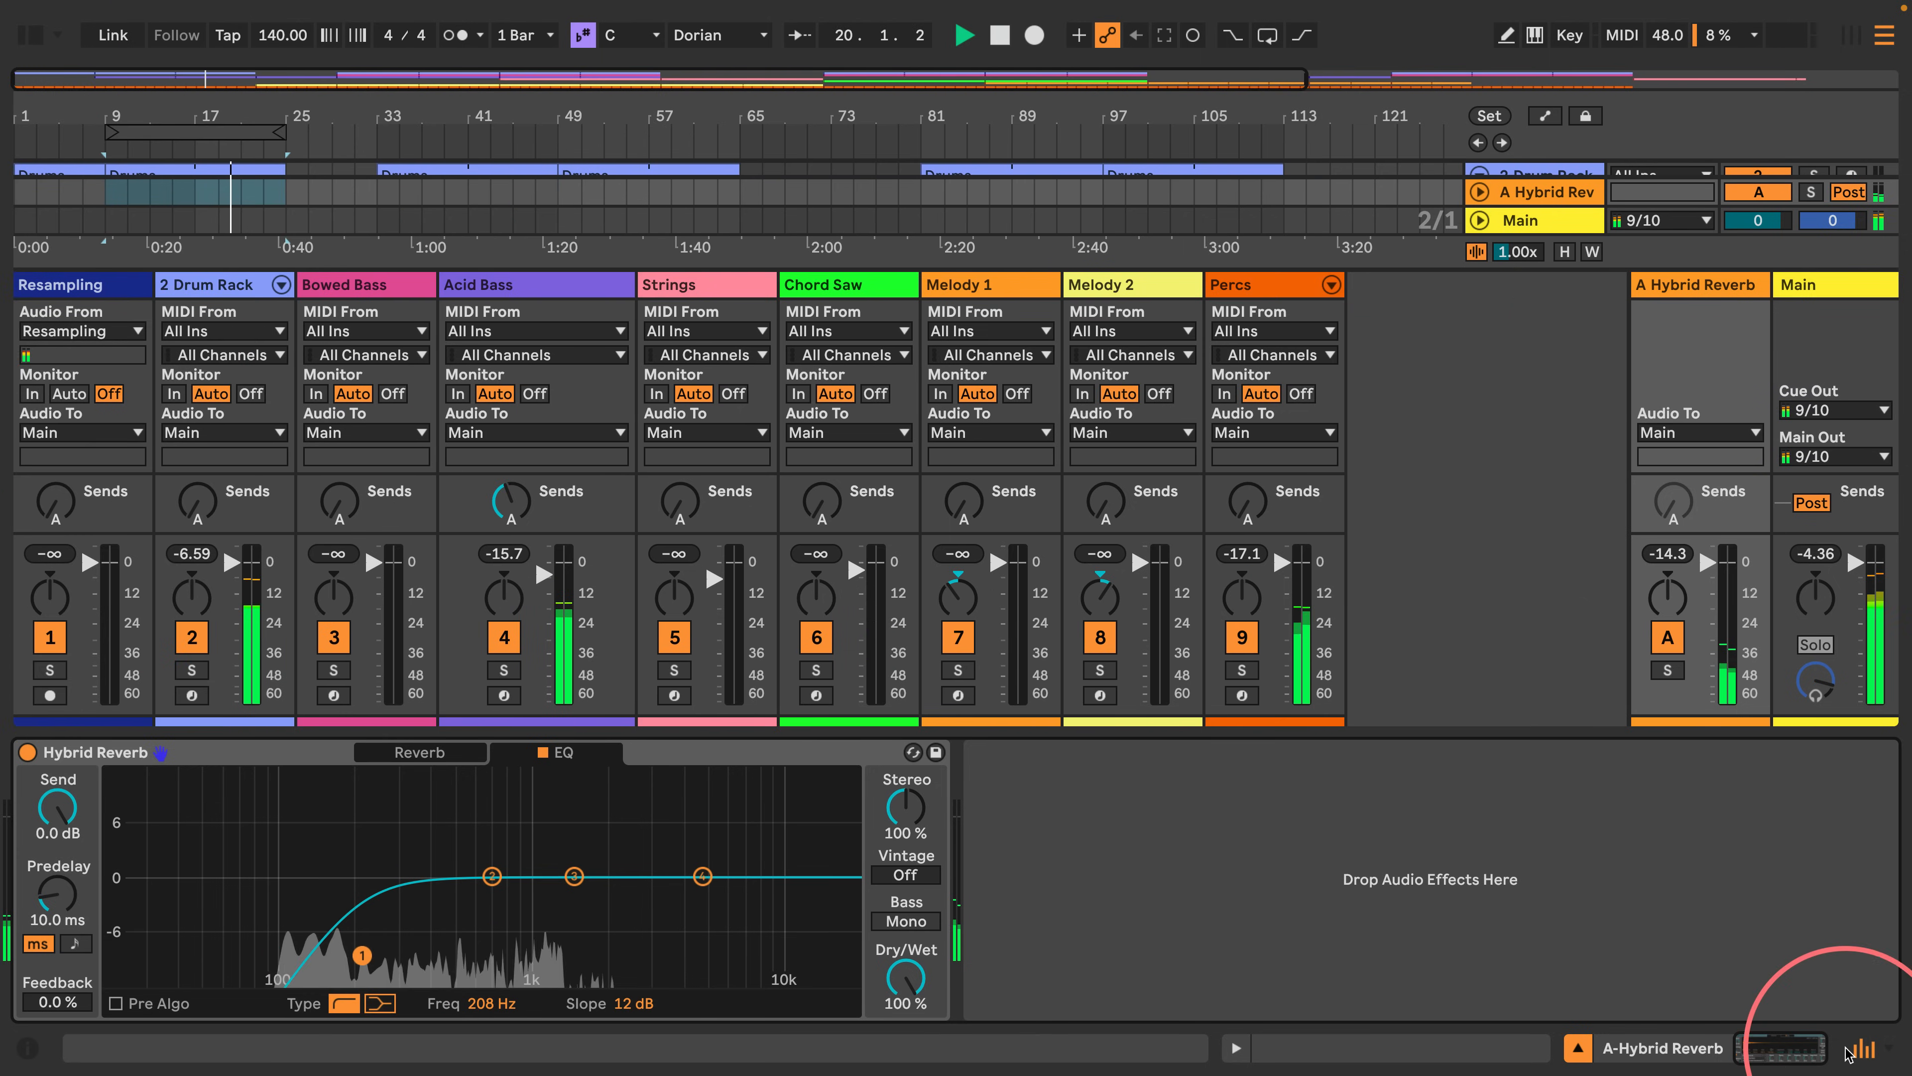
left_click(1867, 1052)
left_click(1865, 1052)
right_click(1865, 1051)
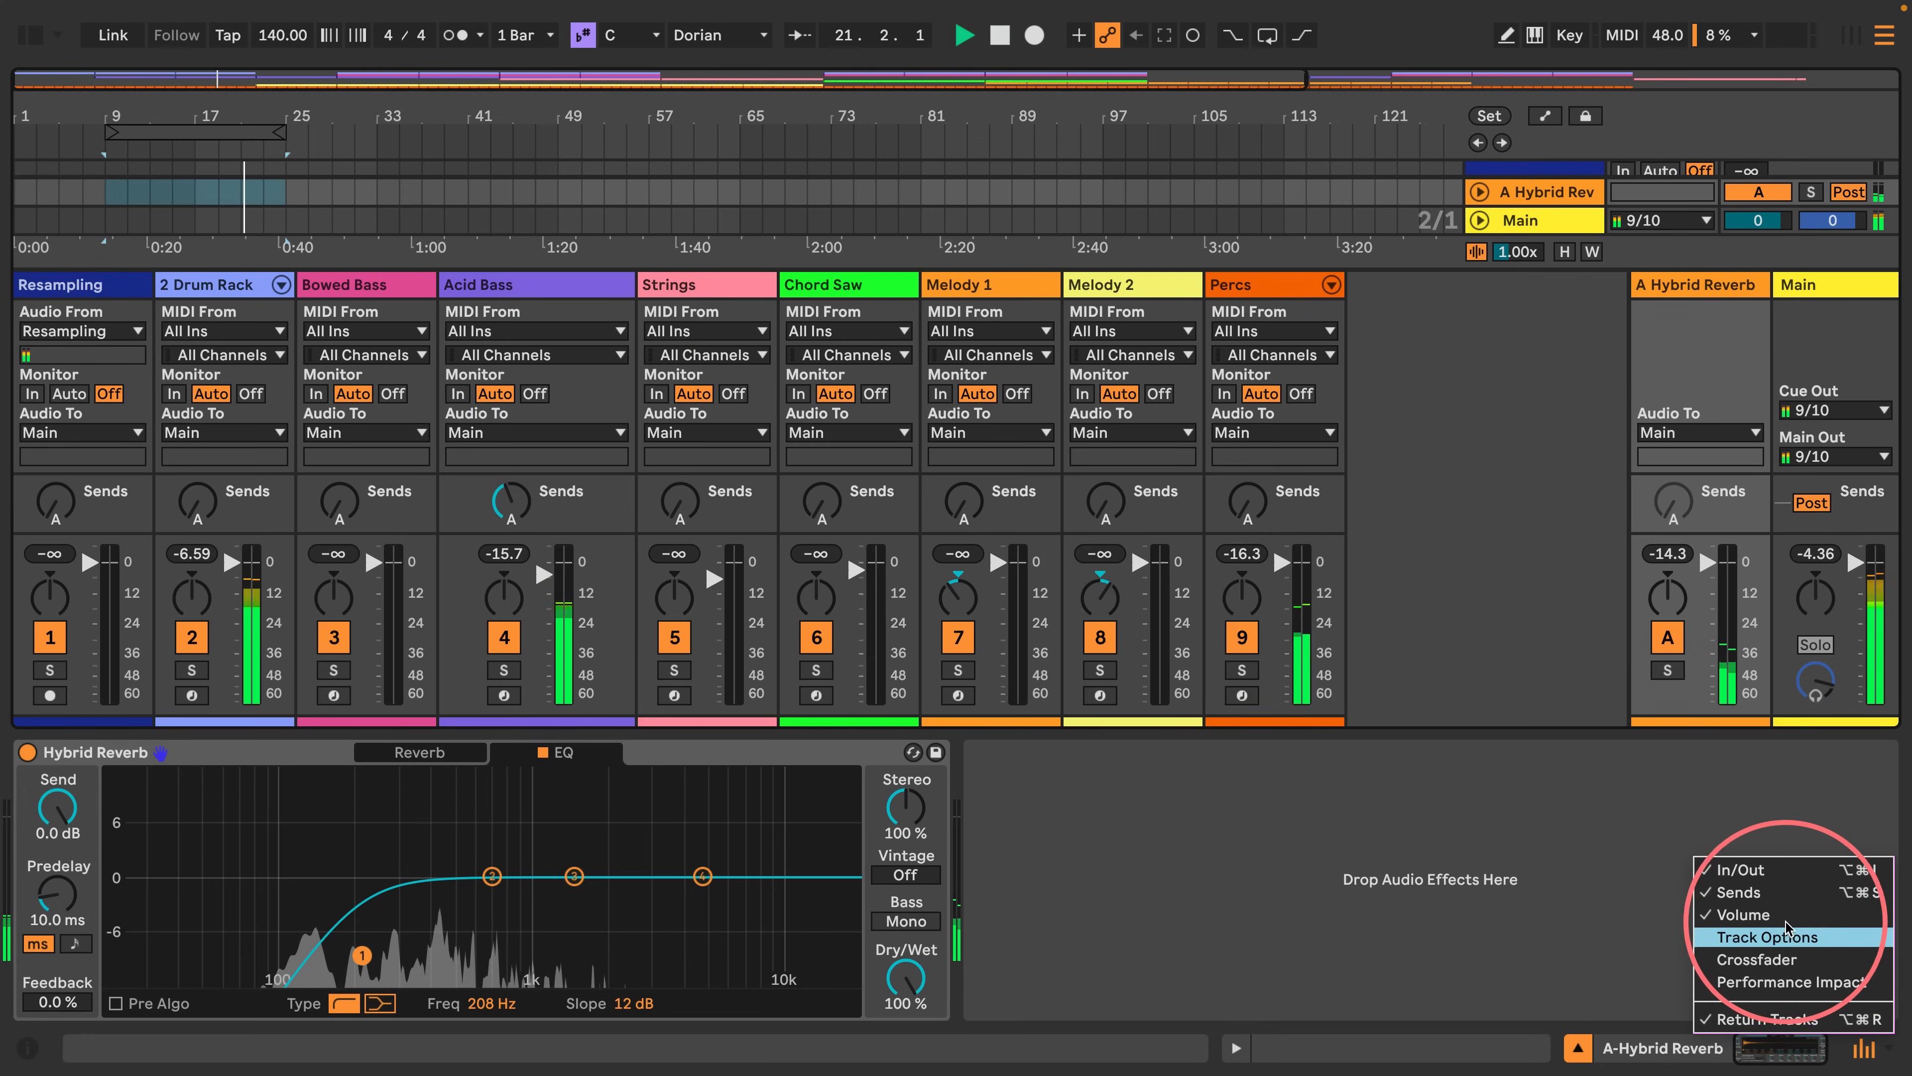
left_click(1731, 857)
left_click(1455, 881)
Extend the end of the Drums clip about an eighth note past bar 25 and play the transition from 24.4.1.
scroll(792, 199, "down", 4)
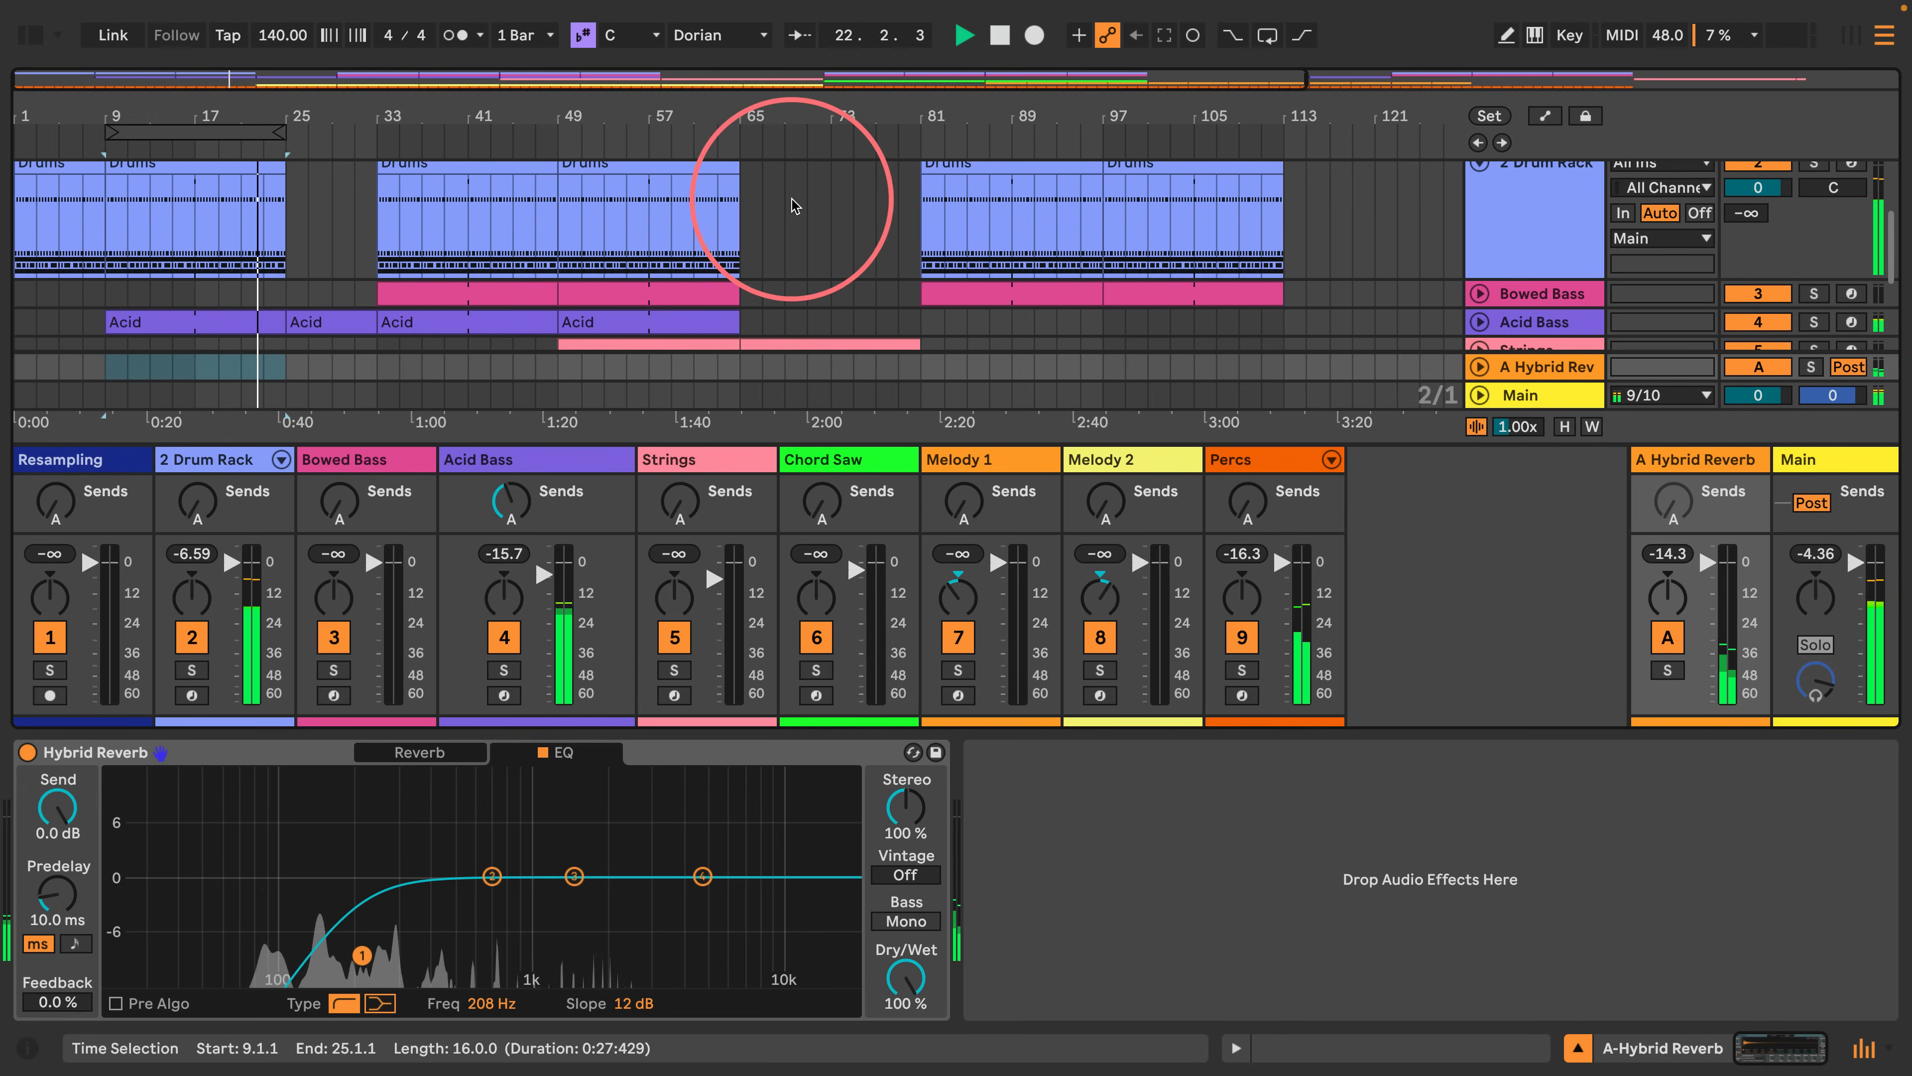
scroll(791, 199, "down", 3)
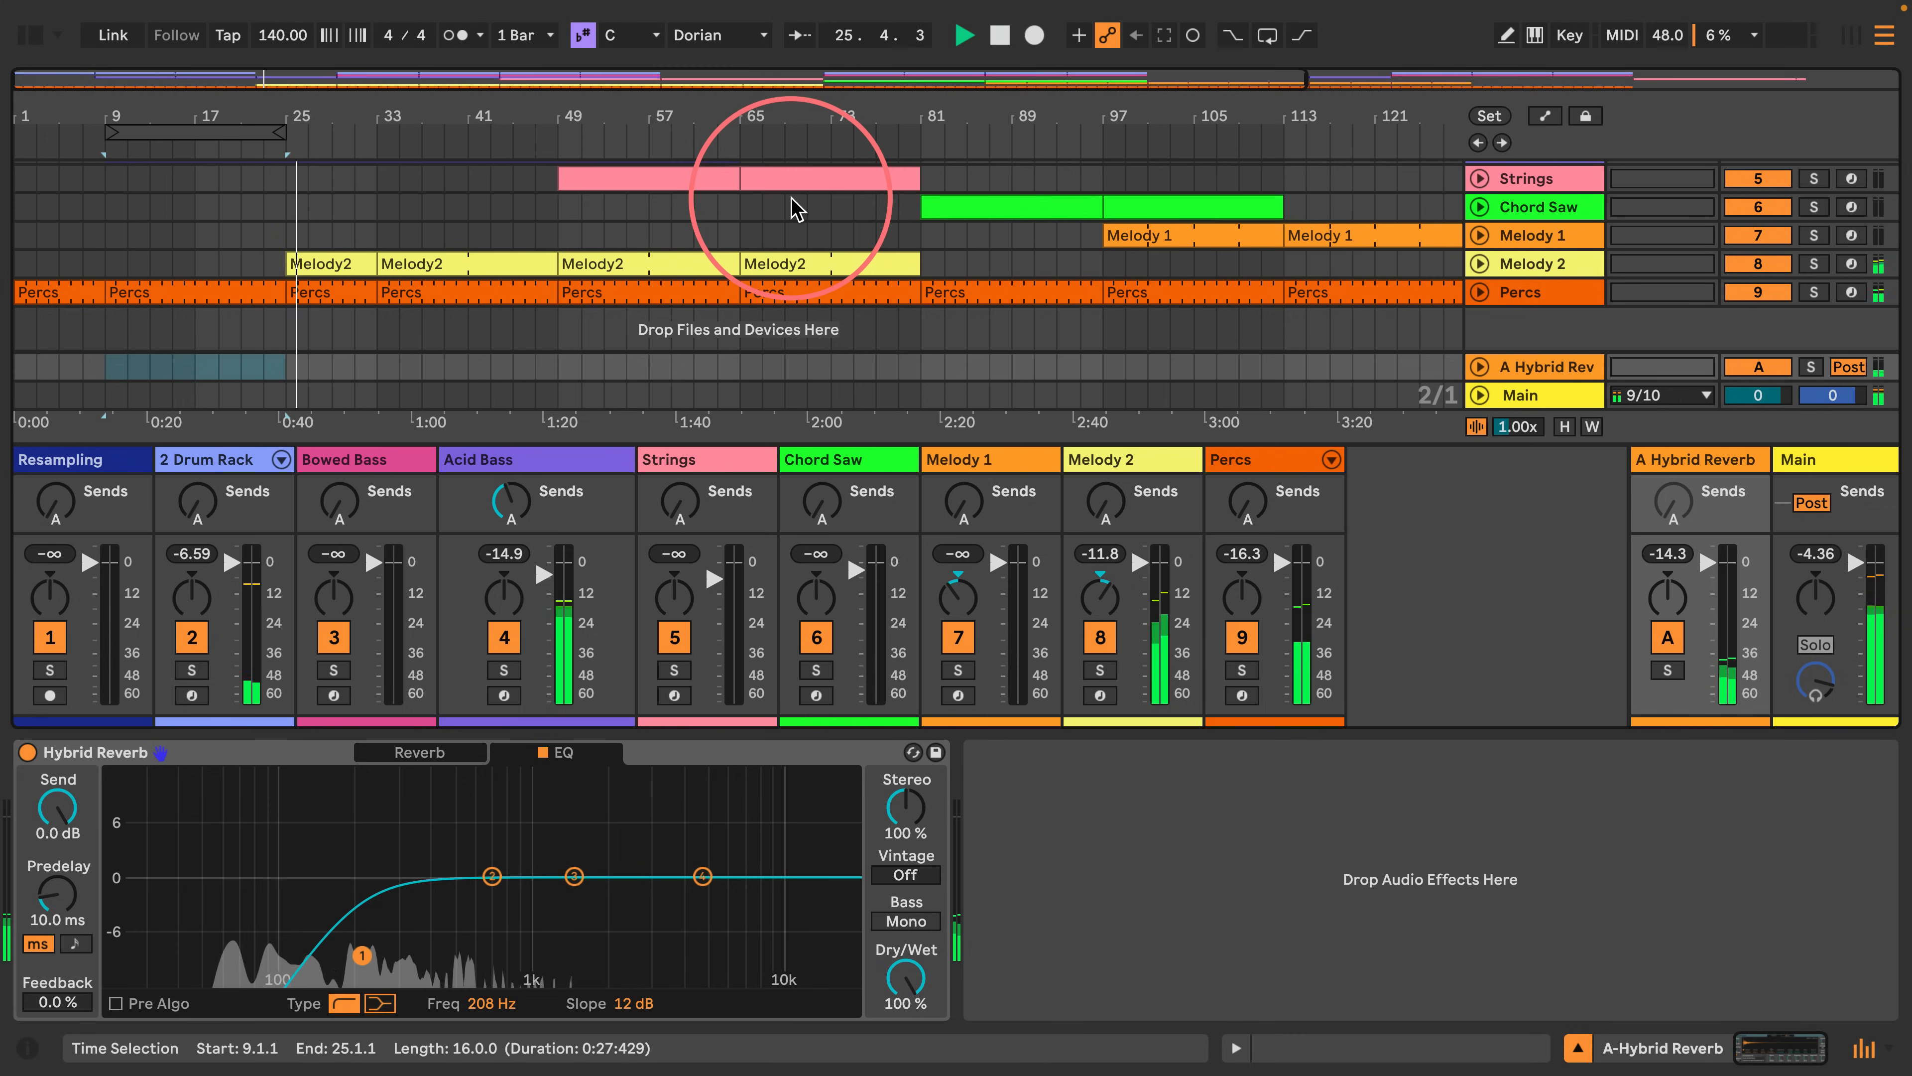
scroll(299, 213, "up", 5)
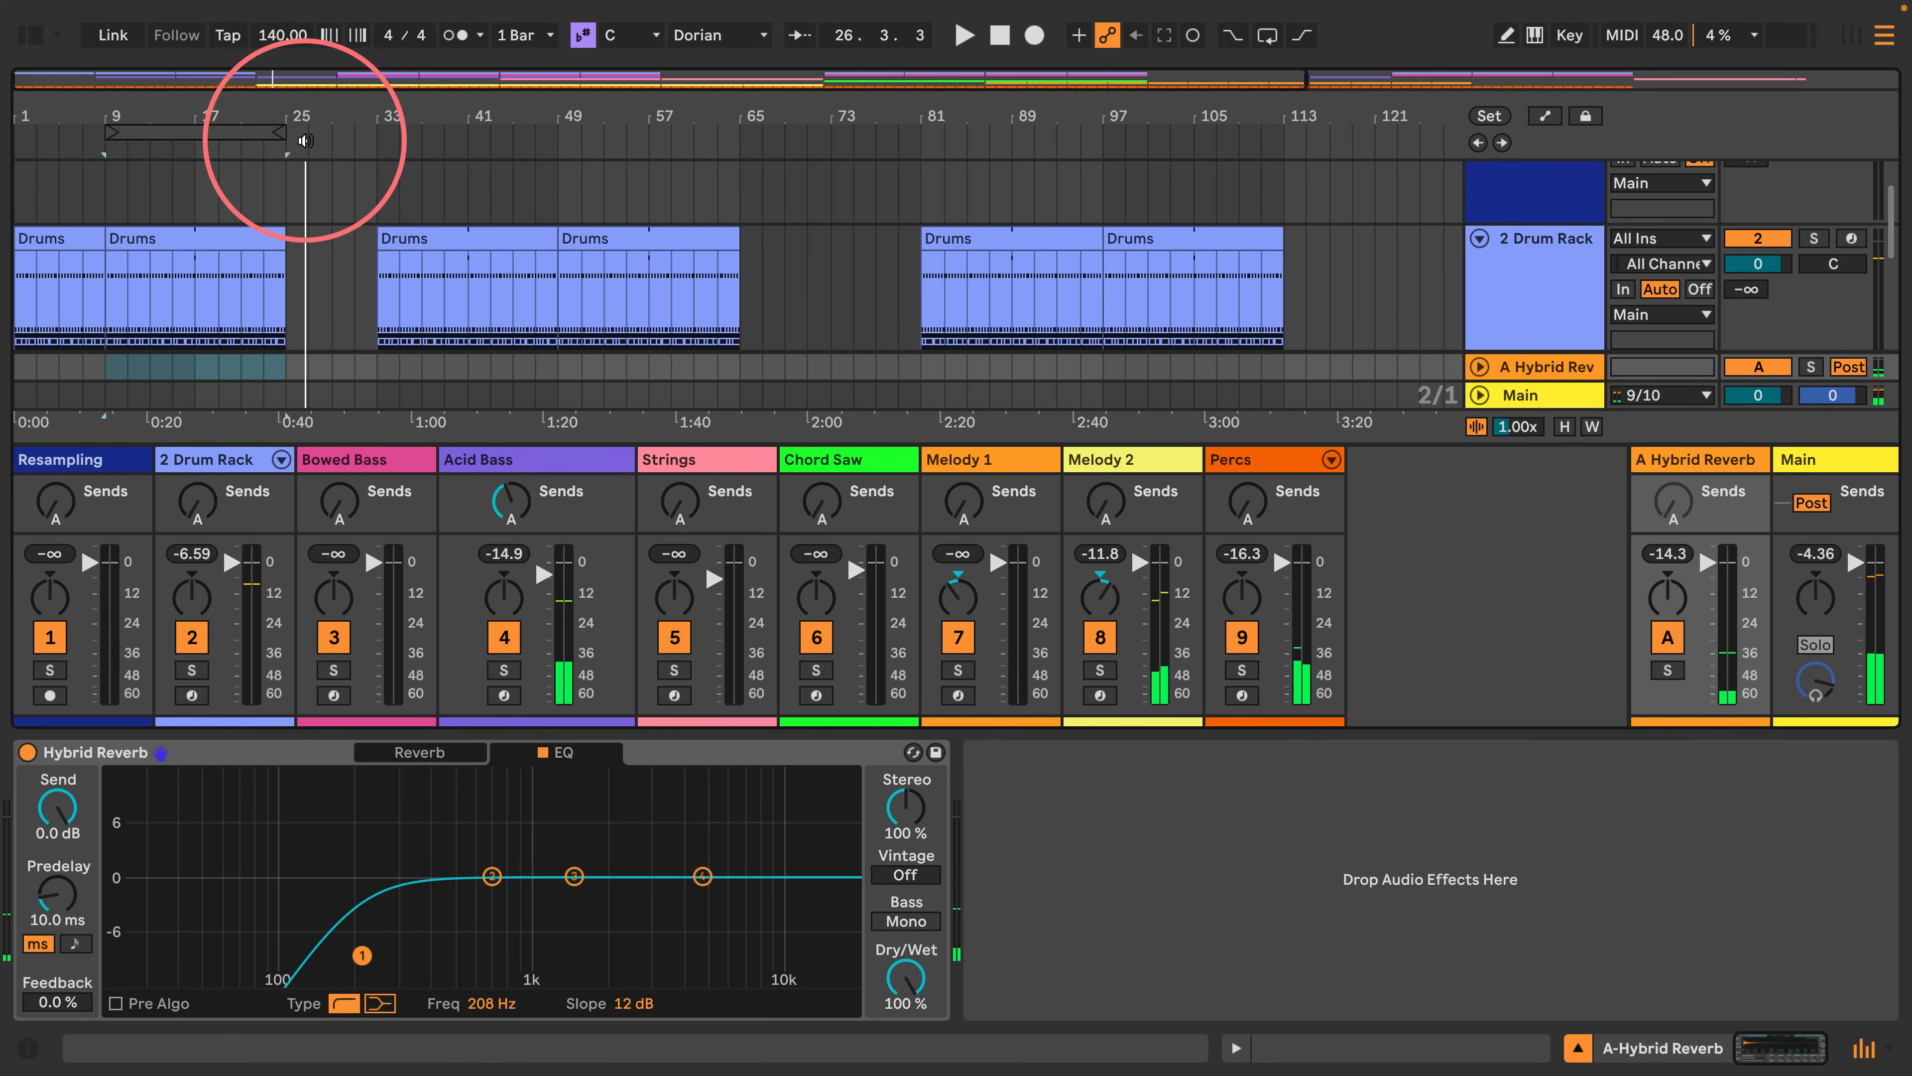
left_click_drag(286, 112, 307, 85)
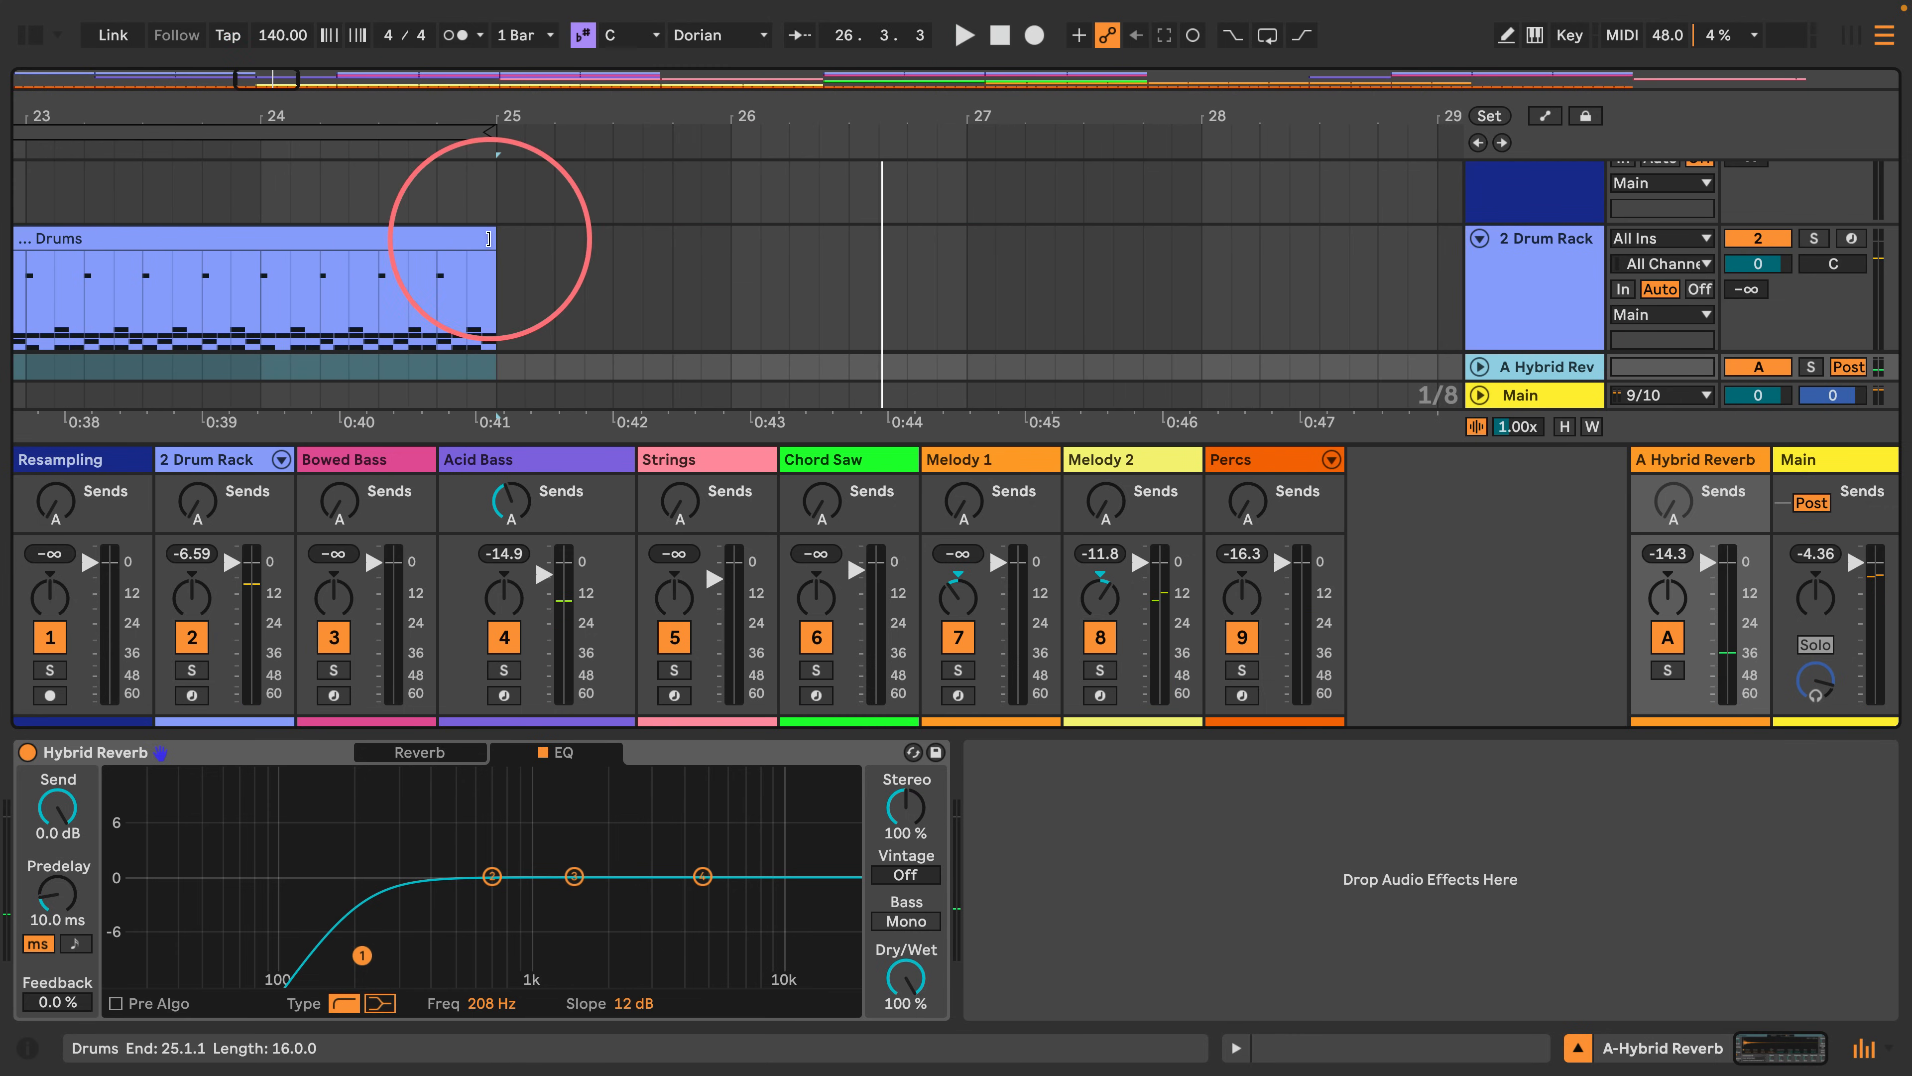
left_click(515, 237)
left_click(437, 276)
key("space")
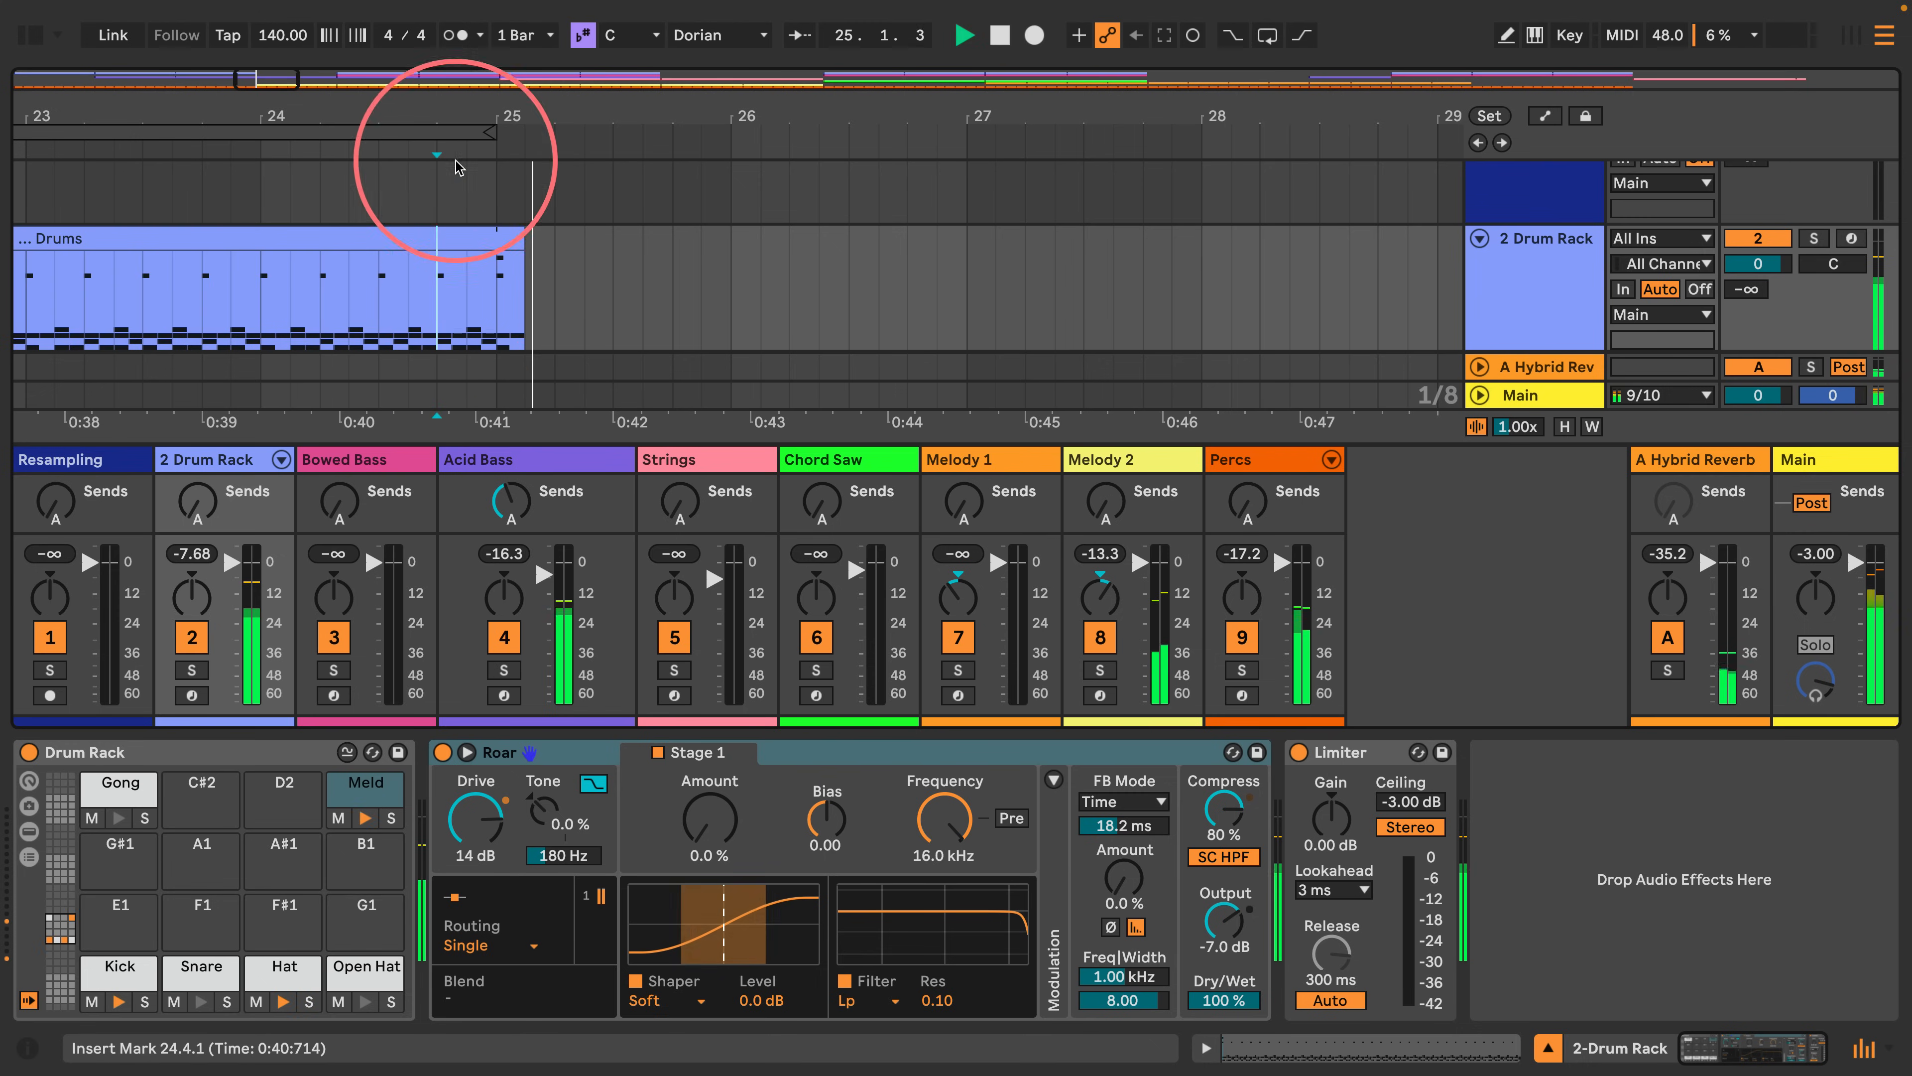
Shorten the Drums clip's end to 25.1.2 and play the transition from 24.2.1.
left_click_drag(494, 106, 499, 94)
key("space")
mouse_move(606, 237)
left_mouse_down()
mouse_move(674, 223)
mouse_move(675, 205)
mouse_move(594, 237)
left_mouse_up()
left_click_drag(555, 106, 555, 88)
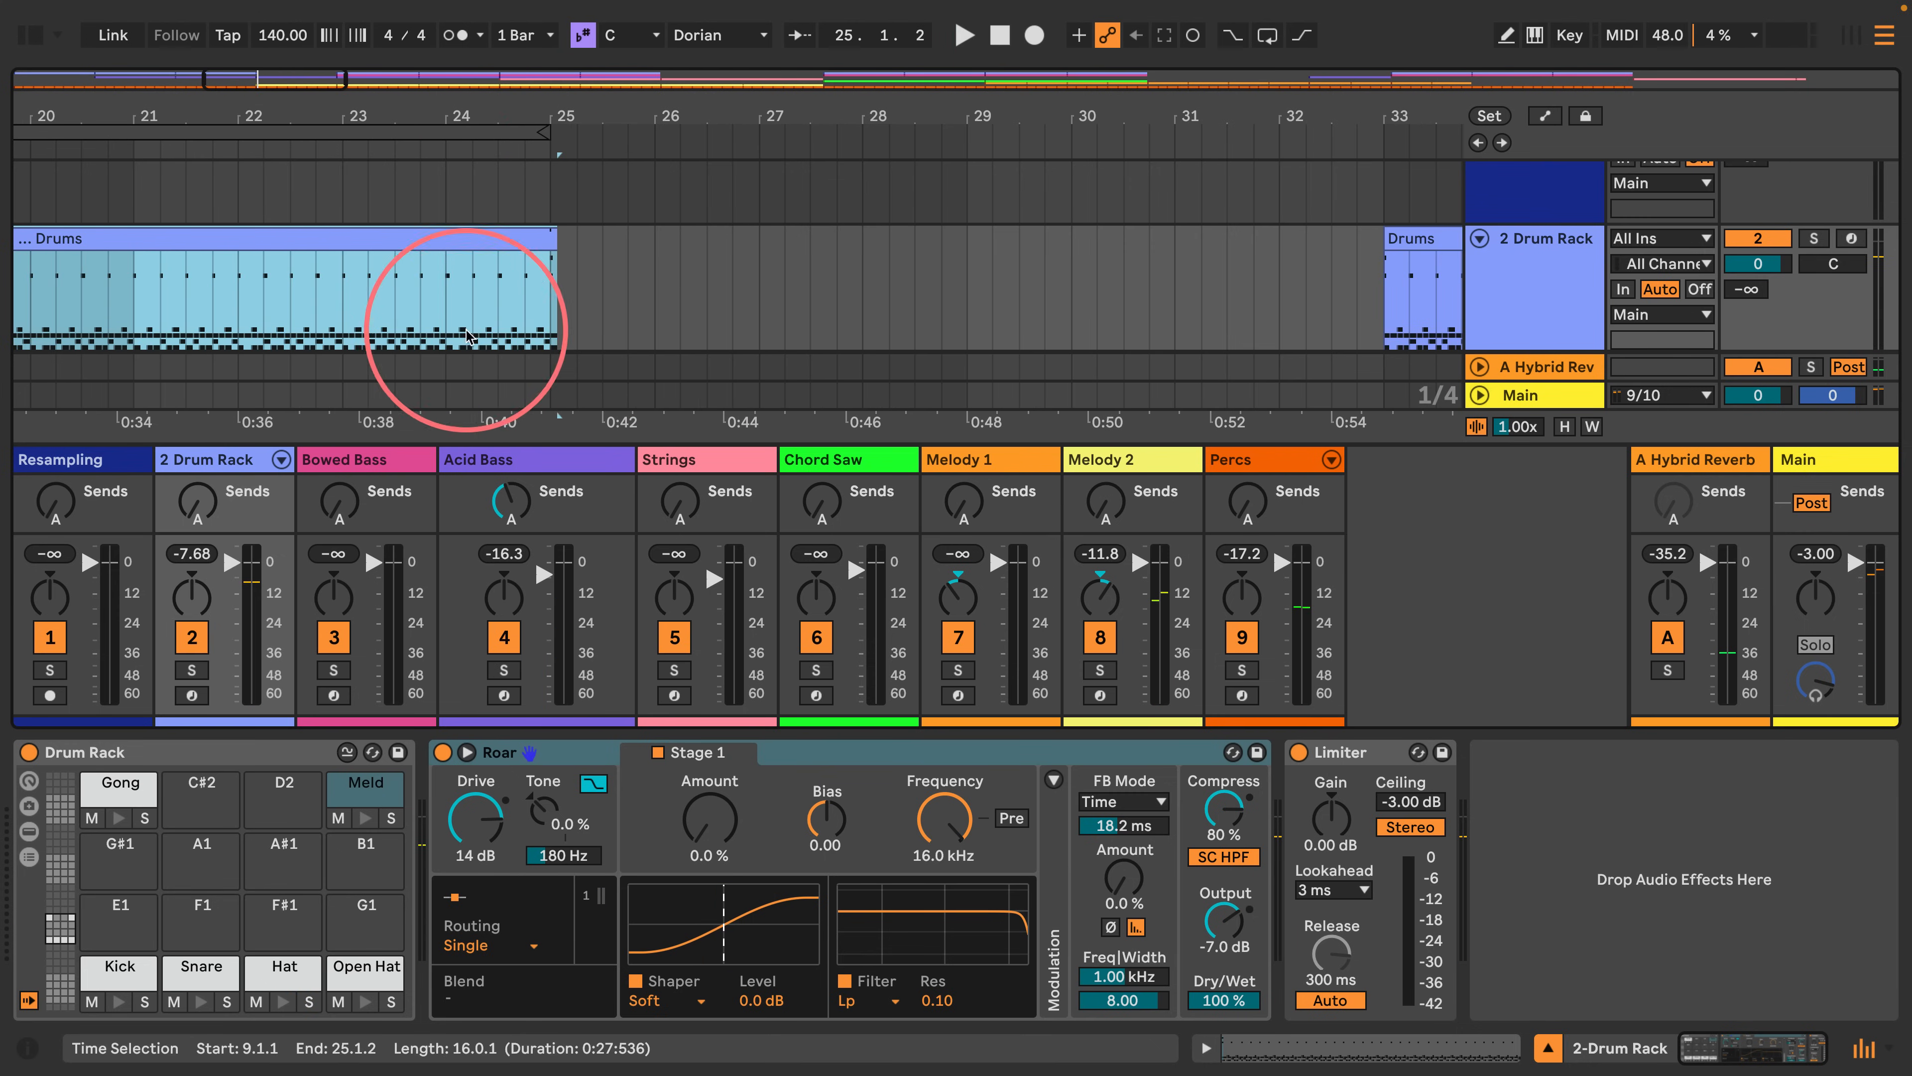
left_click(465, 292)
key("space")
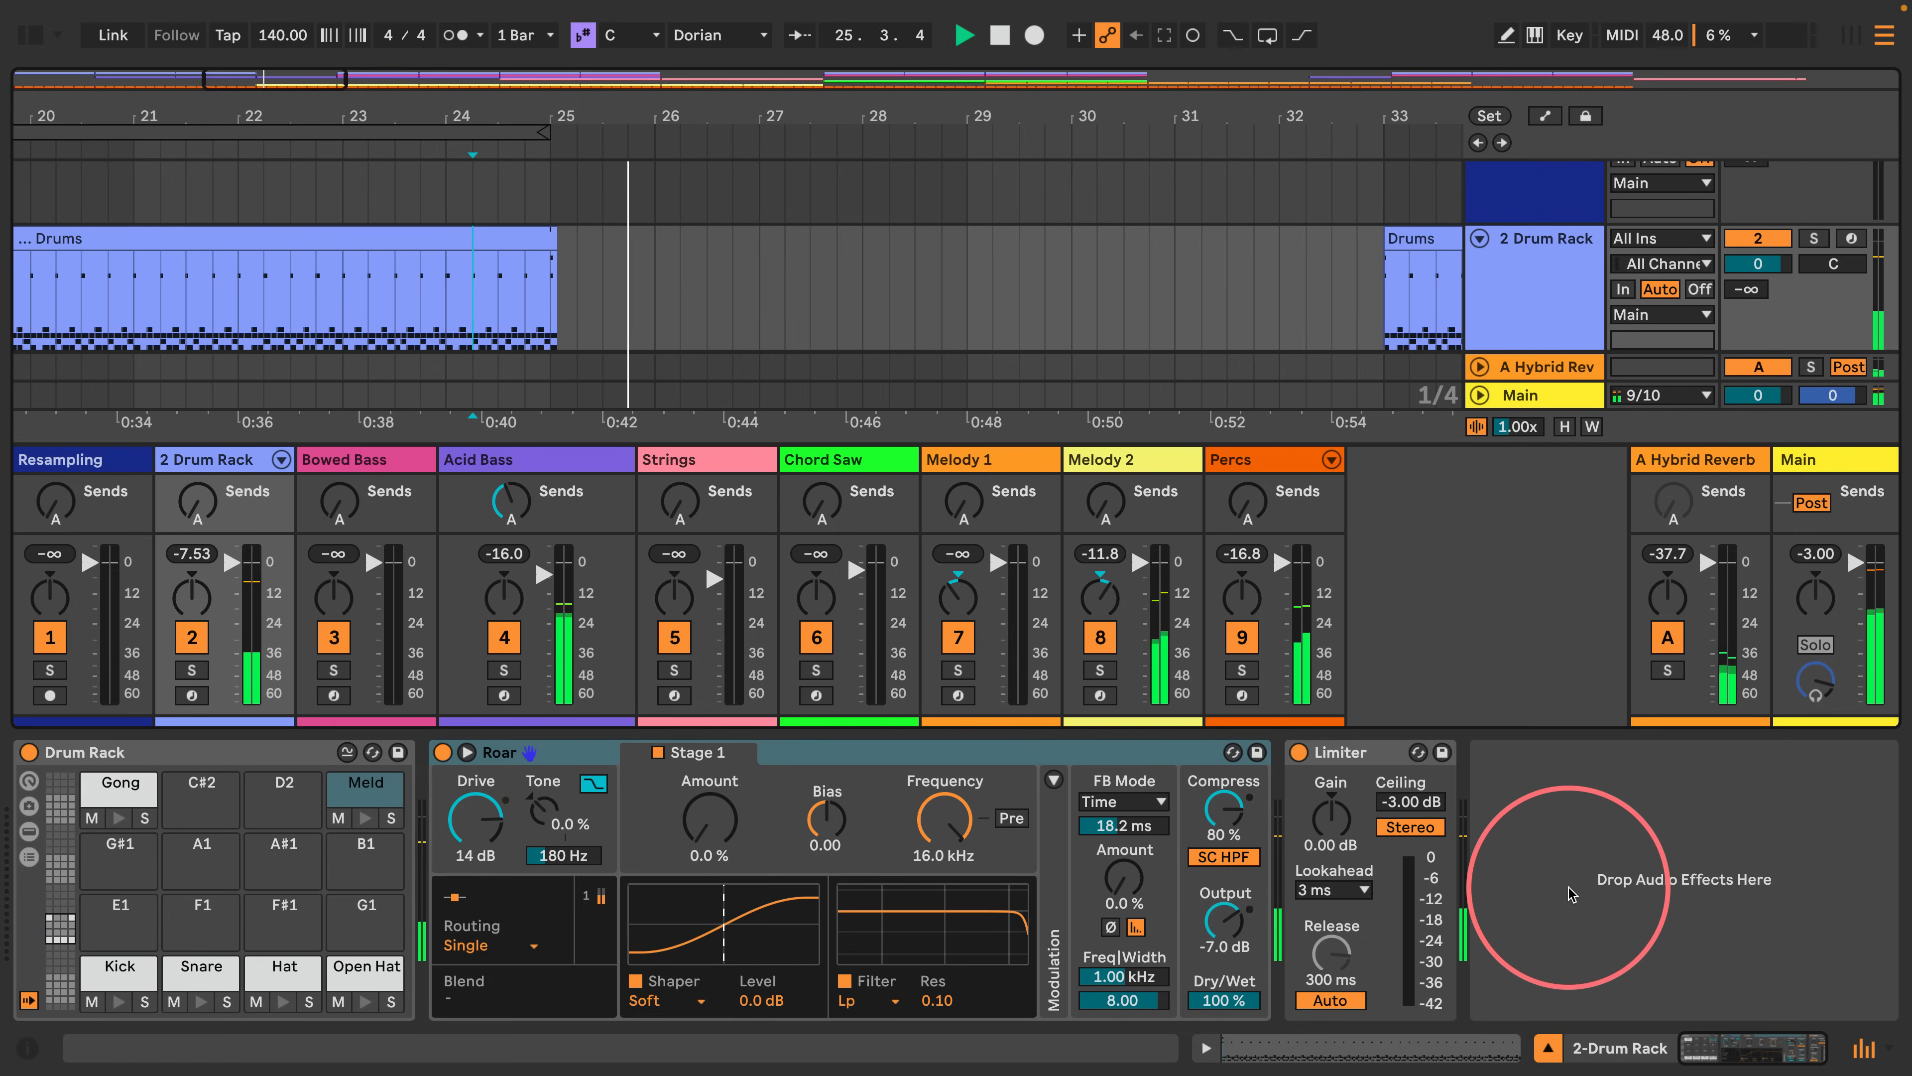
Hide the mixer, unfold the Acid Bass track and open its bar 25 to 33 clip in an enlarged note editor.
left_click(1846, 1054)
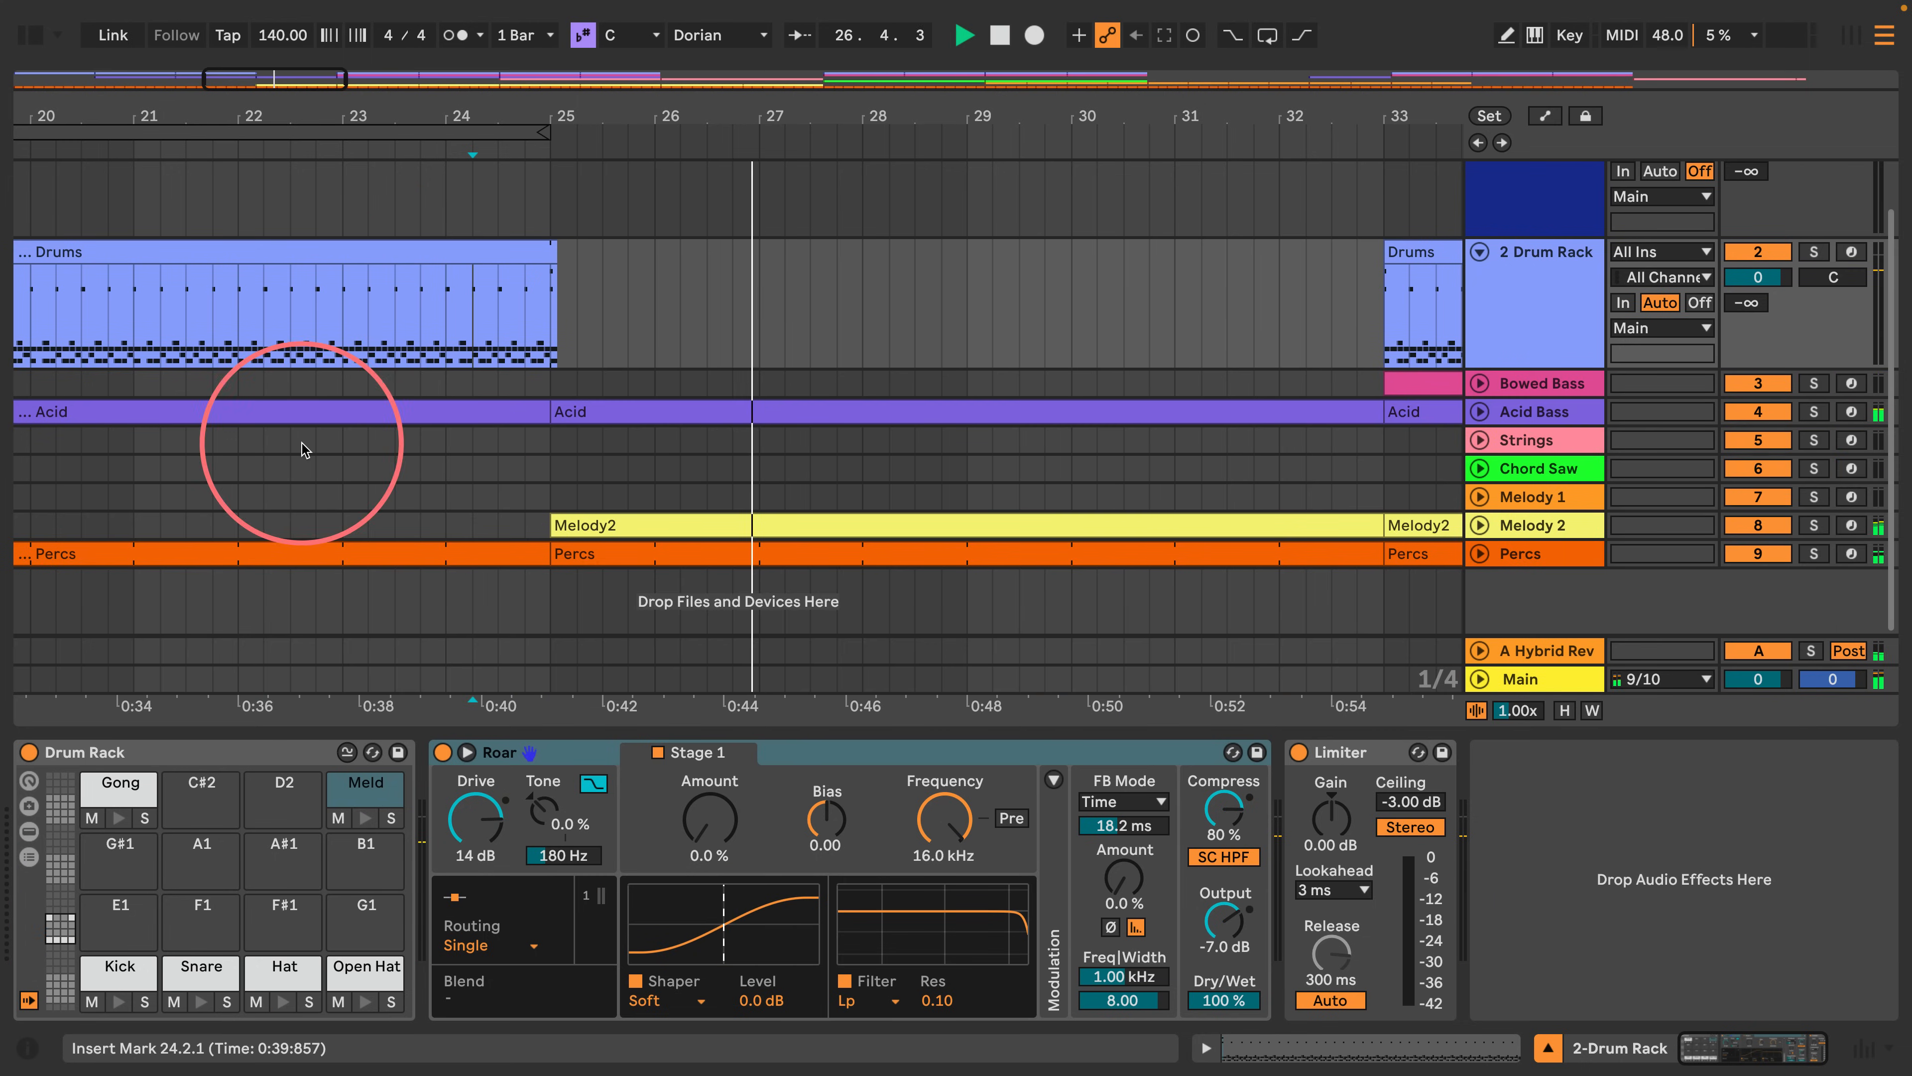
left_click(738, 410)
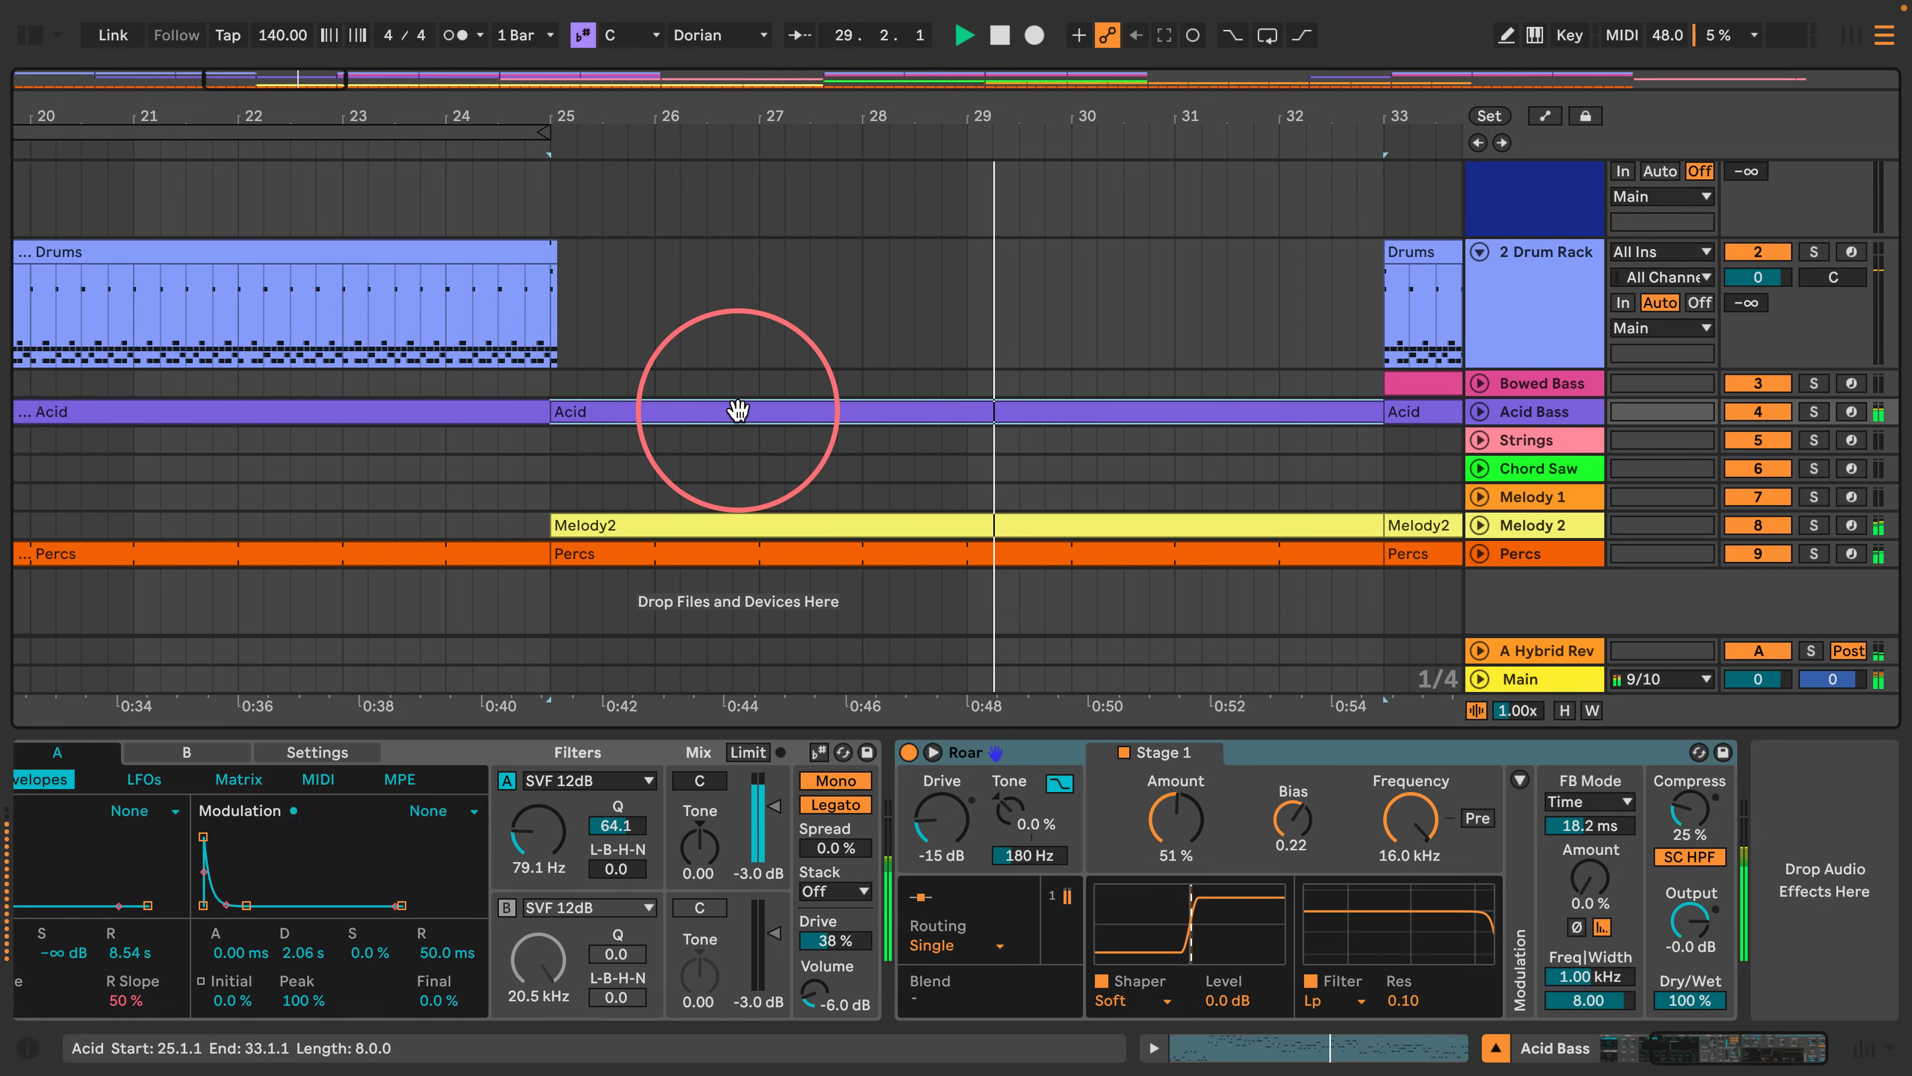
left_click(1480, 411)
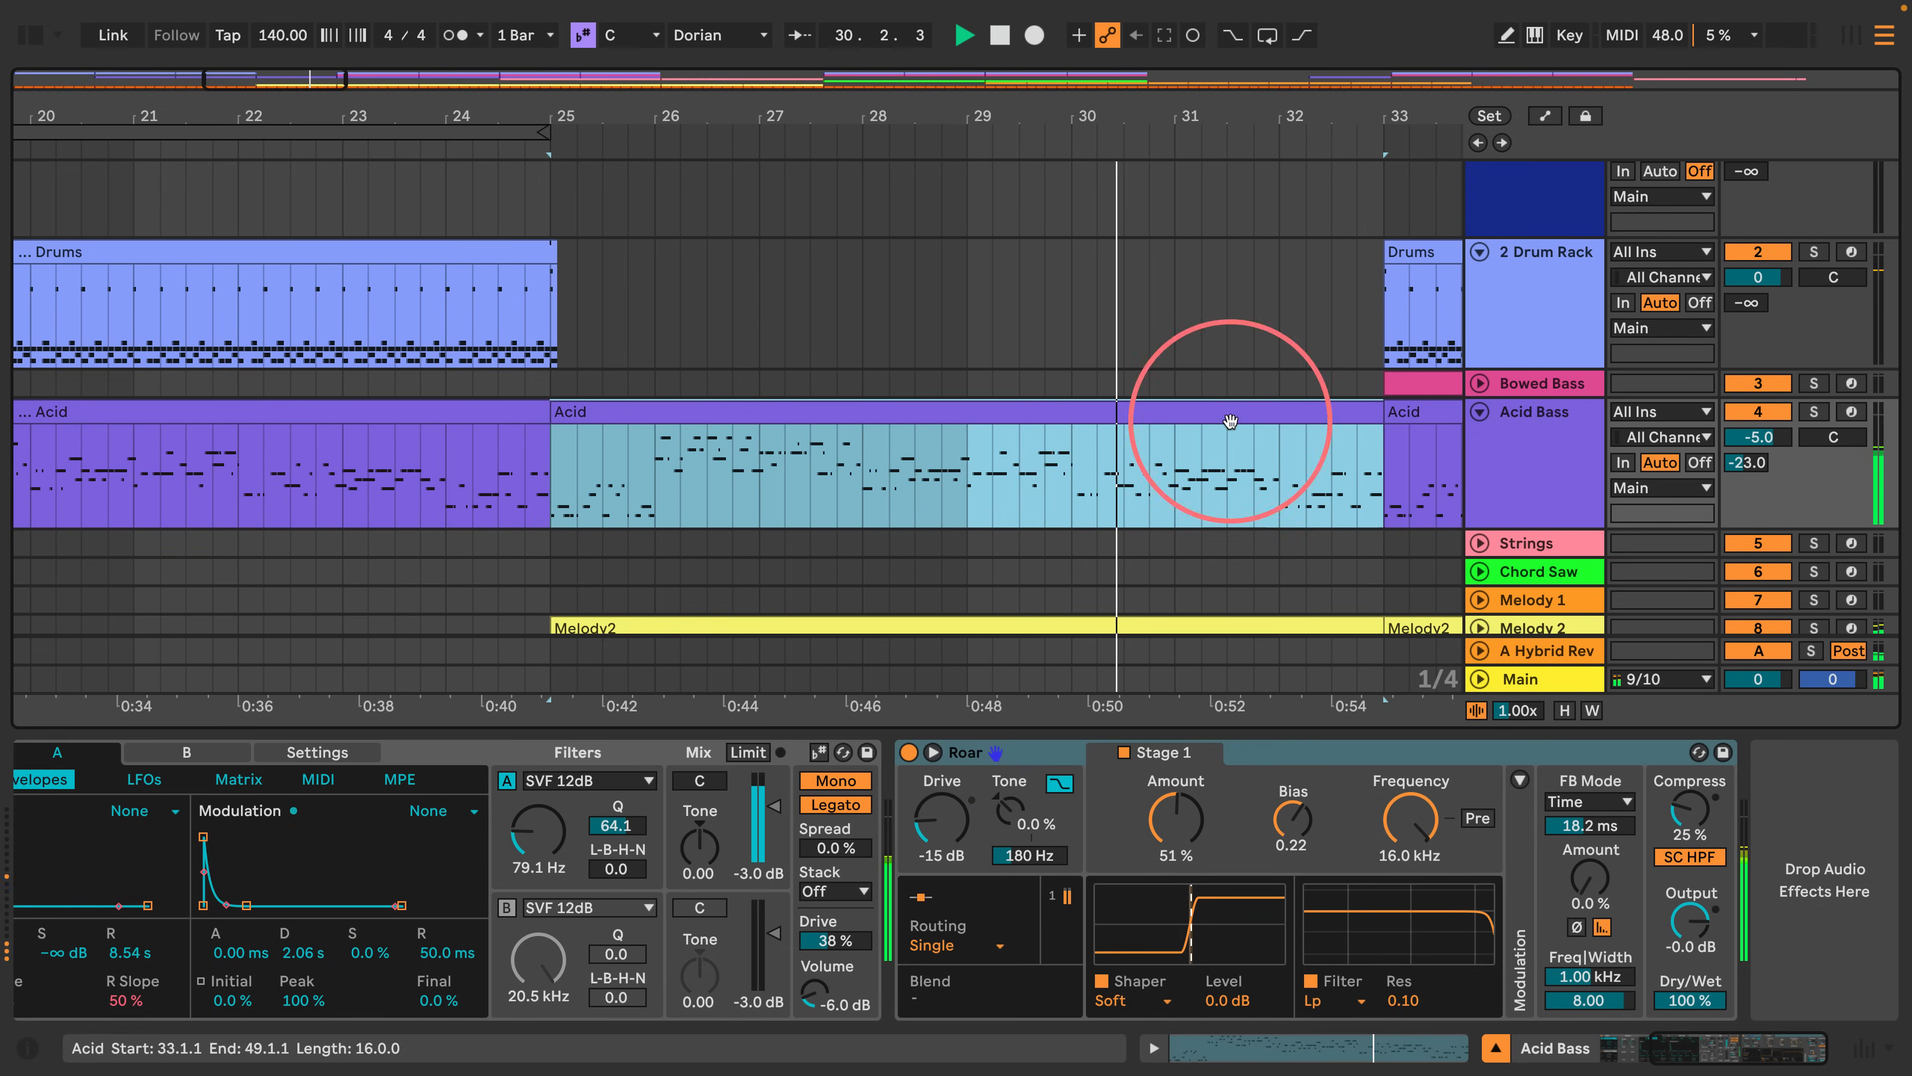
double_click(888, 411)
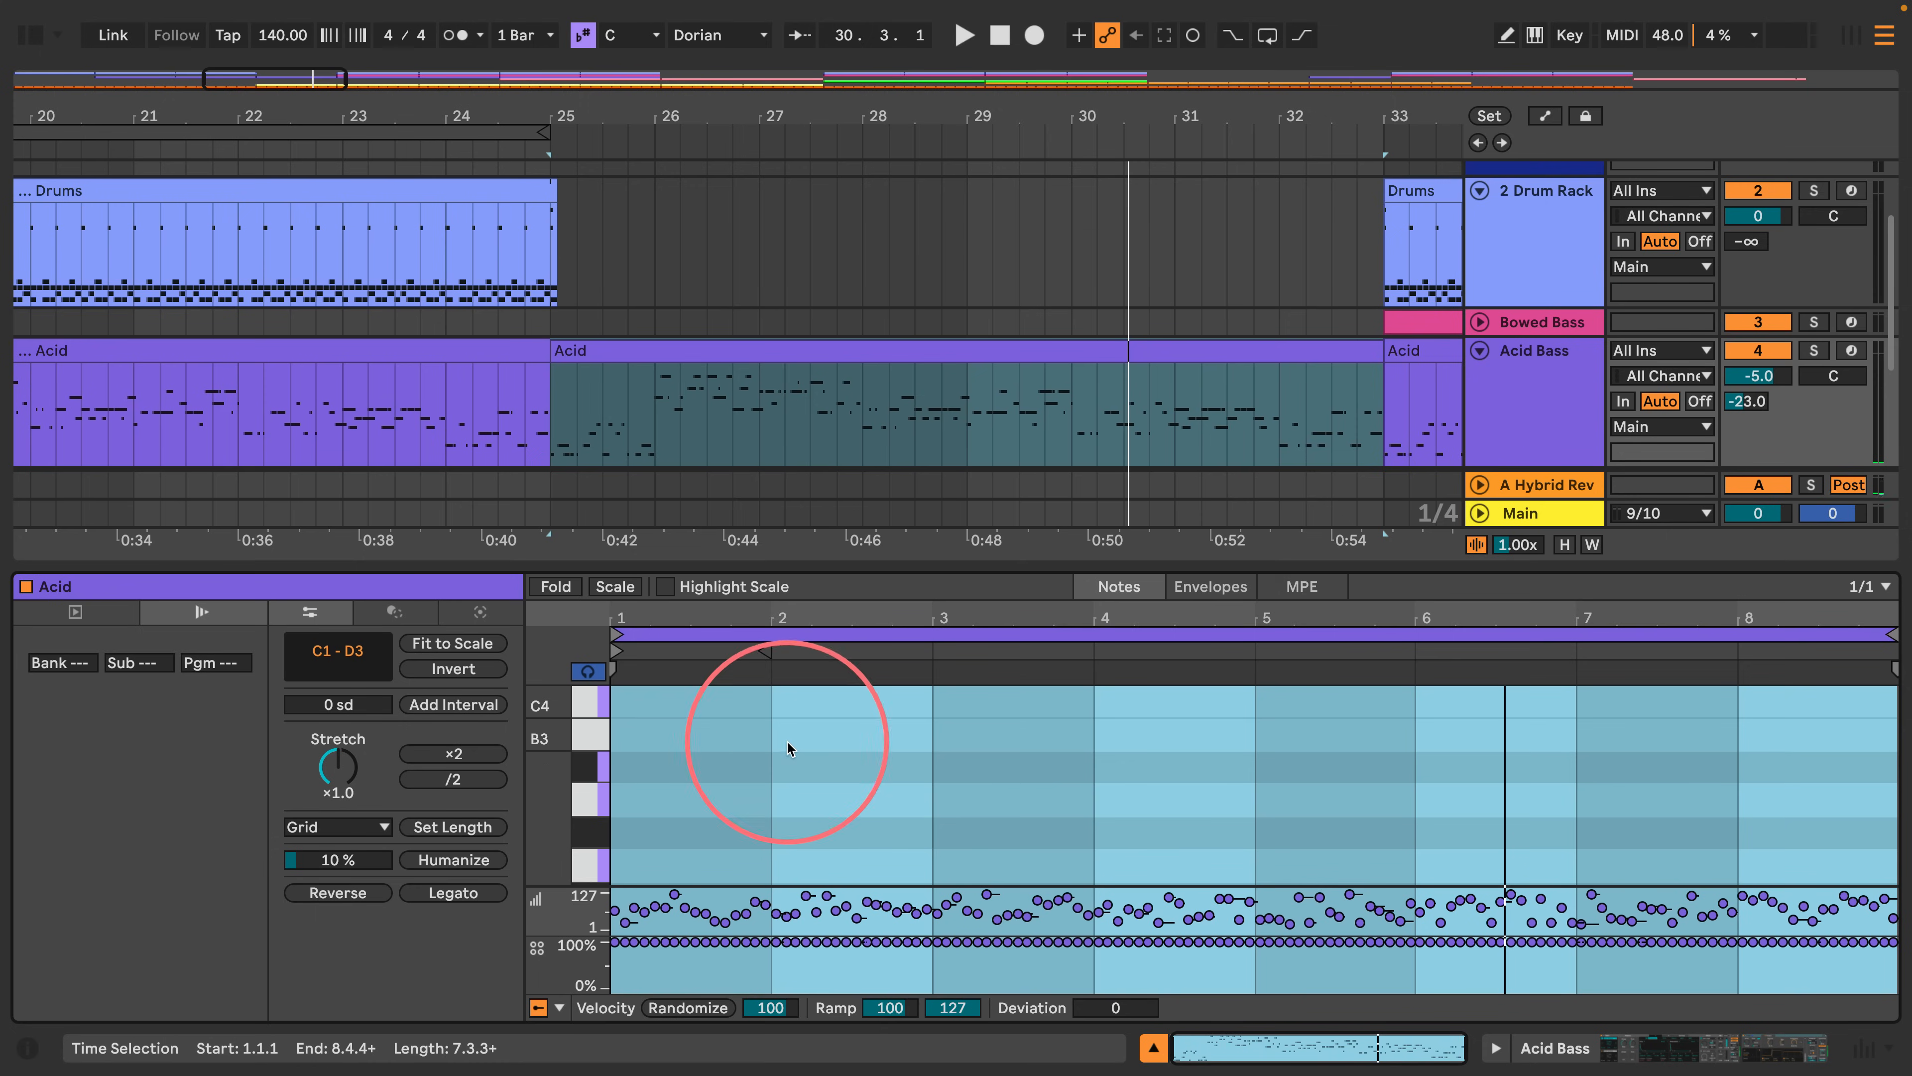
left_click_drag(682, 565, 602, 310)
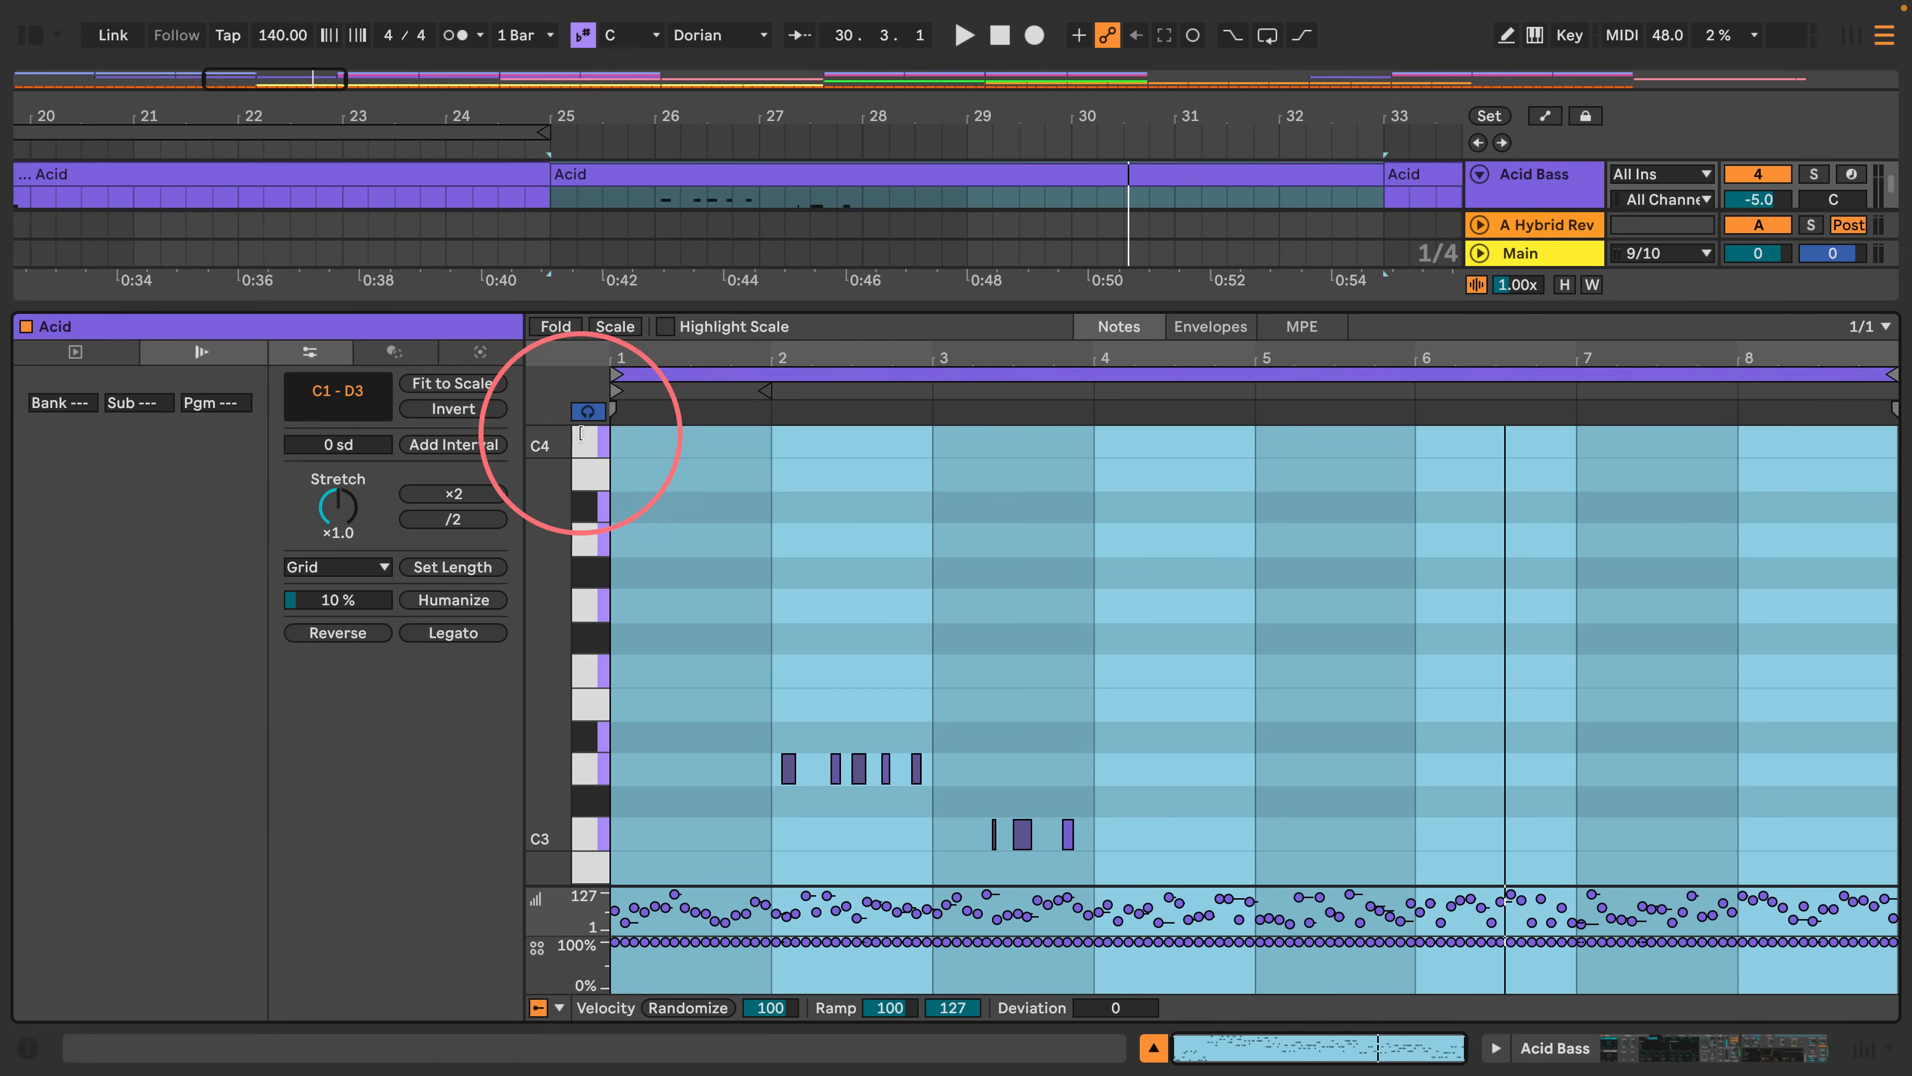
left_click_drag(555, 683, 542, 683)
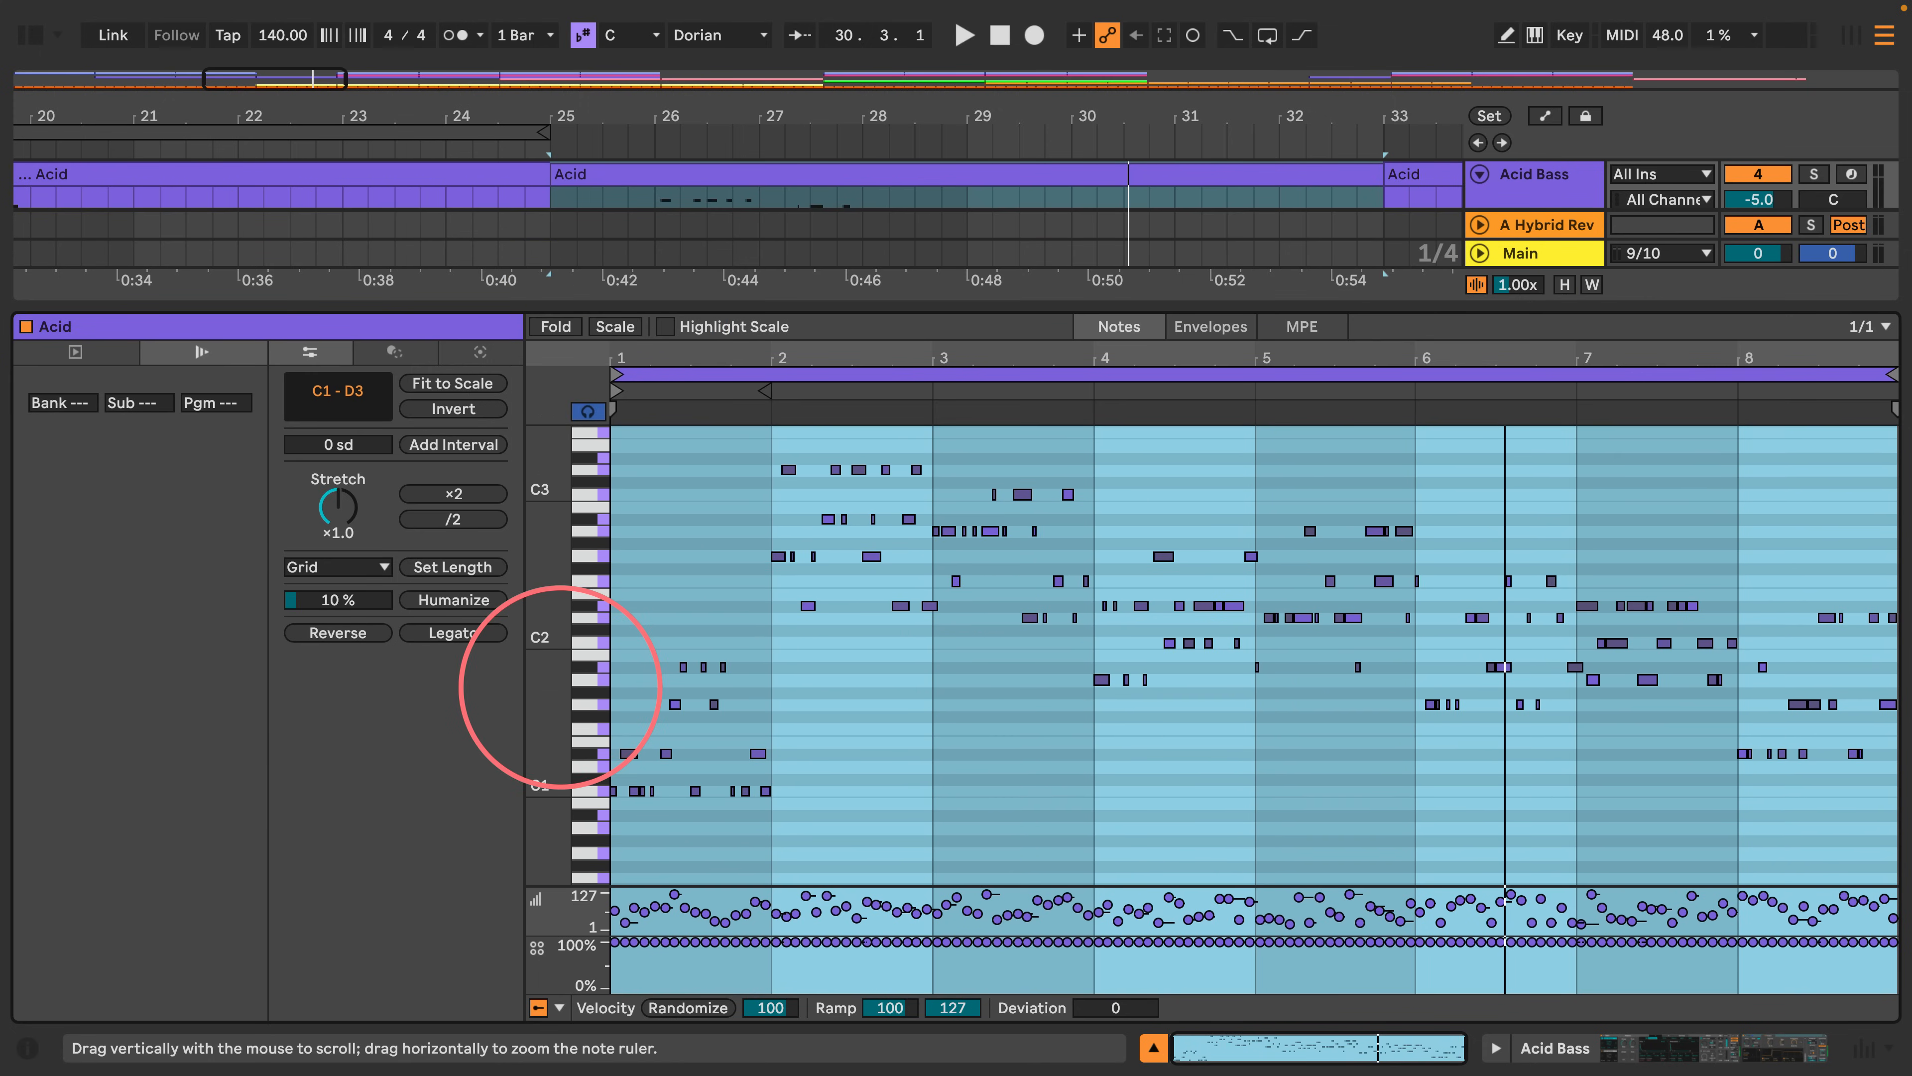
Lower the Chance of the Acid clip's notes to 49 %, play from bar 25 and reduce the clip editor's height.
left_click_drag(627, 841, 1879, 470)
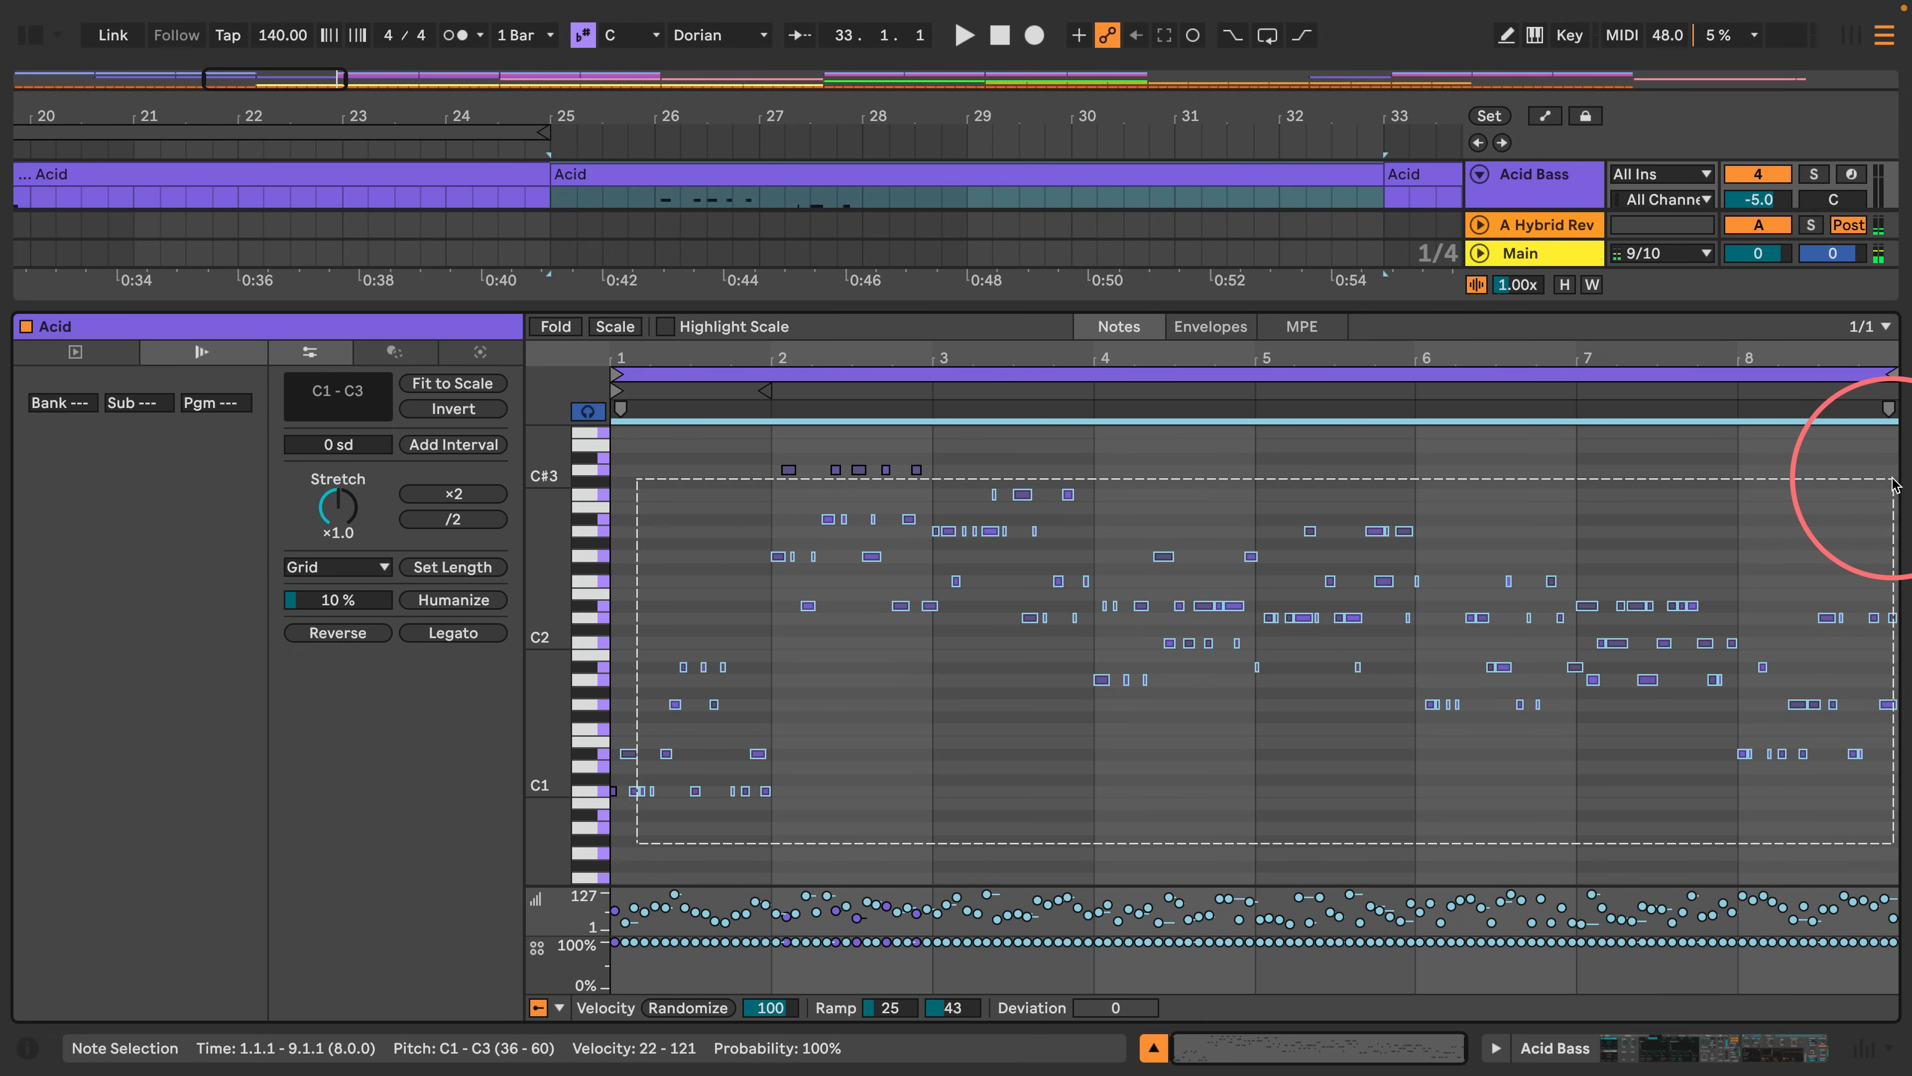
left_click_drag(715, 941, 715, 968)
left_click_drag(931, 455, 776, 482)
left_click_drag(785, 952, 785, 966)
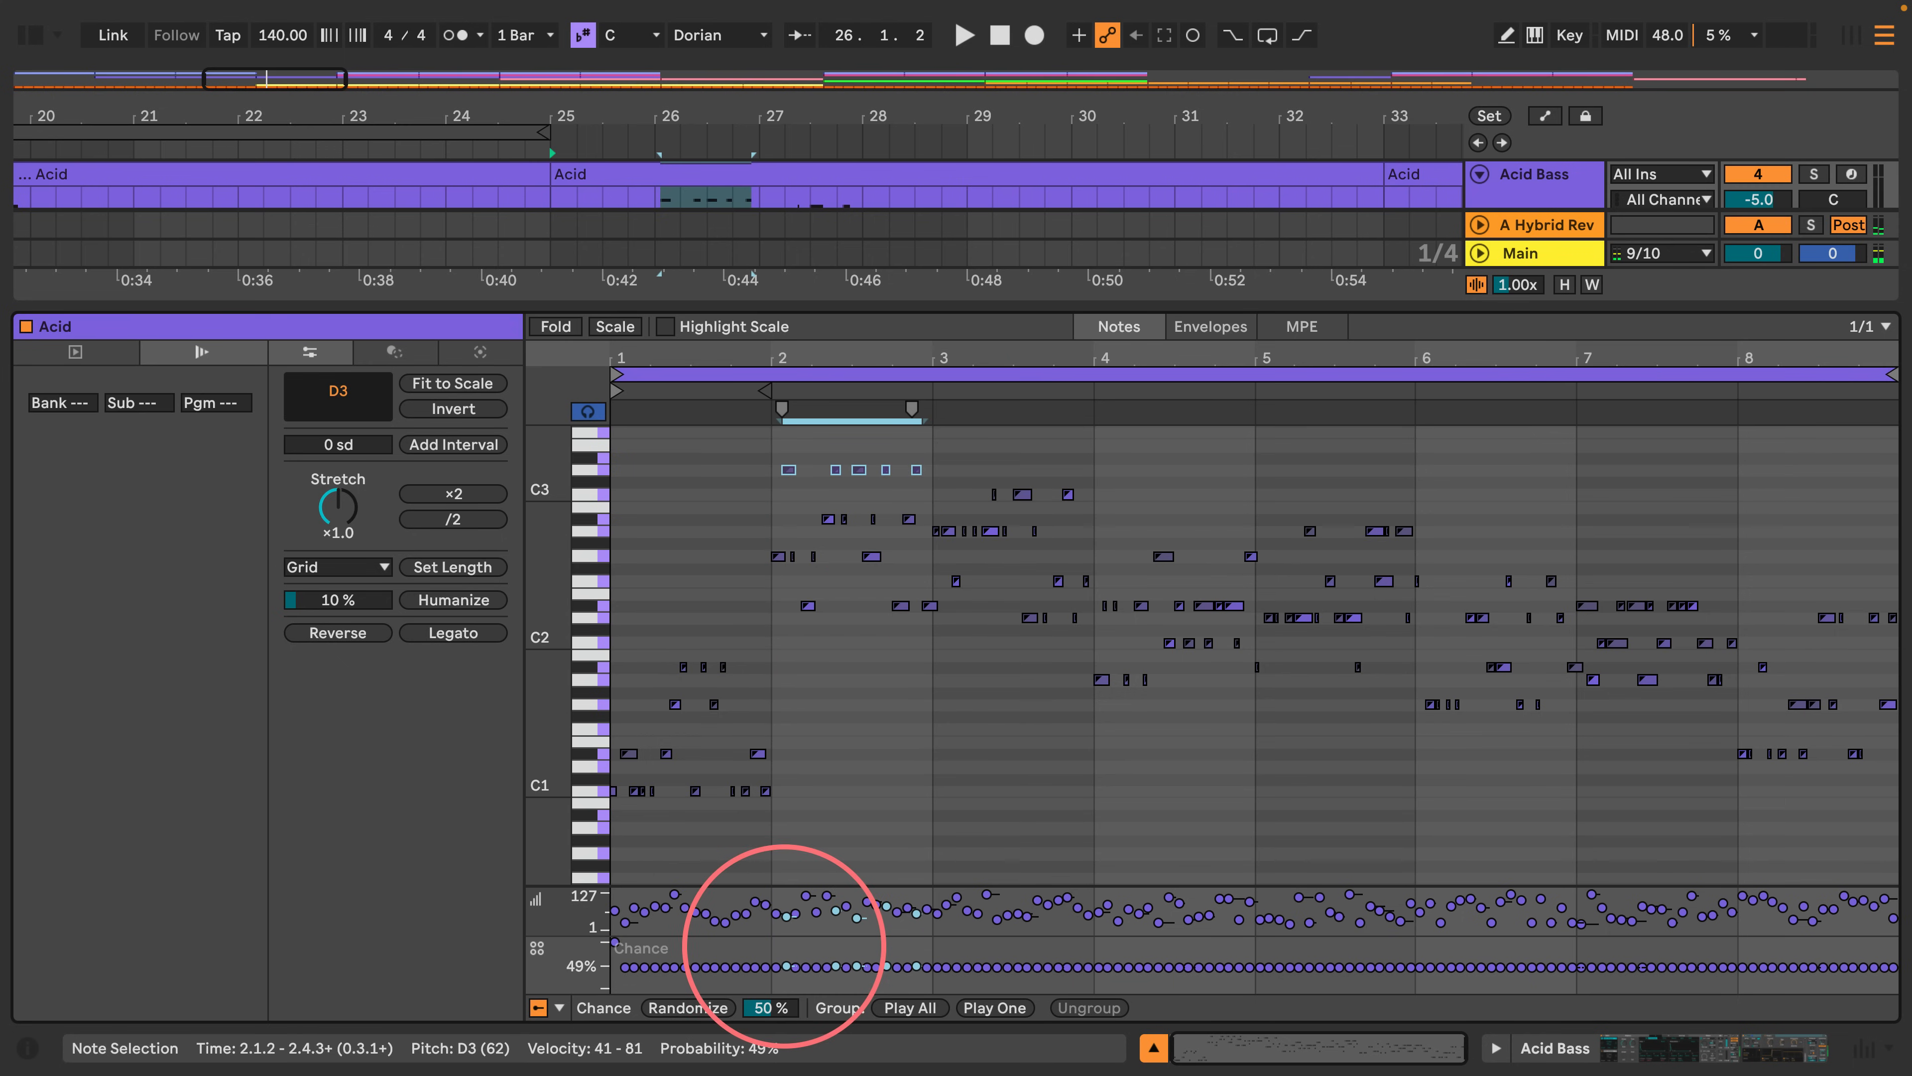
key("space")
left_click_drag(687, 309, 664, 767)
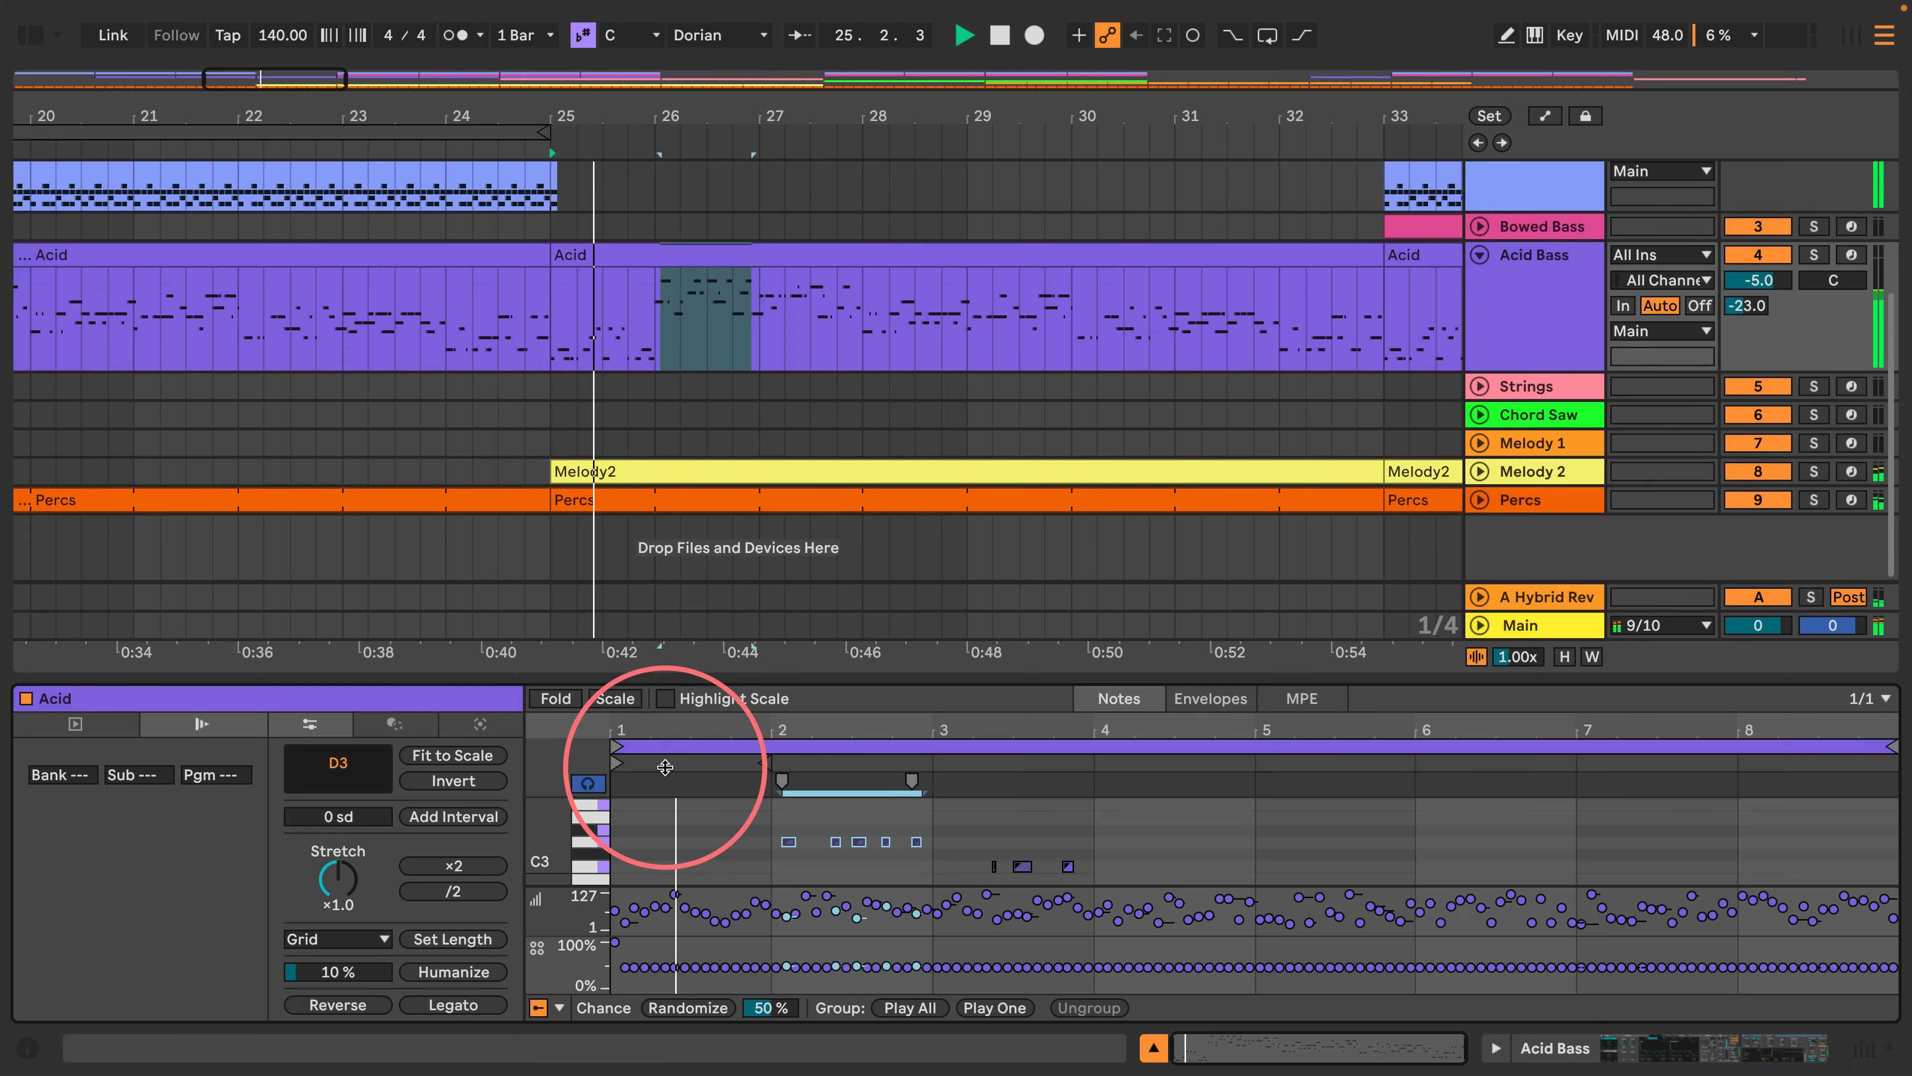
Show the mixer, restart playback from bar 25 and raise Melody 2's Hybrid Reverb send to about -4.8 dB.
left_click_drag(747, 115, 744, 81)
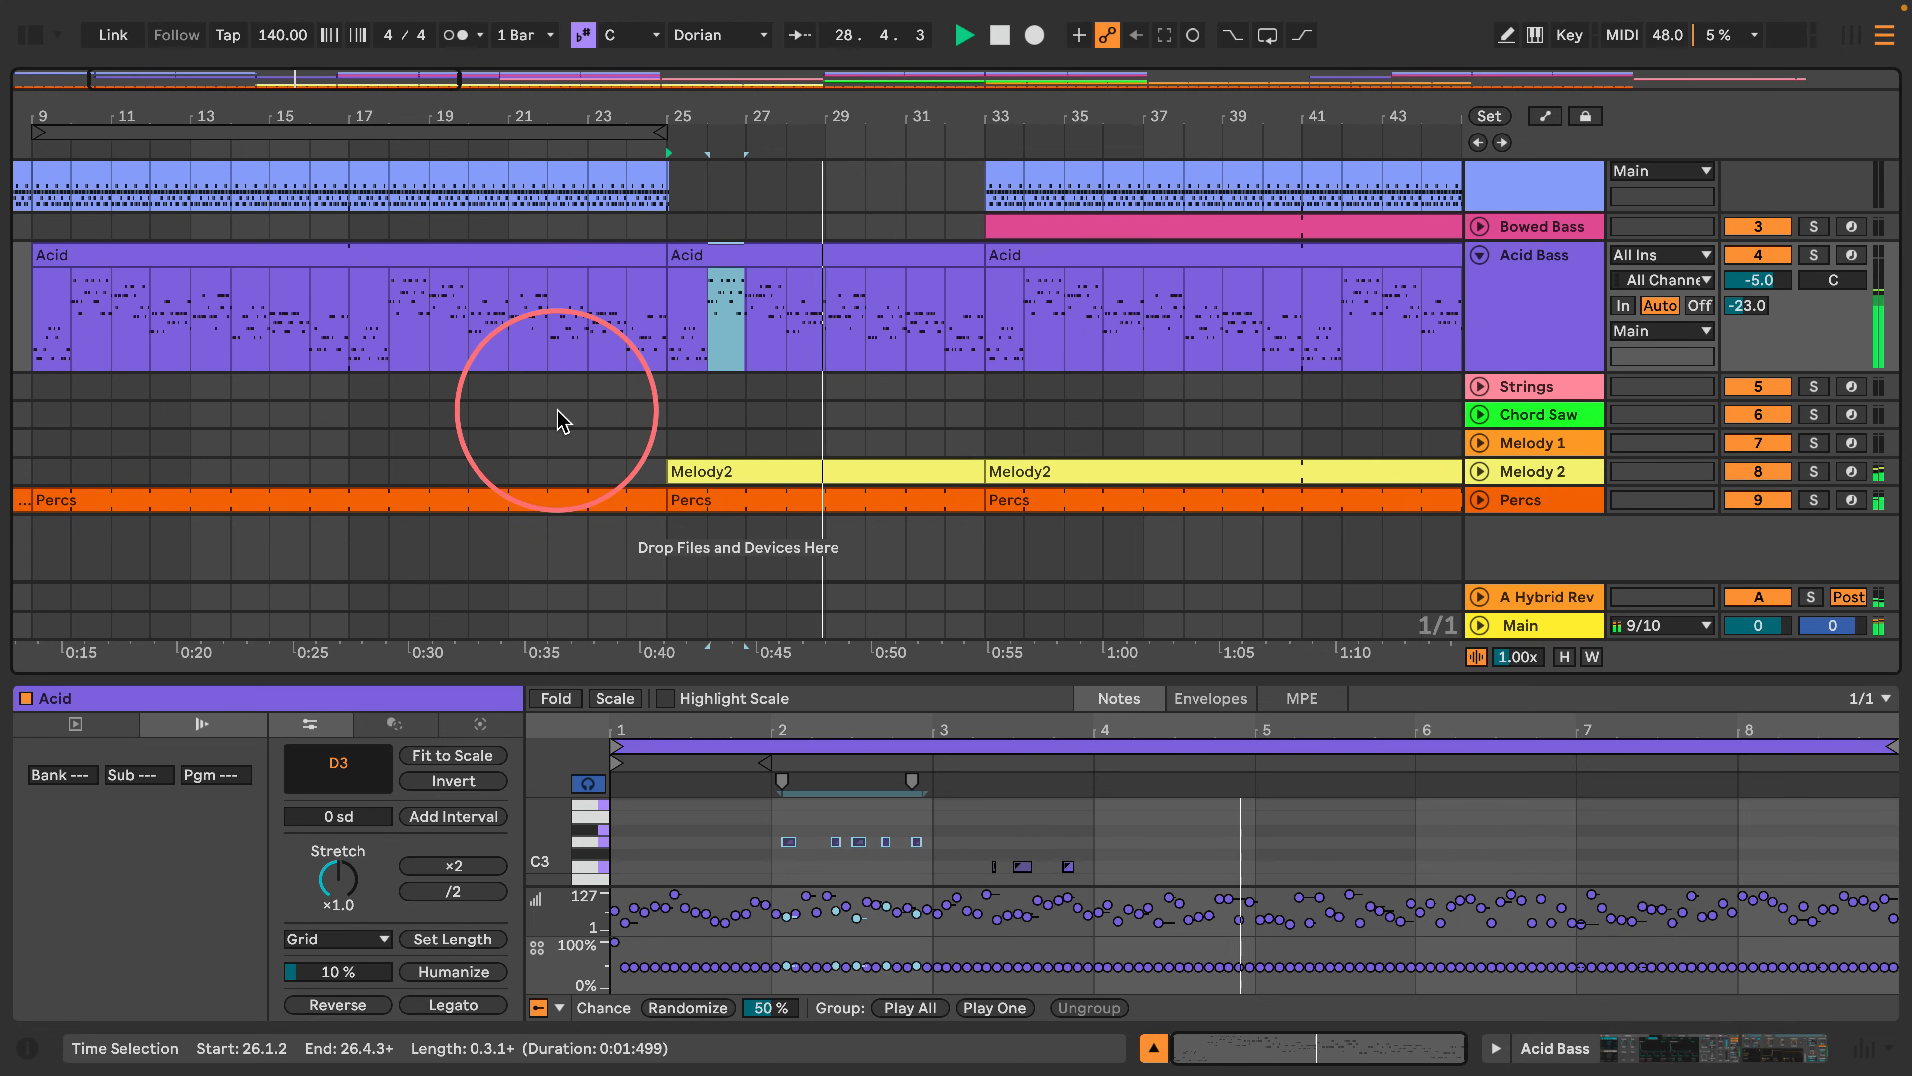
left_click(1533, 470)
scroll(1550, 474, "up", 2)
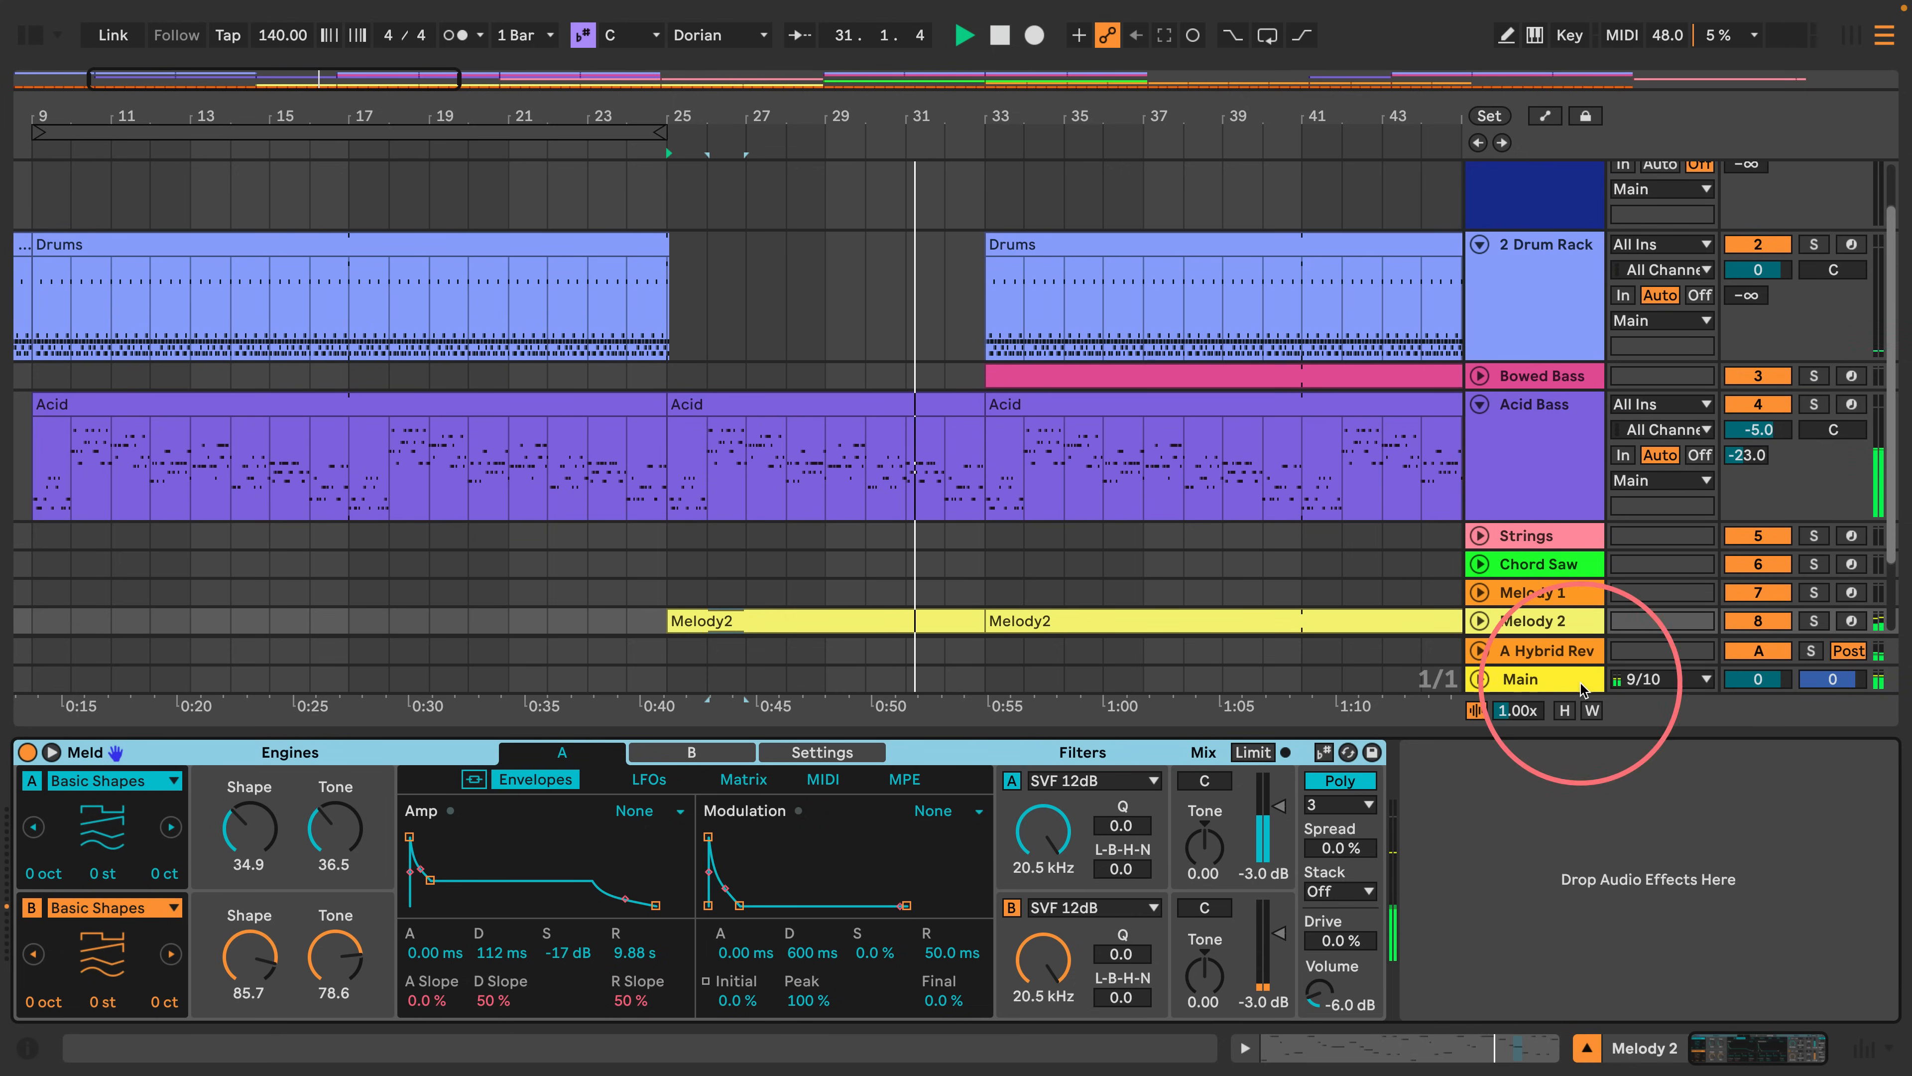
left_click(1864, 1047)
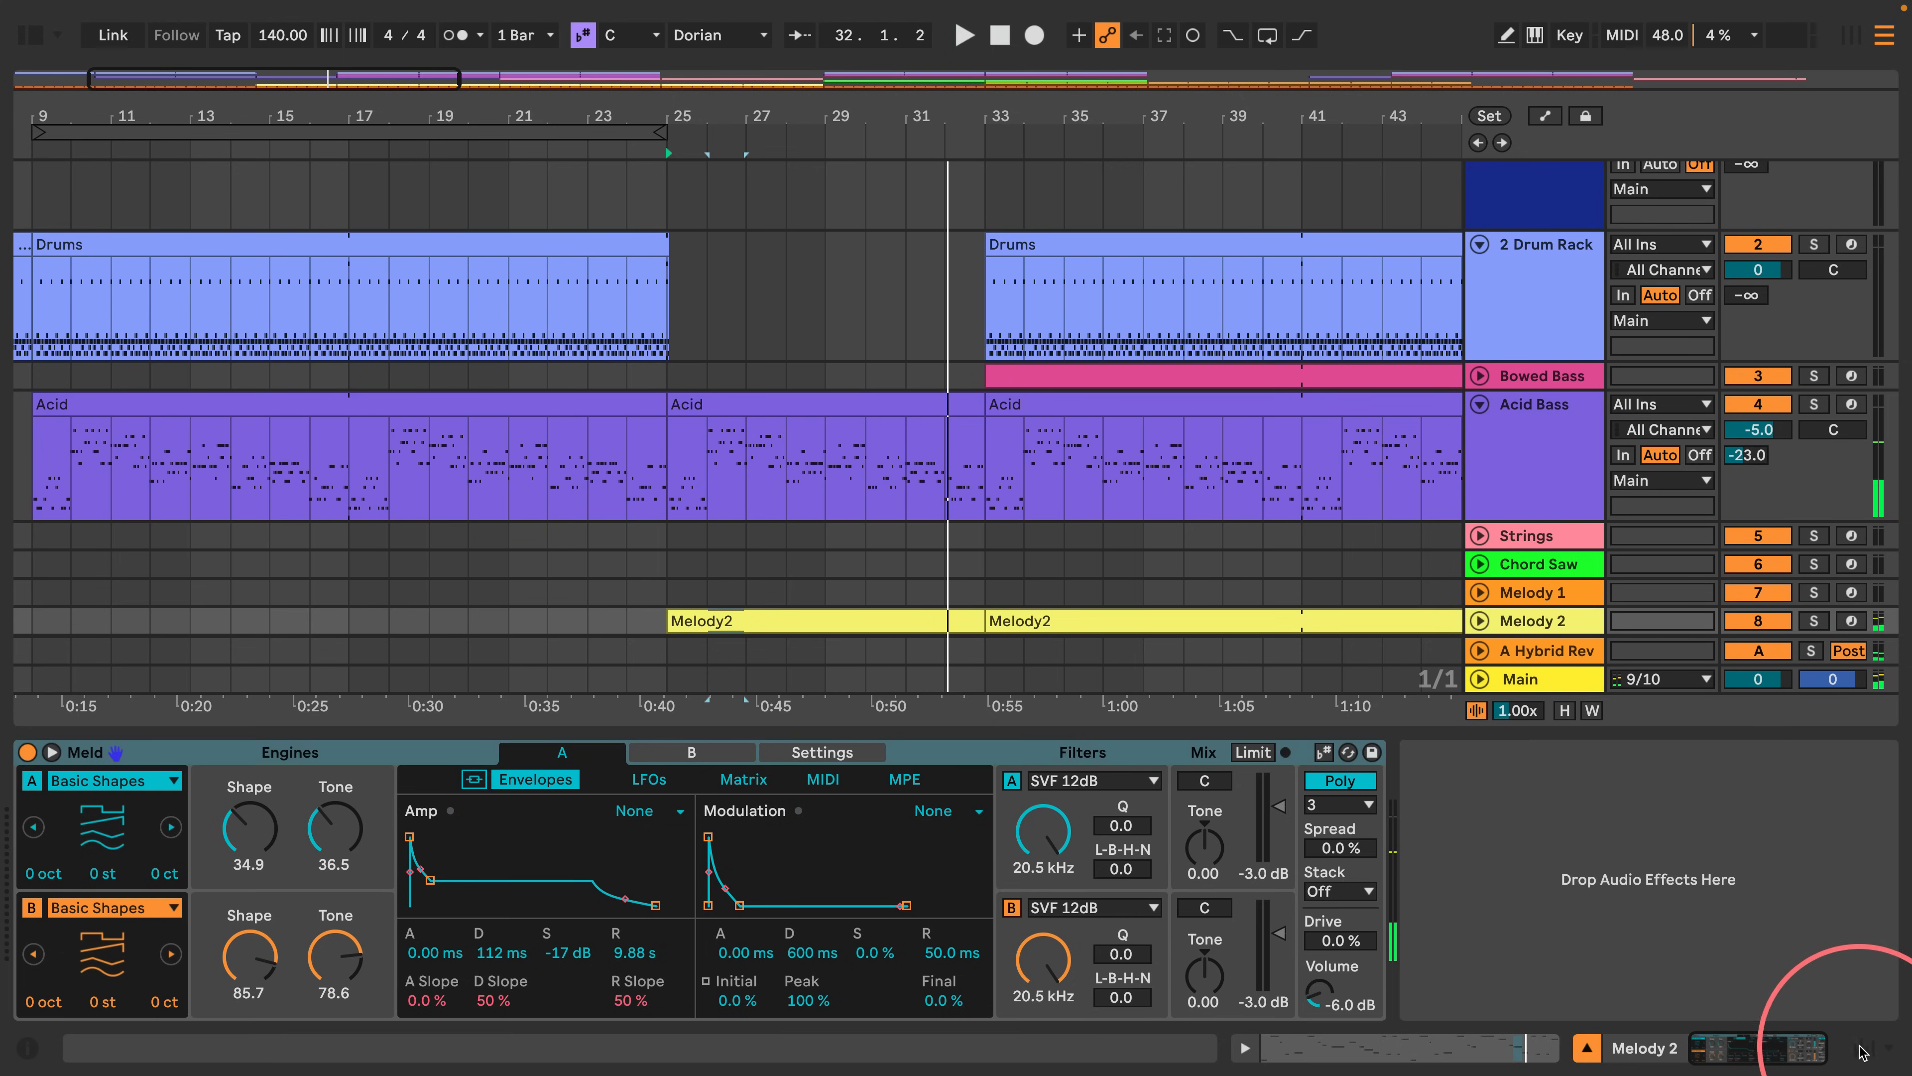
key("space")
left_click_drag(1103, 509, 1097, 497)
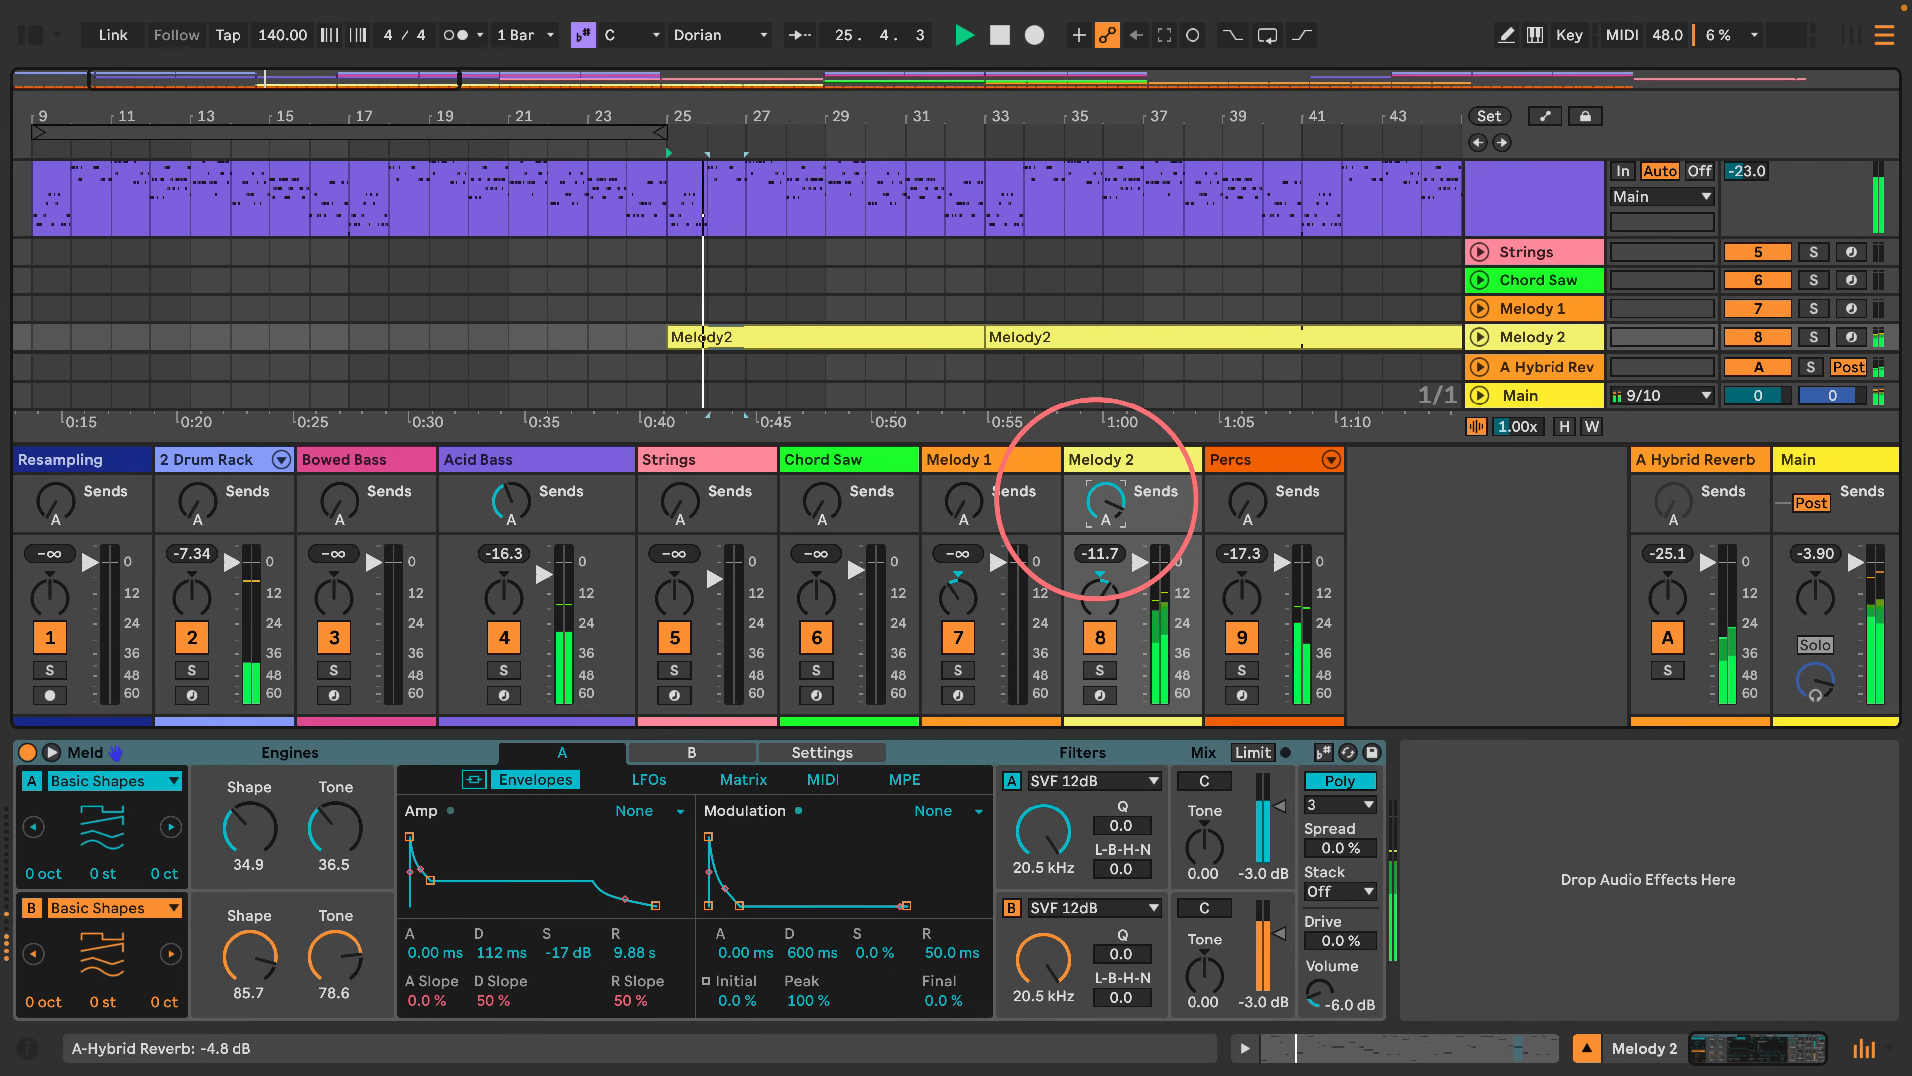
Open the return track's Hybrid Reverb, try convolution sizes of 500 % and 93 %, and return the size to 100 %.
left_click(1660, 470)
left_click(410, 750)
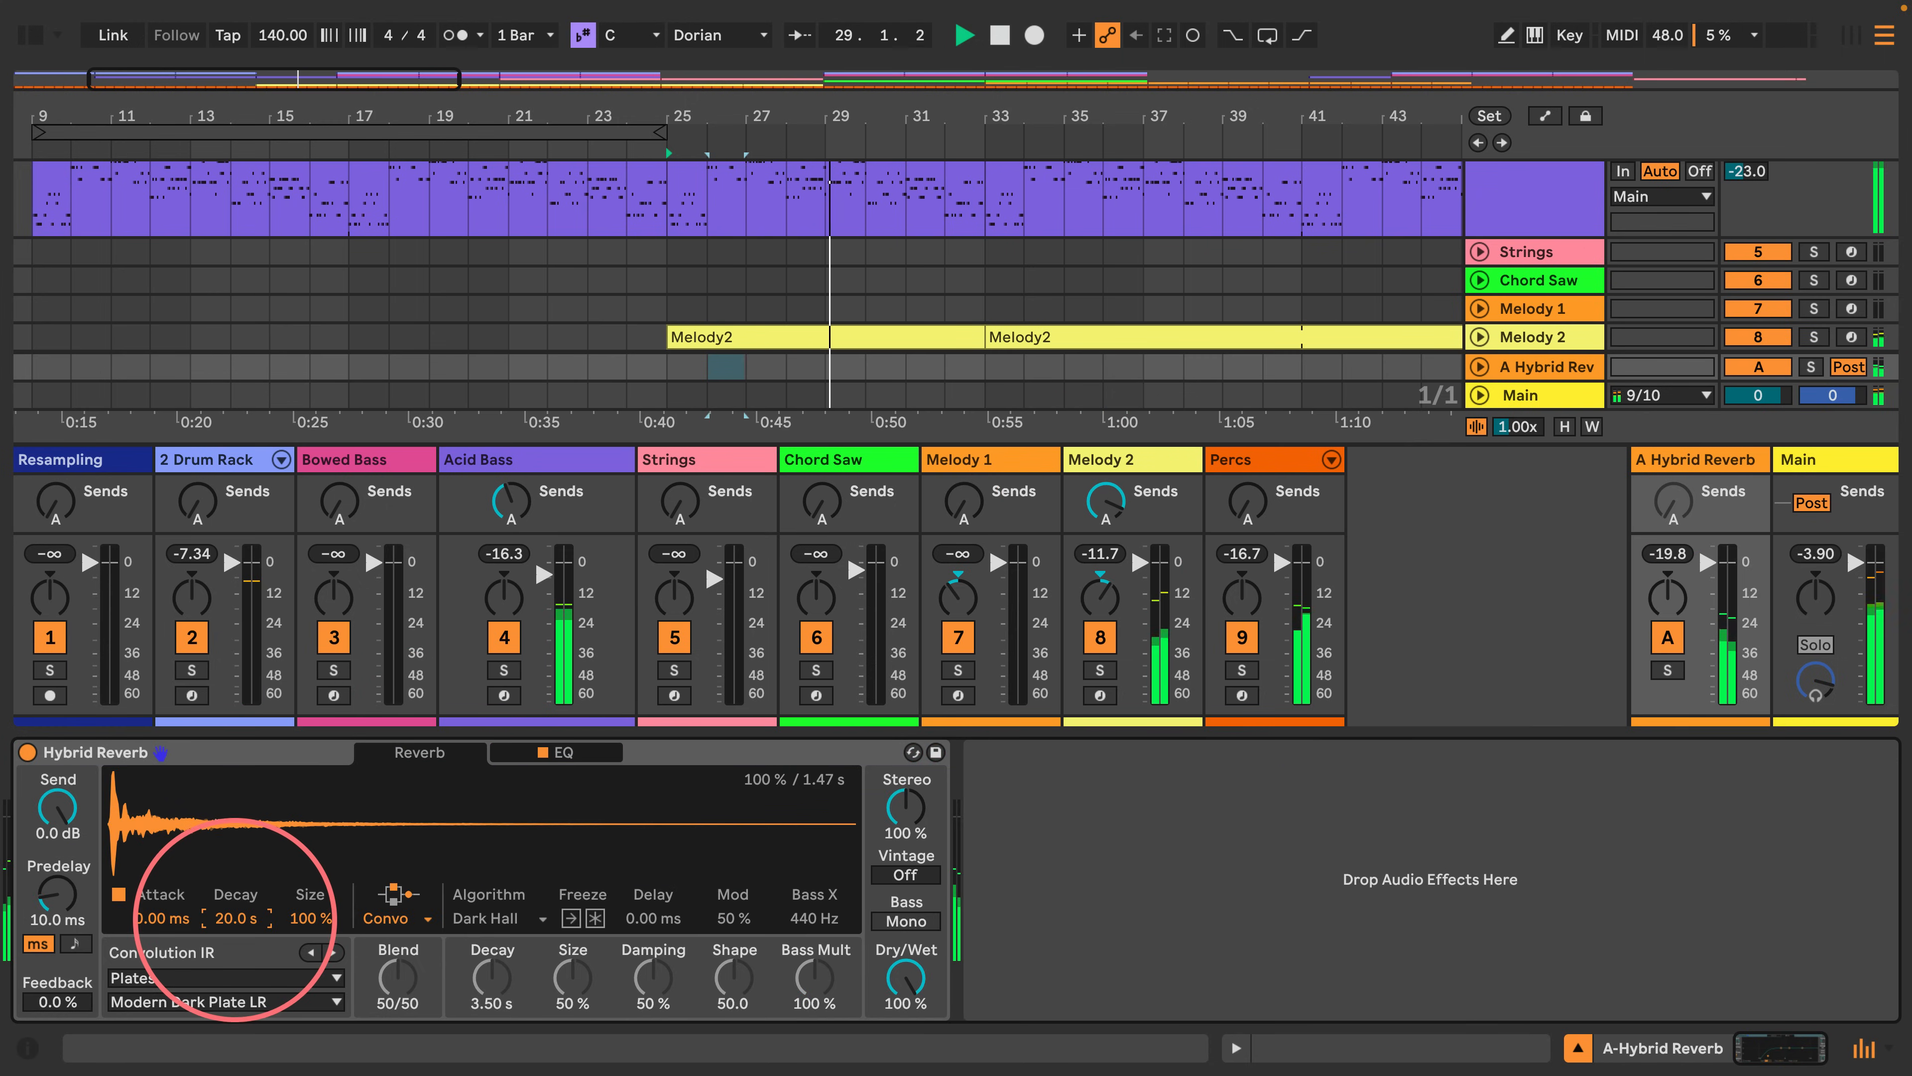
left_click_drag(322, 927, 322, 851)
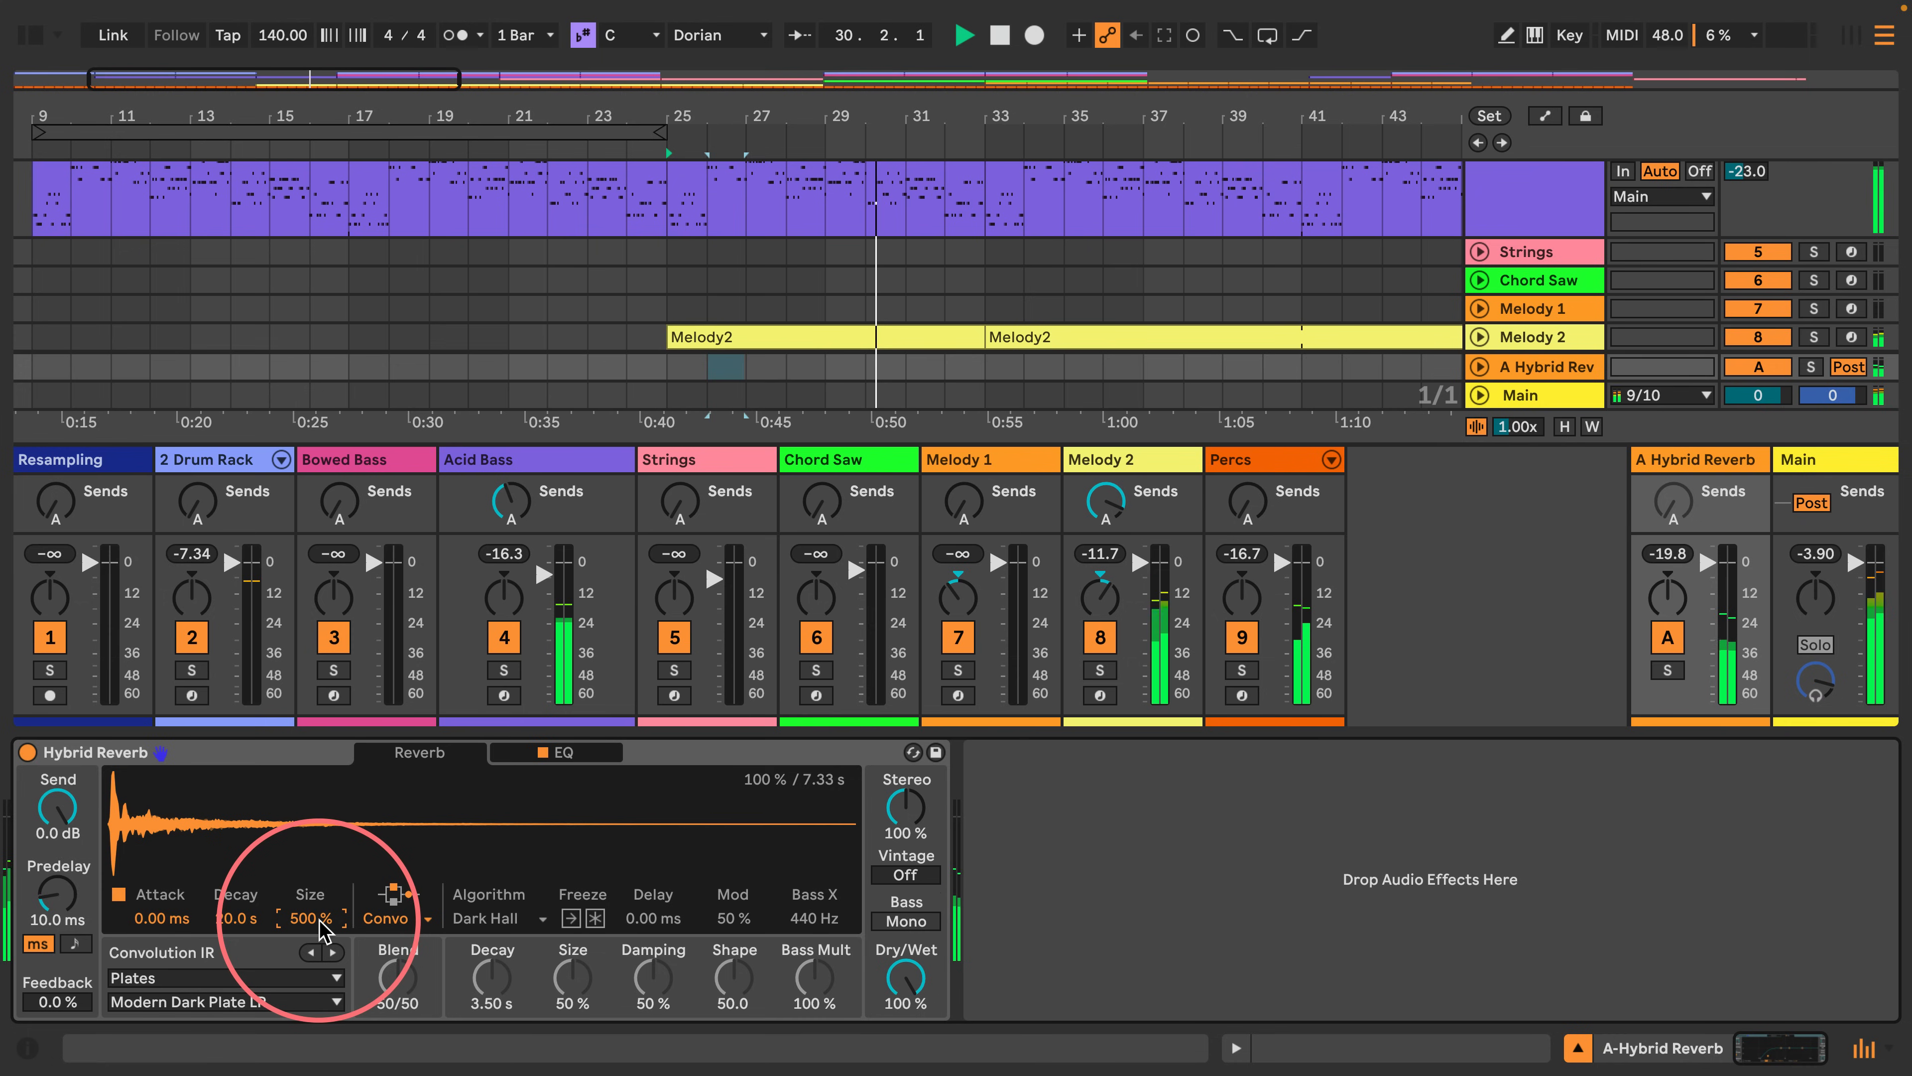
left_click_drag(323, 926, 322, 1001)
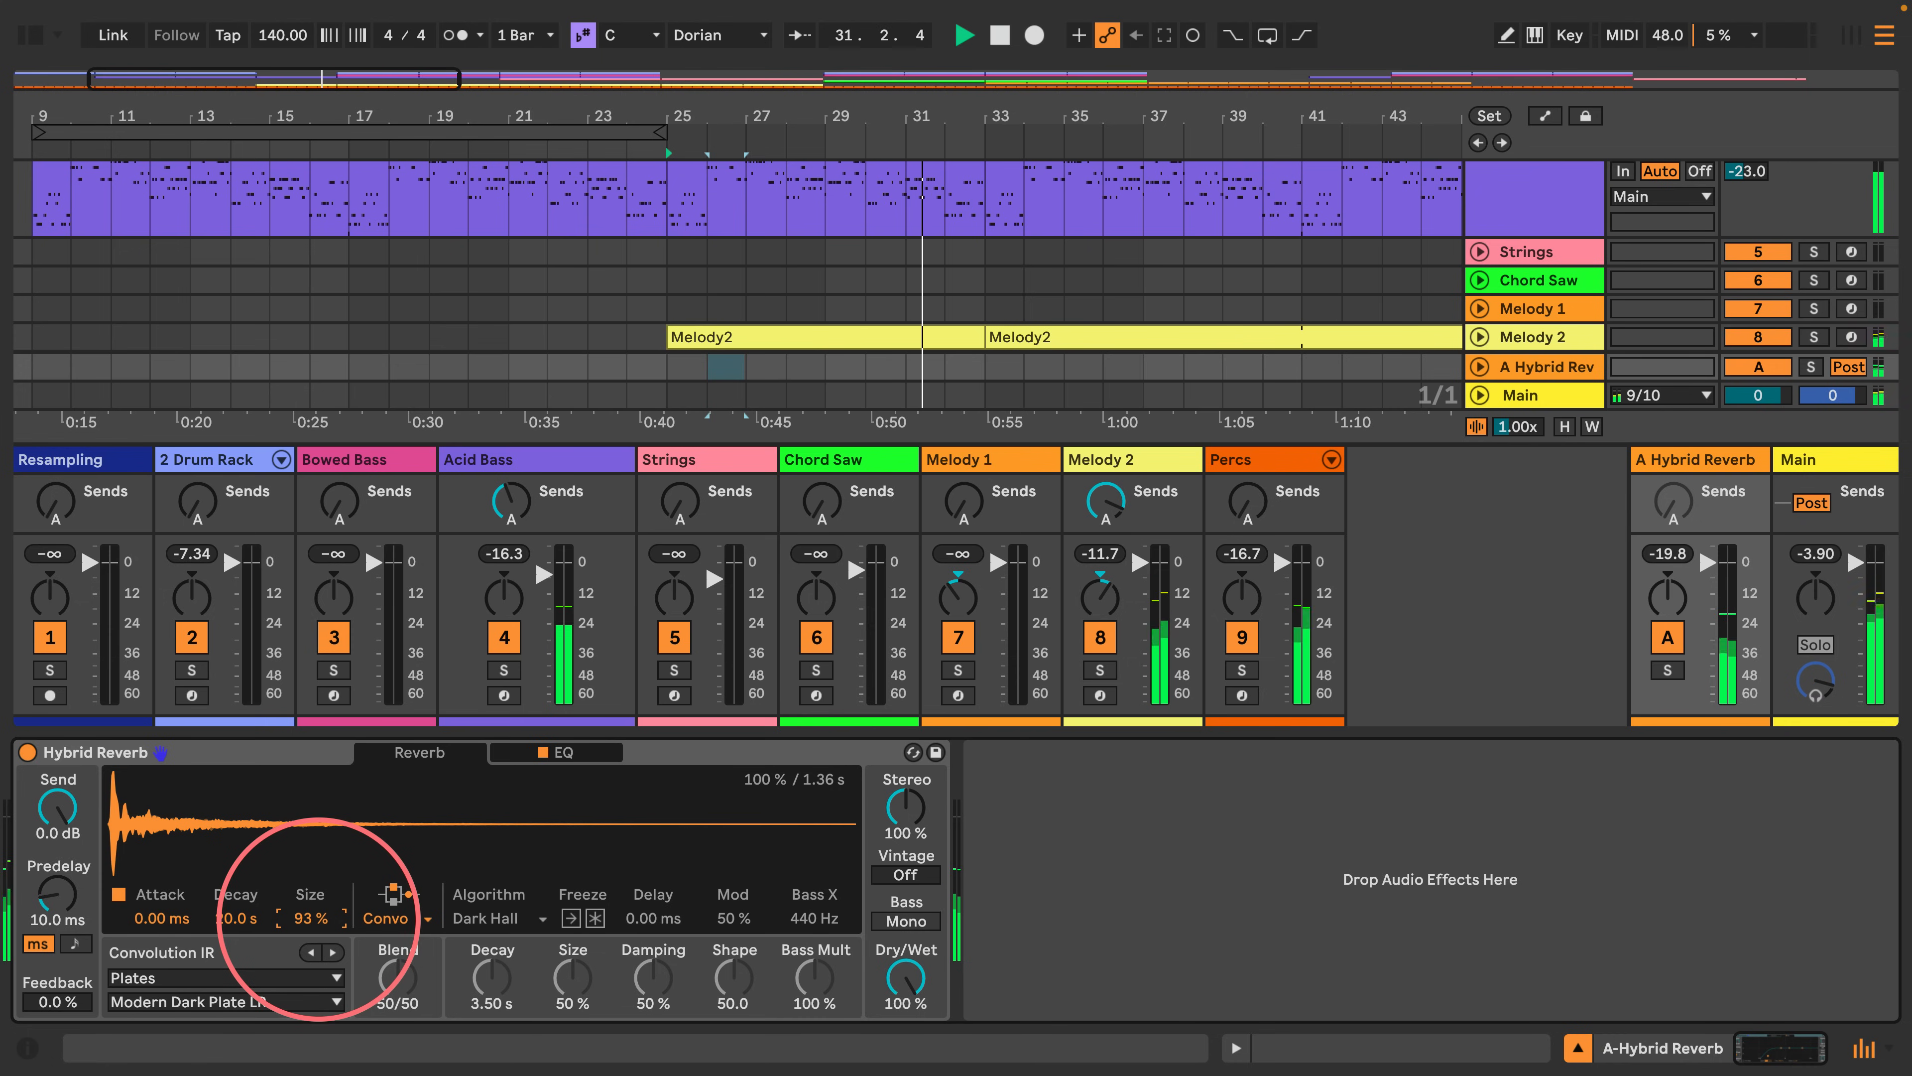
left_click_drag(322, 926, 301, 934)
key("space")
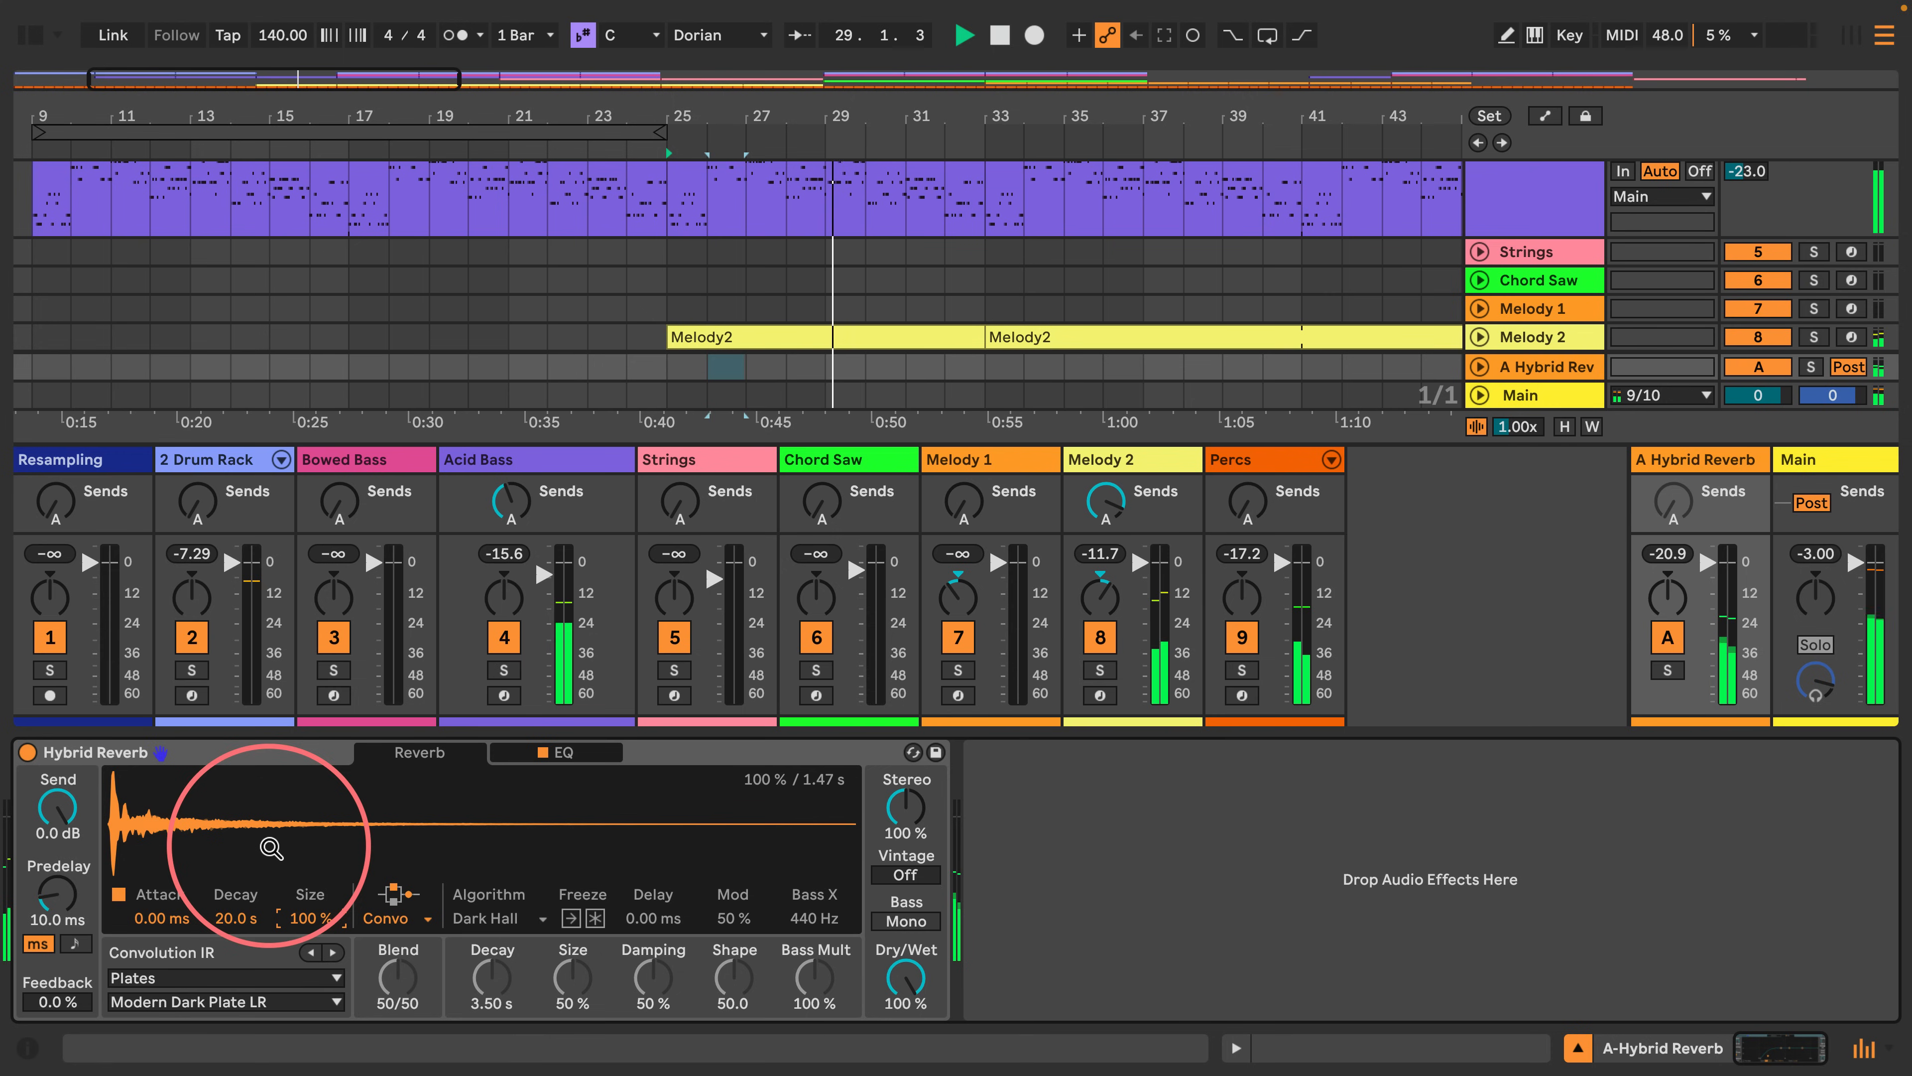
Try the Plate A 1 impulse response, switch to Large Plate 1.5s and set the convolution size to 370 %.
left_click(188, 1005)
left_click(155, 725)
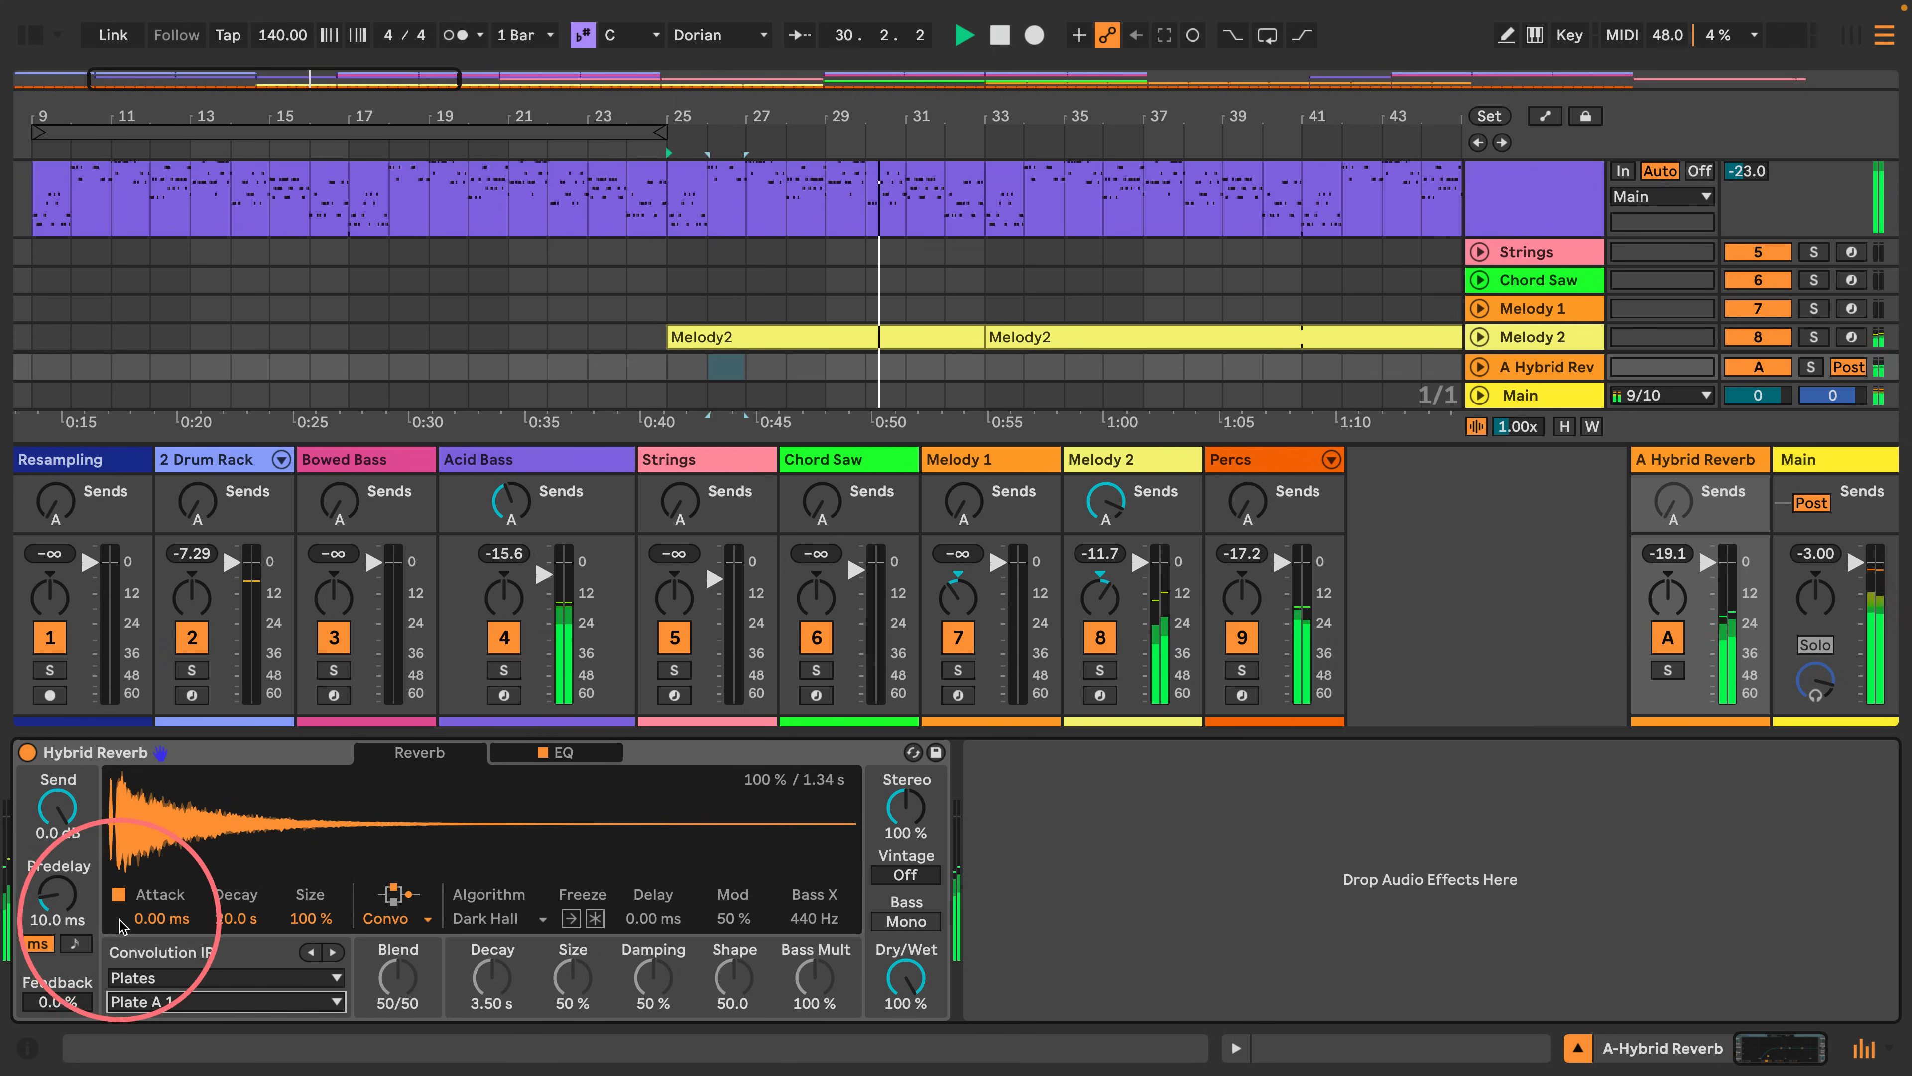
left_click(160, 1002)
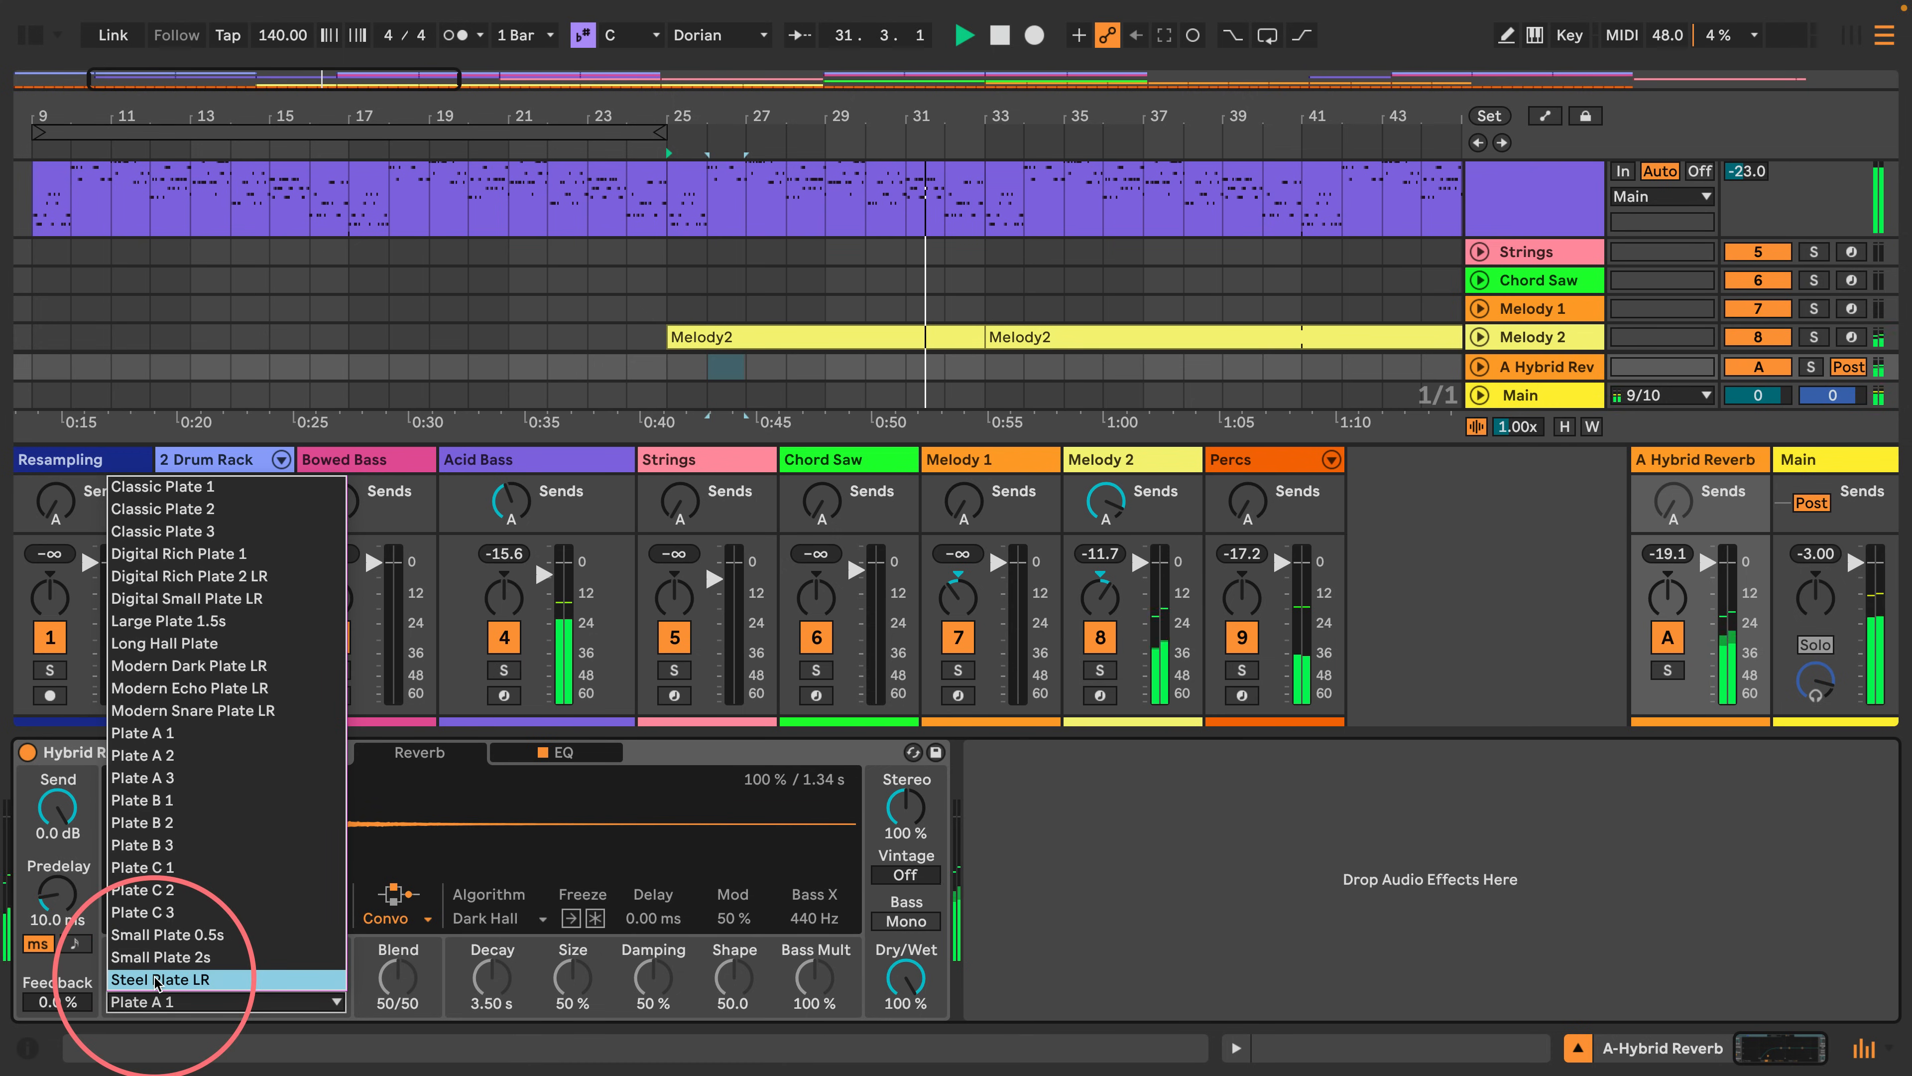
left_click(164, 621)
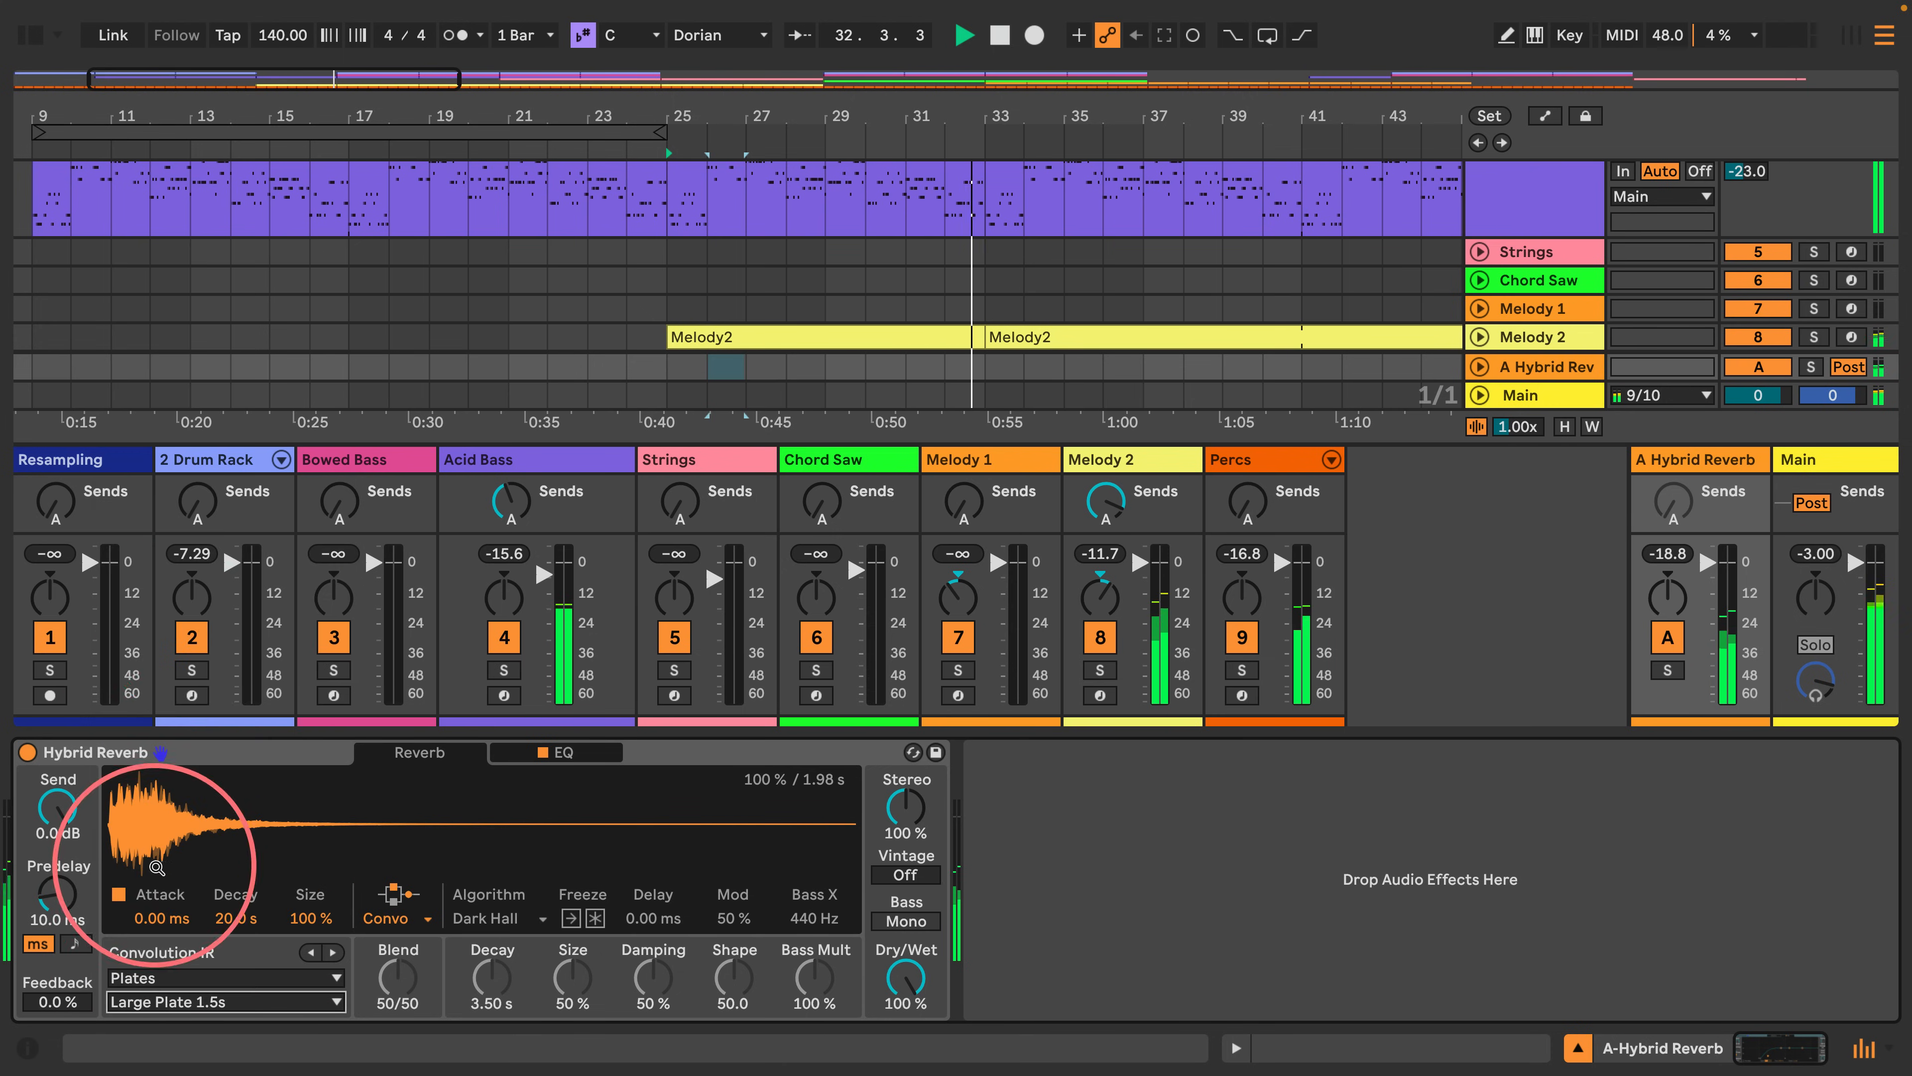
left_click(310, 917)
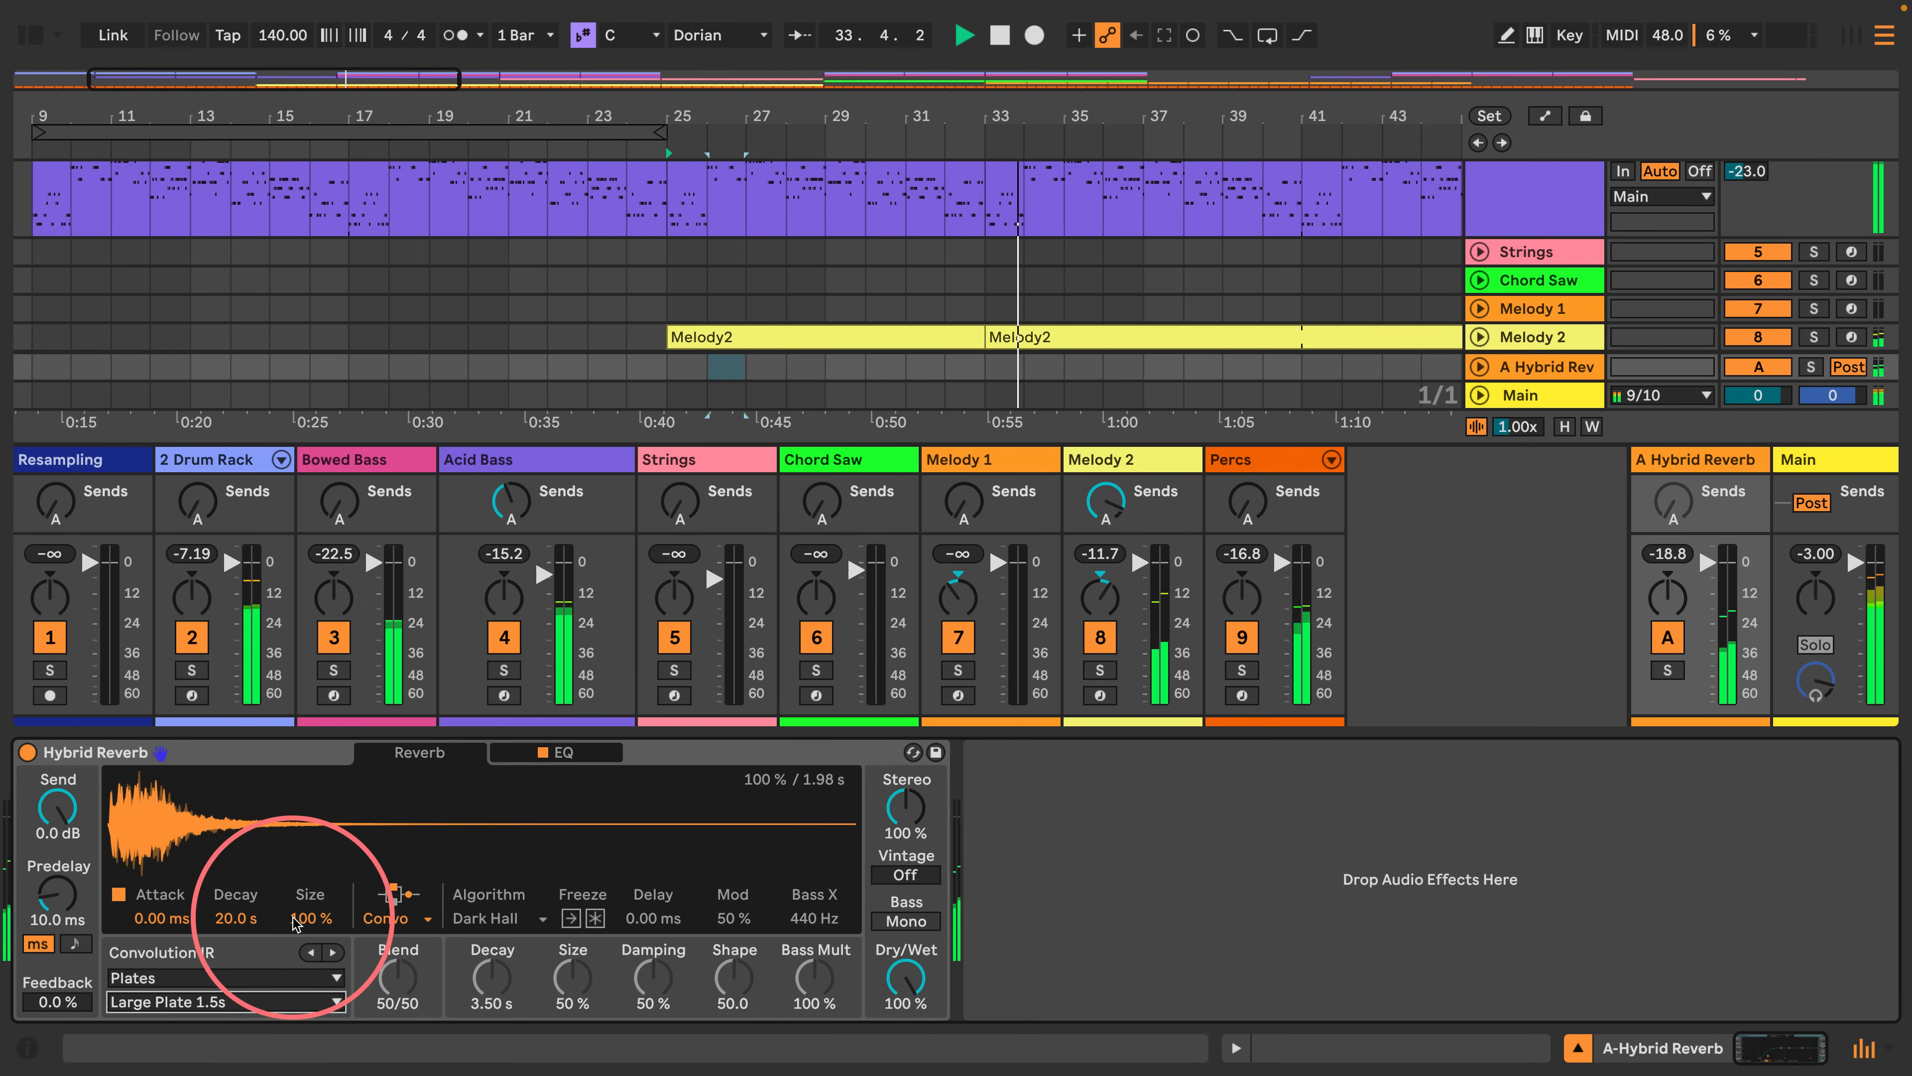
left_click_drag(304, 911, 907, 818)
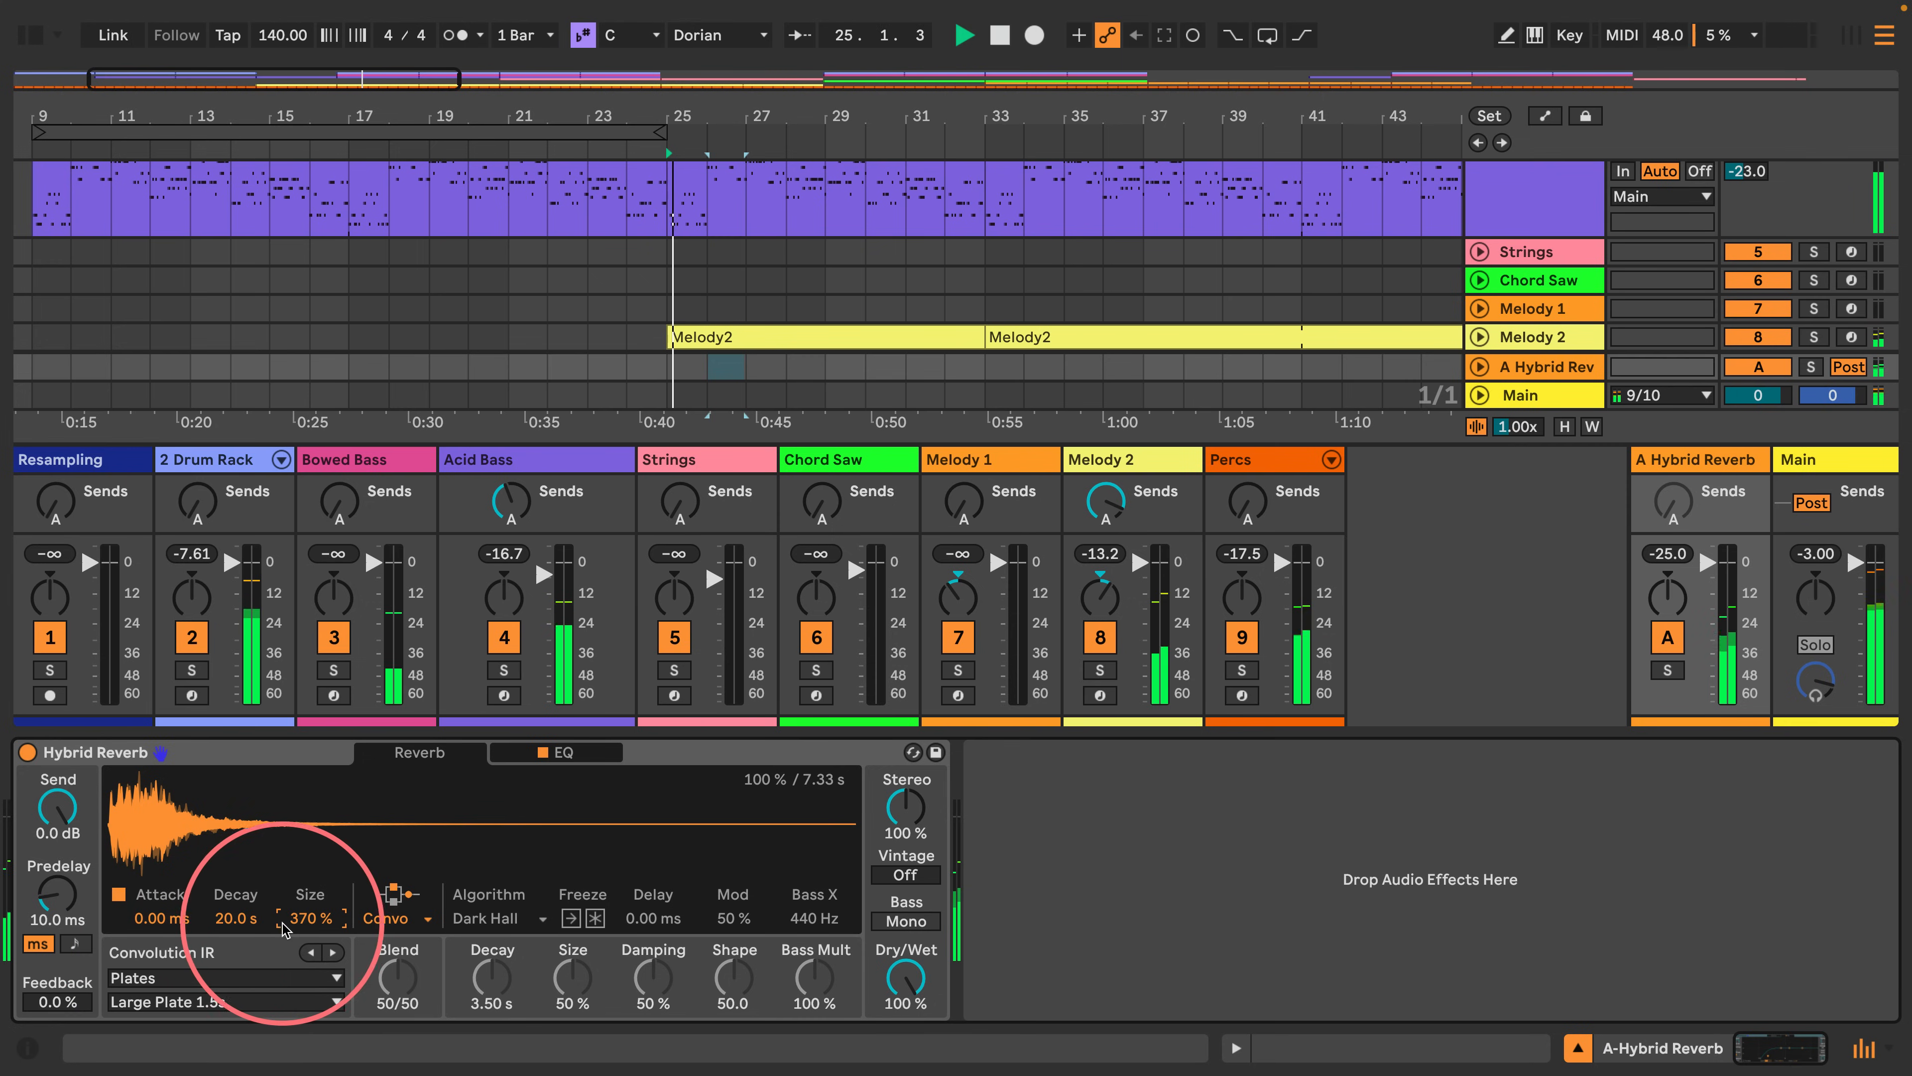
Continue playing the section and slightly lower Melody 2's send to the Hybrid Reverb.
key("space")
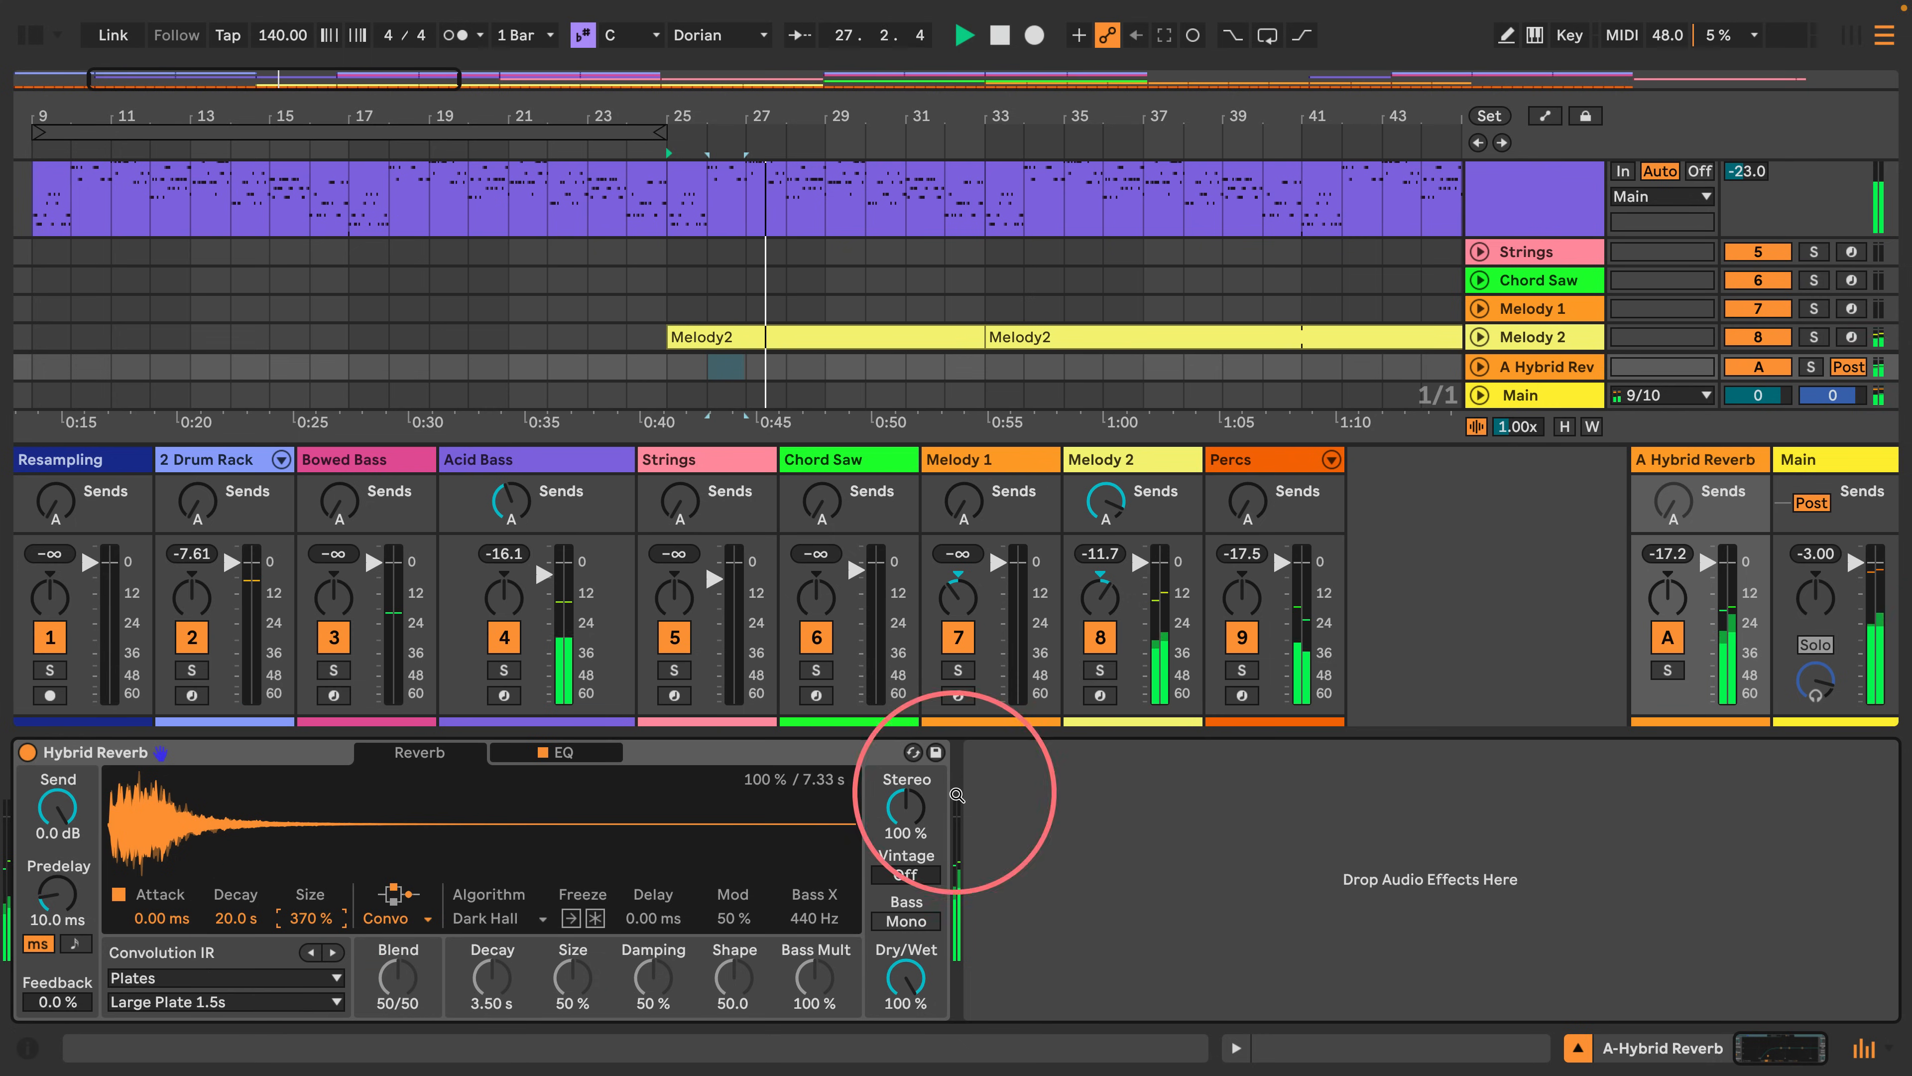
left_click(1106, 501)
left_click_drag(1106, 501, 1112, 511)
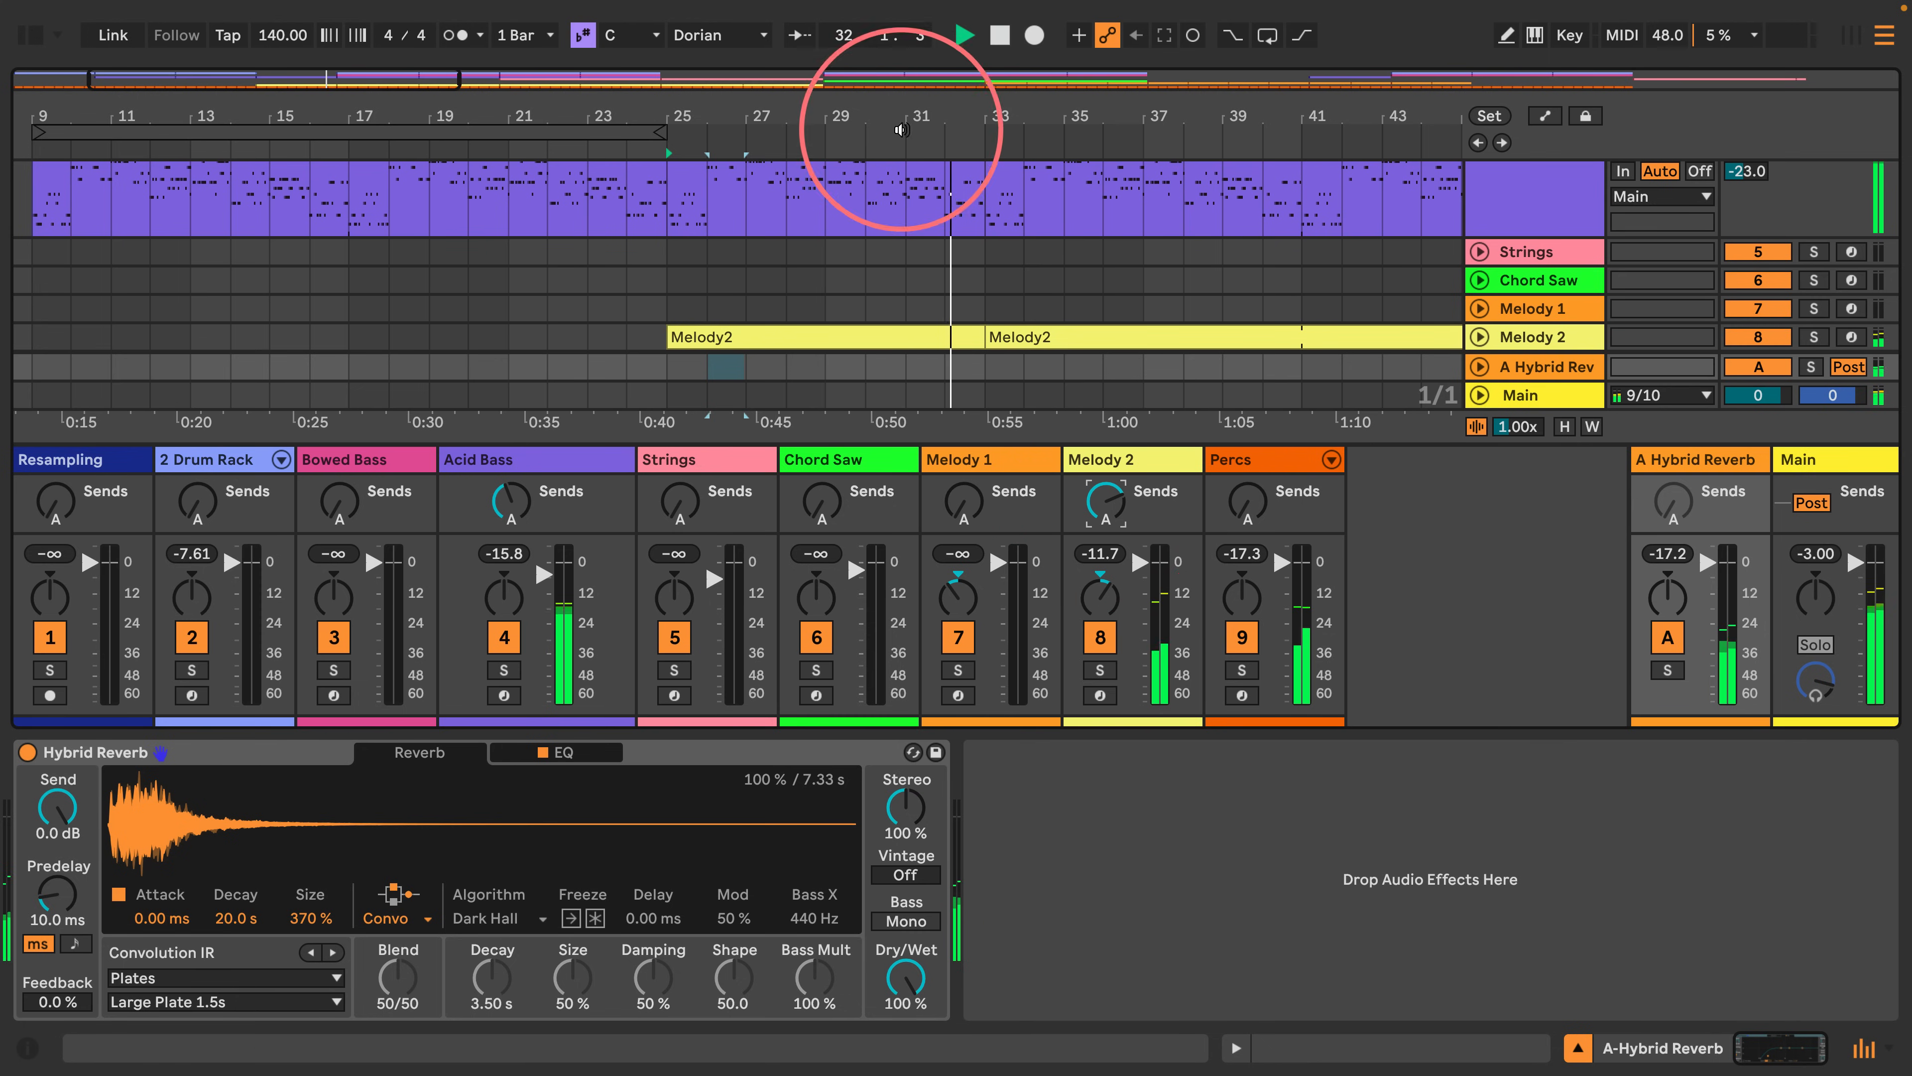
Loop the first Bowed Bass clip from bar 33 to 49 and solo the Bowed Bass track.
scroll(897, 104, "down", 3)
scroll(720, 324, "down", 3)
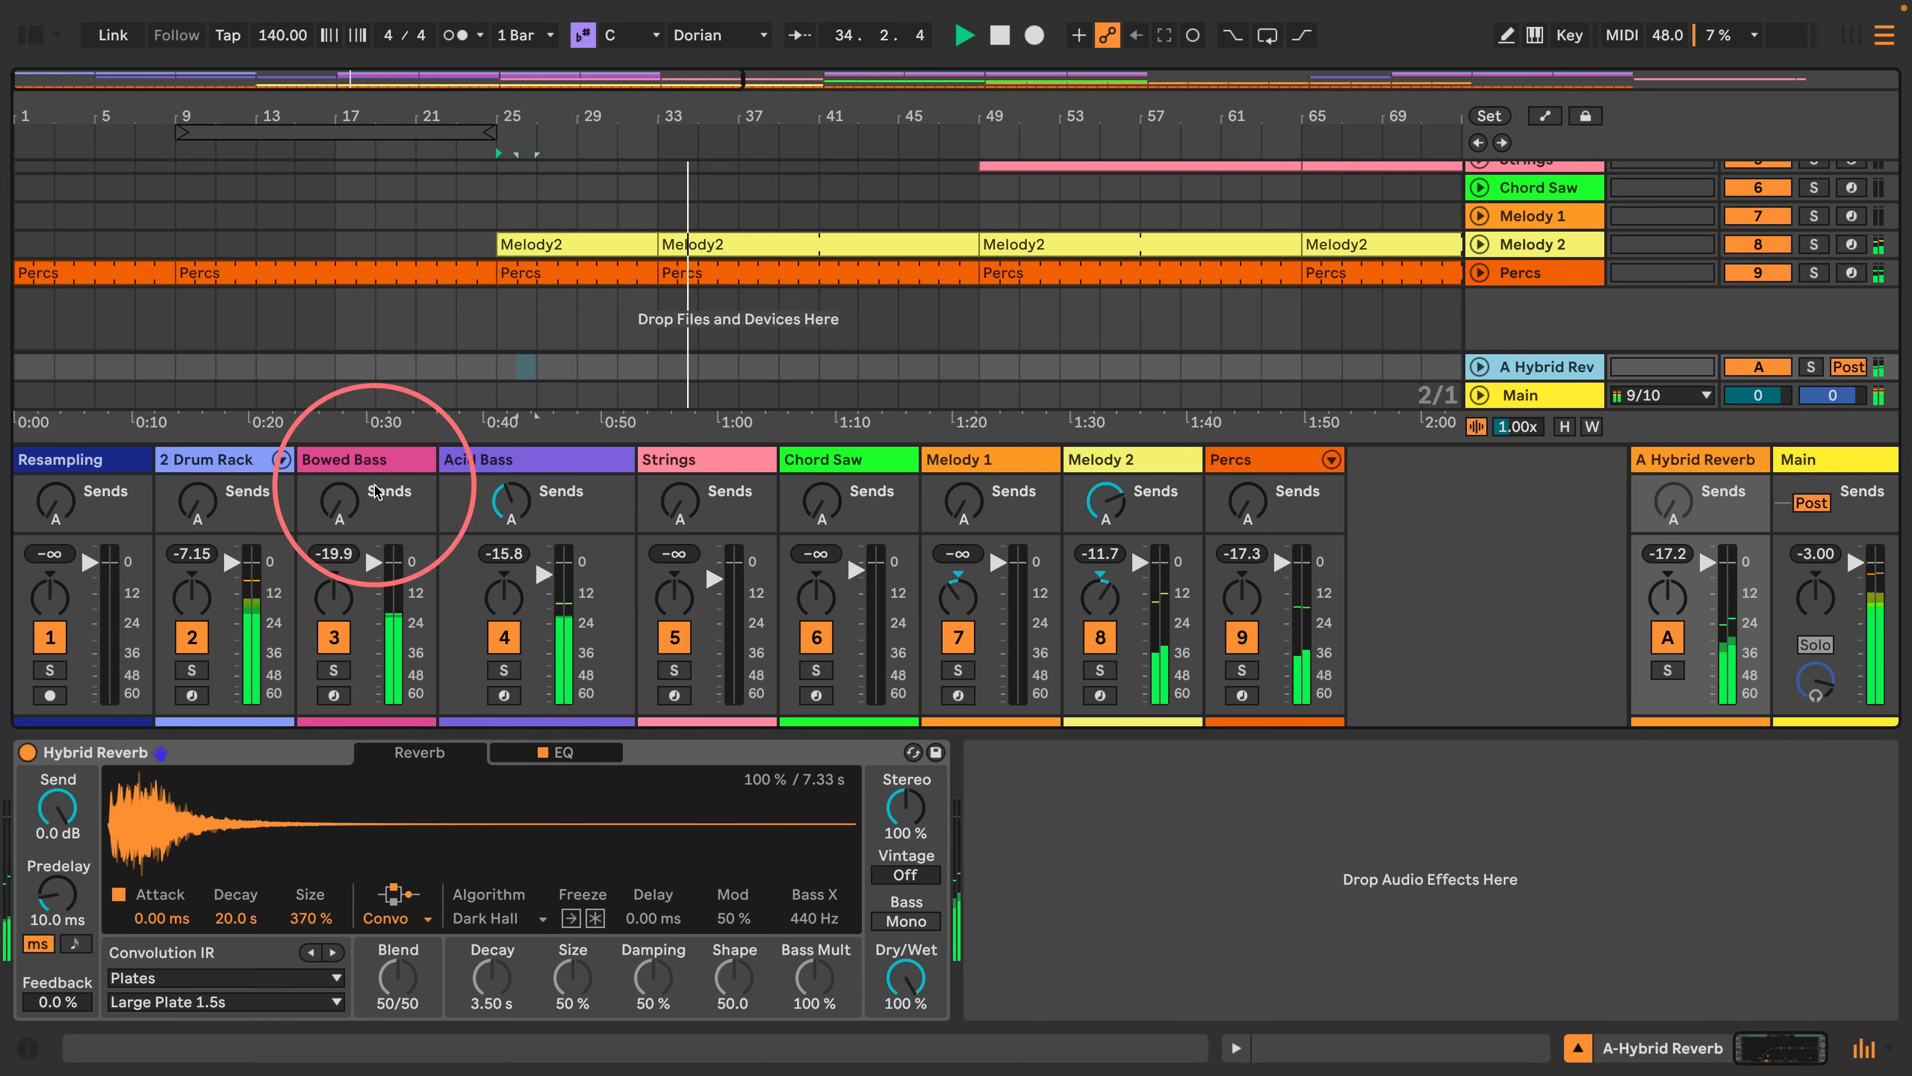
left_click(358, 461)
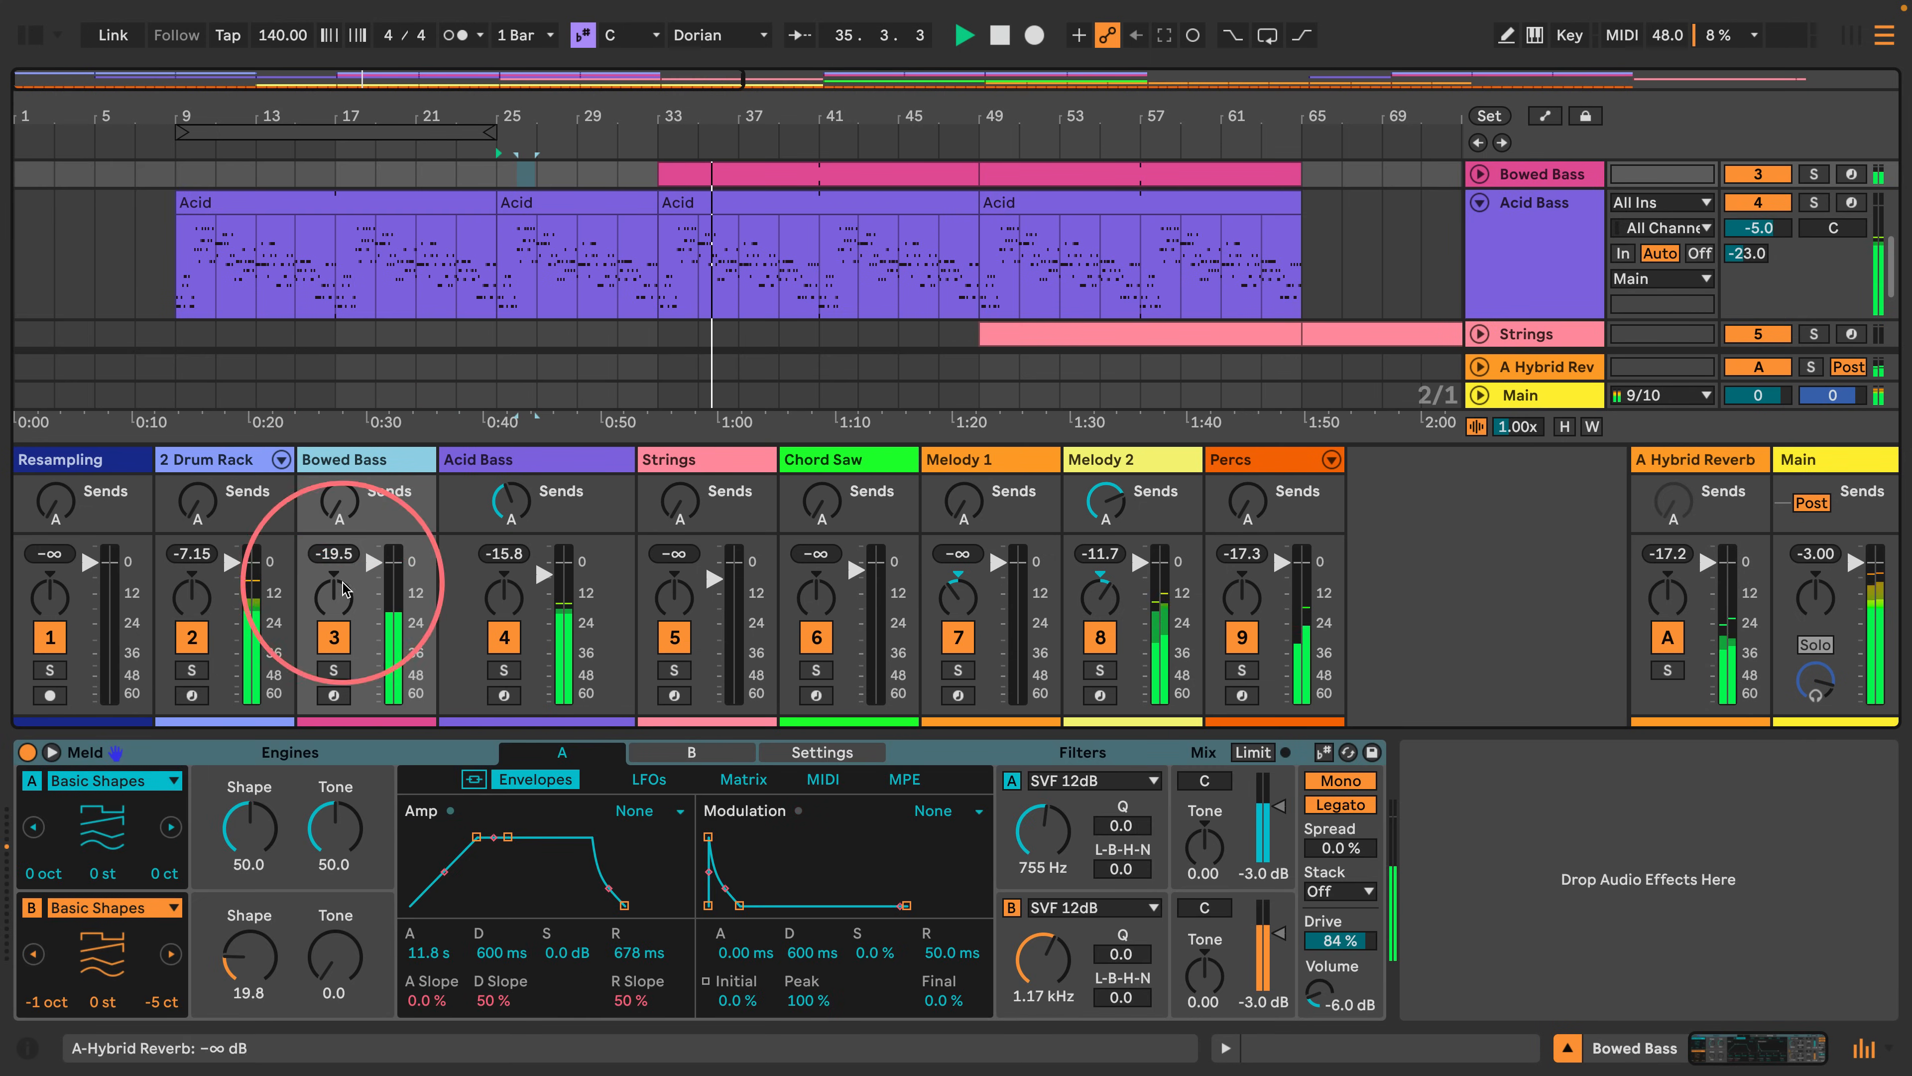
left_click(749, 175)
key("ctrl+l")
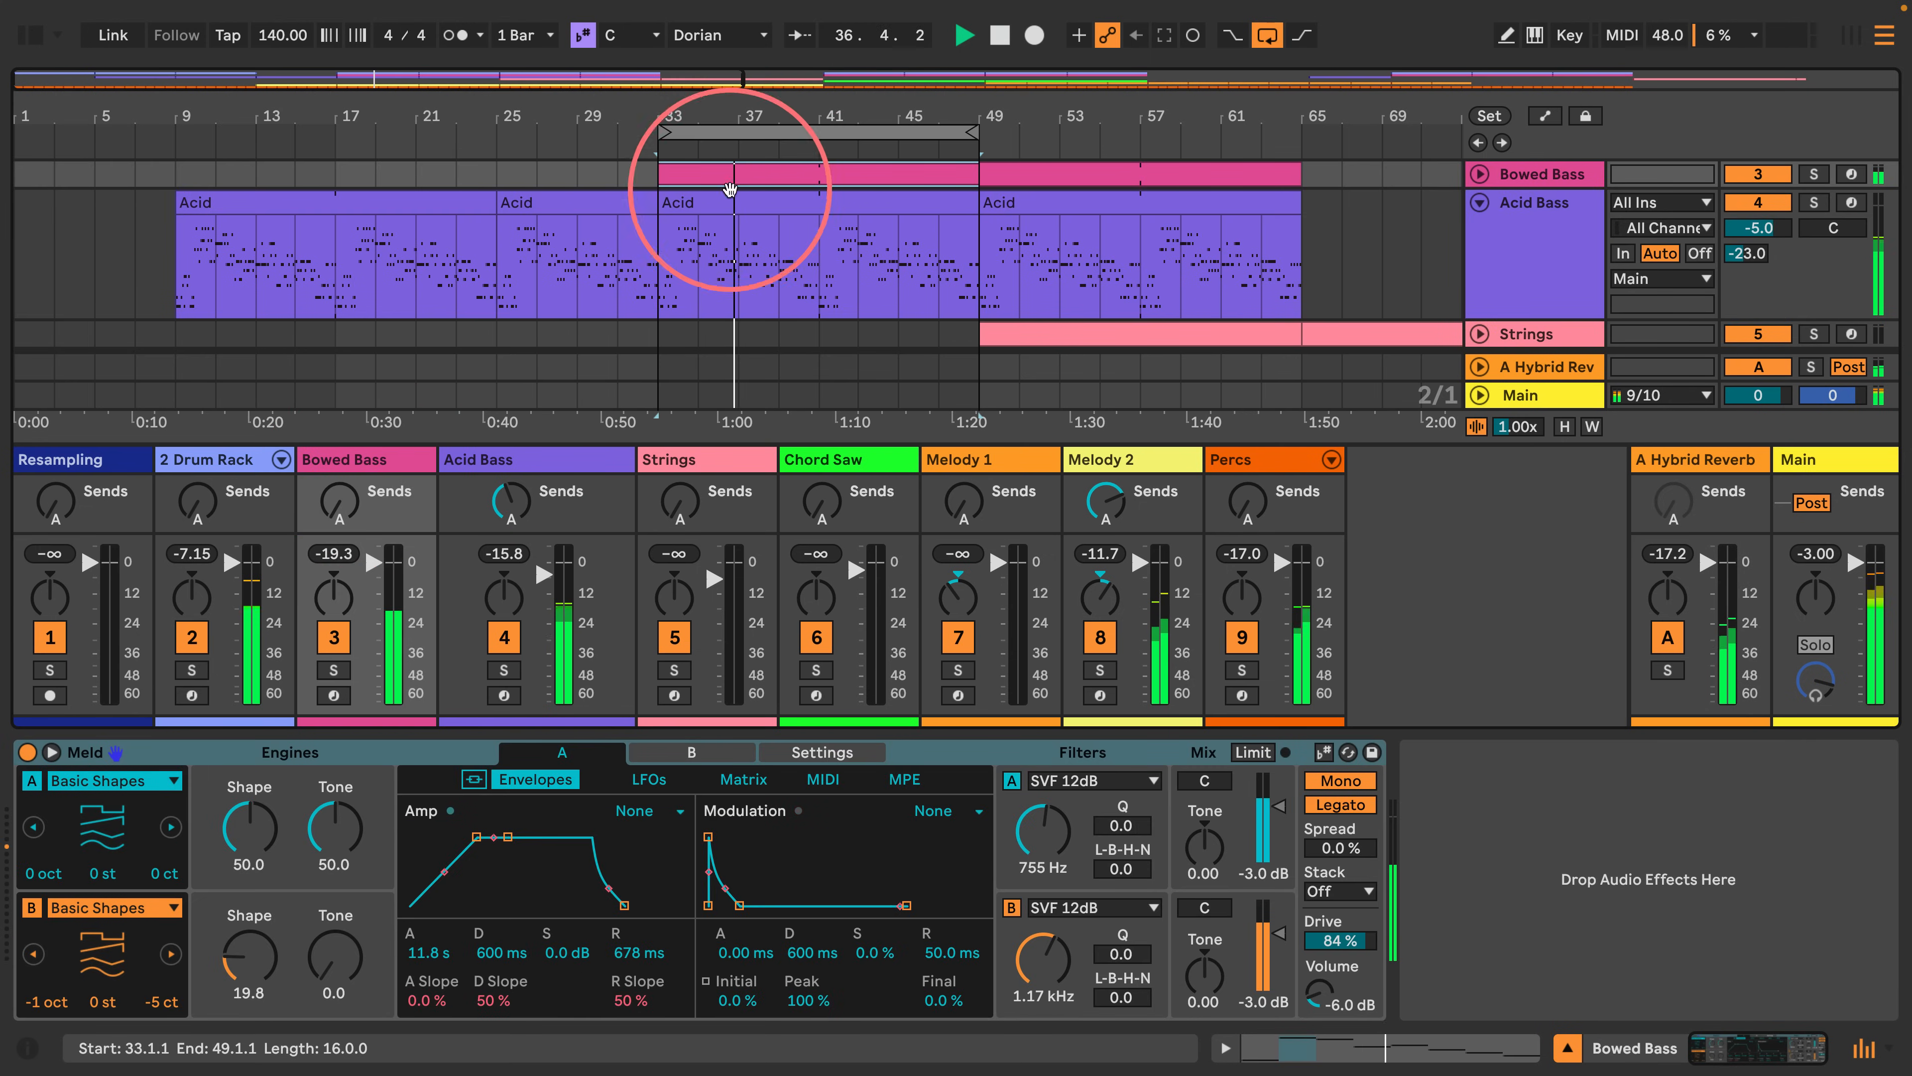
left_click(334, 669)
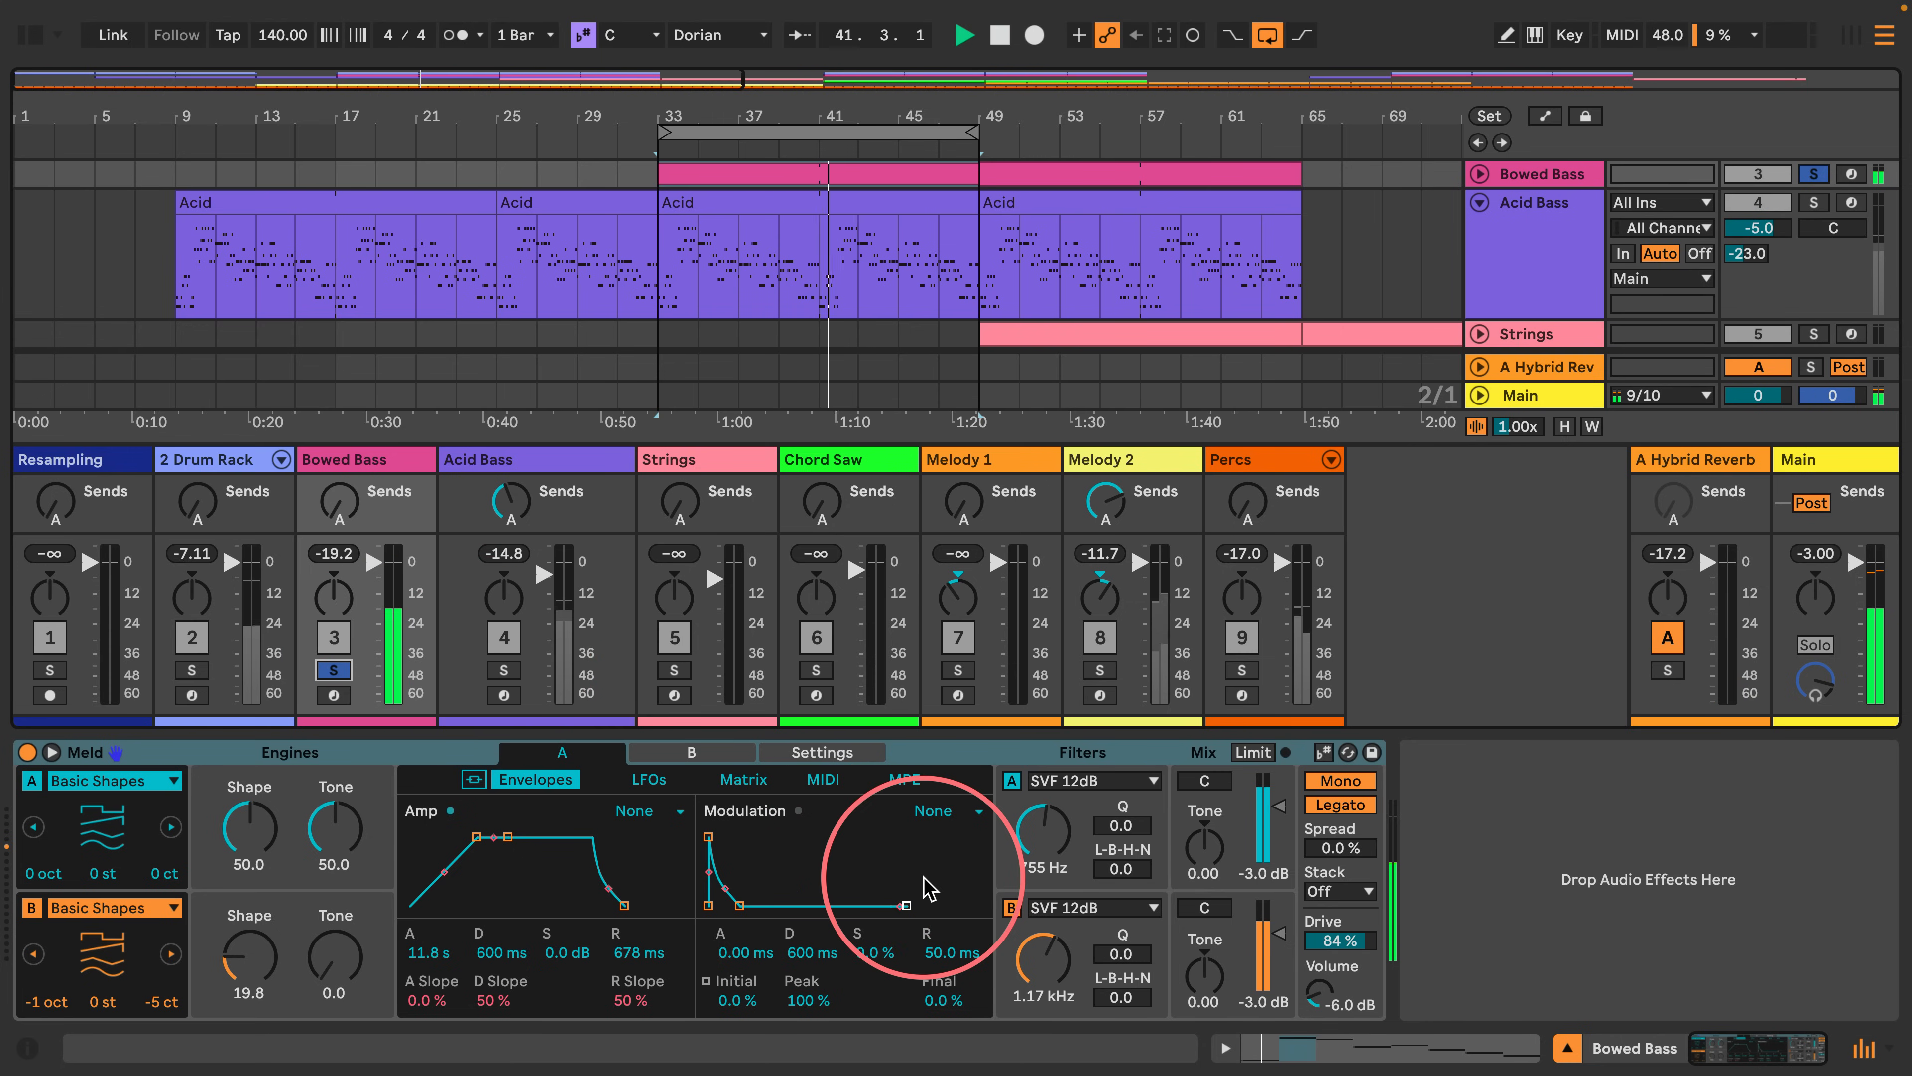
In the Bowed Bass's Meld, try a Spread of 100 %, reset it to 0 % and lower filter A's frequency to 213 Hz.
left_click_drag(1330, 853, 1332, 858)
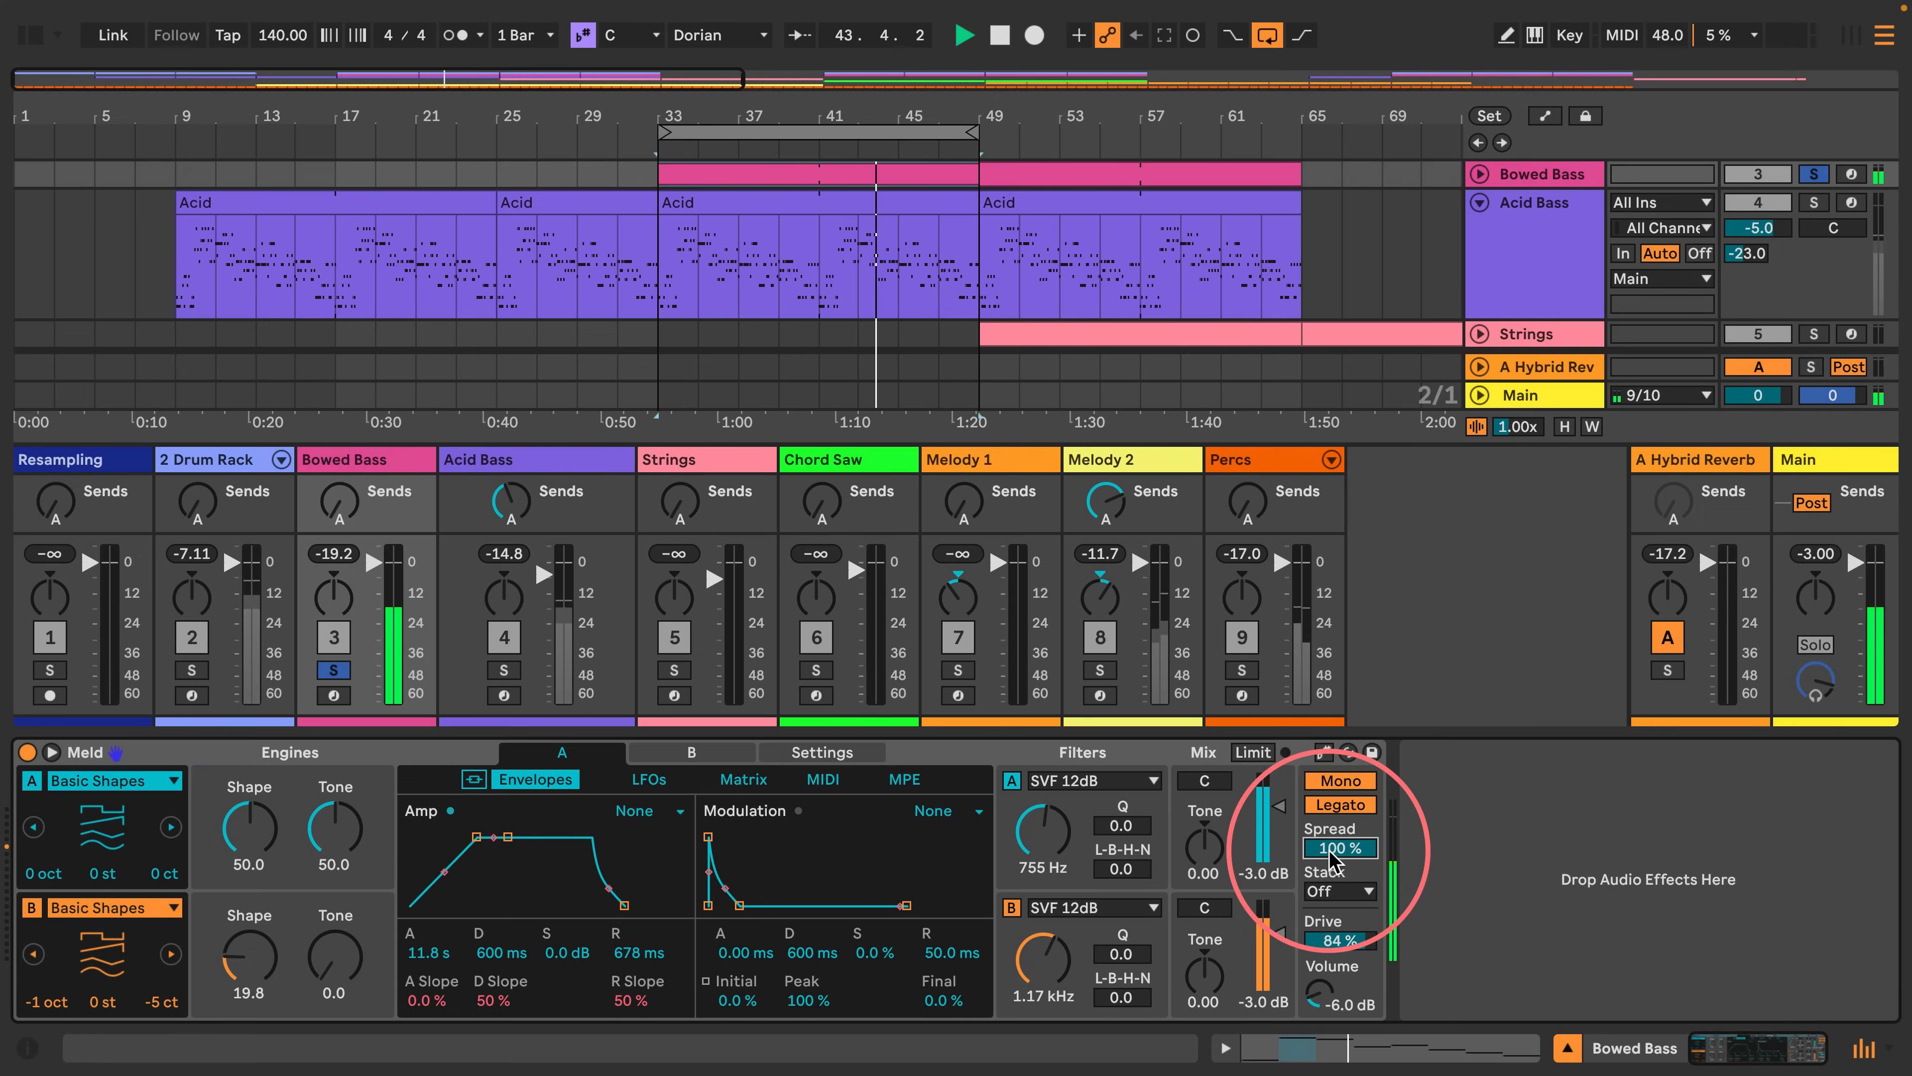
left_click(354, 459)
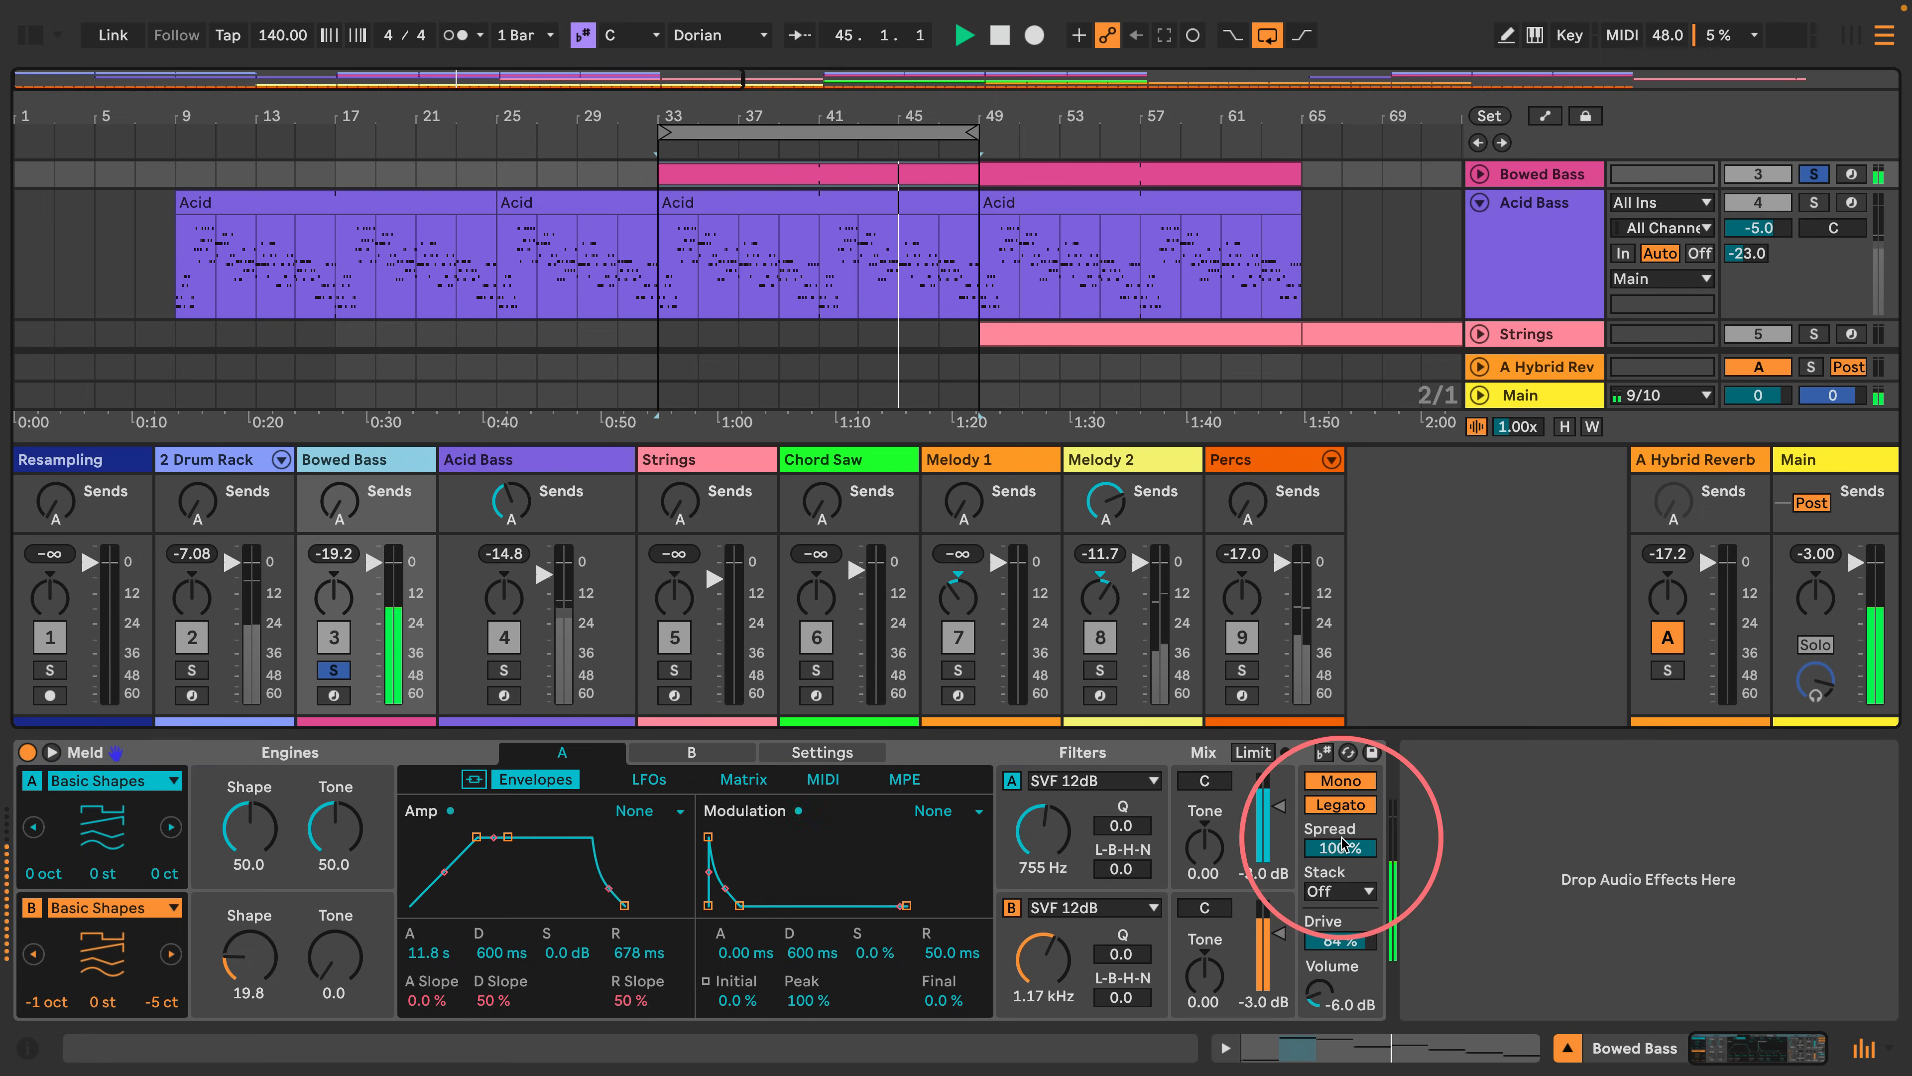
left_click_drag(1336, 848, 1336, 850)
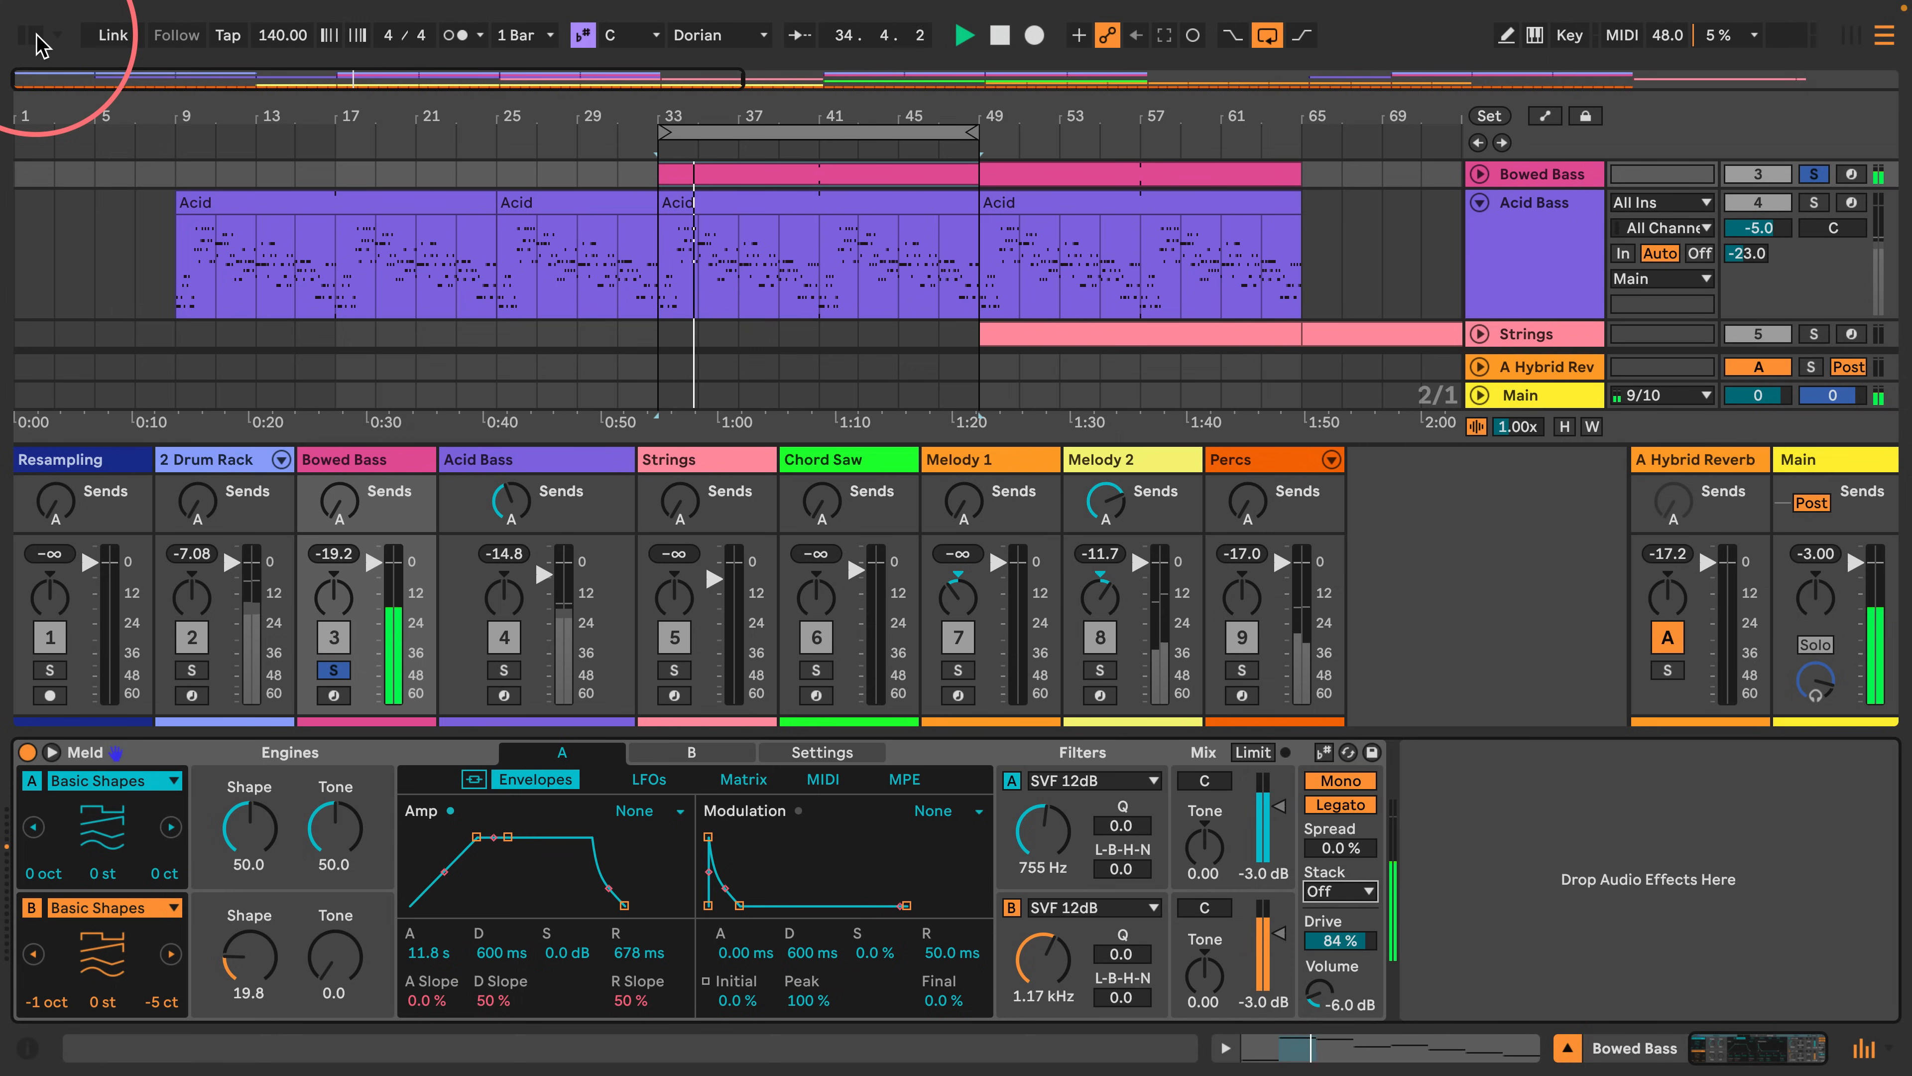
left_click_drag(1023, 850, 1024, 896)
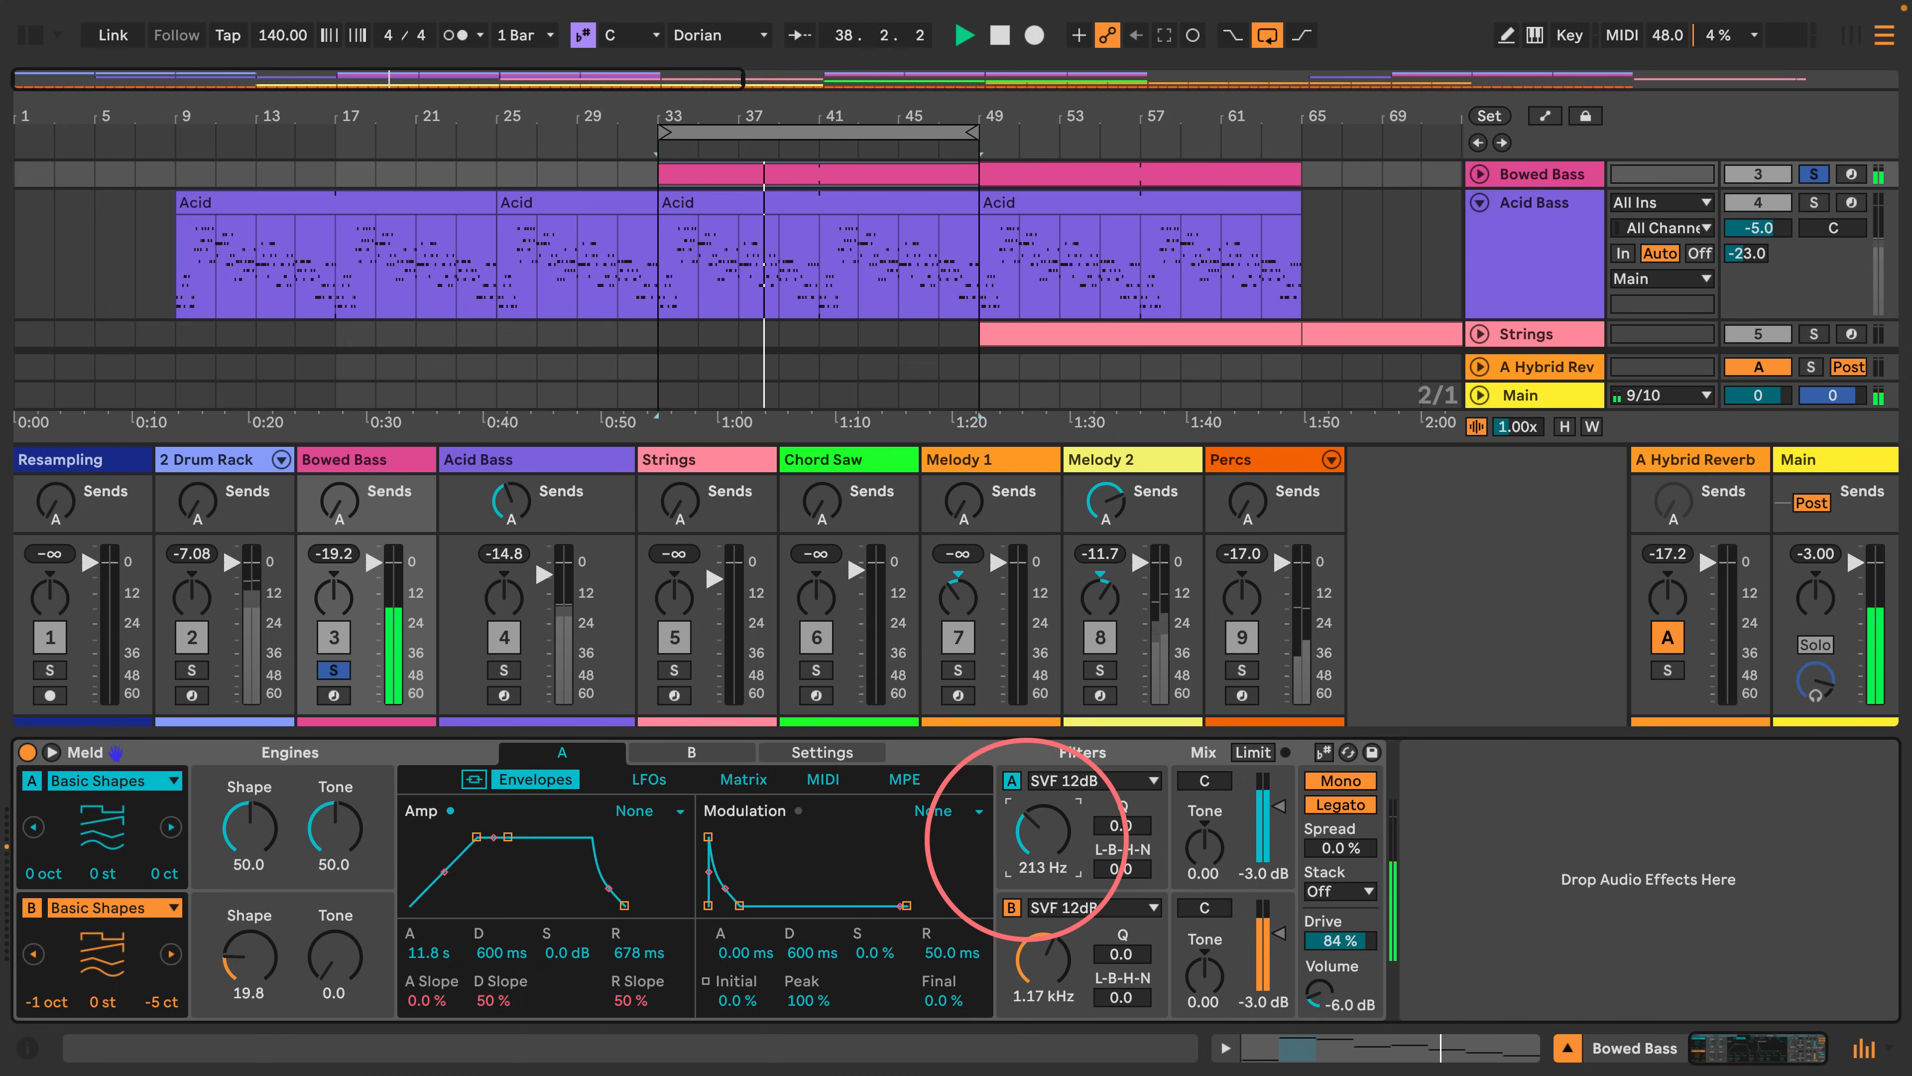
Find Chorus-Ensemble among the audio effects in the widened browser and add it after Meld on the Bowed Bass track.
left_click(30, 35)
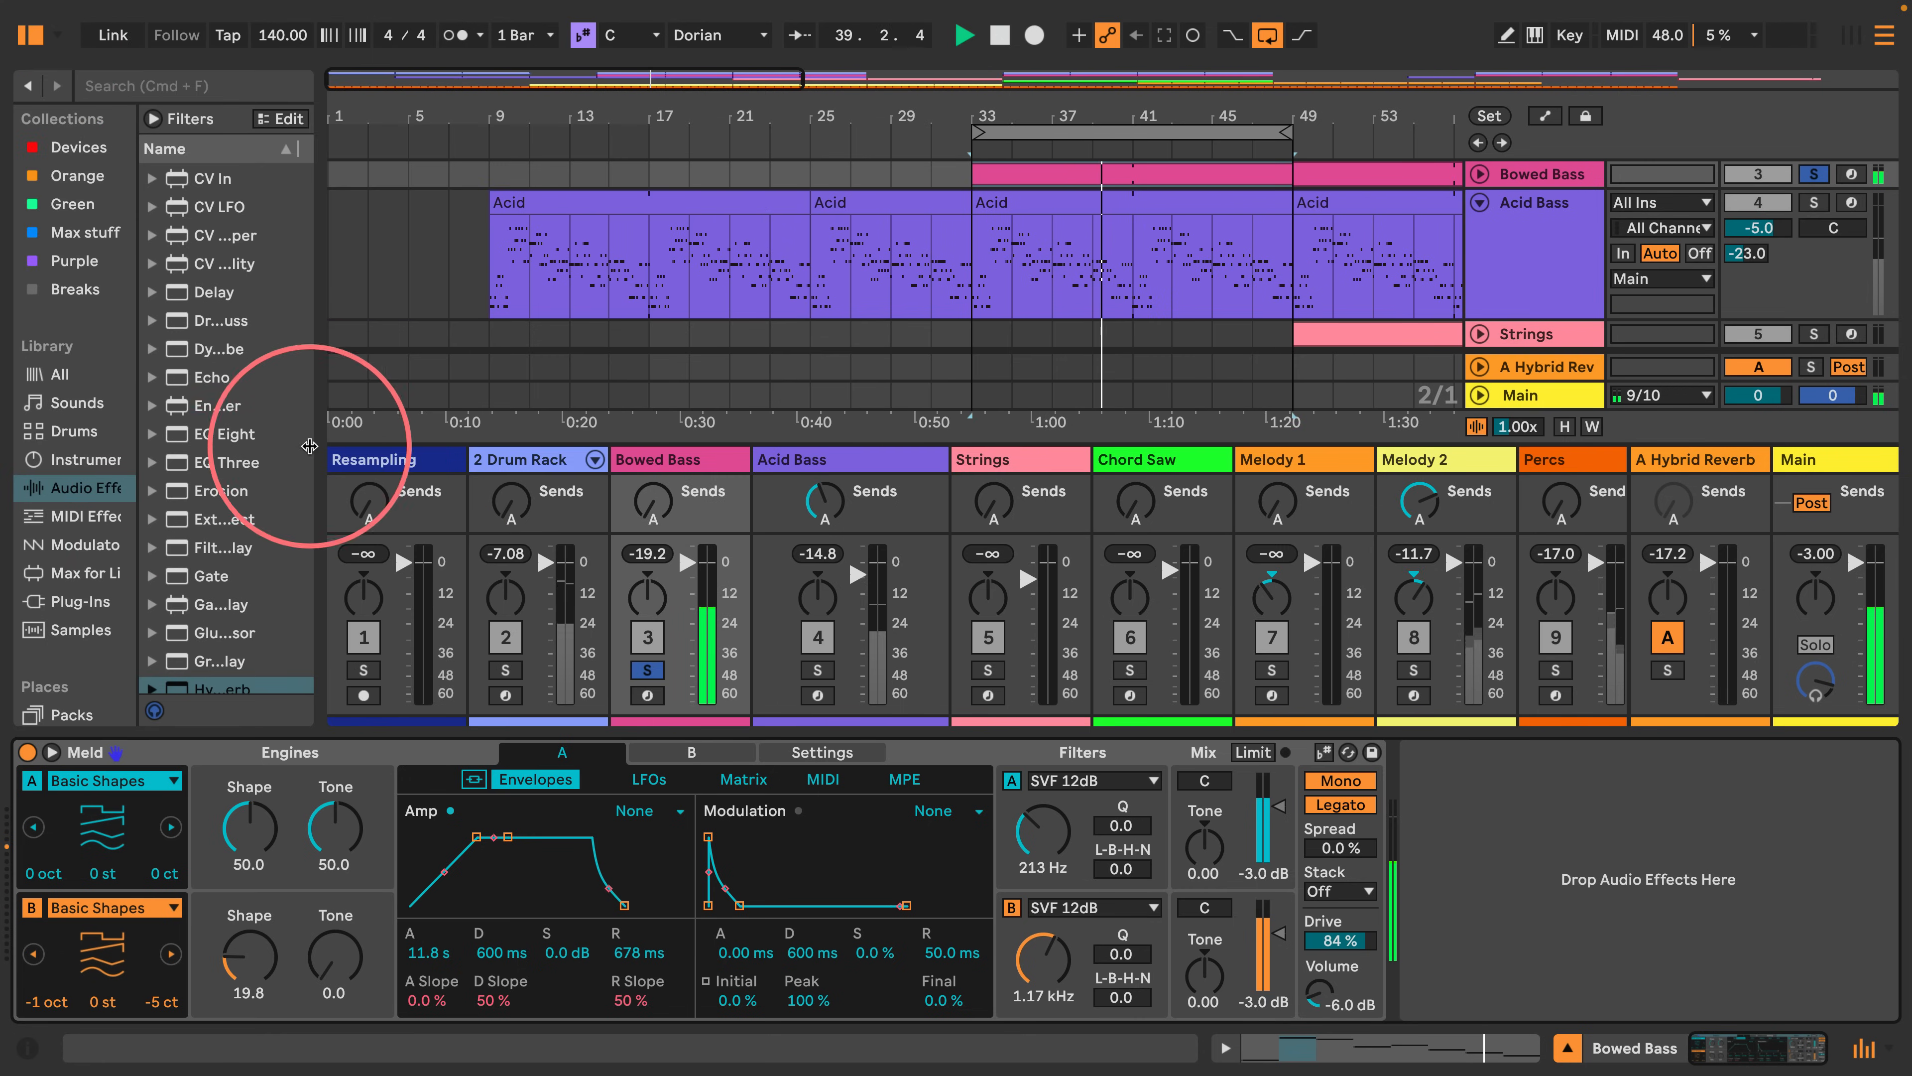
left_click_drag(318, 450, 657, 451)
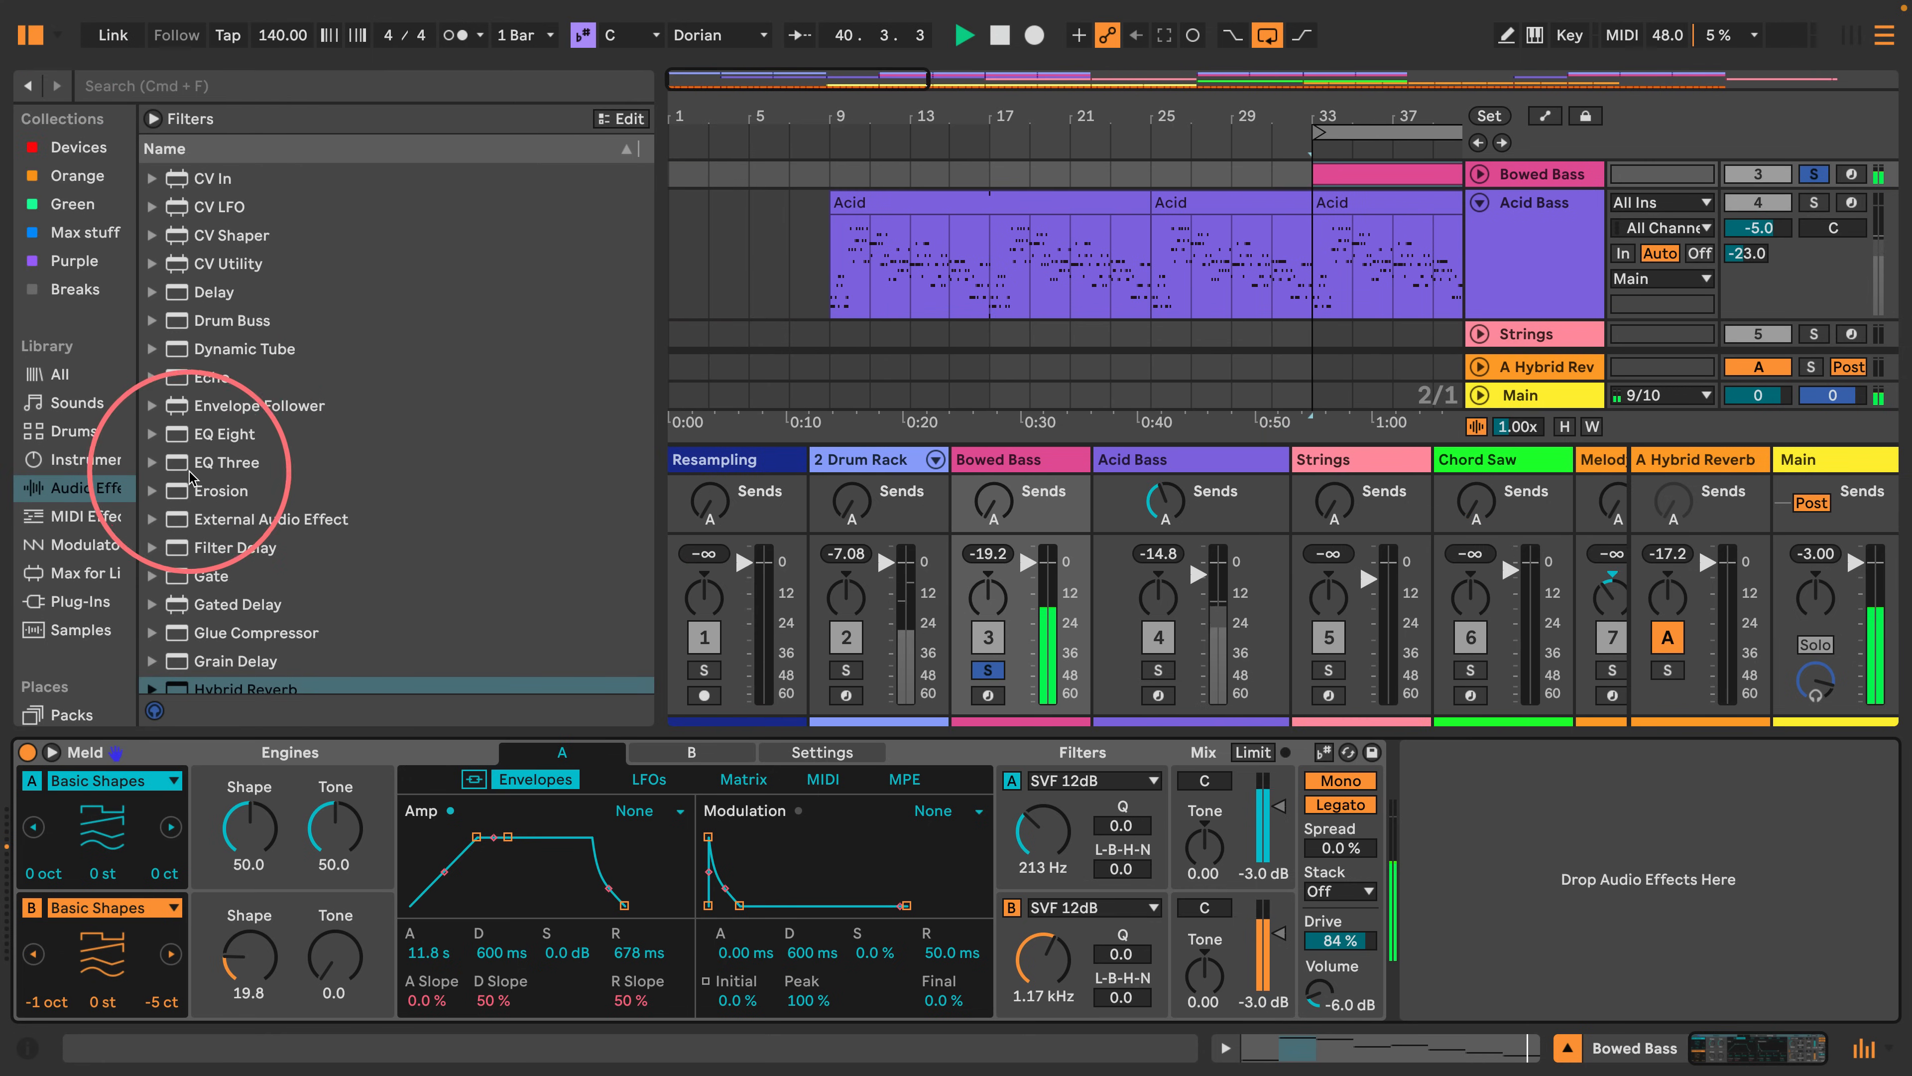
scroll(220, 528, "down", 1)
scroll(218, 528, "up", 2)
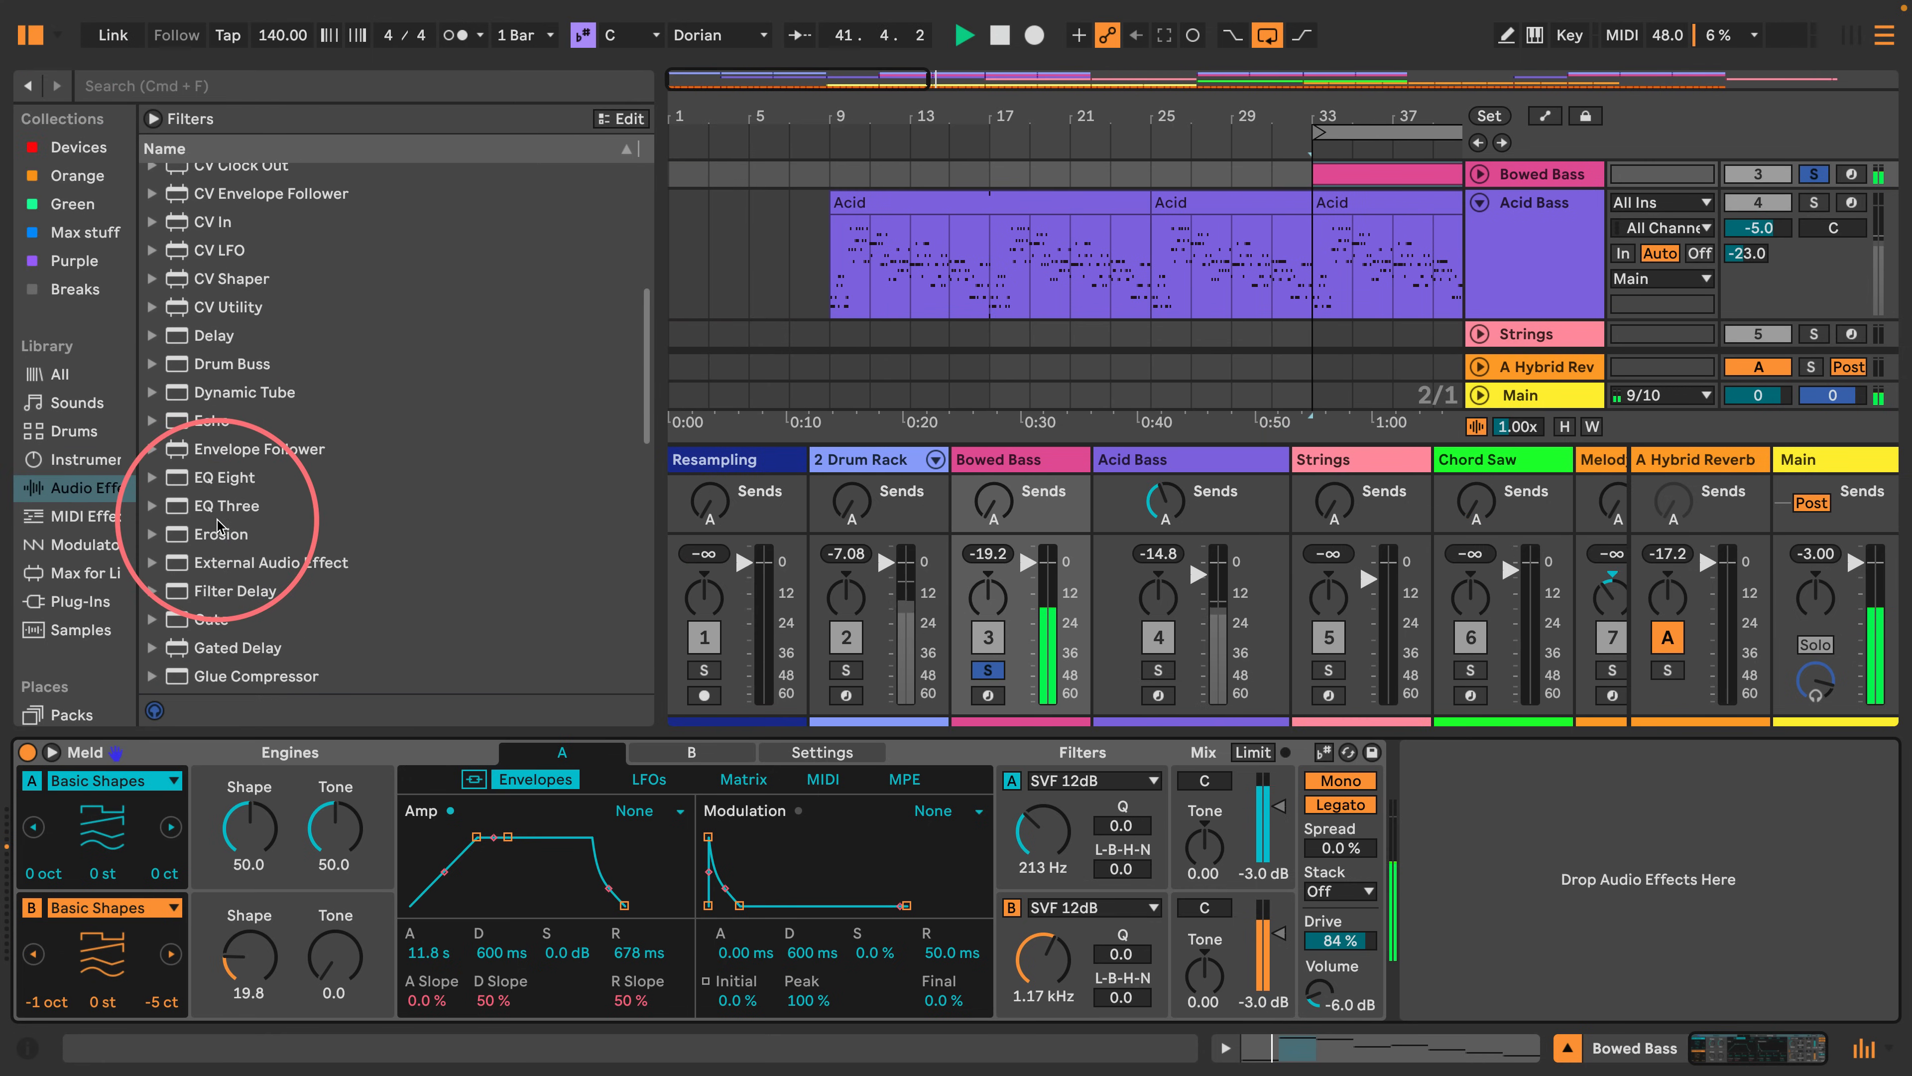
scroll(219, 530, "up", 12)
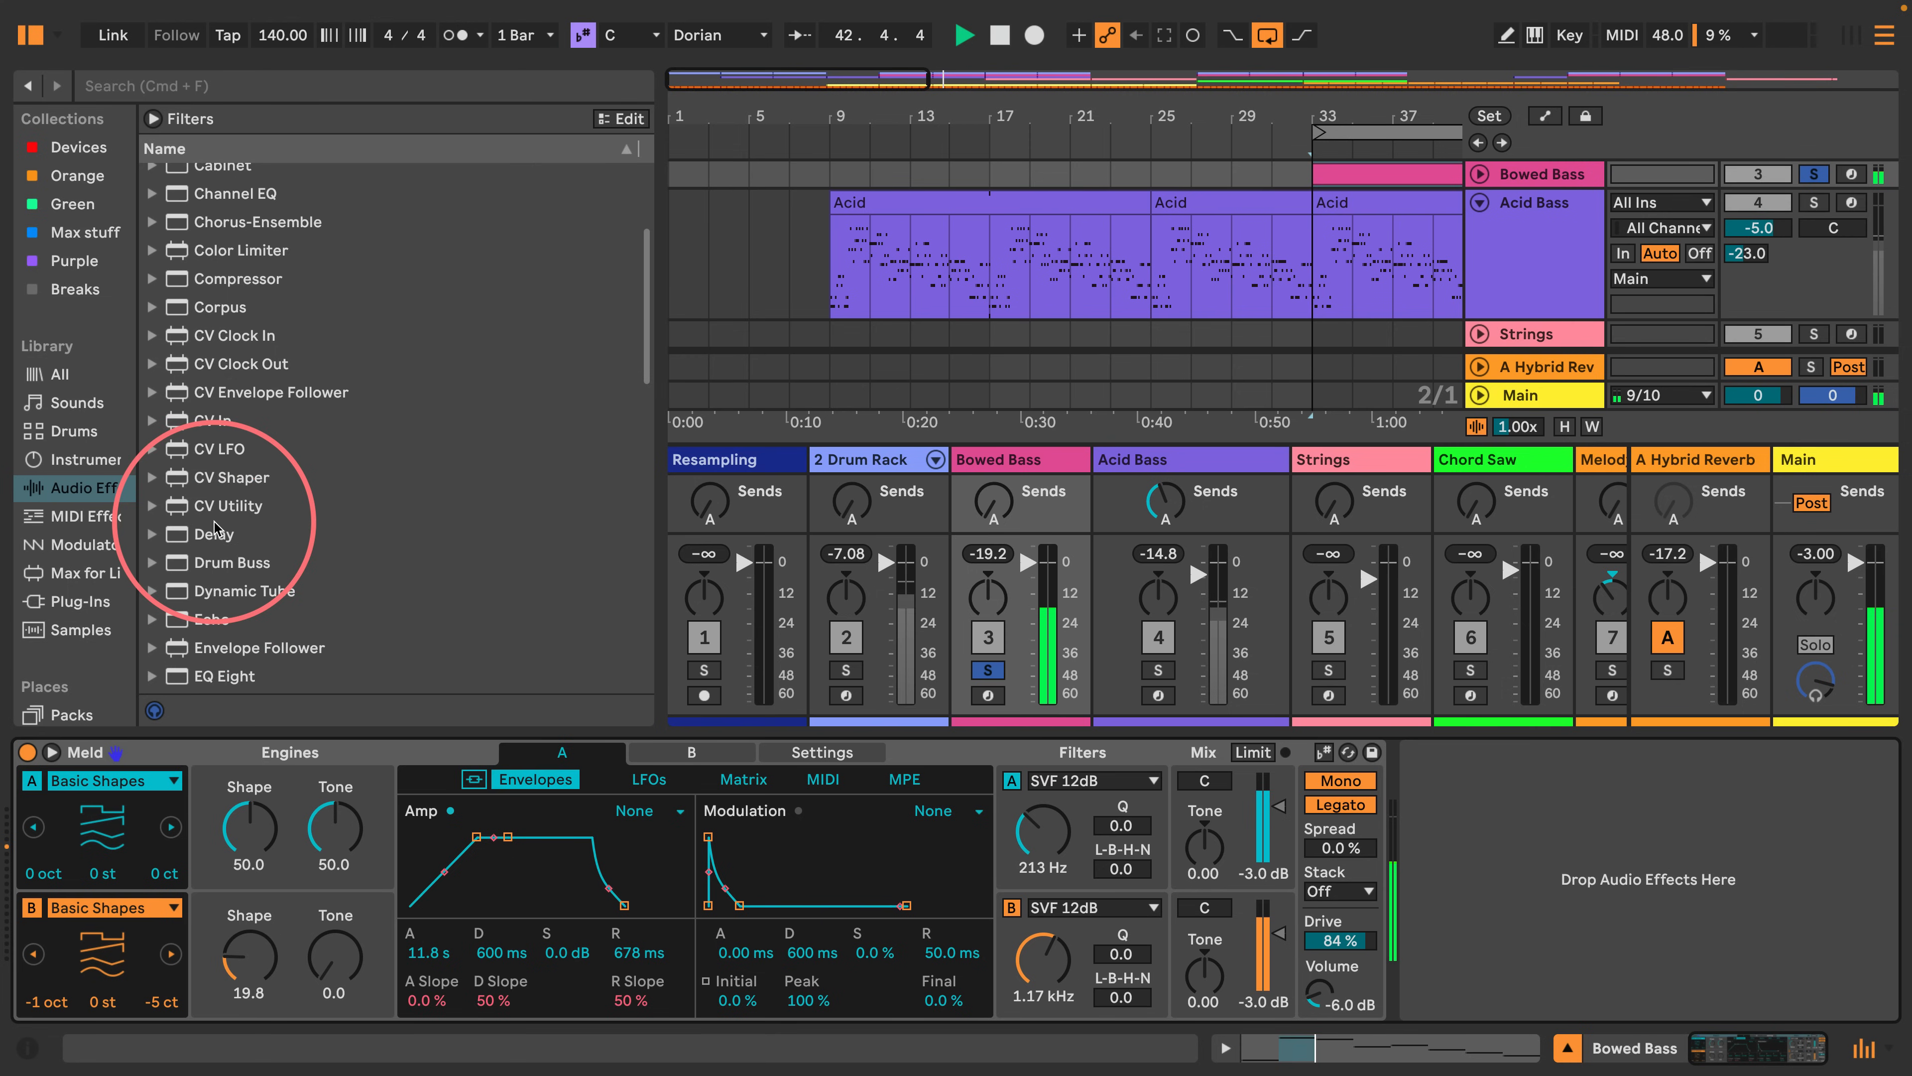
left_click(153, 323)
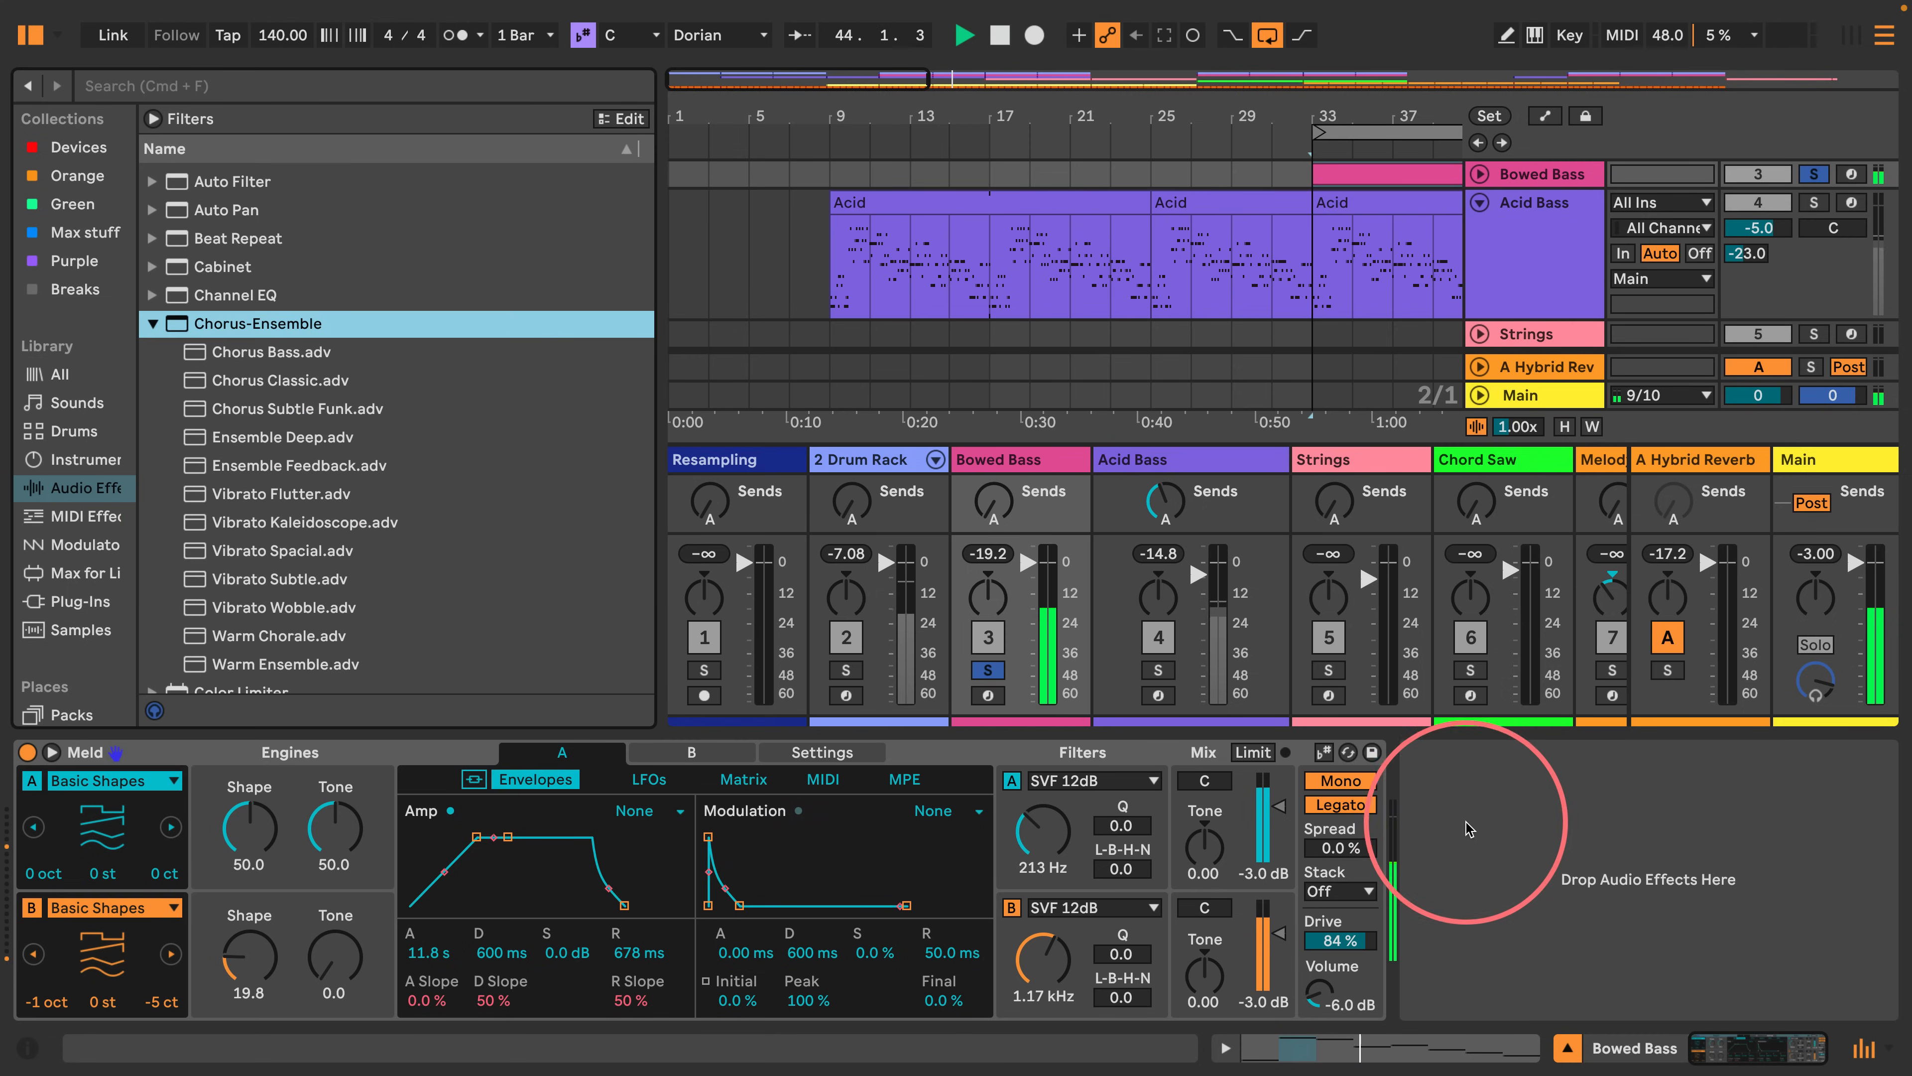
left_click_drag(143, 325, 1472, 790)
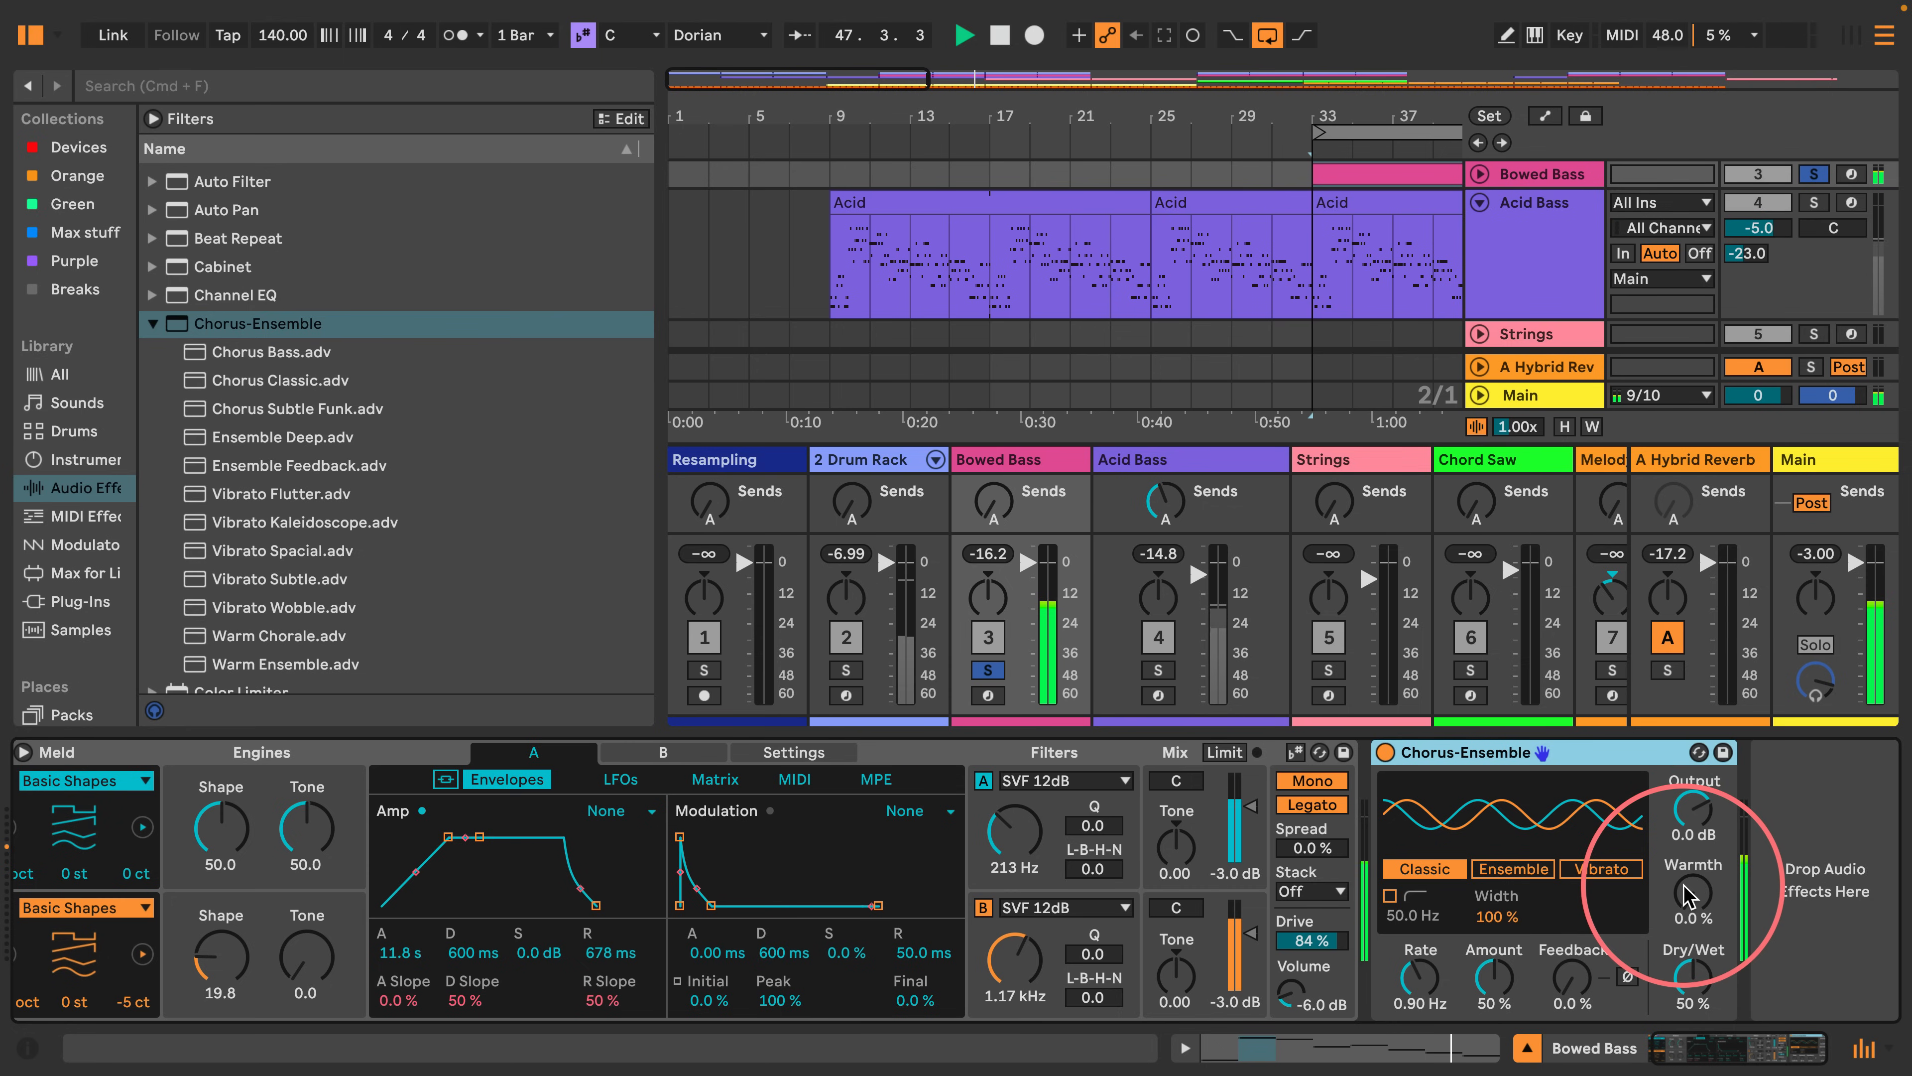
Set Chorus-Ensemble's rate to 0.17 Hz, amount to 31 % and warmth to 100 %, and unsolo the Bowed Bass.
left_click_drag(1493, 978, 1423, 1013)
left_click_drag(1693, 896, 1693, 814)
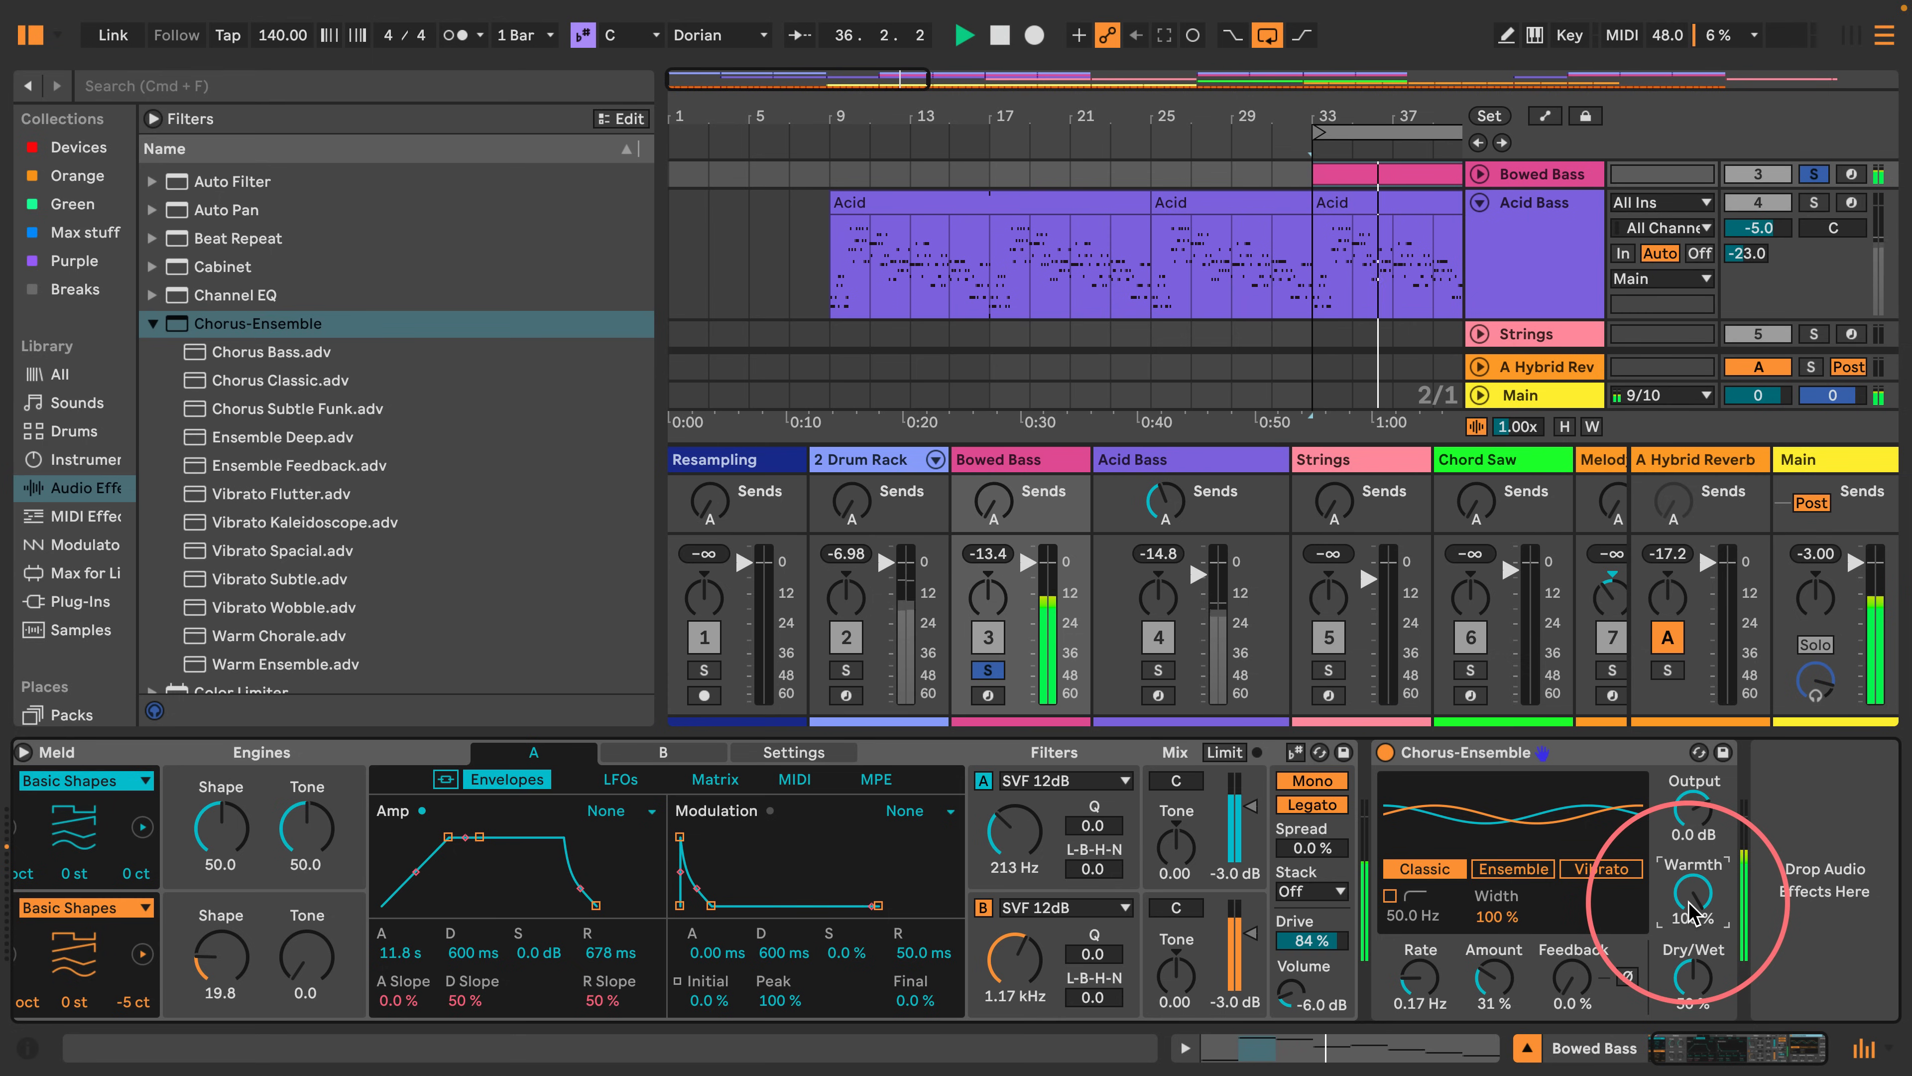
left_click(987, 670)
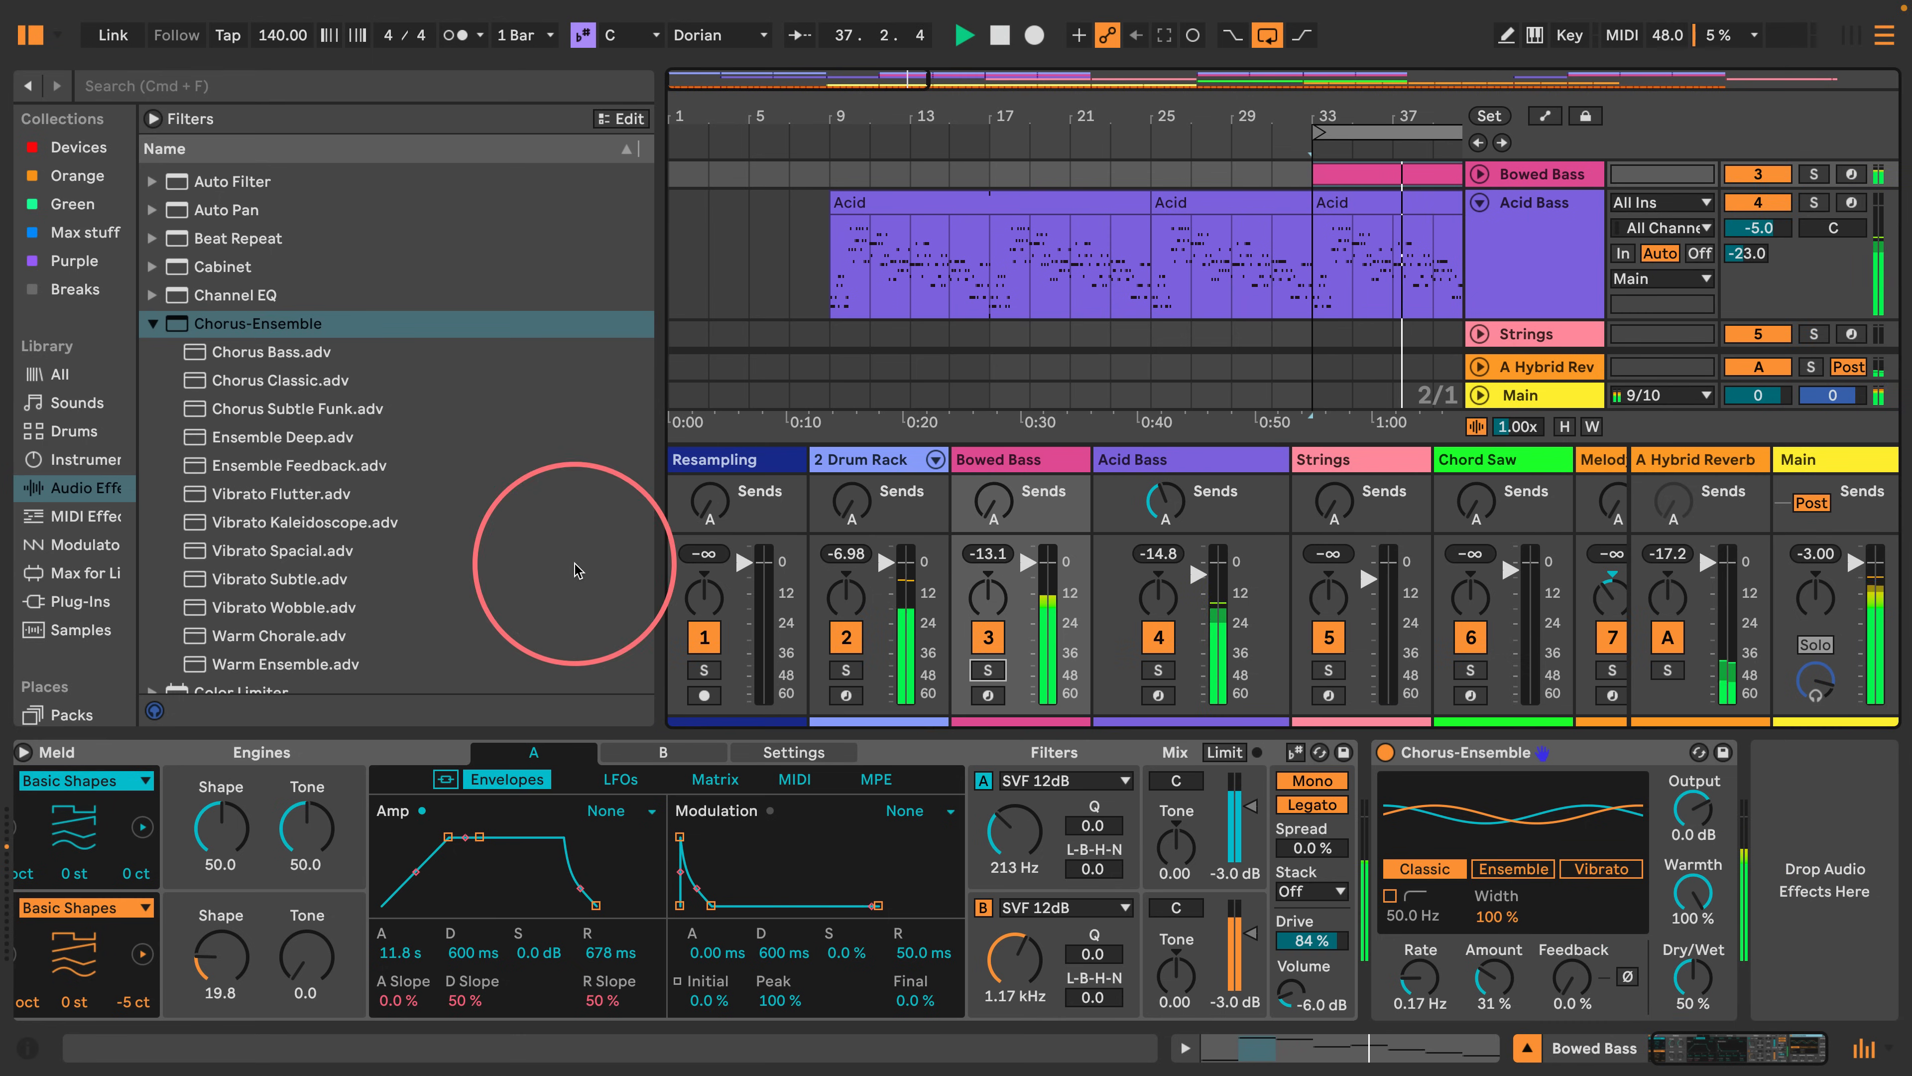
Raise the Bowed Bass's Hybrid Reverb send to about -17 dB, and with the browser hidden, turn off arrangement looping.
left_click_drag(655, 441, 197, 433)
left_click_drag(603, 498, 581, 620)
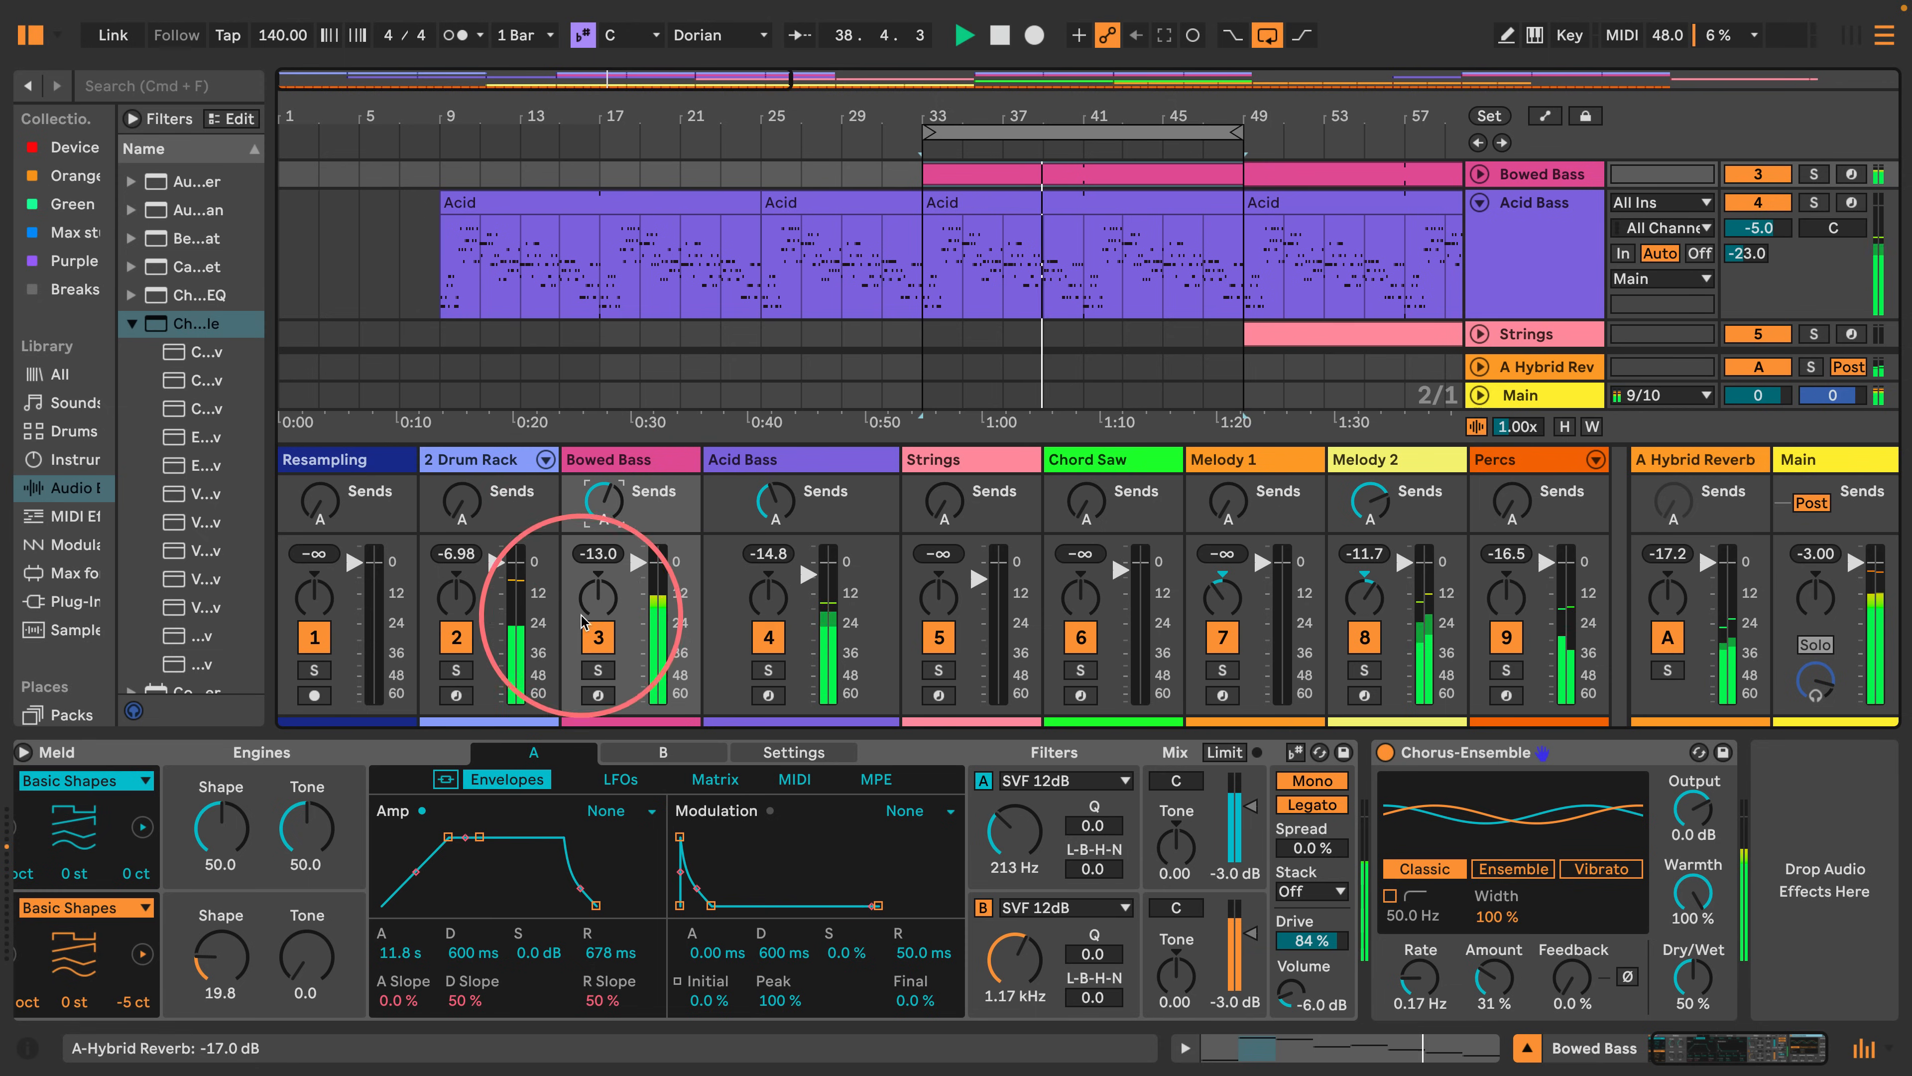
left_click(595, 671)
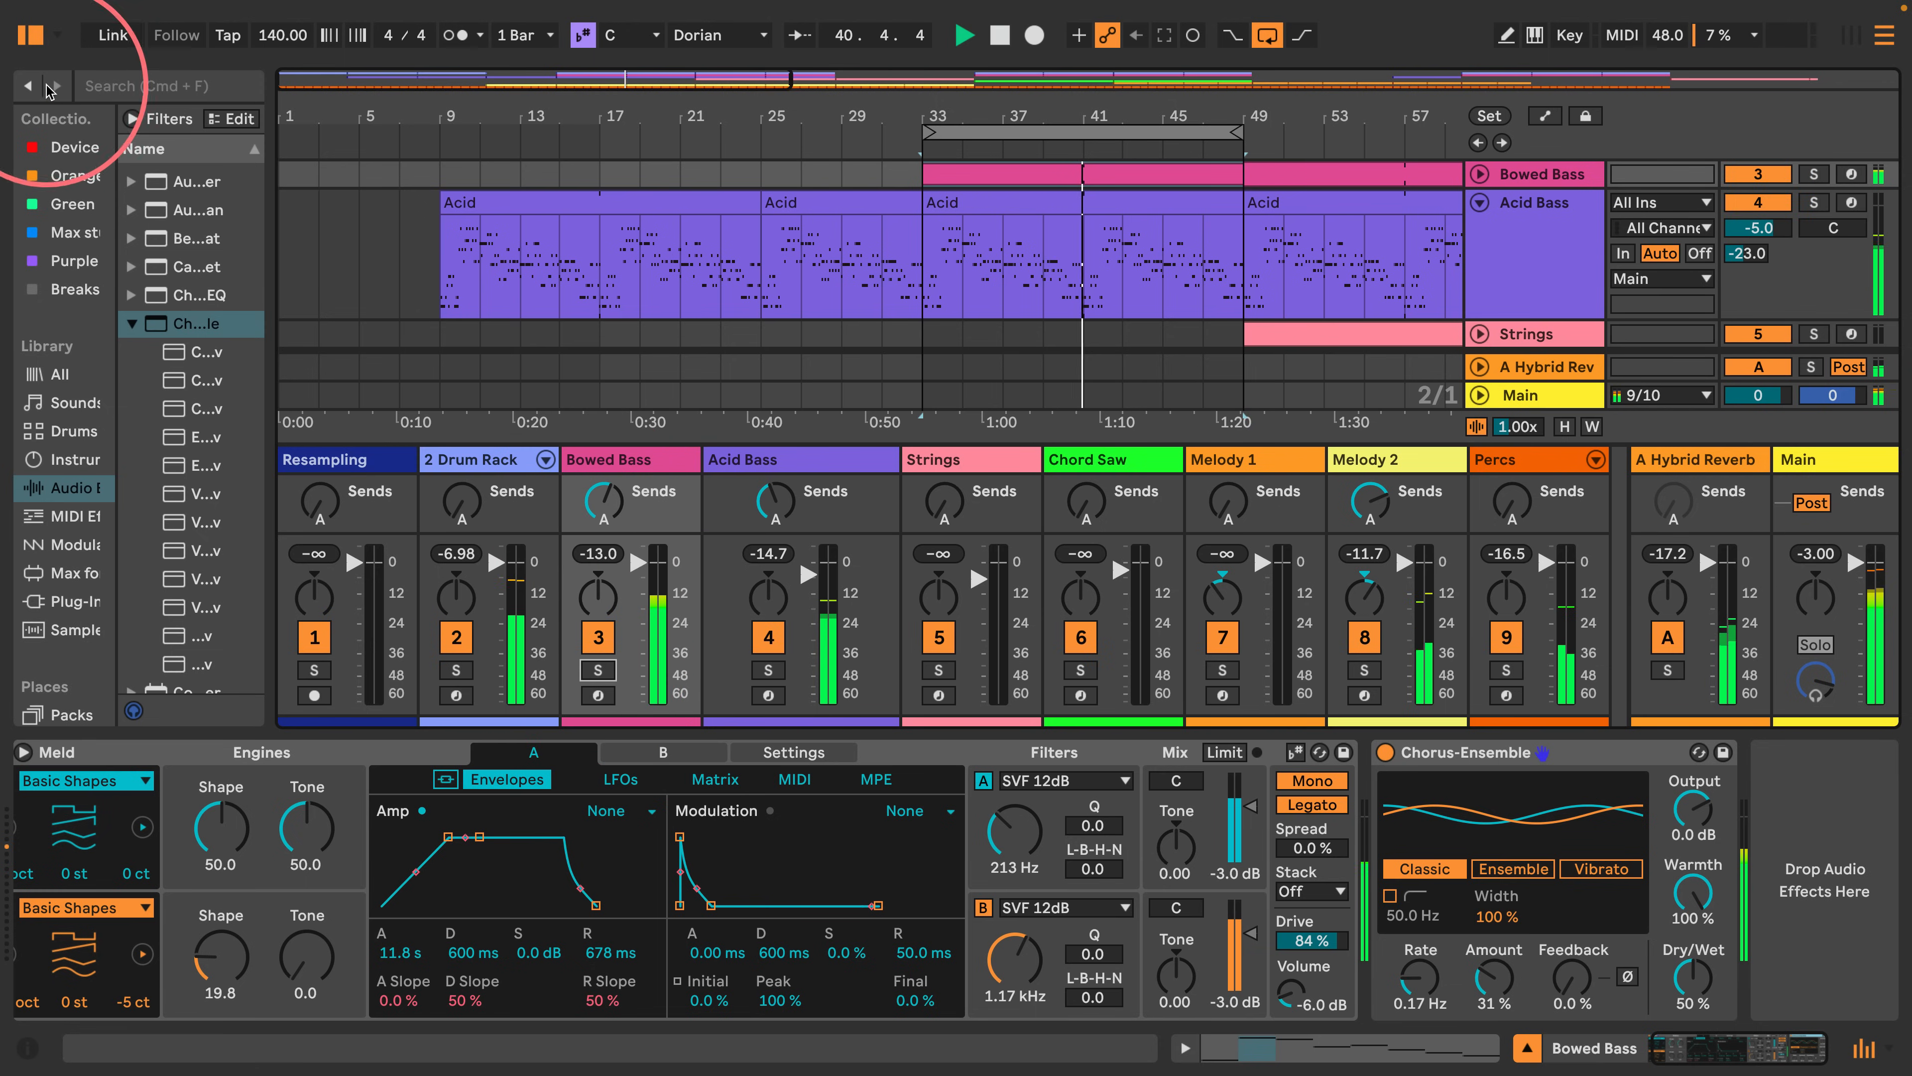
left_click(32, 35)
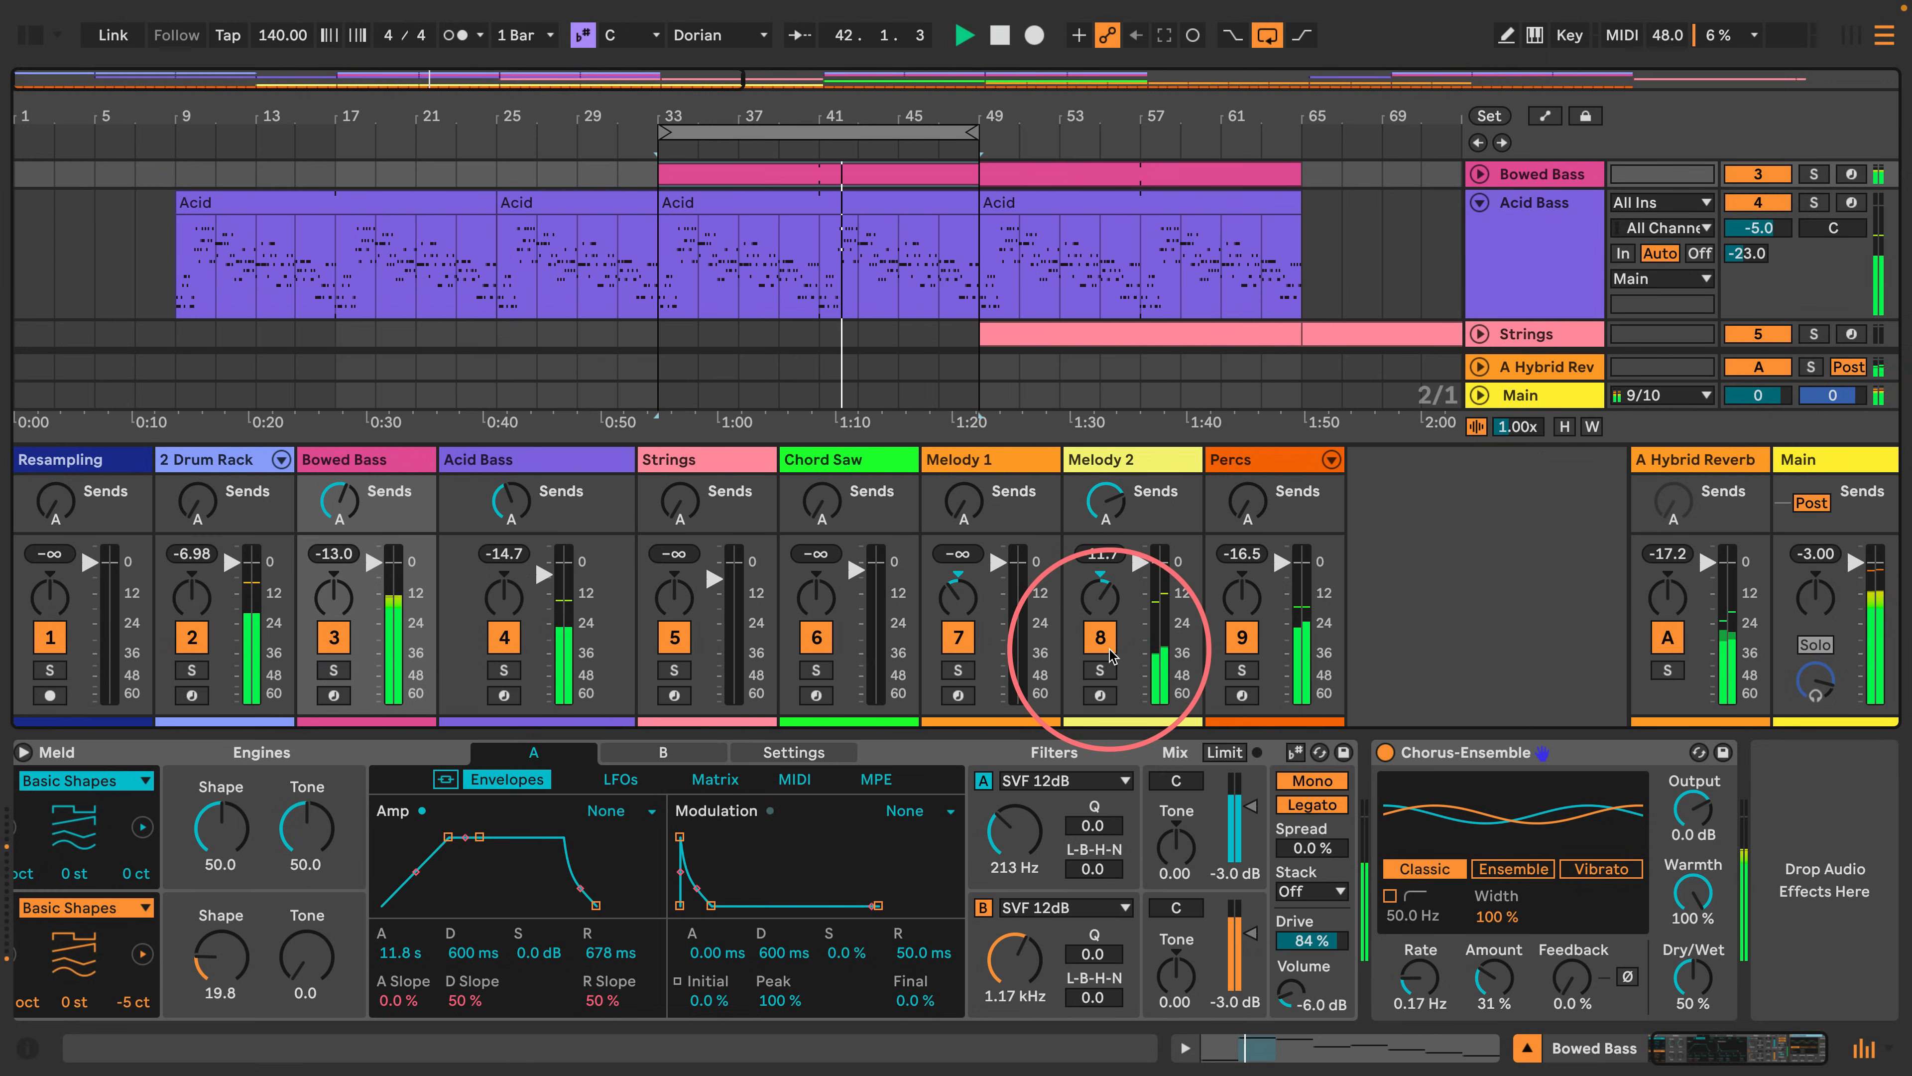
left_click(1267, 35)
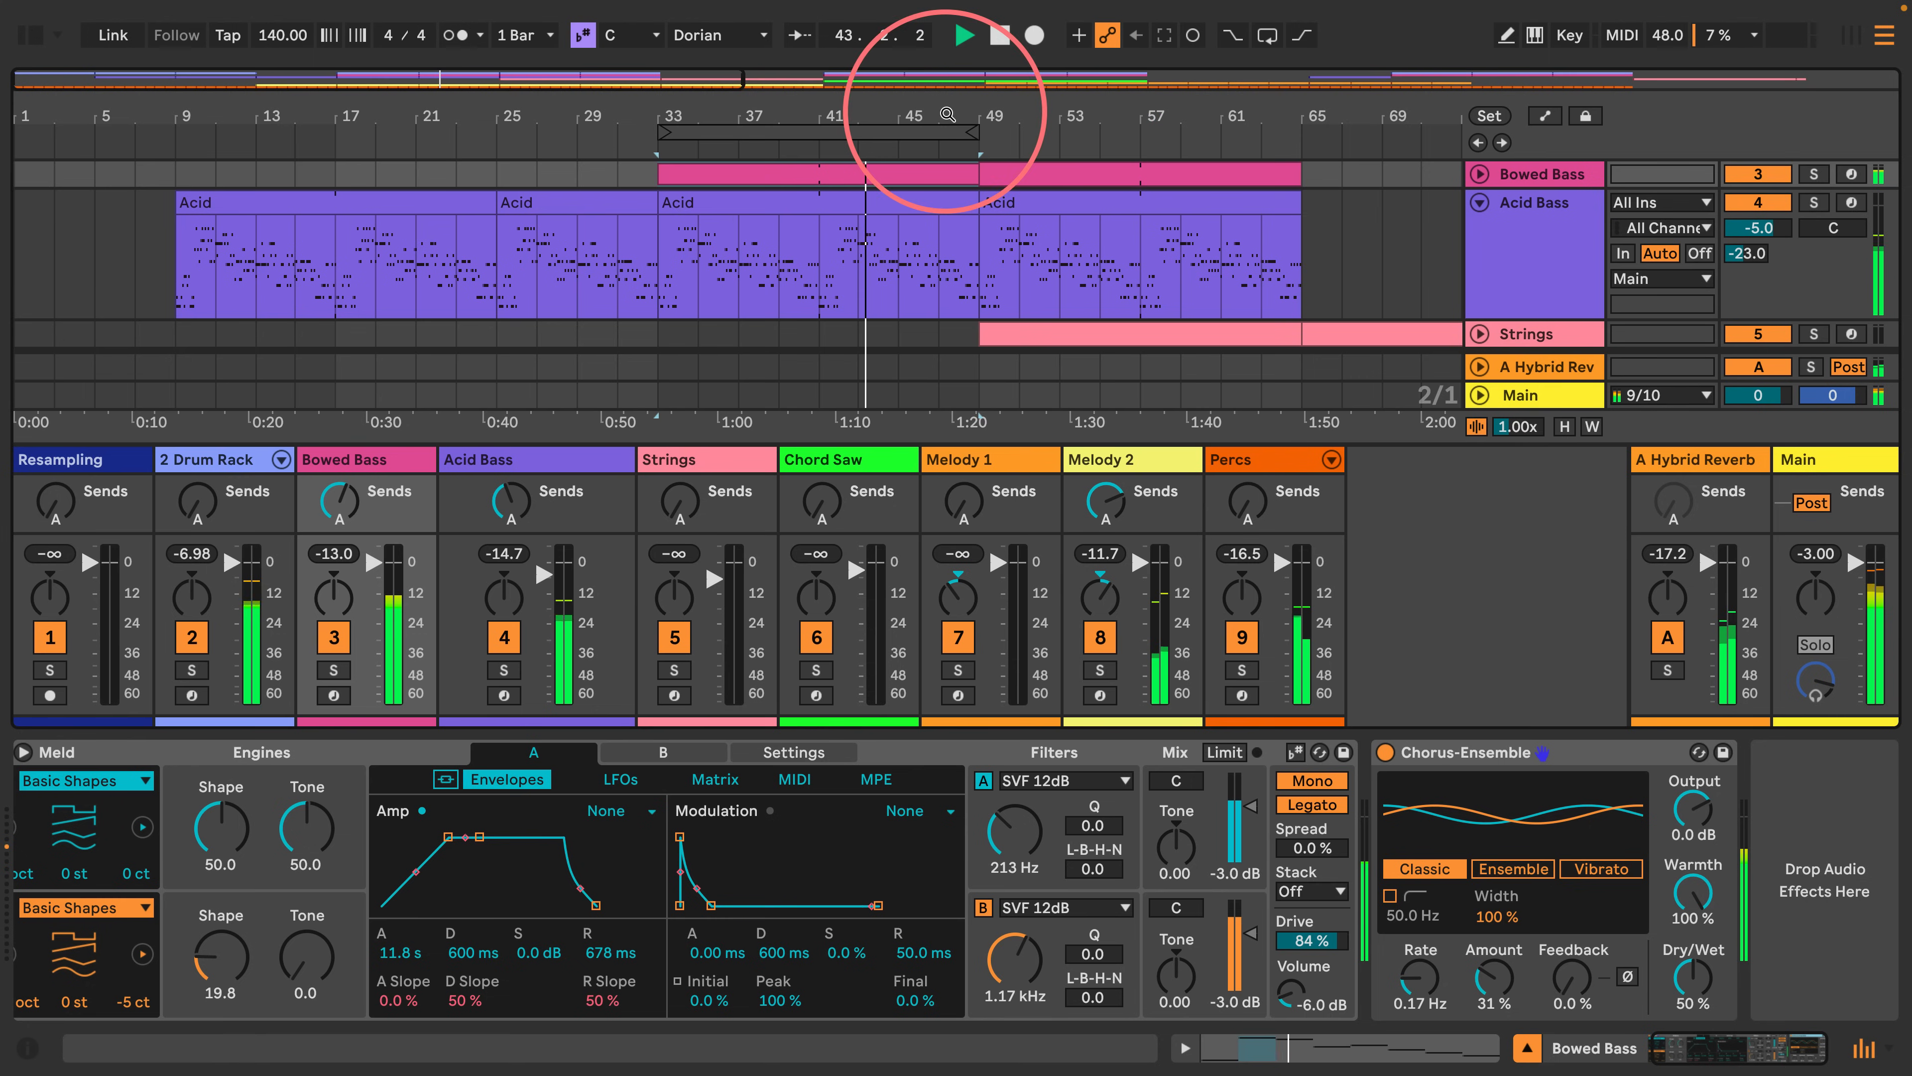
Unfold the 2 Drum Rack track in the arrangement overview to expose its Drums clips.
left_click_drag(918, 113, 374, 114)
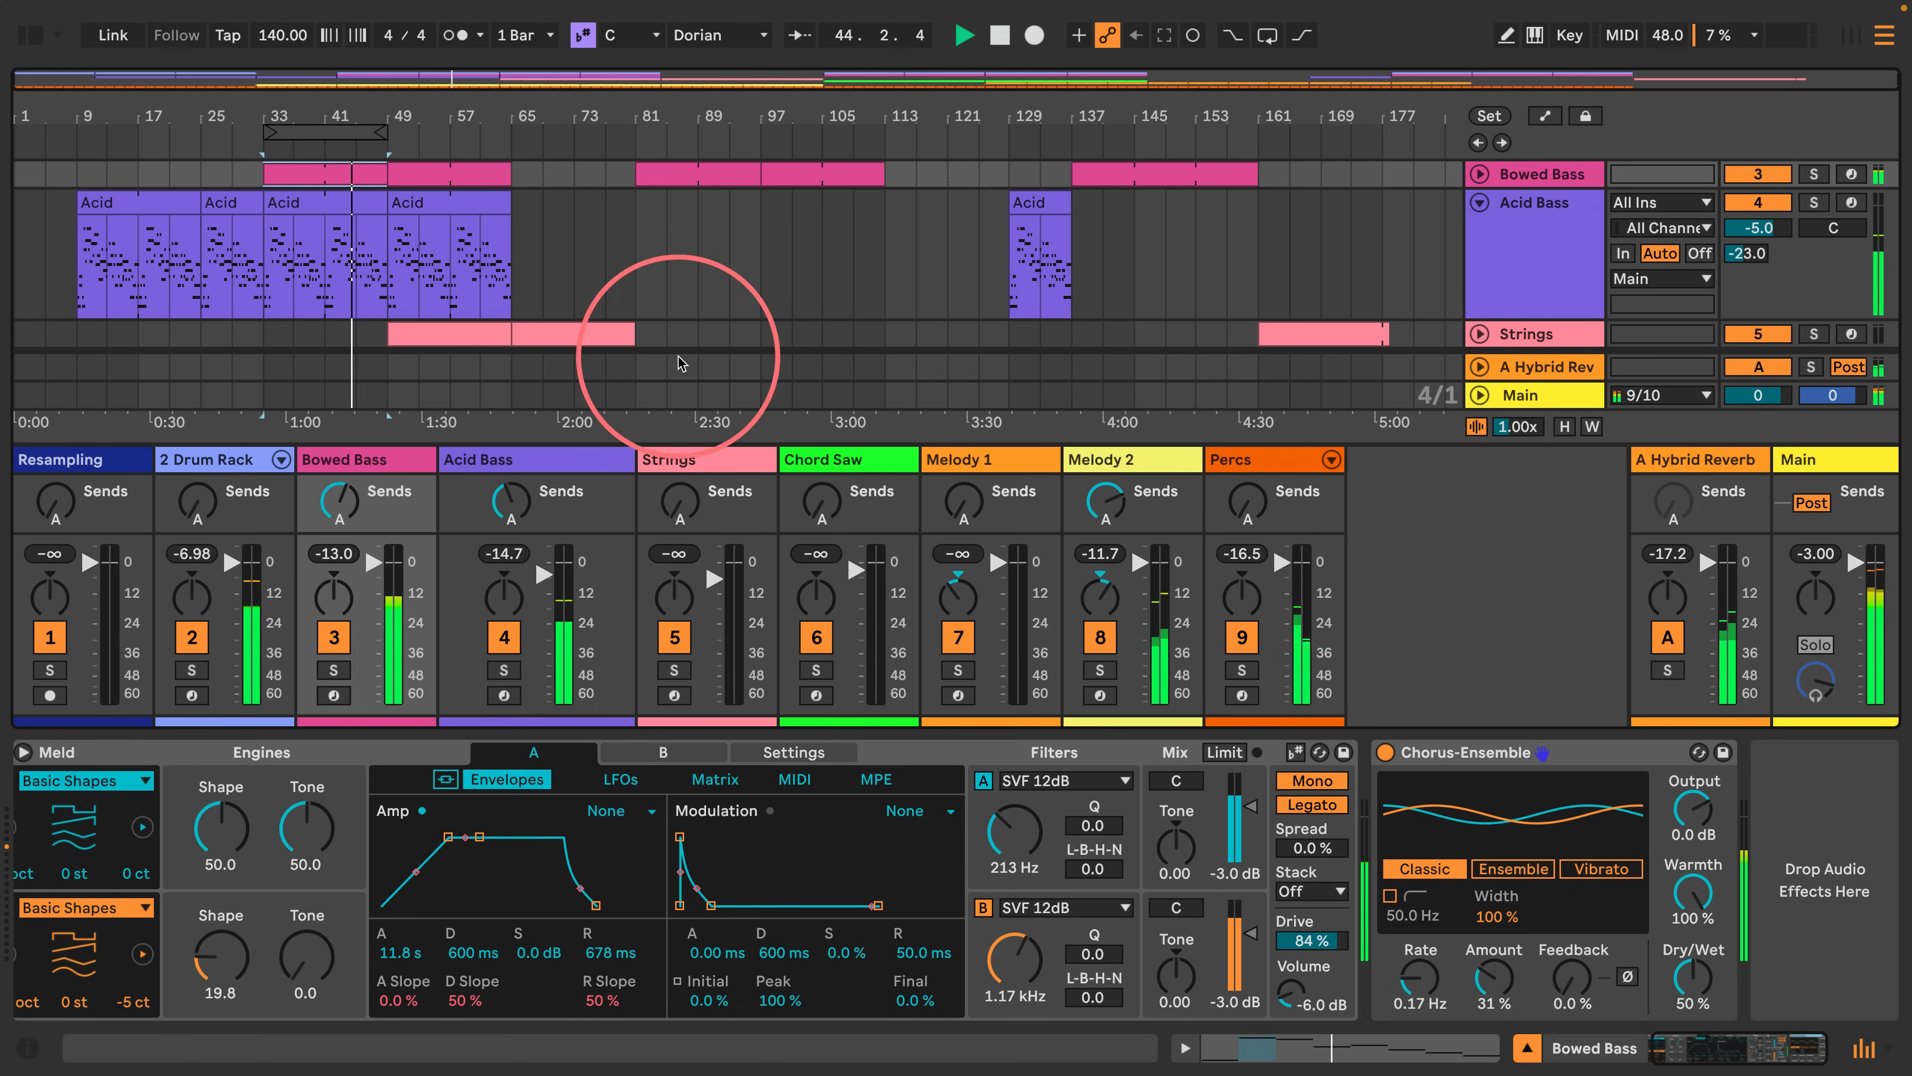
scroll(593, 259, "down", 1)
scroll(826, 253, "down", 1)
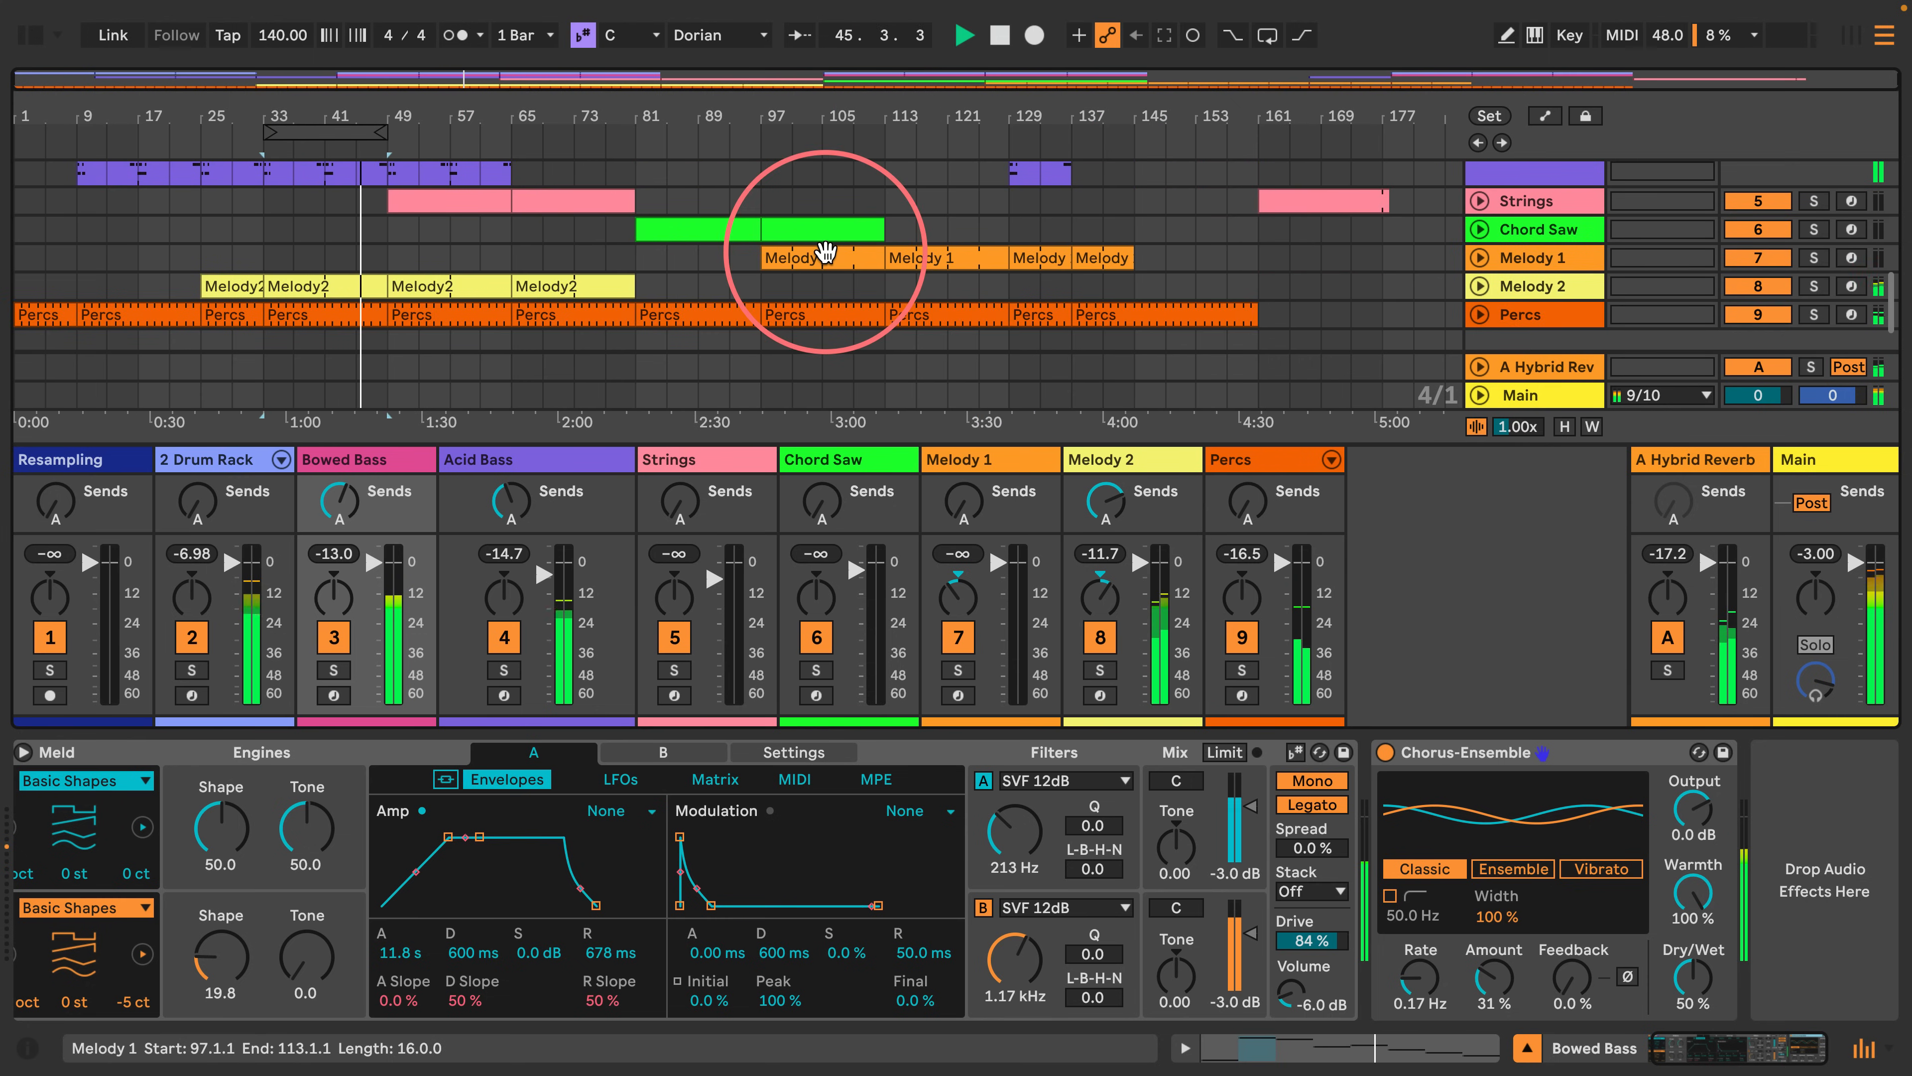
scroll(826, 252, "up", 3)
left_click(1480, 202)
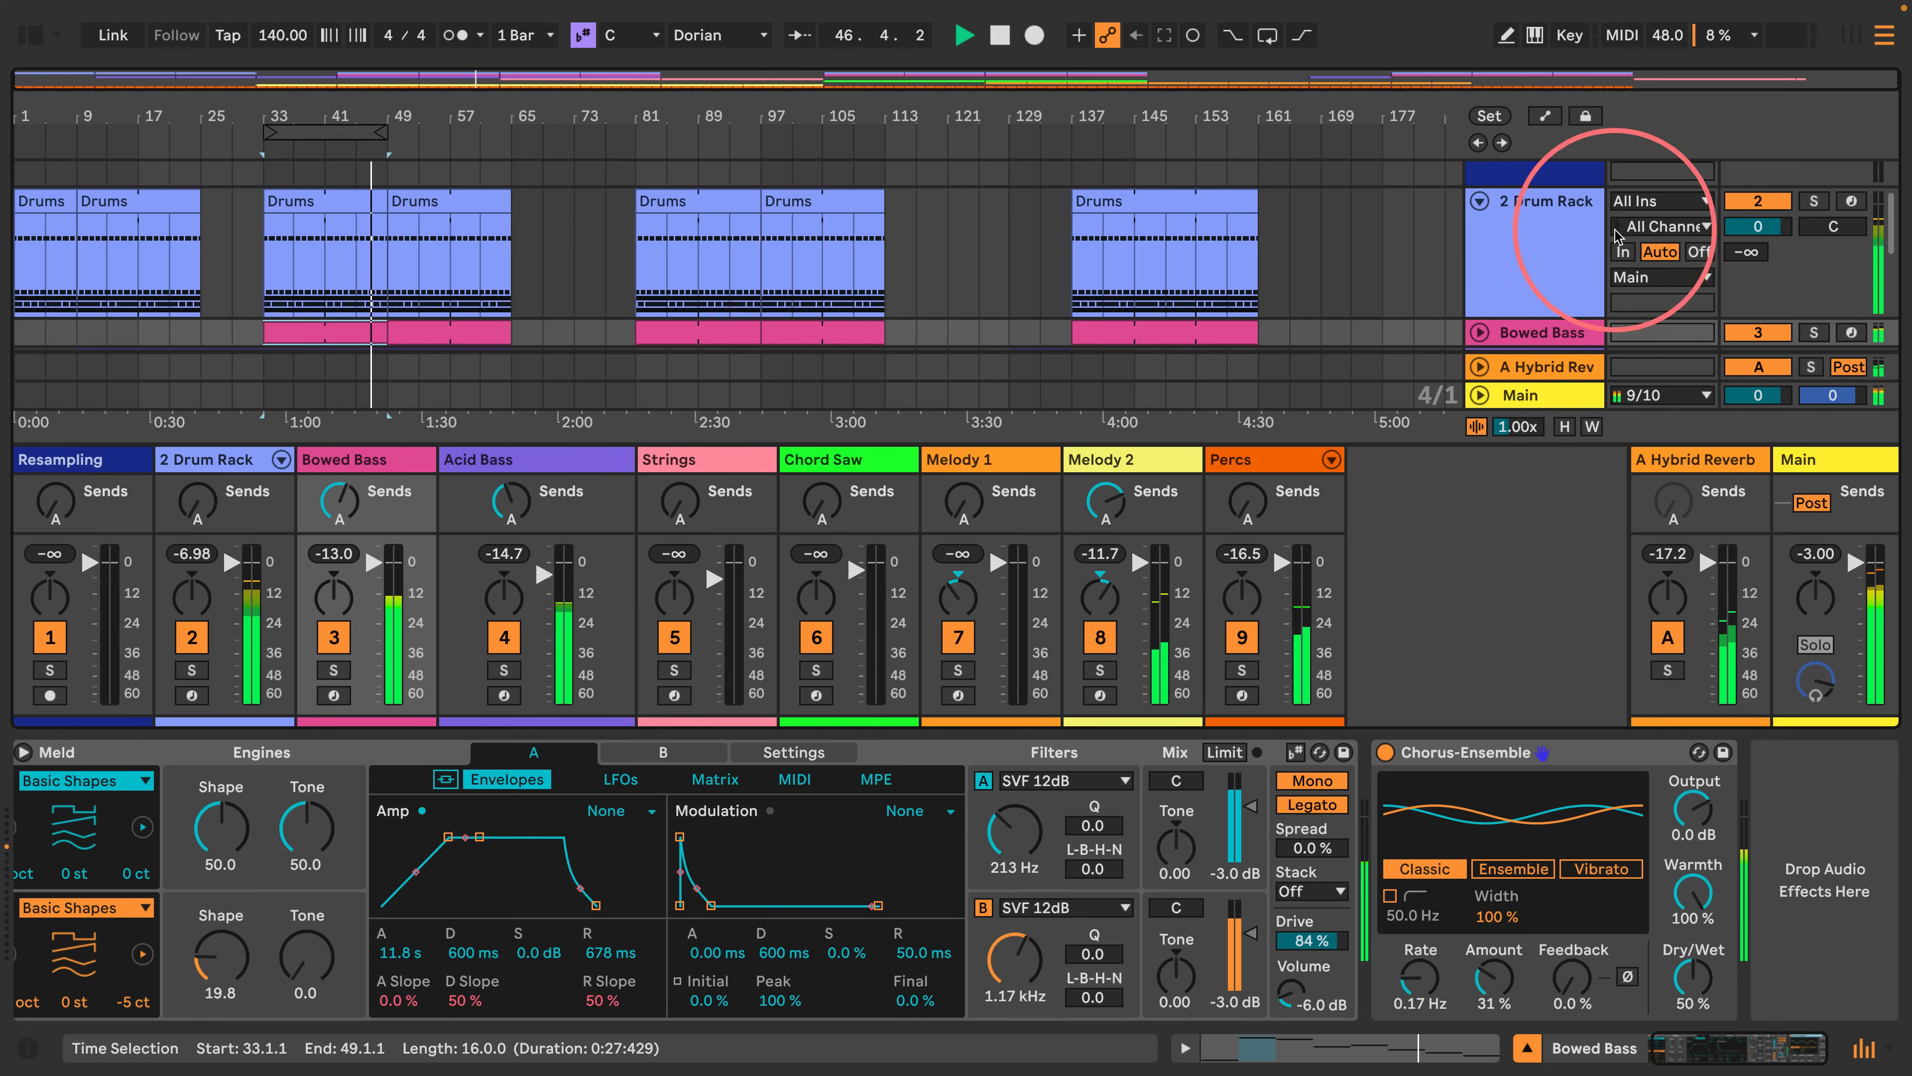
left_click(1479, 202)
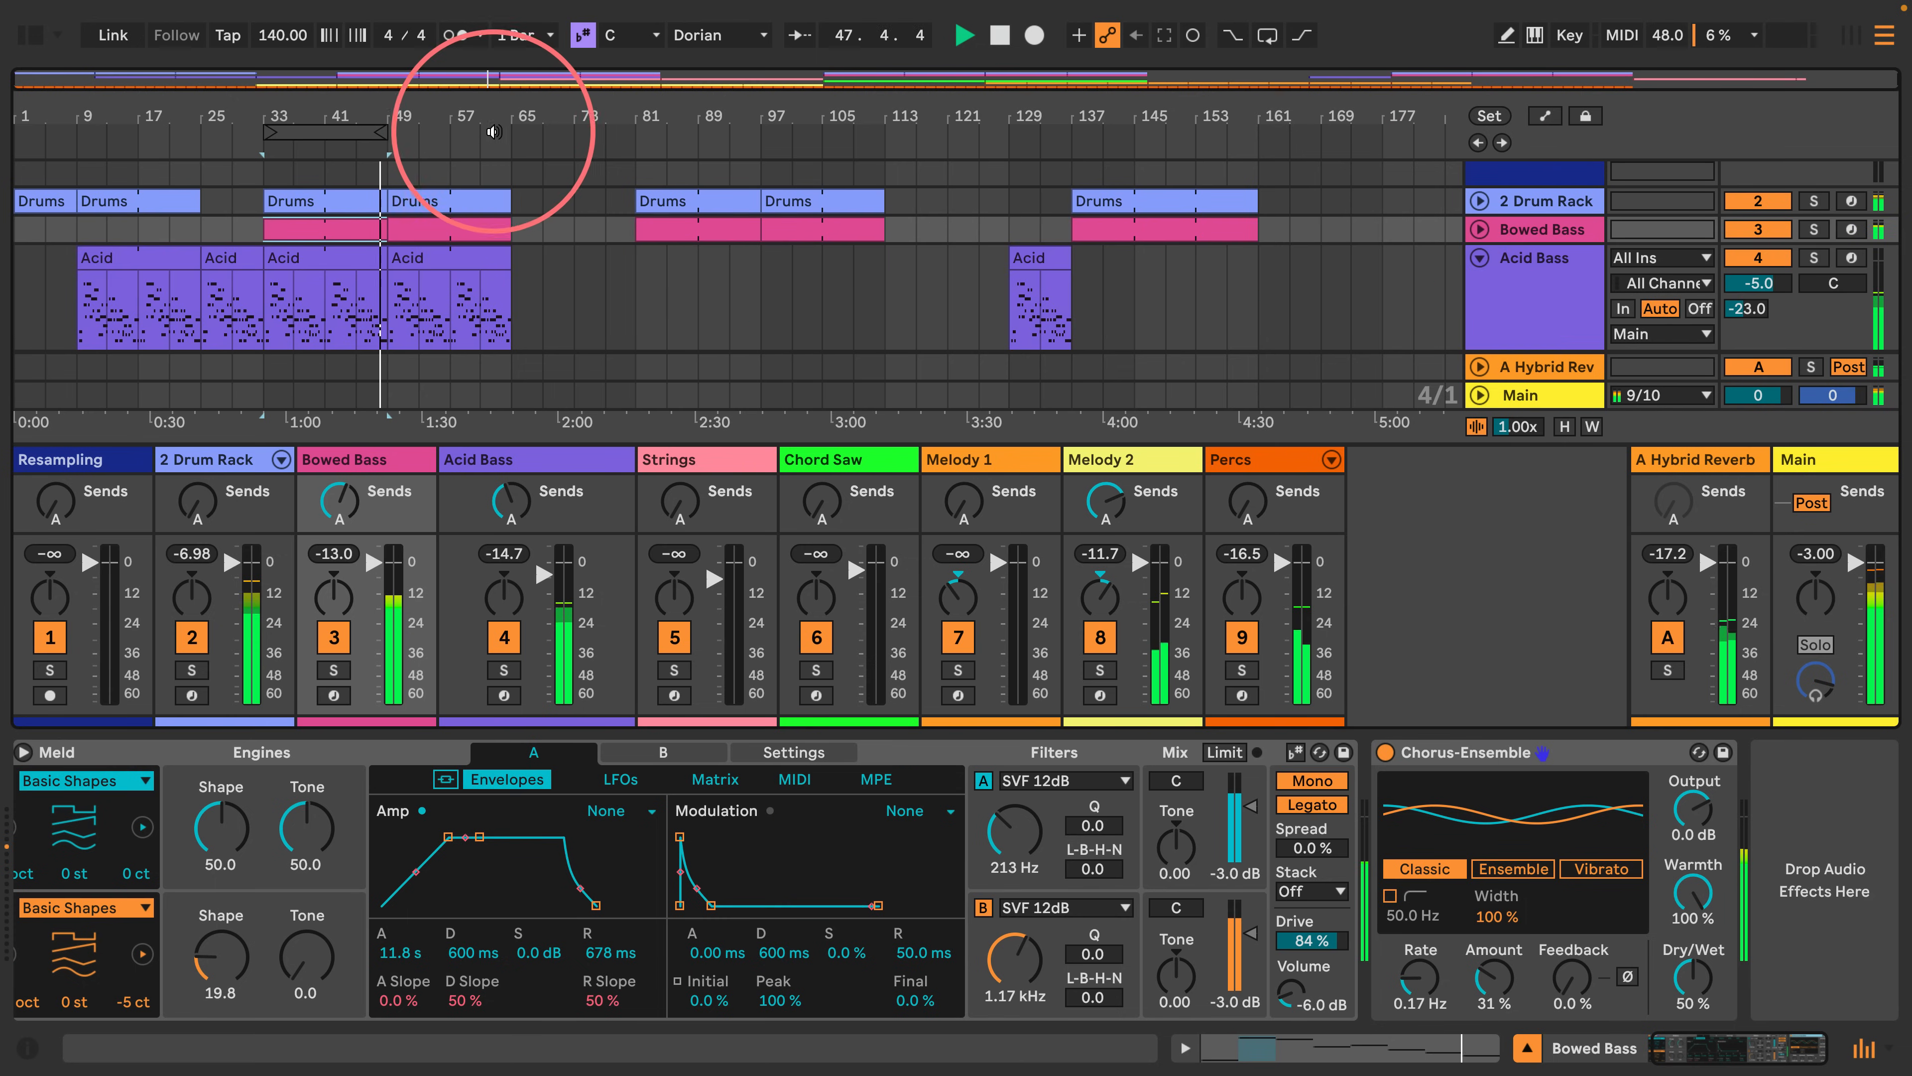
left_click(1480, 201)
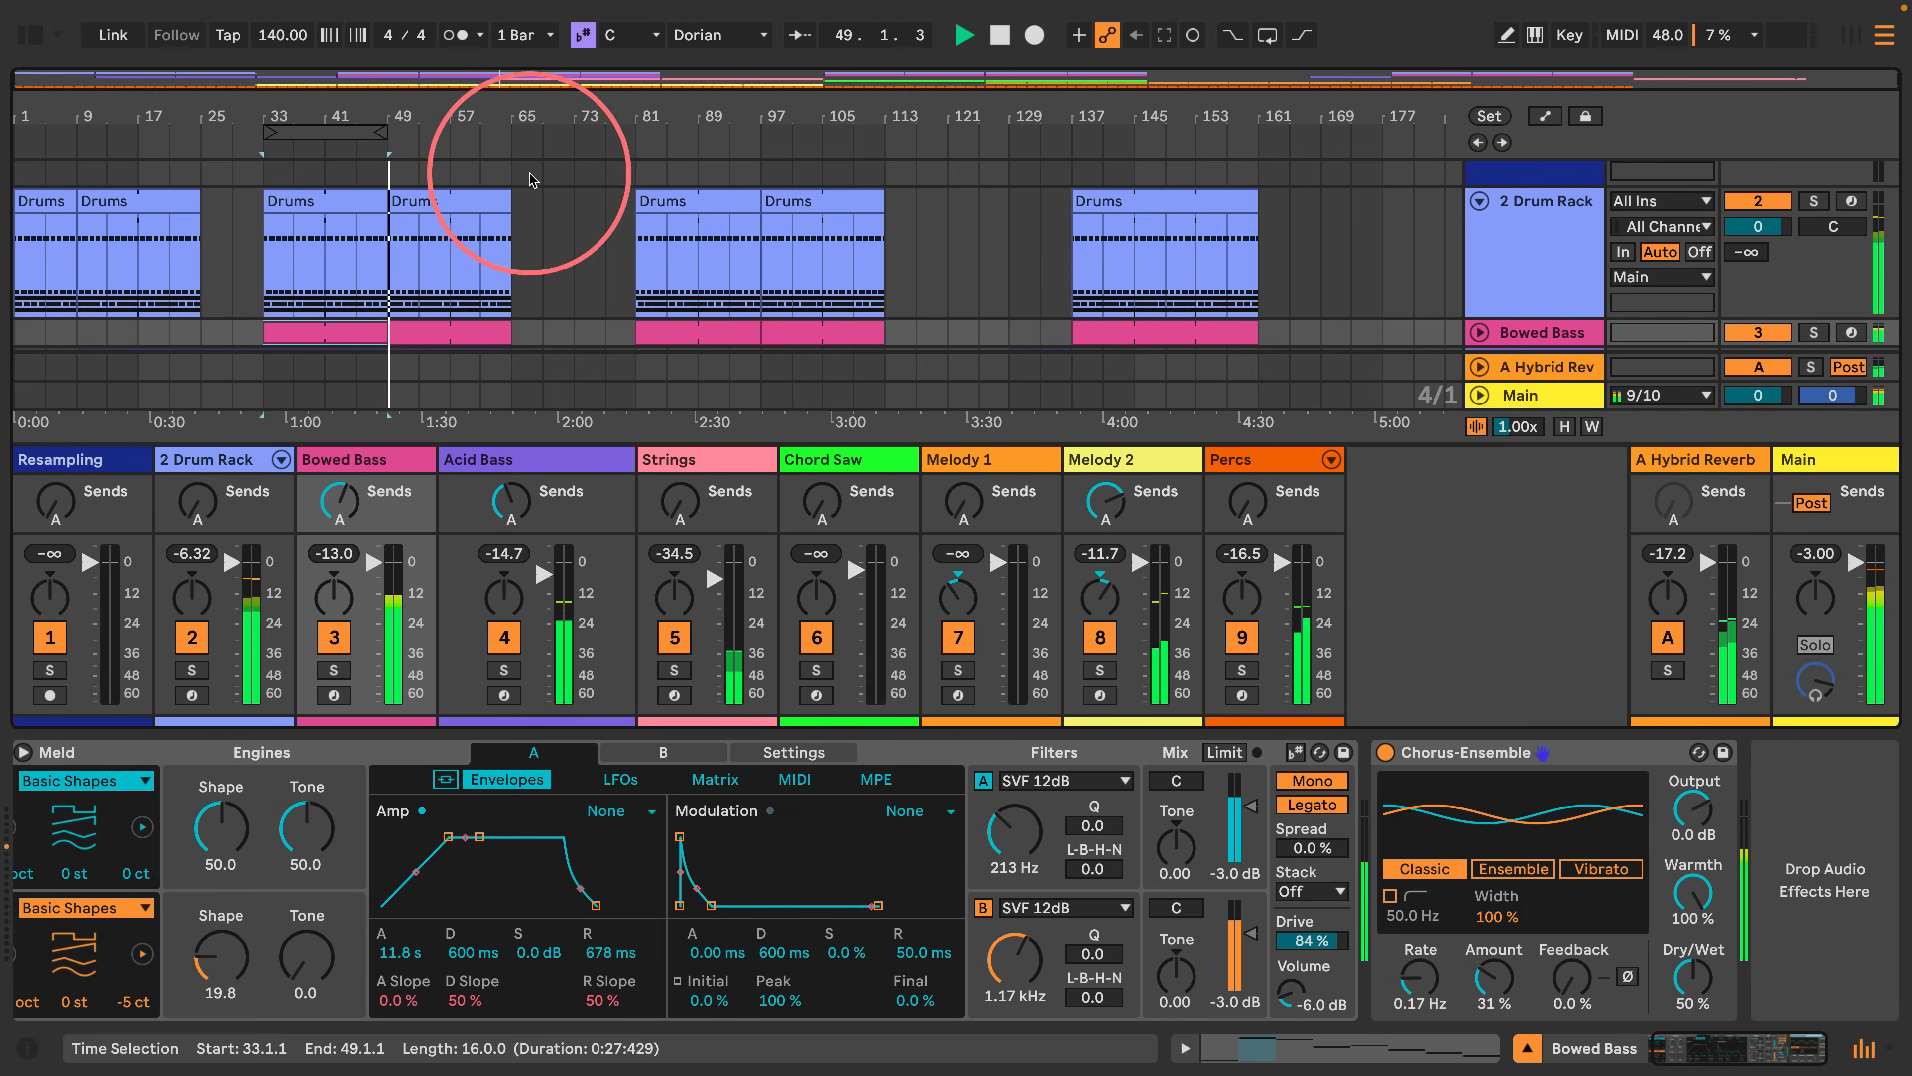
Extend the Drums clip that finishes at bar 65 by one sixteenth, so that it ends at 65.1.2.
left_click(507, 139)
left_click_drag(507, 140, 747, 193)
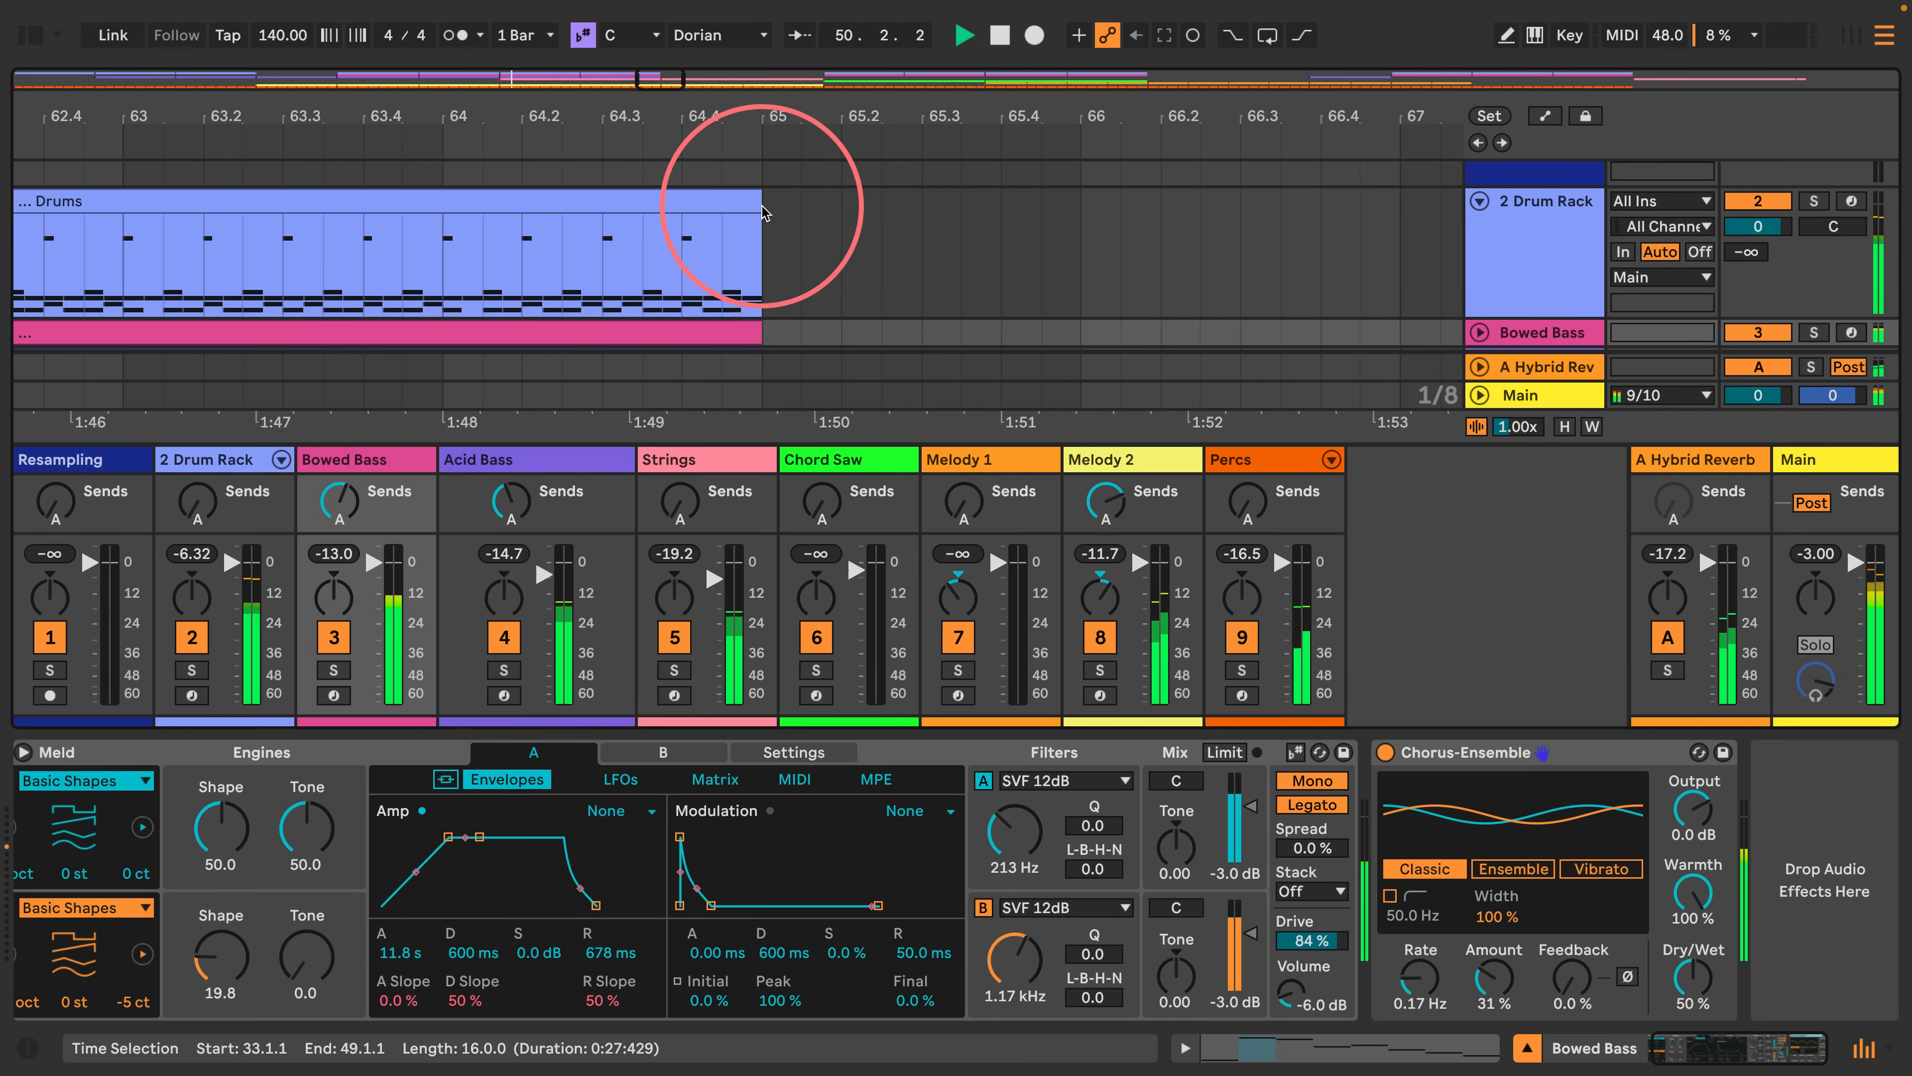
left_click(777, 201)
left_click_drag(792, 77, 768, 94)
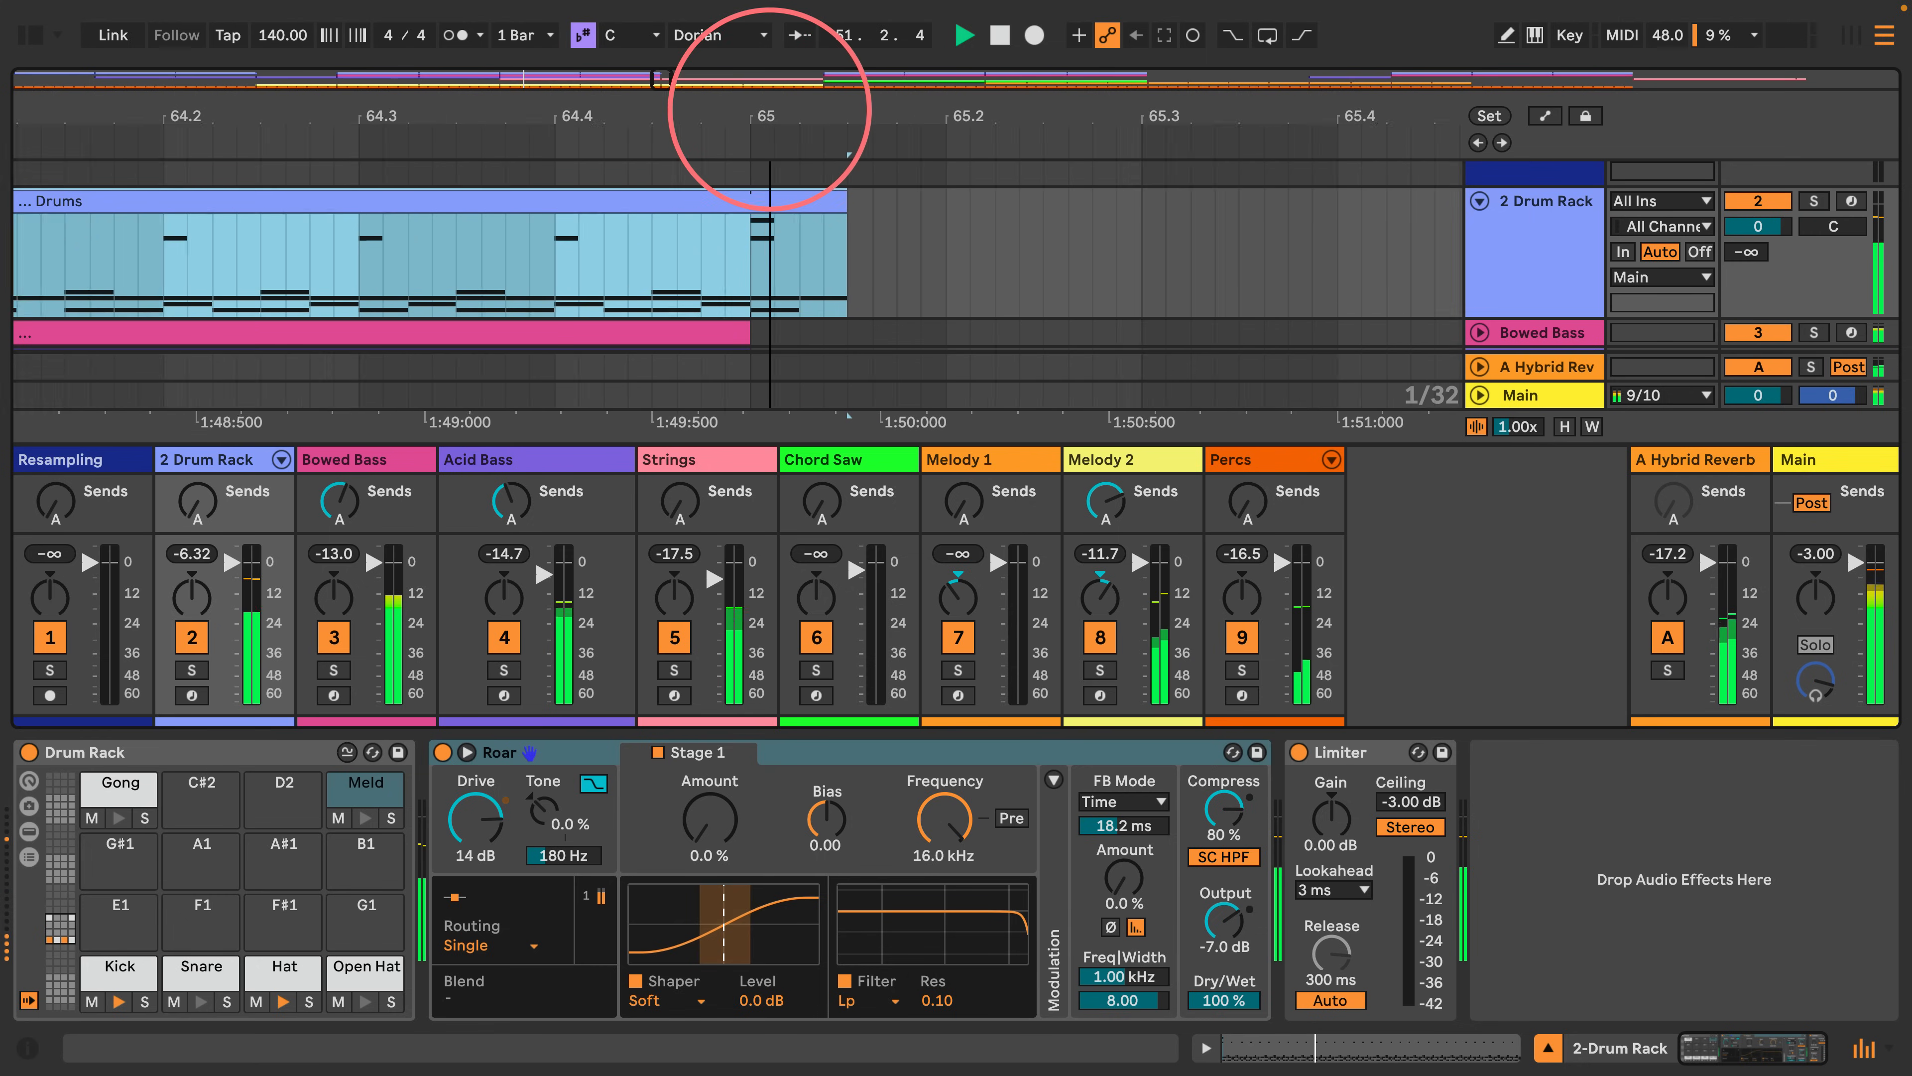
left_click_drag(762, 197, 874, 194)
key("ctrl+z")
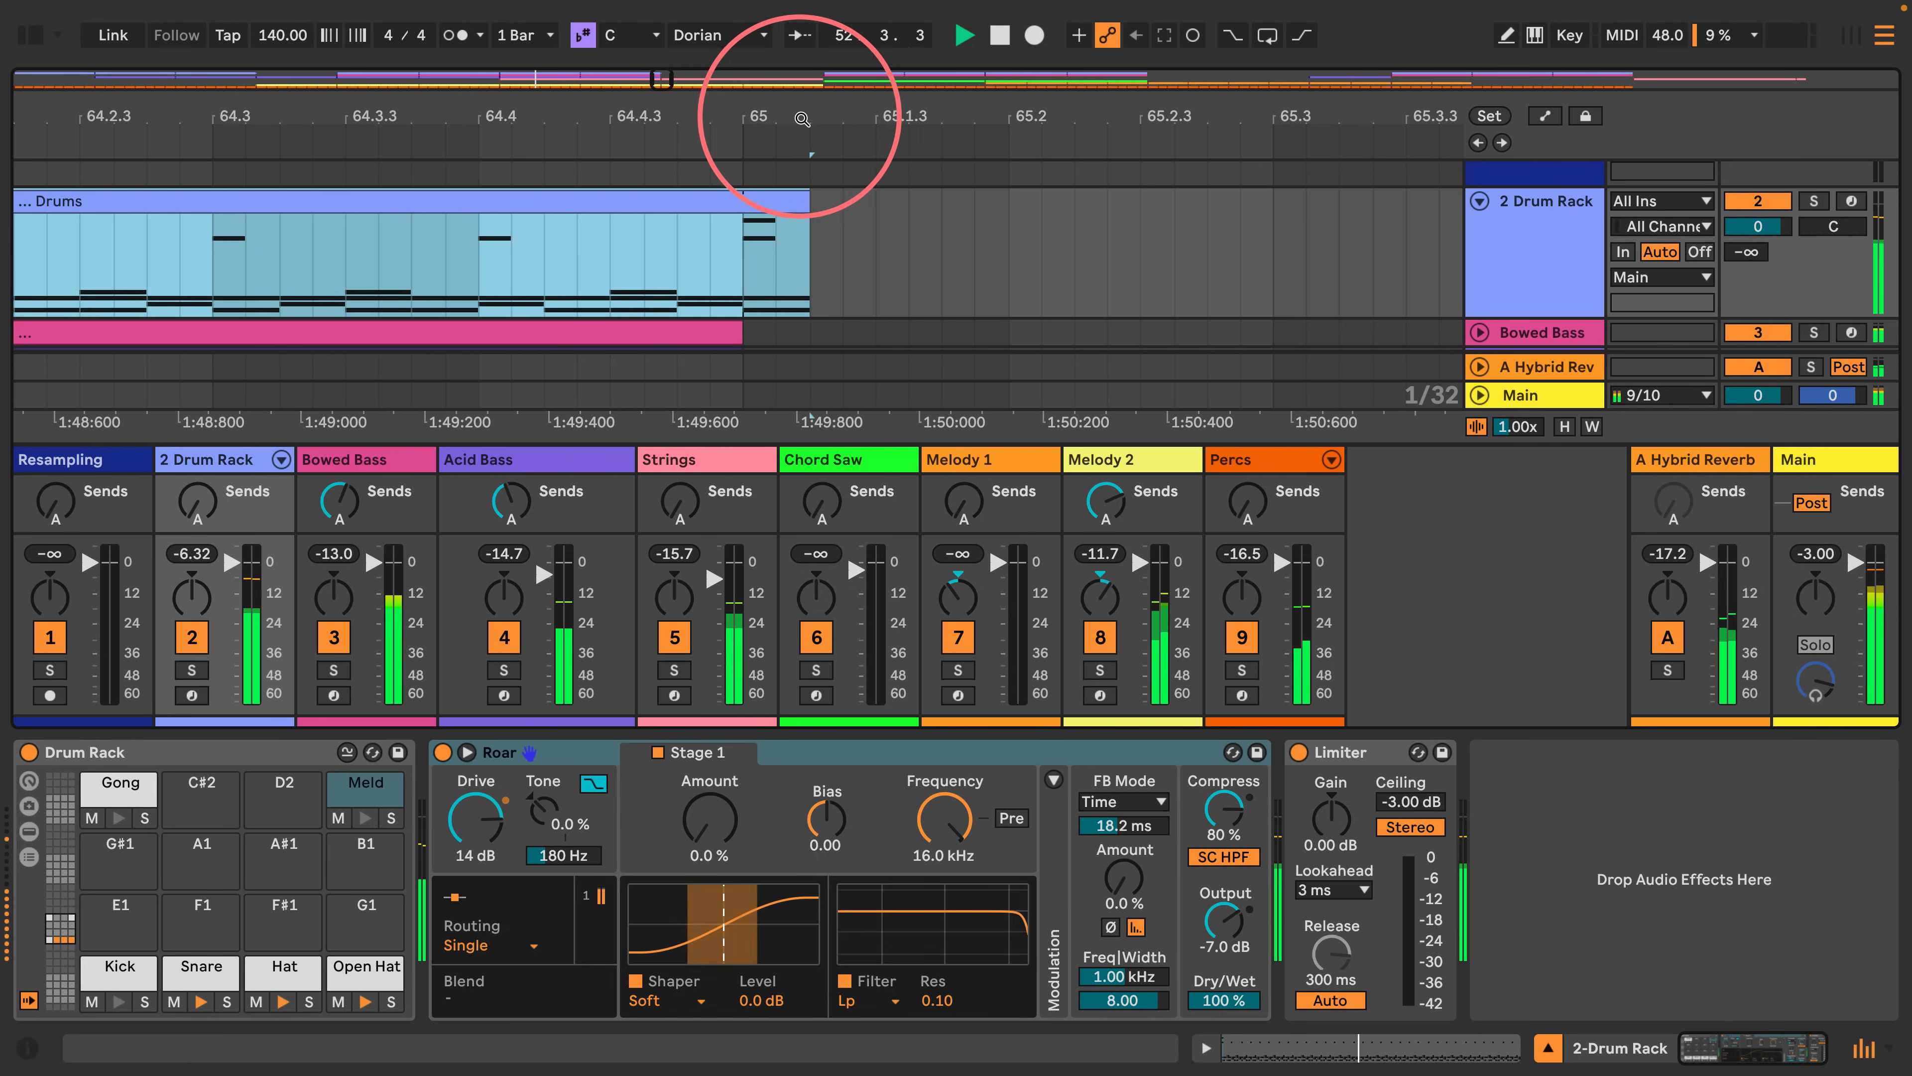
left_click_drag(803, 128, 797, 112)
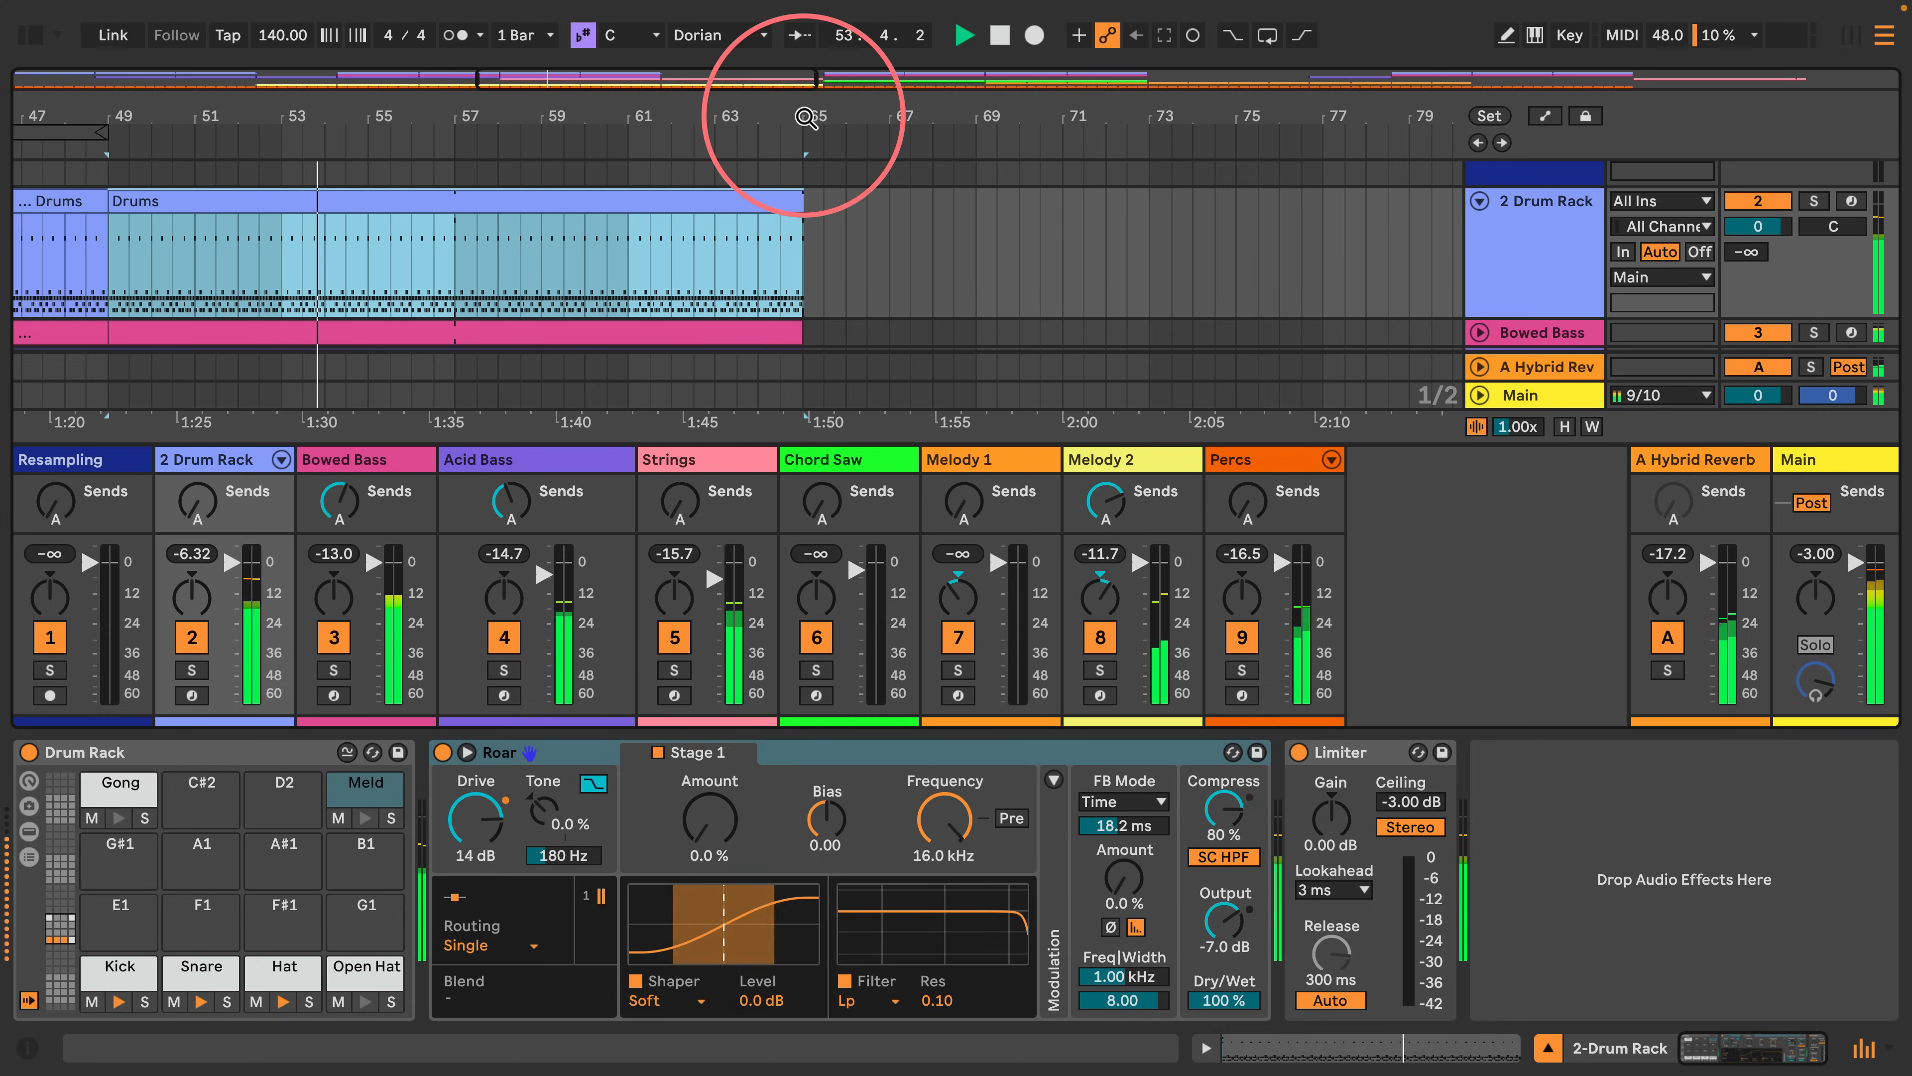
With the Strings soloed, set its Meld filter A frequency to 369 Hz and its Hybrid Reverb send to -15 dB, and unsolo it.
left_click(675, 670)
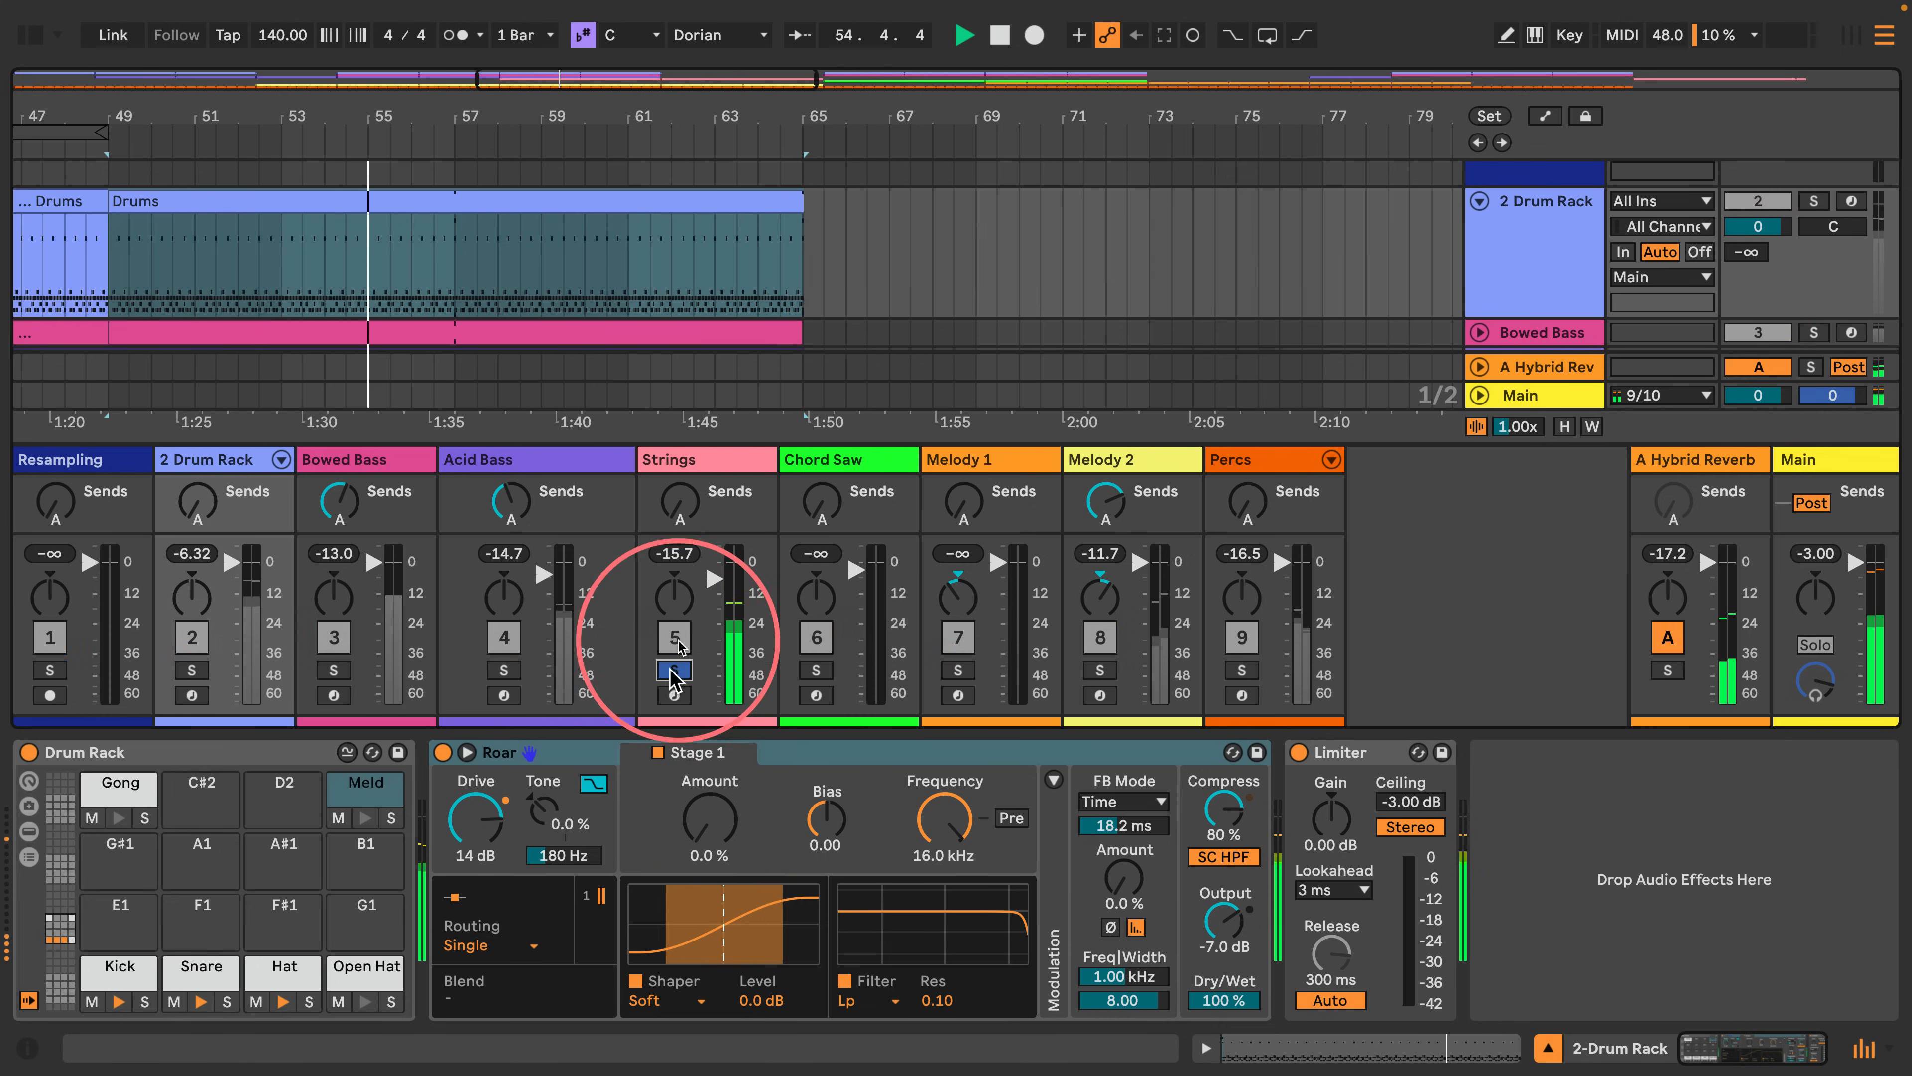
left_click(691, 478)
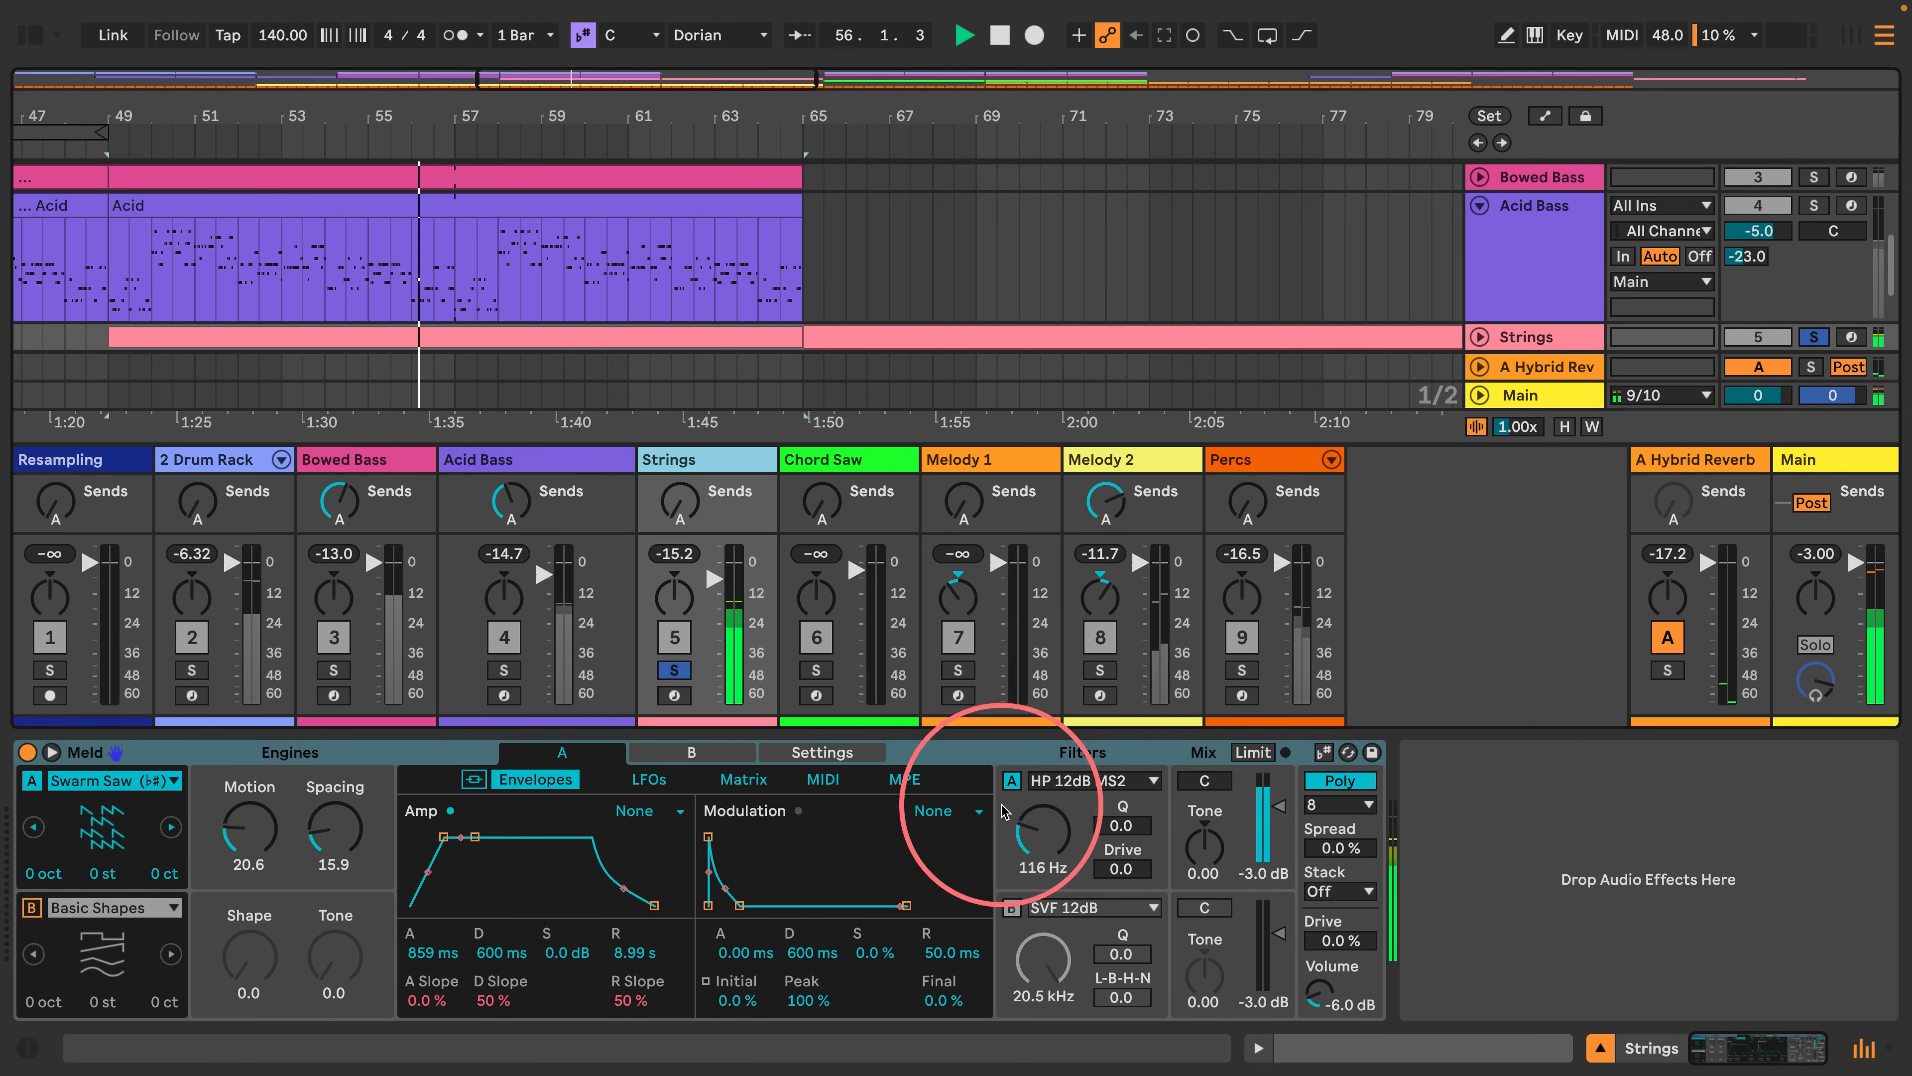
left_click_drag(1042, 829, 1042, 810)
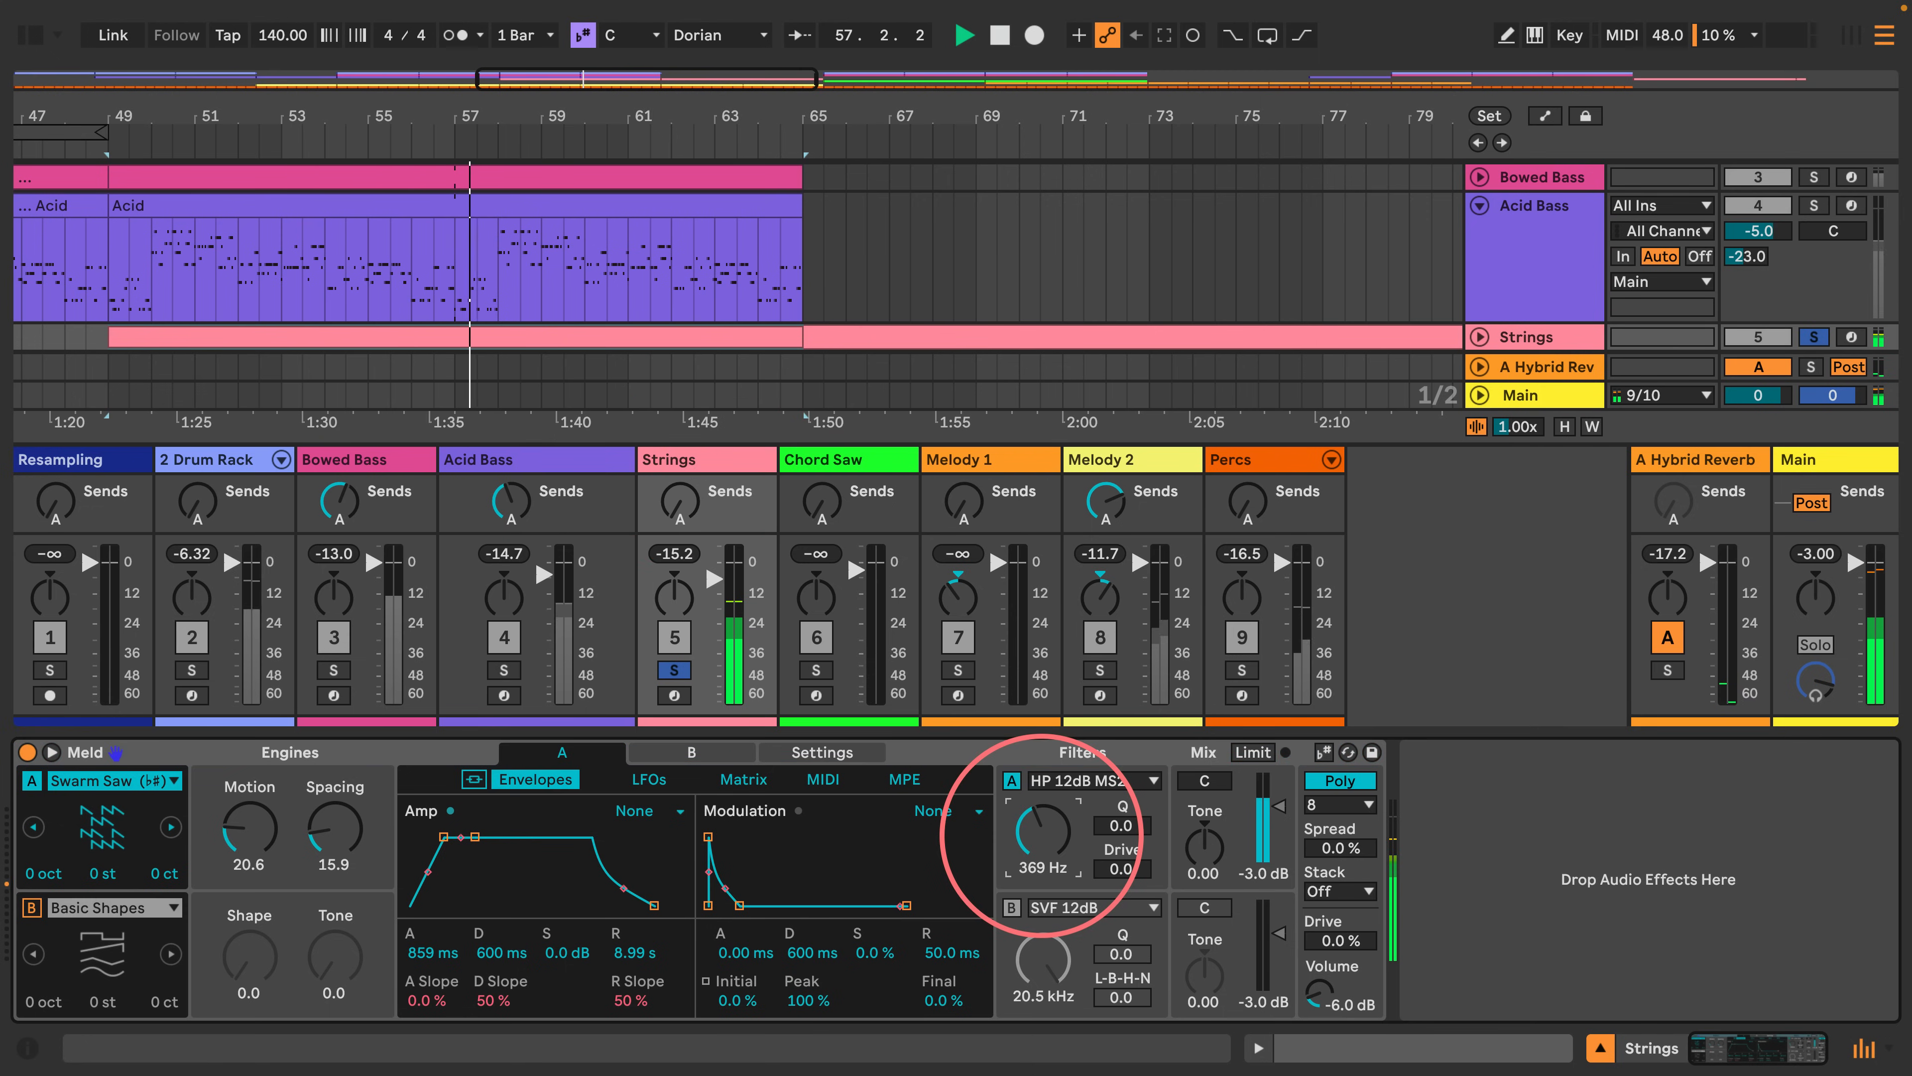
left_click_drag(680, 500, 680, 488)
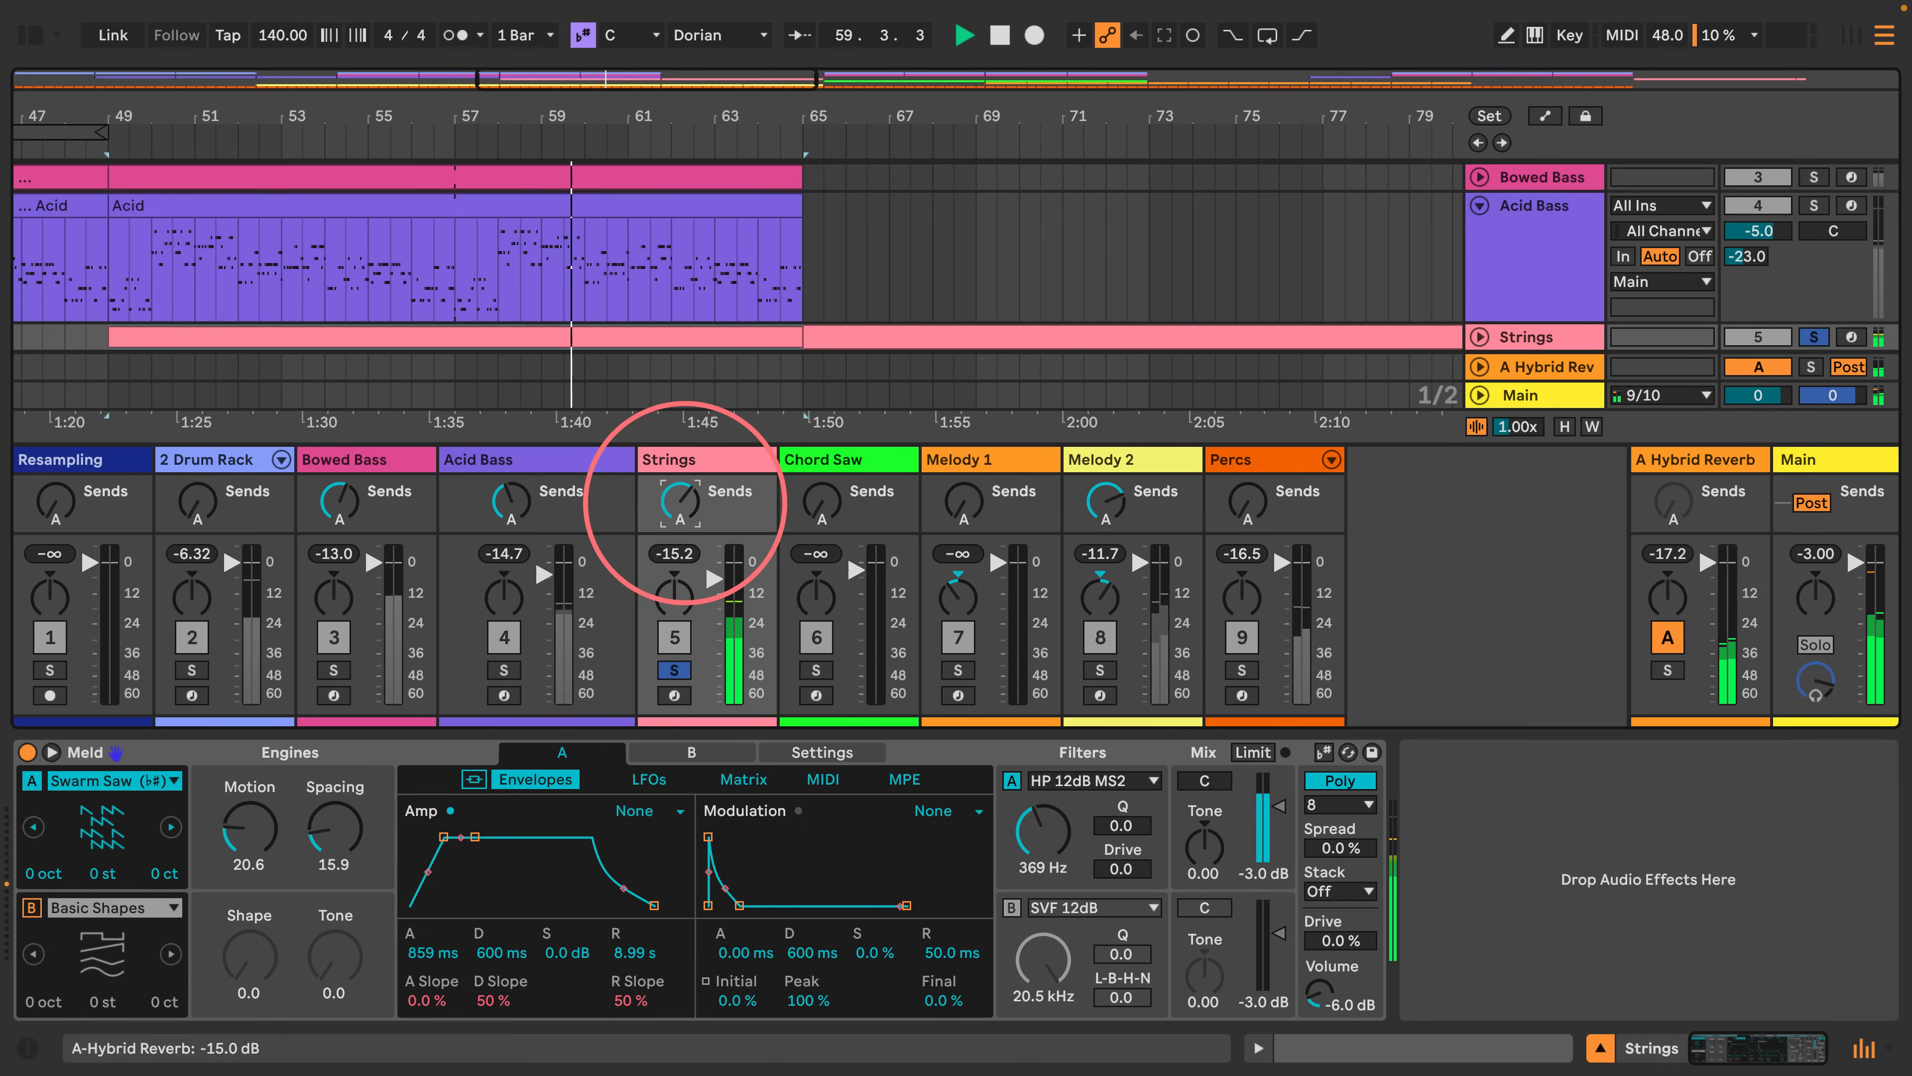
left_click(674, 670)
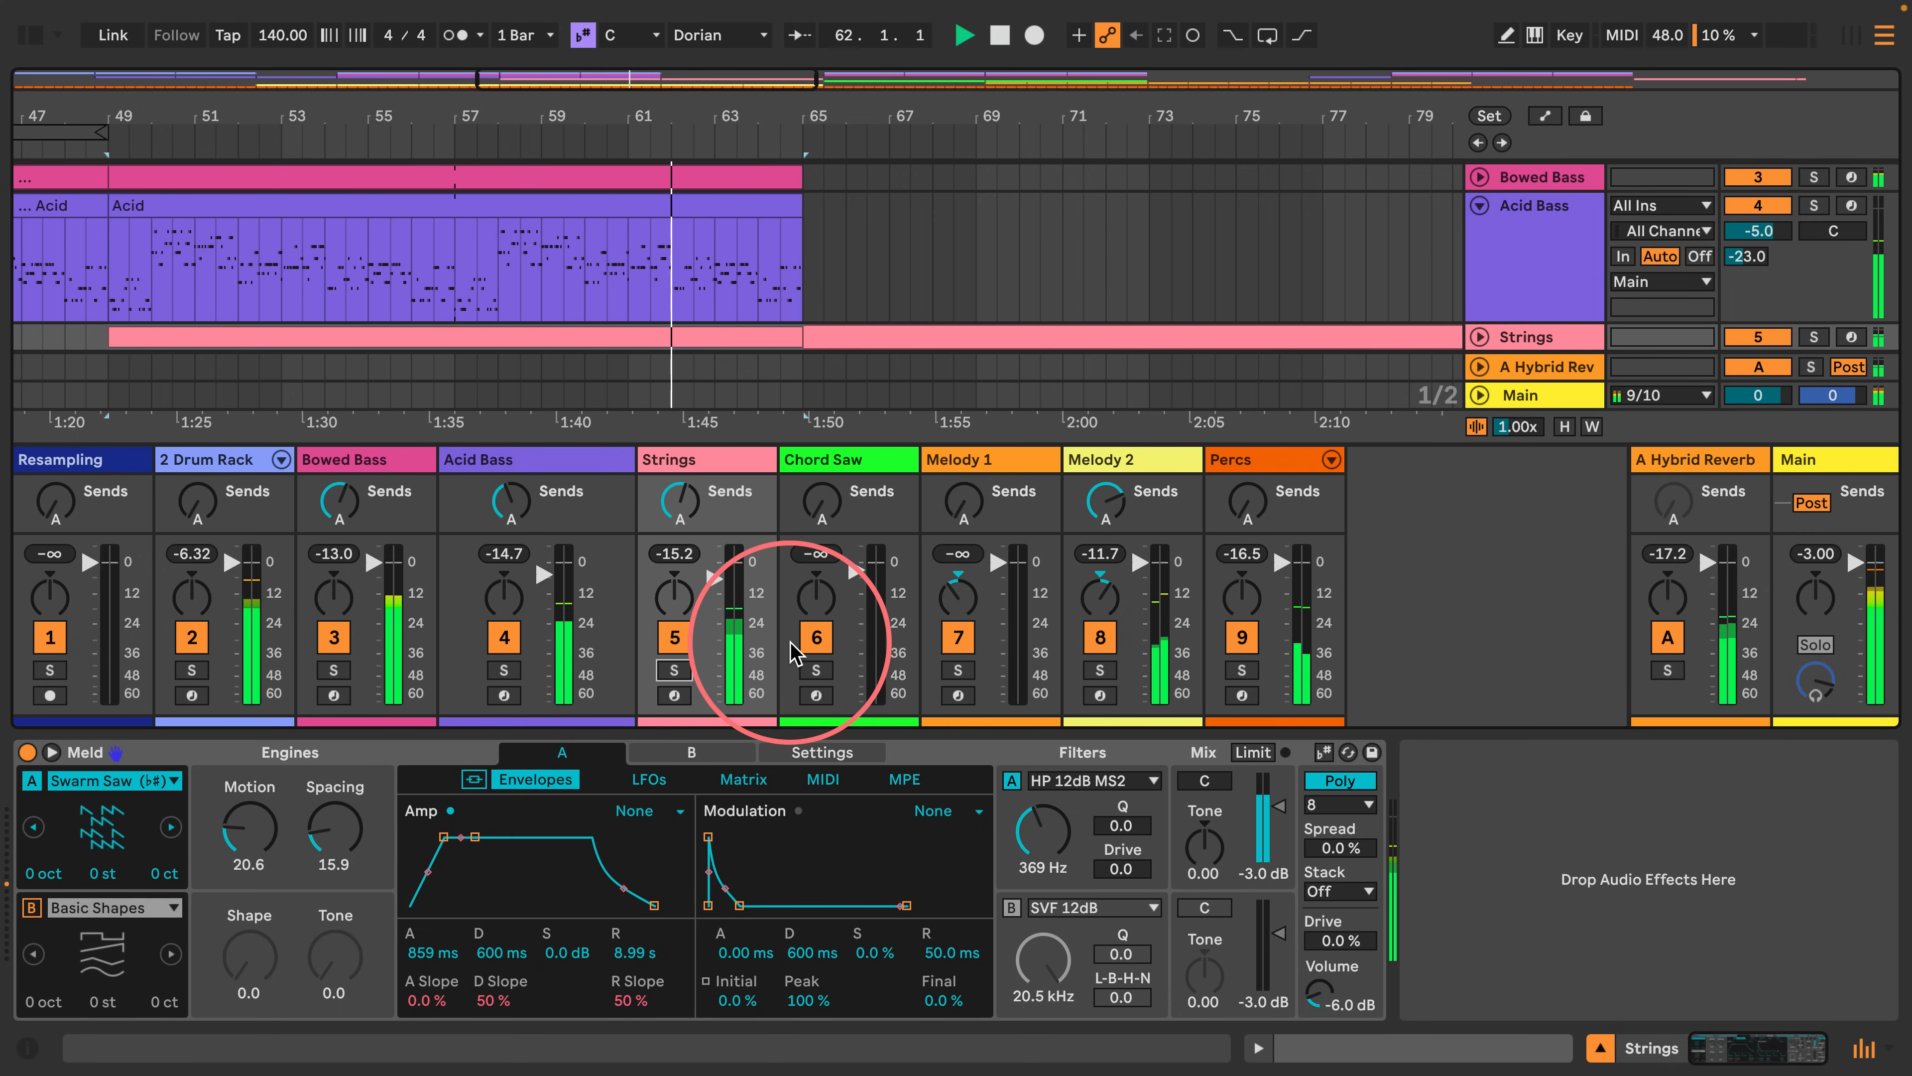
Hide the device view, select the Melody 2 track around the bar 65 break and show the browser.
left_click(1600, 1047)
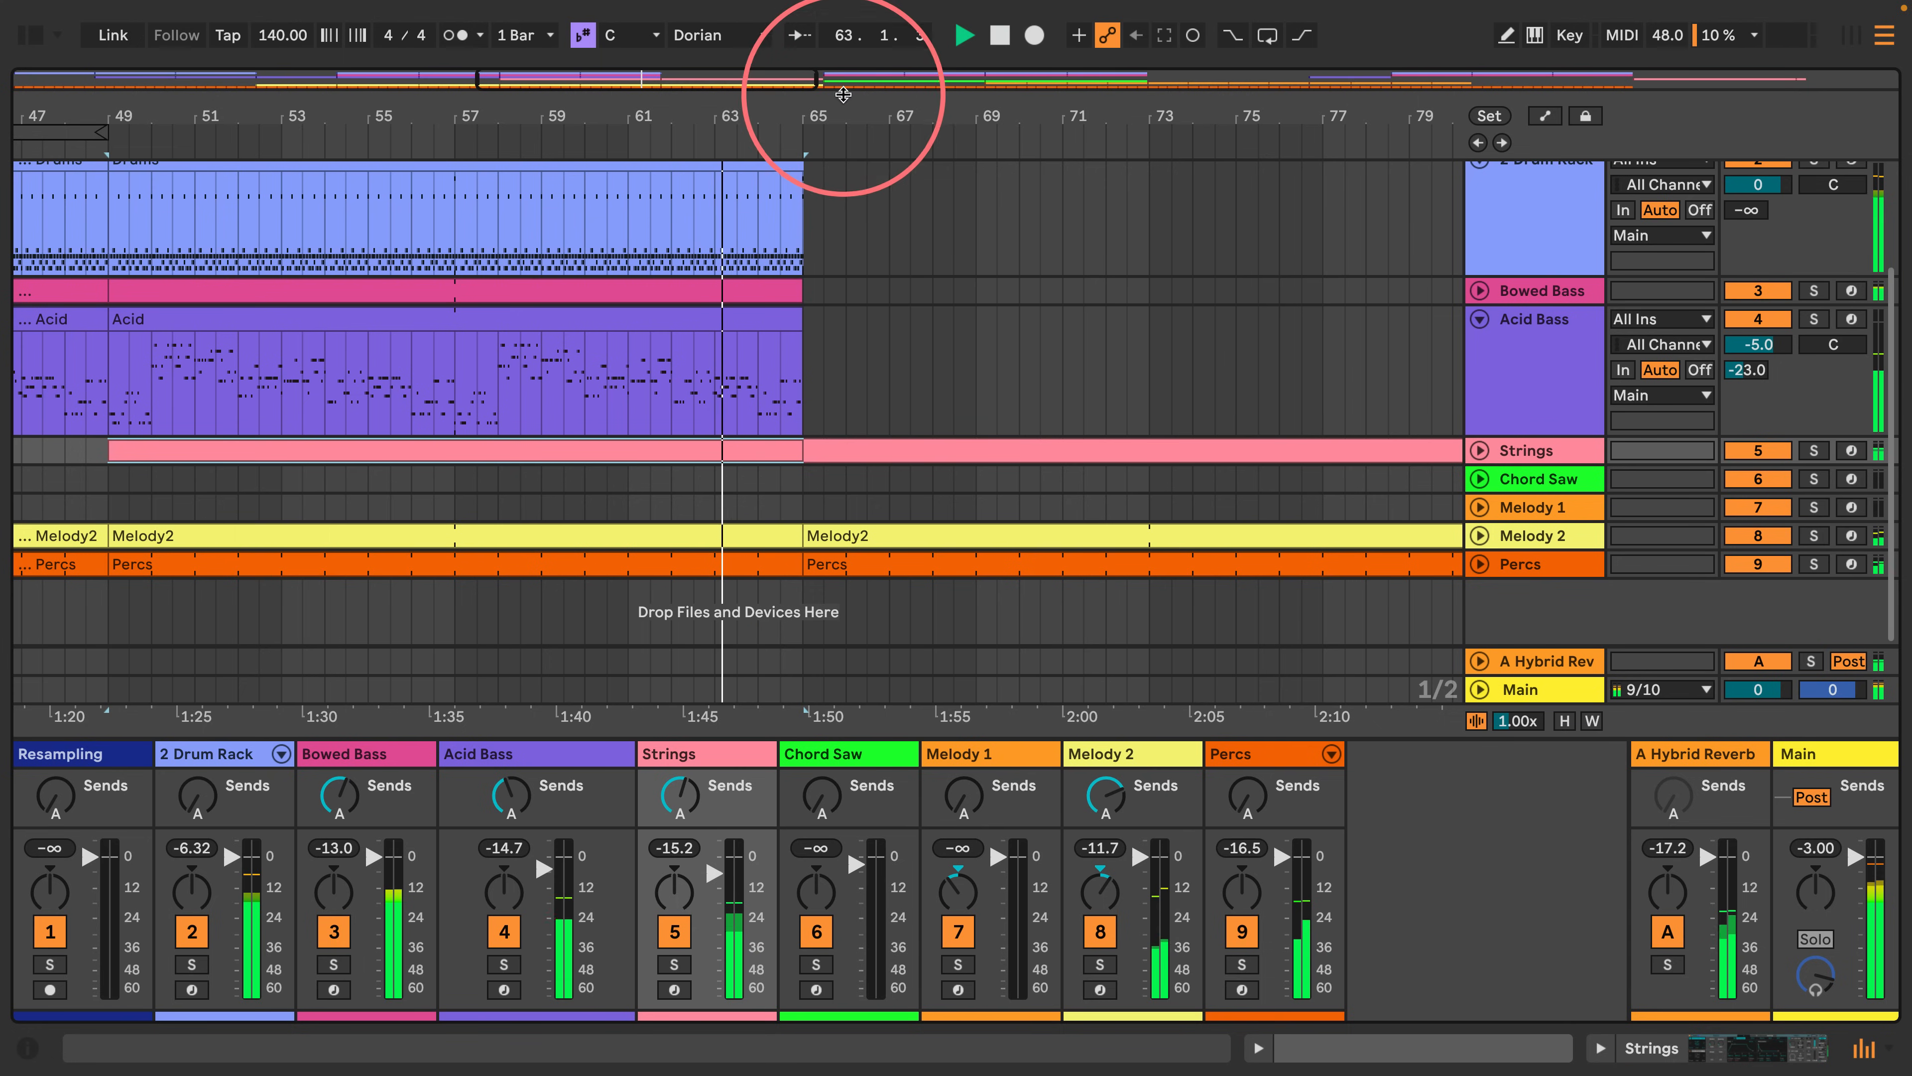
left_click_drag(843, 94, 509, 113)
left_click(1197, 594)
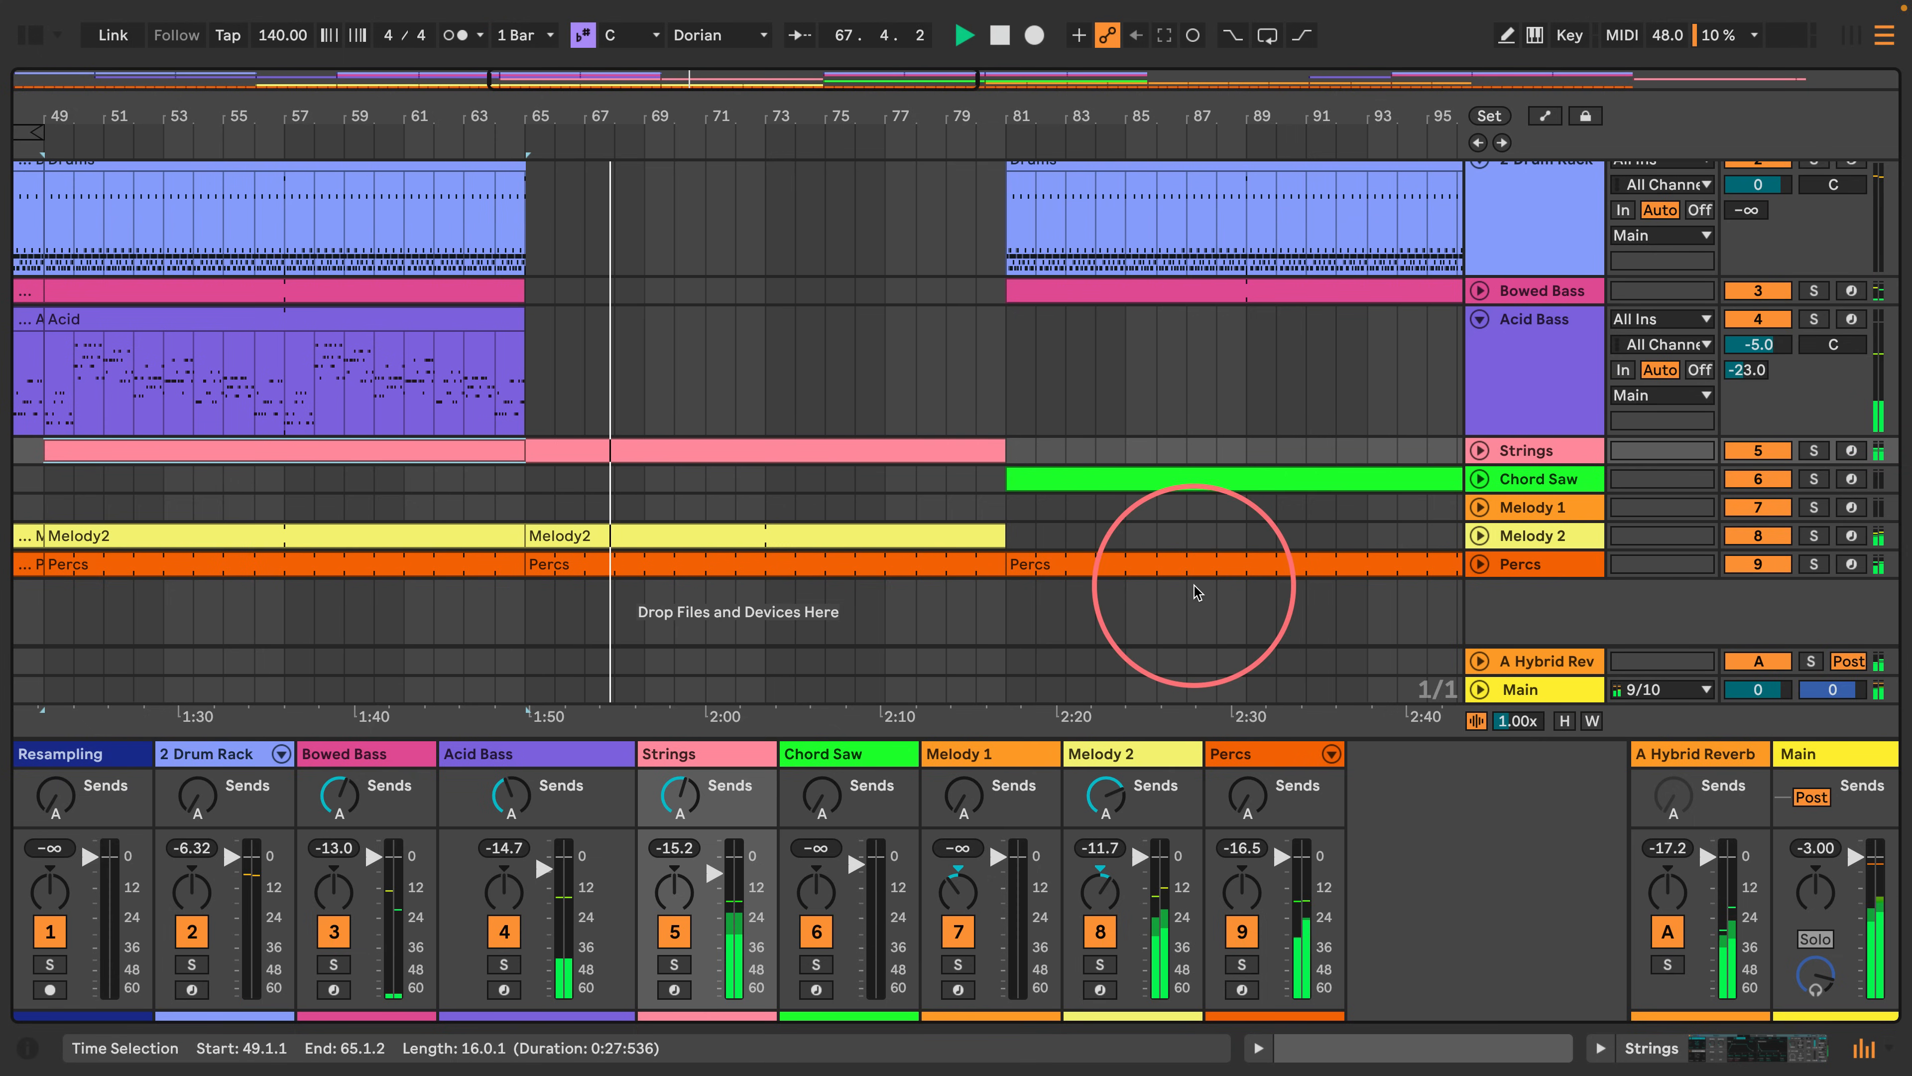
left_click(1521, 536)
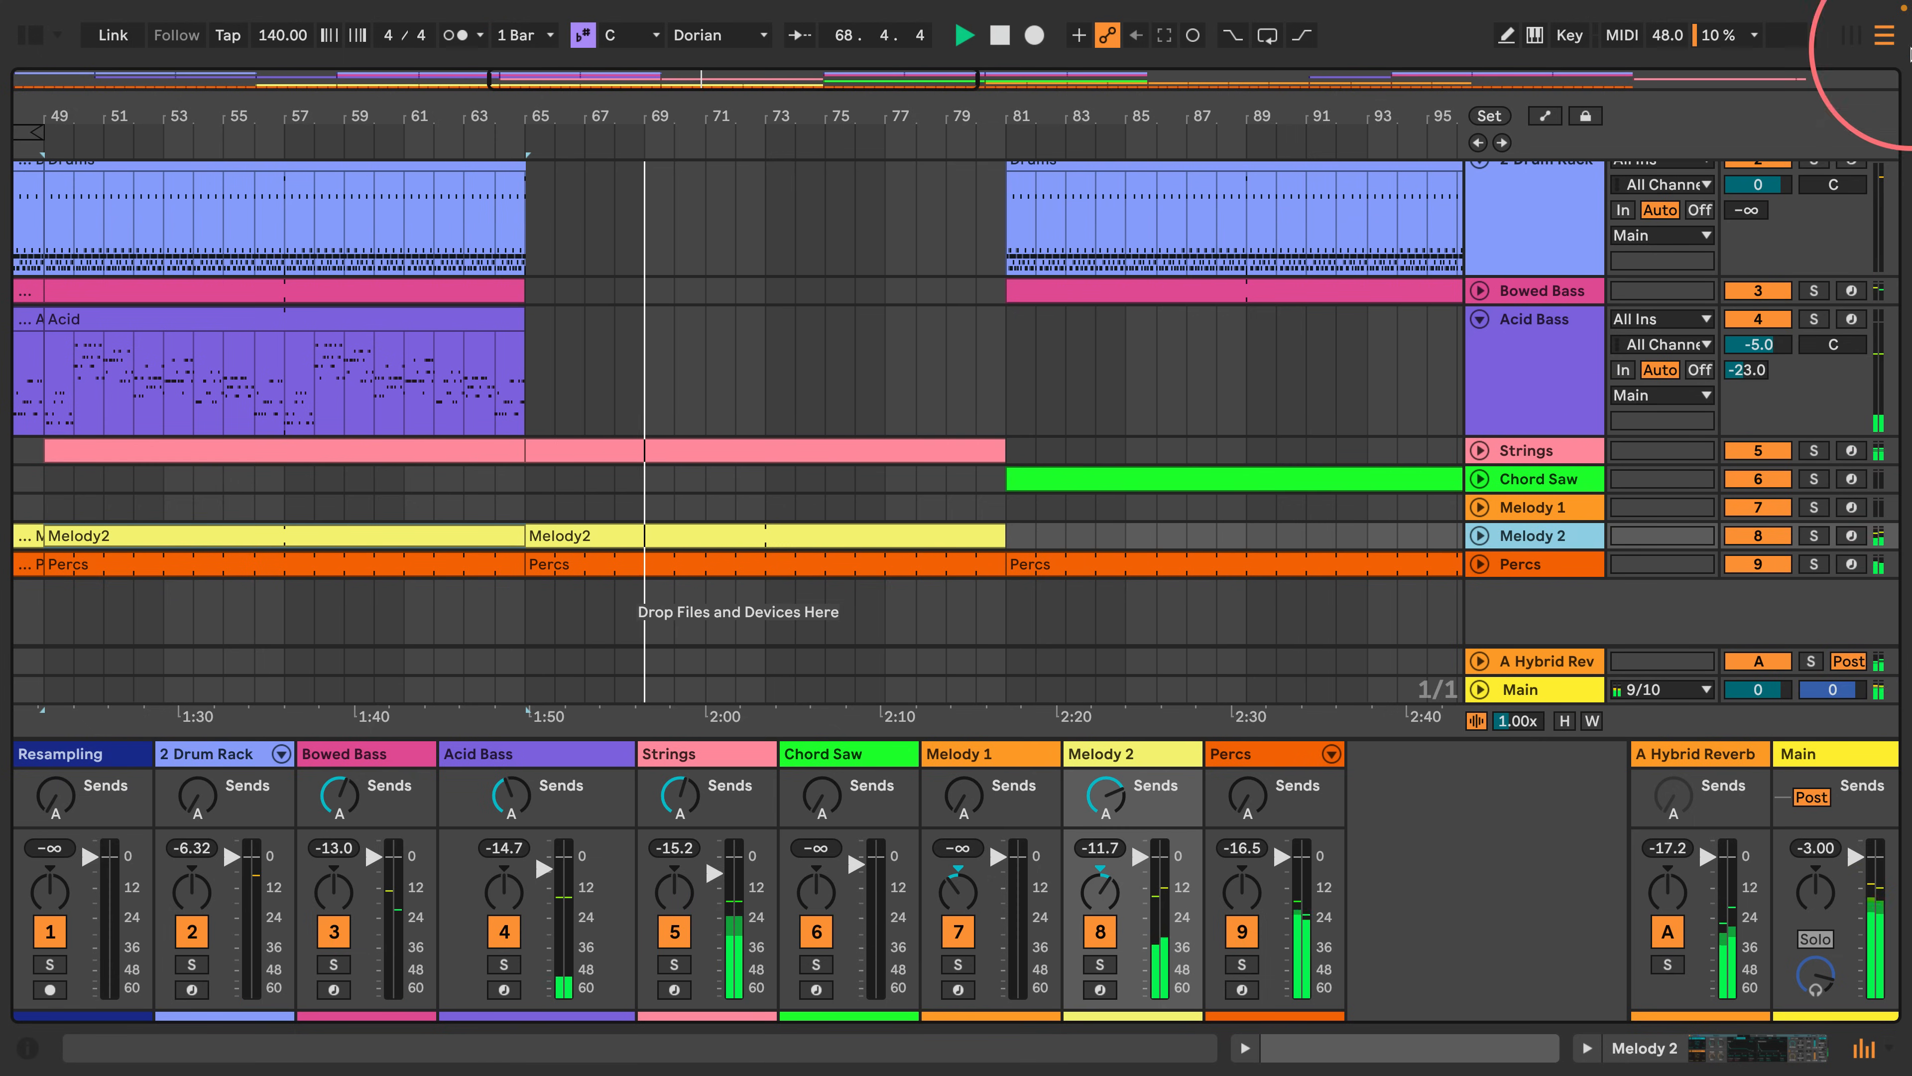
left_click(24, 36)
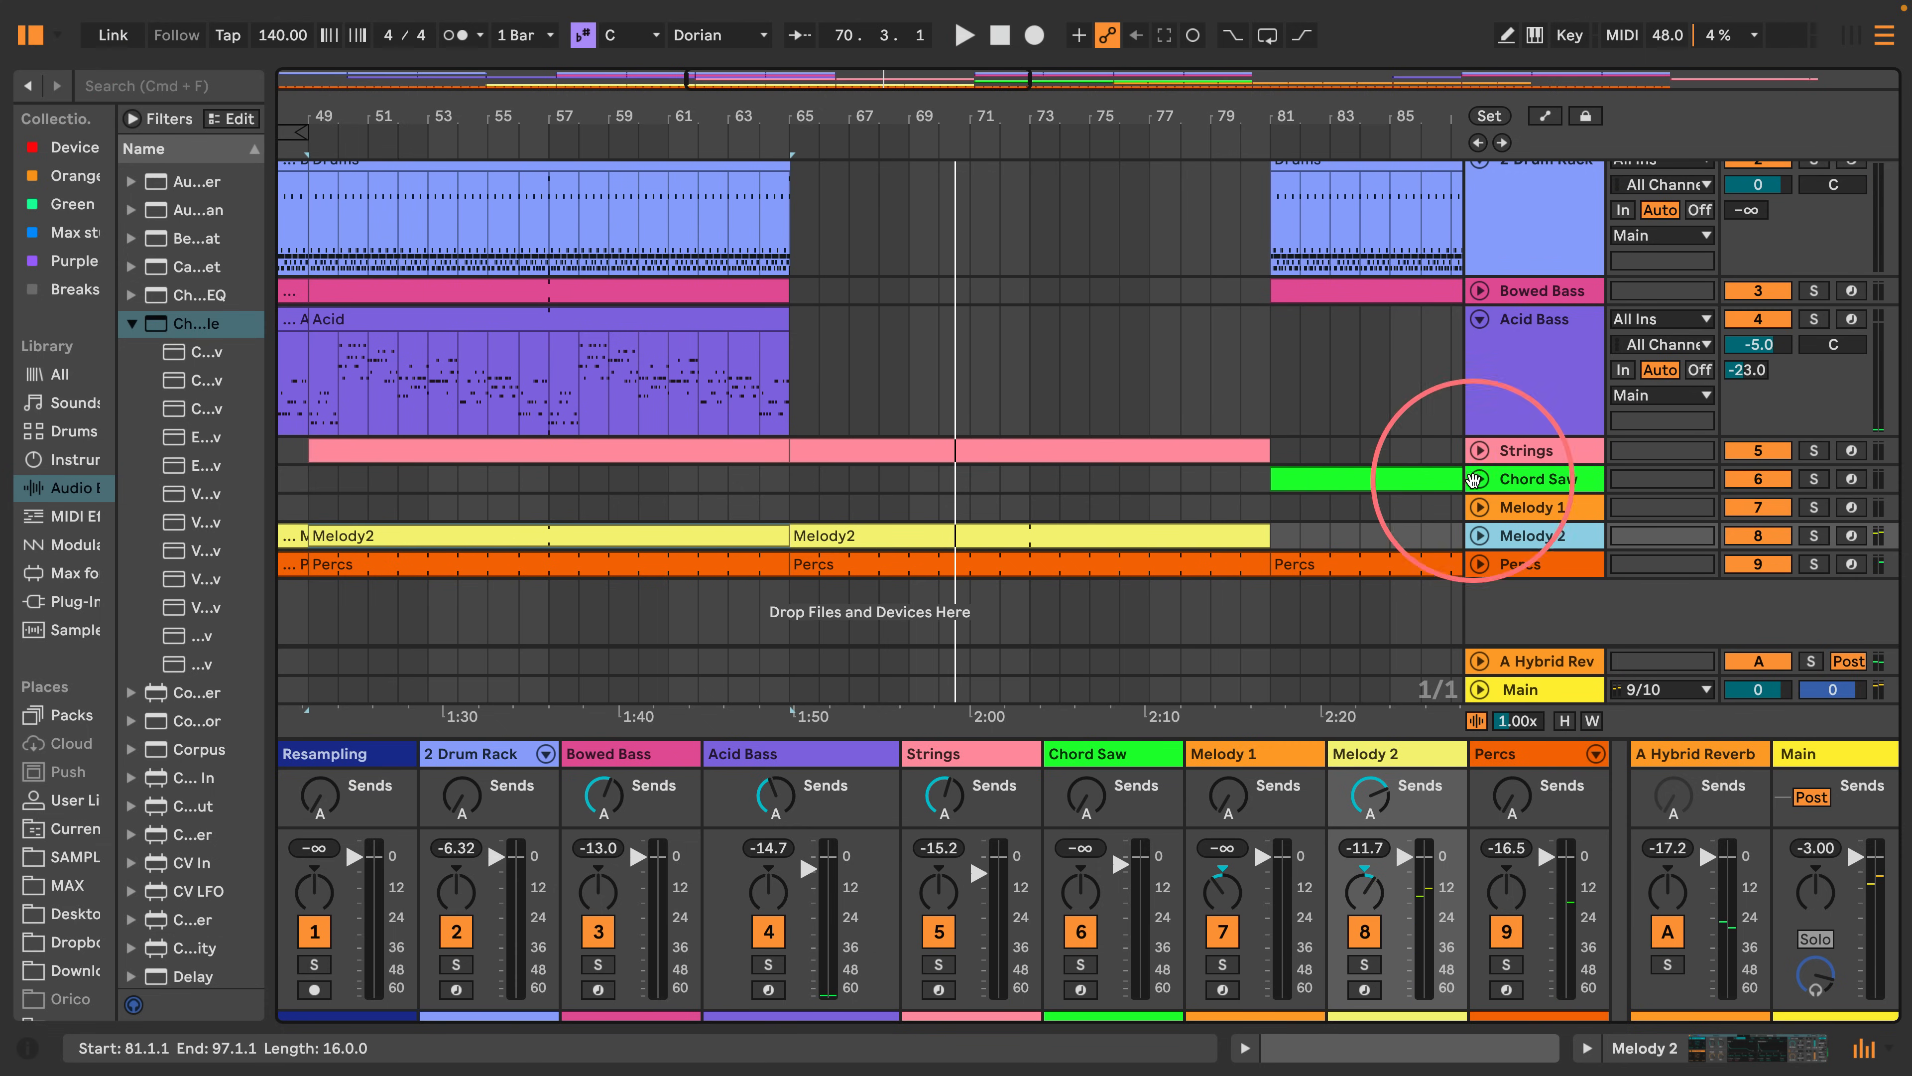
In Session View, select the tracks from 2 Drum Rack through Percs and collapse them to narrow columns.
left_click(1851, 34)
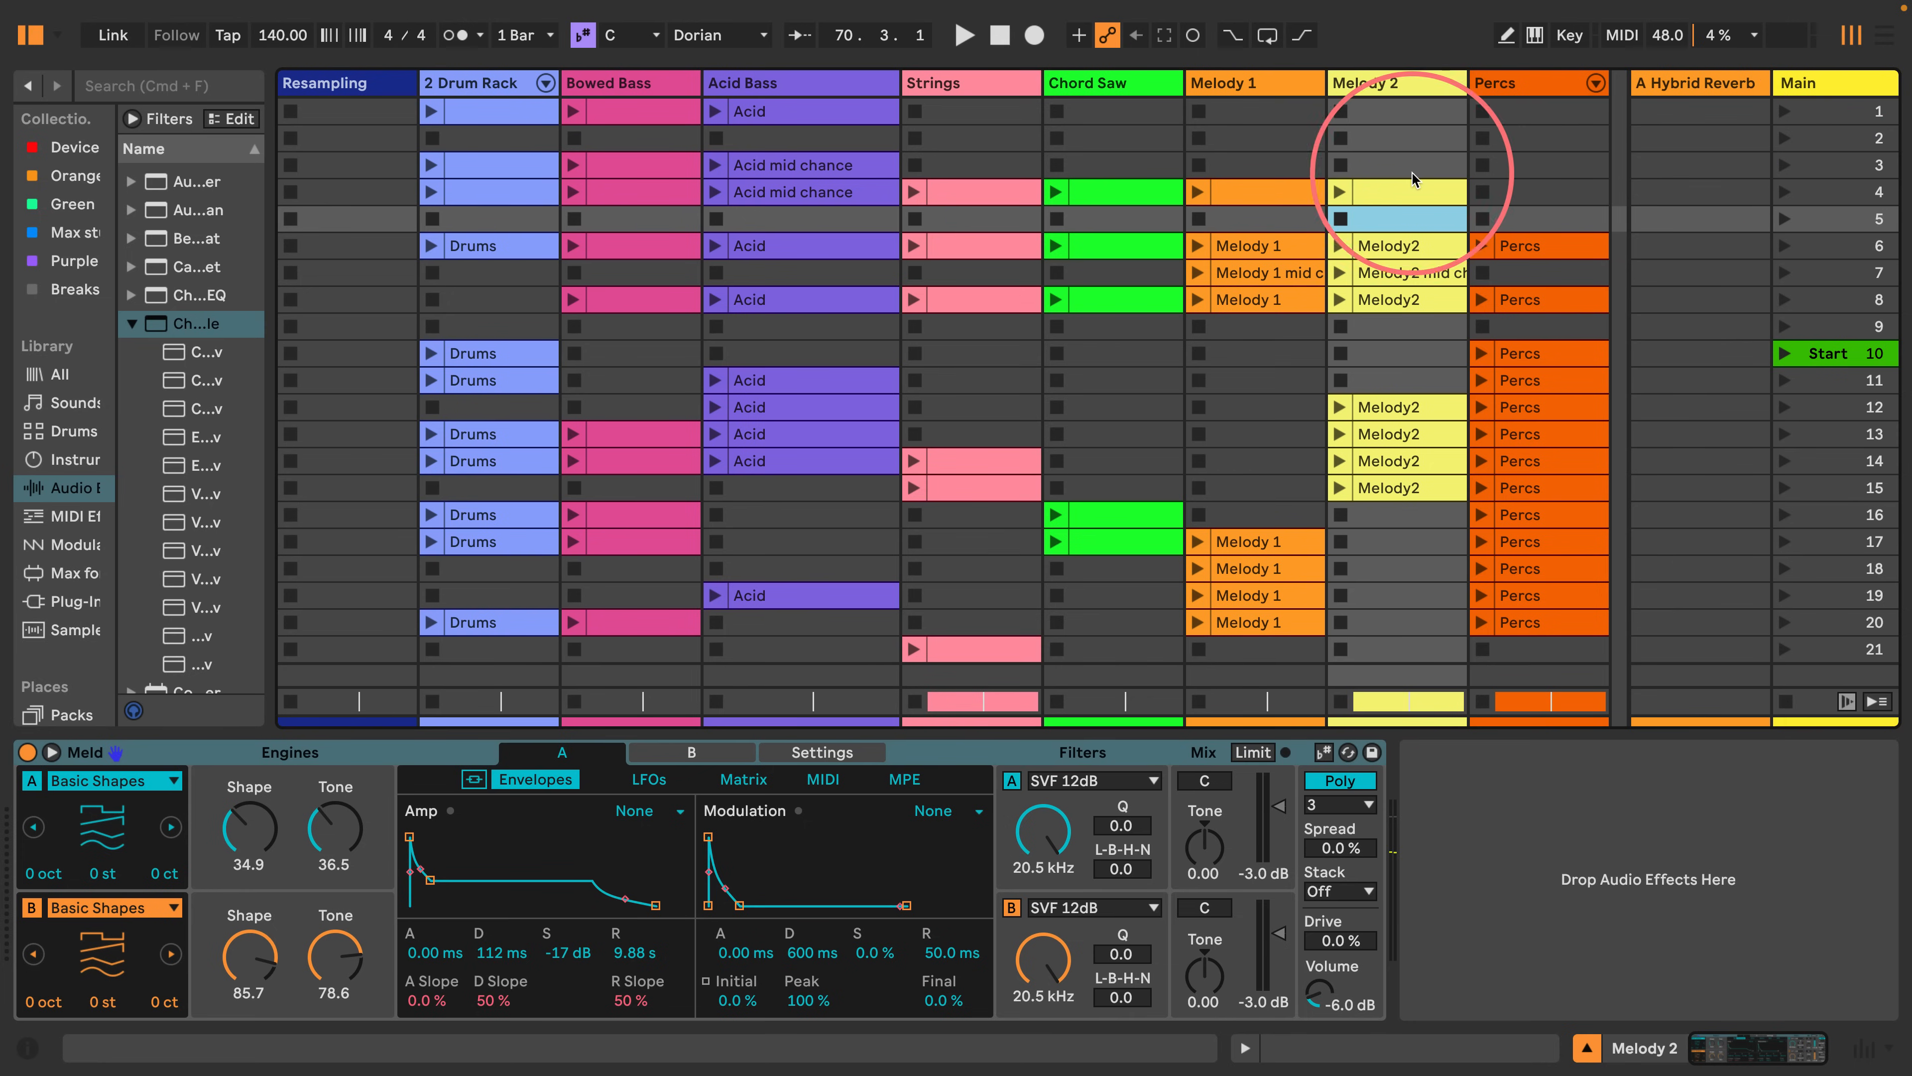
left_click(480, 92)
left_click(1517, 83, "shift")
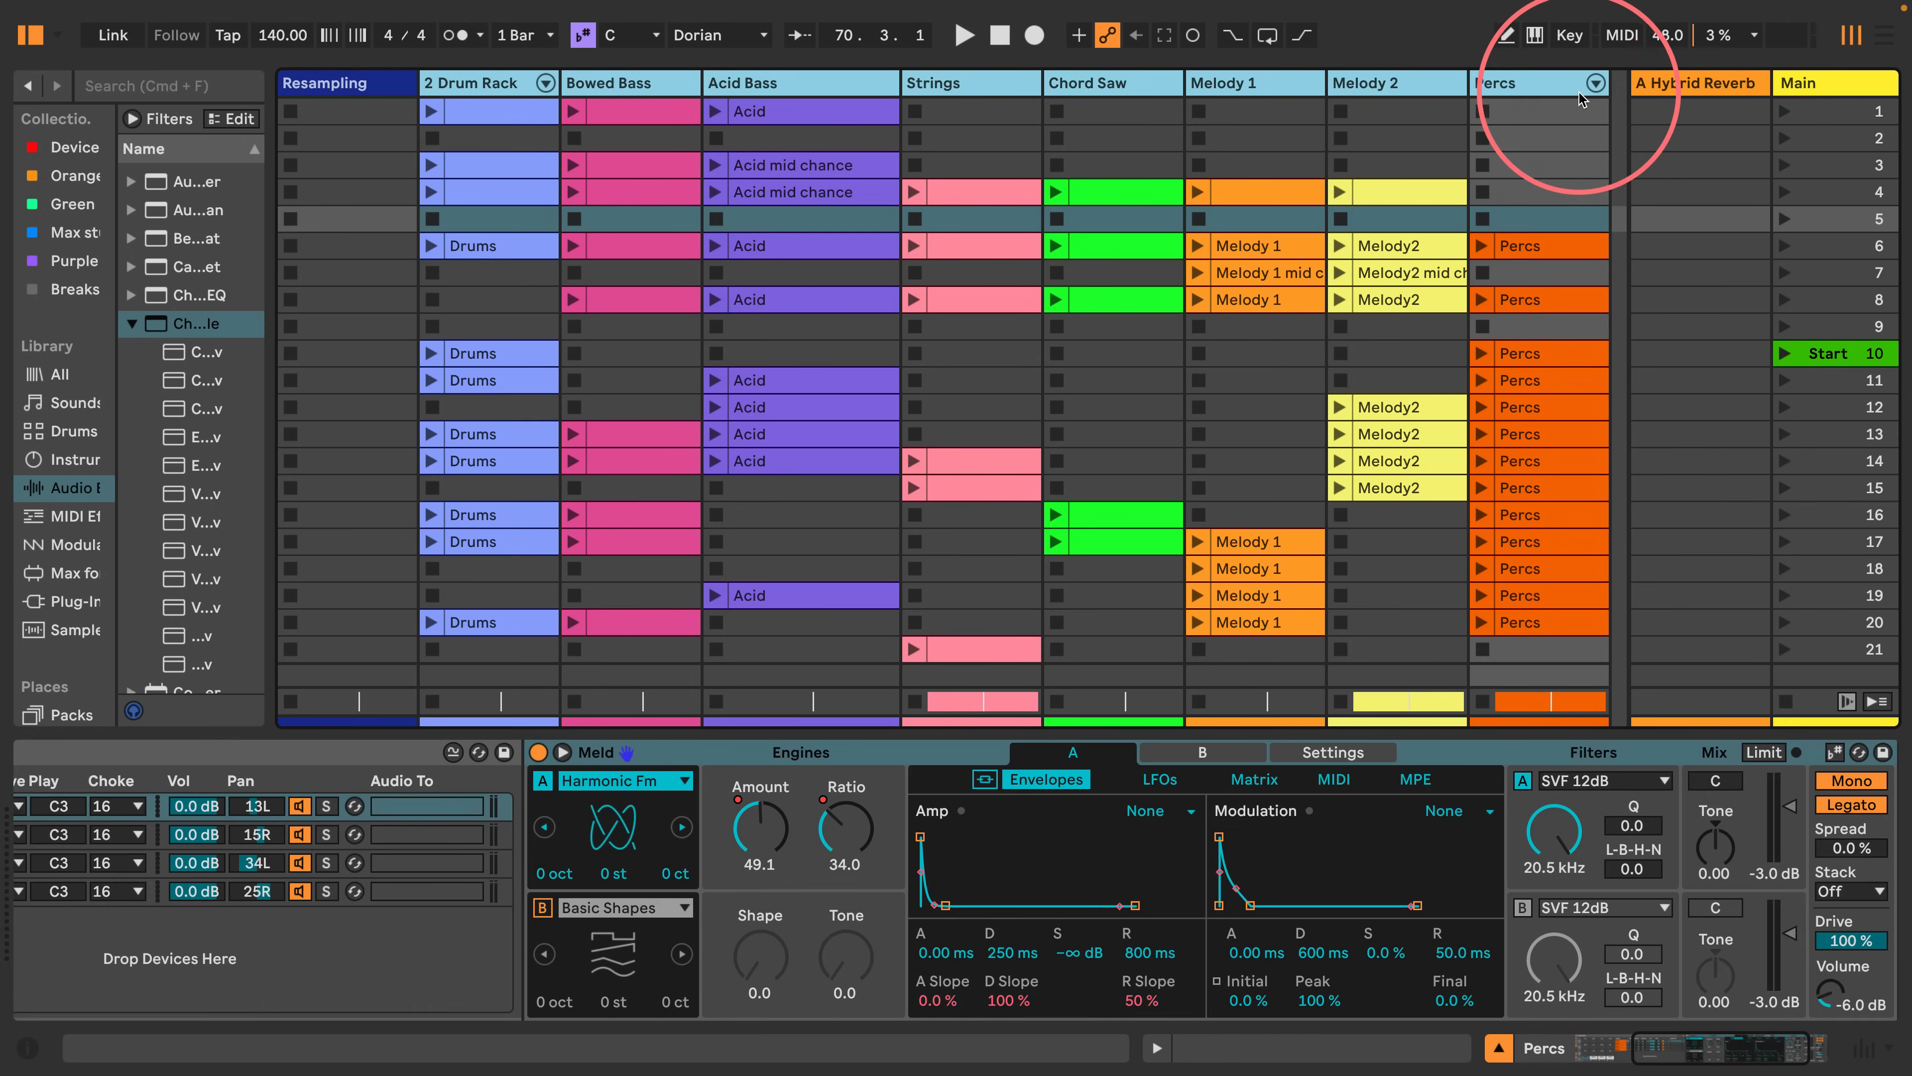
key("u")
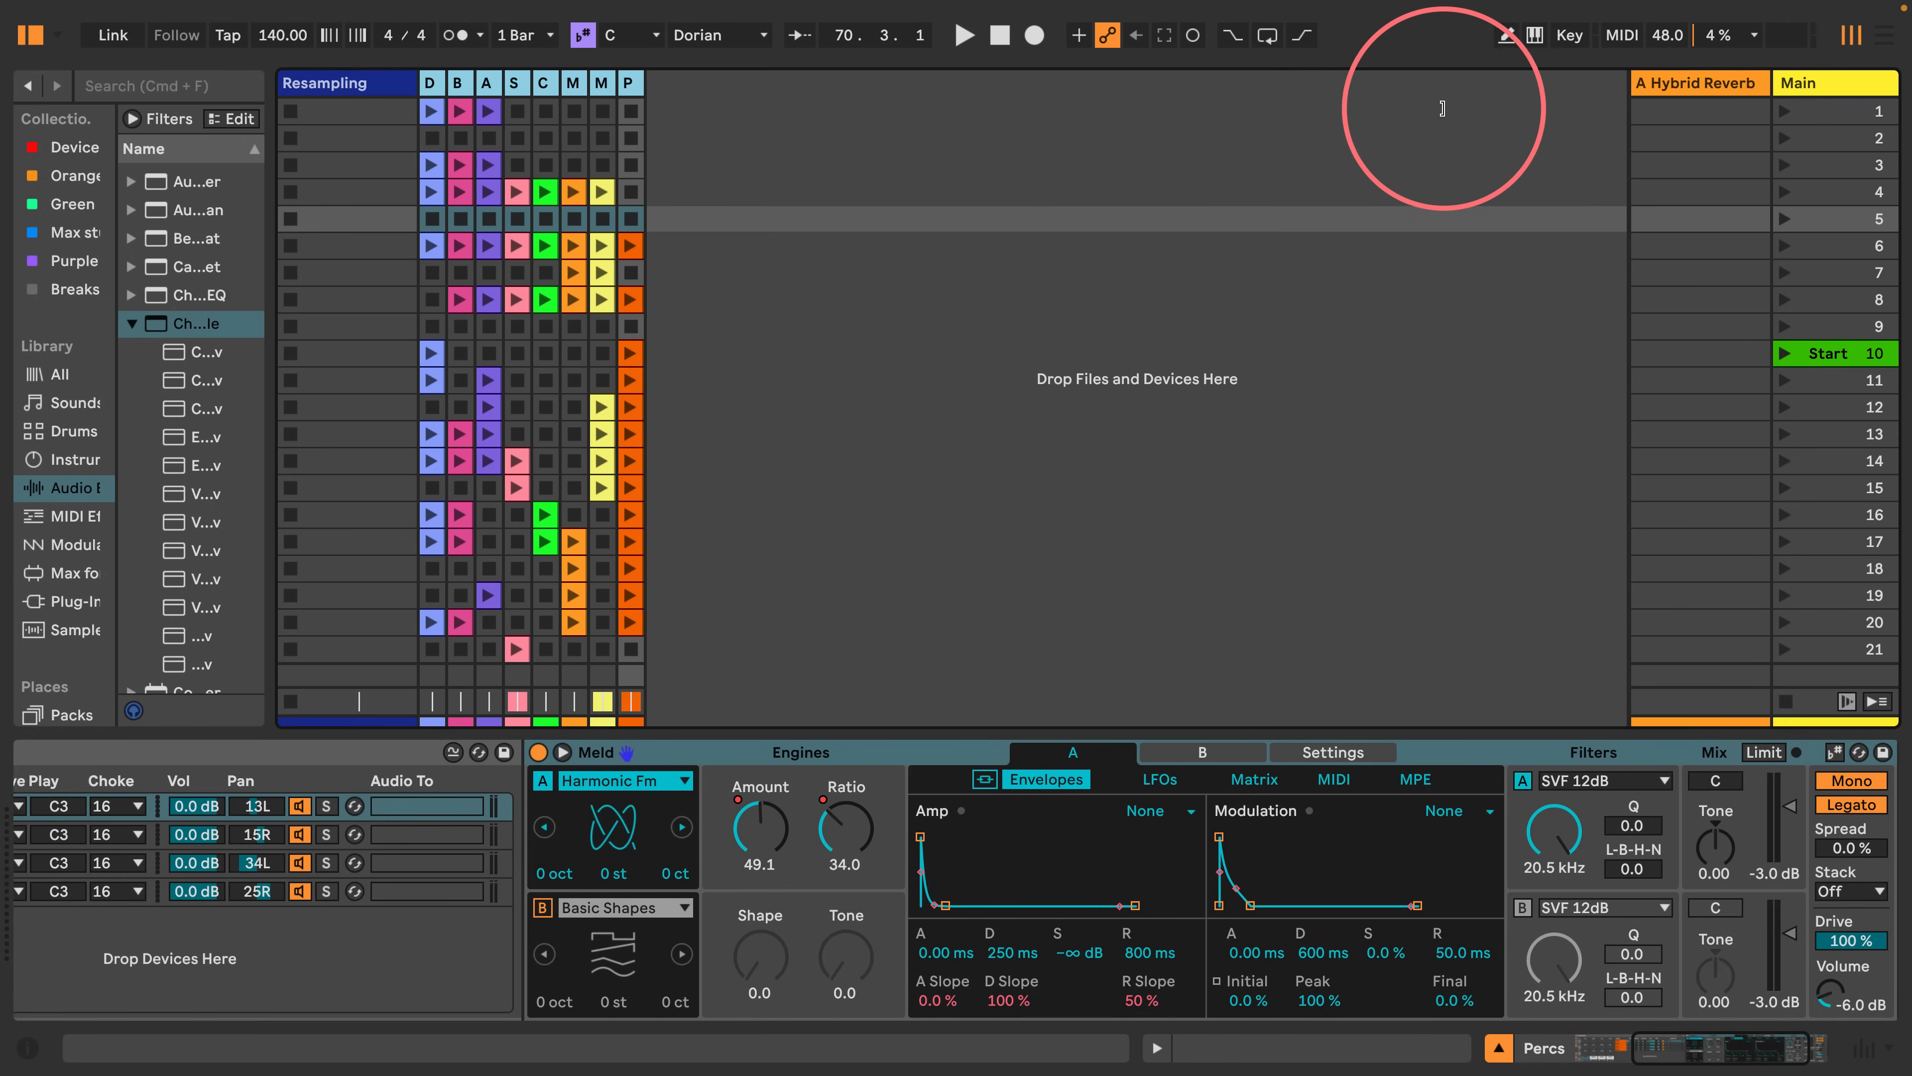
Insert a second return track and, with the browser widened, add Echo from the audio effects to it.
right_click(1561, 166)
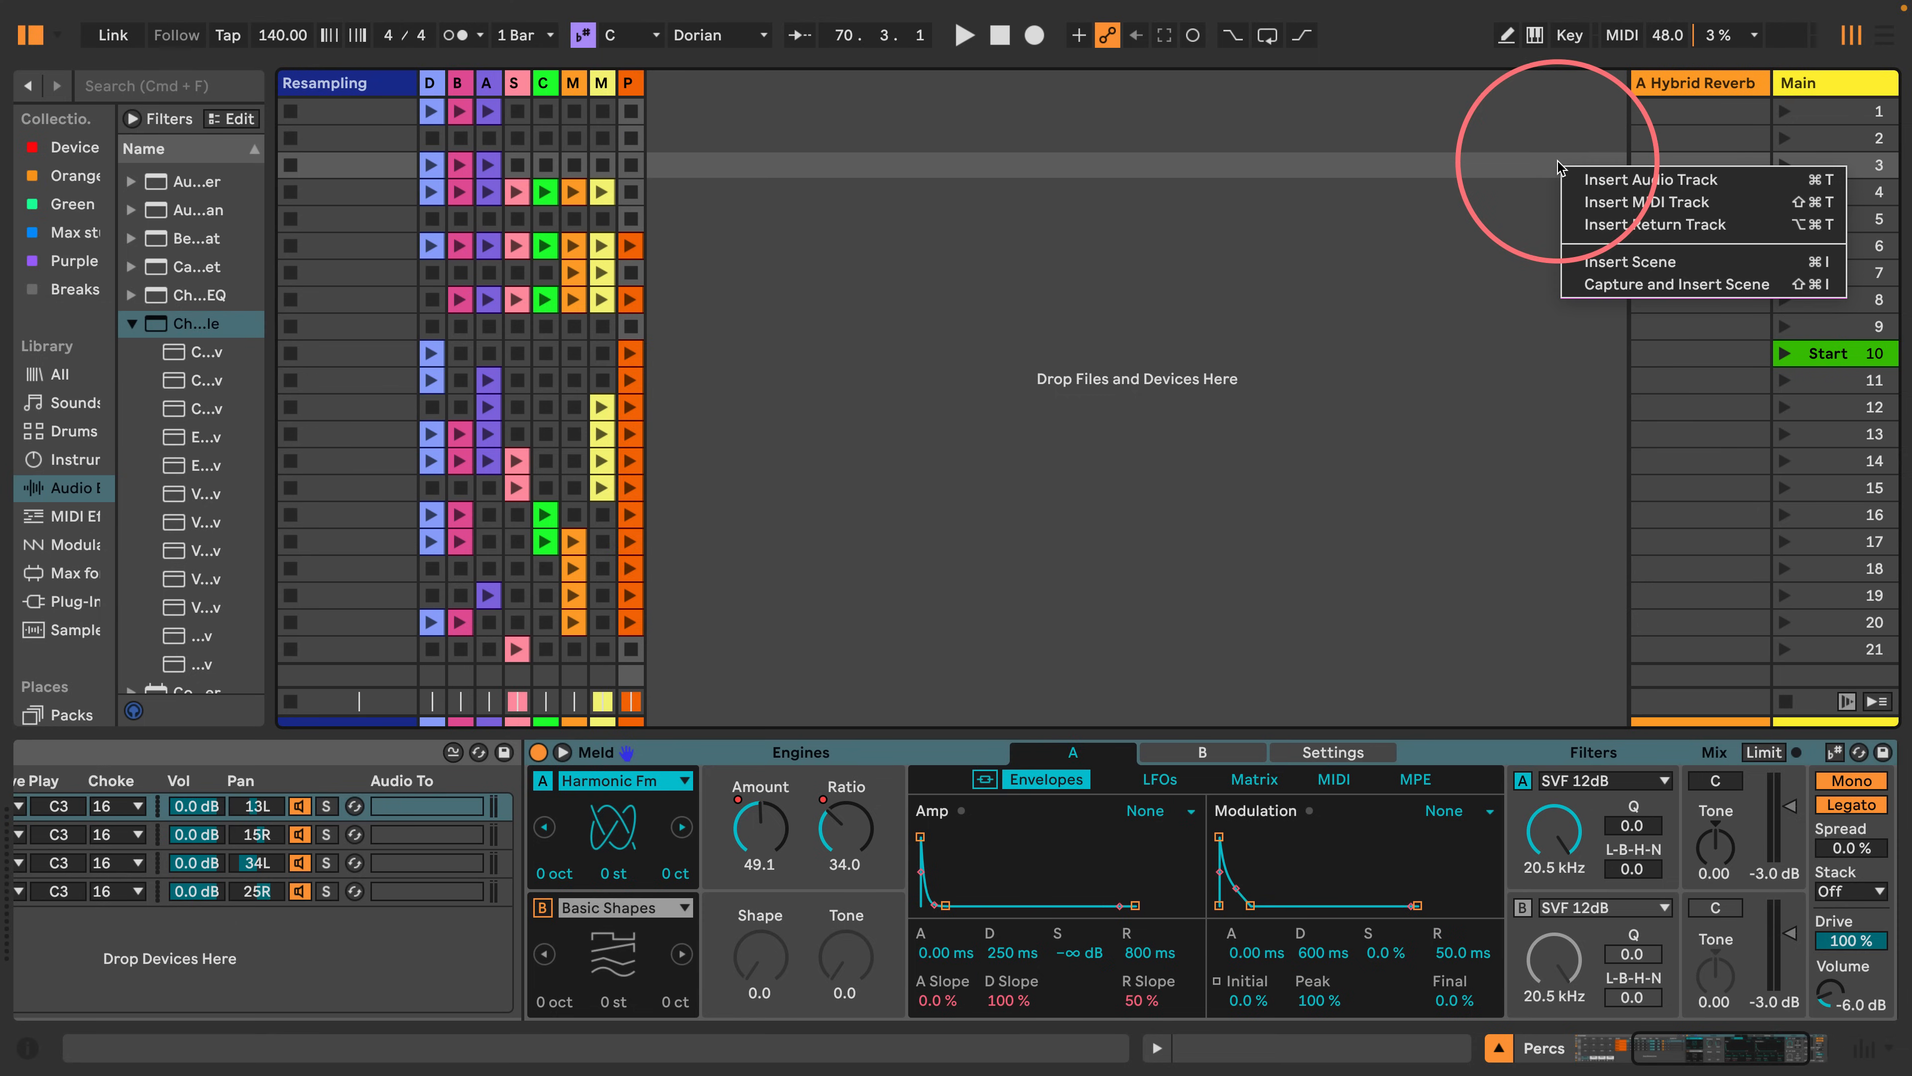
left_click(1587, 224)
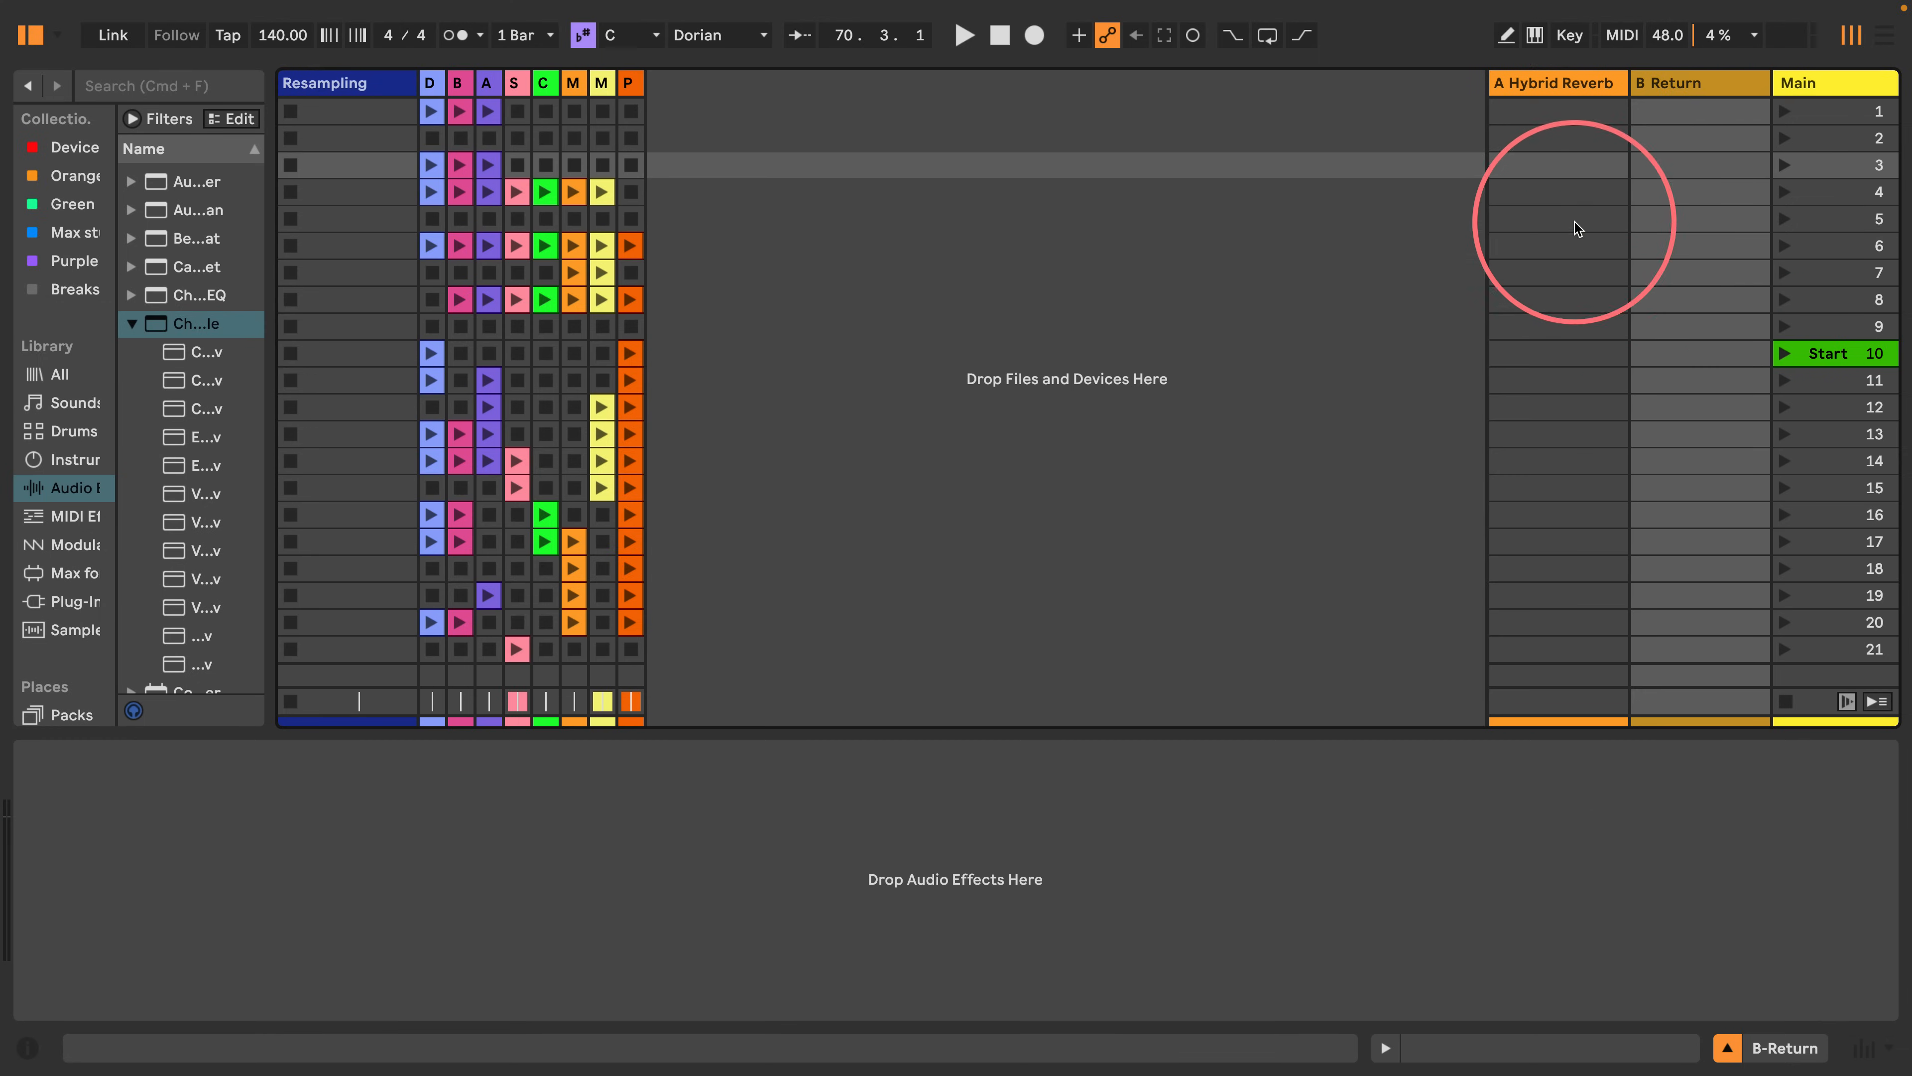
double_click(275, 348)
left_click(156, 325)
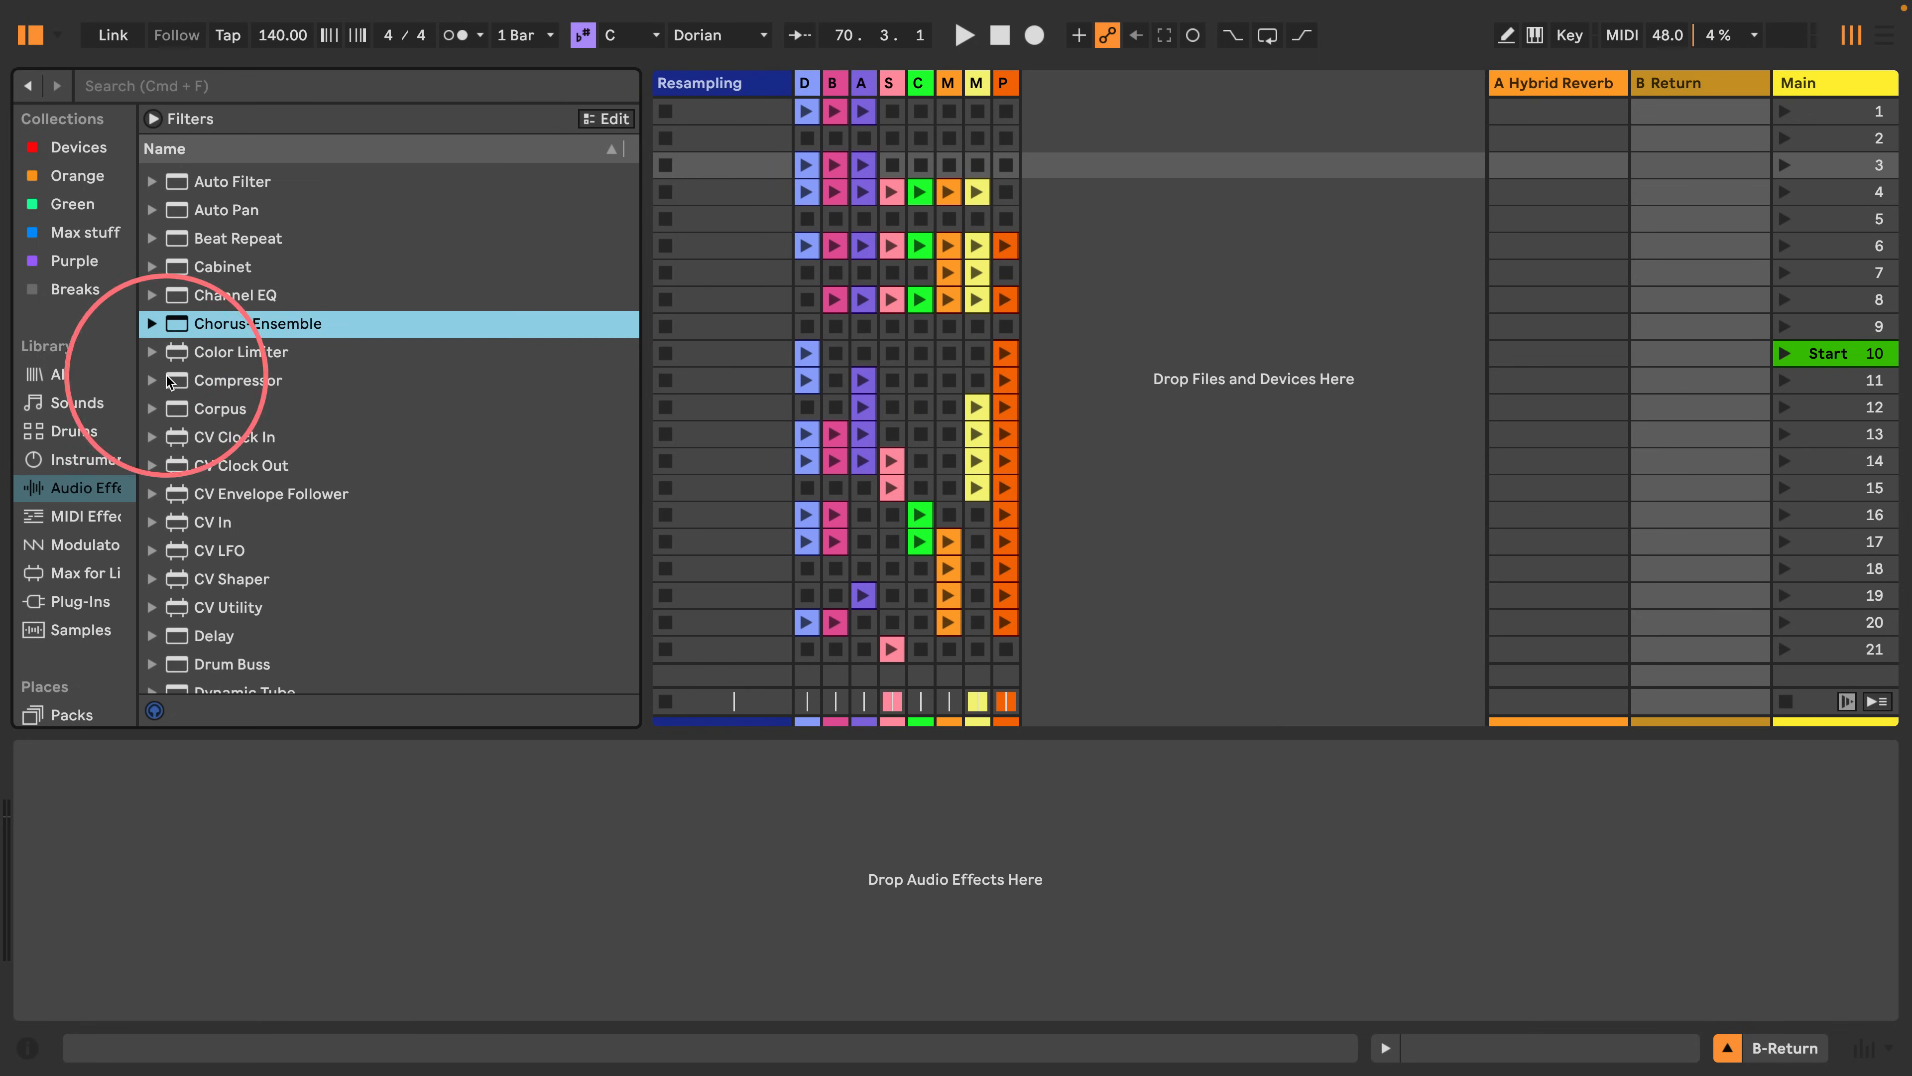
scroll(188, 625, "down", 5)
left_click_drag(171, 573, 1719, 88)
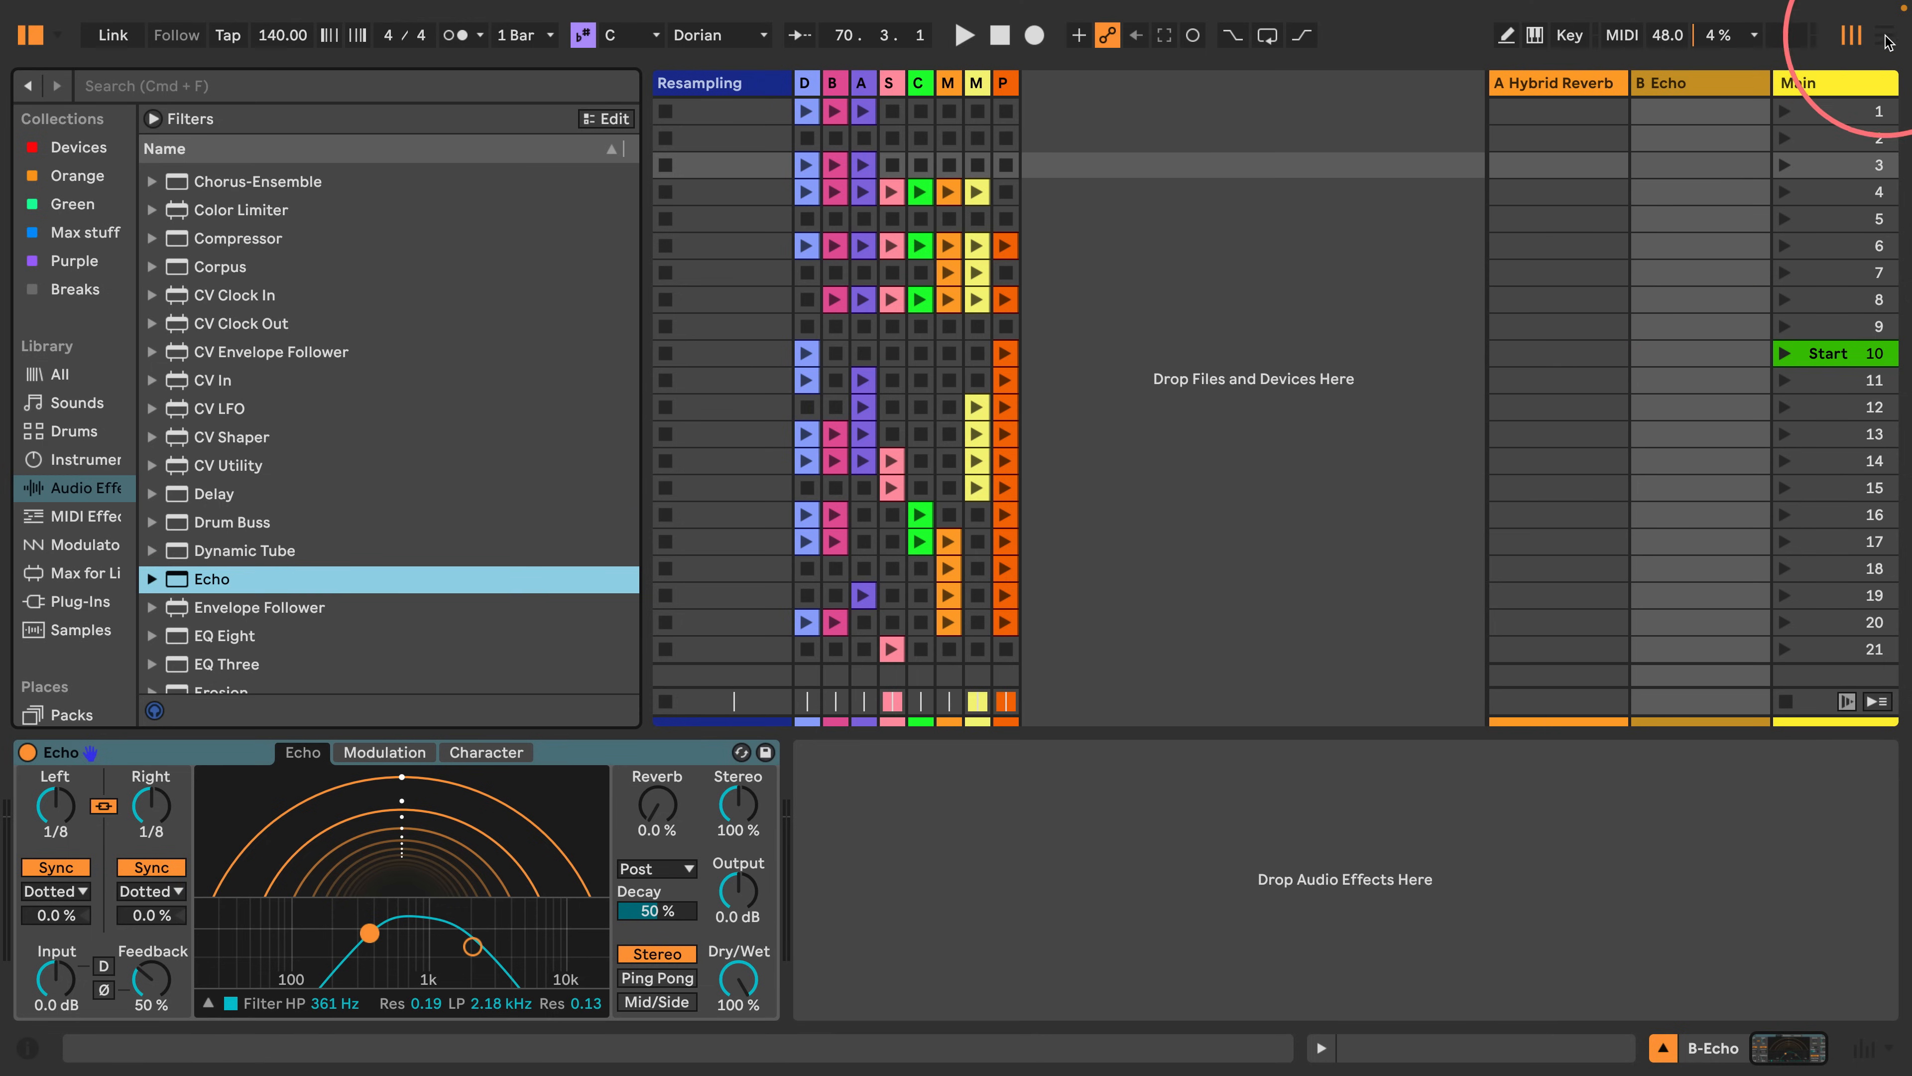
Back in Arrangement View, widen the mixer strips from 2 Drum Rack through Percs and narrow the browser.
left_click(1884, 35)
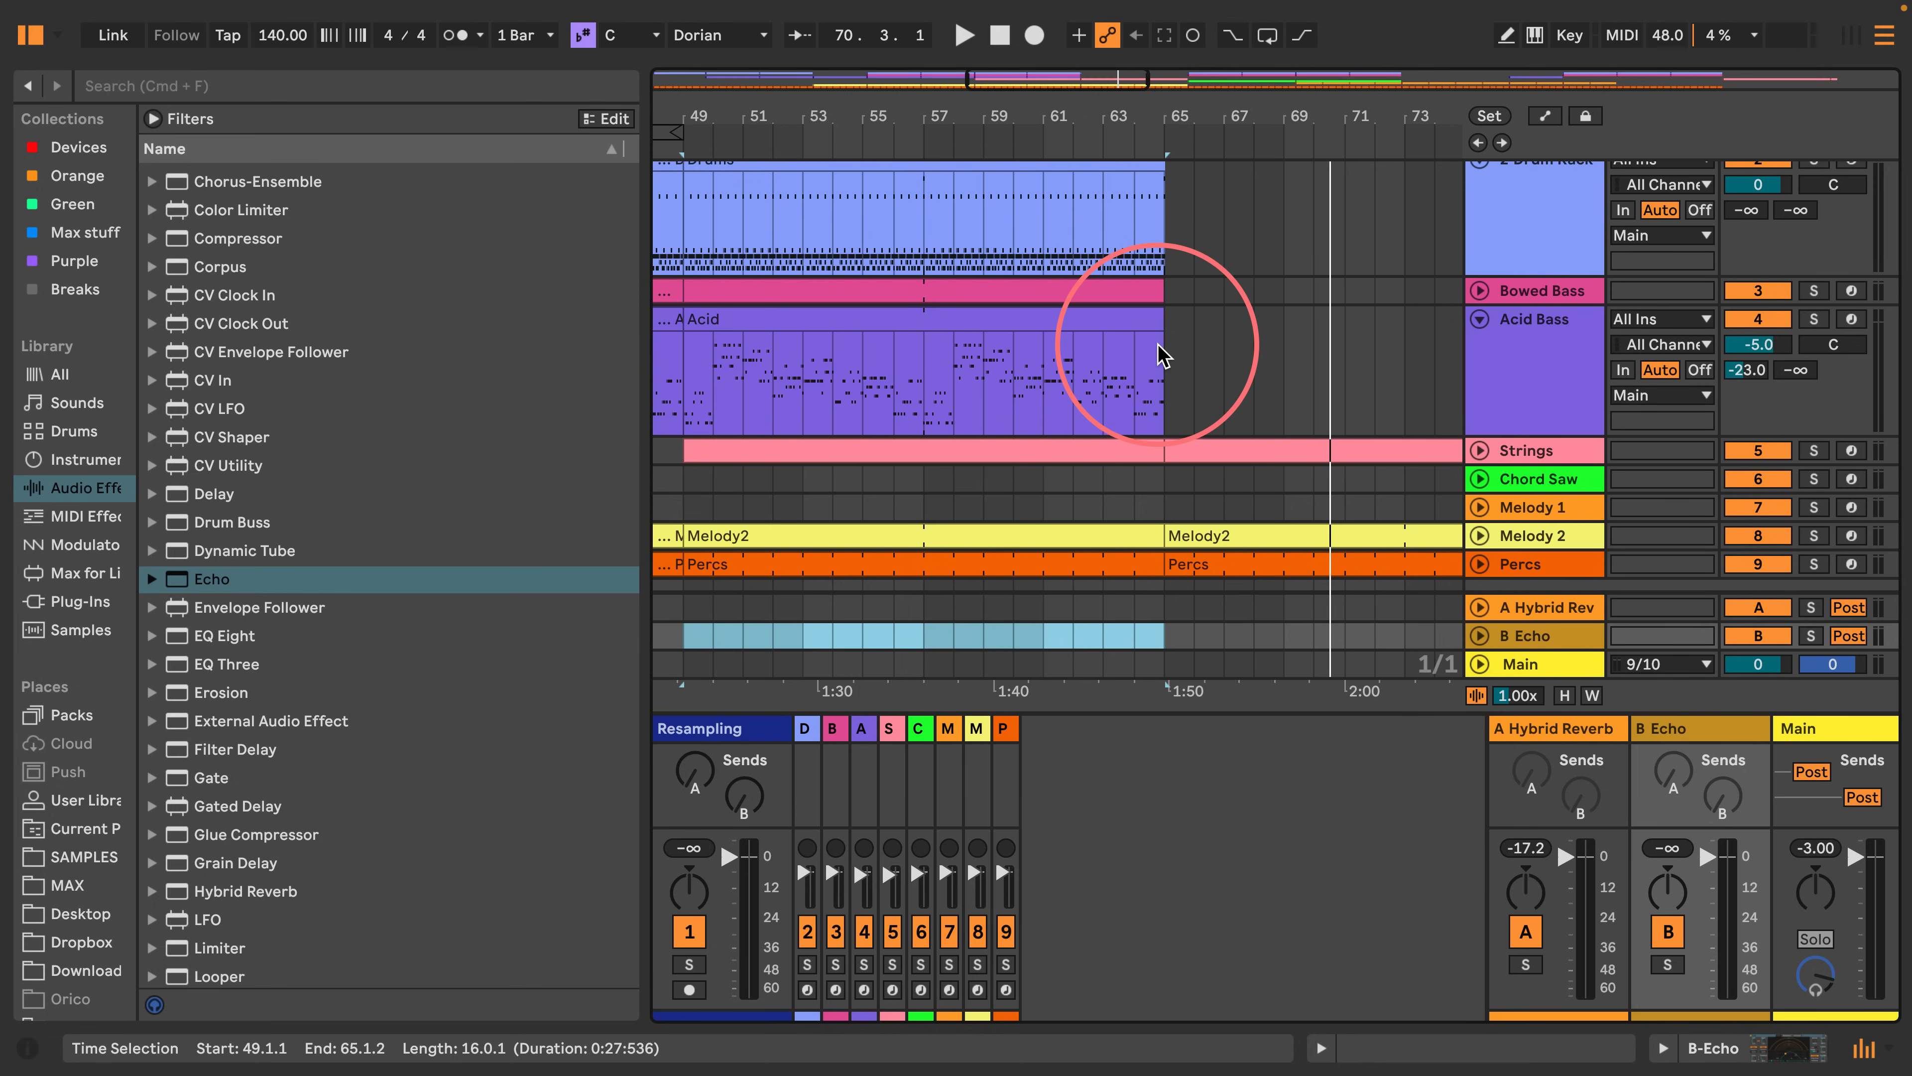
left_click(806, 727)
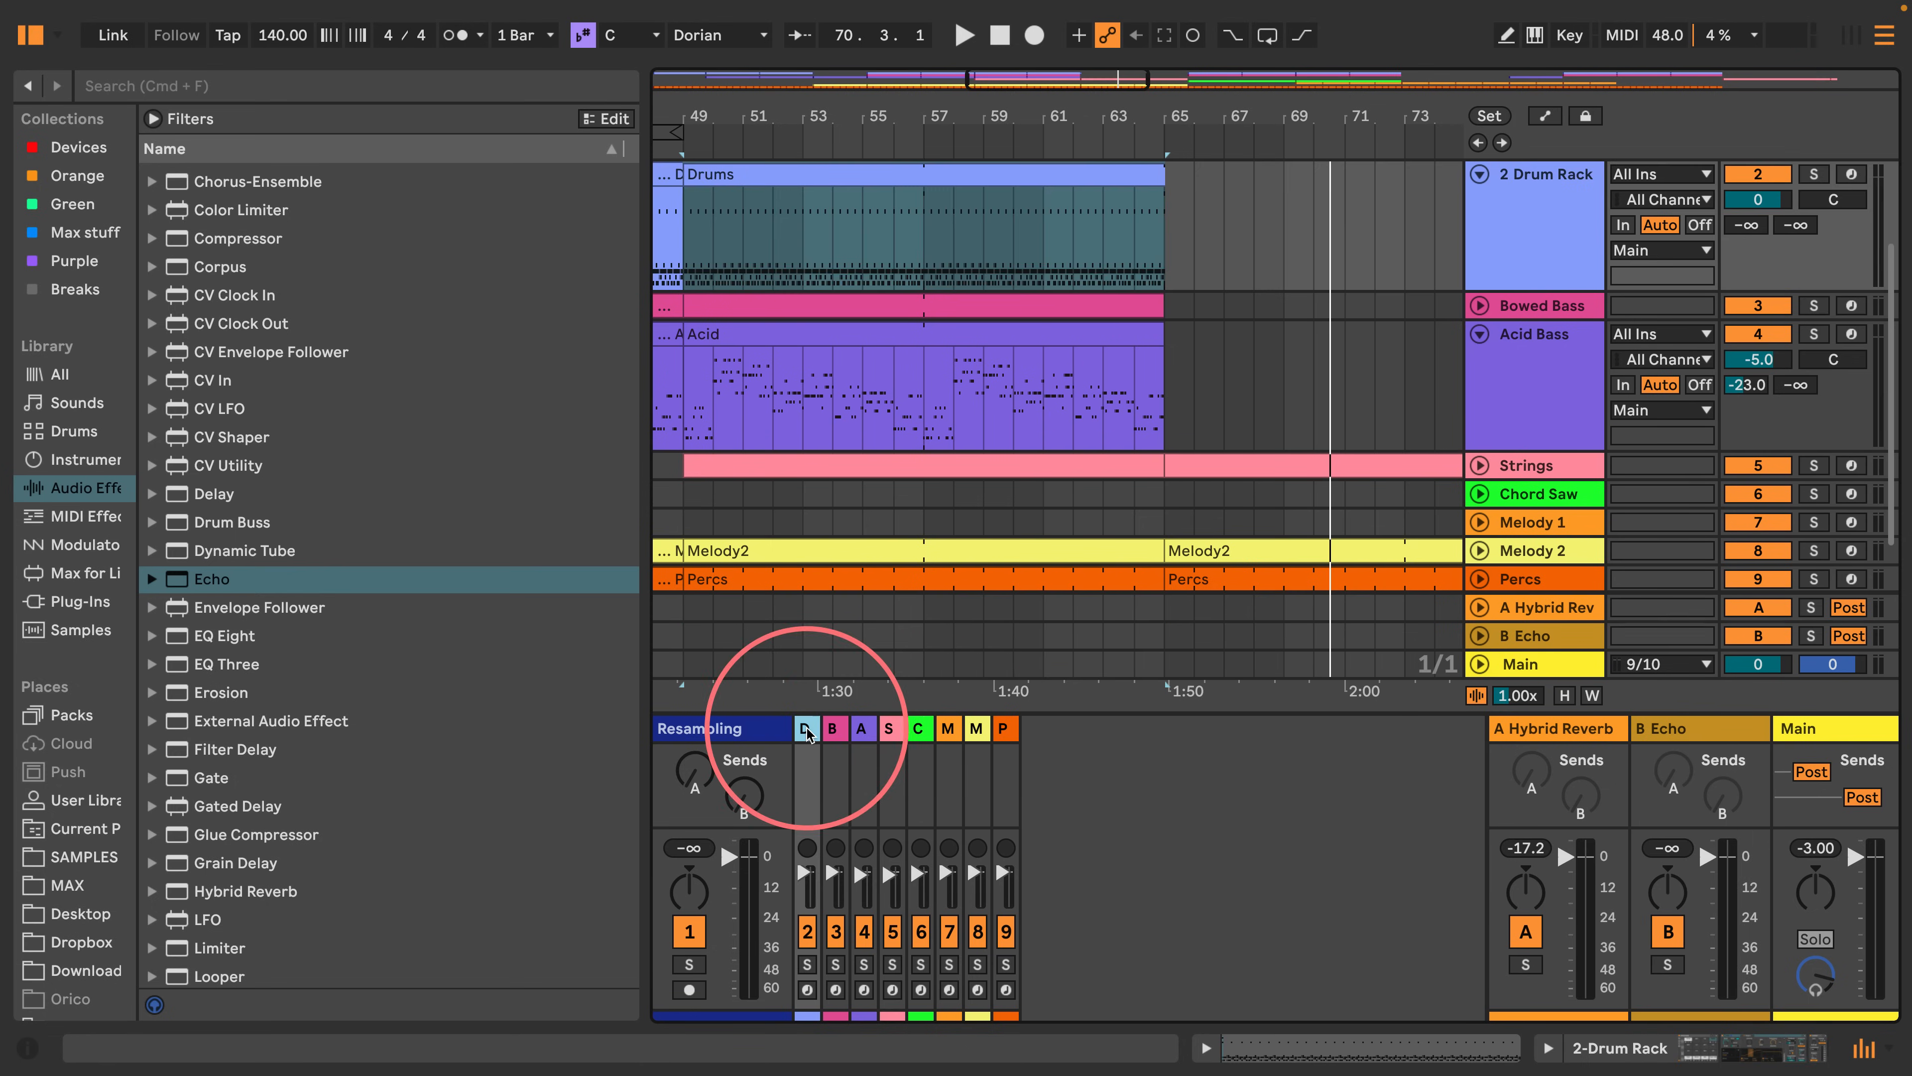
left_click(1003, 736, "shift")
left_click_drag(1014, 737, 1139, 745)
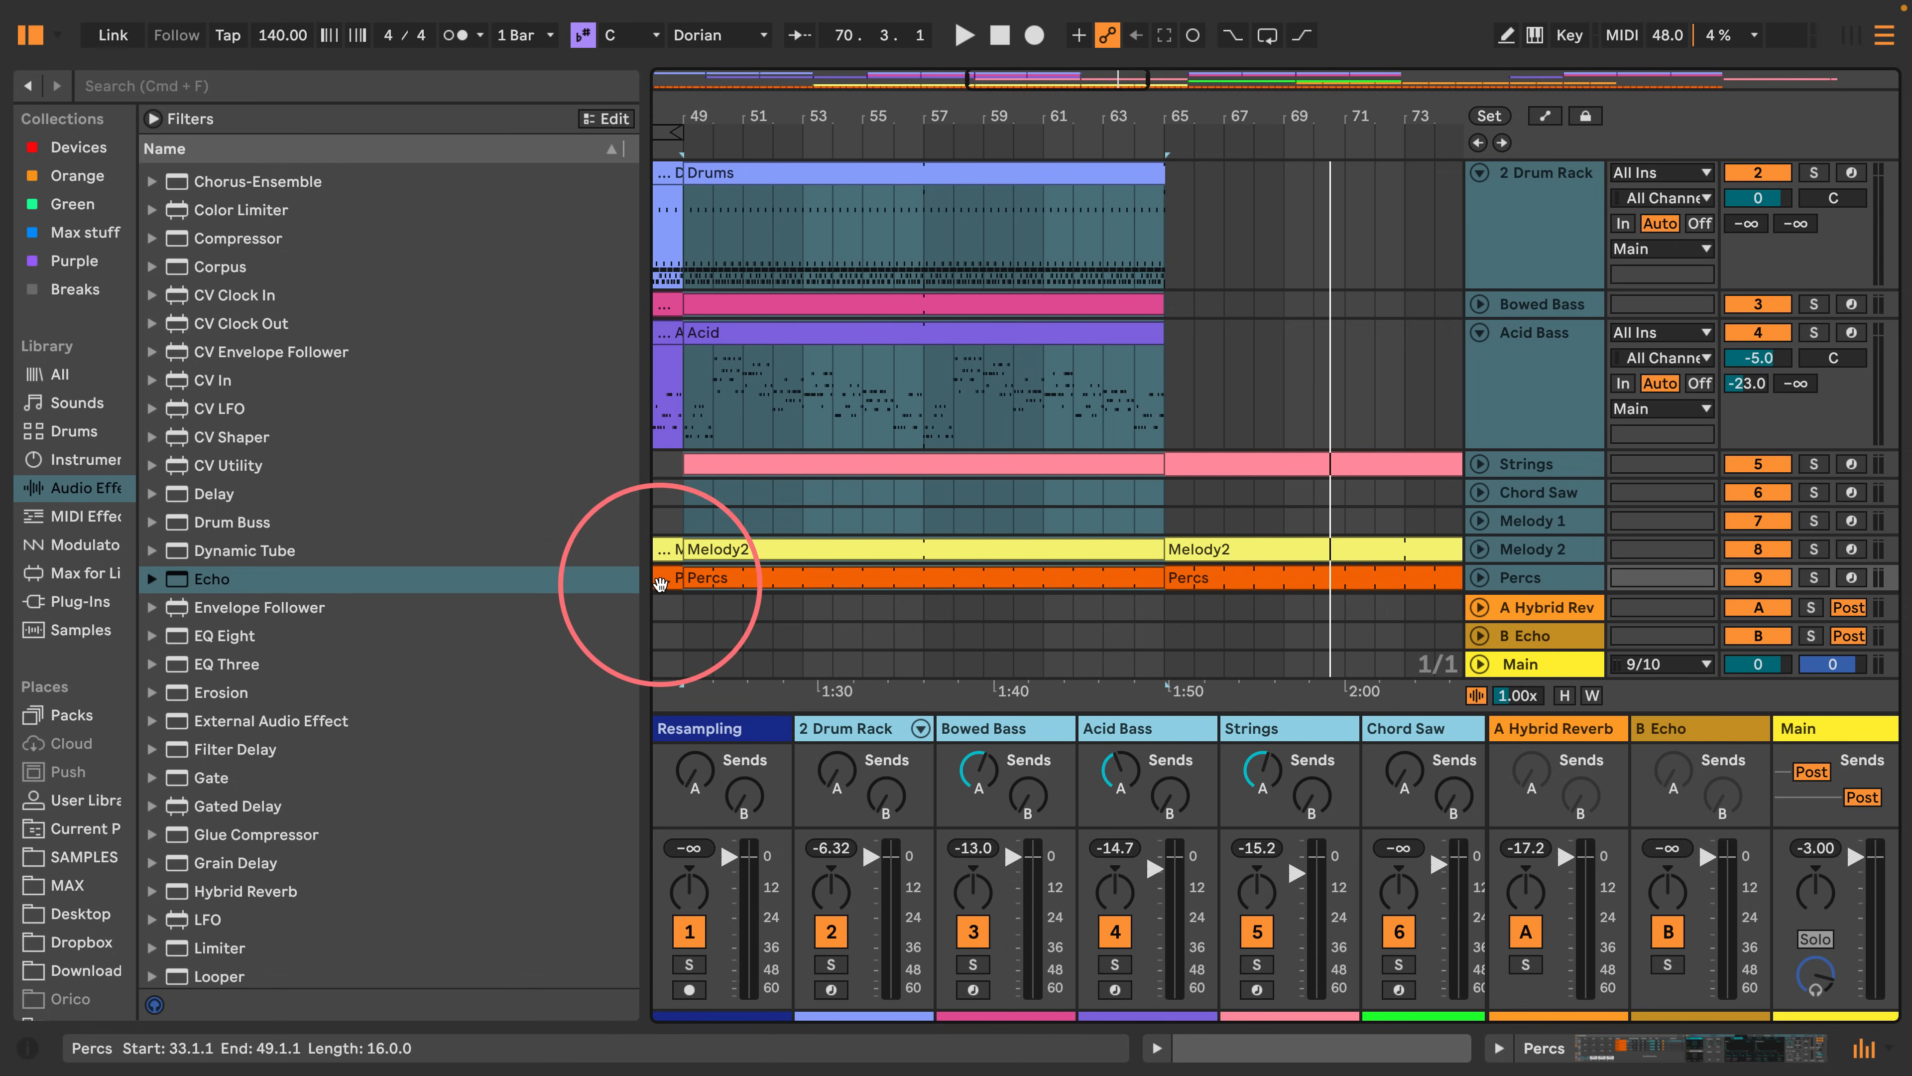
left_click_drag(643, 576, 205, 576)
Set Melody 2's Echo send to 0.0 dB and play the arrangement from bar 65.
left_click(881, 548)
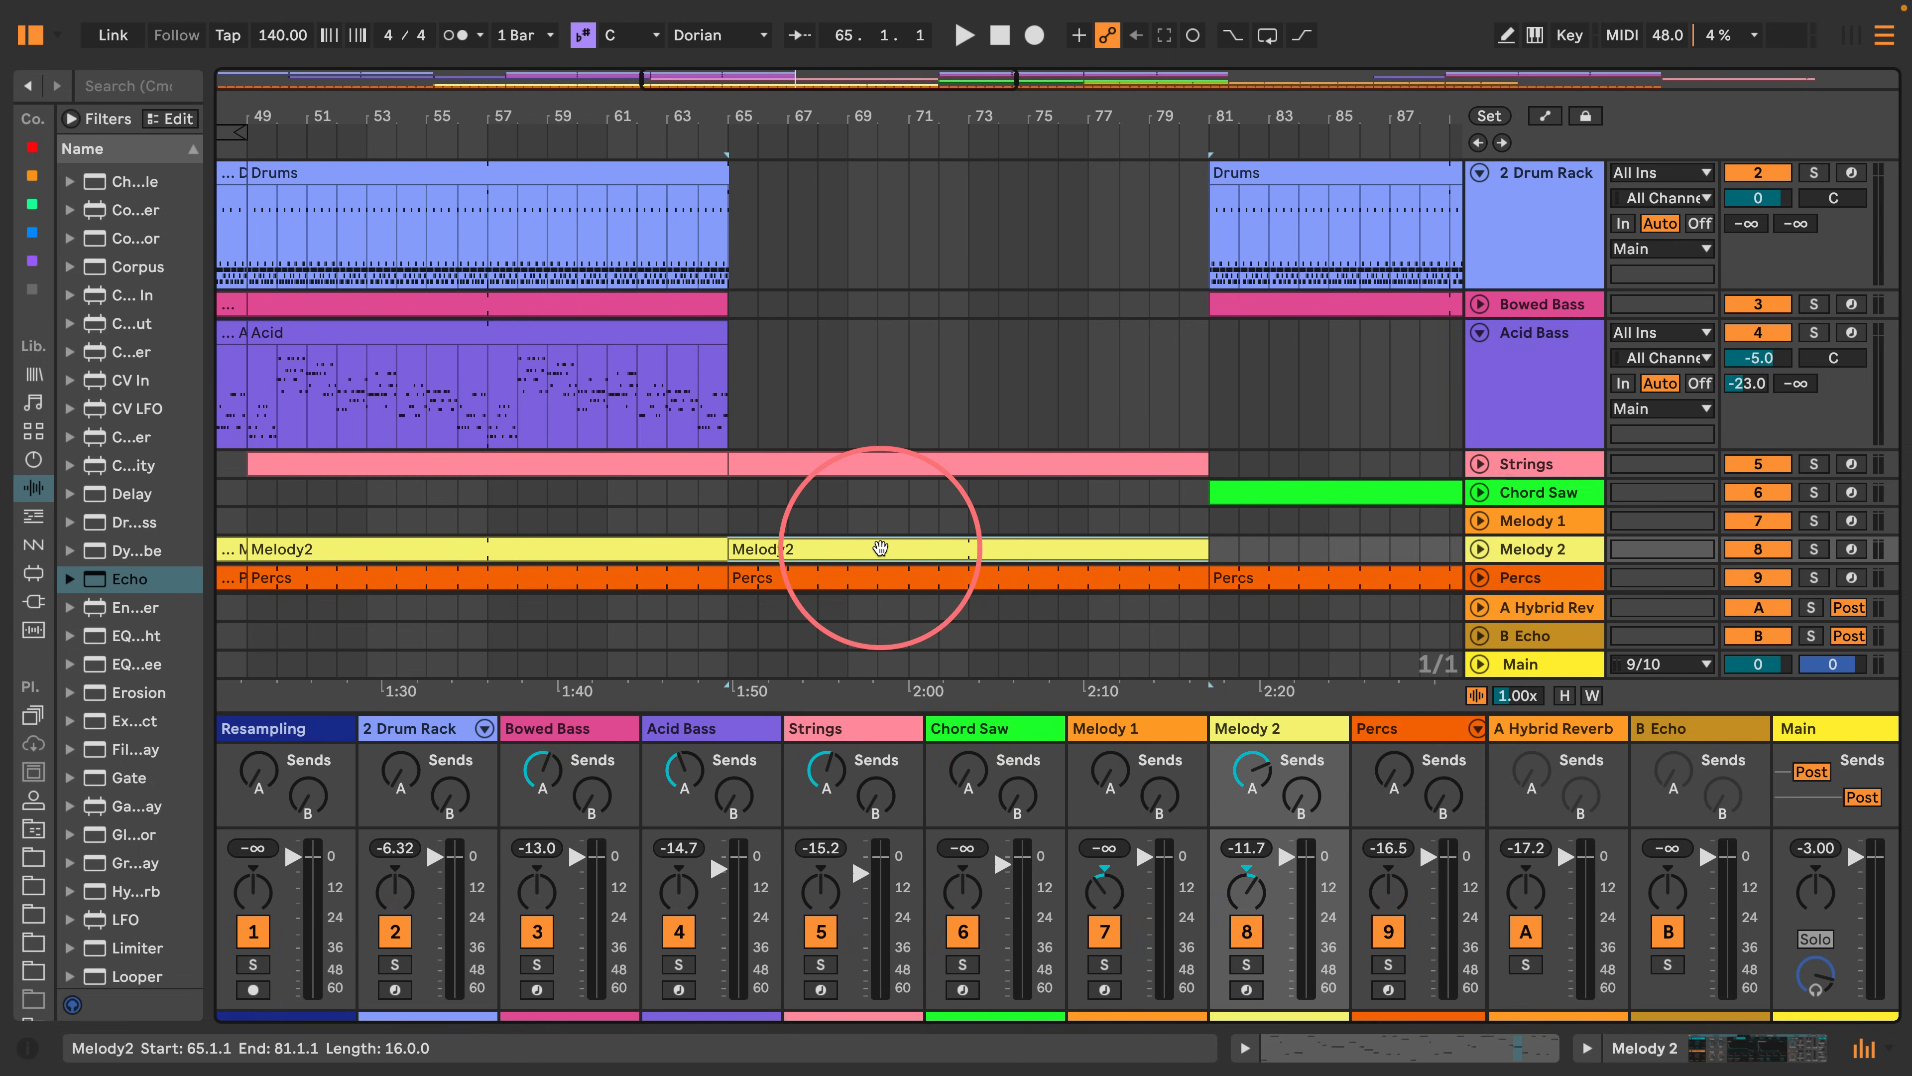
left_click(1504, 549)
left_click_drag(1301, 797, 1302, 721)
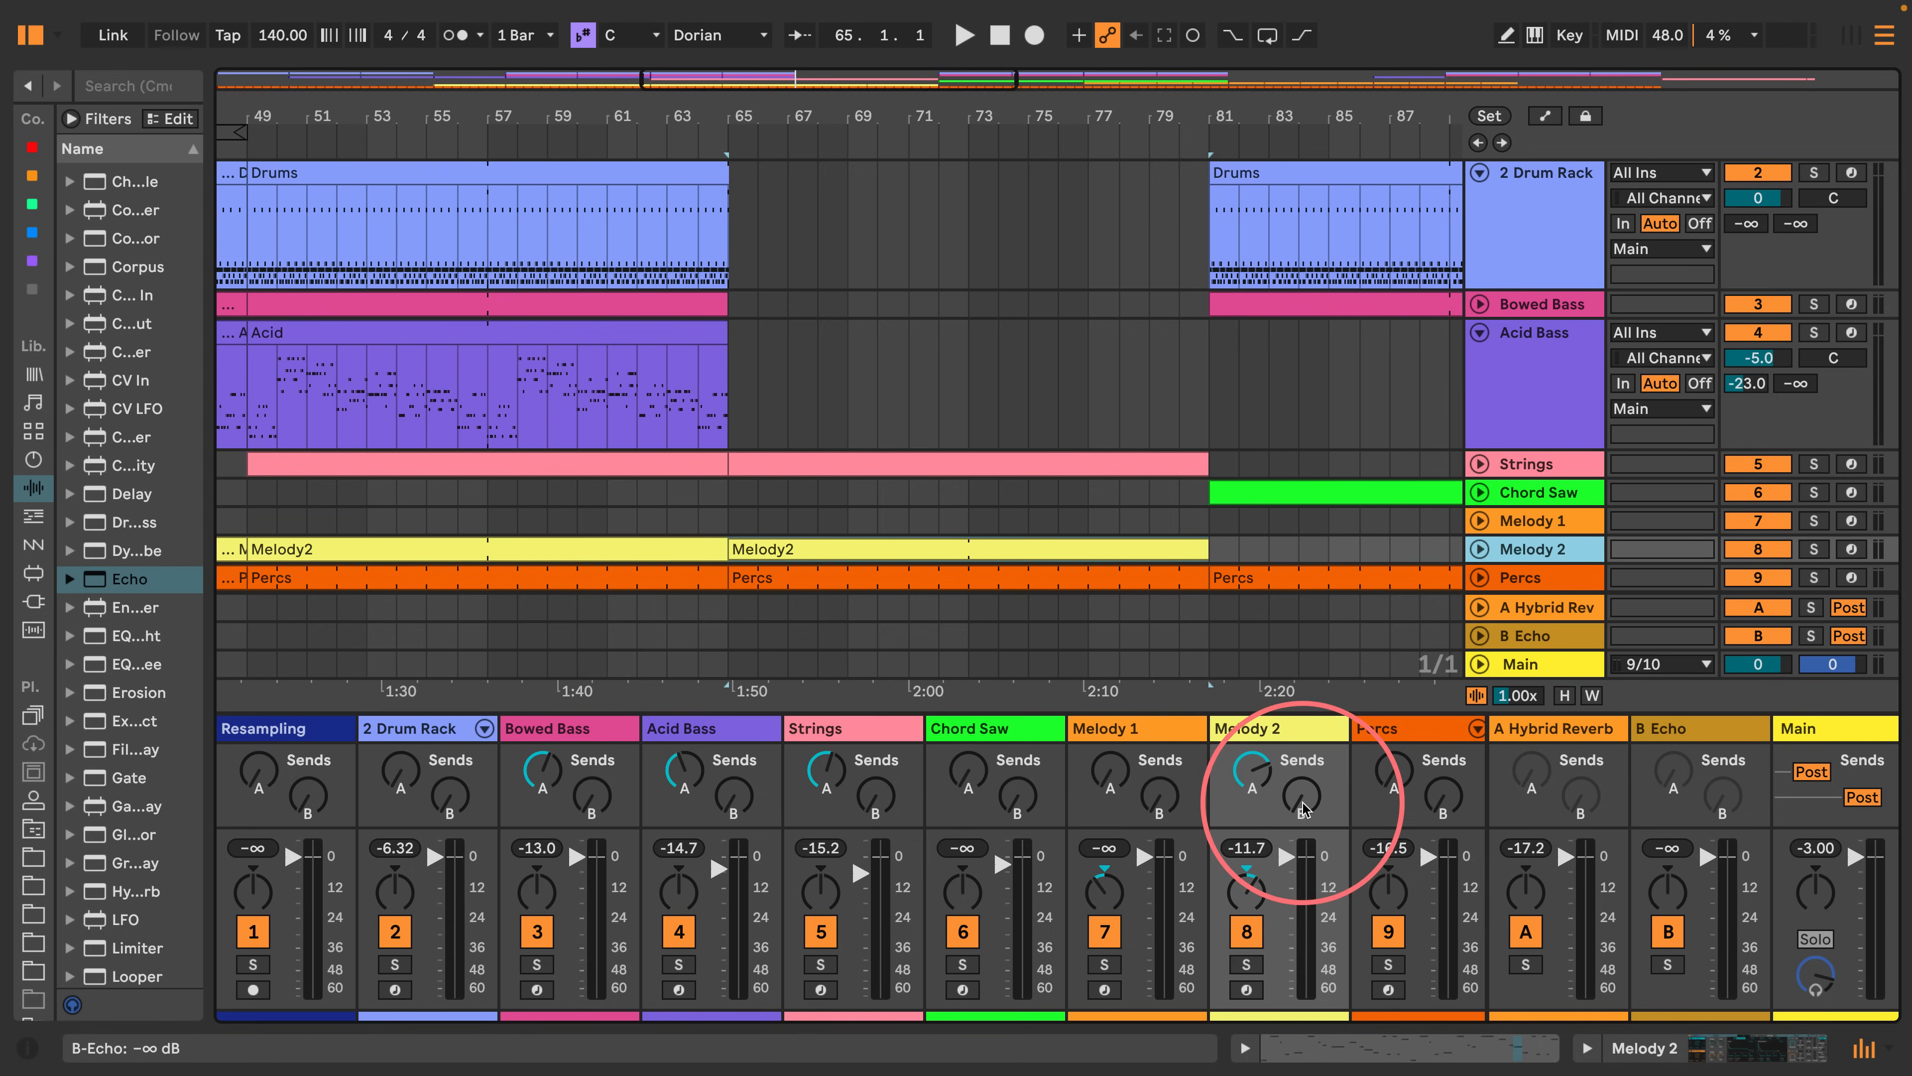
key("space")
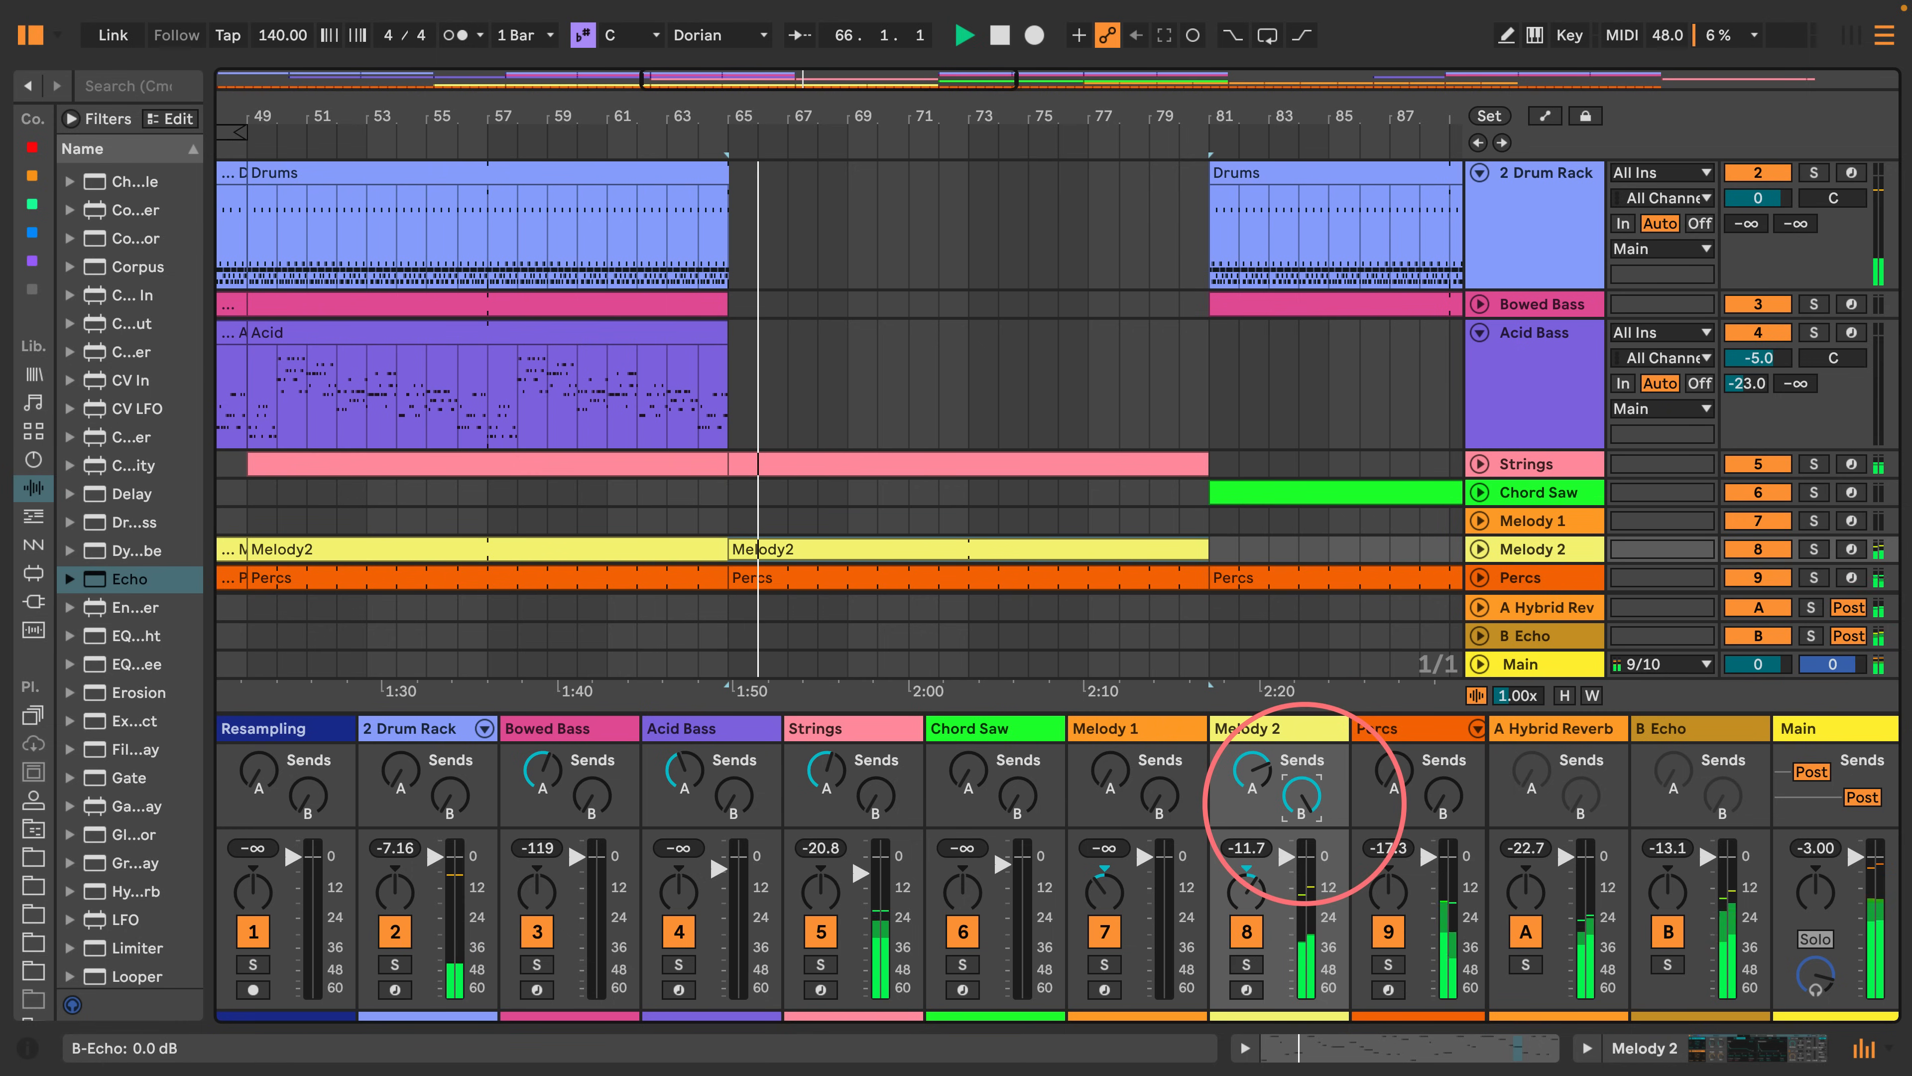
Show the Echo return's device and slightly lower Melody 2's Echo send while auditioning the break.
left_click(1709, 735)
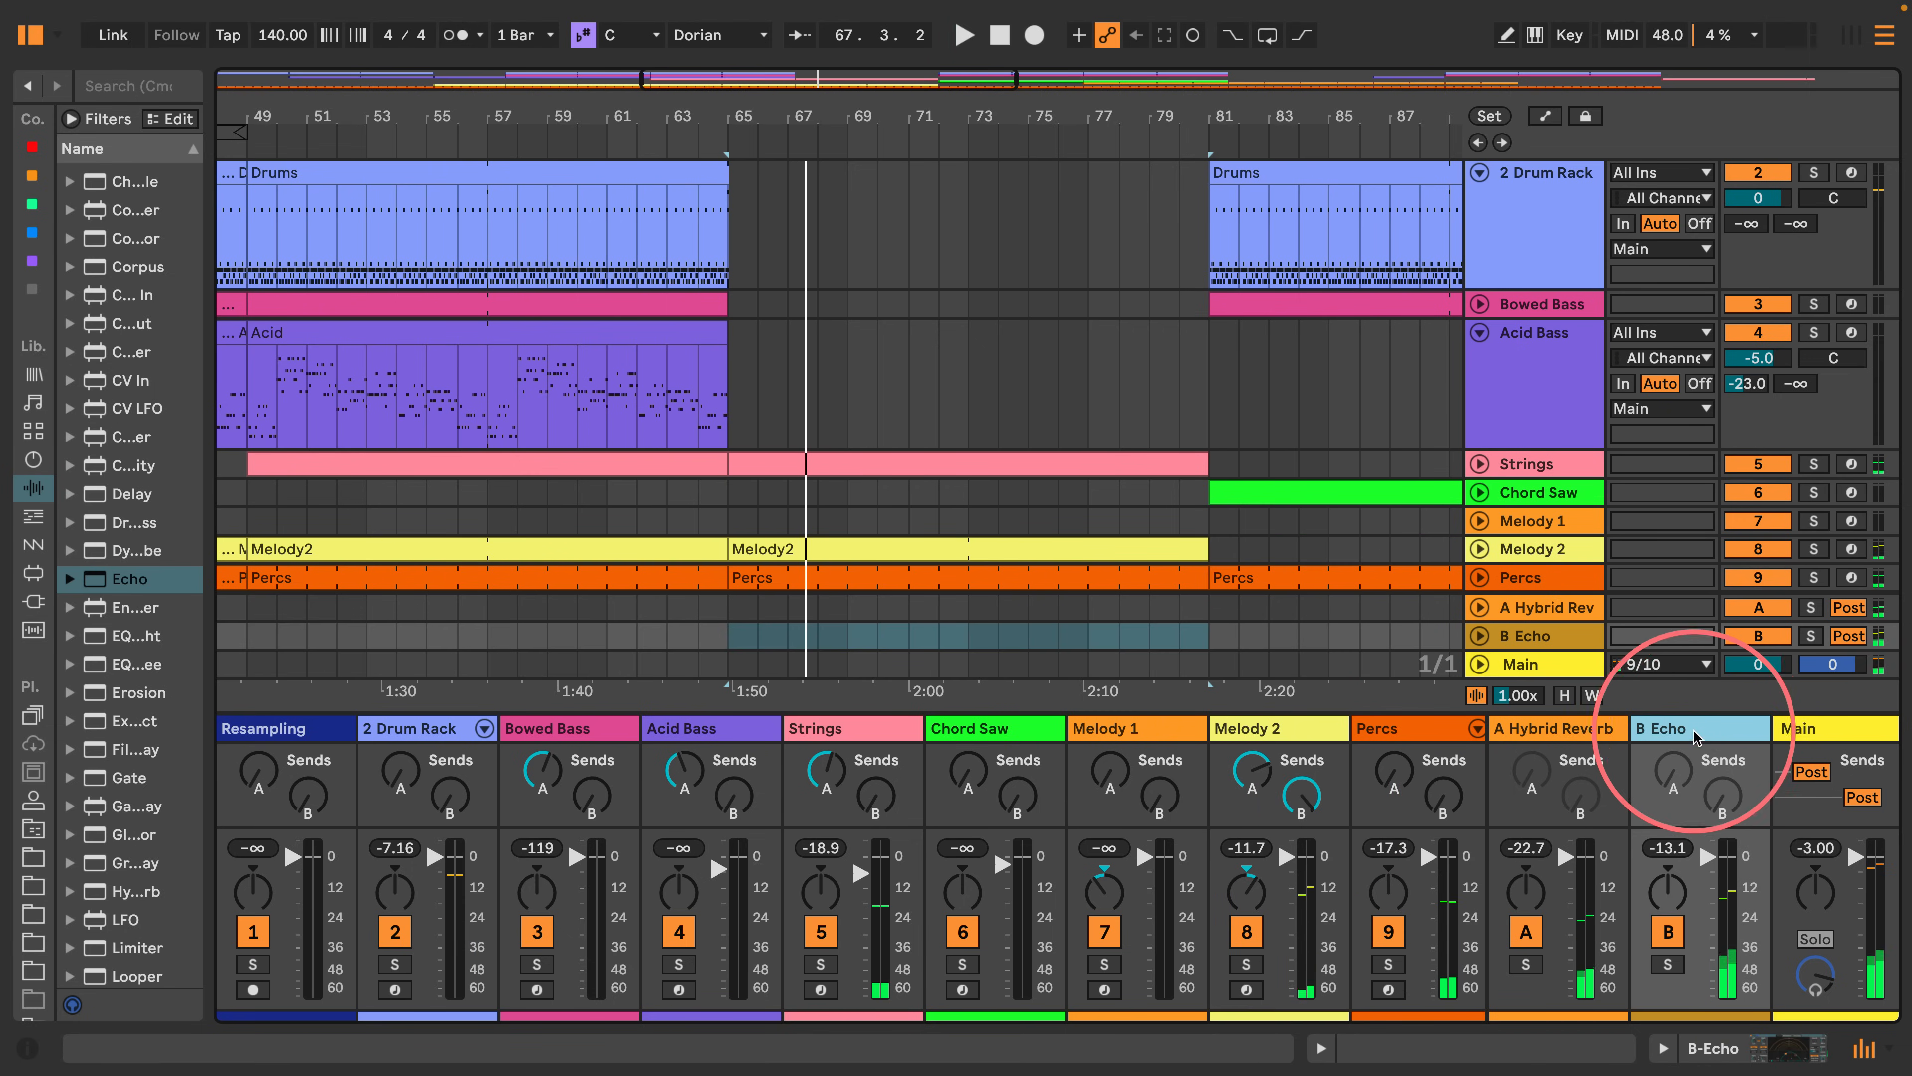
double_click(1708, 737)
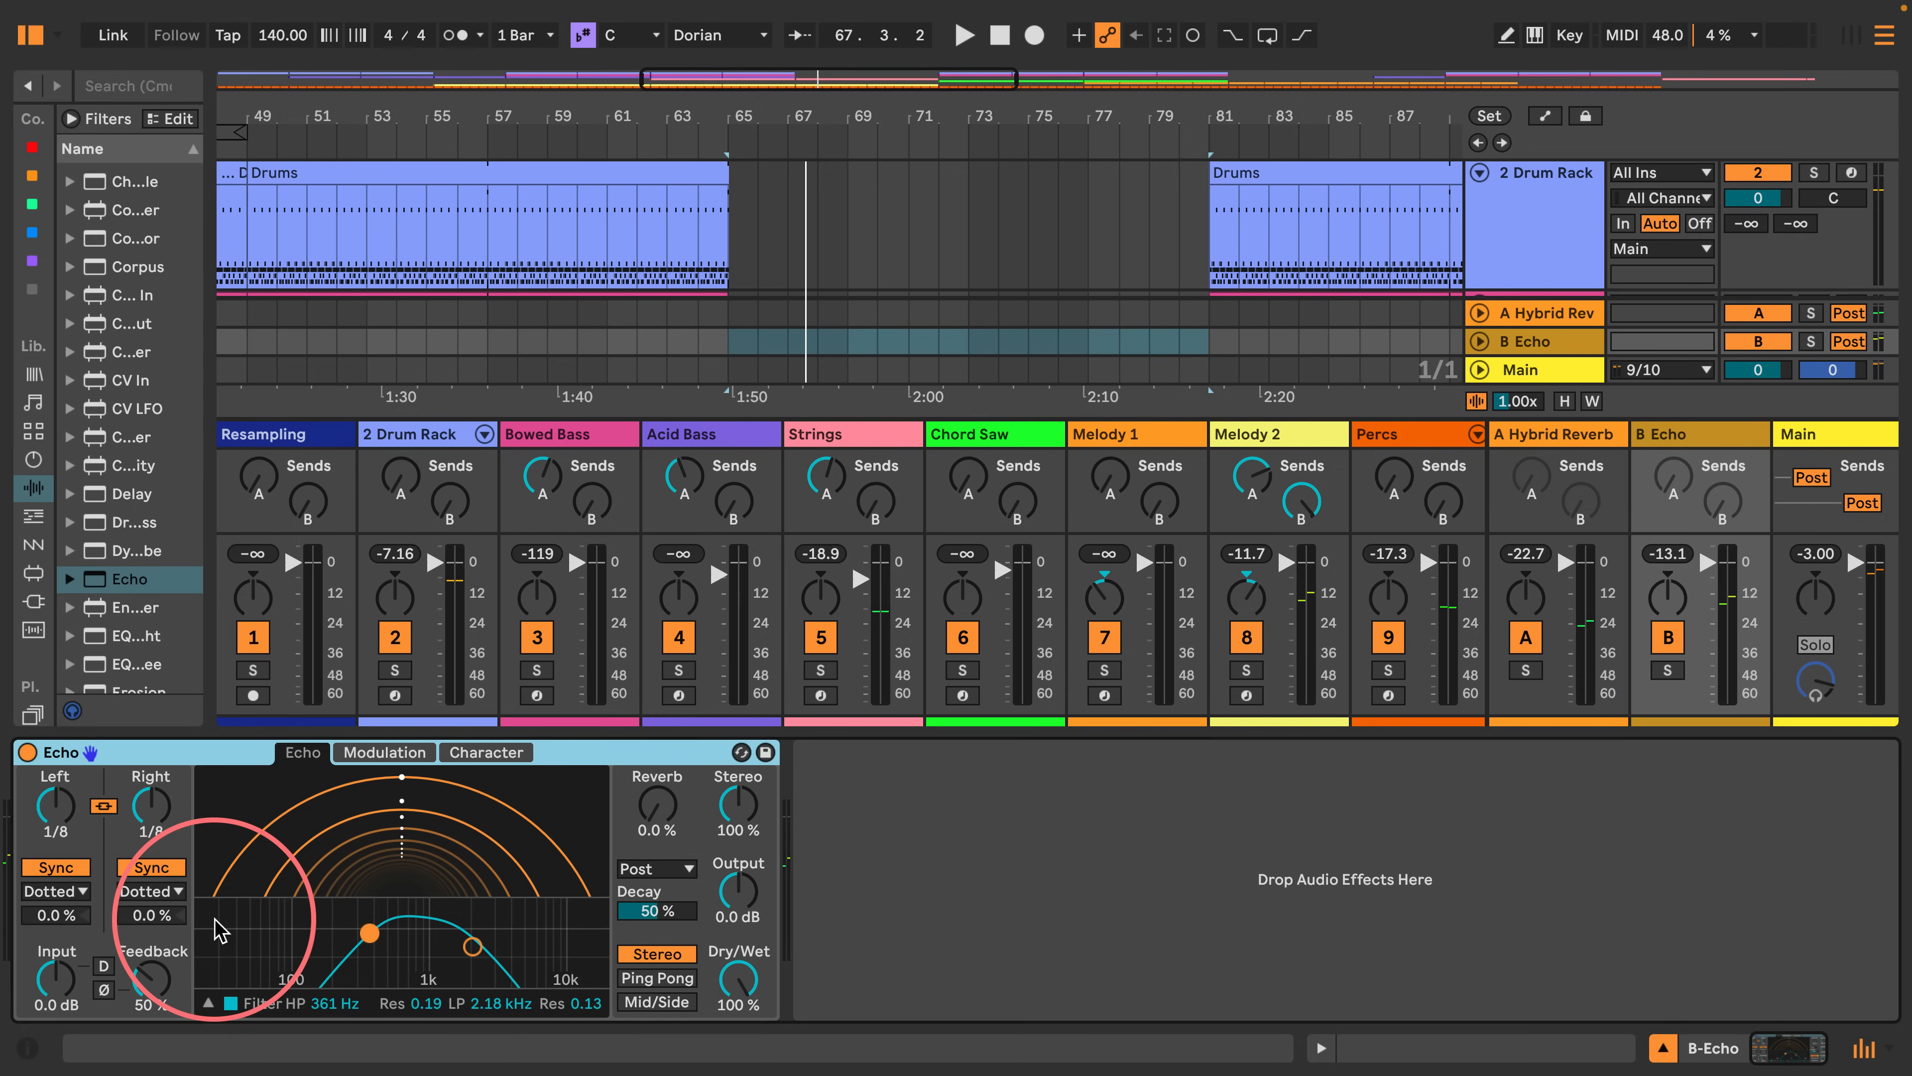
left_click(1301, 501)
key("space")
left_click_drag(1296, 498, 1296, 482)
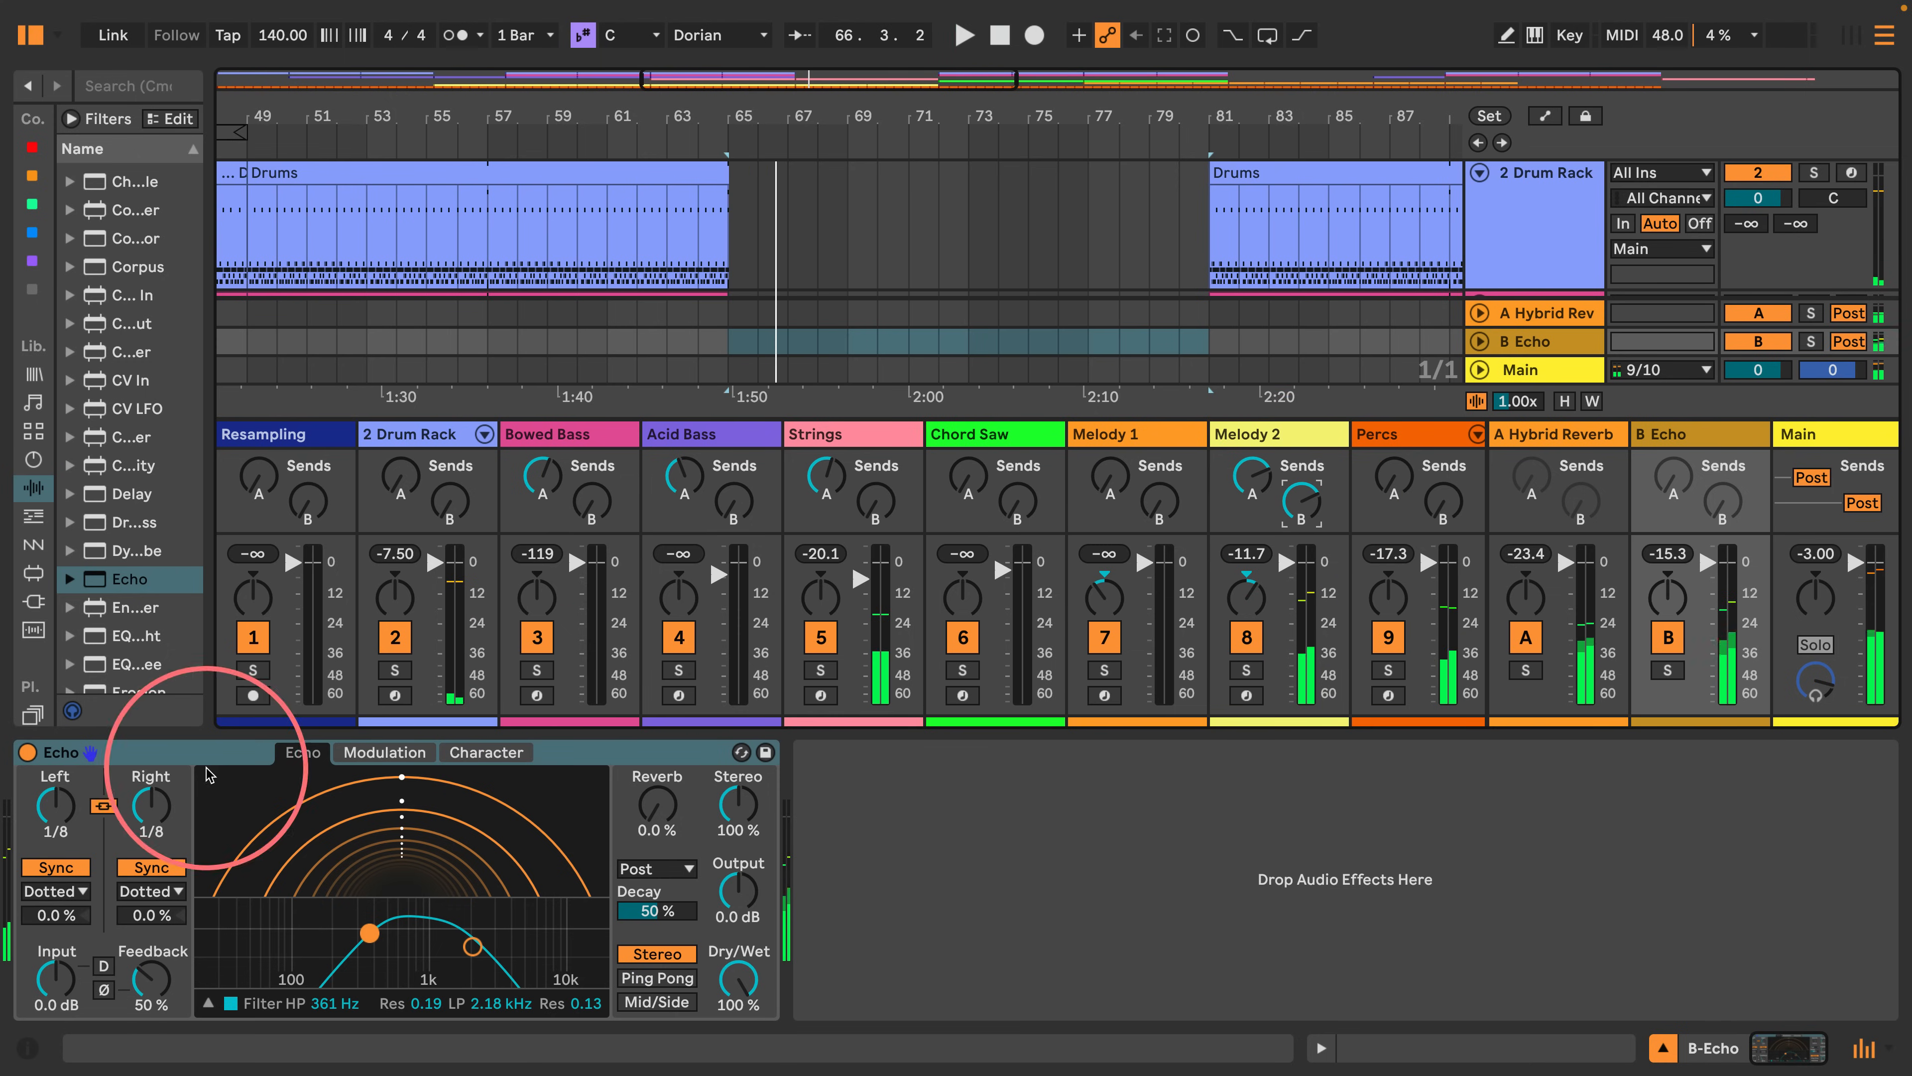
Switch the Echo return's synced delay from Dotted to Notes, set both delay times to 1/16 and play from bar 65.
left_click(152, 867)
key("space")
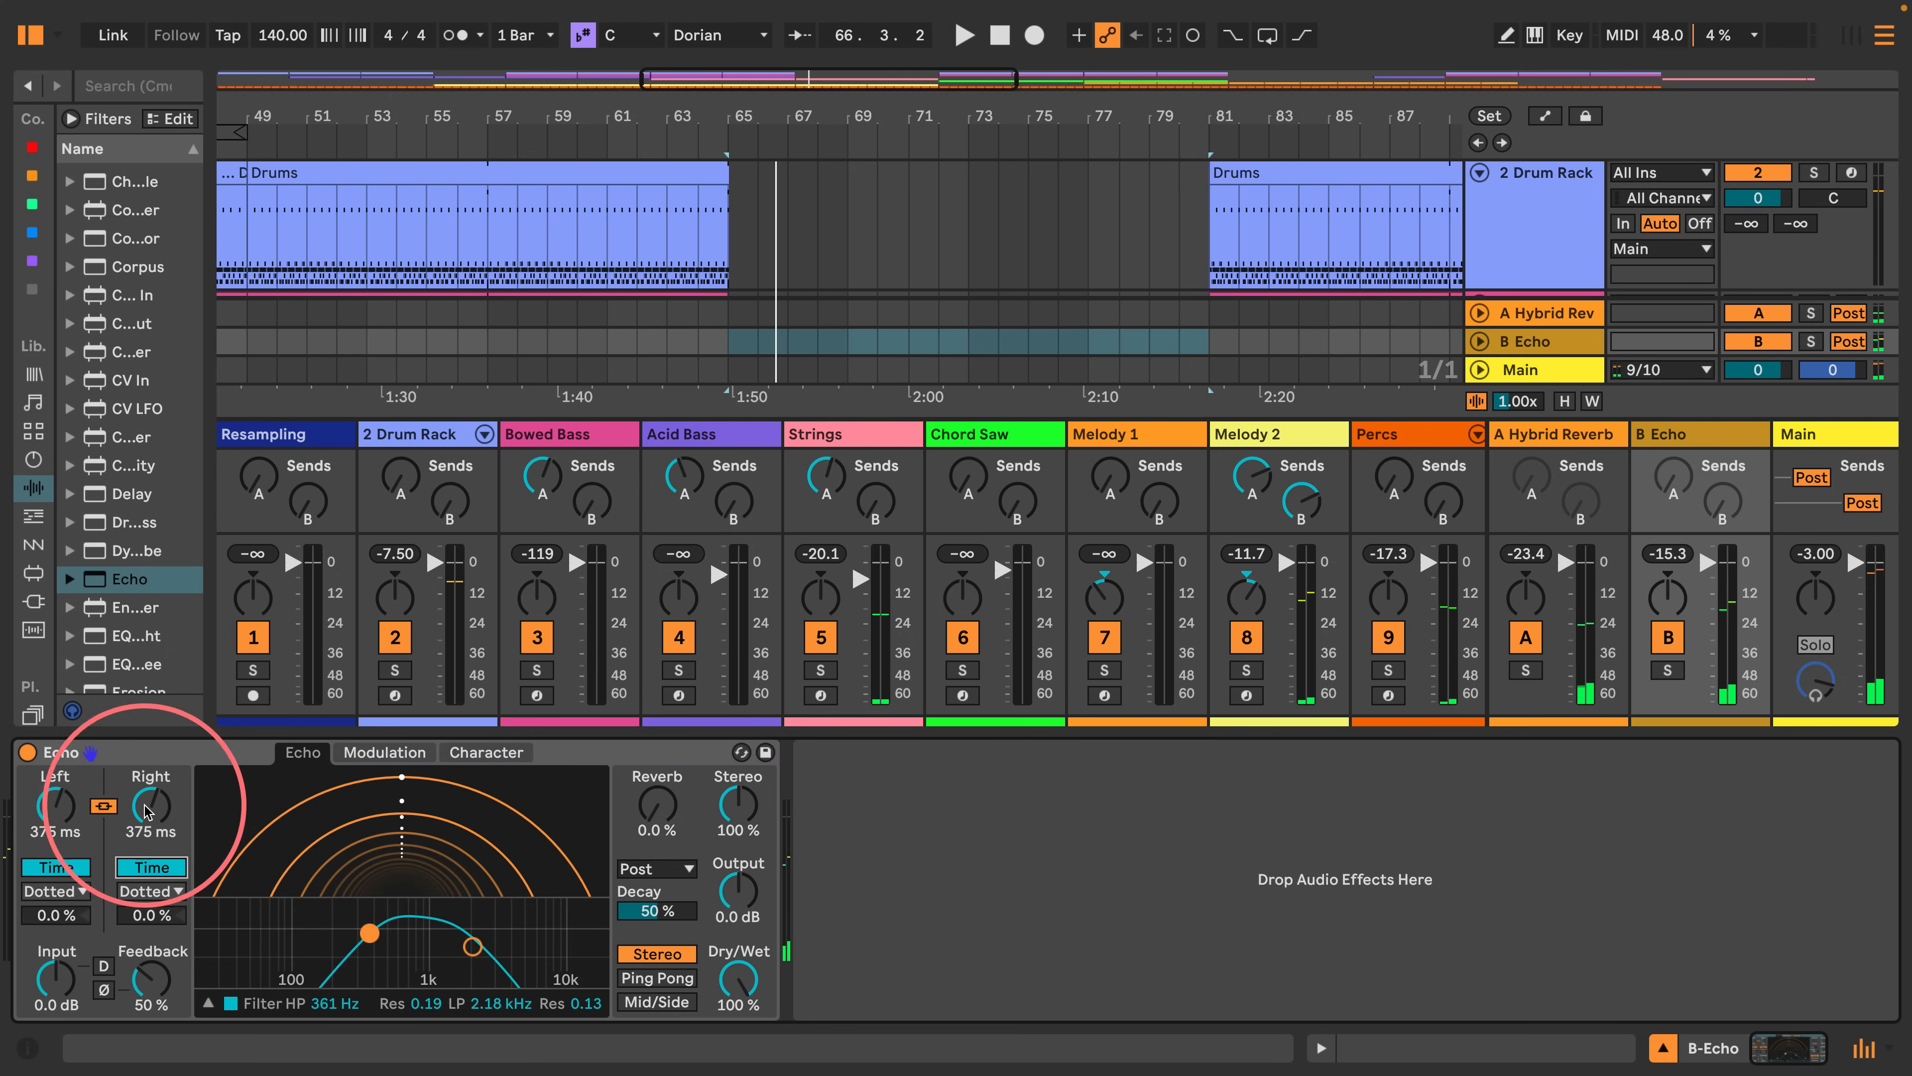
left_click(144, 891)
left_click(144, 891)
left_click(143, 892)
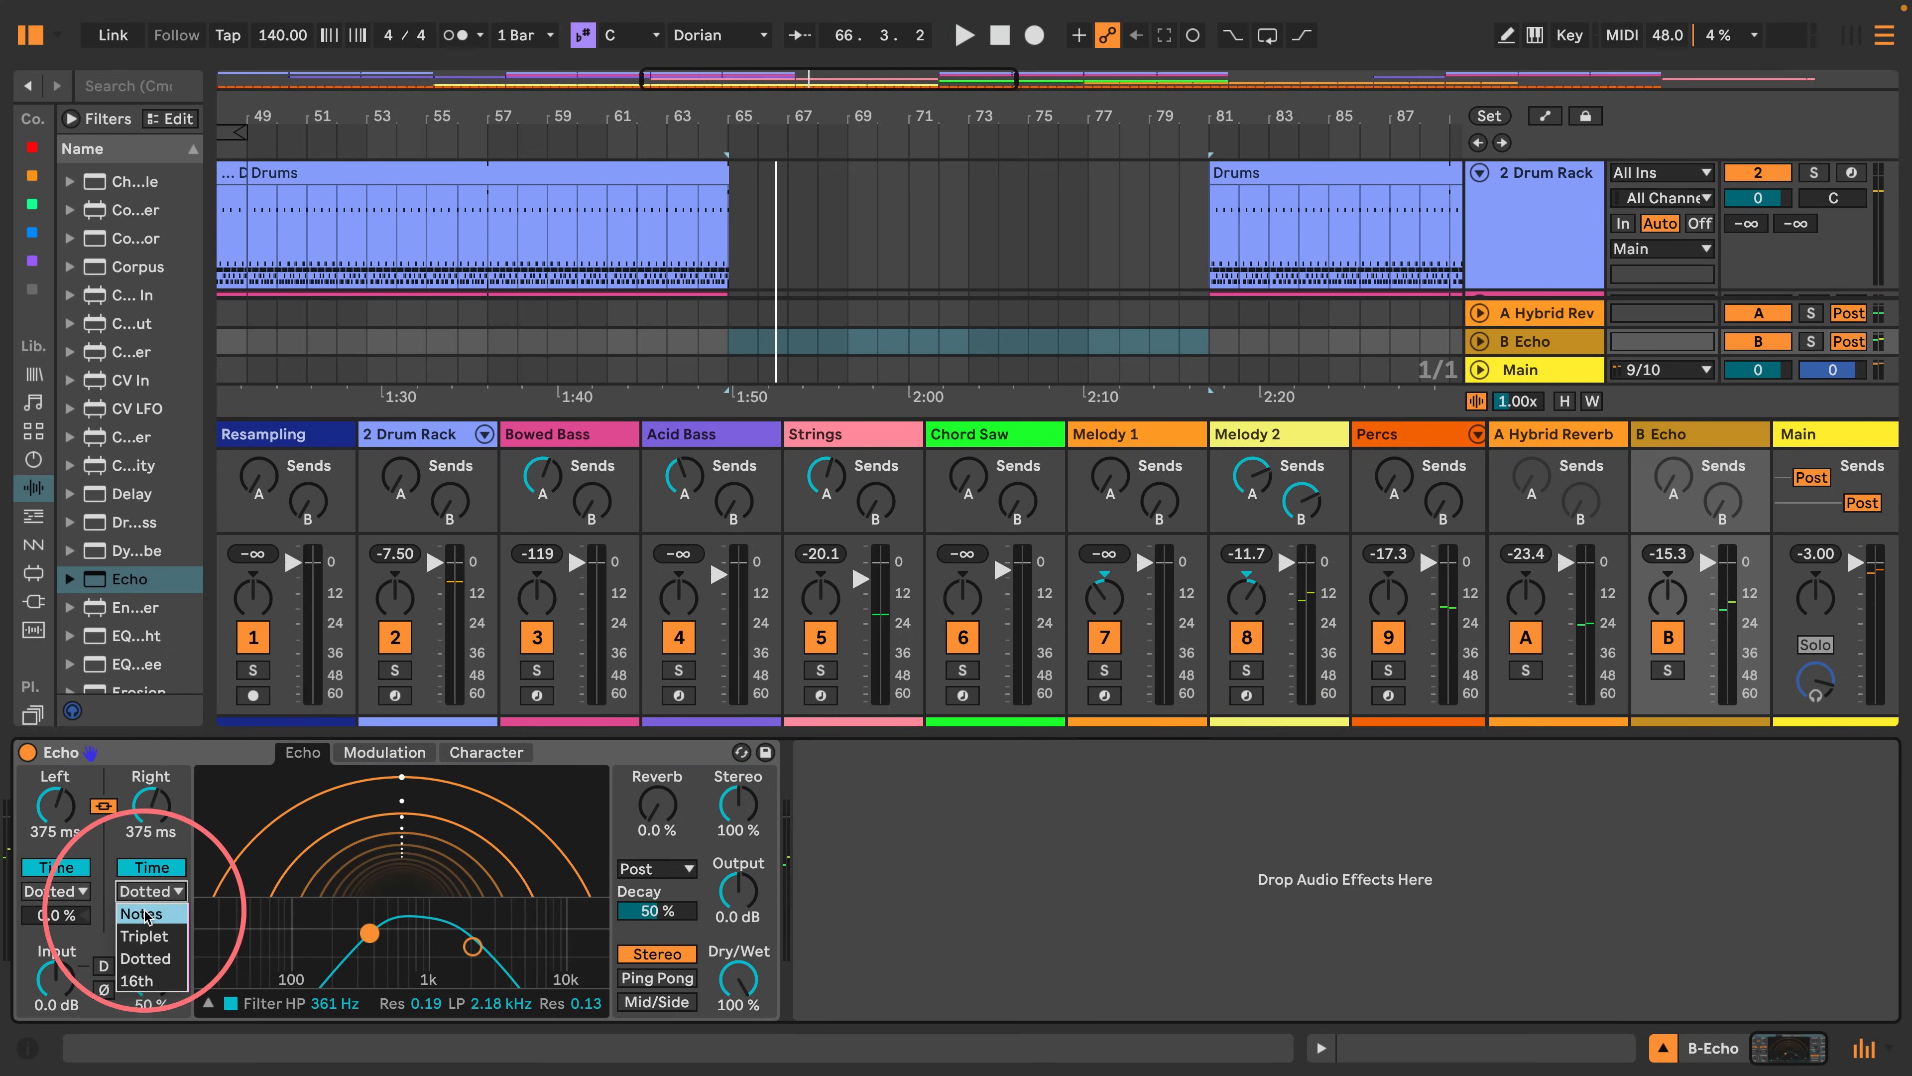
left_click(141, 913)
left_click(152, 867)
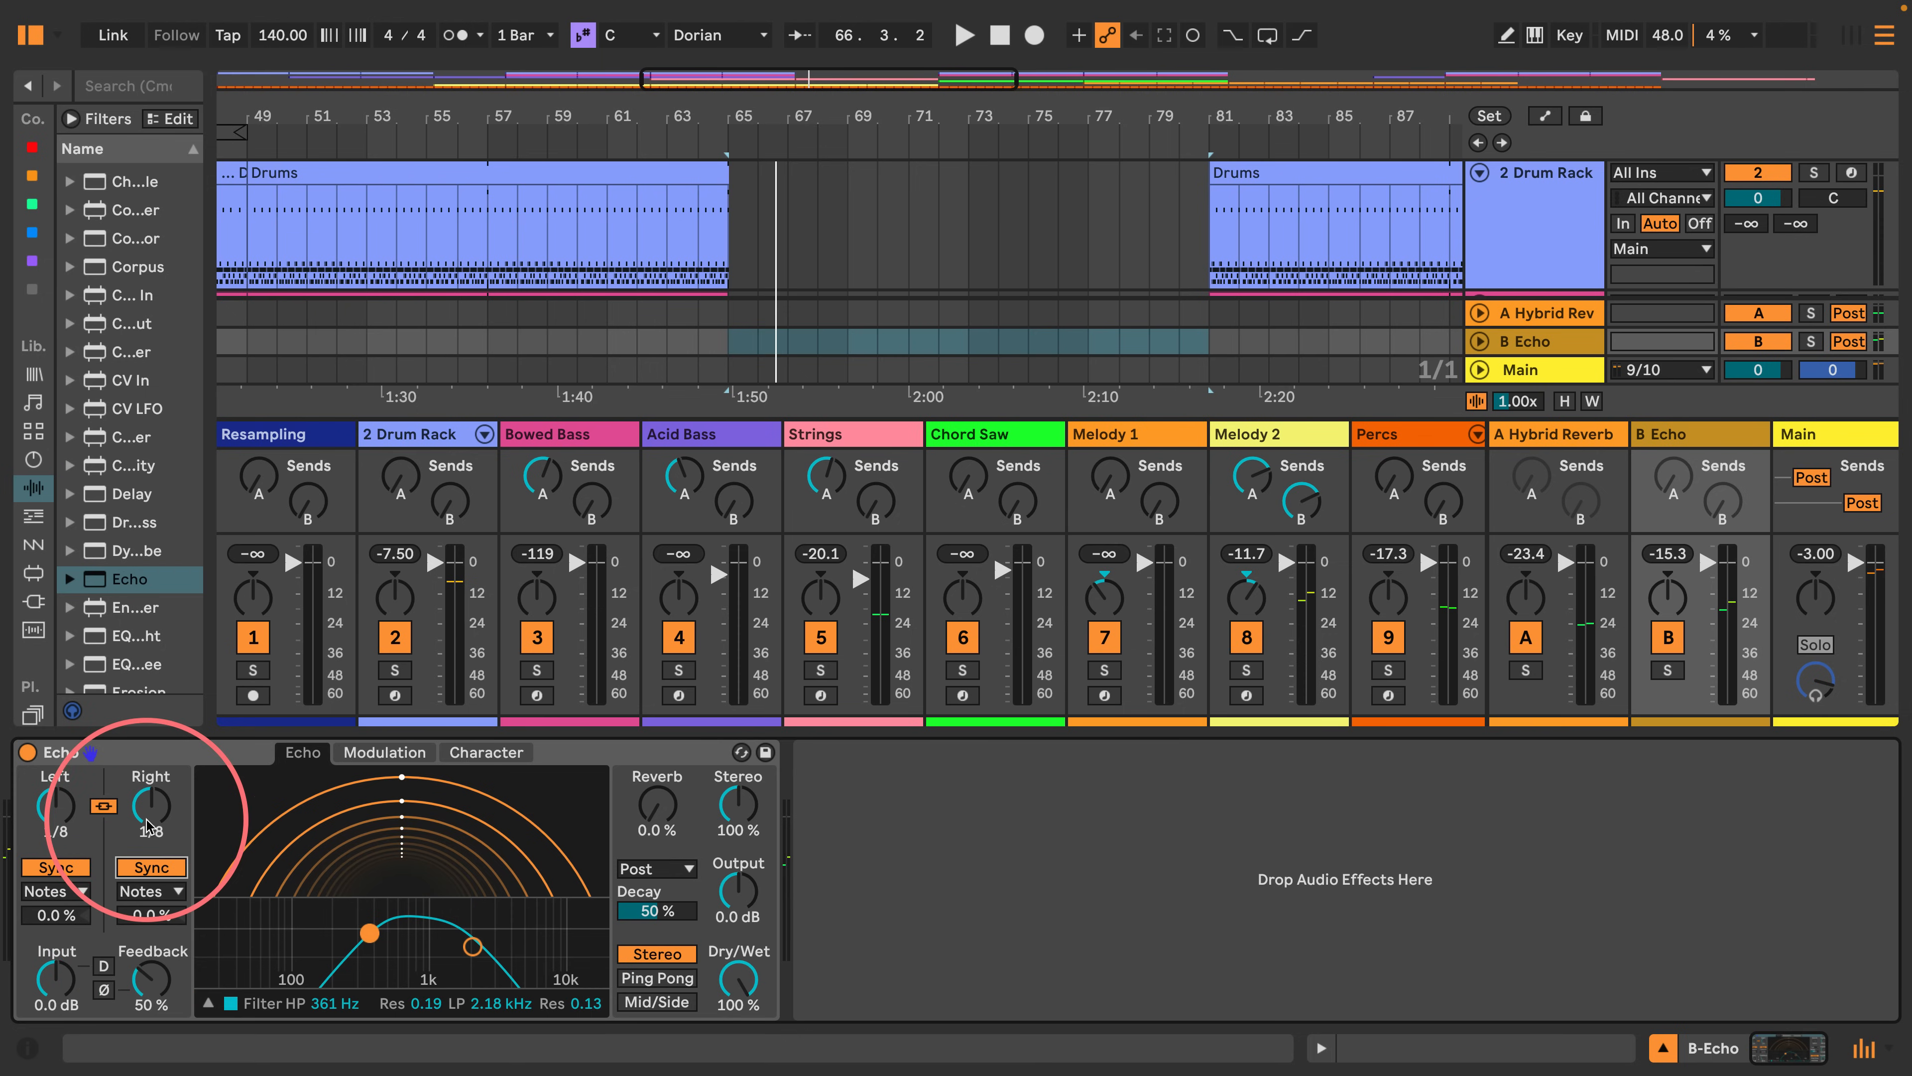
left_click_drag(149, 825, 148, 838)
key("space")
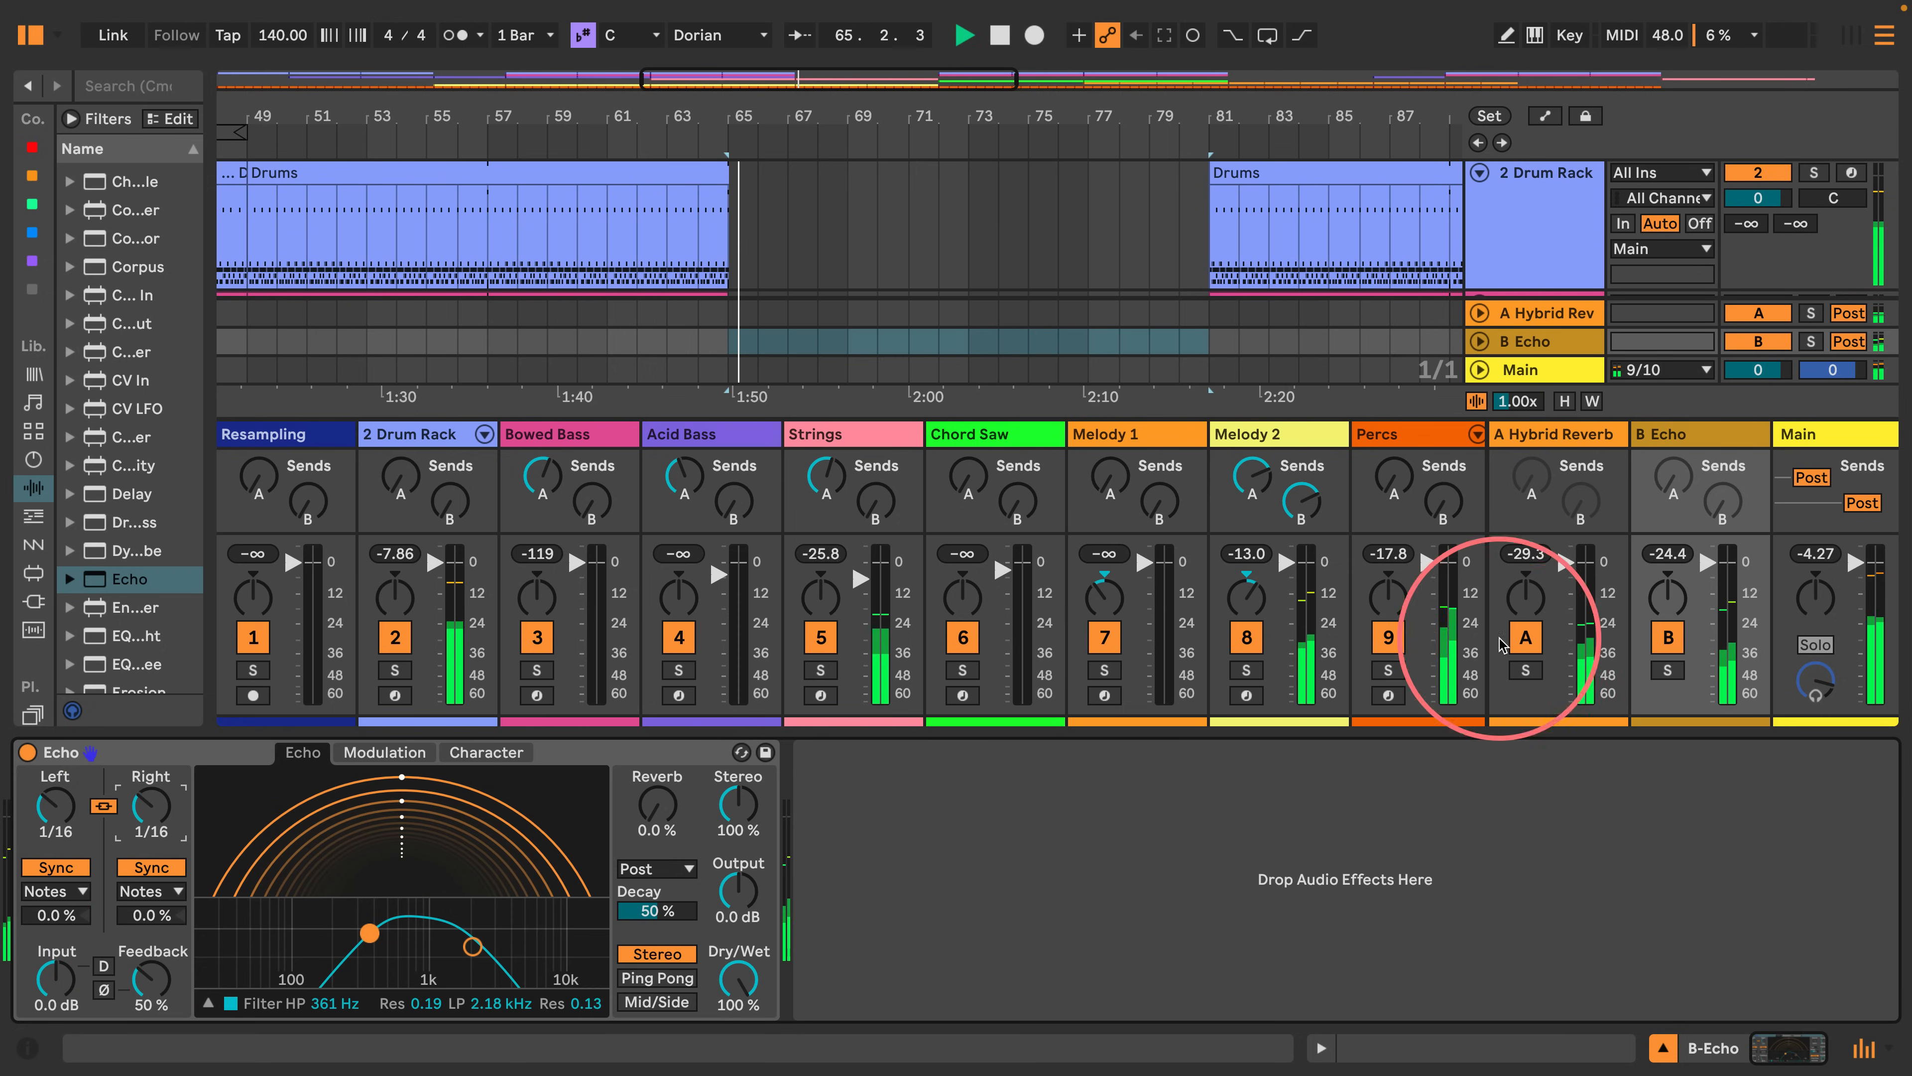
Adjust Melody 2's Echo send and set the Echo's high-pass filter to 658 Hz, reverb to 100 % and delay times to 1/8.
left_click(1301, 501)
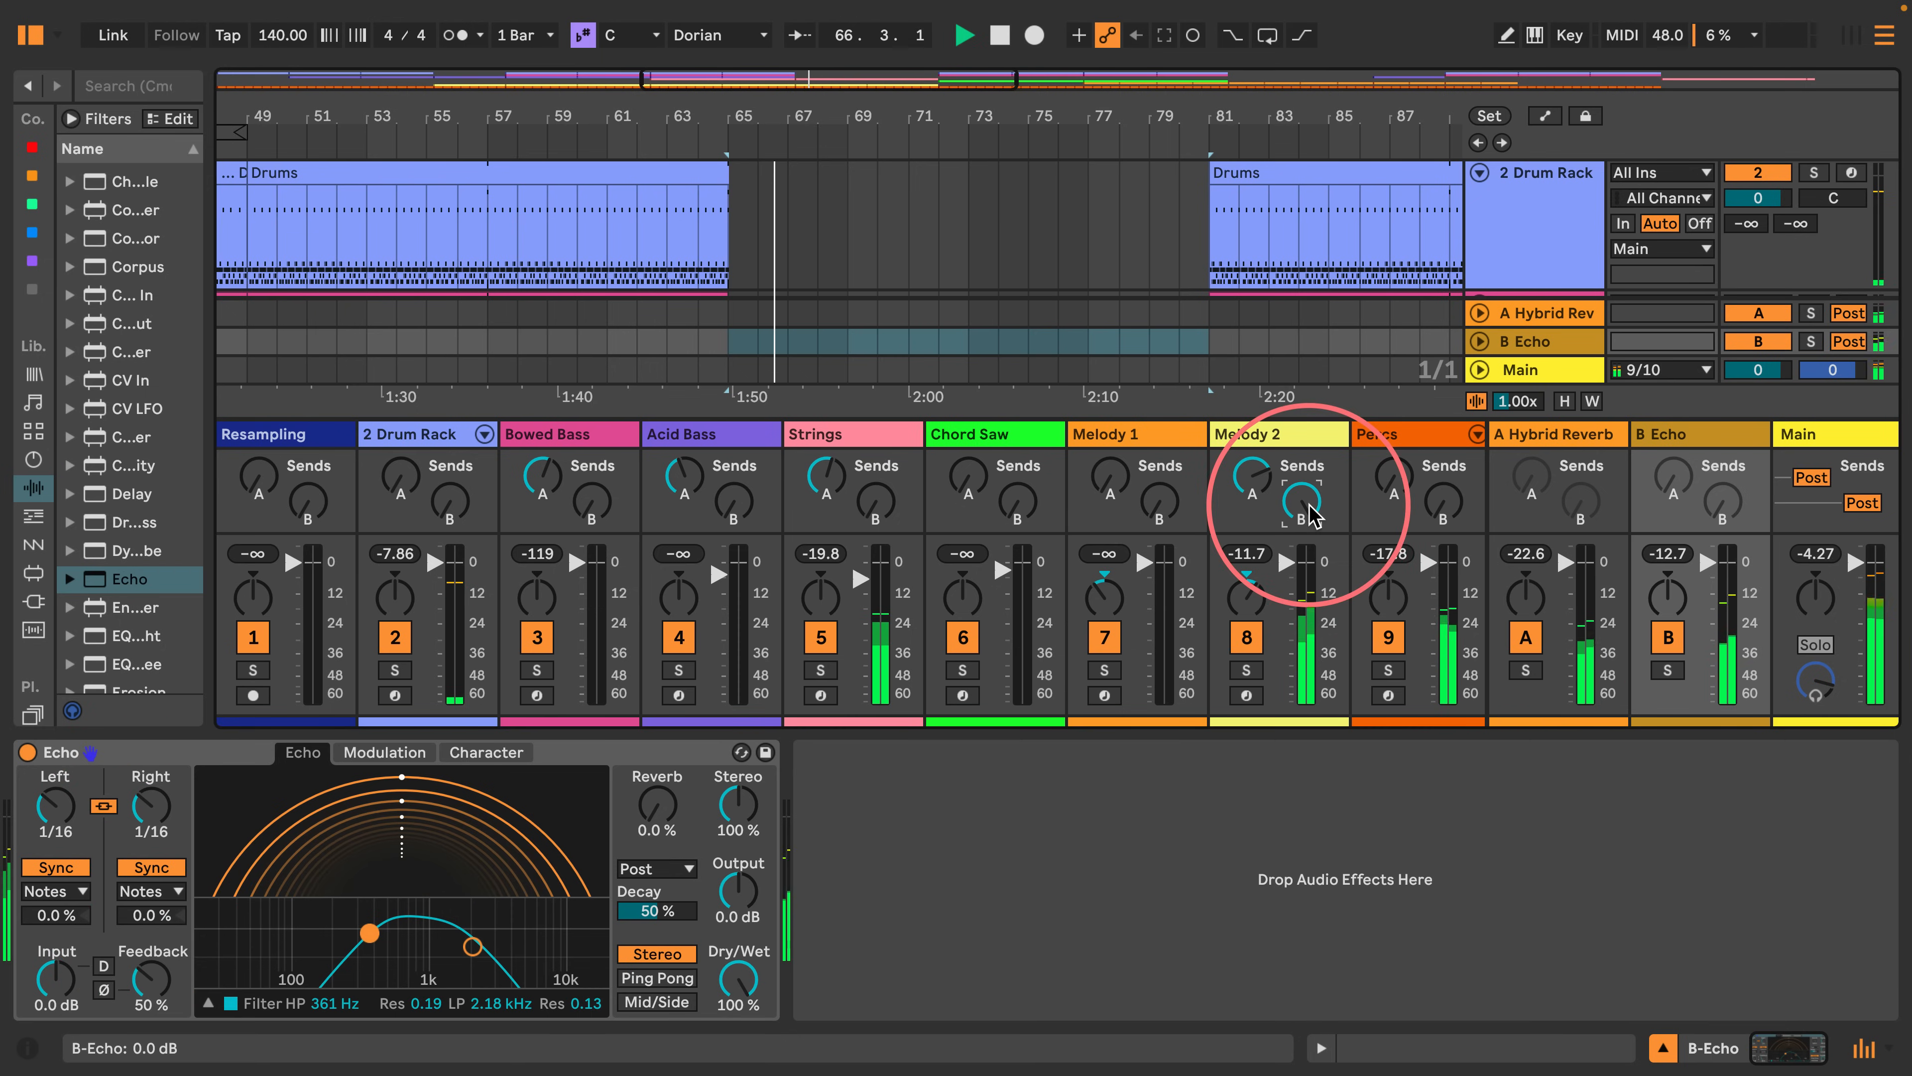
left_click_drag(369, 933, 405, 935)
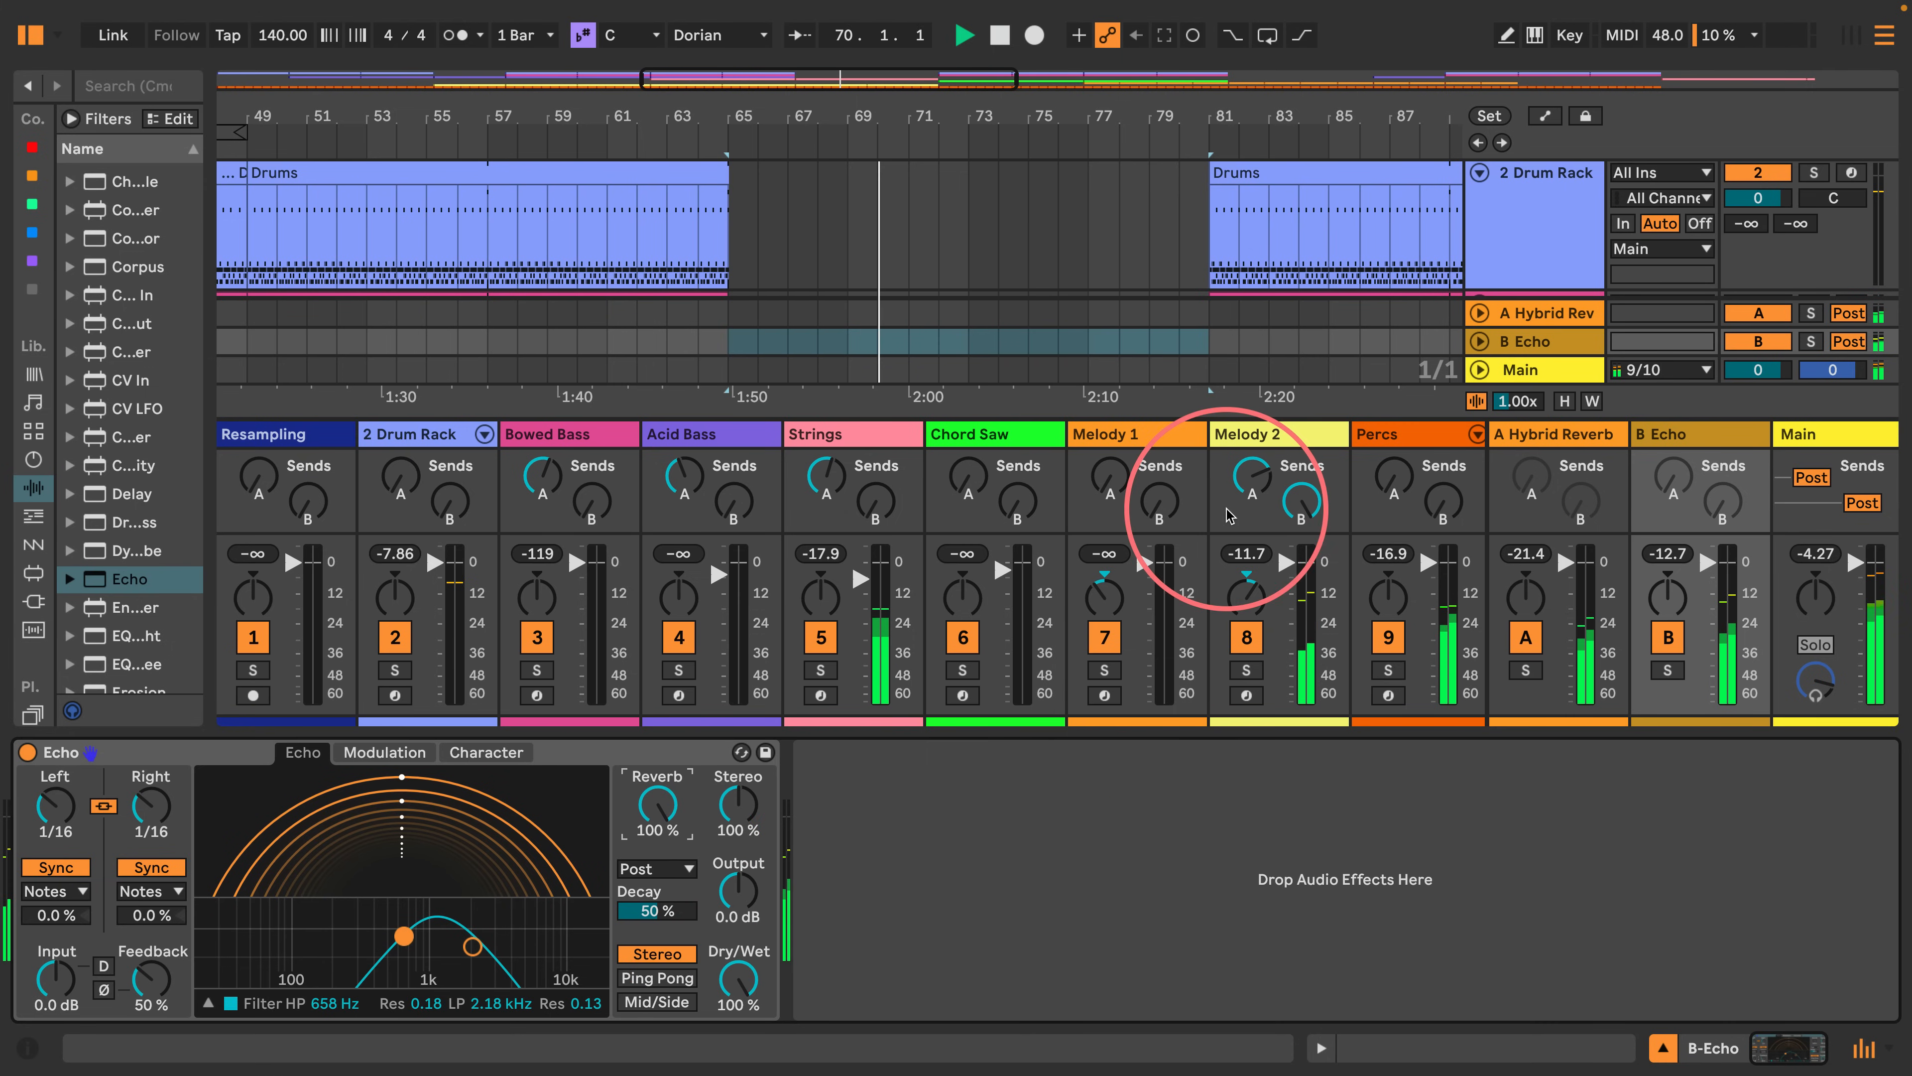
left_click_drag(150, 810, 150, 795)
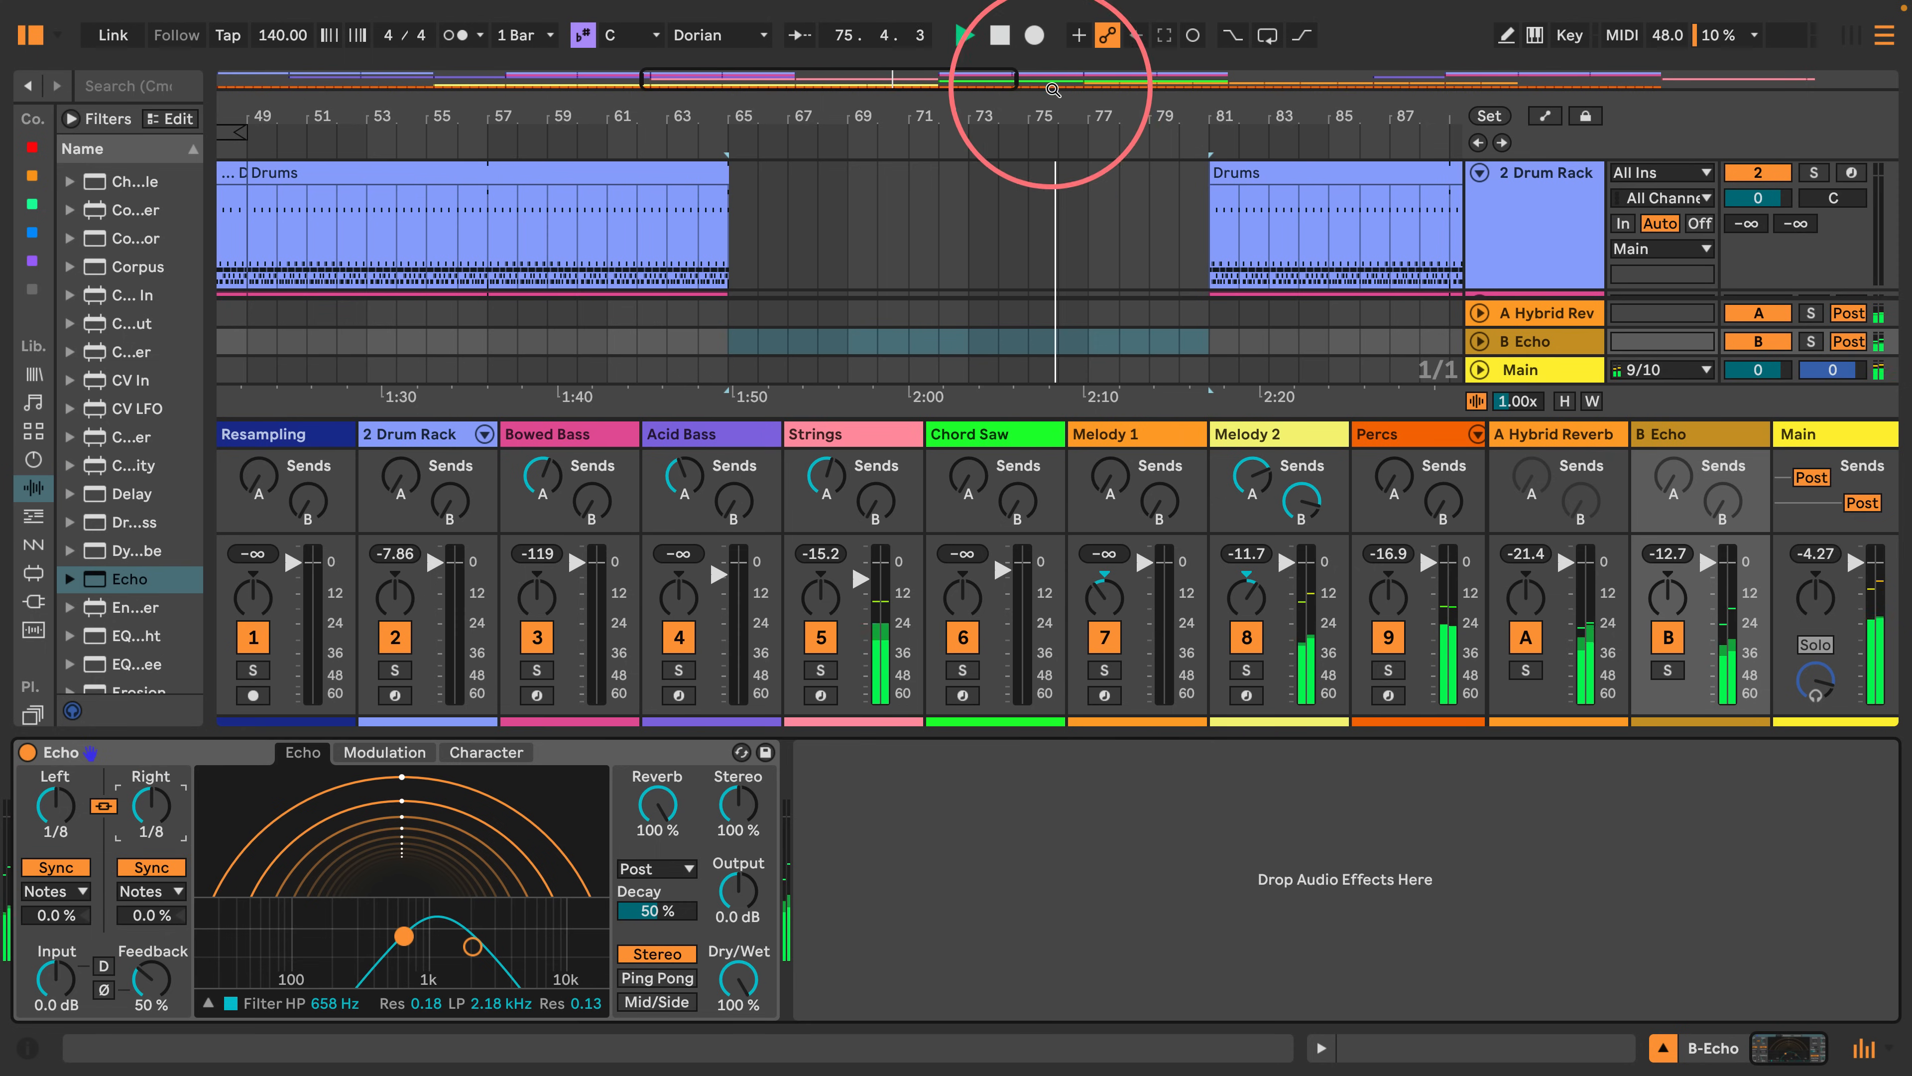
Audition the arrangement past the break with the device view hidden, and show the Percs track's devices.
left_click_drag(1037, 106, 981, 62)
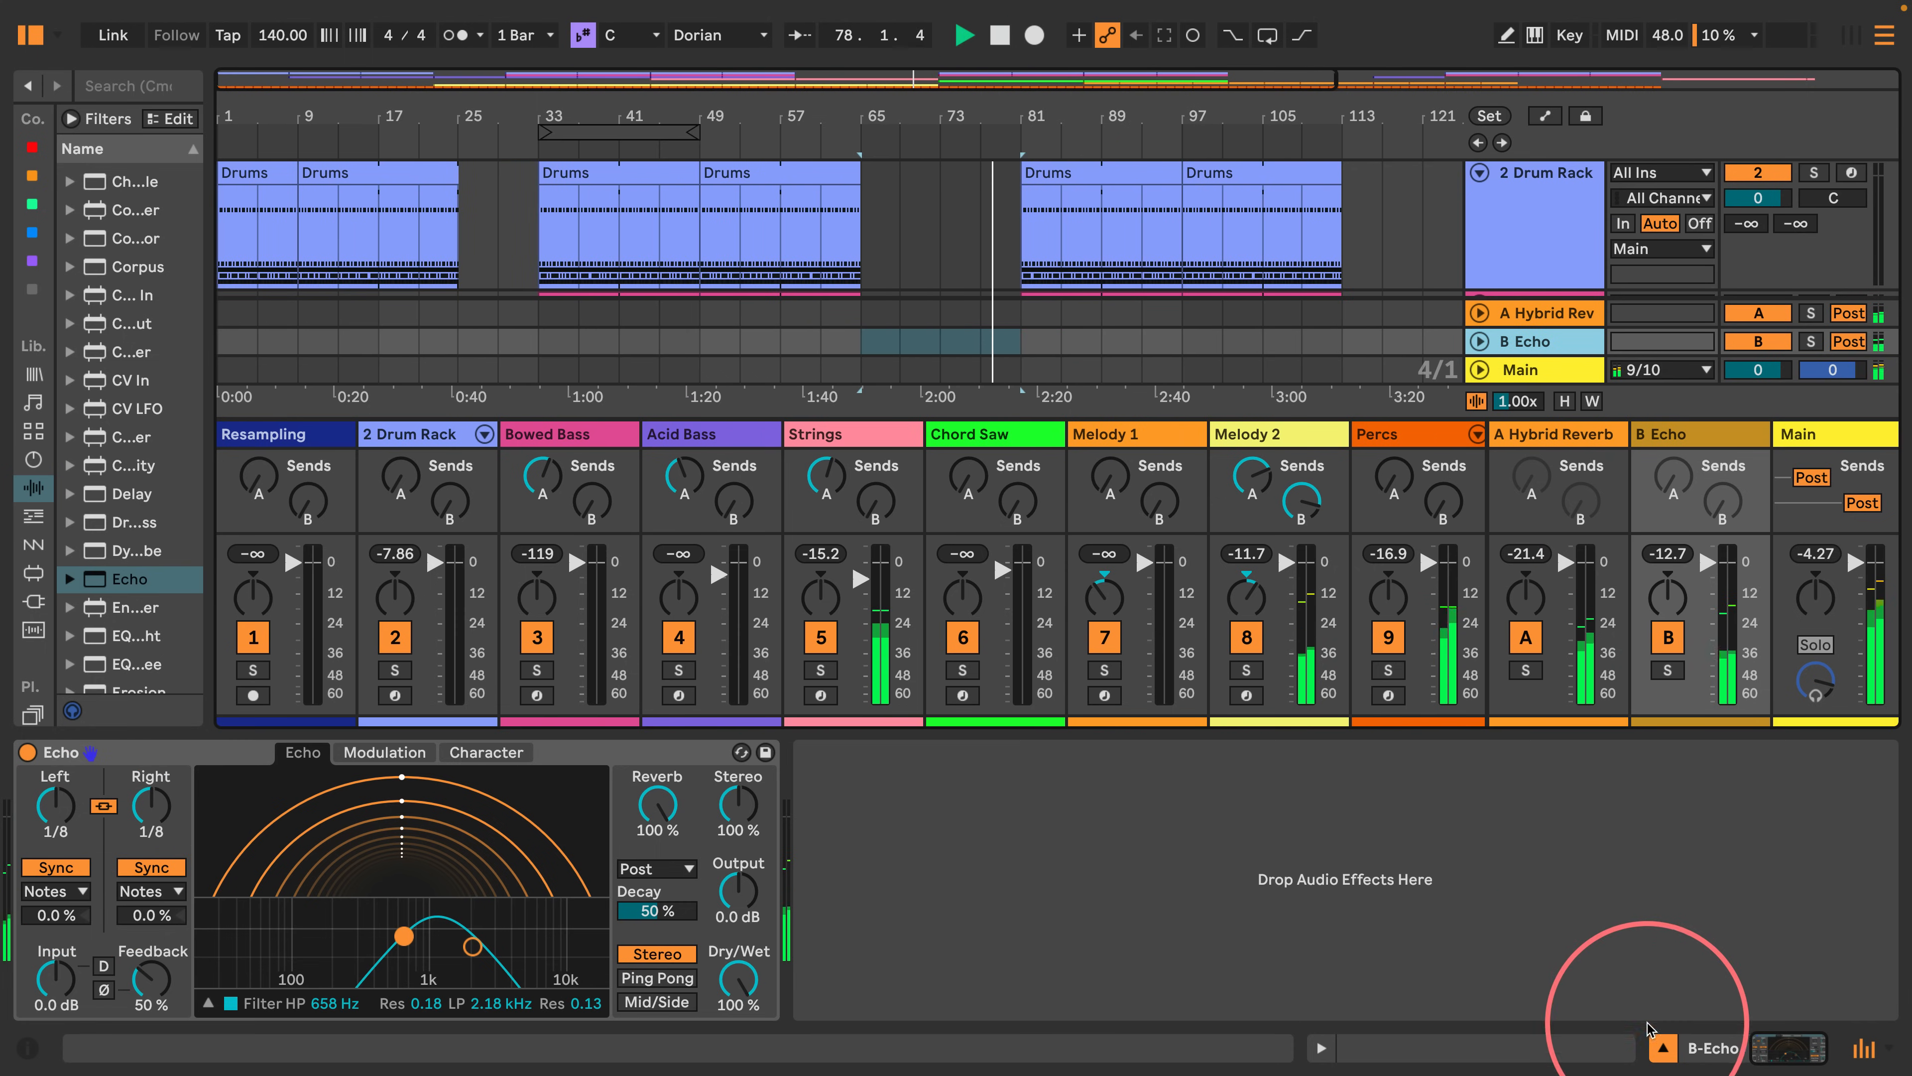
left_click(1661, 1047)
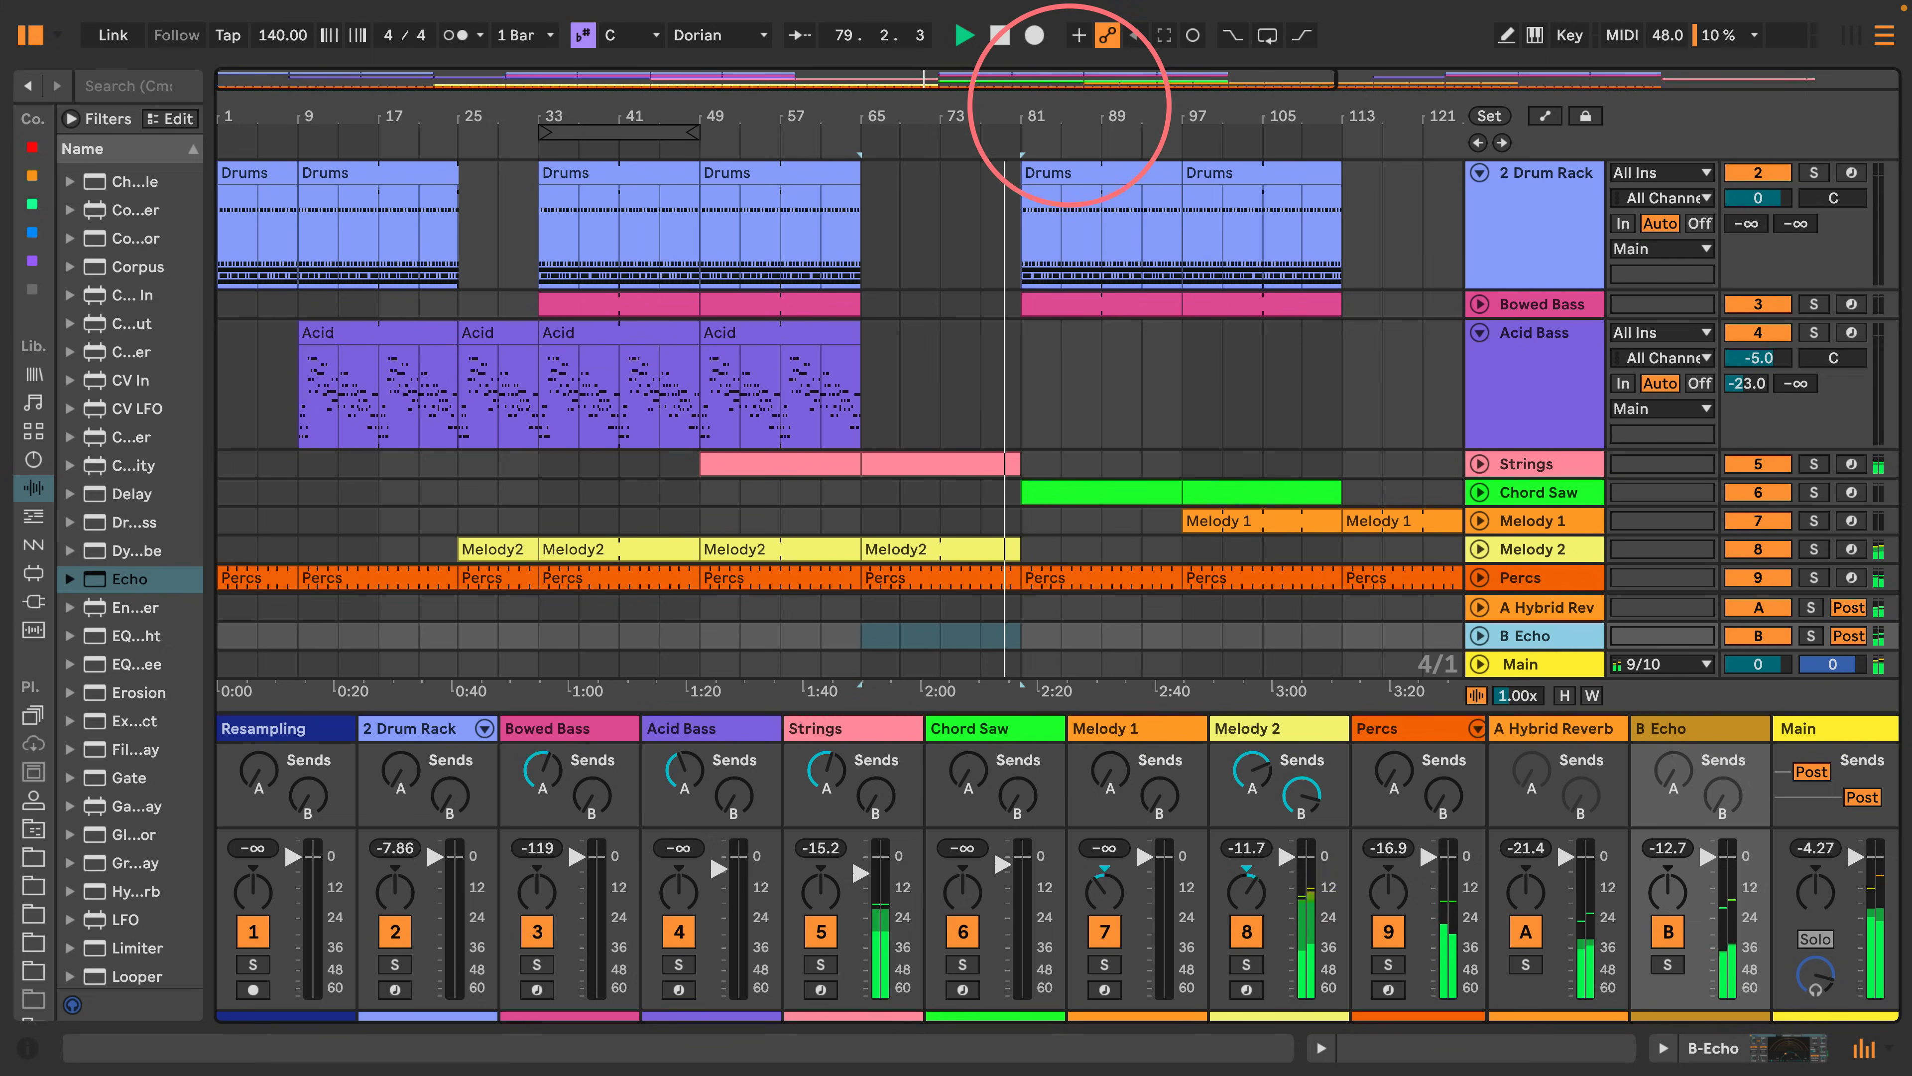
left_click_drag(1084, 75, 1069, 105)
left_click_drag(770, 84, 781, 91)
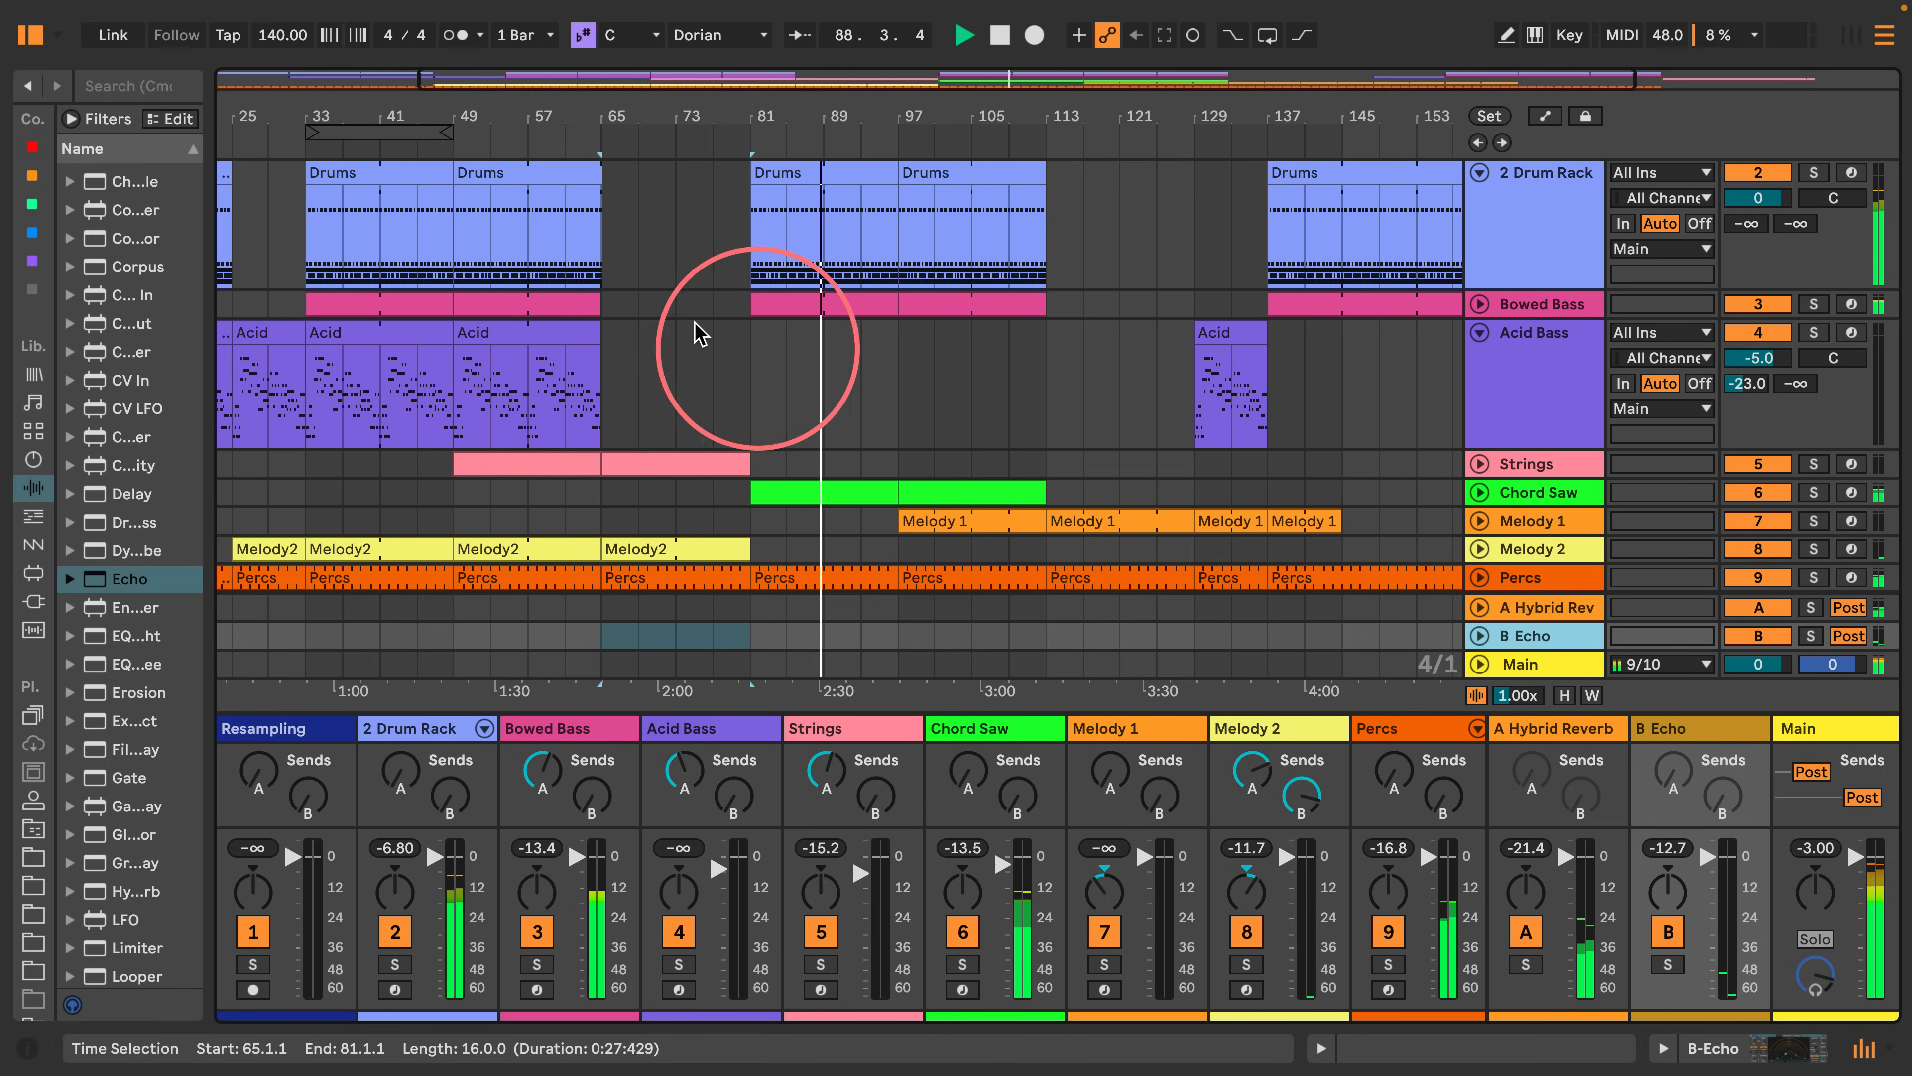
left_click(1521, 579)
double_click(1521, 579)
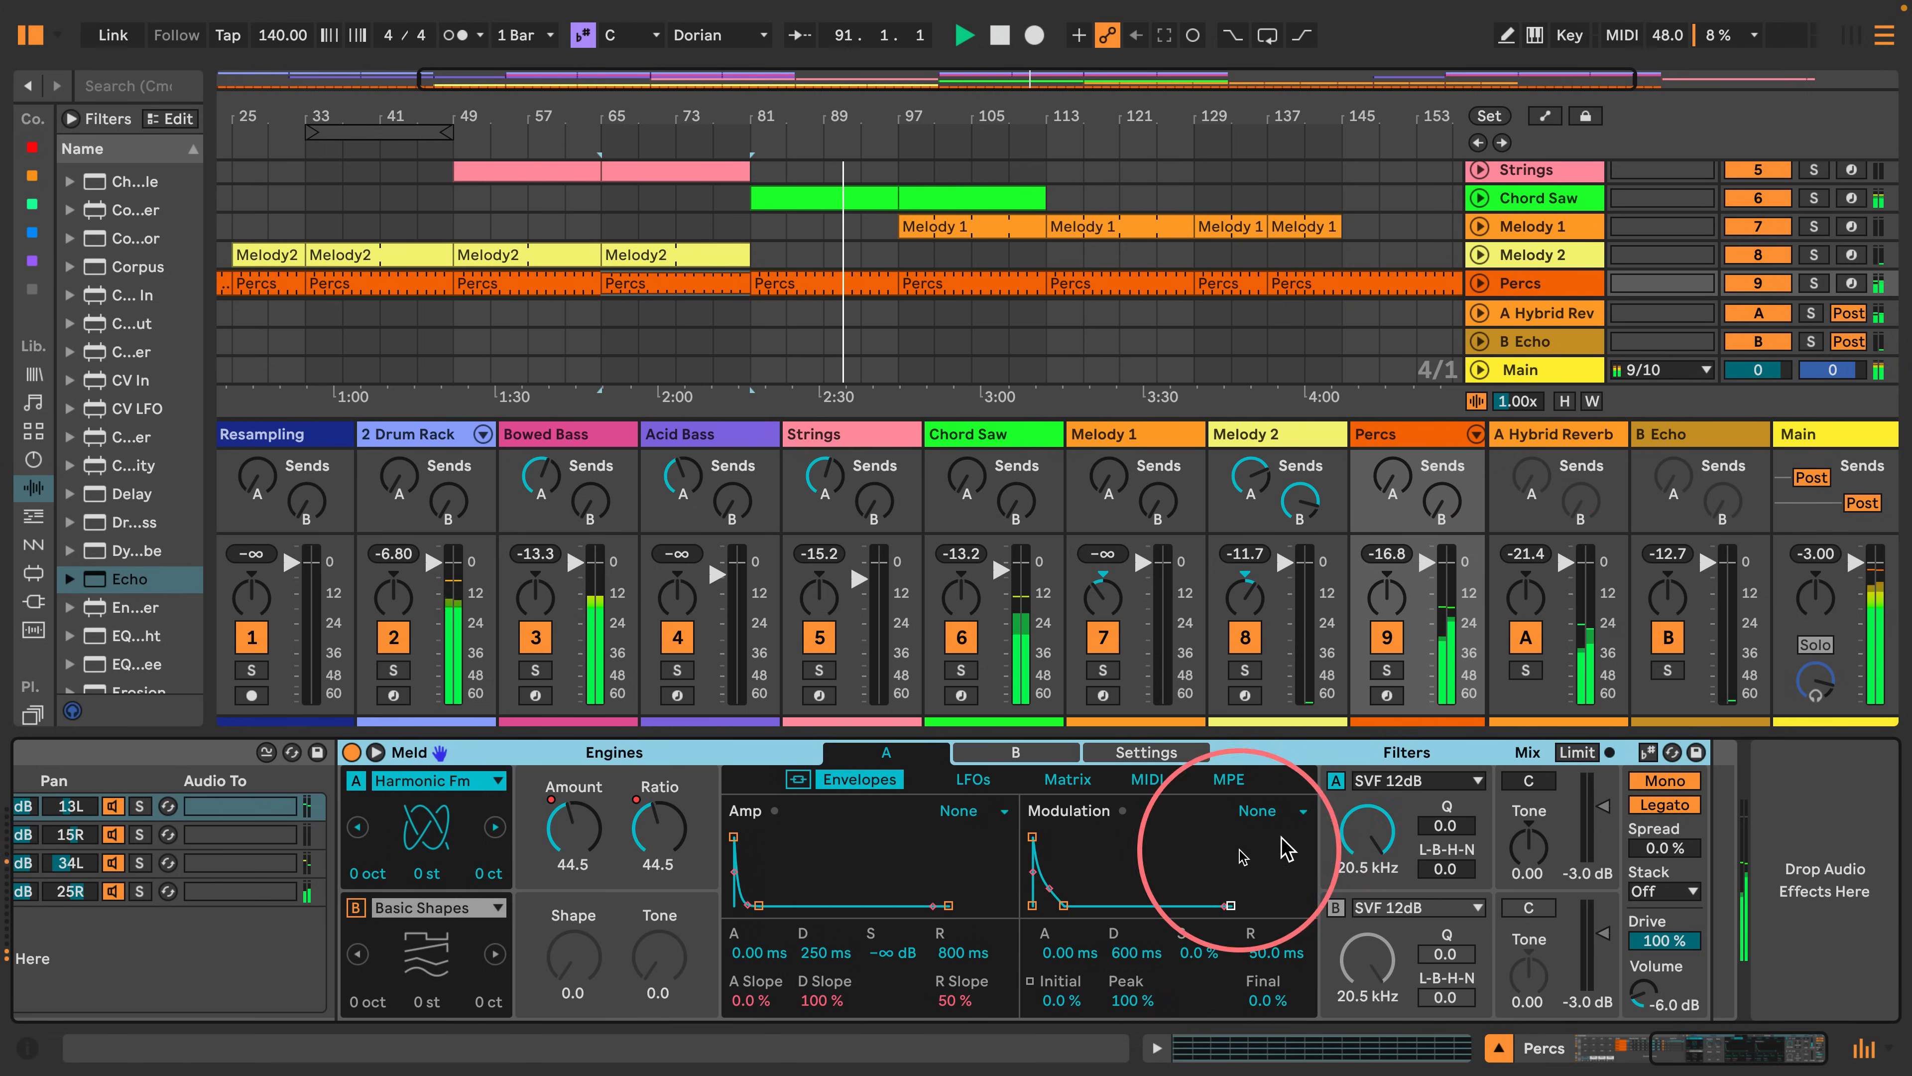
left_click(1518, 287)
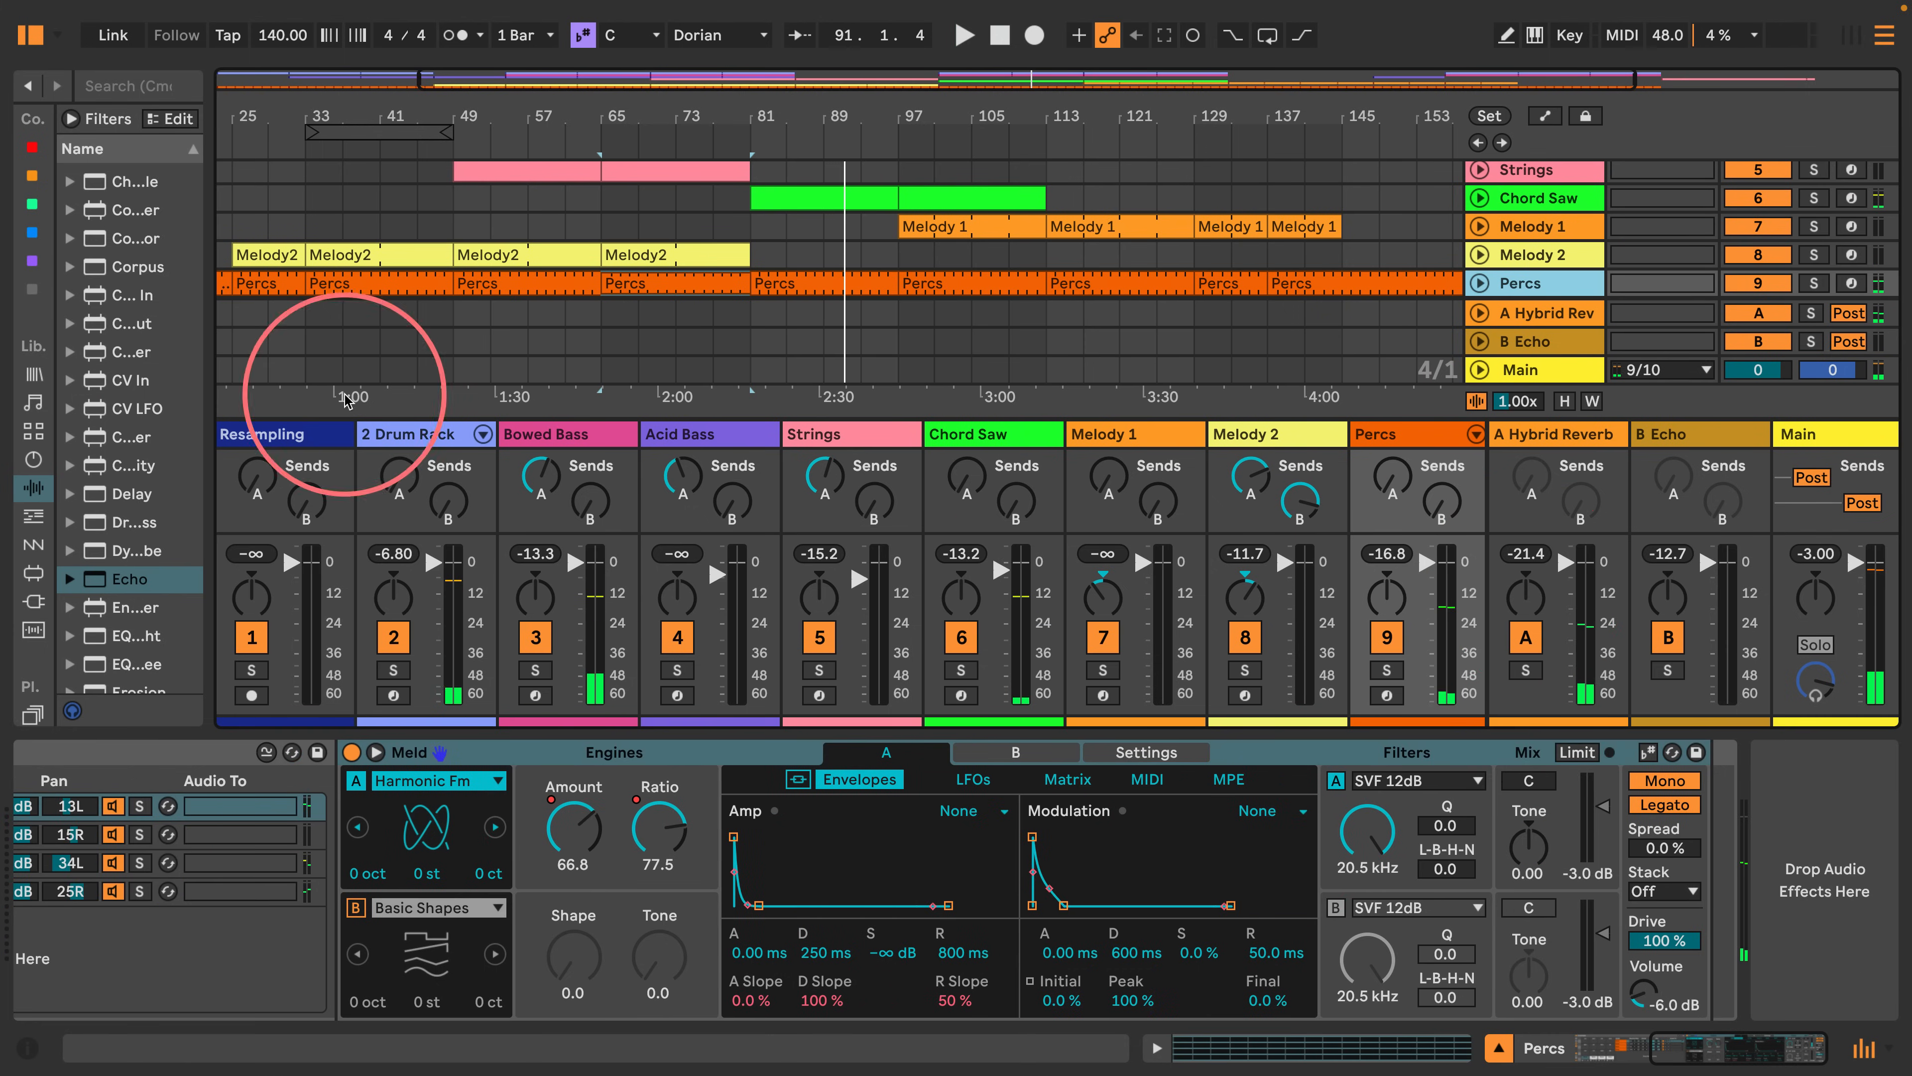
Widen the browser, add Beat Repeat after Meld on Percs, and play the track soloed from bar 65.
left_click_drag(211, 354, 566, 352)
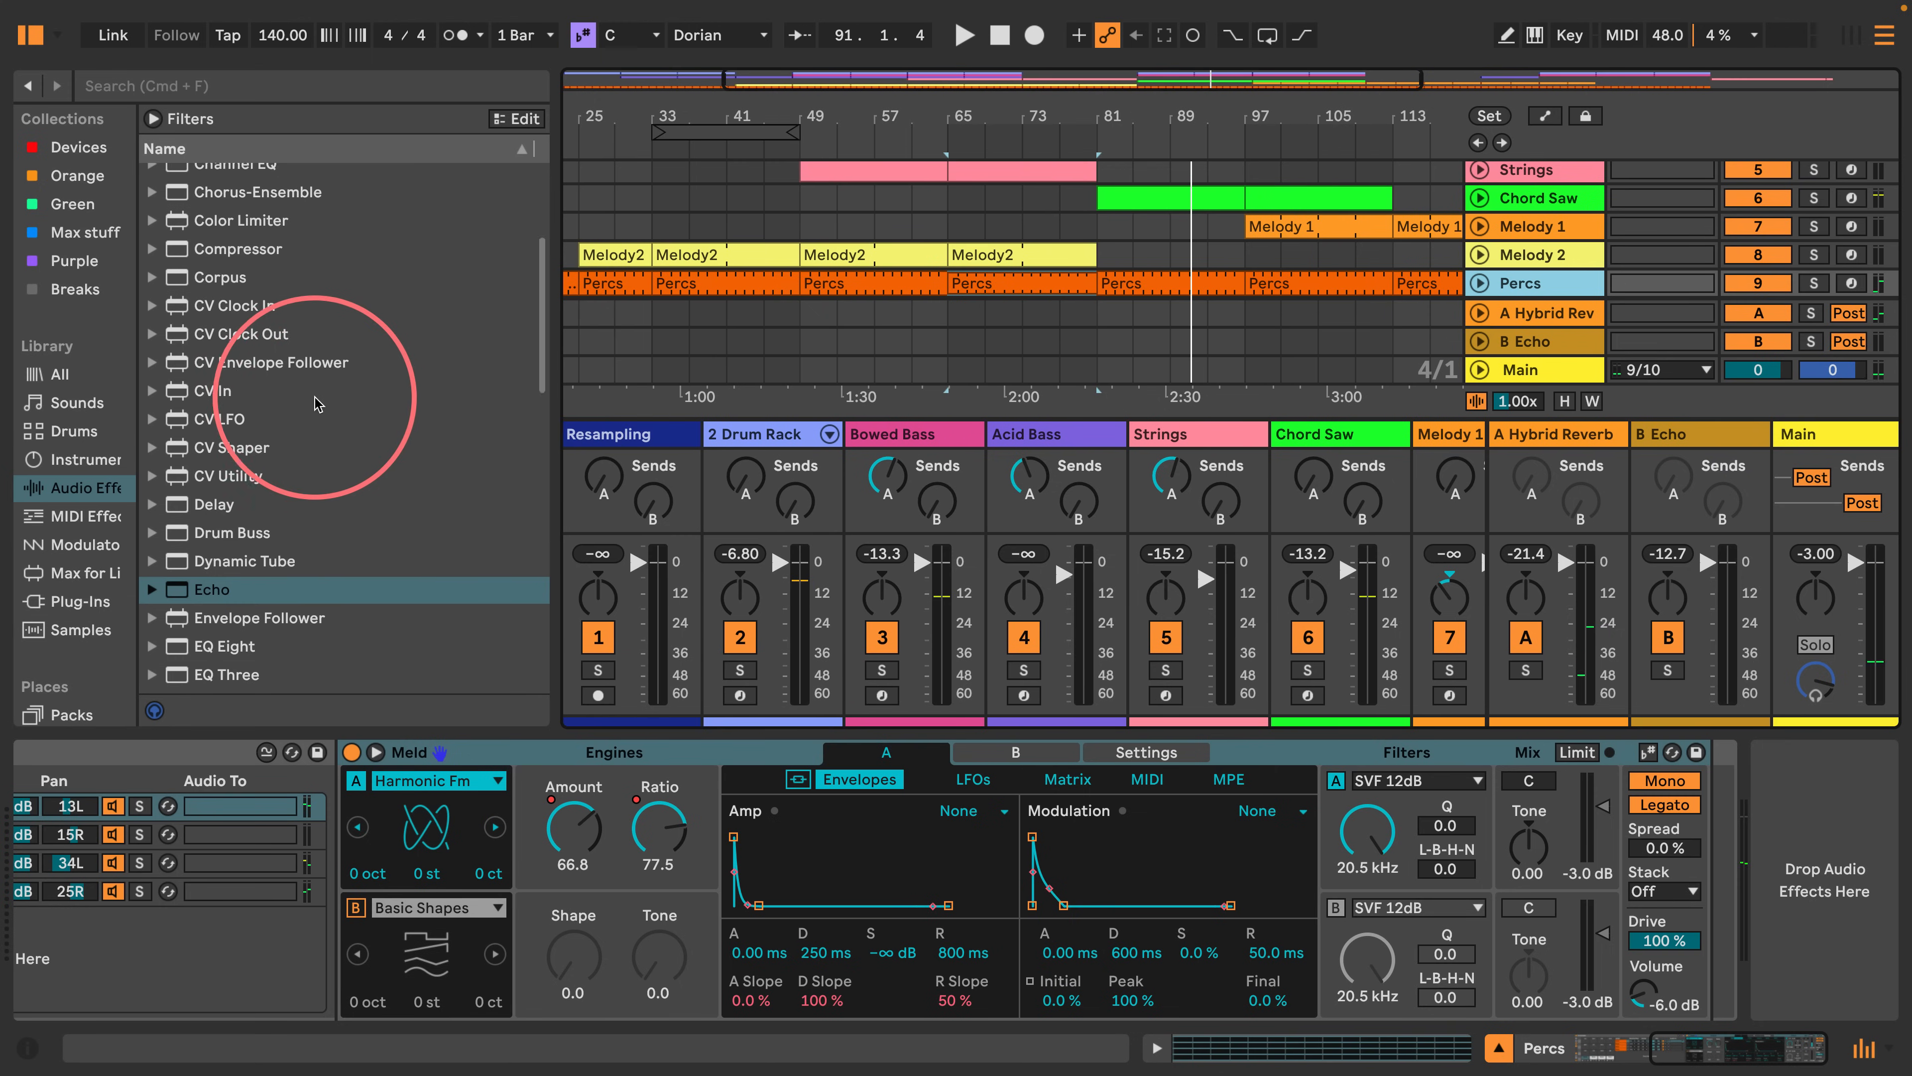
scroll(316, 381, "up", 4)
left_click(184, 346)
left_click_drag(184, 345, 1796, 810)
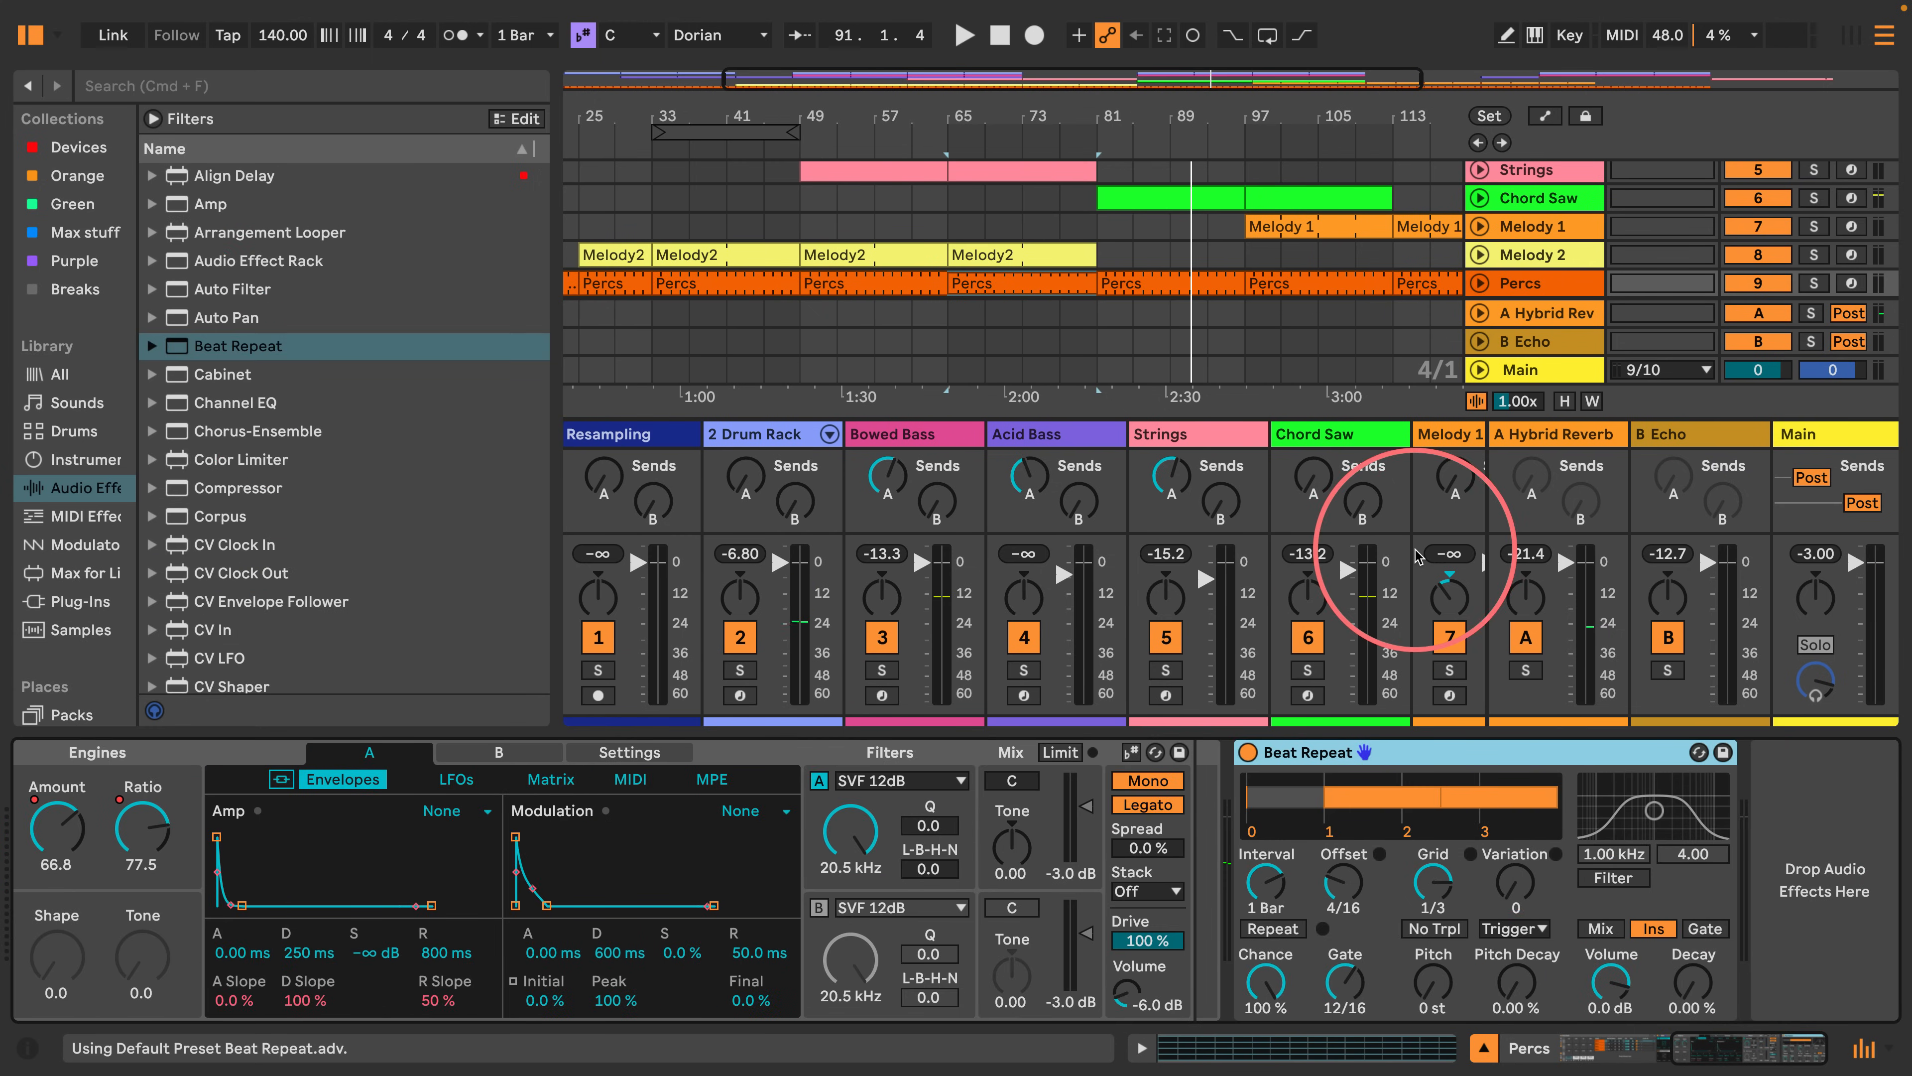
left_click(1813, 283)
key("space")
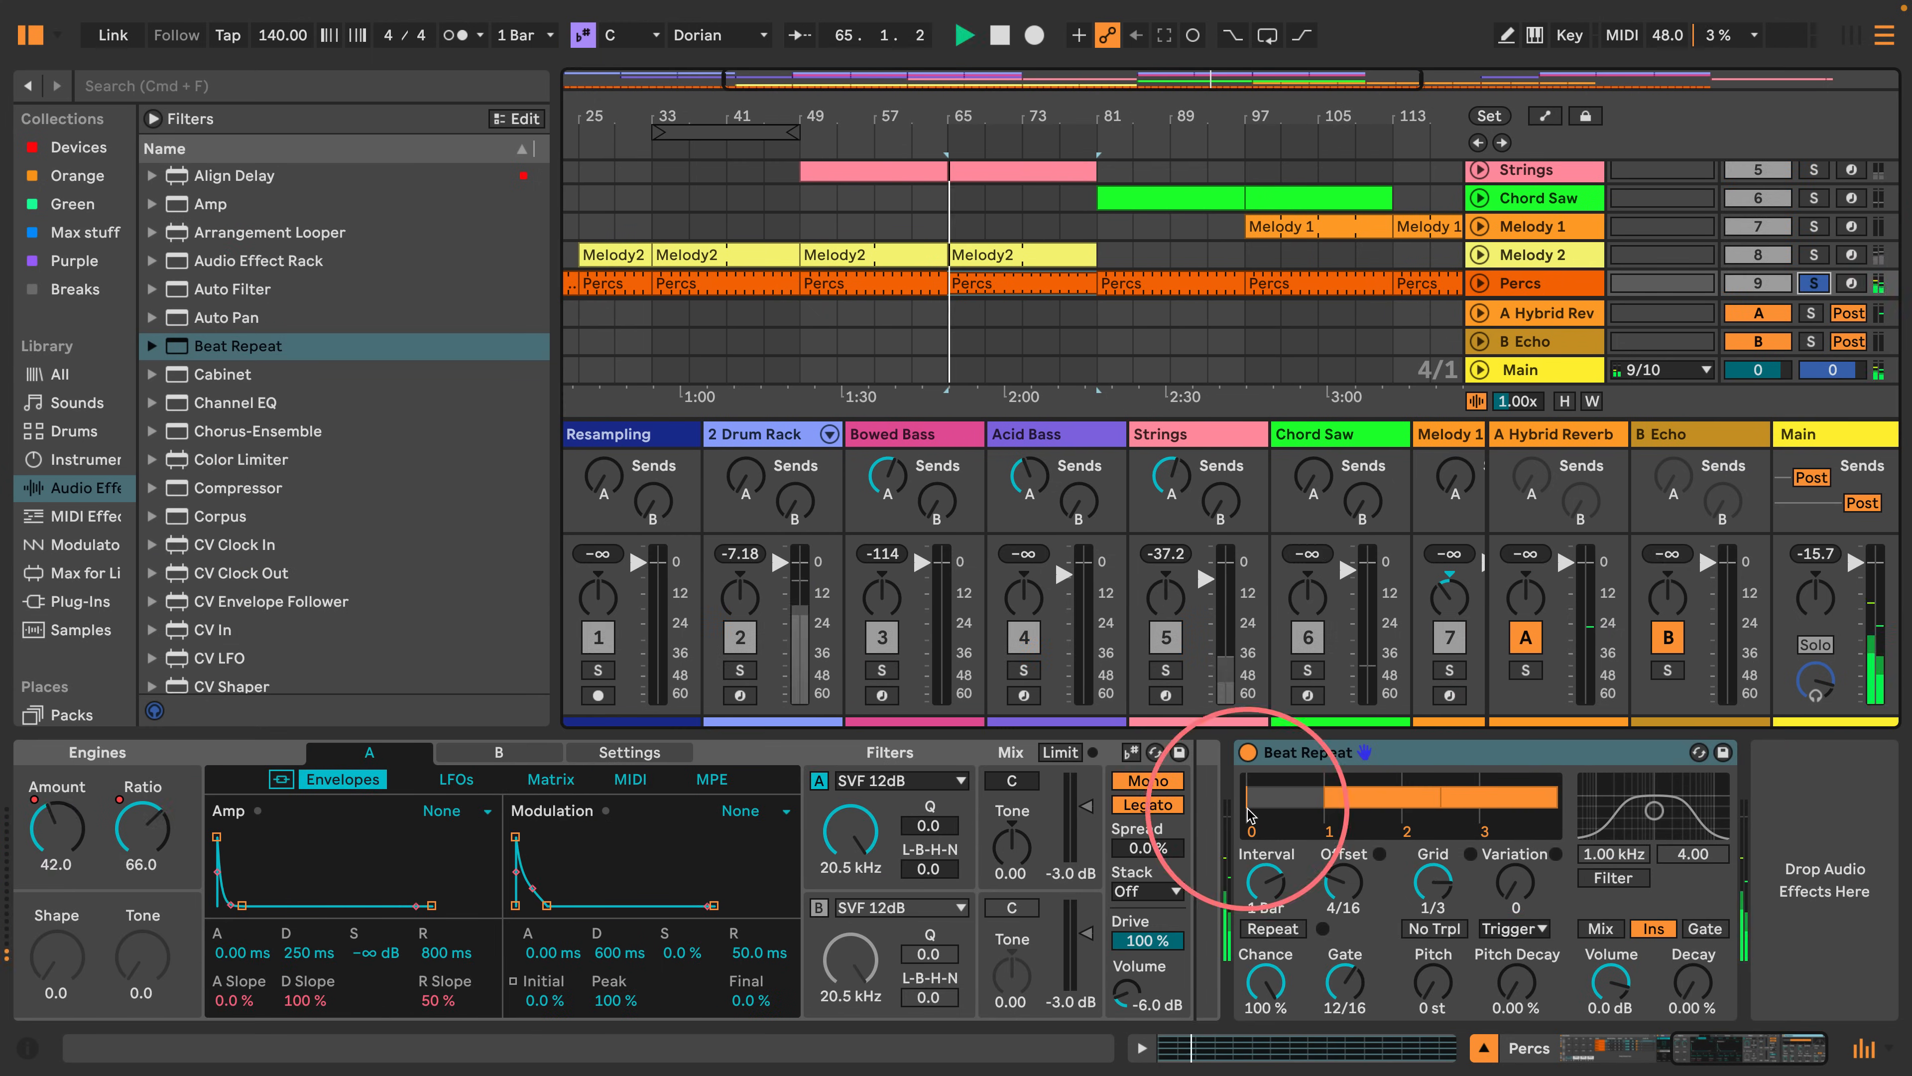
Narrow the browser and duplicate Beat Repeat, giving the copy a 1/4 interval, 1/8 grid and 4/16 gate.
left_click_drag(555, 568, 277, 542)
left_click(1419, 757)
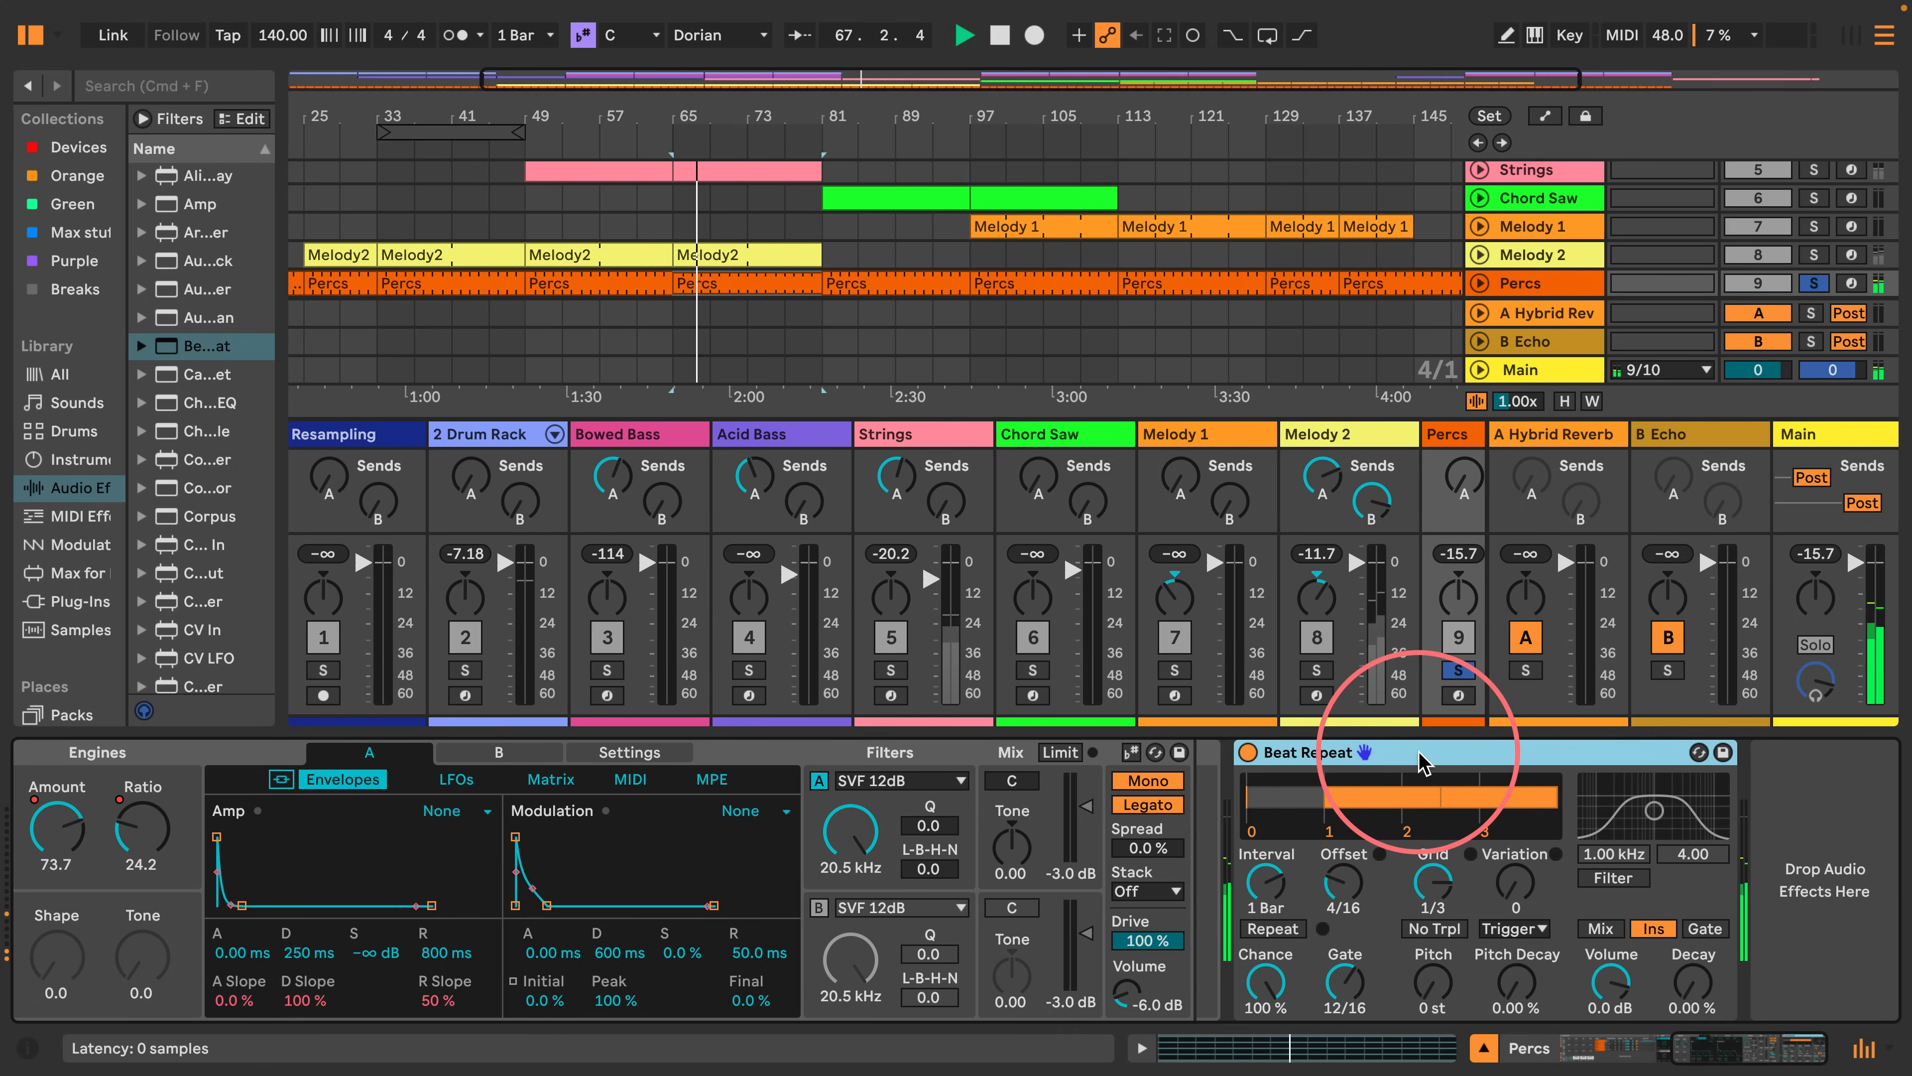
key("super+d")
left_click_drag(1583, 883, 1583, 904)
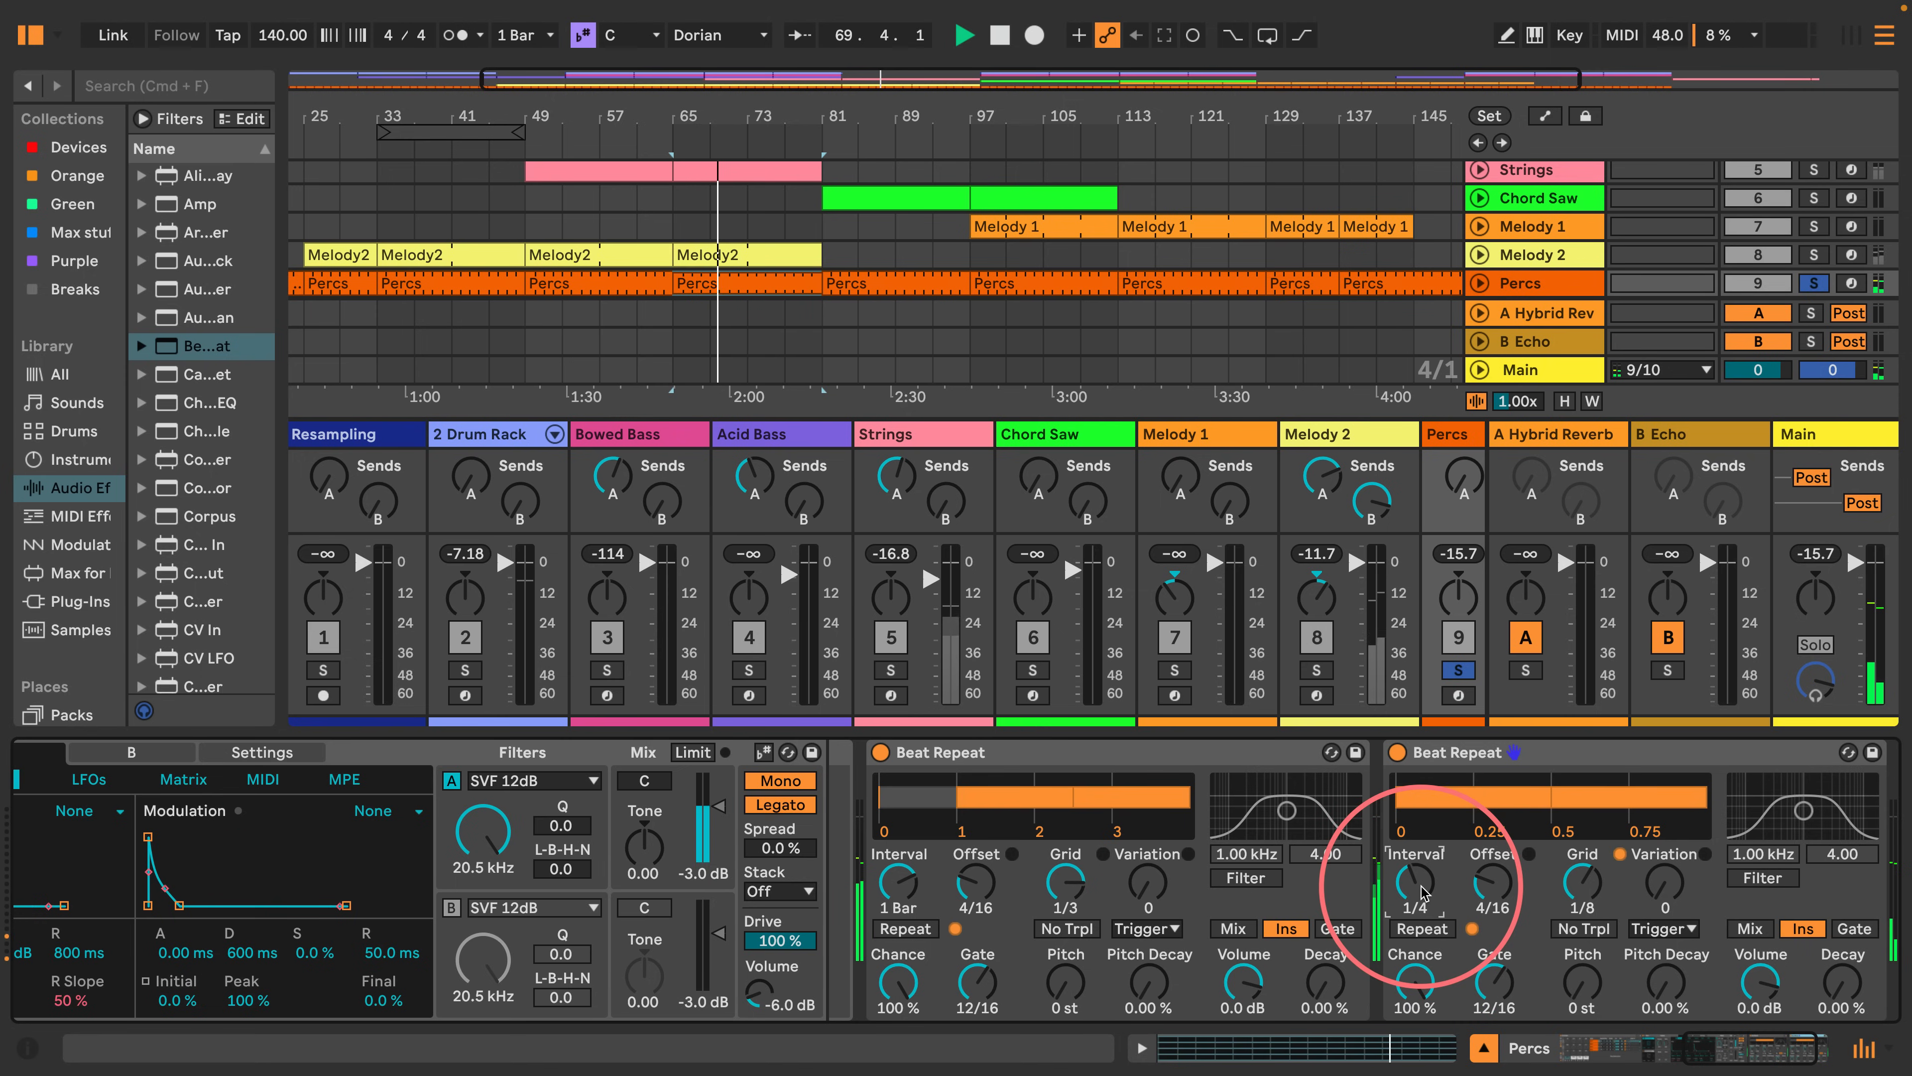
left_click_drag(1473, 974, 1473, 1009)
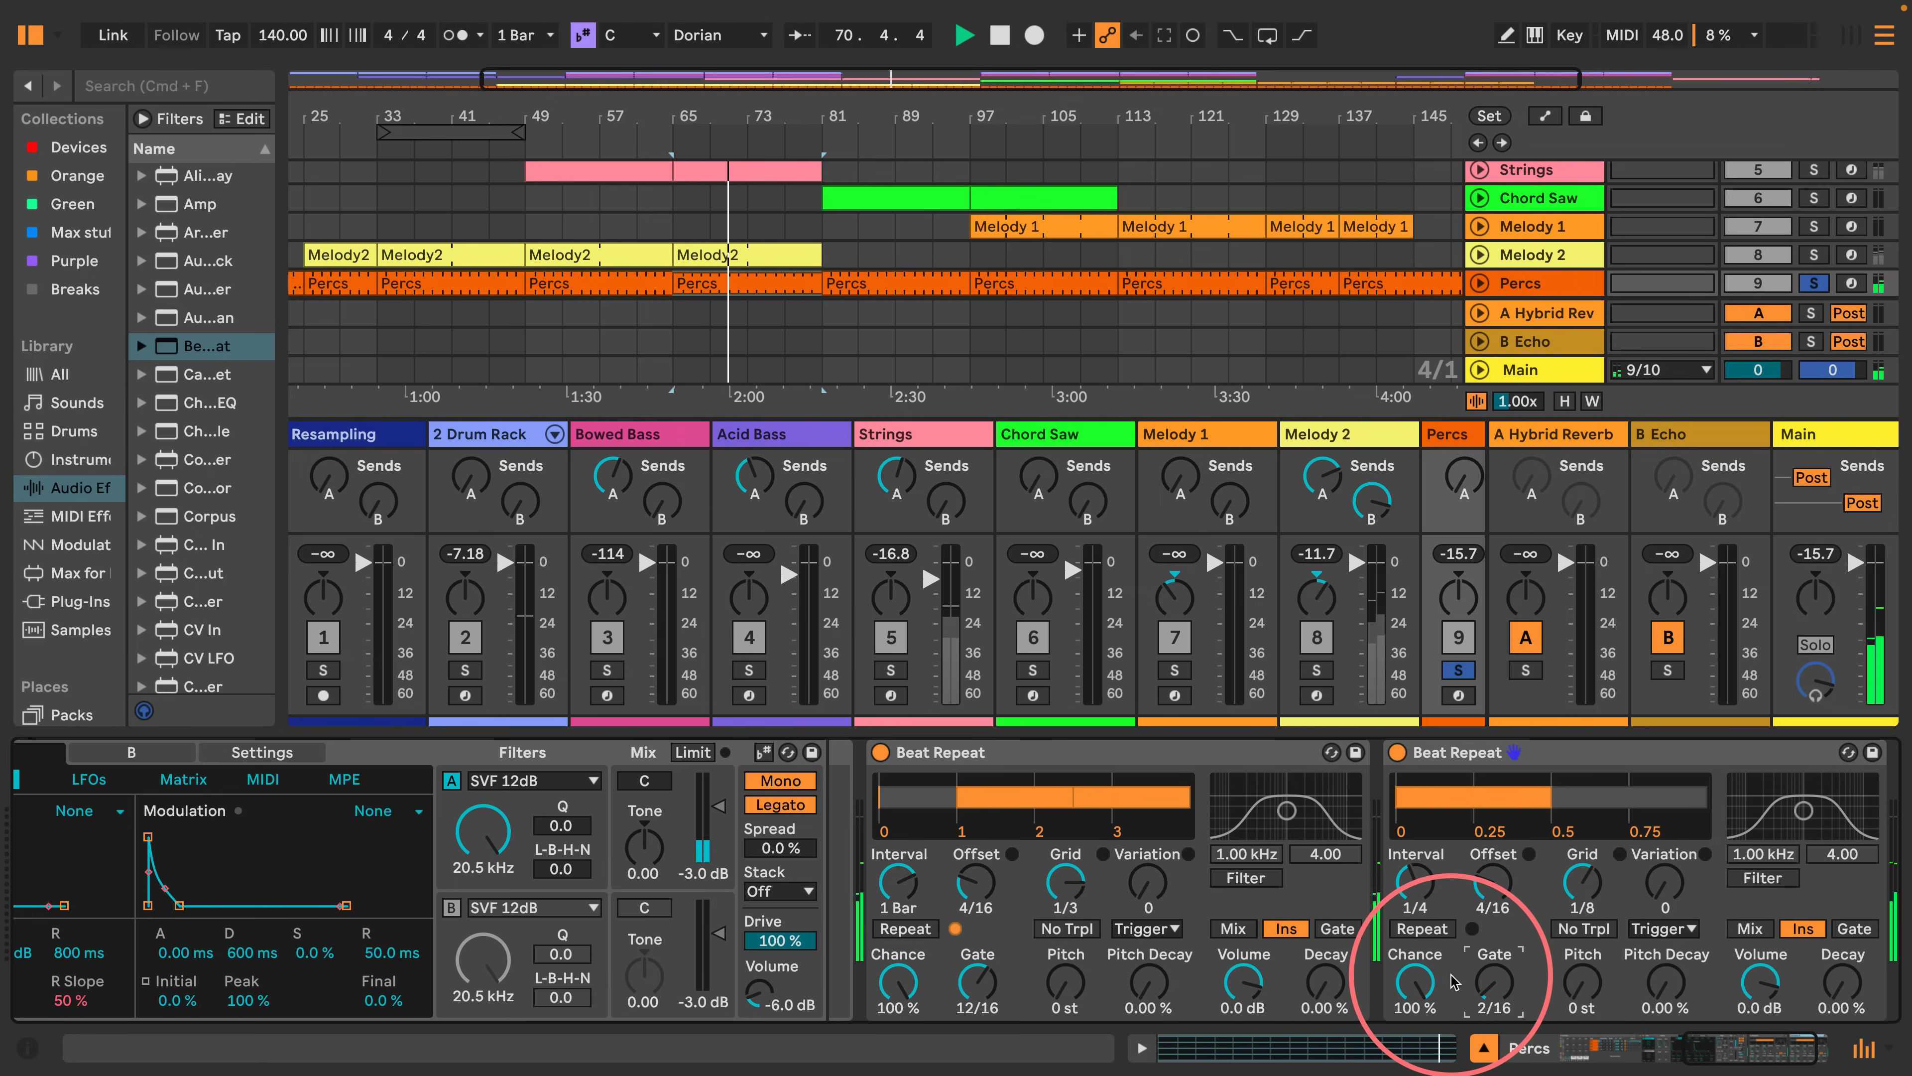
key("Up")
key("Up")
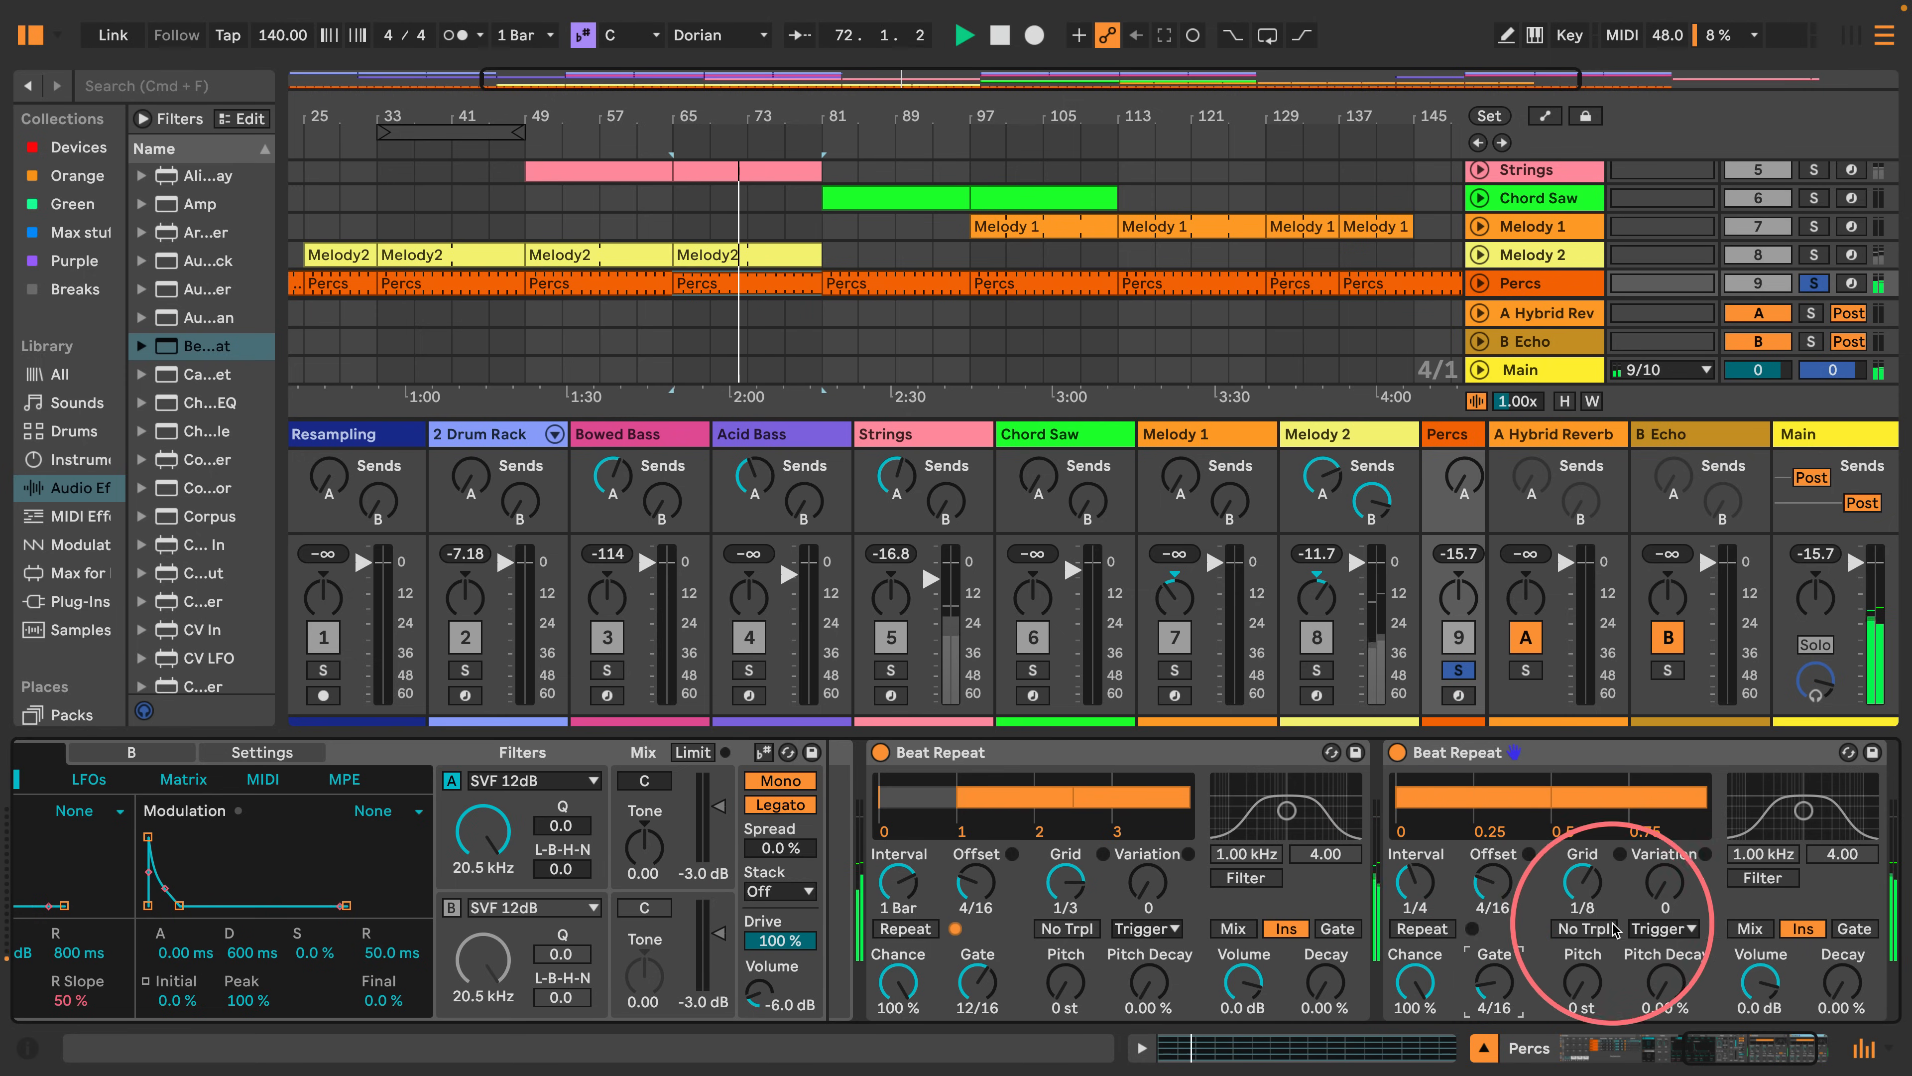
Set the second Beat Repeat's variation to 10 with 1/16 variation timing and turn on No Trpl.
left_click_drag(1664, 882, 1660, 844)
left_click(1584, 929)
left_click(1670, 929)
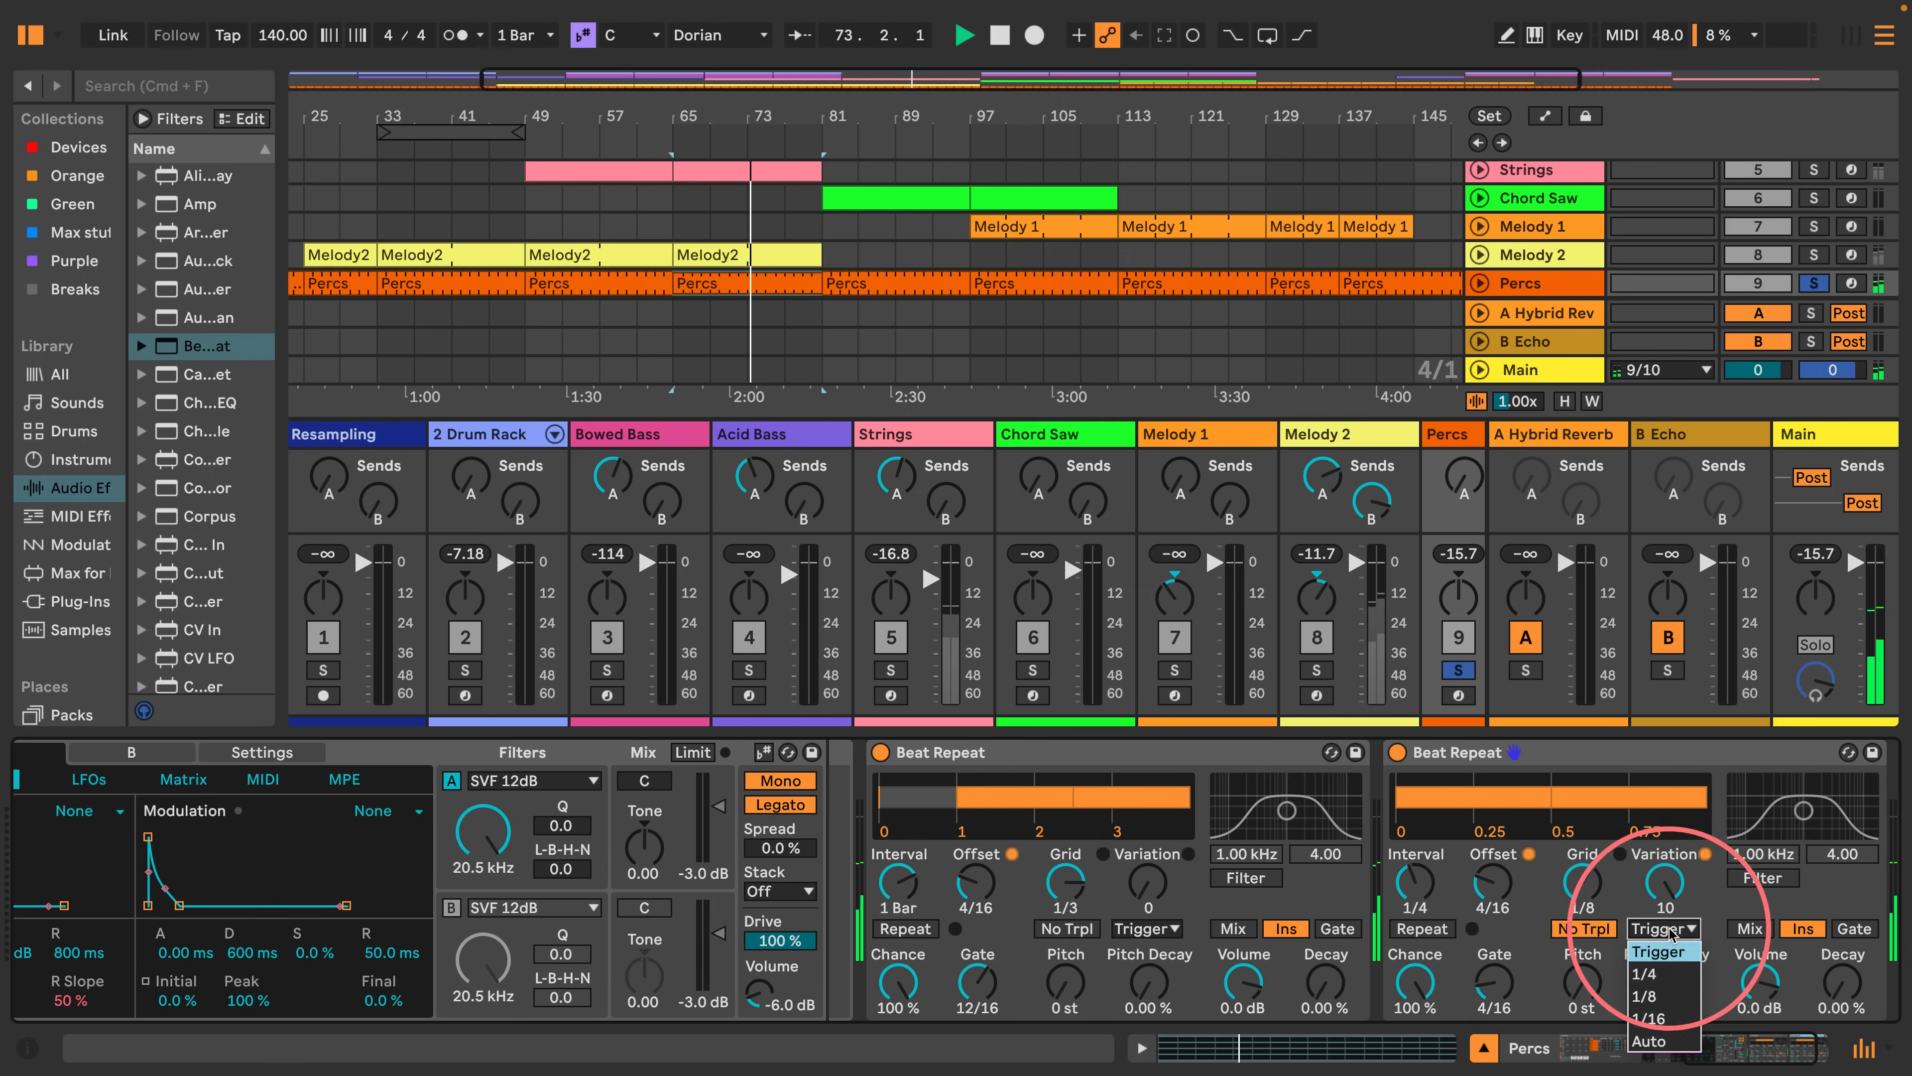
left_click(1649, 1018)
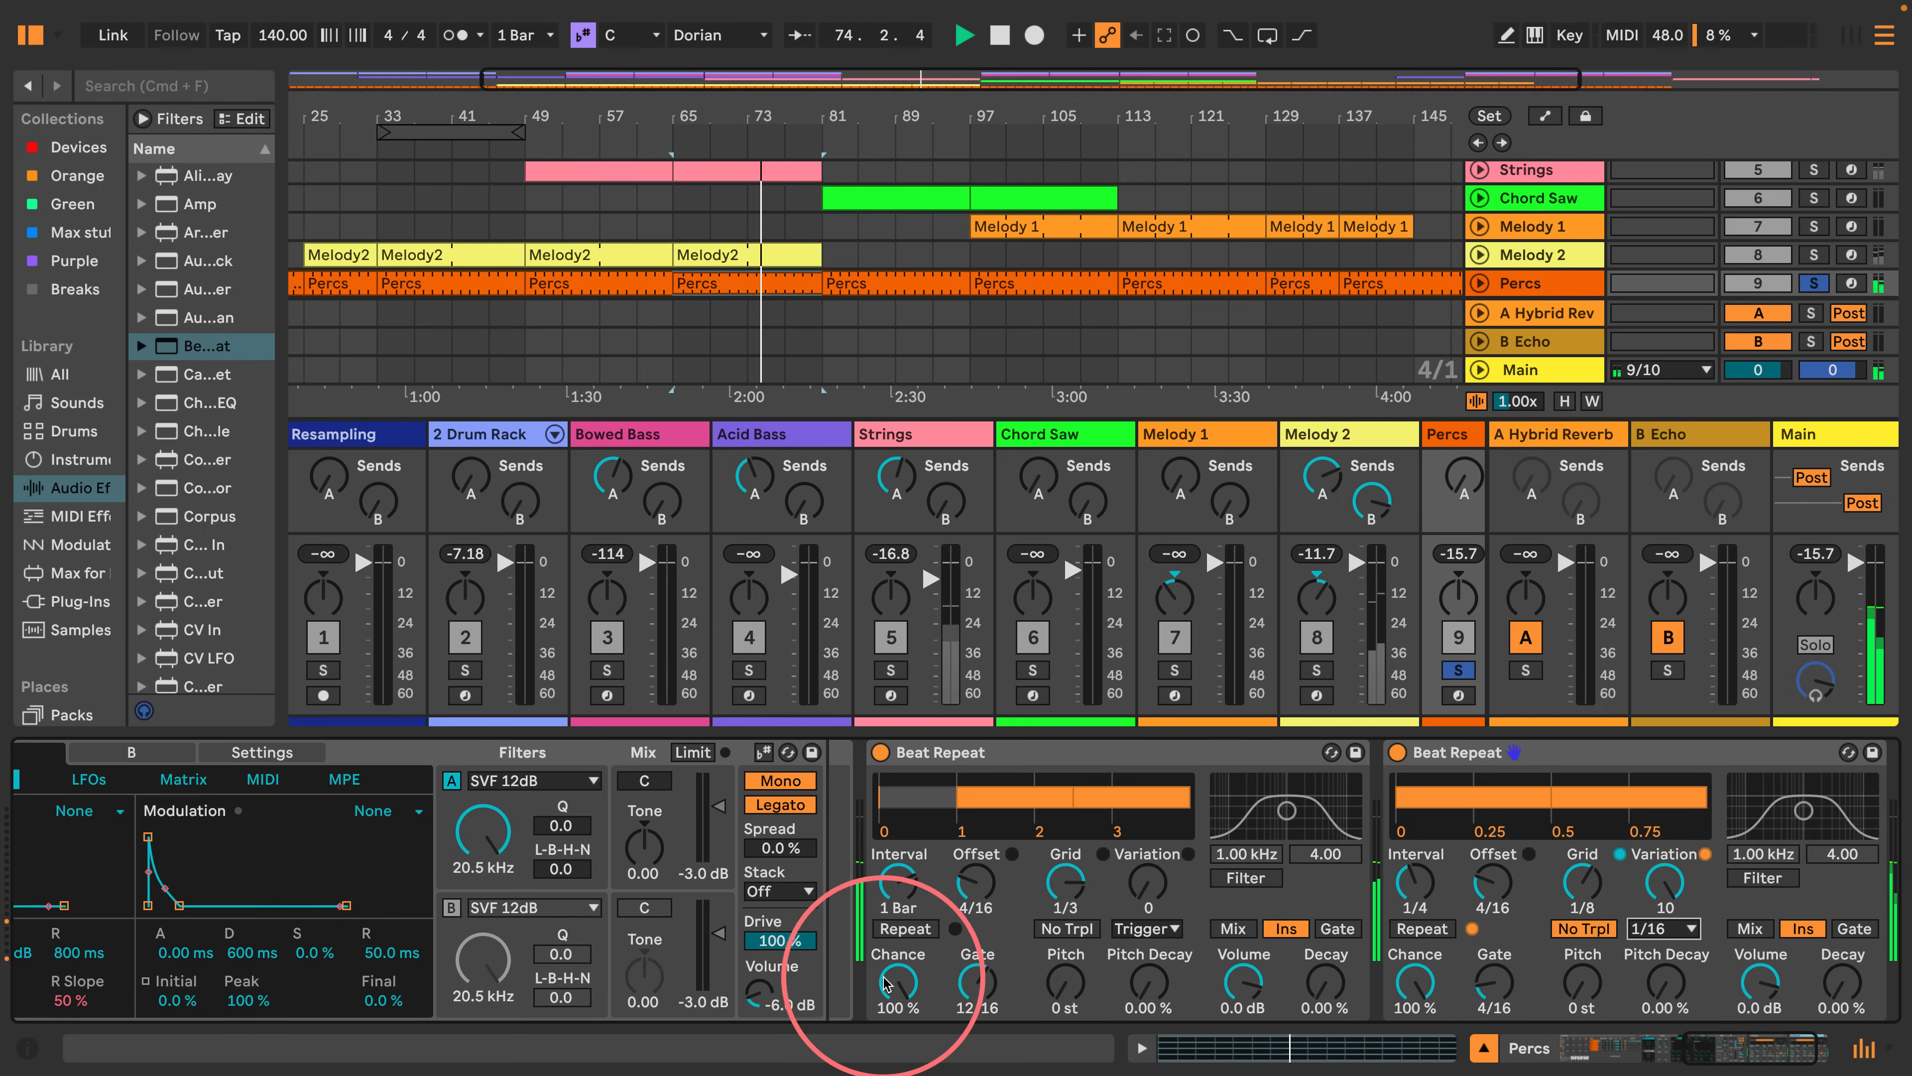
Set the chance of both Beat Repeat devices on Percs to 25 %.
left_click_drag(890, 983, 890, 1031)
left_click(1416, 982)
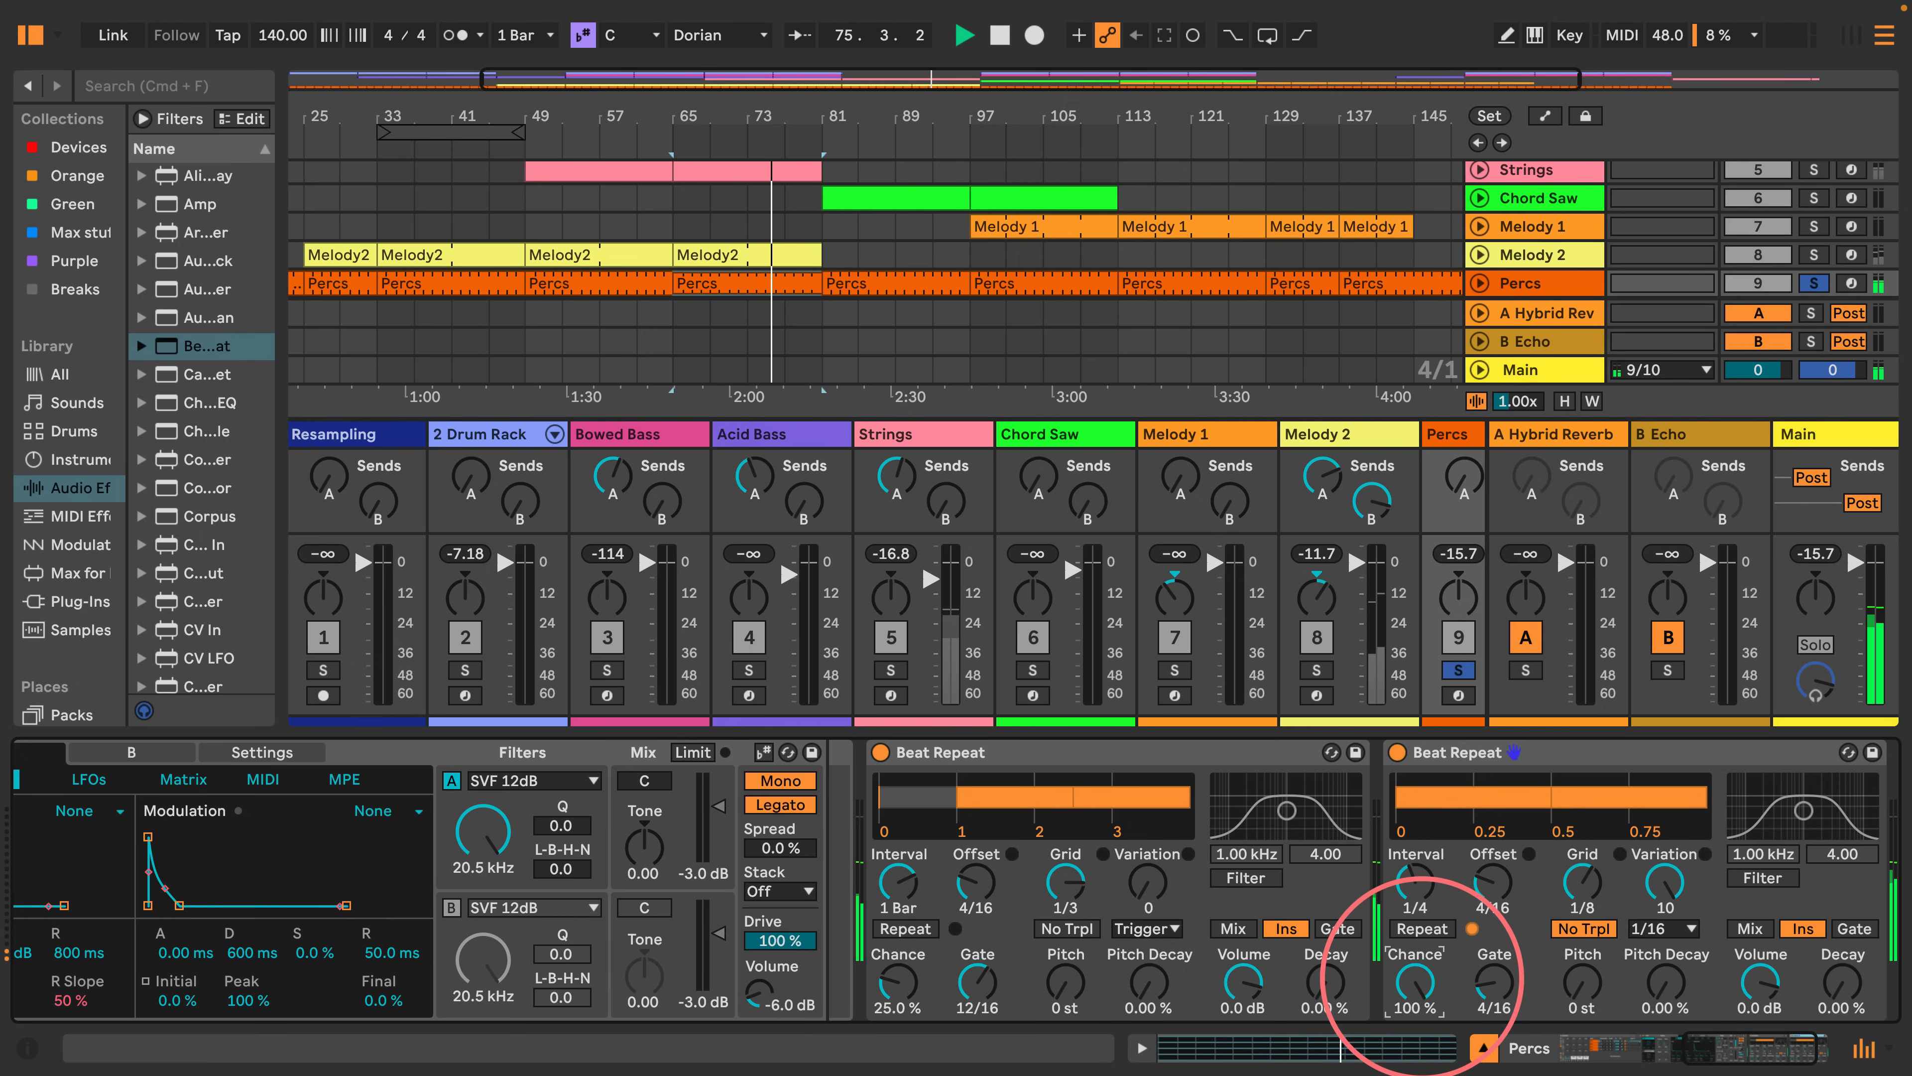
scroll(1480, 891, "right", 3)
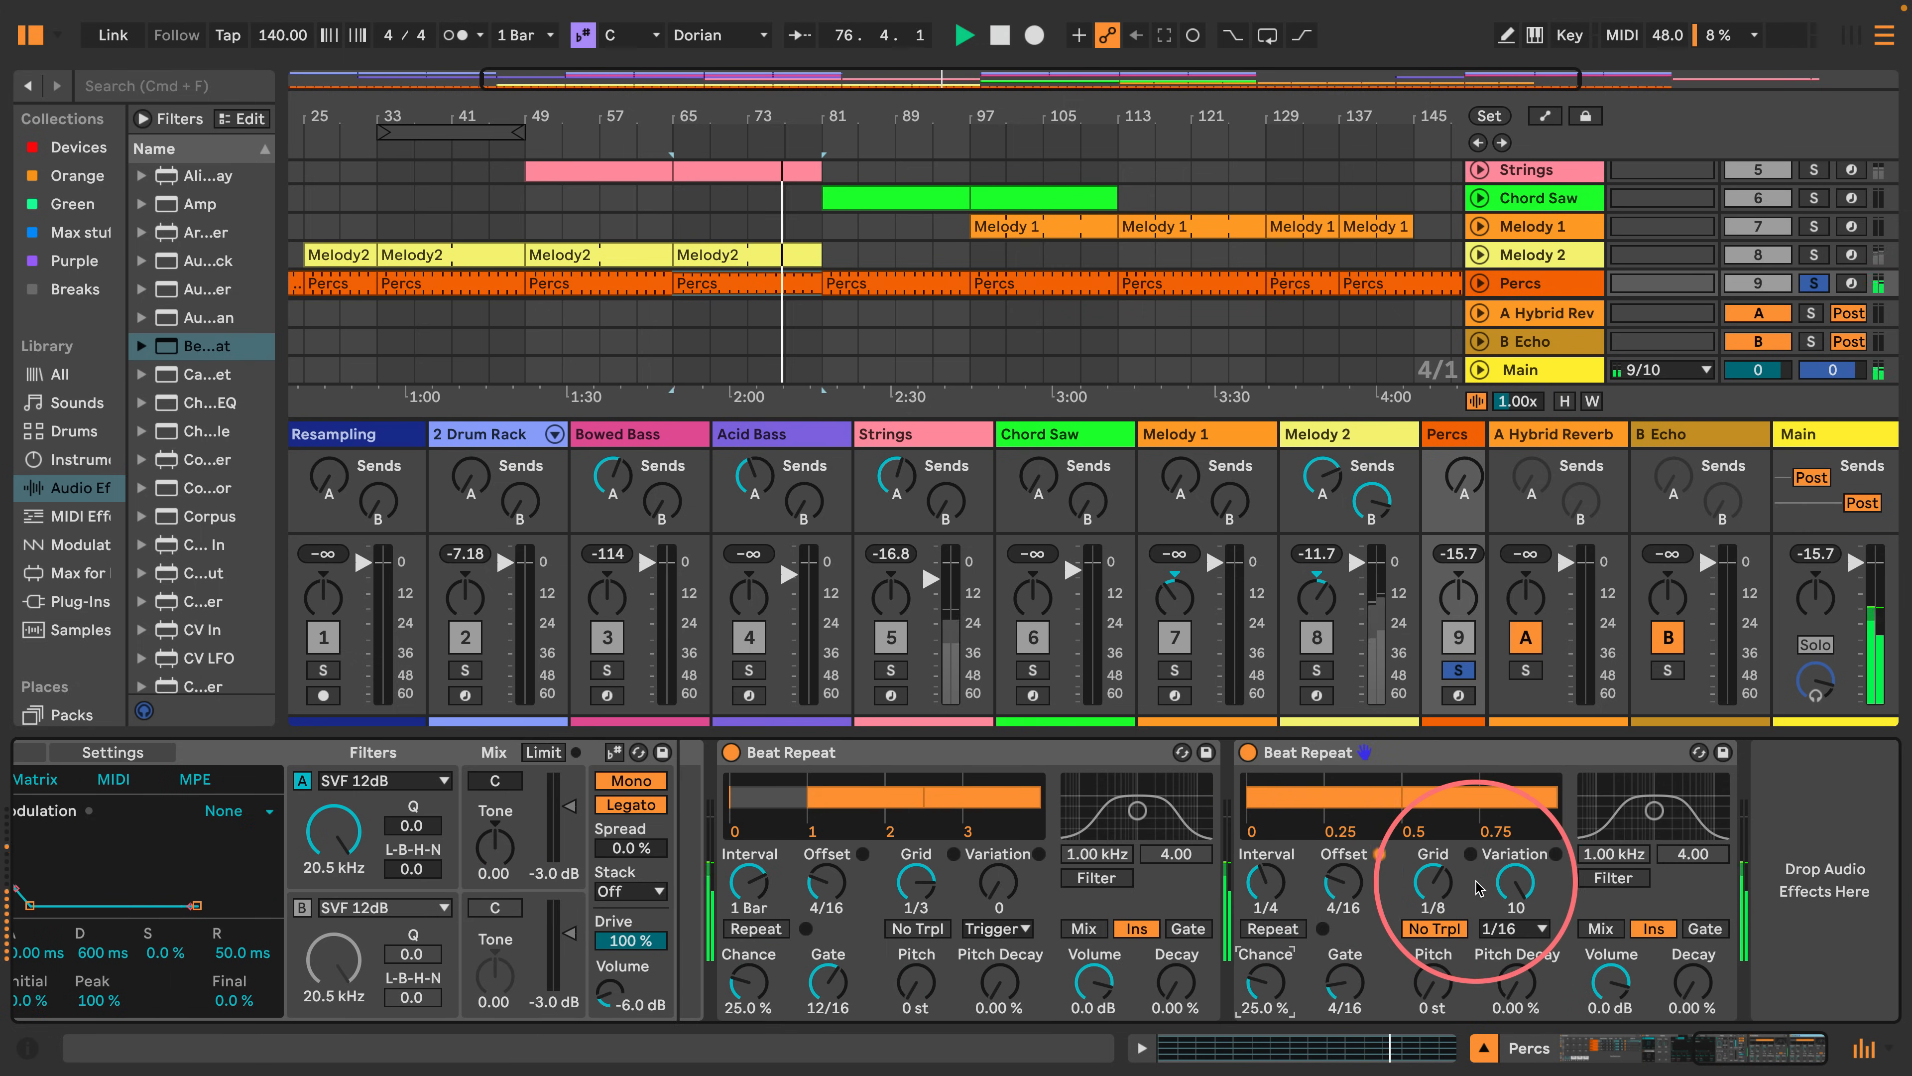
Copy the first Beat Repeat to the end of the chain and set the copy's offset to 8/16, gate to 8/16 and grid to 1/6.
left_click(819, 753)
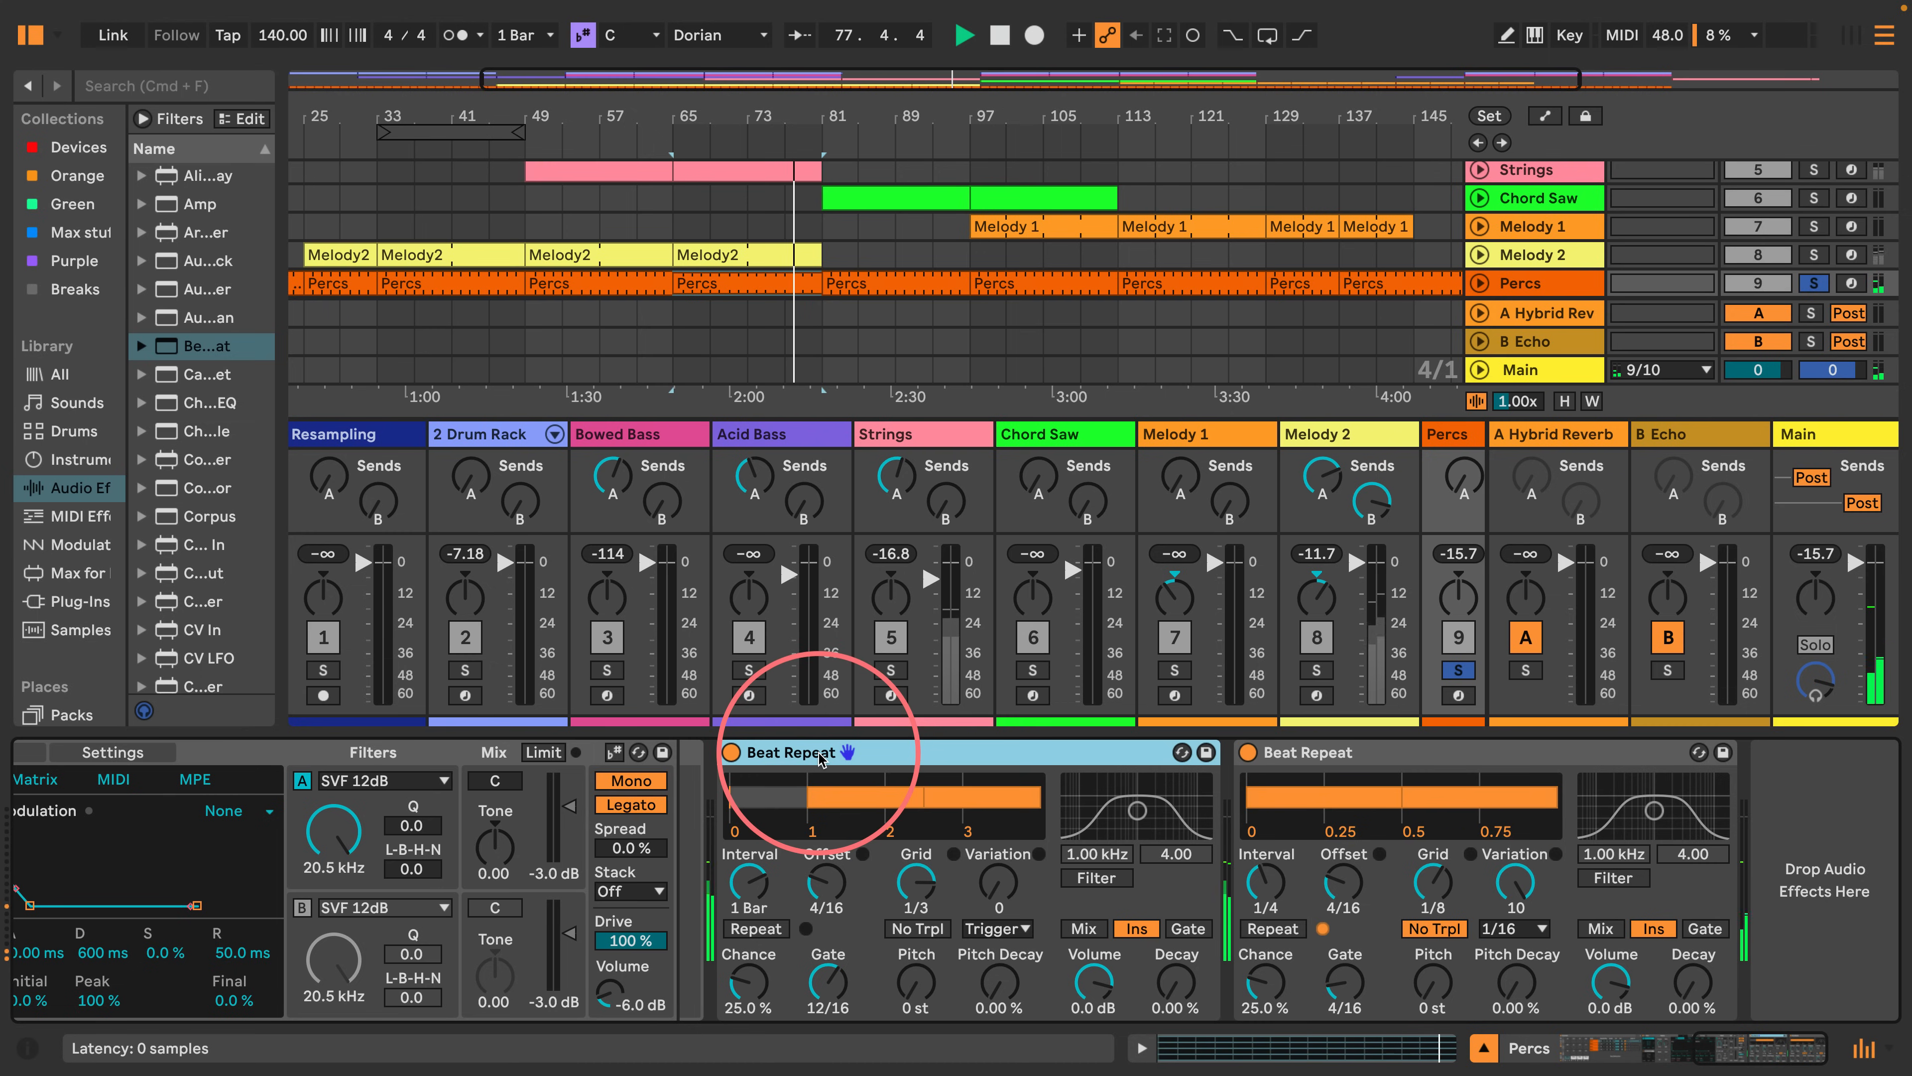
left_click_drag(821, 757, 1822, 810)
left_click_drag(1493, 895, 1493, 874)
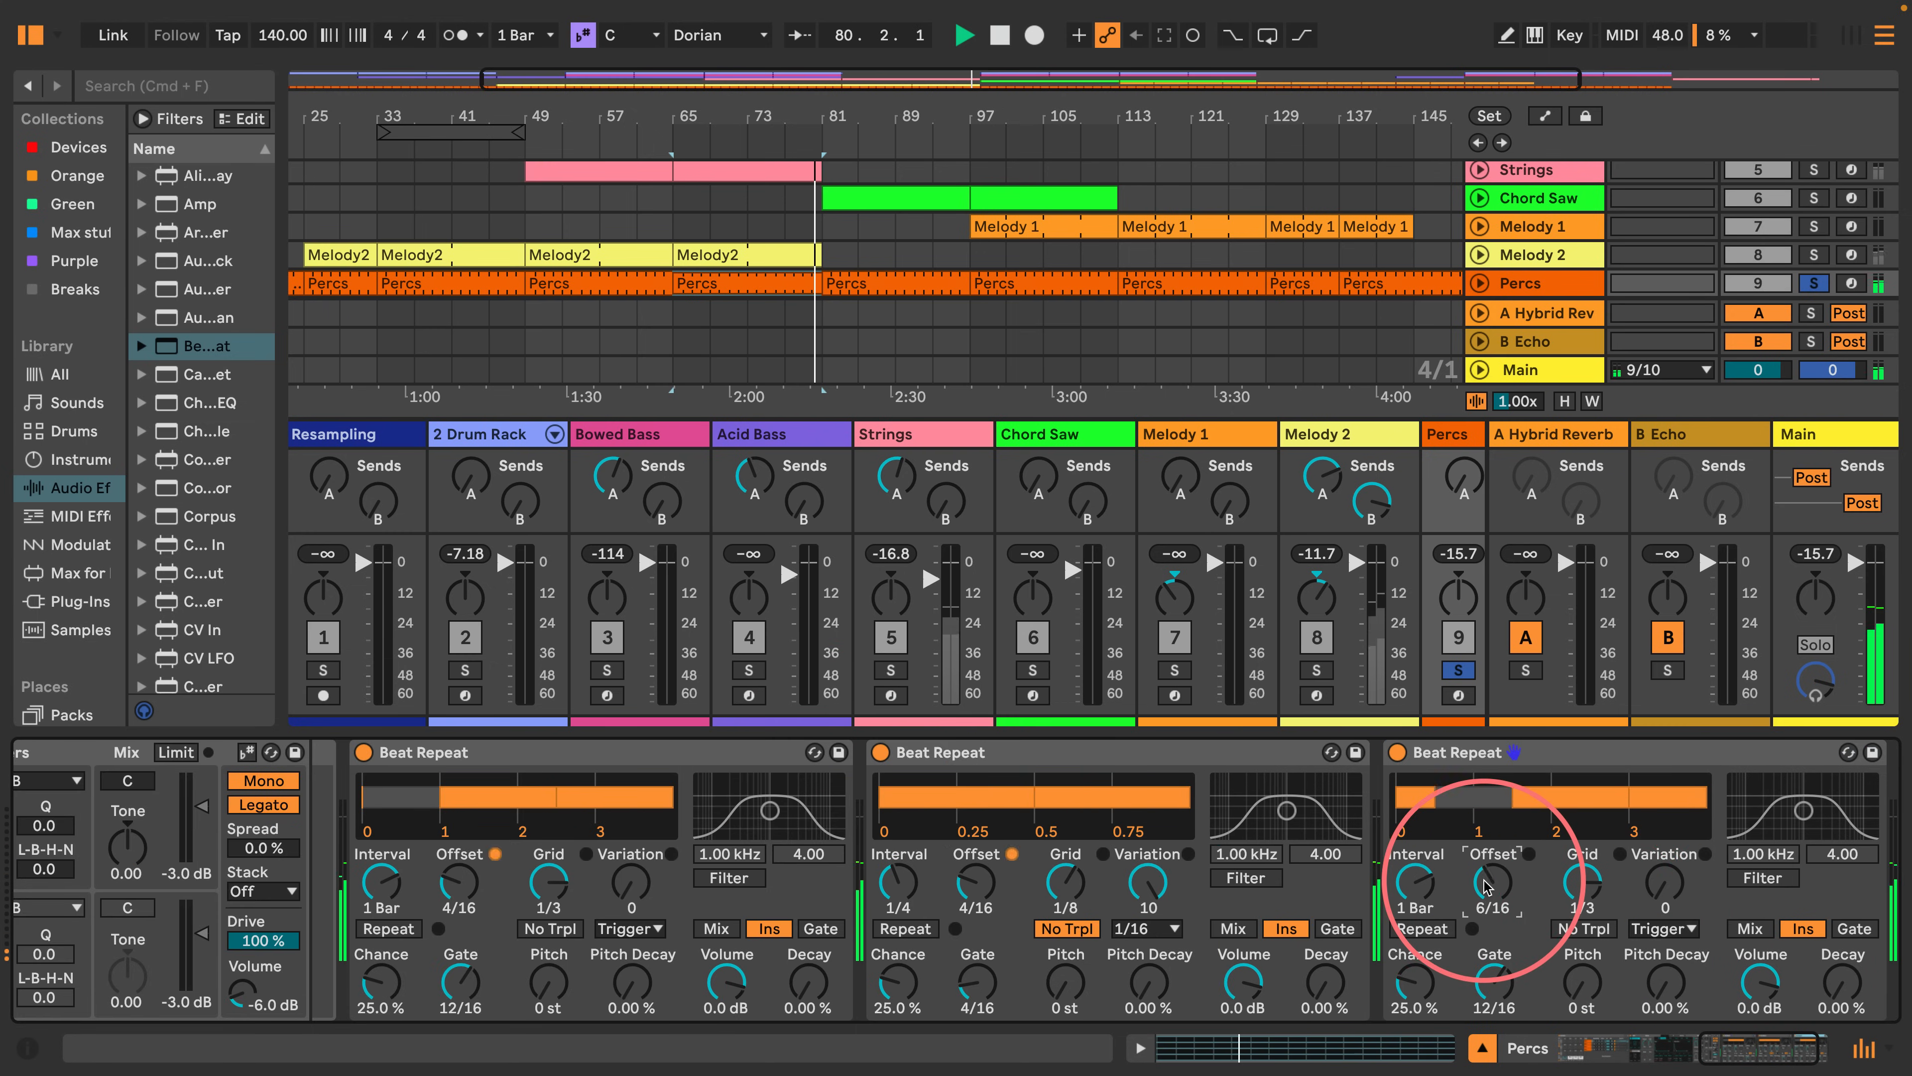
left_click_drag(1489, 983, 1487, 995)
left_click_drag(1583, 879, 1584, 892)
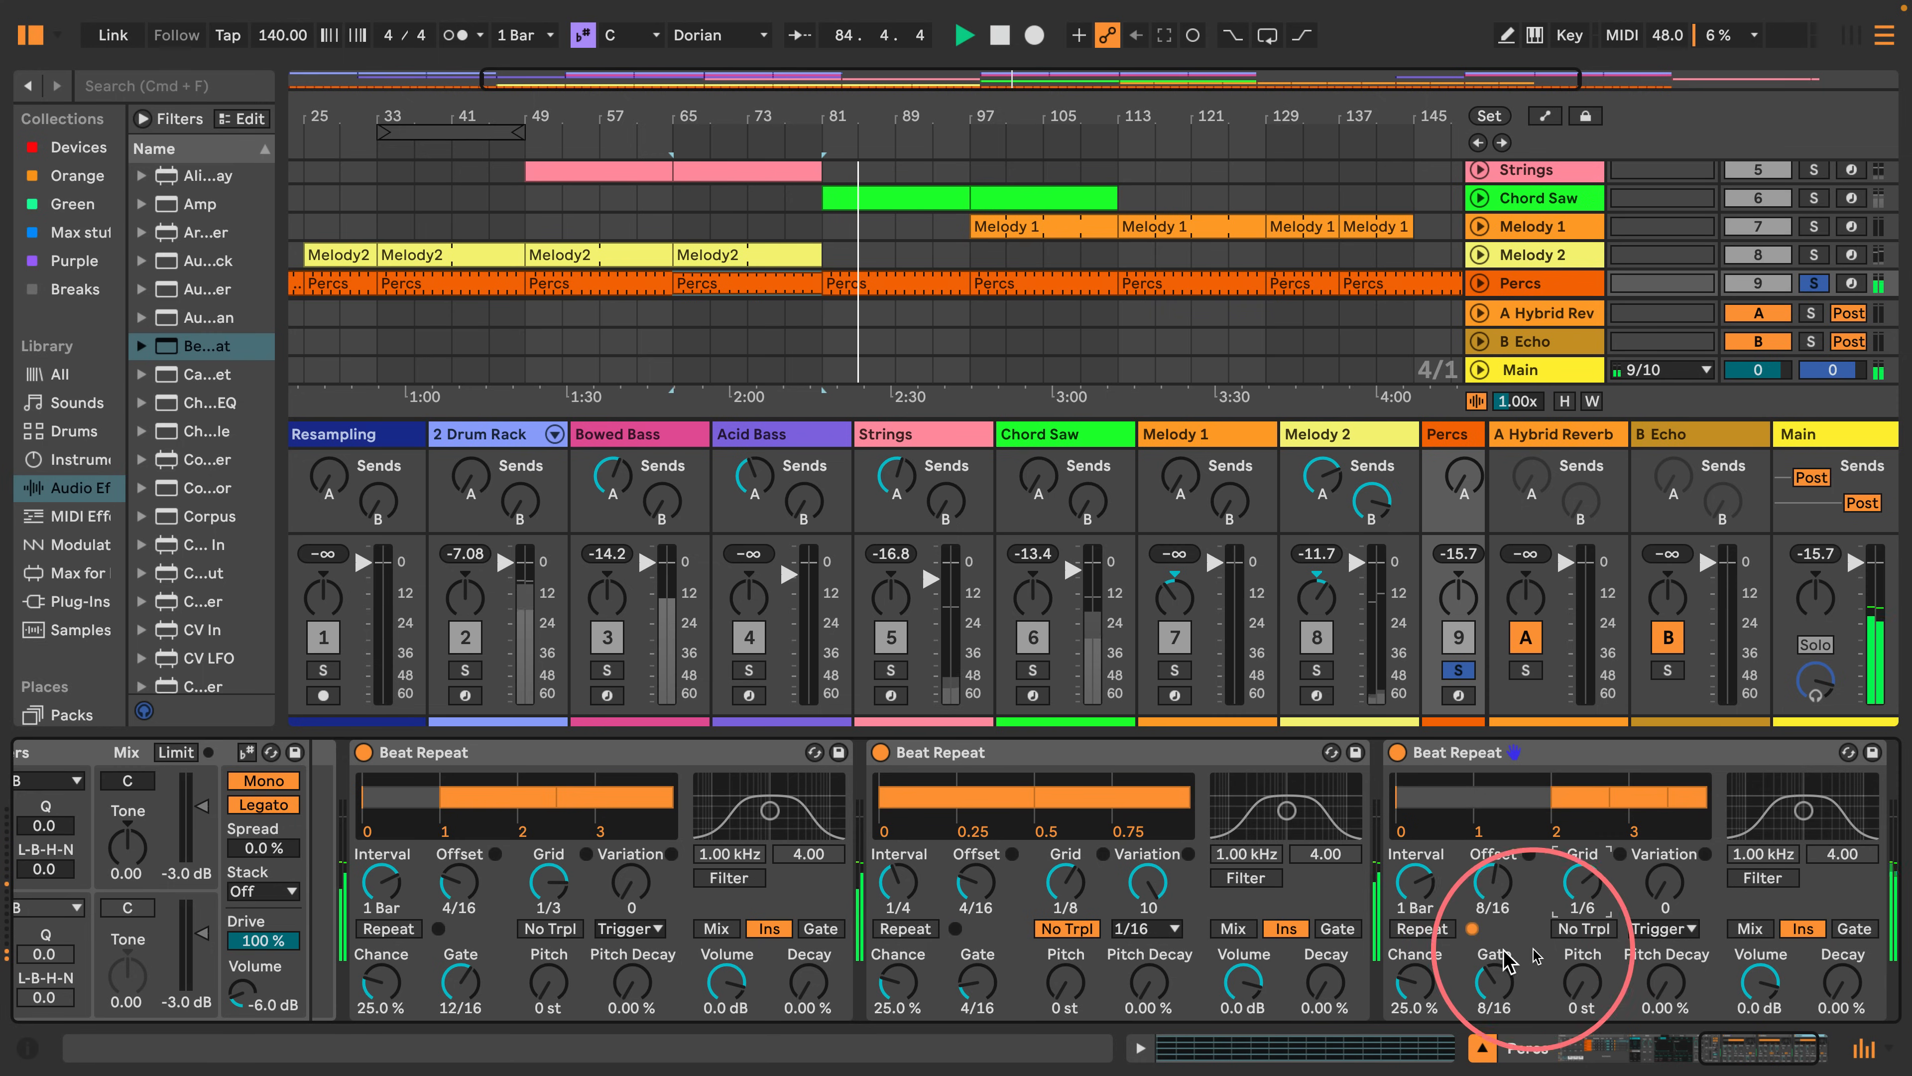
Unsolo Percs and hide the browser to audition the whole arrangement.
left_click(1458, 670)
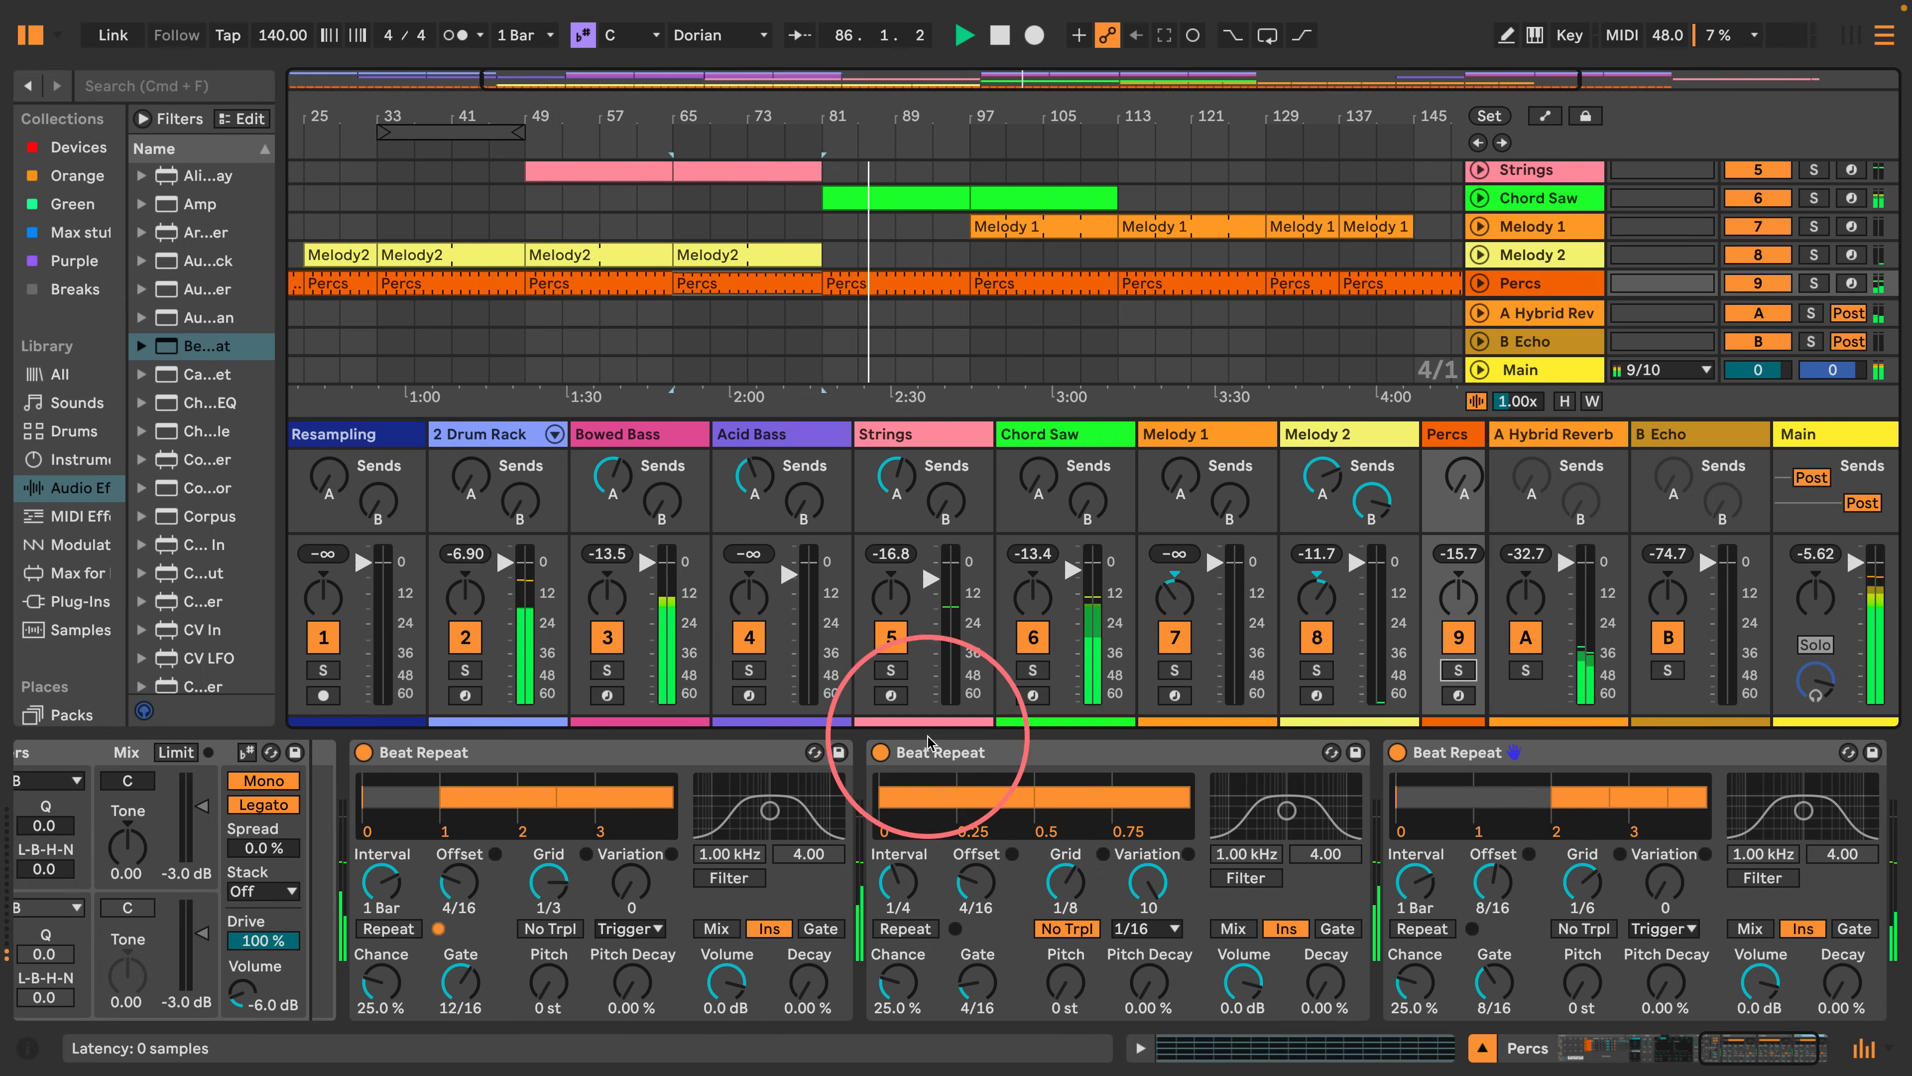
left_click(28, 80)
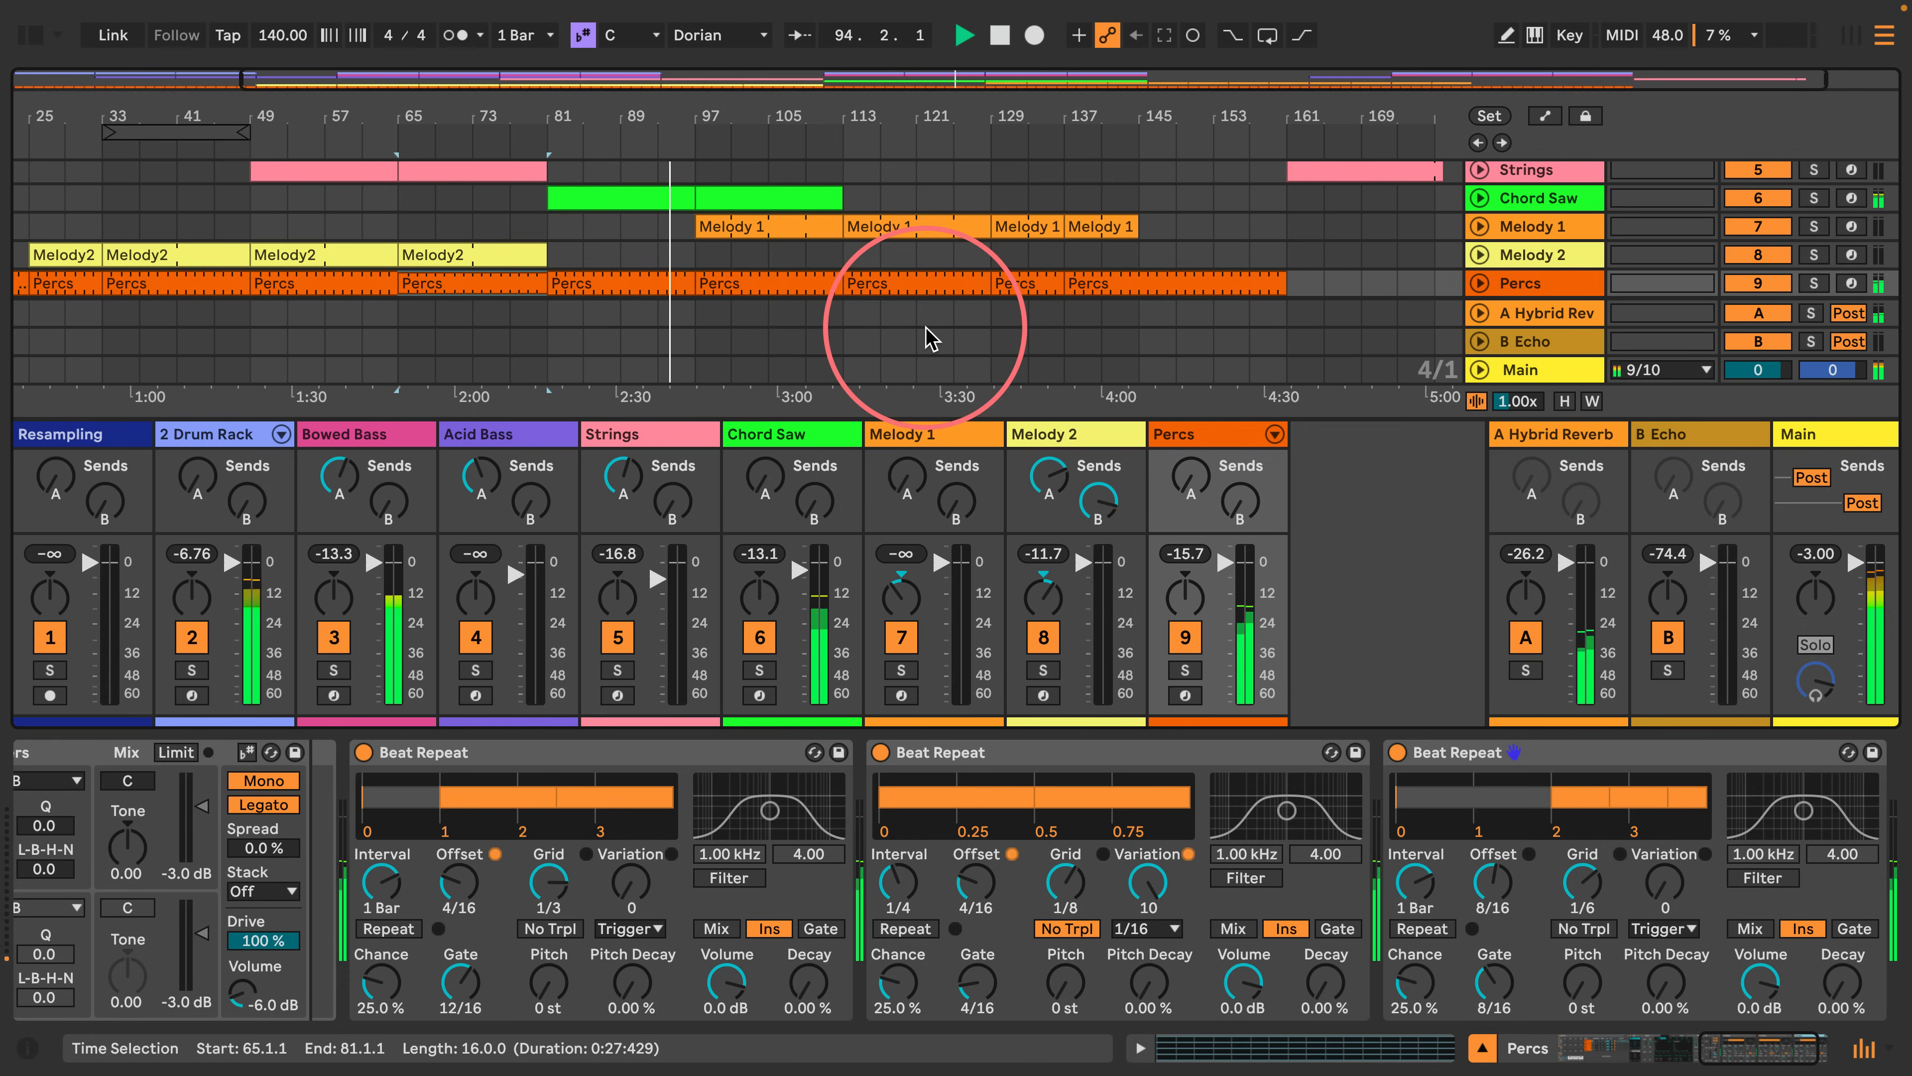
left_click_drag(884, 85, 934, 108)
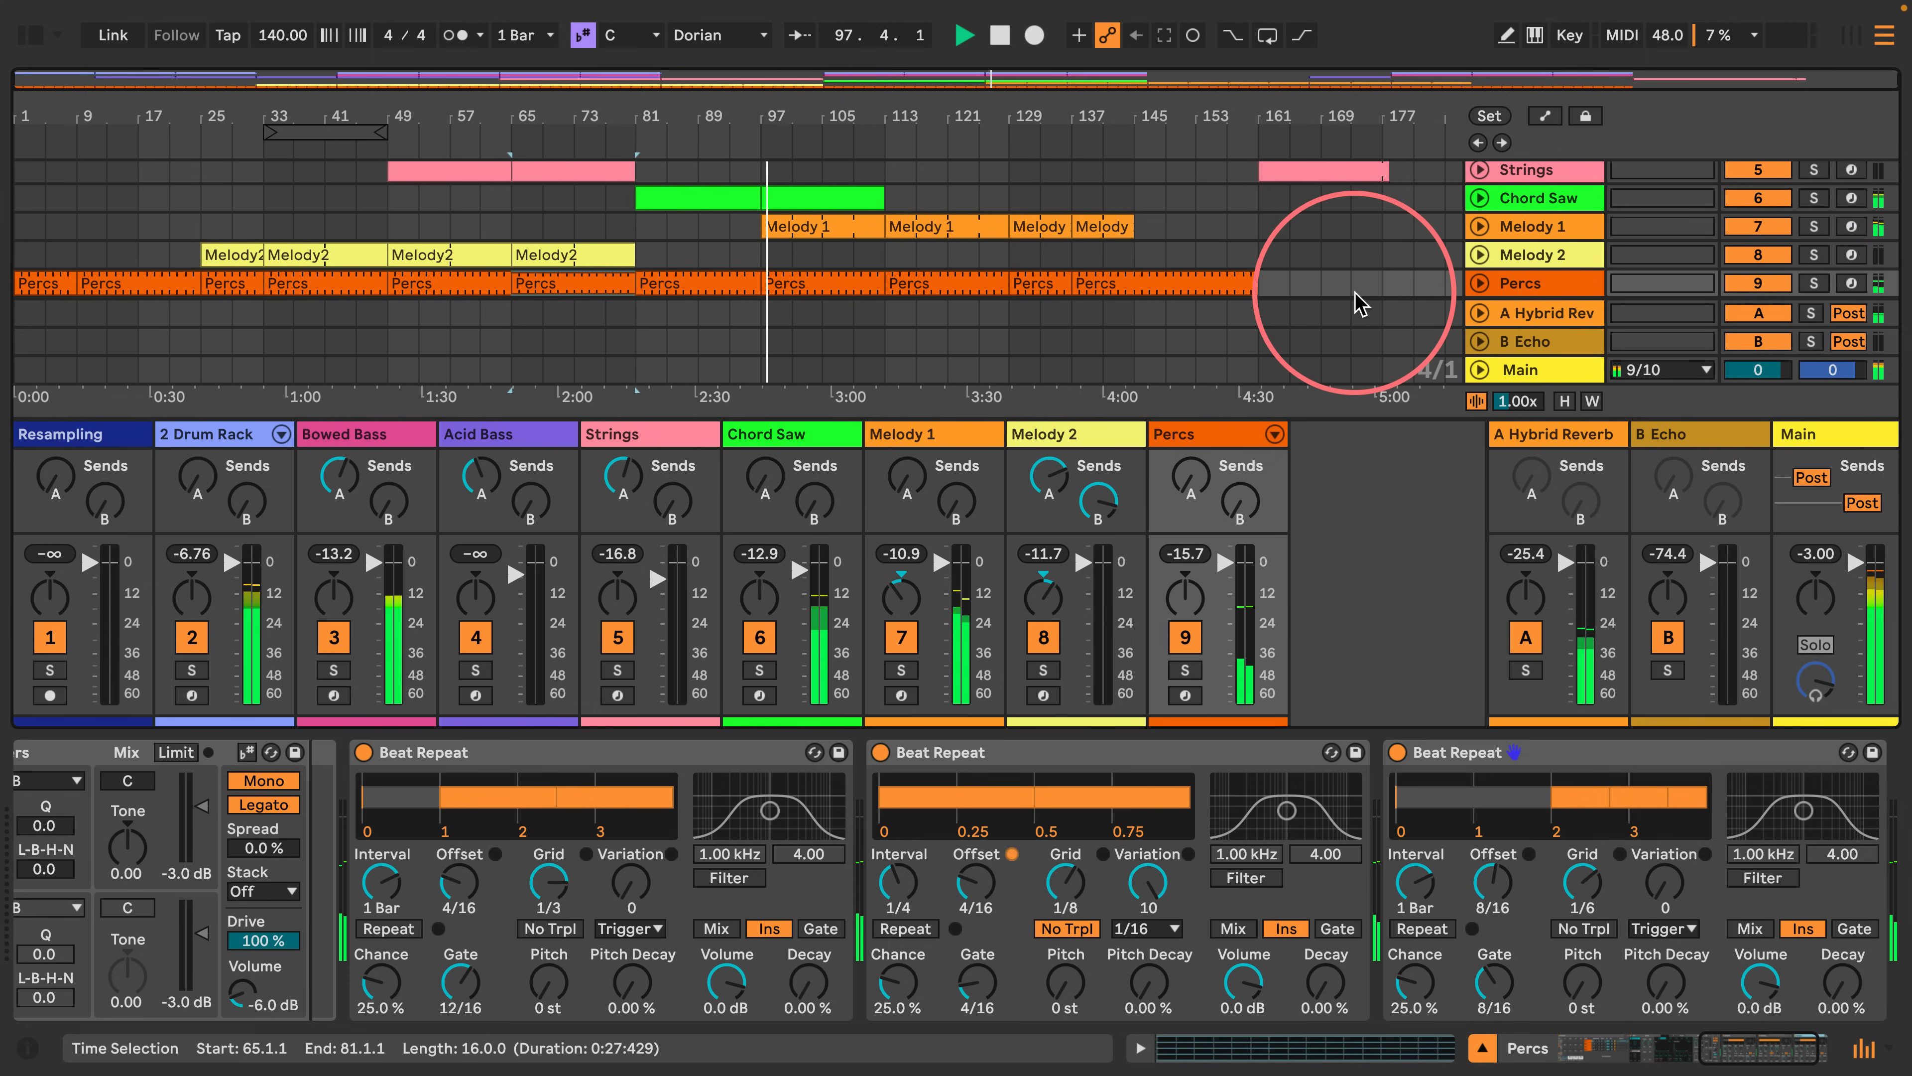
Raise Melody 1's Hybrid Reverb and Echo sends and solo the track.
left_click(912, 438)
left_click_drag(907, 481, 903, 449)
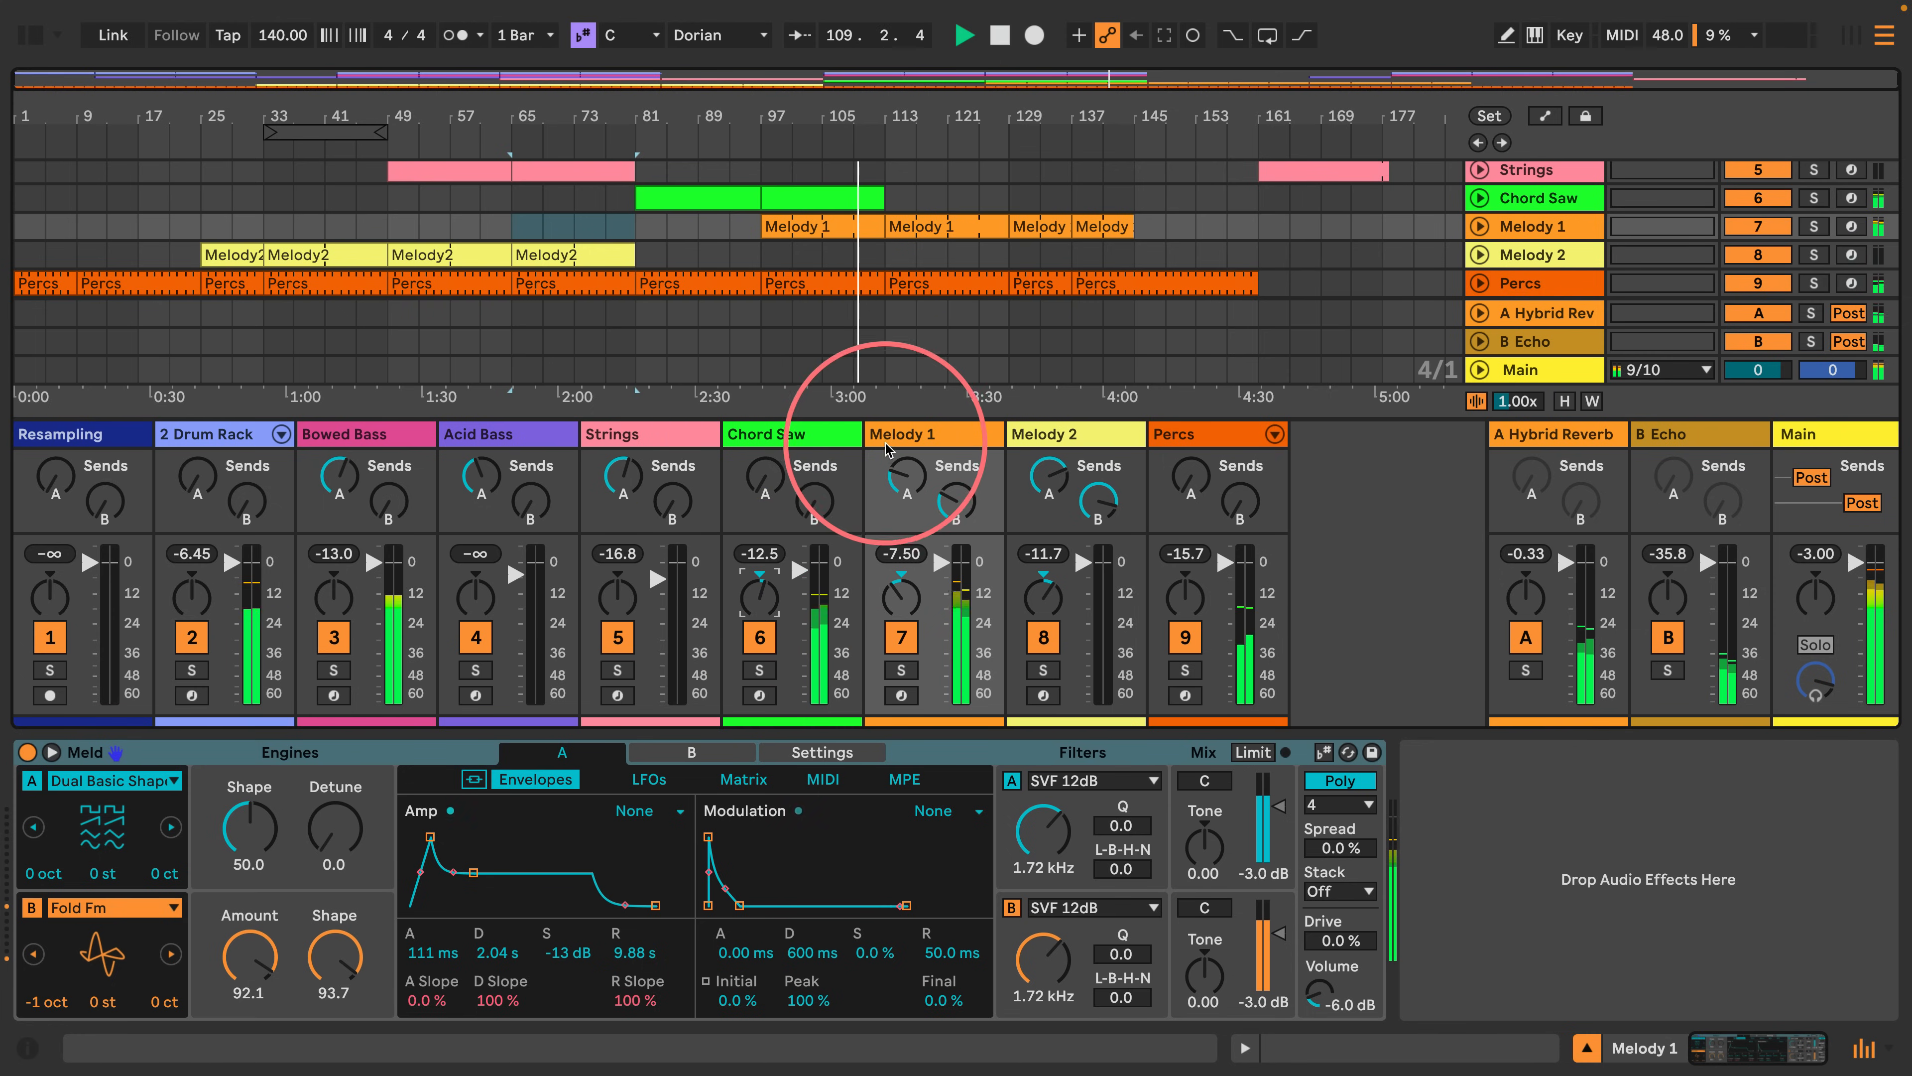
left_click(901, 669)
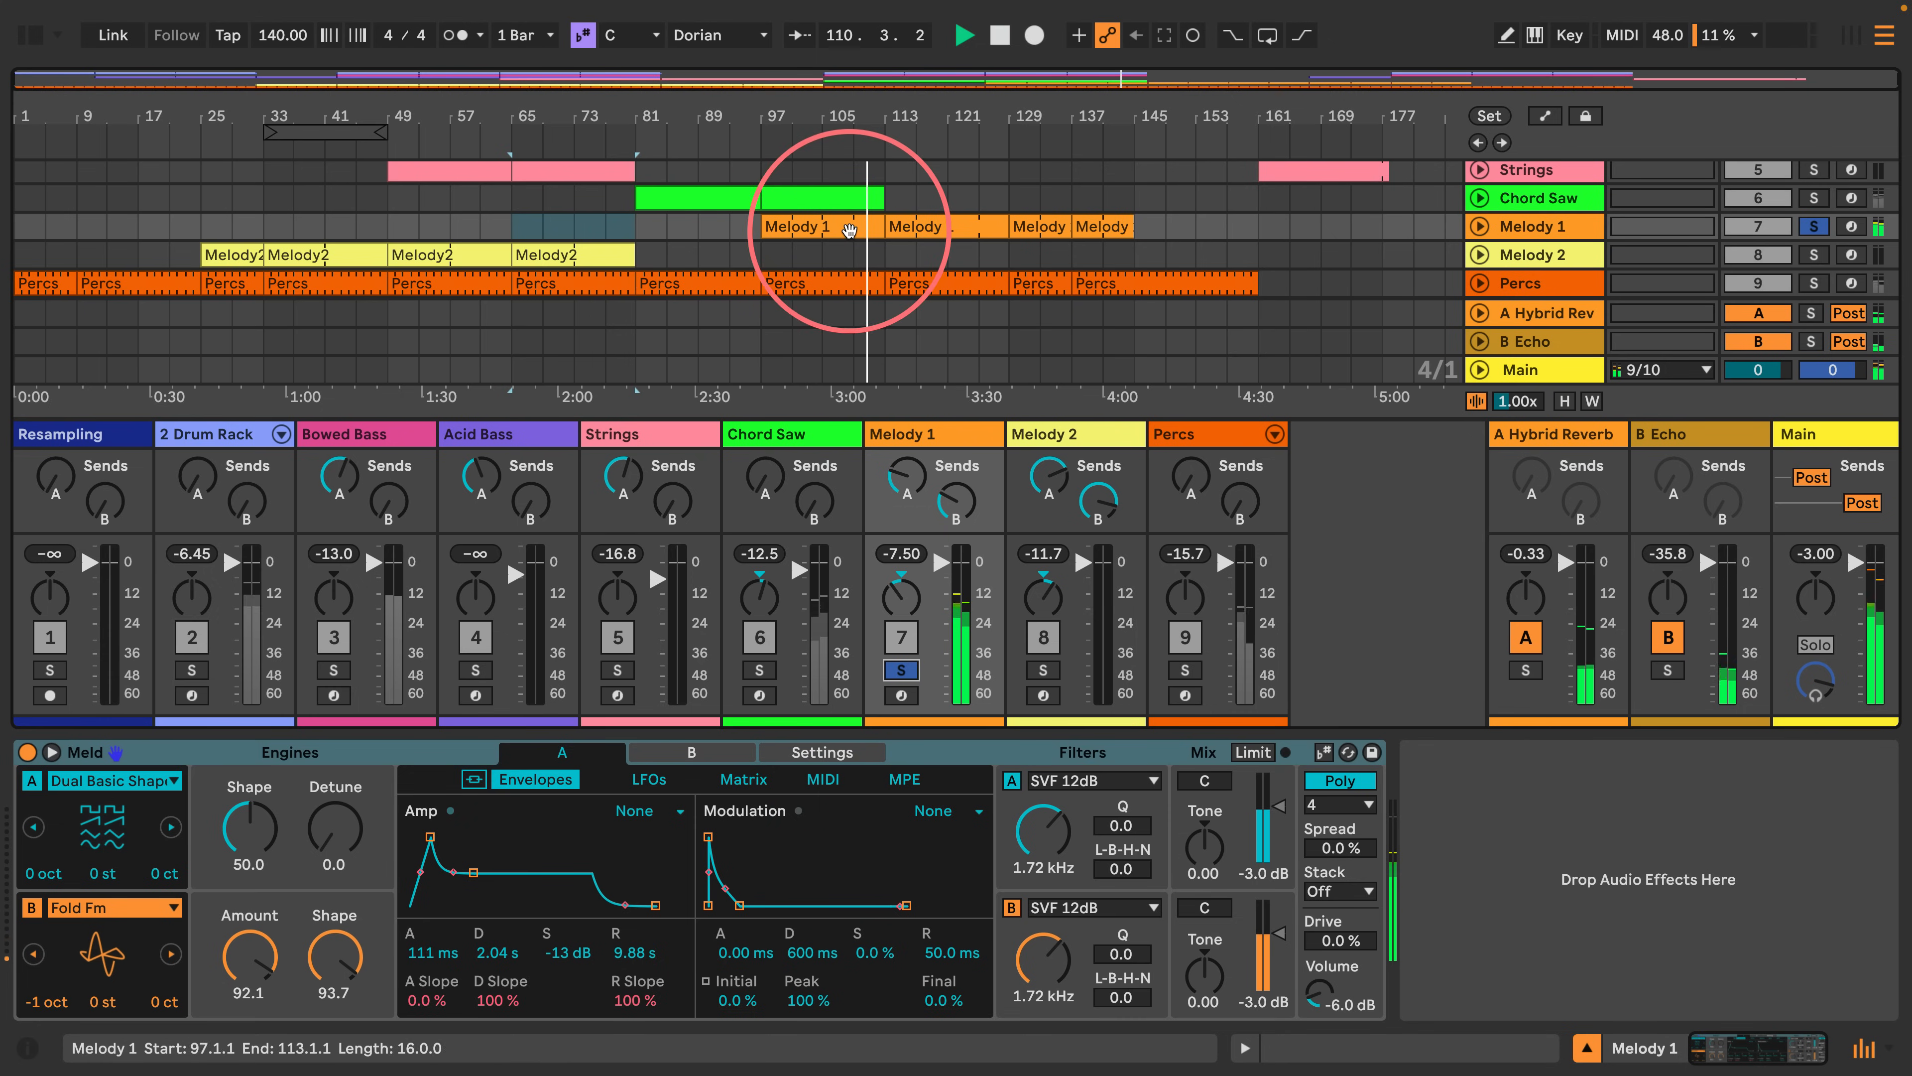
Raise the filter cutoffs in Melody 1's Meld to 3.72 kHz for engine A and 3.33 kHz for engine B.
left_click(942, 437)
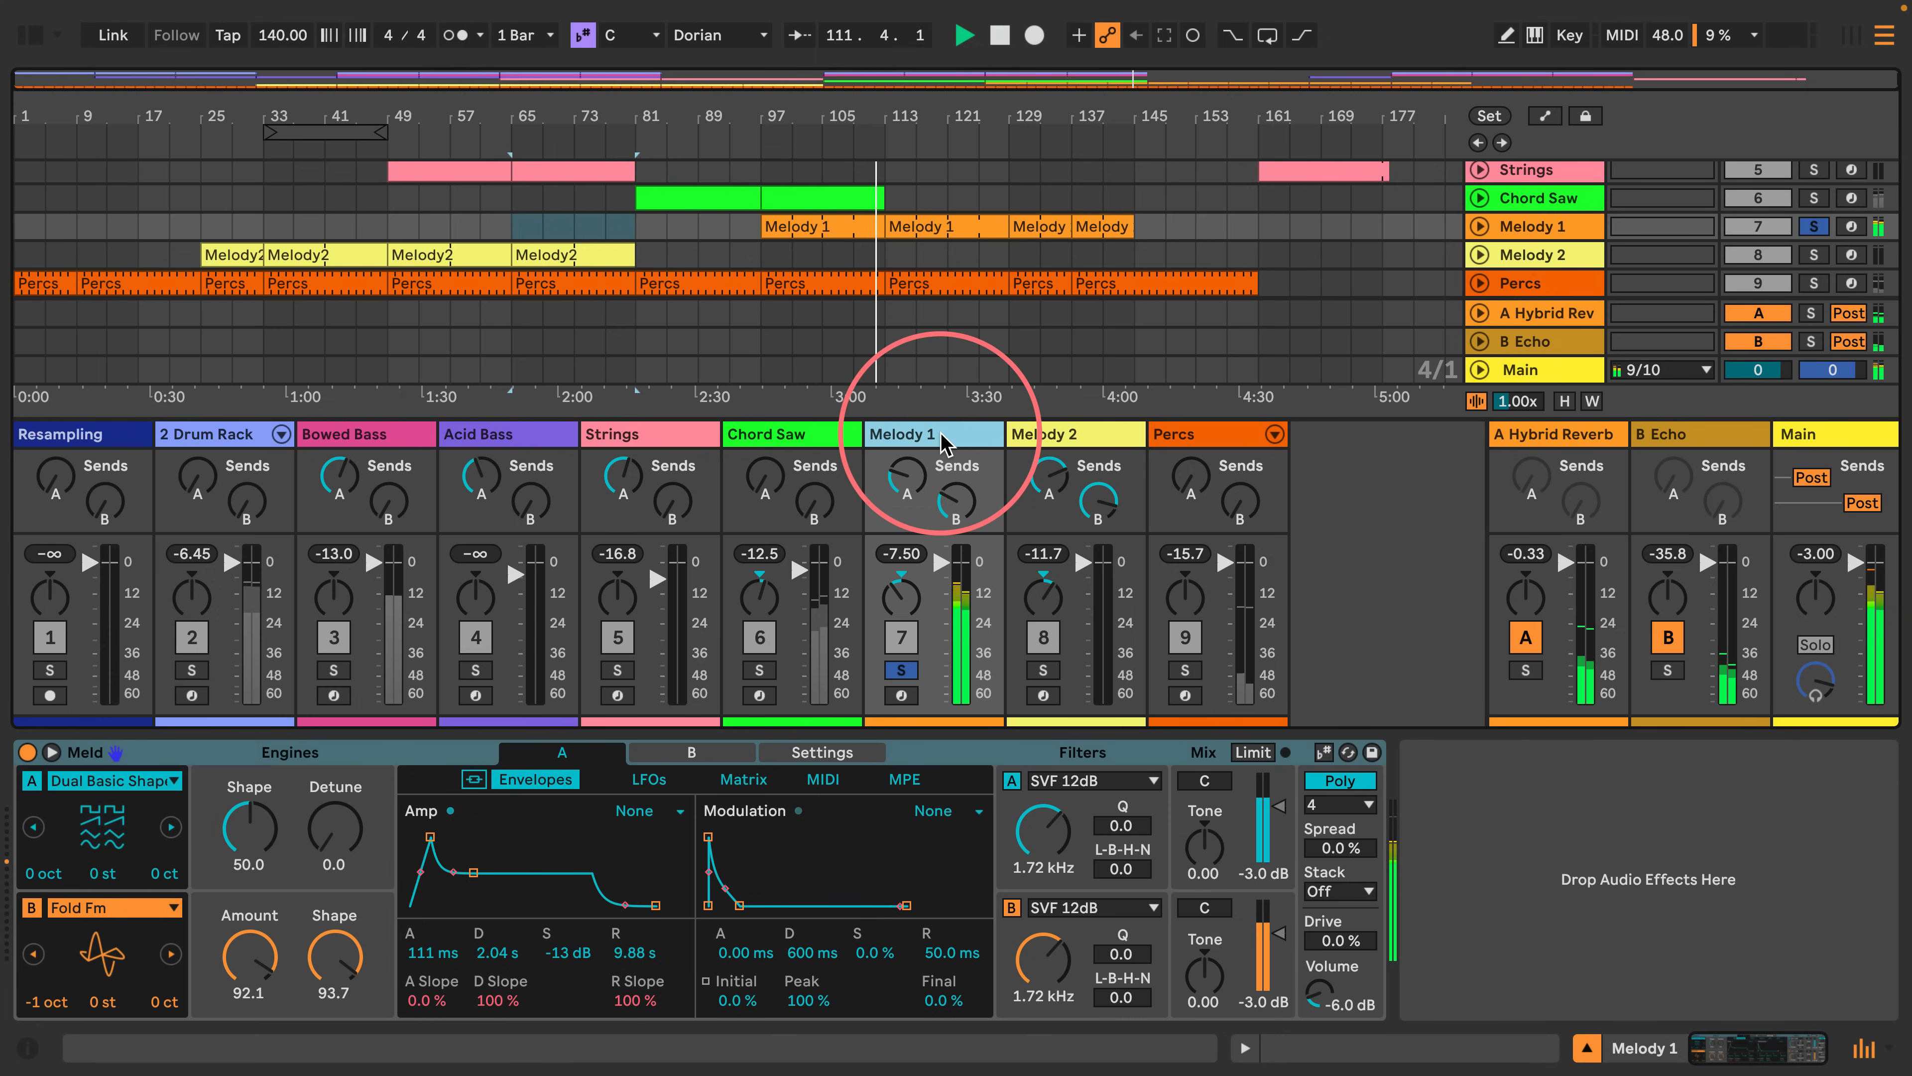
left_click_drag(1043, 832, 1043, 798)
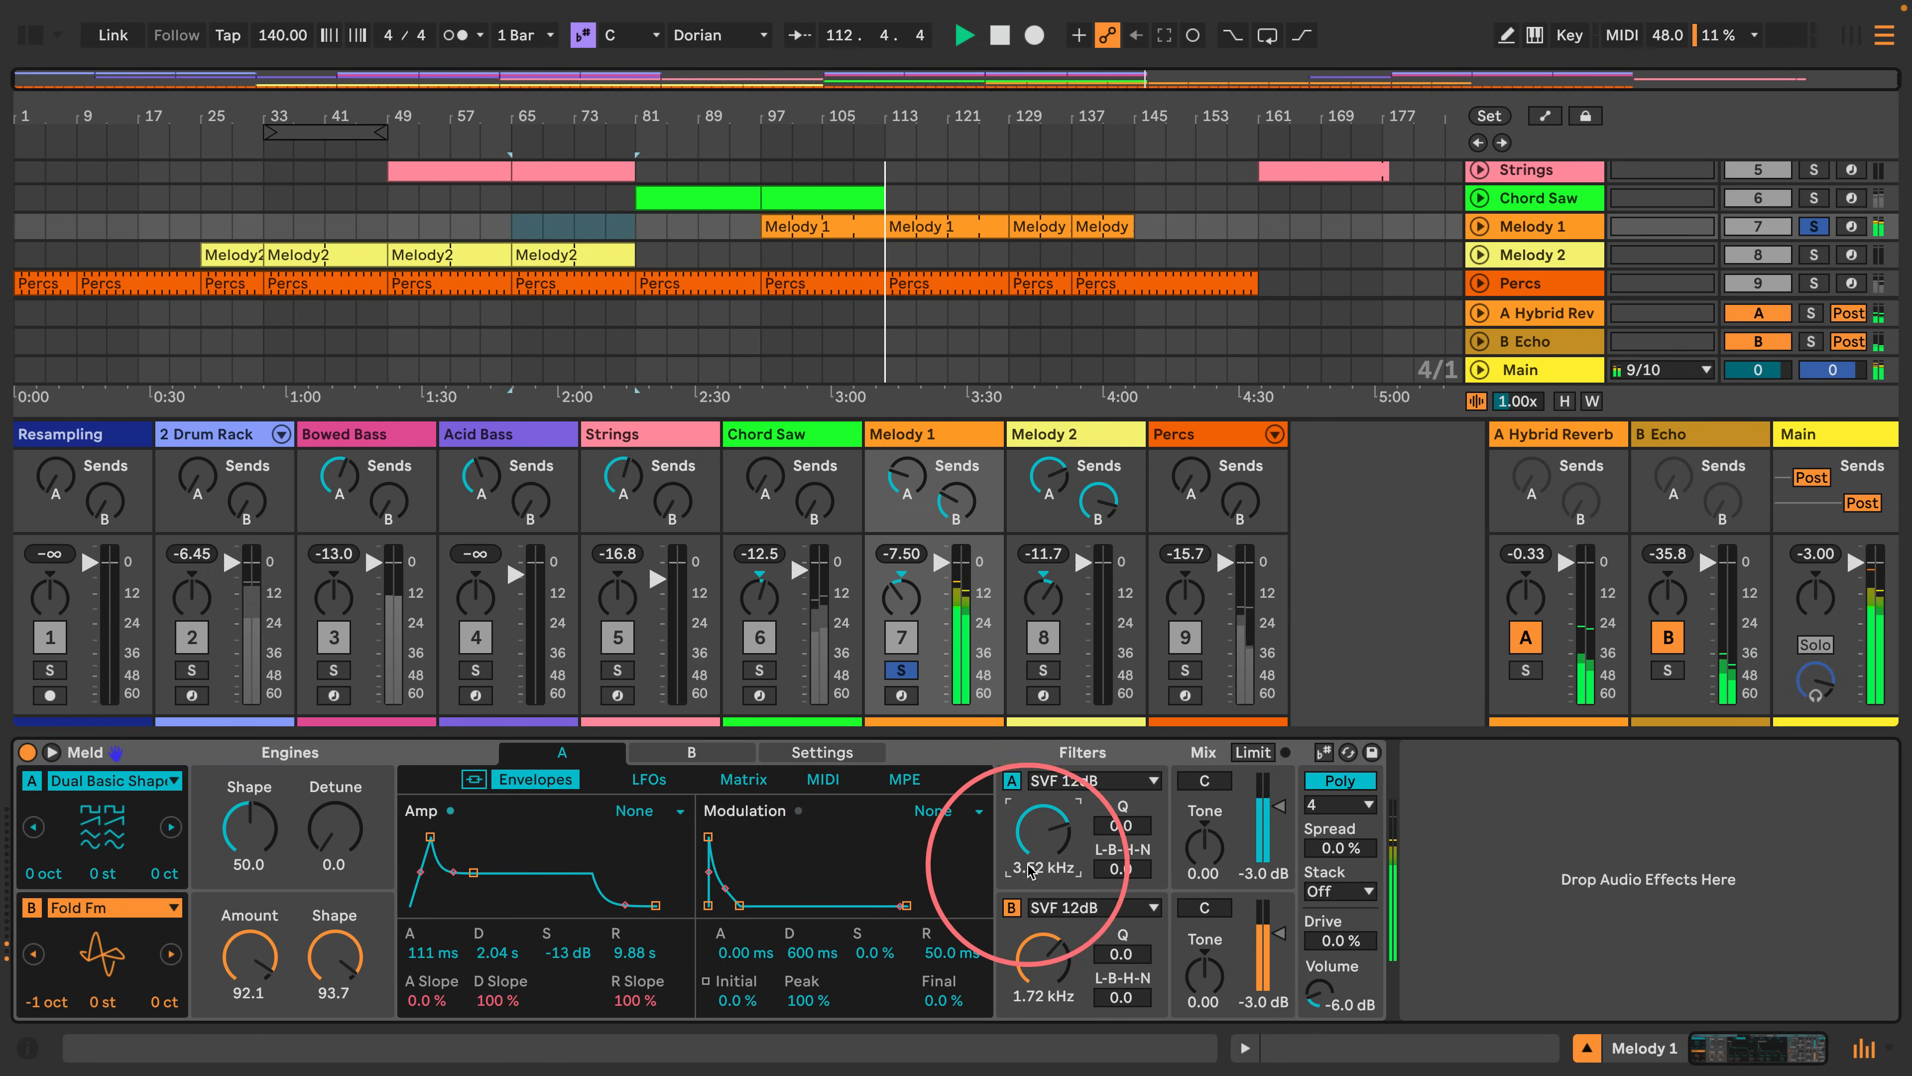
left_click(1043, 958)
left_click_drag(1032, 944, 1037, 945)
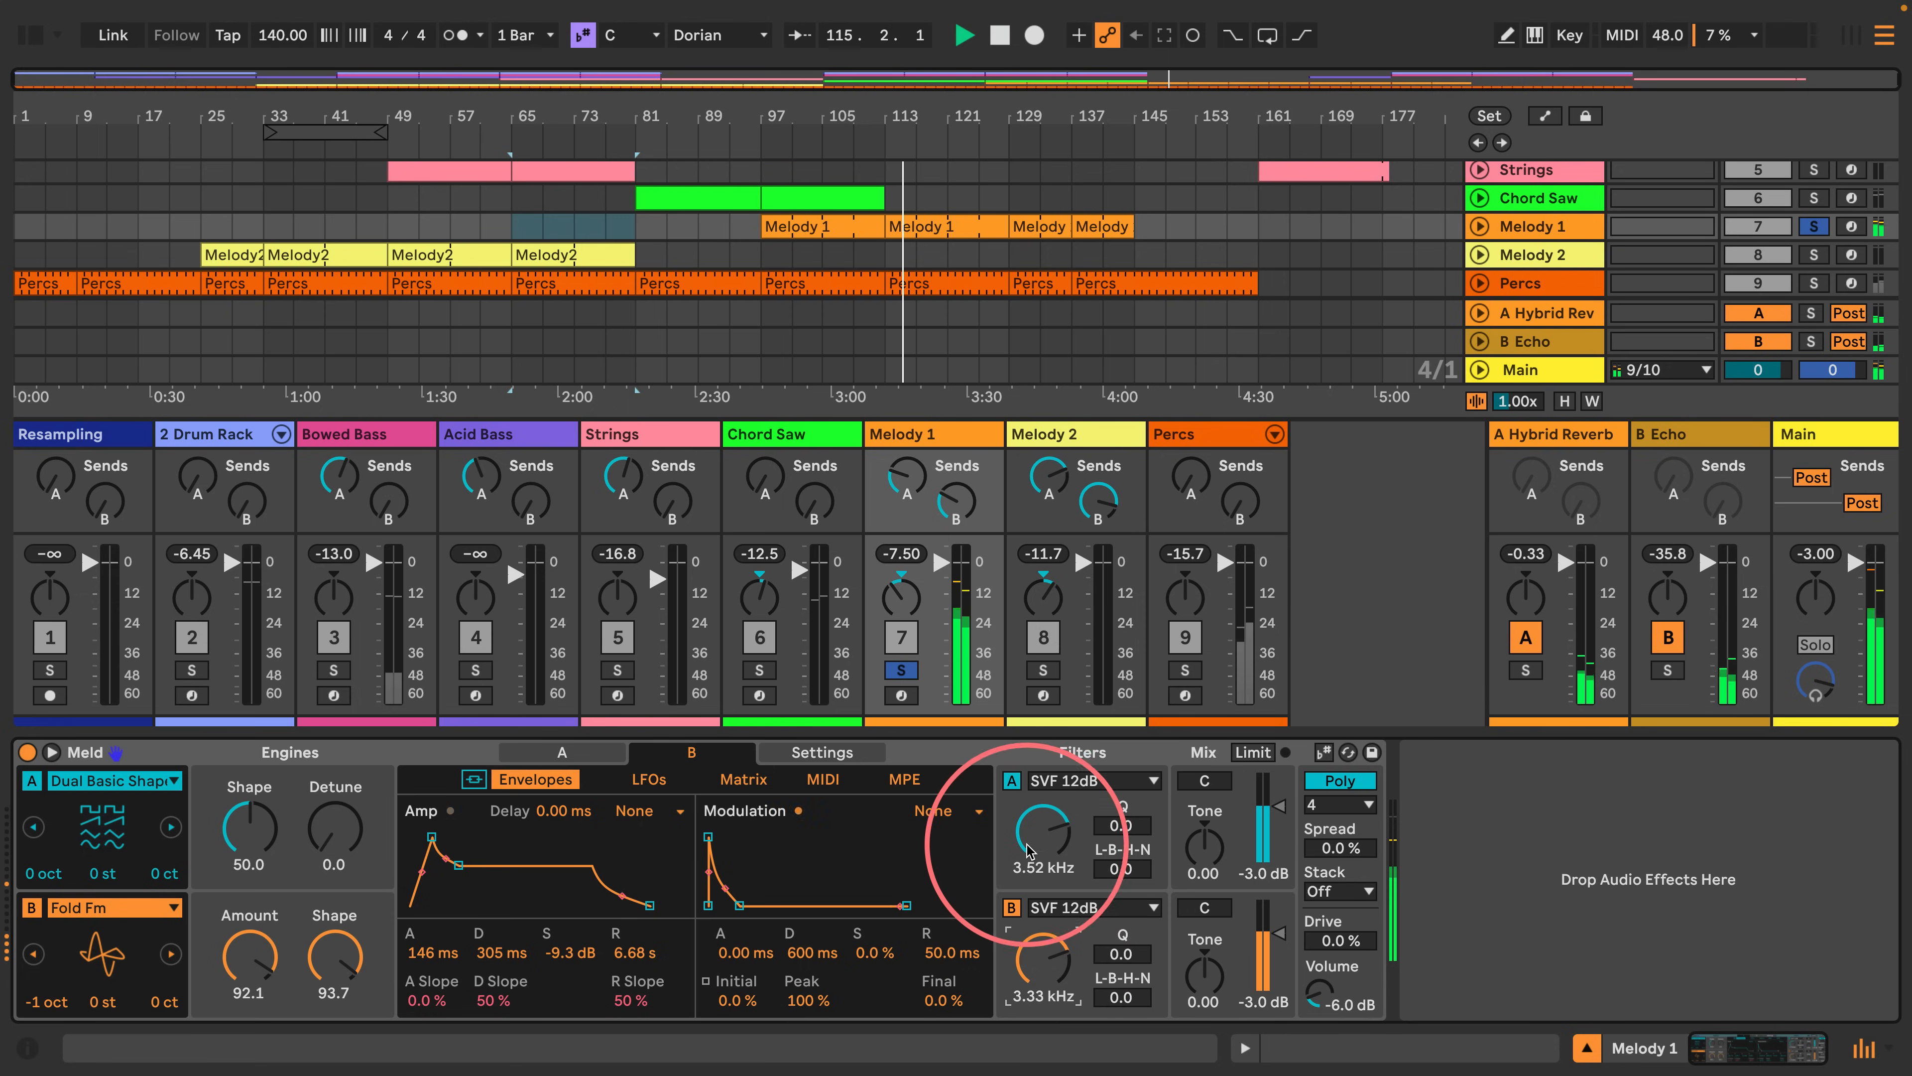
left_click_drag(1043, 836, 1042, 828)
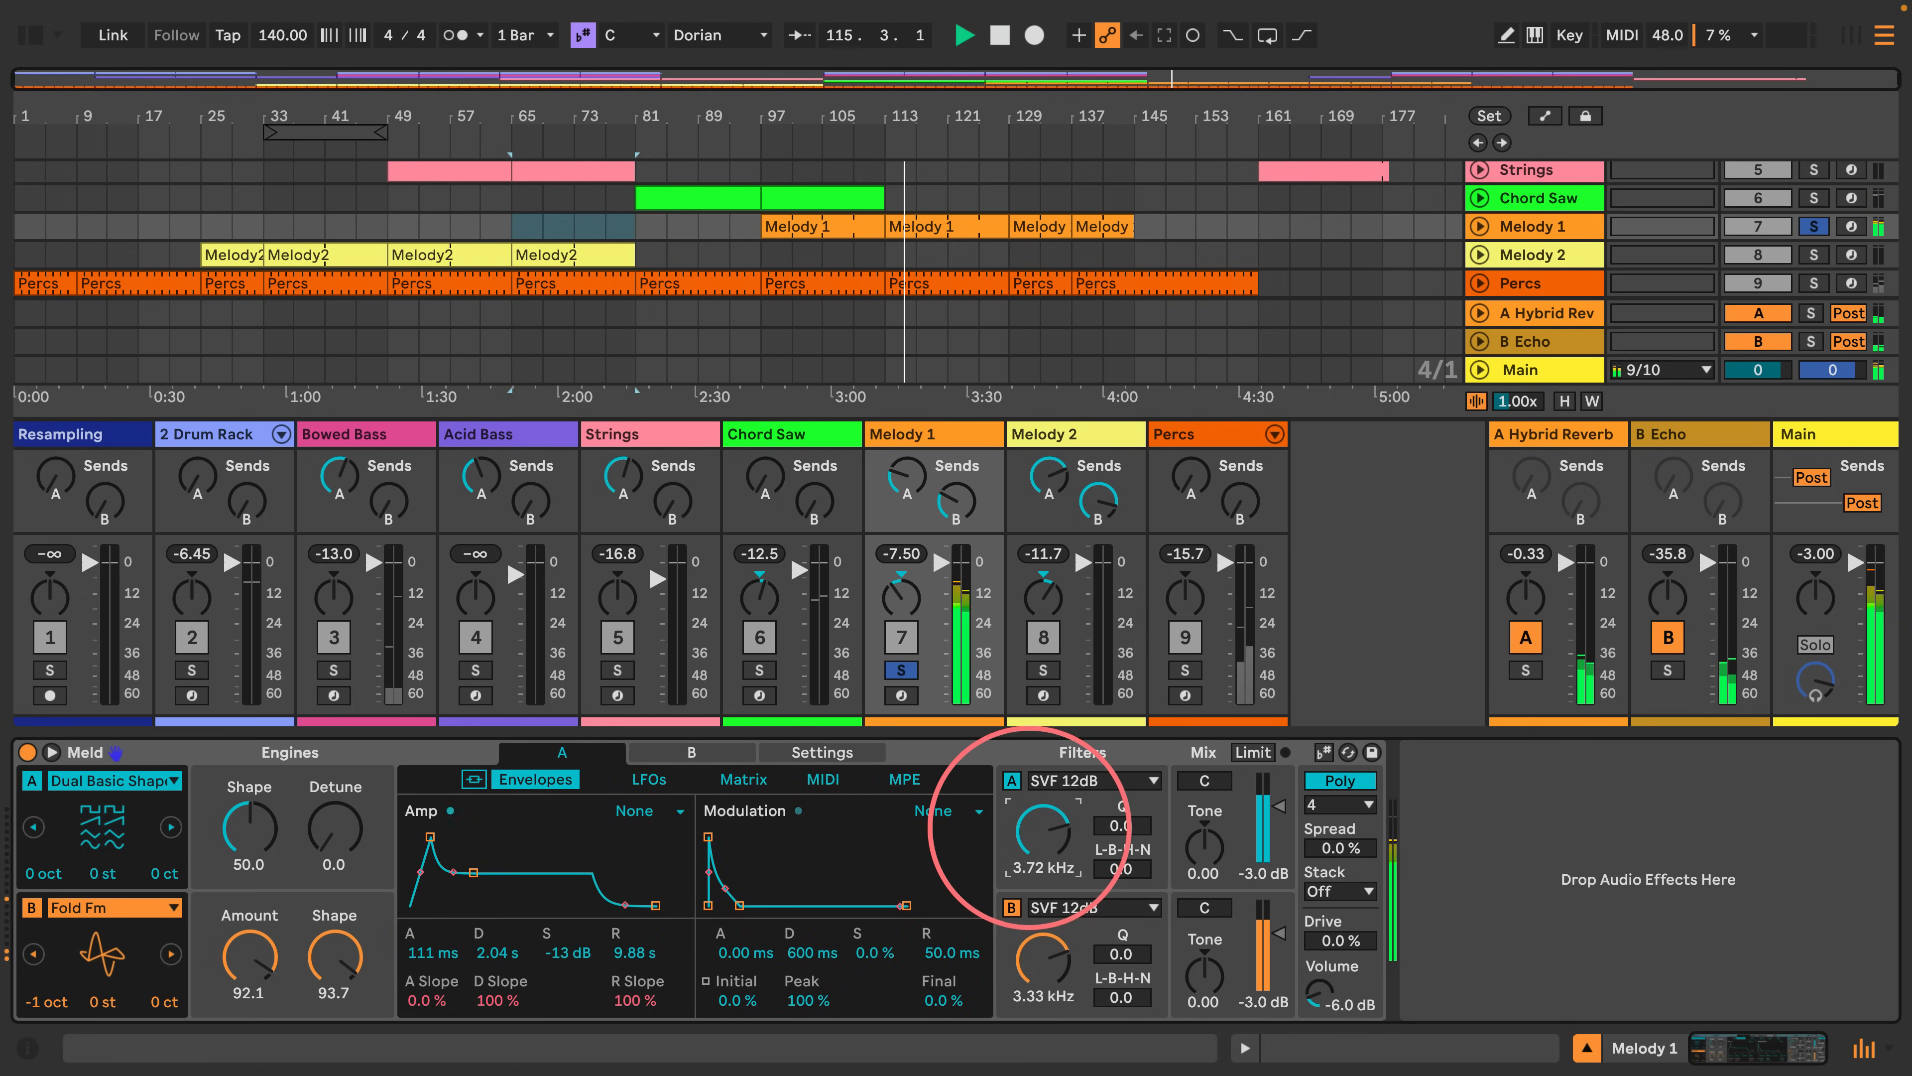
Solo Chord Saw alongside Melody 1 from bar 97 and set the high-pass cutoff in Chord Saw's Meld to 280 Hz.
left_click(761, 672)
left_click(755, 267)
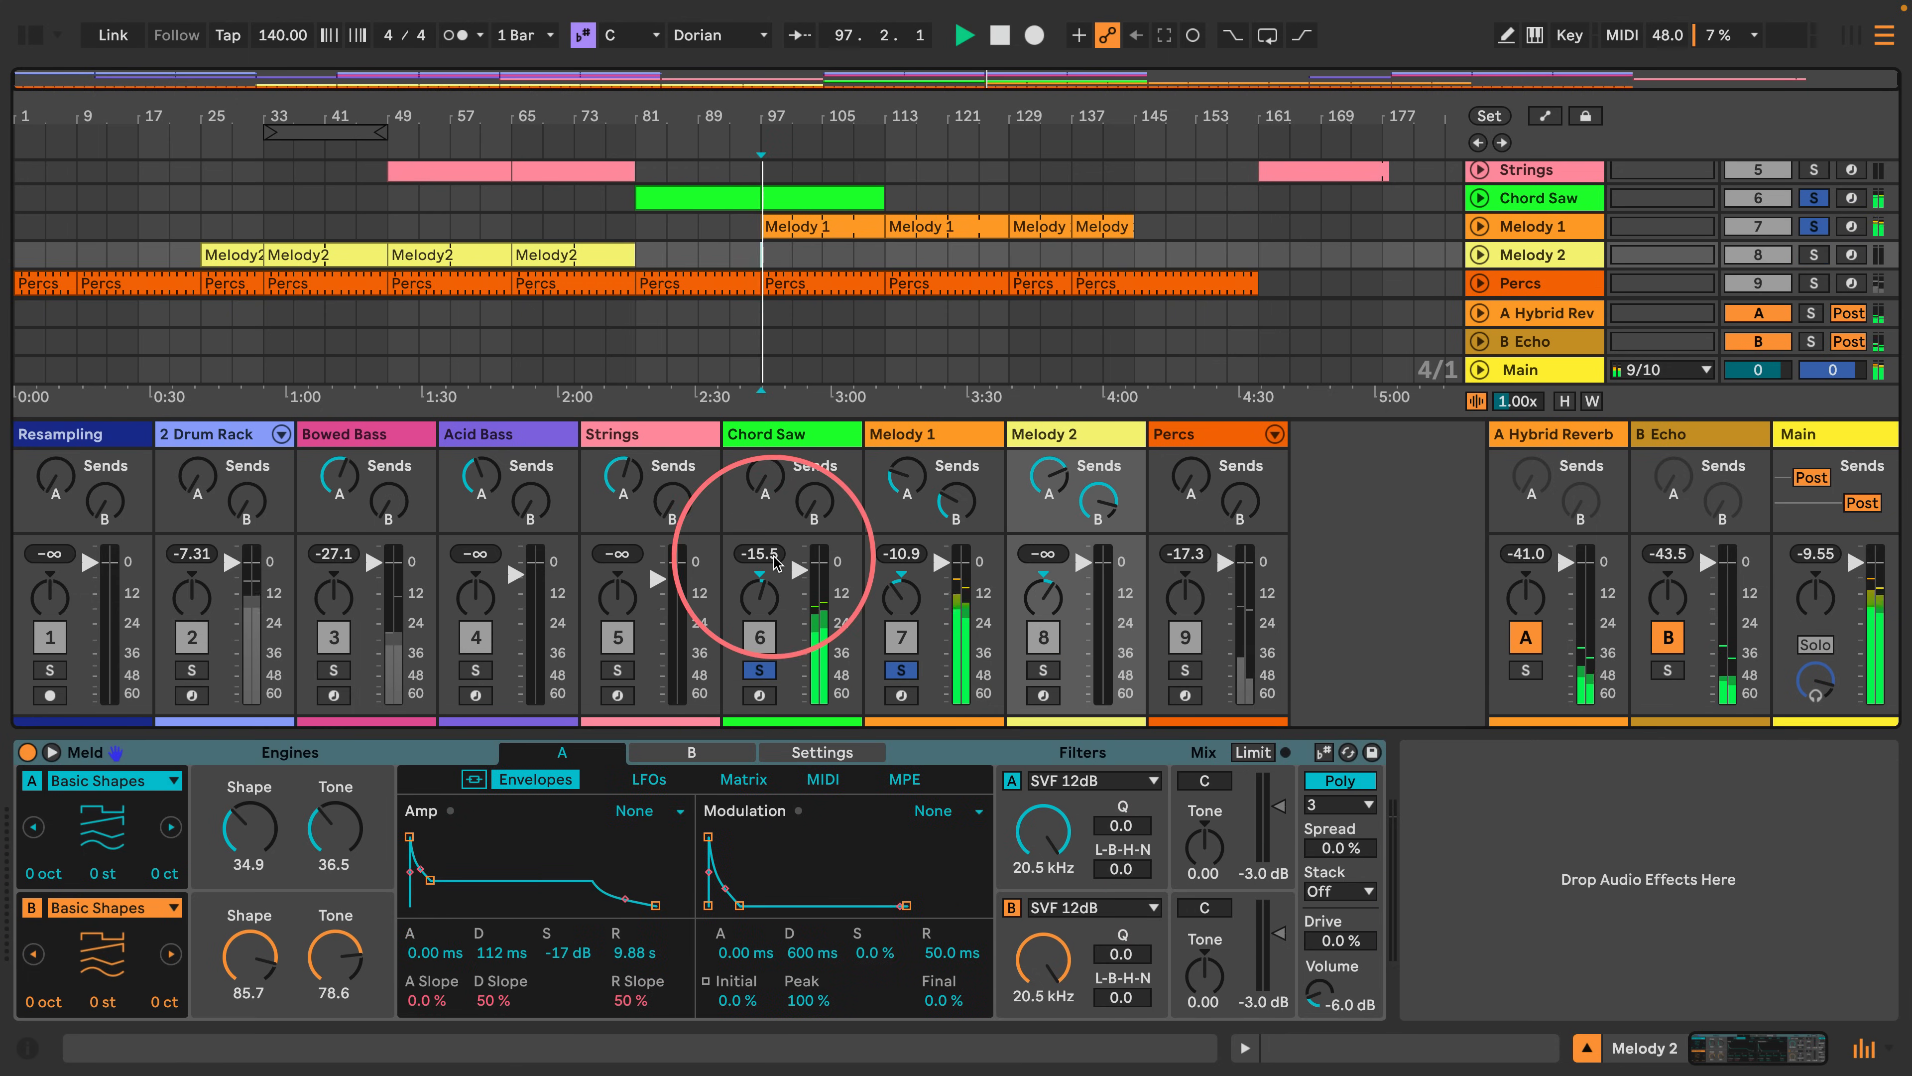
left_click(804, 441)
left_click_drag(1043, 836, 1043, 828)
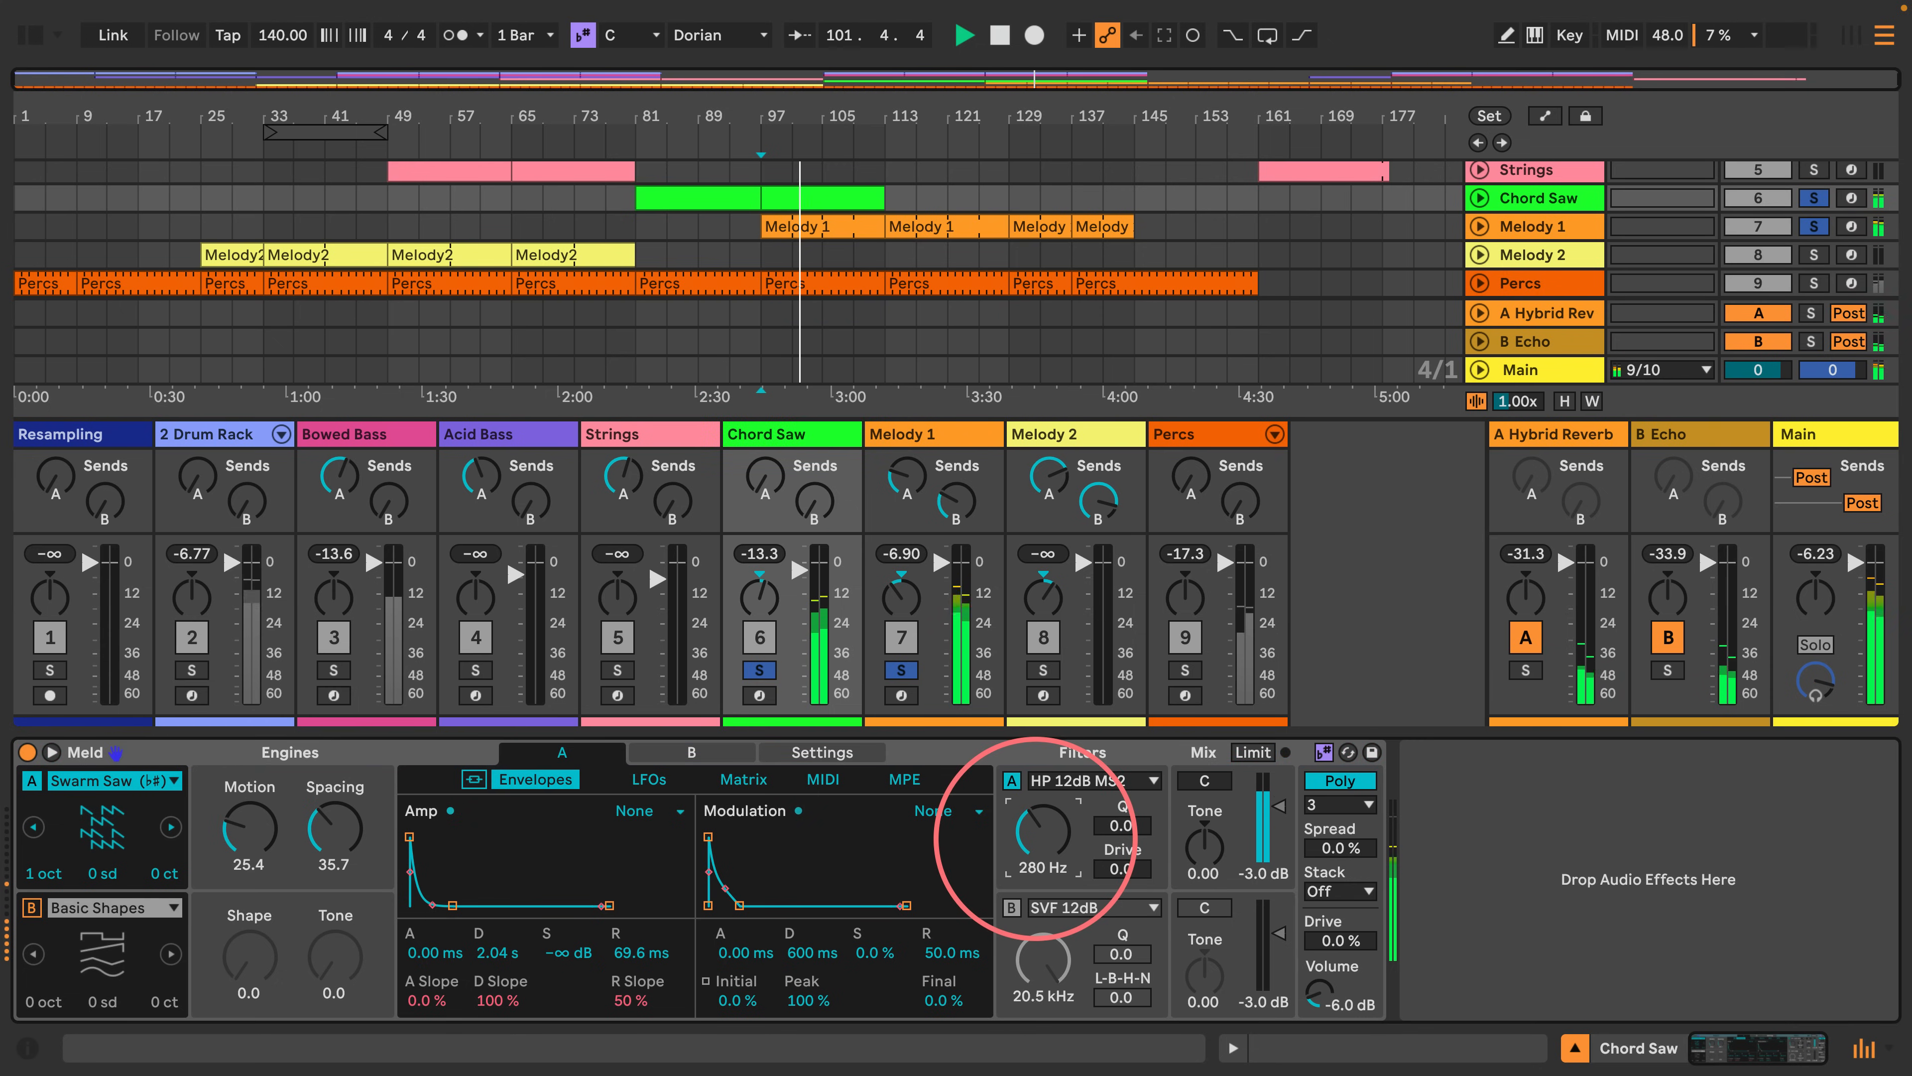
Add a Reverb audio effect after Meld on Melody 1 and restart playback from bar 97.
left_click(934, 435)
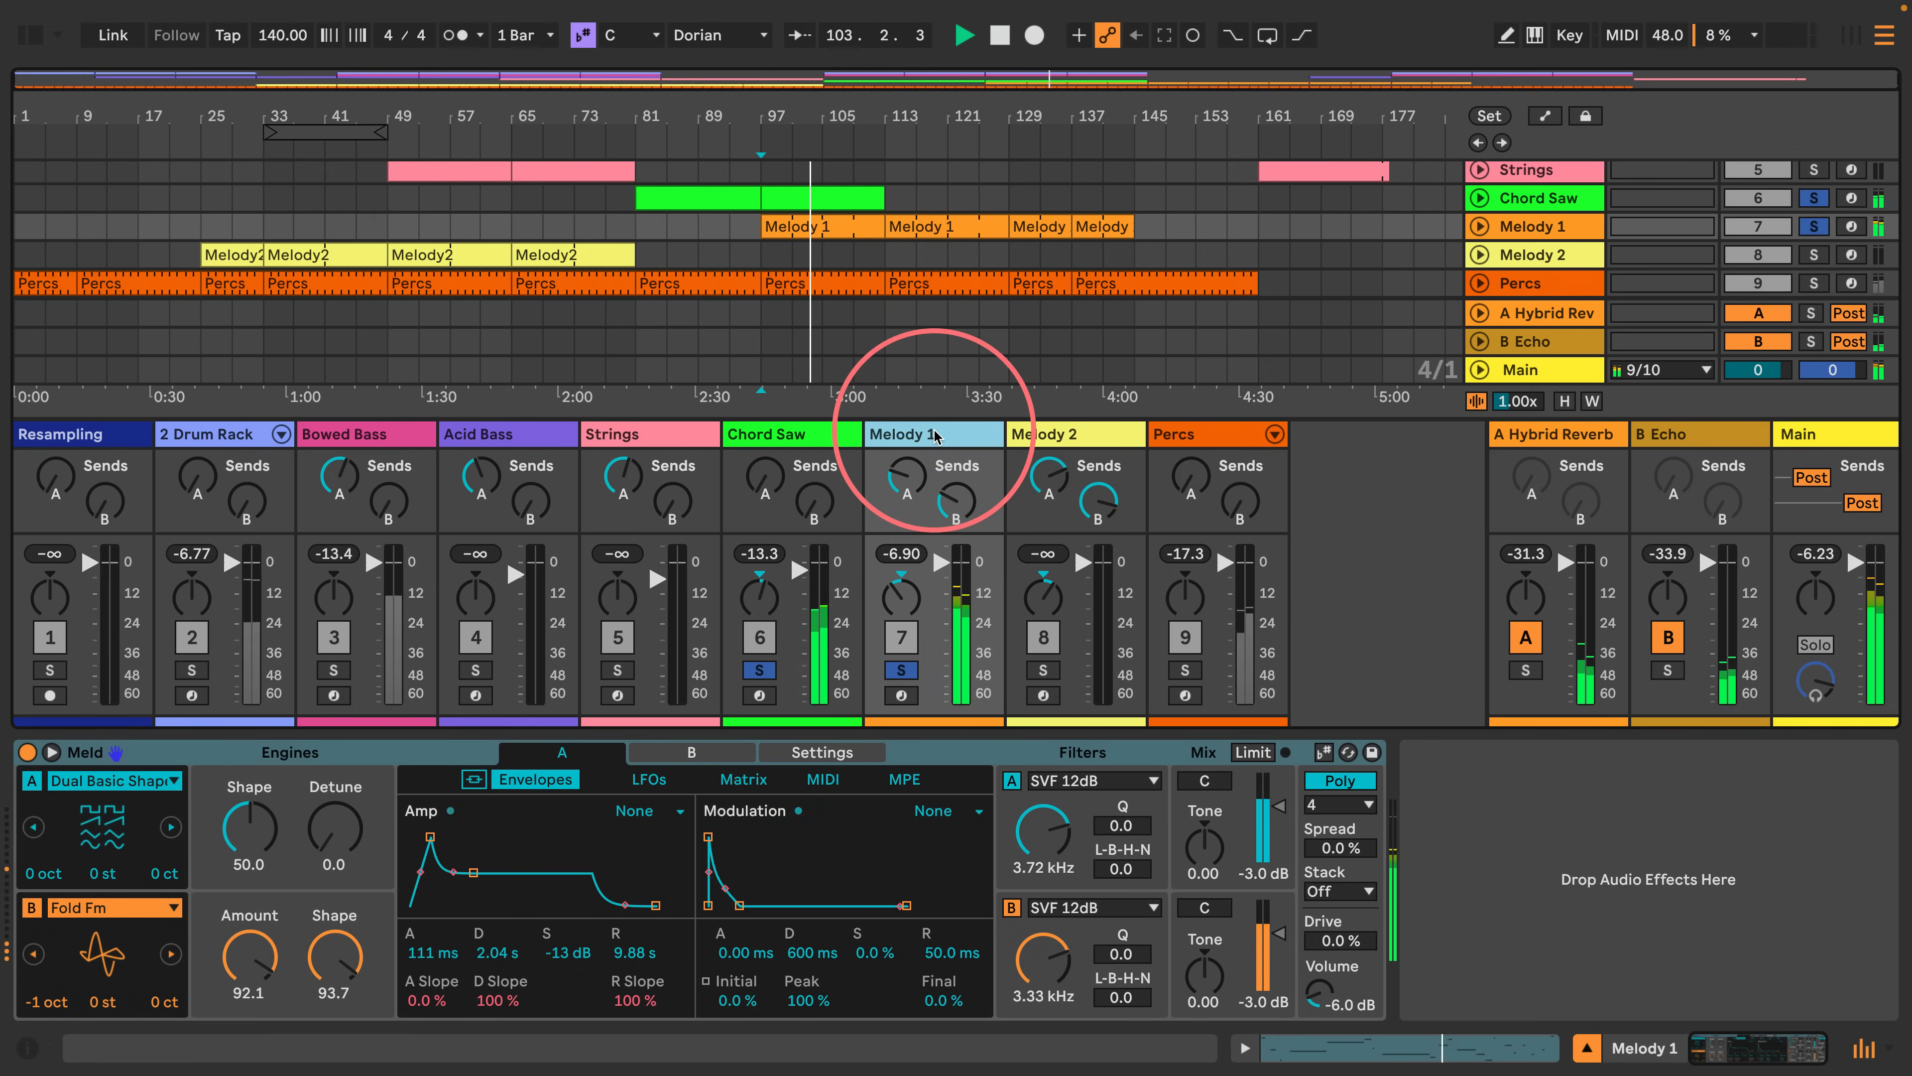
left_click(38, 36)
left_click_drag(277, 332, 315, 329)
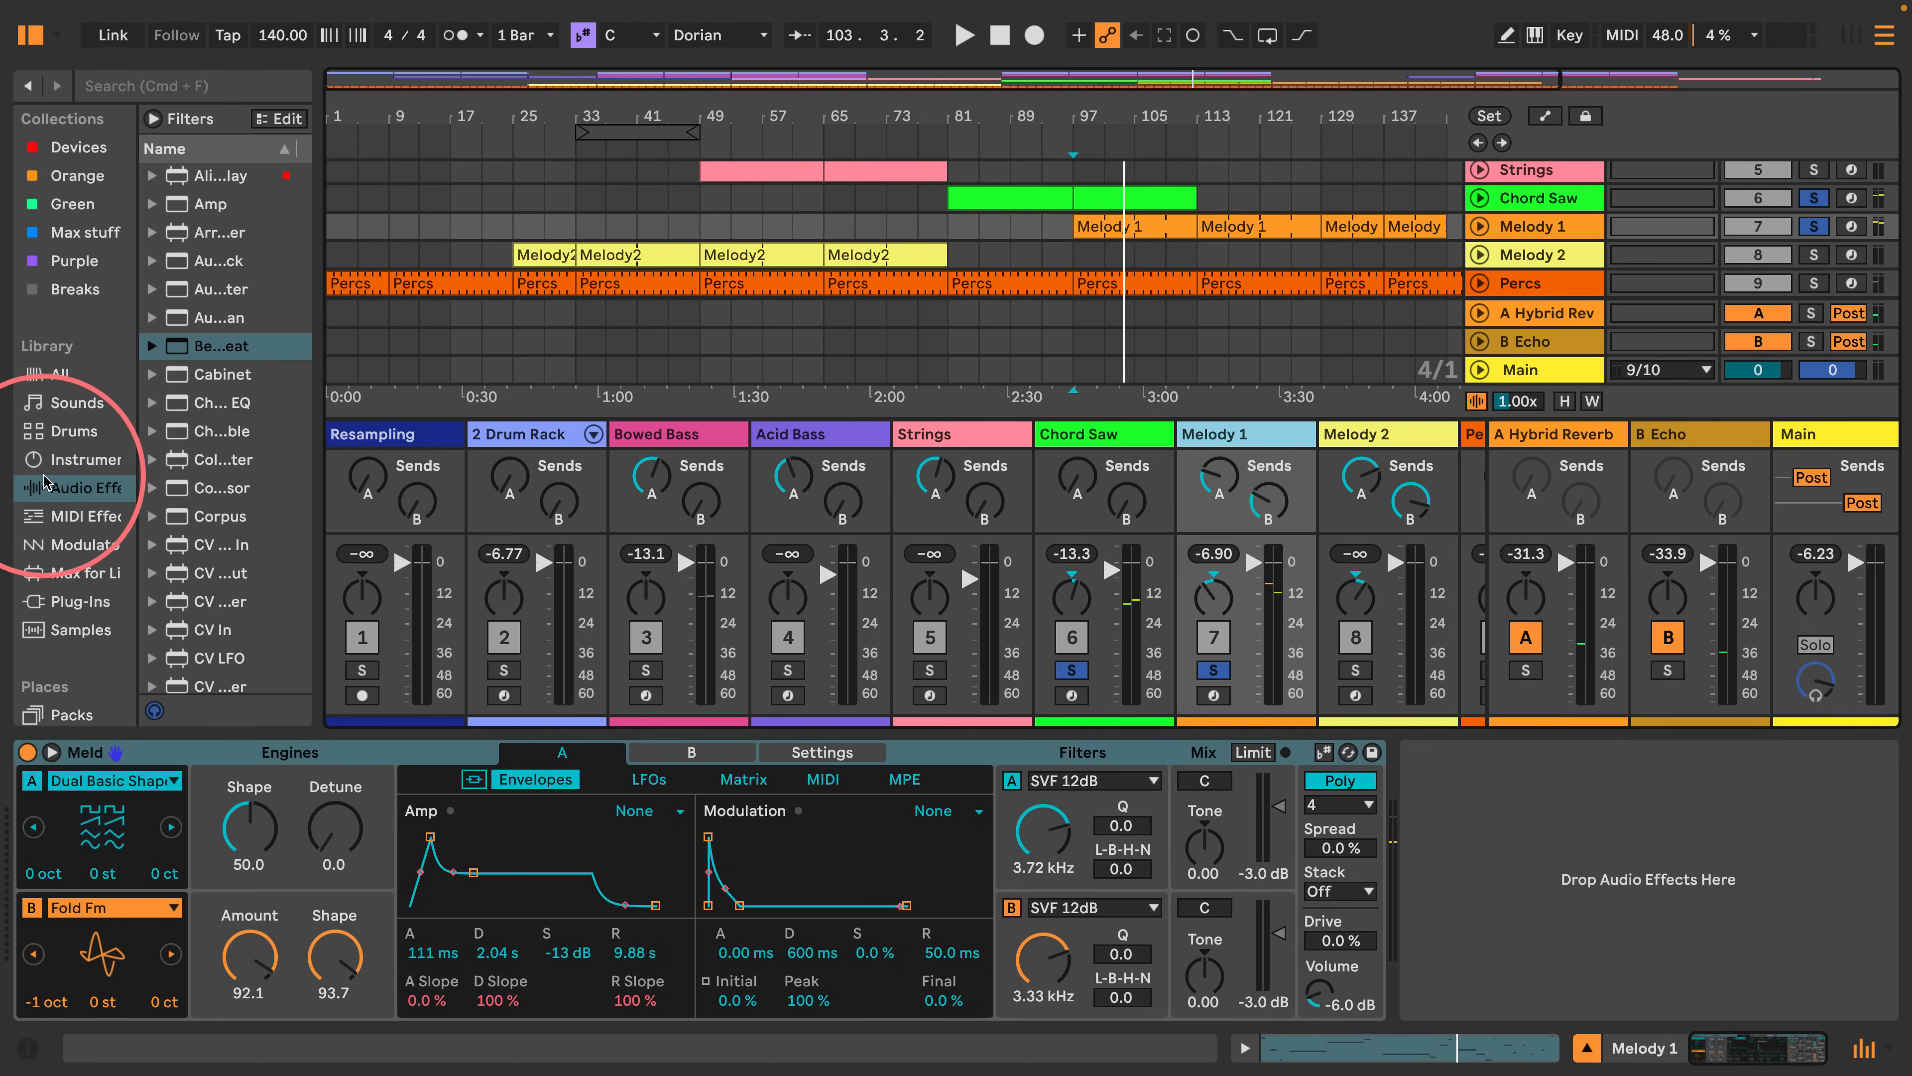
scroll(235, 470, "down", 10)
left_click_drag(319, 528, 463, 520)
scroll(311, 467, "down", 6)
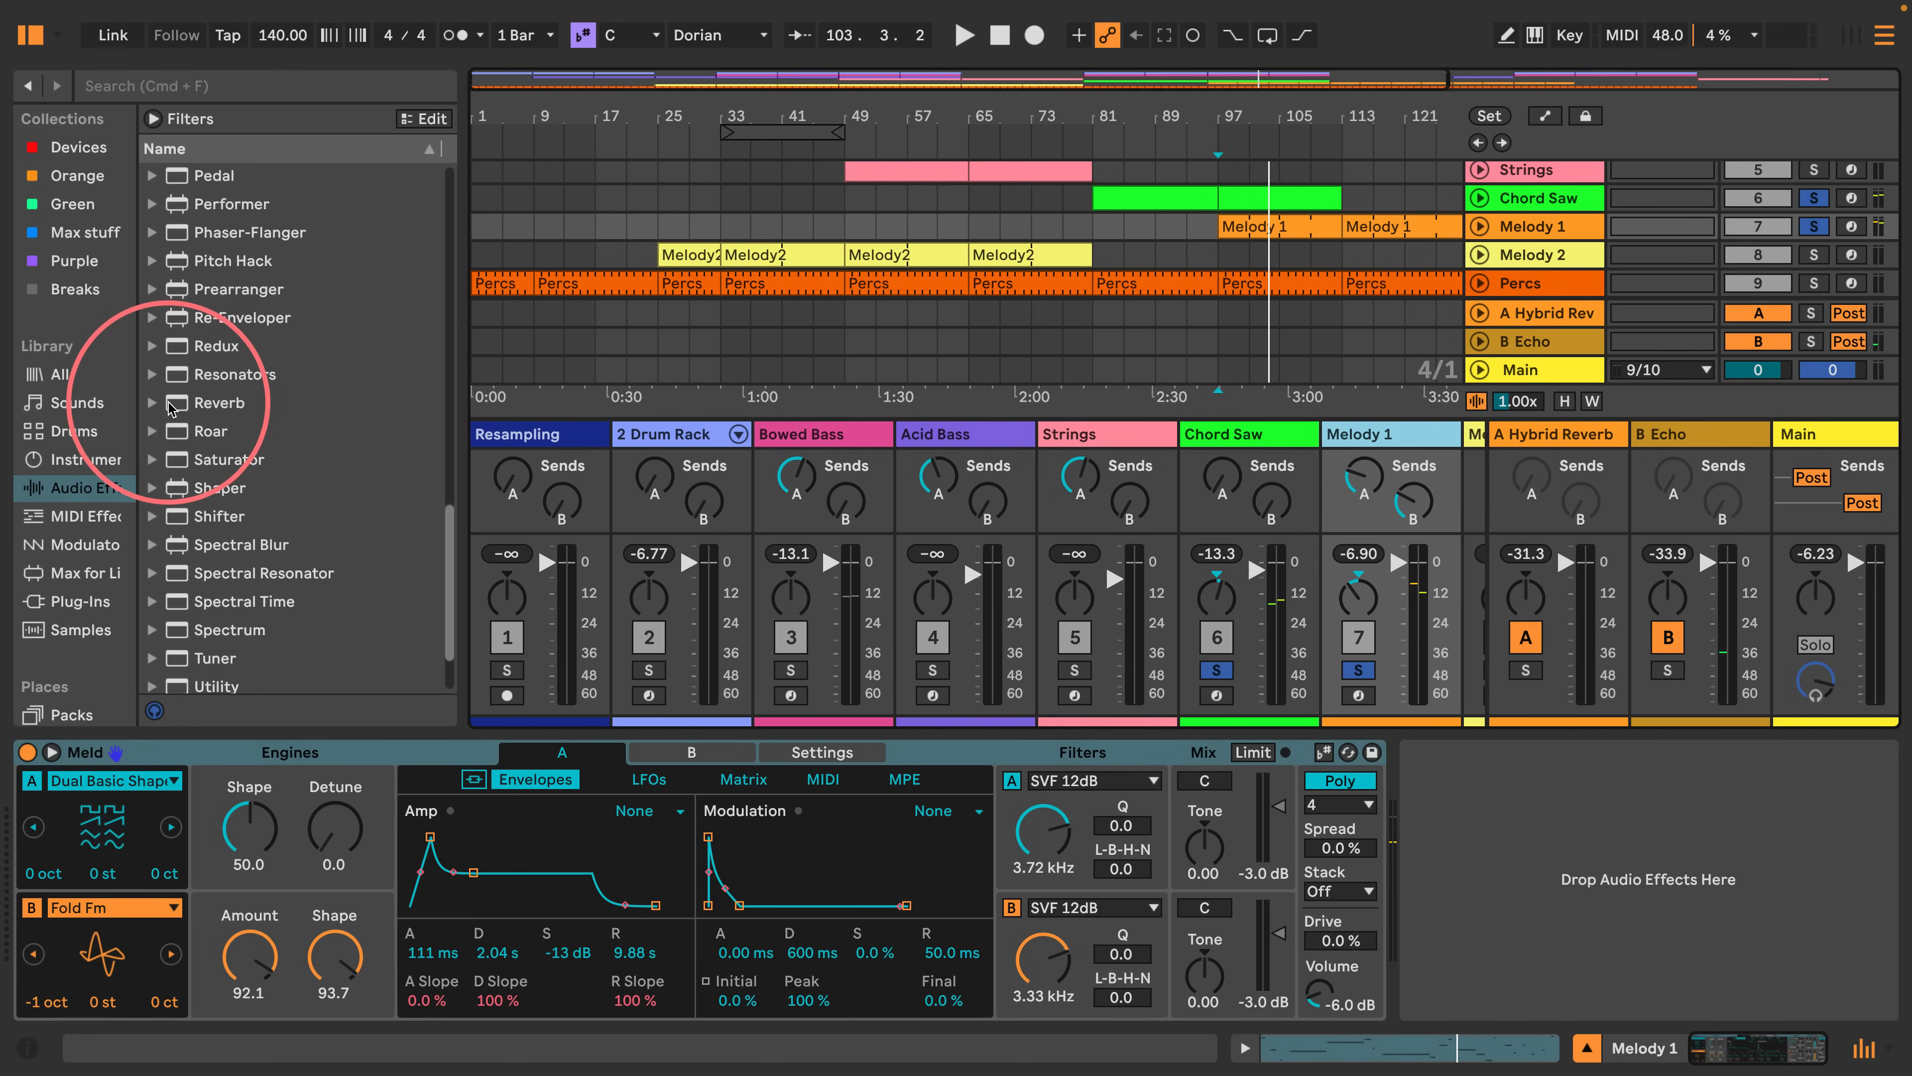
left_click_drag(203, 402, 1412, 444)
key("space")
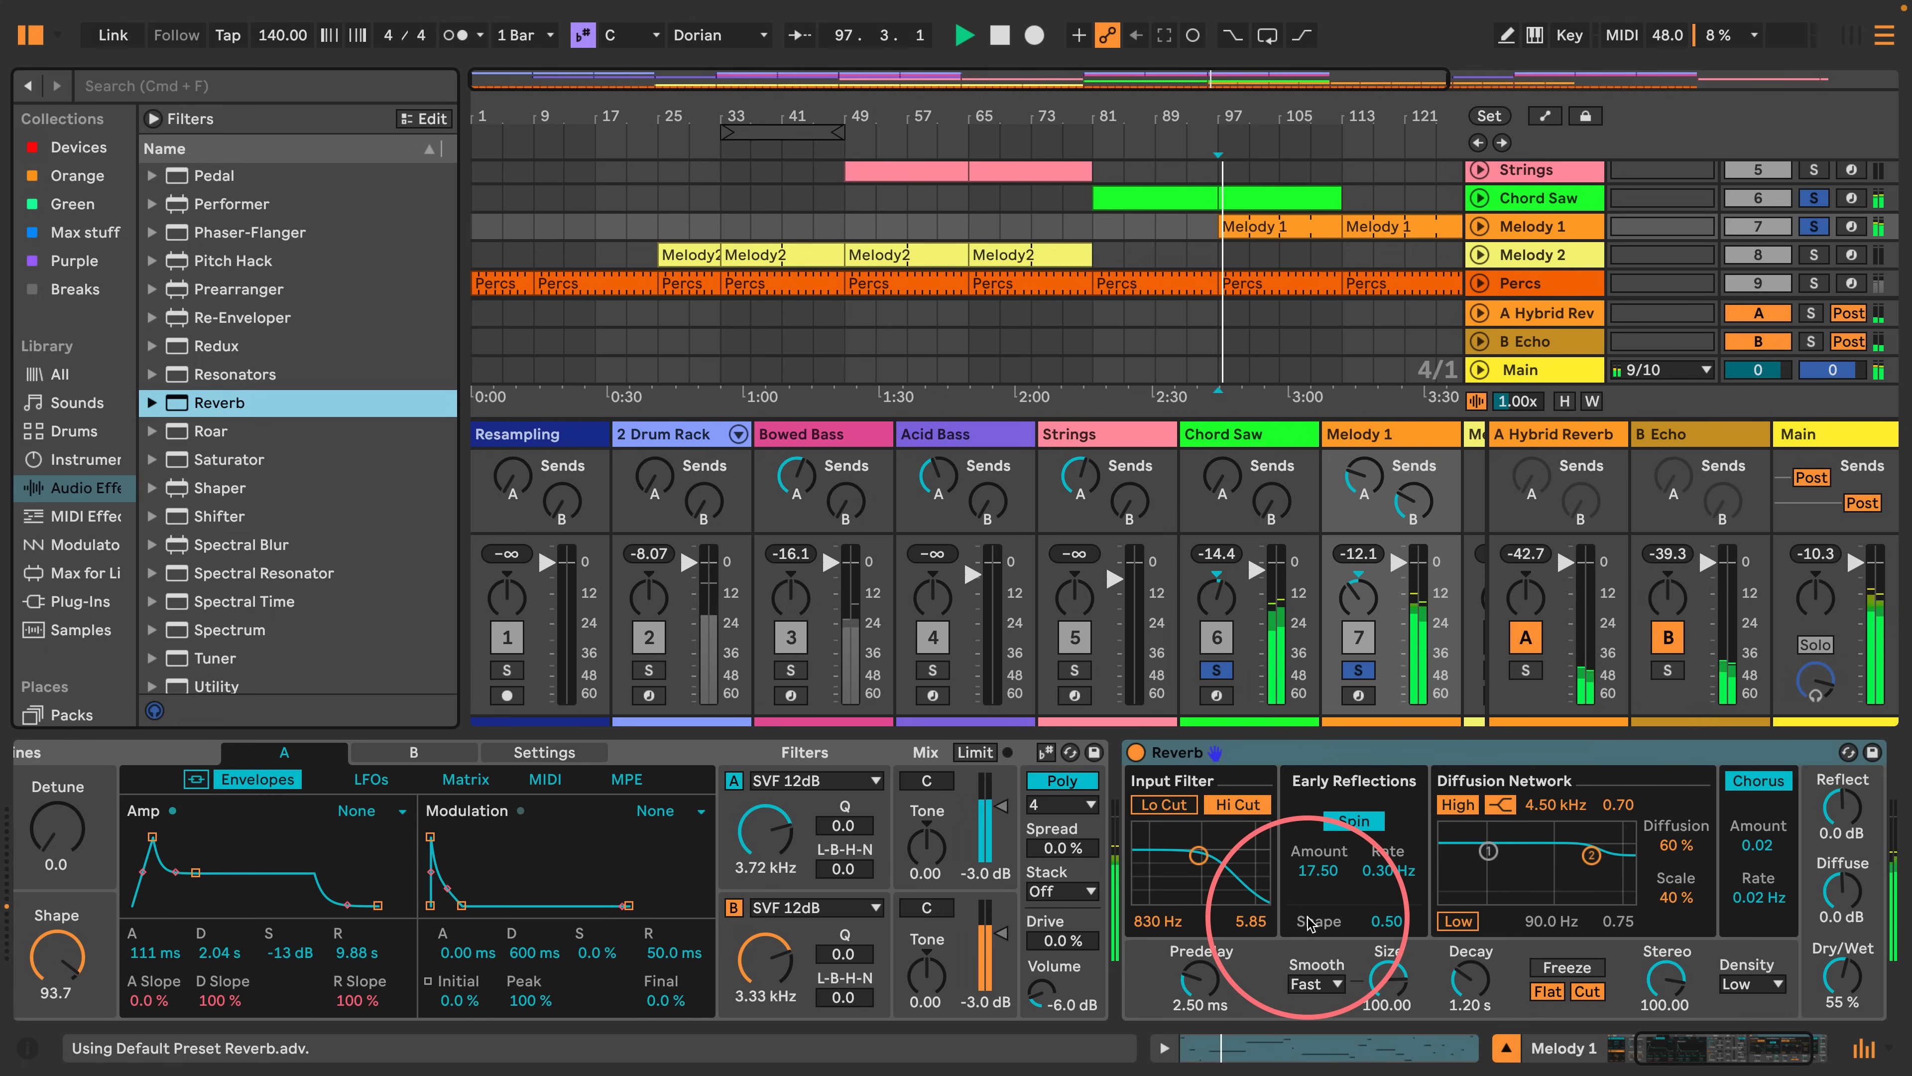
Set the decay of Melody 1's Reverb to 5.96 s and its dry/wet to 12%.
scroll(1292, 889, "right", 3)
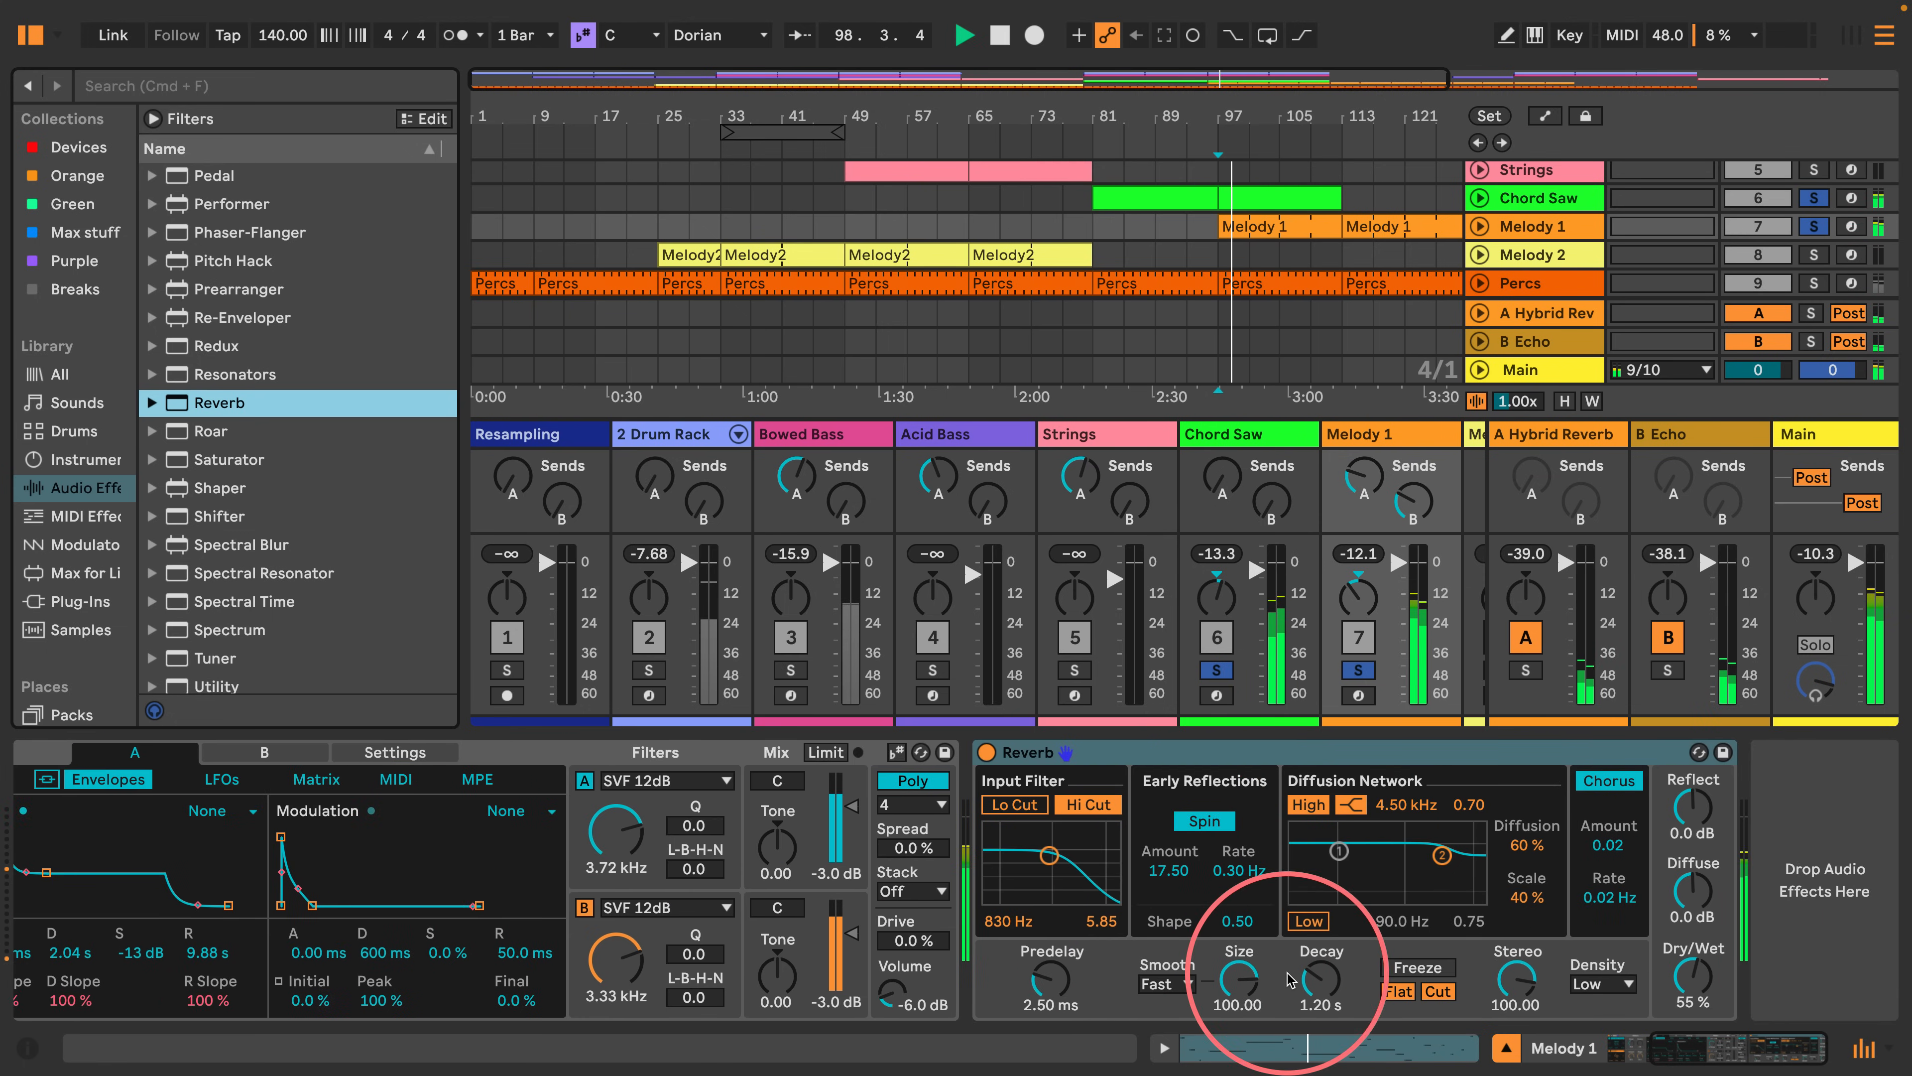
left_click_drag(1312, 998, 1310, 987)
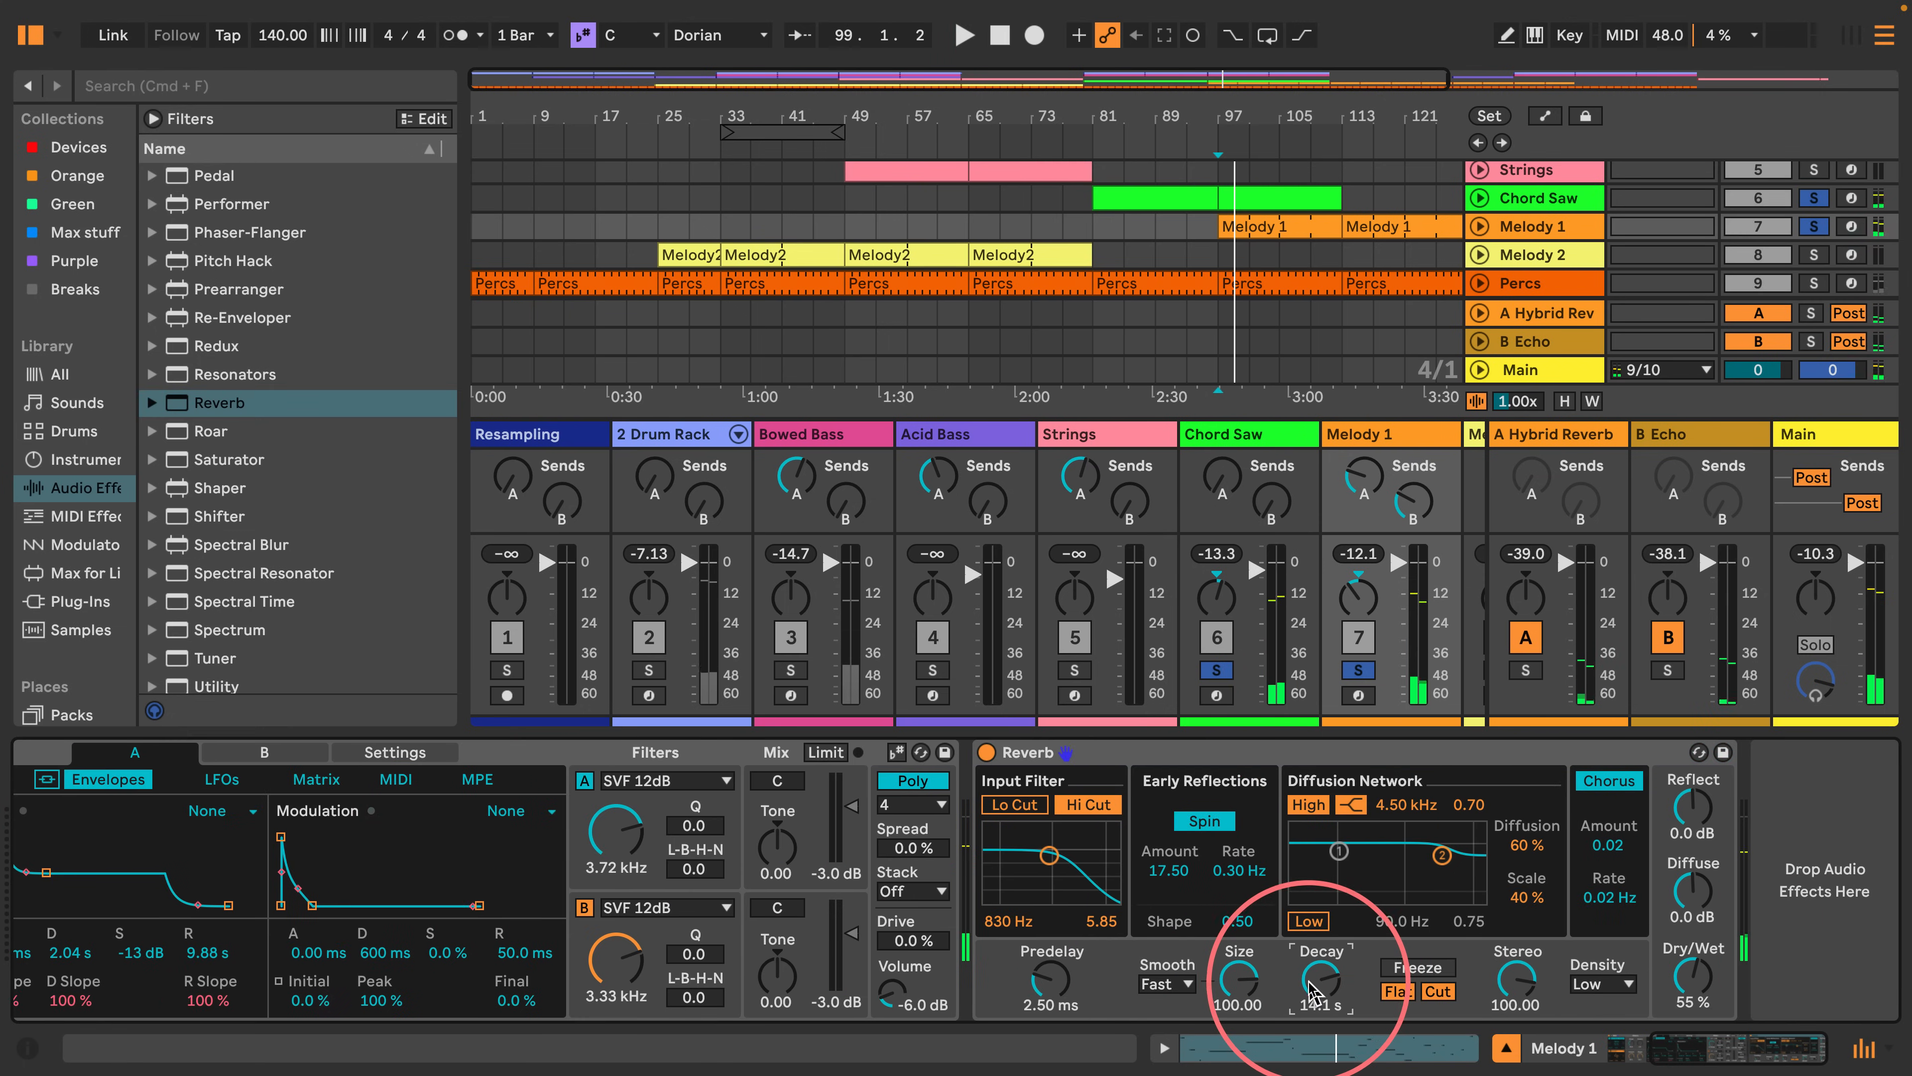
key("space")
left_click_drag(1693, 977, 1692, 1002)
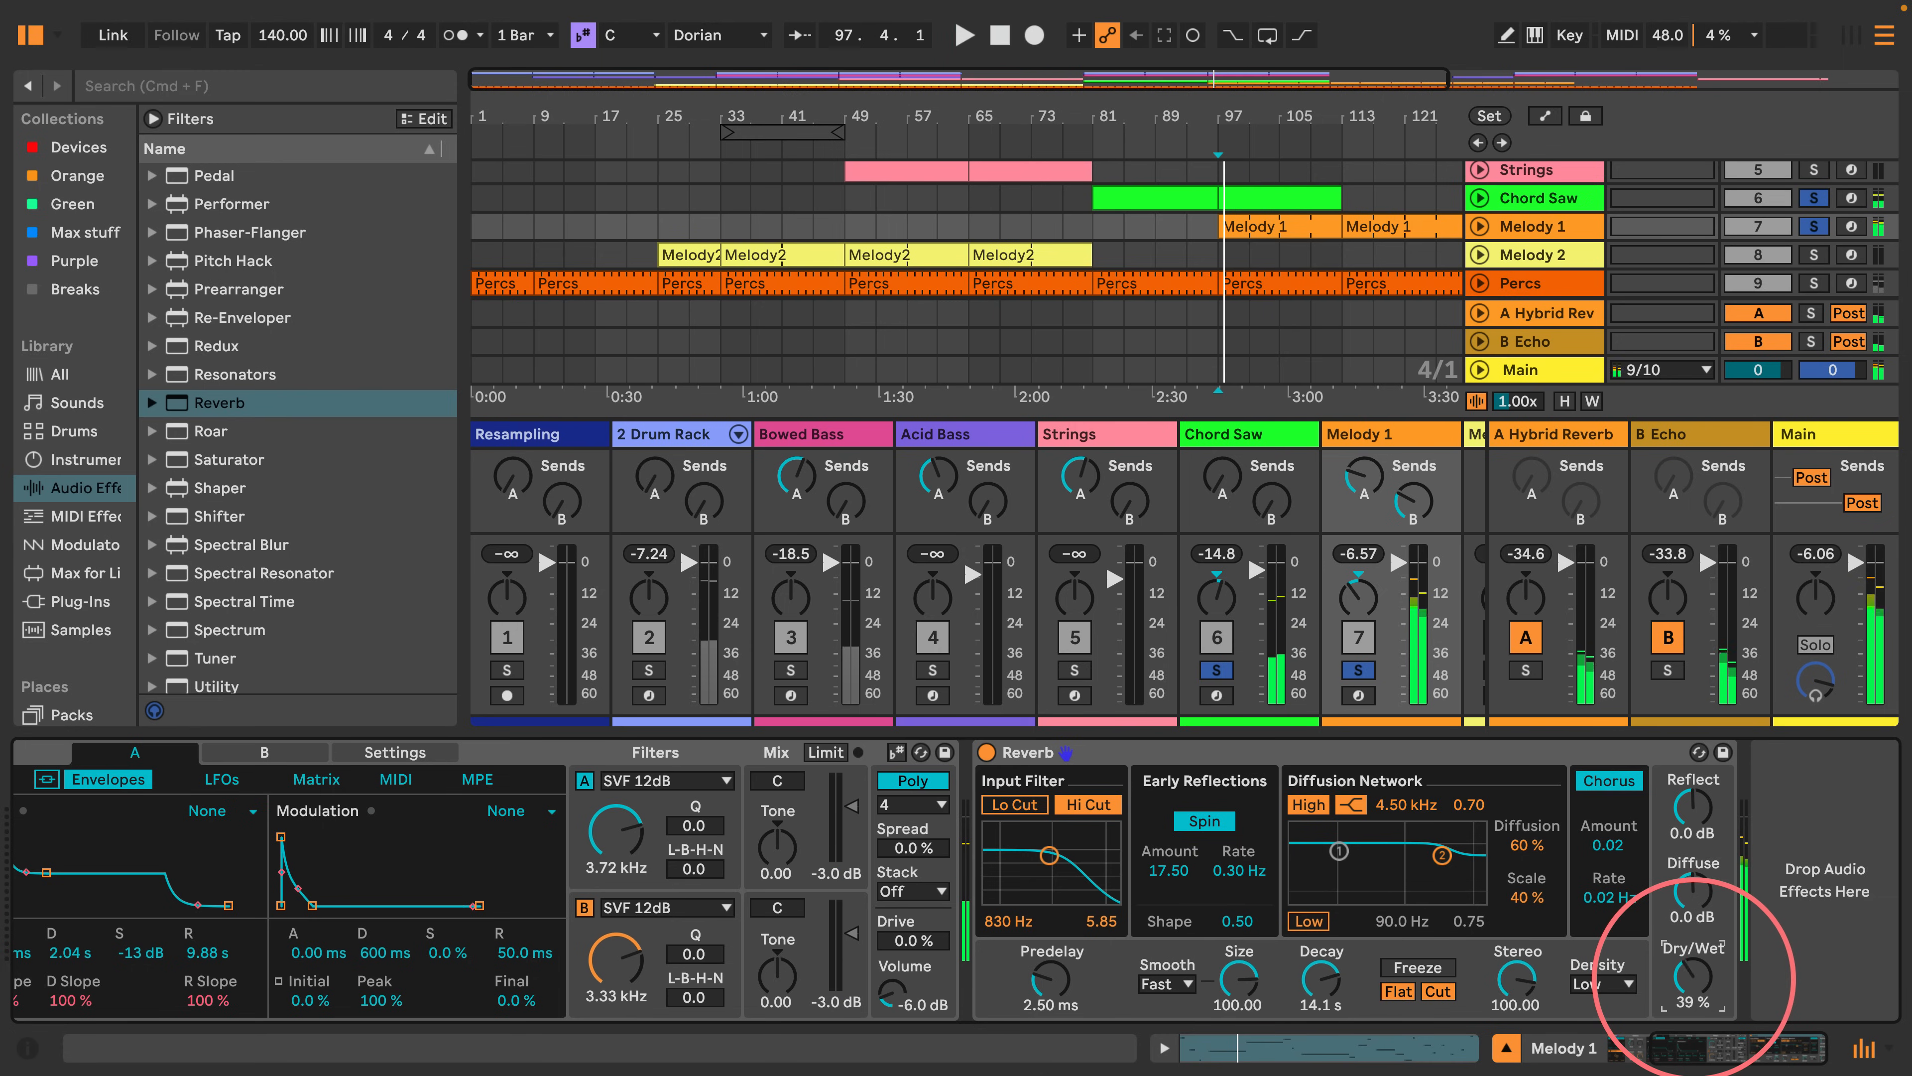
key("space")
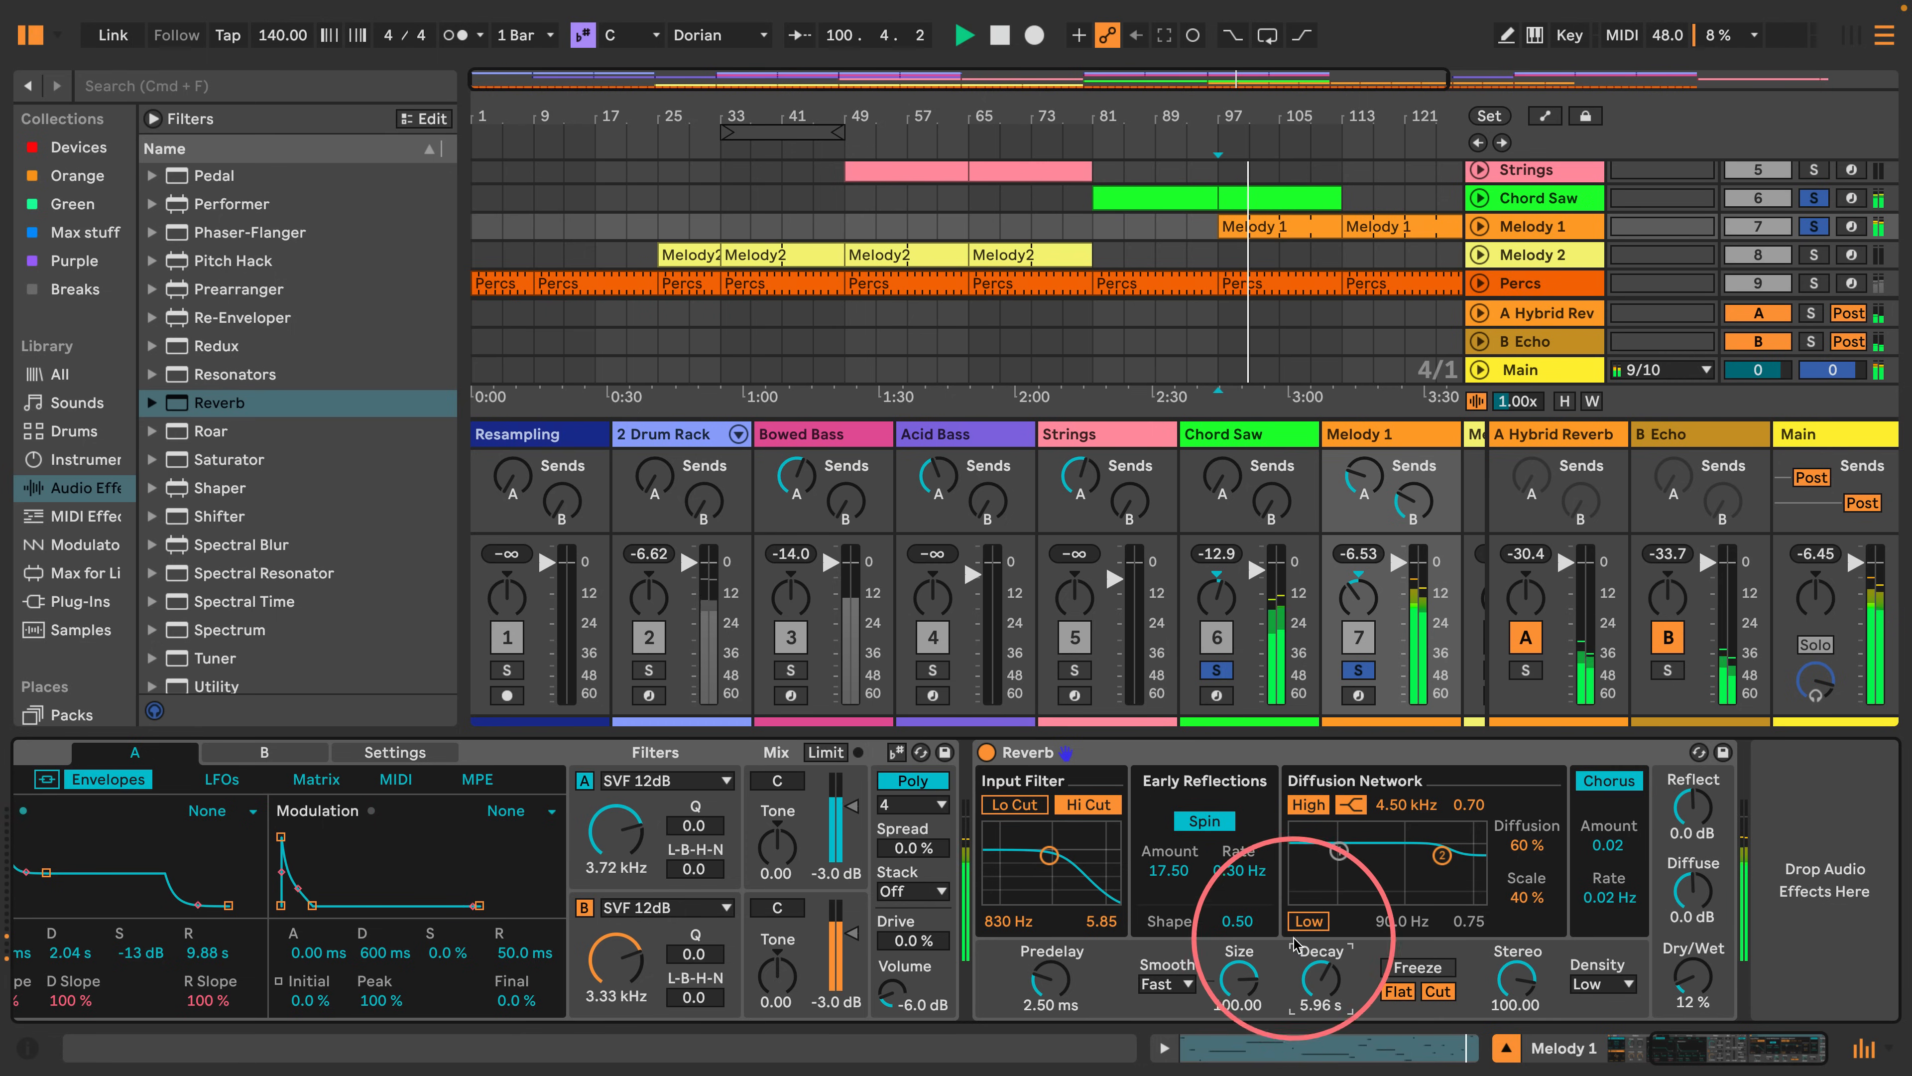
Enable Lo Cut in the Reverb's input filter, set the filter to 3.24 kHz with a width of 5.36, and hide the browser.
left_click(1014, 804)
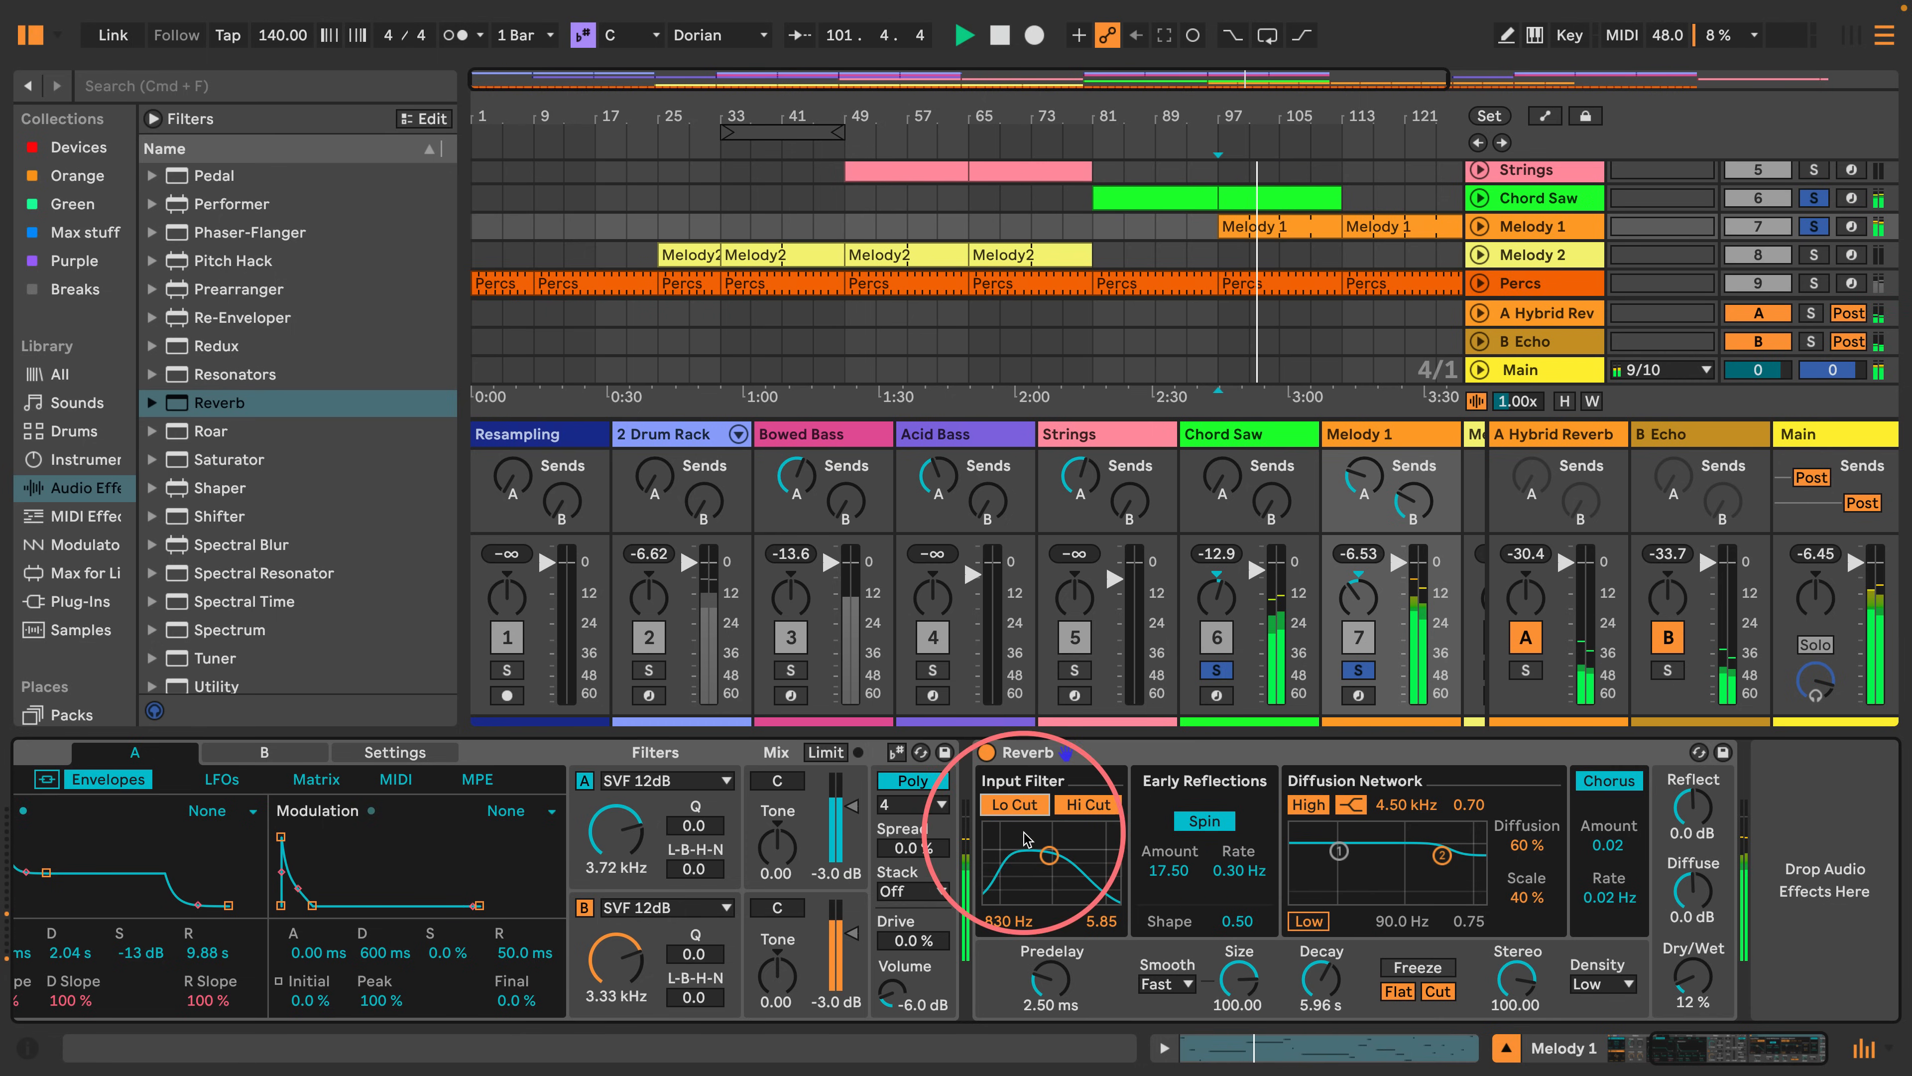
left_click_drag(1048, 855, 1079, 858)
left_click(1085, 806)
left_click(1084, 806)
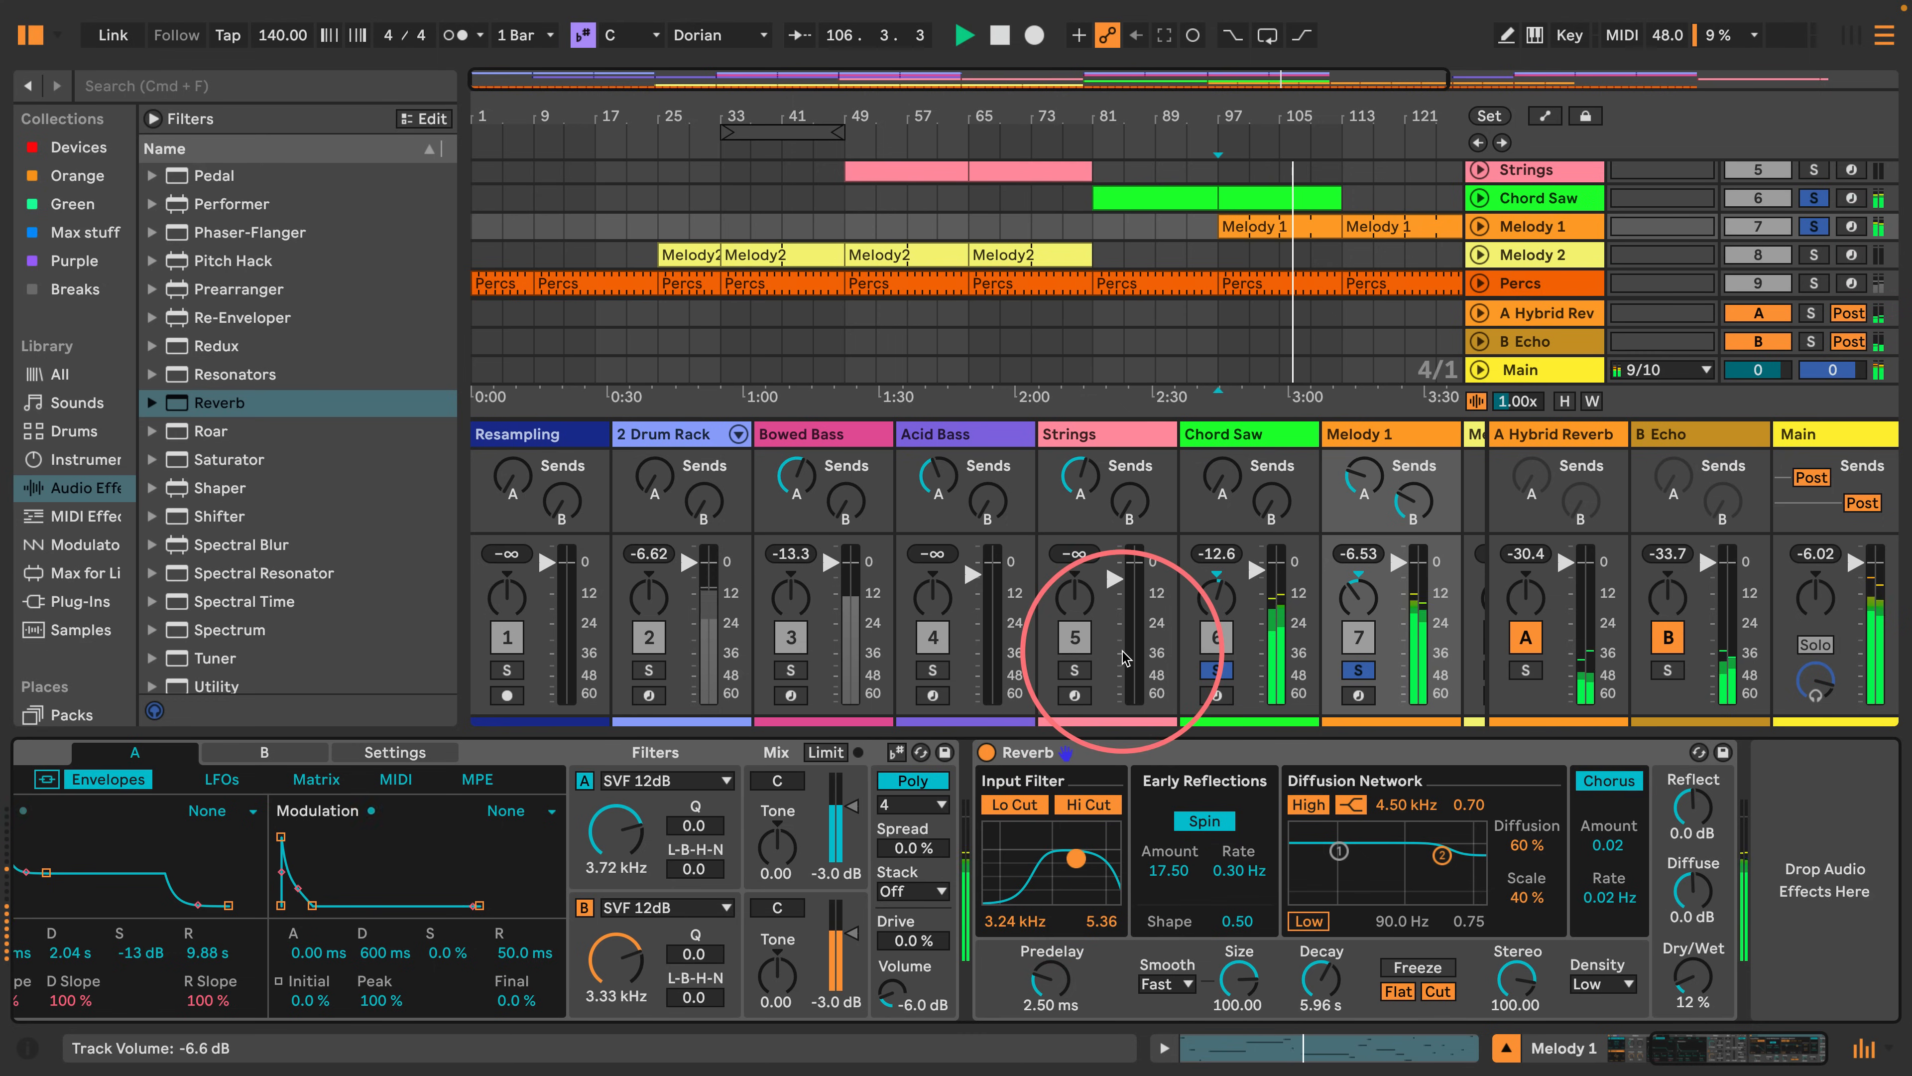
left_click(30, 35)
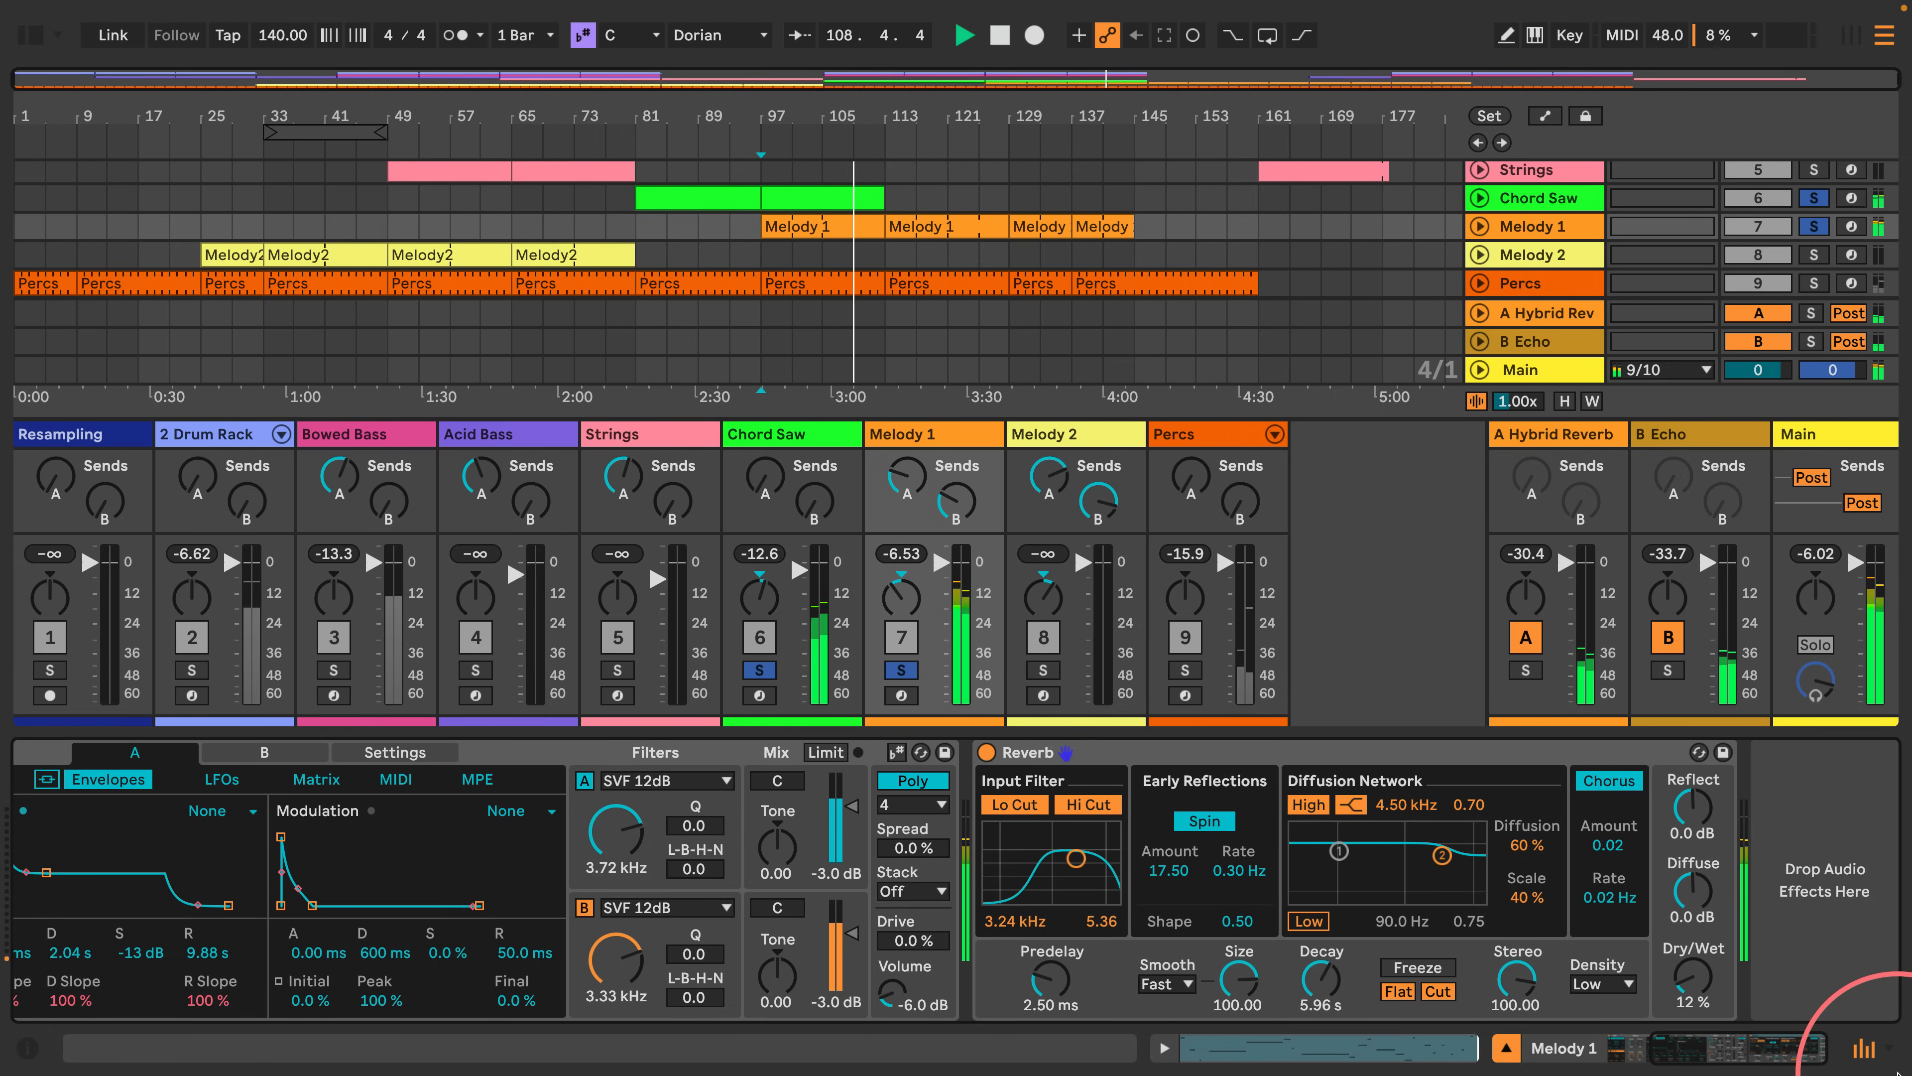
Hide the mixer, stop playback and unsolo Chord Saw and Melody 1.
left_click(1864, 1049)
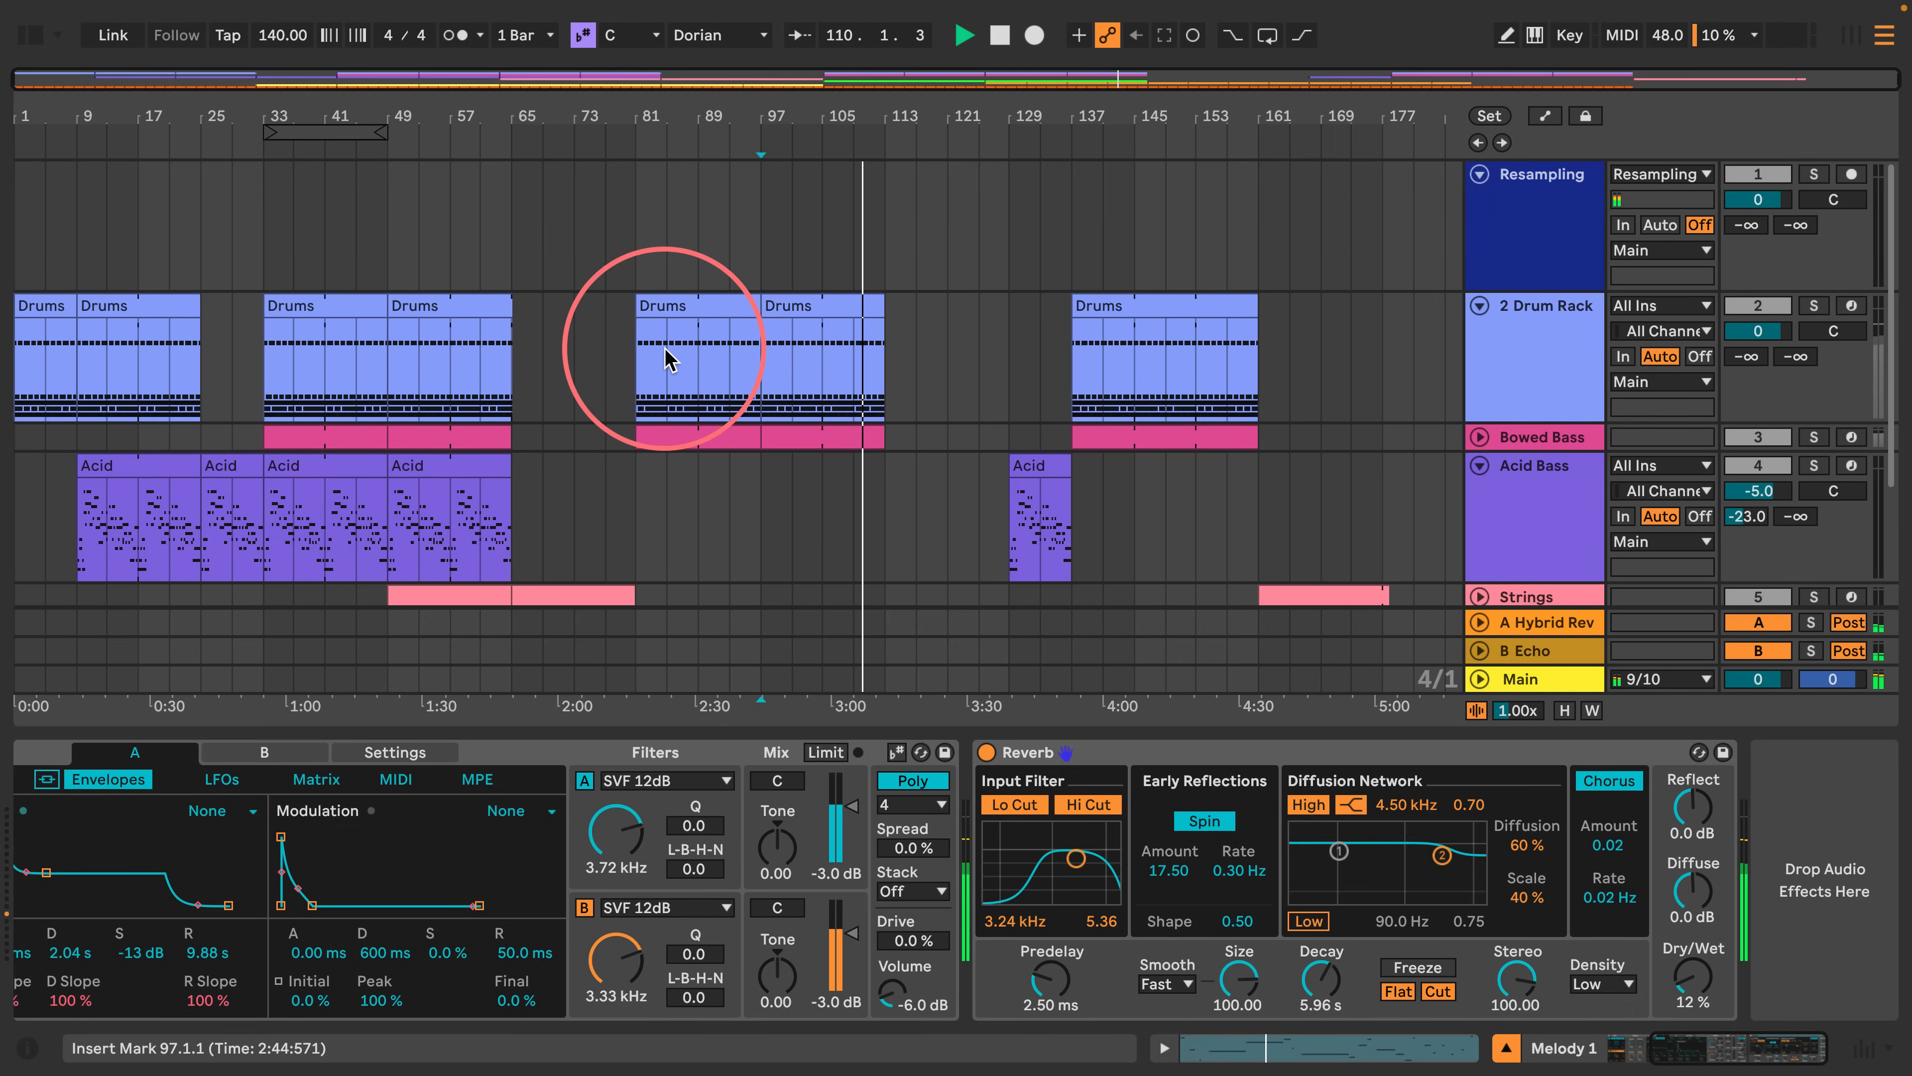
left_click_drag(893, 108, 894, 143)
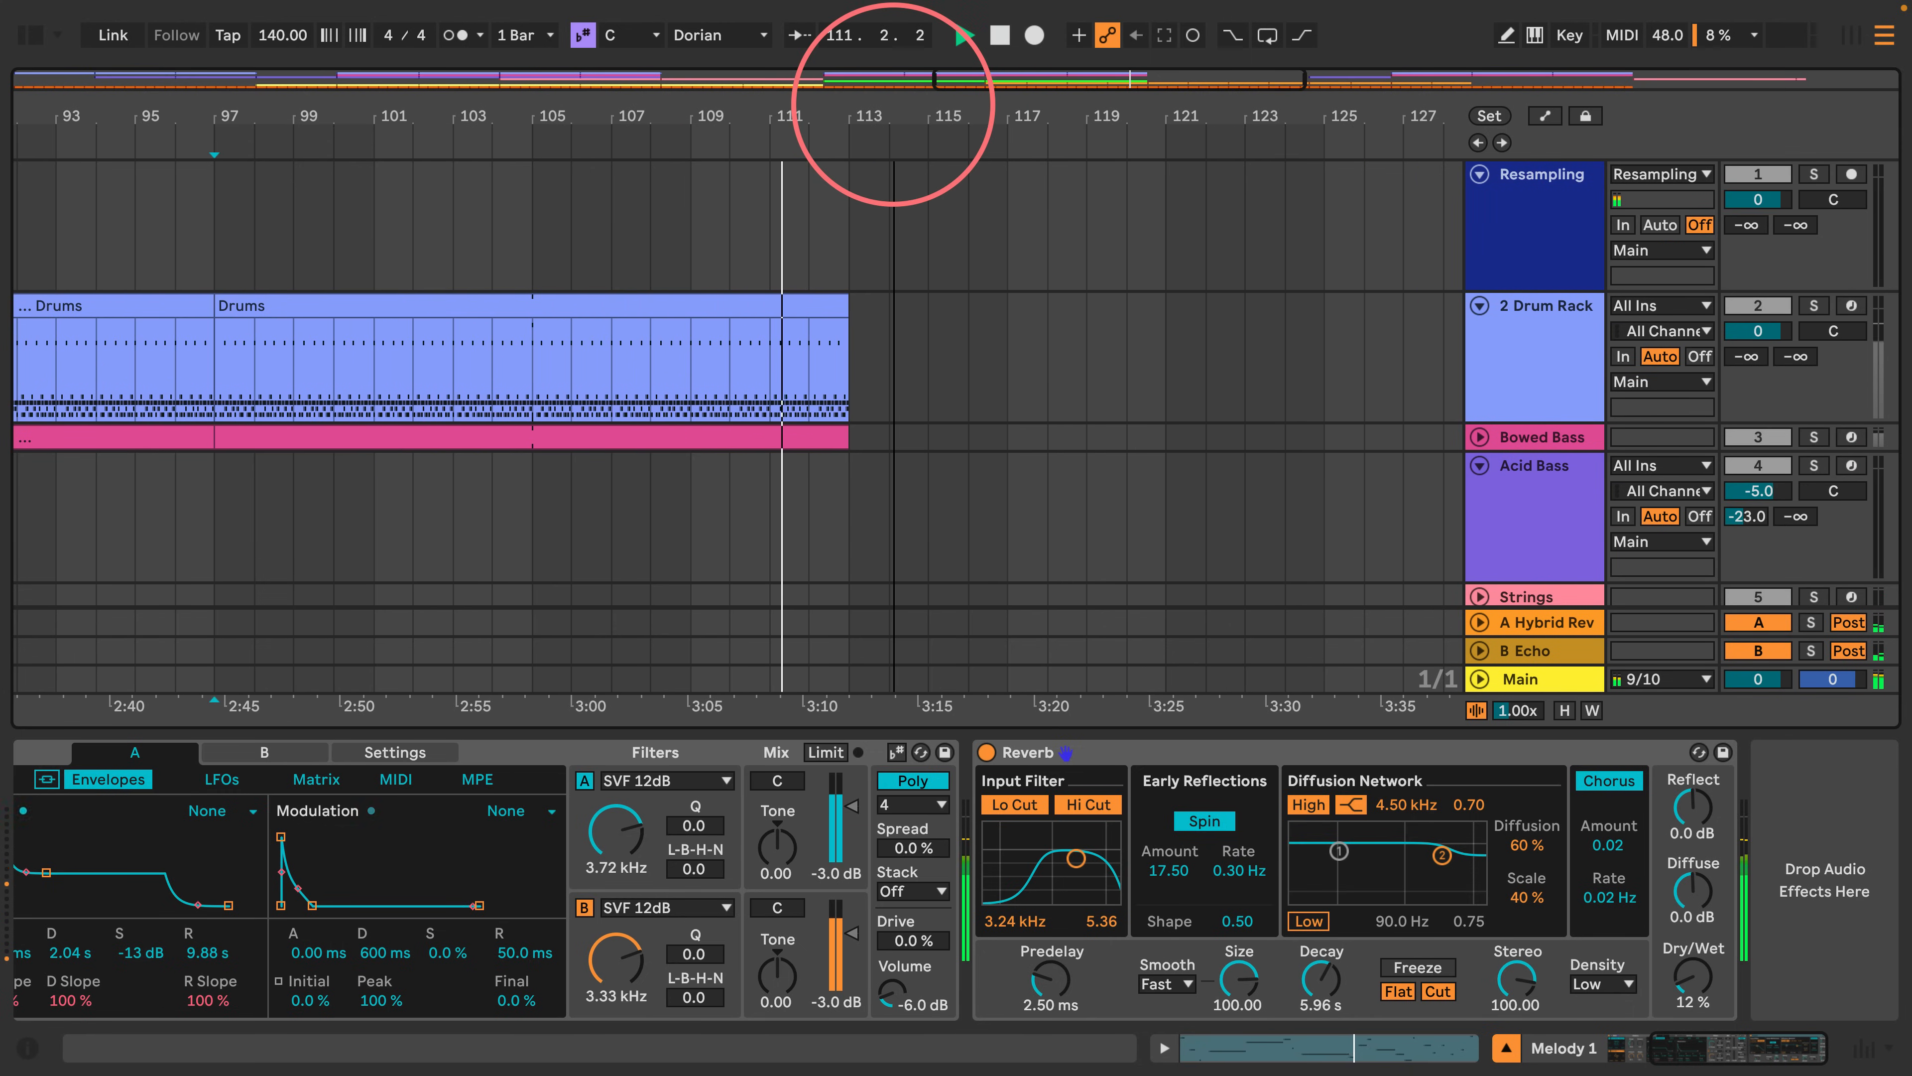
key("space")
scroll(1430, 422, "down", 5)
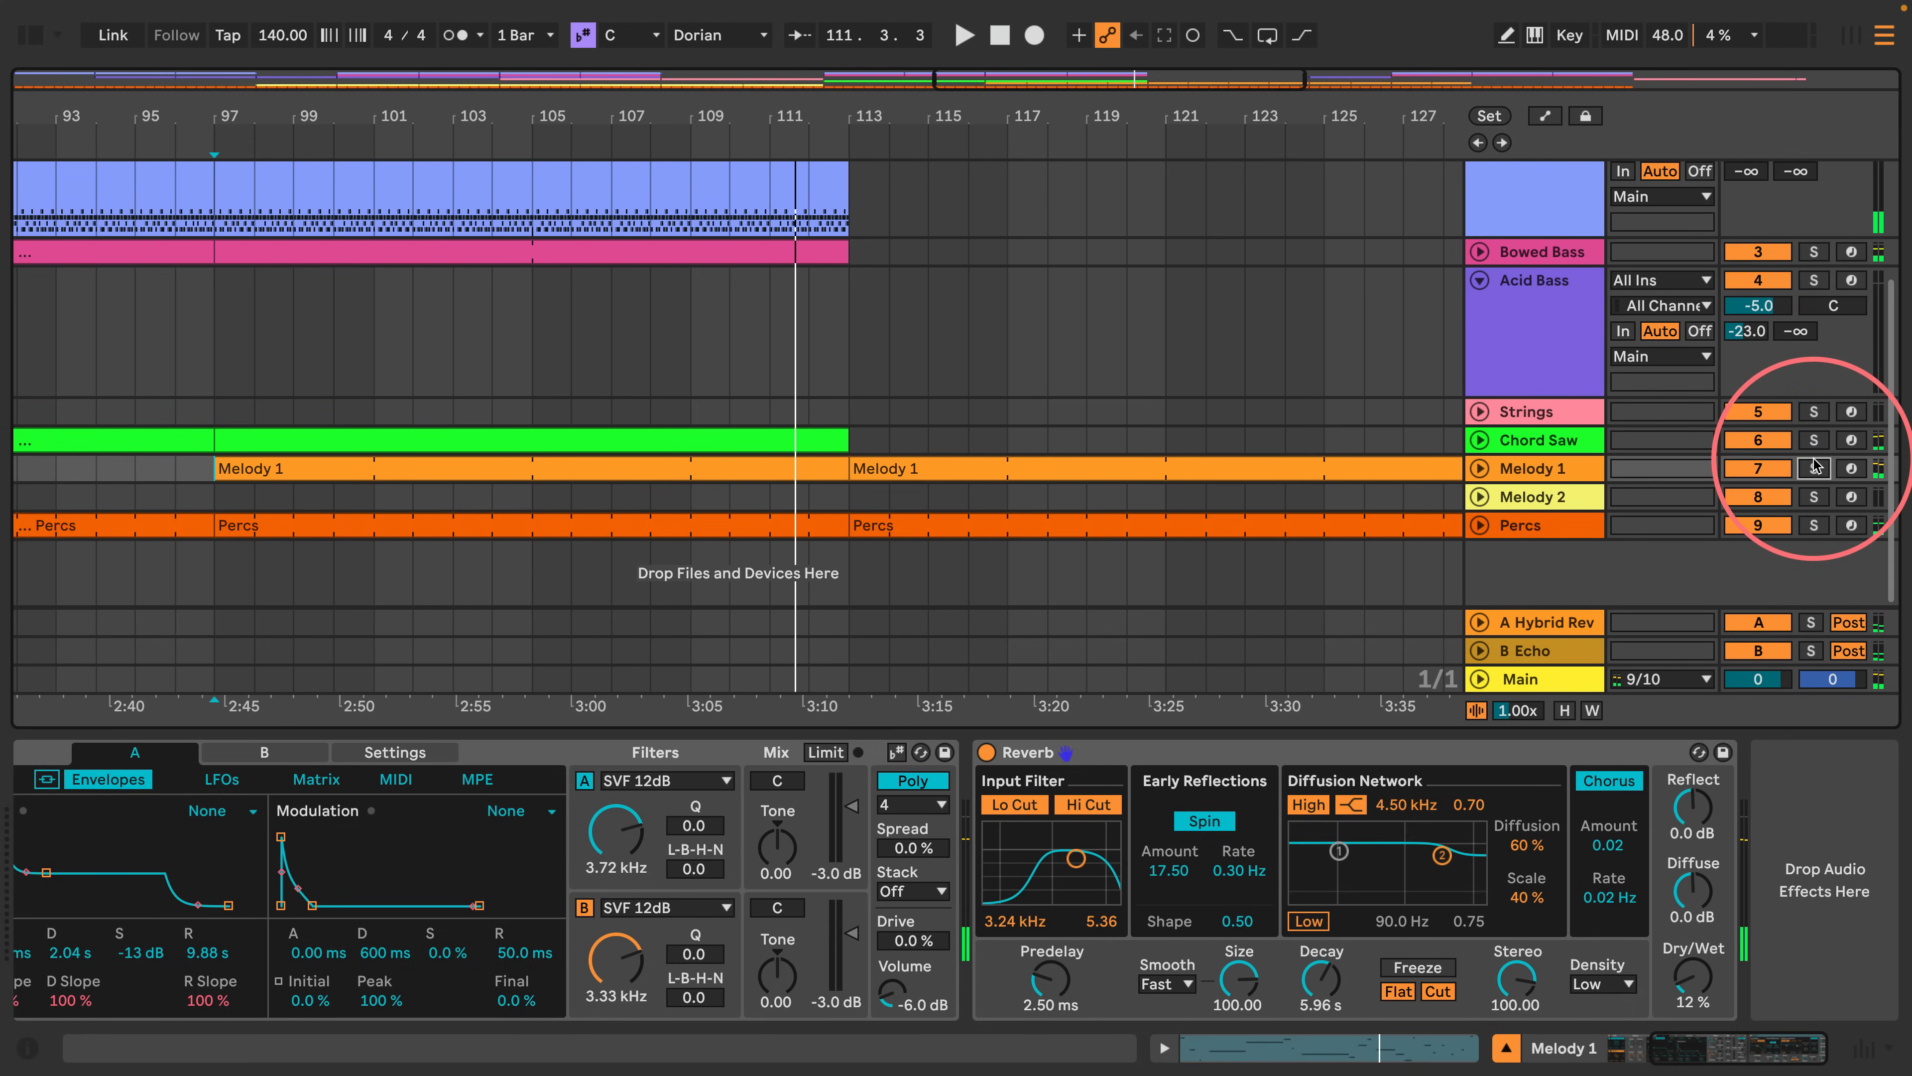
Trim the end of the Drums clip on 2 Drum Rack back to exactly bar 113.
scroll(753, 357, "up", 5)
left_click_drag(828, 107, 885, 226)
left_click(843, 333)
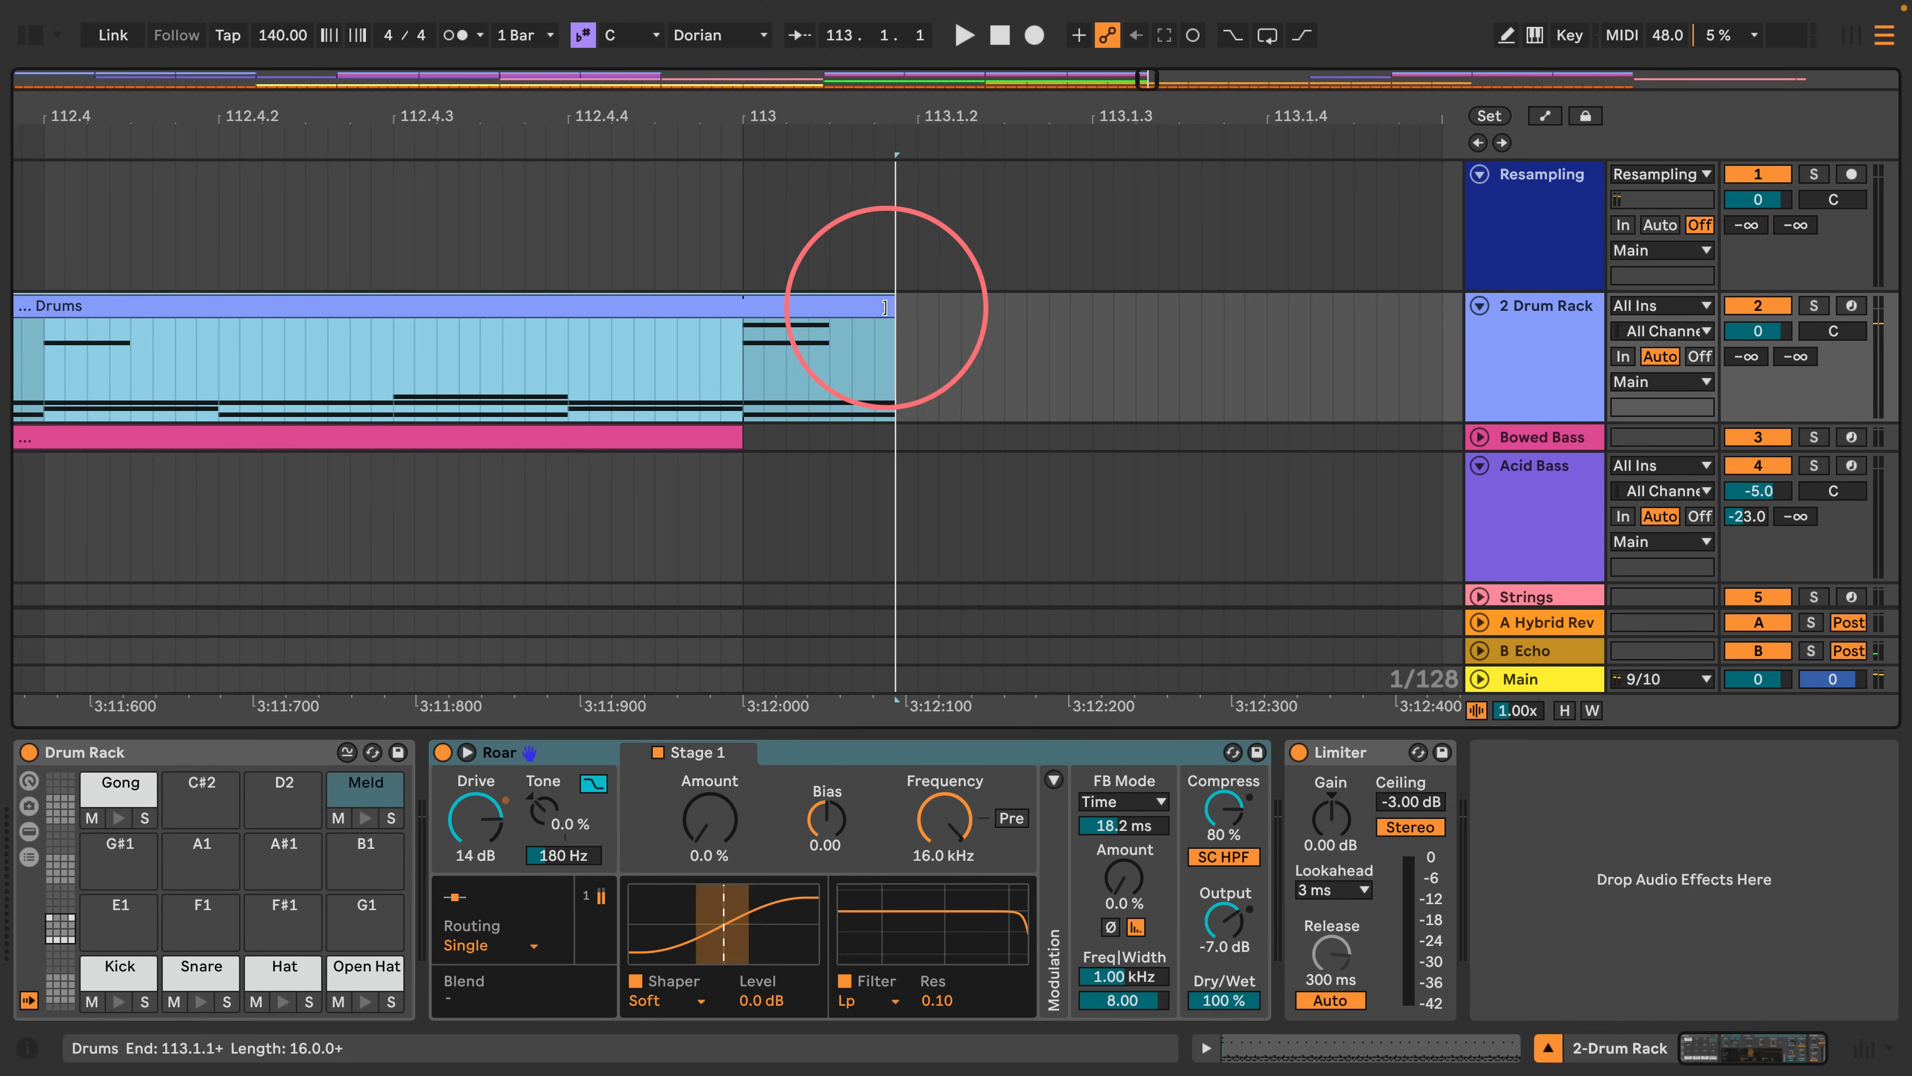
left_click_drag(885, 307, 745, 309)
left_click_drag(781, 85, 790, 76)
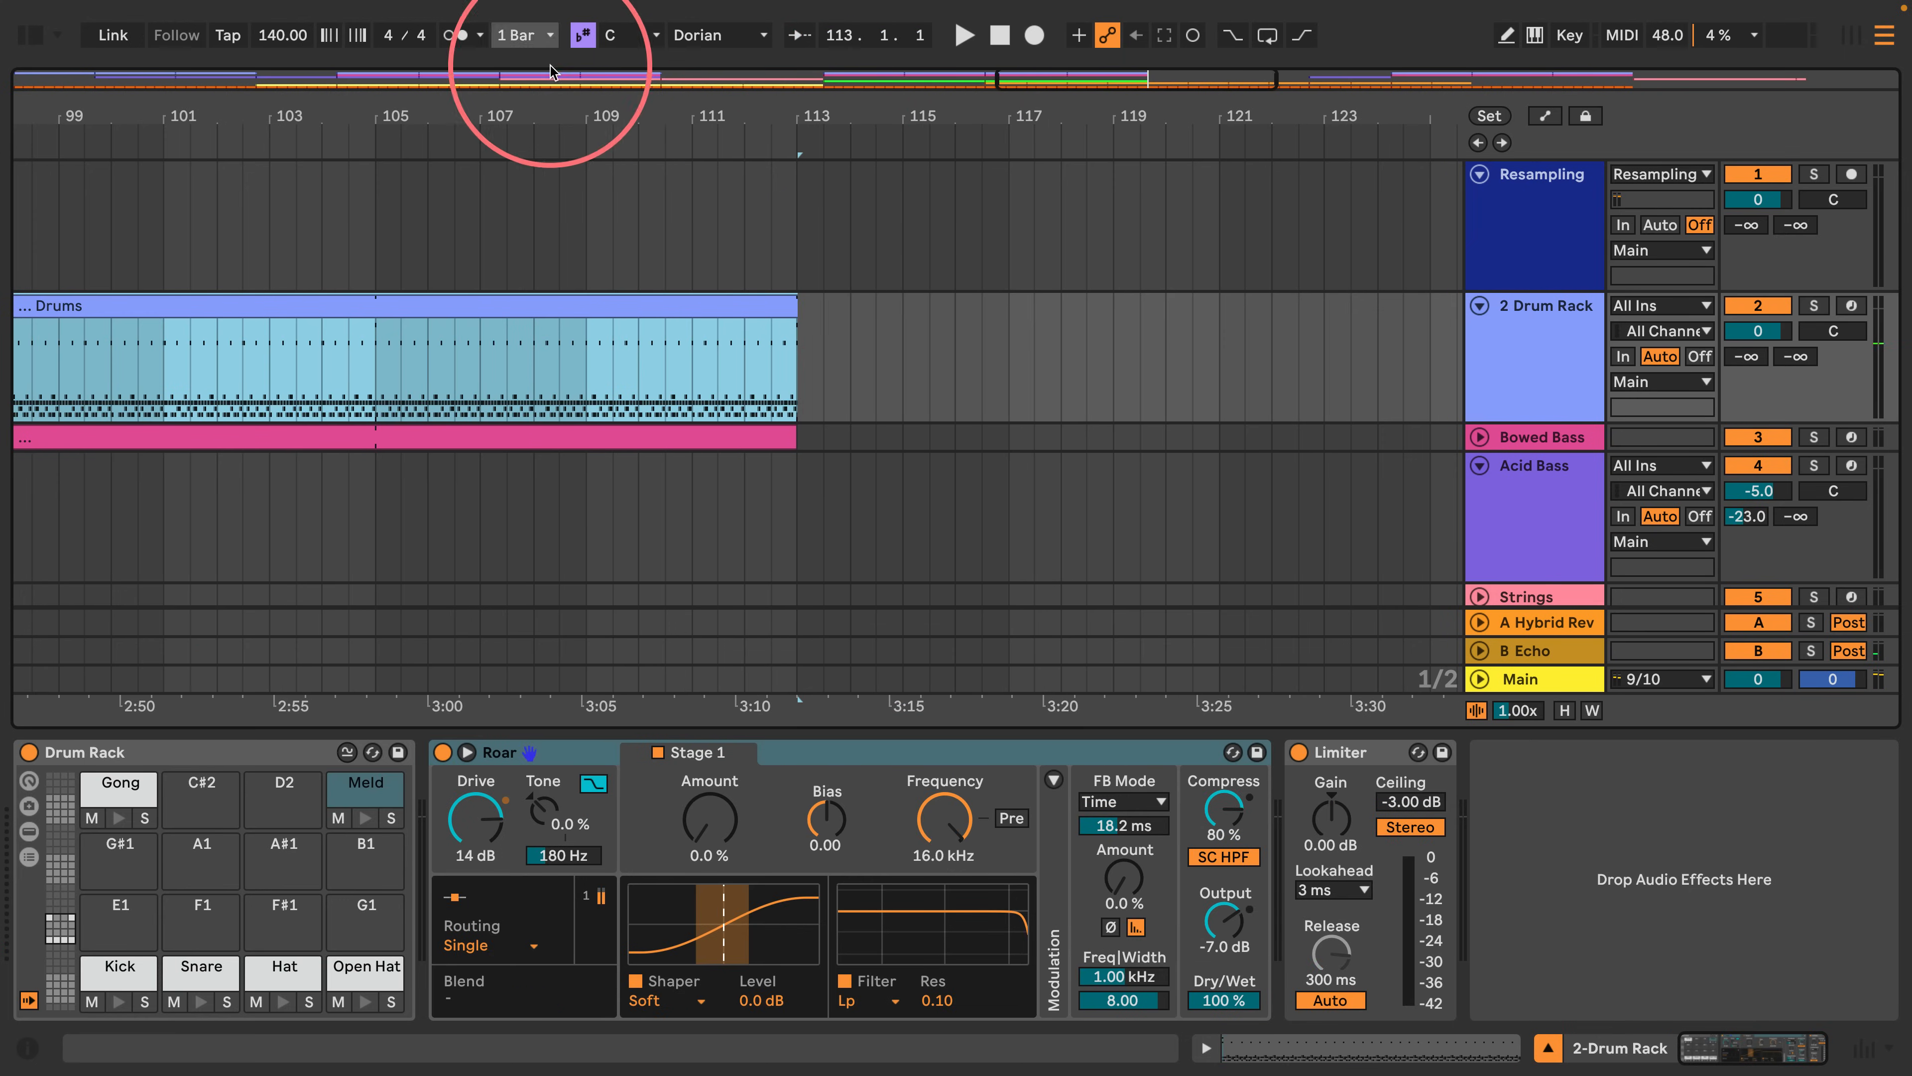
Play the whole arrangement from bar 77 and fold the Acid Bass track.
left_click_drag(552, 72, 790, 193)
left_click(602, 373)
key("space")
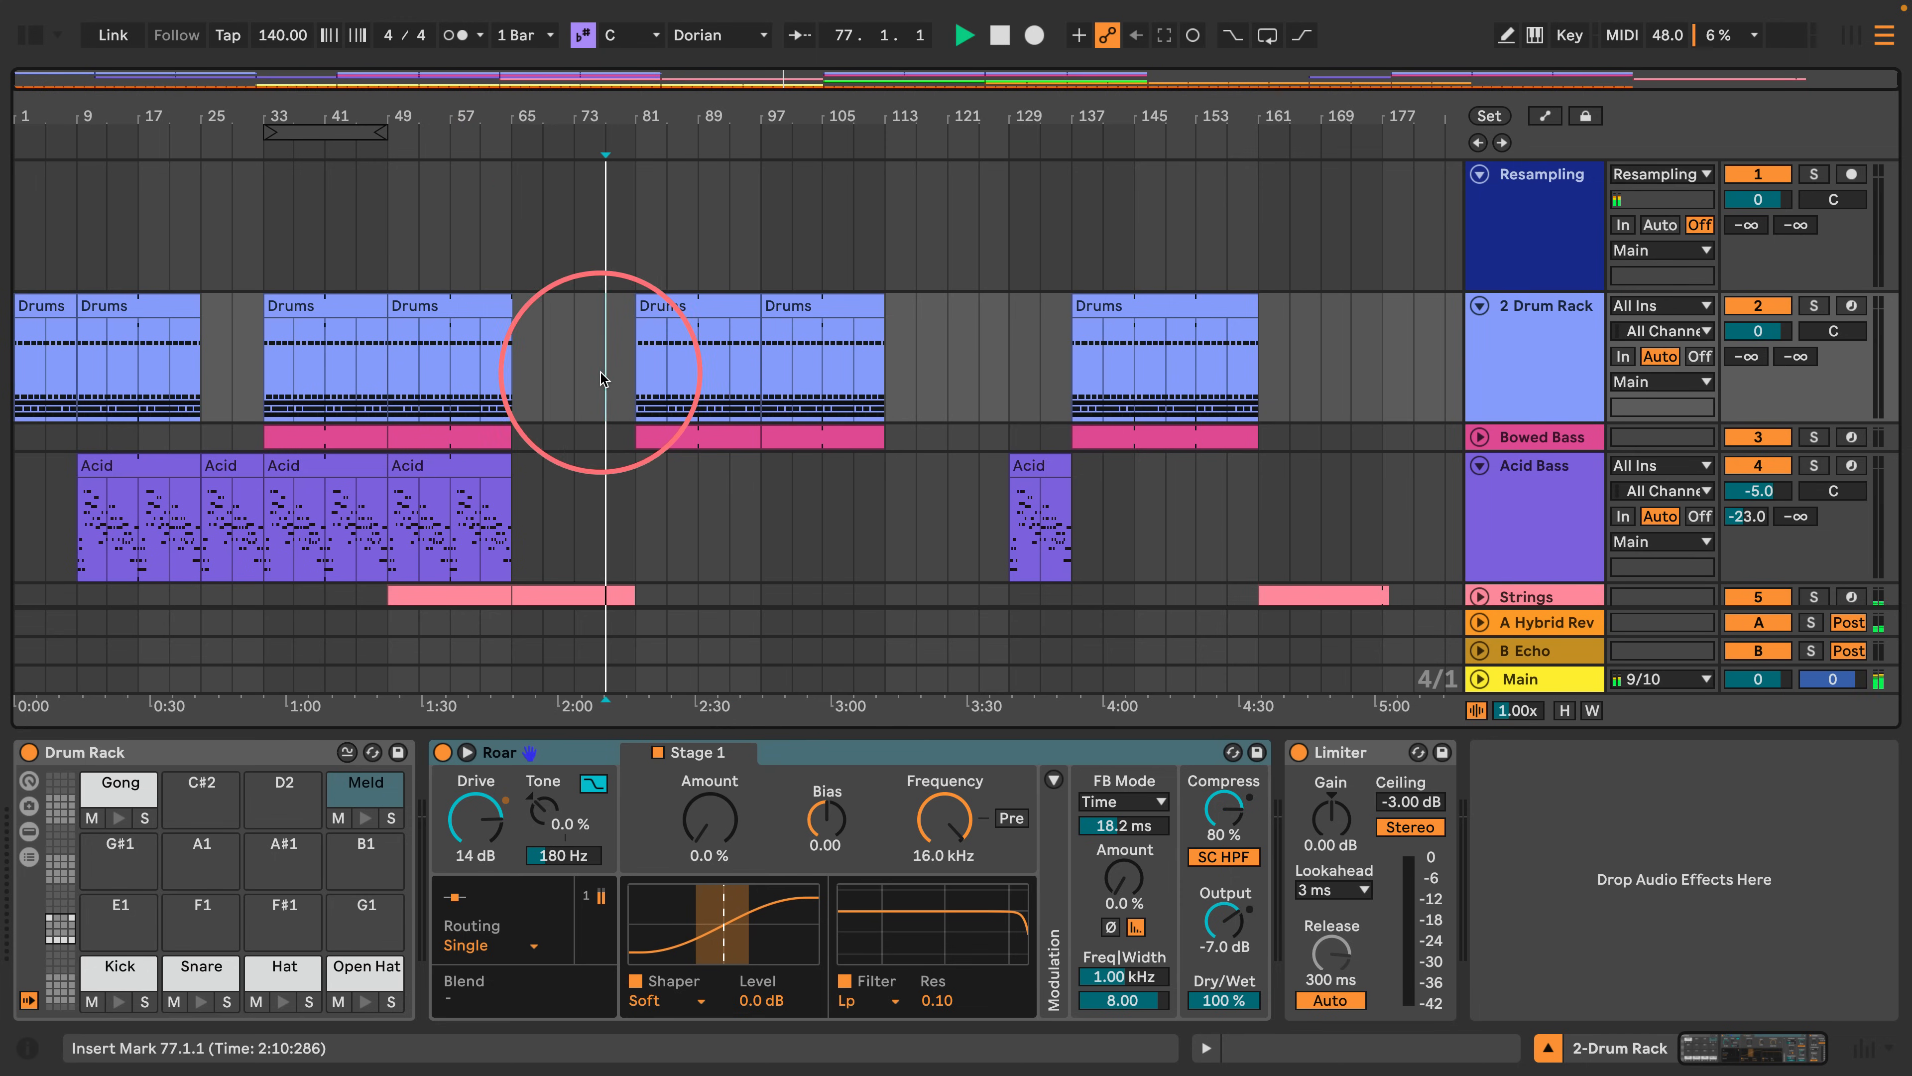
left_click_drag(632, 106, 749, 203)
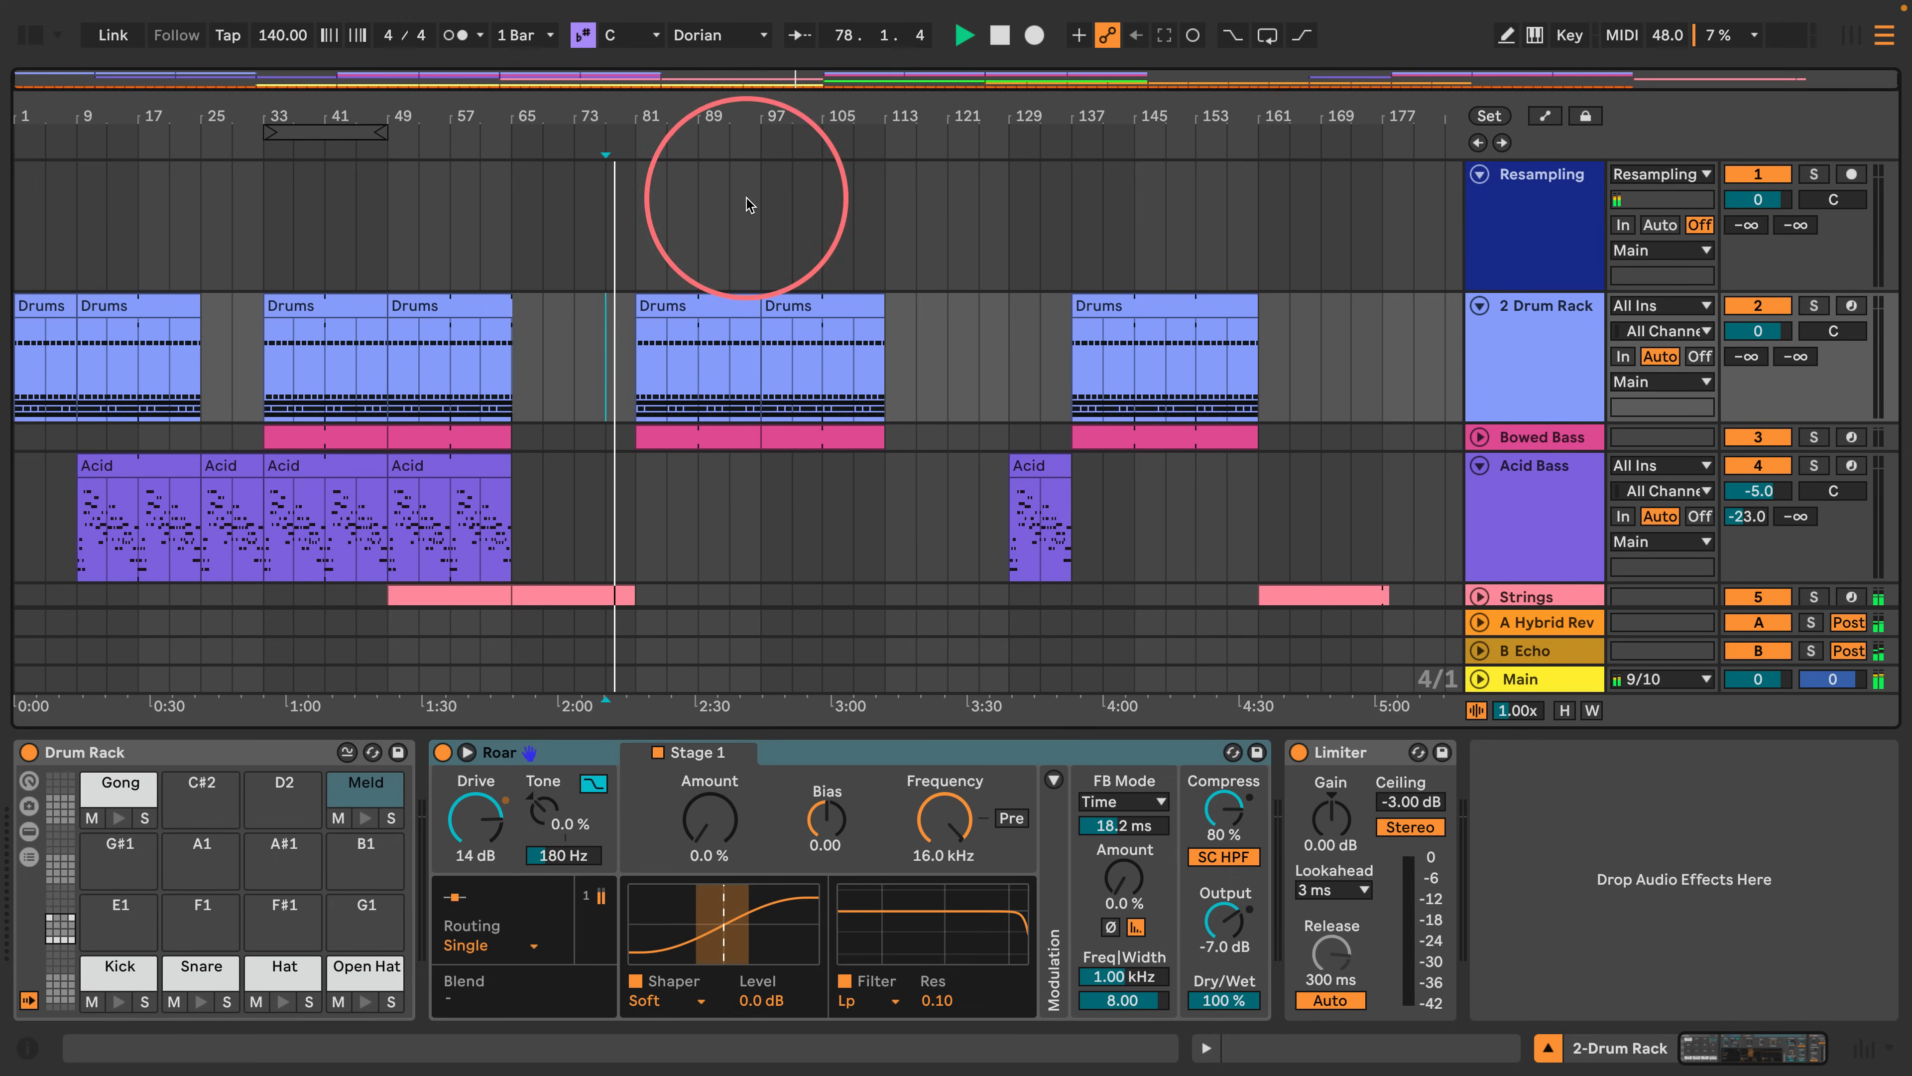
left_click(1480, 465)
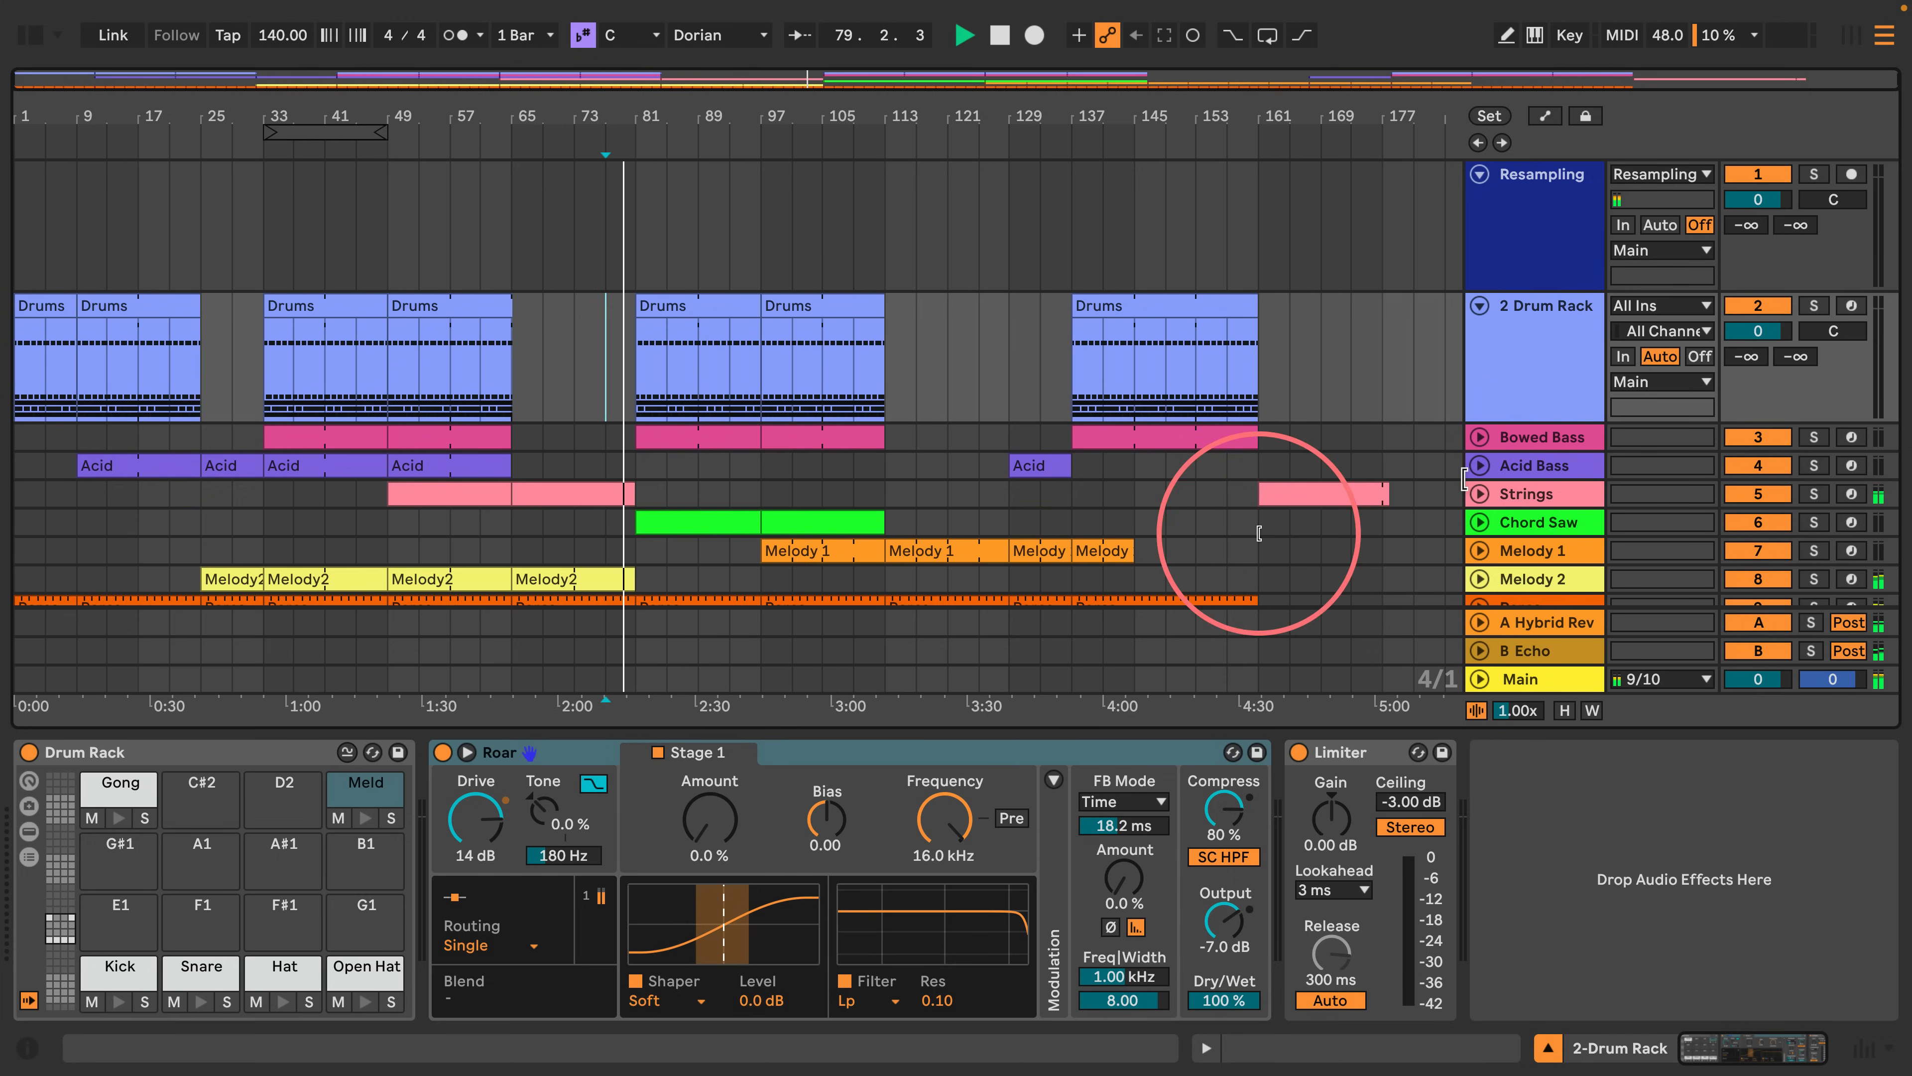
scroll(713, 194, "down", 2)
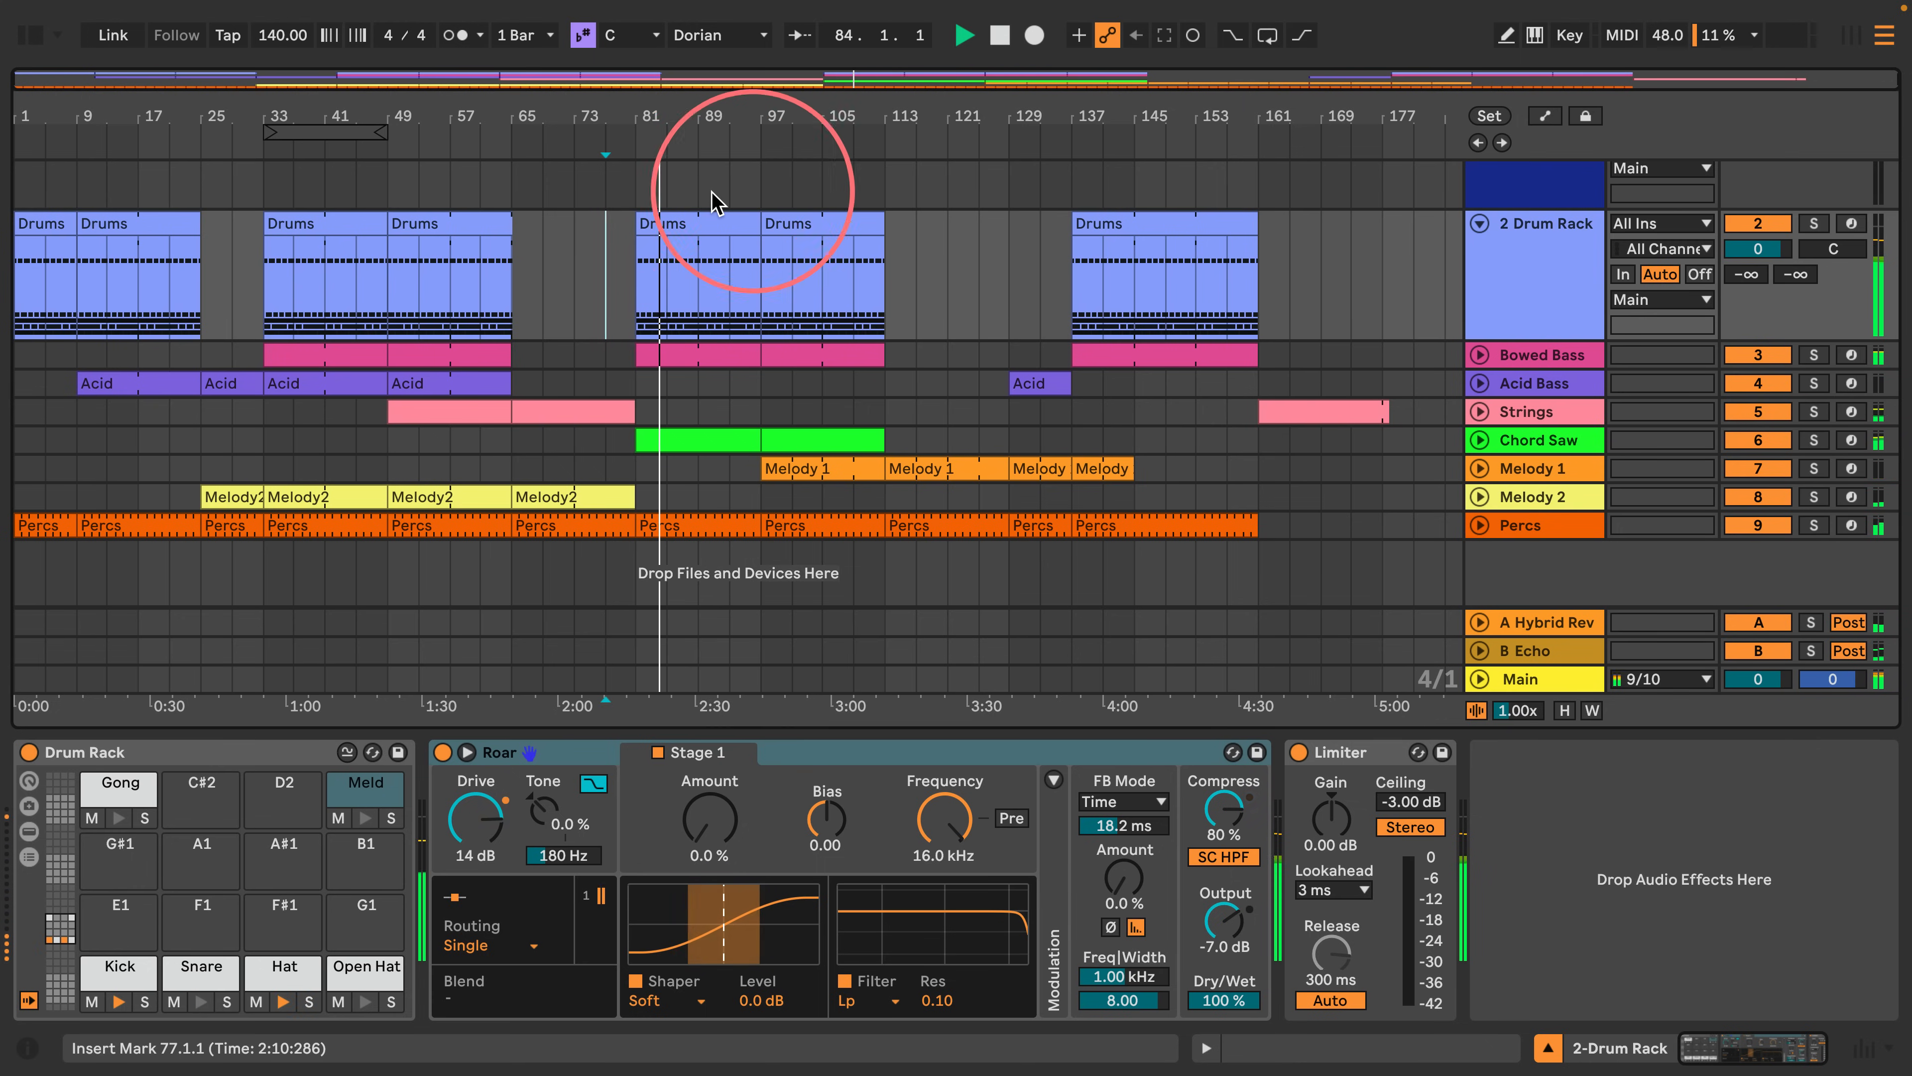
Copy the three Beat Repeat devices from Percs to 2 Drum Rack, placing them before its Limiter.
left_click(1547, 228)
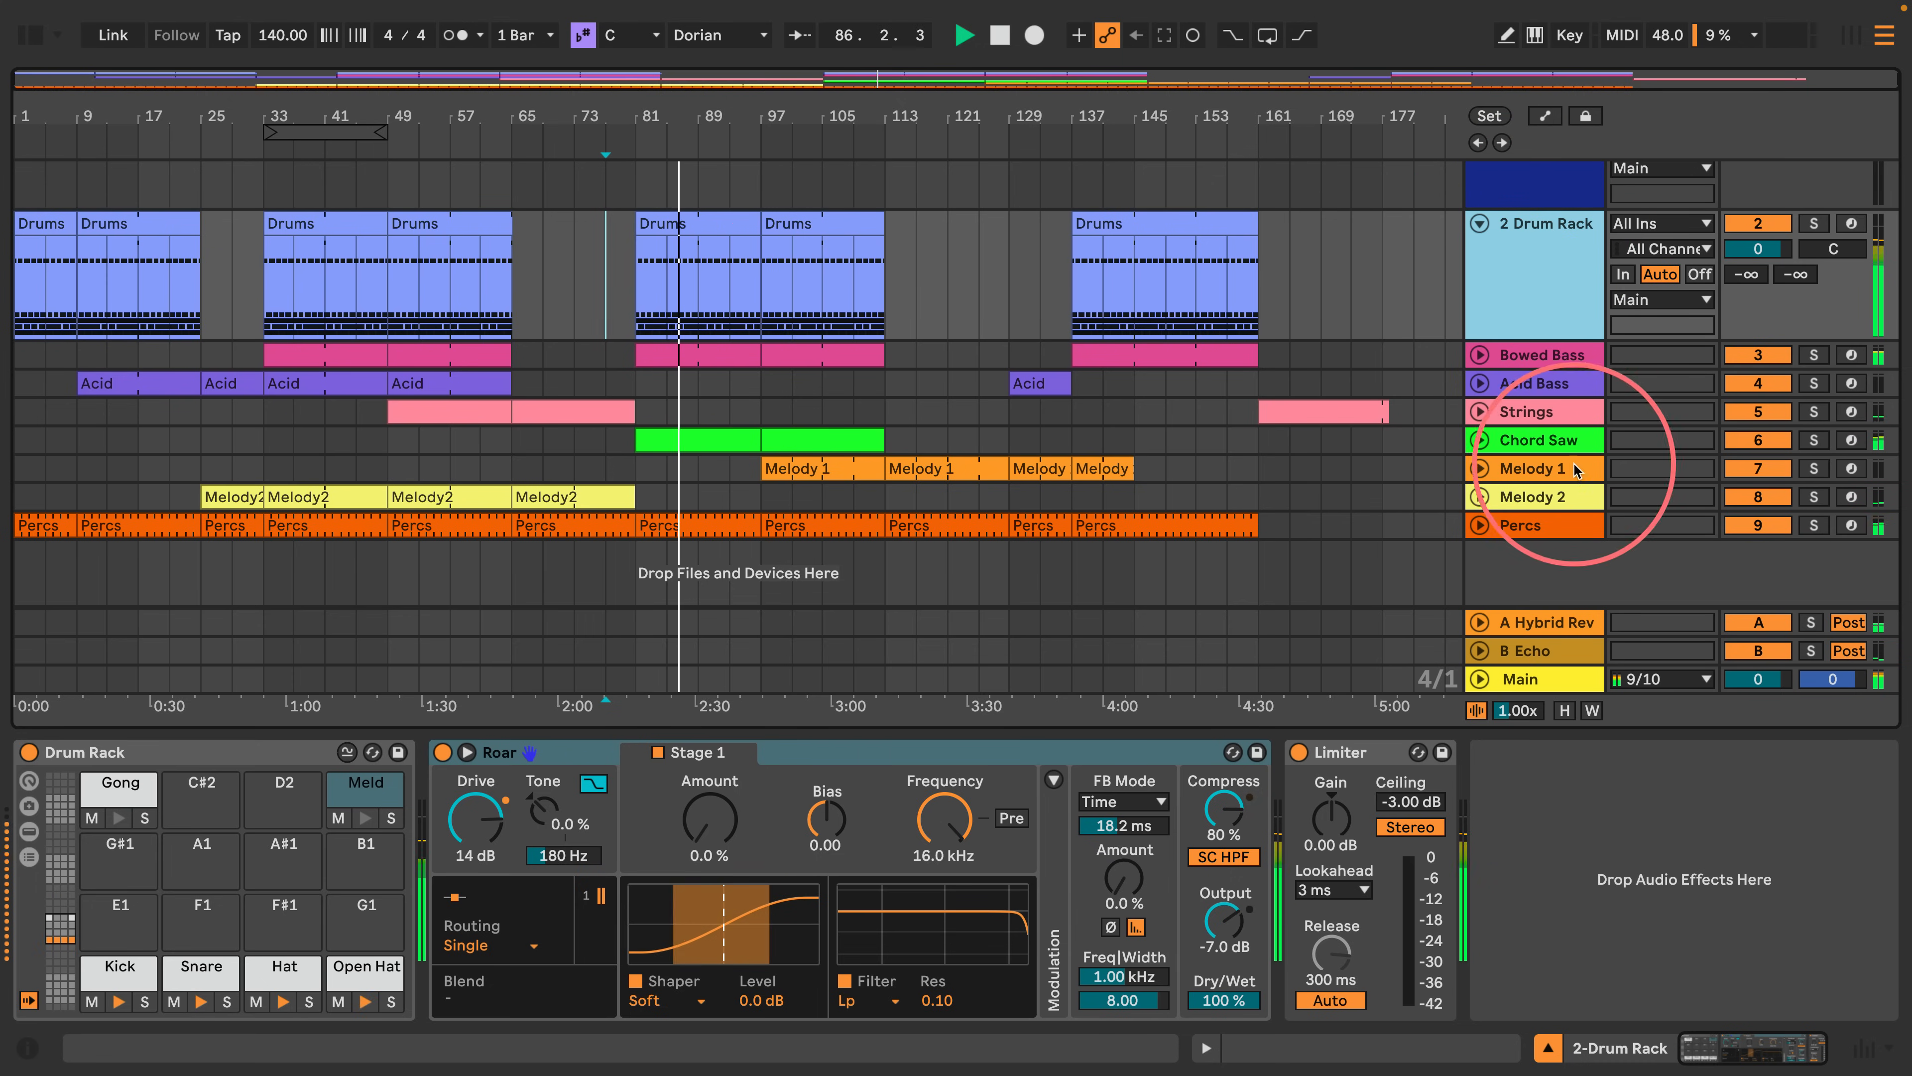
left_click(1506, 525)
left_click(476, 789)
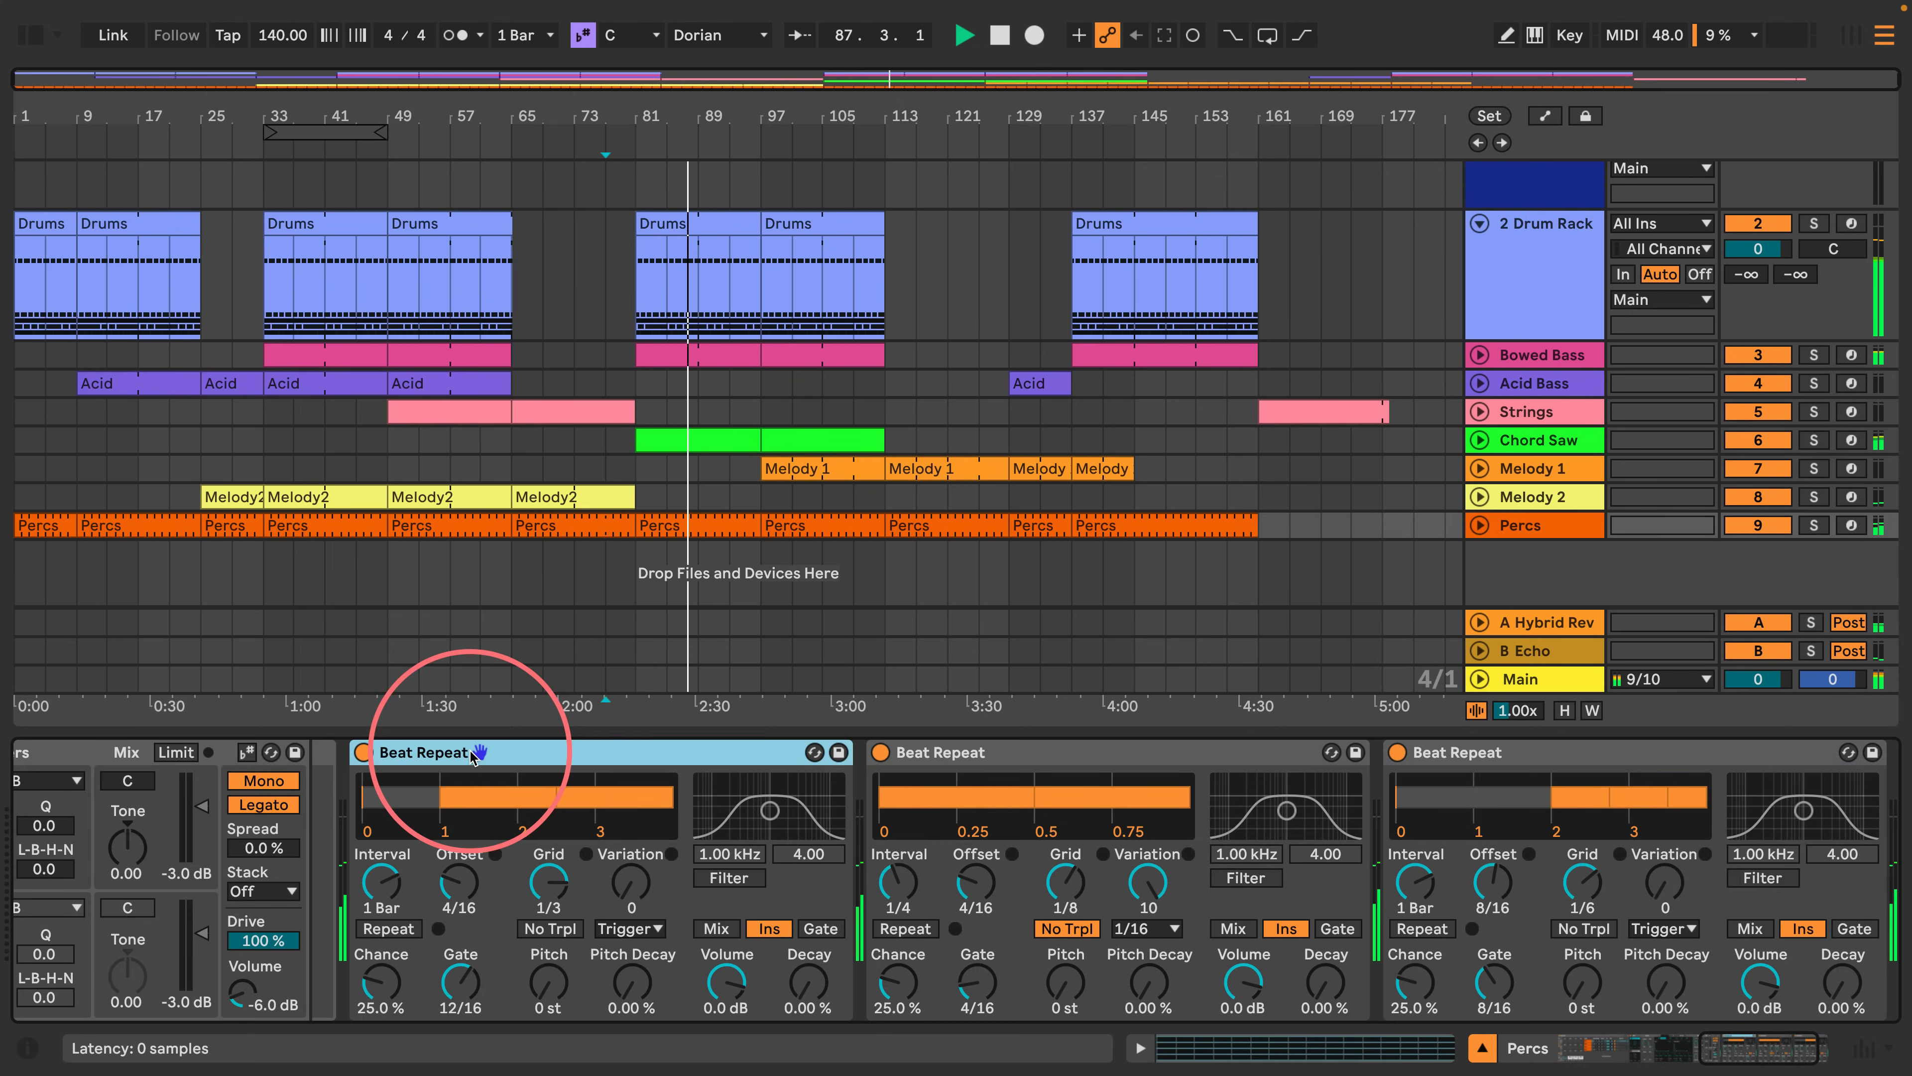
left_click(1498, 787, "shift")
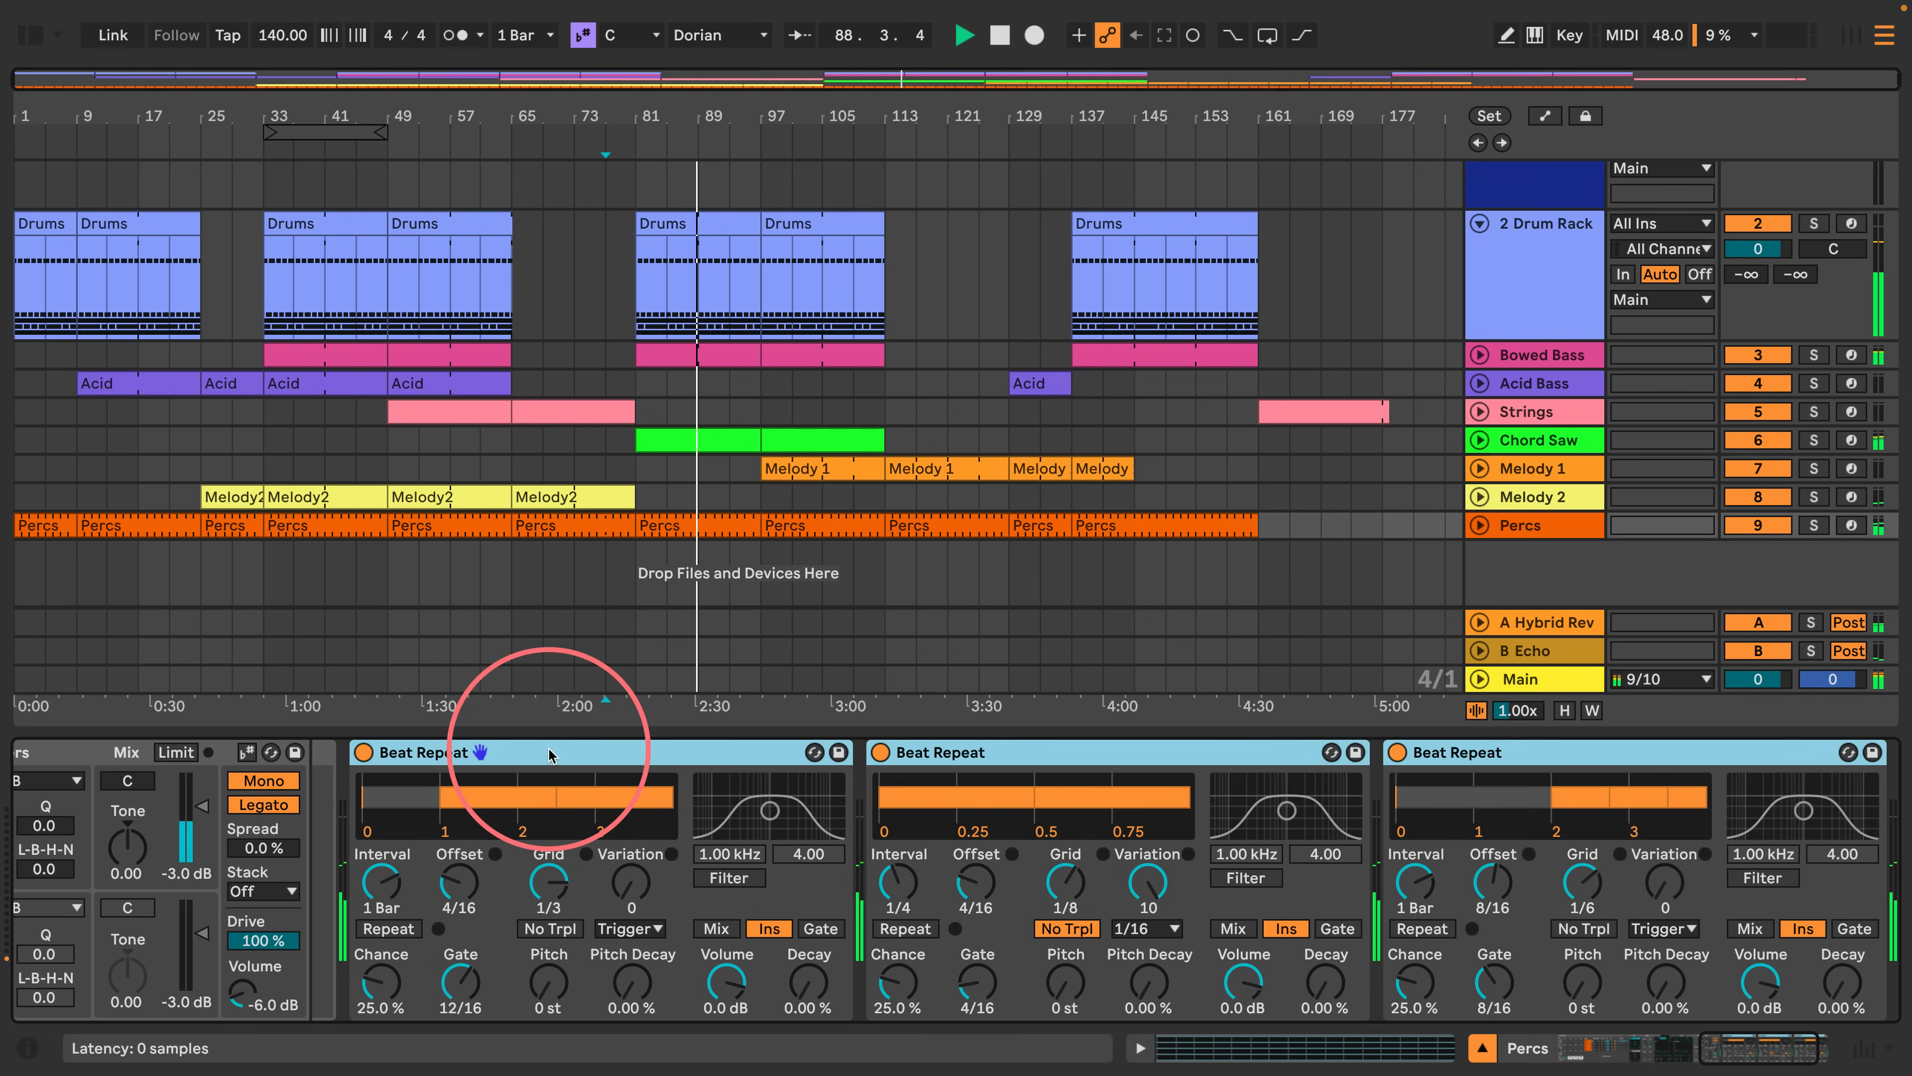
left_click_drag(549, 755, 1280, 772)
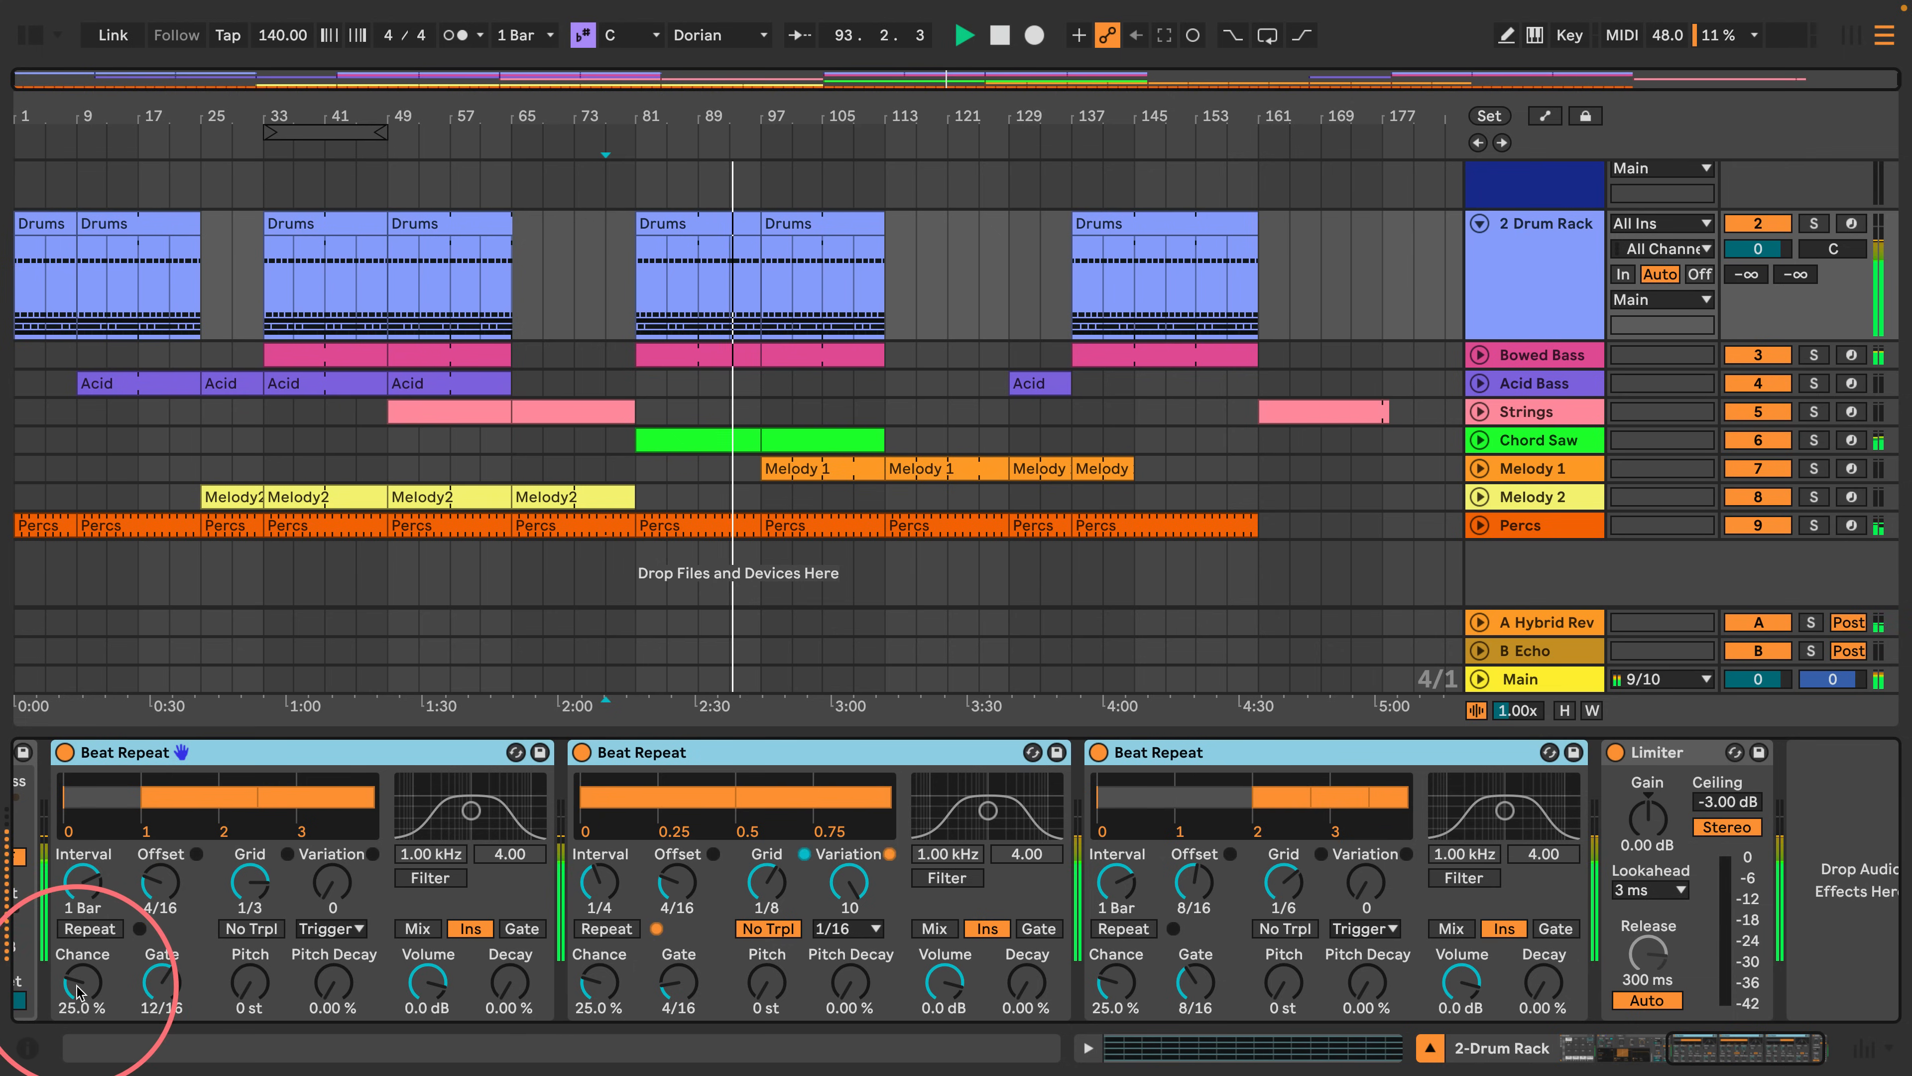
Set the chance on 2 Drum Rack's Beat Repeats to 15% for the first and third and 5% for the second.
left_click_drag(75, 991, 76, 1006)
left_click_drag(586, 983, 586, 998)
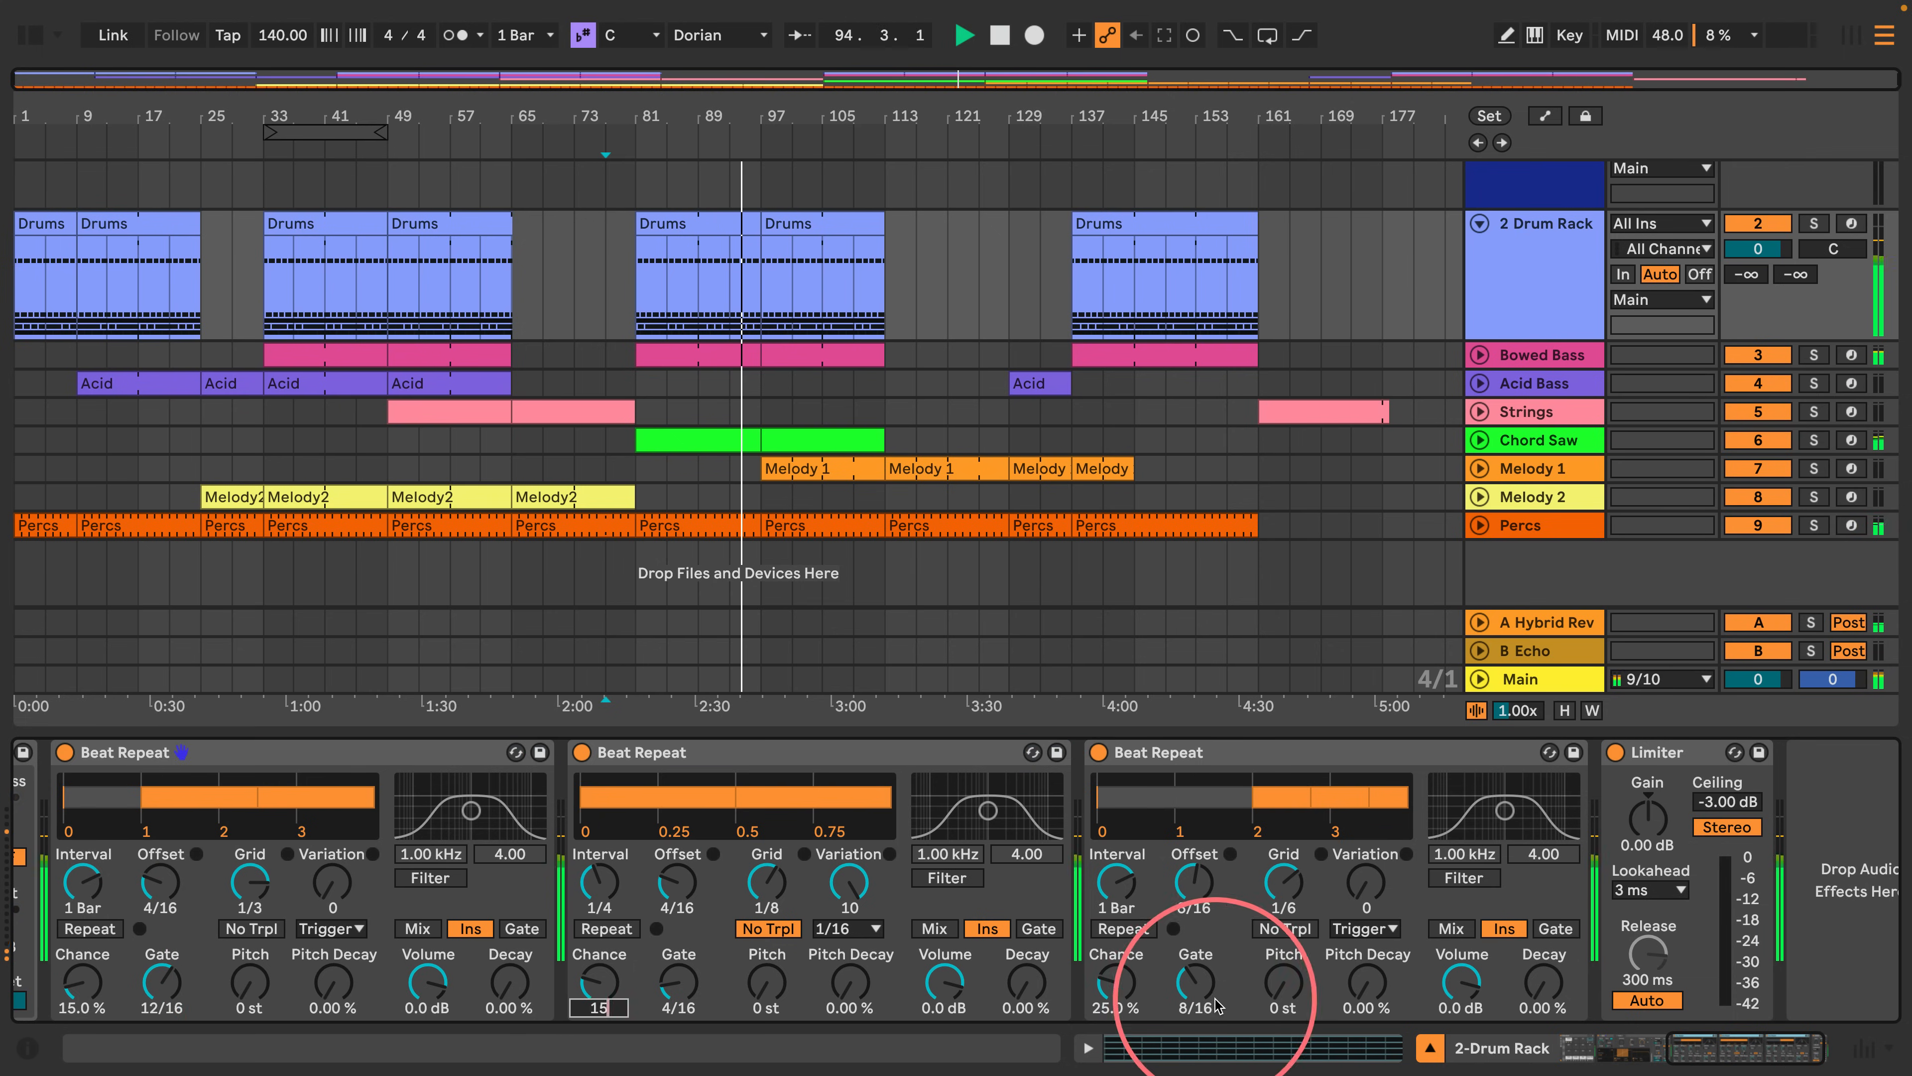
left_click_drag(1112, 983, 1113, 998)
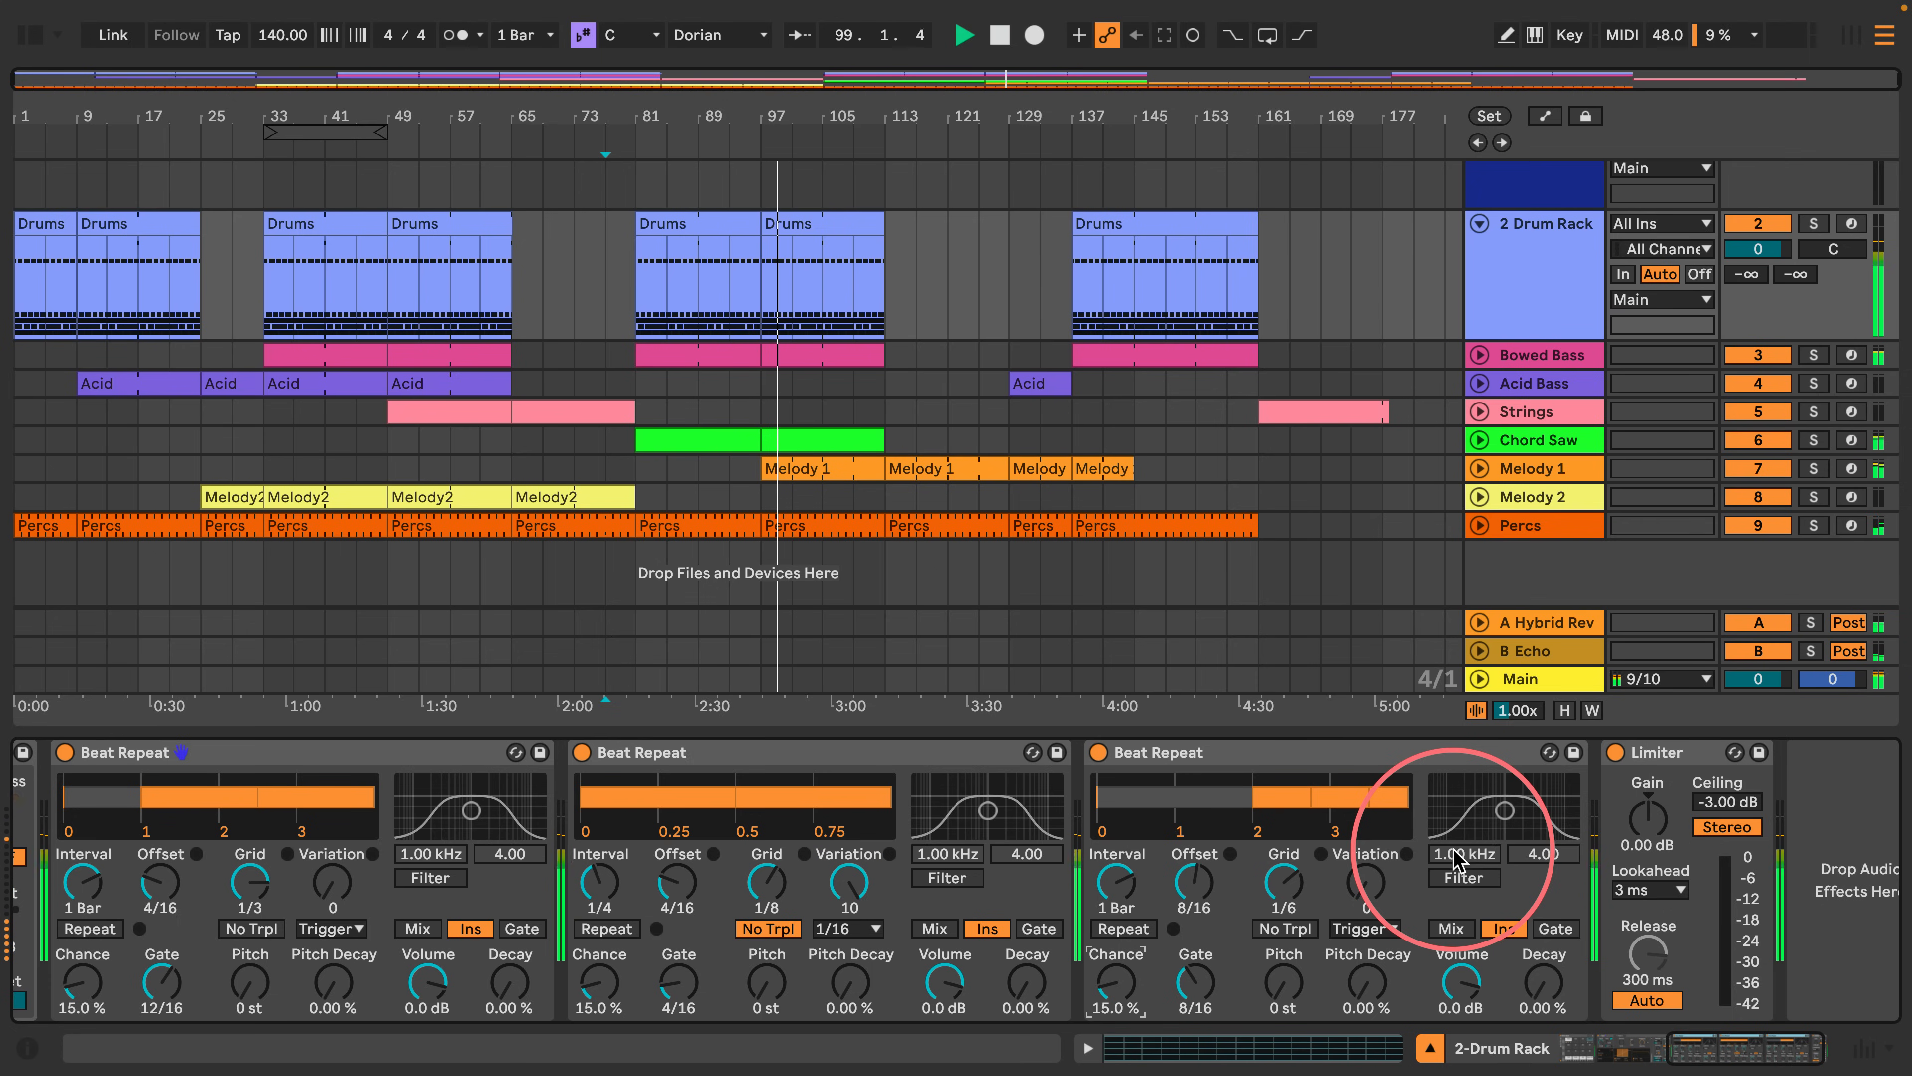
left_click(596, 993)
type("5")
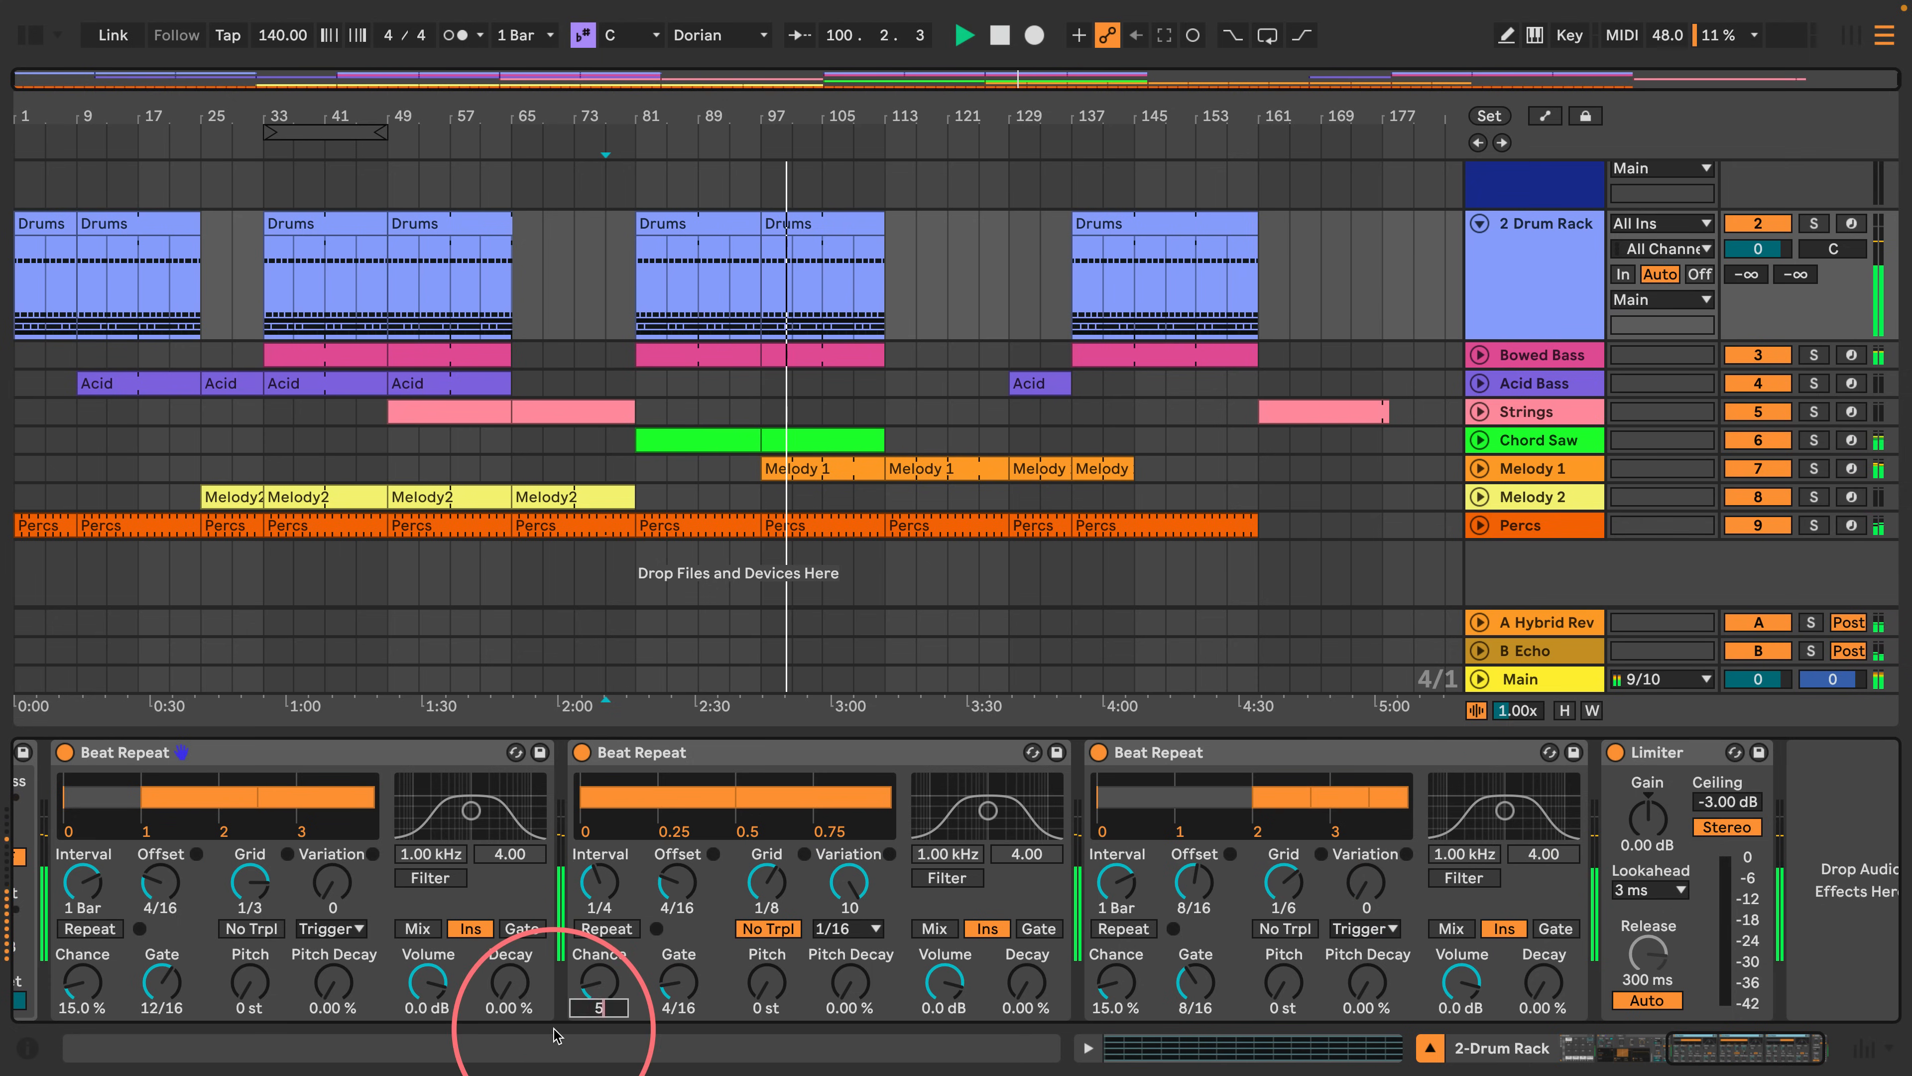
key("Return")
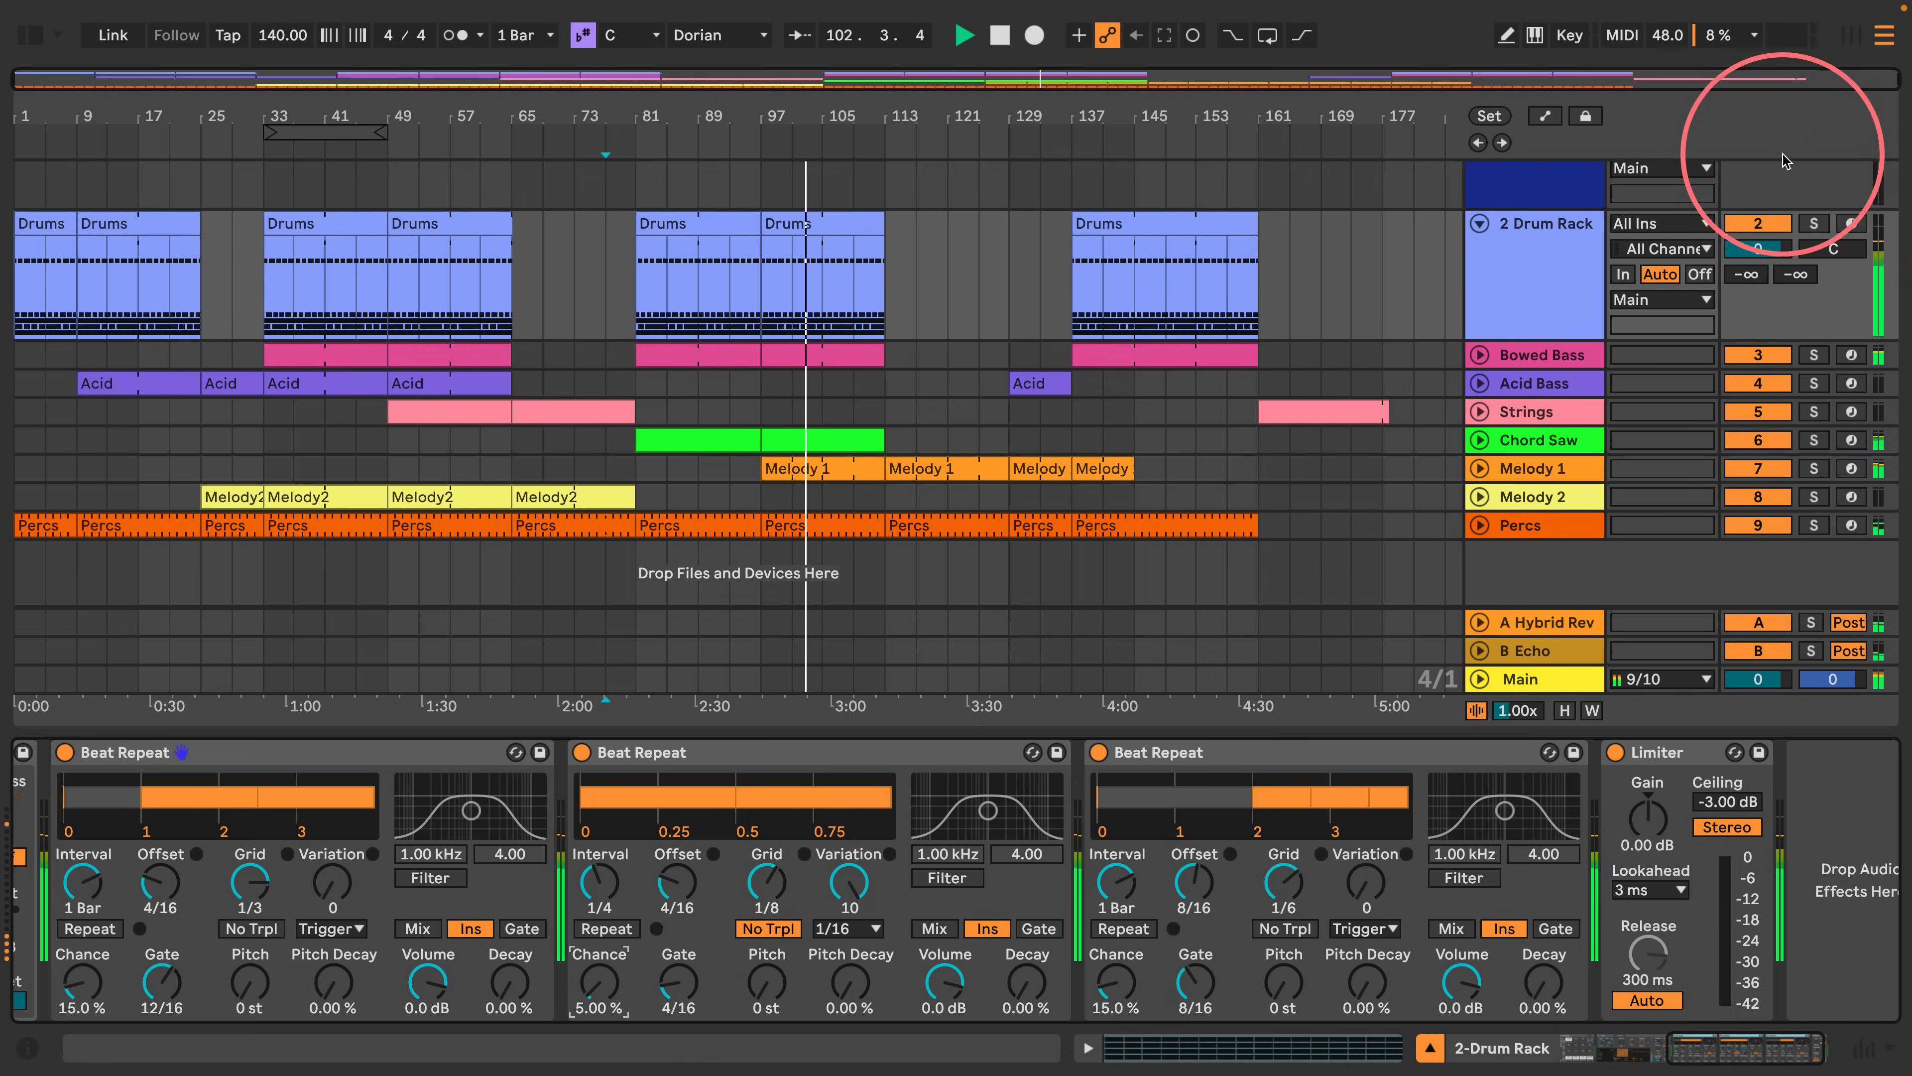
Show the mixer, enlarge it so the track volume values are displayed, and stop playback.
left_click(1852, 1054)
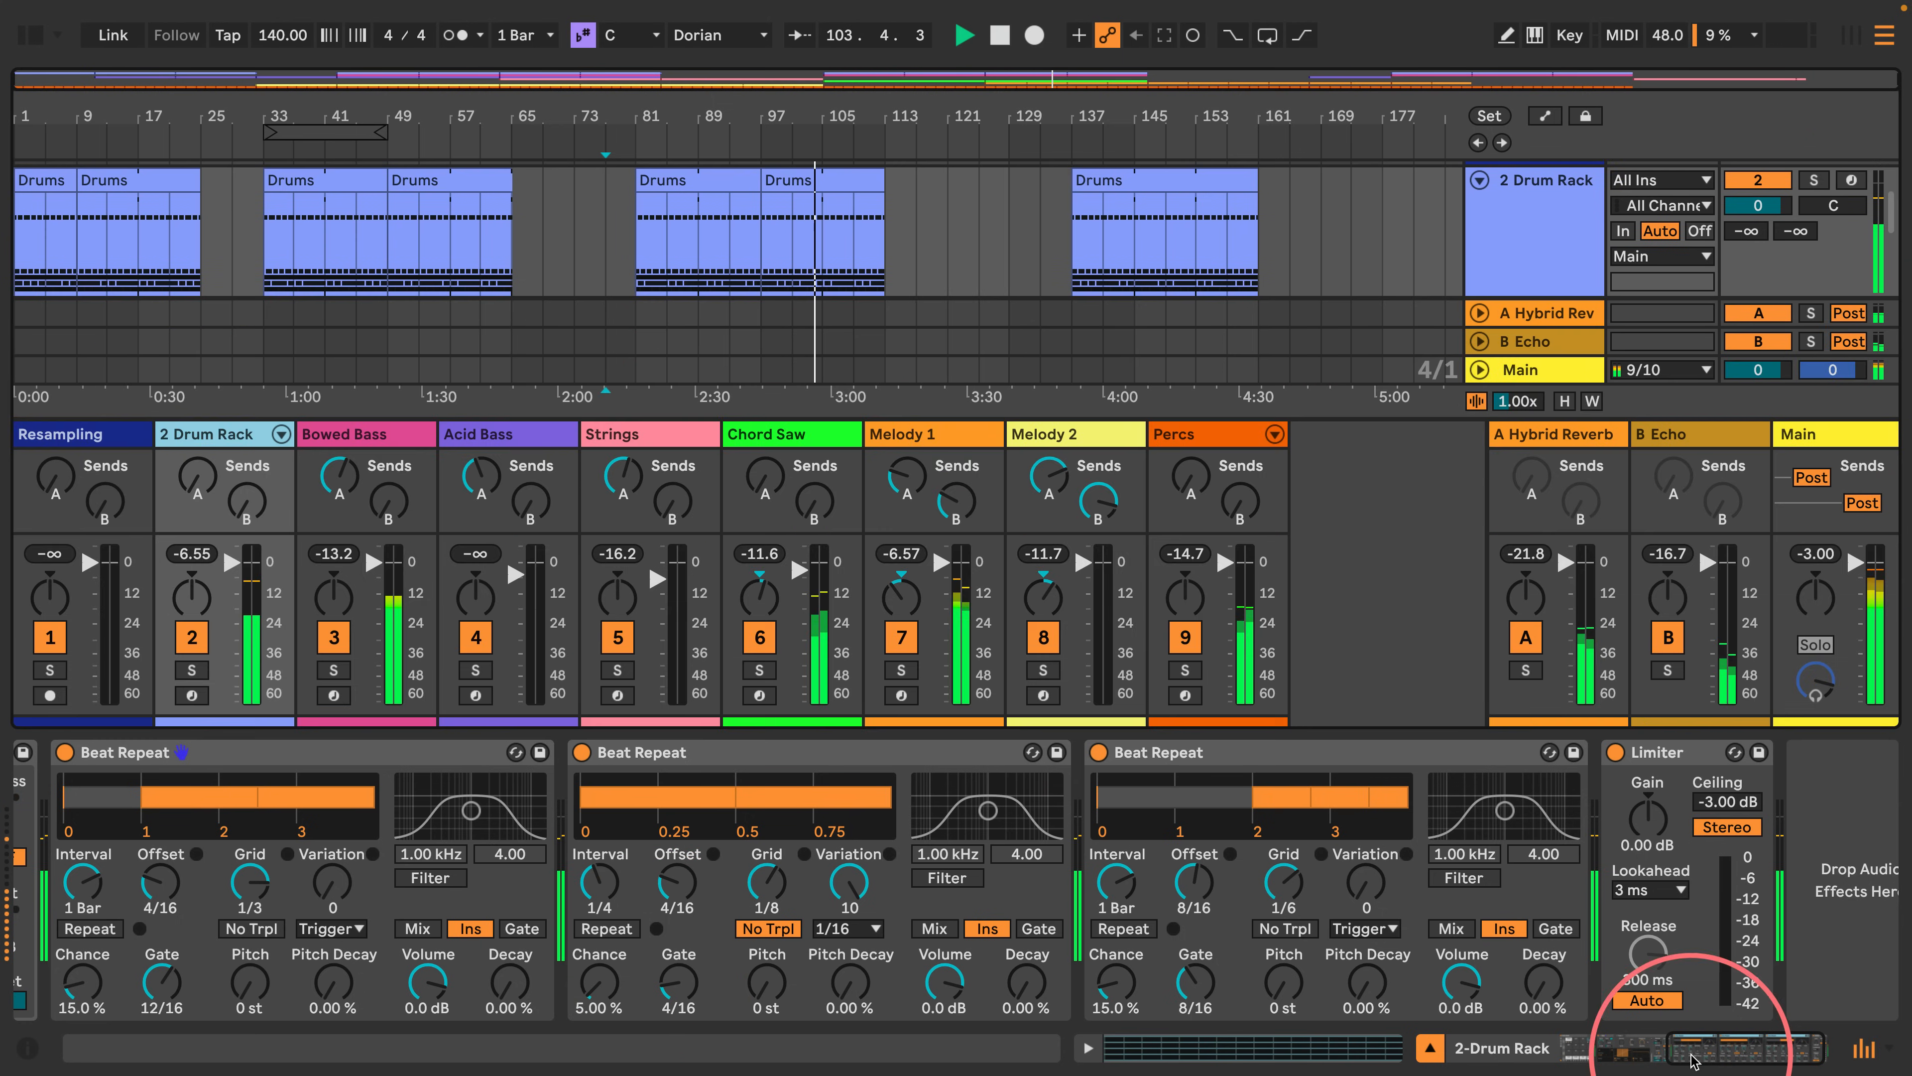
left_click_drag(948, 416, 973, 64)
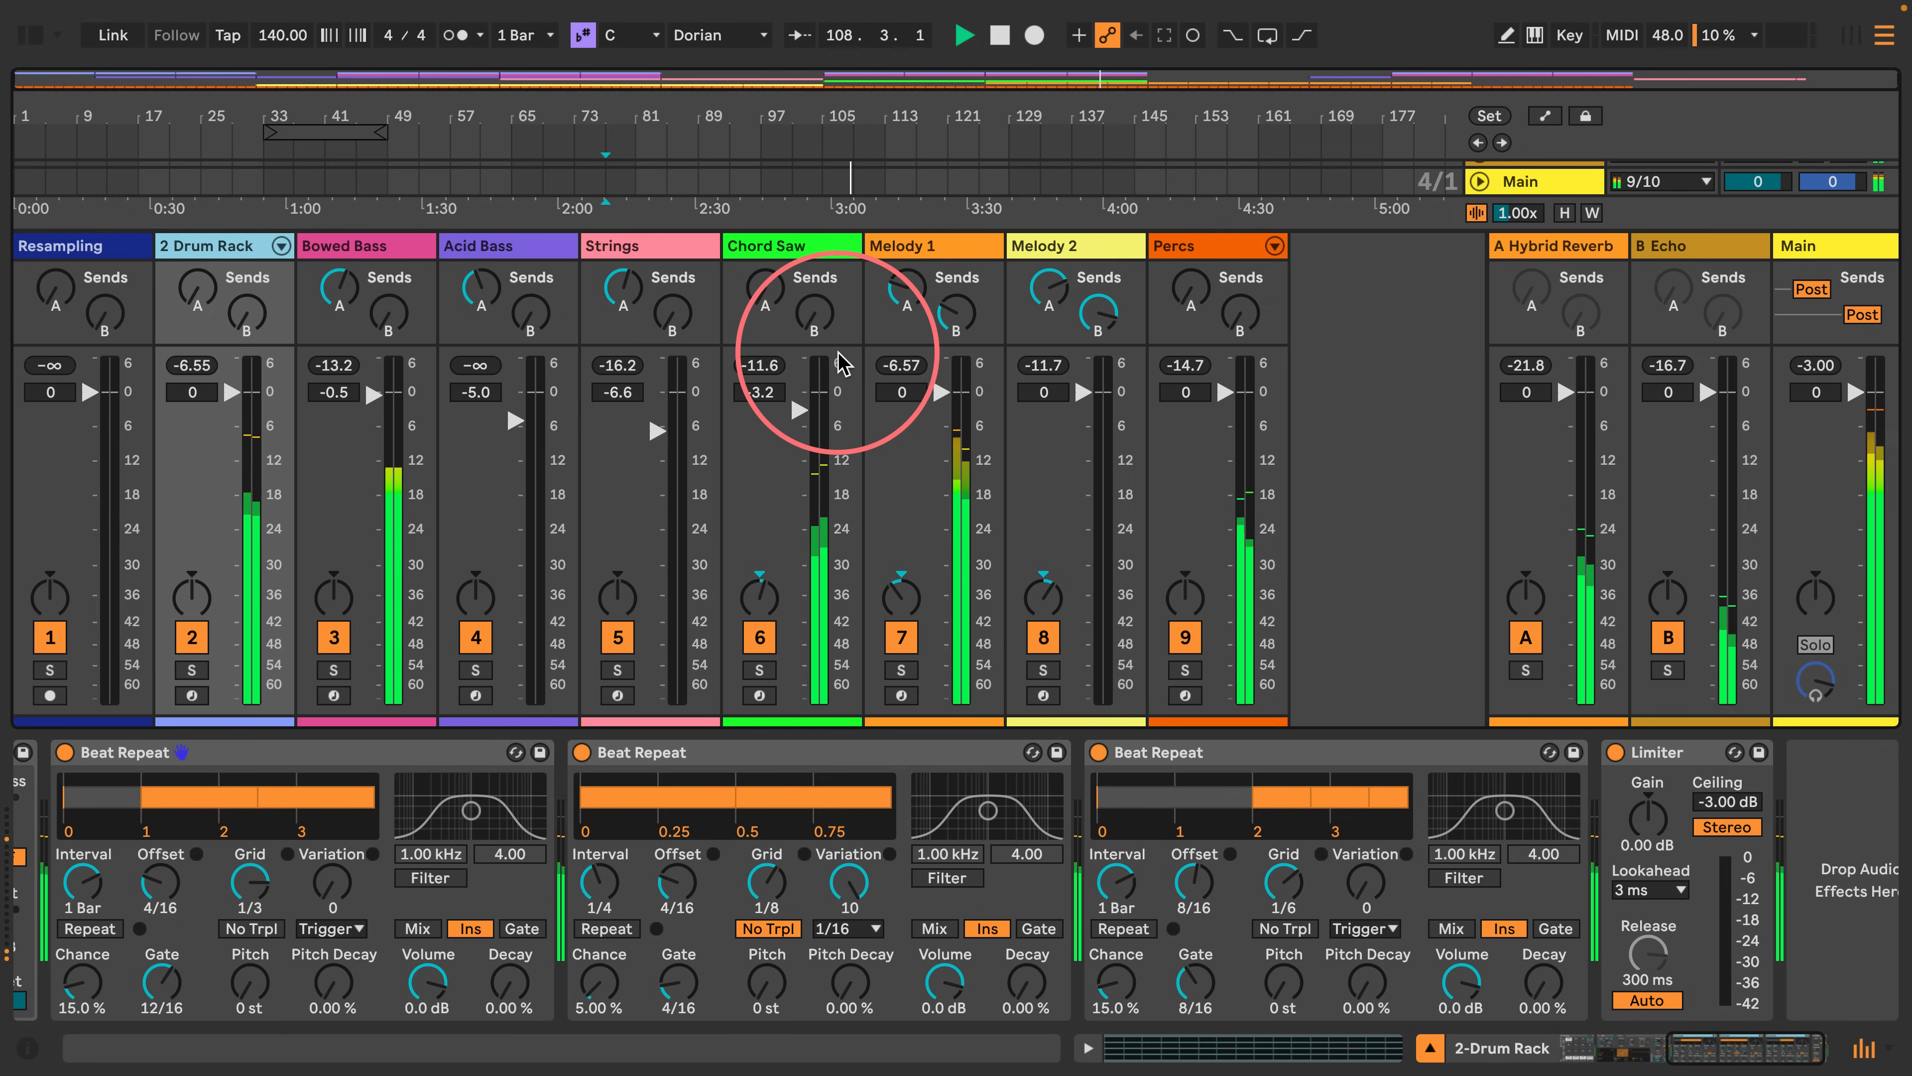
key("space")
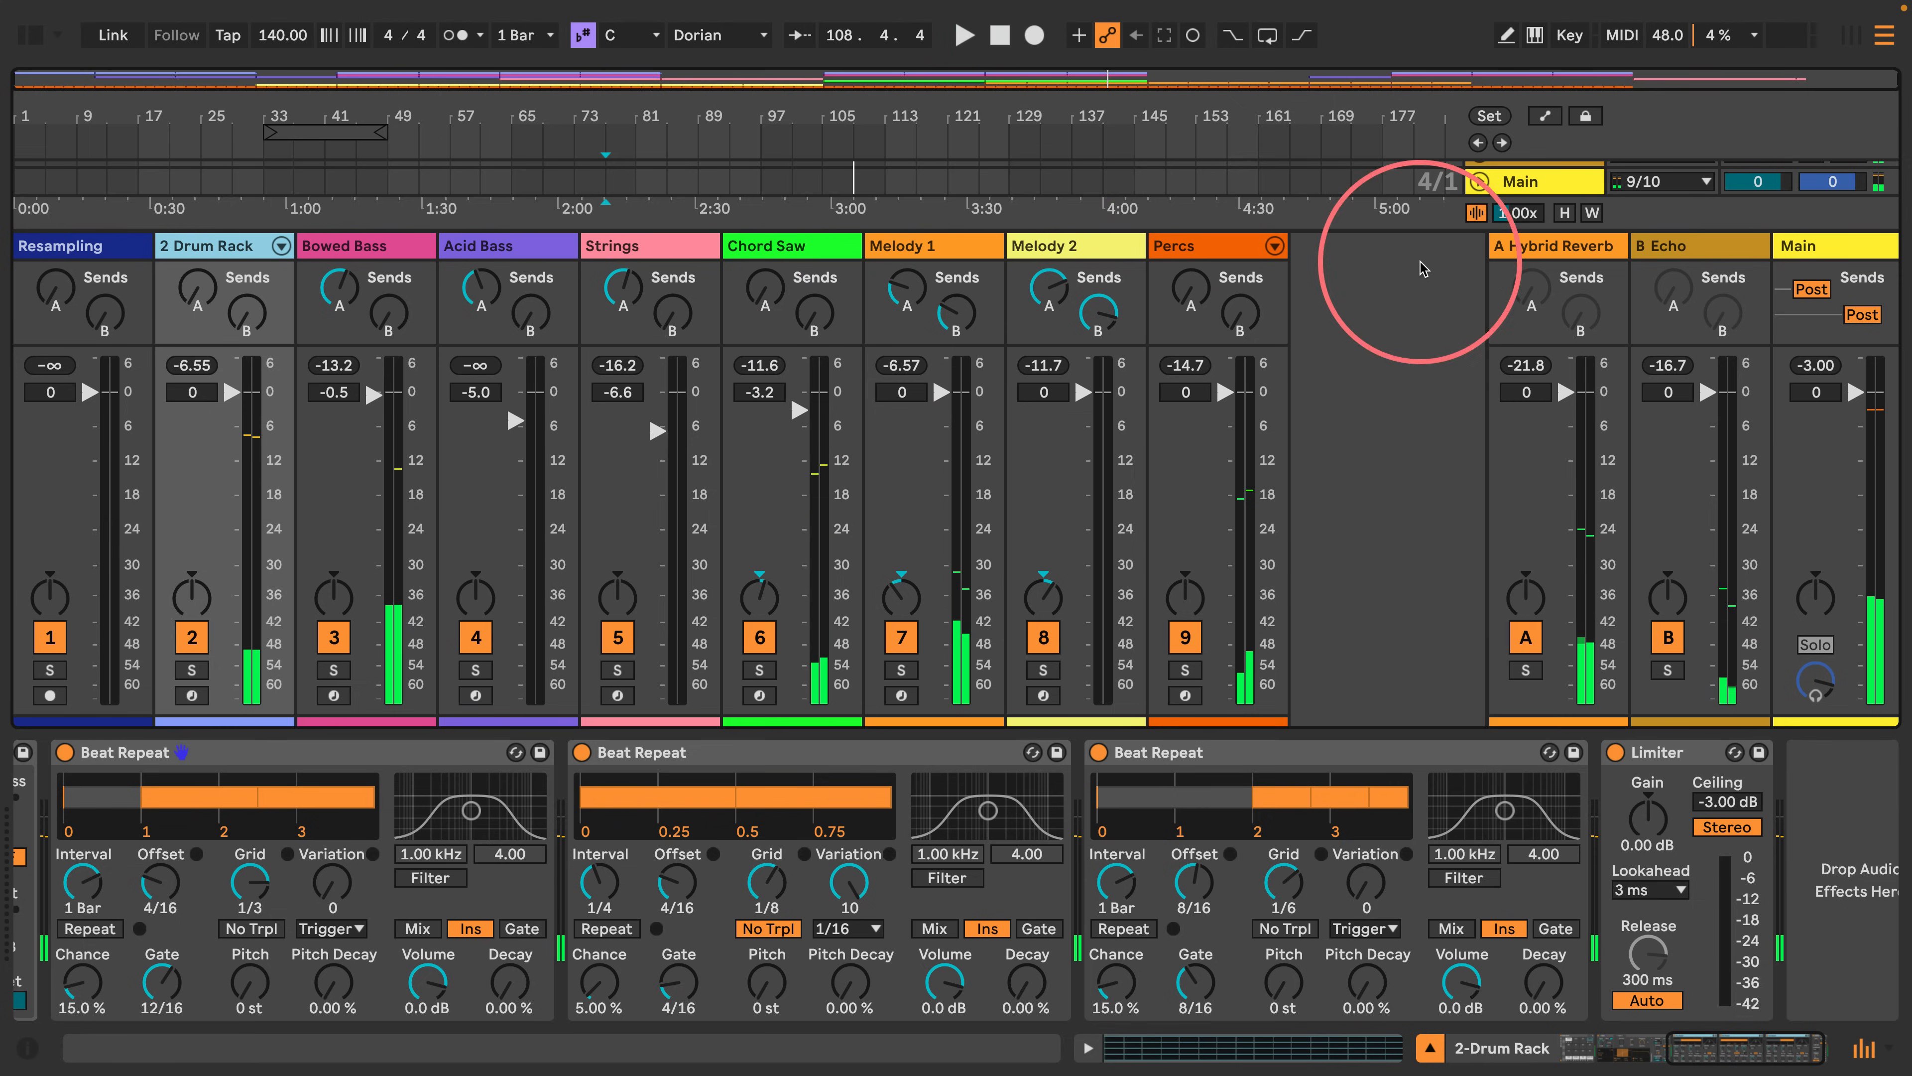
Check the Limiter on the Main track and delete the Resampling track.
left_click(1800, 251)
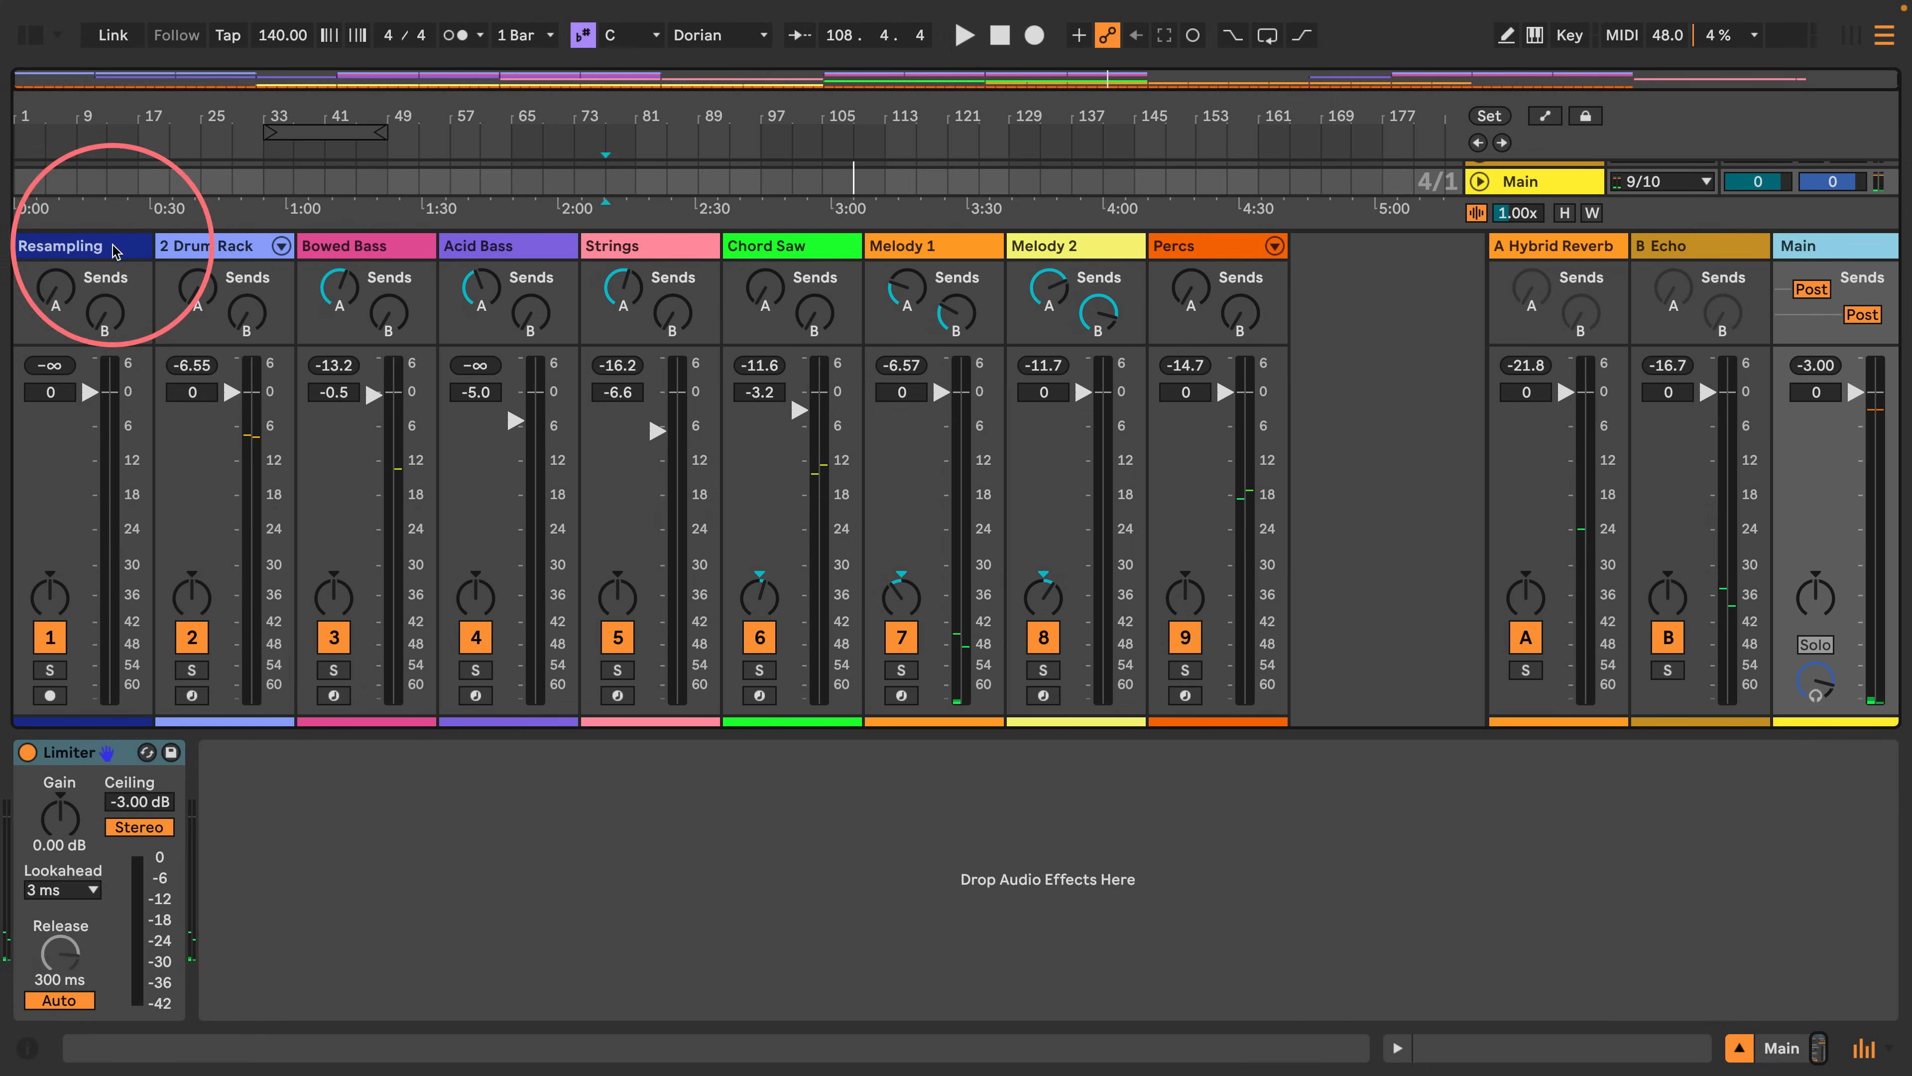
left_click(65, 242)
key("Delete")
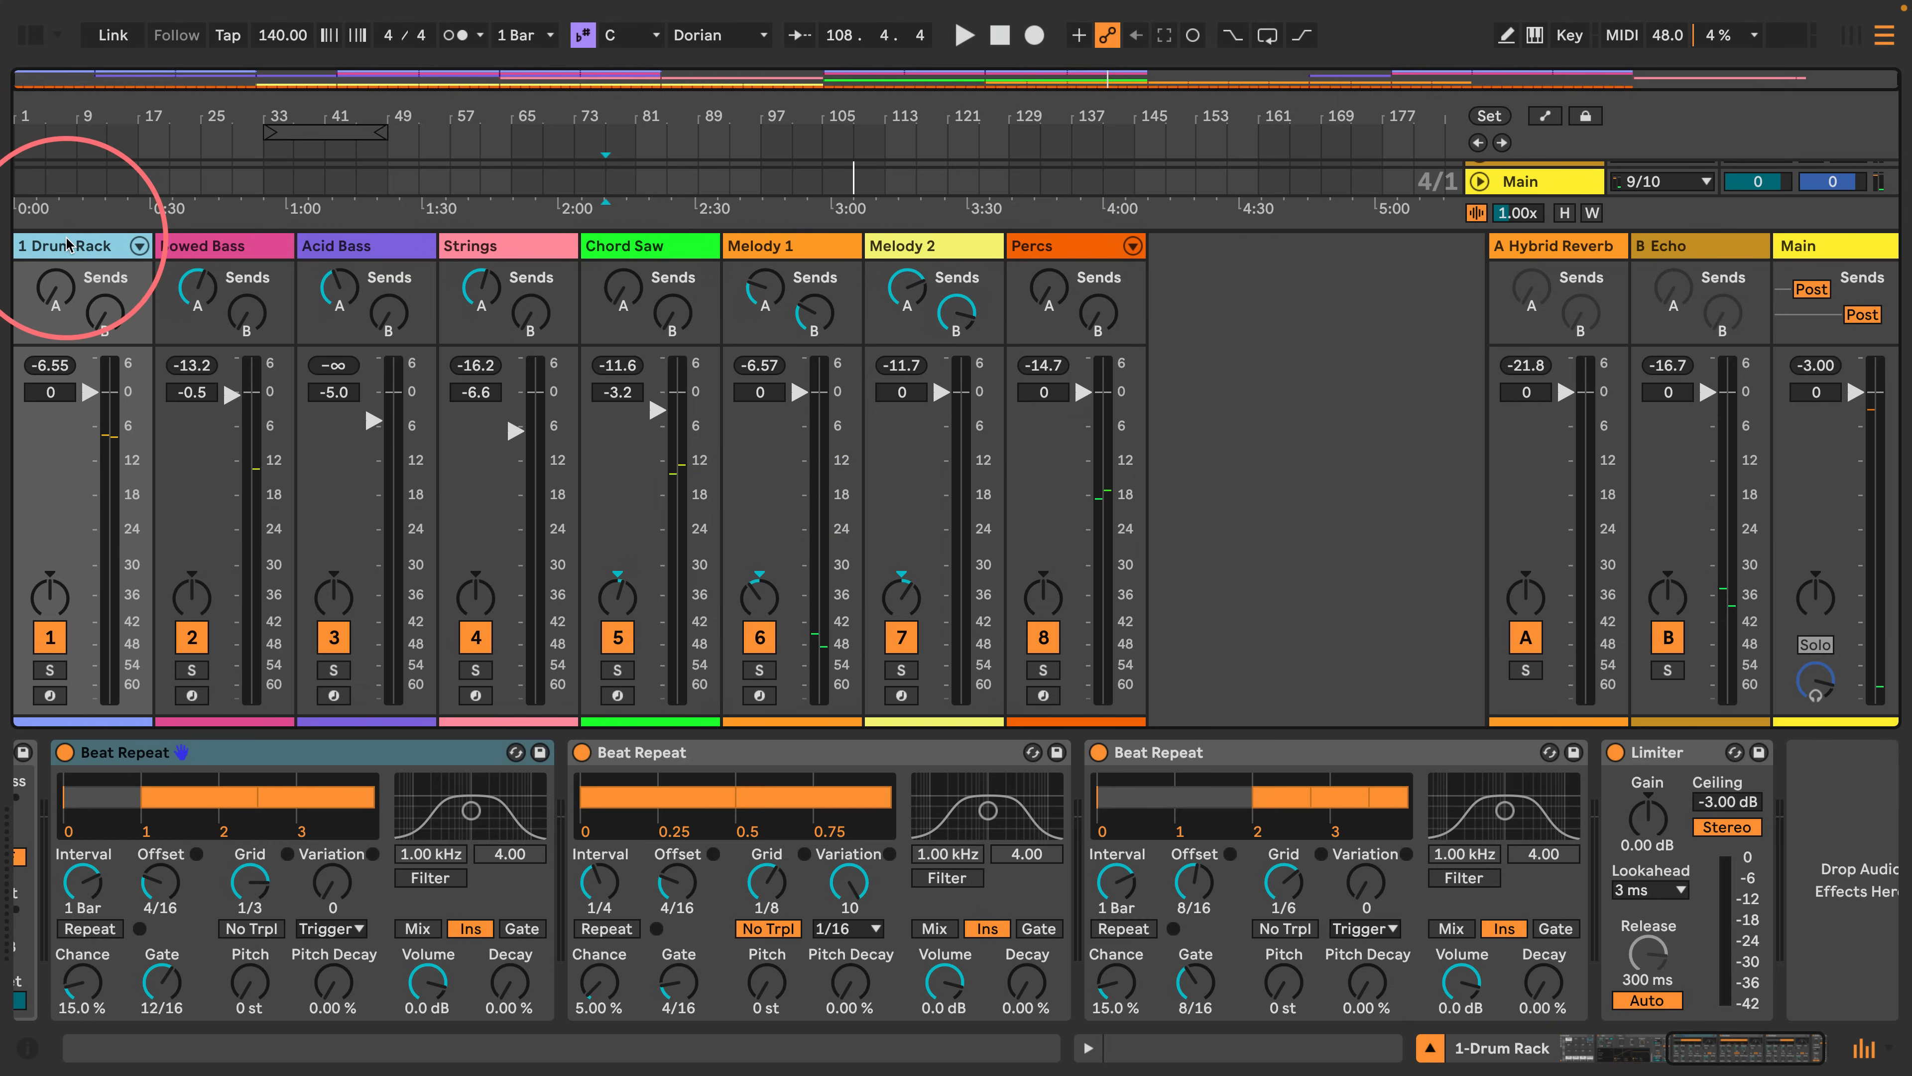
Reset the volumes of Bowed Bass, Acid Bass, Strings and Chord Saw to 0 dB.
left_click(1796, 244, "shift")
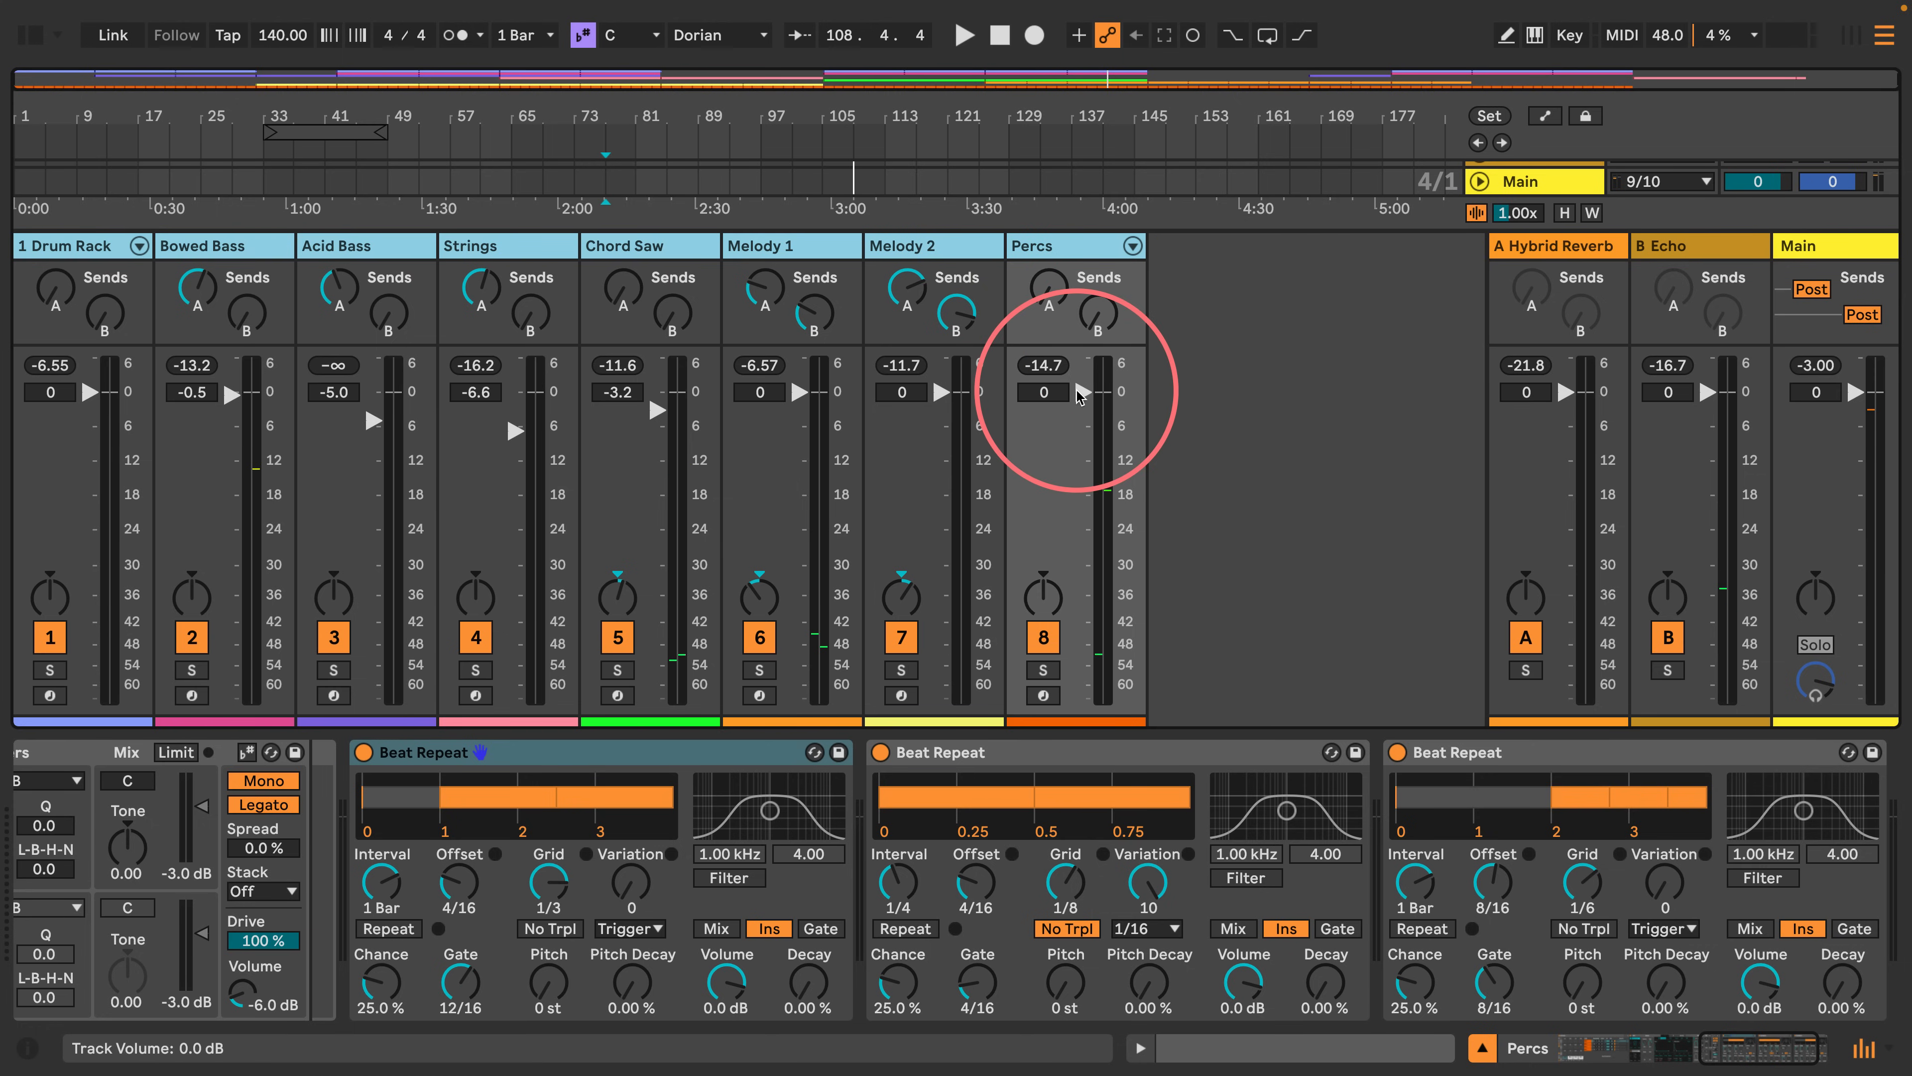
left_click(83, 245)
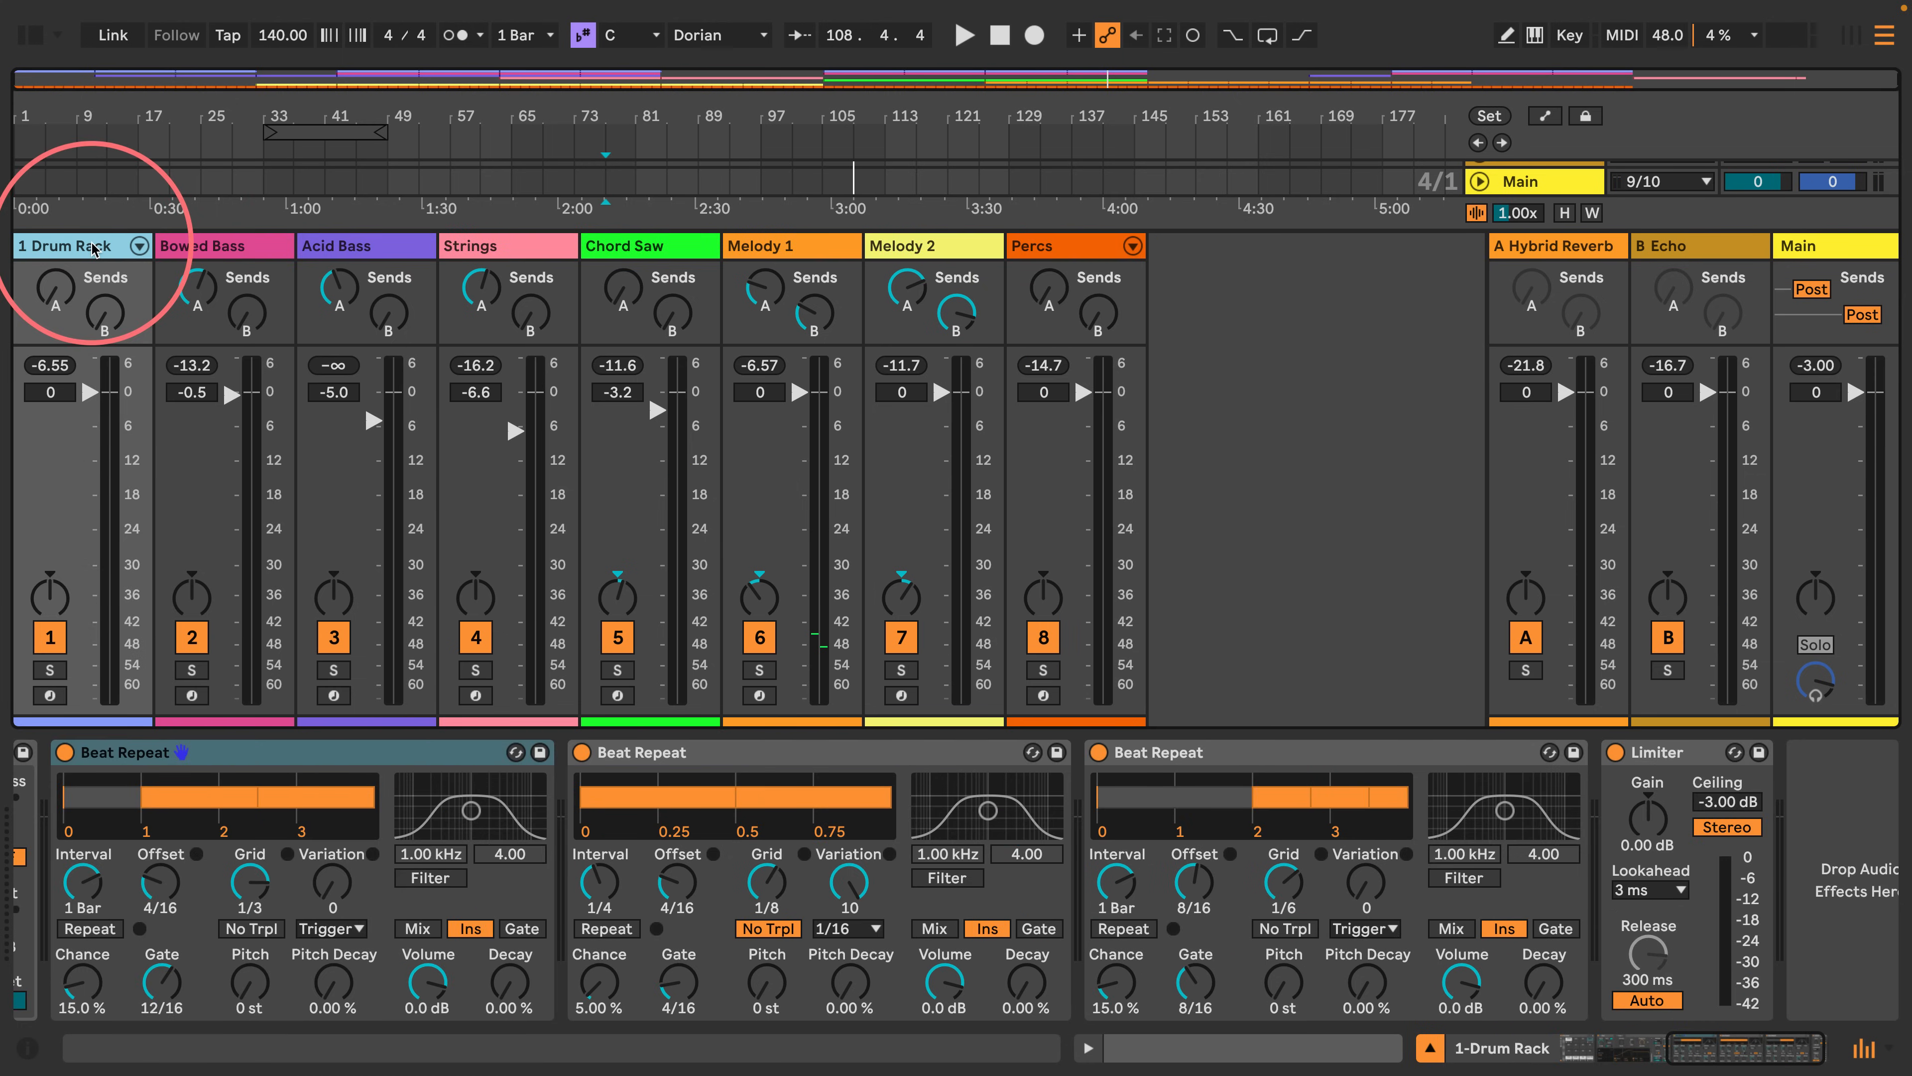
double_click(231, 392)
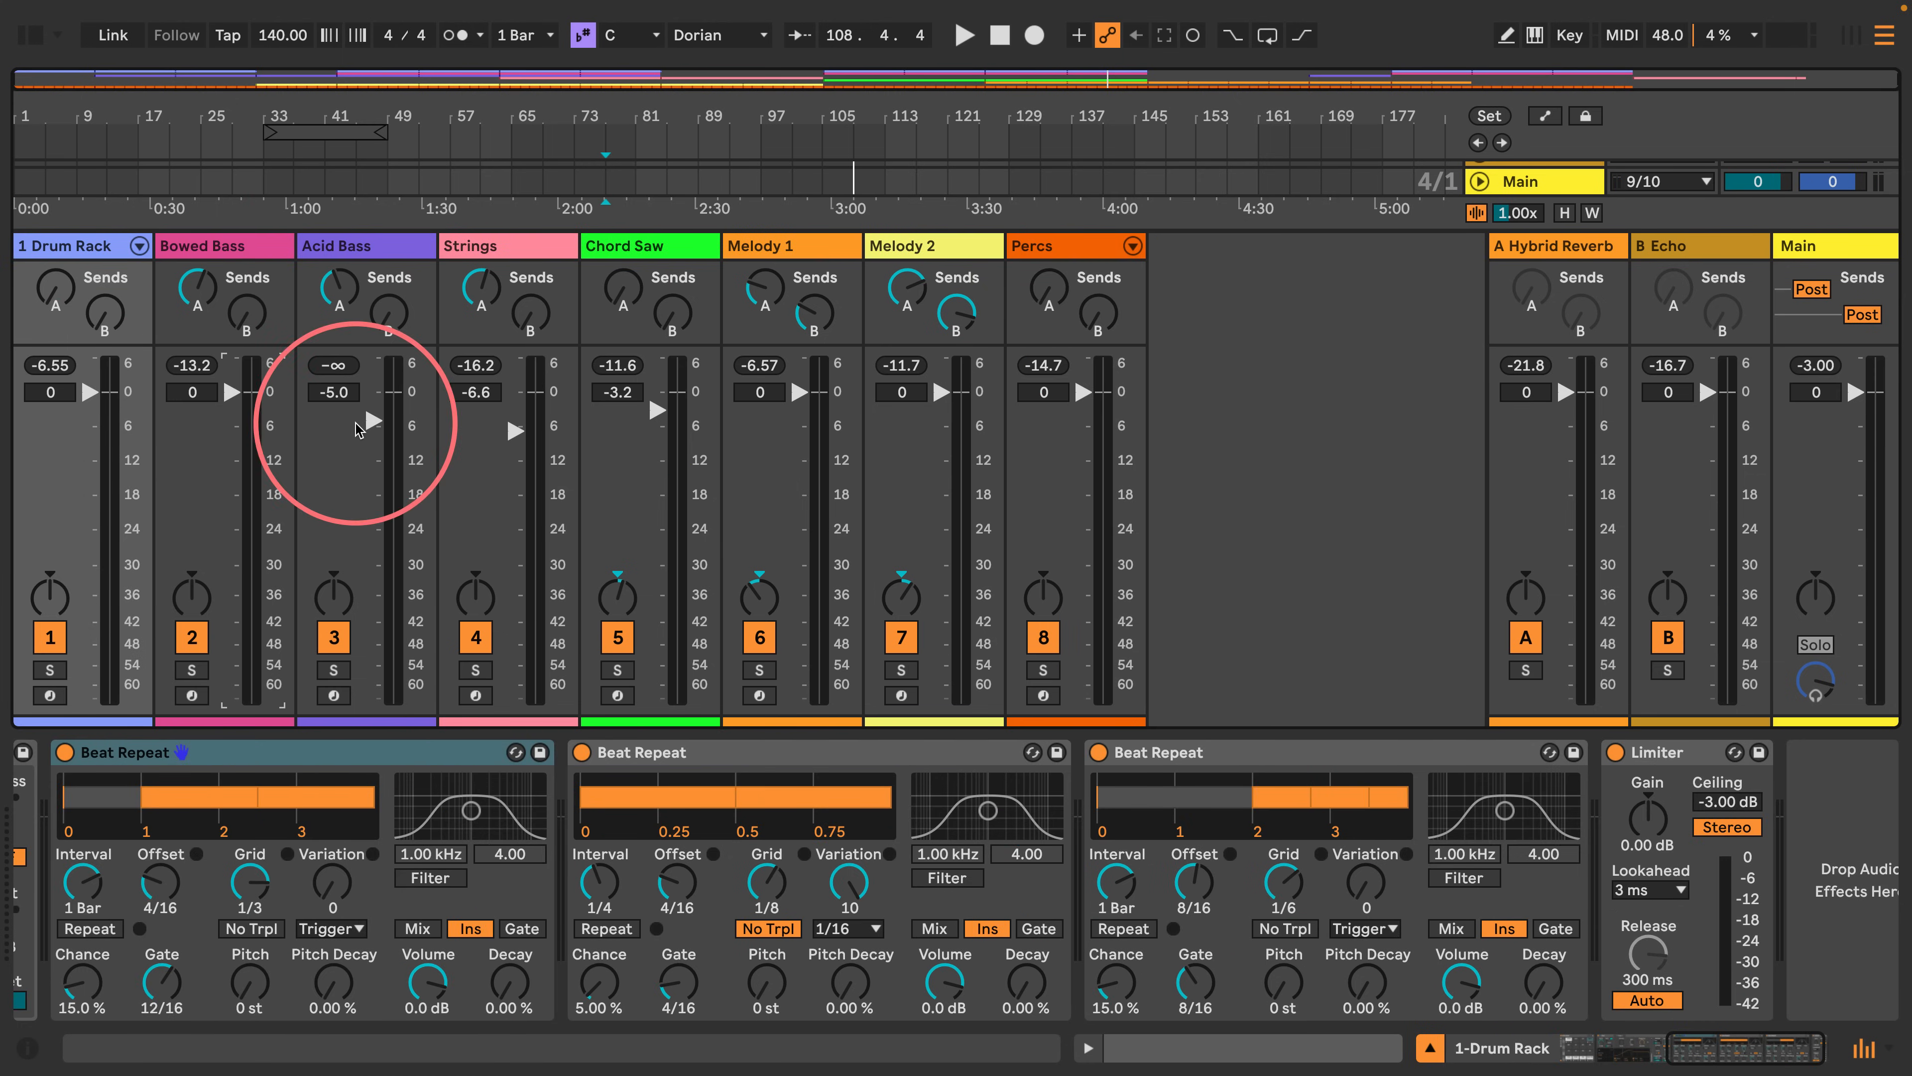
double_click(372, 420)
double_click(515, 430)
double_click(656, 410)
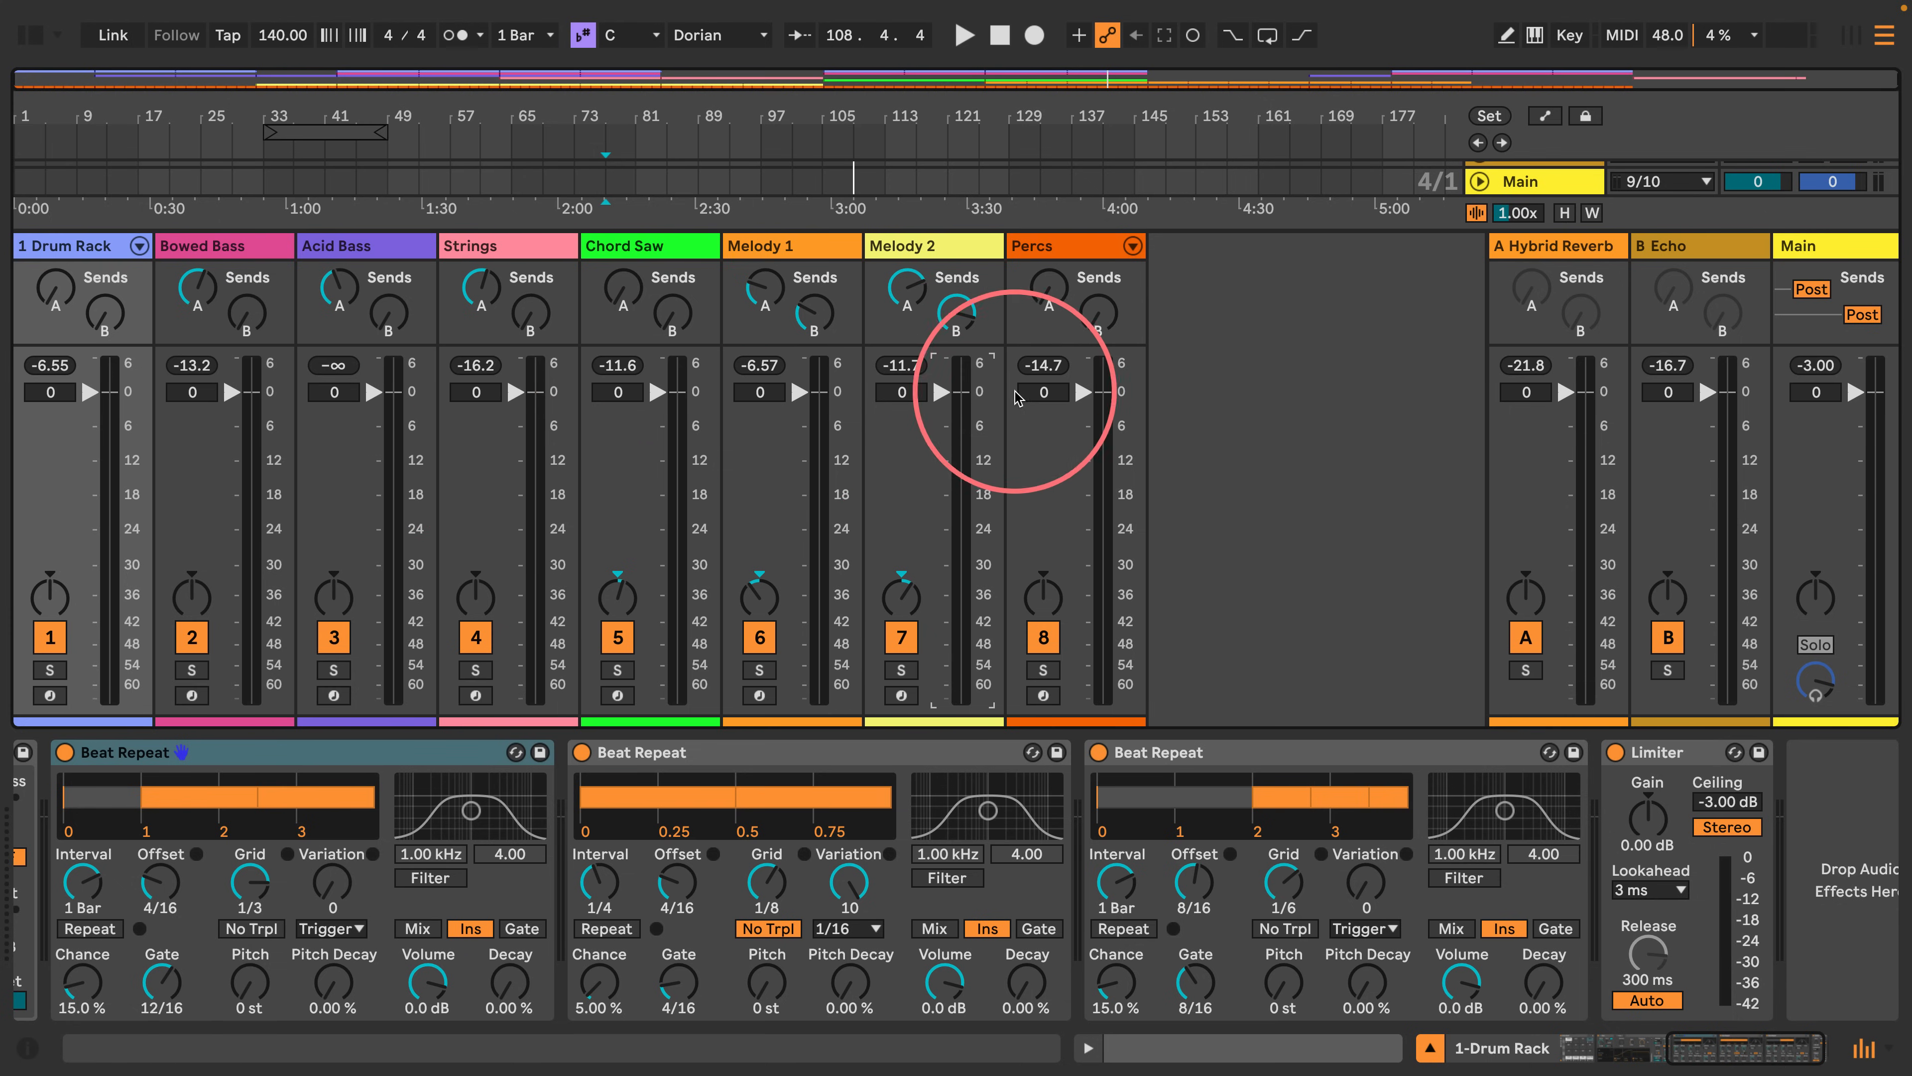
Lower all eight tracks from 1 Drum Rack to Percs together to -24.0 dB and play the arrangement from the start.
left_click(1045, 247)
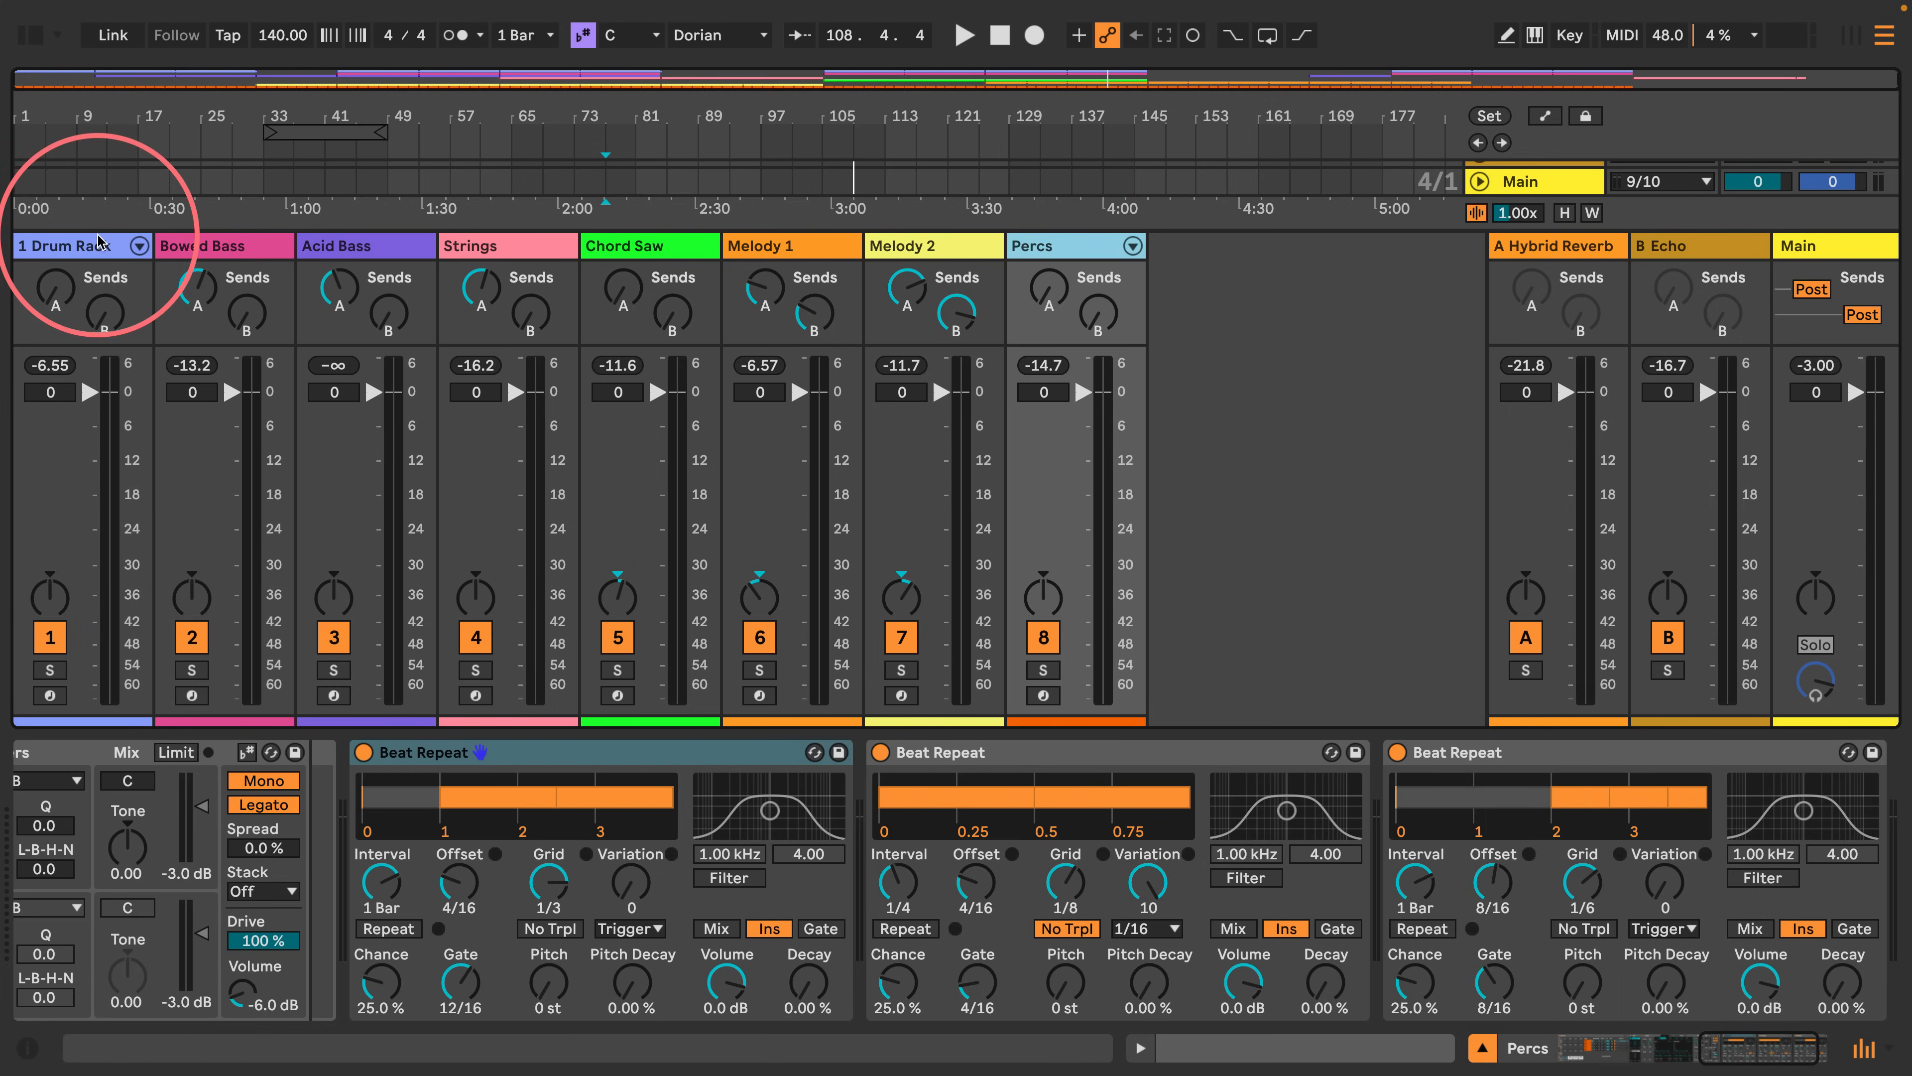
left_click(83, 245, "shift")
left_click_drag(234, 400, 234, 531)
left_click_drag(231, 396, 286, 439)
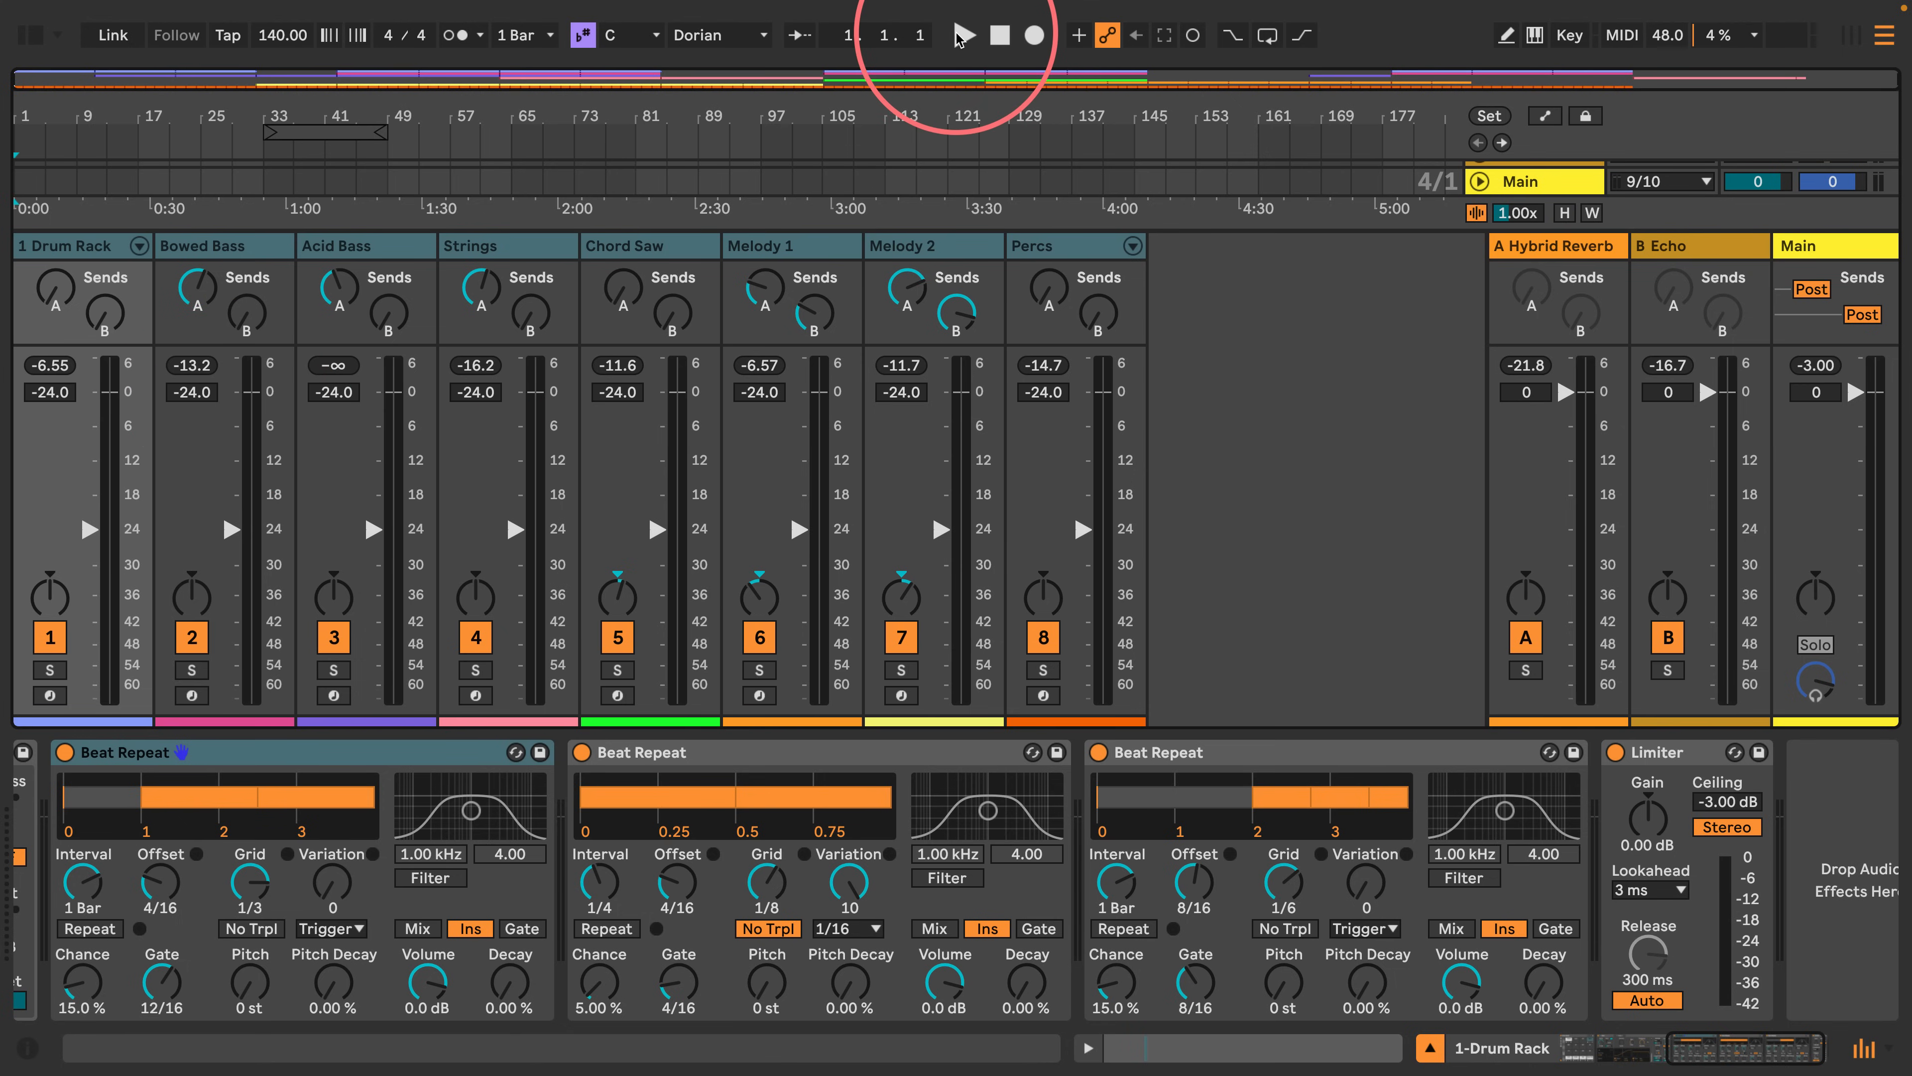
left_click(963, 35)
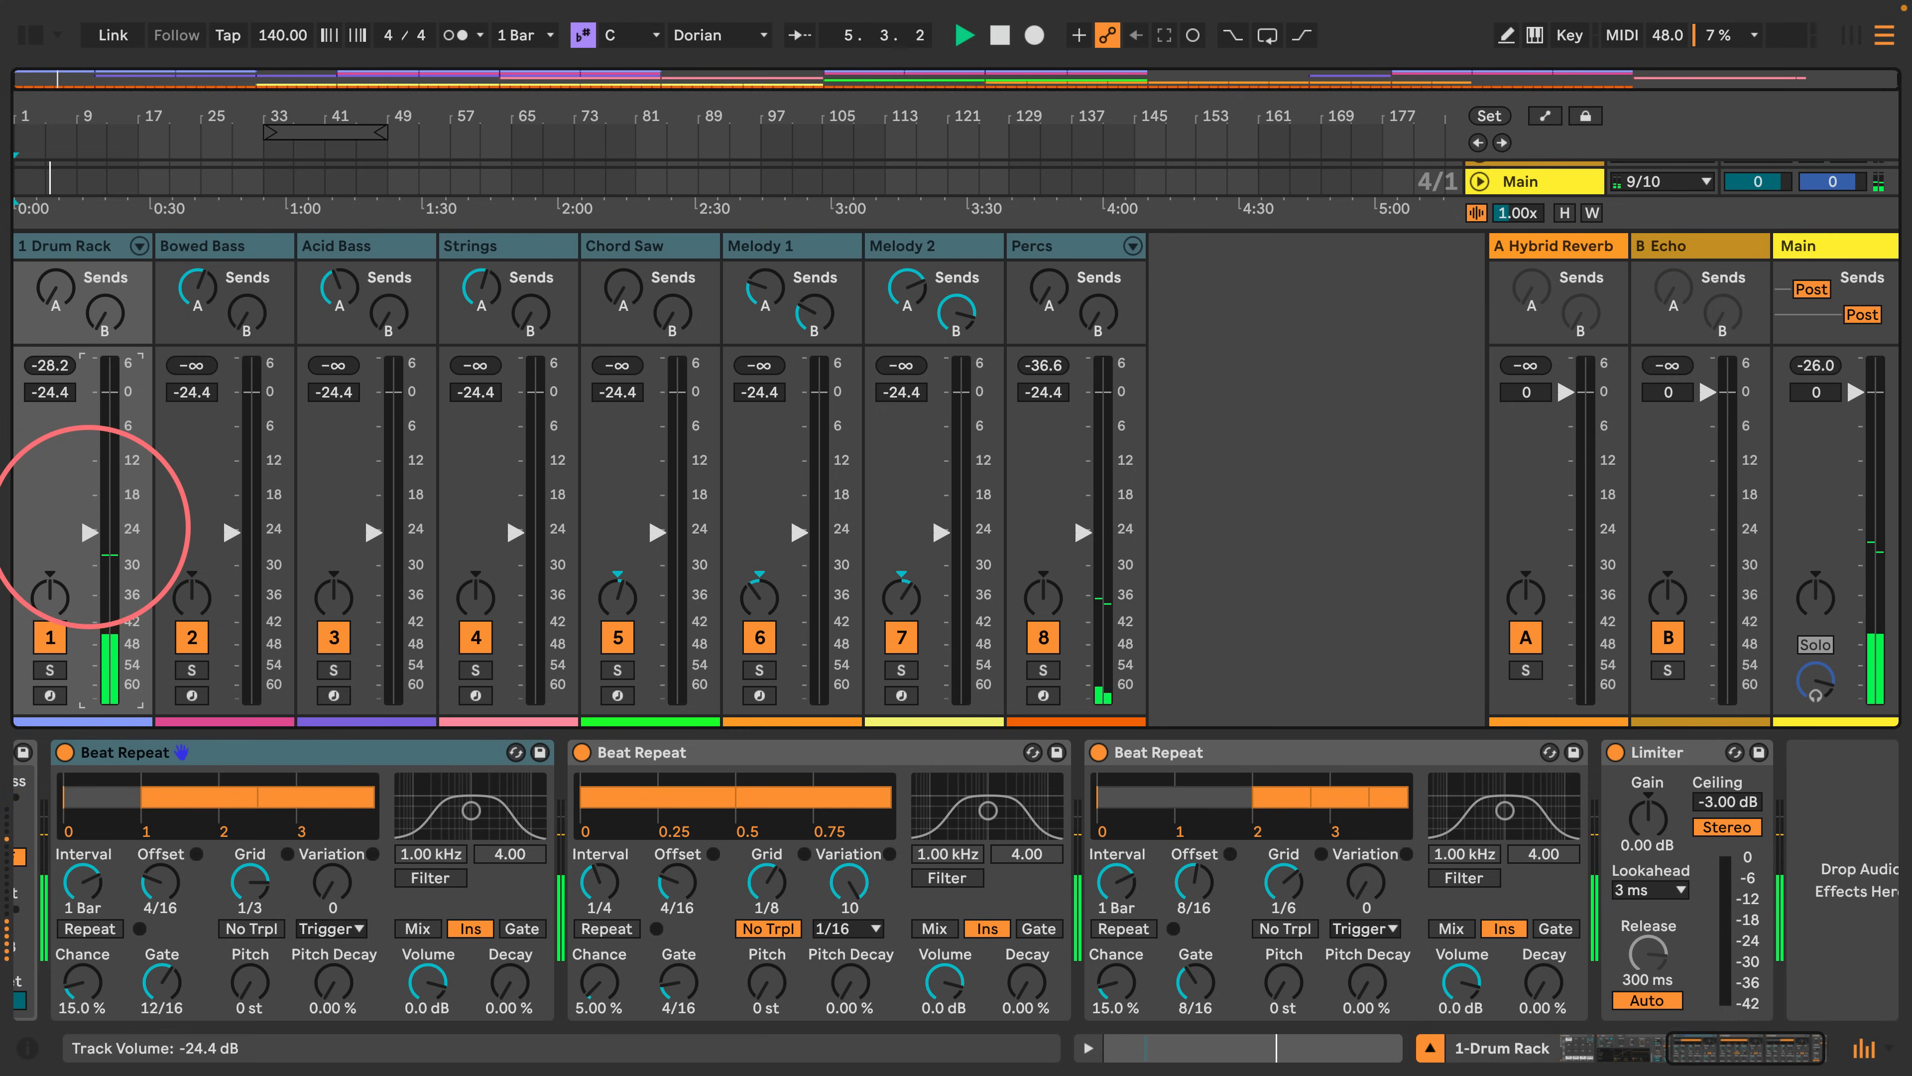
double_click(89, 241)
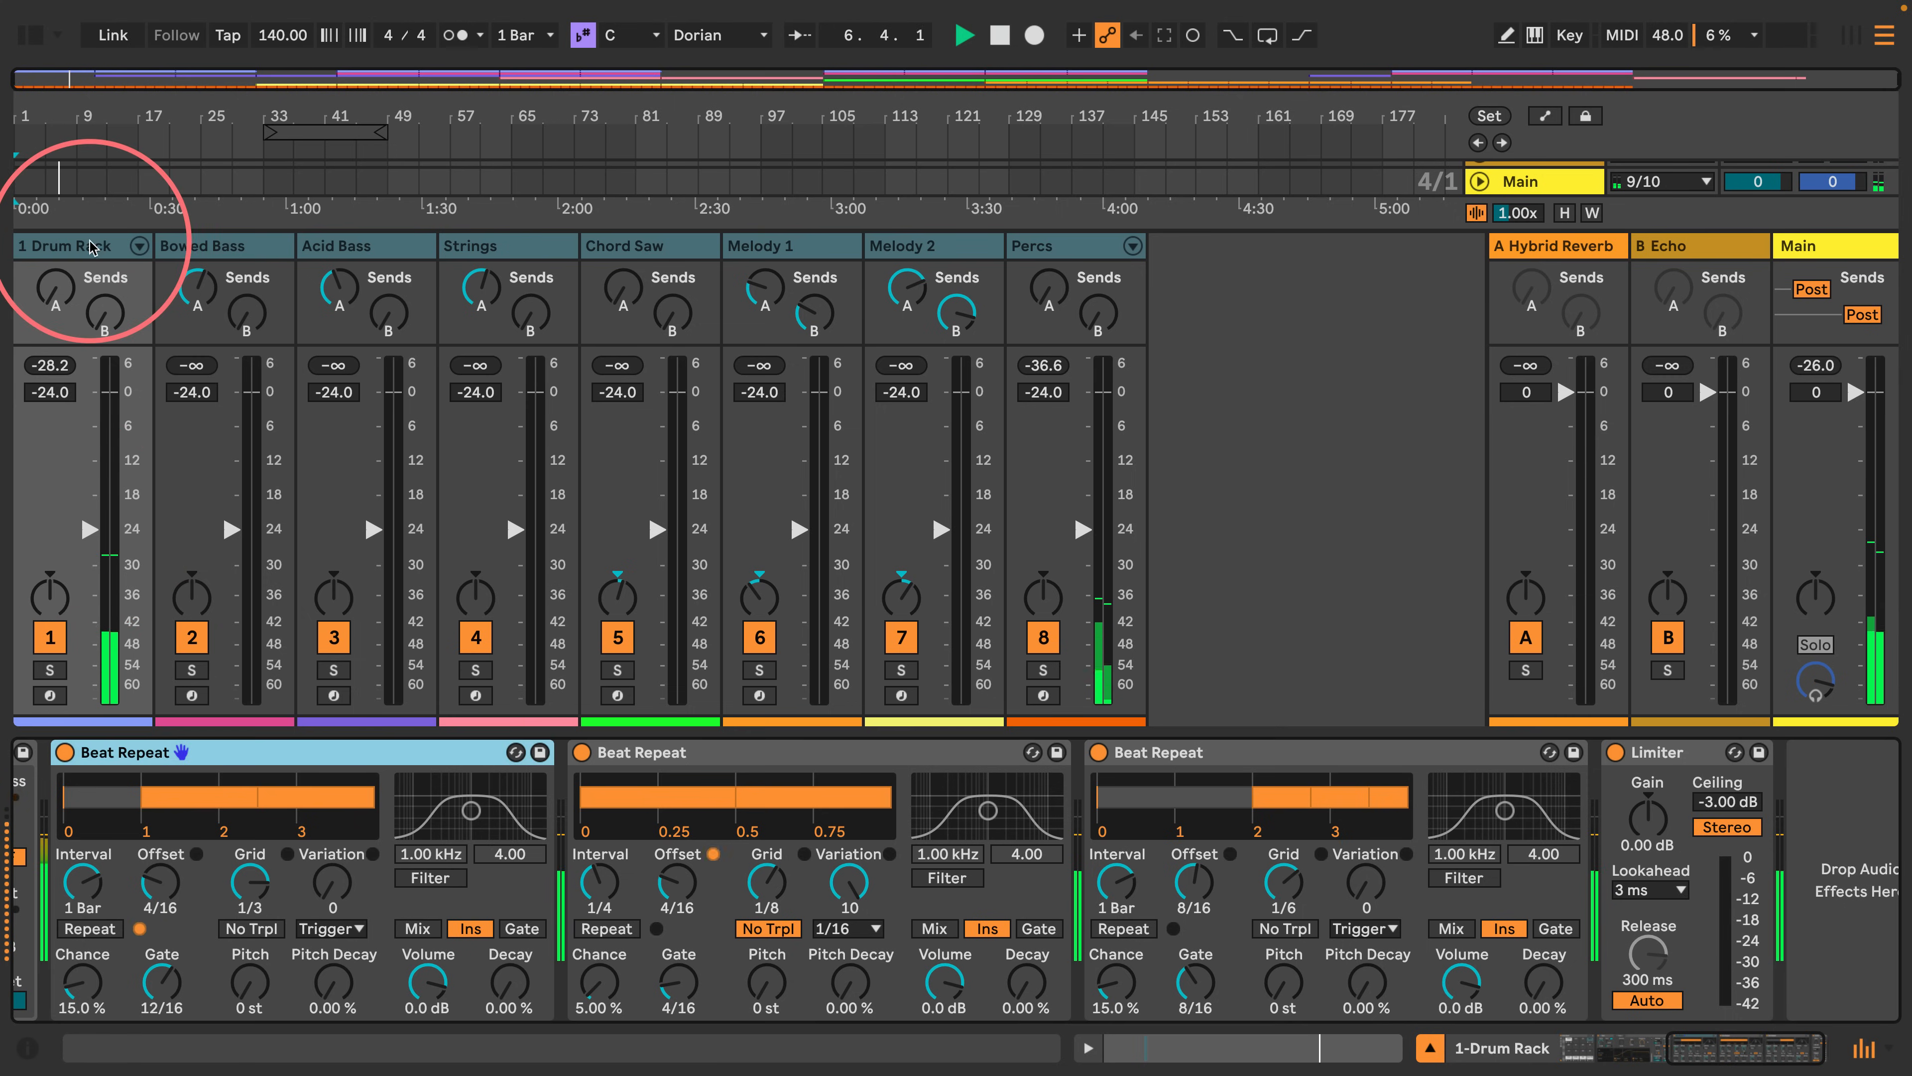
Delete the Limiter from the Main track.
left_click(1830, 247)
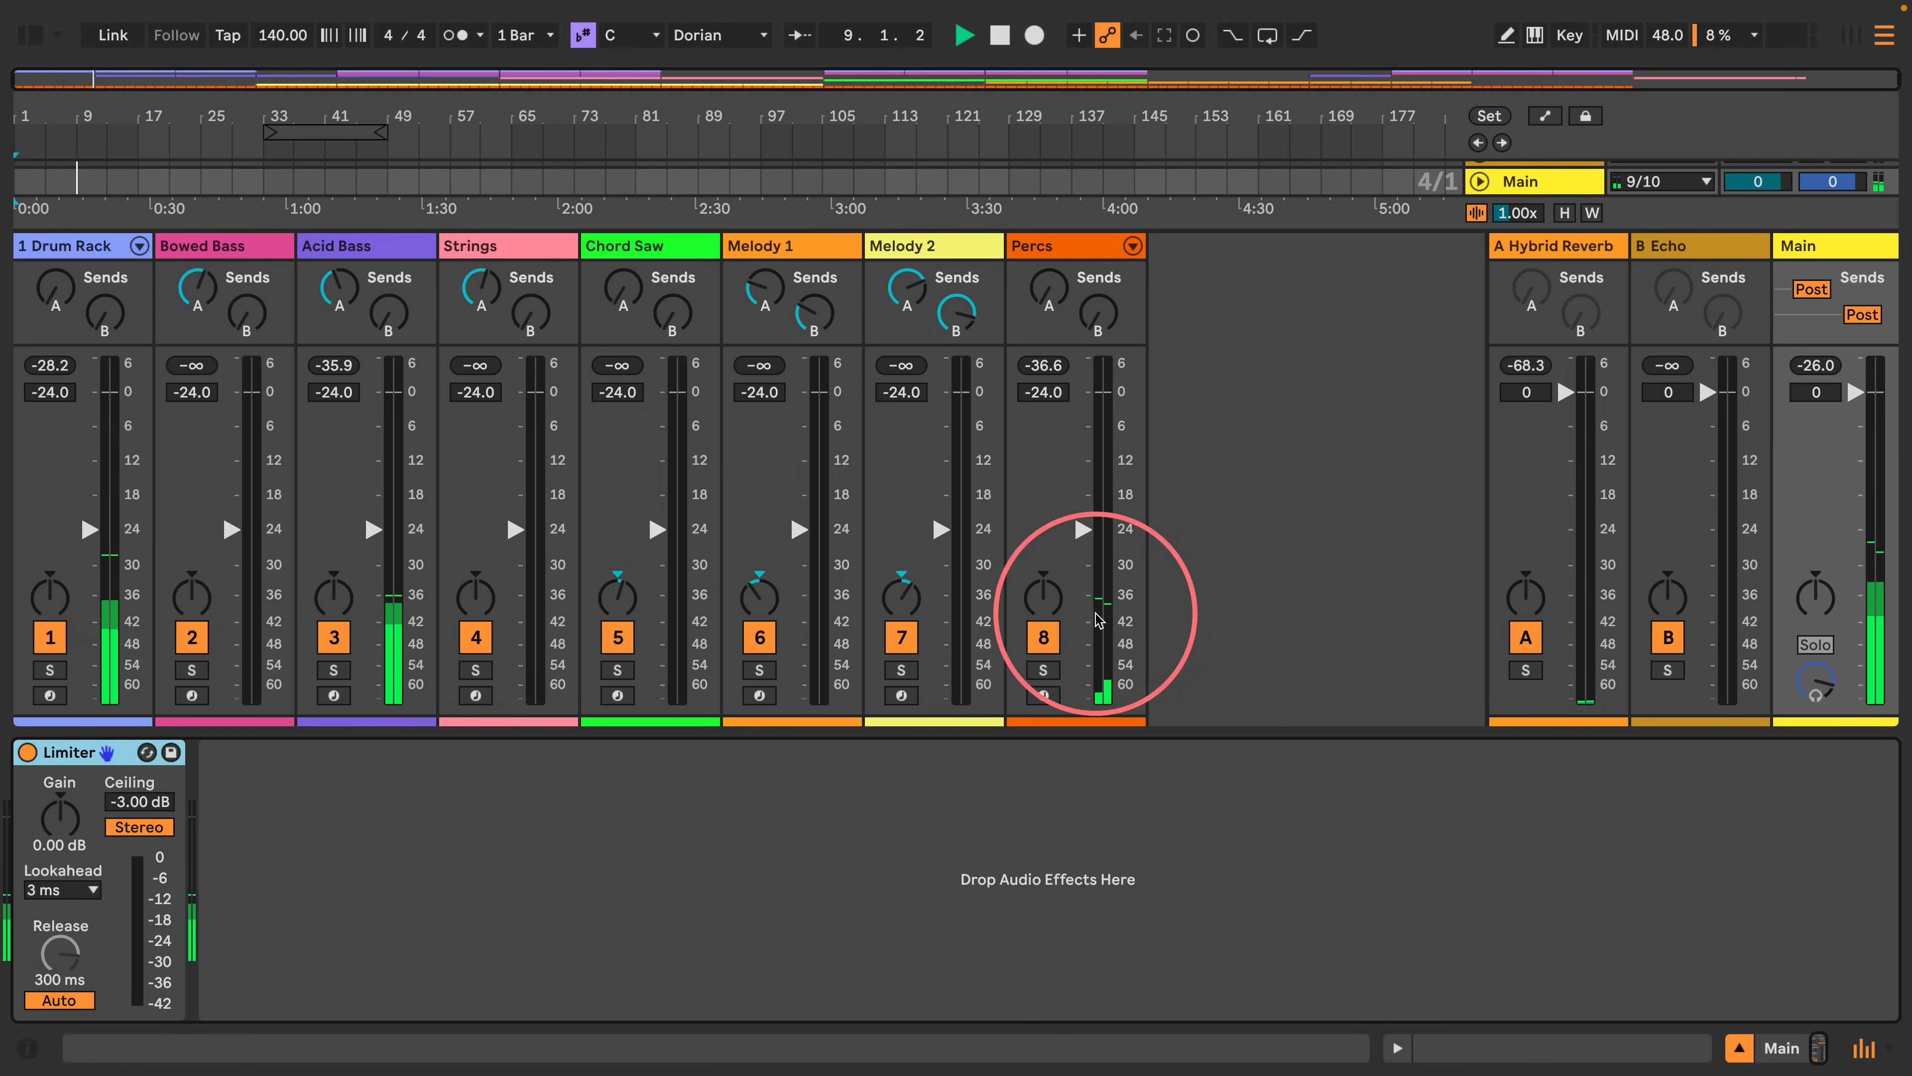
key("Delete")
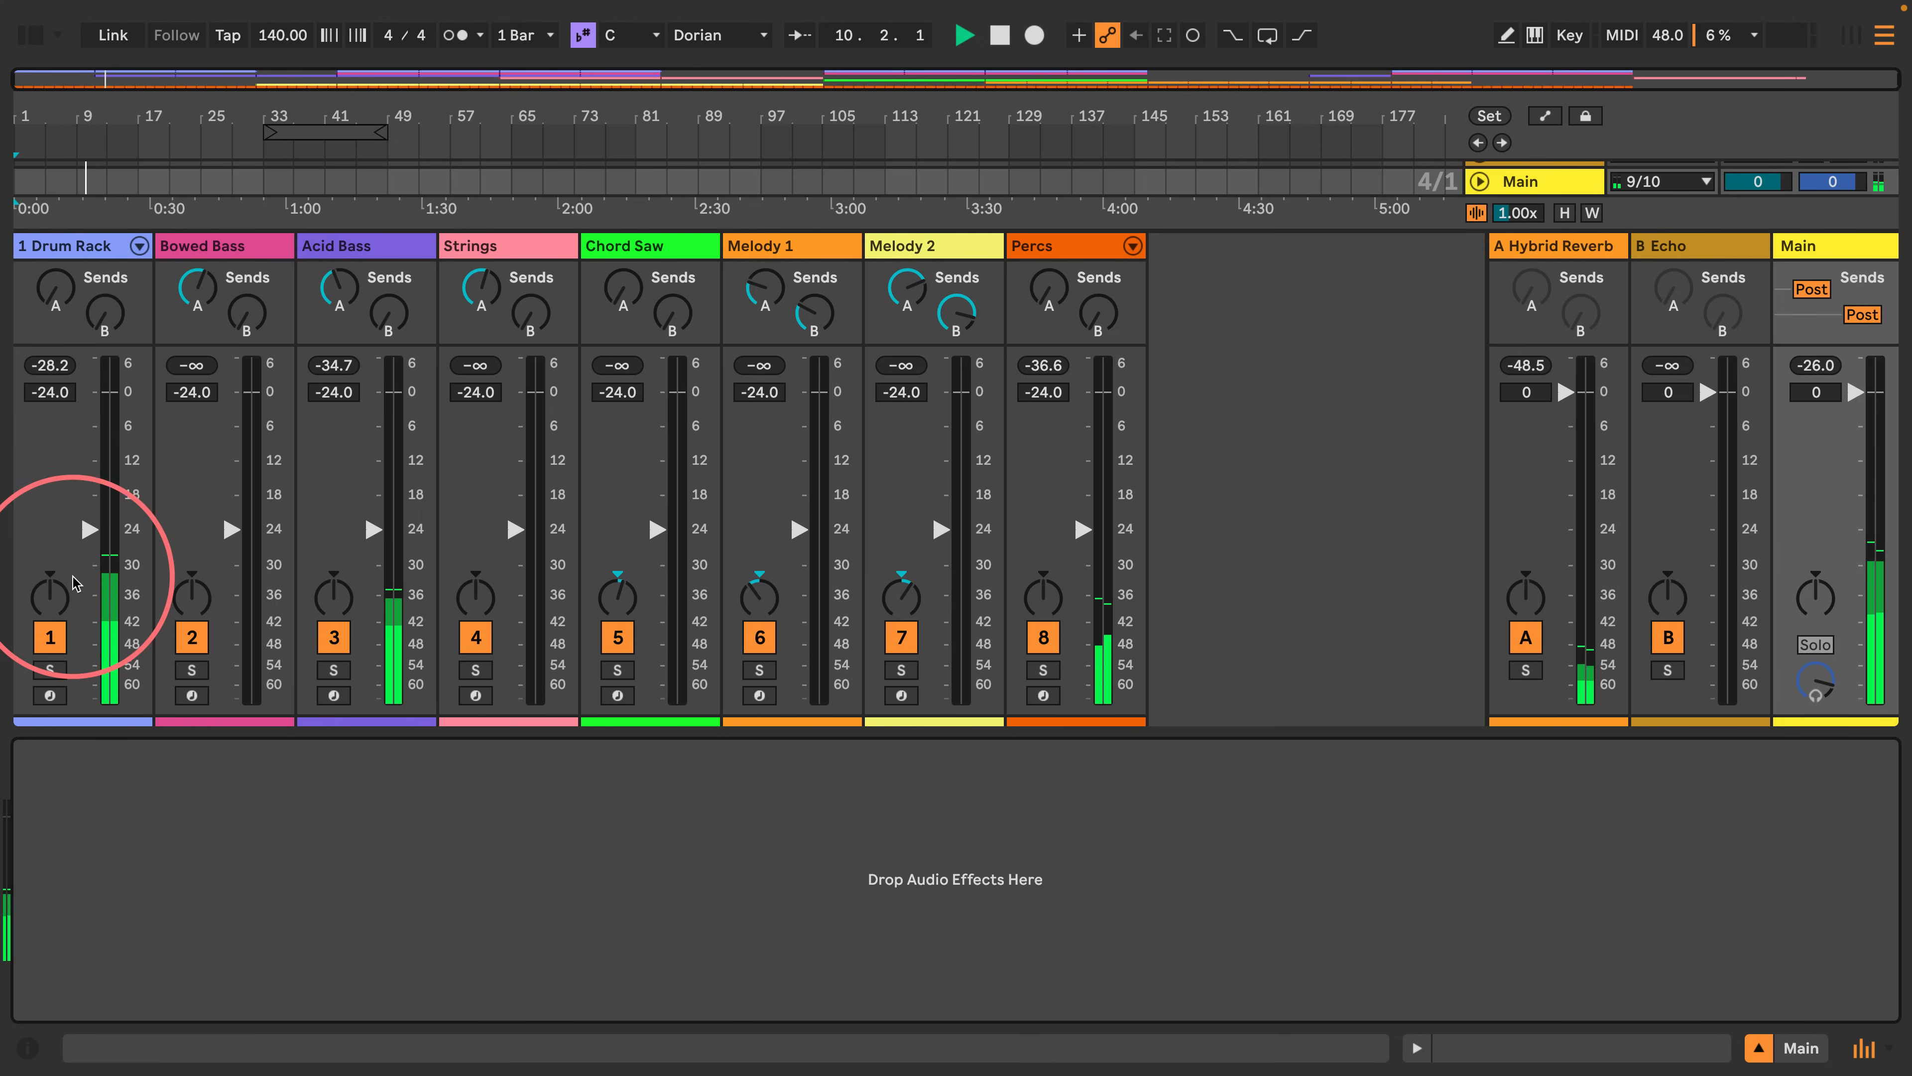
Set the volume of 1 Drum Rack to -14.0 dB and Acid Bass to -15.3 dB, and widen the Main mixer strip.
left_click(86, 525)
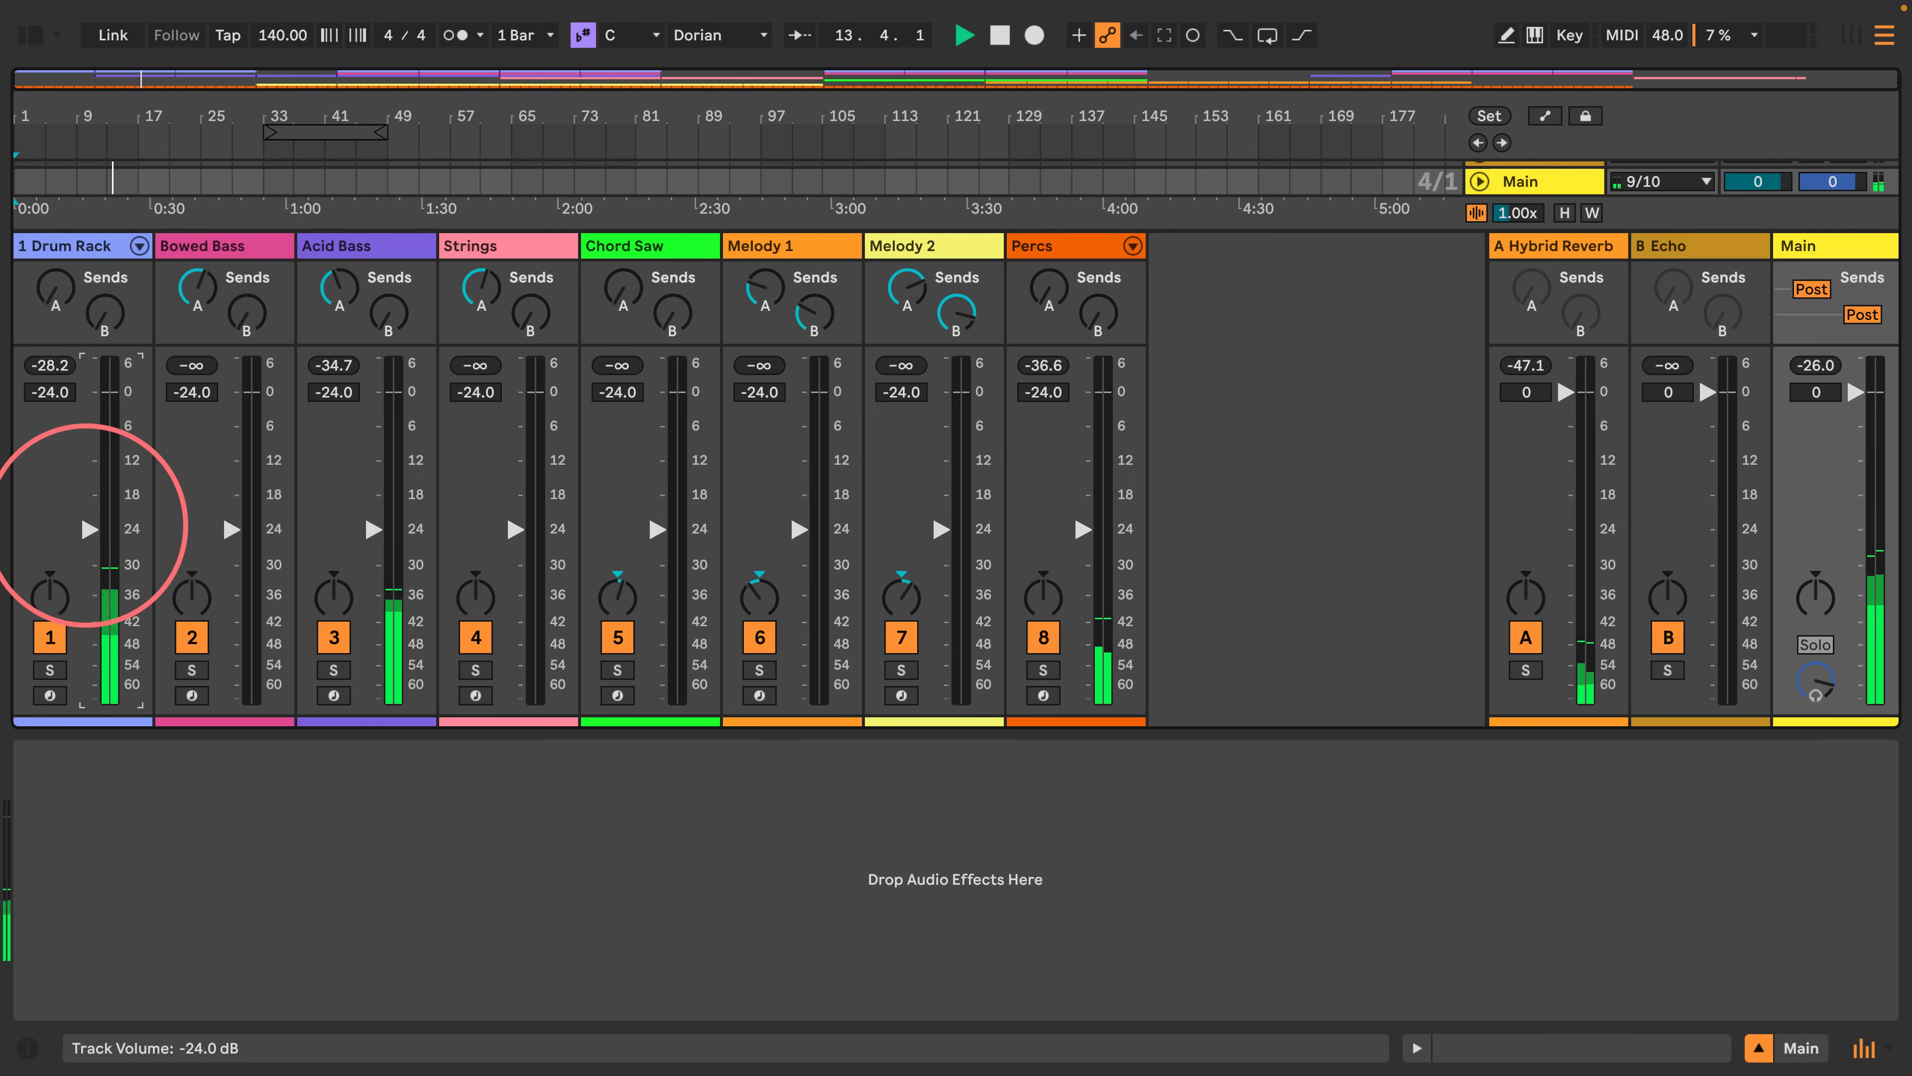
mouse_move(86, 526)
left_mouse_down()
mouse_move(86, 489)
mouse_move(86, 527)
left_mouse_up()
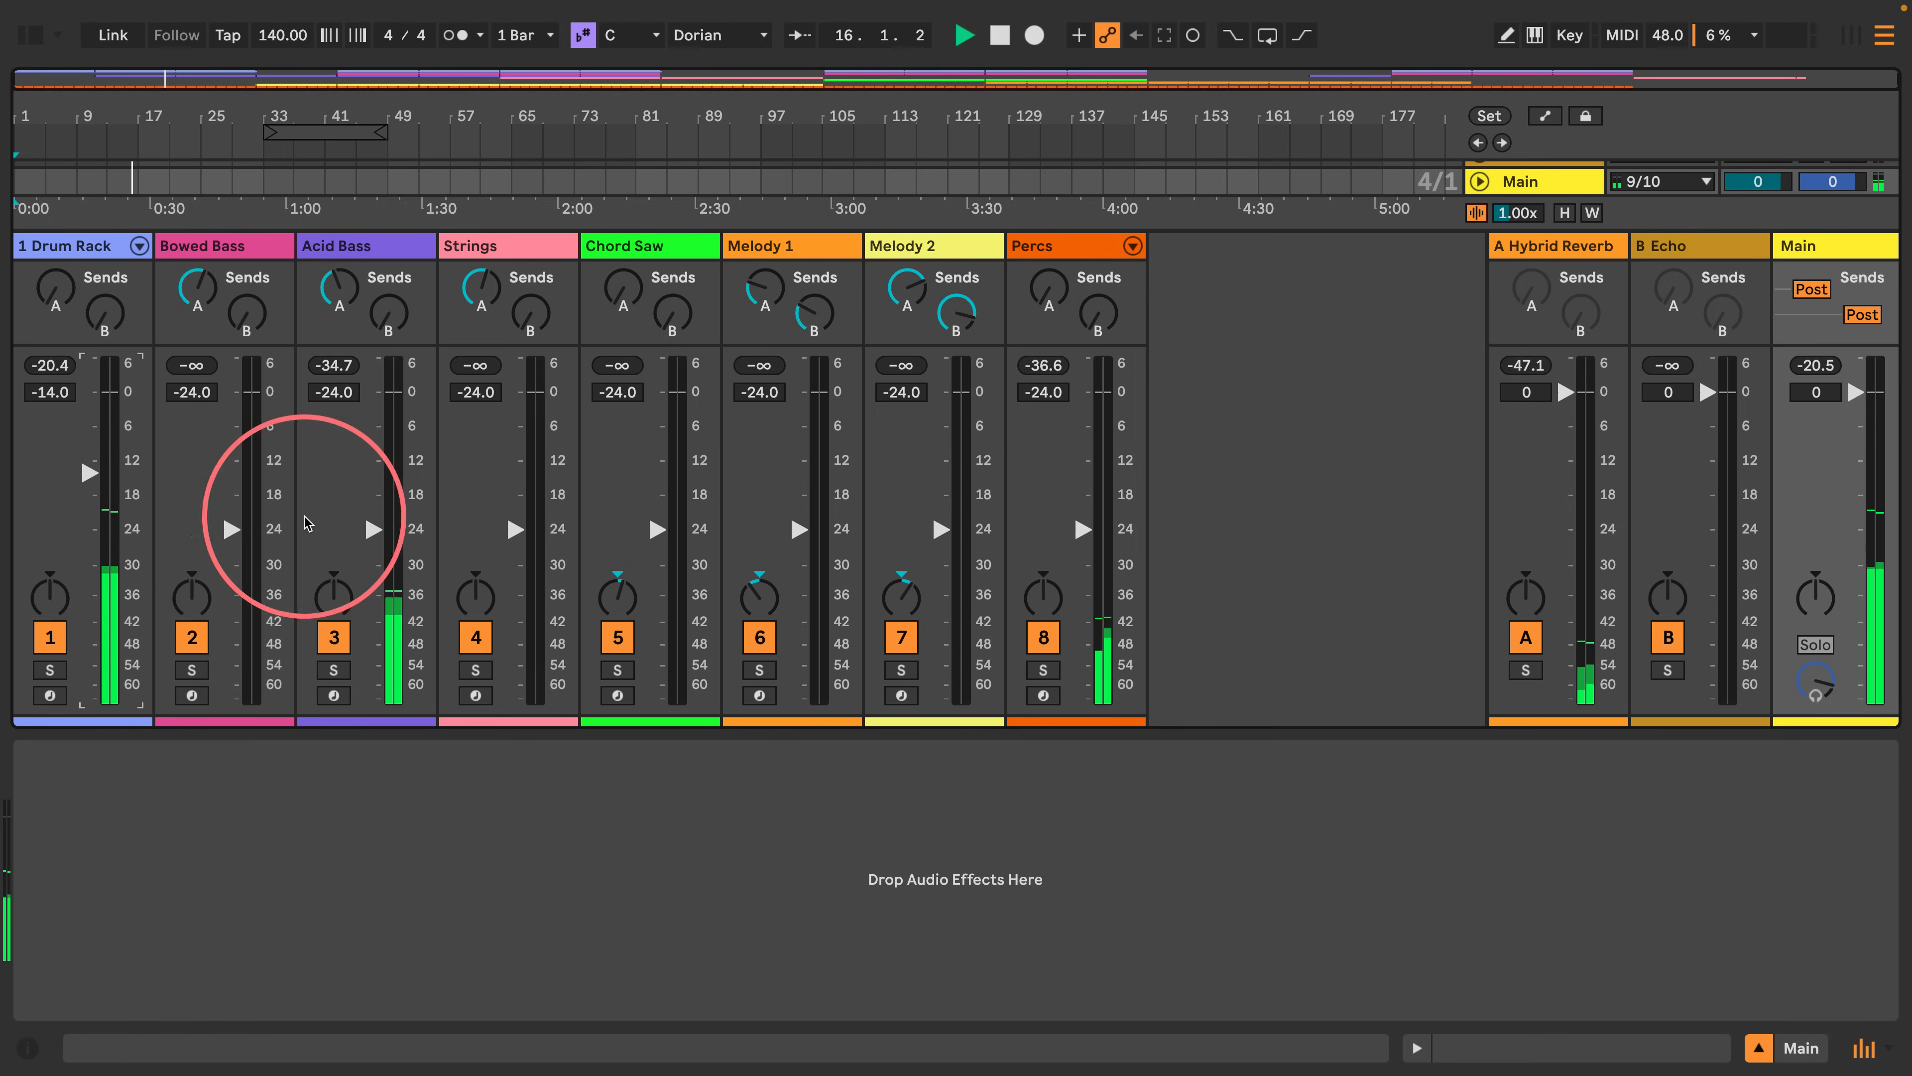
left_click_drag(372, 529, 369, 474)
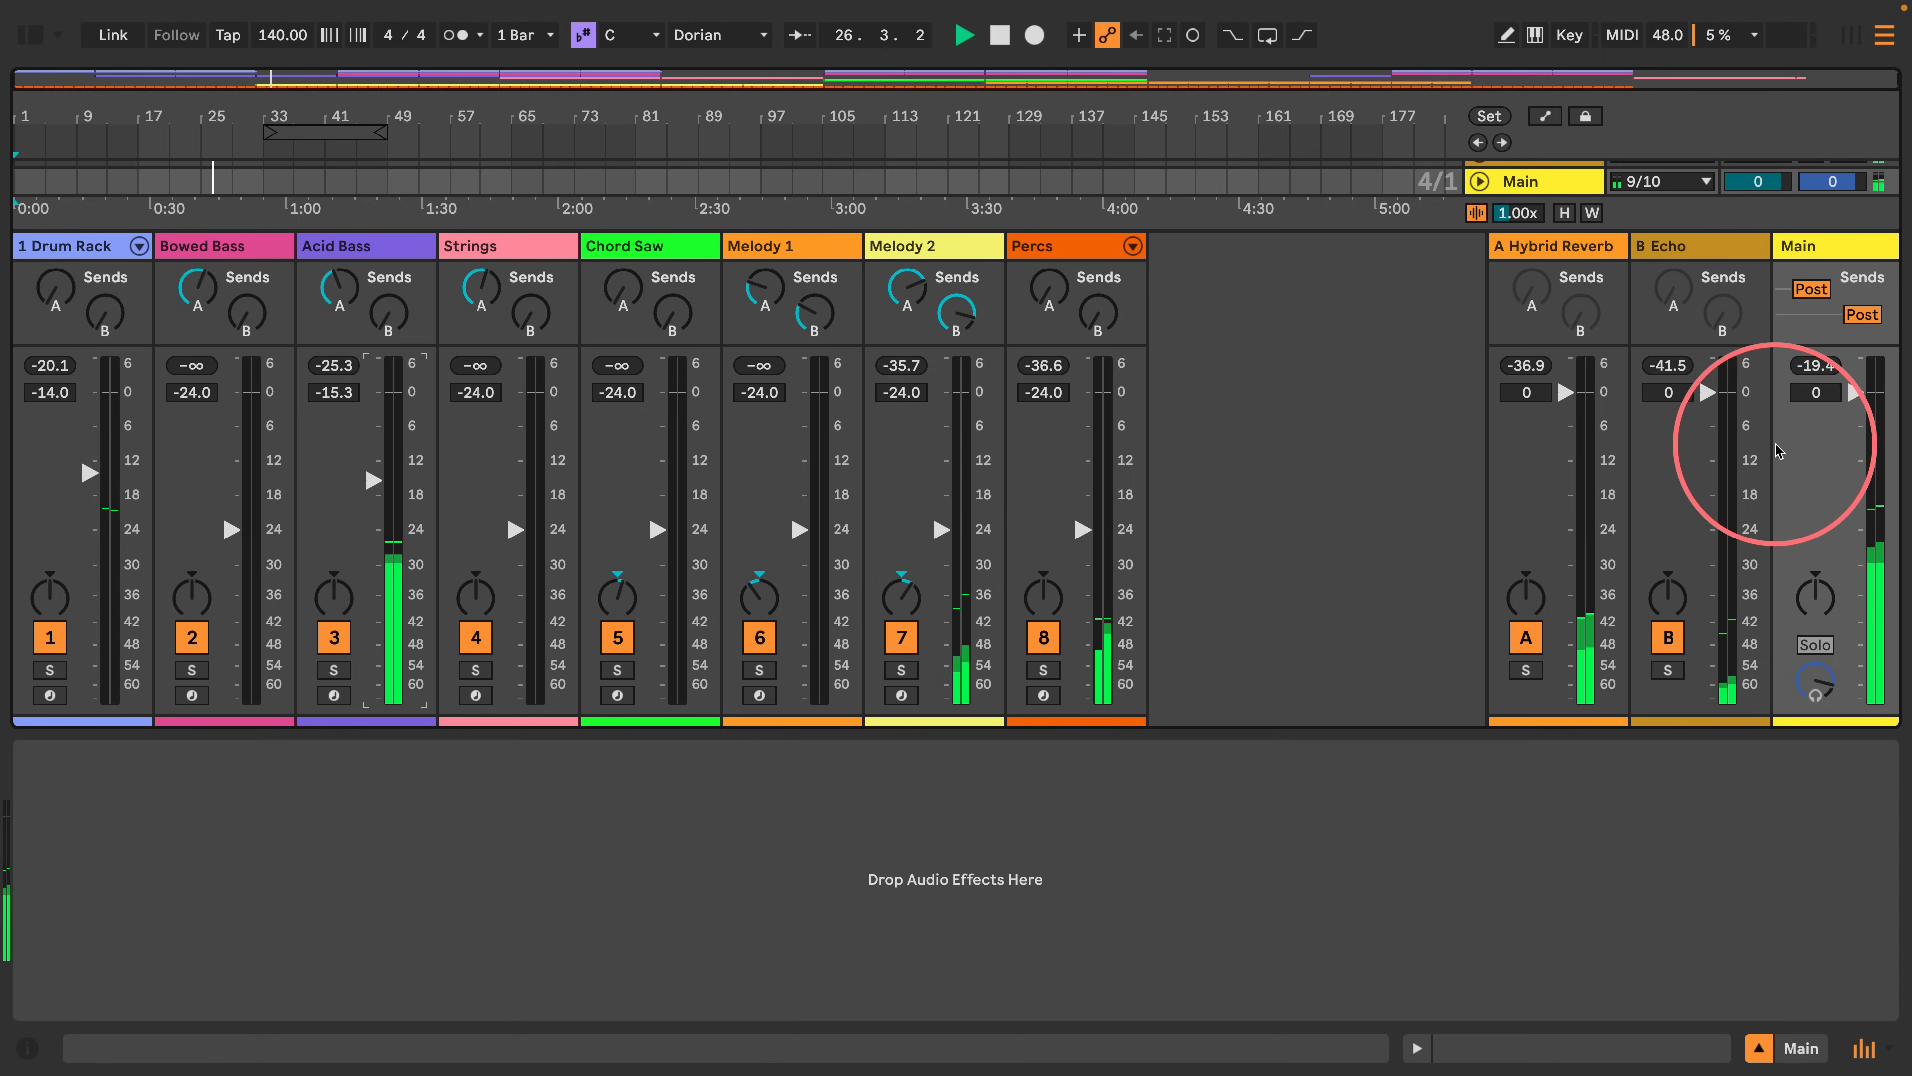
left_click_drag(1773, 245, 1689, 246)
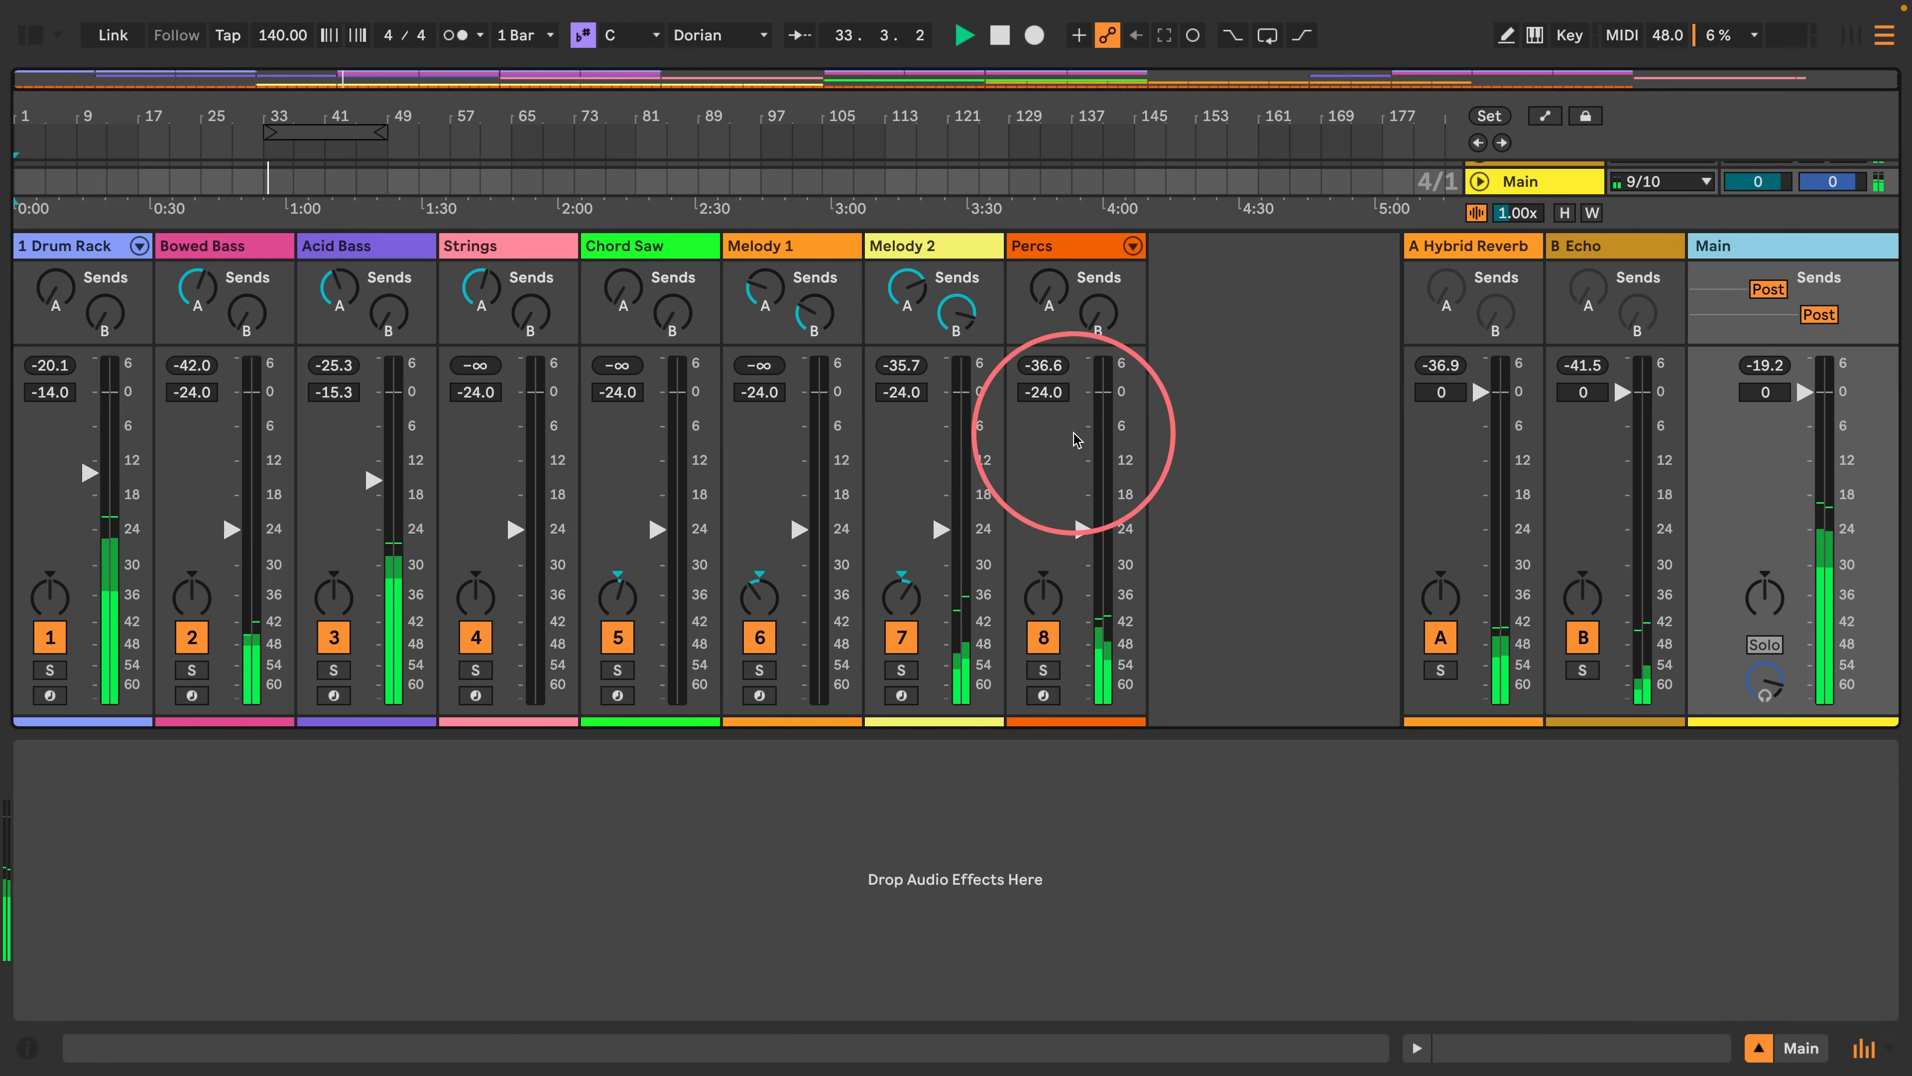
Play the arrangement from bar 97 with the enlarged mixer shown beneath it and the device view hidden.
key("Tab")
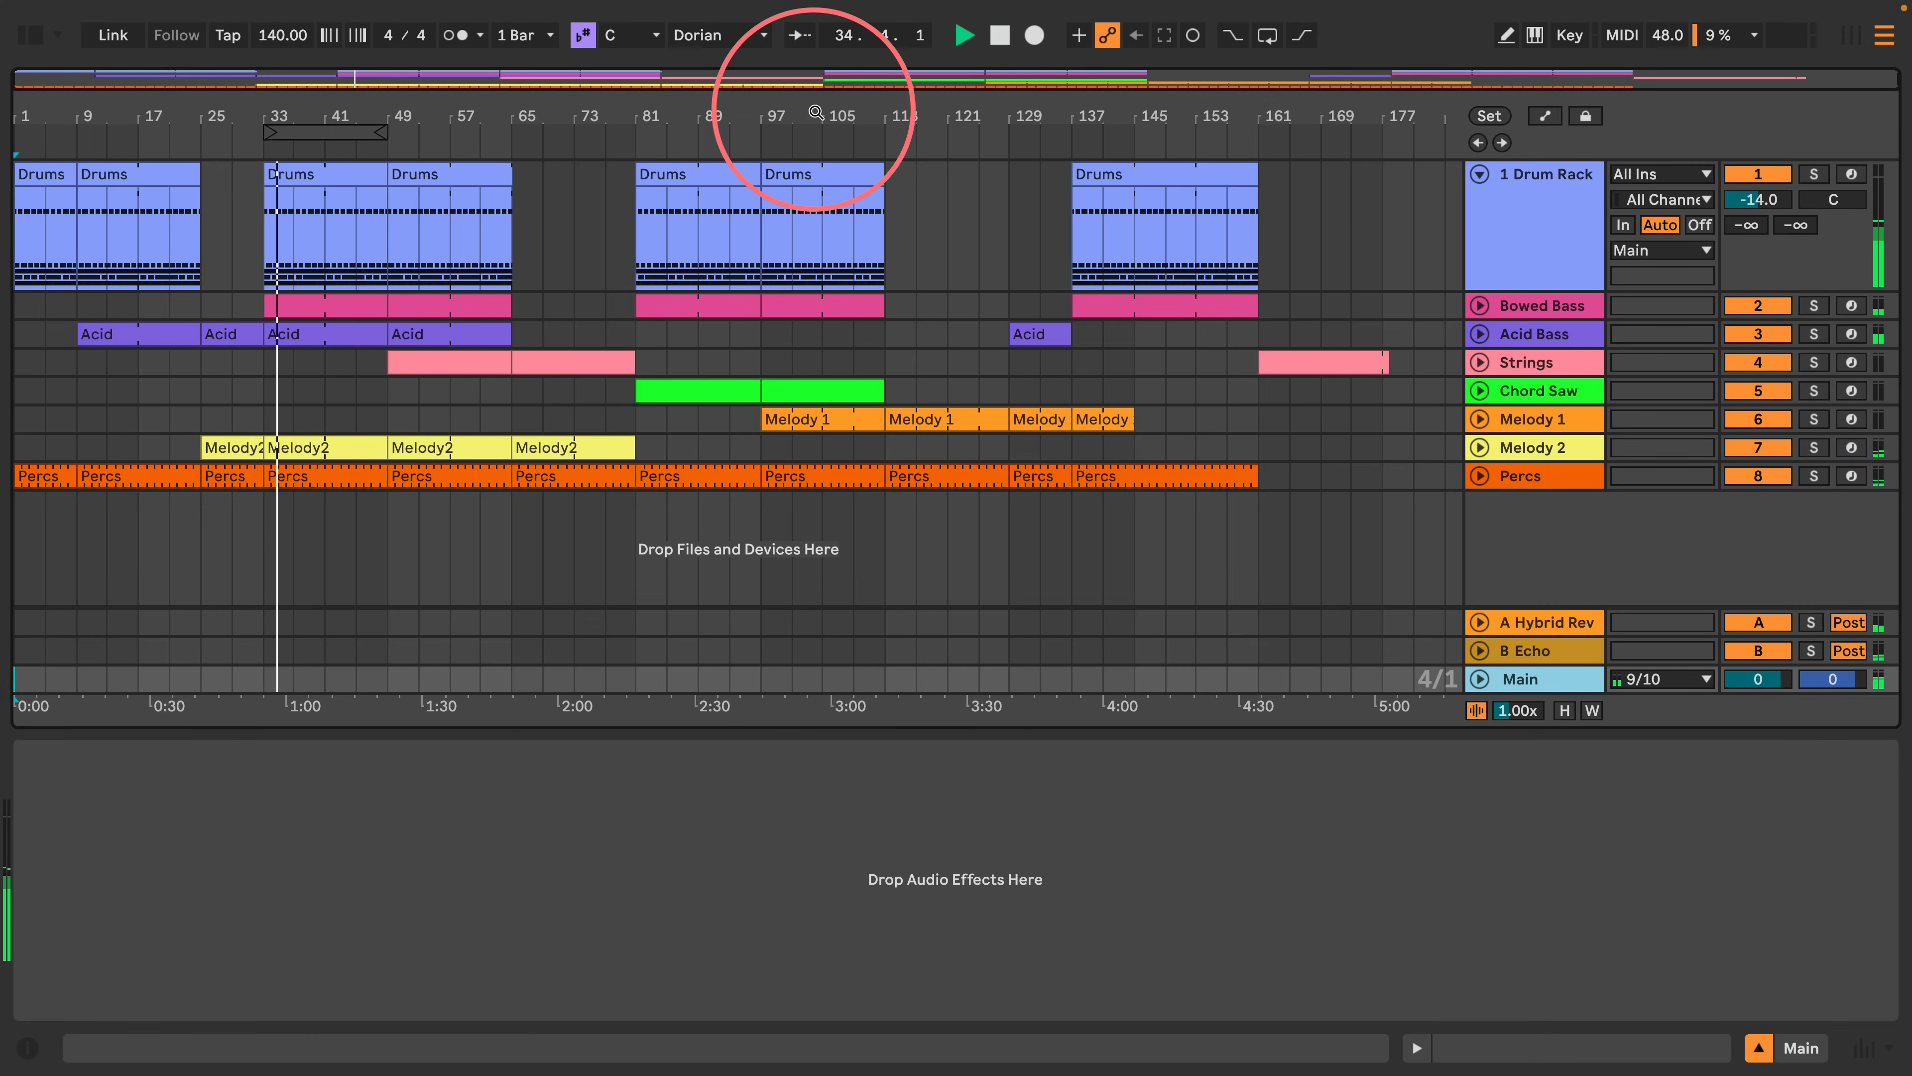
left_click(761, 341)
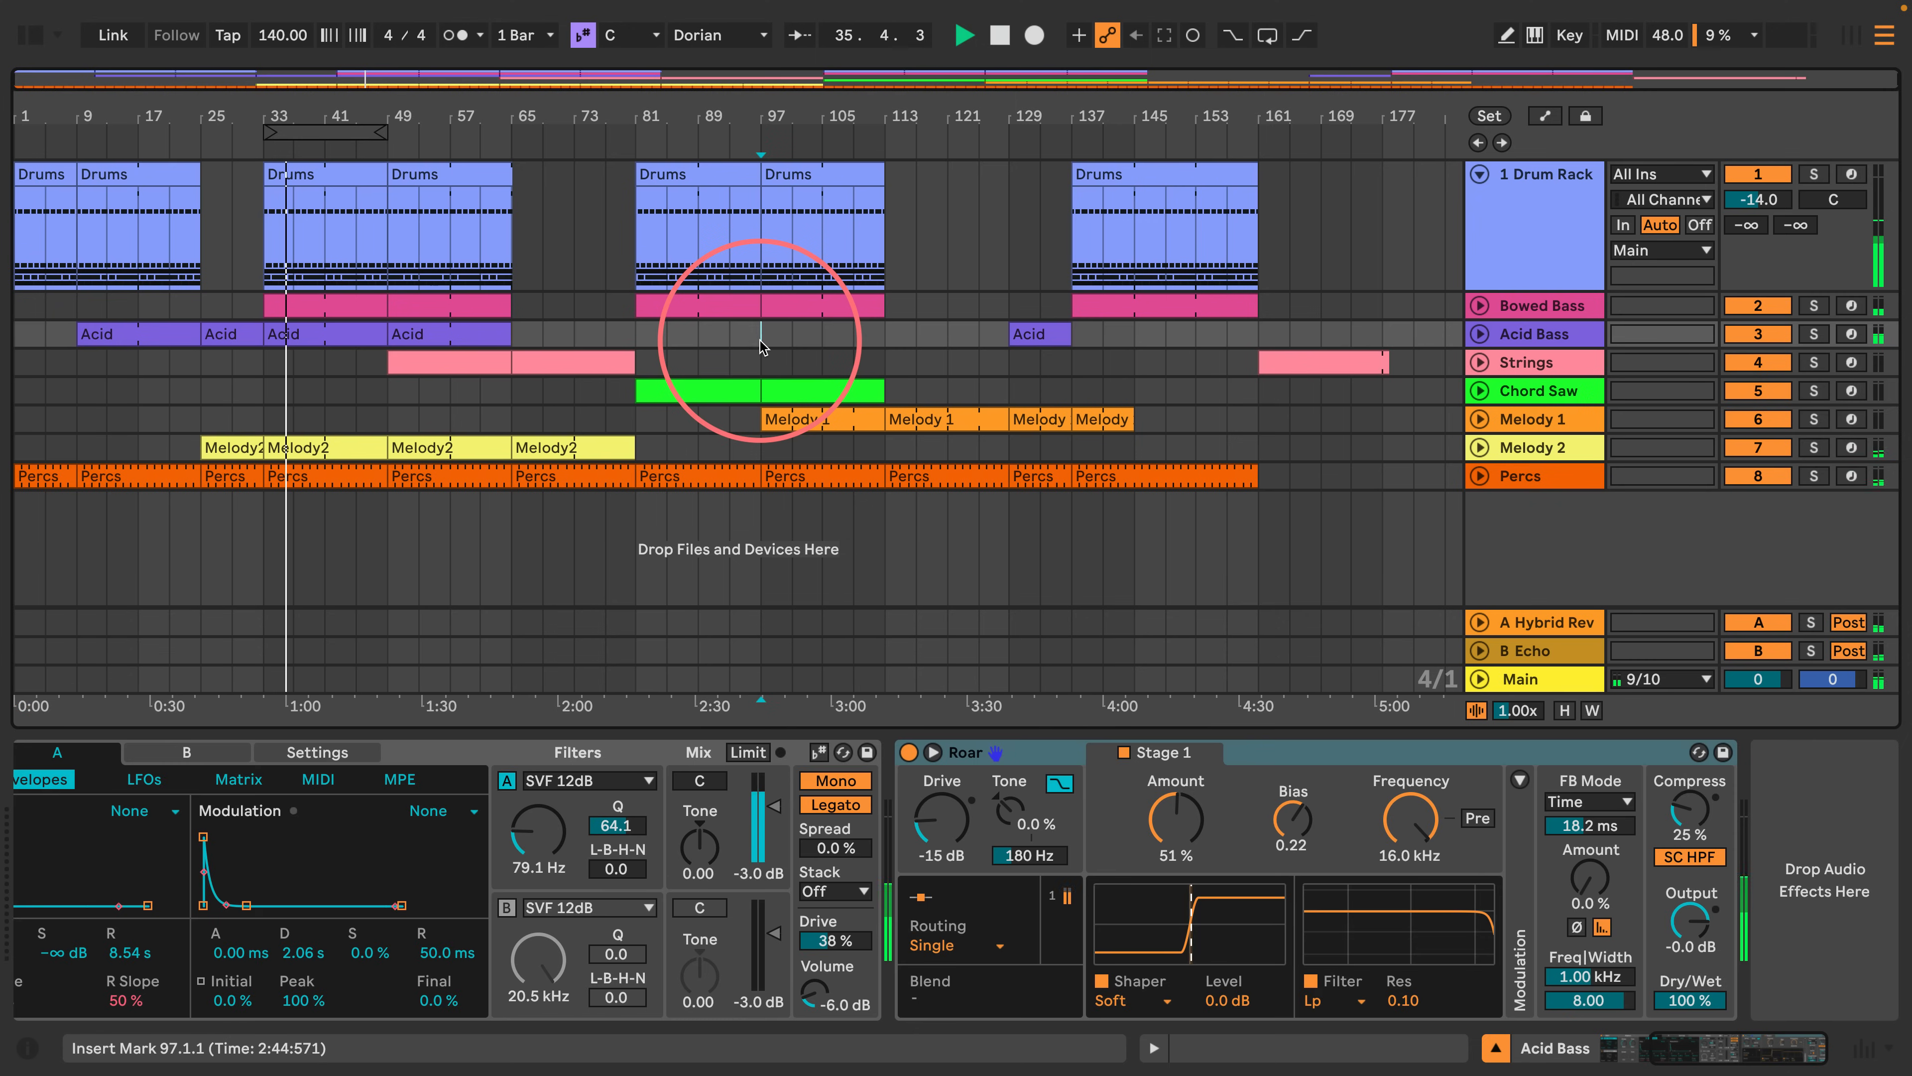
key("space")
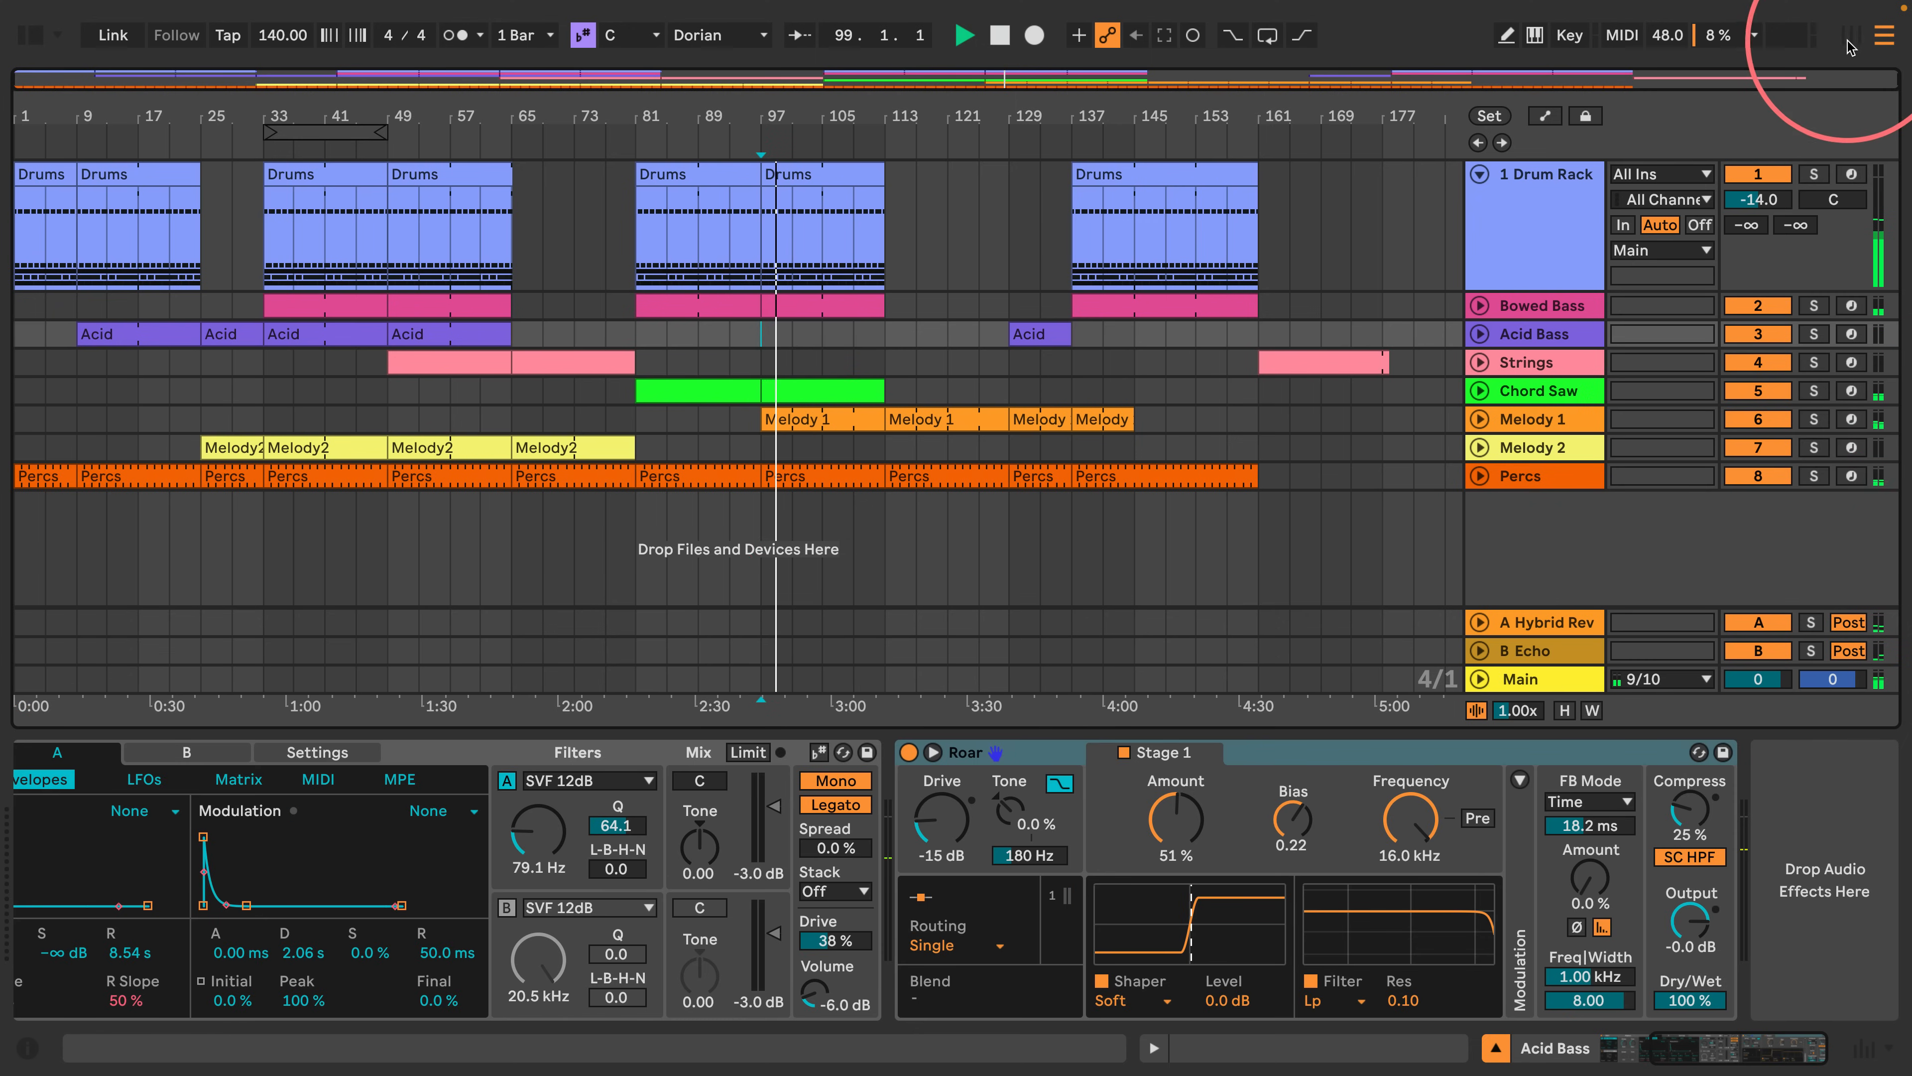
left_click(1864, 1048)
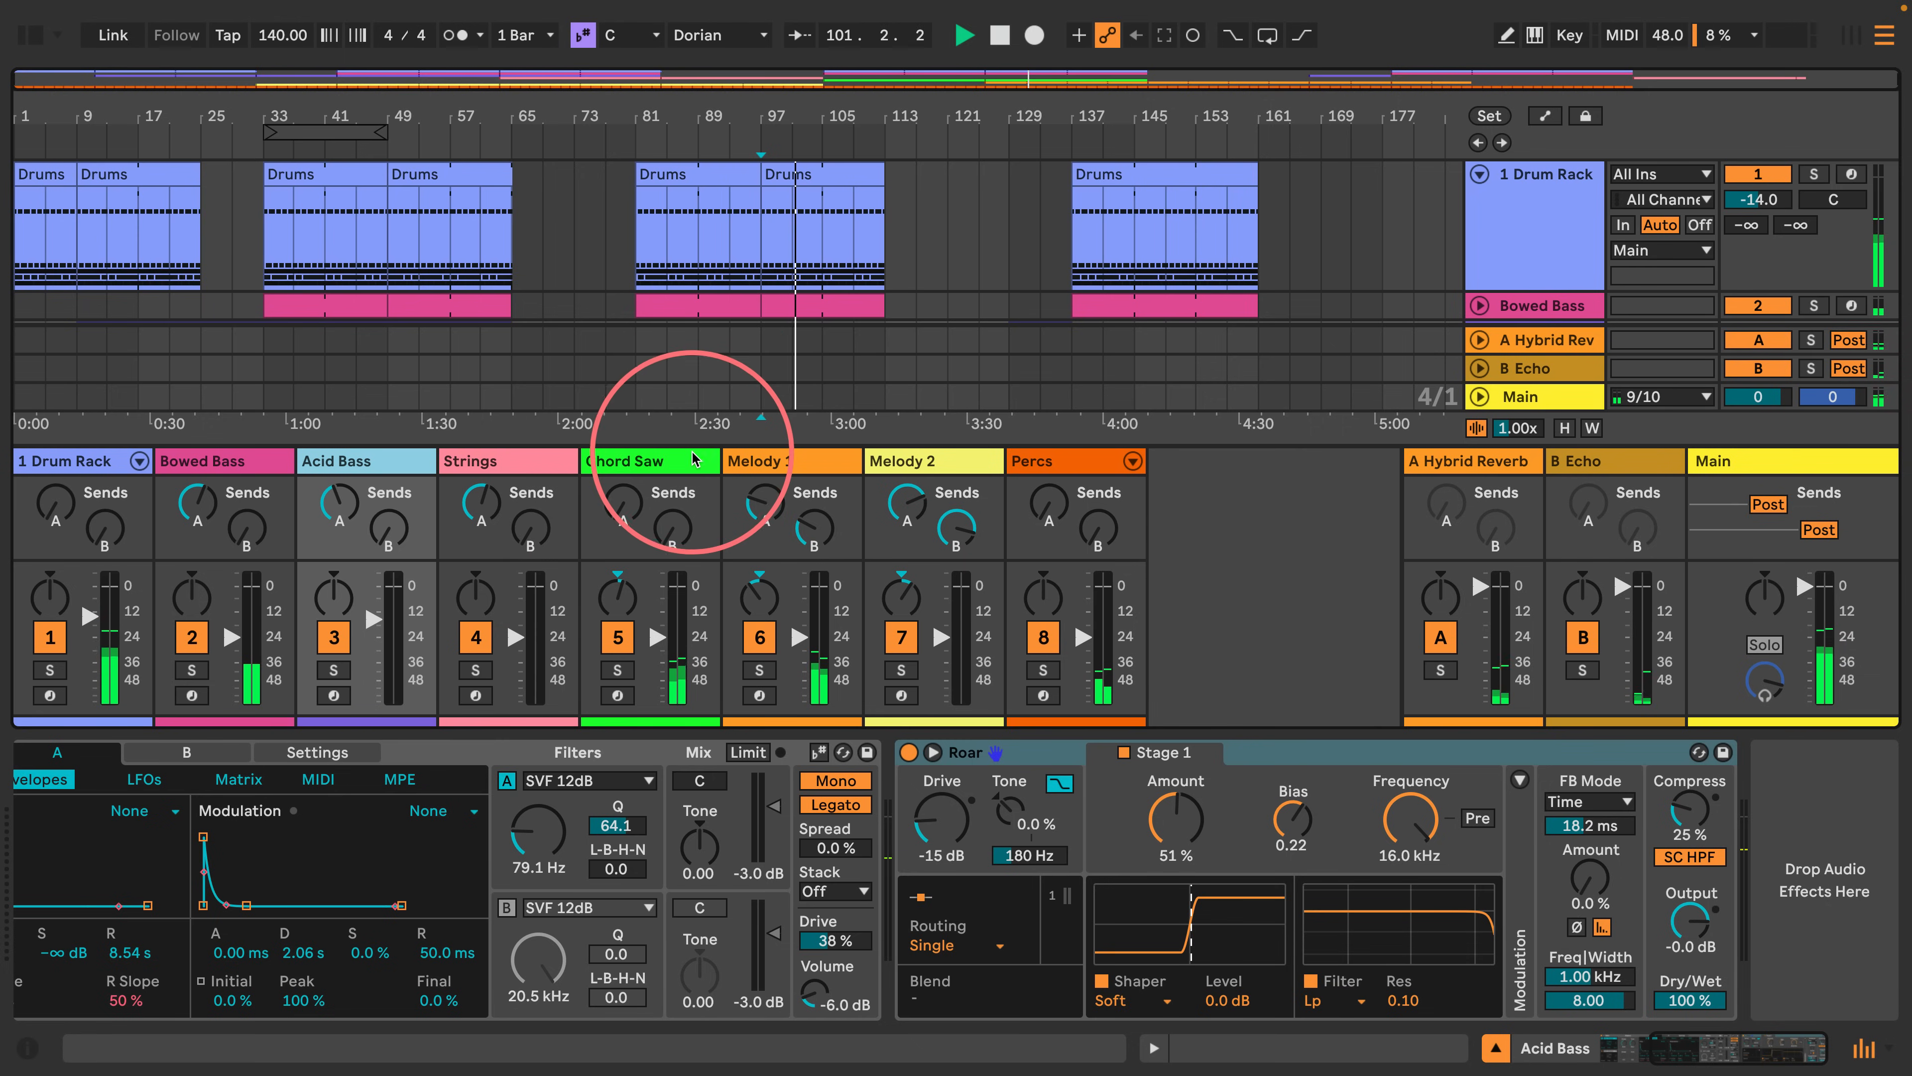
left_click_drag(692, 444, 751, 68)
left_click(1496, 1047)
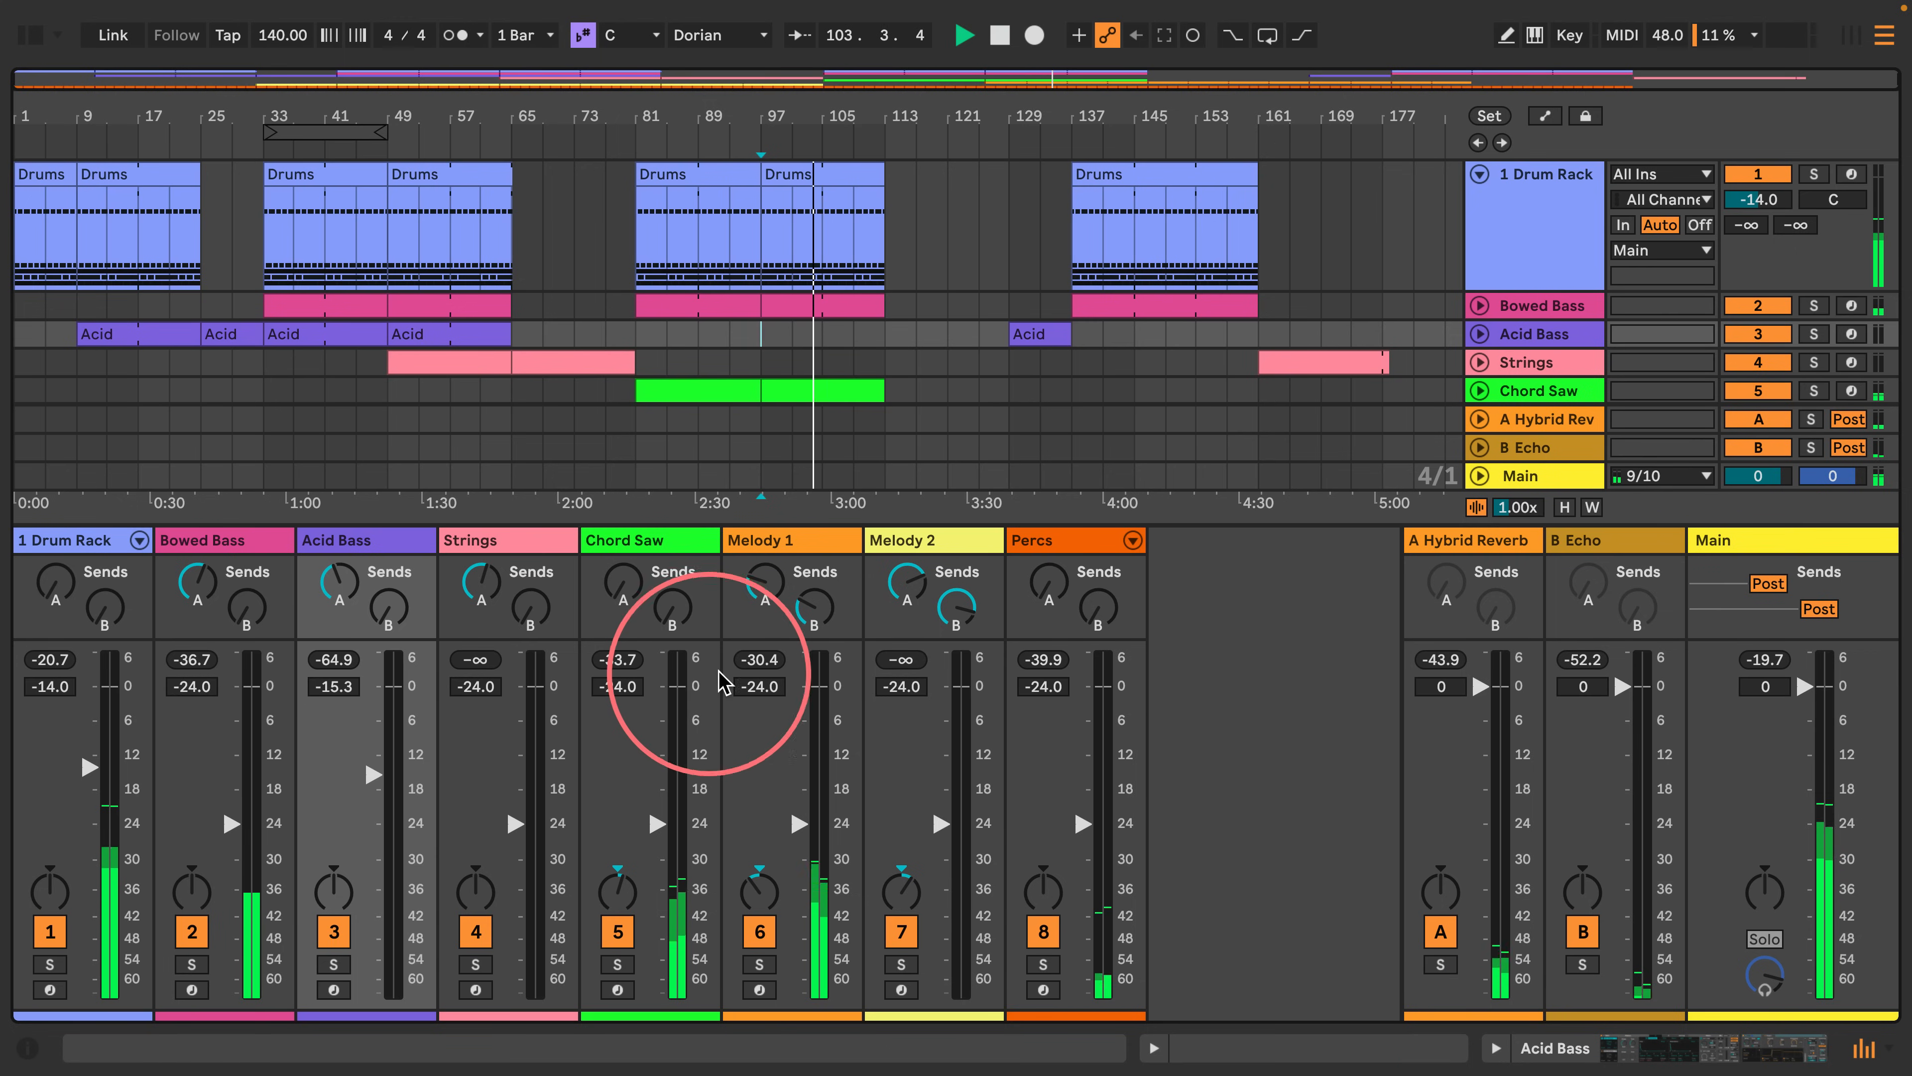
Set the volumes of Melody 1 and Chord Saw to -14.0 dB, Bowed Bass to -13.7 dB and Percs to -15.3 dB.
left_click_drag(763, 823, 790, 791)
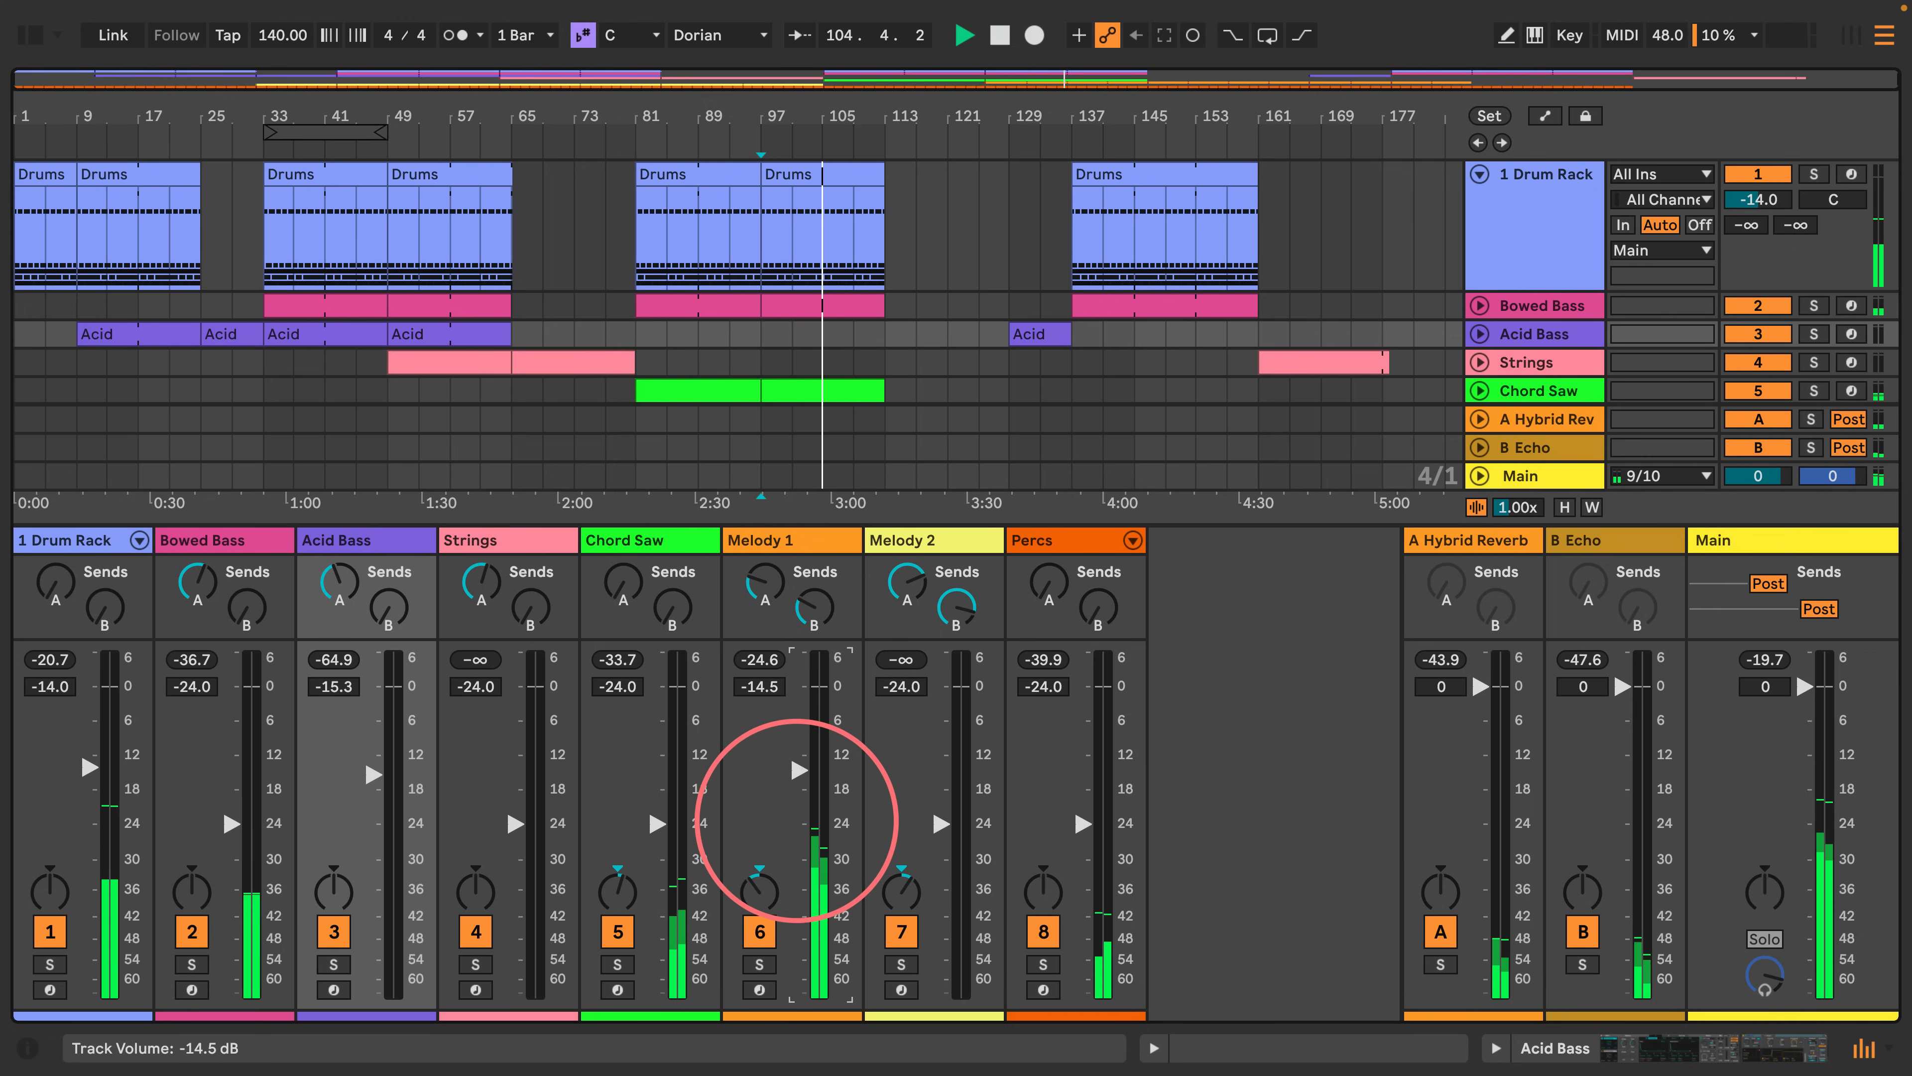
left_click_drag(658, 818, 658, 772)
left_click_drag(215, 823, 224, 816)
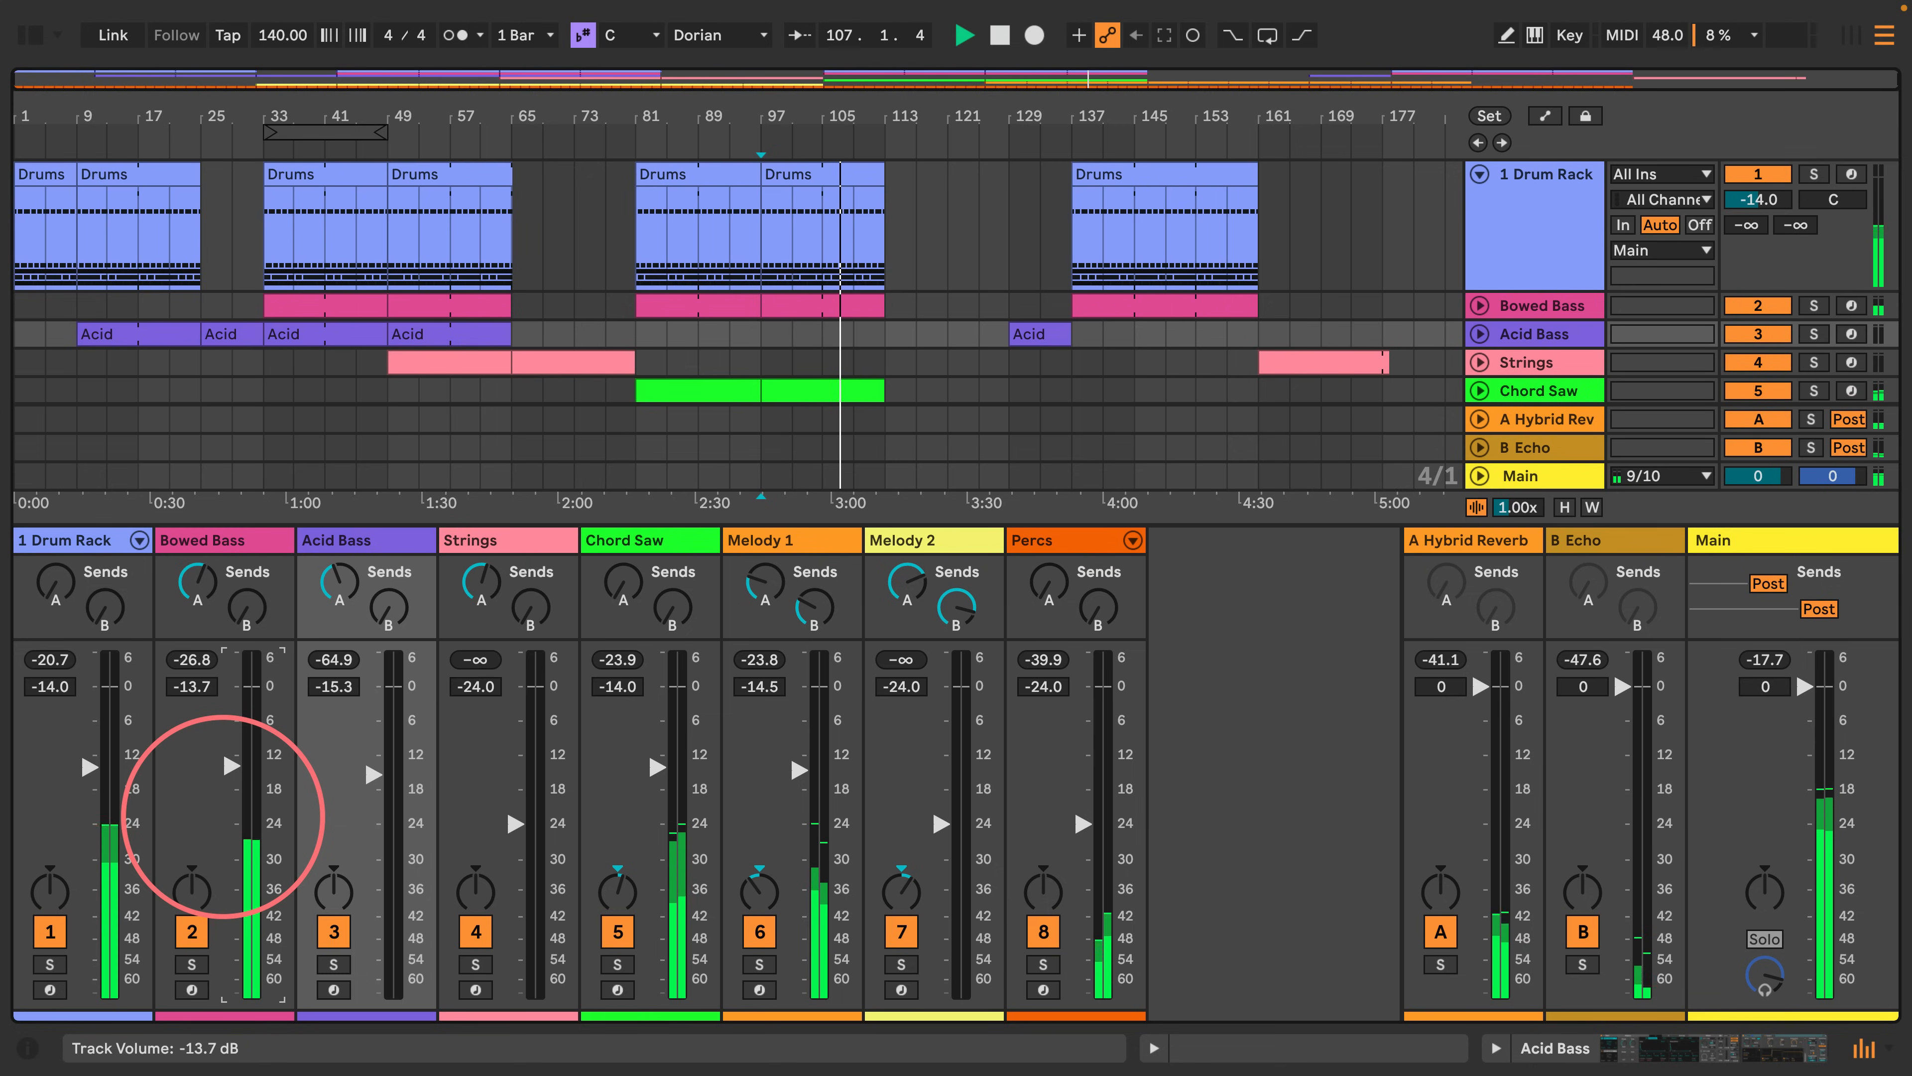
left_click_drag(1069, 822, 1078, 812)
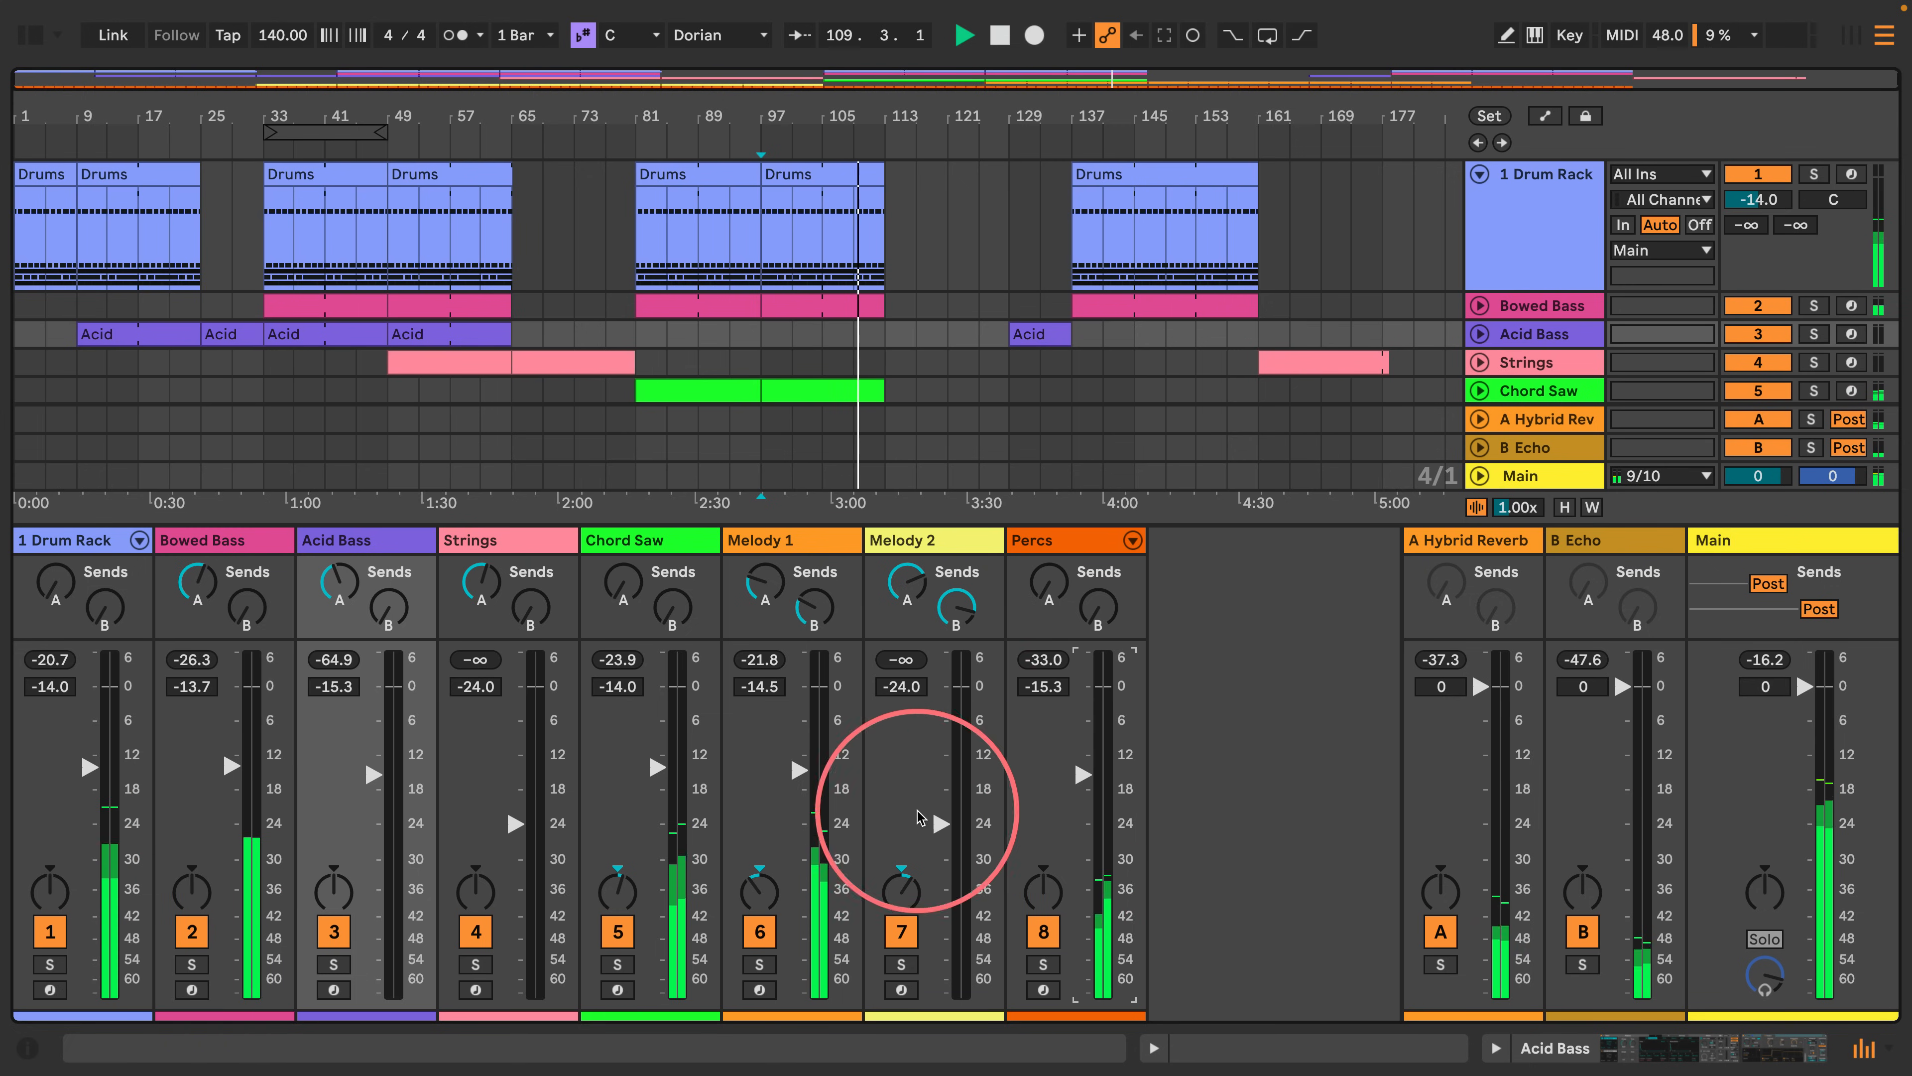
mouse_move(791, 763)
left_mouse_down()
mouse_move(792, 788)
mouse_move(798, 767)
left_mouse_up()
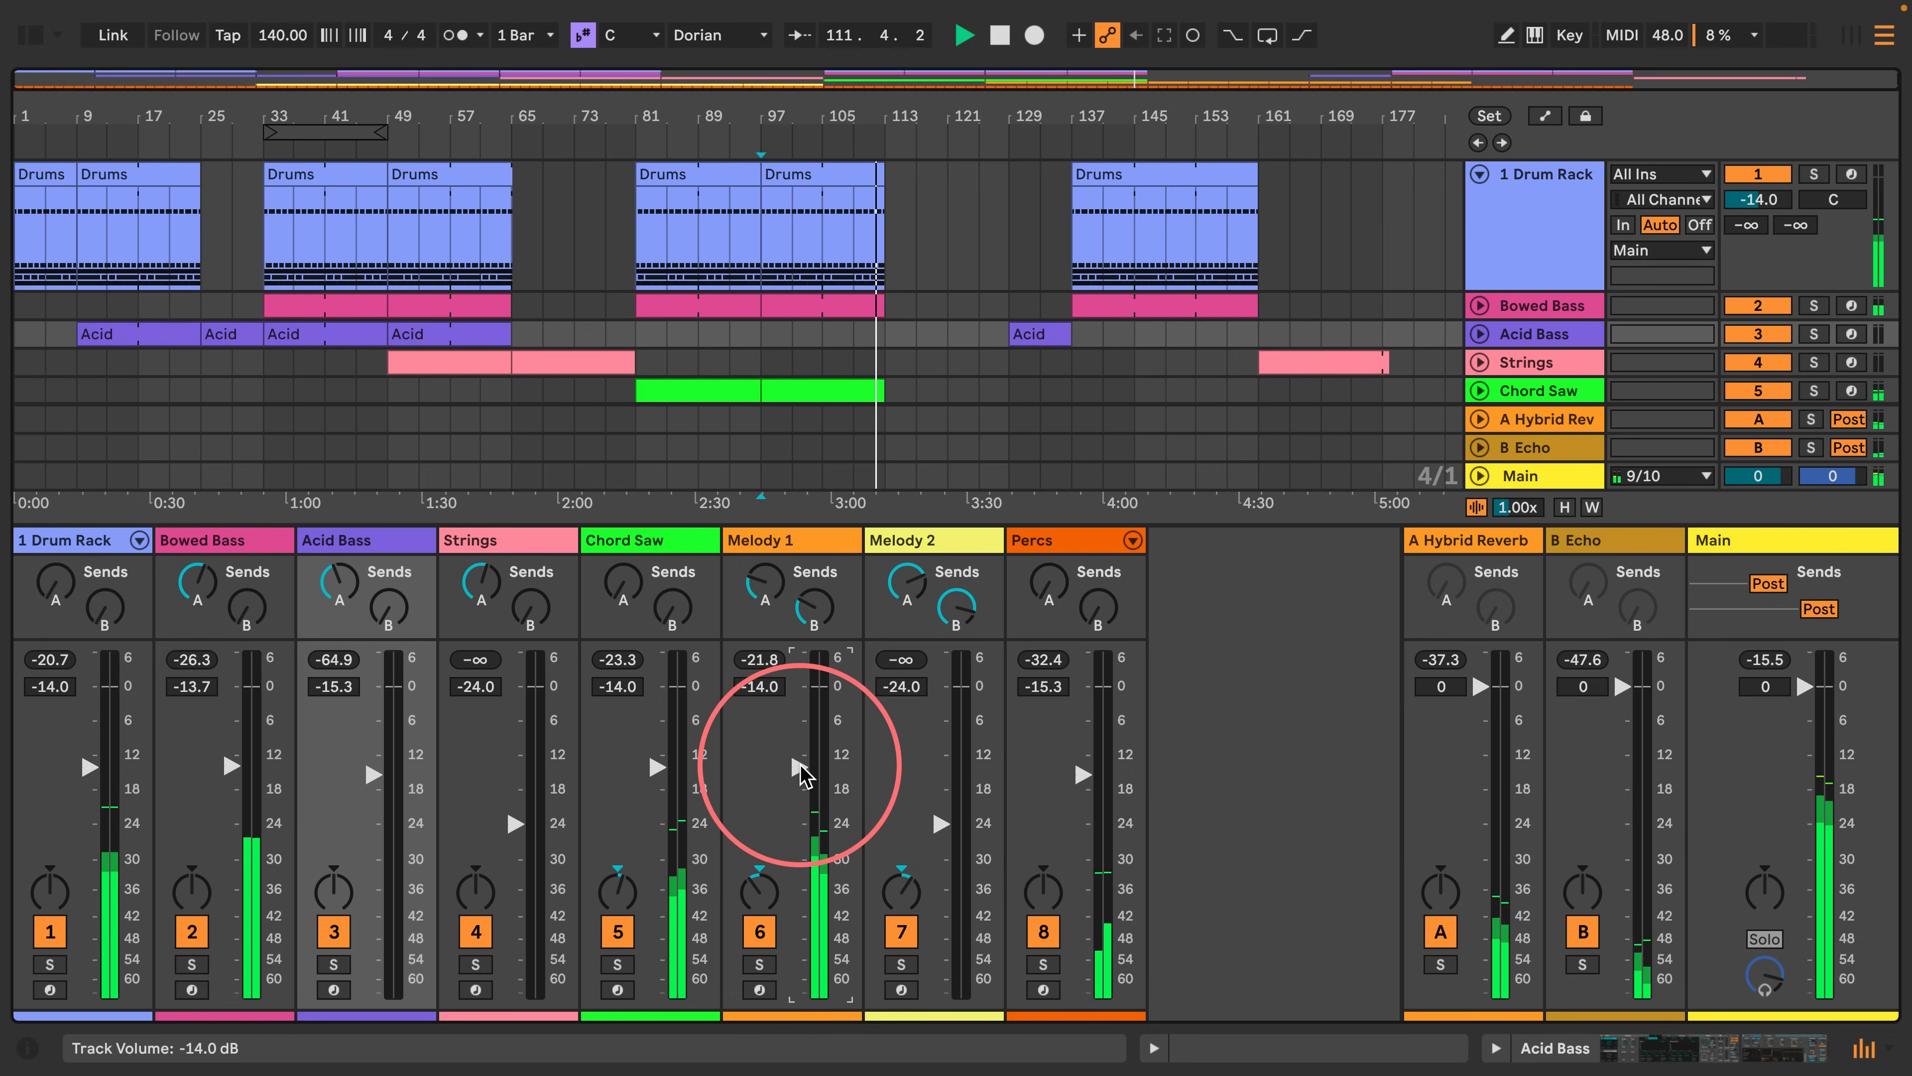
Play from bar 49 and set Bowed Bass to -11.1 dB, Acid Bass to -13.7 dB and 1 Drum Rack to -9.0 dB.
scroll(577, 244, "down", 4)
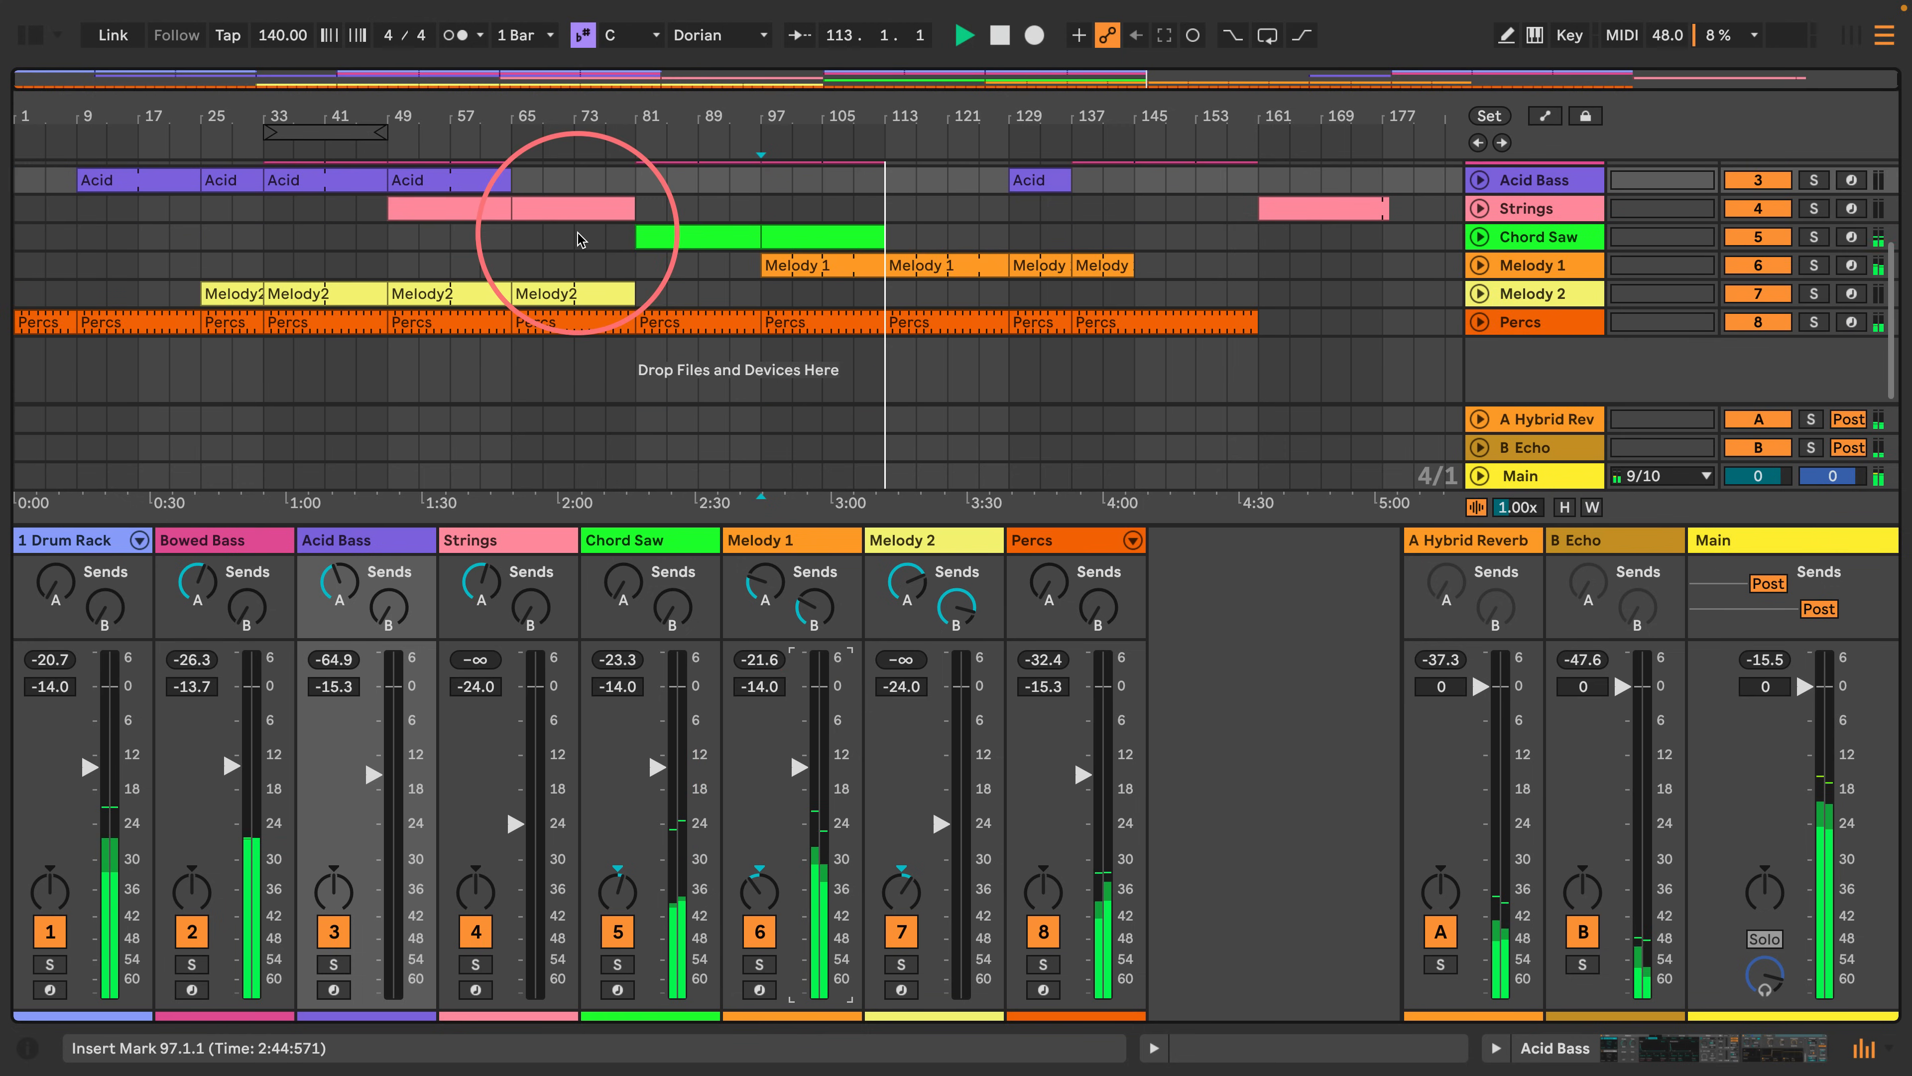
scroll(354, 373, "up", 3)
left_click(388, 346)
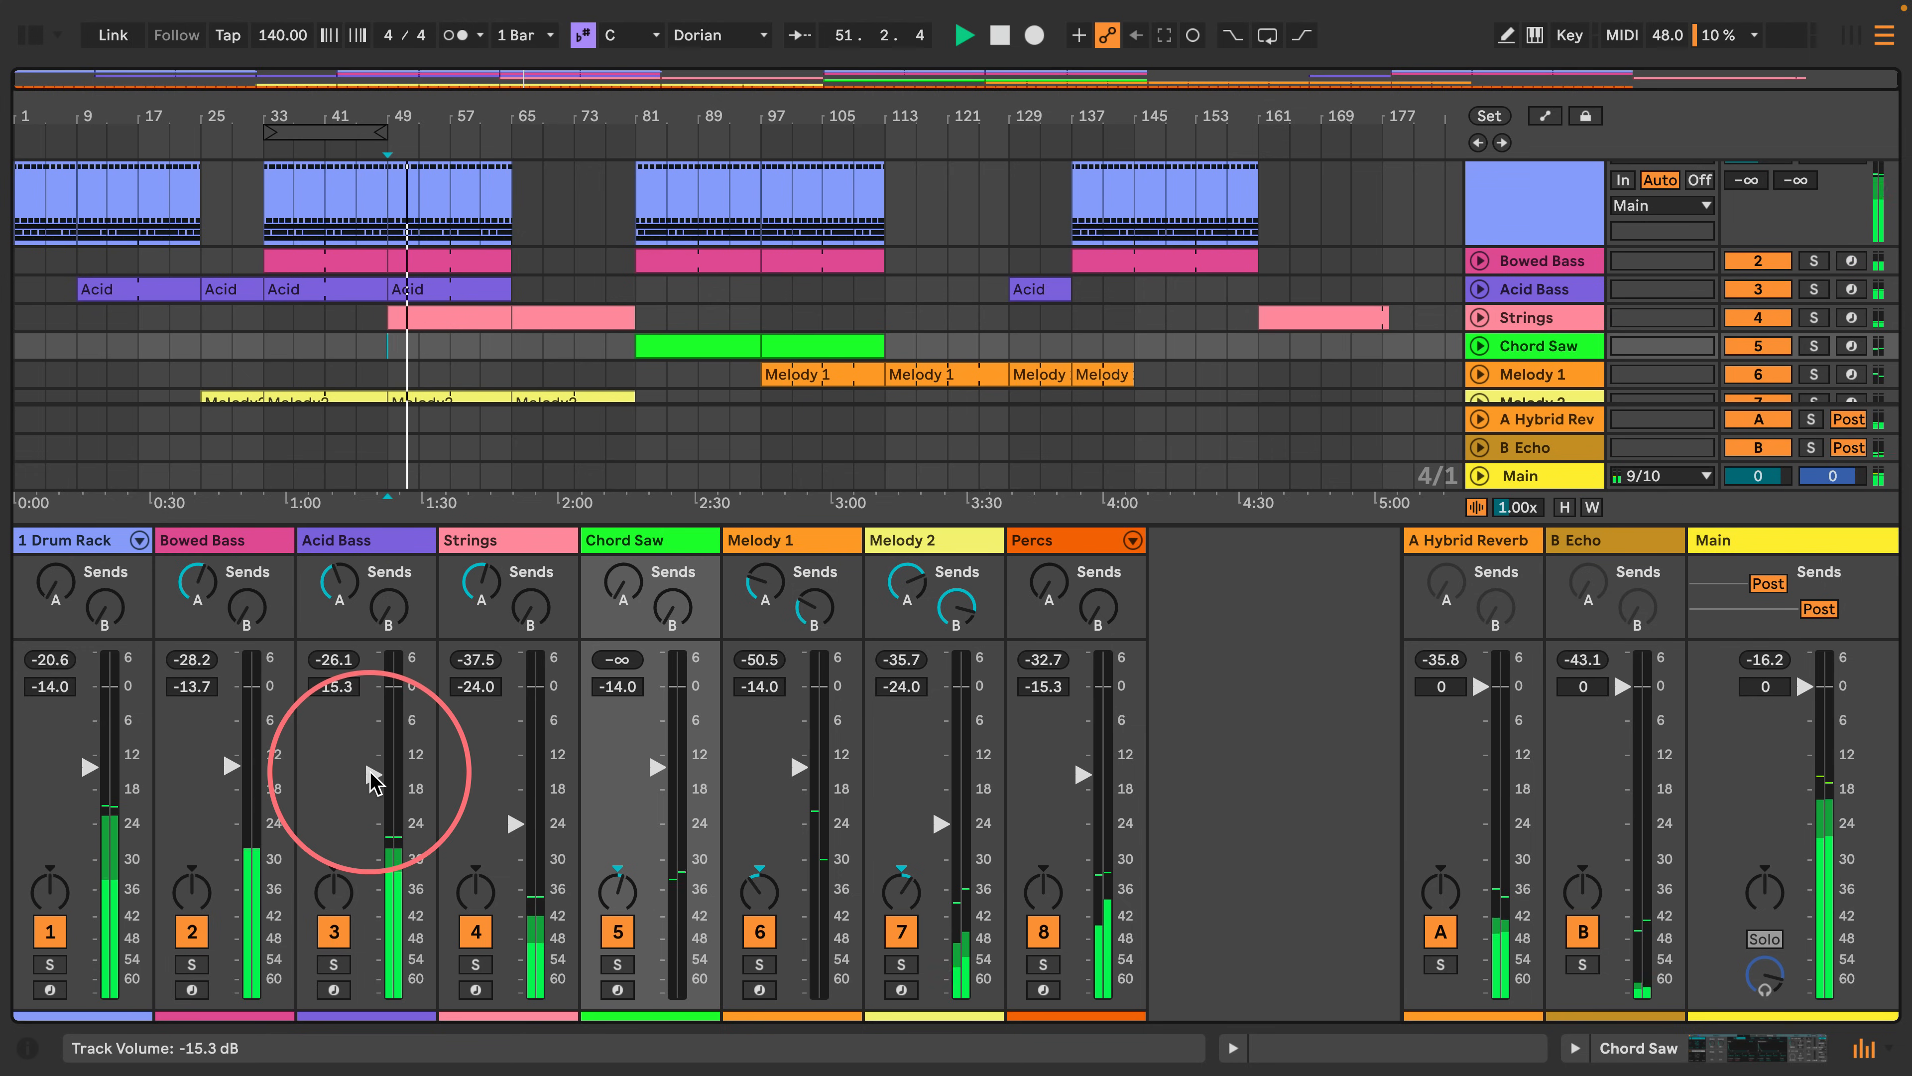
left_click_drag(207, 769, 232, 753)
left_click_drag(90, 780, 90, 757)
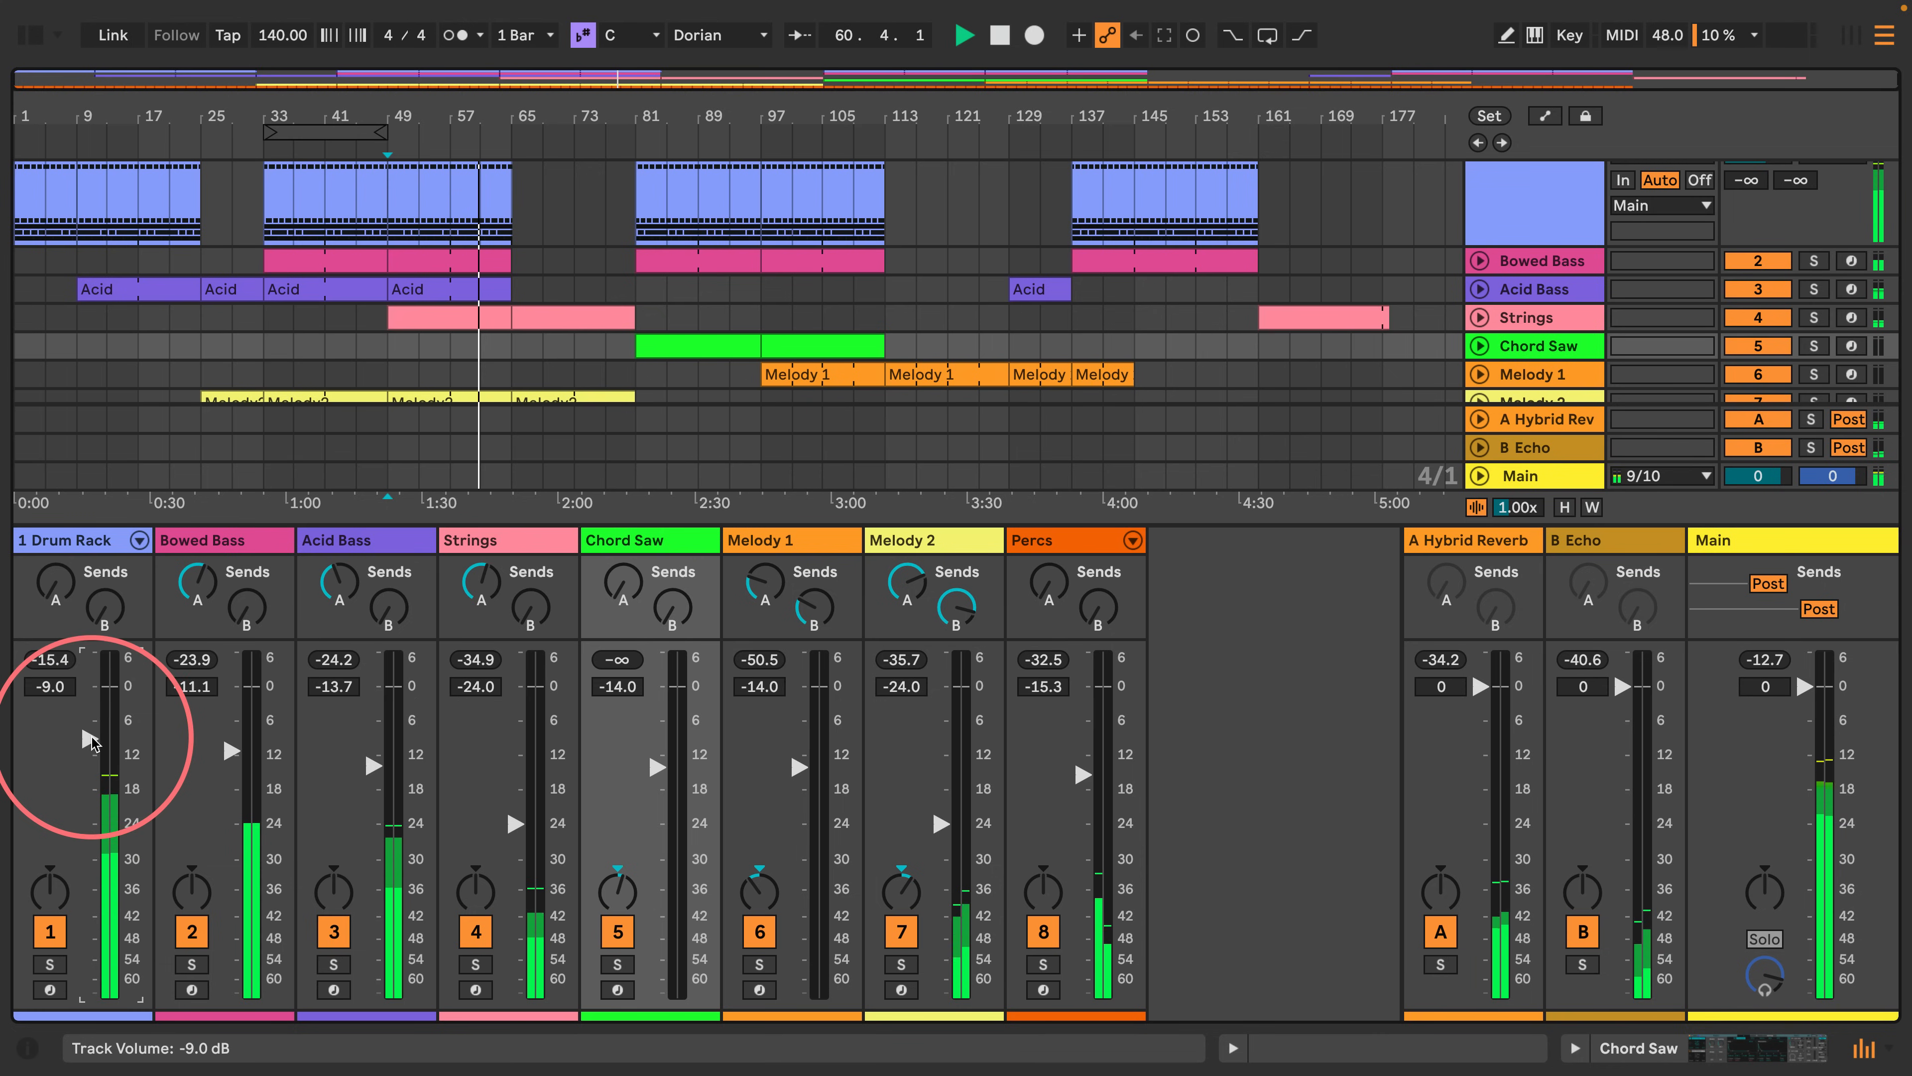
Set Bowed Bass to -9.3 dB and Acid Bass to -11.4 dB, and pan Acid Bass to 5L.
mouse_move(226, 758)
left_mouse_down()
mouse_move(234, 735)
mouse_move(229, 749)
left_mouse_up()
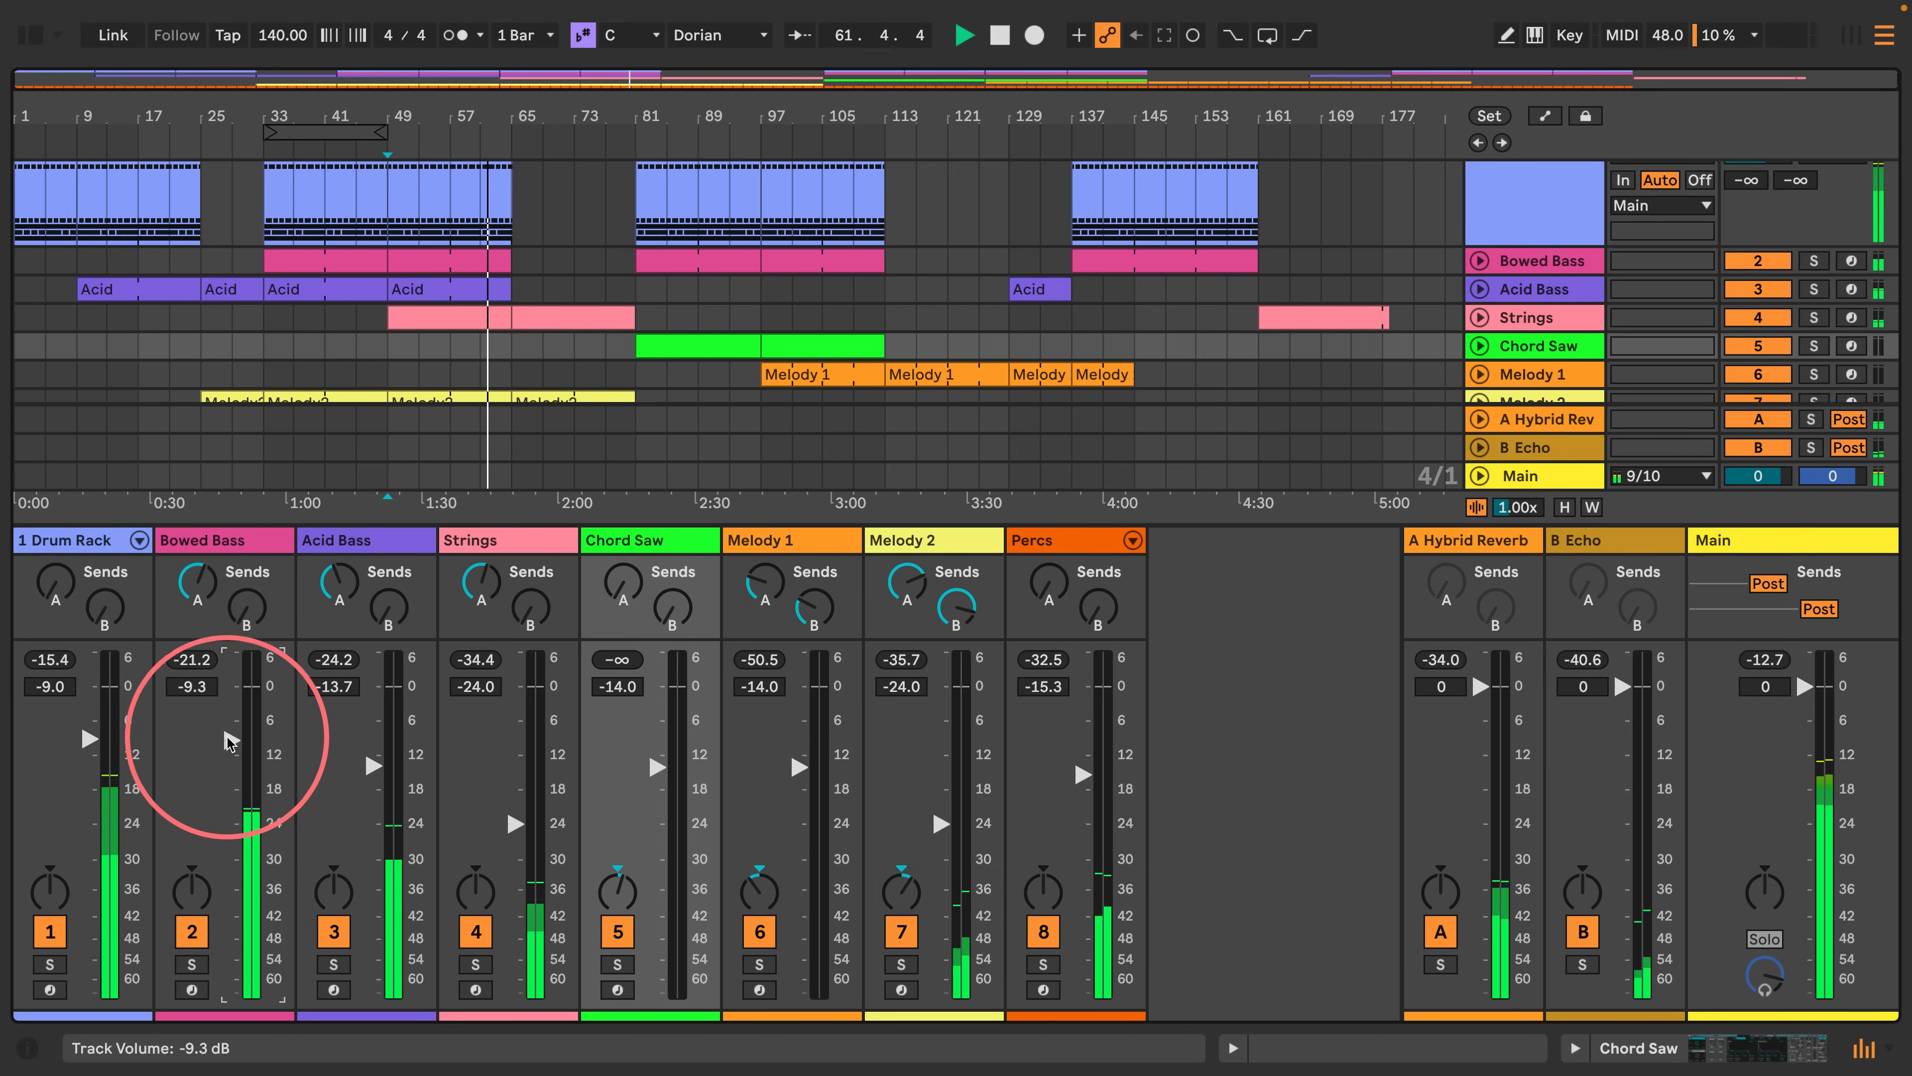
left_click_drag(363, 754, 363, 731)
left_click_drag(323, 900, 329, 900)
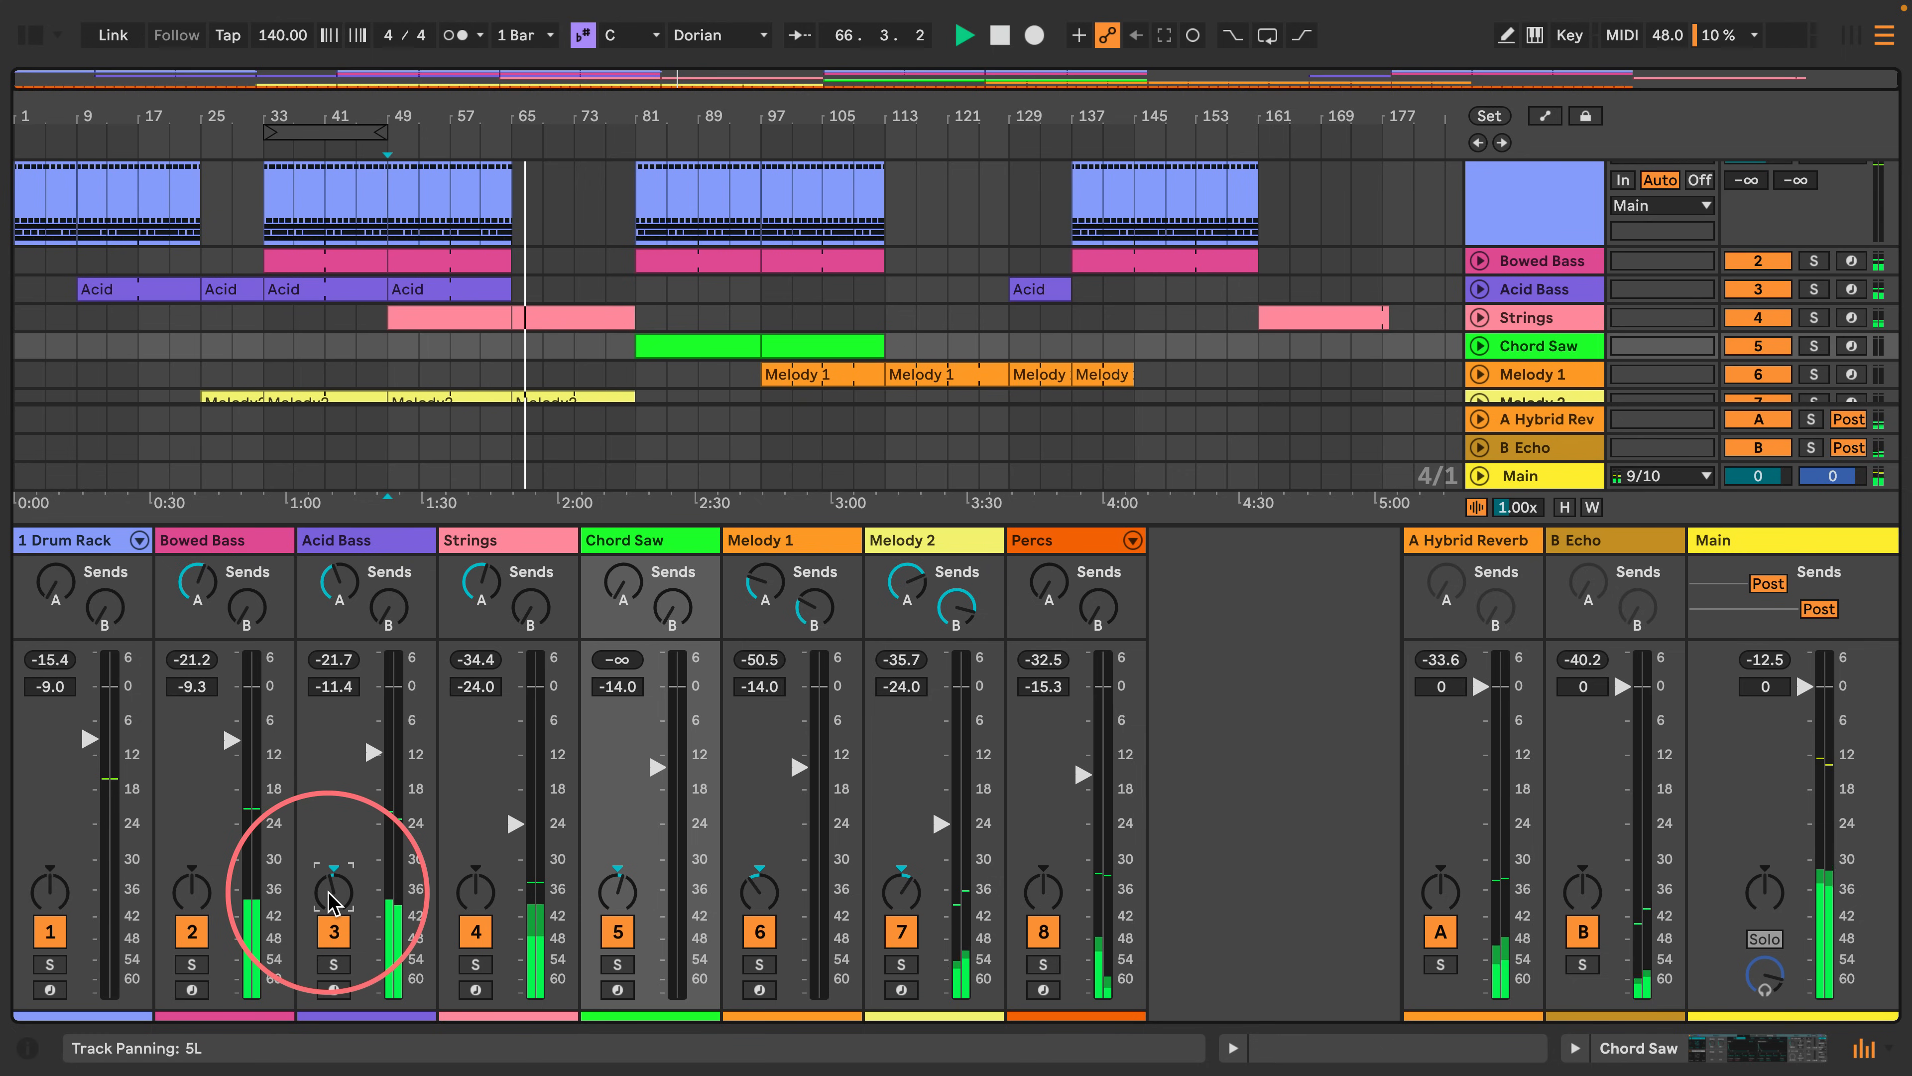
Set Melody 2 to -11.7 dB, Percs to -12.2 dB, Bowed Bass to -6.7 dB, Chord Saw to -13.7 dB and 1 Drum Rack to -5.4 dB.
left_click_drag(940, 823, 1077, 756)
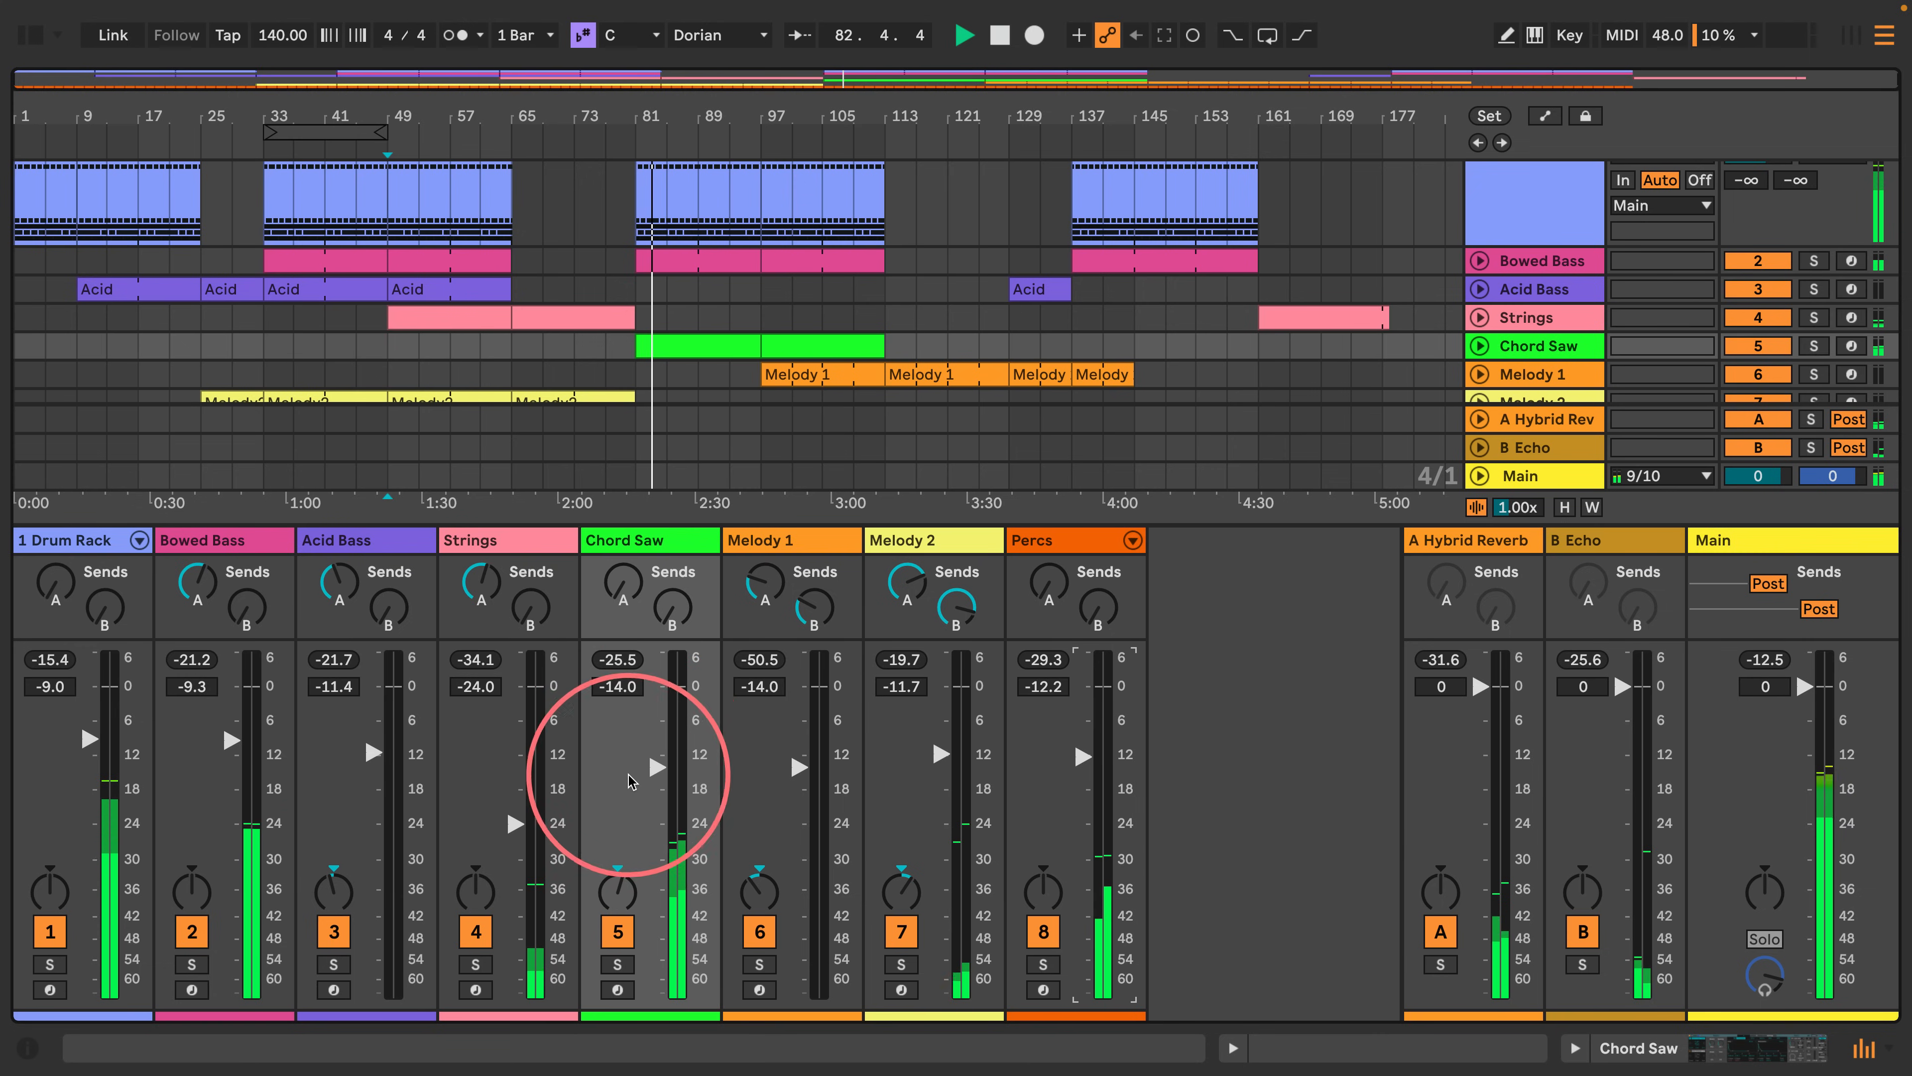
left_click_drag(91, 757, 77, 717)
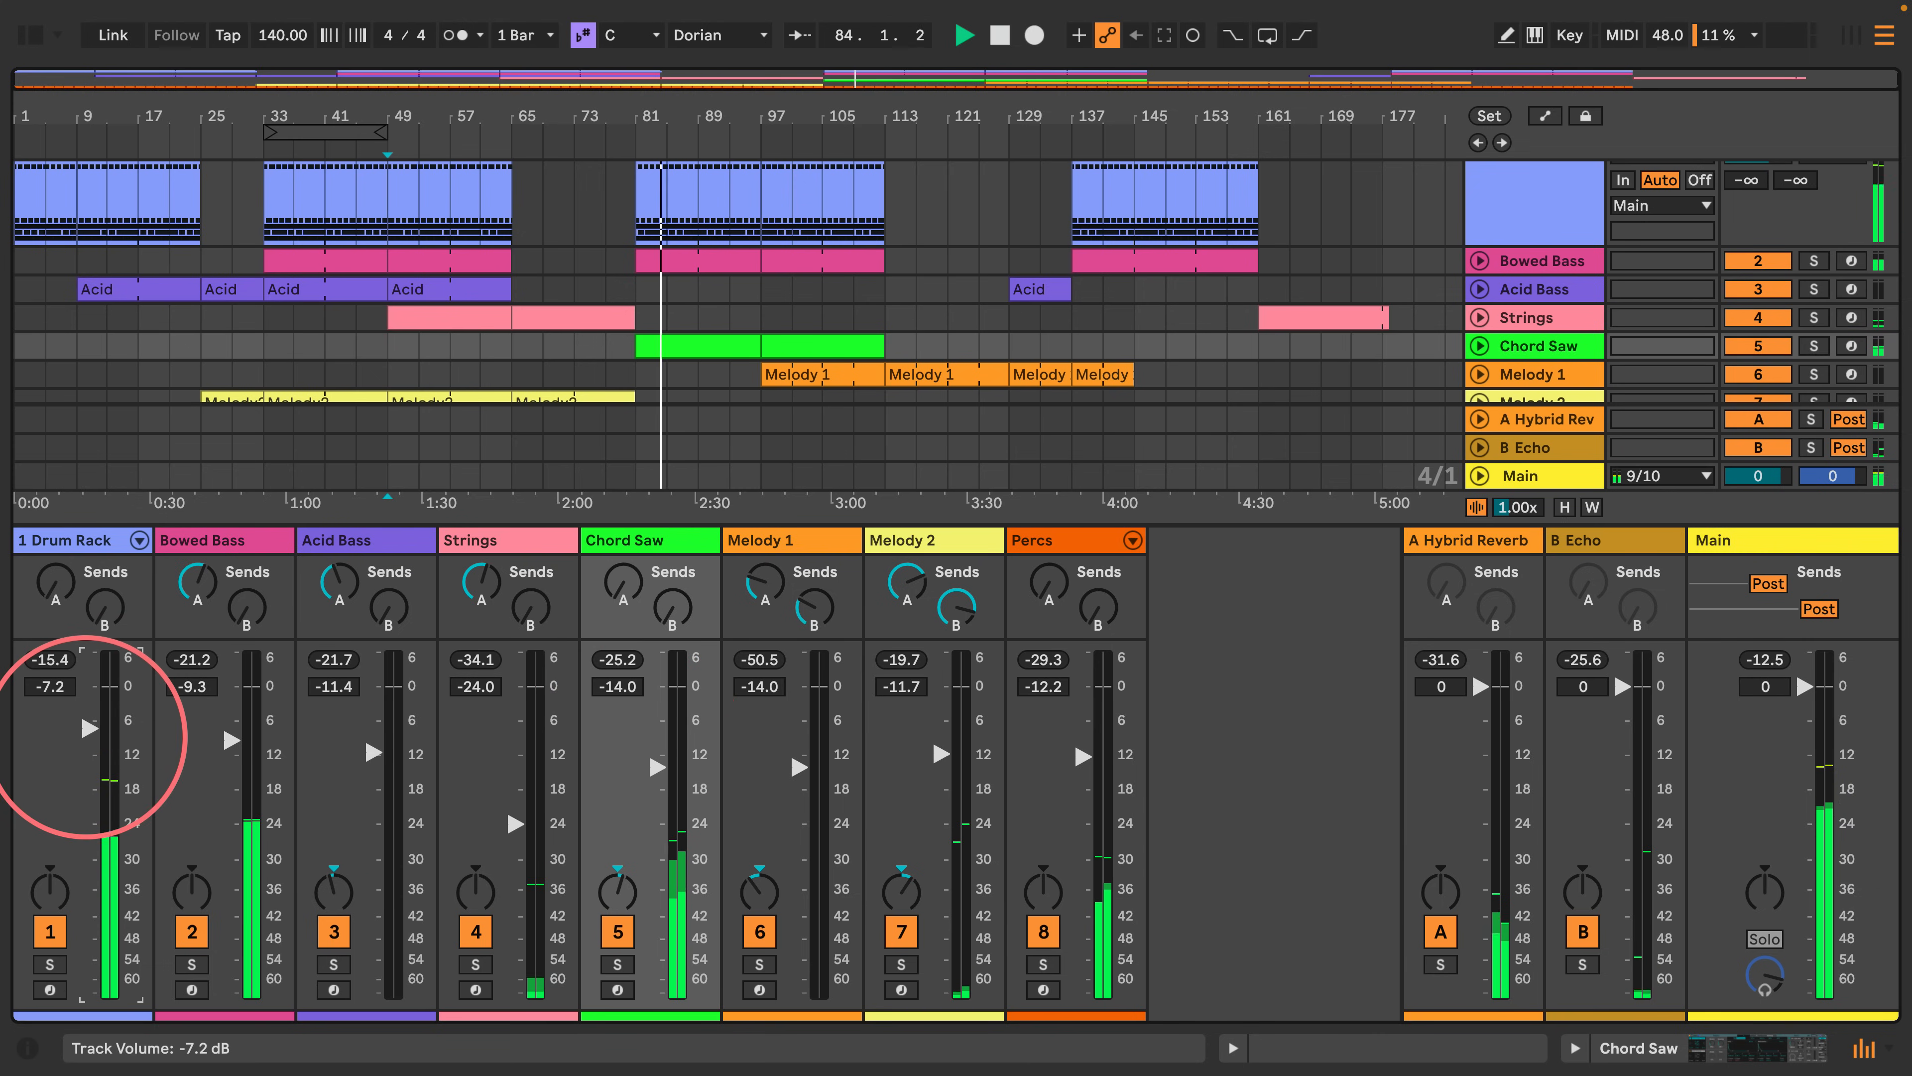
left_click_drag(233, 745, 232, 728)
left_click_drag(657, 768, 657, 766)
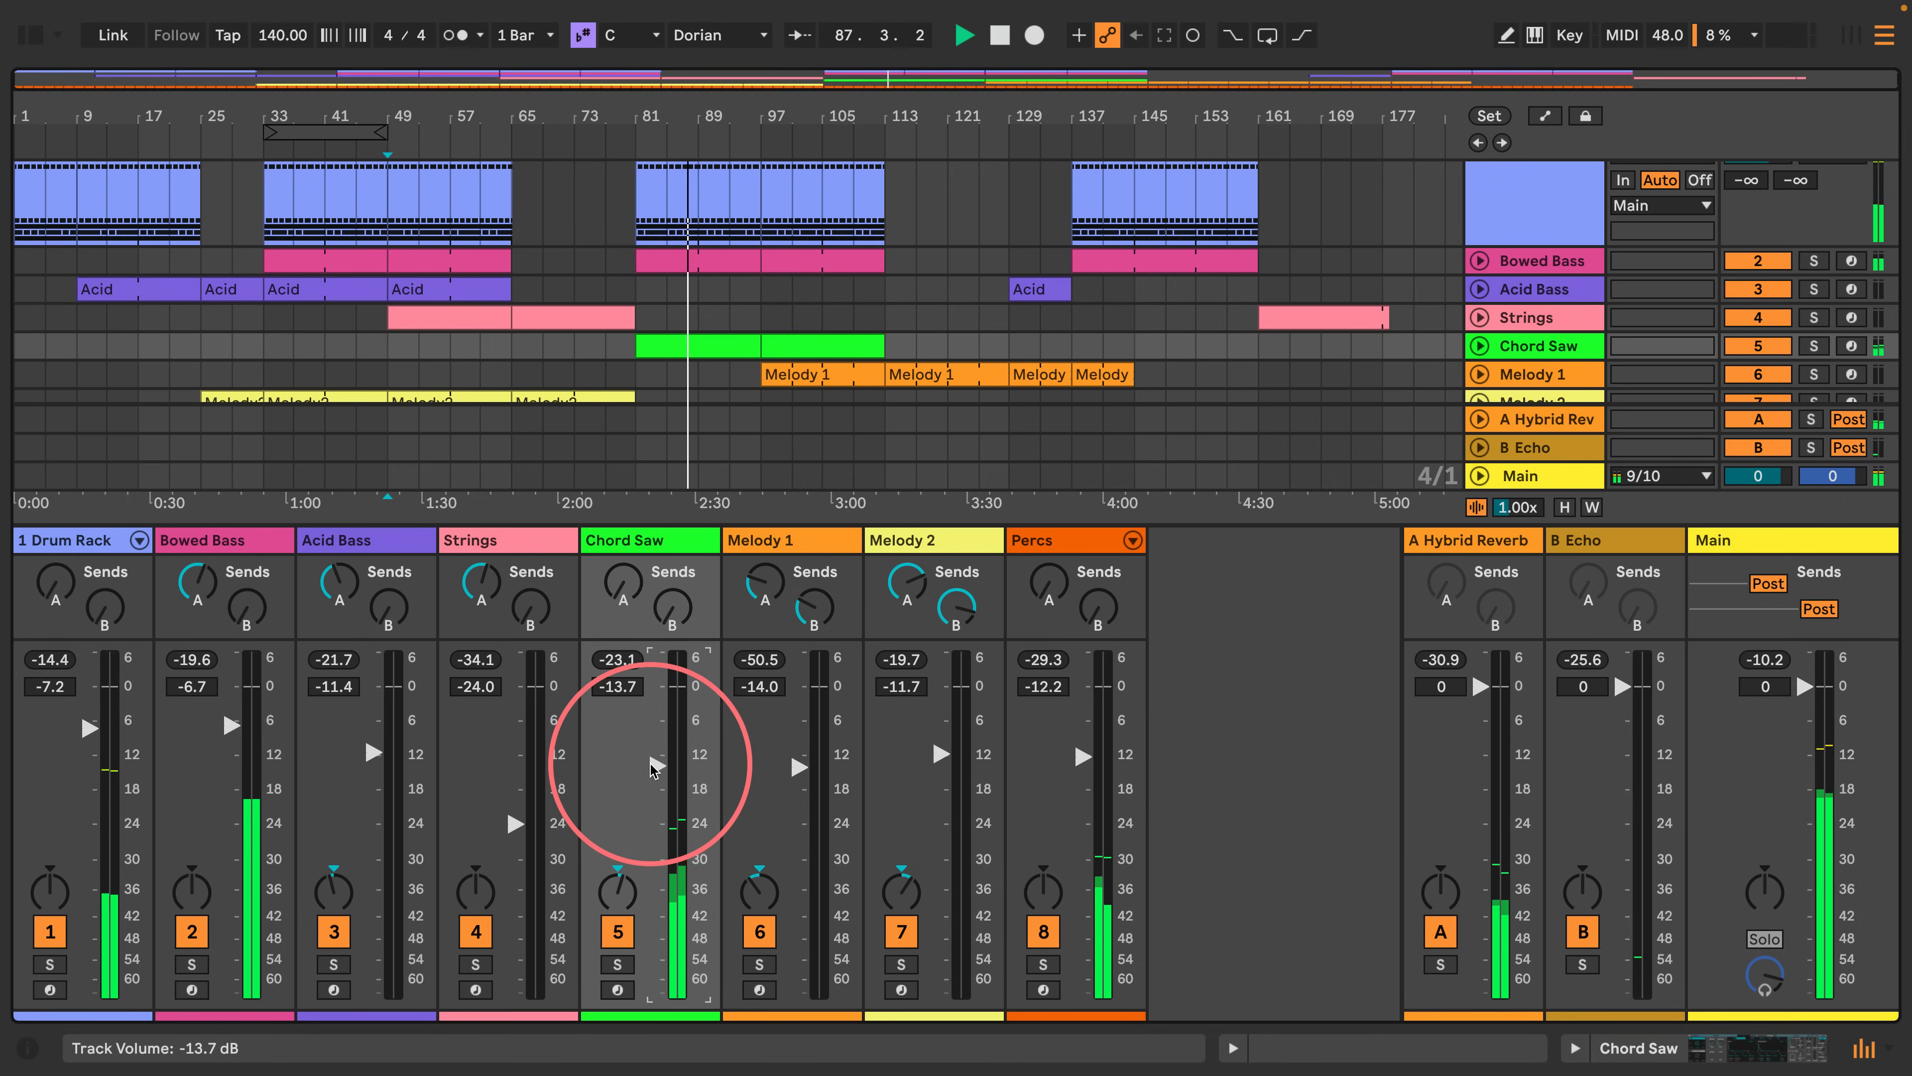
left_click_drag(88, 726, 89, 713)
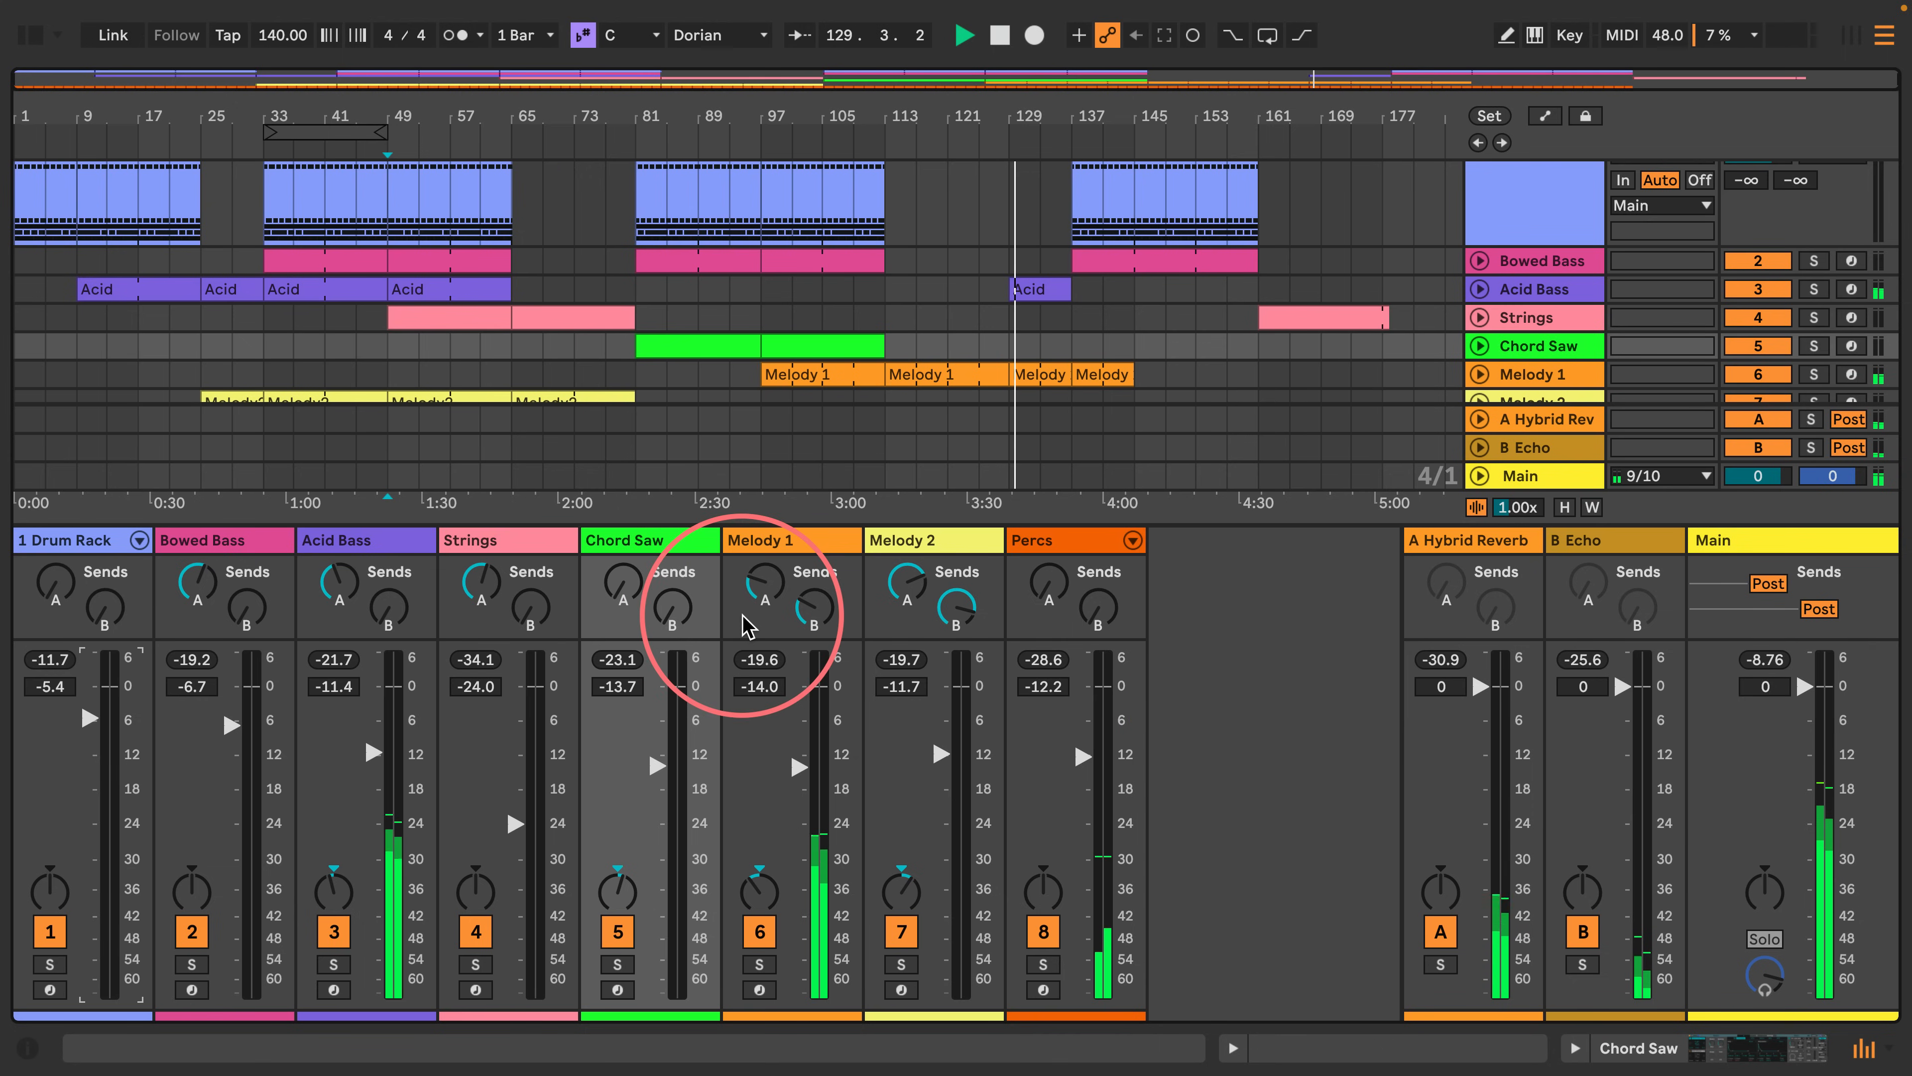
Stop playback and split off the first sixteenth of the Drums clip at bar 137, from 137.1.1 to 137.1.2.
scroll(1007, 216, "up", 1)
scroll(1006, 216, "up", 2)
key("space")
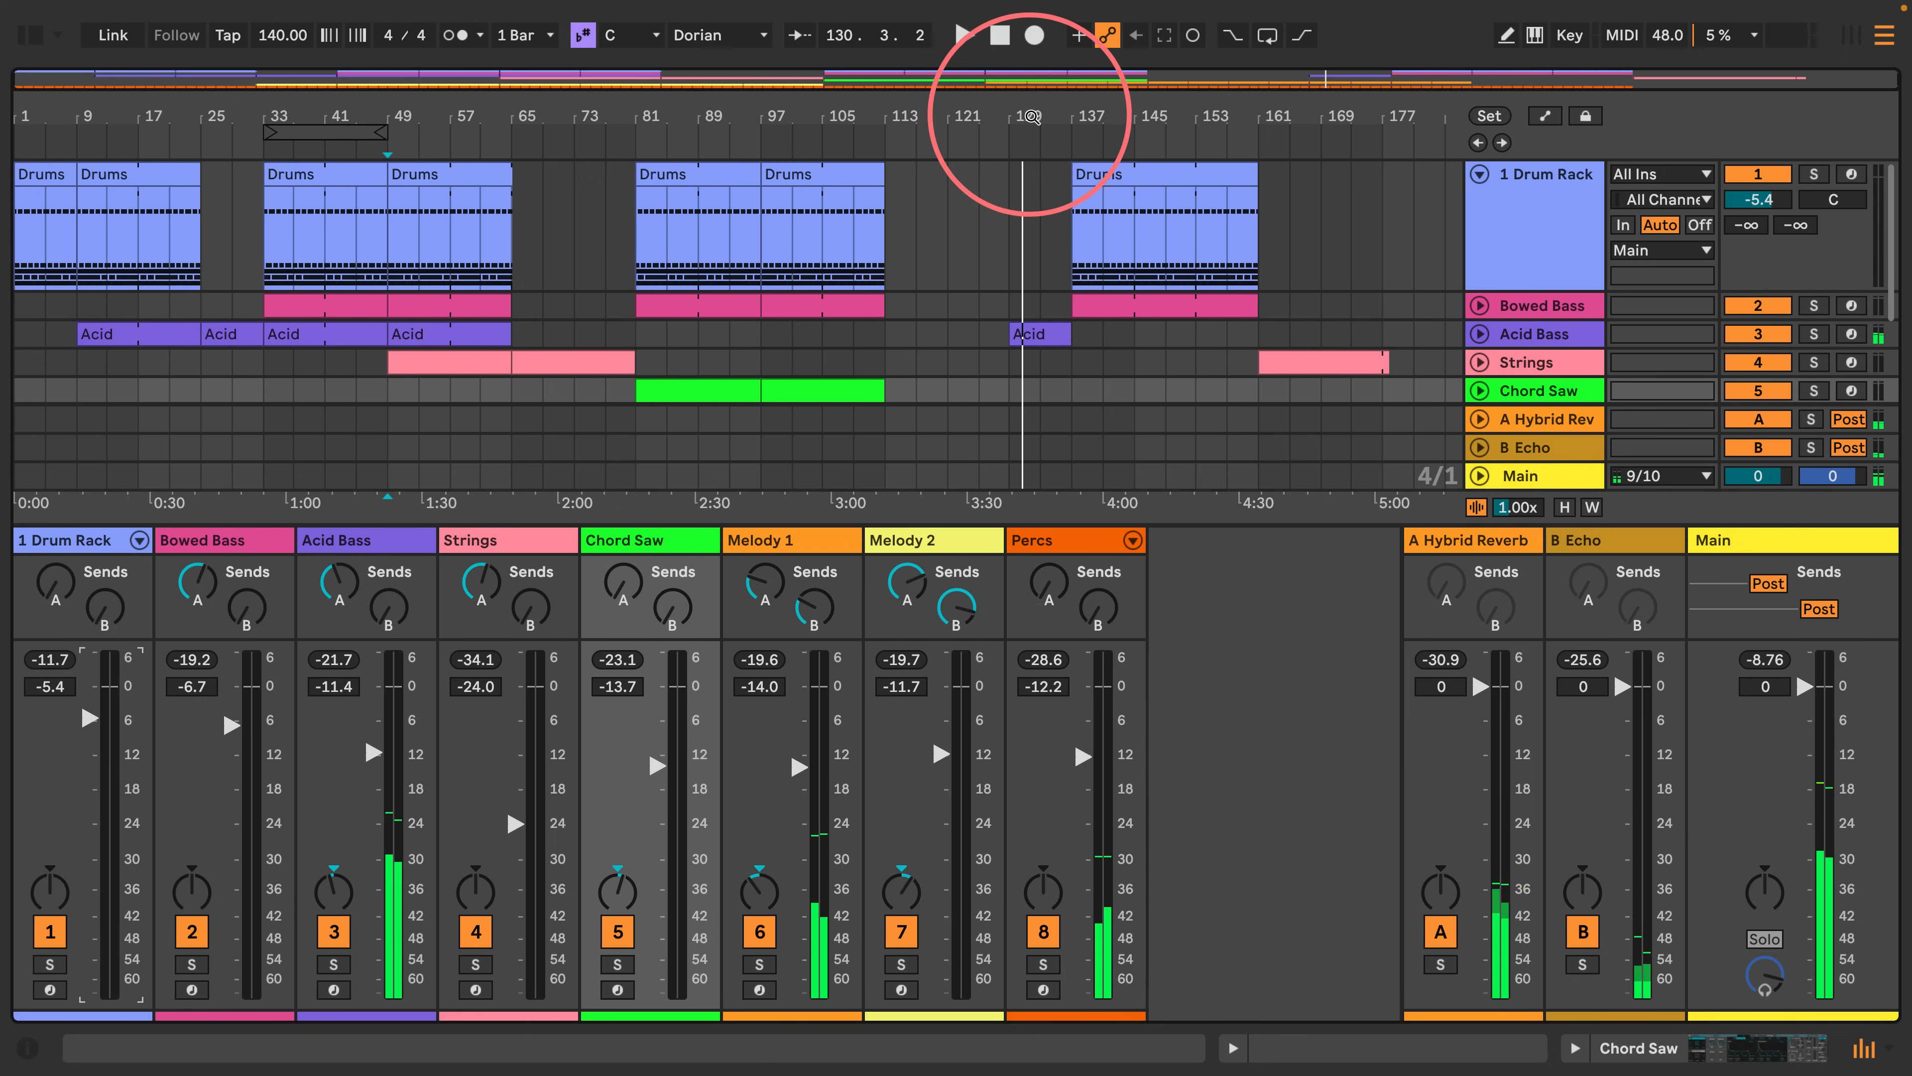
left_click_drag(1025, 98, 1025, 120)
left_click_drag(1167, 113, 910, 213)
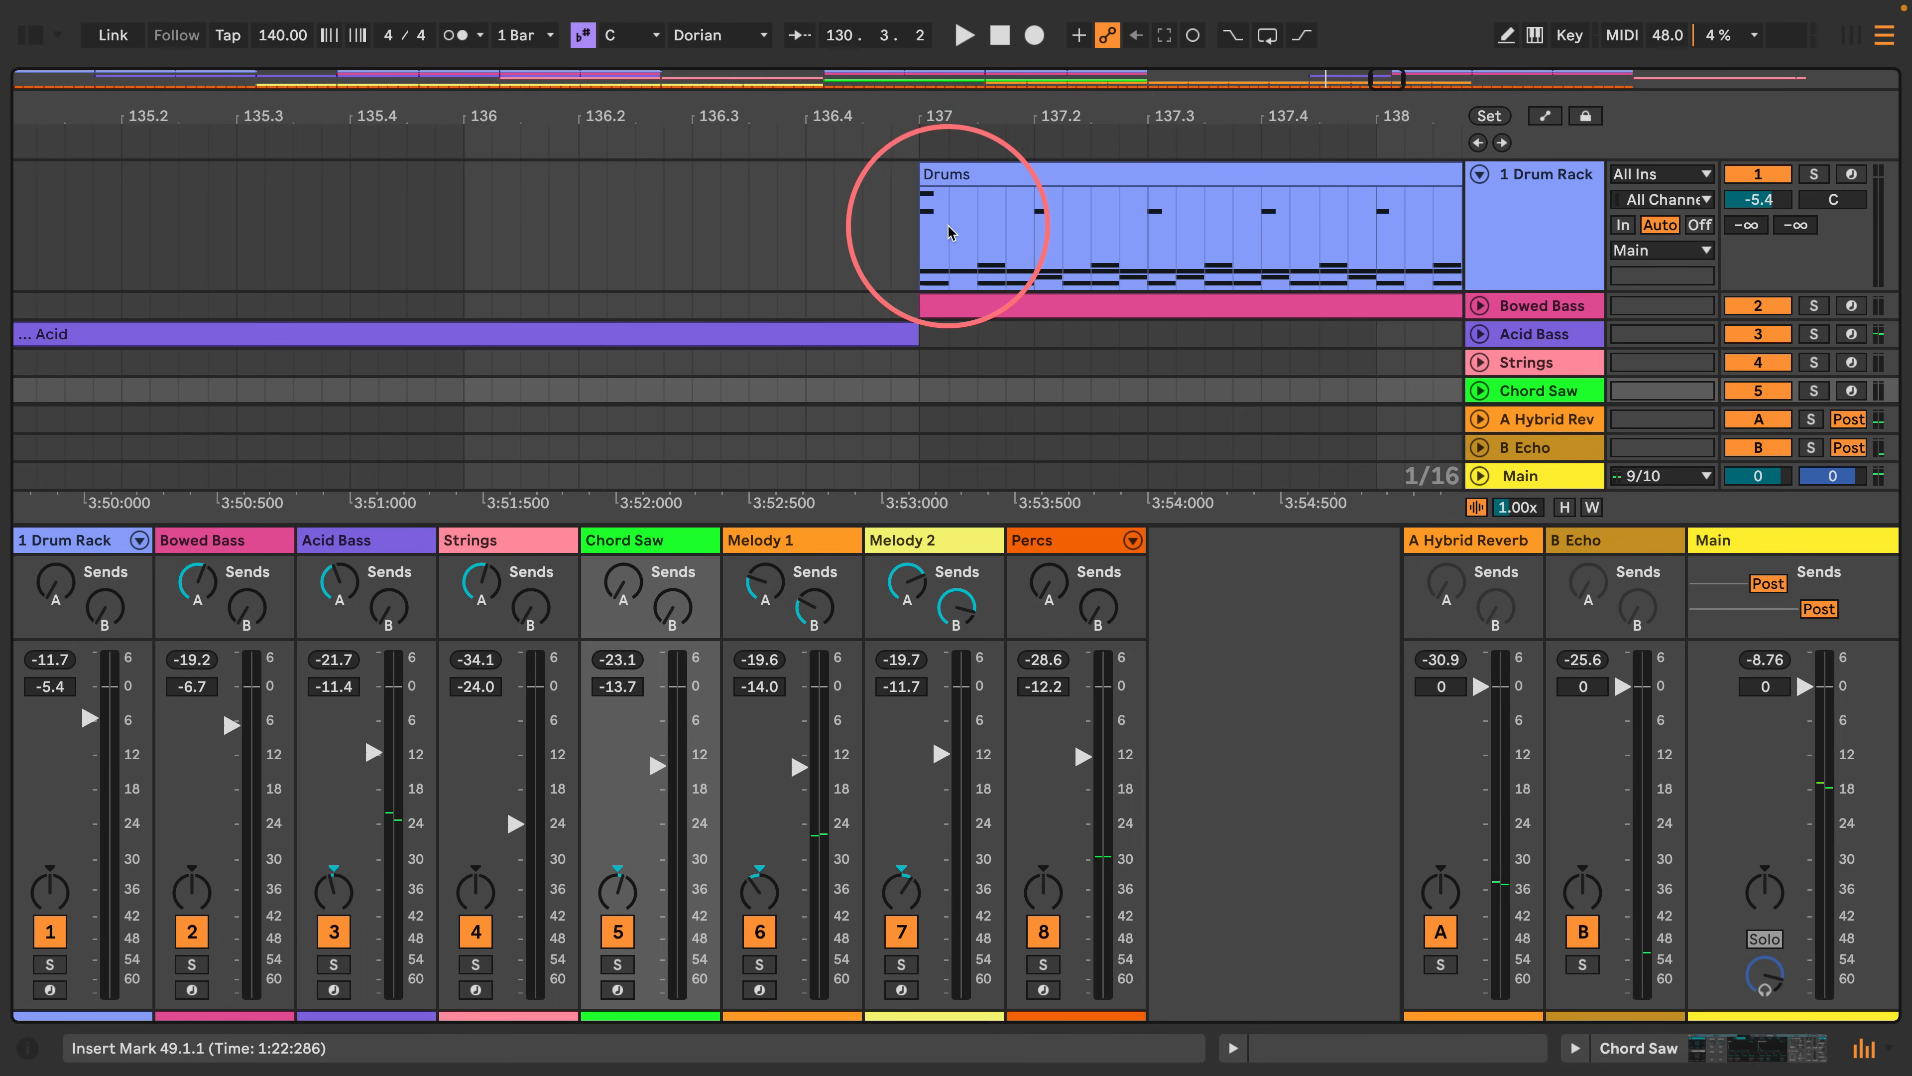
left_click(917, 229)
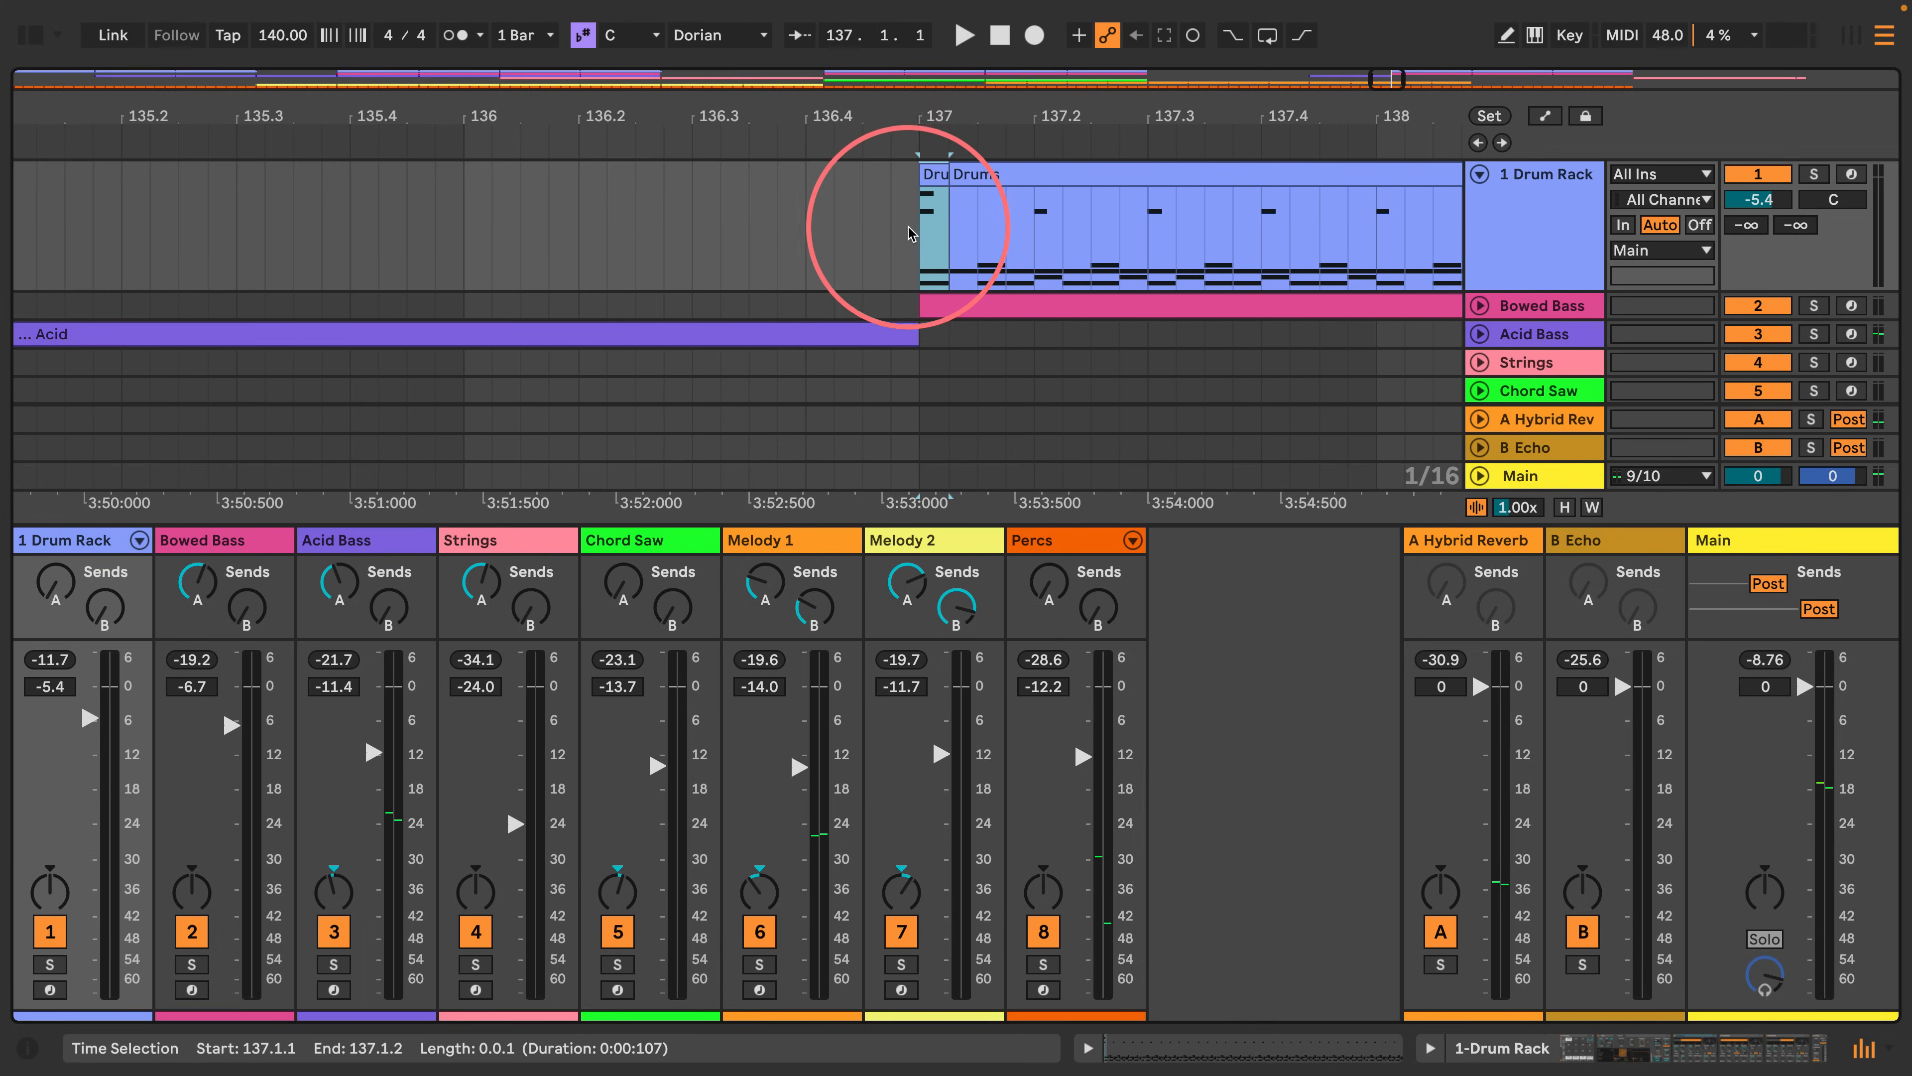
Paste the split-off drum hit into 1 Drum Rack at bar 129 and play the arrangement from bar 128.
left_click_drag(913, 75, 913, 106)
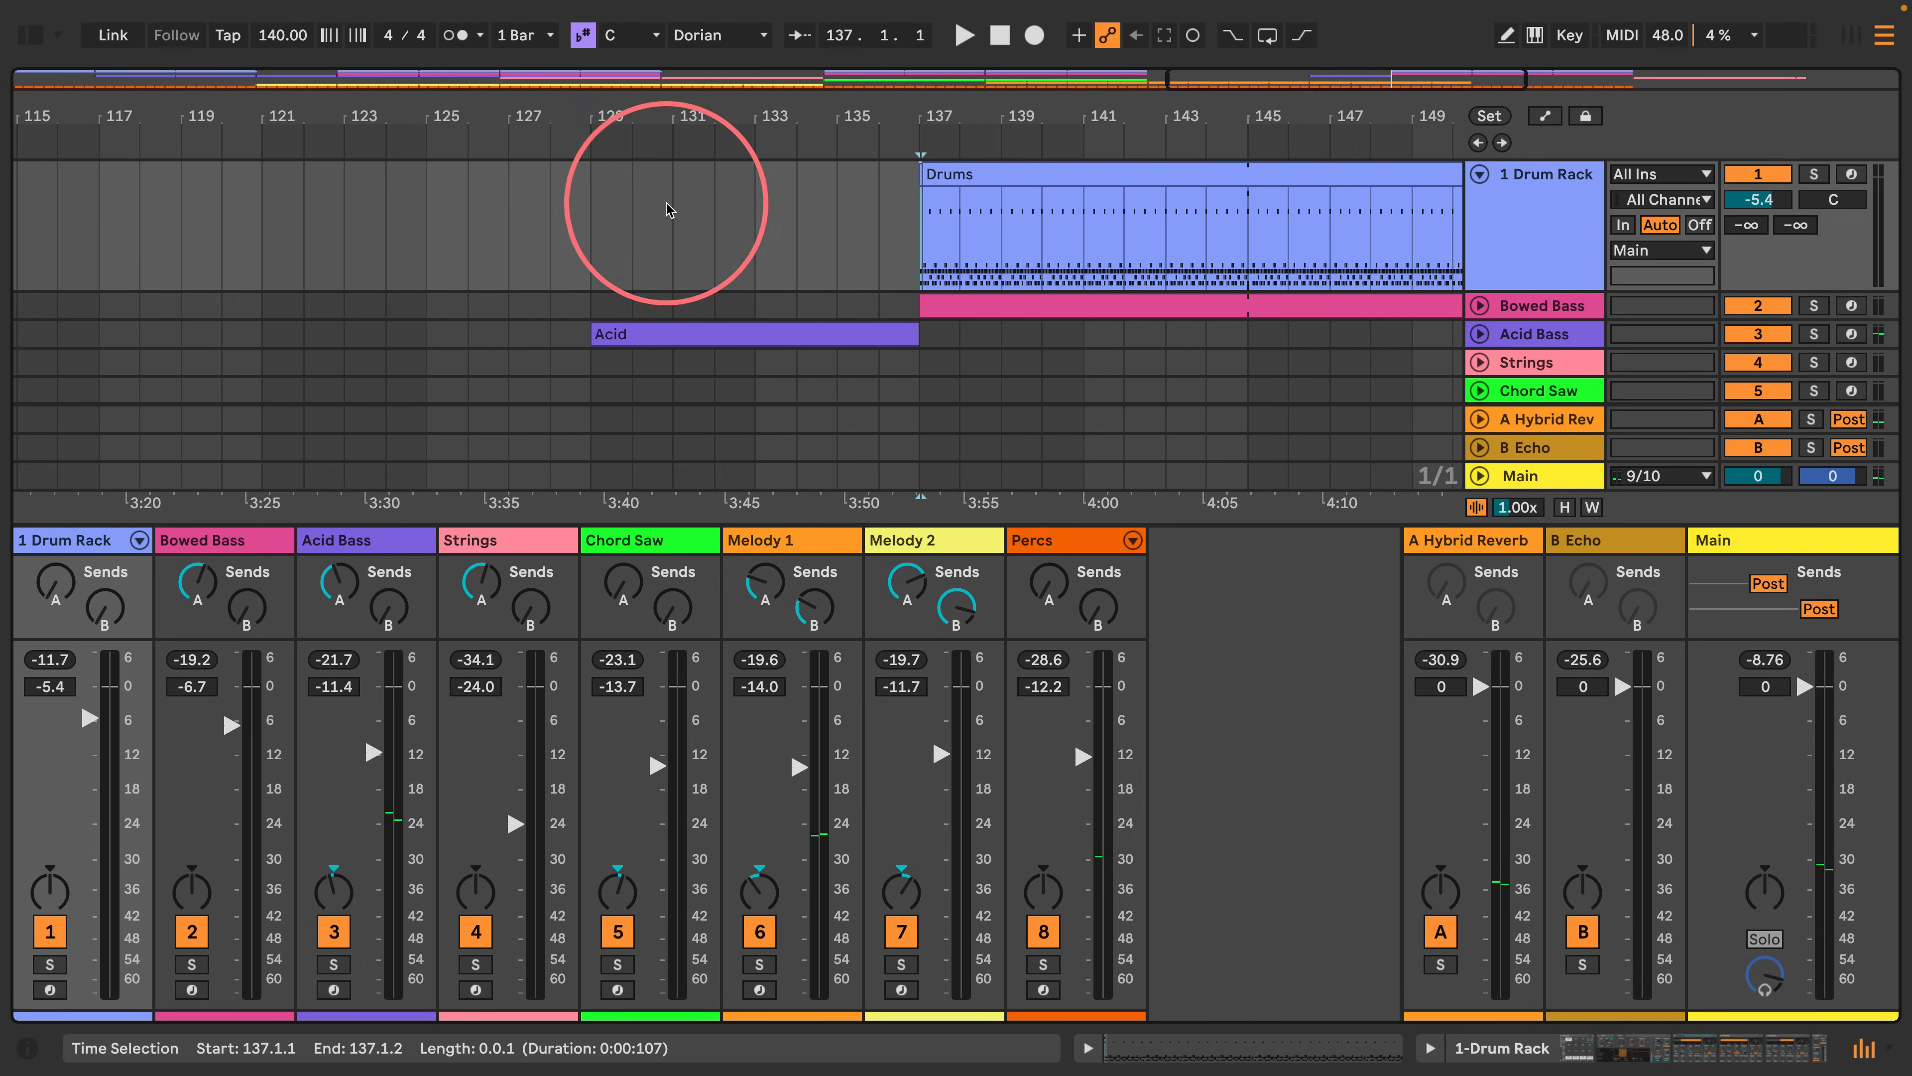
left_click(591, 247)
key("super+v")
left_click(556, 227)
key("space")
left_click_drag(593, 156, 627, 85)
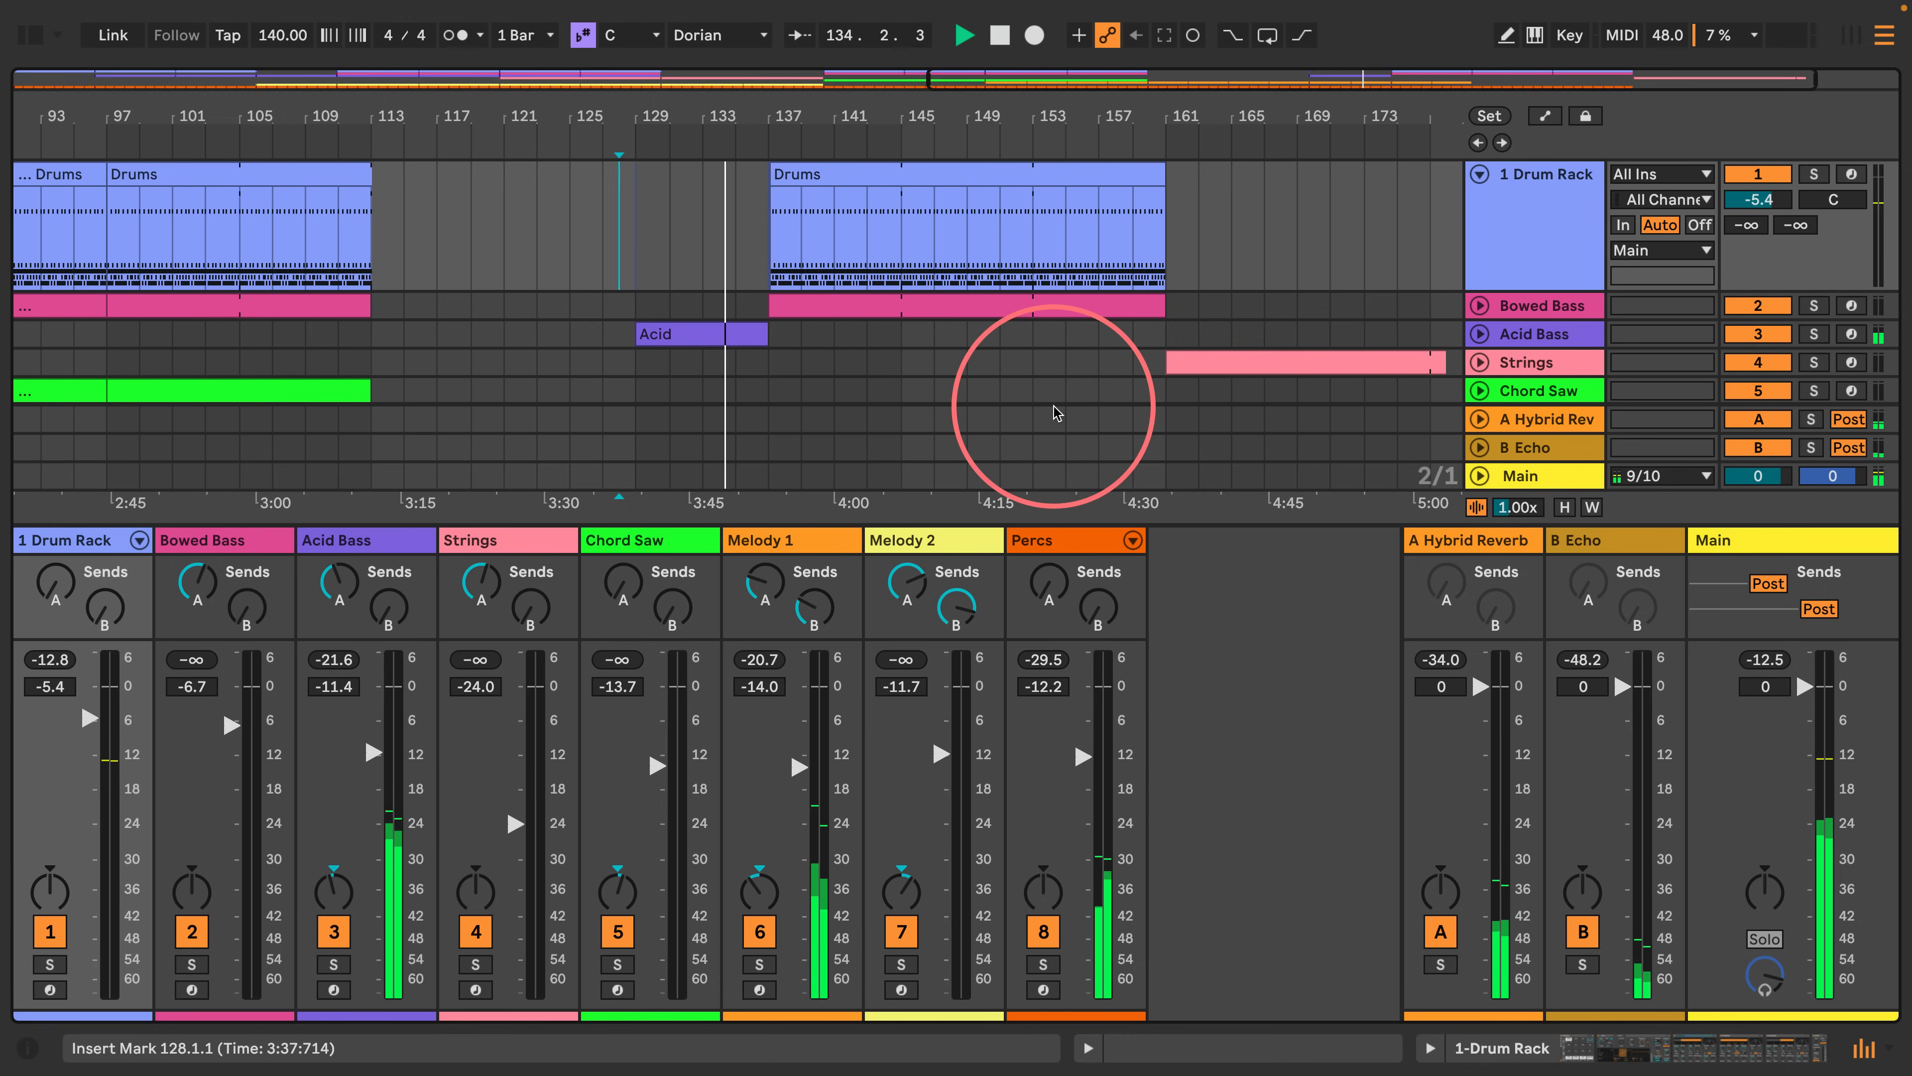
Replay the passage leading into bar 137 and set Acid Bass's send to B Echo to -17.8 dB.
scroll(1054, 410, "down", 3)
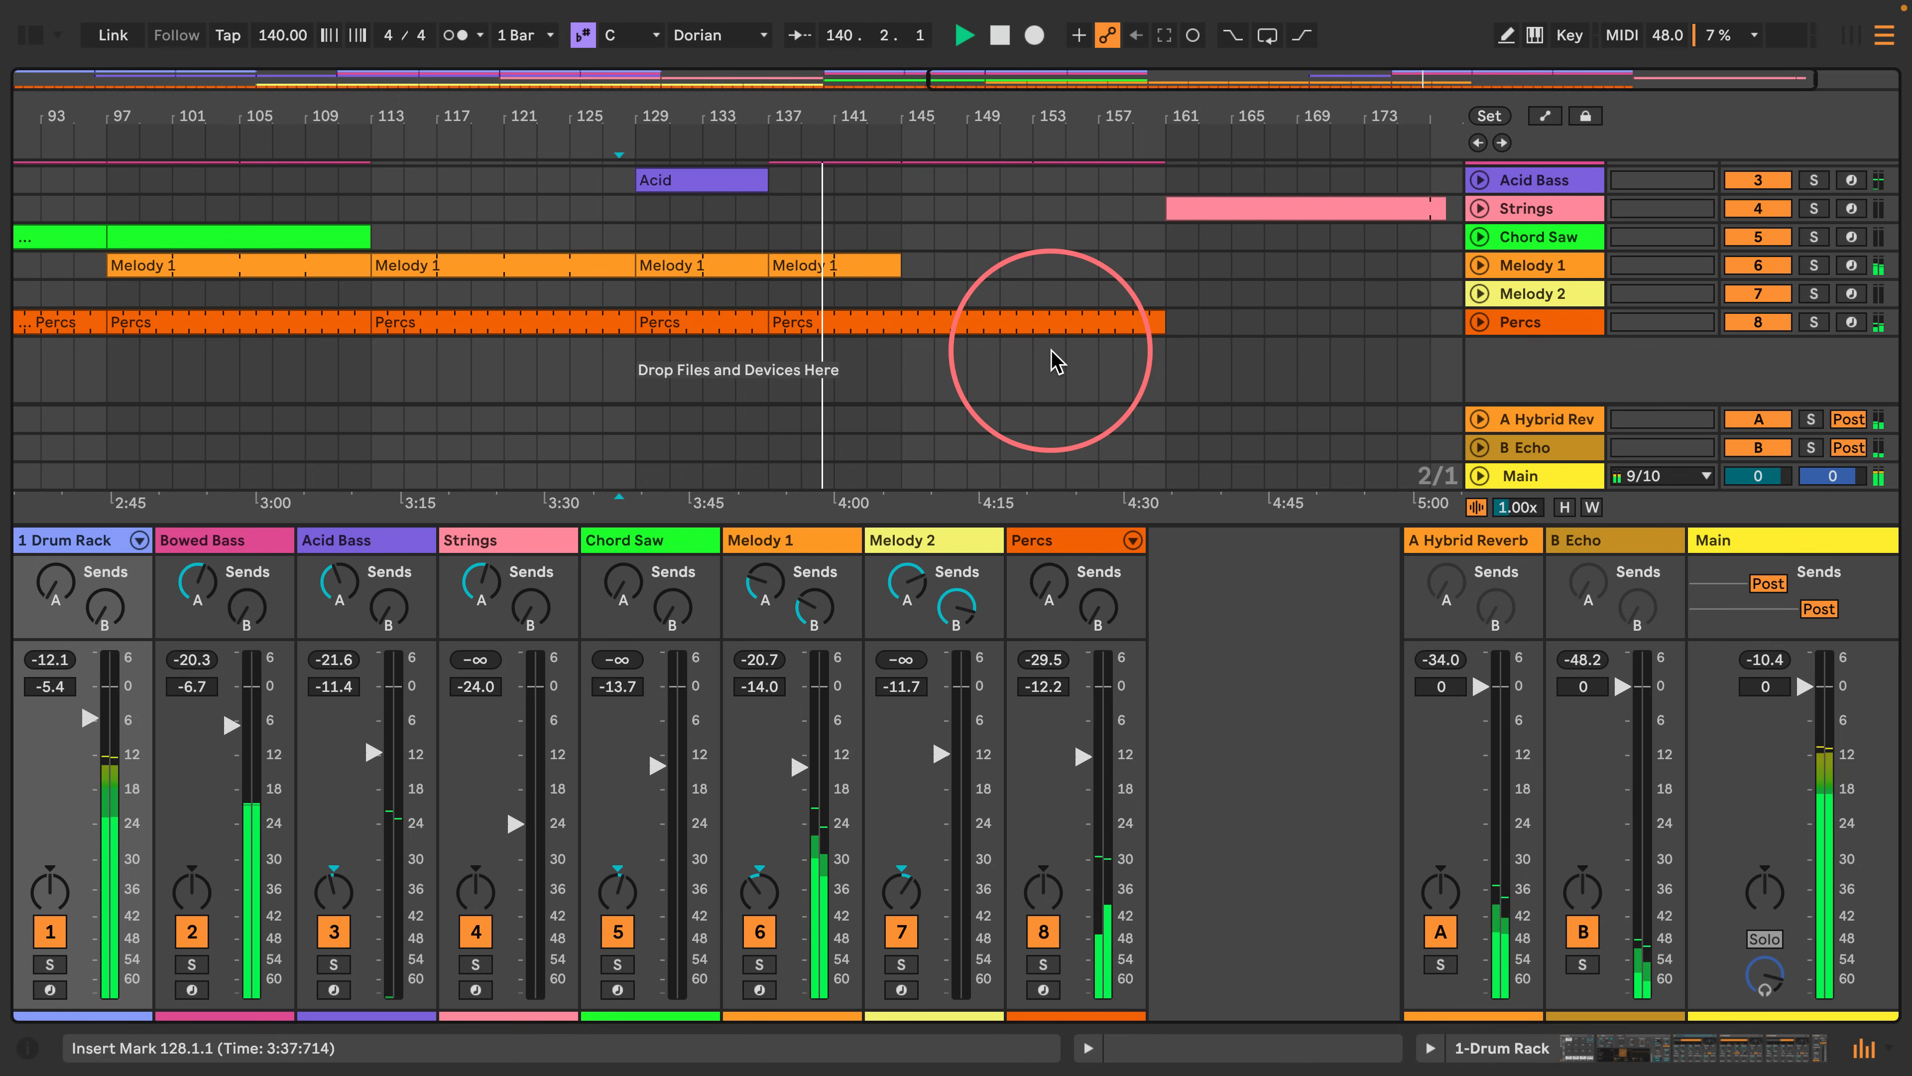
left_click(760, 113)
left_click_drag(761, 113, 761, 189)
key("space")
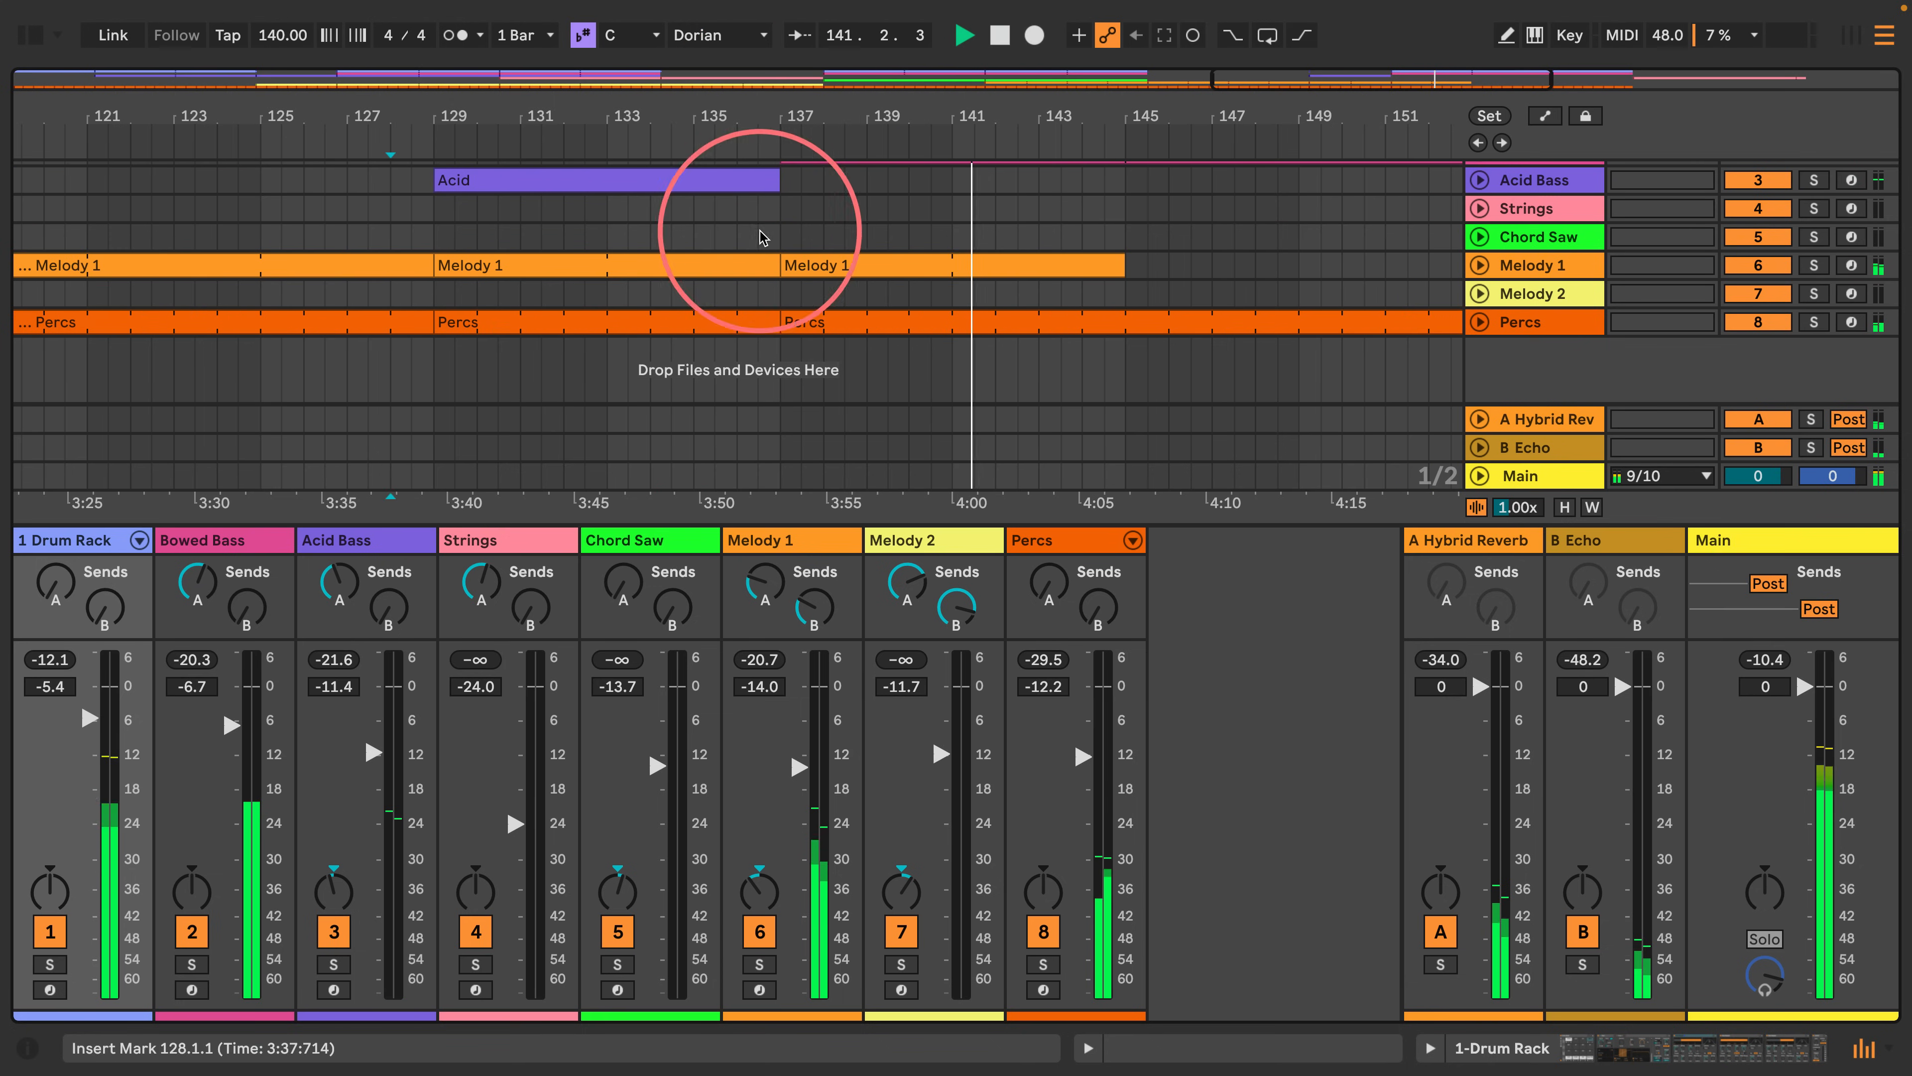
left_click(736, 215)
key("space")
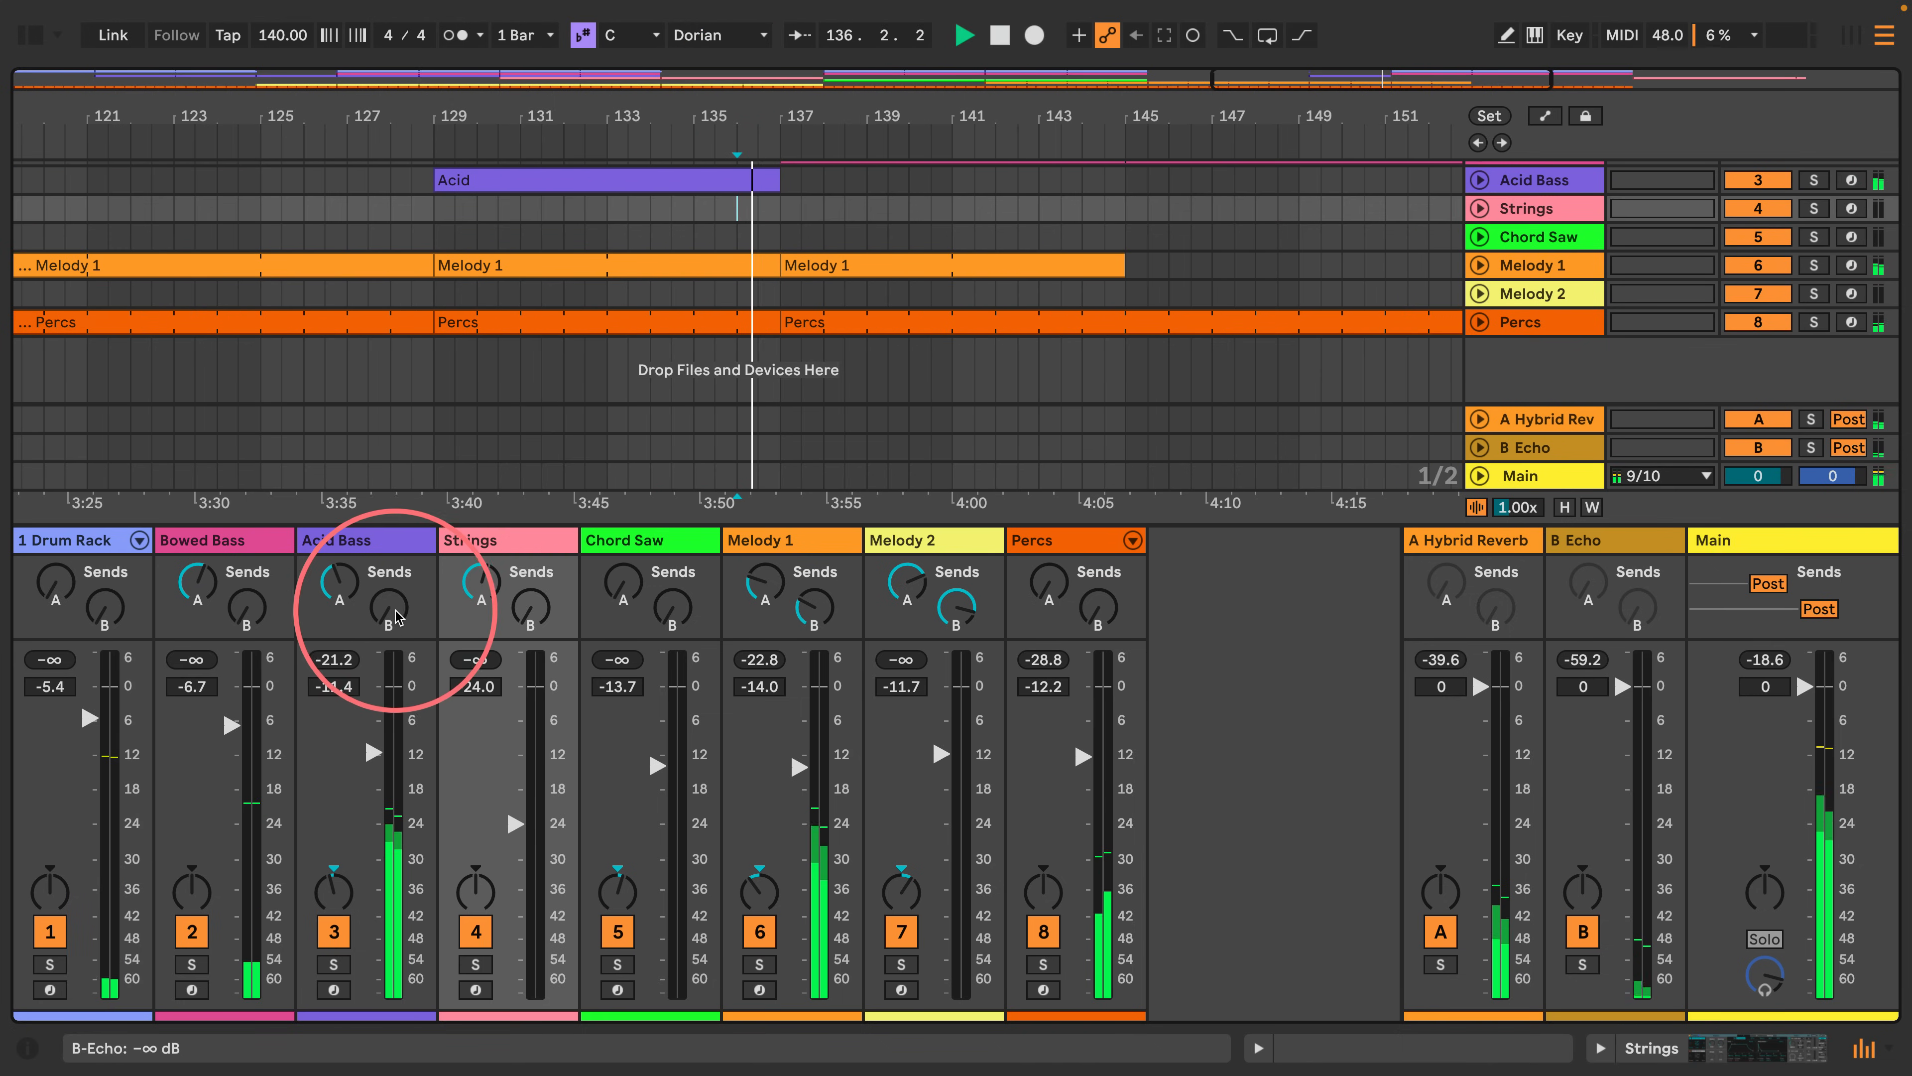
left_click_drag(390, 607, 448, 677)
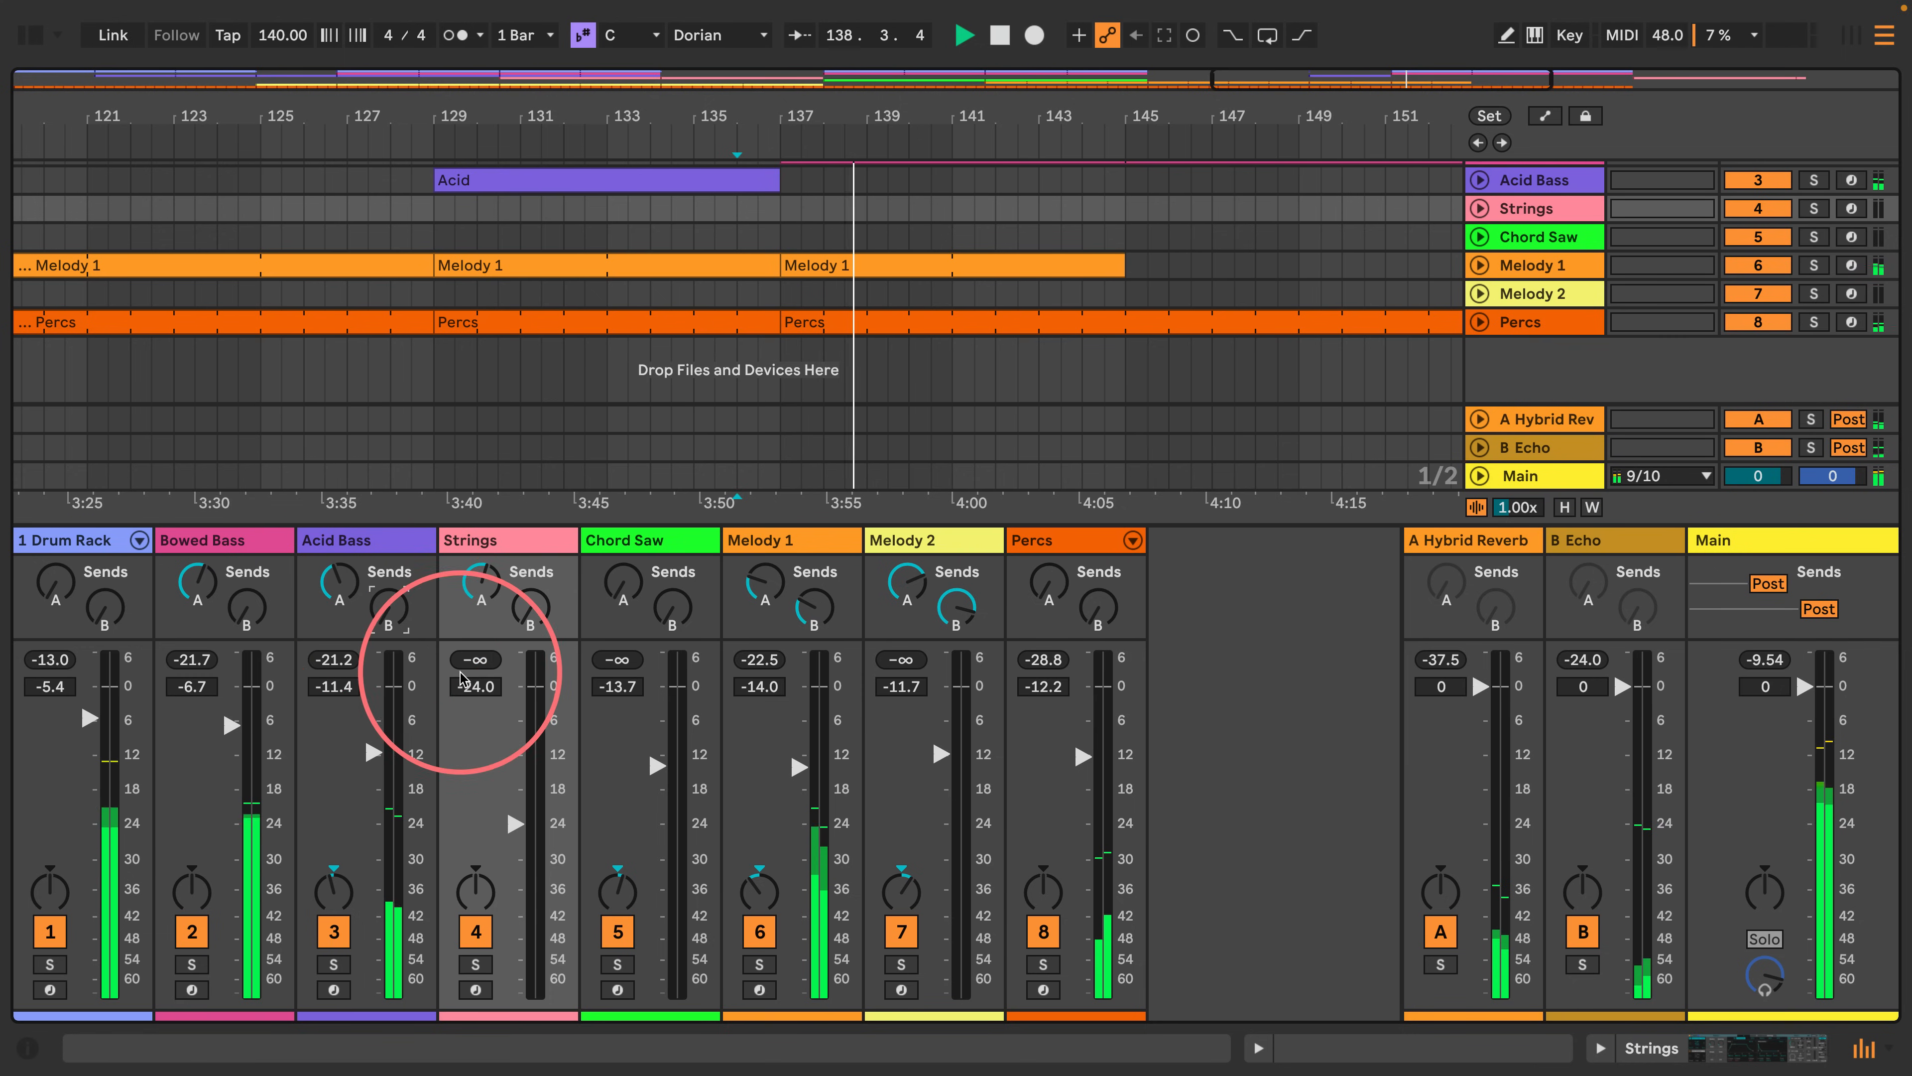
left_click_drag(389, 607, 390, 595)
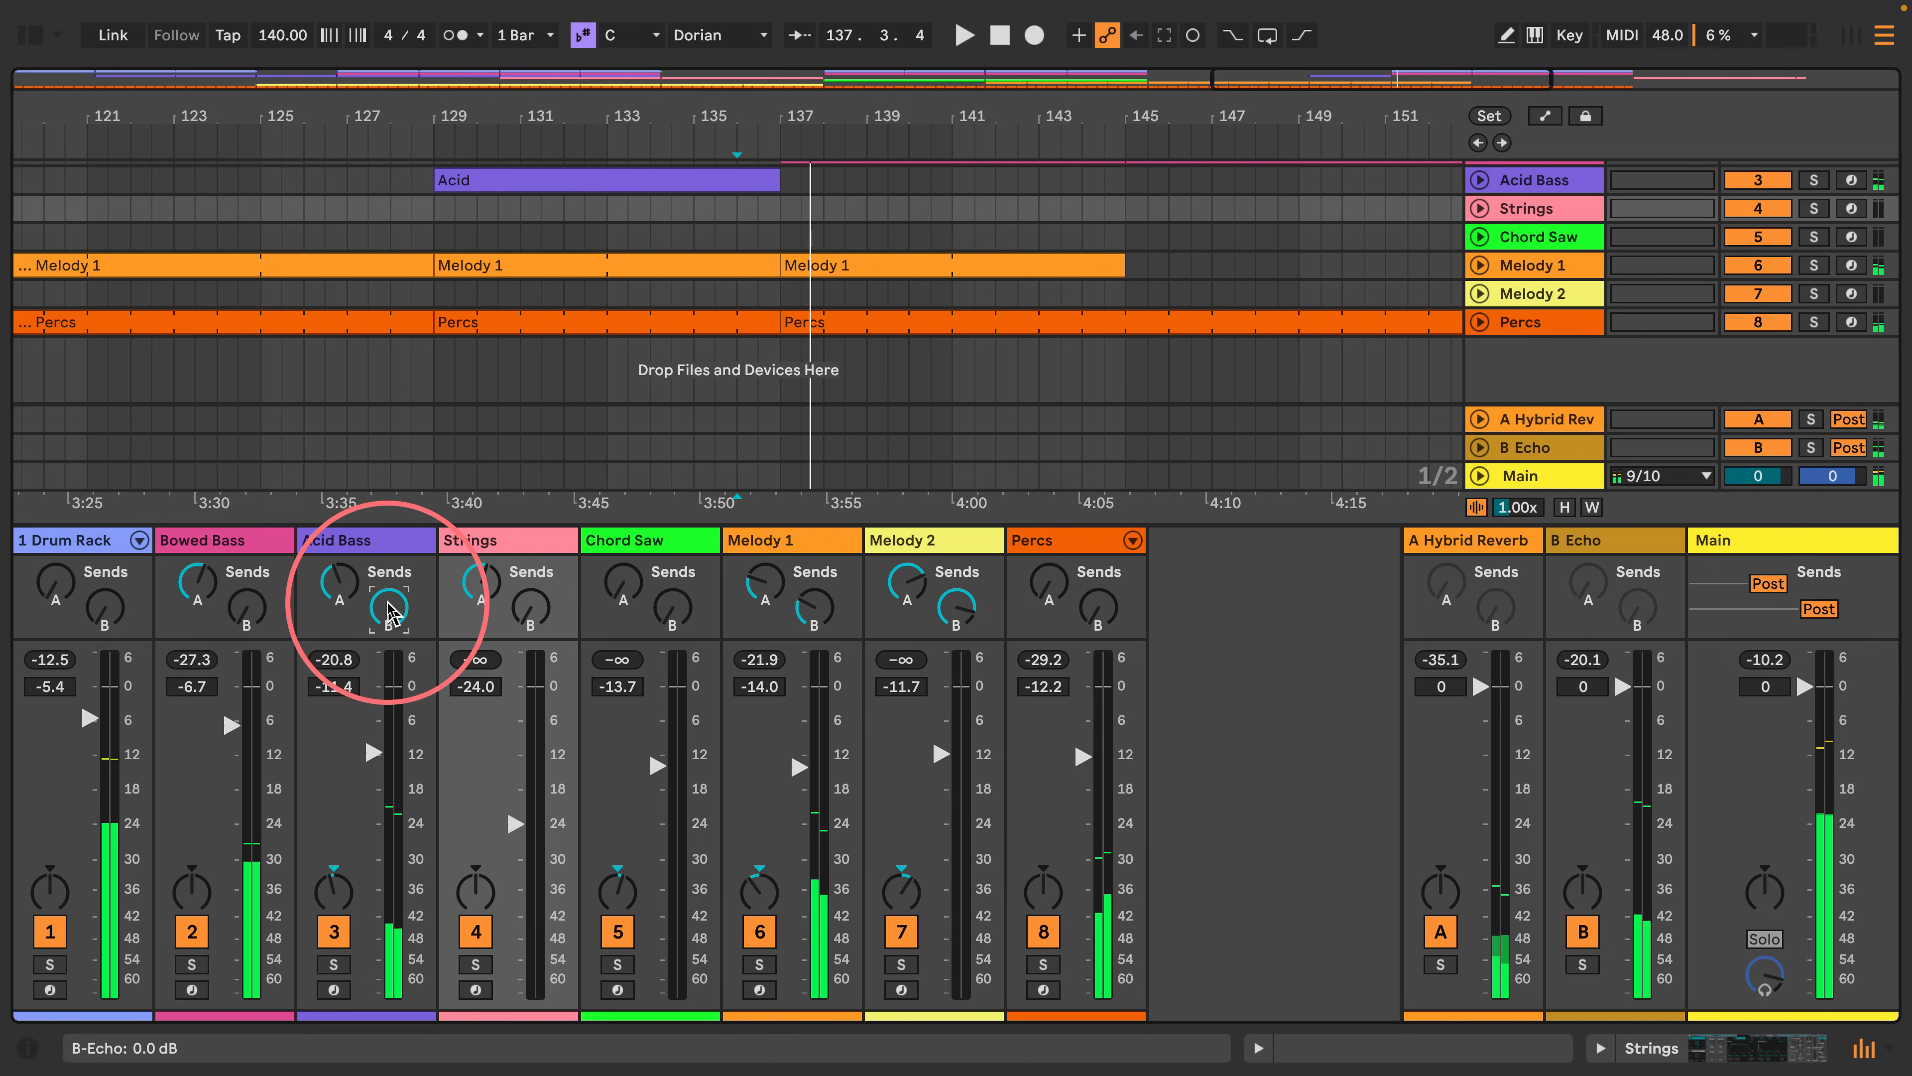
left_click(434, 208)
left_click_drag(388, 607, 389, 656)
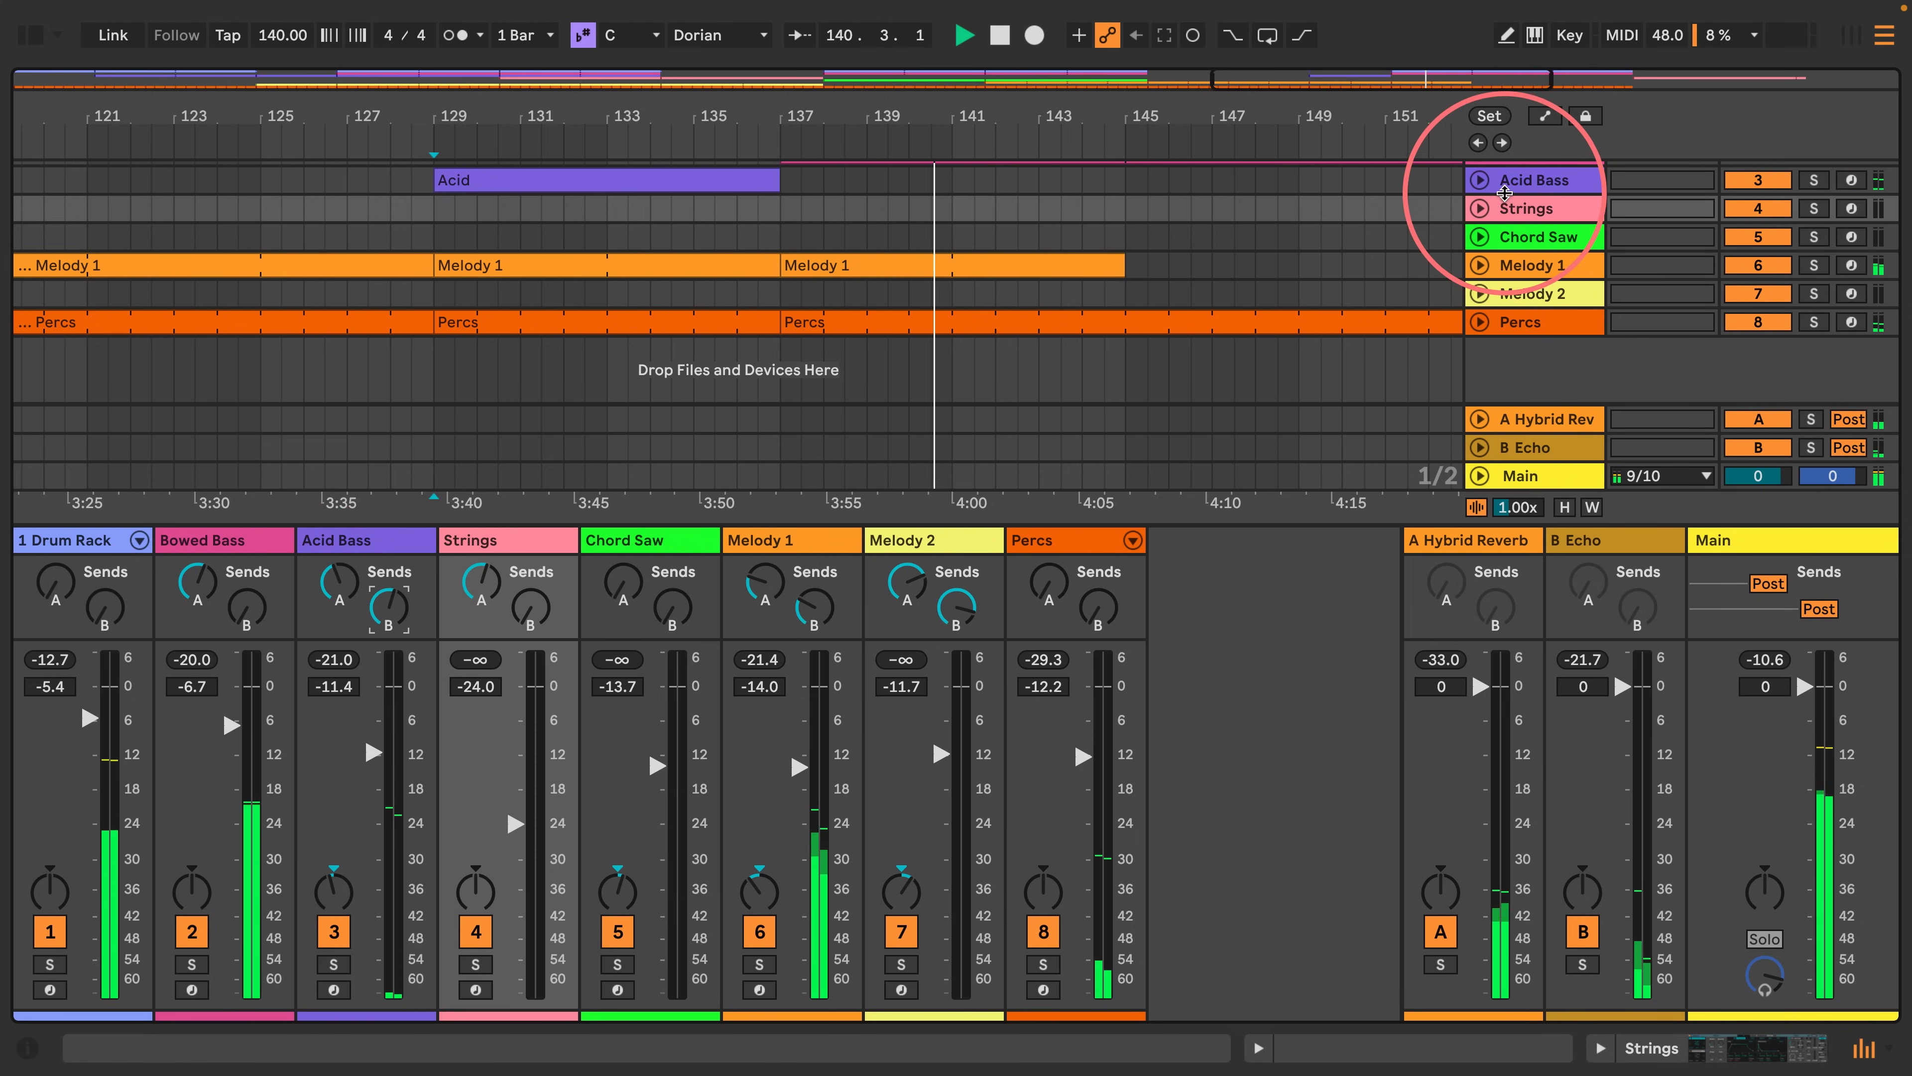
Fold the Acid Bass track, fit the whole arrangement in view and shorten the mixer so that every track shows.
left_click_drag(1506, 194, 1487, 245)
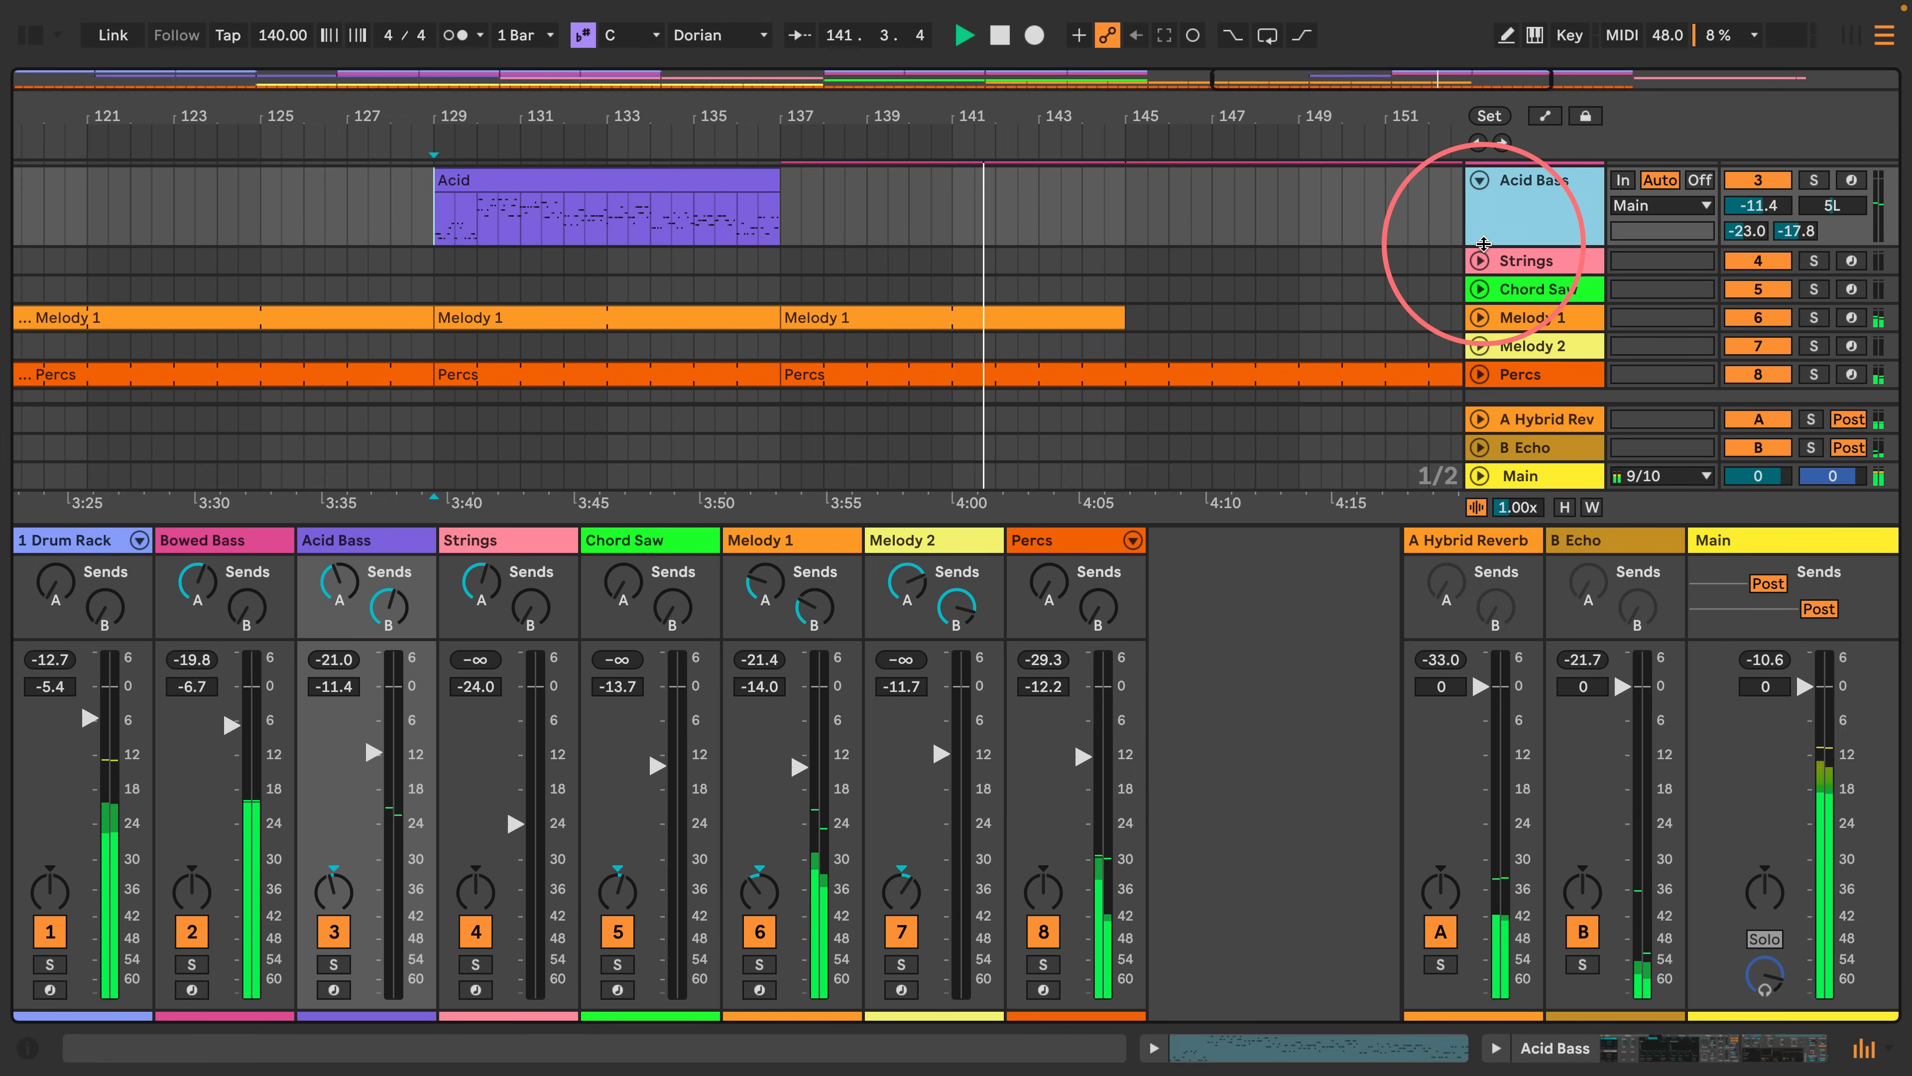
left_click(1479, 181)
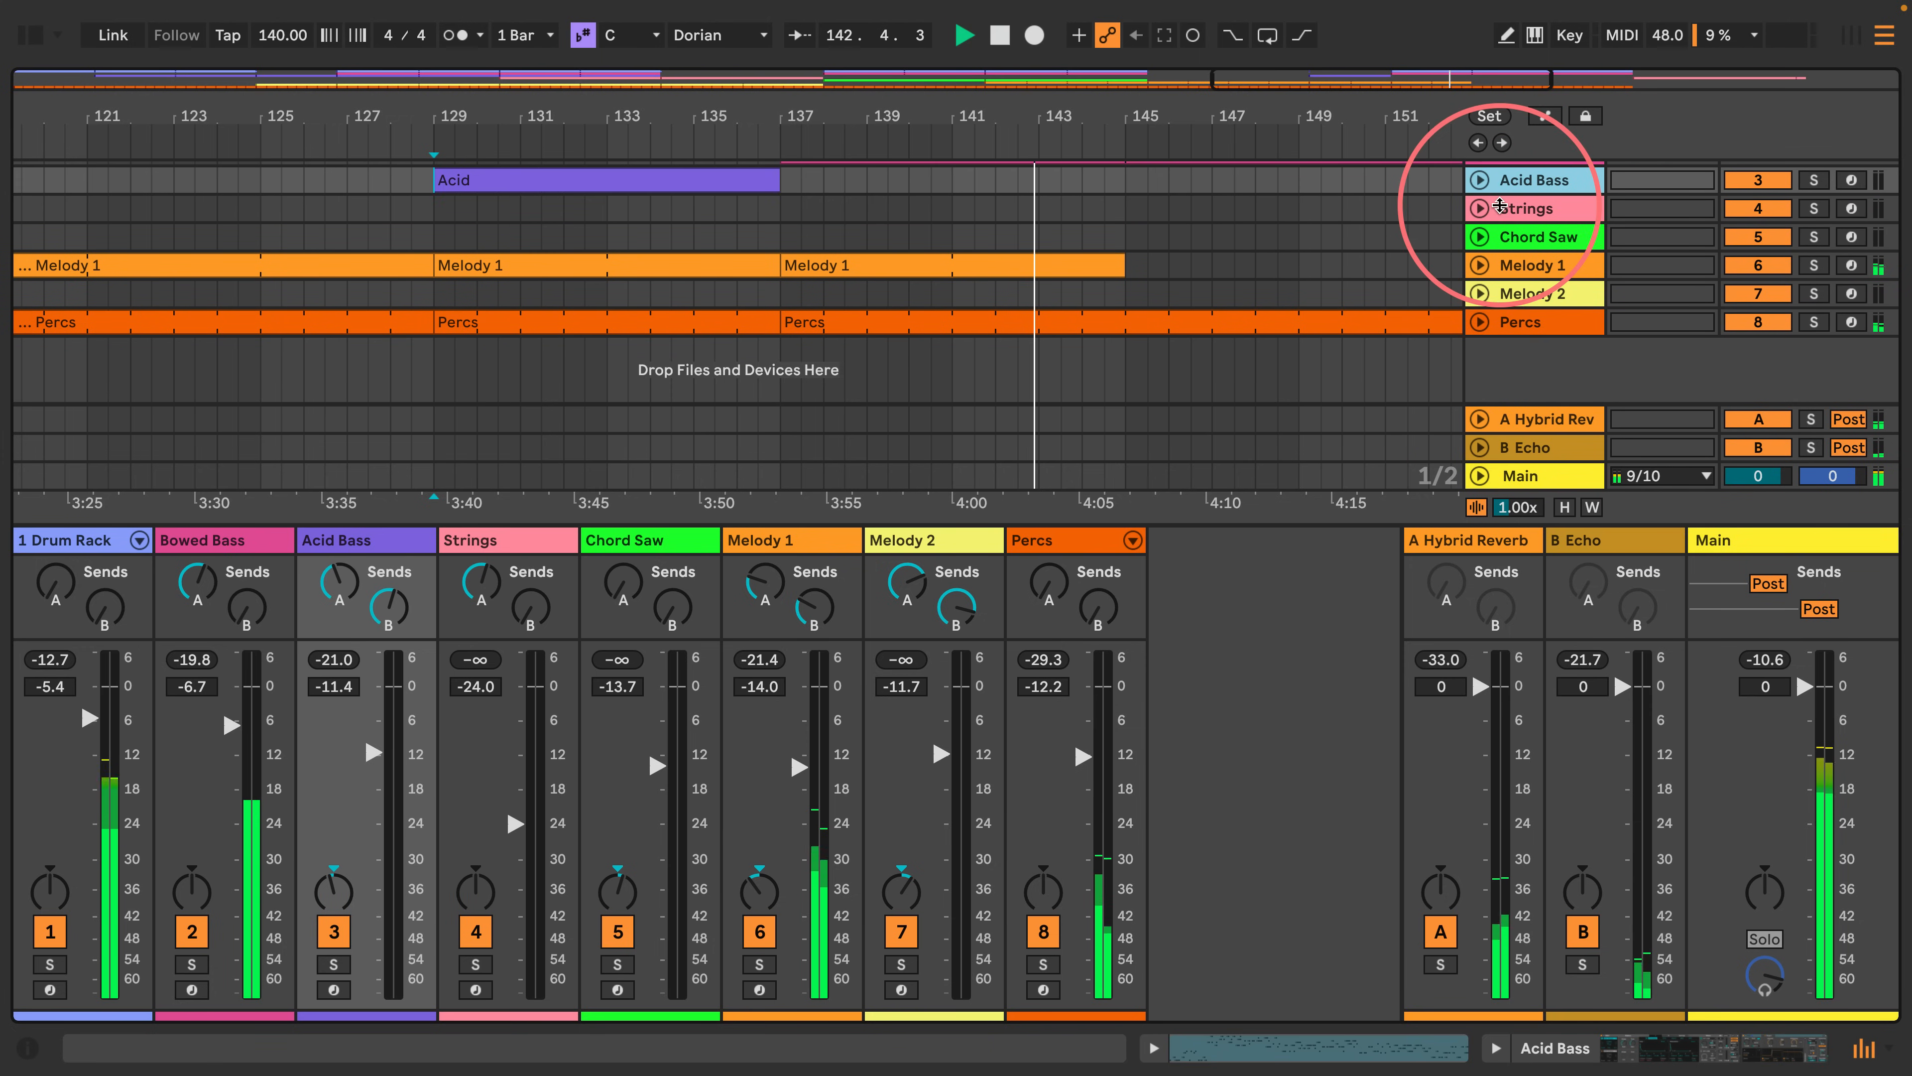
left_click_drag(822, 116, 1067, 85)
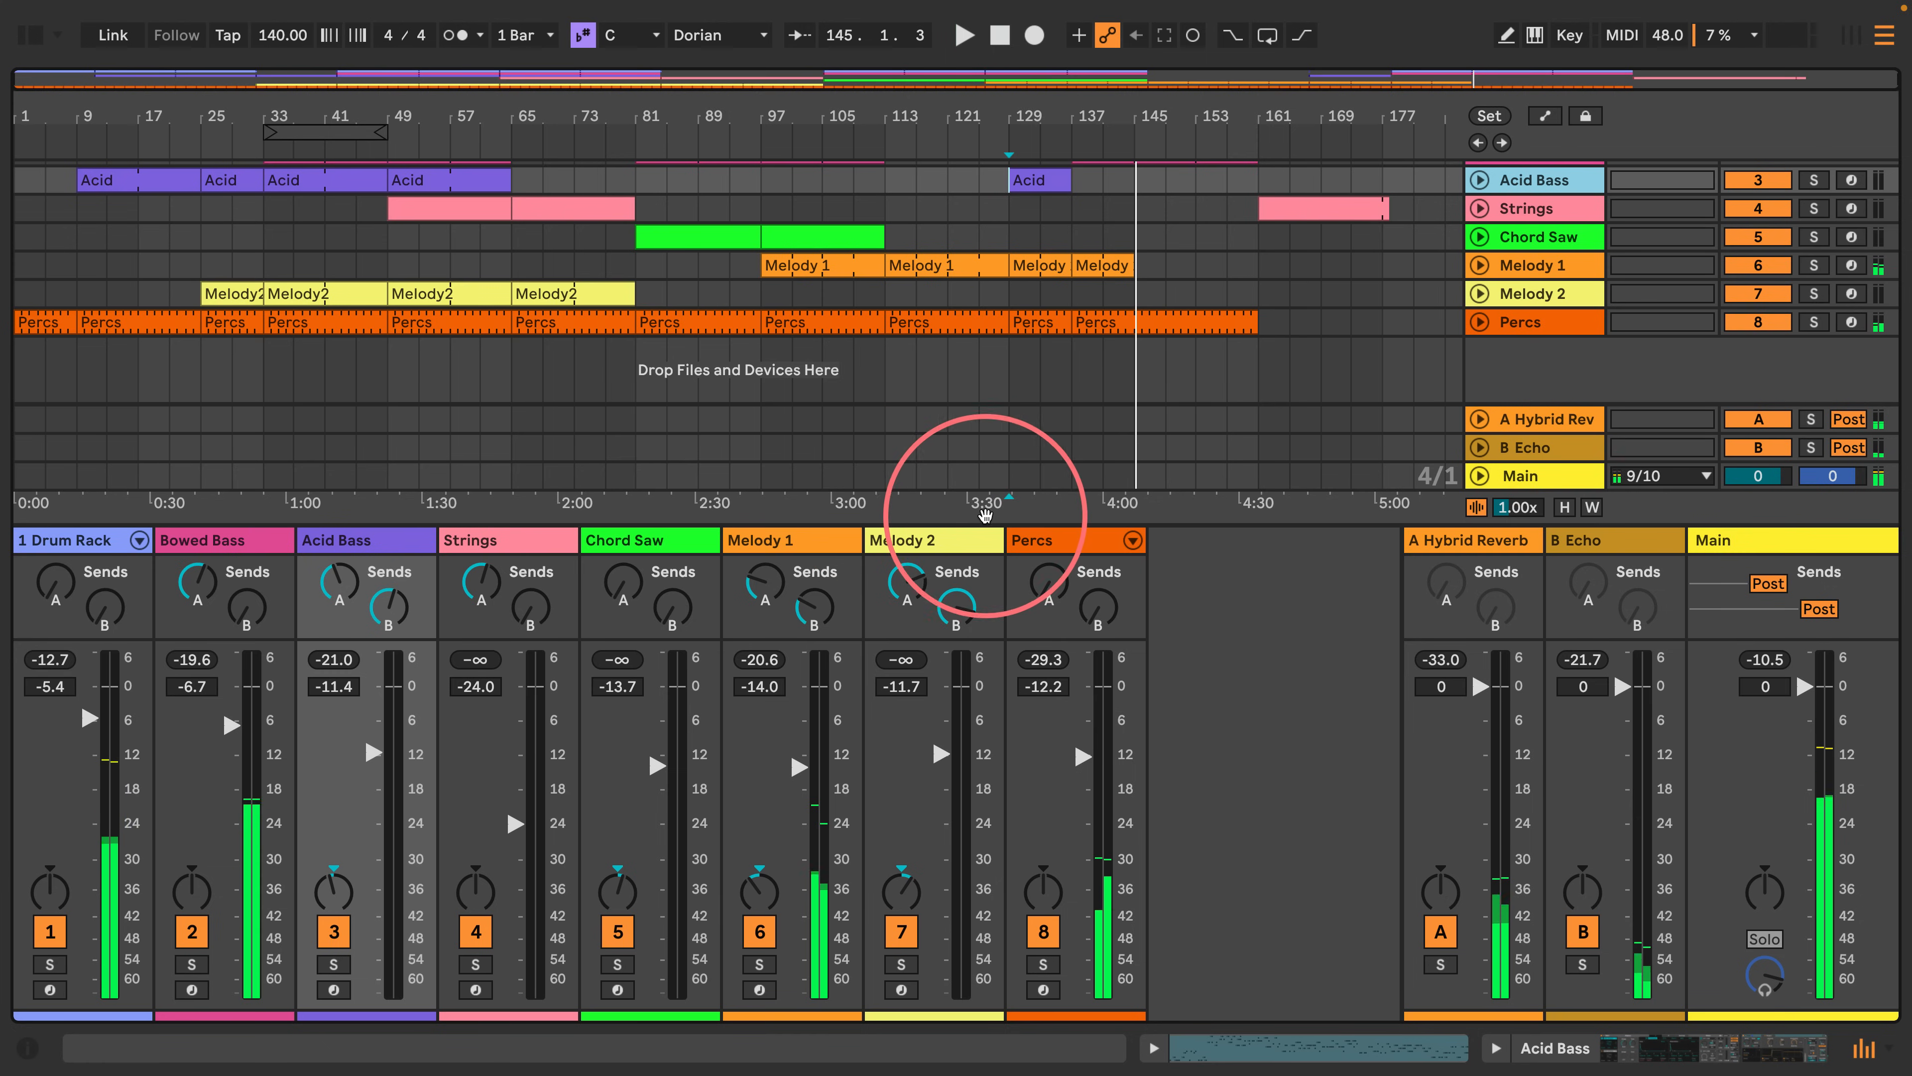
left_click_drag(950, 521, 914, 708)
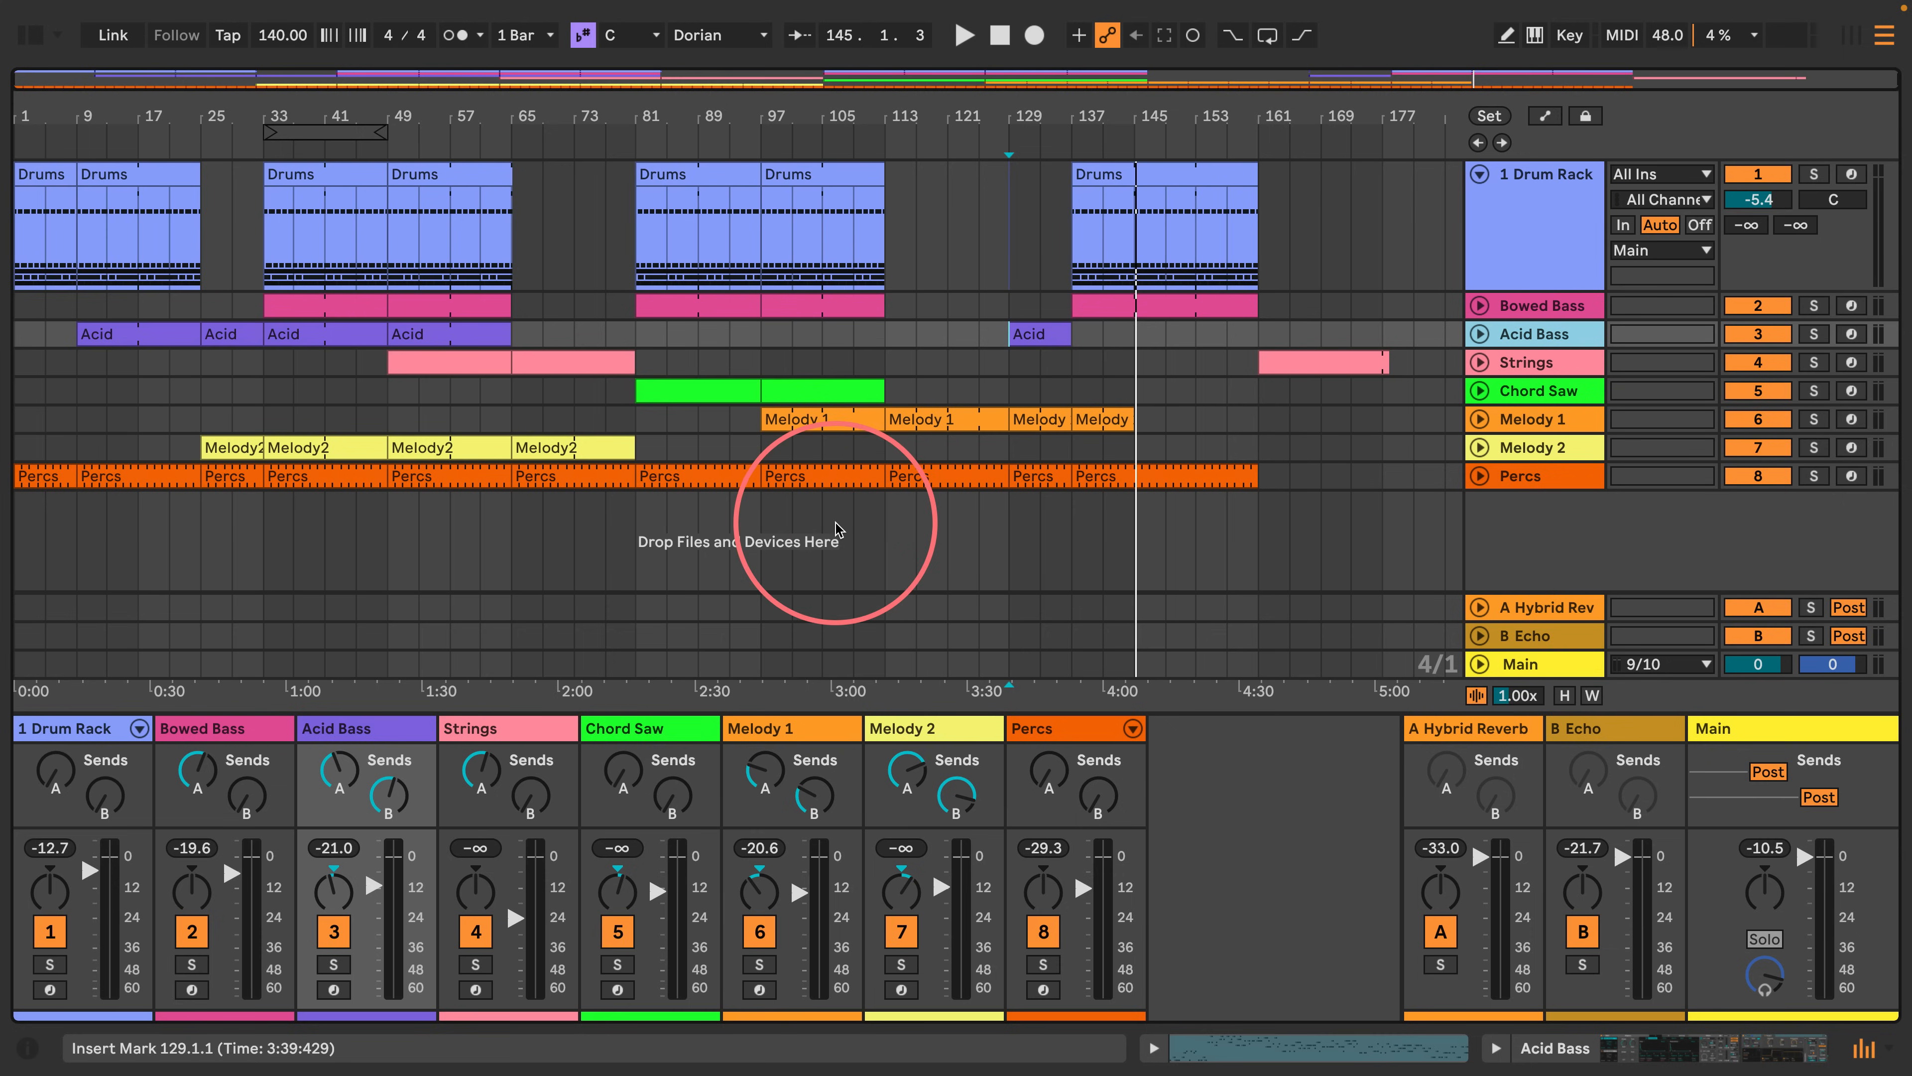
Save the set and return the stopped playback position to bar 1.
left_click(1002, 38)
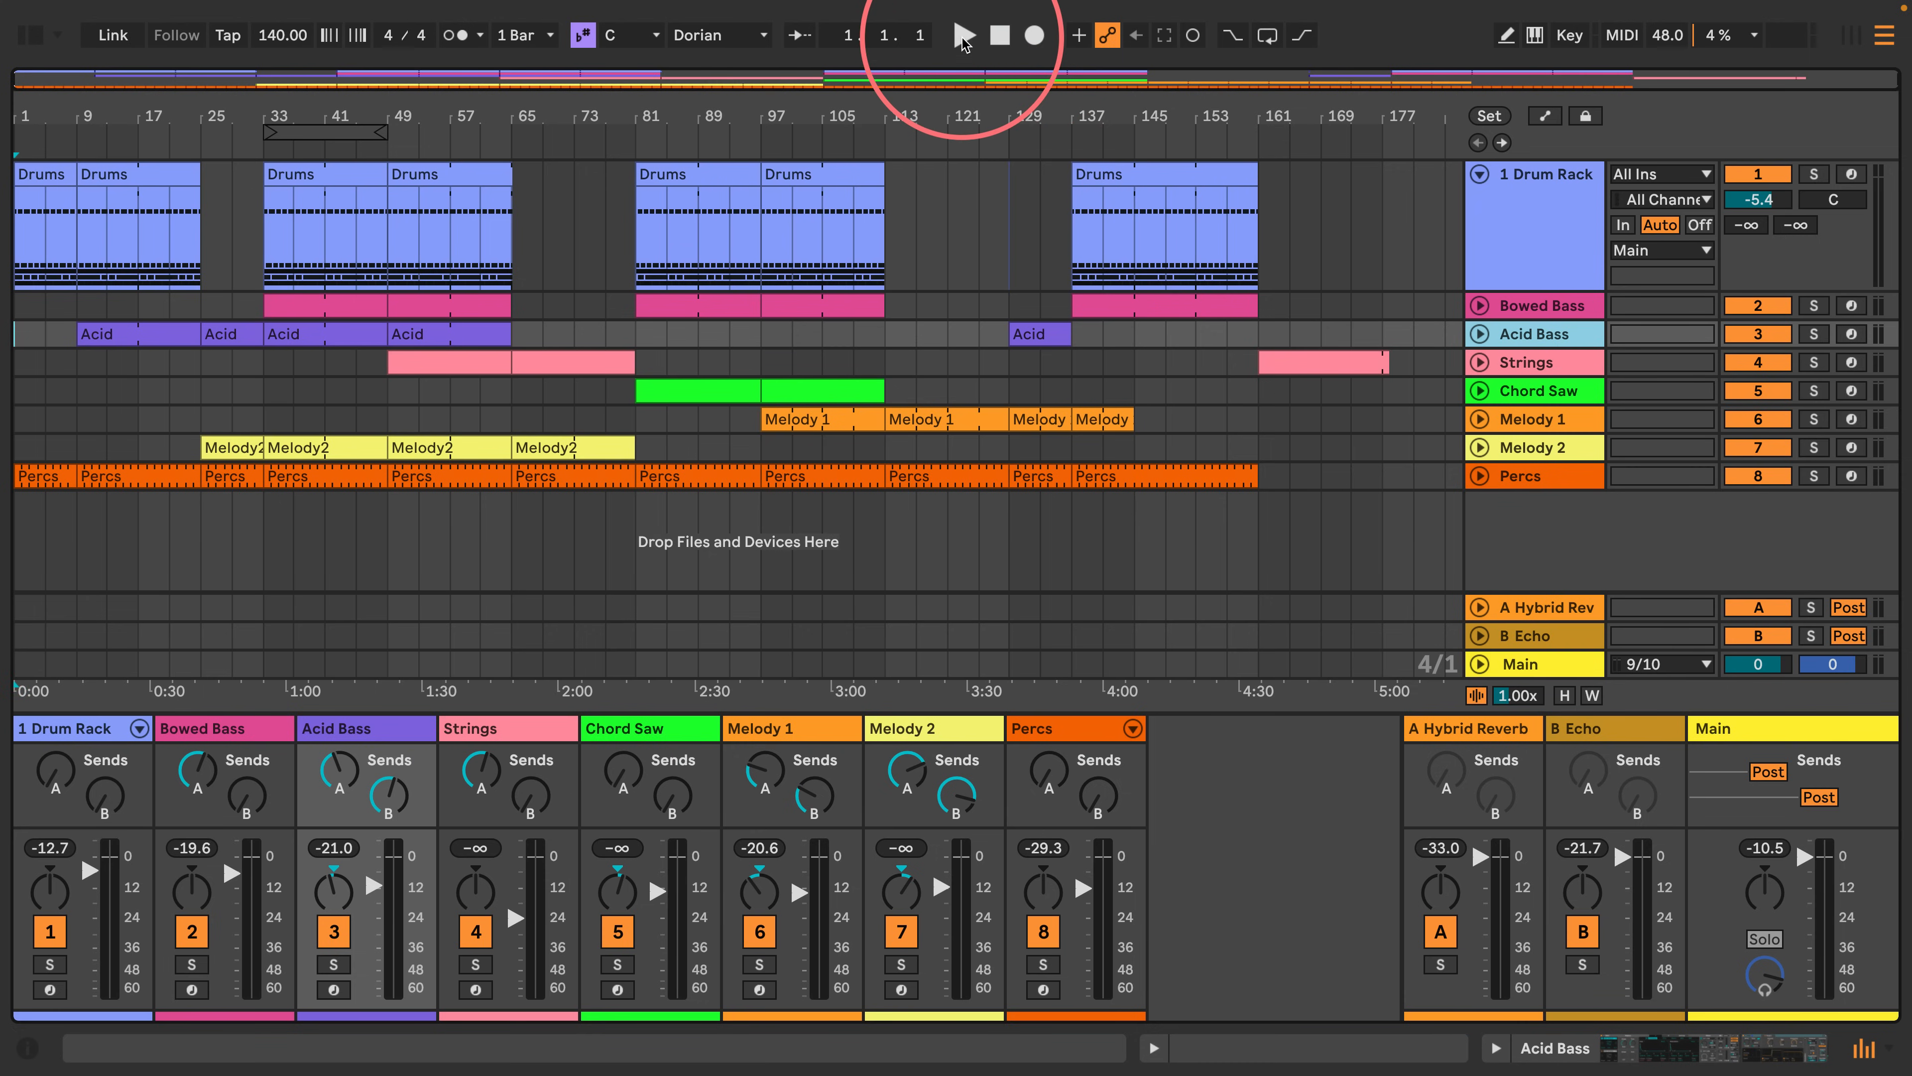
left_click(965, 35)
key("space")
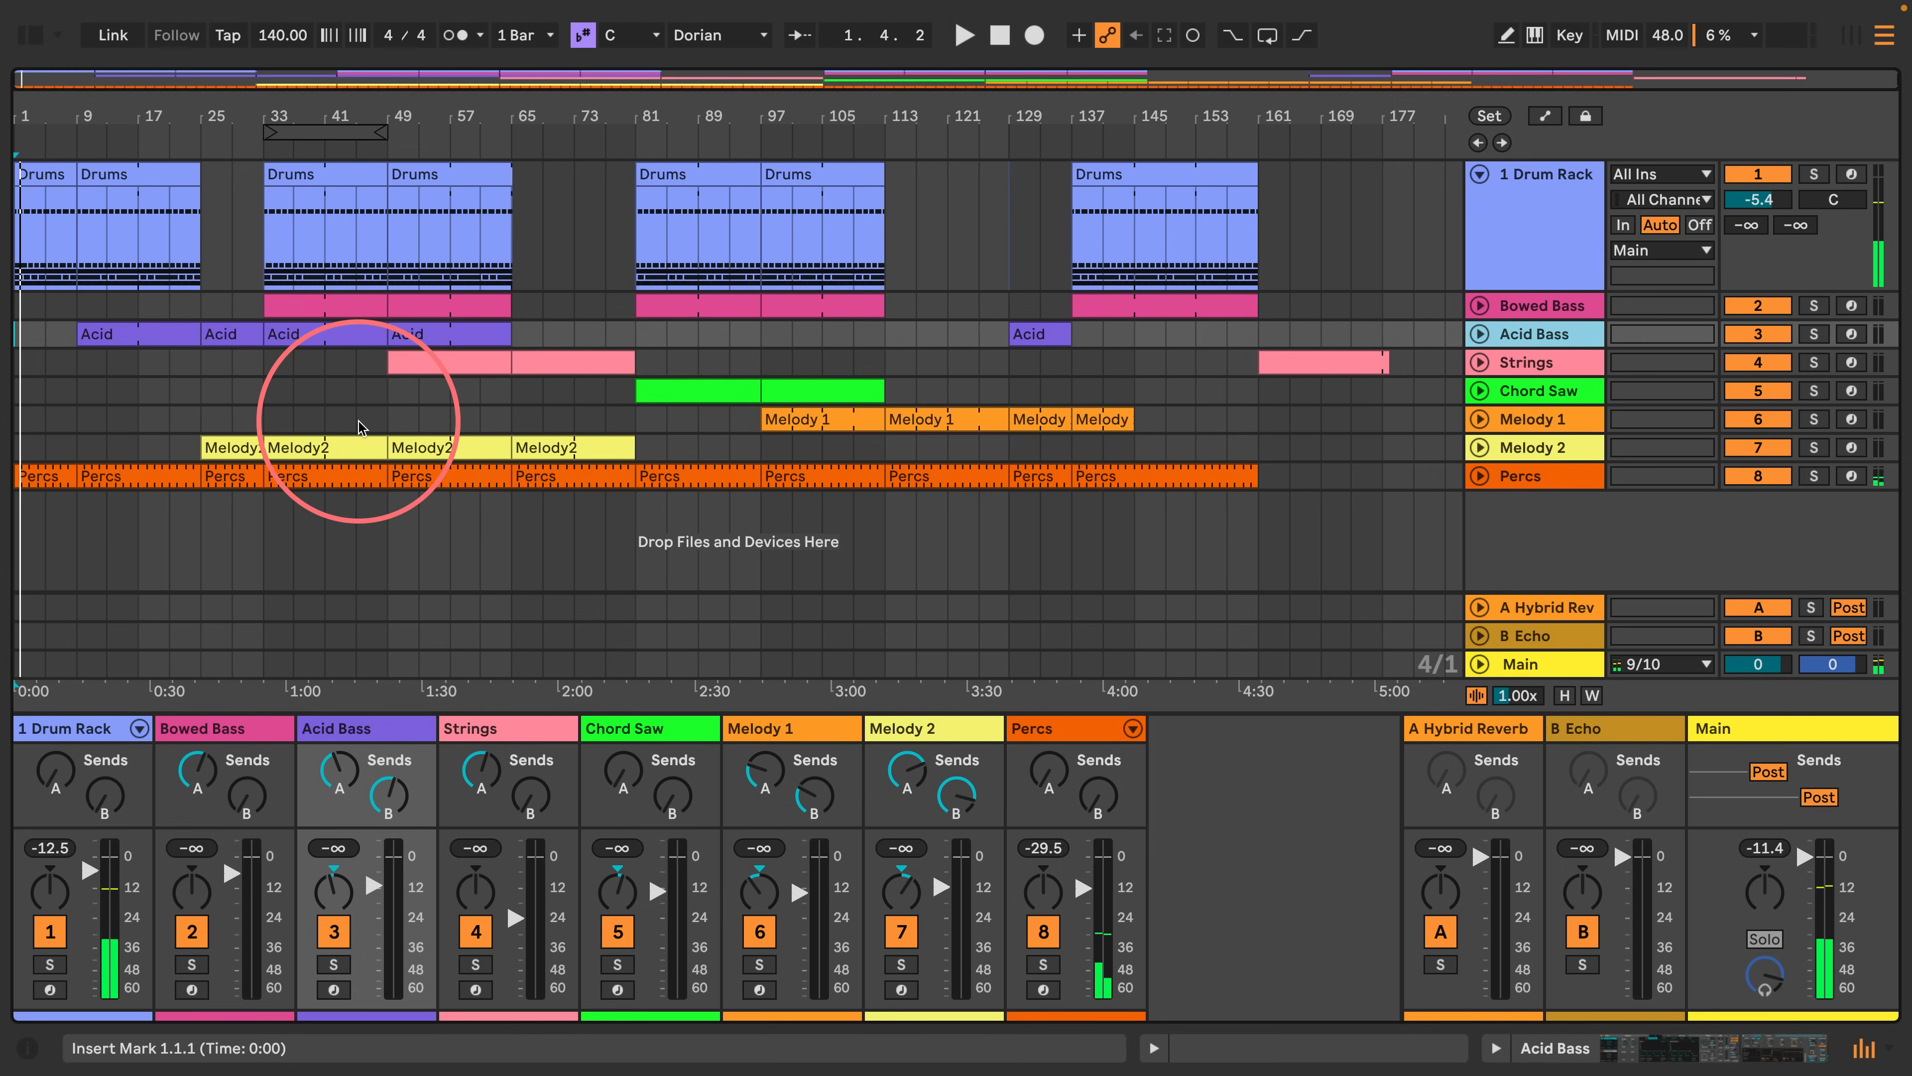
key("super+s")
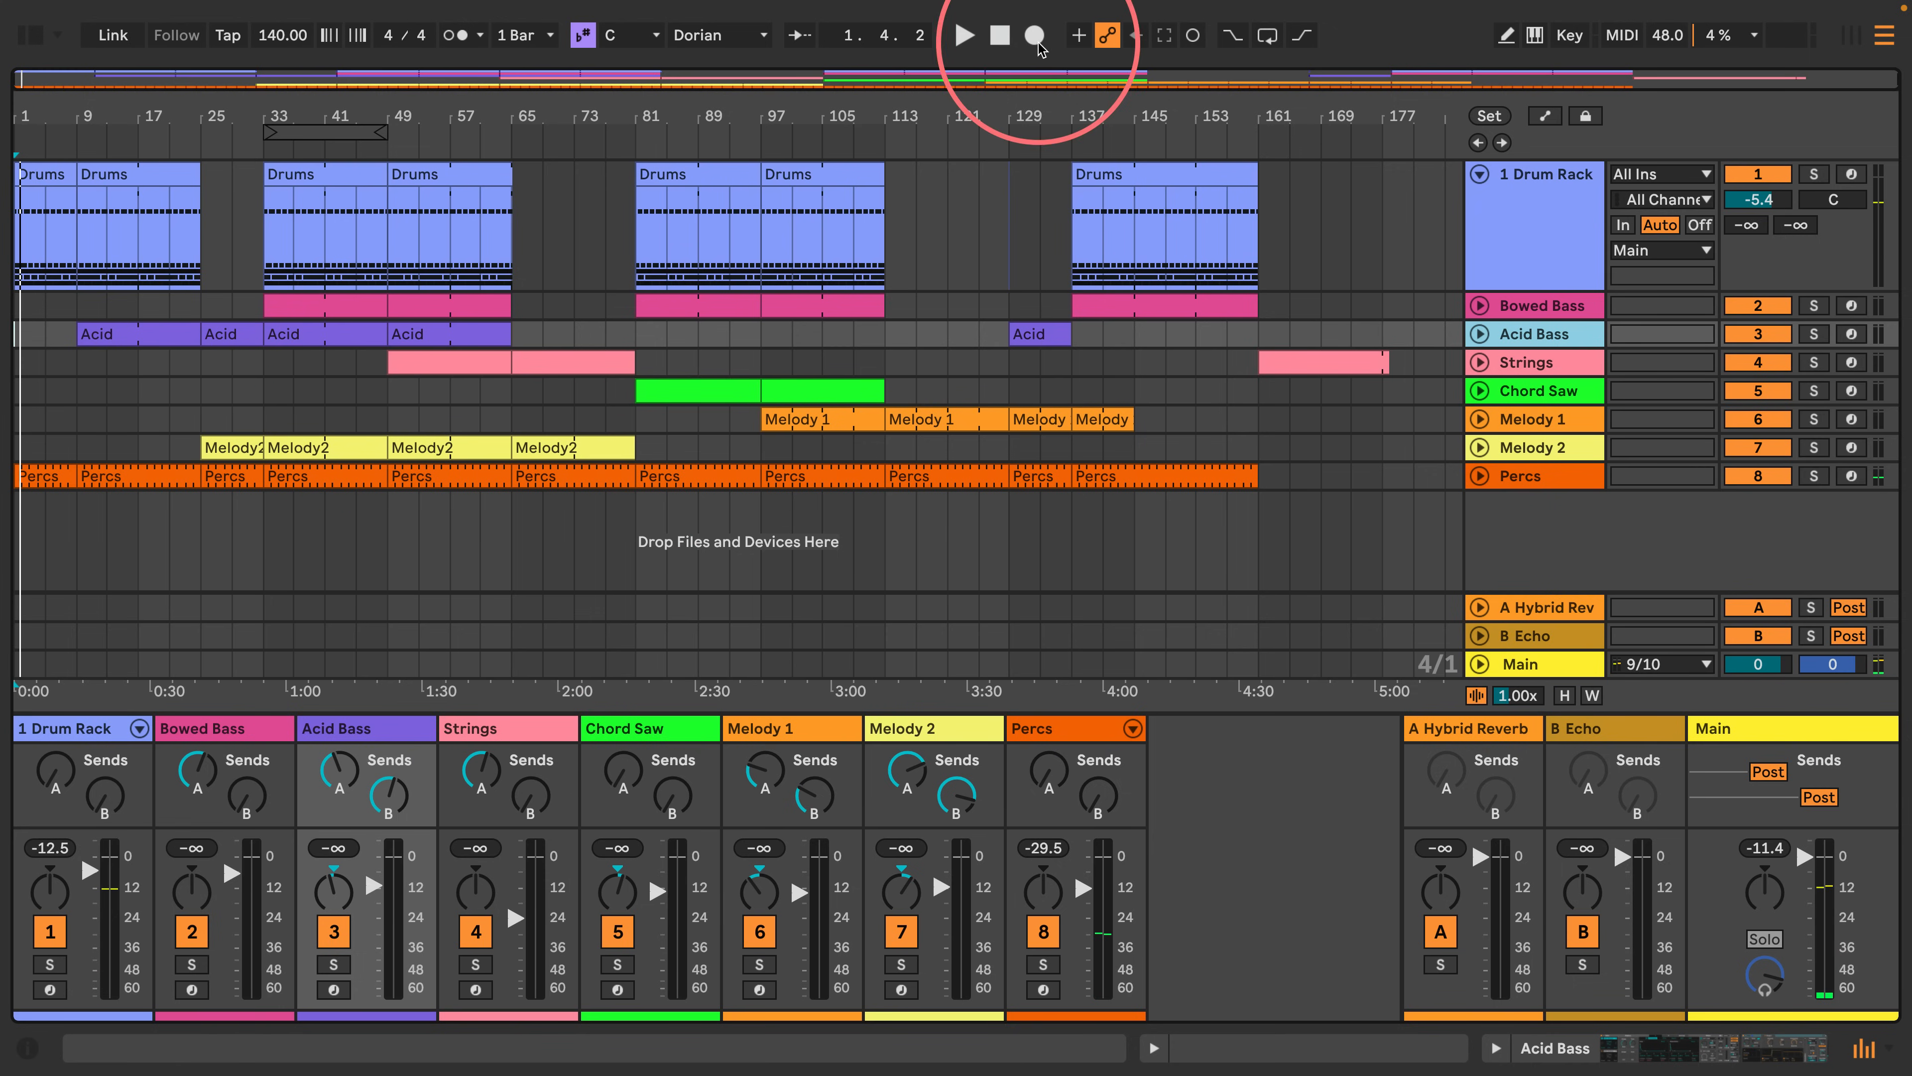
left_click(1000, 35)
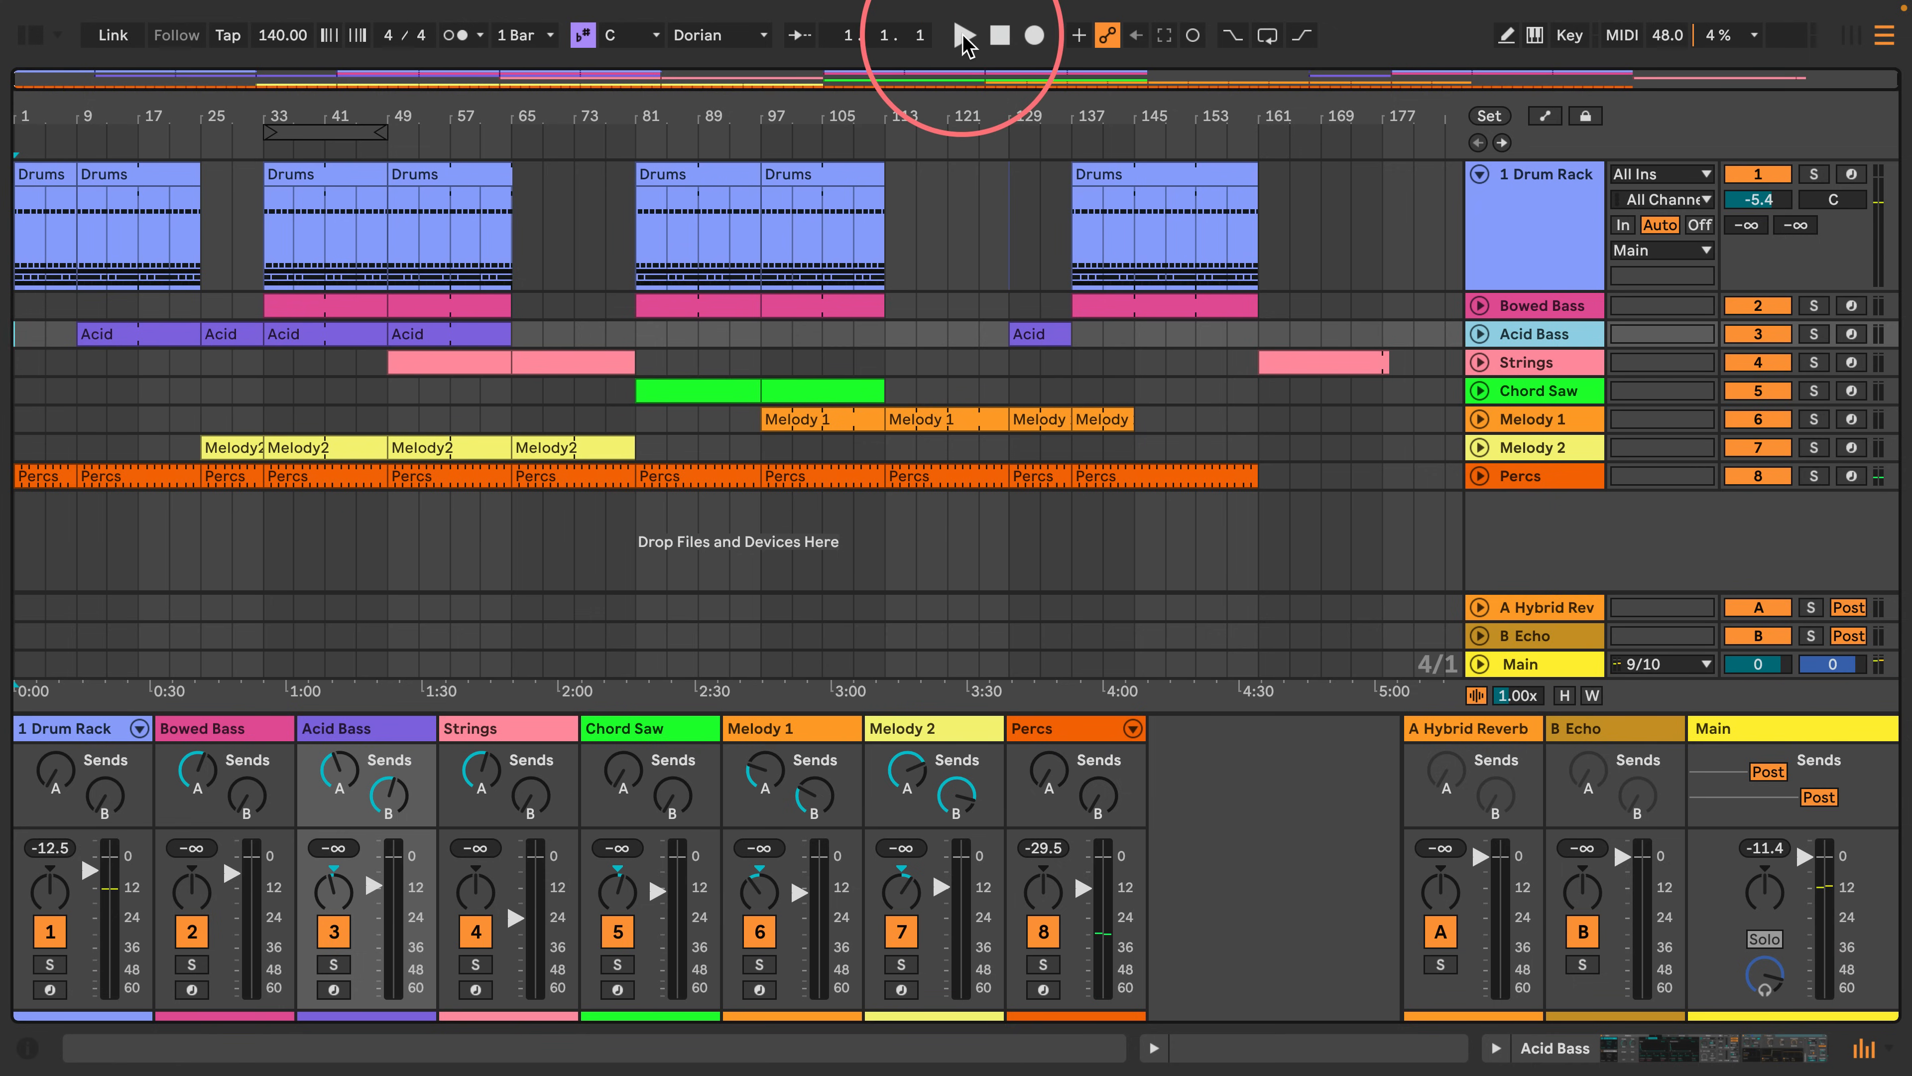
Open the Main track's device chain and add the Roar audio effect to it.
left_click(963, 36)
left_click(1735, 727)
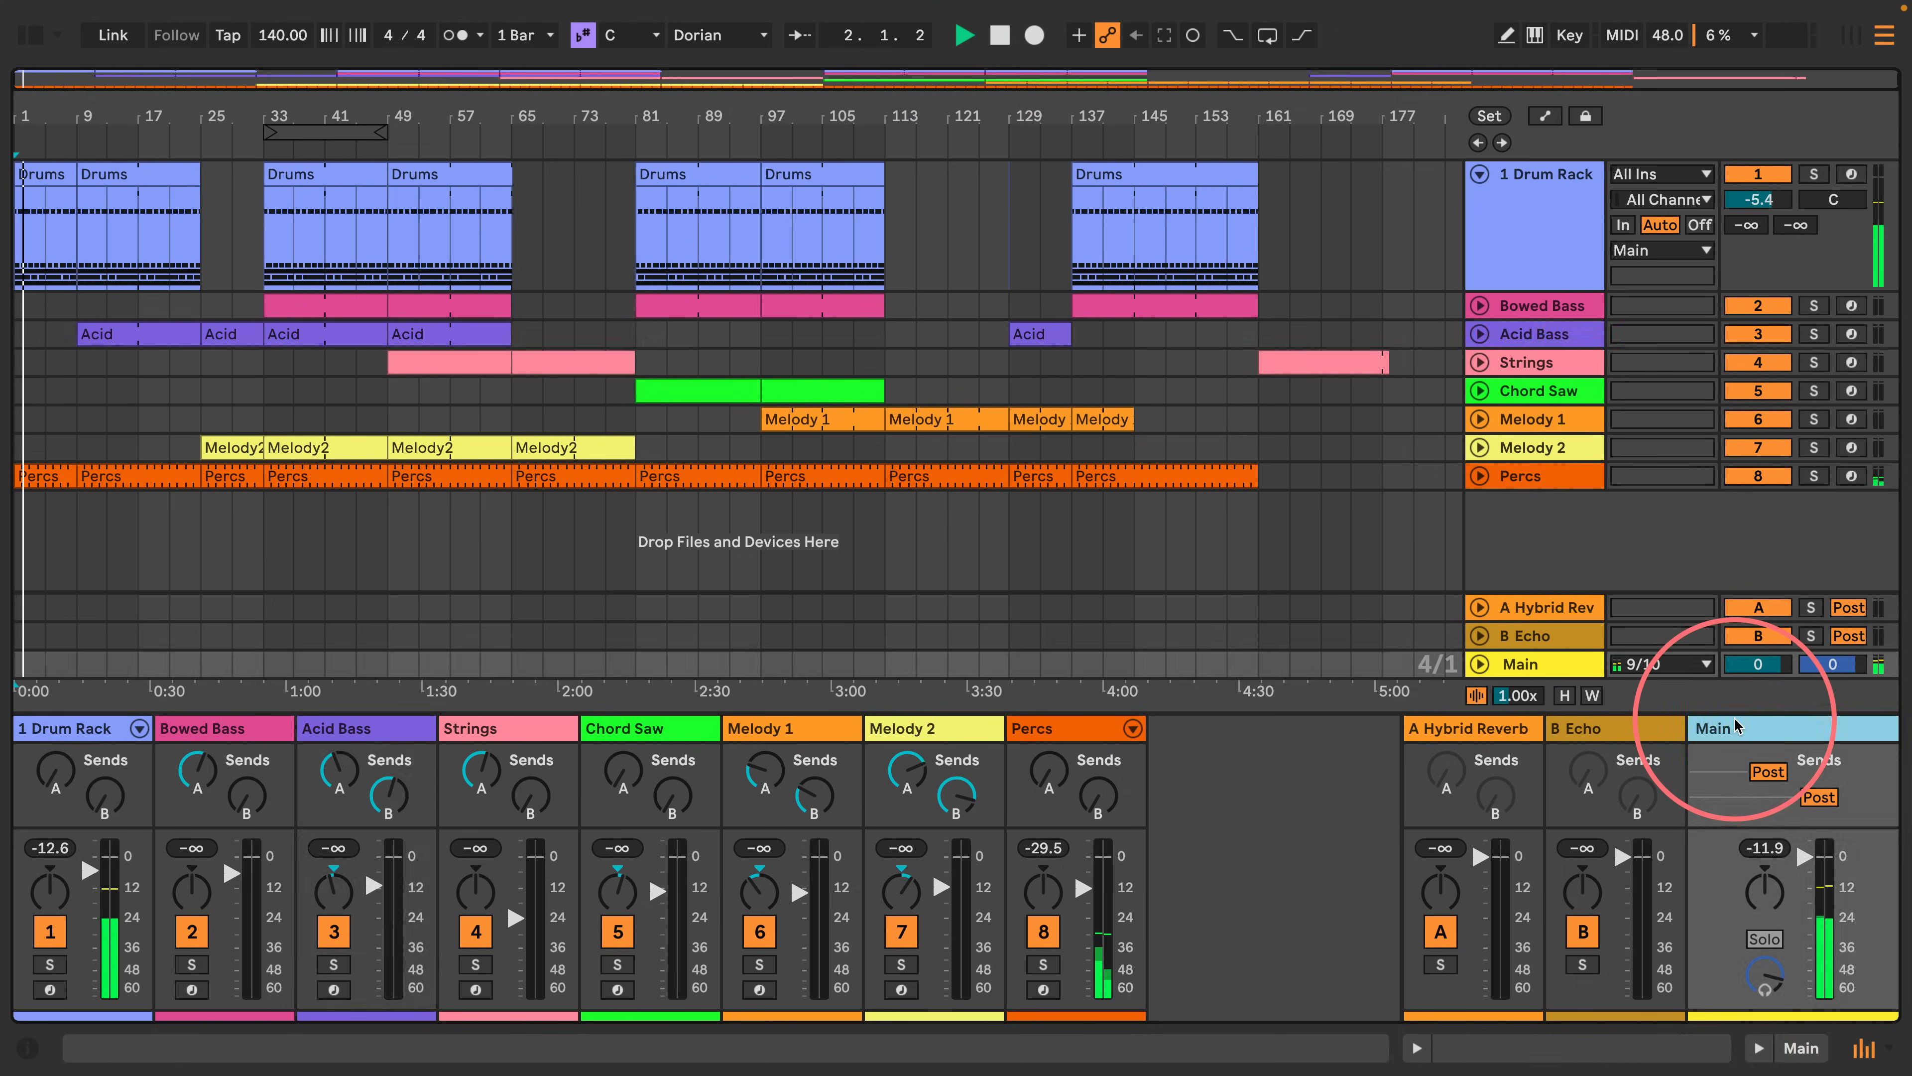
left_click(1736, 727)
key("space")
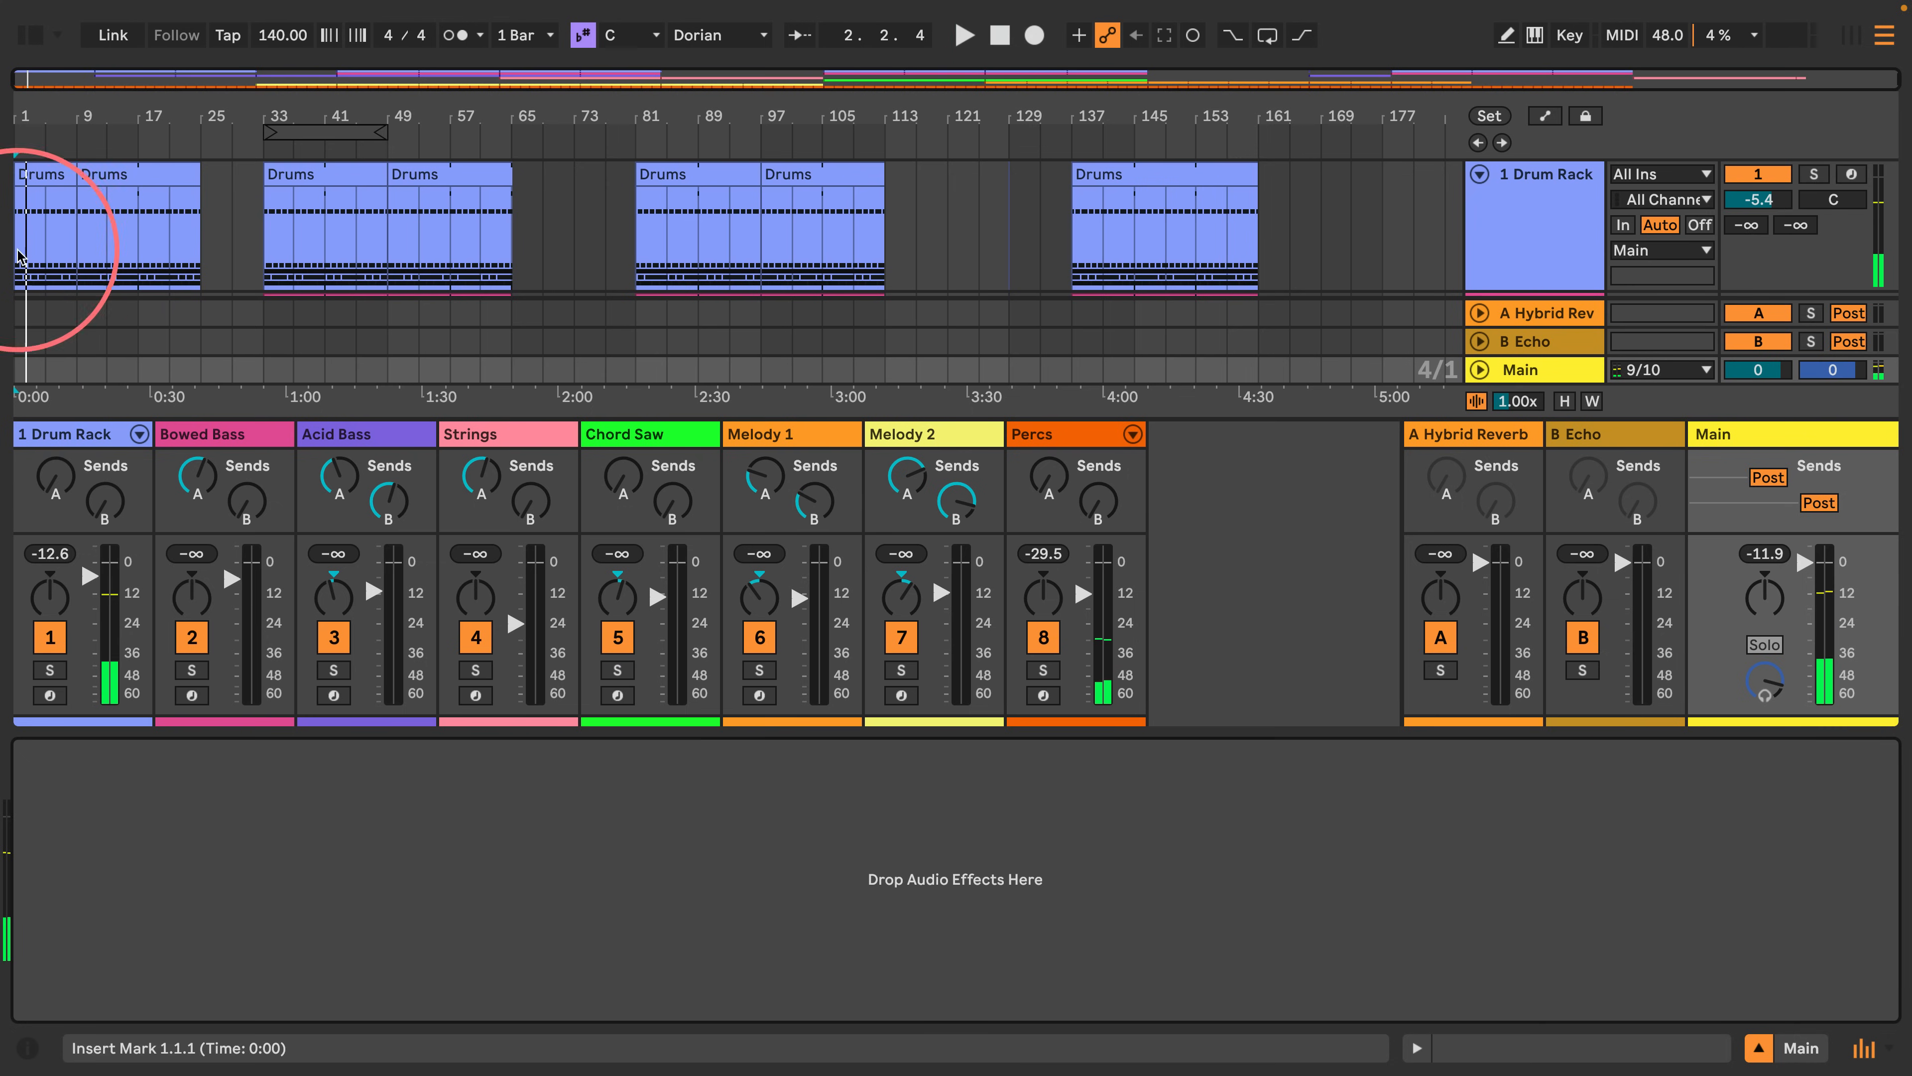
left_click(30, 35)
left_click_drag(203, 431, 1751, 433)
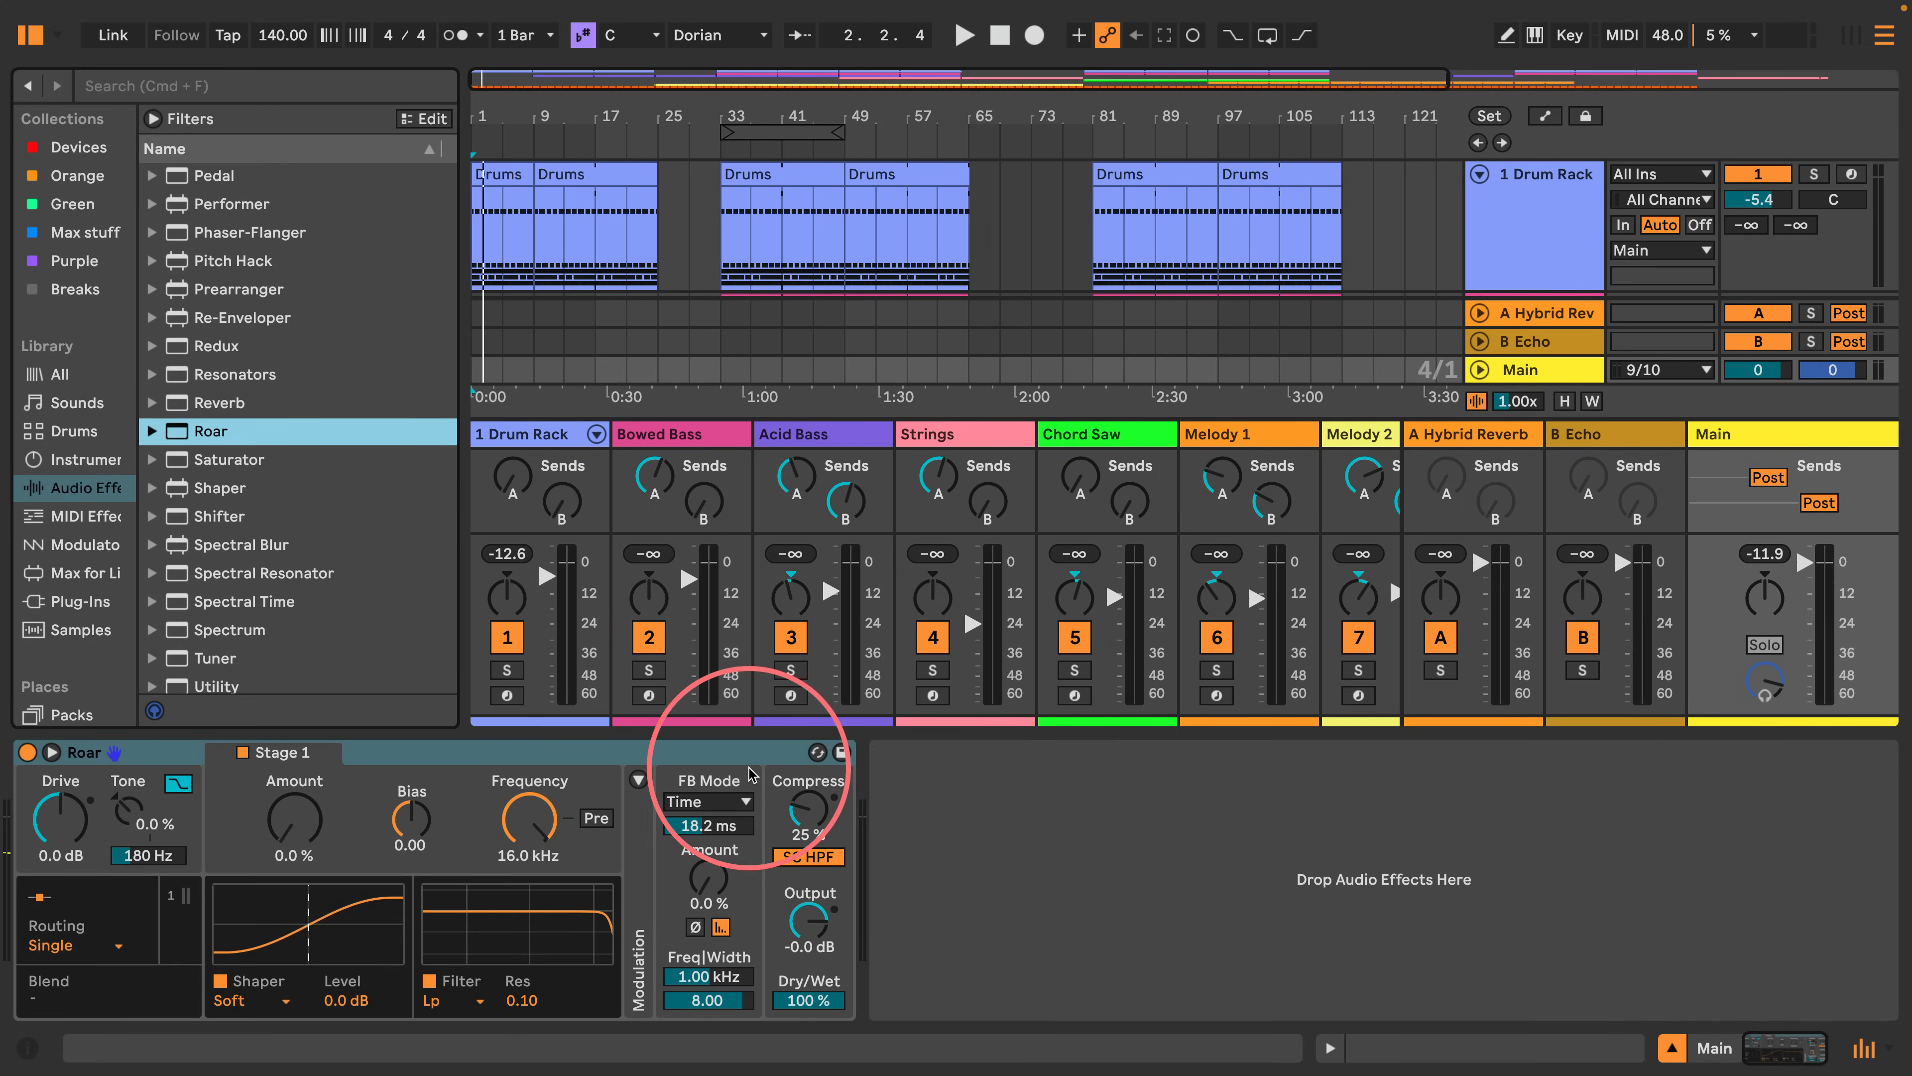
Play the track and set Roar's Drive to 7.2 dB and its Compress amount to 50 %.
key("space")
left_click_drag(60, 820, 61, 780)
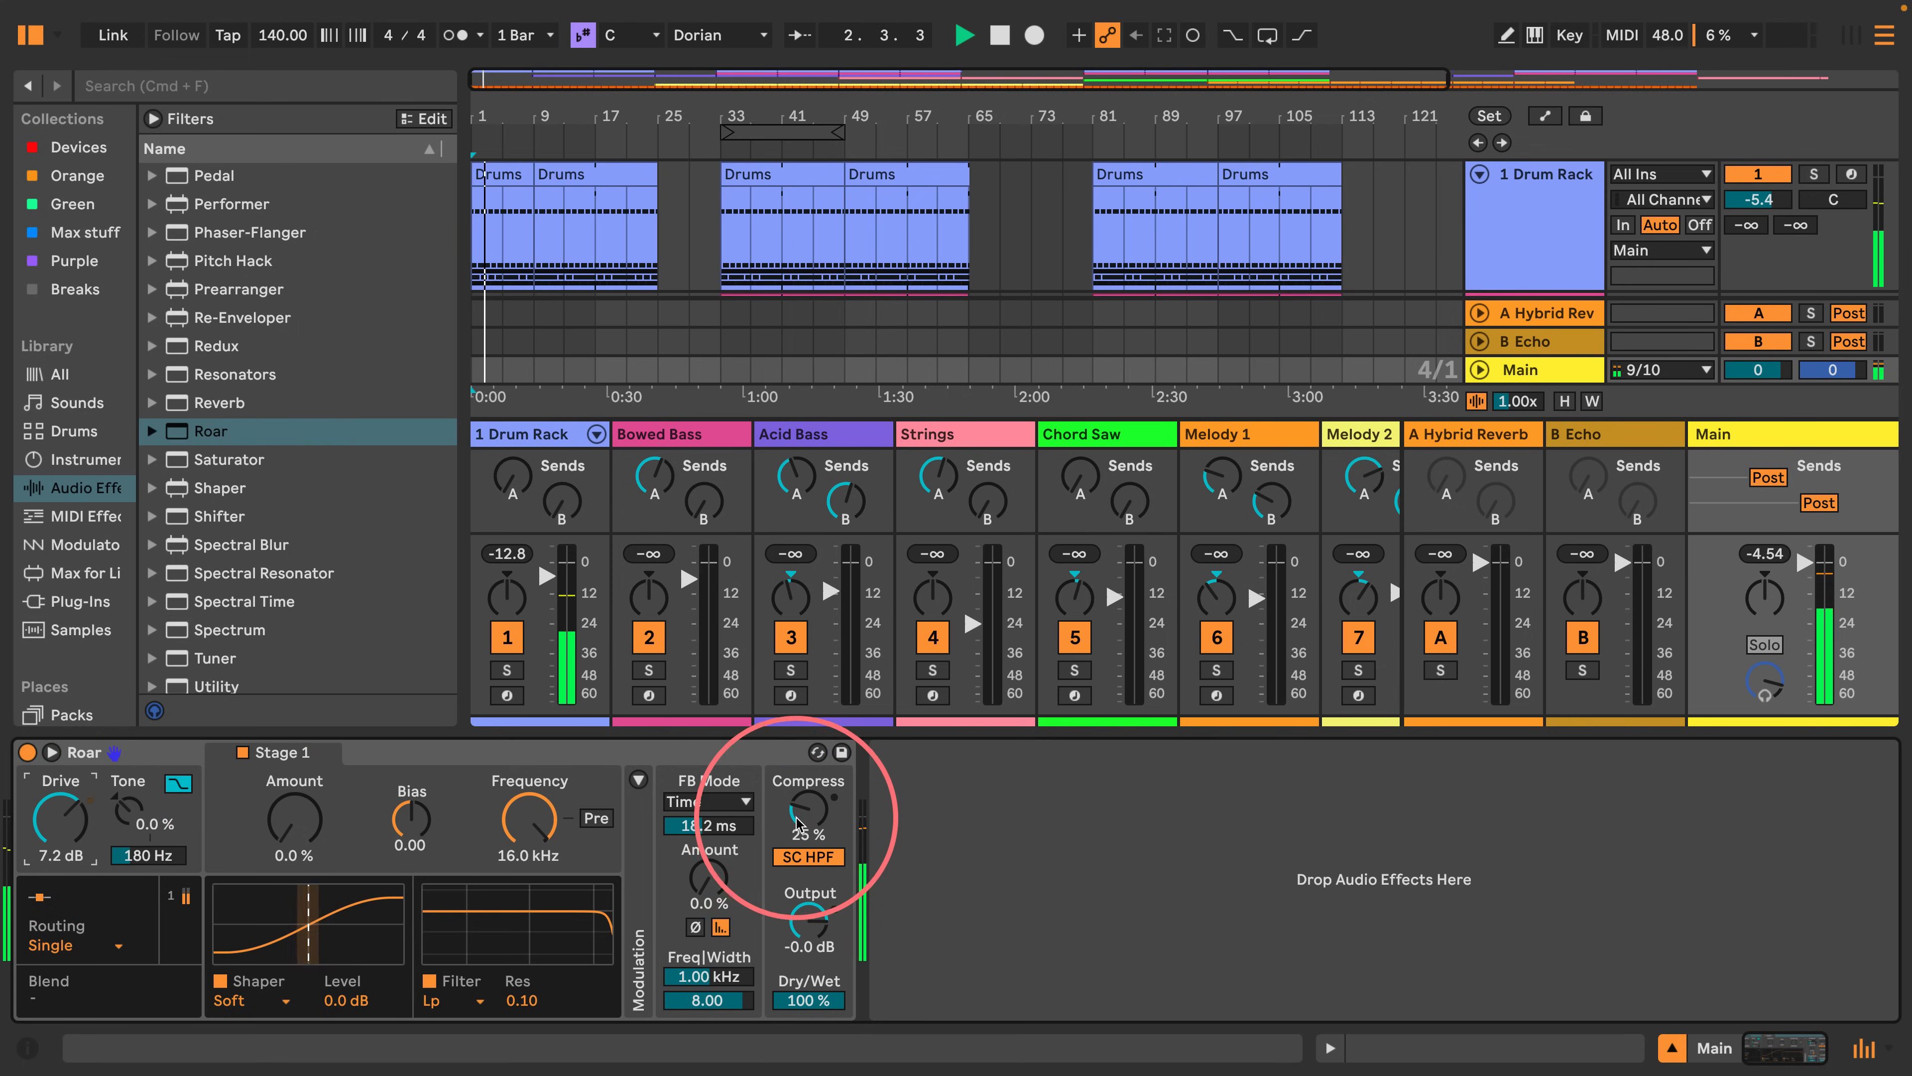
mouse_move(797, 817)
left_mouse_down()
mouse_move(797, 791)
mouse_move(798, 811)
left_mouse_up()
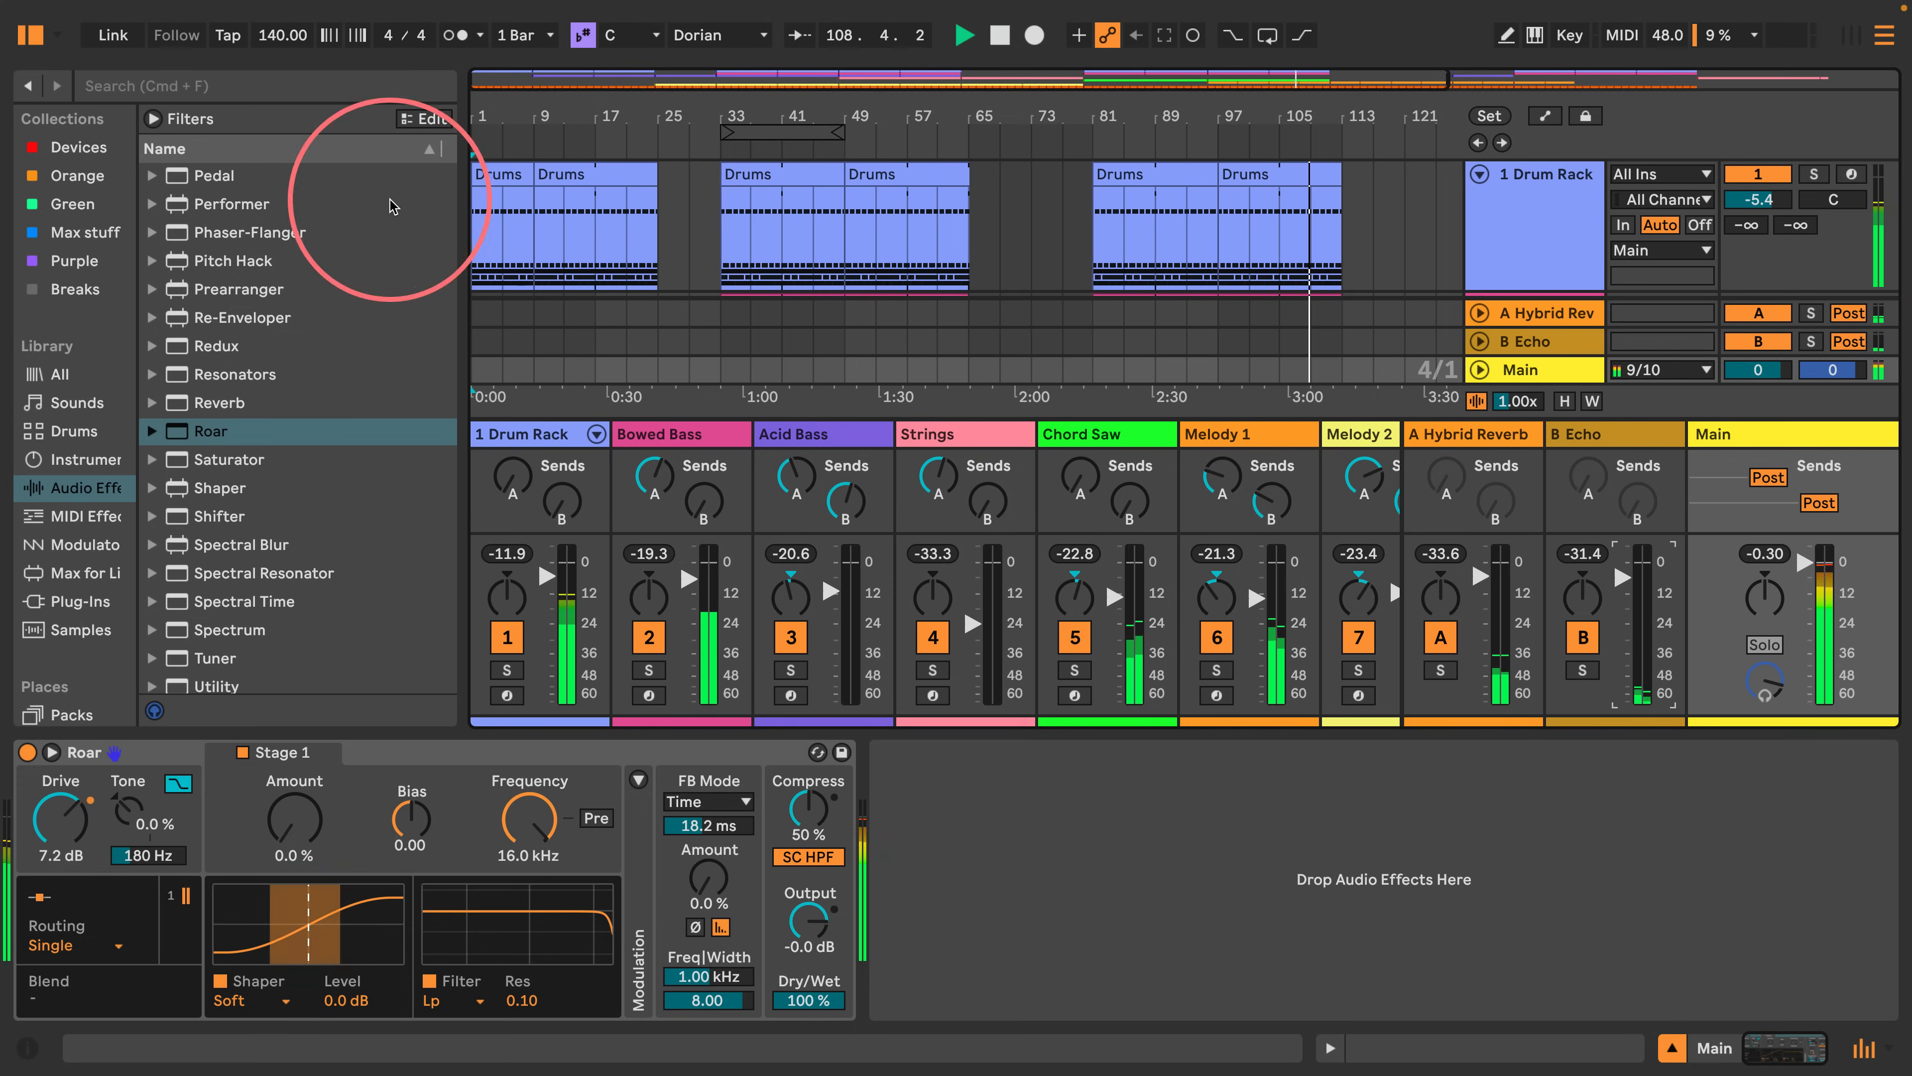
Hide the browser and the Main device chain, and fold 1 Drum Rack so that all tracks fit in view.
left_click(28, 37)
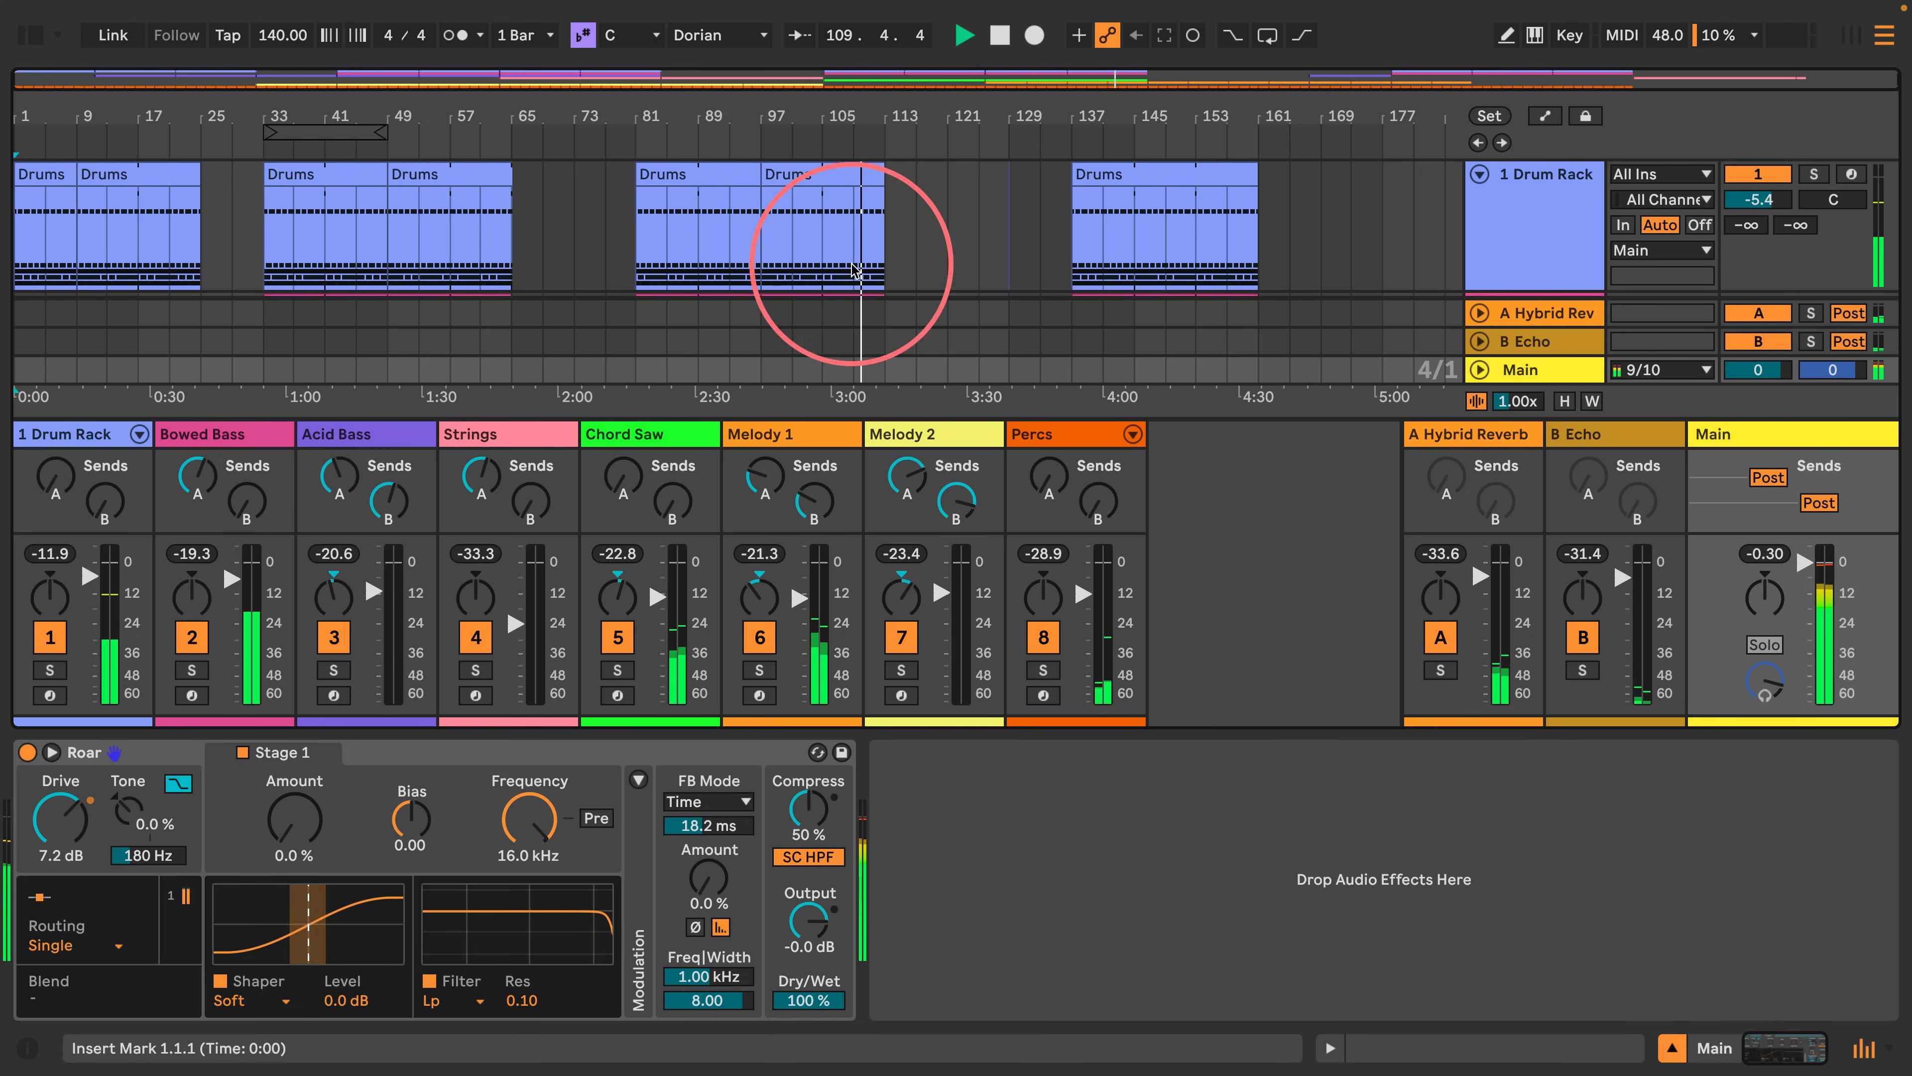
left_click(1480, 175)
scroll(1338, 268, "down", 5)
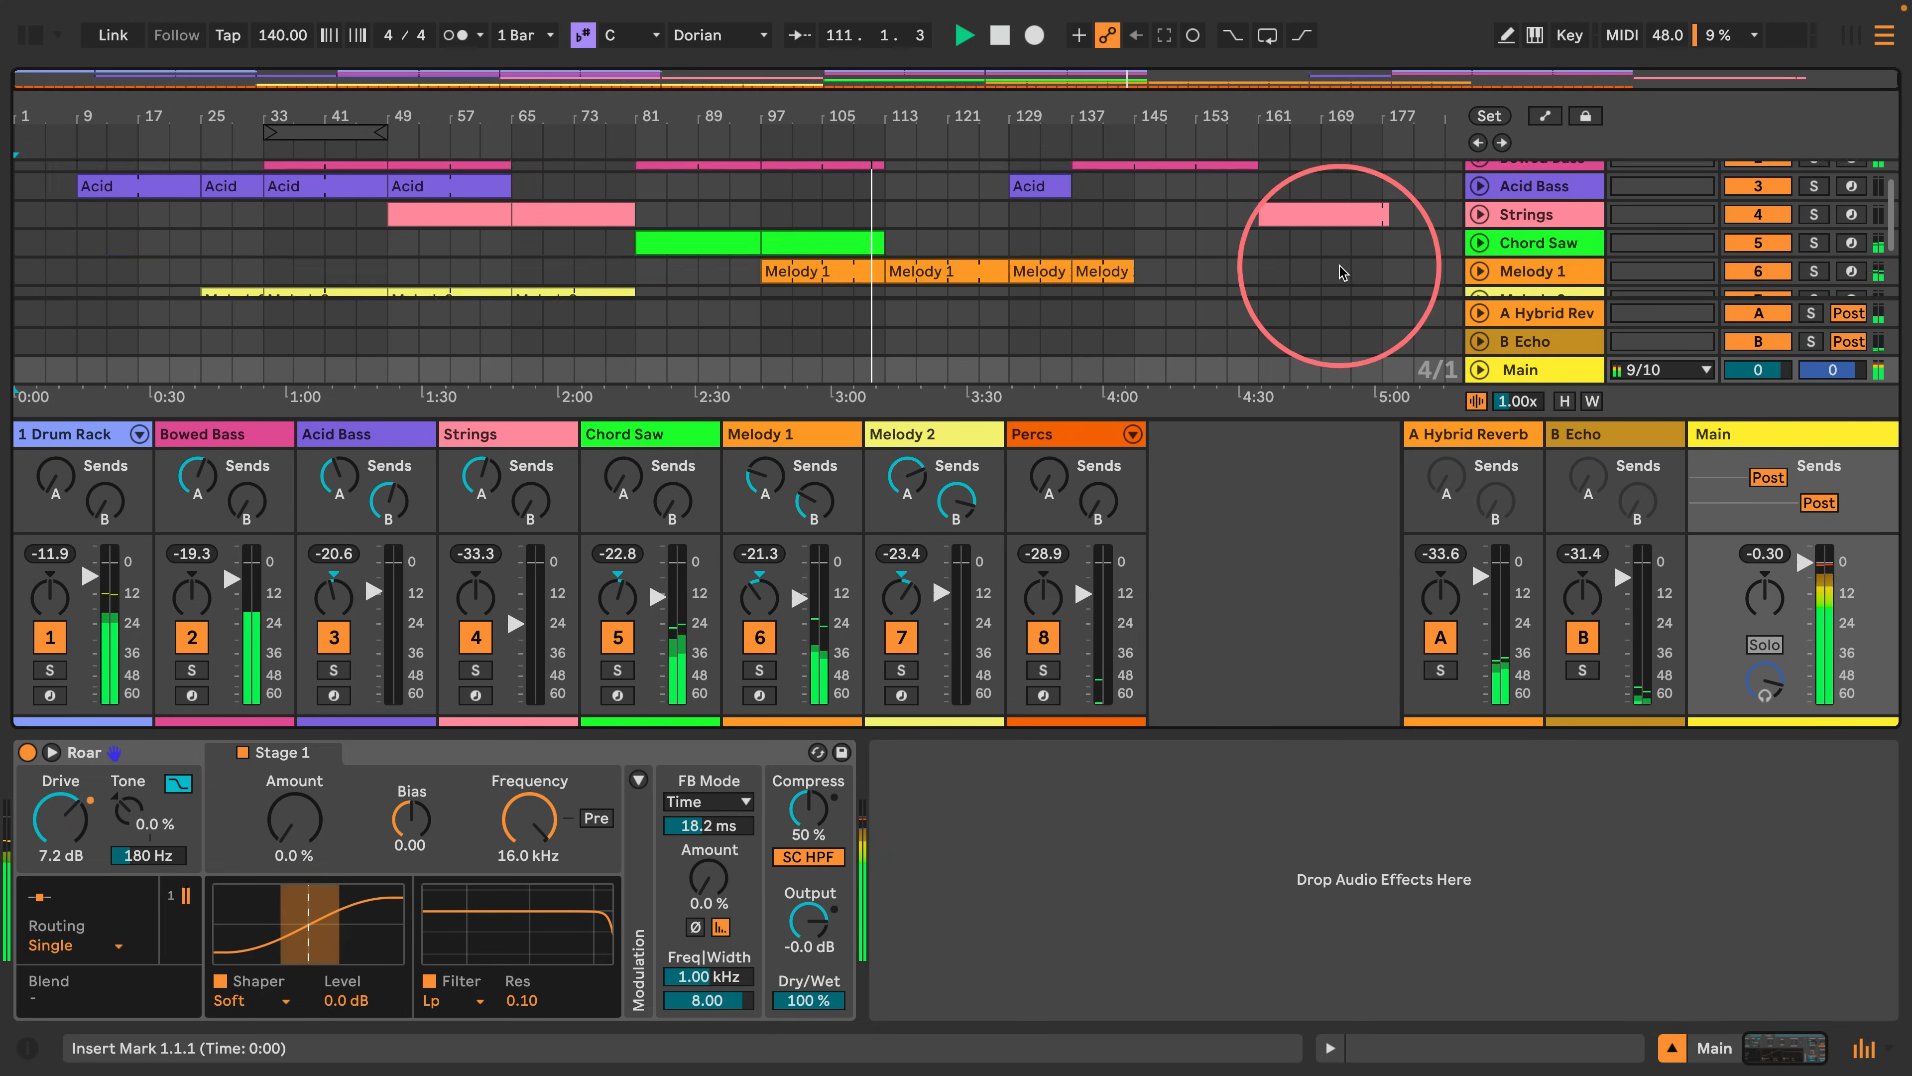
scroll(1340, 269, "up", 5)
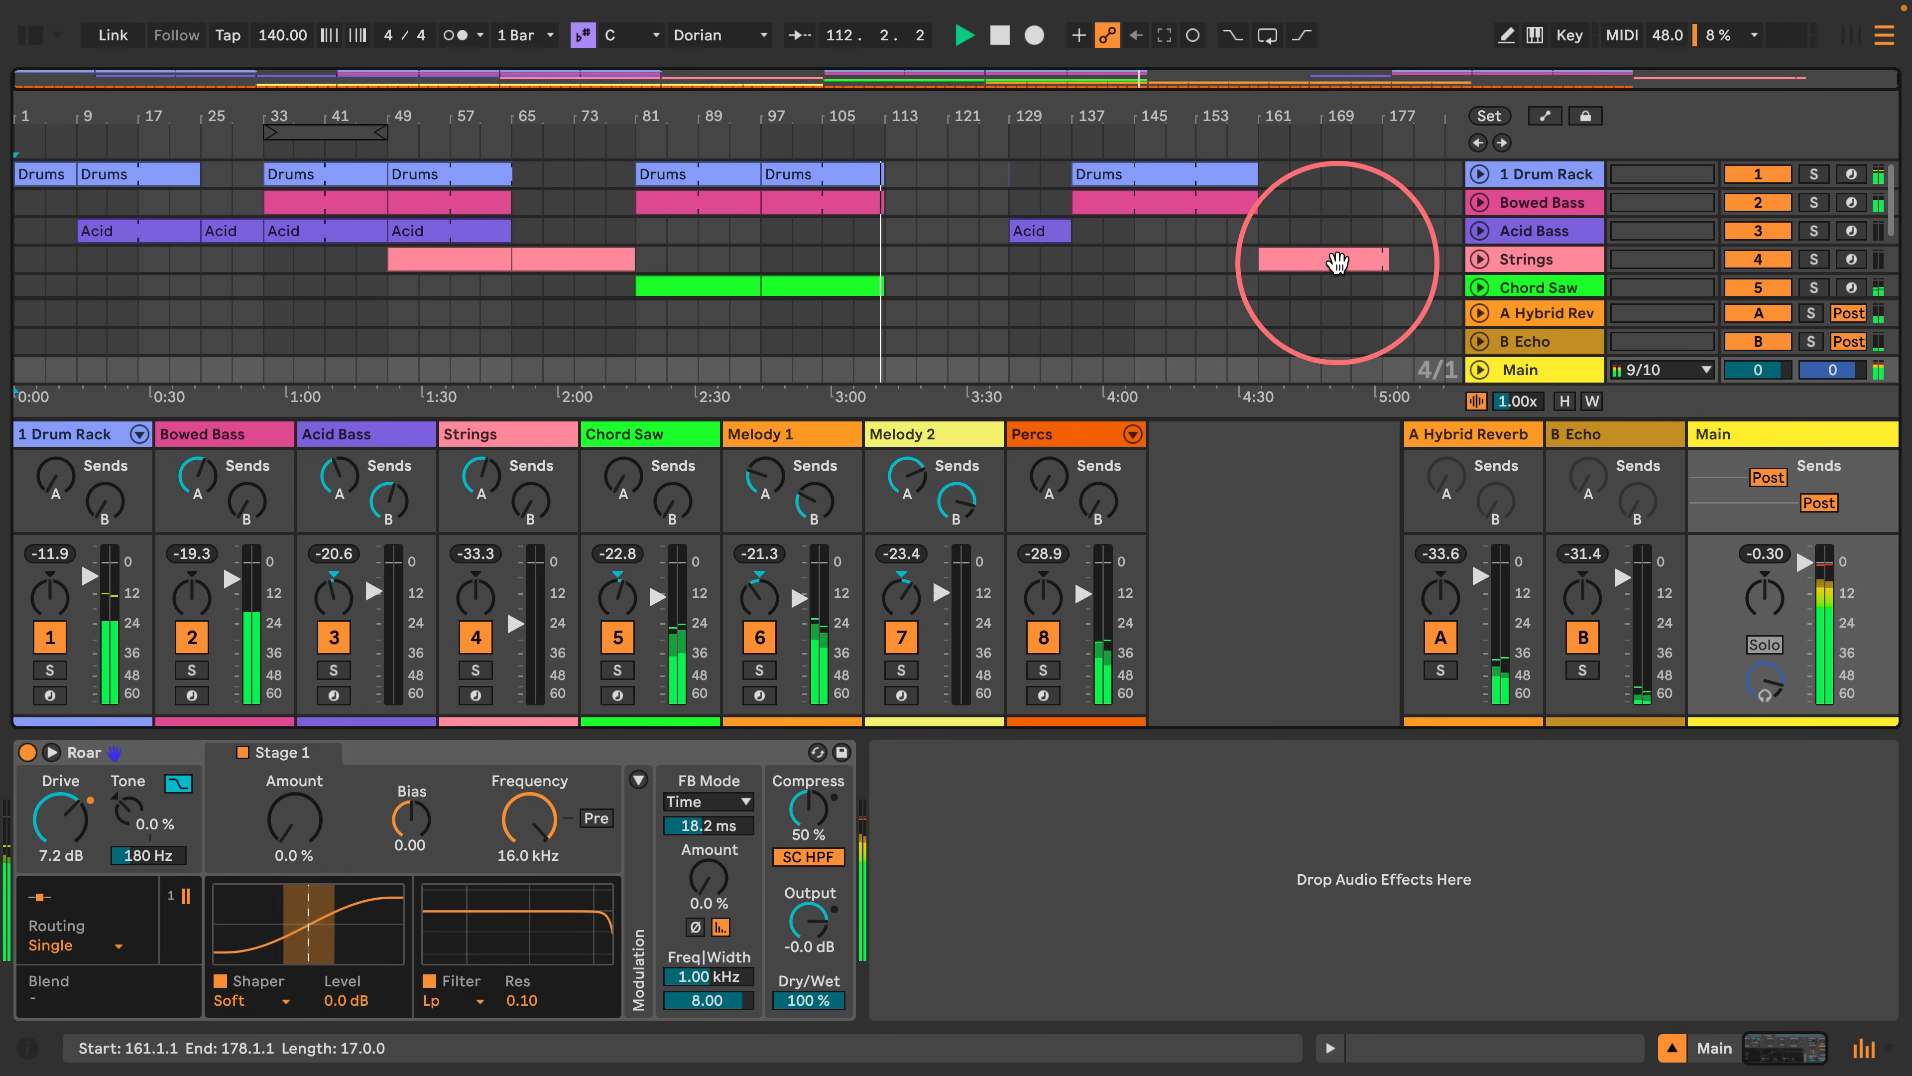
left_click(1673, 1048)
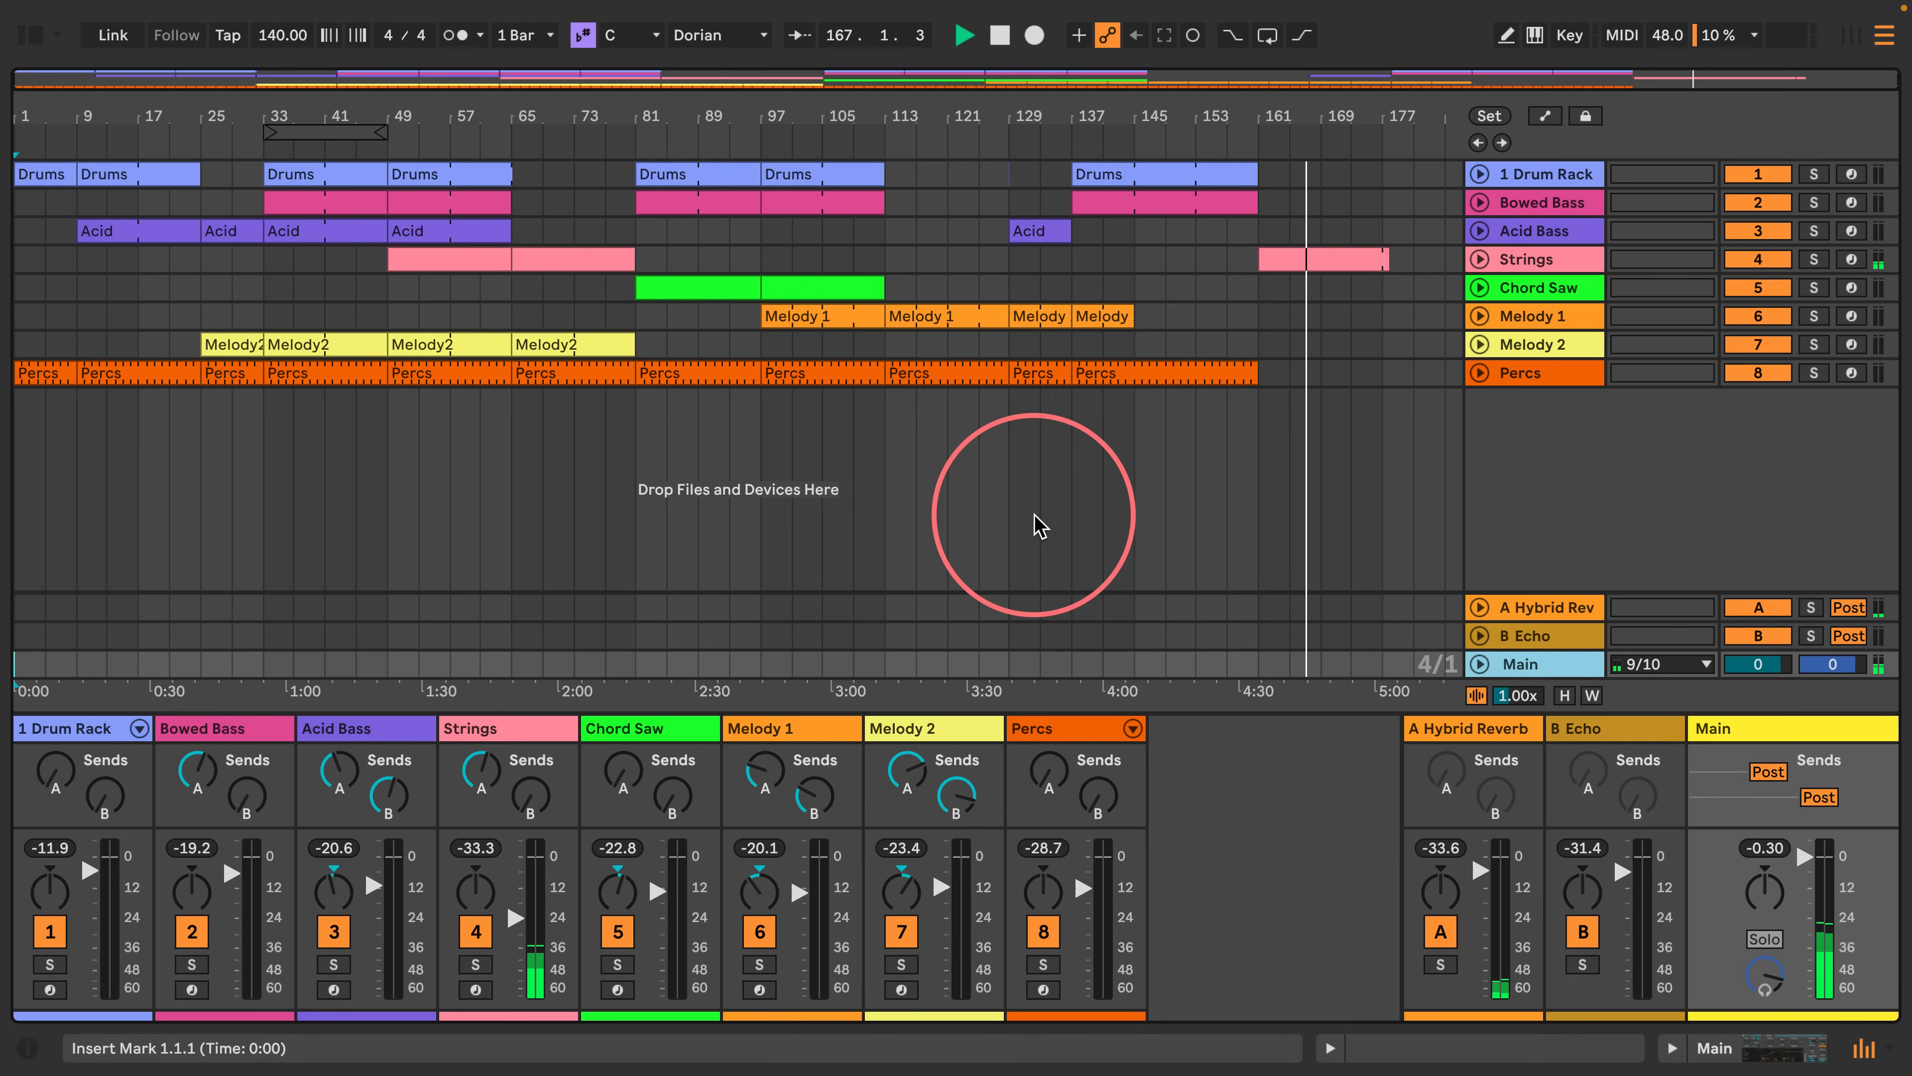
Raise the Strings track's volume during the ending, and stop playback with the position back at bar 1.
left_click_drag(515, 917, 514, 902)
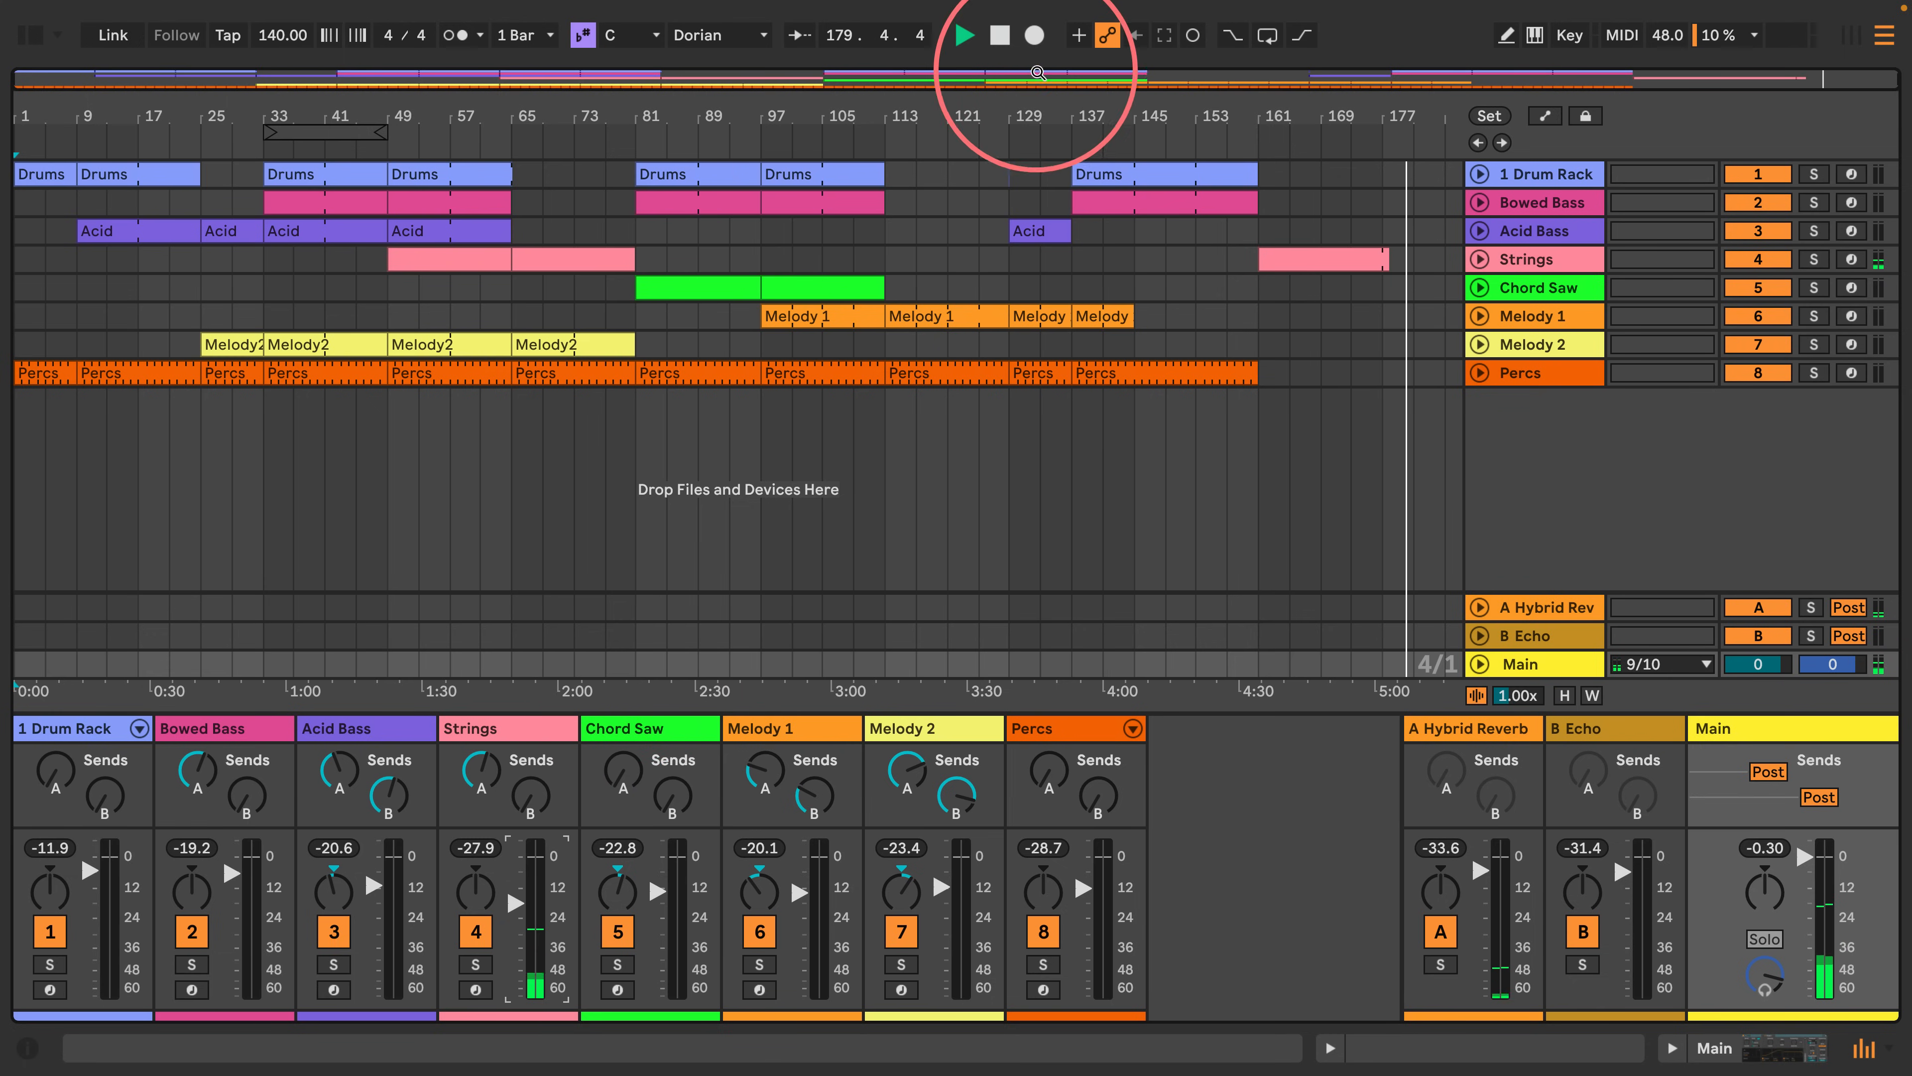
left_click(1000, 35)
left_click(1000, 35)
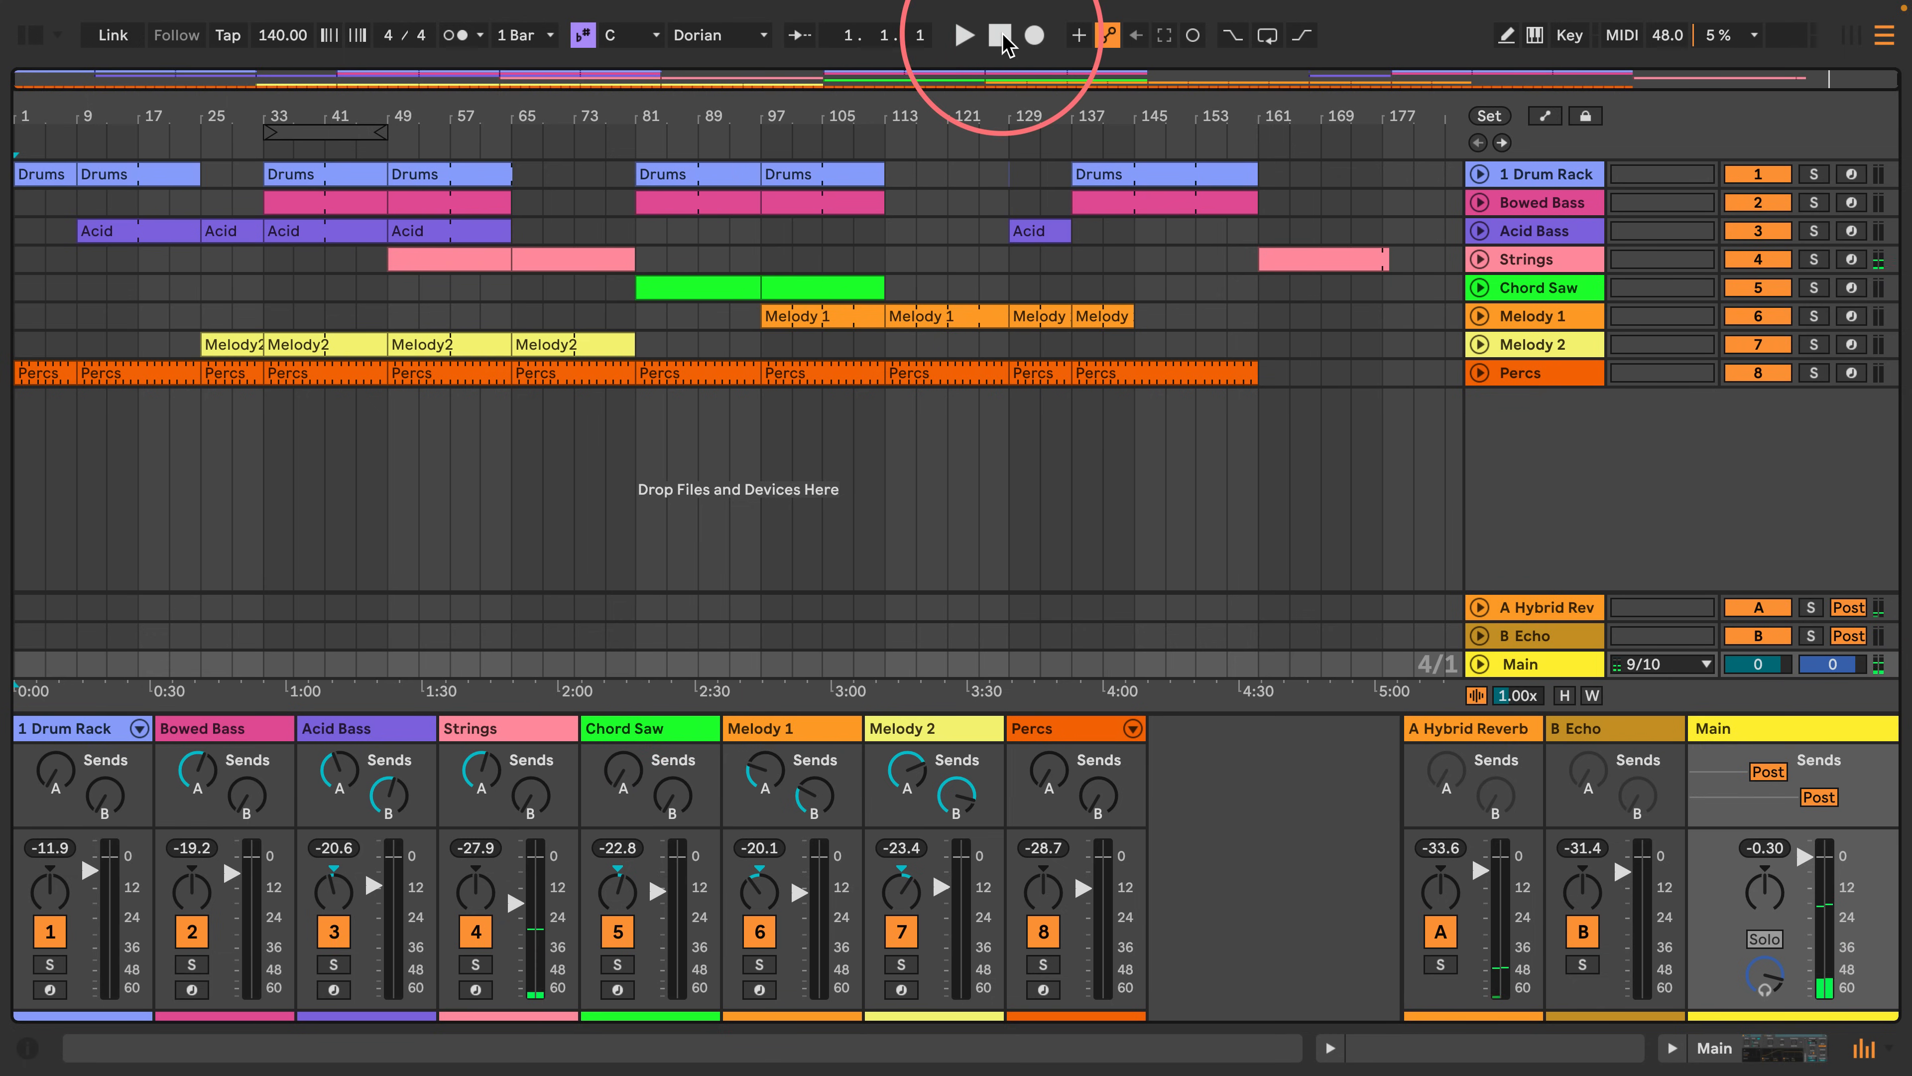
Insert a new audio track below Percs and select it.
left_click(1518, 456)
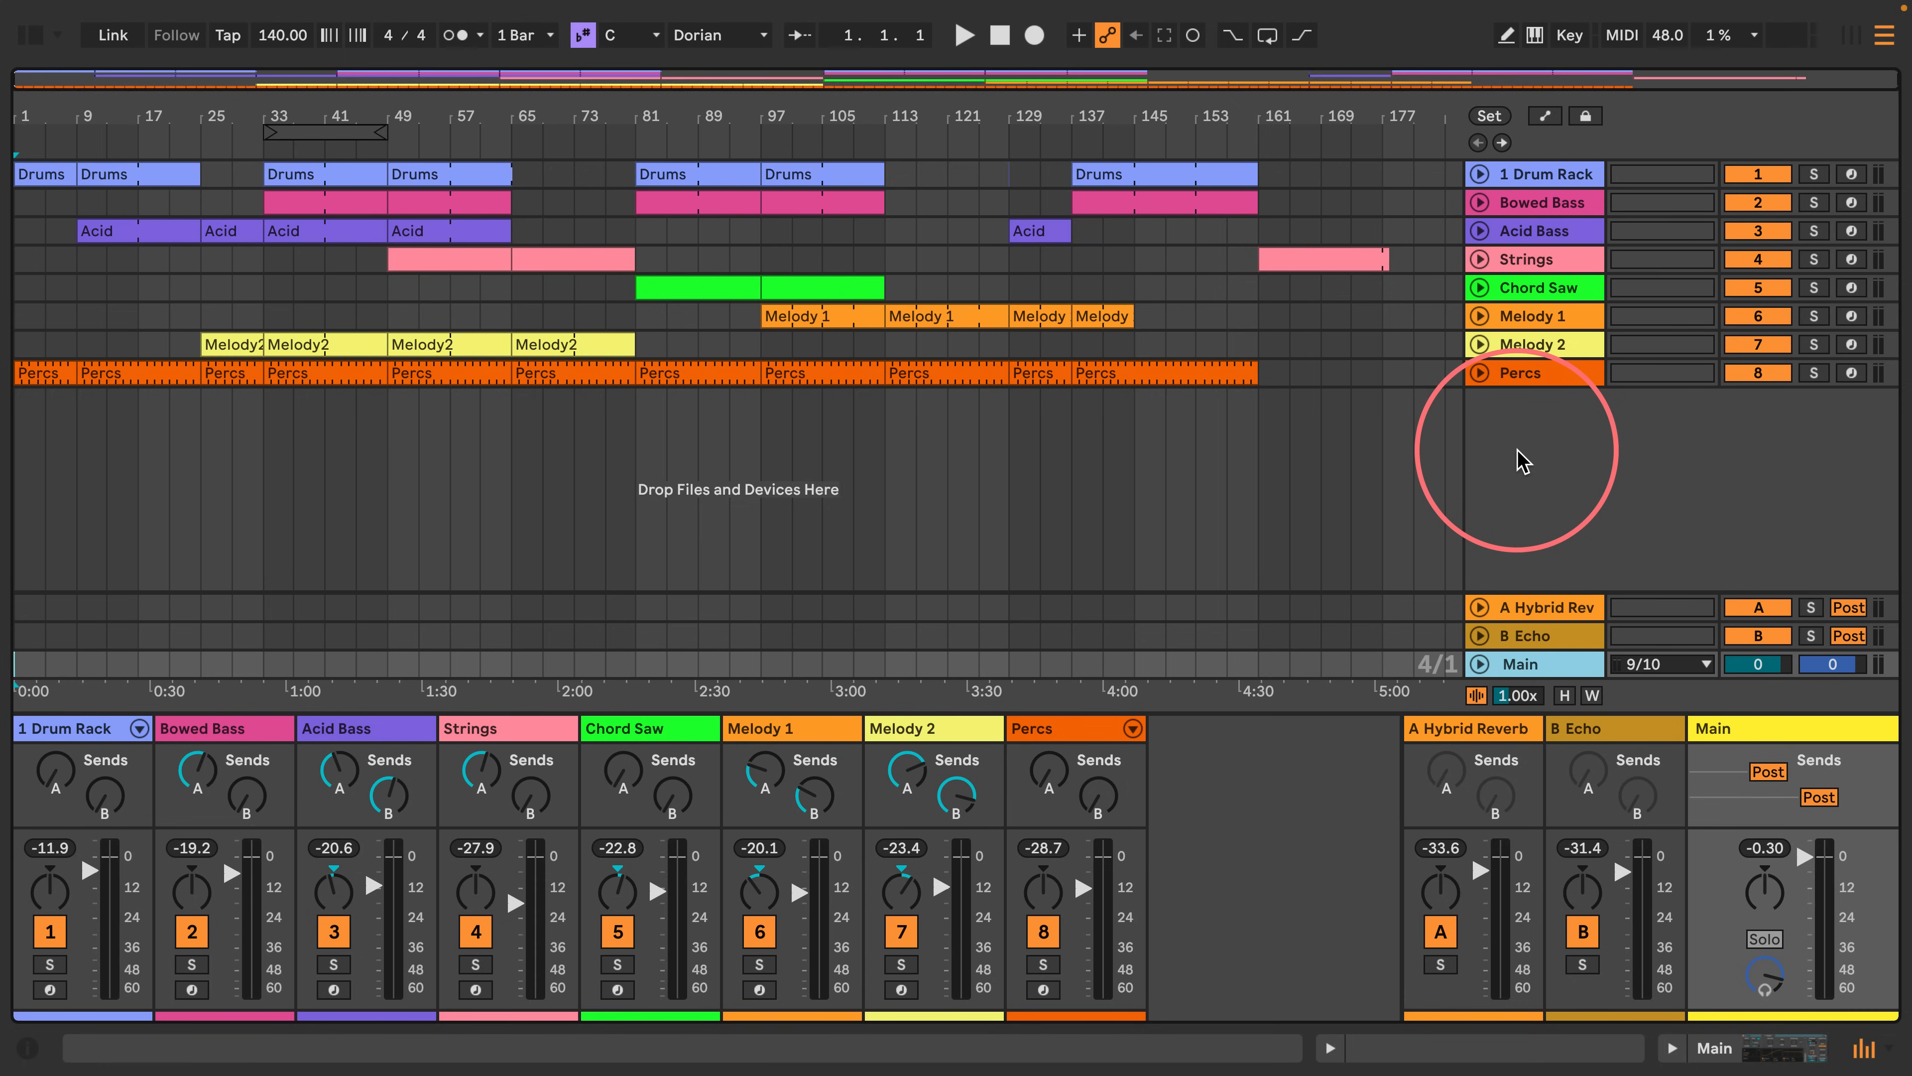
key("ctrl+t")
left_click(1521, 458)
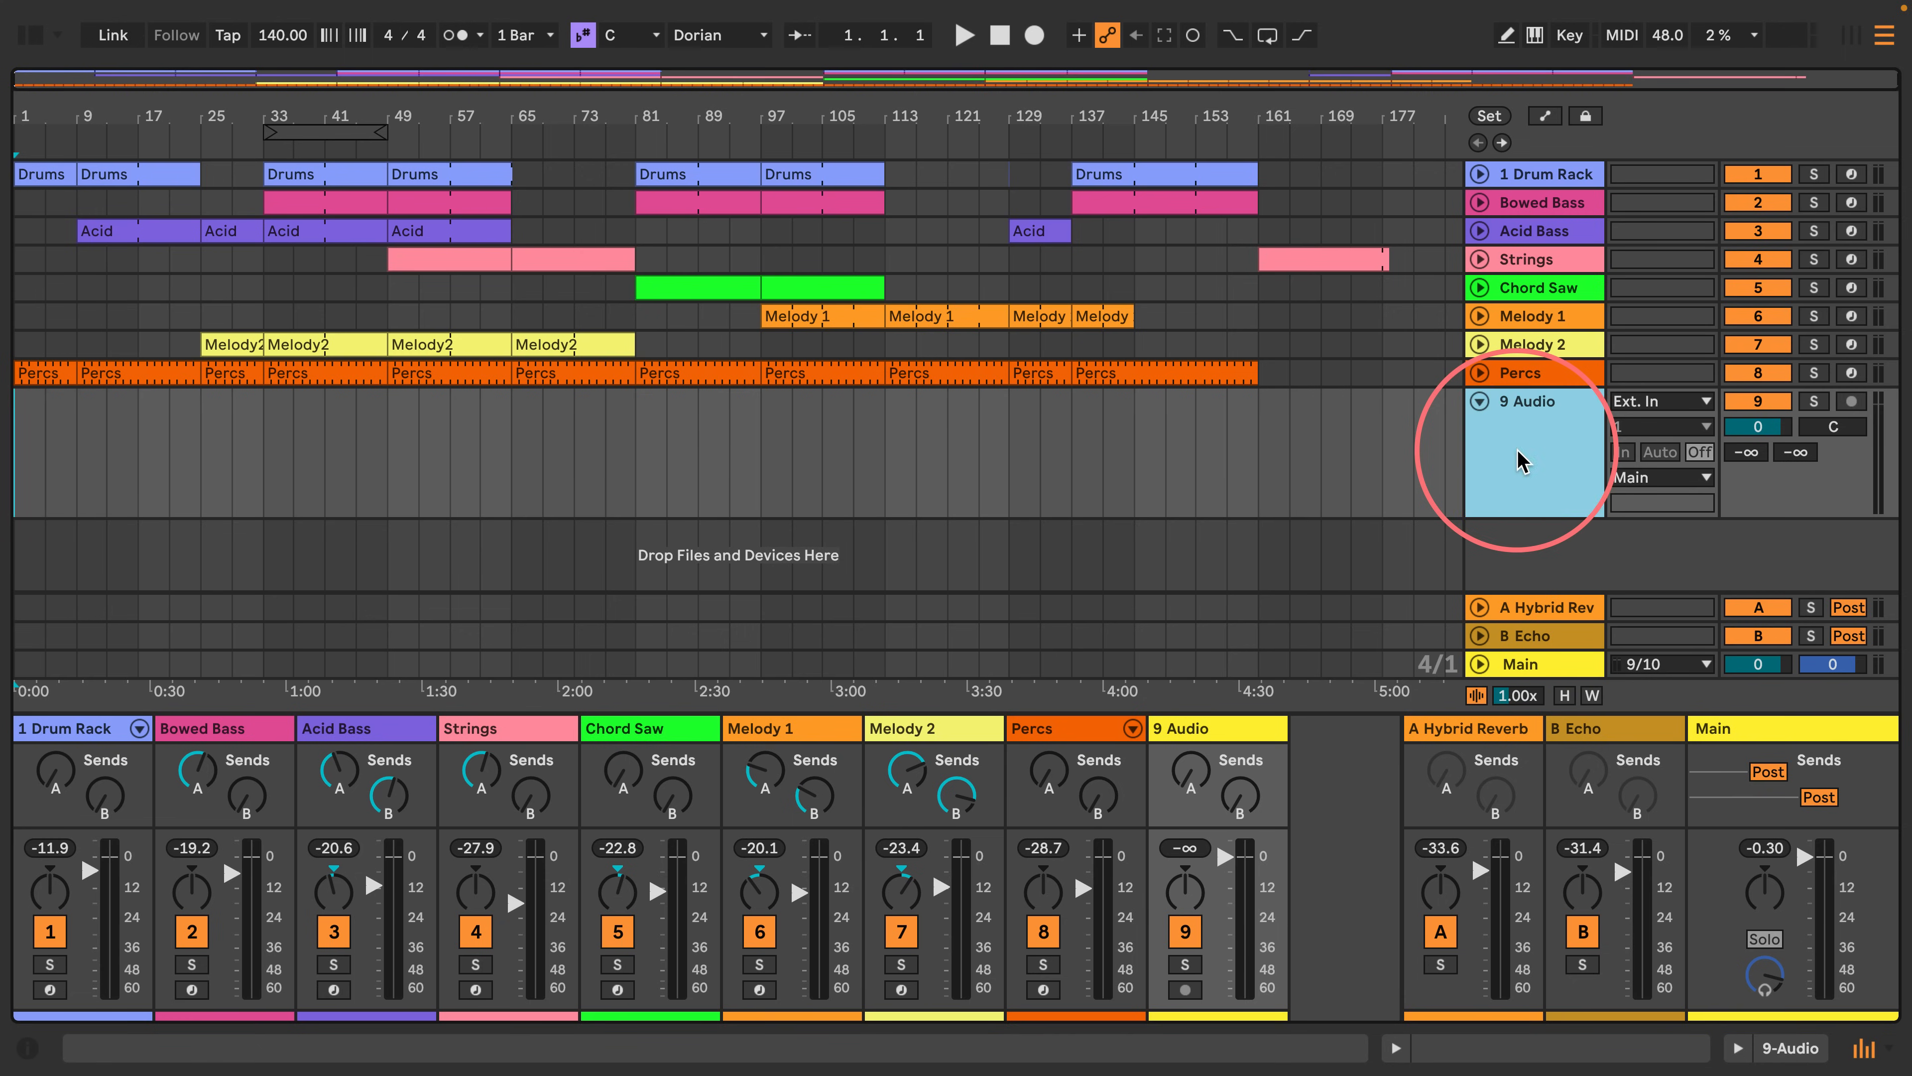
Inspect the input sources offered for the new audio track and the effect chain on the Main track.
left_click(1700, 407)
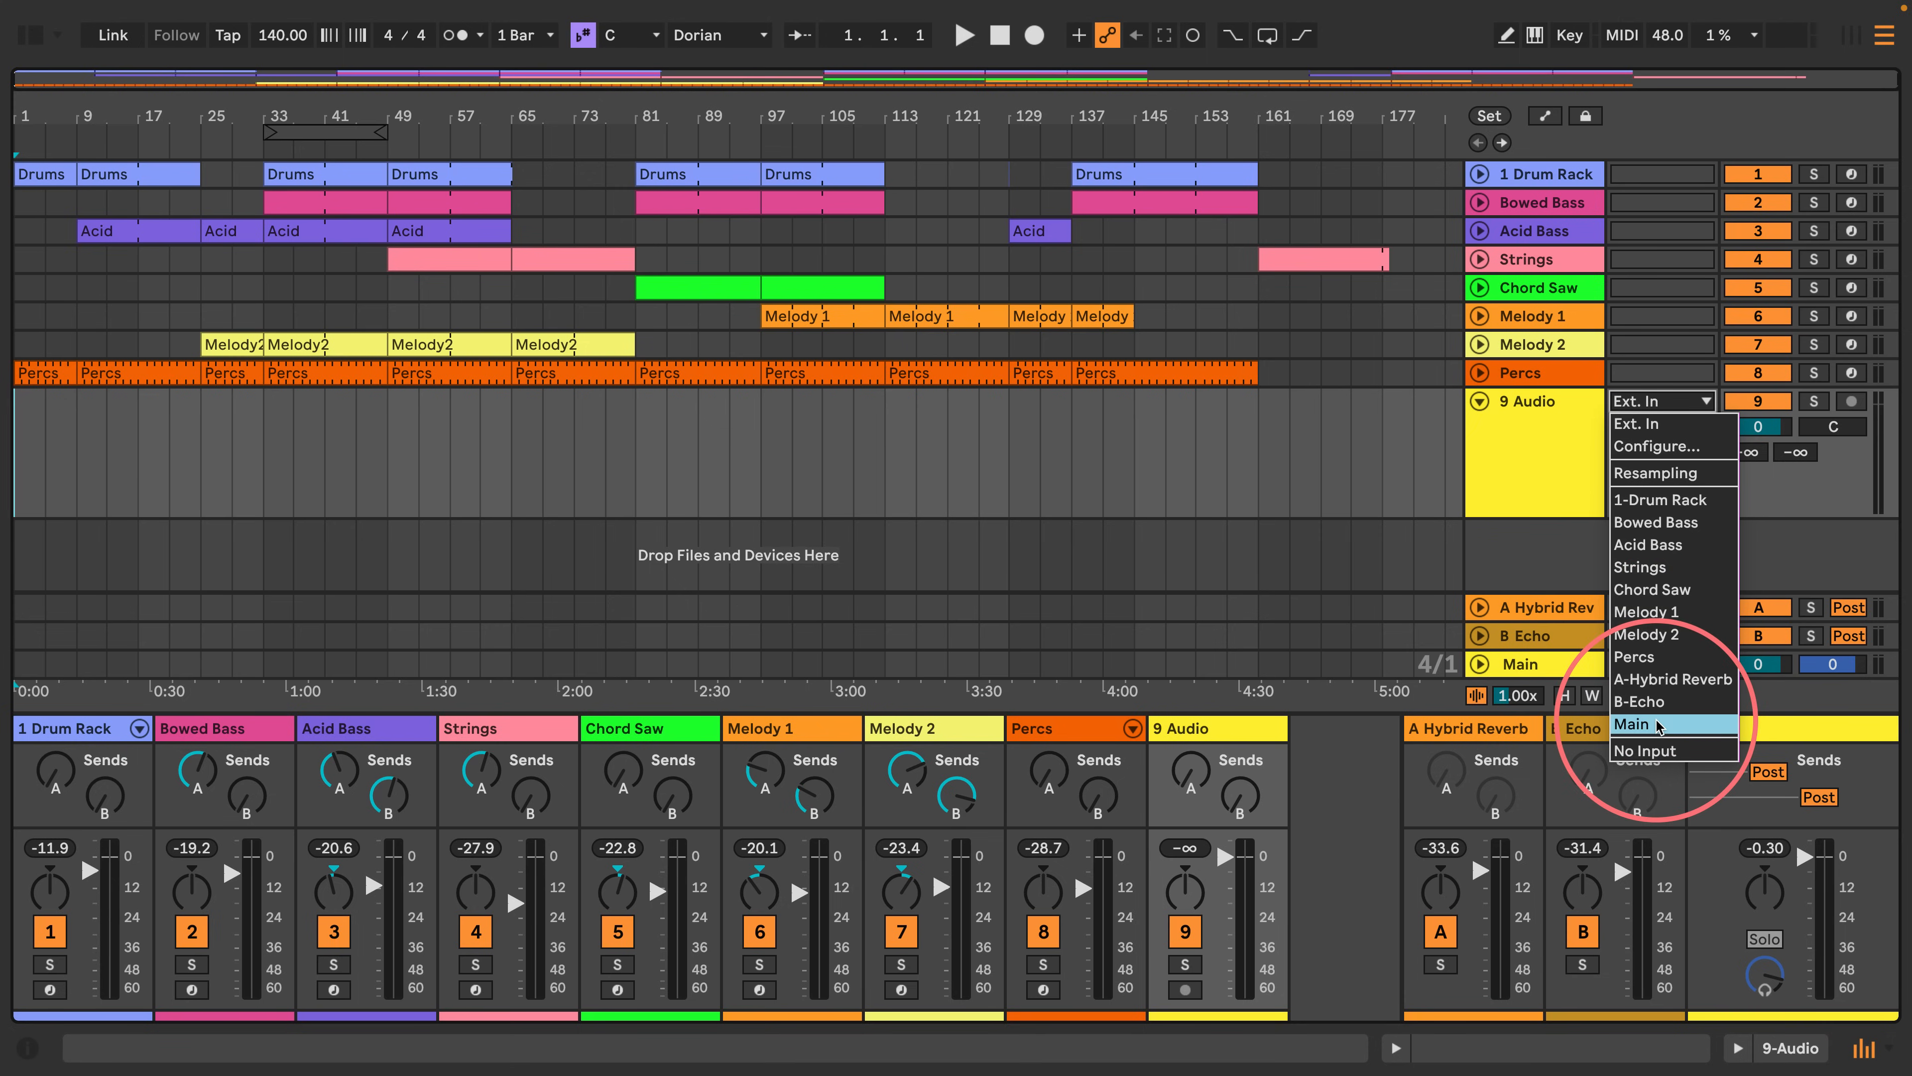
left_click(1779, 734)
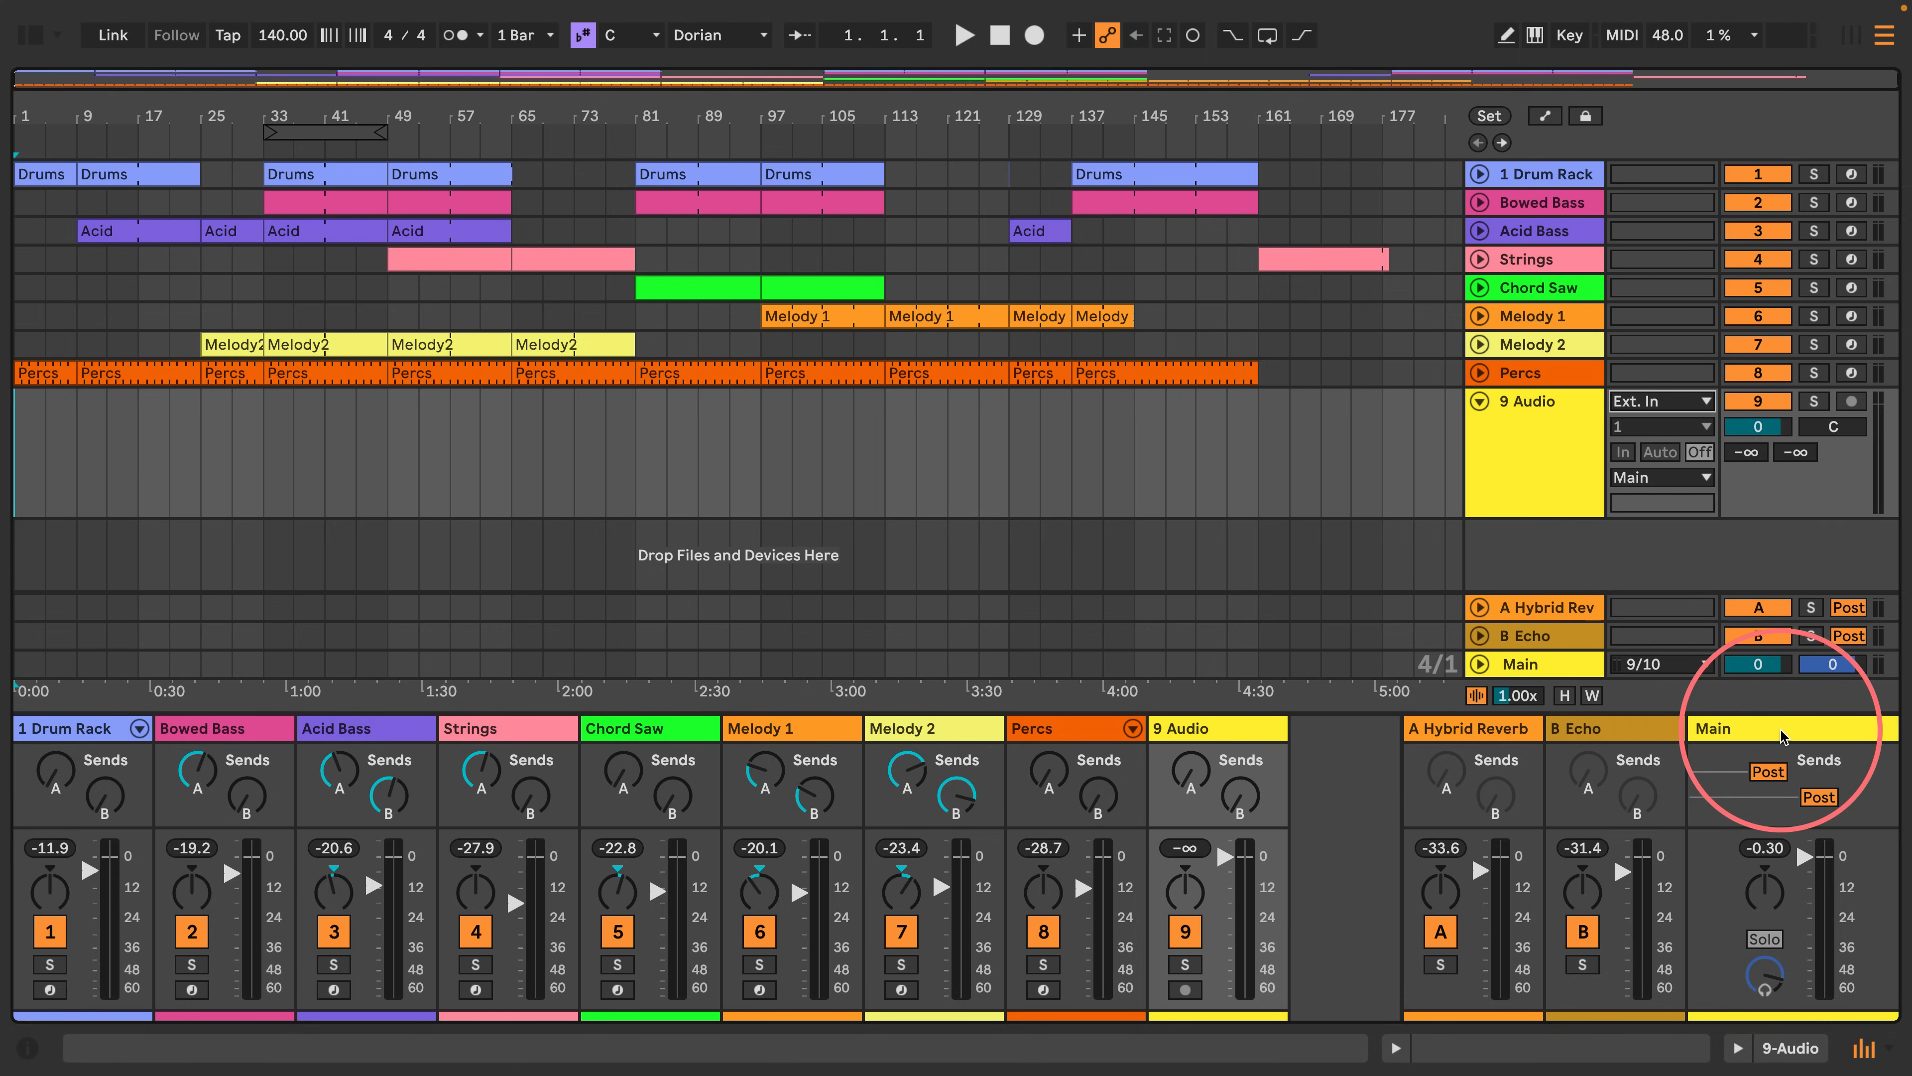
left_click(1783, 736)
double_click(1783, 734)
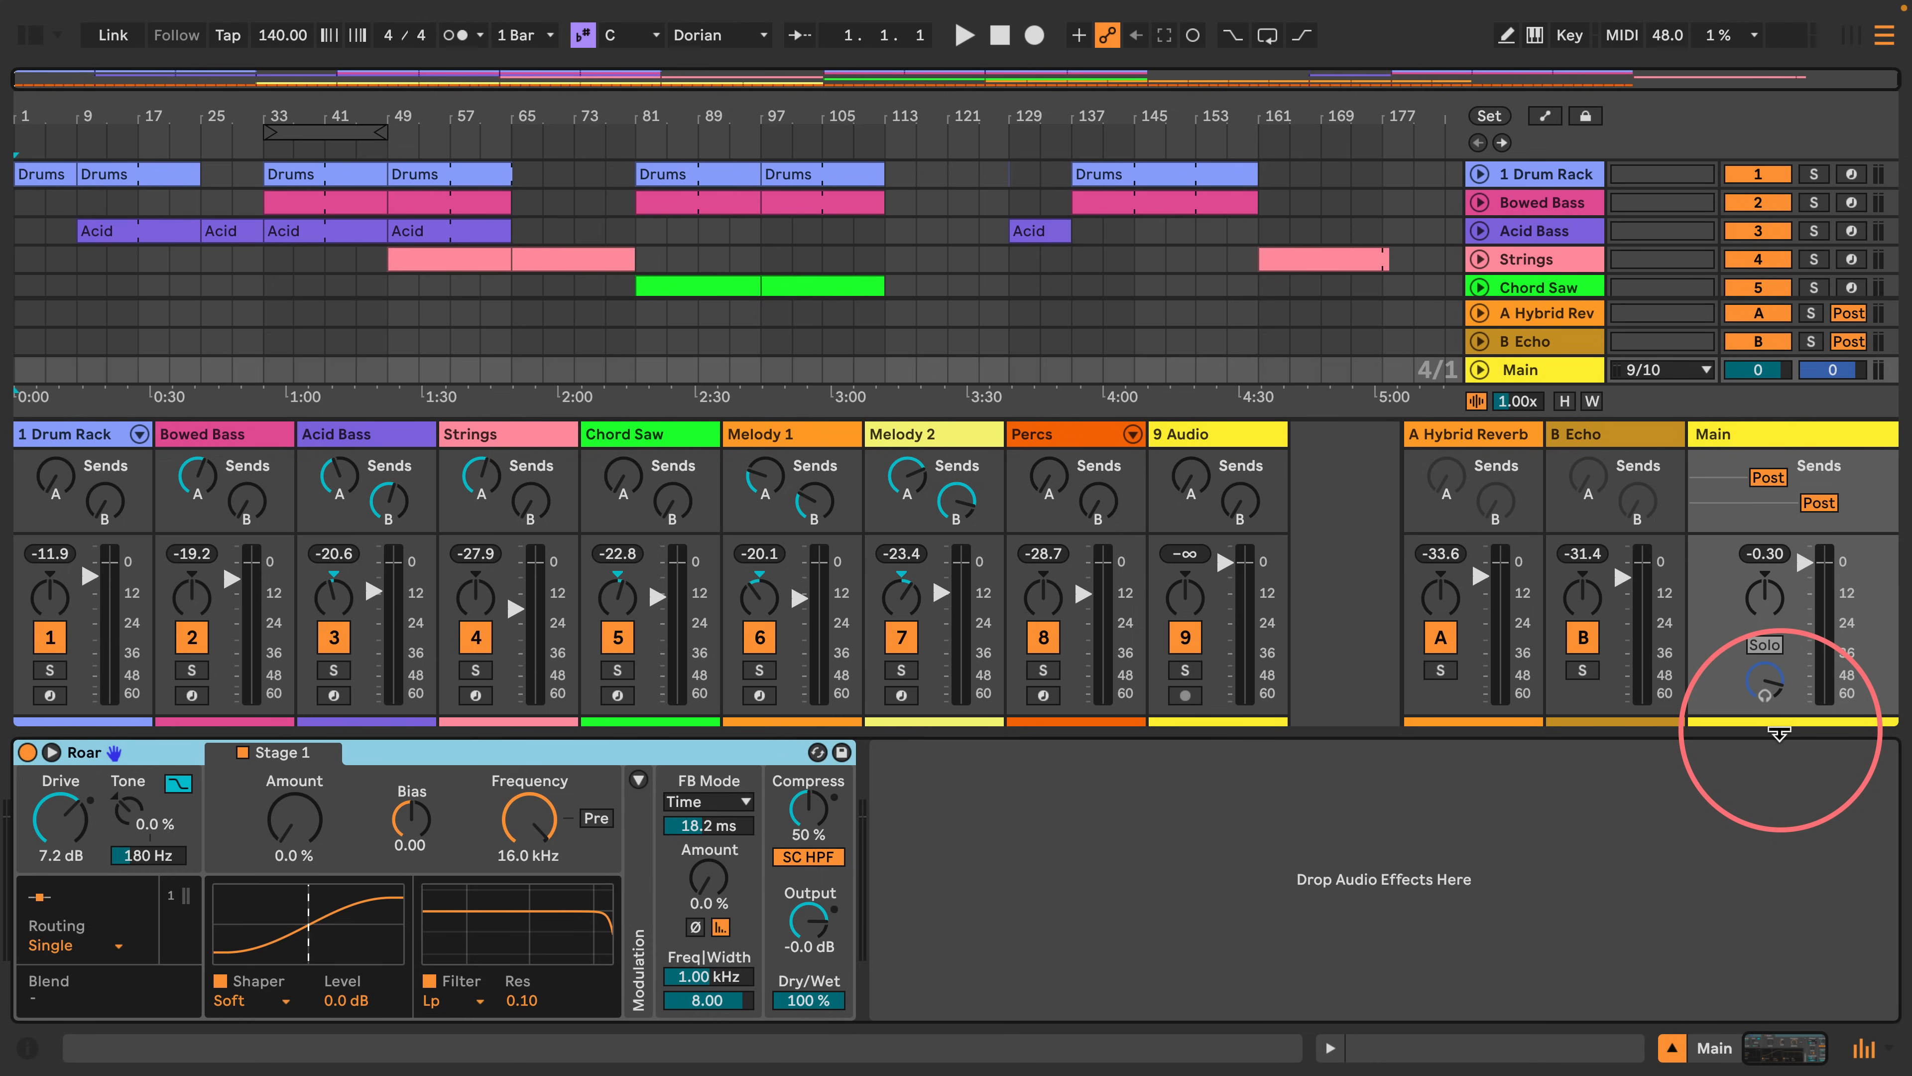
left_click(1671, 1048)
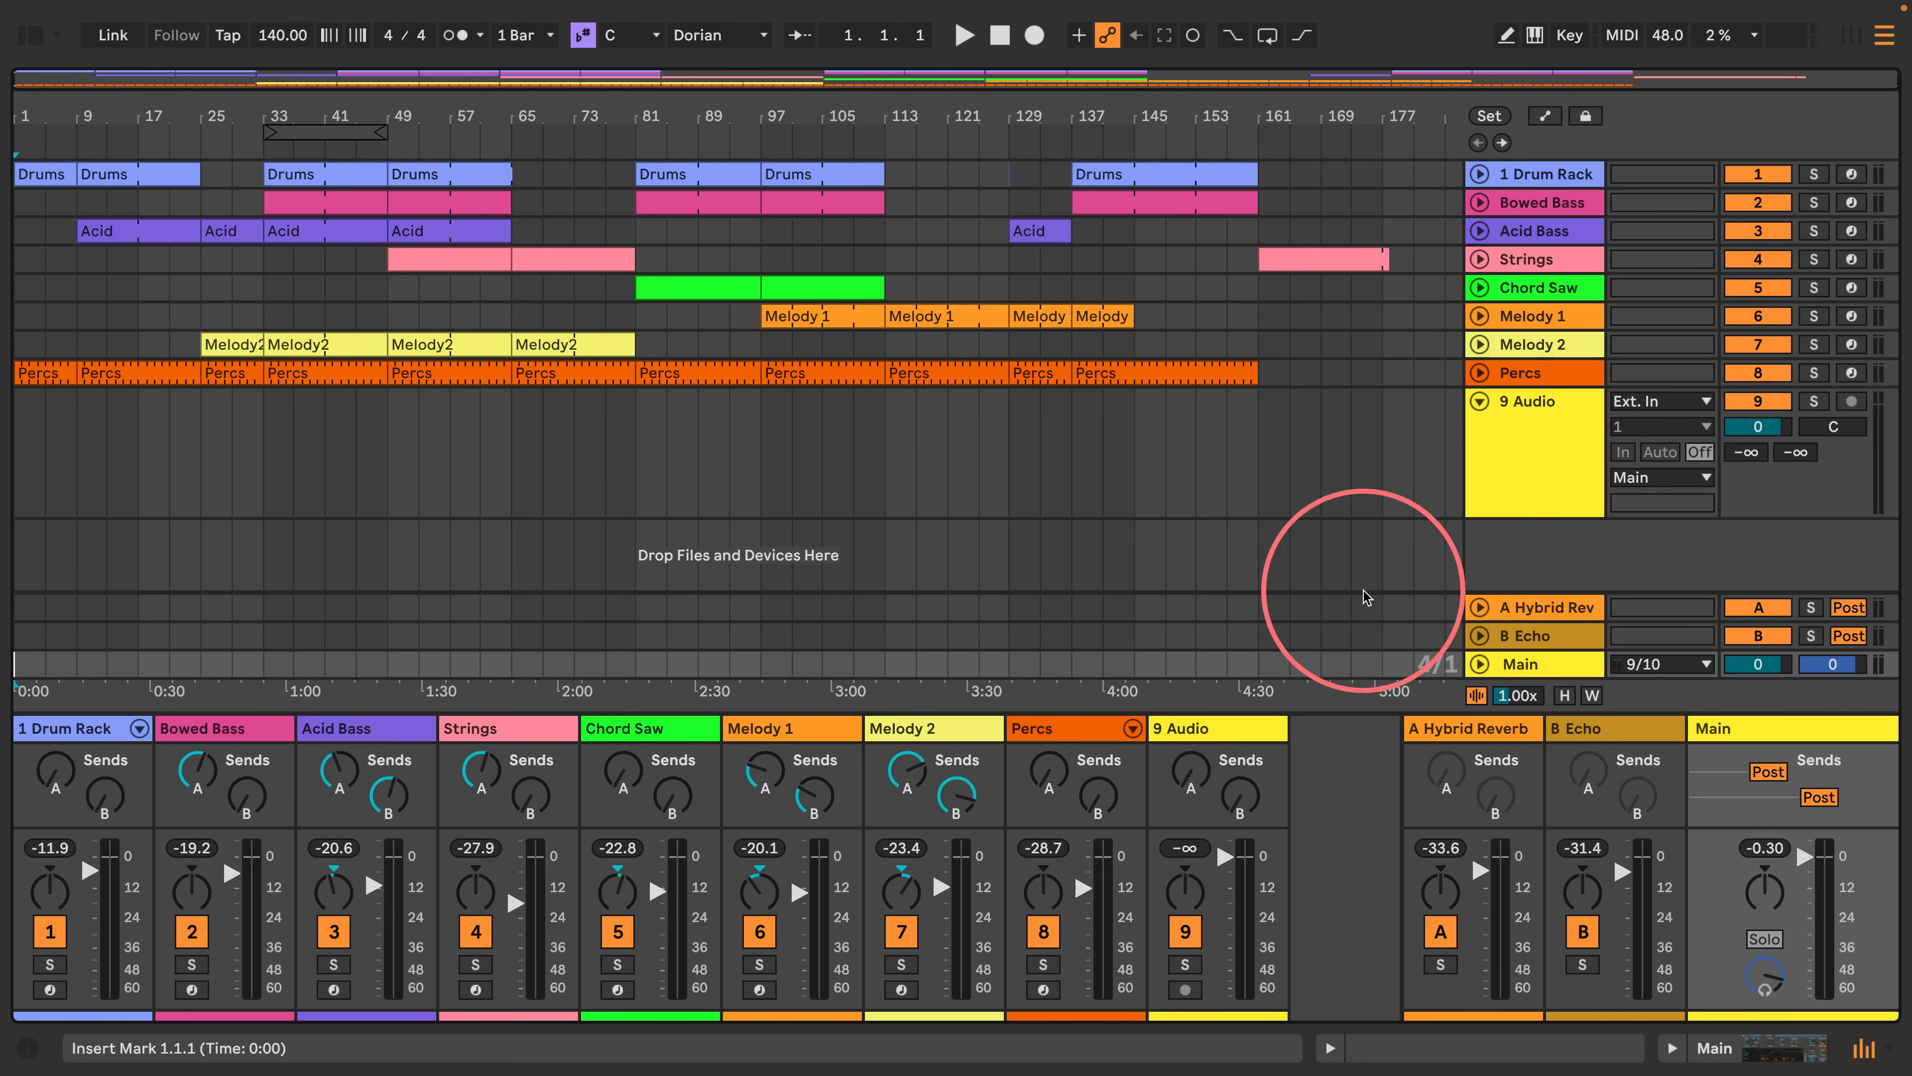
left_click(1545, 439)
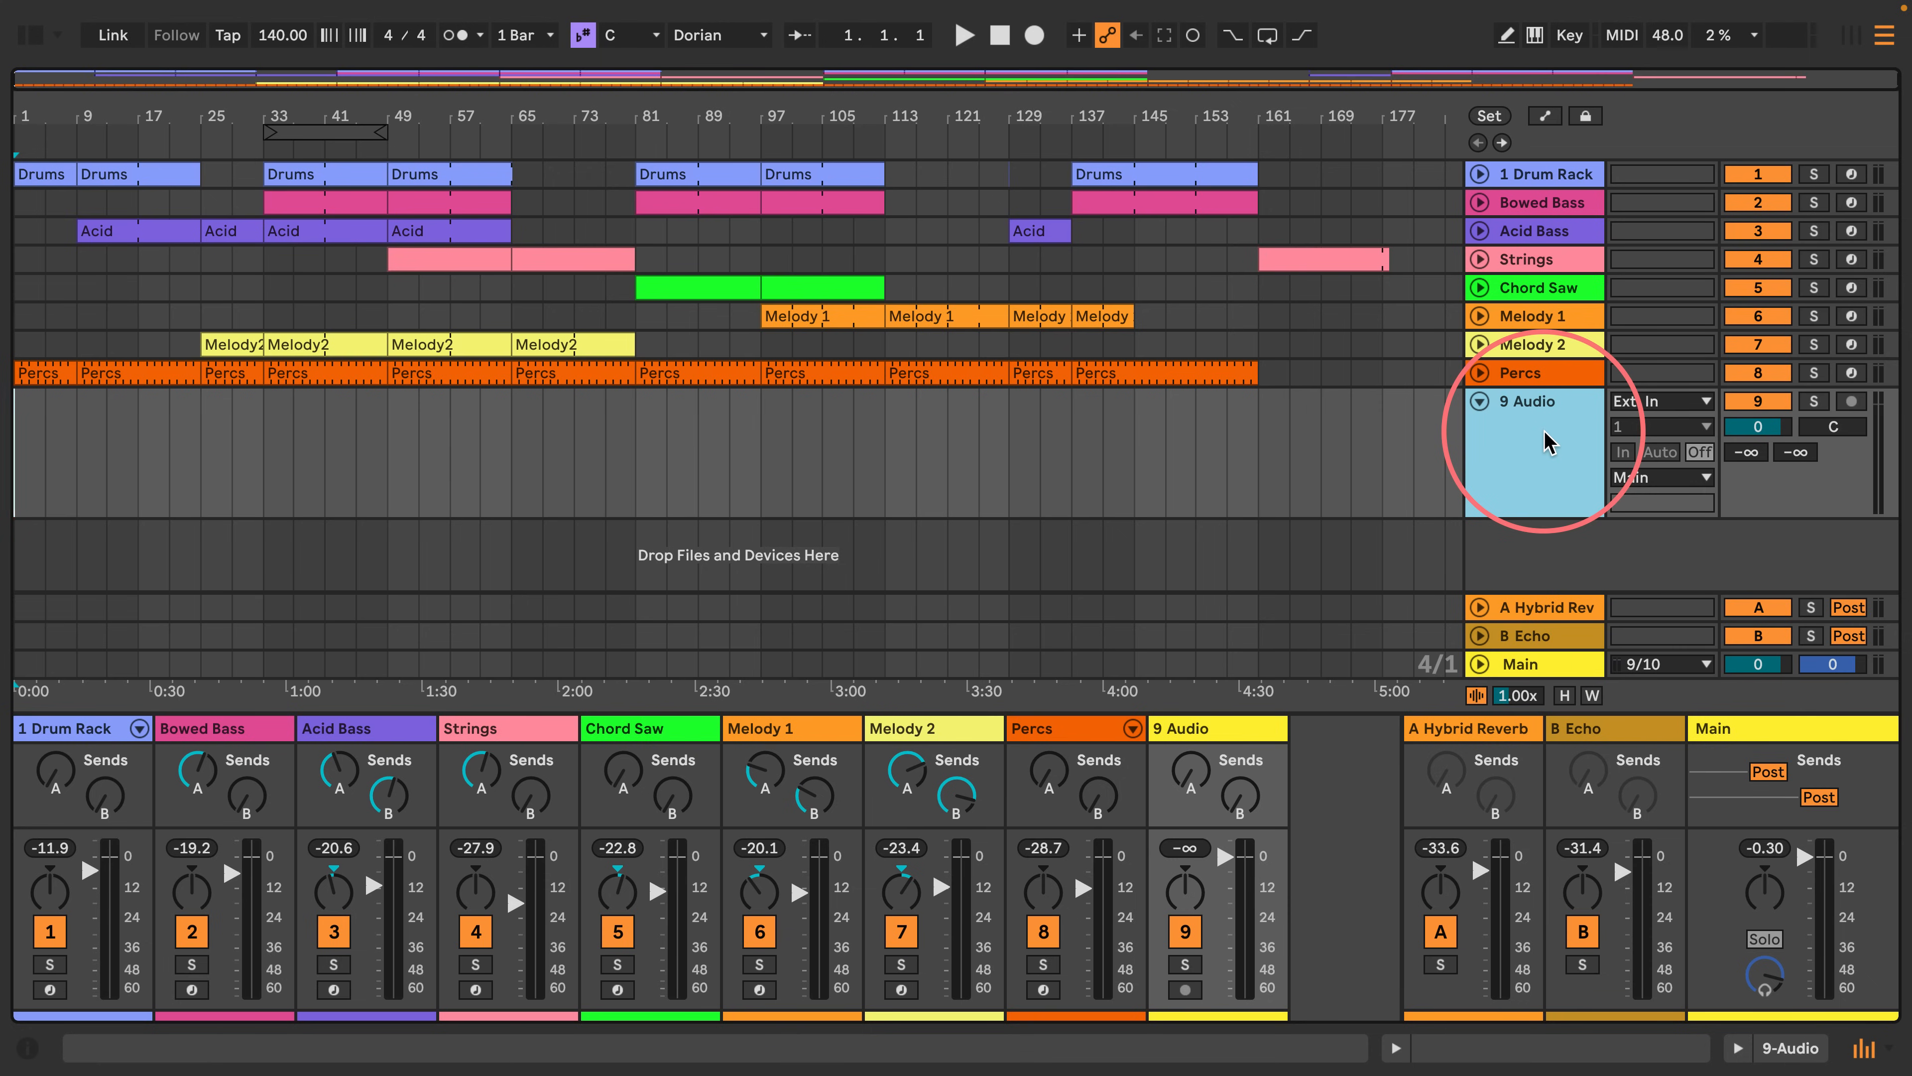
right_click(1546, 441)
key("Escape")
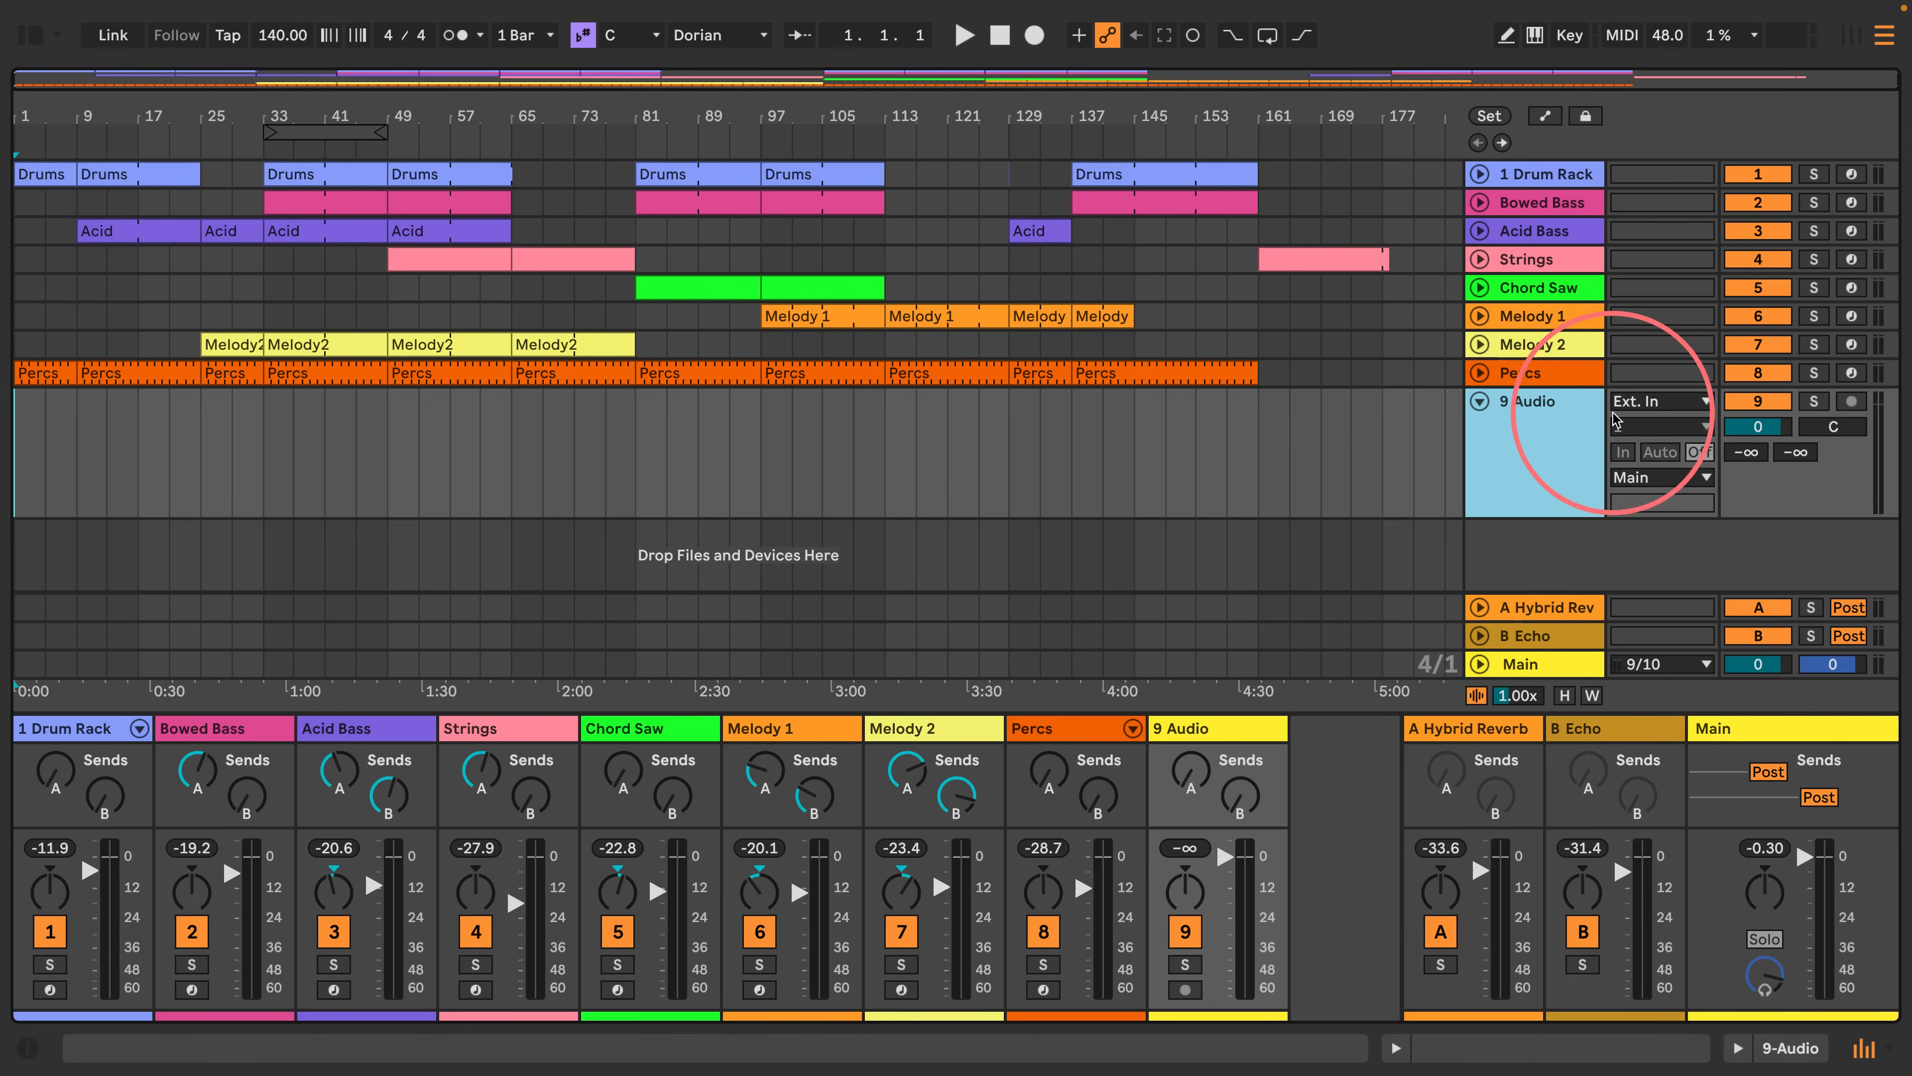
Set the new audio track's input source to Main, and show the Main track's effect chain with the mixer hidden.
left_click(1656, 401)
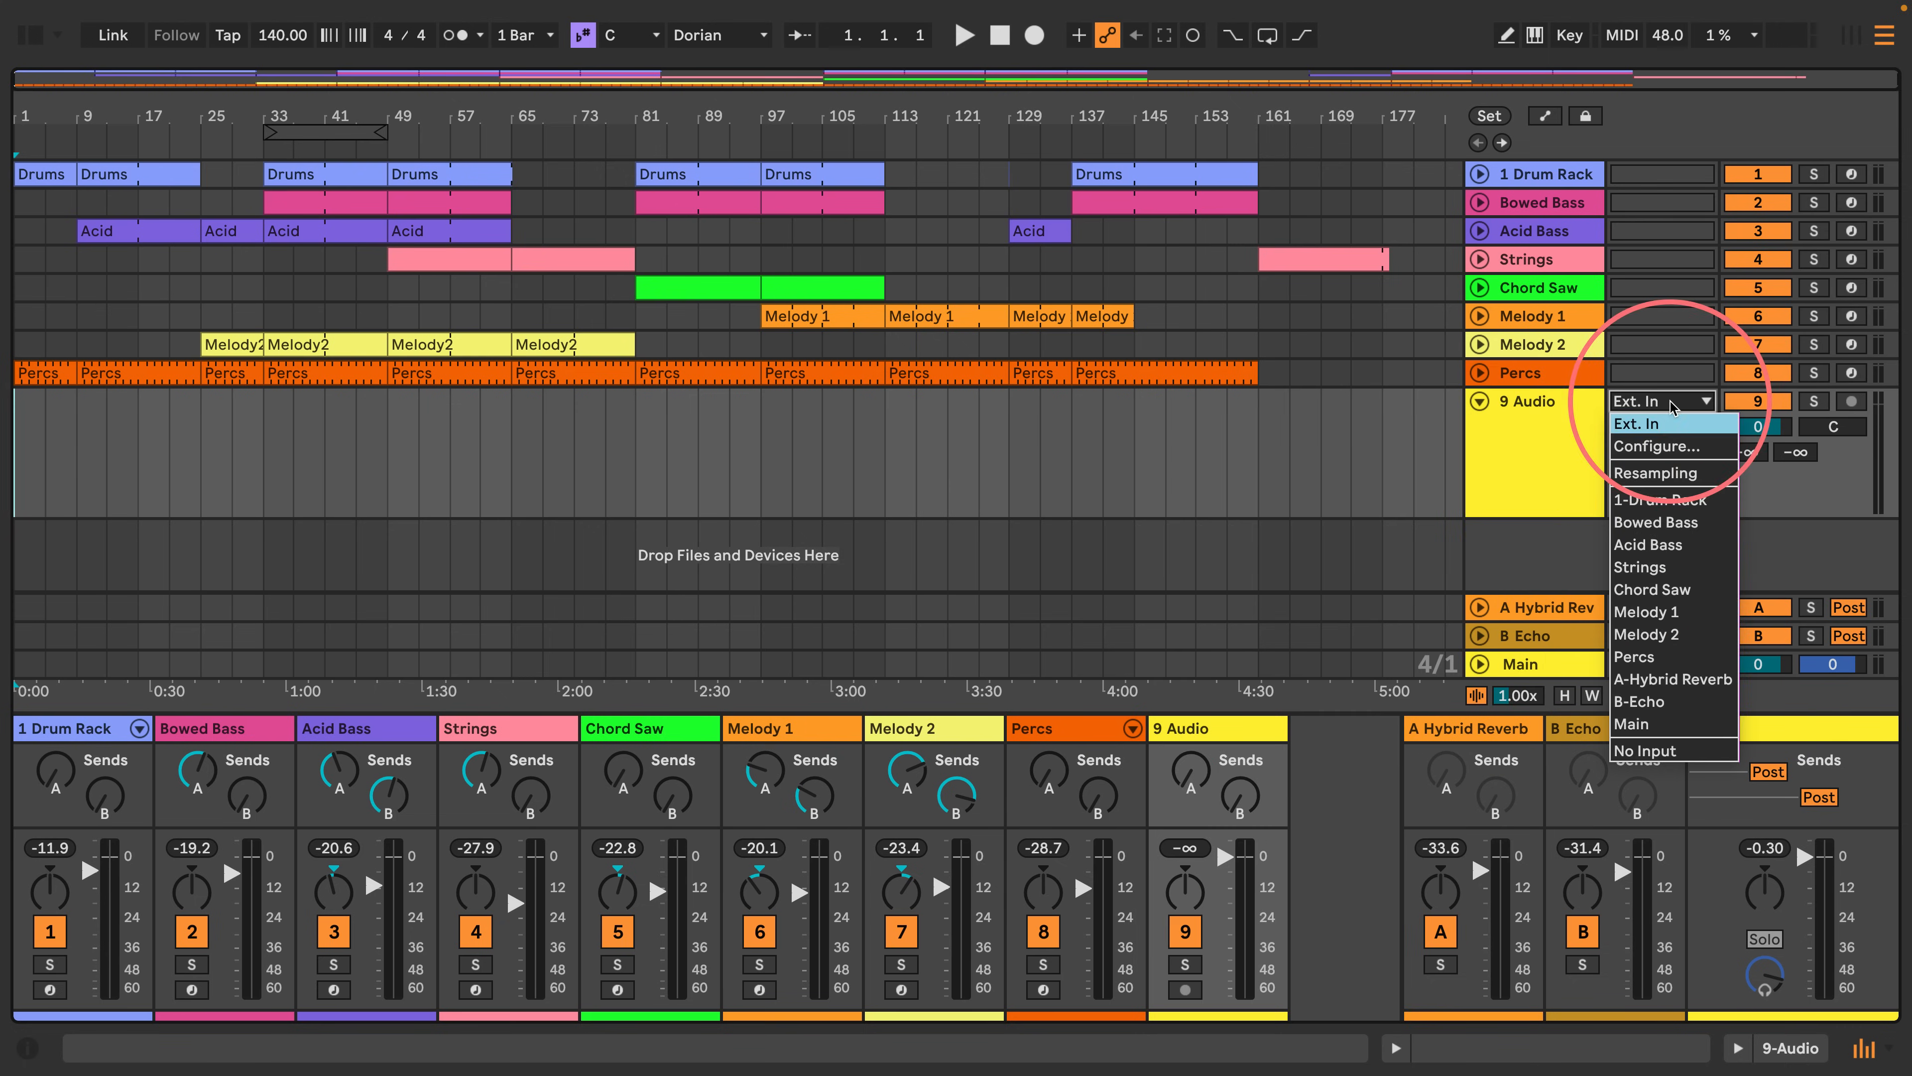
left_click(1668, 724)
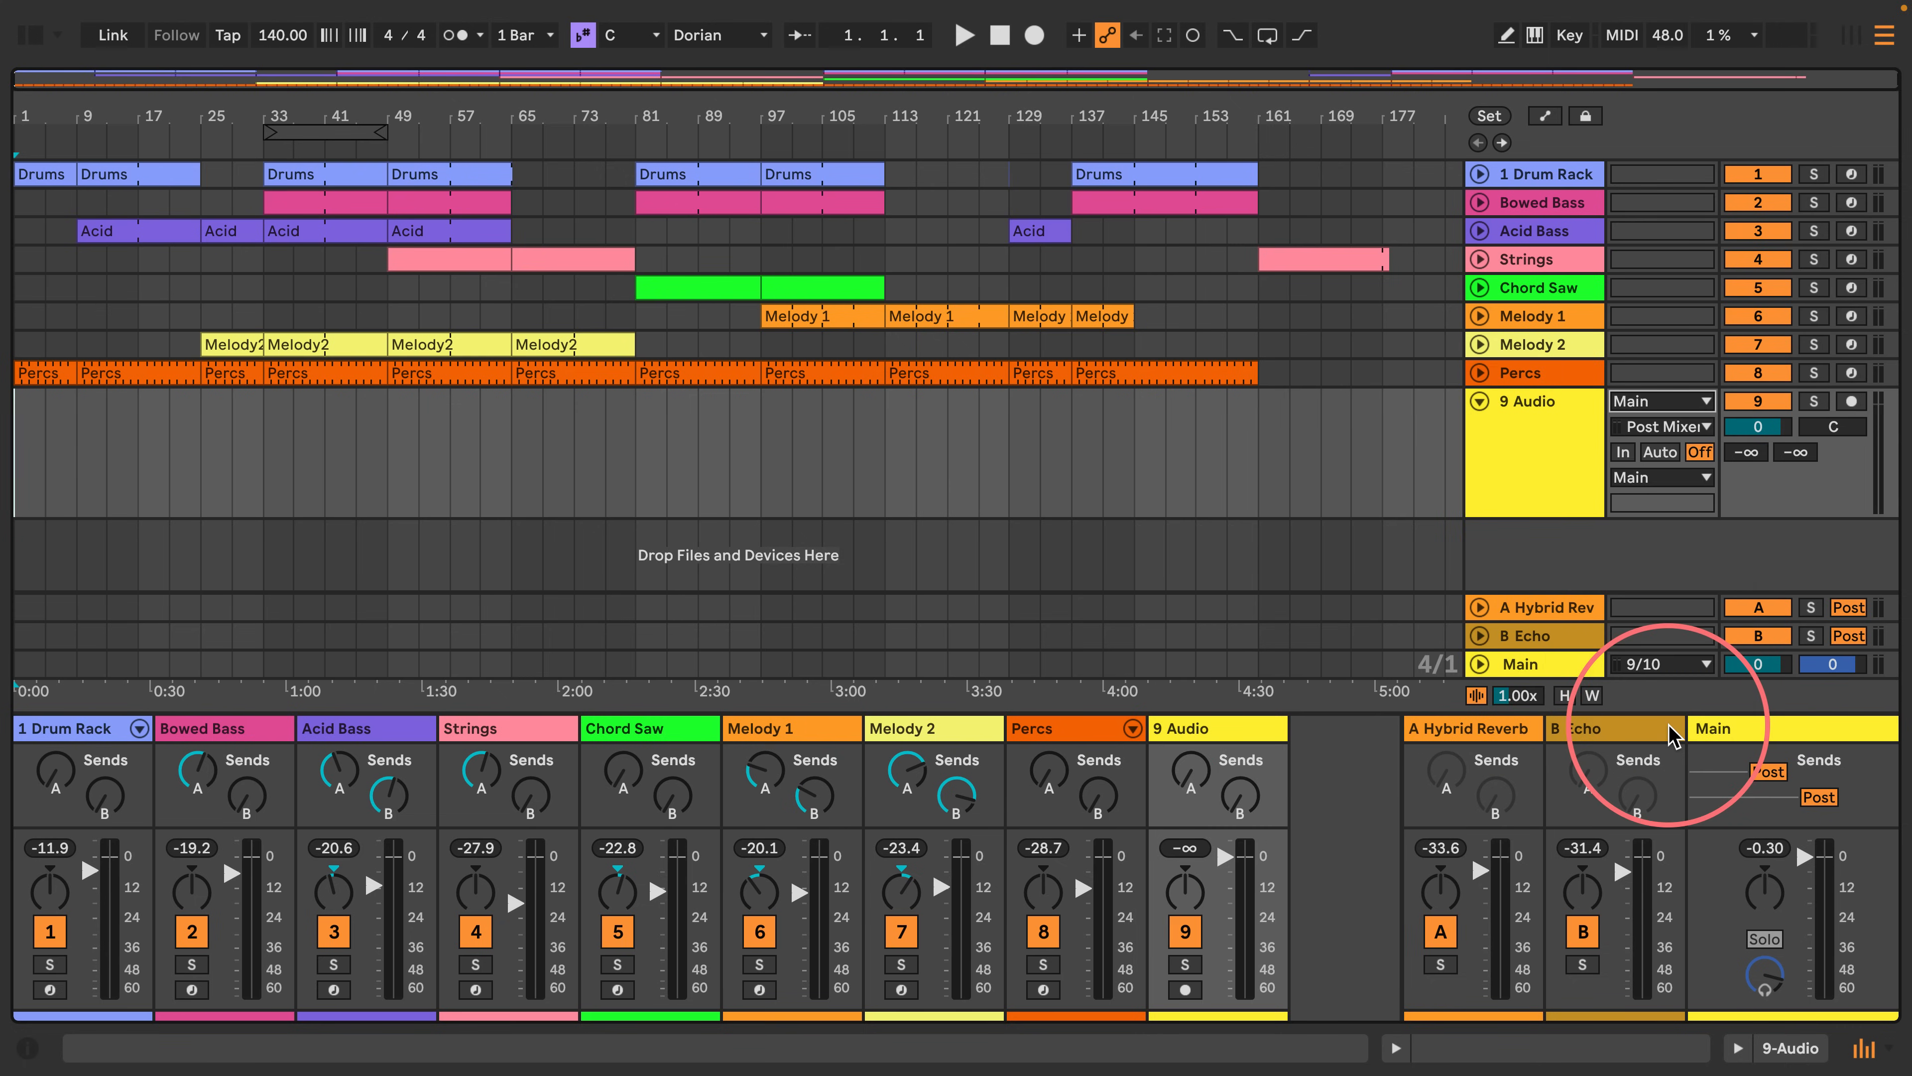
double_click(1739, 728)
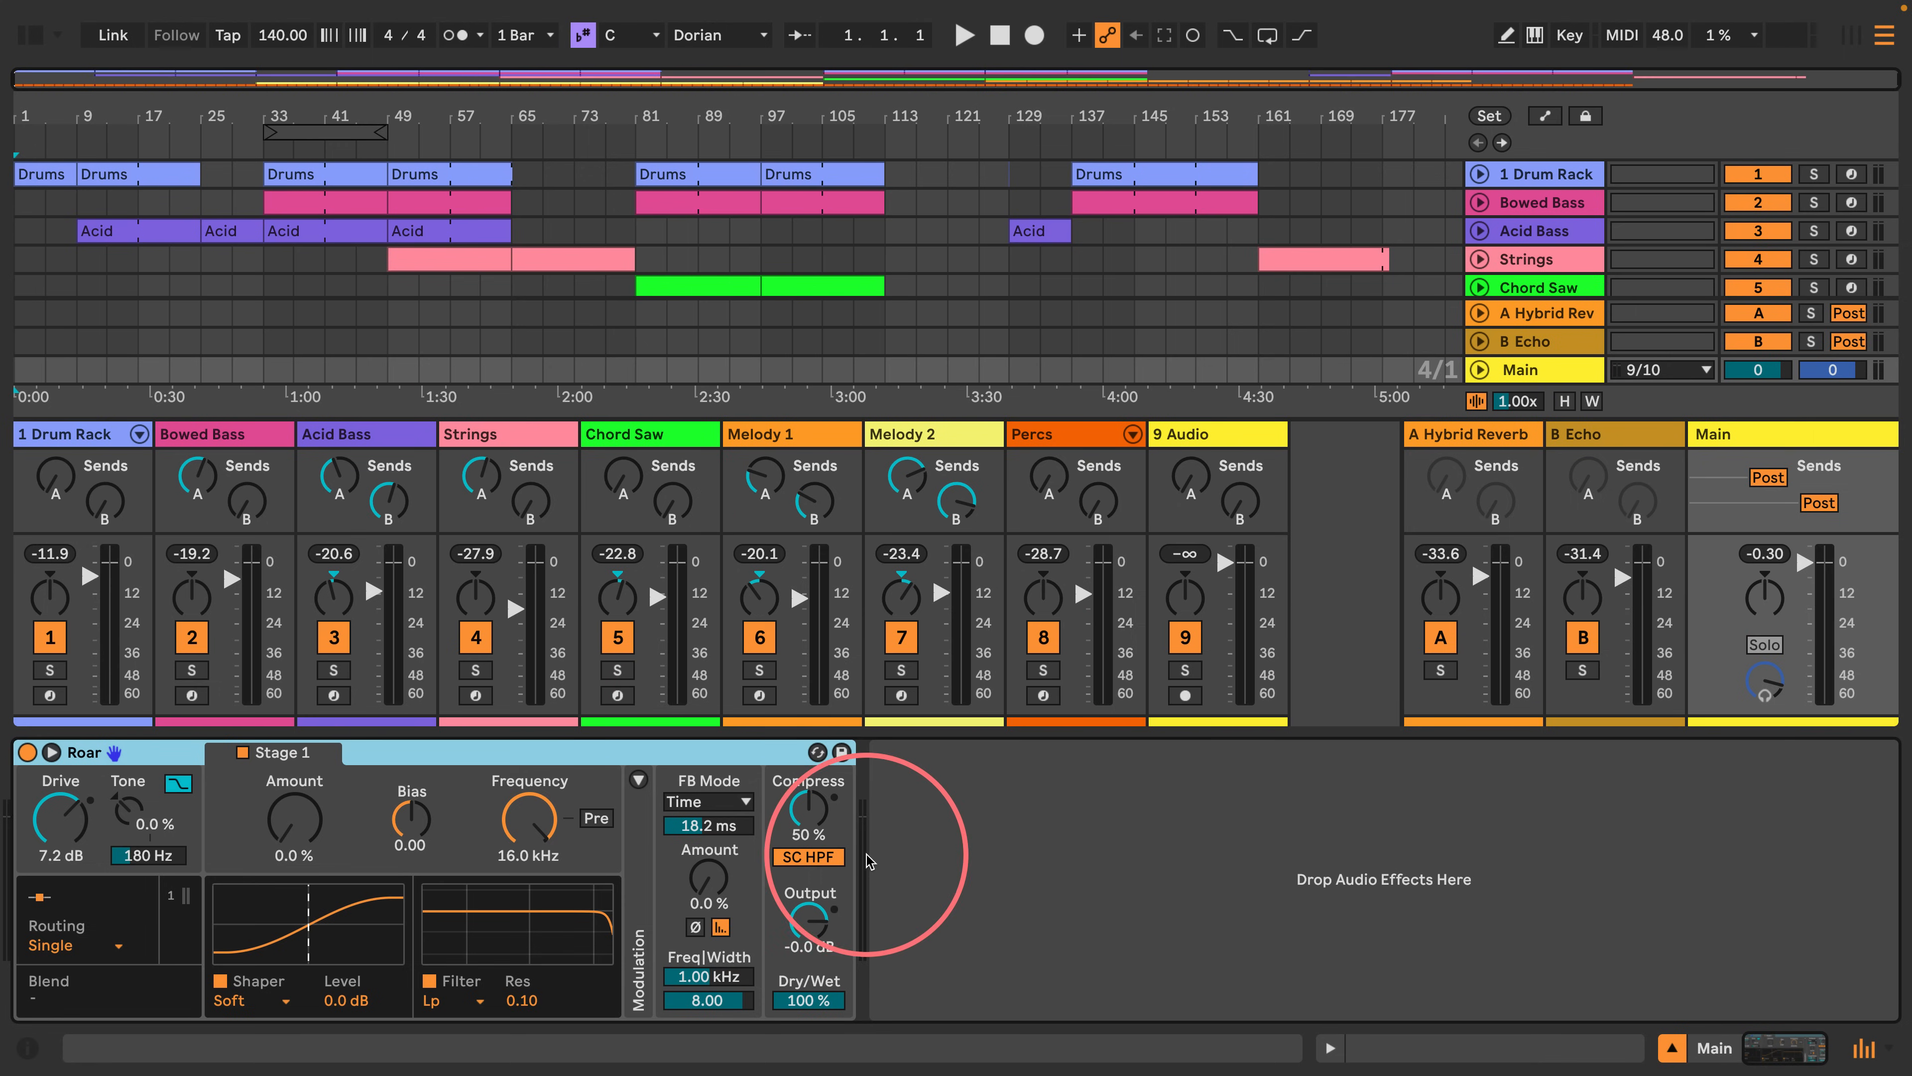
left_click(1864, 1047)
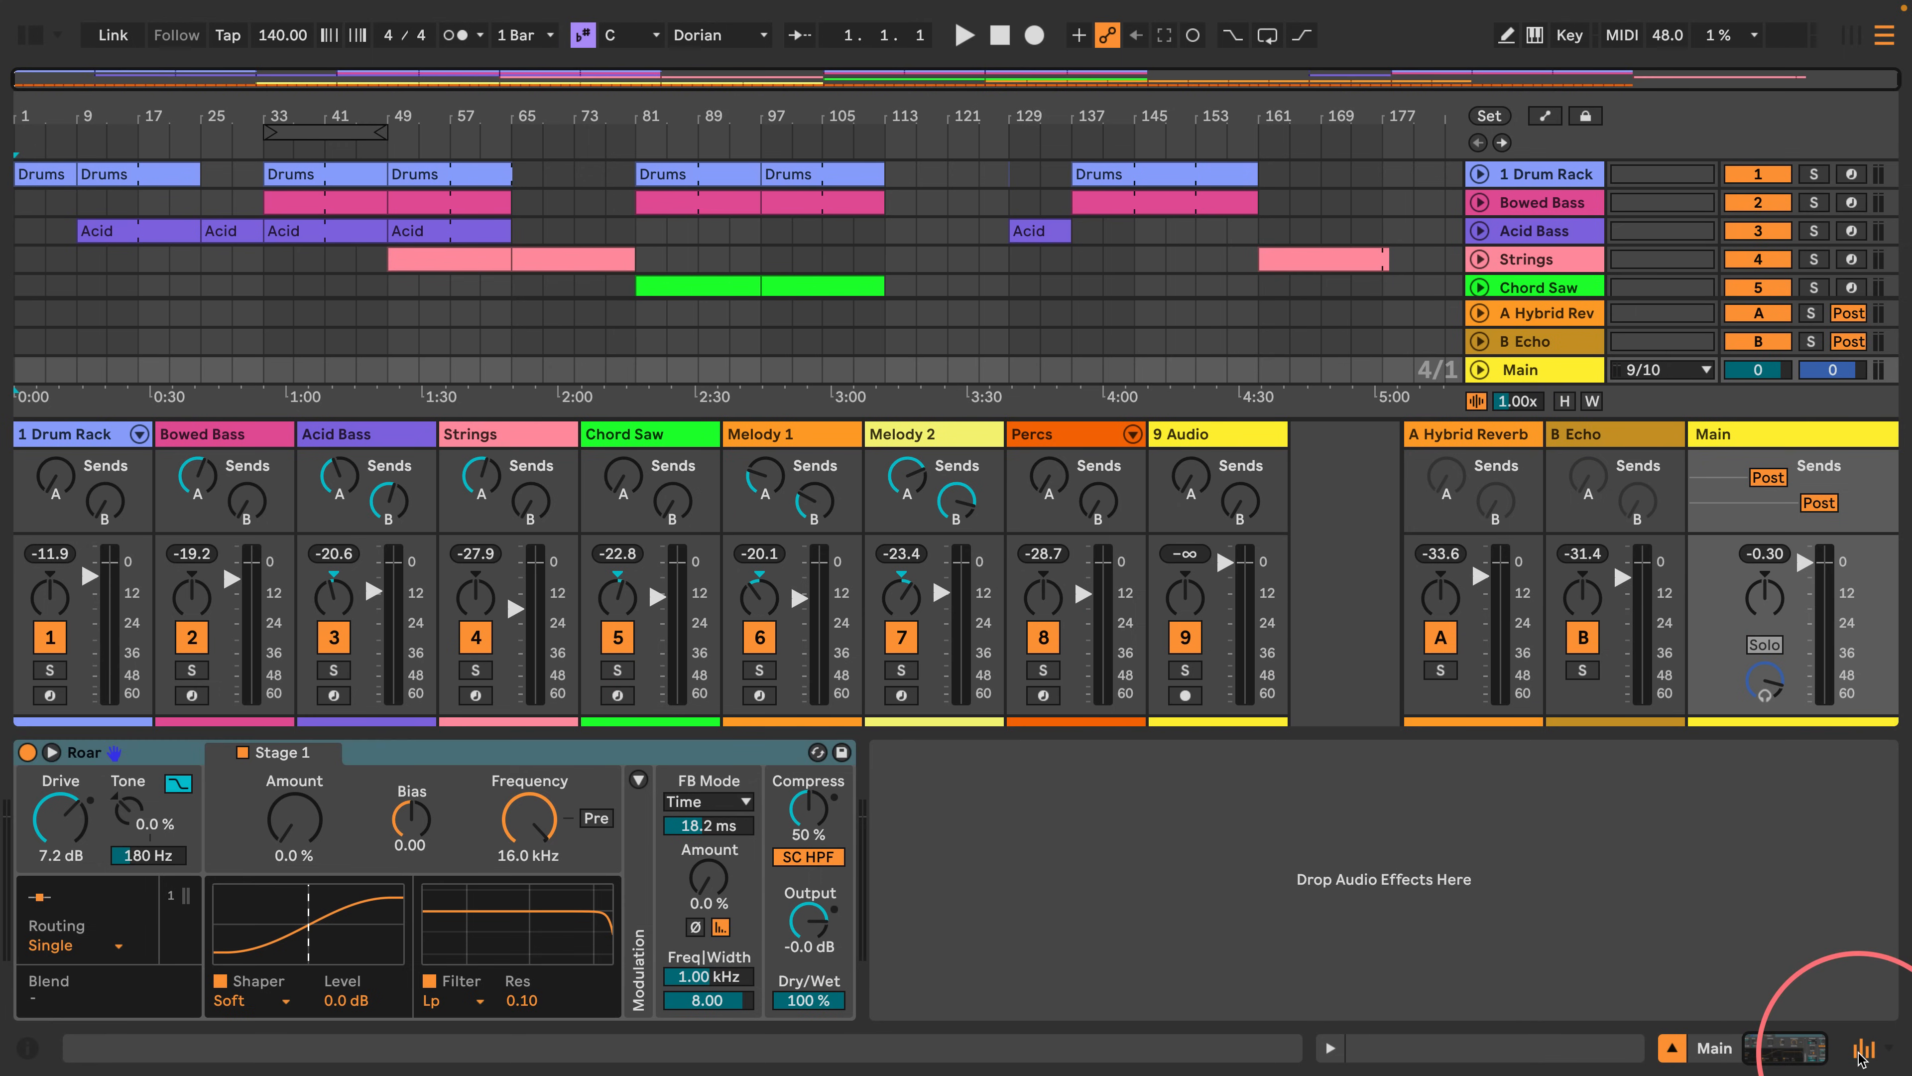
Select and arm the new audio track, and enable arrangement recording with the position at bar 1.
left_click(1522, 463)
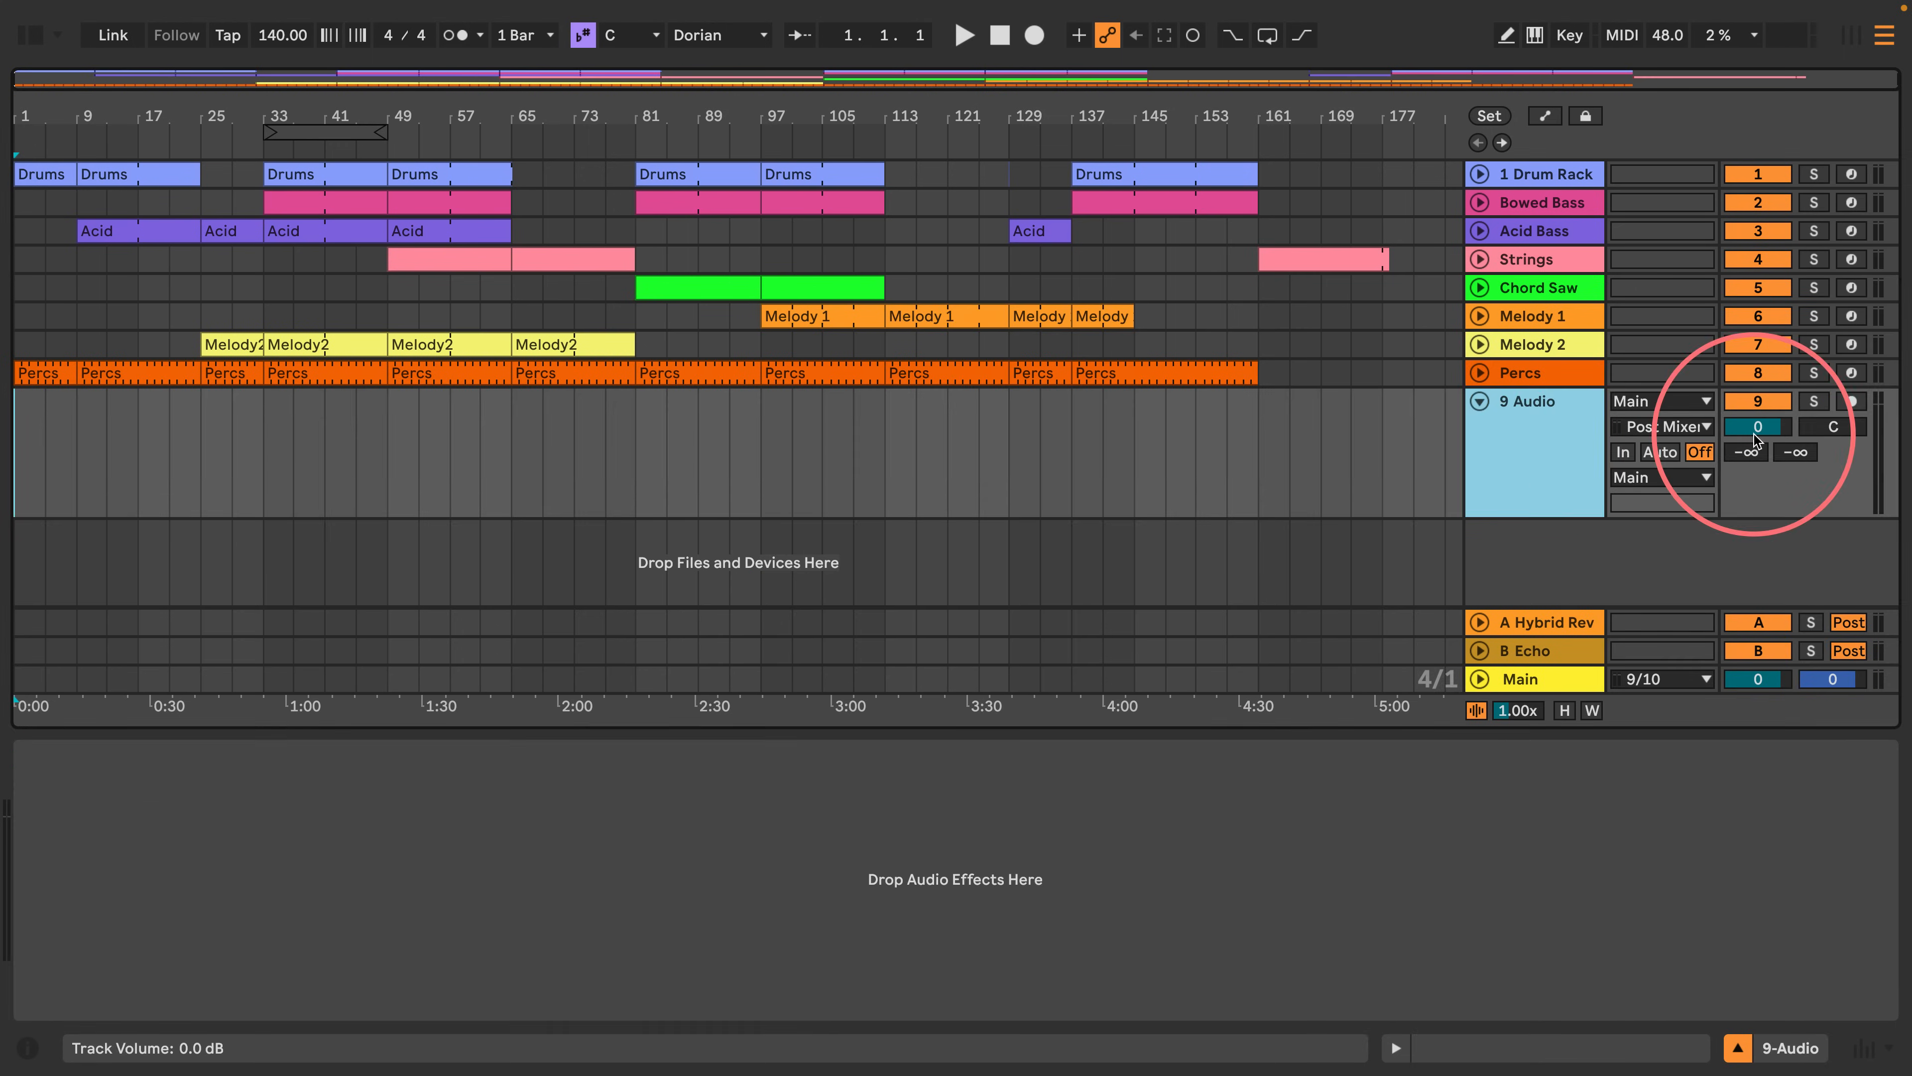
left_click(1850, 401)
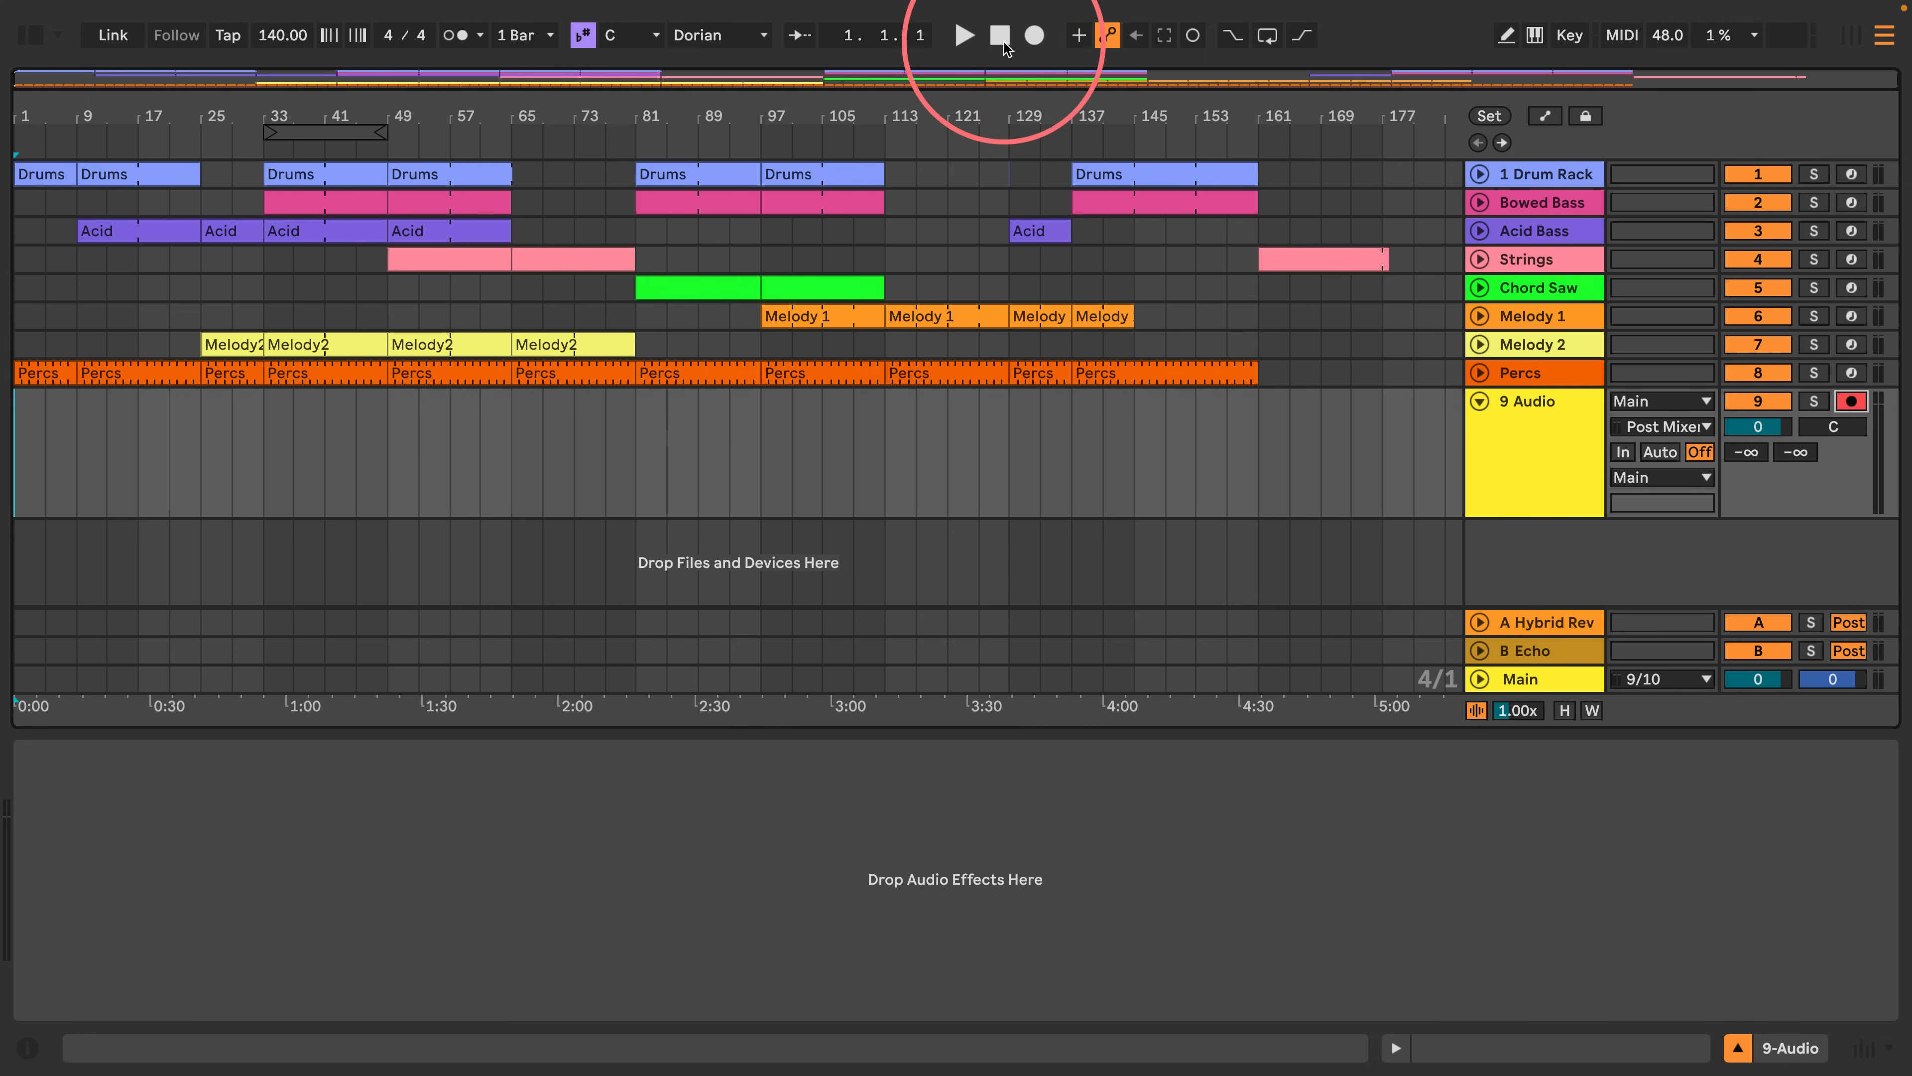
left_click(999, 35)
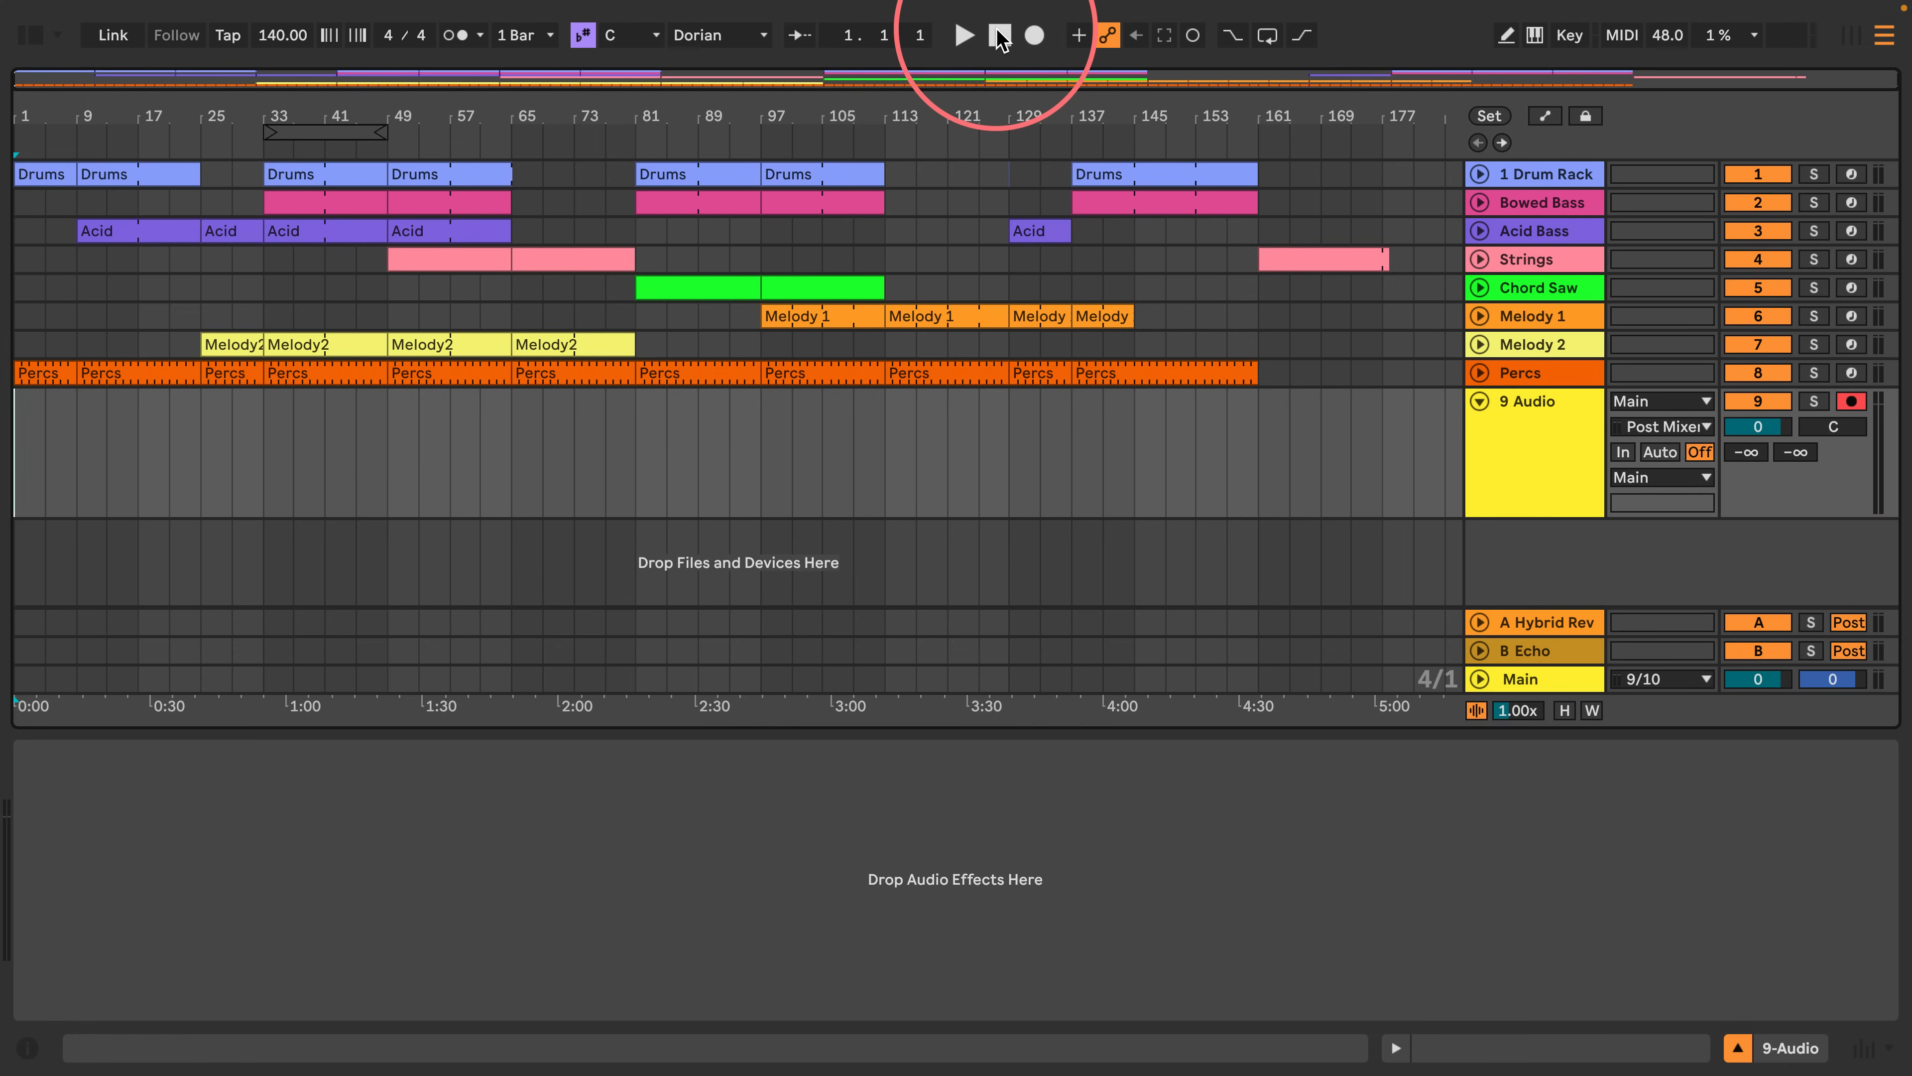
left_click(1034, 37)
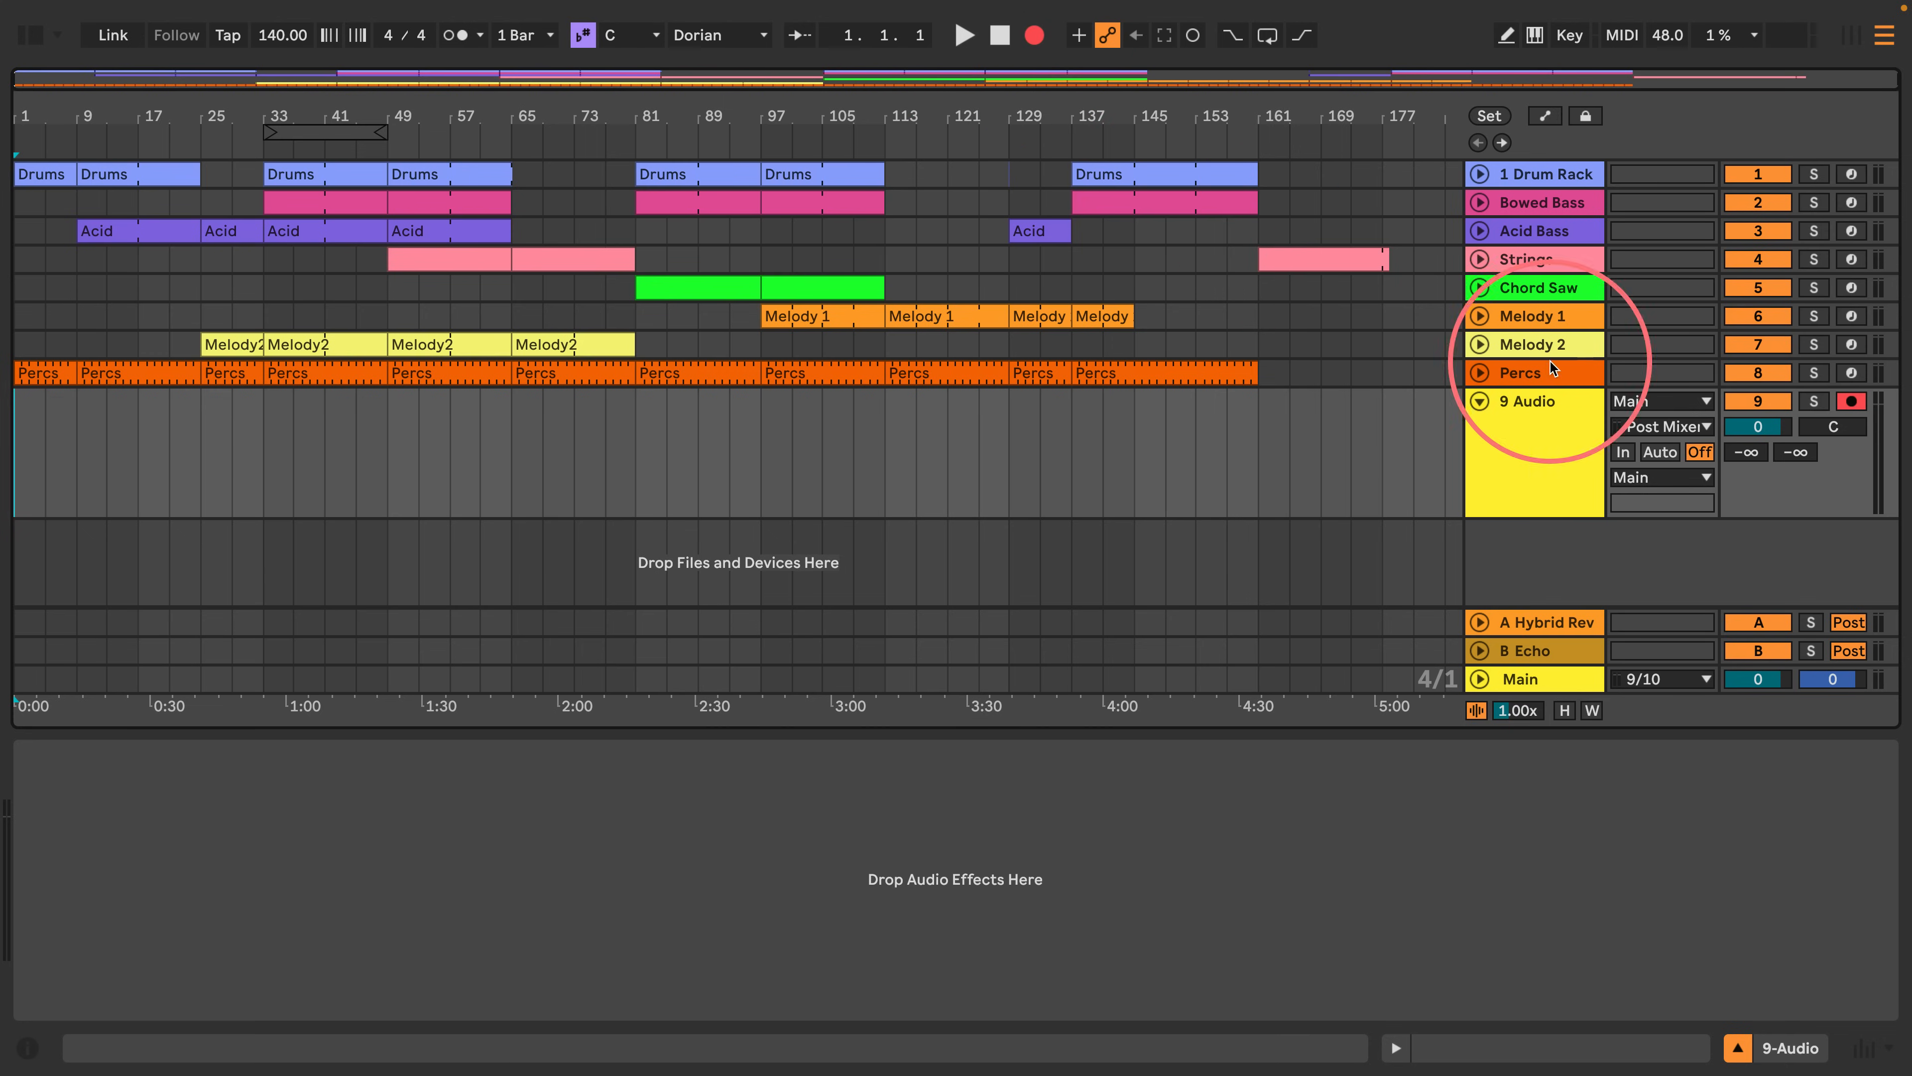
Inspect the audio track's input tap point options, the Main effect chain and the Main volume, leaving only the mixer shown below the arrangement.
left_click(1665, 427)
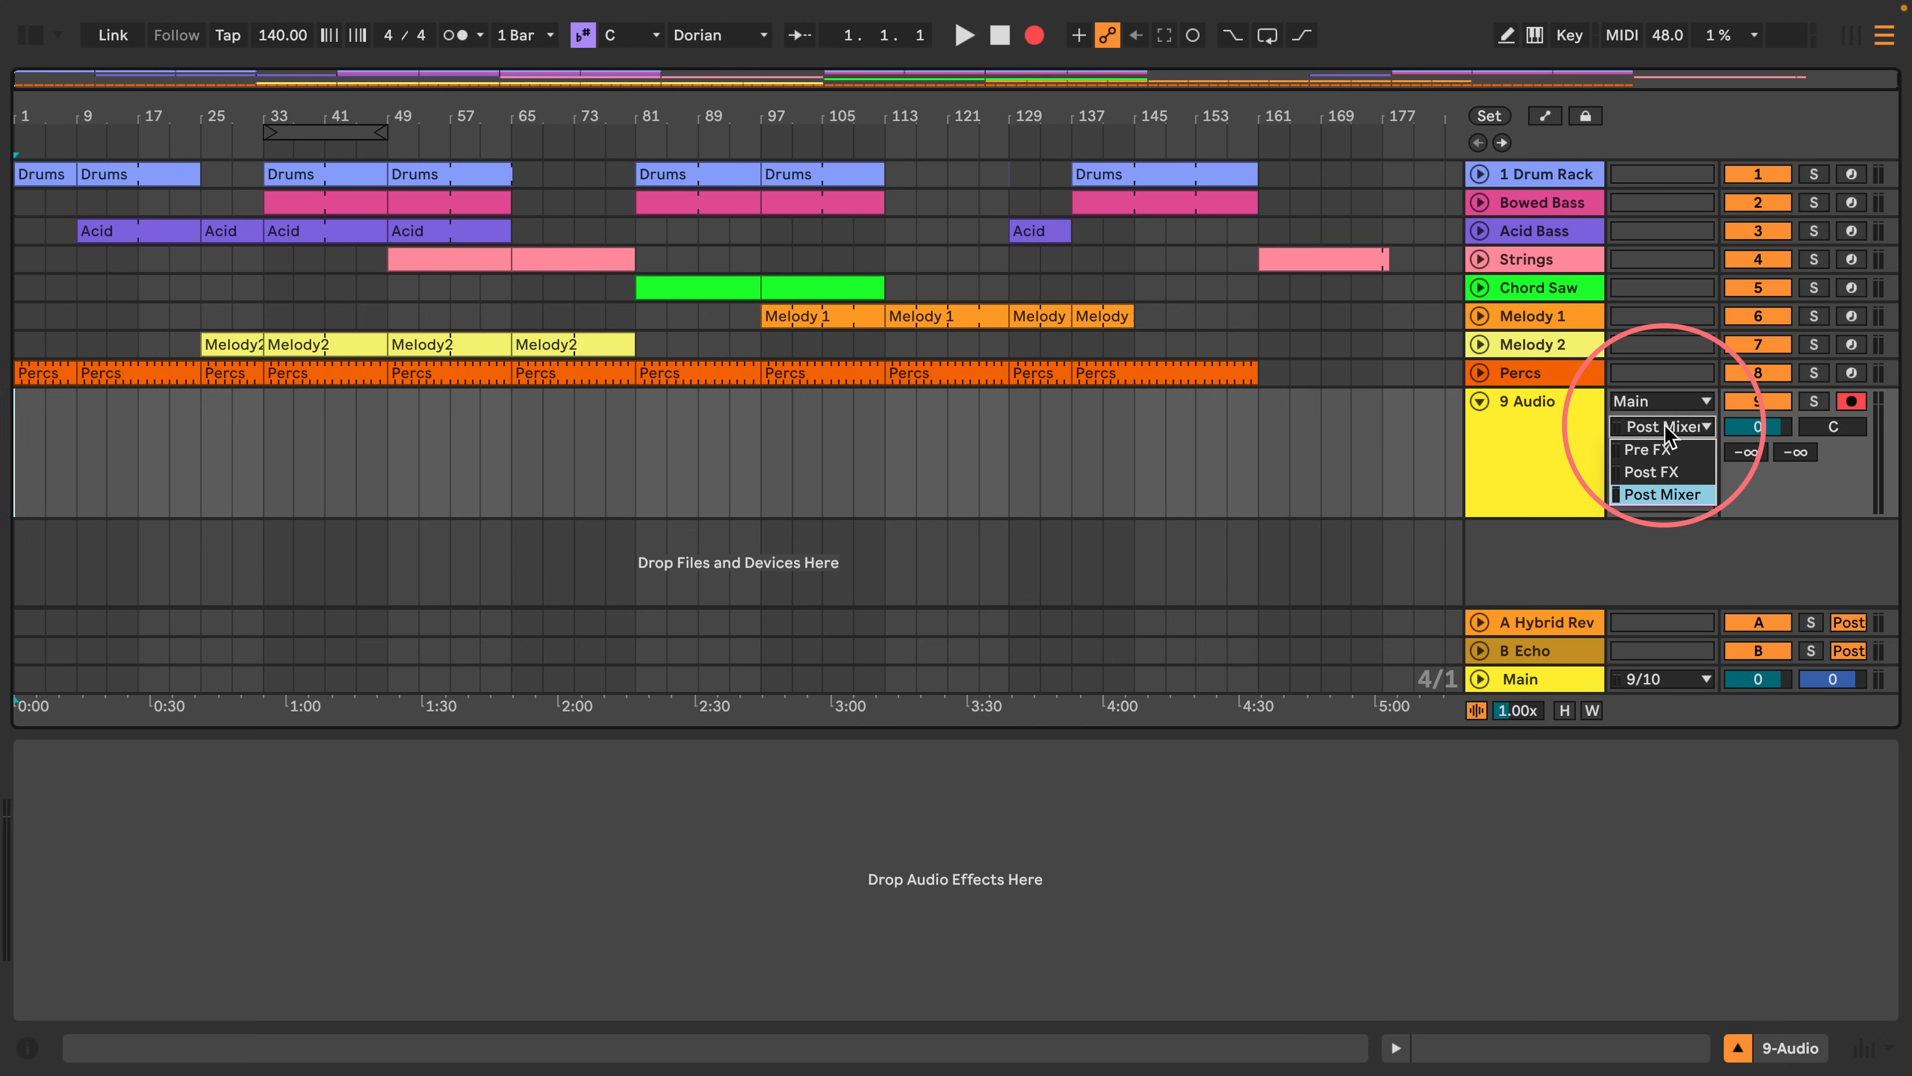
left_click(1665, 435)
left_click(1517, 680)
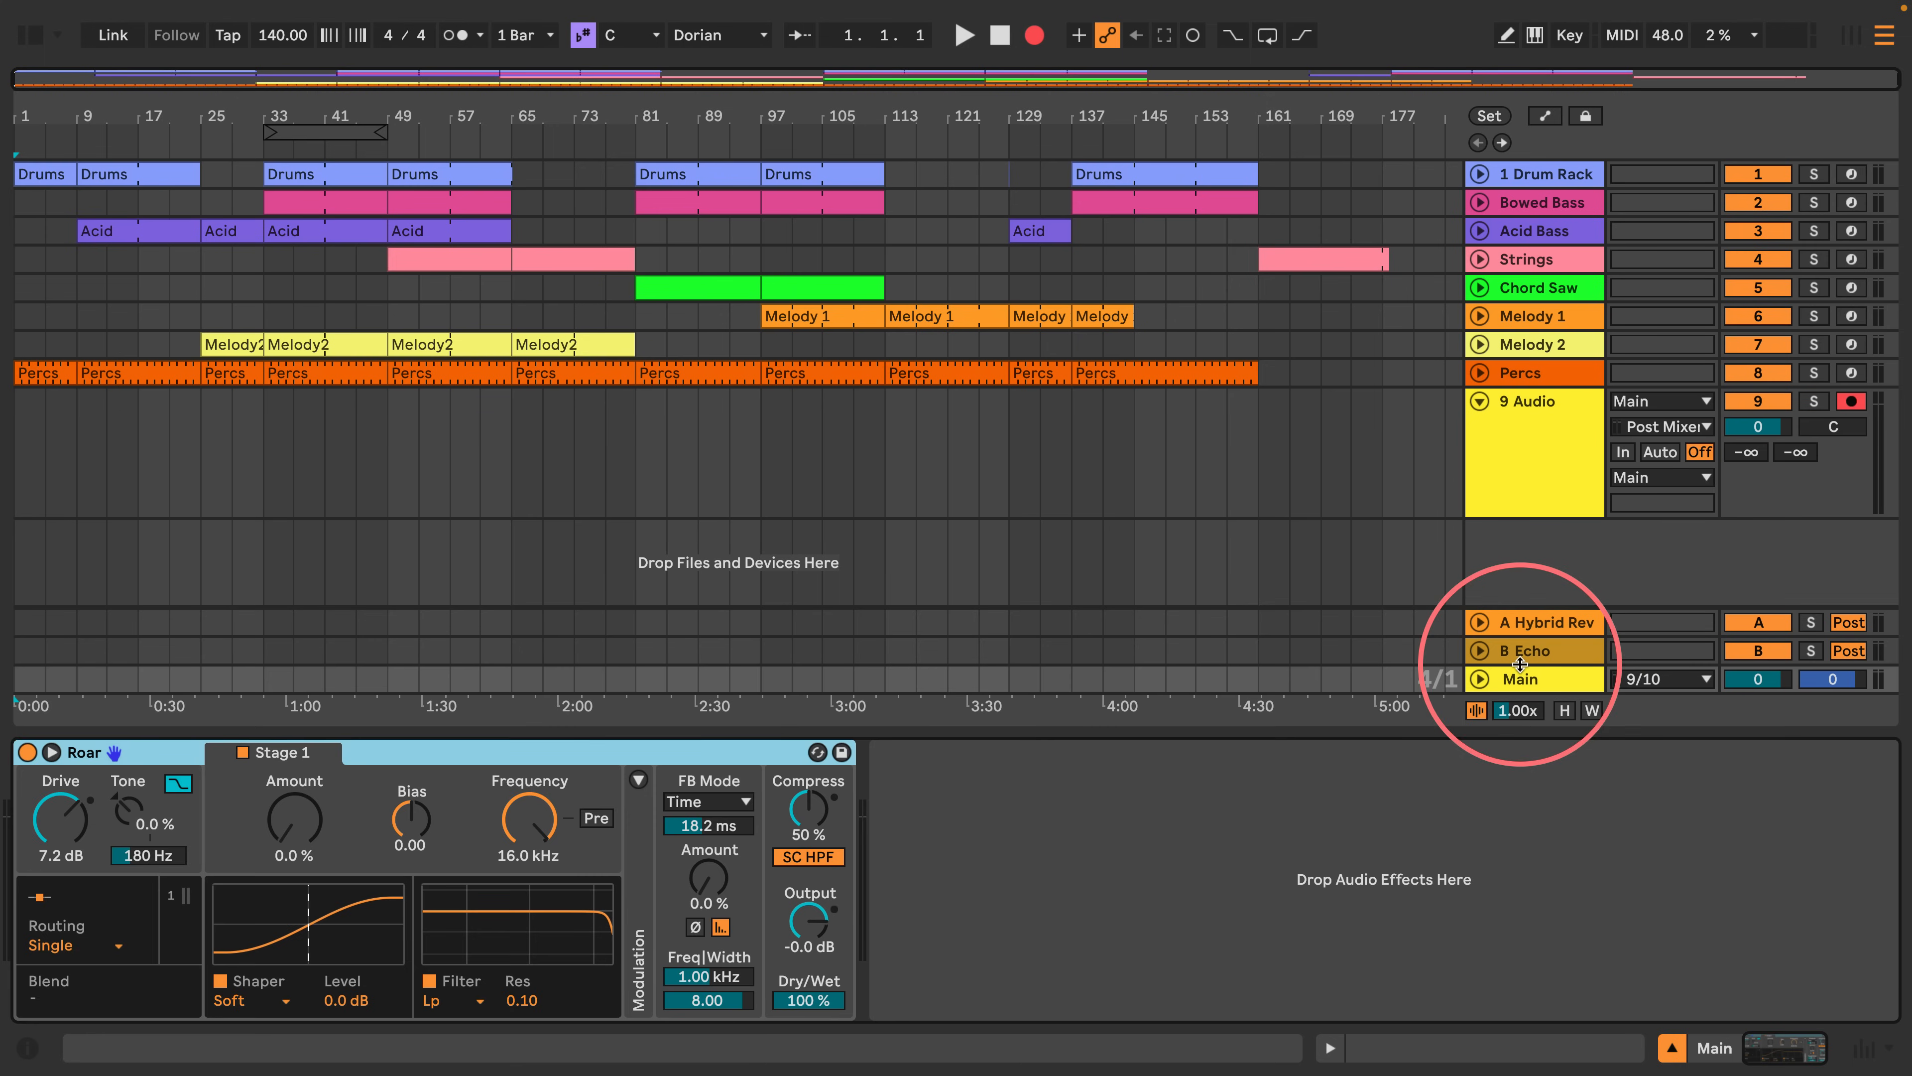
left_click(1864, 1047)
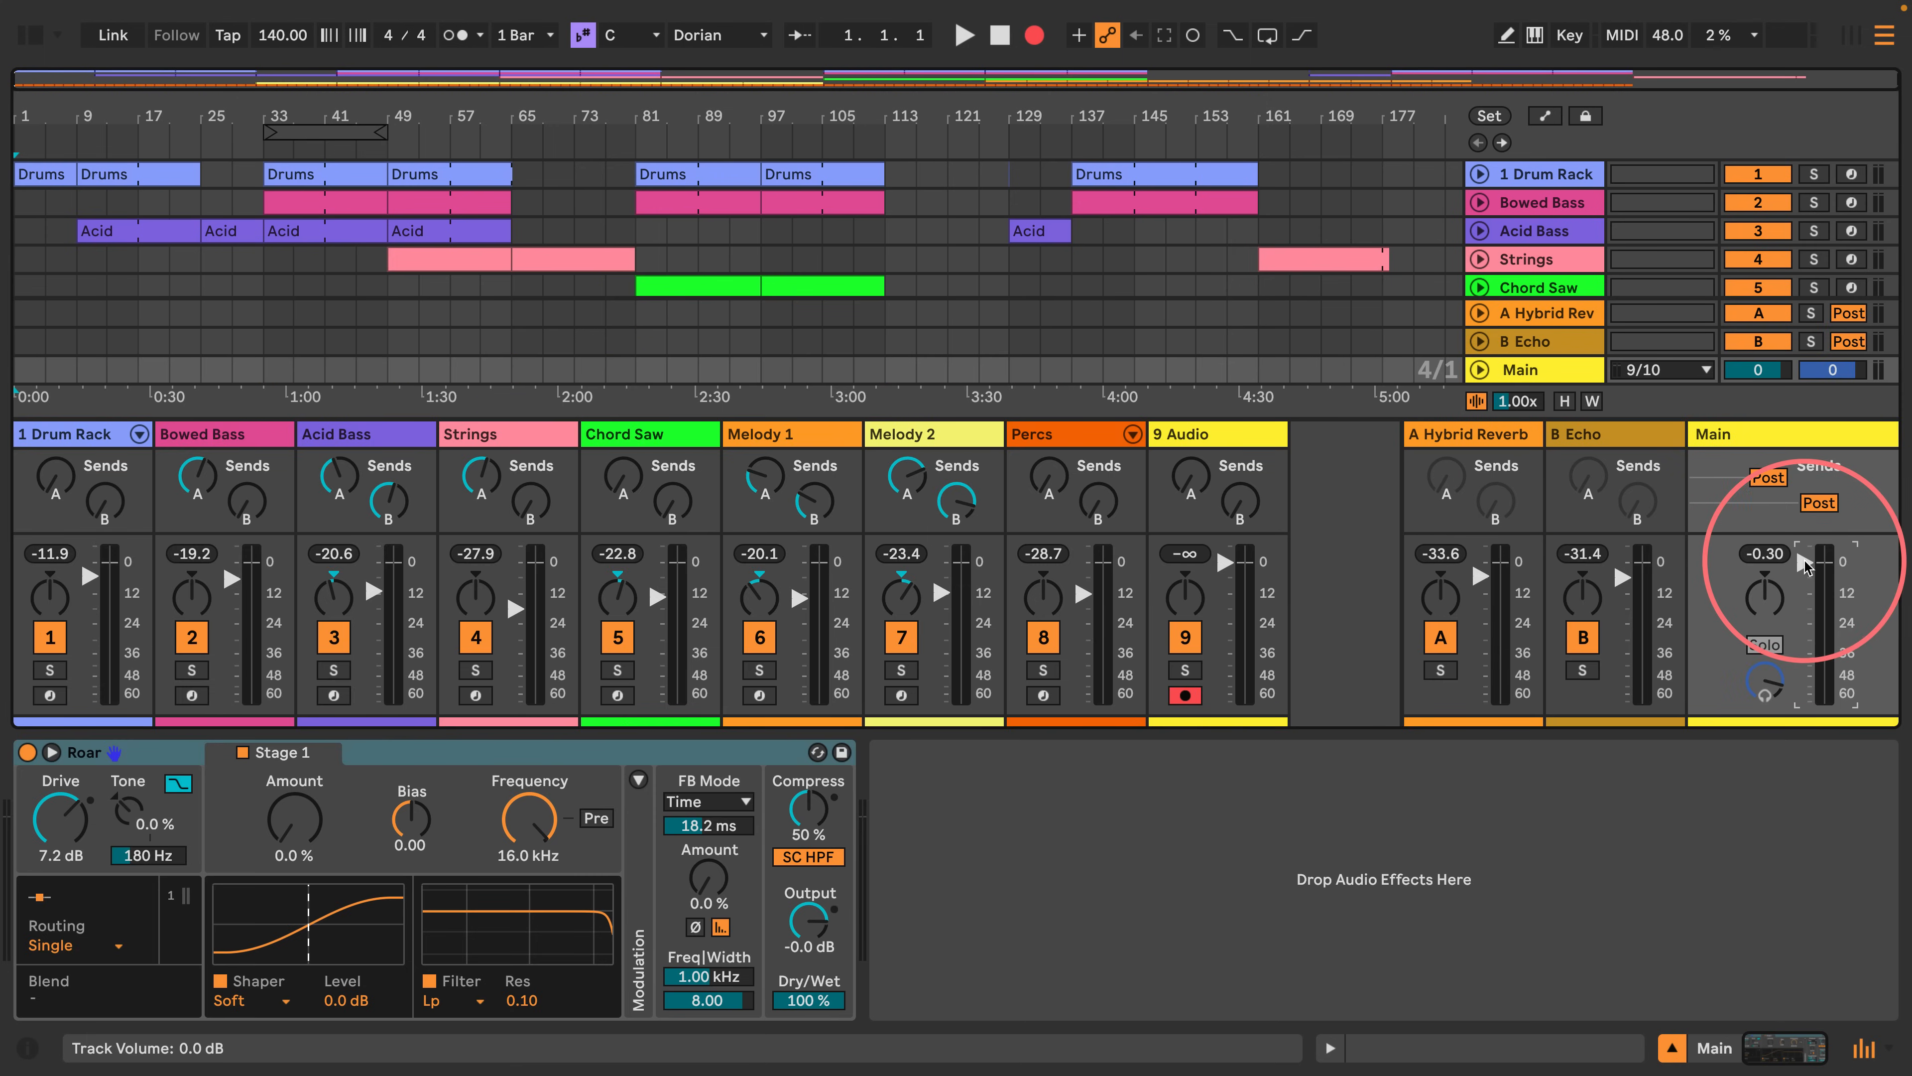
left_click(1672, 1048)
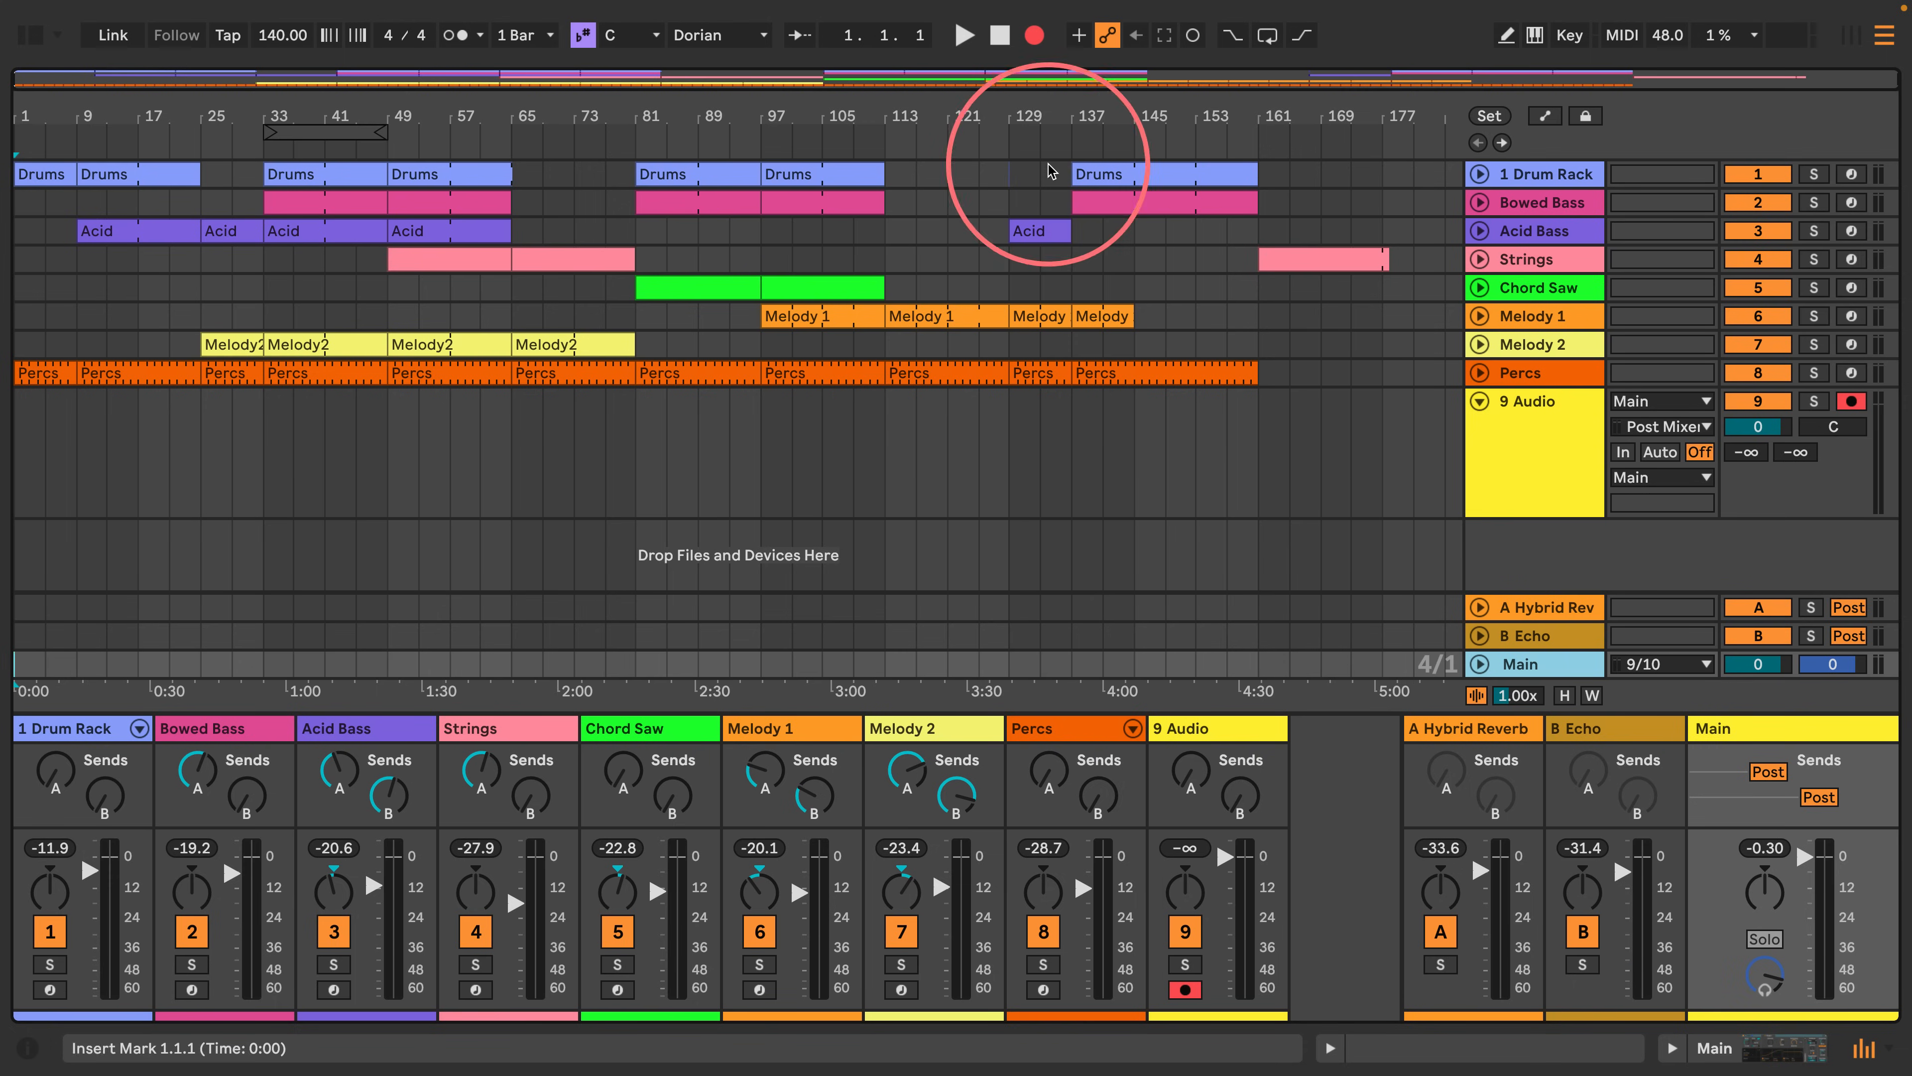
Record the full arrangement from bar 1 onto the armed audio track, stopping around bar 185 after the Strings tail fades.
left_click(965, 34)
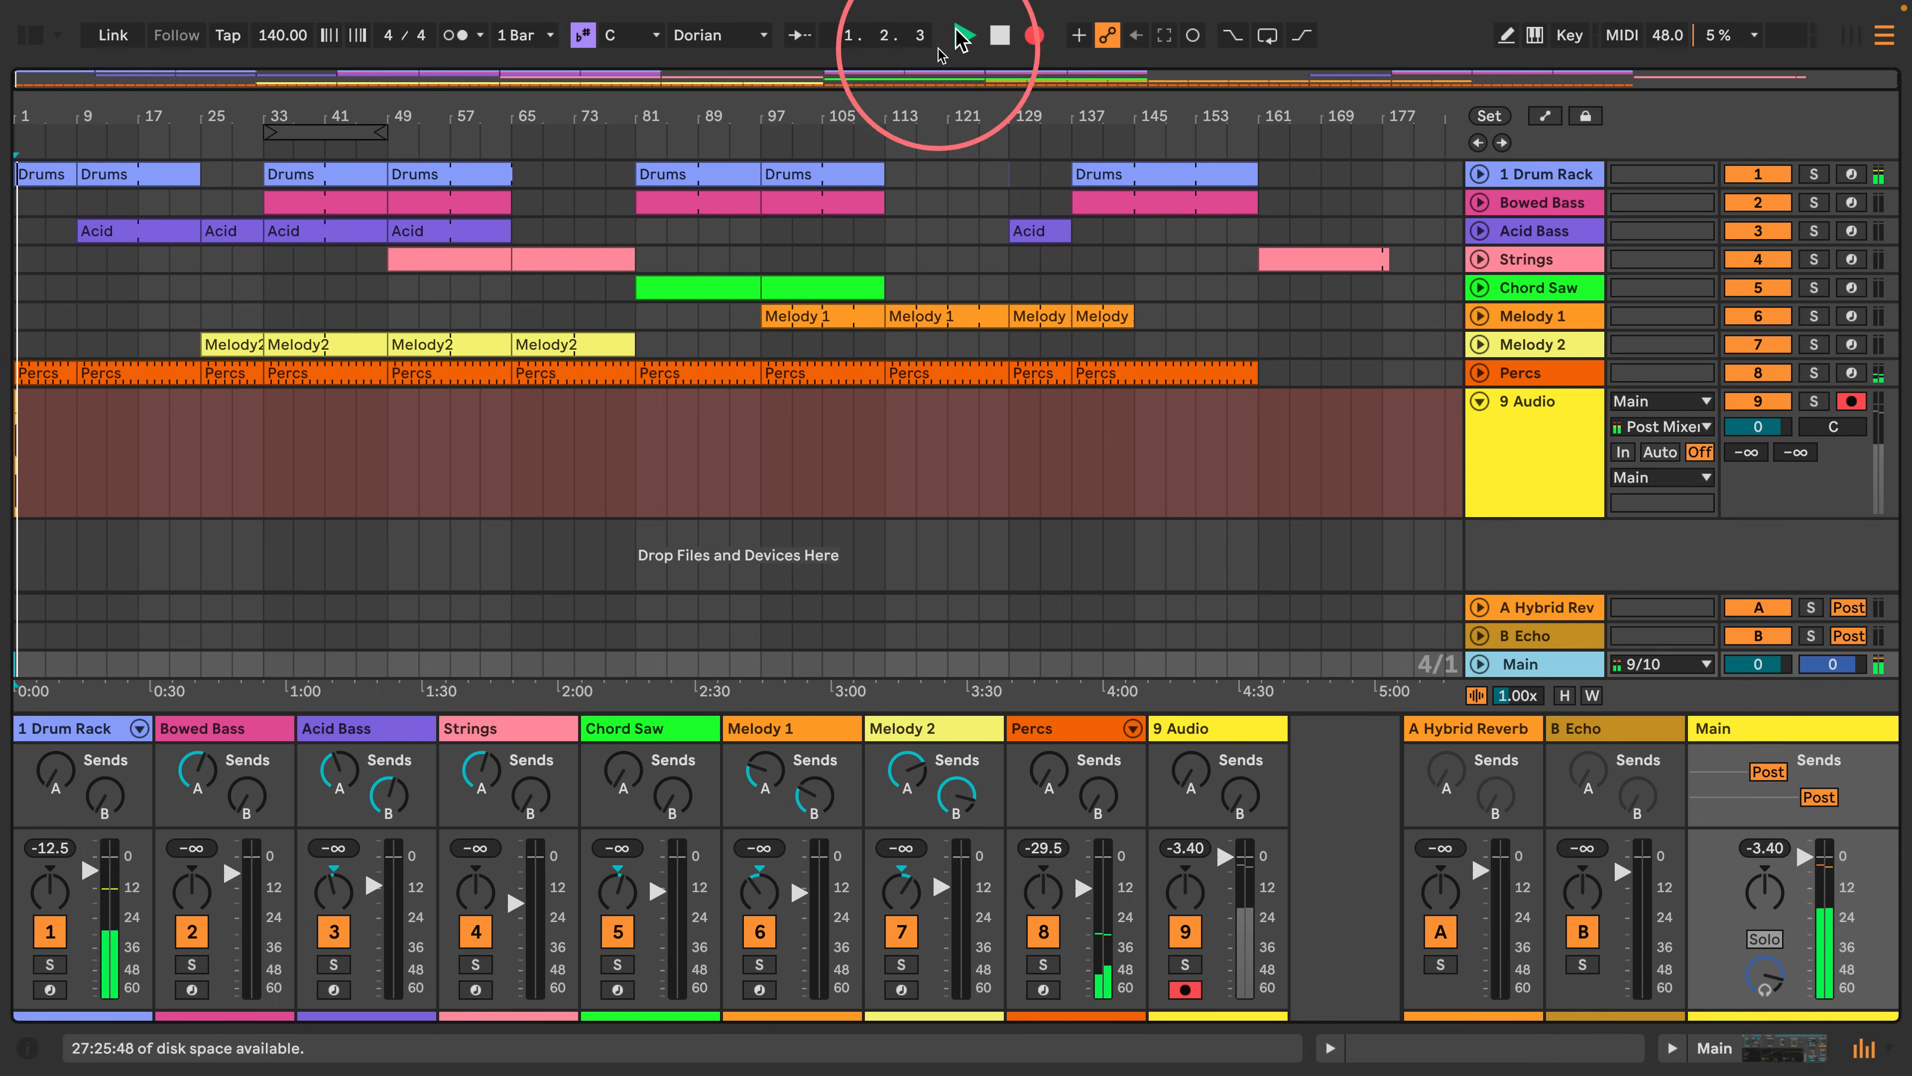
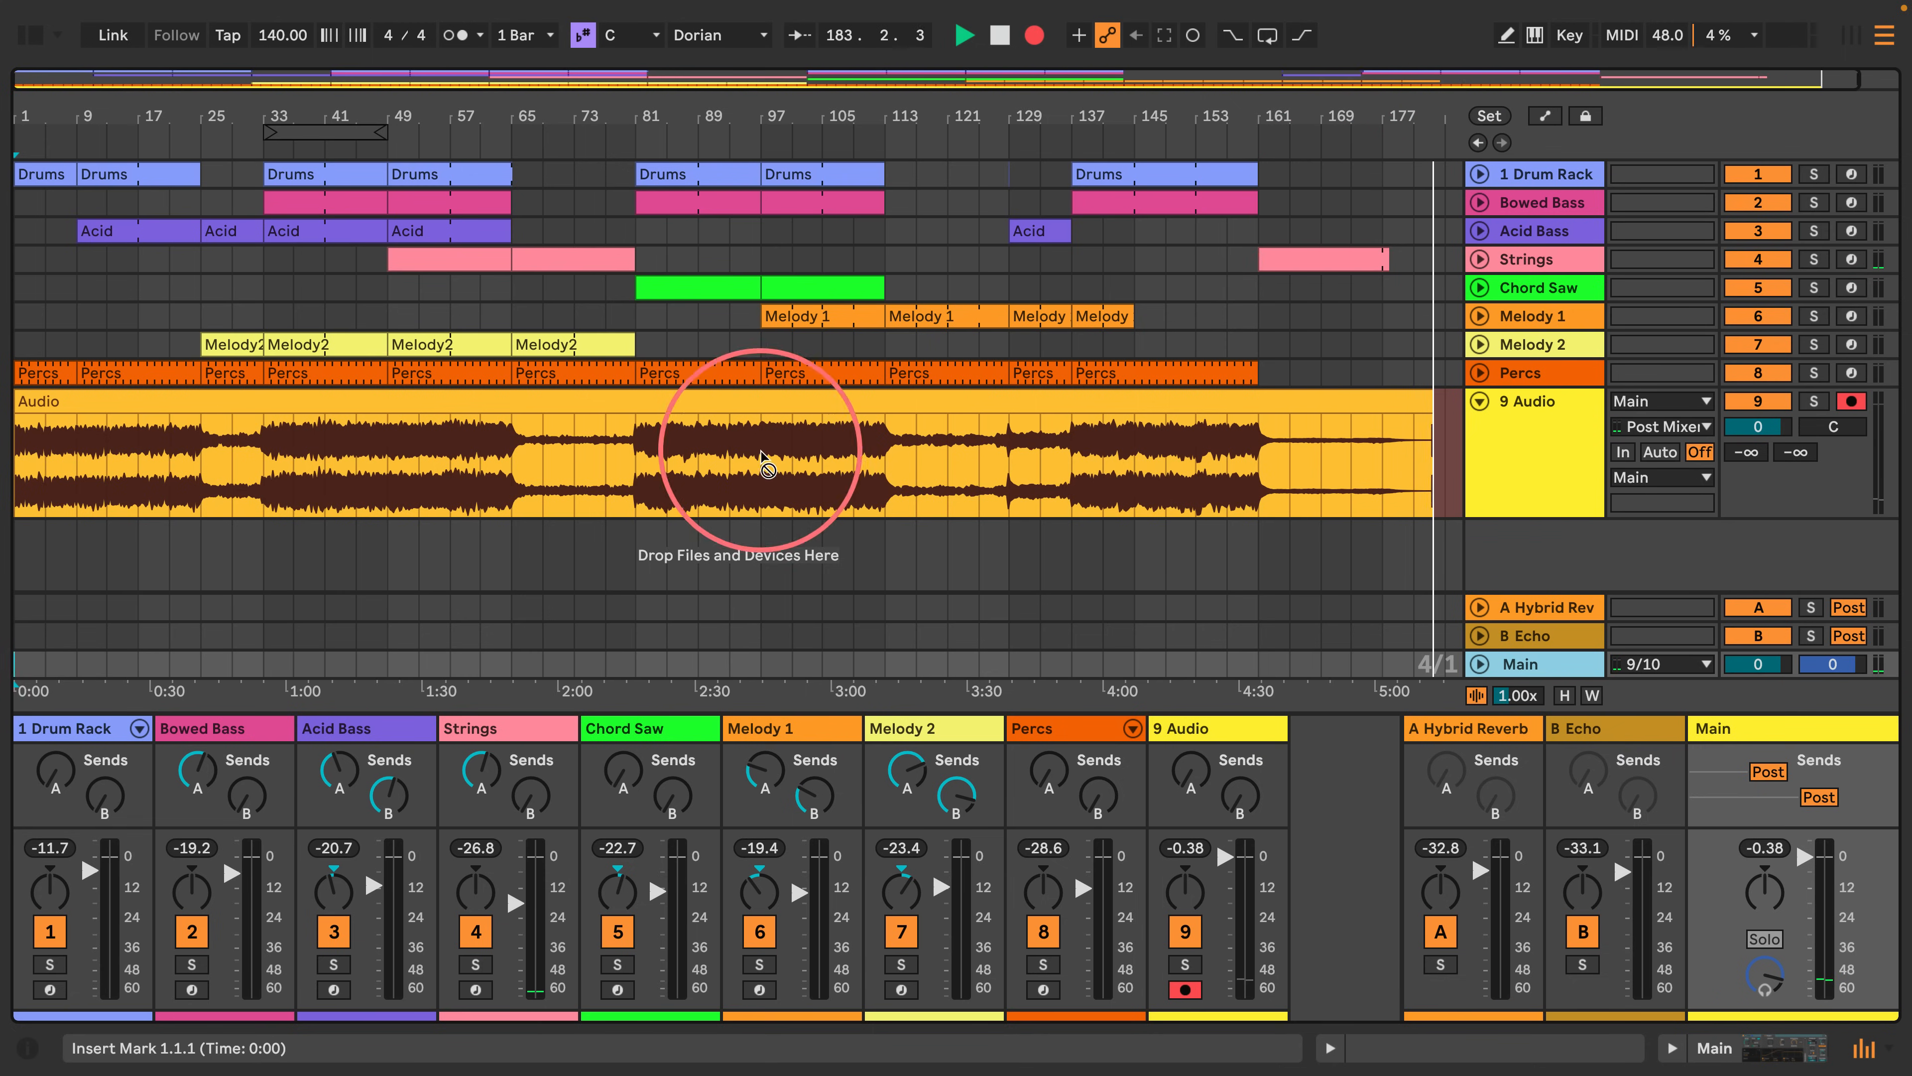
left_click(999, 35)
left_click_drag(946, 104, 946, 109)
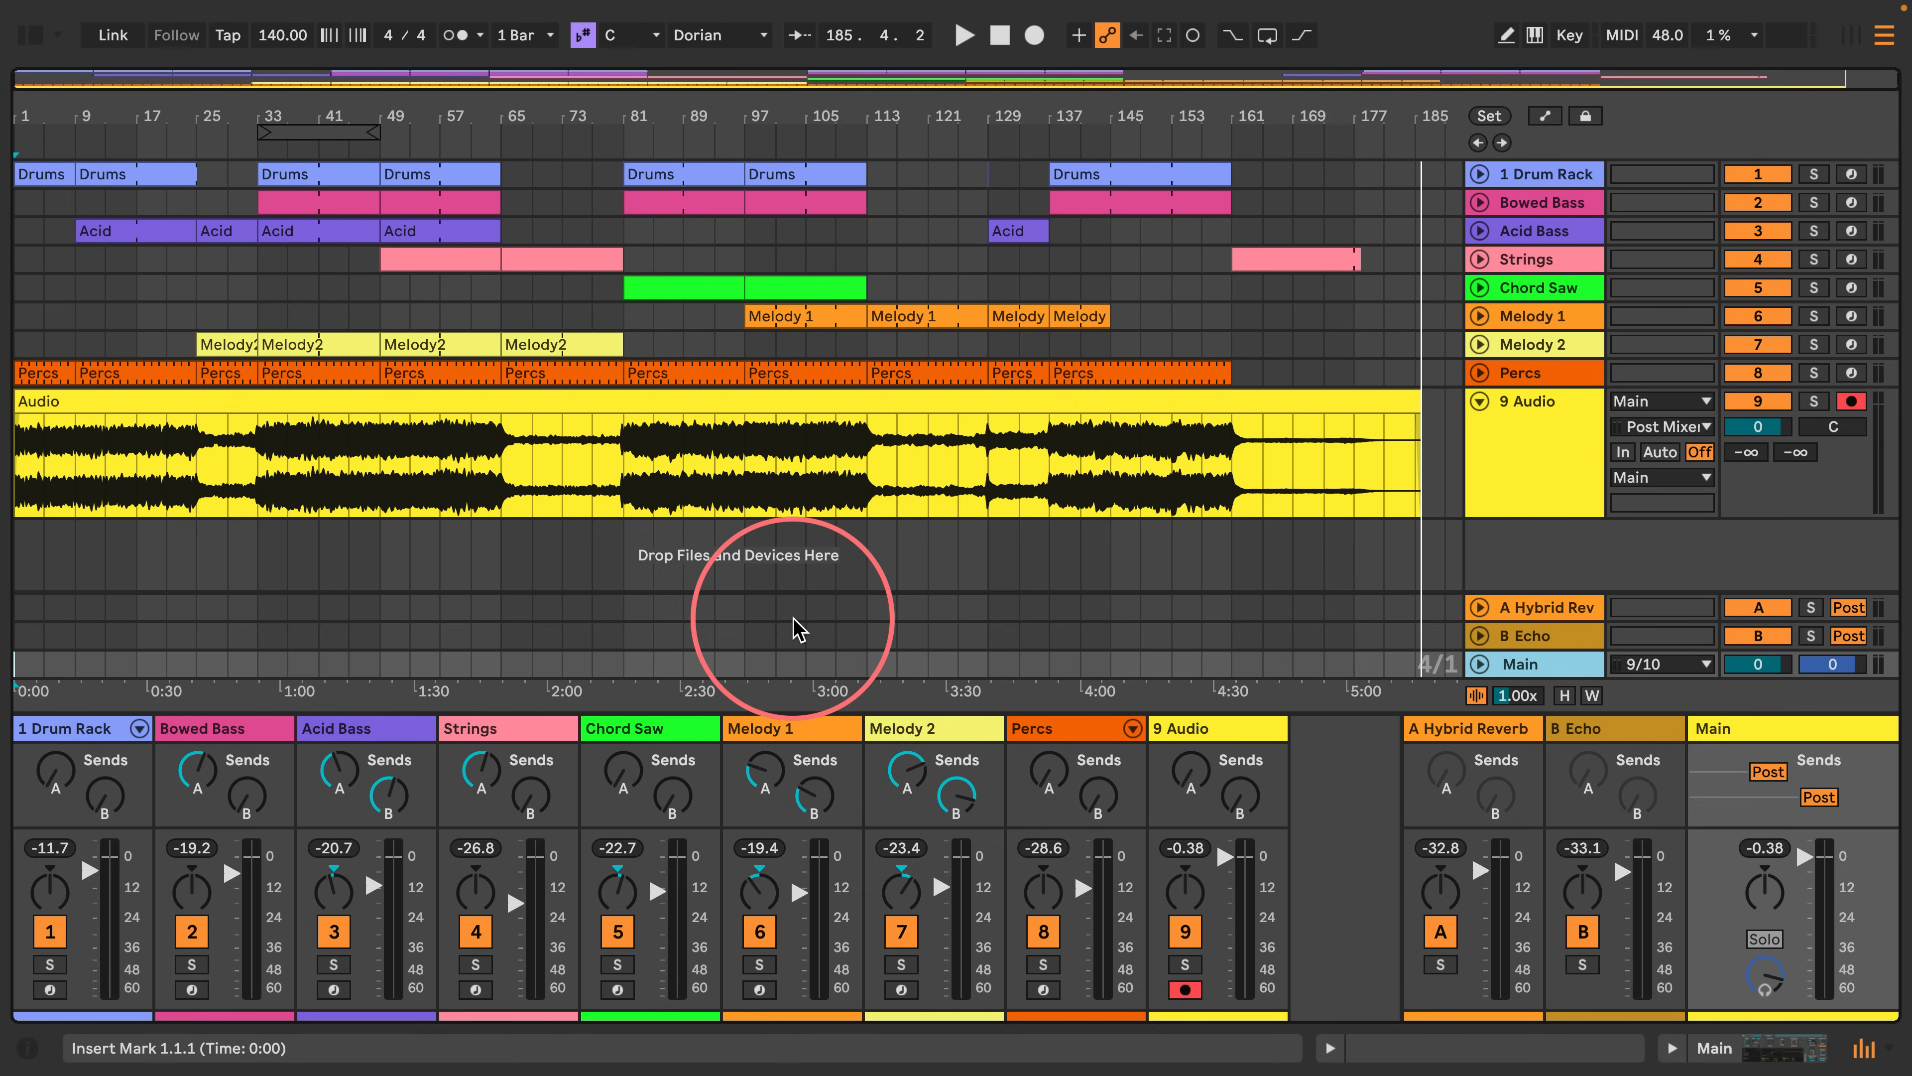
Select the audio track holding the recorded clip and return the playback position to bar 1.
left_click(678, 503)
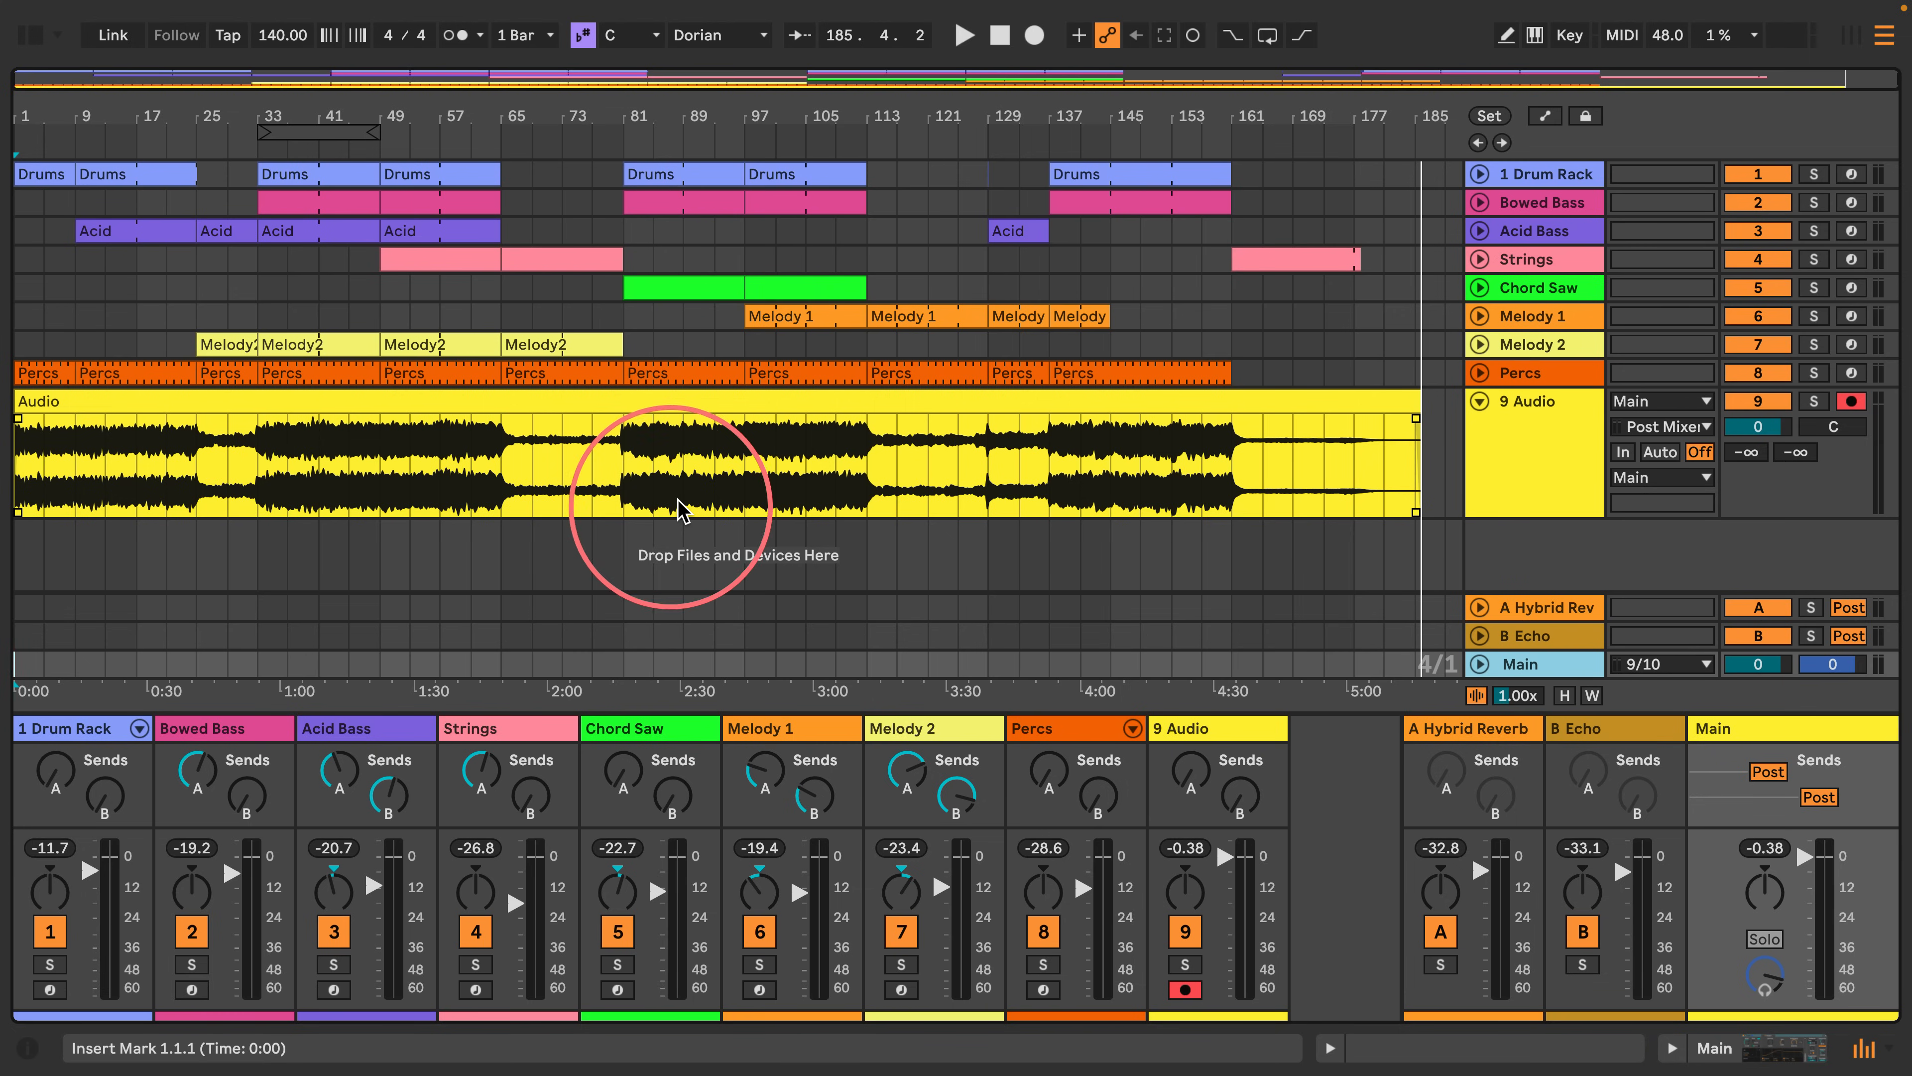
left_click(622, 440)
left_click(999, 35)
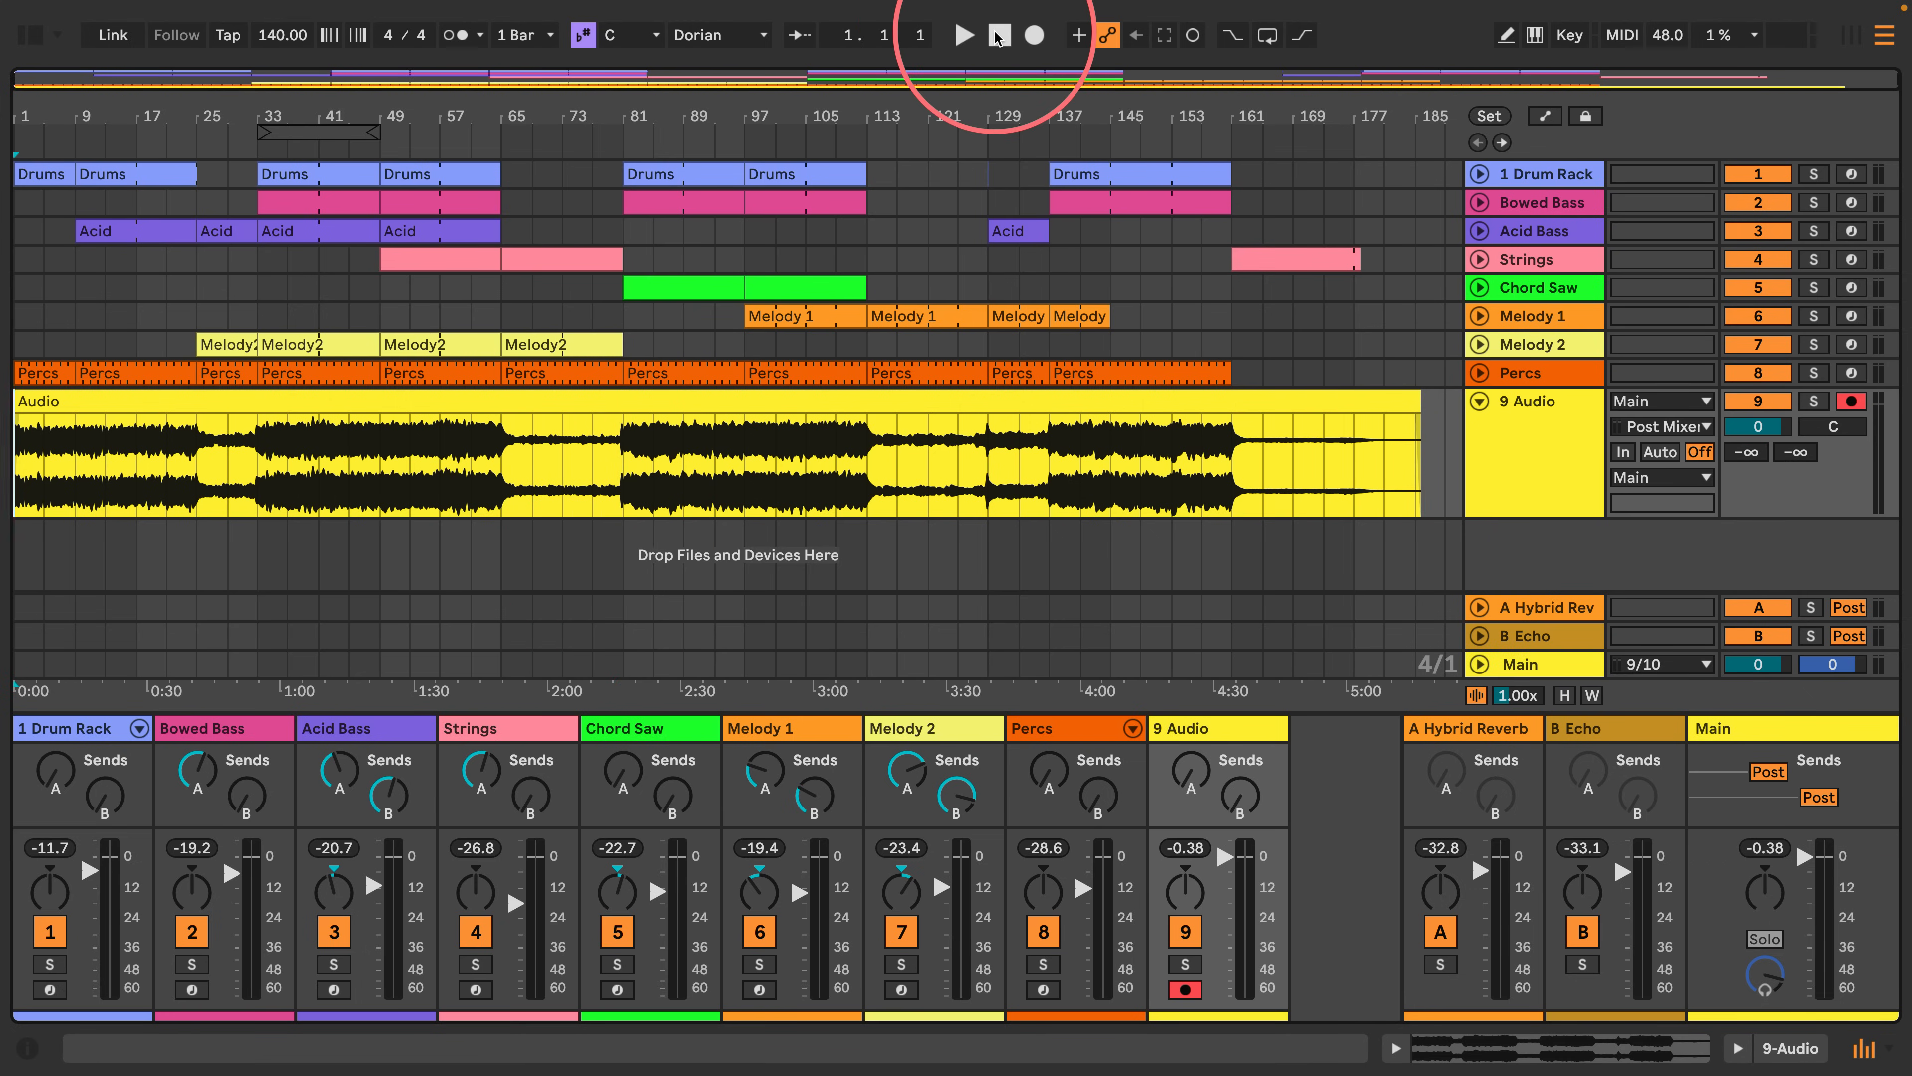